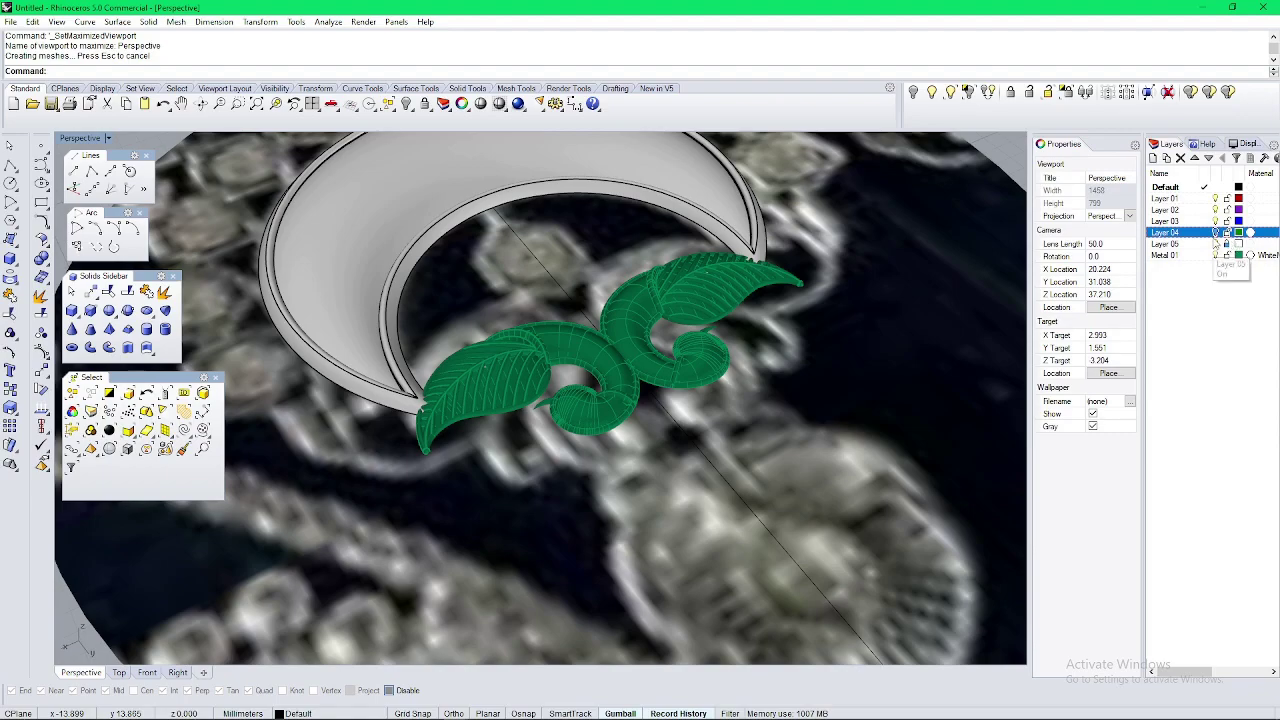
# Step: Turn off Layer 05 with the reference image and assign the material of all selectable ornament objects by Object
pyautogui.click(1215, 244)
pyautogui.moveTo(400, 352); pyautogui.dragTo(666, 376, button='right')
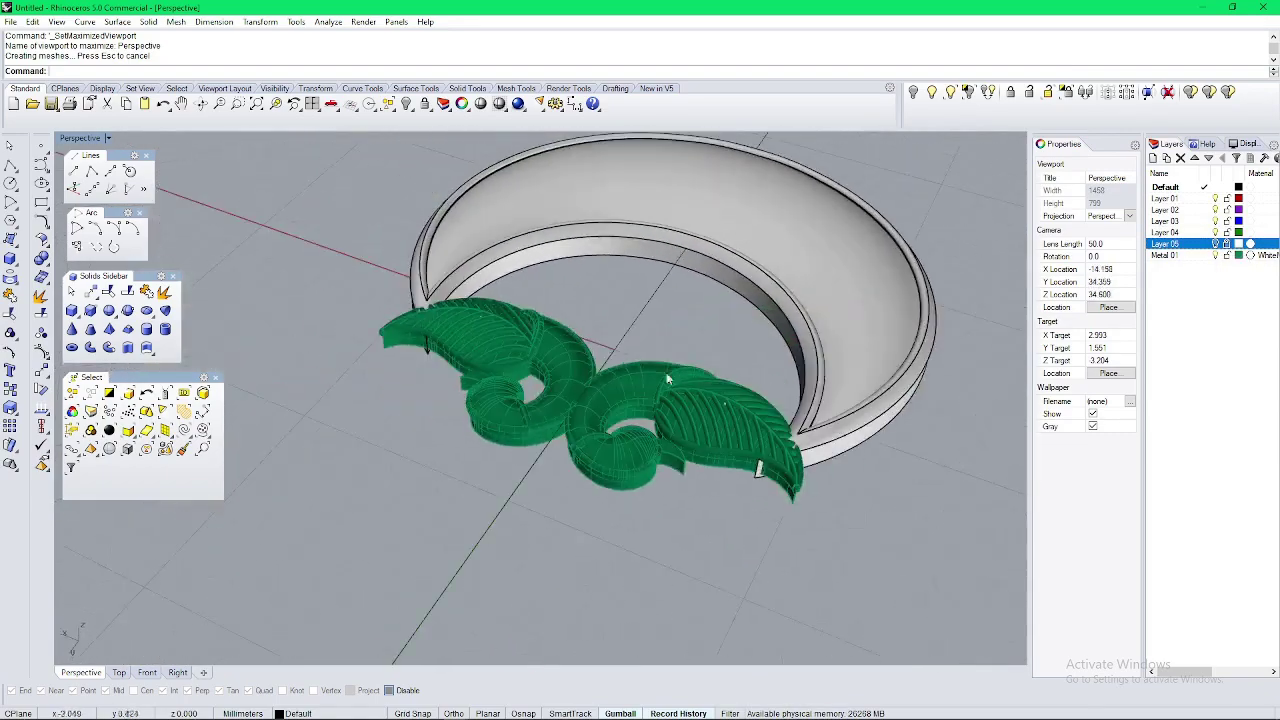
pyautogui.hotkey('ctrl', 'a')
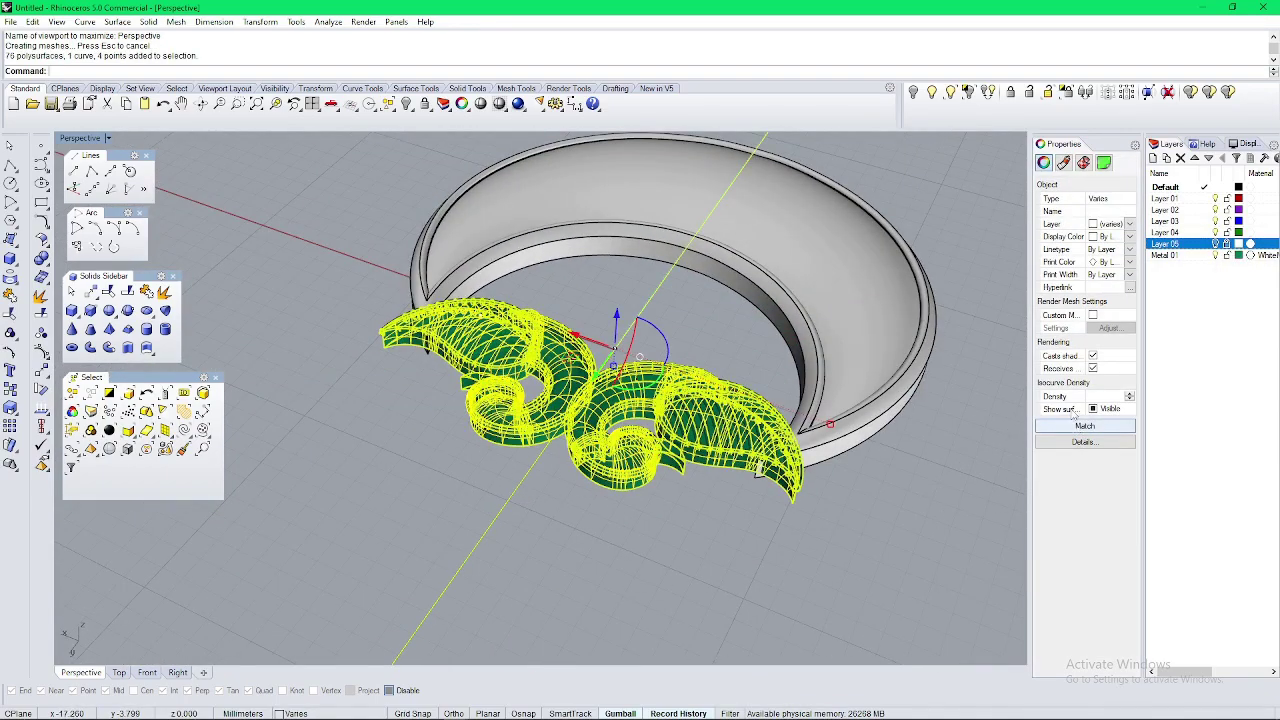
pyautogui.click(1063, 162)
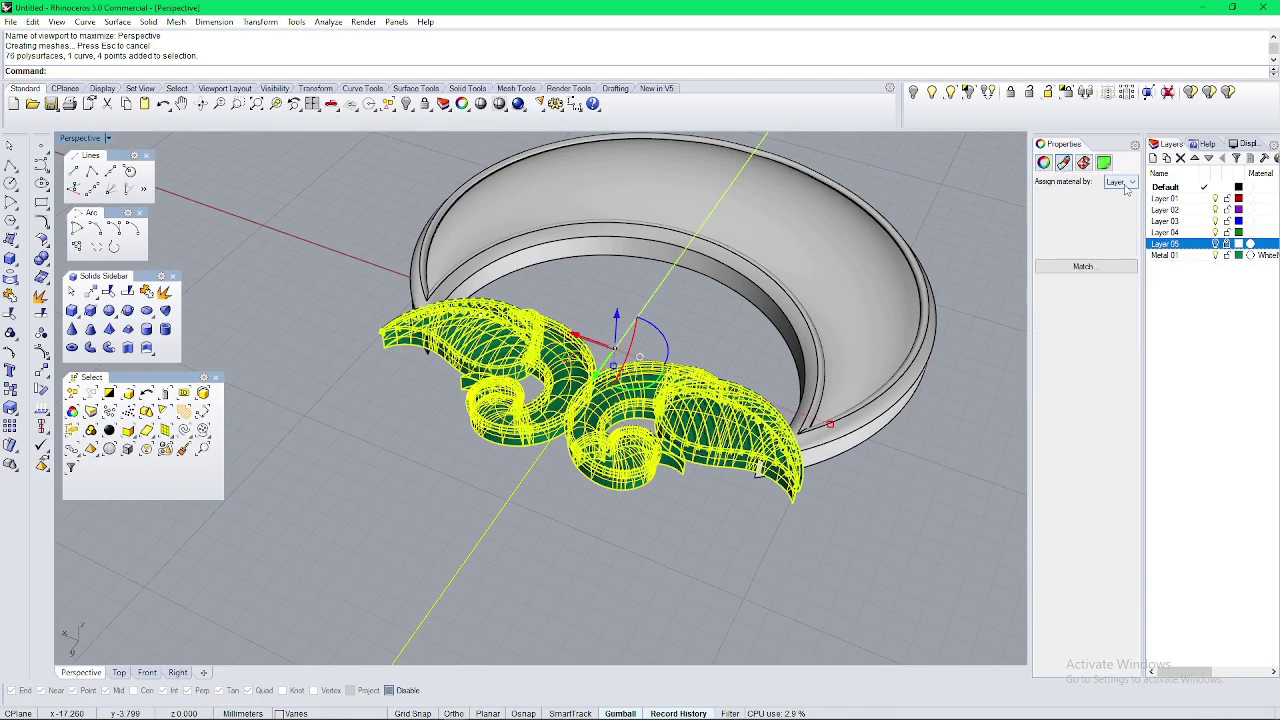
pyautogui.click(1120, 182)
pyautogui.click(1114, 211)
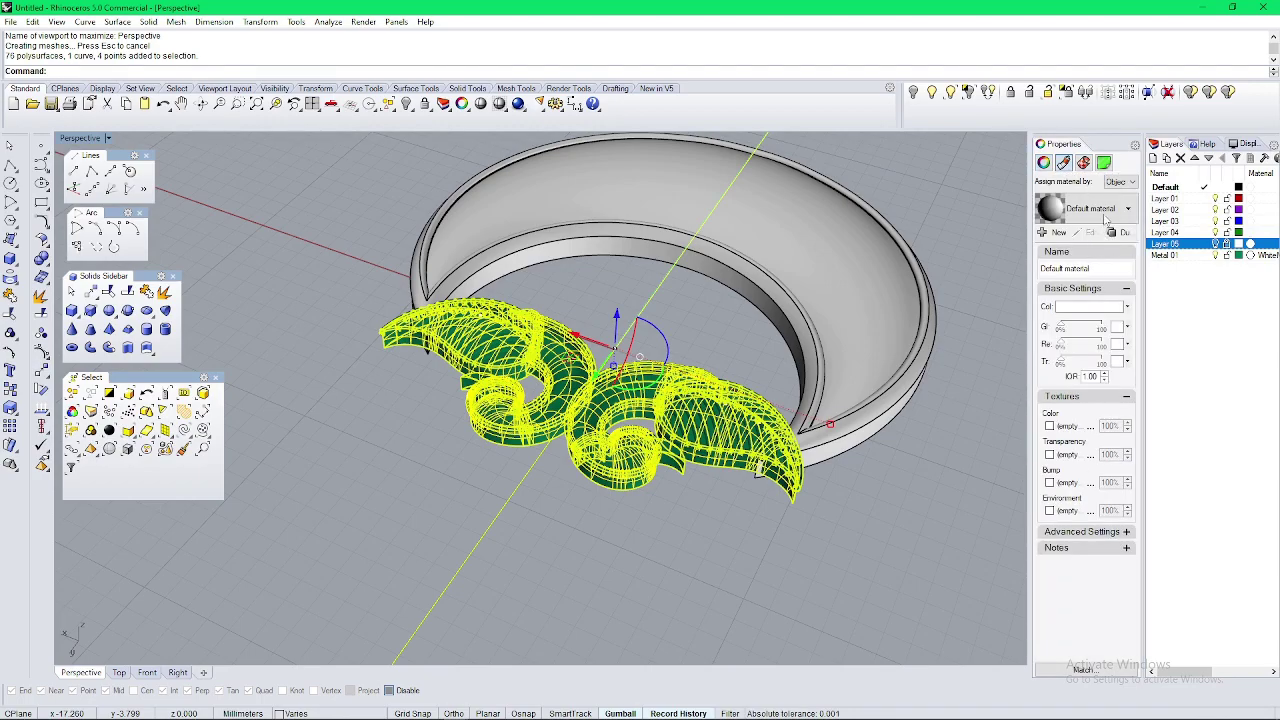
pyautogui.press('Escape')
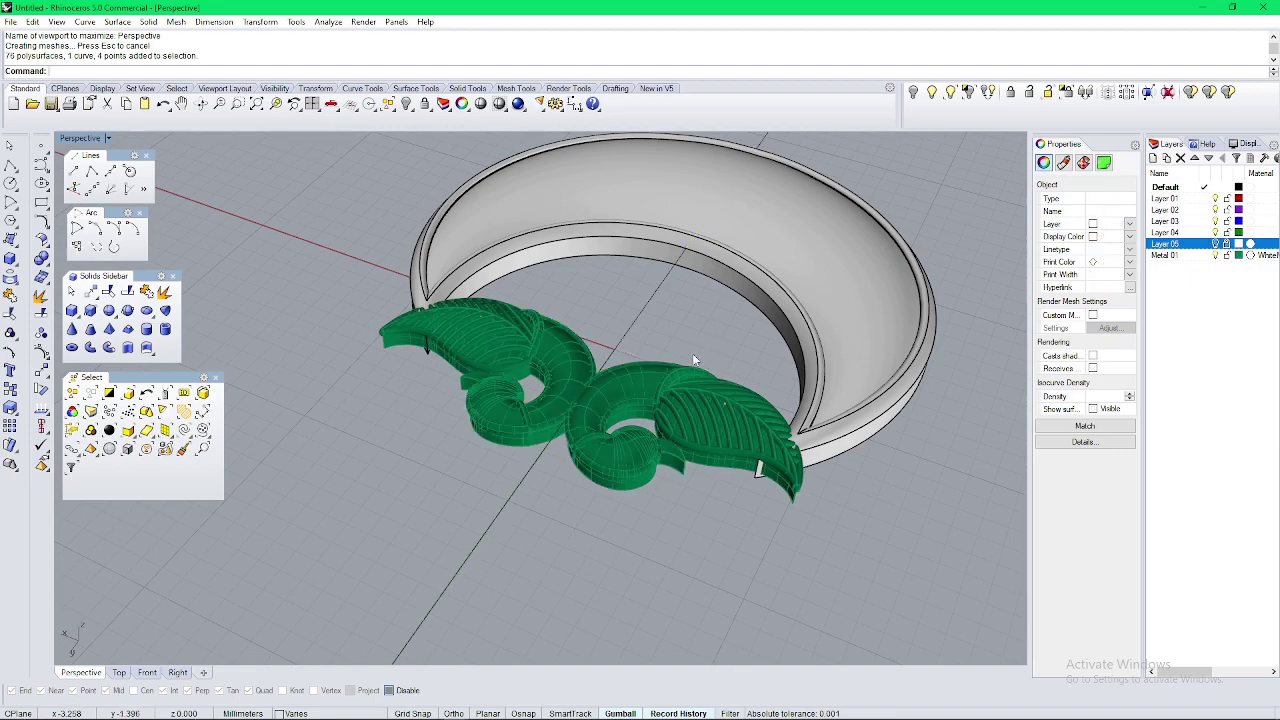
# Step: Examine the two mirrored bird ornaments and how they sit on the tips of the crescent
pyautogui.click(688, 367)
pyautogui.keyDown('shift'); pyautogui.click(574, 357); pyautogui.keyUp('shift')
pyautogui.press('Escape')
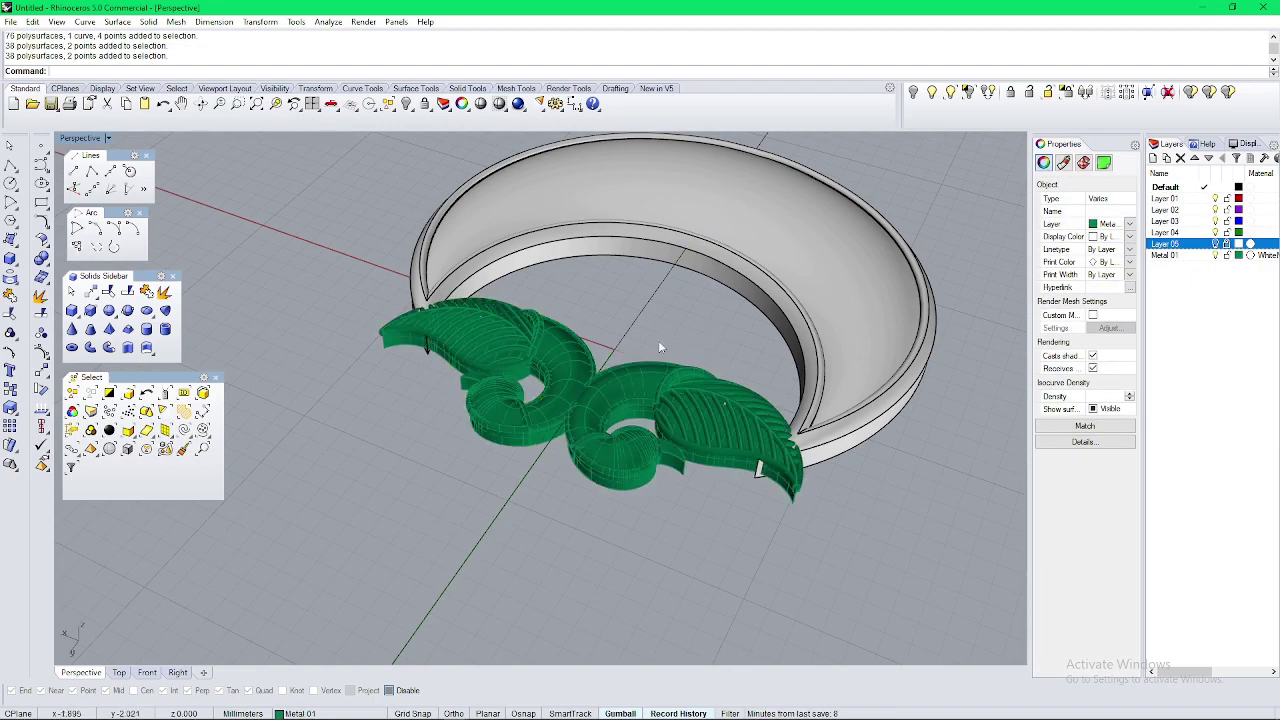
pyautogui.click(485, 351)
pyautogui.press('Escape')
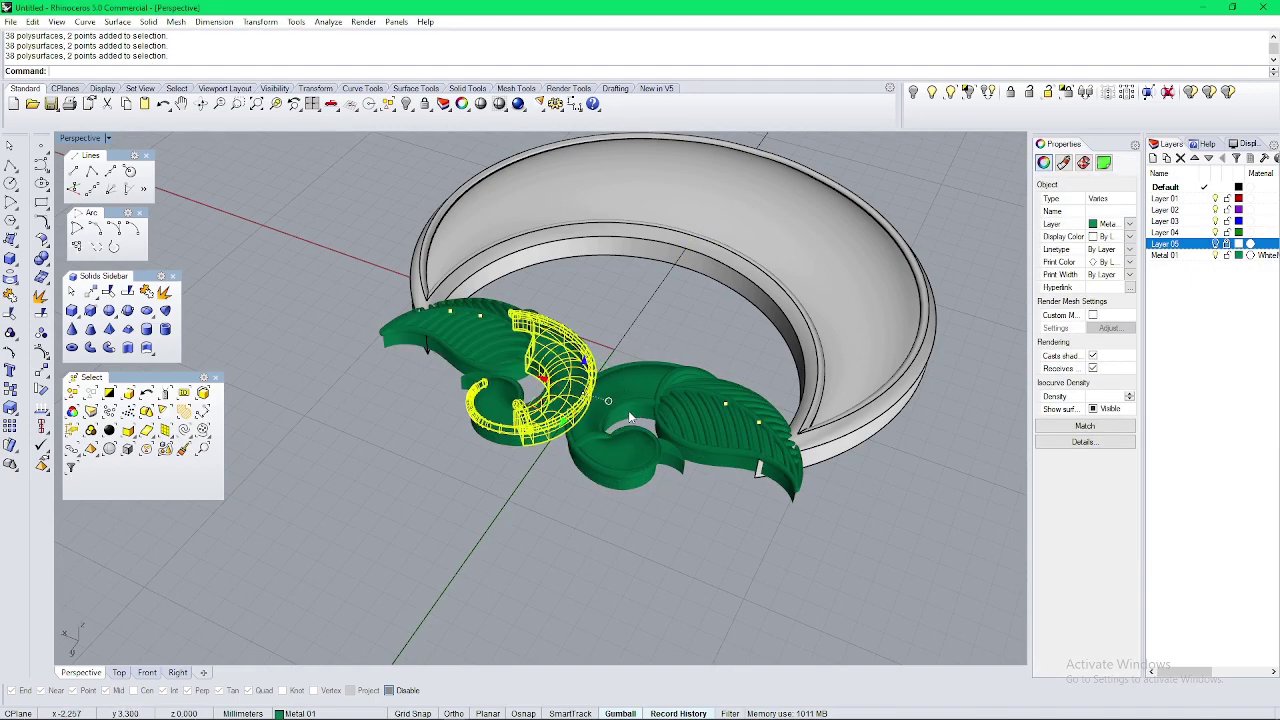
pyautogui.click(10, 147)
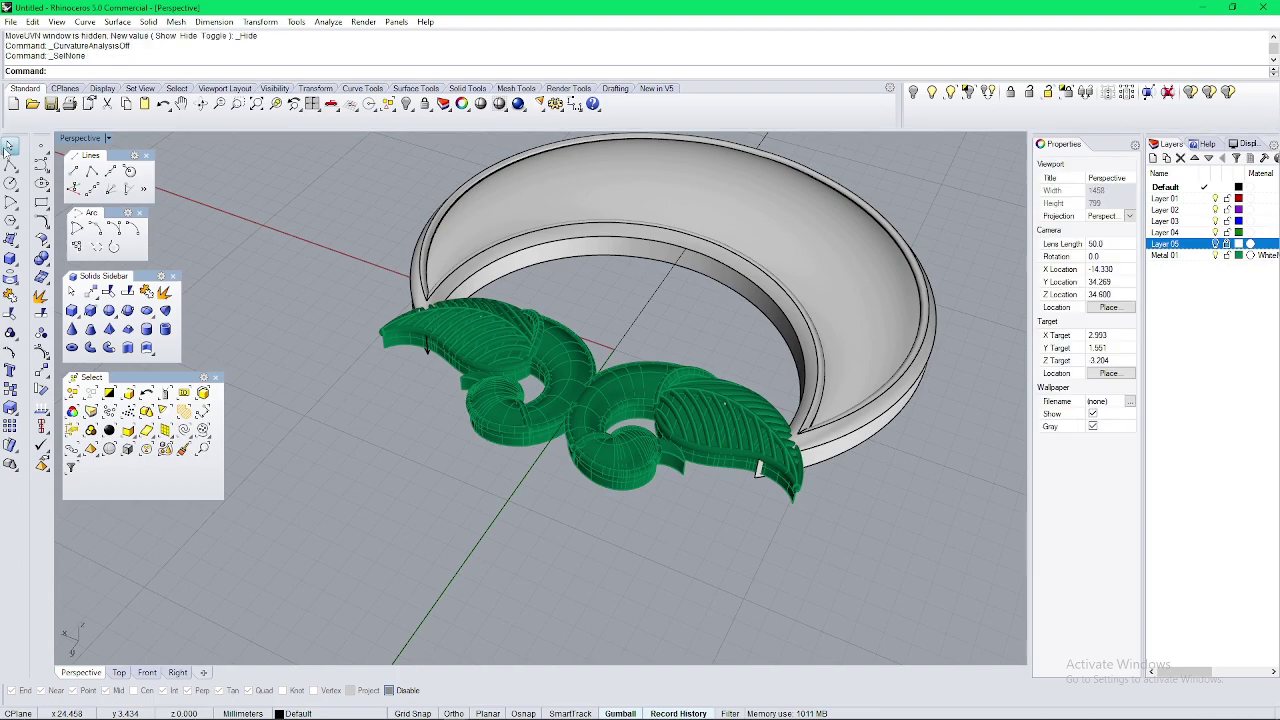
pyautogui.click(485, 349)
pyautogui.click(640, 391)
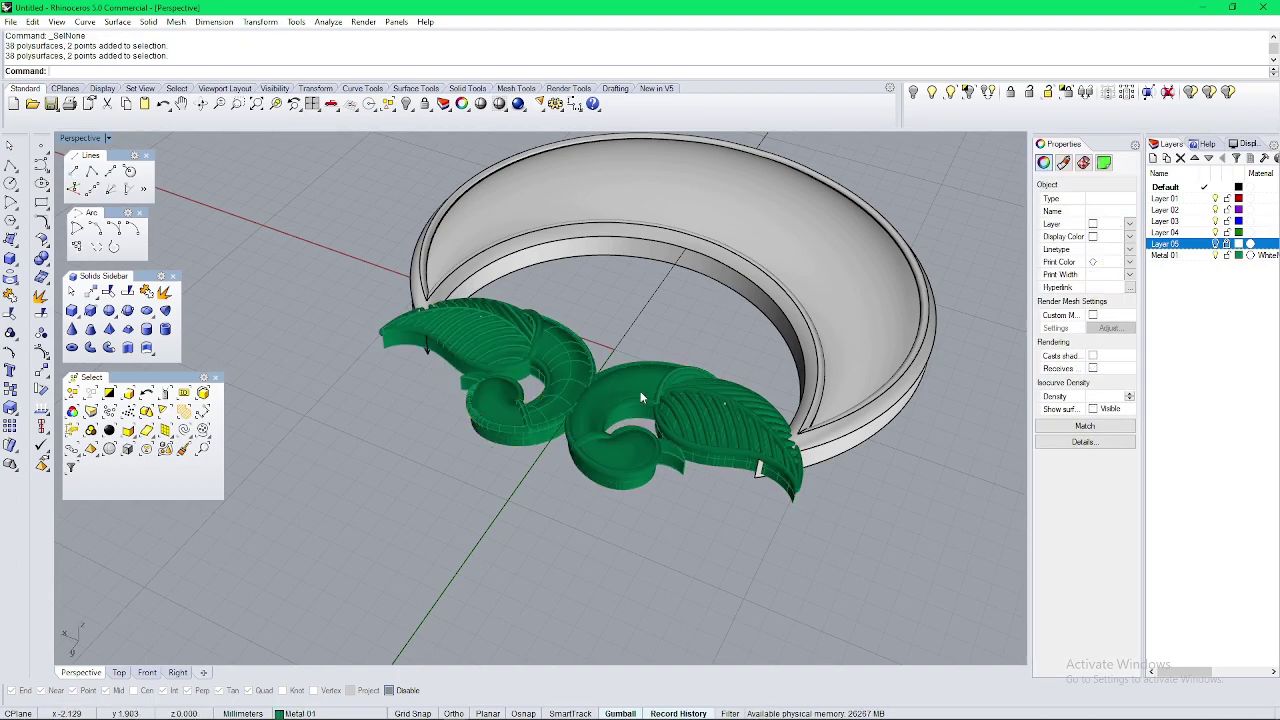
pyautogui.click(408, 319)
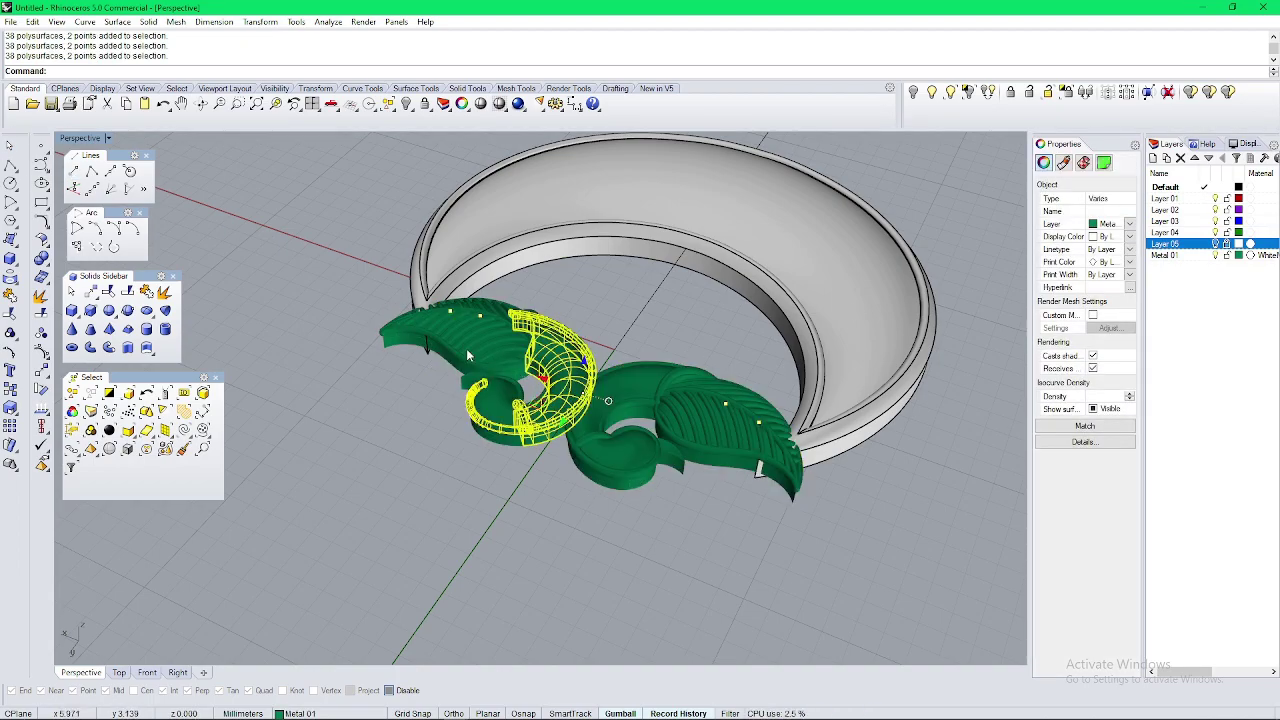
pyautogui.moveTo(640, 420); pyautogui.dragTo(620, 436, button='right')
pyautogui.scroll(-8, 635, 268)
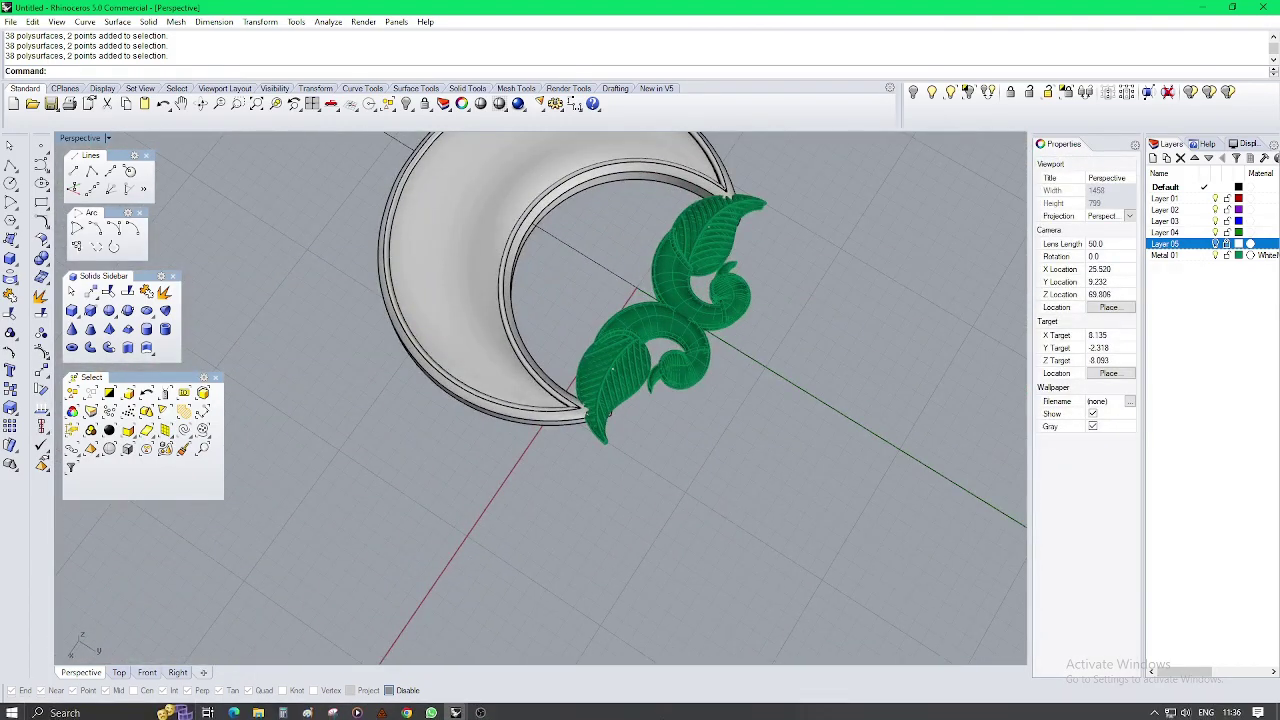
pyautogui.click(482, 710)
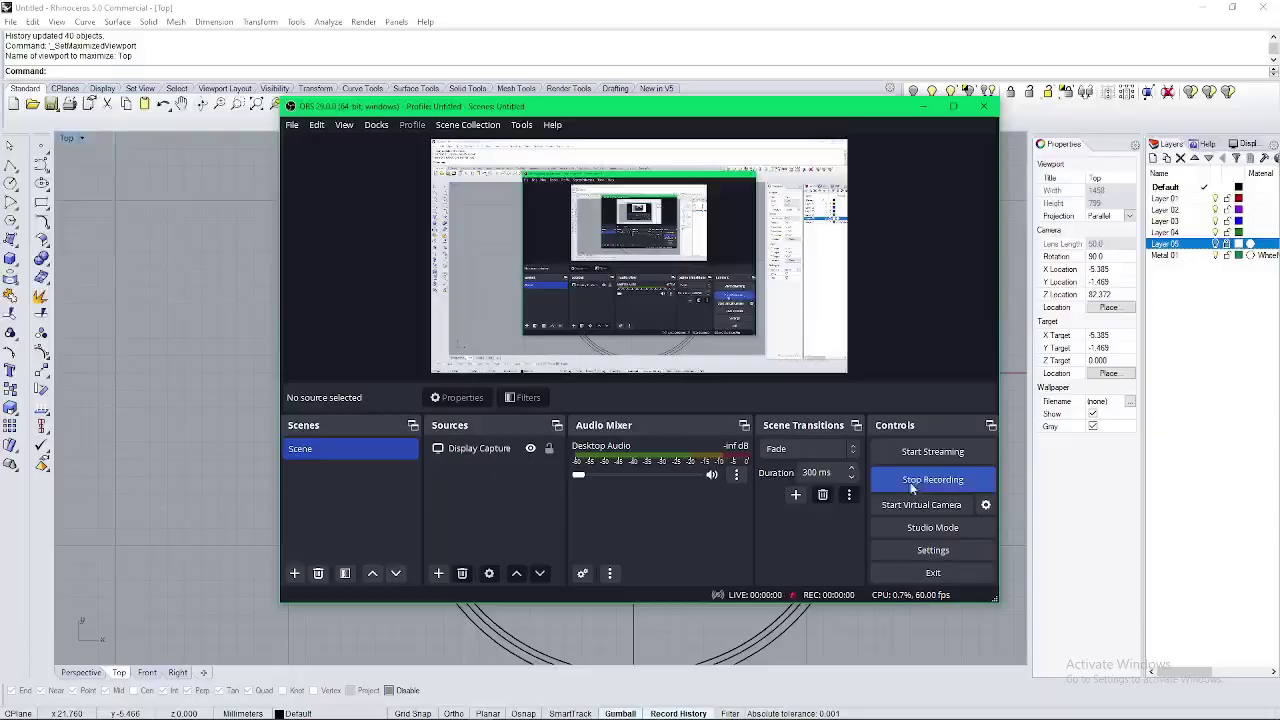
pyautogui.click(912, 481)
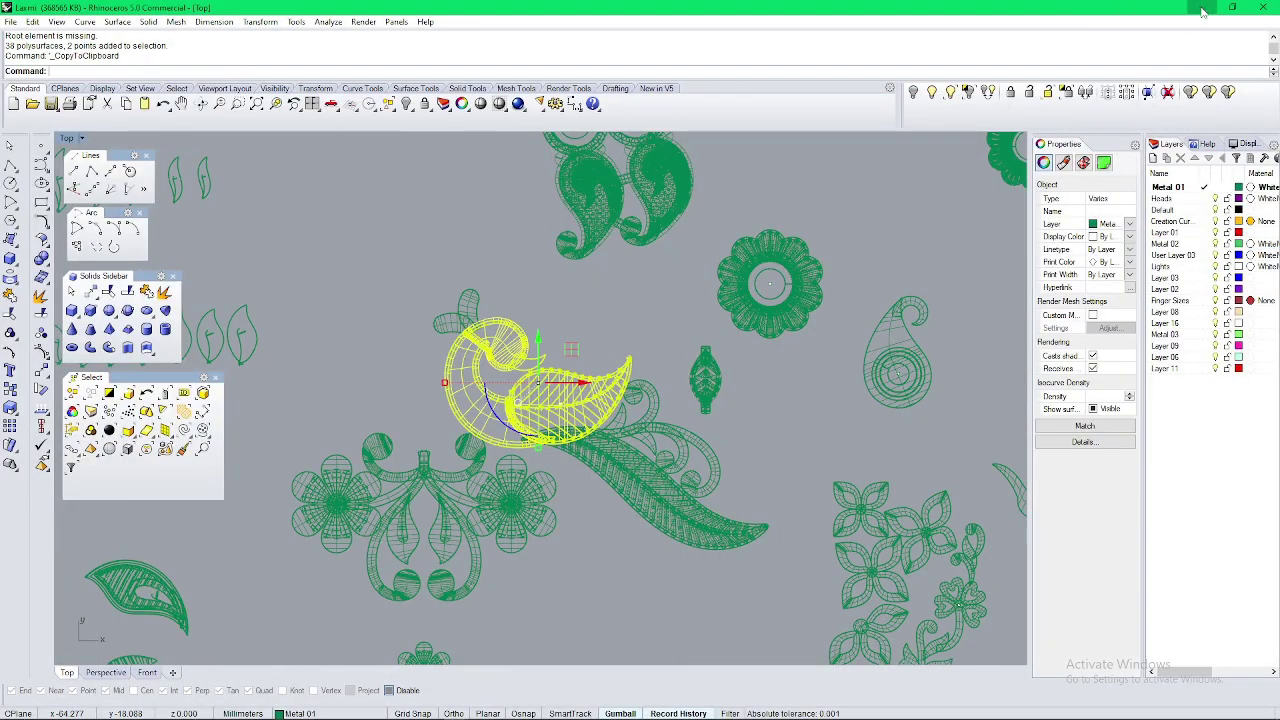
# Step: Open the colet model from the work folder and bring its column of collets into view
pyautogui.click(1202, 9)
pyautogui.doubleClick(248, 170)
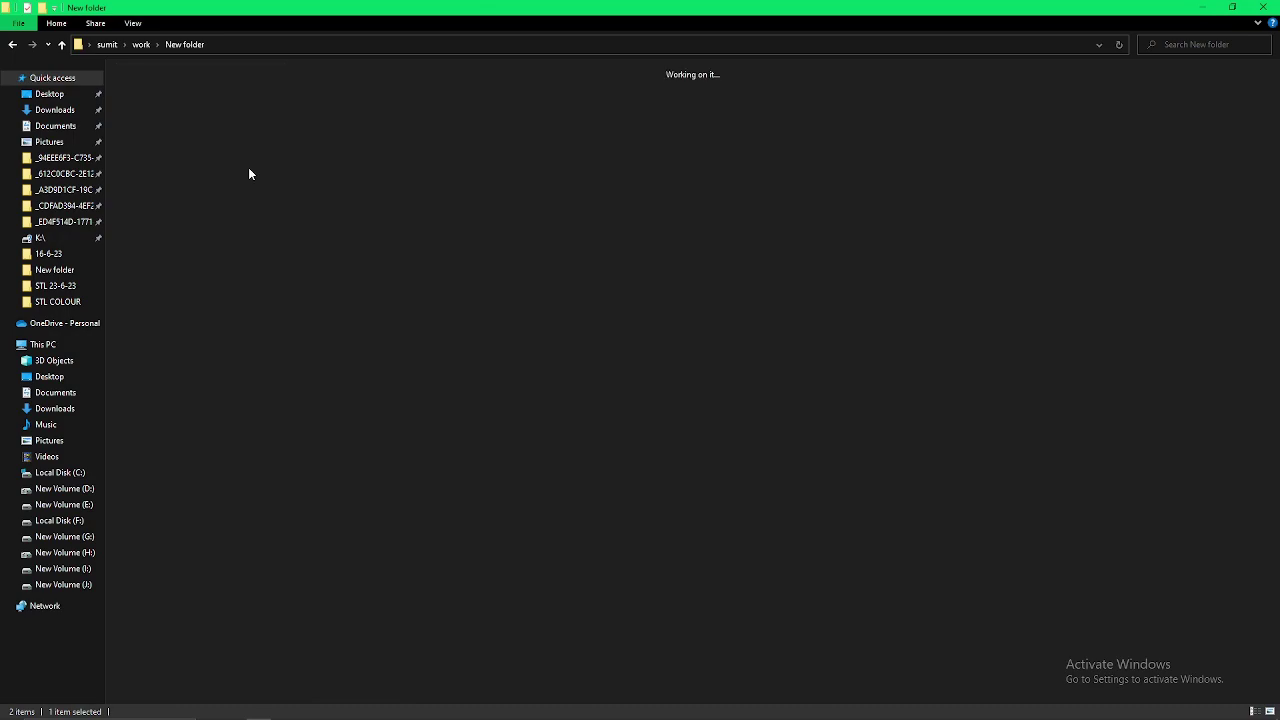
pyautogui.click(62, 46)
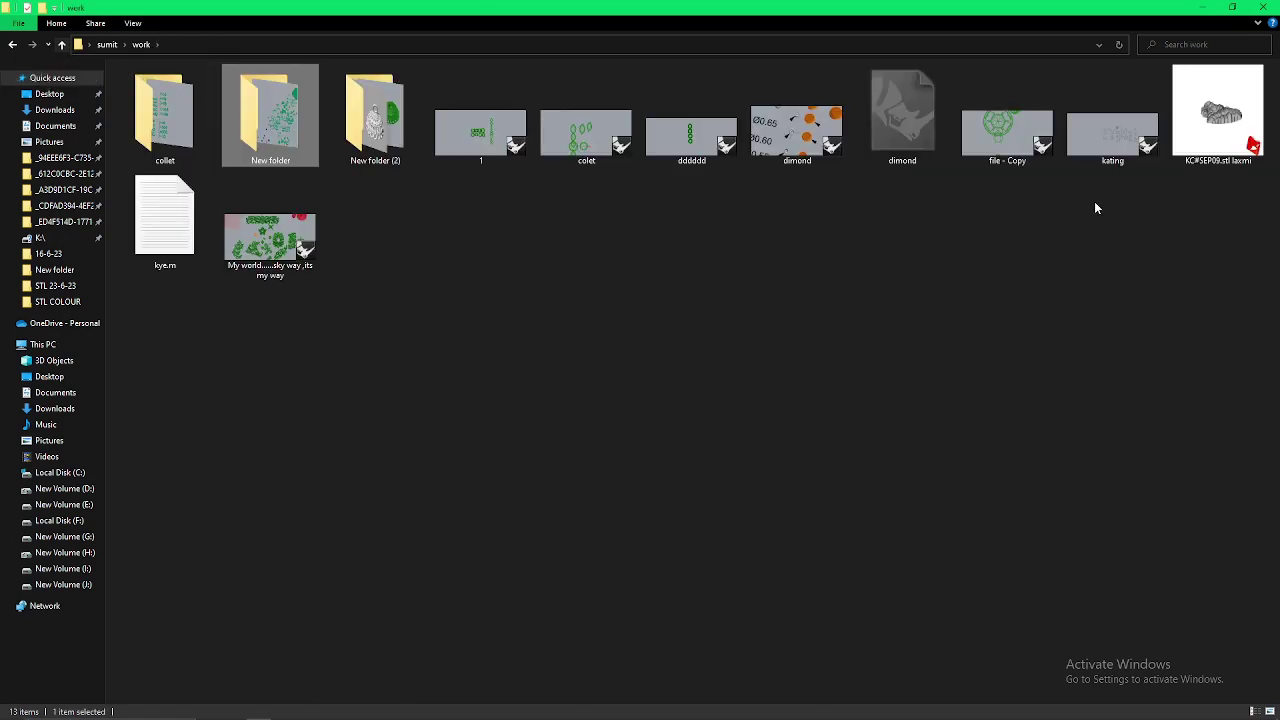
pyautogui.click(600, 130)
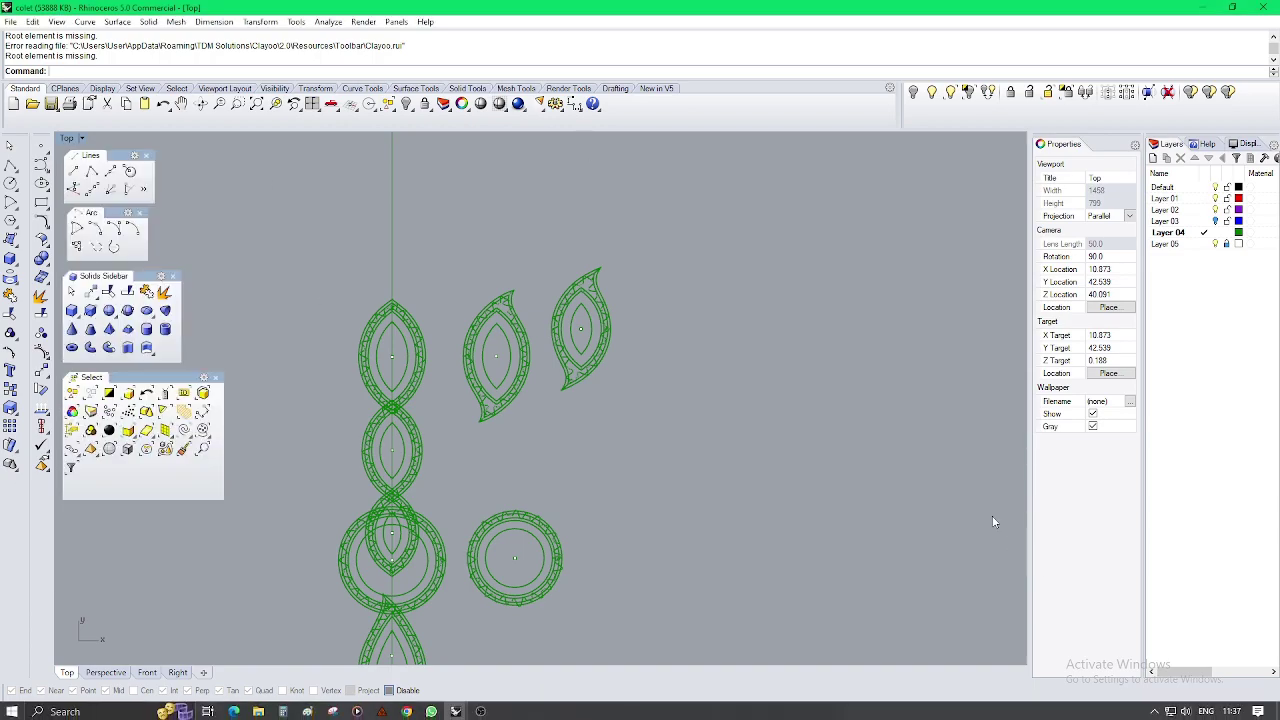
pyautogui.scroll(-6, 312, 424)
pyautogui.moveTo(403, 506); pyautogui.dragTo(588, 280, button='right')
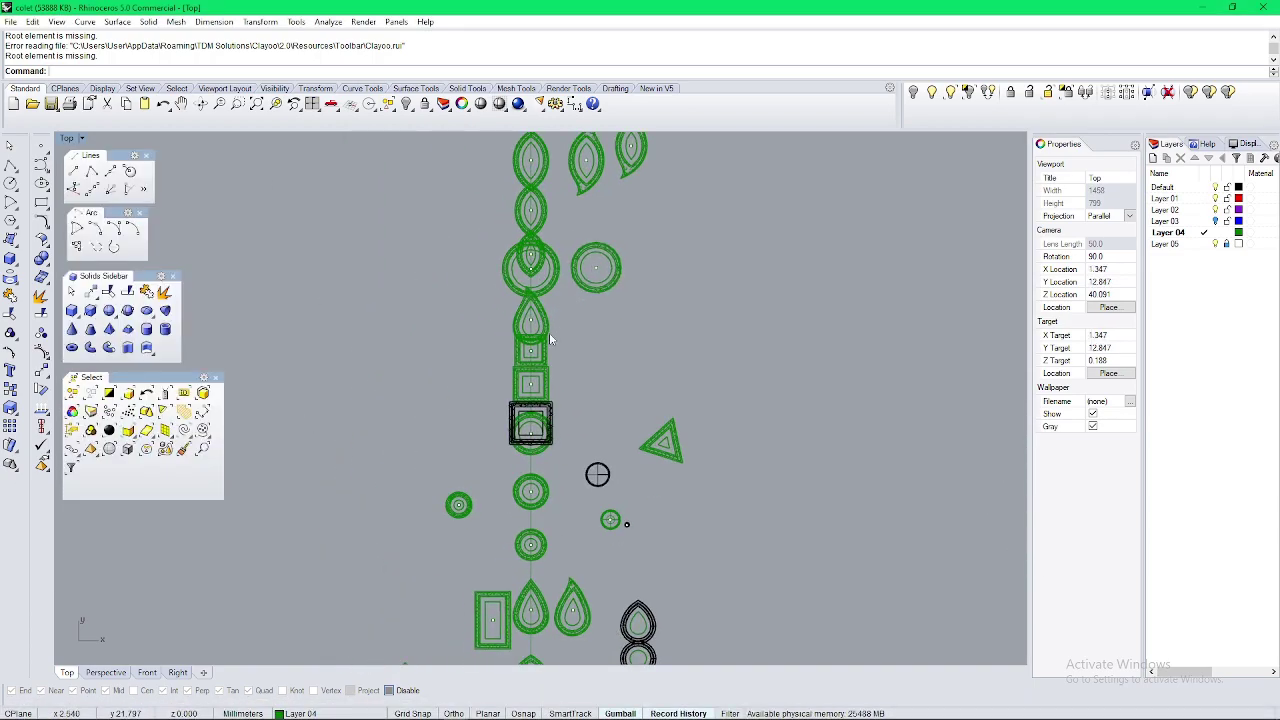
# Step: Switch to the untitled pendant model and check the open space inside the crescent below the birds
pyautogui.press('super+Tab')
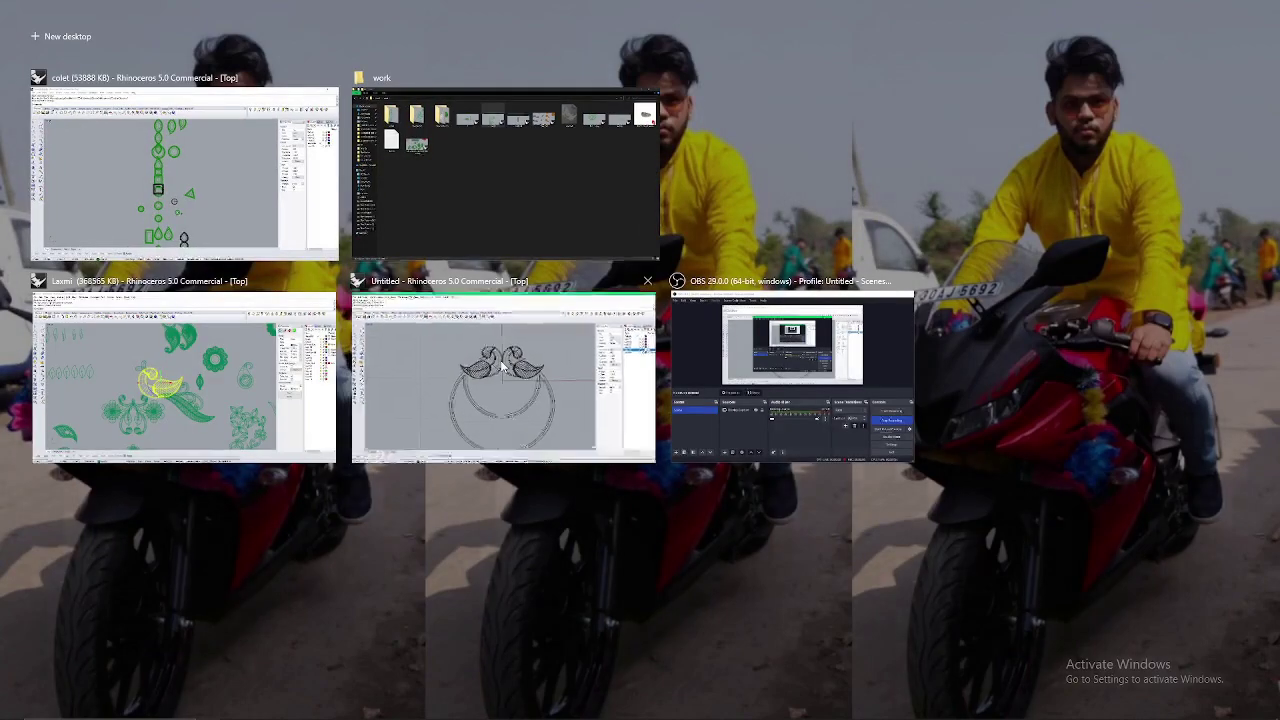
pyautogui.click(496, 389)
pyautogui.moveTo(622, 491); pyautogui.dragTo(548, 410, button='right')
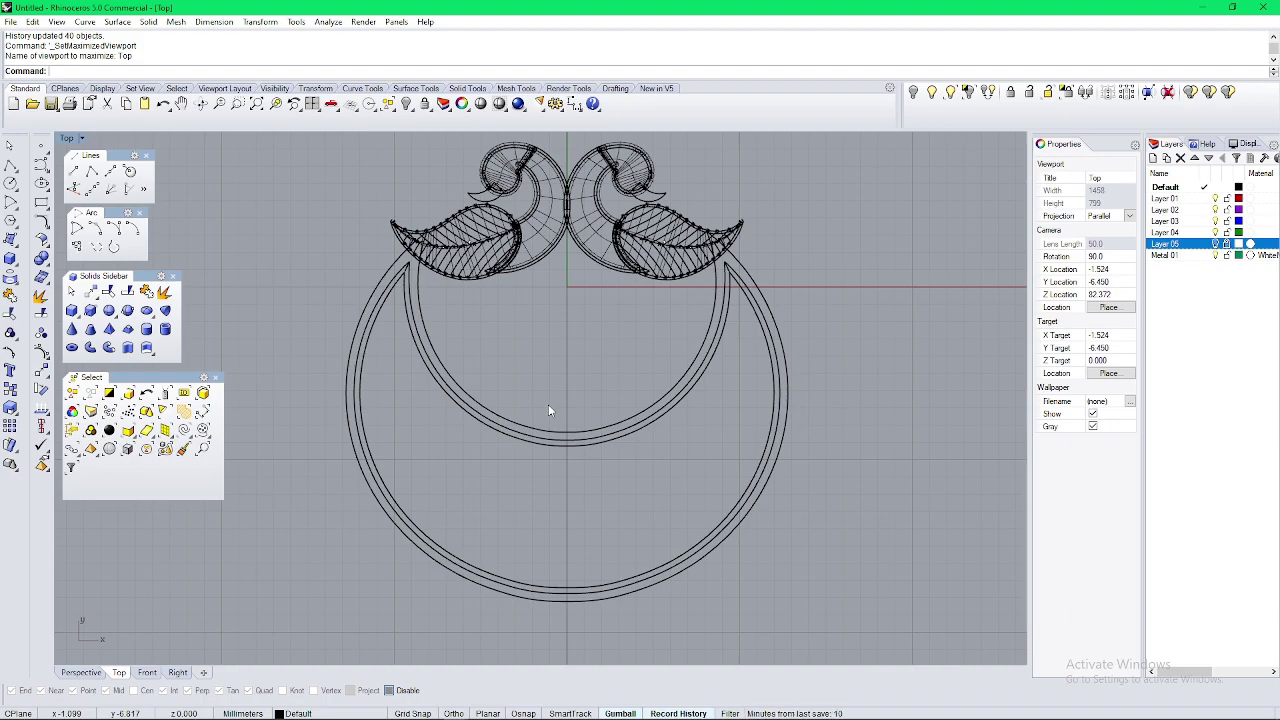
pyautogui.scroll(-6, 557, 337)
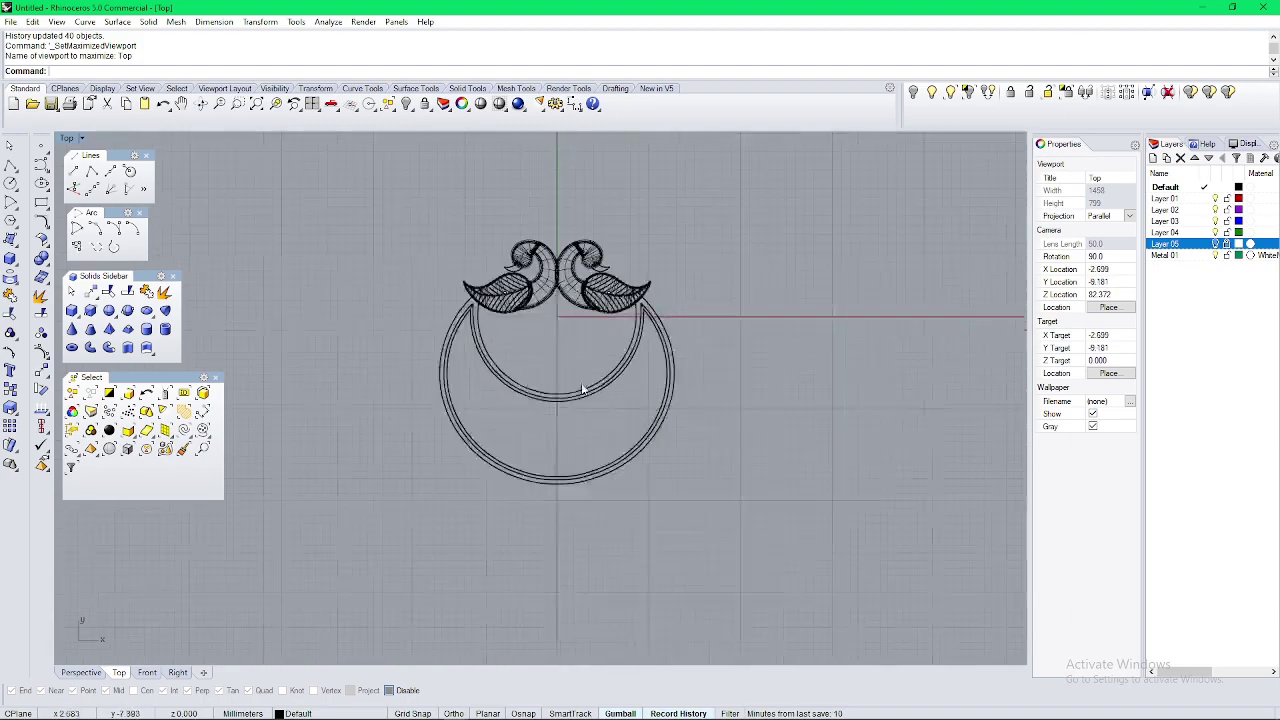
pyautogui.scroll(4, 558, 320)
pyautogui.moveTo(558, 318); pyautogui.dragTo(591, 354, button='right')
# Step: Switch back to the colet model and copy the large pear-shaped collet on the centre line
pyautogui.press('super+Tab')
pyautogui.click(480, 180)
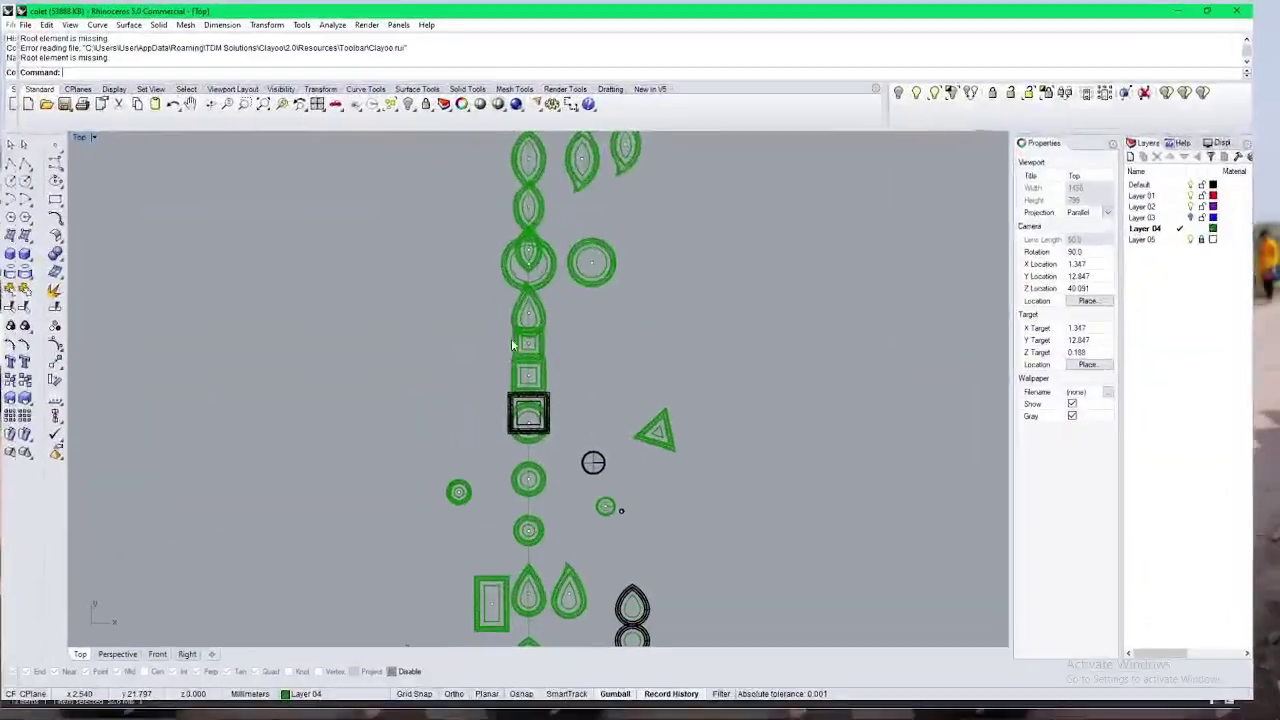
pyautogui.scroll(4, 582, 274)
pyautogui.click(538, 387)
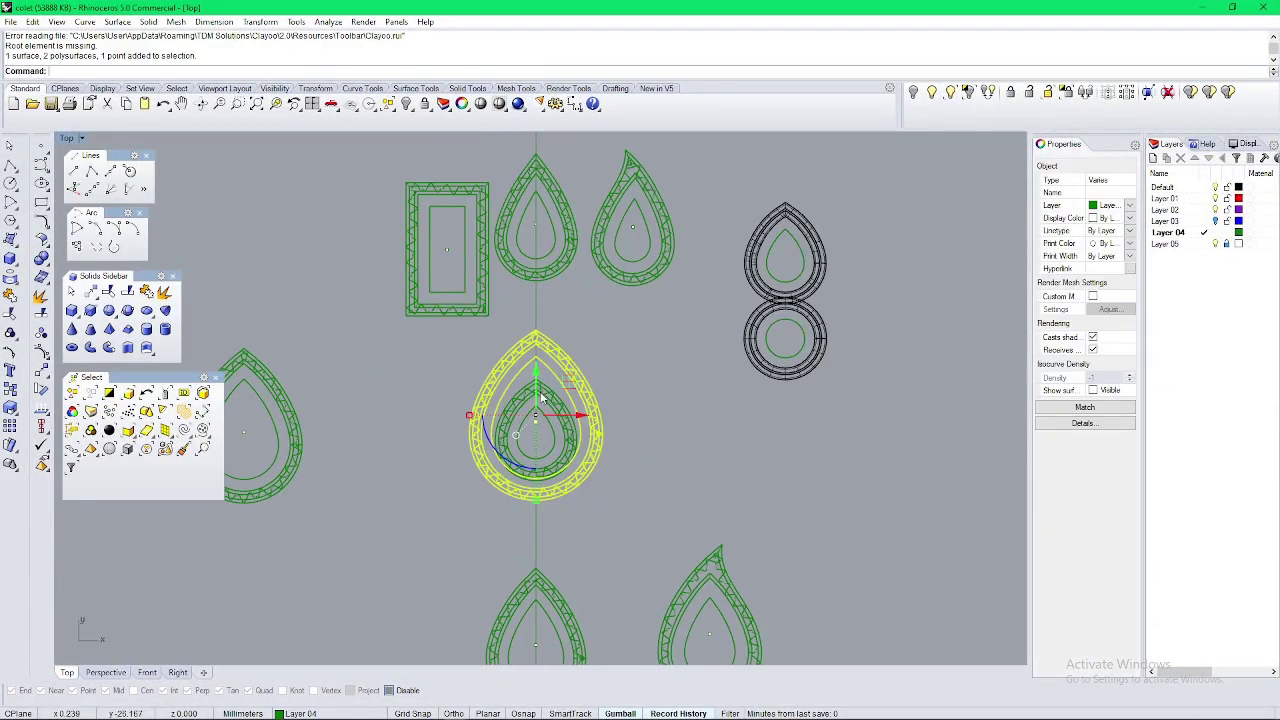
pyautogui.scroll(-3, 538, 392)
pyautogui.hotkey('ctrl', 'c')
# Step: Paste the pear-shaped collet into the untitled pendant model and move it up inside the crescent below the birds
pyautogui.press('super+Tab')
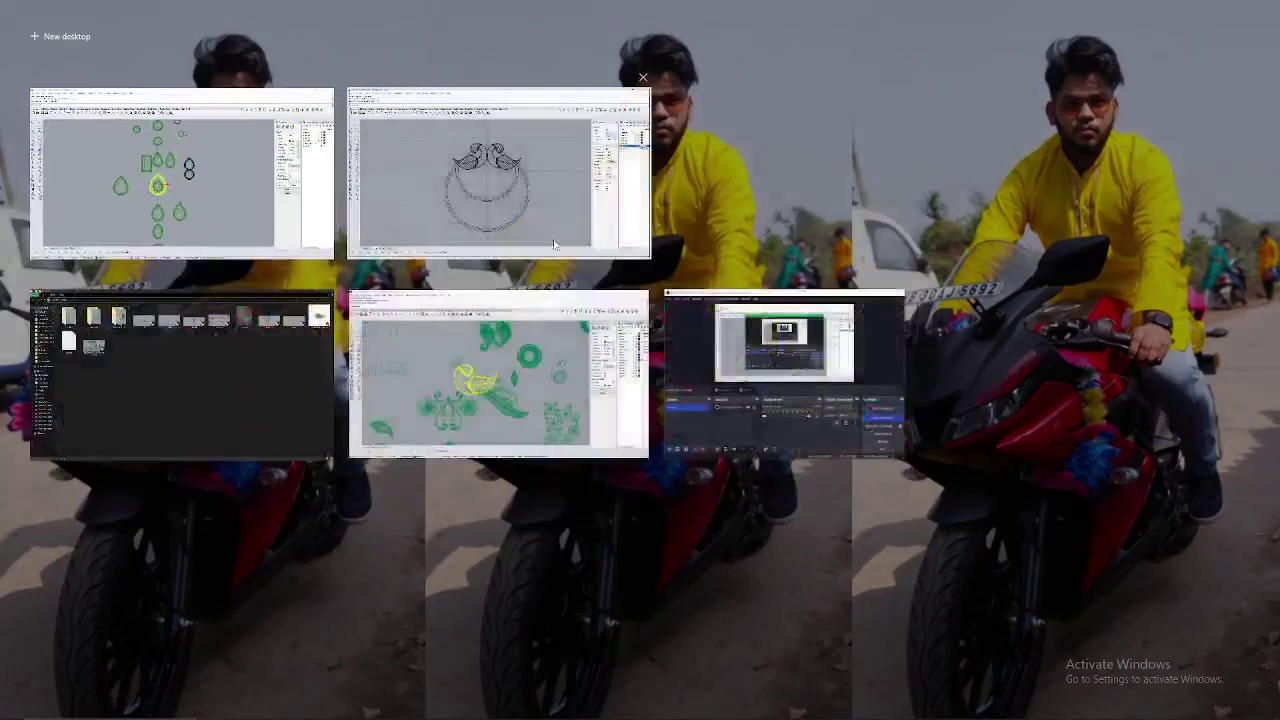
pyautogui.click(500, 170)
pyautogui.hotkey('ctrl', 'v')
pyautogui.scroll(6, 535, 447)
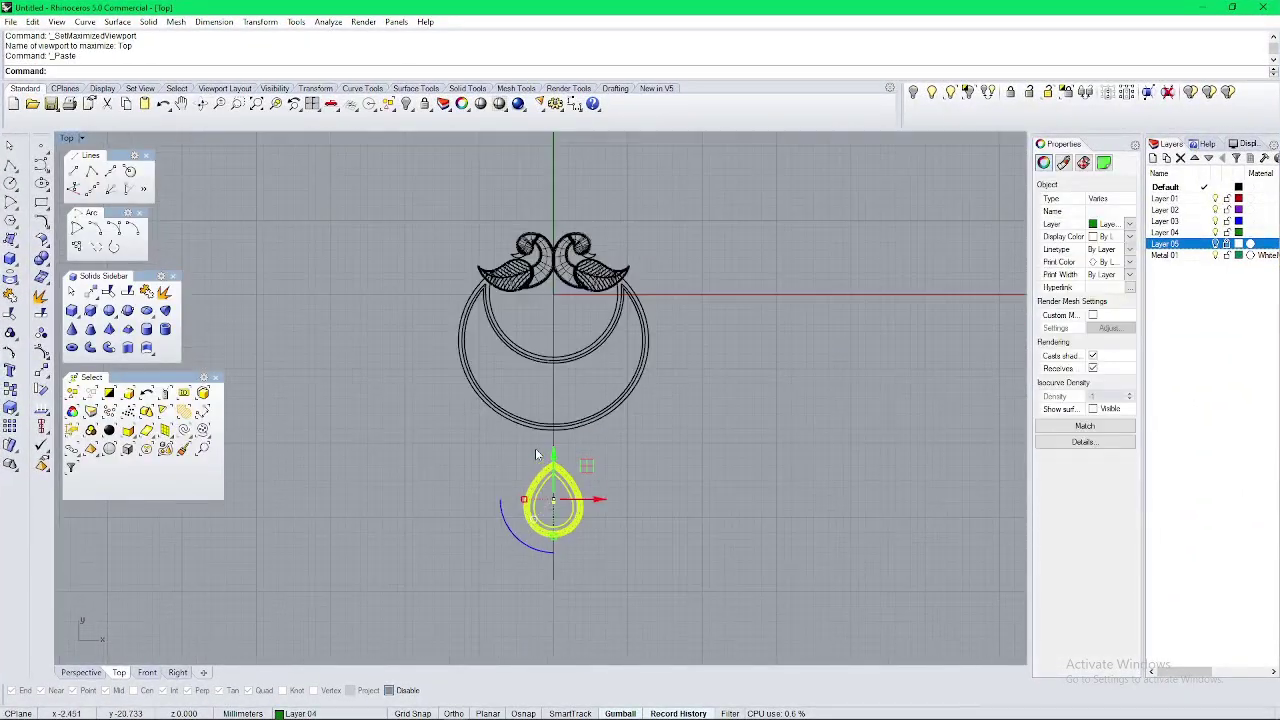
pyautogui.moveTo(557, 465); pyautogui.dragTo(592, 248)
pyautogui.press('Escape')
# Step: Nudge the pear-shaped collet slightly upward so its round end lines up with the crescent's inner rim
pyautogui.scroll(8, 543, 318)
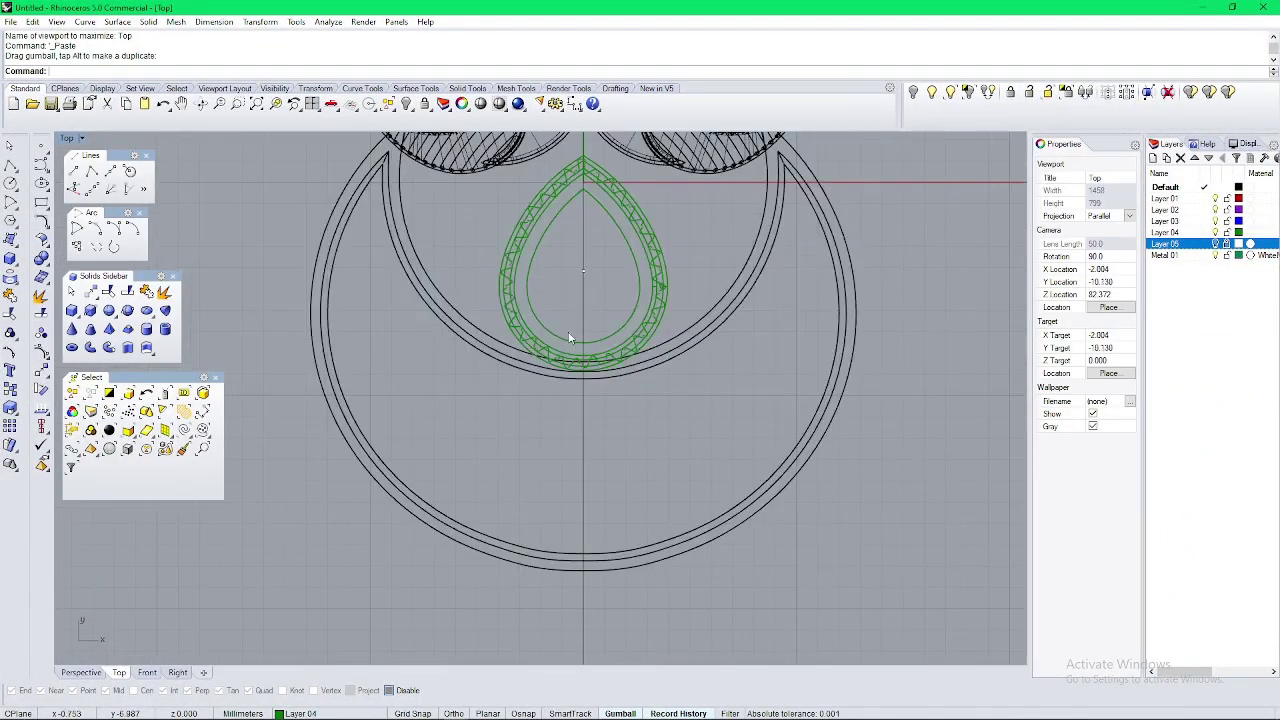
pyautogui.moveTo(569, 335); pyautogui.dragTo(568, 359, button='right')
pyautogui.click(566, 361)
pyautogui.moveTo(603, 280); pyautogui.dragTo(589, 398, button='right')
pyautogui.moveTo(568, 362)
pyautogui.mouseDown()
pyautogui.moveTo(568, 347)
pyautogui.moveTo(568, 359)
pyautogui.mouseUp()
pyautogui.press('Escape')
pyautogui.moveTo(563, 317); pyautogui.dragTo(572, 376, button='right')
# Step: Try rotating the right-hand bird ornament about a point on its wing, and undo the rotation
pyautogui.click(552, 336)
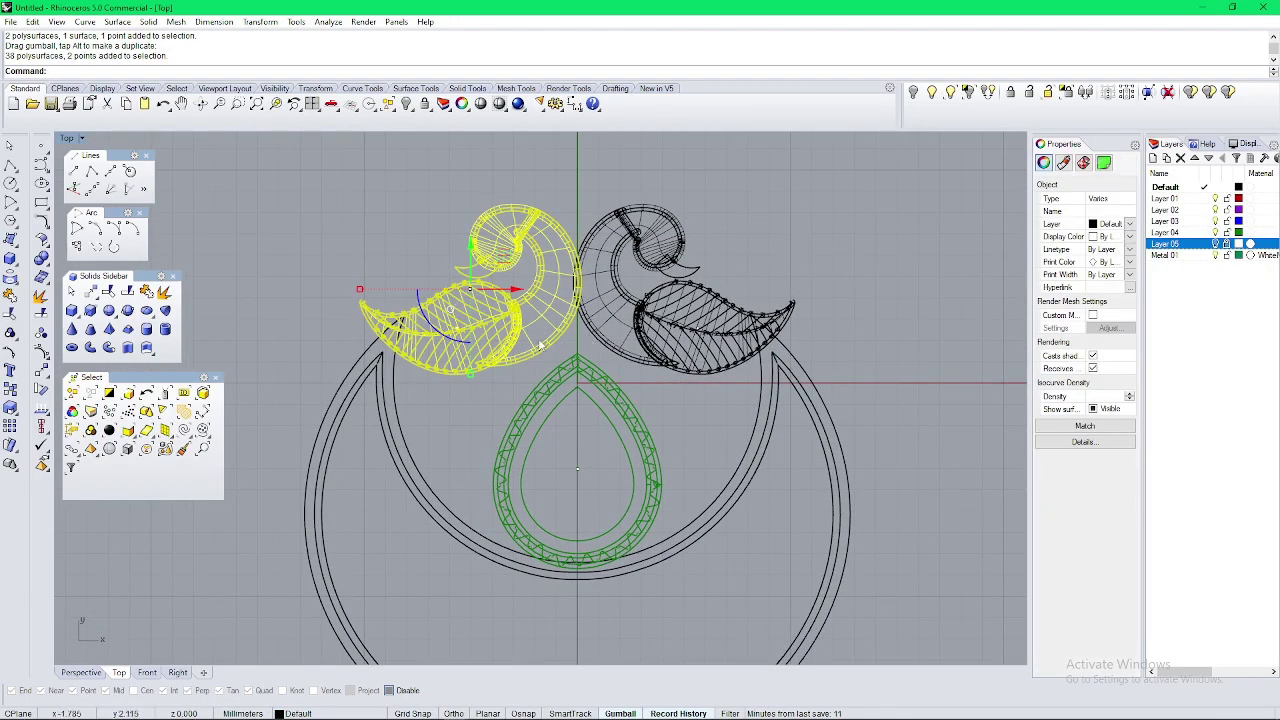
pyautogui.click(632, 302)
pyautogui.rightClick(622, 338)
pyautogui.click(726, 334)
pyautogui.click(583, 333)
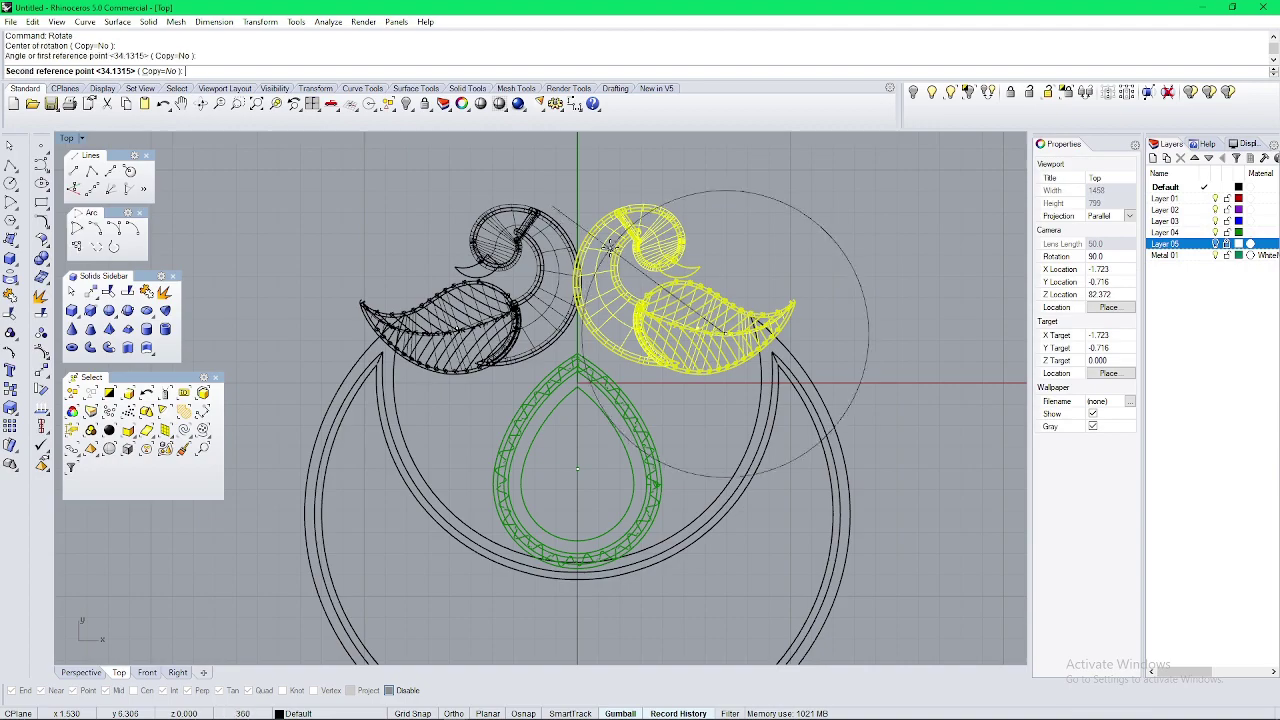
pyautogui.click(580, 348)
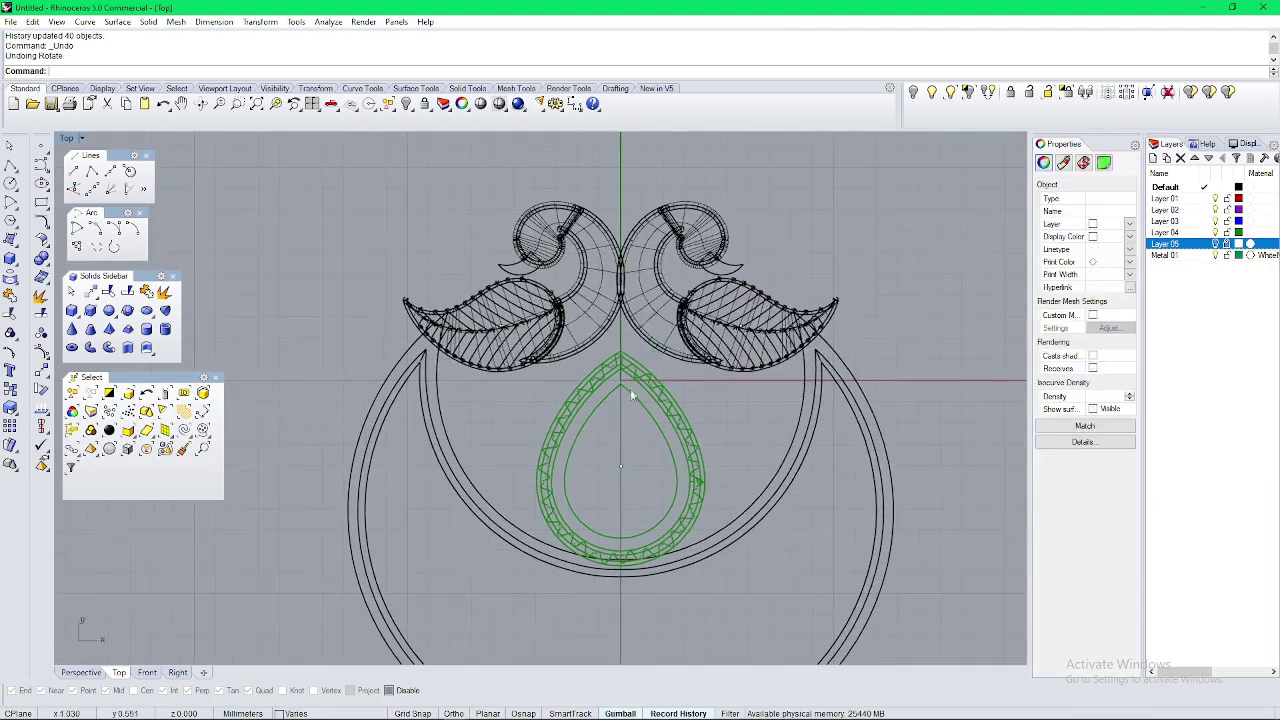
# Step: Move the pear-shaped collet a little further up along the centre line, with its tip between the two birds
pyautogui.click(634, 392)
pyautogui.moveTo(637, 398); pyautogui.dragTo(628, 371, button='right')
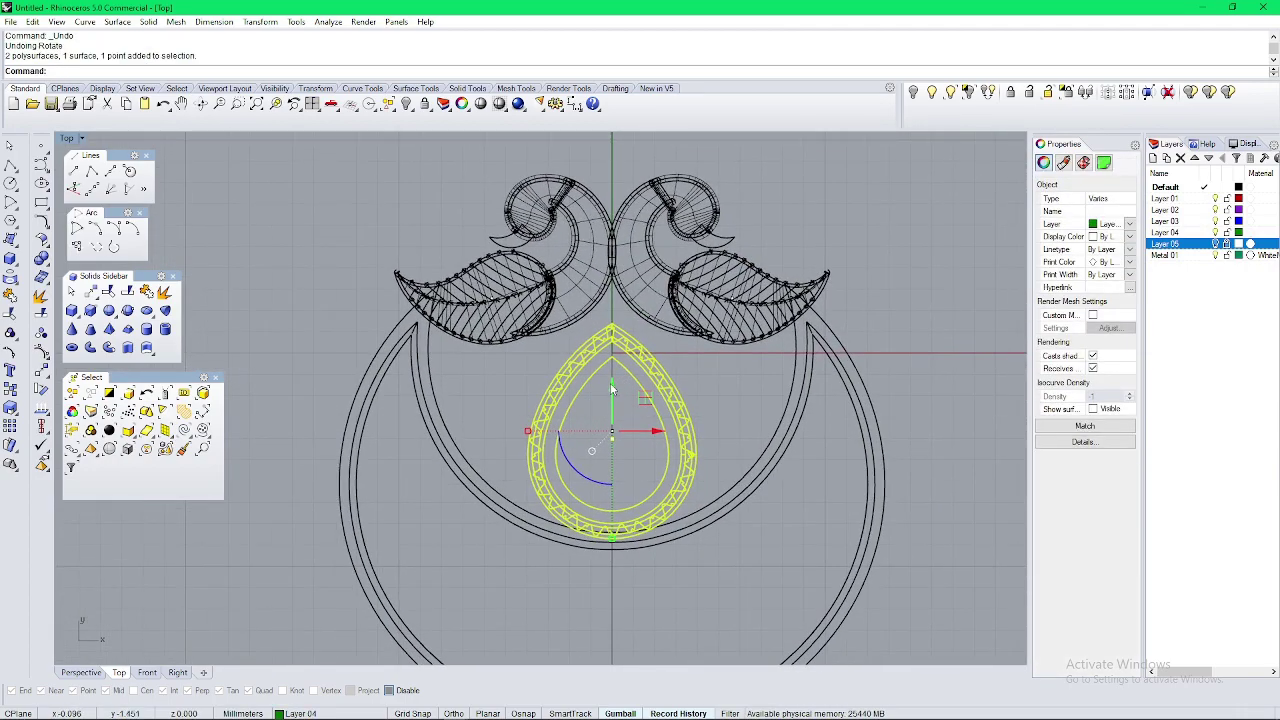
pyautogui.moveTo(612, 385); pyautogui.dragTo(612, 374)
pyautogui.click(597, 440)
pyautogui.moveTo(597, 441); pyautogui.dragTo(597, 398, button='right')
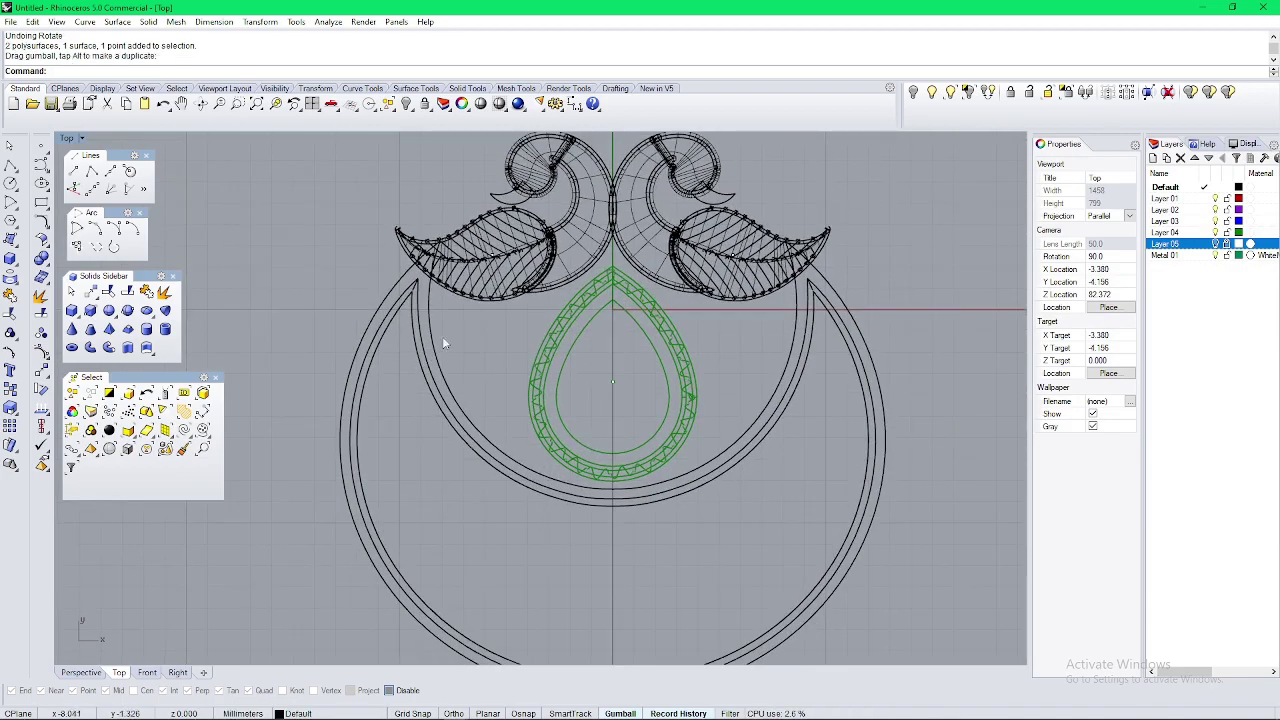
pyautogui.moveTo(505, 369); pyautogui.dragTo(505, 405, button='right')
pyautogui.scroll(-8, 780, 443)
pyautogui.moveTo(780, 443); pyautogui.dragTo(711, 363, button='right')
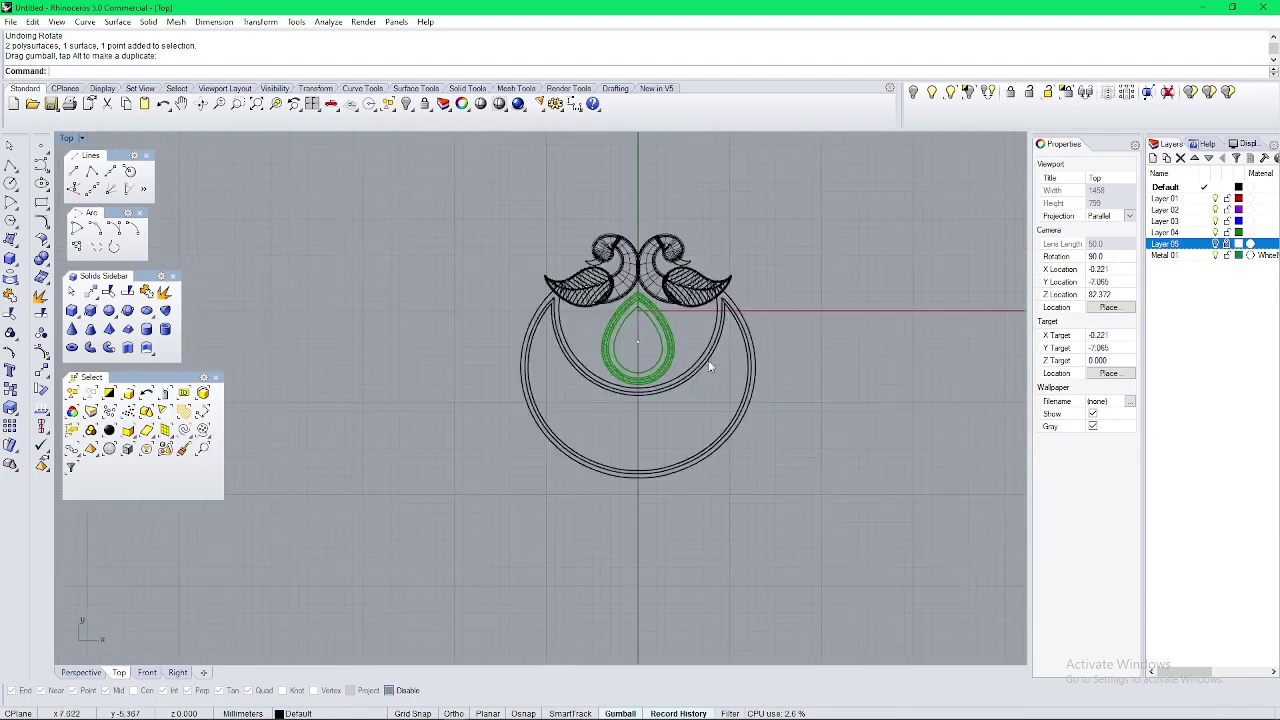
# Step: In the Perspective view, raise the pear-shaped collet slightly along Z relative to the crescent
pyautogui.click(81, 673)
pyautogui.moveTo(545, 430); pyautogui.dragTo(836, 380, button='right')
pyautogui.scroll(3, 605, 383)
pyautogui.click(603, 384)
pyautogui.moveTo(603, 384); pyautogui.dragTo(580, 344, button='right')
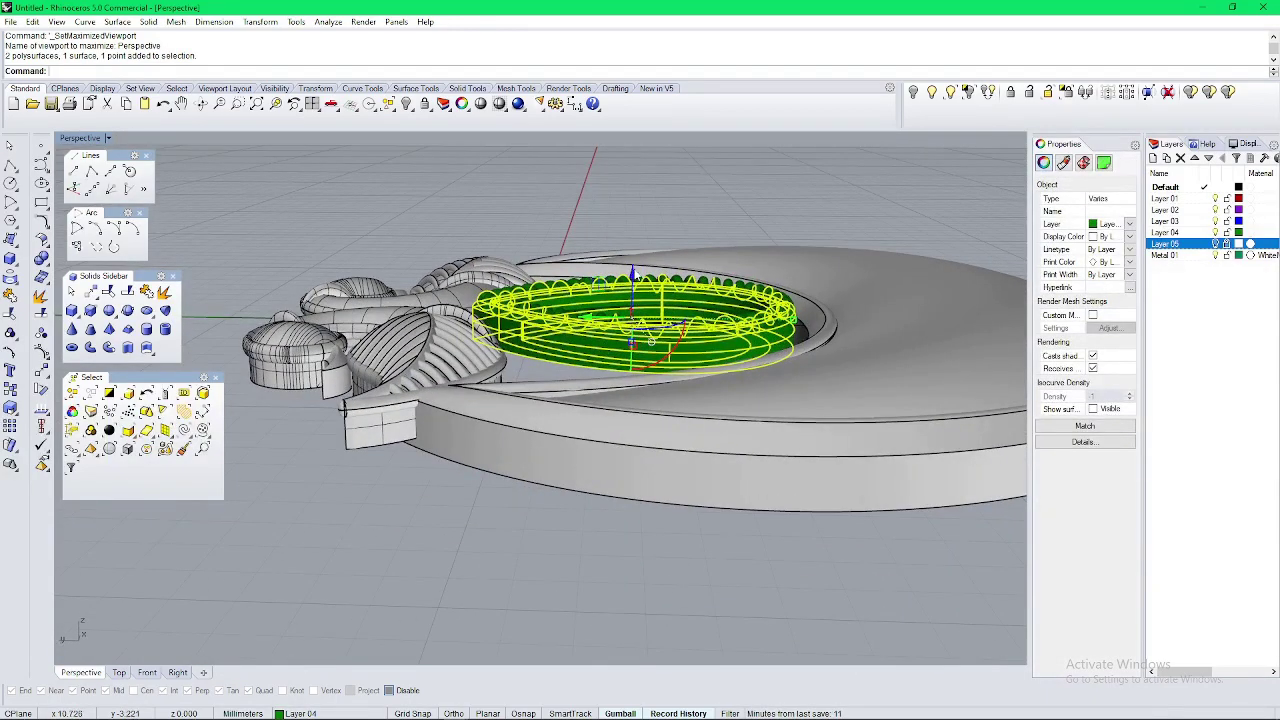
pyautogui.moveTo(634, 273); pyautogui.dragTo(634, 240)
pyautogui.click(602, 360)
pyautogui.moveTo(602, 360); pyautogui.dragTo(563, 338, button='right')
# Step: In the Top view, draw a vertical line in the empty area to the right of the pendant
pyautogui.hotkey('ctrl', 'F1')
pyautogui.scroll(7, 715, 295)
pyautogui.scroll(4, 588, 358)
pyautogui.click(74, 172)
pyautogui.moveTo(685, 337); pyautogui.dragTo(589, 376, button='right')
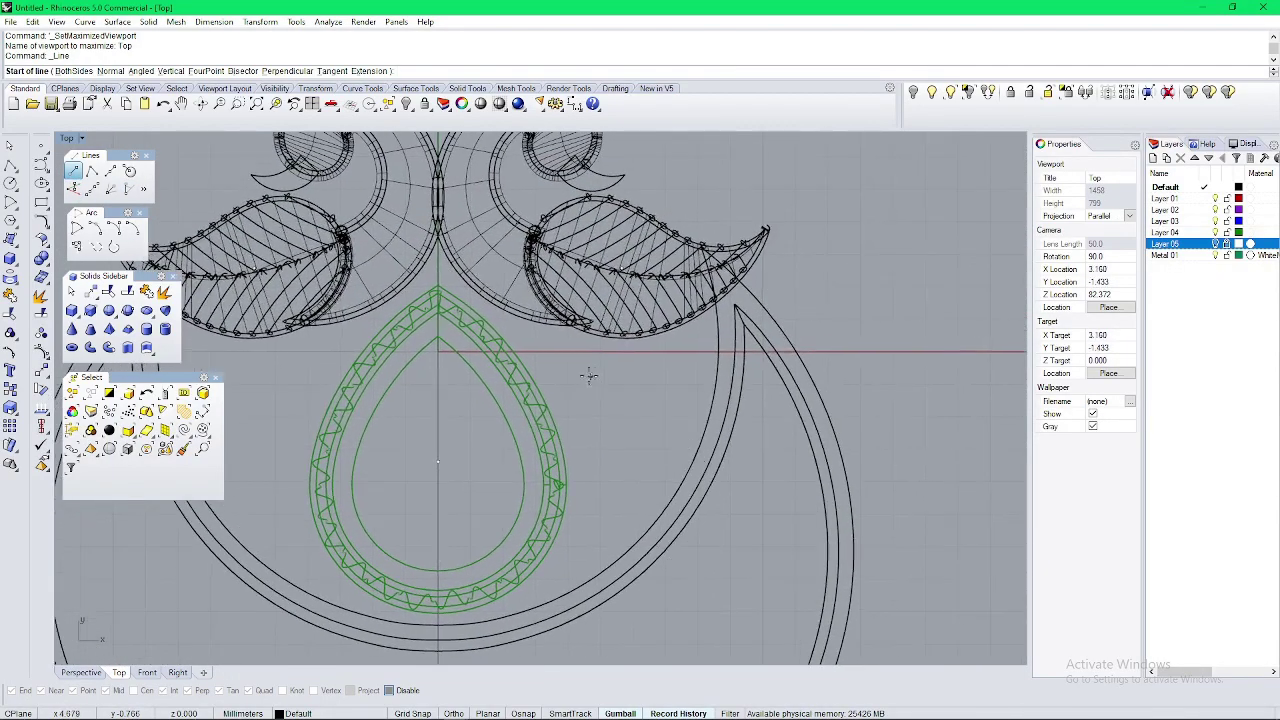
pyautogui.moveTo(552, 509); pyautogui.dragTo(629, 402, button='right')
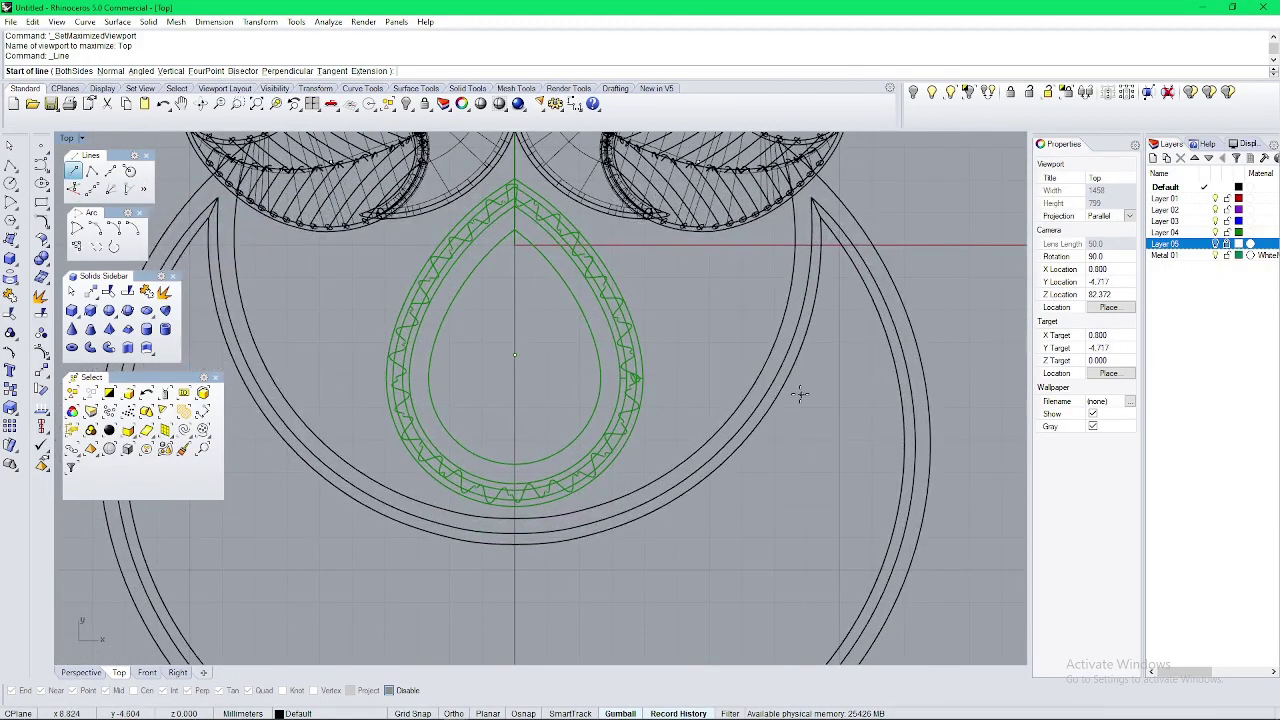
pyautogui.scroll(-4, 830, 402)
pyautogui.moveTo(895, 416); pyautogui.dragTo(572, 431, button='right')
pyautogui.click(805, 341)
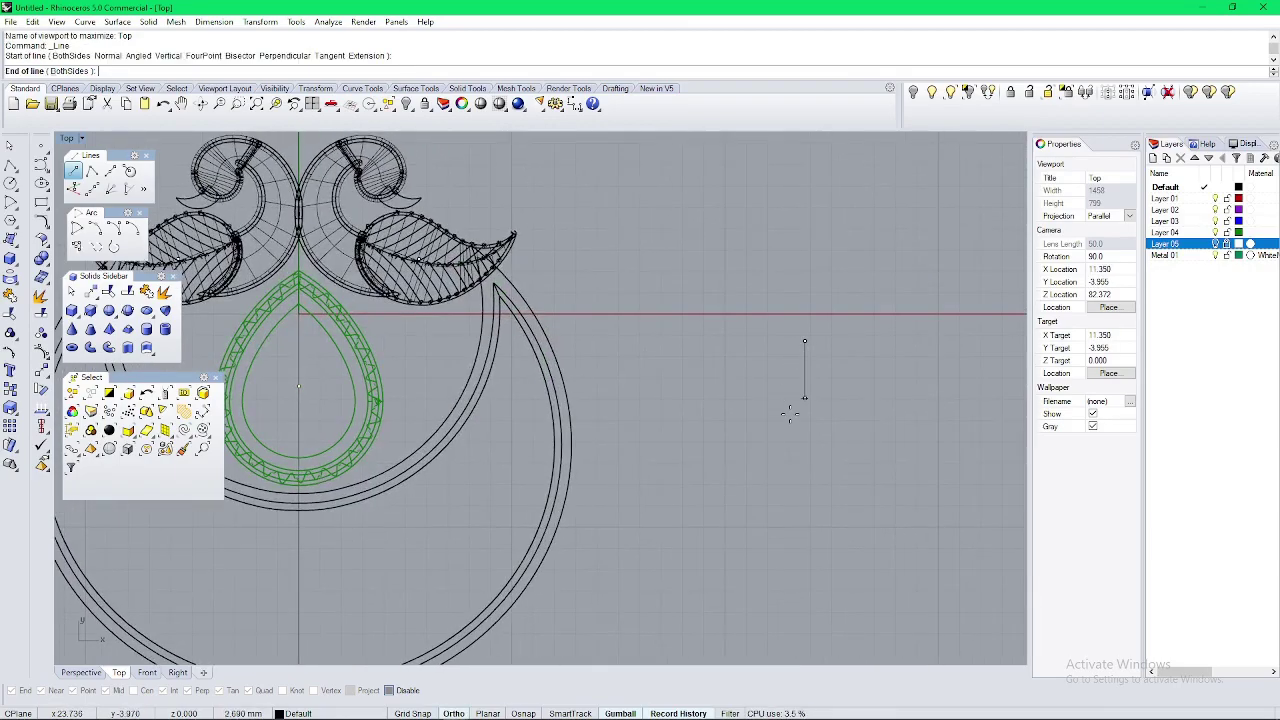
pyautogui.click(779, 583)
# Step: Create a flat-capped pipe of radius 0.6 mm along the vertical line, and delete the guide line
pyautogui.moveTo(741, 546); pyautogui.dragTo(758, 528, button='right')
pyautogui.write('p')
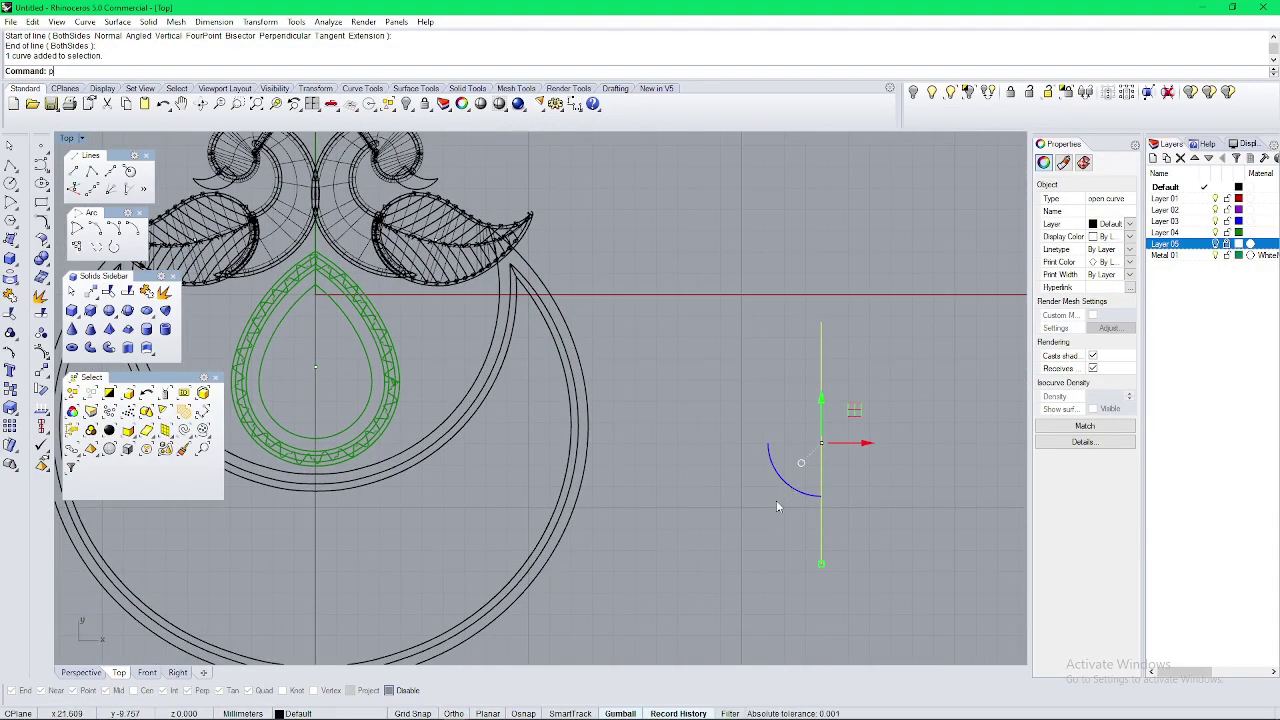
pyautogui.write('ipe')
pyautogui.press('Return')
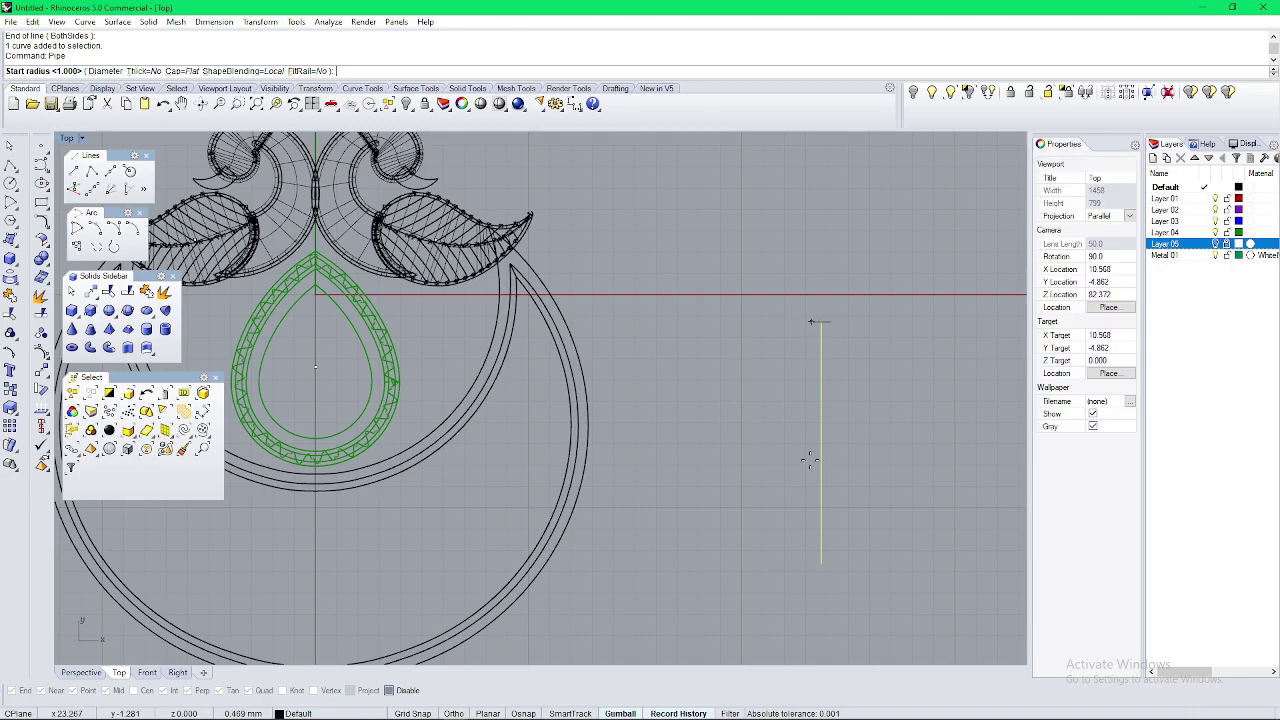
pyautogui.press('Return')
pyautogui.press('Return')
pyautogui.press('Return')
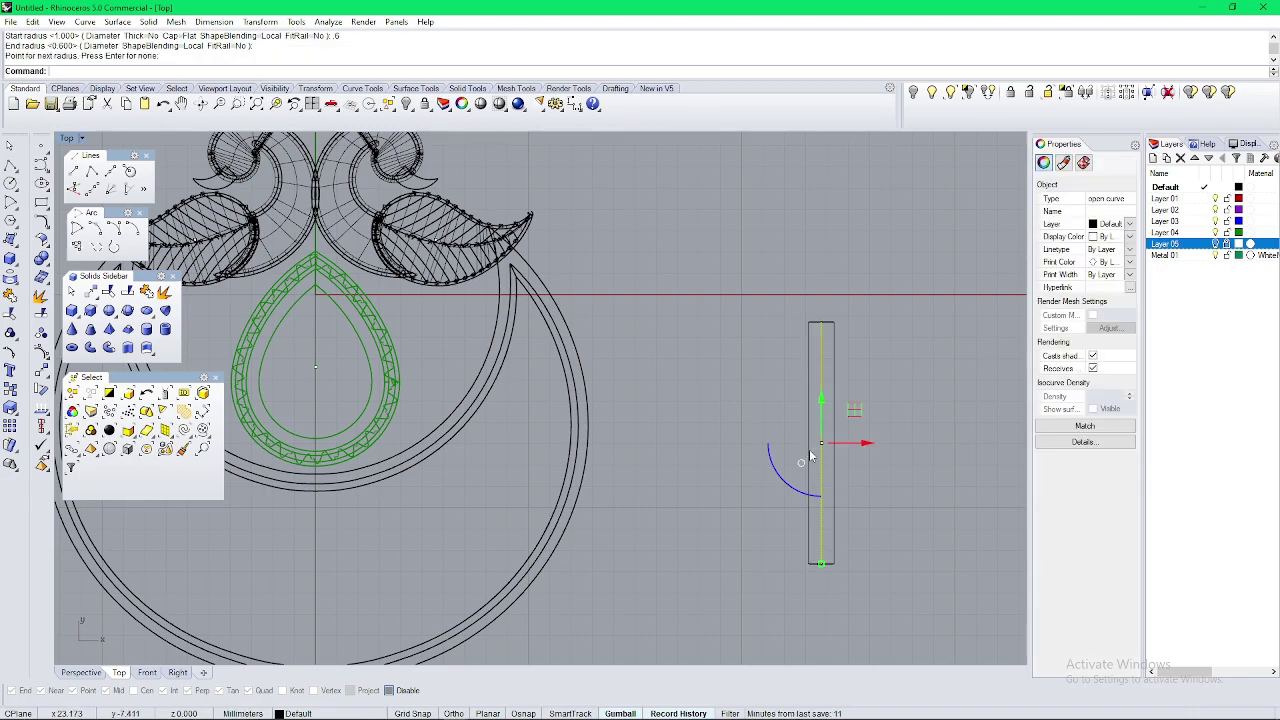
pyautogui.press('Delete')
# Step: Shorten the pipe and turn it horizontal, placed between the collet and the crescent's right inner rim
pyautogui.moveTo(864, 313); pyautogui.dragTo(821, 529)
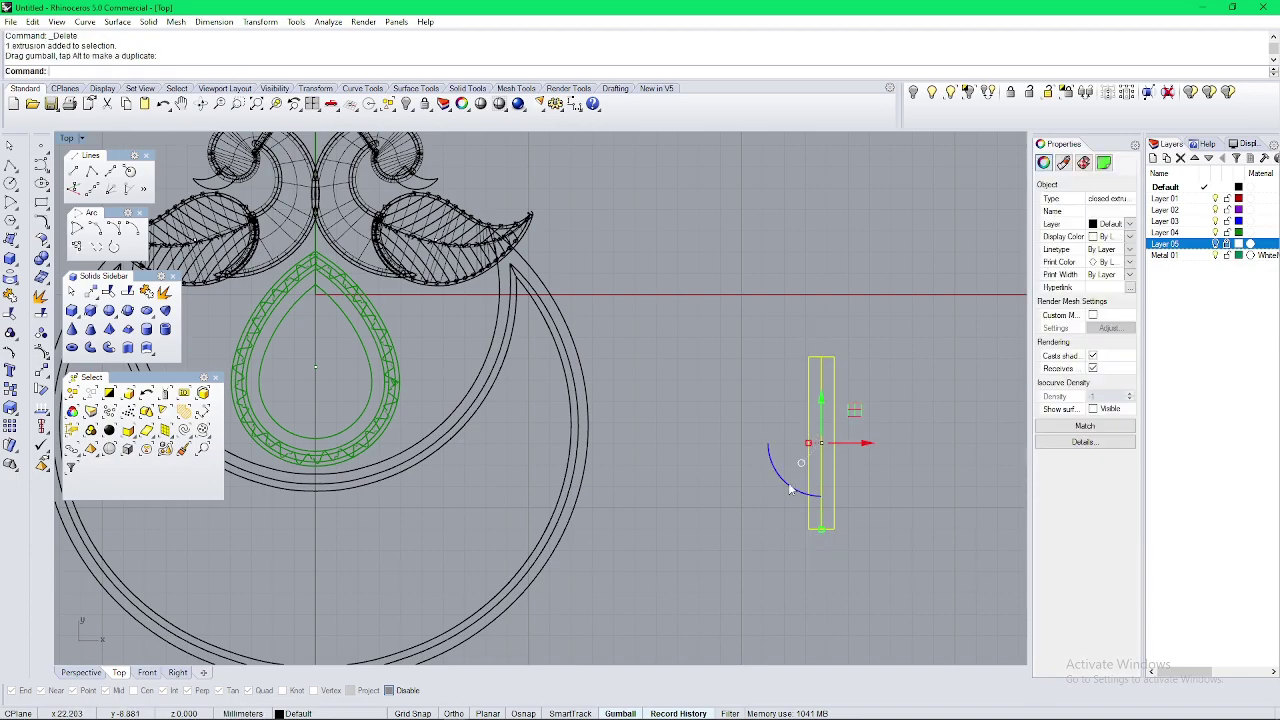
pyautogui.keyDown('shift'); pyautogui.moveTo(787, 484); pyautogui.dragTo(851, 503); pyautogui.keyUp('shift')
pyautogui.moveTo(787, 408); pyautogui.dragTo(401, 272)
pyautogui.click(430, 328)
pyautogui.moveTo(430, 328); pyautogui.dragTo(632, 441, button='right')
pyautogui.scroll(4, 630, 441)
pyautogui.click(617, 442)
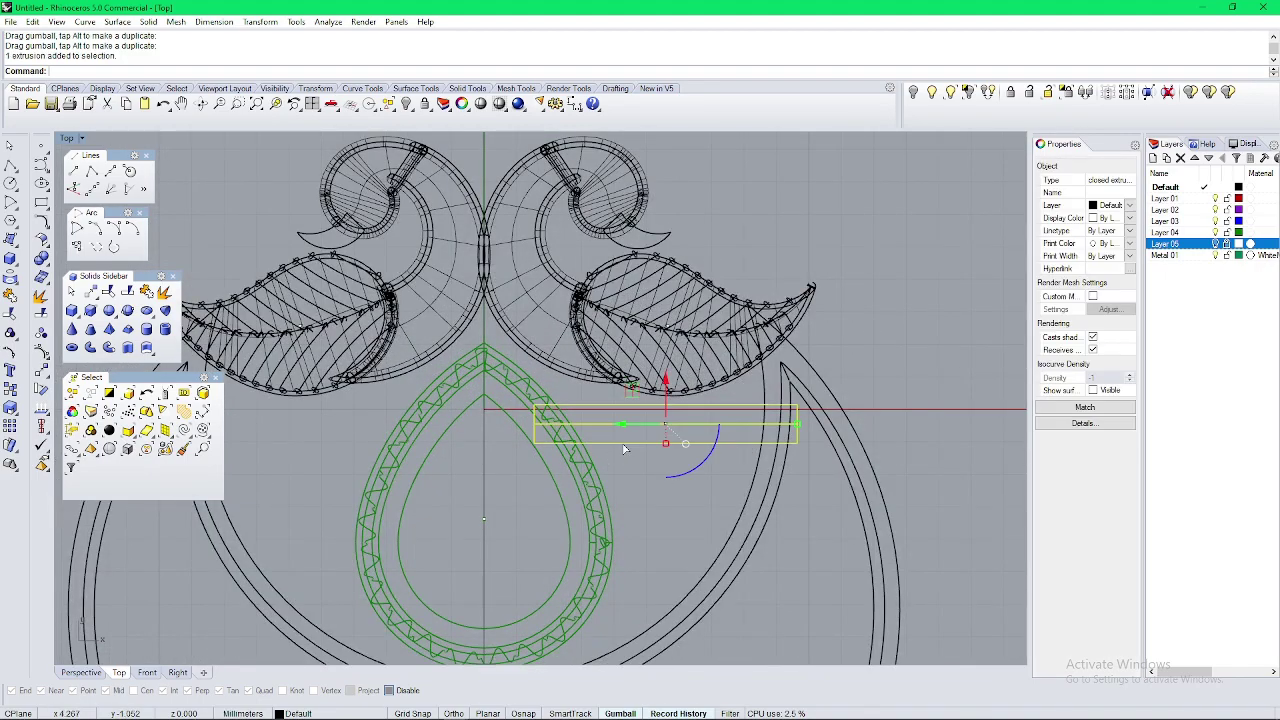
# Step: Move the horizontal pipe by its right end centre onto the vertical centre line, below the crescent's inner rim
pyautogui.moveTo(573, 477); pyautogui.dragTo(616, 453, button='right')
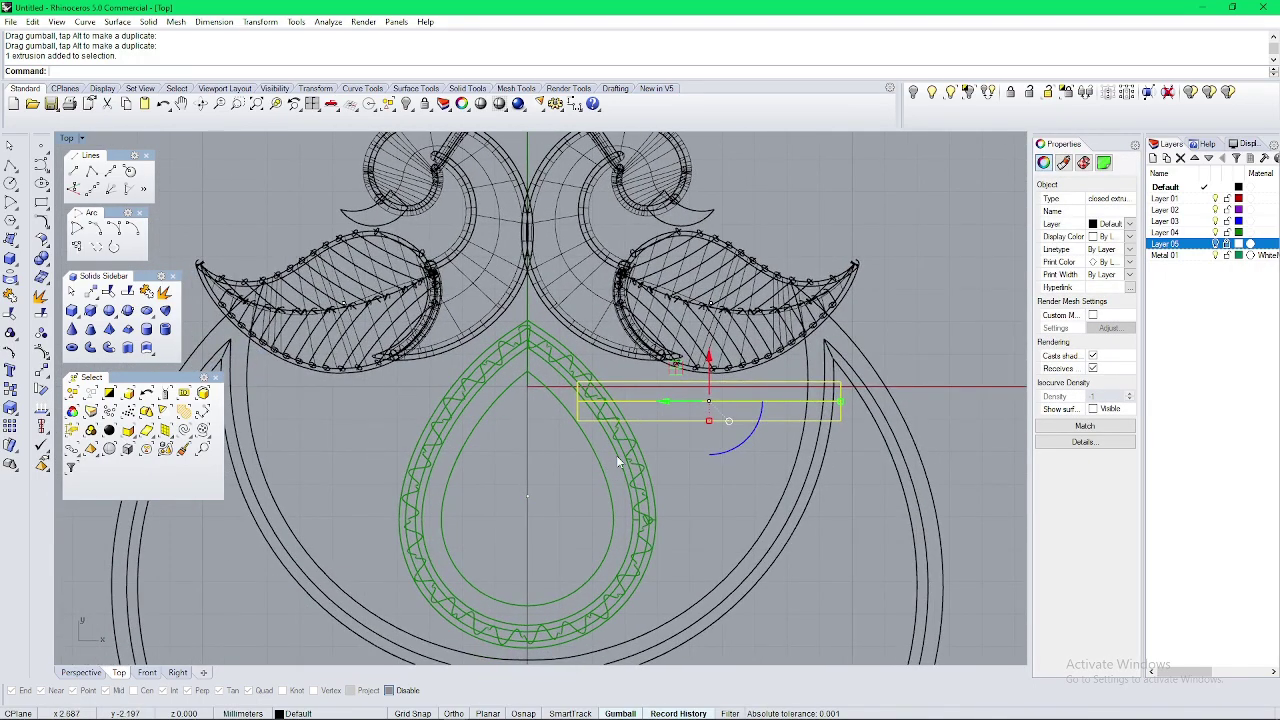
pyautogui.write('m')
pyautogui.press('Return')
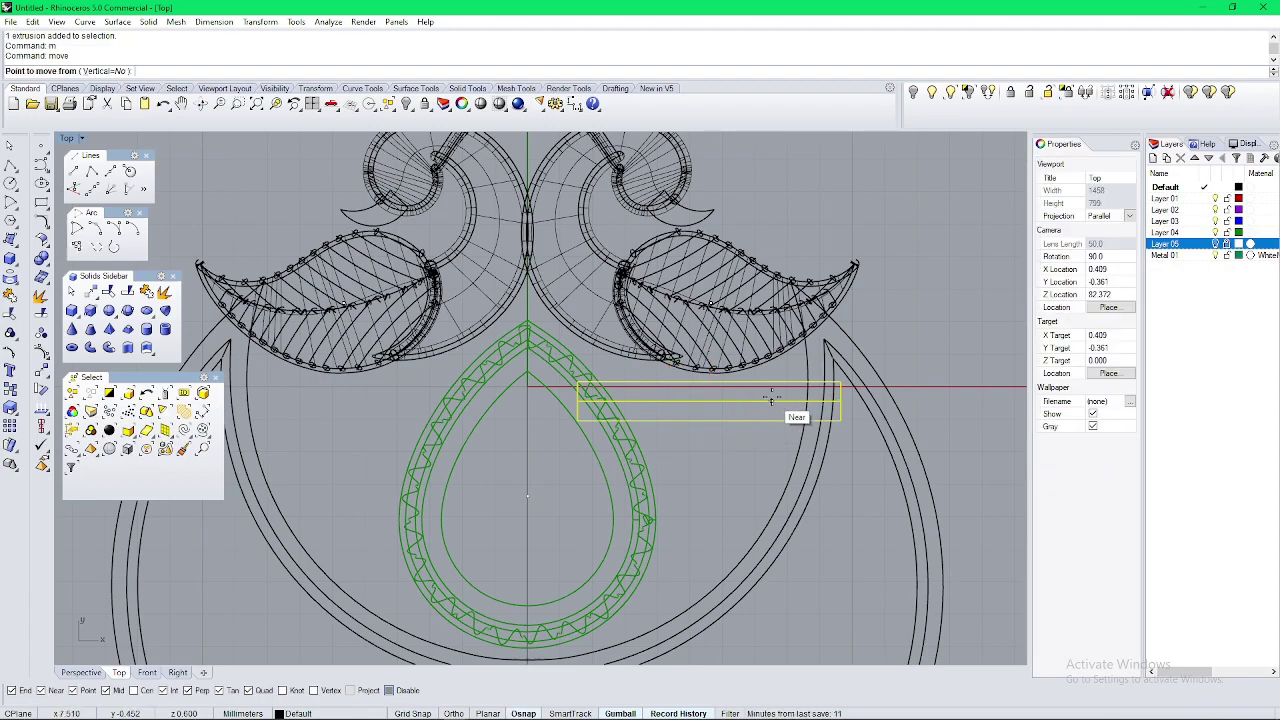
pyautogui.click(841, 401)
pyautogui.scroll(-10, 620, 385)
pyautogui.scroll(8, 587, 506)
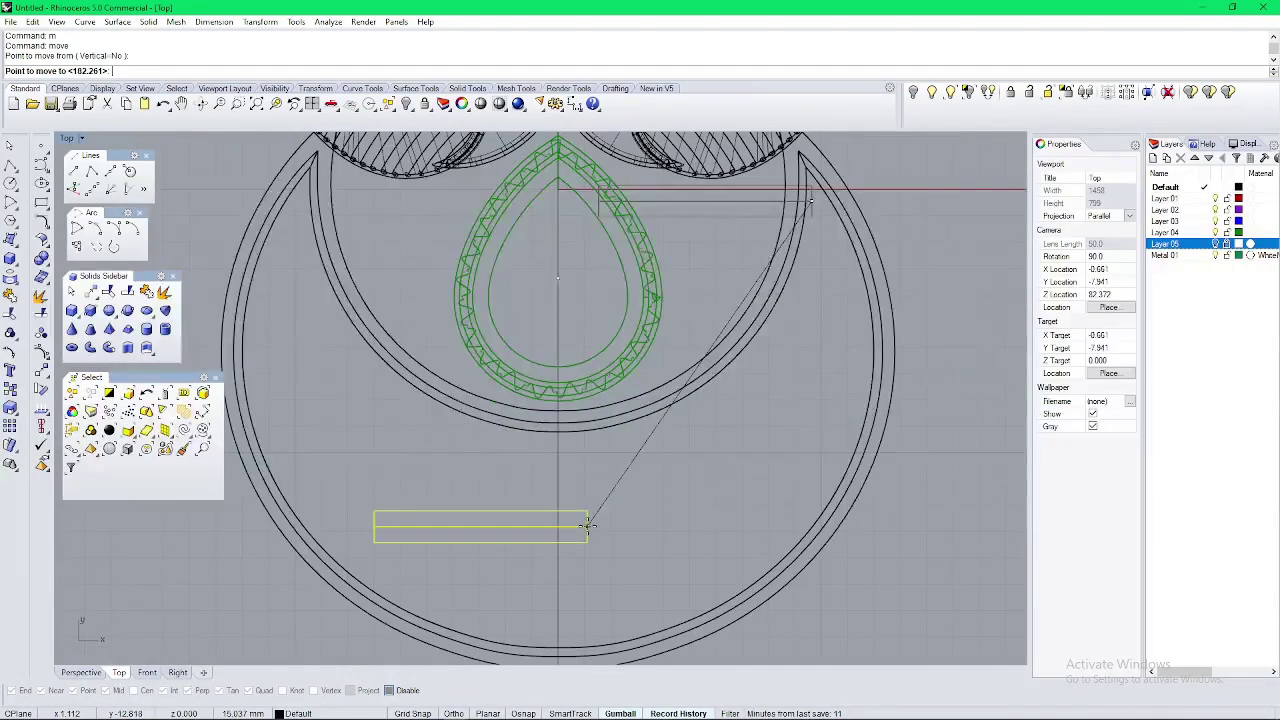
pyautogui.click(557, 506)
pyautogui.moveTo(535, 486); pyautogui.dragTo(563, 388, button='right')
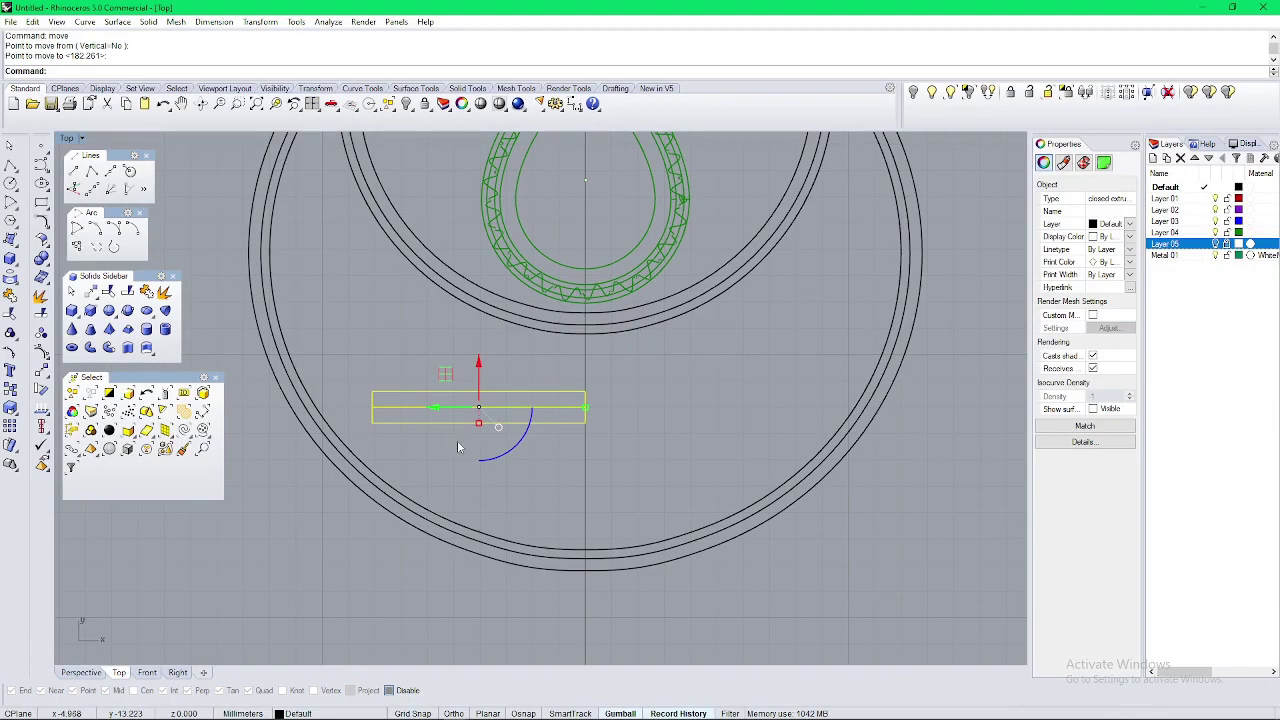
# Step: Rotate the pipe upright and move it by its lower end onto the centre line, crossing the crescent's inner rim
pyautogui.keyDown('shift'); pyautogui.moveTo(505, 455); pyautogui.dragTo(607, 389); pyautogui.keyUp('shift')
pyautogui.write('m')
pyautogui.press('Return')
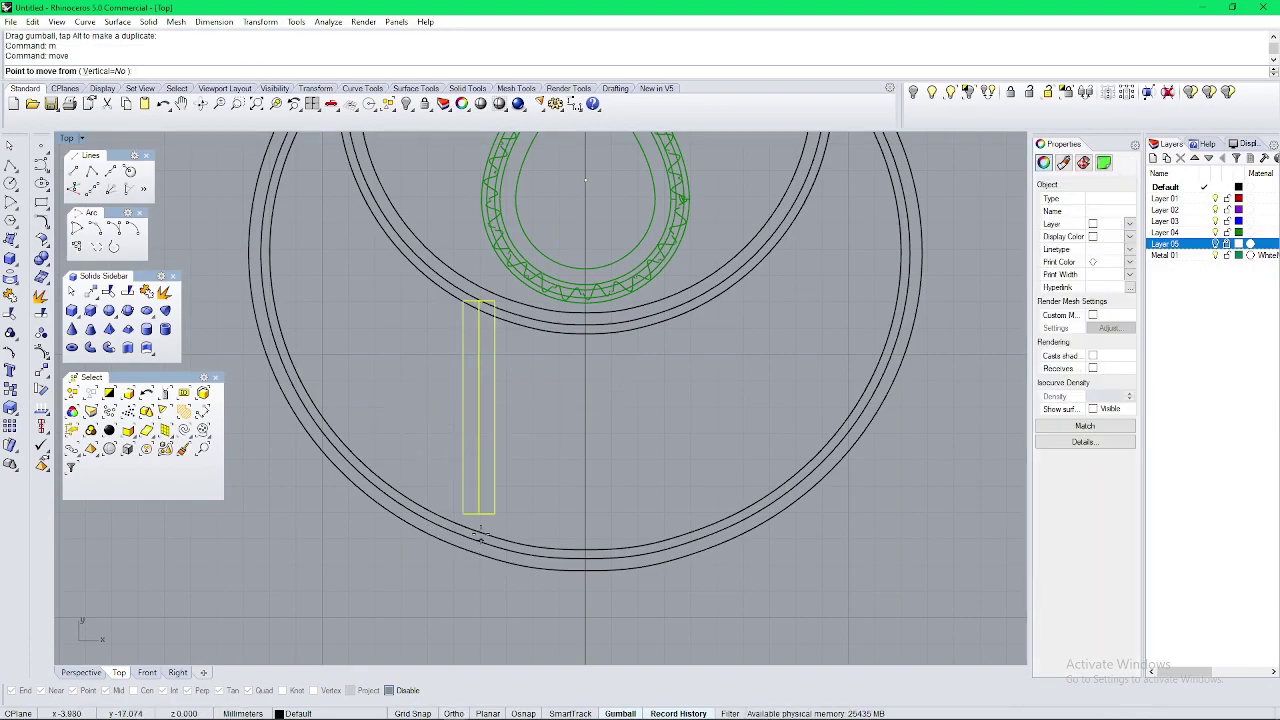
pyautogui.click(479, 514)
pyautogui.click(586, 475)
pyautogui.moveTo(593, 328); pyautogui.dragTo(577, 507, button='right')
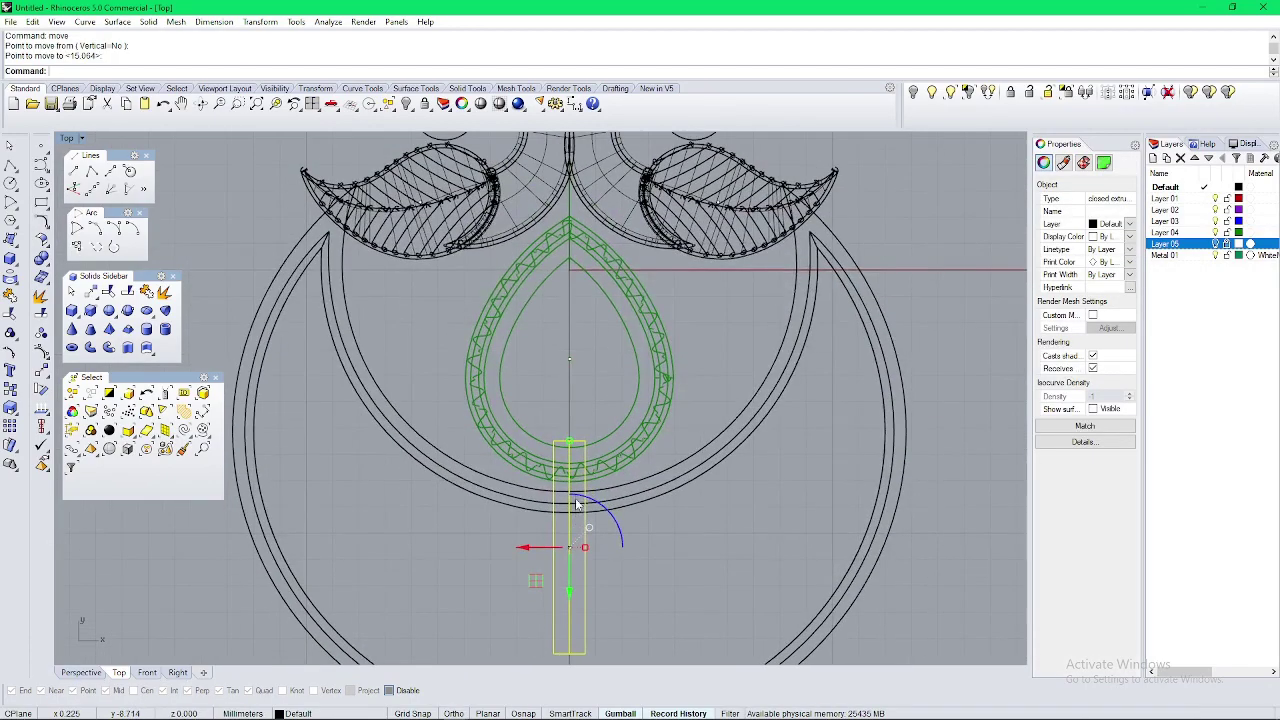
pyautogui.moveTo(573, 648); pyautogui.dragTo(576, 515, button='right')
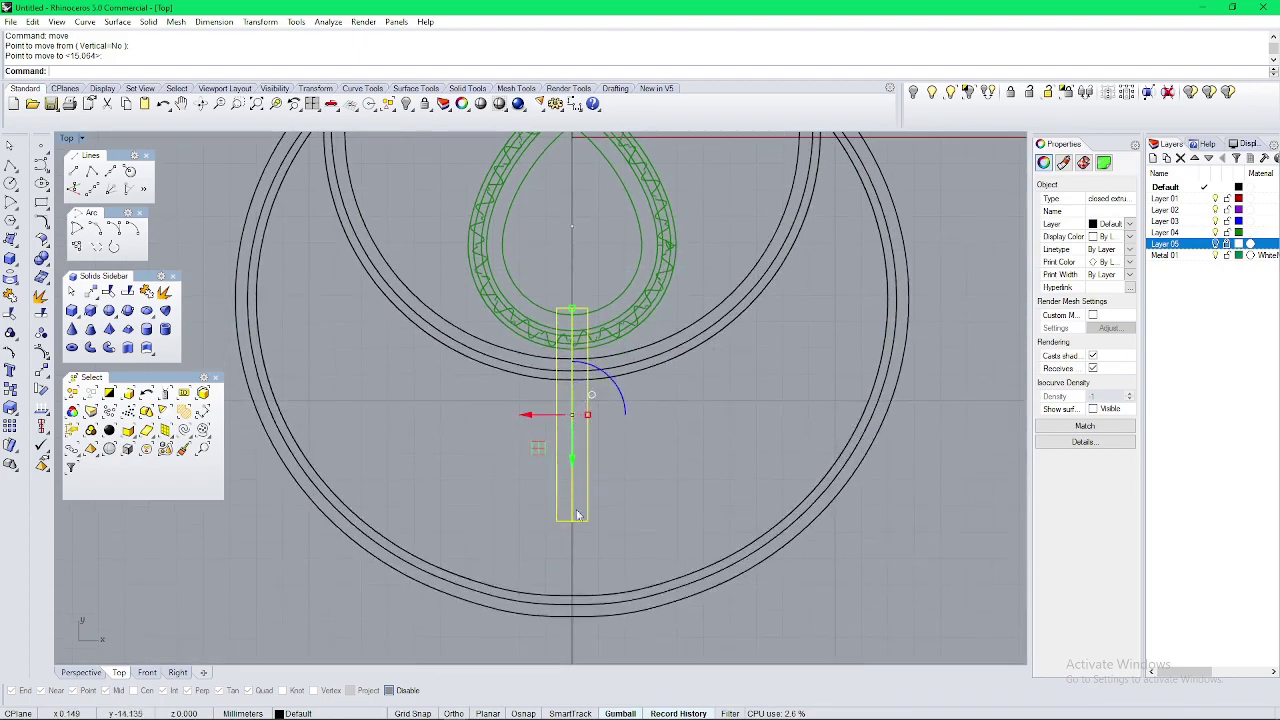
# Step: Lengthen the pipe slightly and set up a polar array around the collet's centre point with 30 items over 360°
pyautogui.moveTo(574, 316); pyautogui.dragTo(574, 293)
pyautogui.write('a')
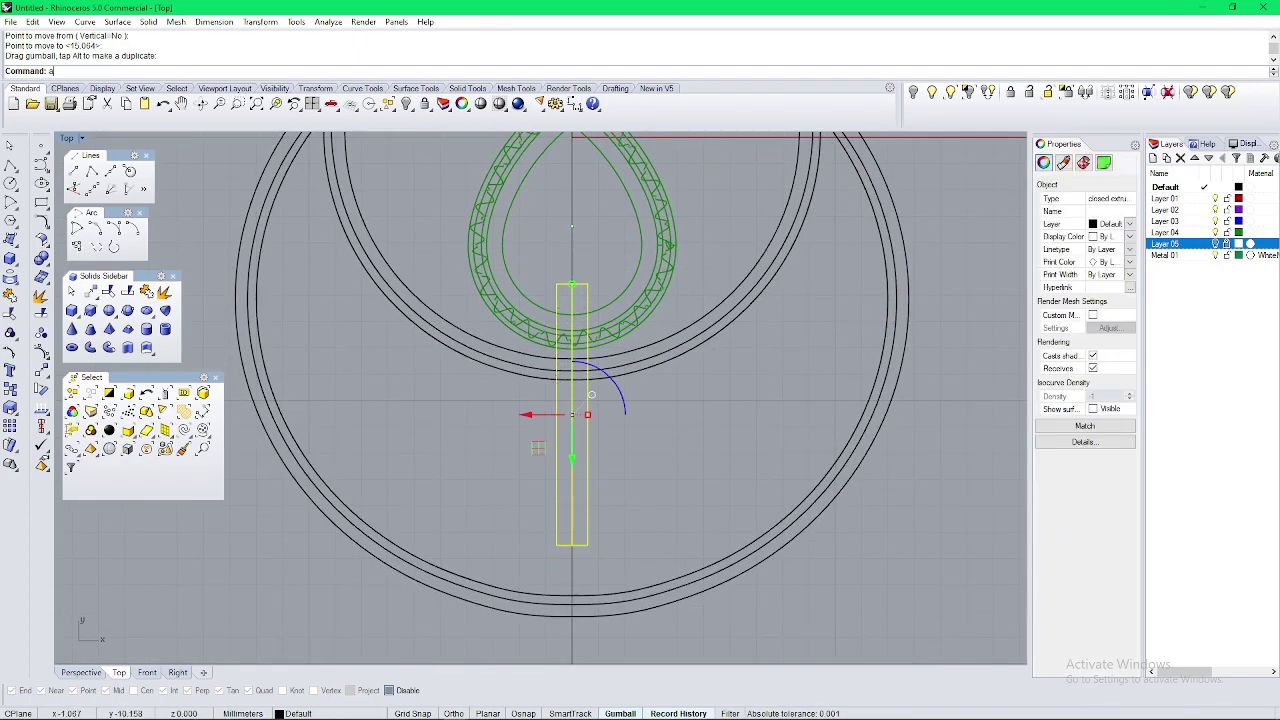
pyautogui.write('r')
pyautogui.press('Return')
pyautogui.click(572, 226)
pyautogui.scroll(-4, 625, 313)
pyautogui.moveTo(625, 313); pyautogui.dragTo(618, 408, button='right')
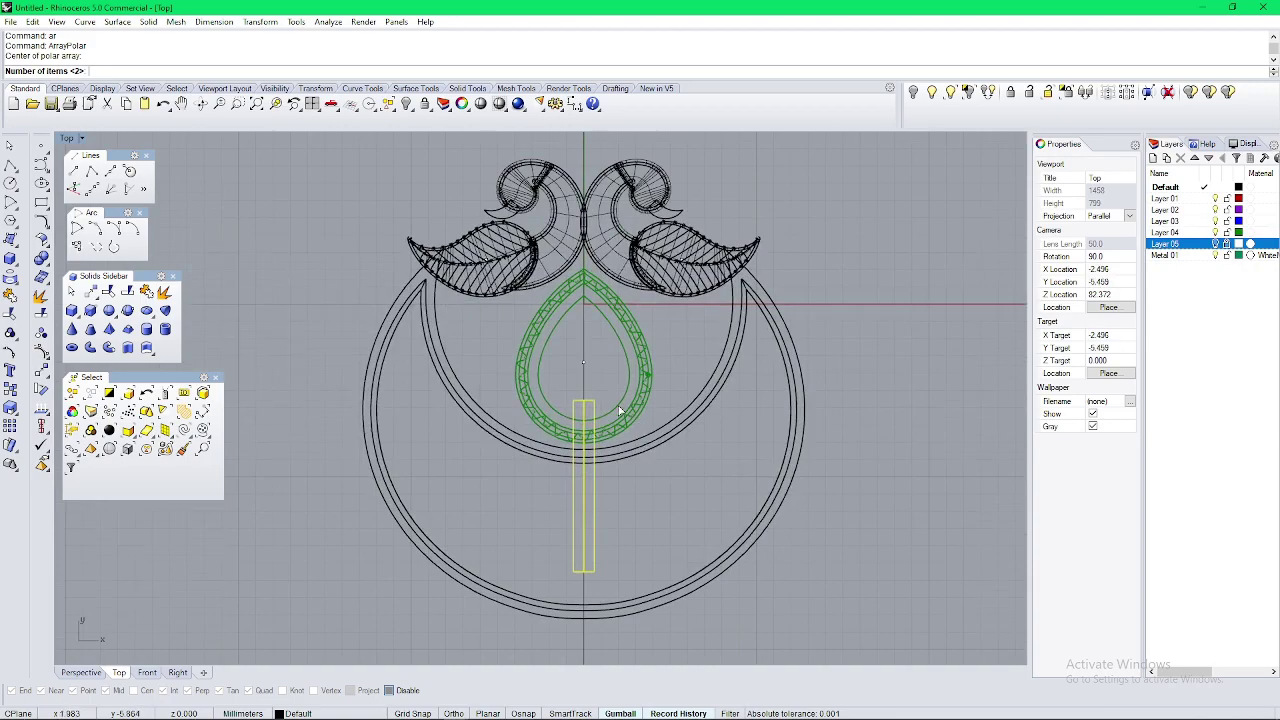
pyautogui.write('30')
pyautogui.press('Return')
pyautogui.press('Return')
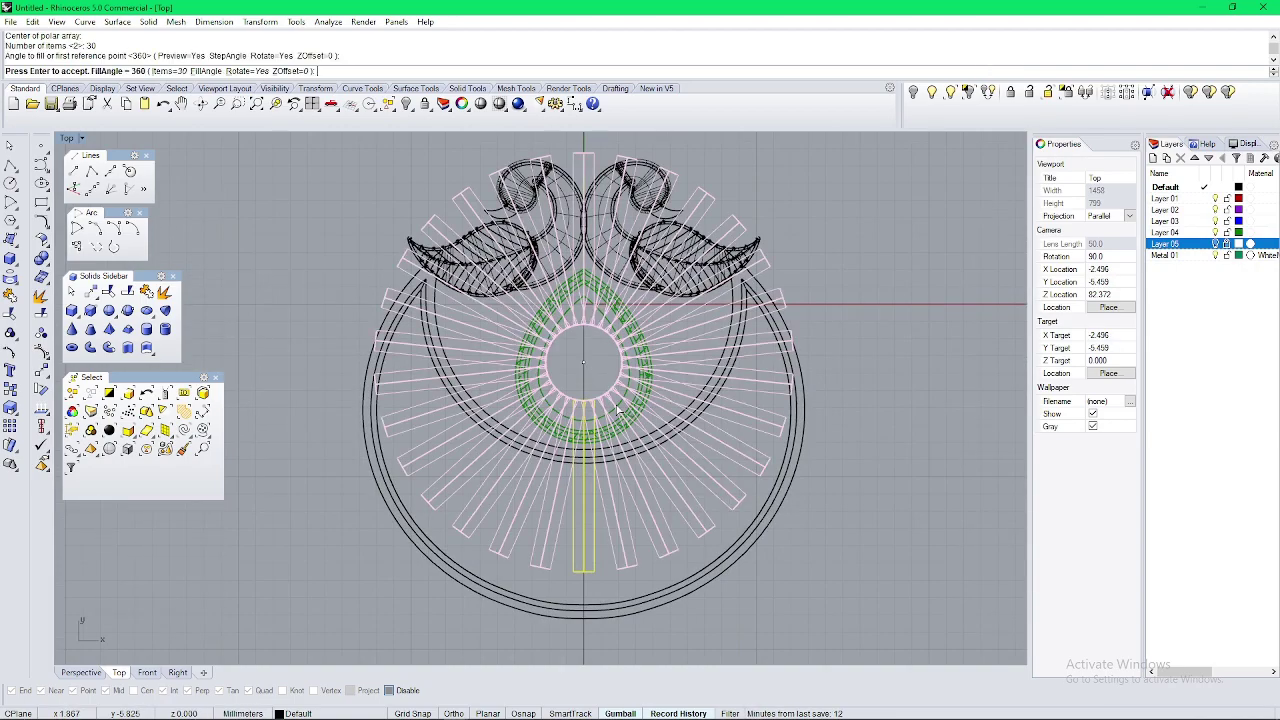
# Step: Try 20 items for the polar array, settle on 10 and accept it, viewing it in Perspective
pyautogui.click(172, 72)
pyautogui.write('20')
pyautogui.press('Return')
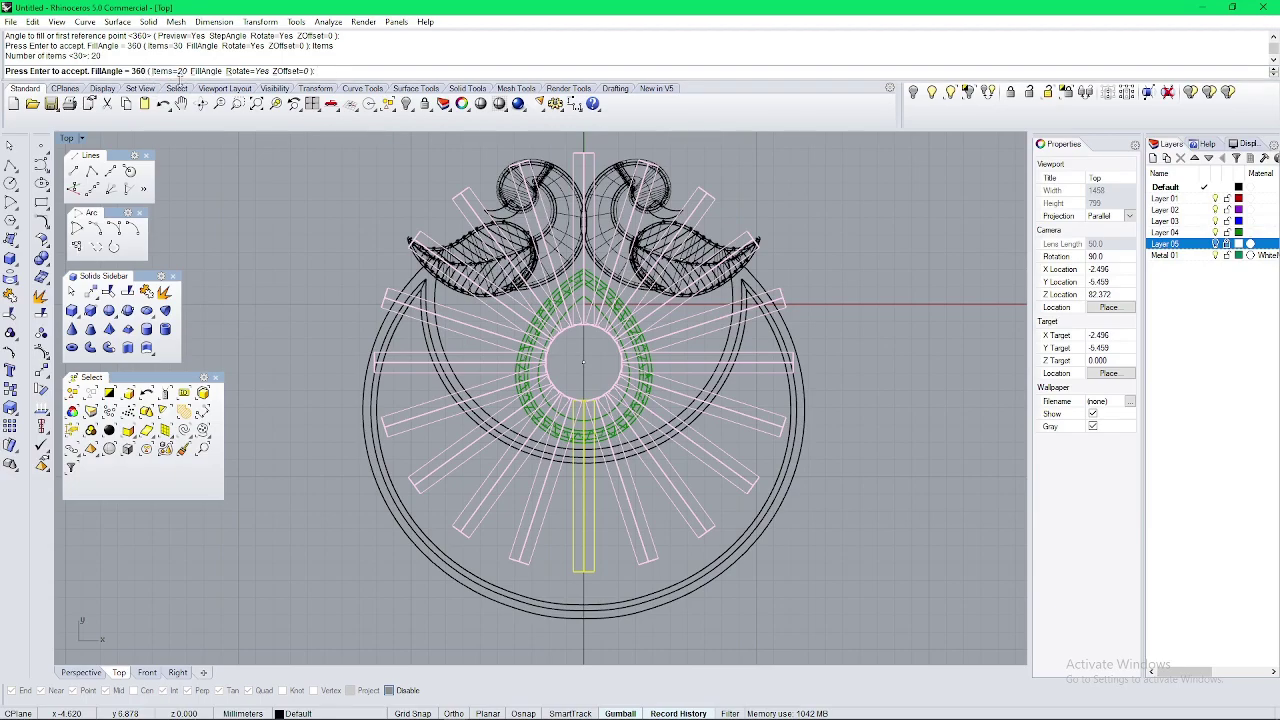
pyautogui.click(174, 71)
pyautogui.write('10')
pyautogui.press('Return')
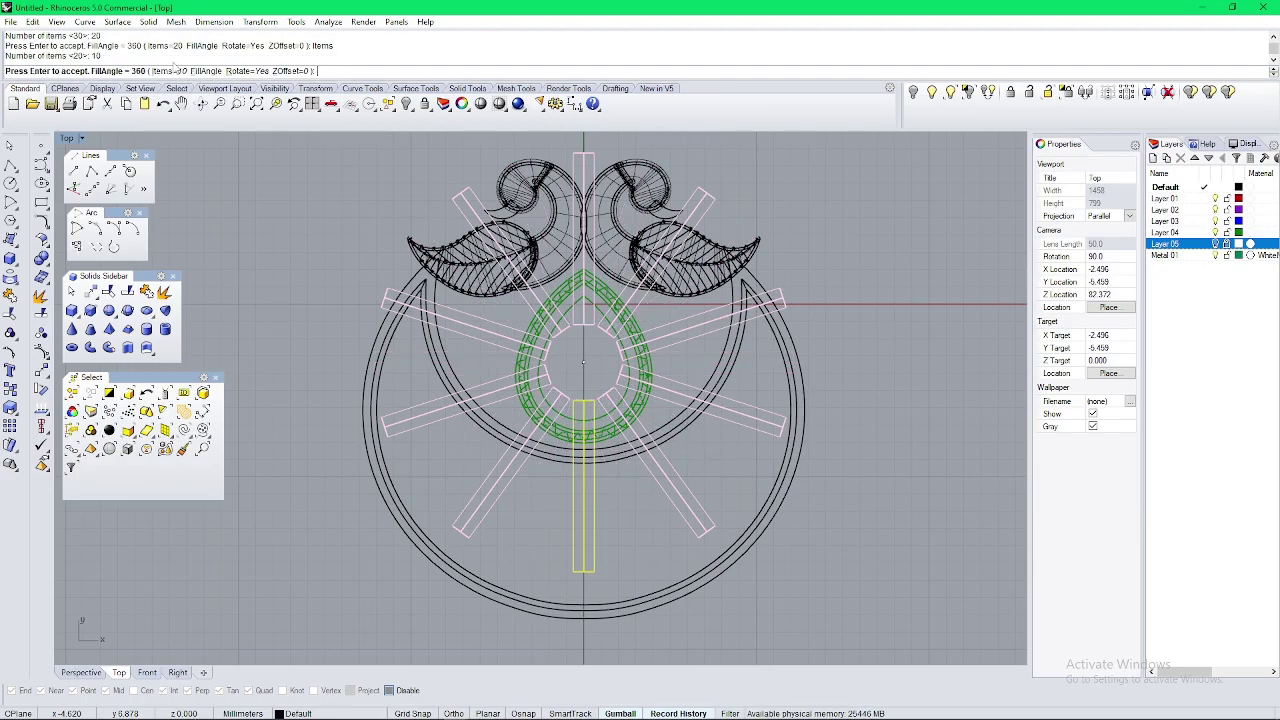
pyautogui.rightClick(597, 370)
pyautogui.moveTo(559, 347); pyautogui.dragTo(562, 421, button='right')
pyautogui.hotkey('ctrl', 'F4')
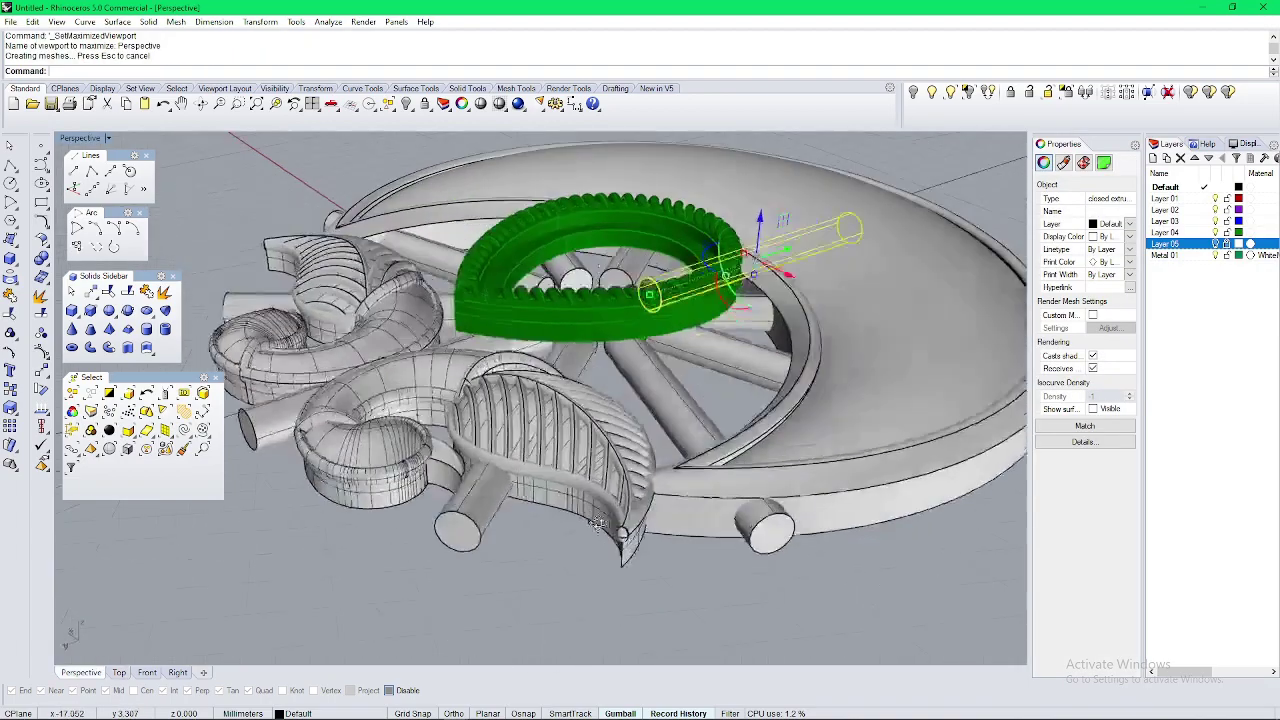
# Step: Undo the polar array and delete the remaining pipe
pyautogui.press('Escape')
pyautogui.moveTo(580, 487)
pyautogui.mouseDown(button='right')
pyautogui.moveTo(562, 520)
pyautogui.moveTo(560, 500)
pyautogui.moveTo(640, 395)
pyautogui.moveTo(615, 426)
pyautogui.moveTo(670, 473)
pyautogui.mouseUp(button='right')
pyautogui.hotkey('ctrl', 'z')
pyautogui.click(670, 474)
pyautogui.press('Delete')
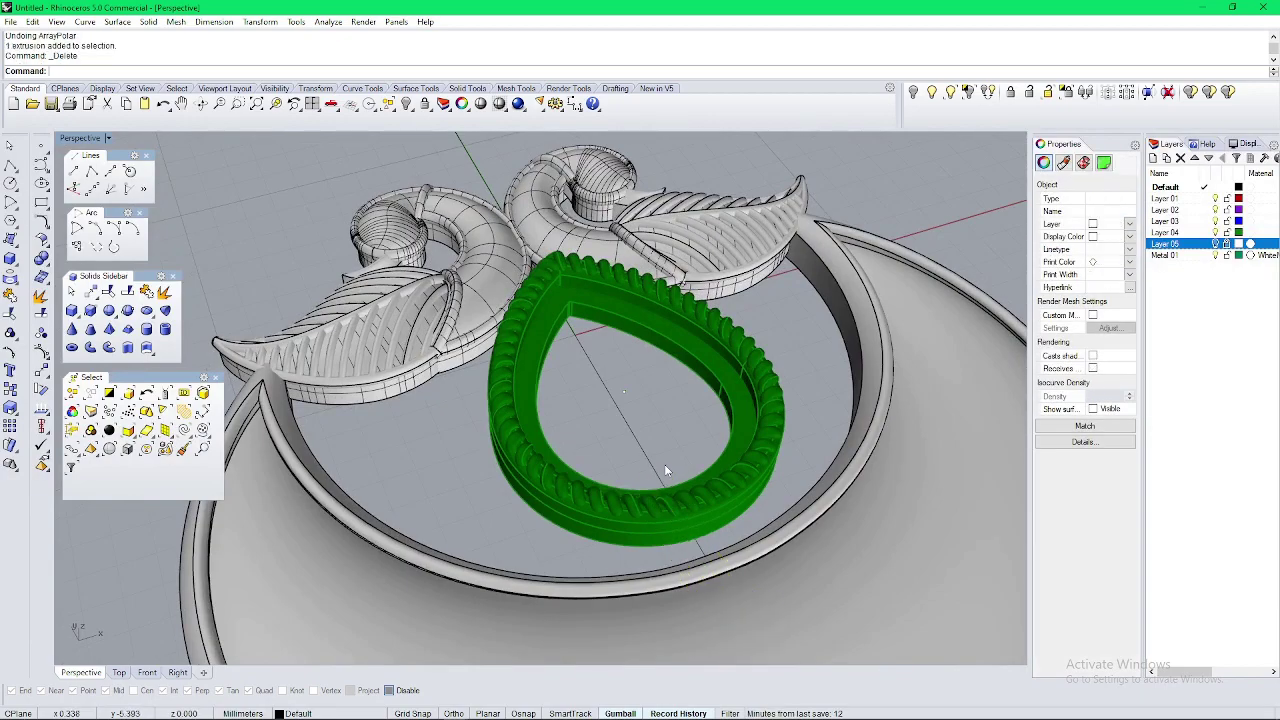
# Step: Select the pear-shaped collet and raise it about 0.3 mm along Z in the Perspective view
pyautogui.hotkey('ctrl', 'F1')
pyautogui.click(630, 431)
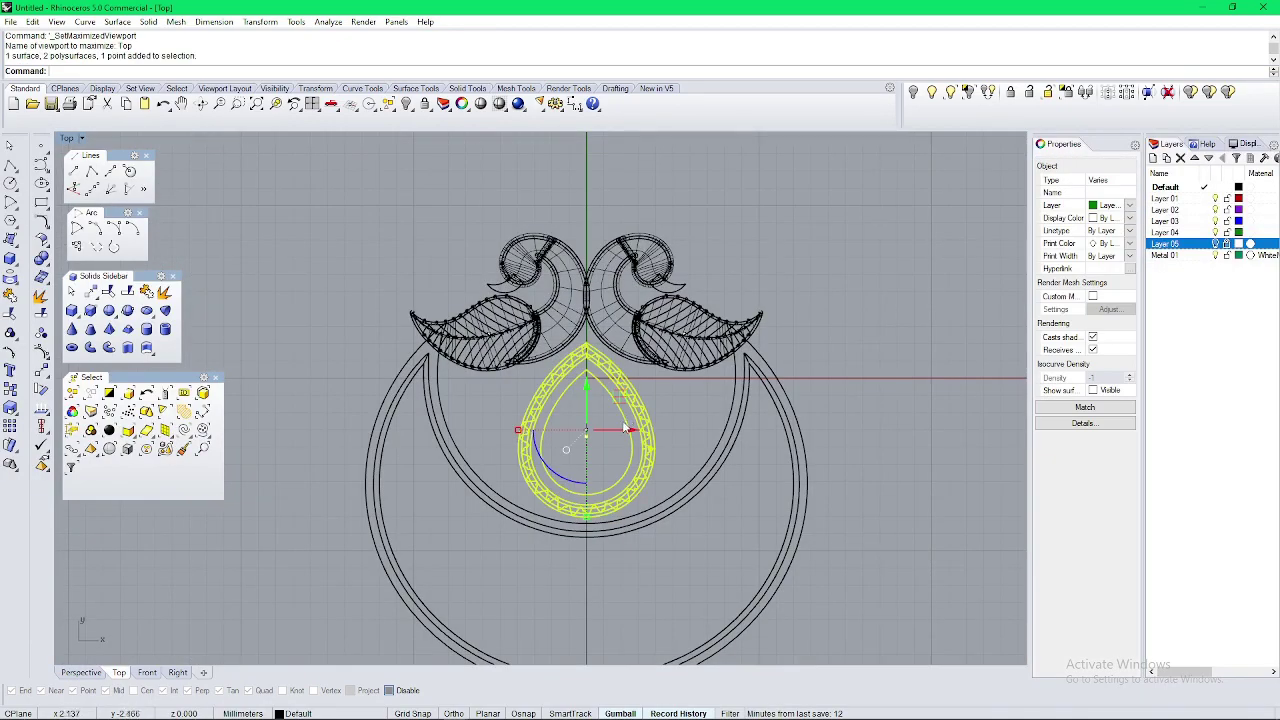
pyautogui.hotkey('ctrl', 'F4')
pyautogui.moveTo(609, 437); pyautogui.dragTo(639, 268, button='right')
pyautogui.moveTo(638, 245); pyautogui.dragTo(638, 234)
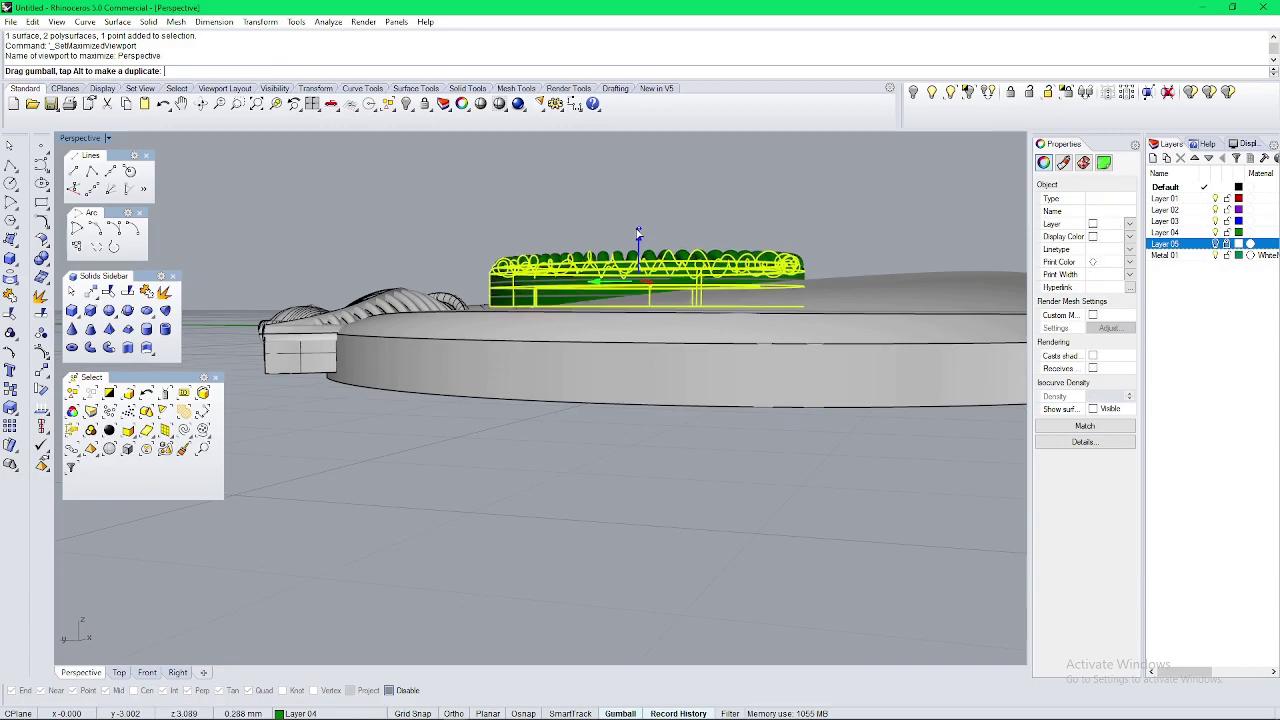
pyautogui.press('Escape')
pyautogui.moveTo(638, 234); pyautogui.dragTo(597, 364, button='right')
# Step: In the Top view, draw a vertical line in the empty area beside the crescent's right side
pyautogui.hotkey('ctrl', 'F1')
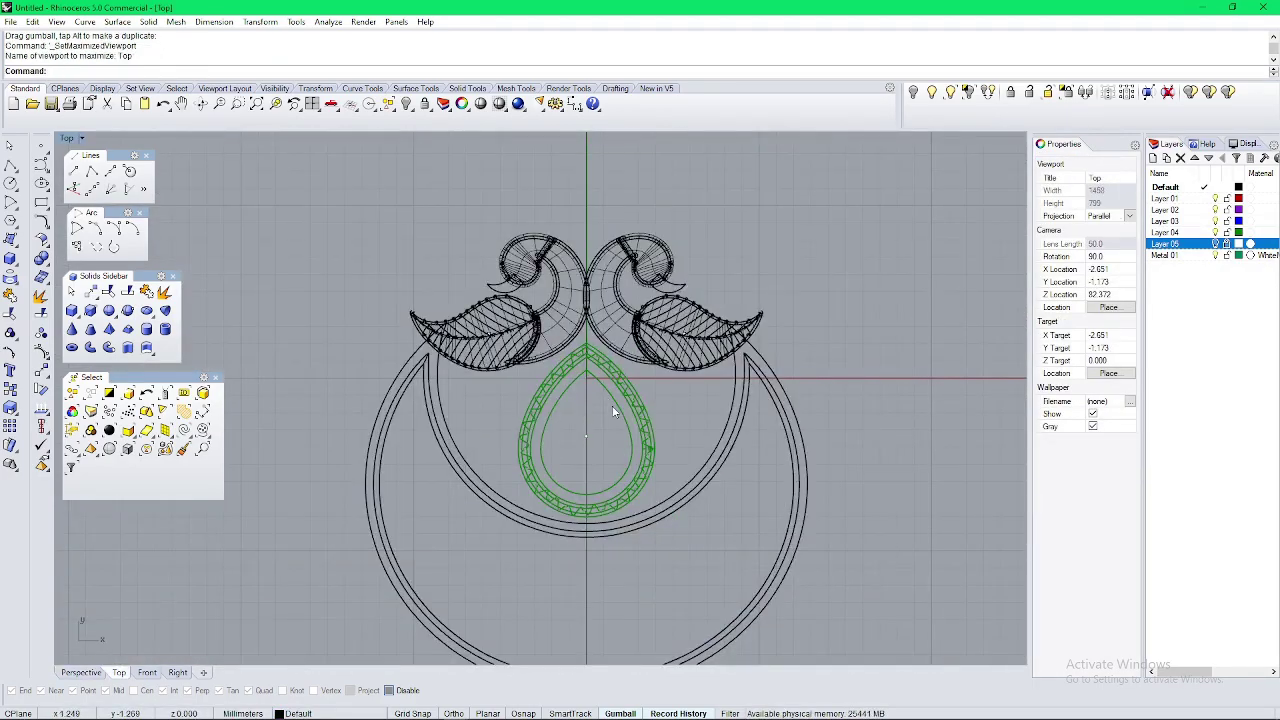
pyautogui.scroll(4, 640, 416)
pyautogui.moveTo(684, 488); pyautogui.dragTo(668, 467, button='right')
pyautogui.click(74, 171)
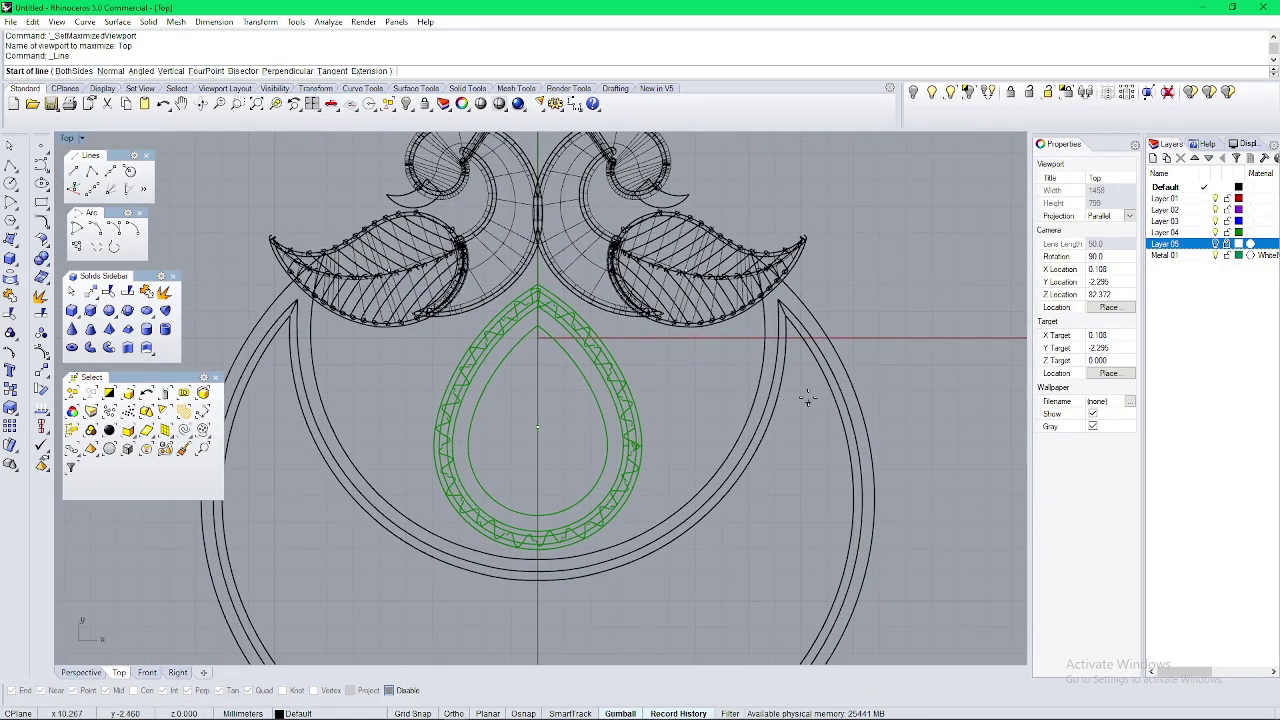
pyautogui.moveTo(808, 398); pyautogui.dragTo(259, 361, button='right')
pyautogui.click(672, 280)
pyautogui.keyDown('shift'); pyautogui.click(642, 619); pyautogui.keyUp('shift')
# Step: Offset the vertical line 1 mm to the right
pyautogui.click(672, 580)
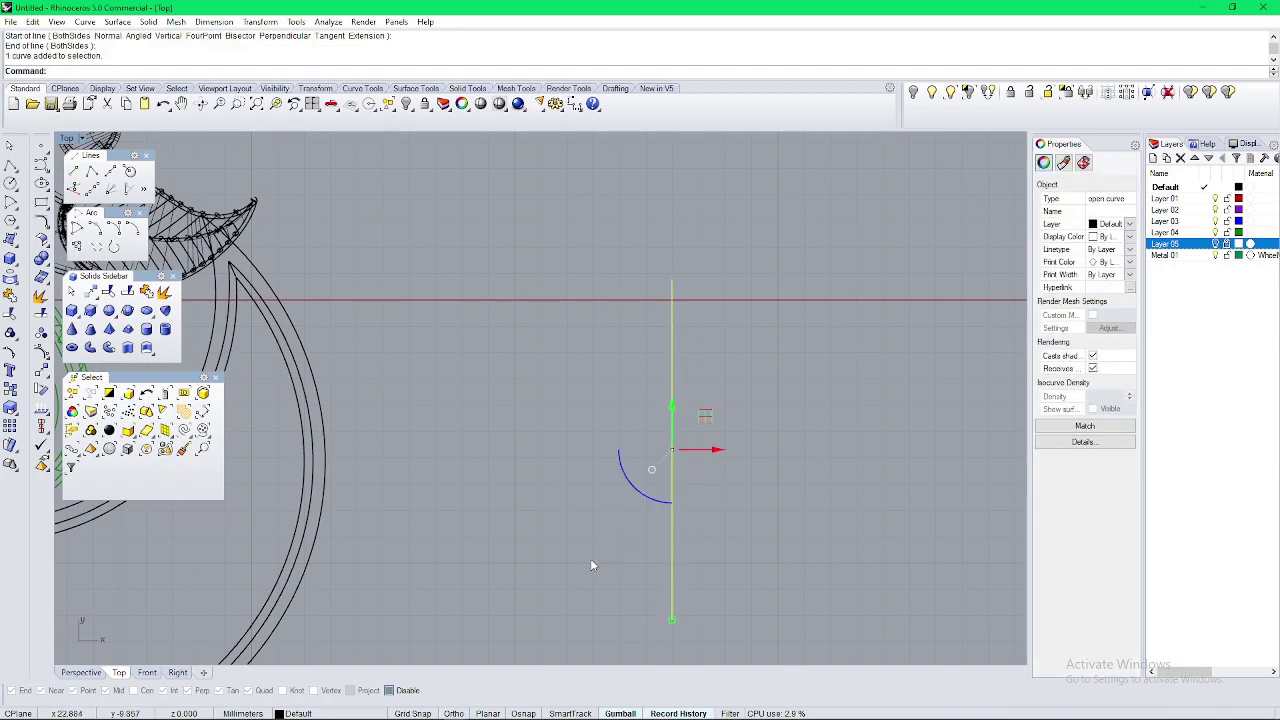
pyautogui.press('Return')
pyautogui.write('1')
pyautogui.press('Return')
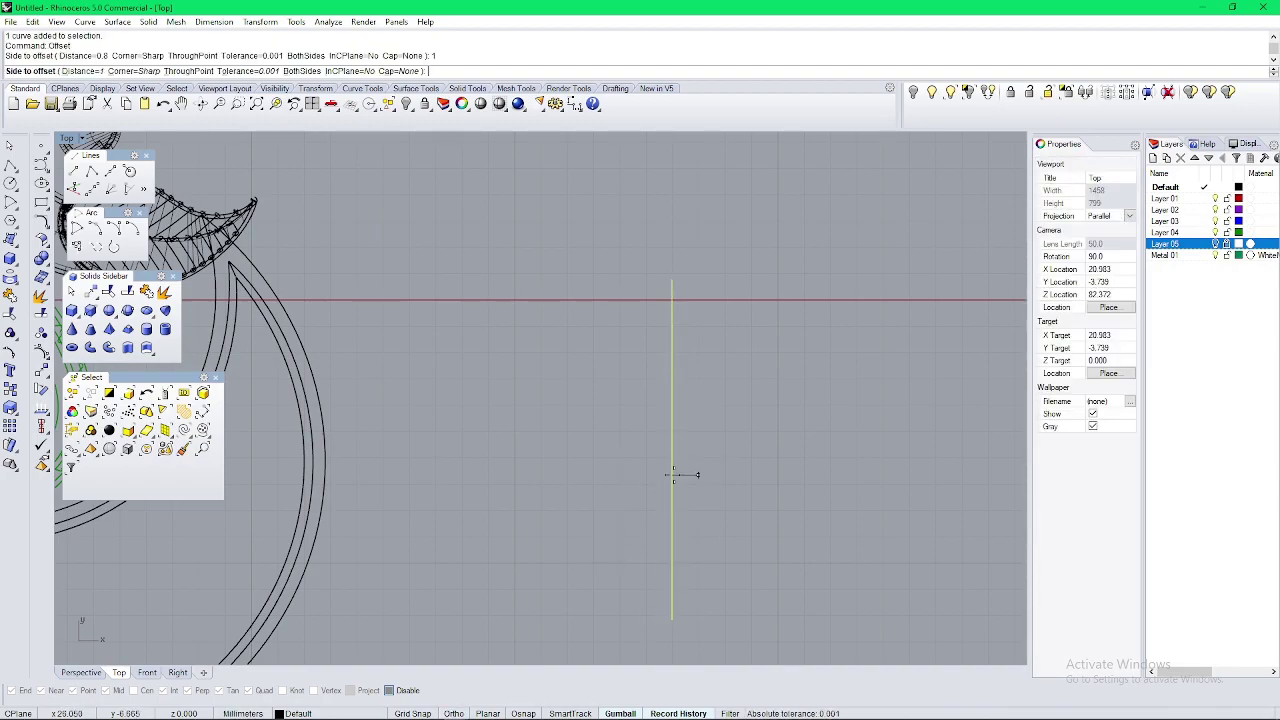
pyautogui.click(675, 481)
# Step: Close the upper and lower ends of the two parallel lines with short lines snapped to their endpoints
pyautogui.click(74, 171)
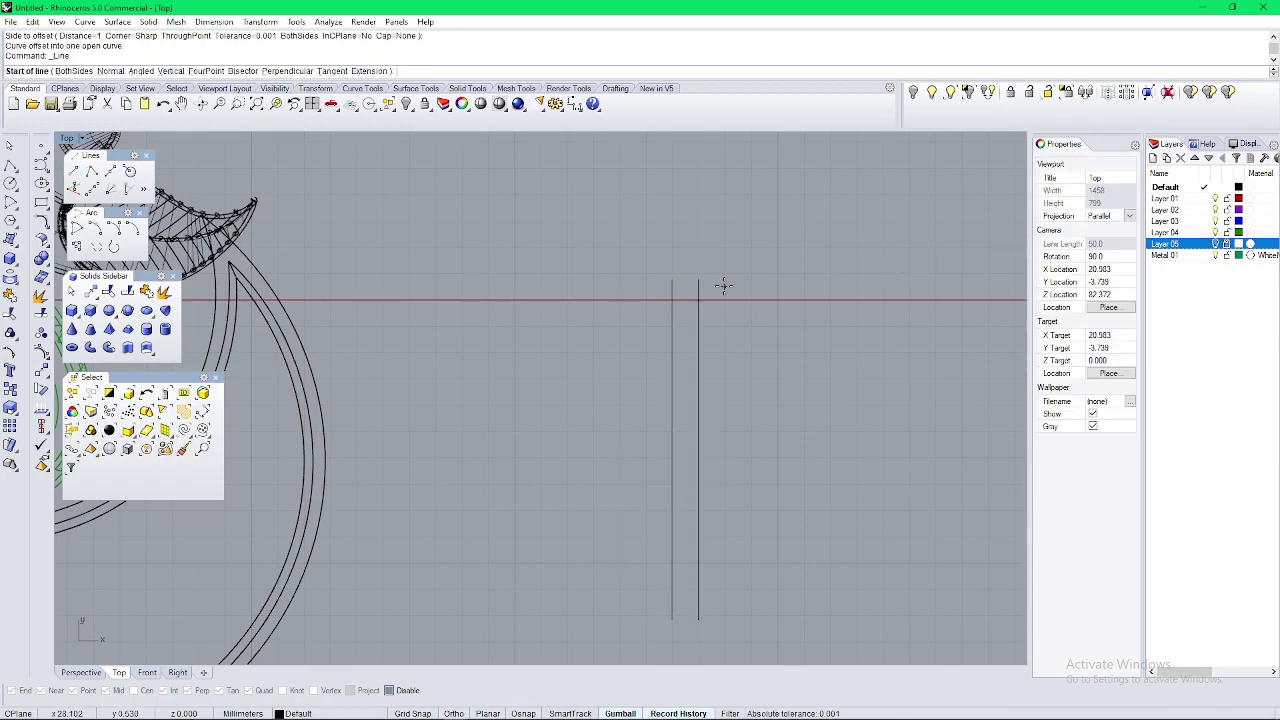
pyautogui.click(709, 273)
pyautogui.press('Escape')
pyautogui.rightClick(747, 270)
pyautogui.click(698, 280)
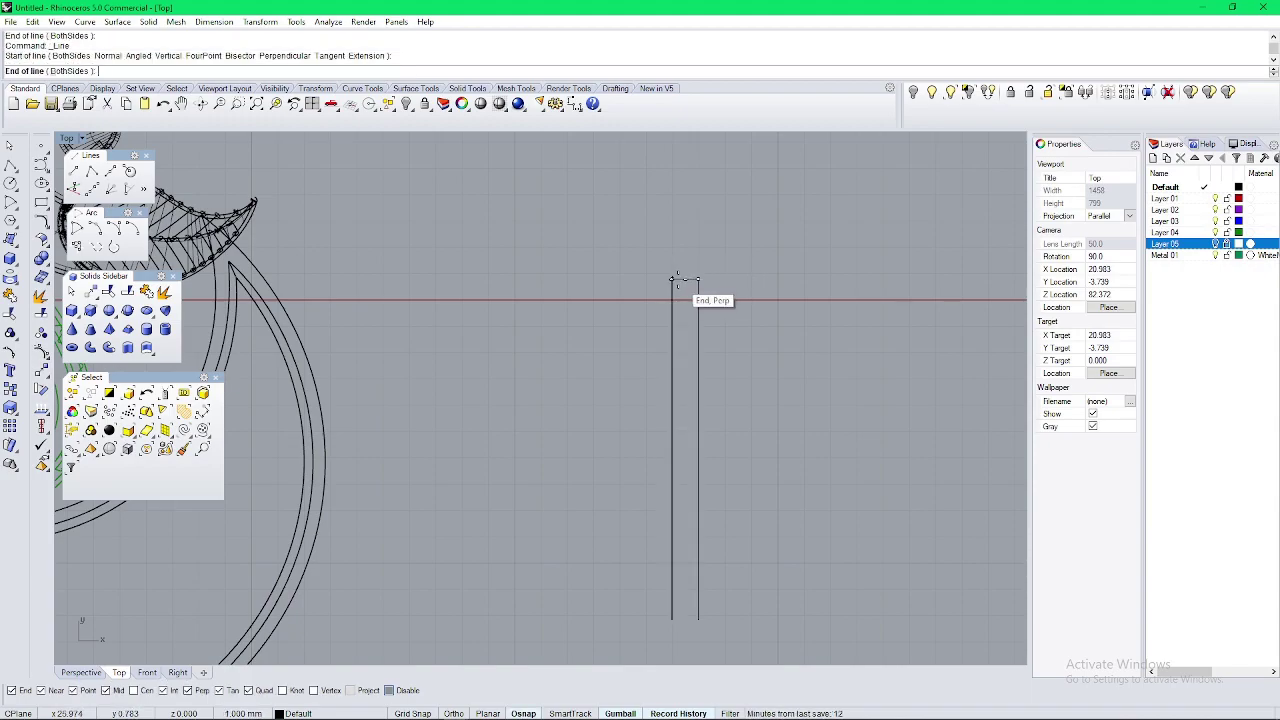
pyautogui.click(672, 280)
pyautogui.moveTo(677, 567); pyautogui.dragTo(671, 561, button='right')
pyautogui.rightClick(671, 567)
pyautogui.click(667, 615)
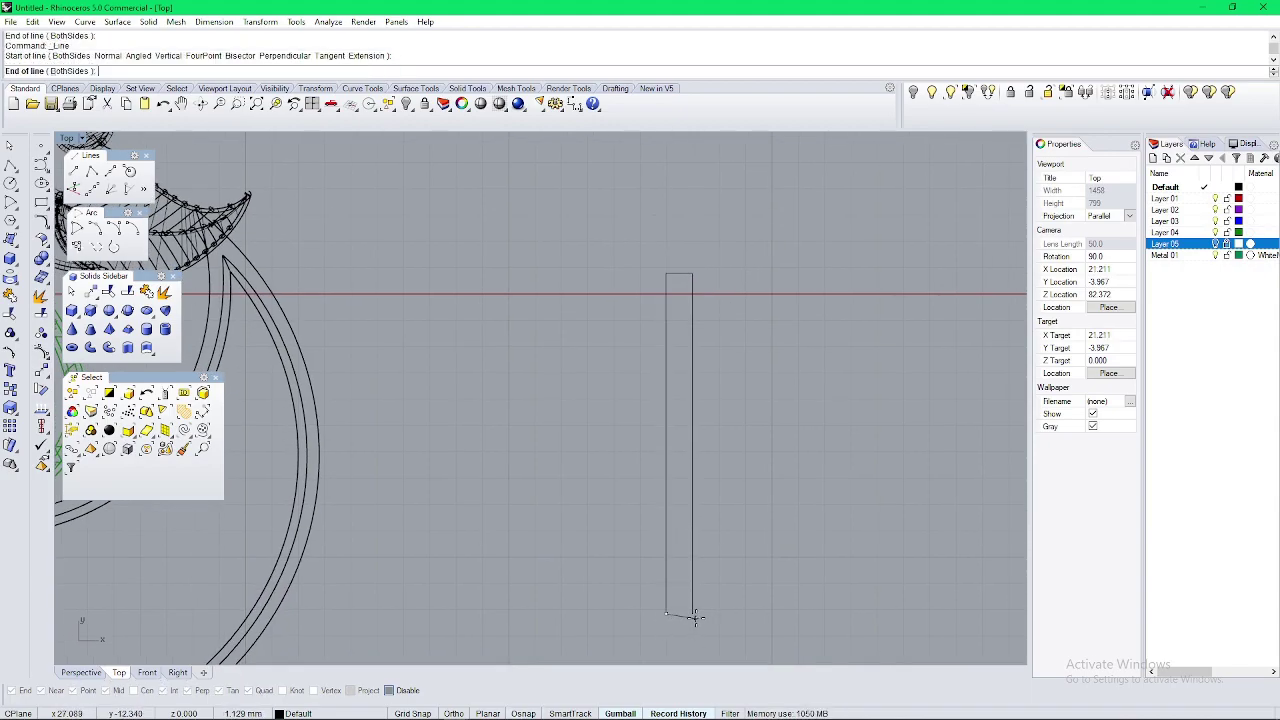
pyautogui.click(693, 615)
# Step: Select the two short end lines of the strip and rebuild them with four control points each
pyautogui.scroll(4, 696, 262)
pyautogui.click(662, 282)
pyautogui.moveTo(700, 560); pyautogui.dragTo(702, 228, button='right')
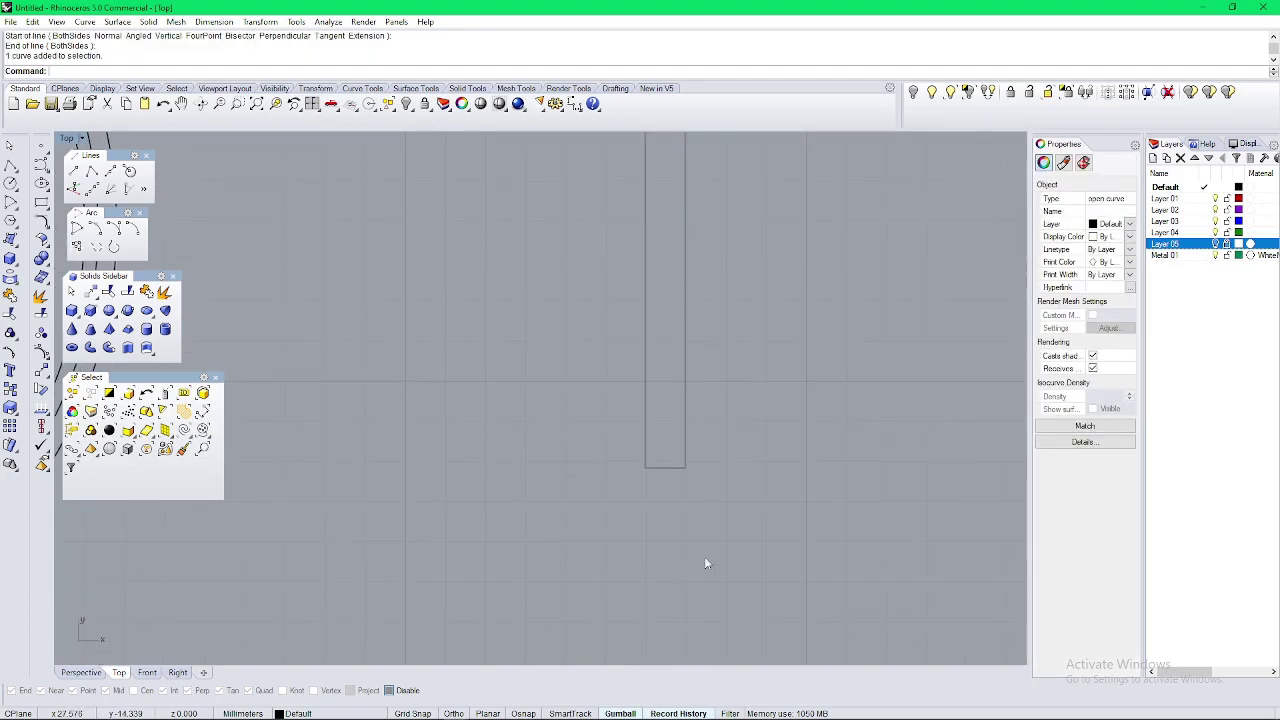
pyautogui.keyDown('shift'); pyautogui.click(667, 468); pyautogui.keyUp('shift')
pyautogui.scroll(-8, 713, 476)
pyautogui.moveTo(713, 476); pyautogui.dragTo(597, 437, button='right')
pyautogui.scroll(5, 463, 374)
pyautogui.scroll(7, 704, 440)
pyautogui.moveTo(705, 440); pyautogui.dragTo(671, 451, button='right')
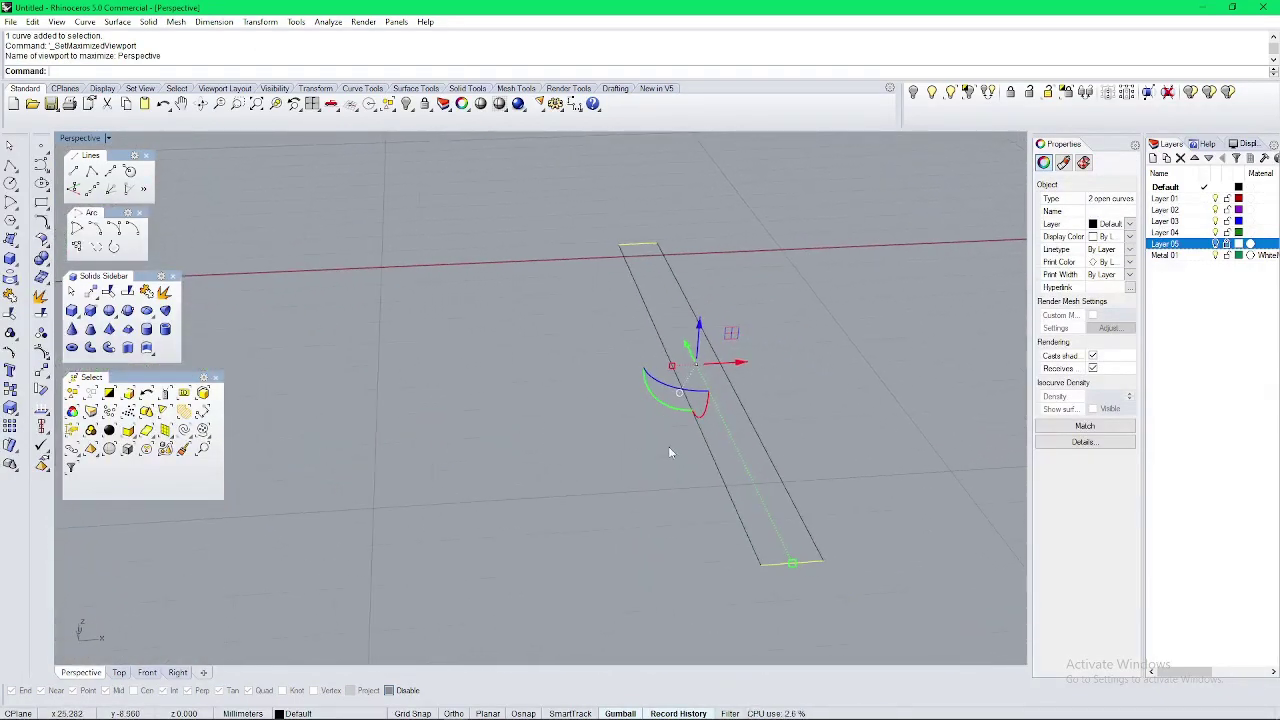
pyautogui.write('rr')
pyautogui.press('Return')
pyautogui.press('Return')
# Step: Turn on the control points of both short end curves and raise their middle points vertically to arch the ends
pyautogui.write('pc')
pyautogui.press('Return')
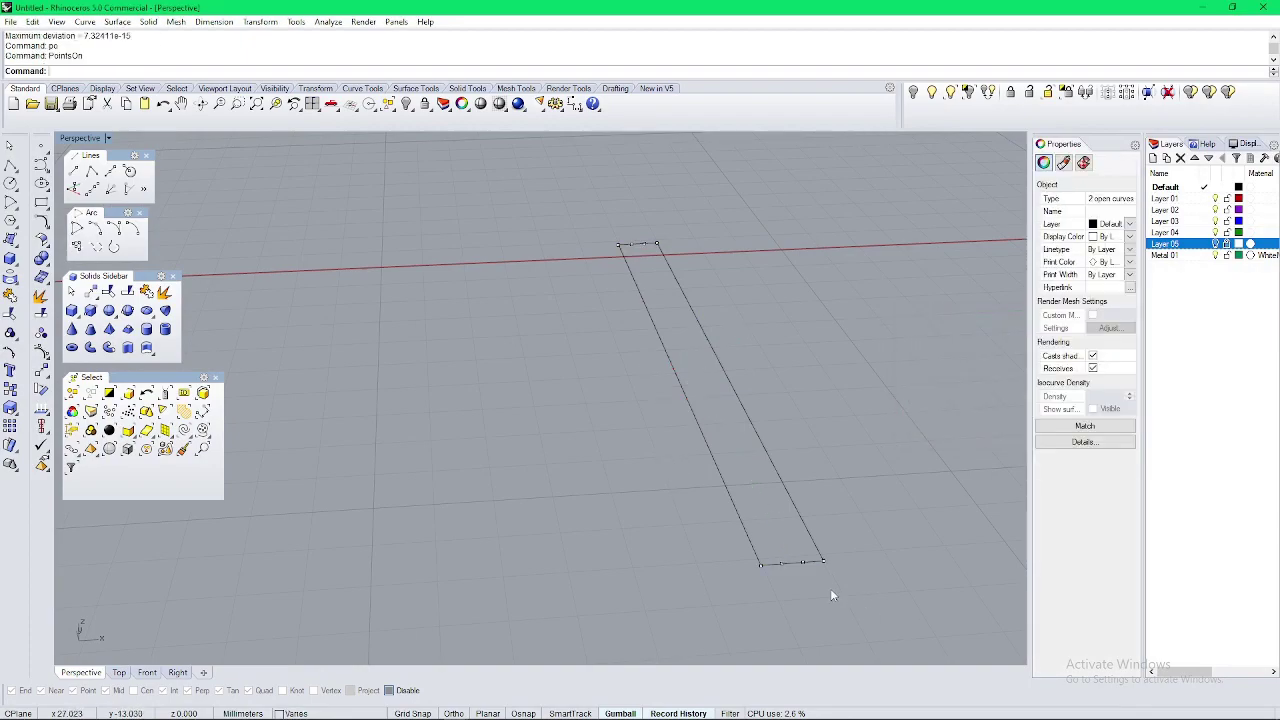
pyautogui.scroll(3, 813, 594)
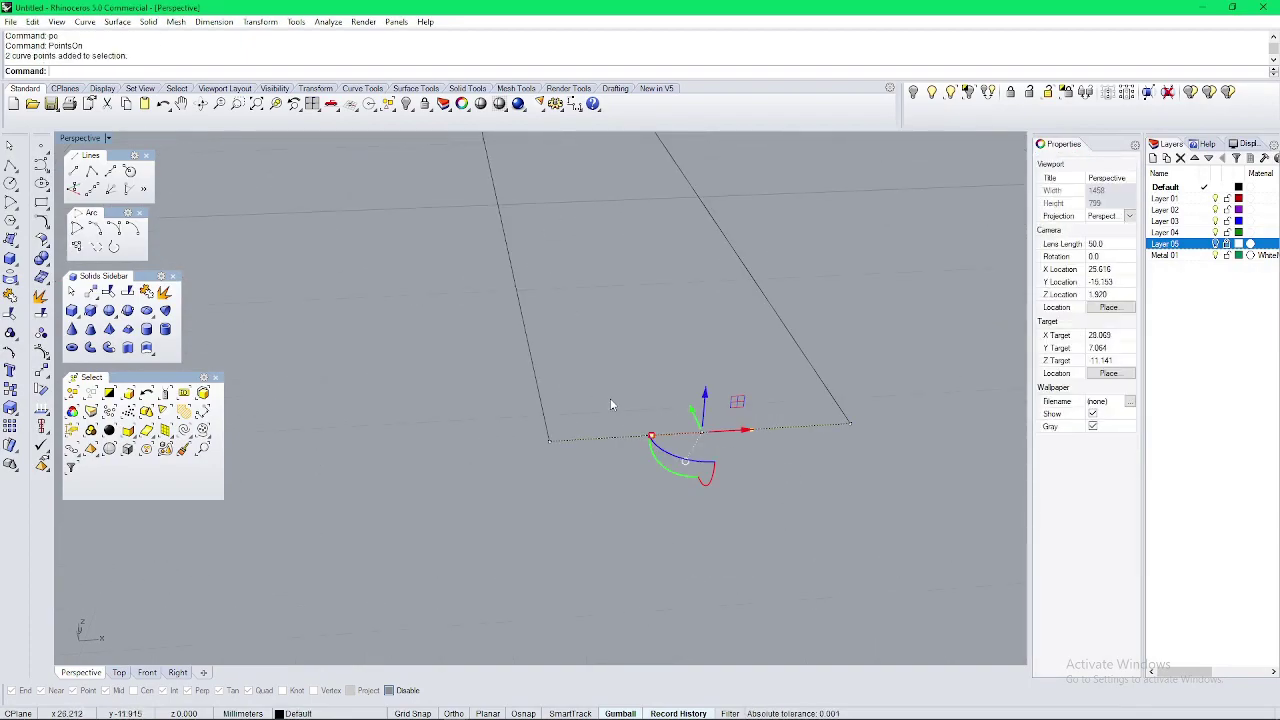
pyautogui.scroll(-10, 612, 400)
pyautogui.keyDown('shift'); pyautogui.moveTo(612, 400); pyautogui.dragTo(680, 490, button='right'); pyautogui.keyUp('shift')
pyautogui.scroll(10, 640, 570)
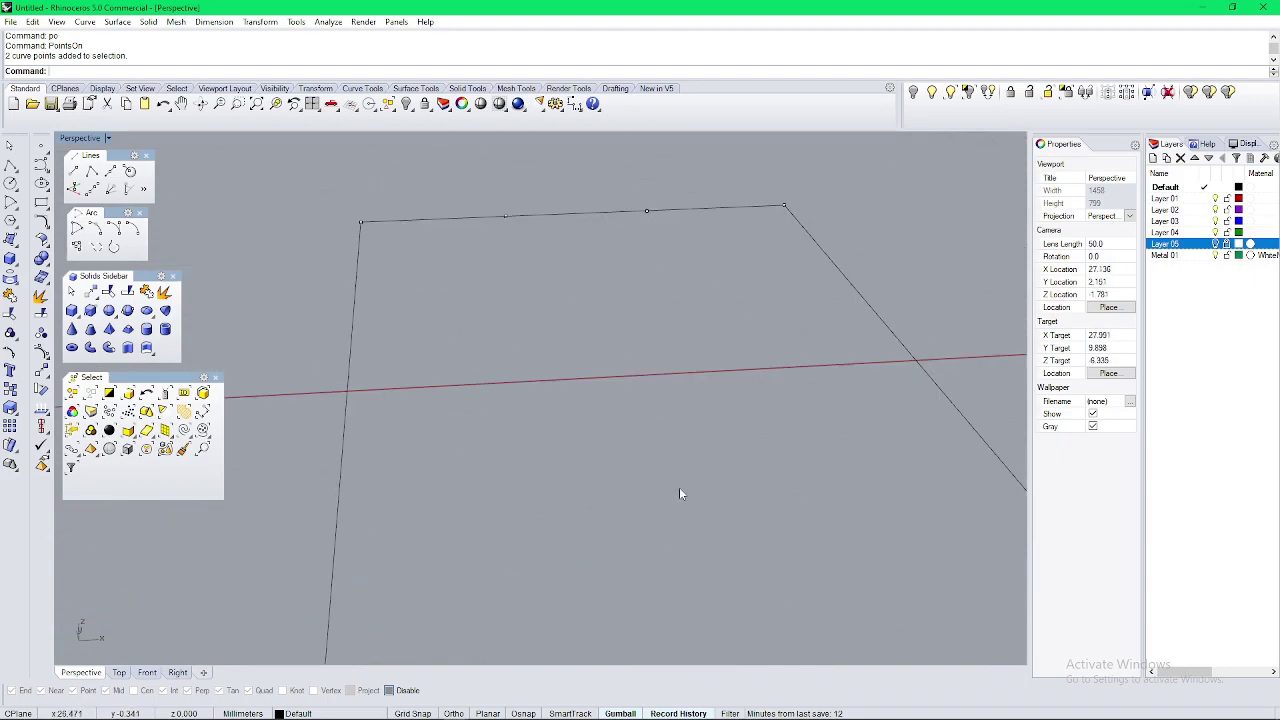
pyautogui.keyDown('shift'); pyautogui.moveTo(475, 176); pyautogui.dragTo(473, 176); pyautogui.keyUp('shift')
pyautogui.scroll(-10, 488, 416)
pyautogui.moveTo(488, 420); pyautogui.dragTo(554, 460, button='right')
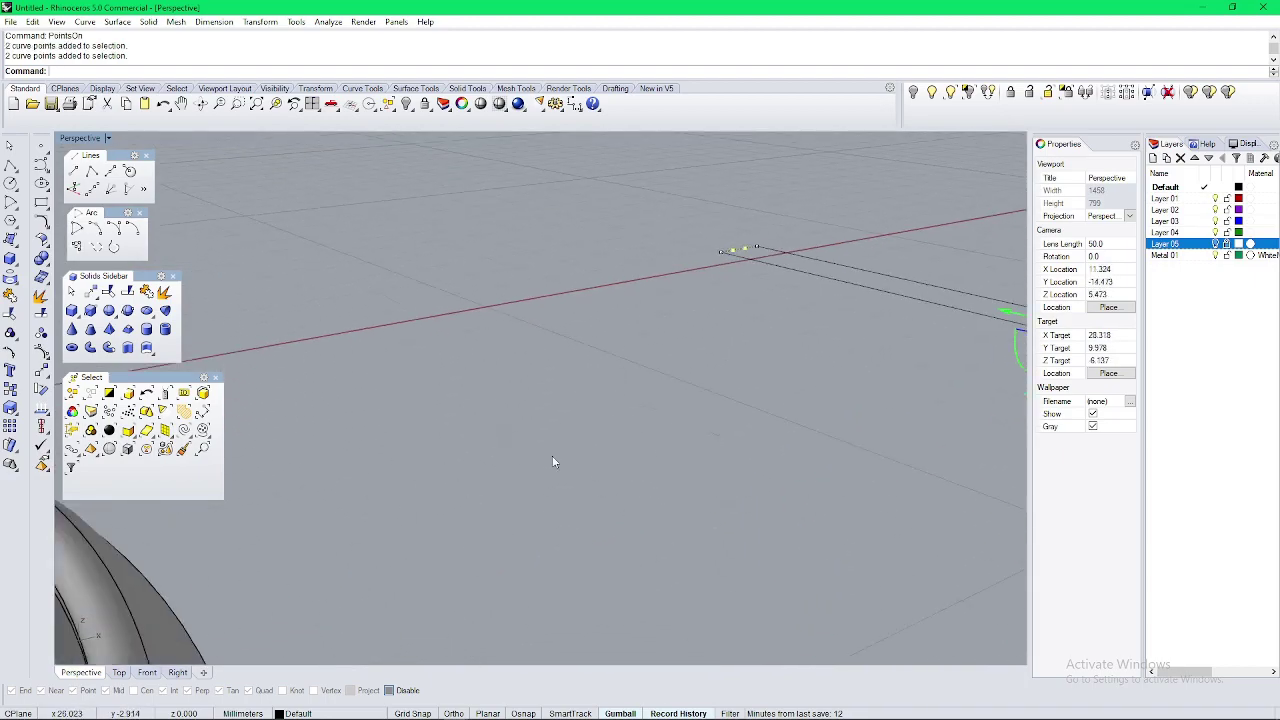
pyautogui.keyDown('shift'); pyautogui.moveTo(760, 375); pyautogui.dragTo(489, 394, button='right'); pyautogui.keyUp('shift')
pyautogui.scroll(3, 480, 380)
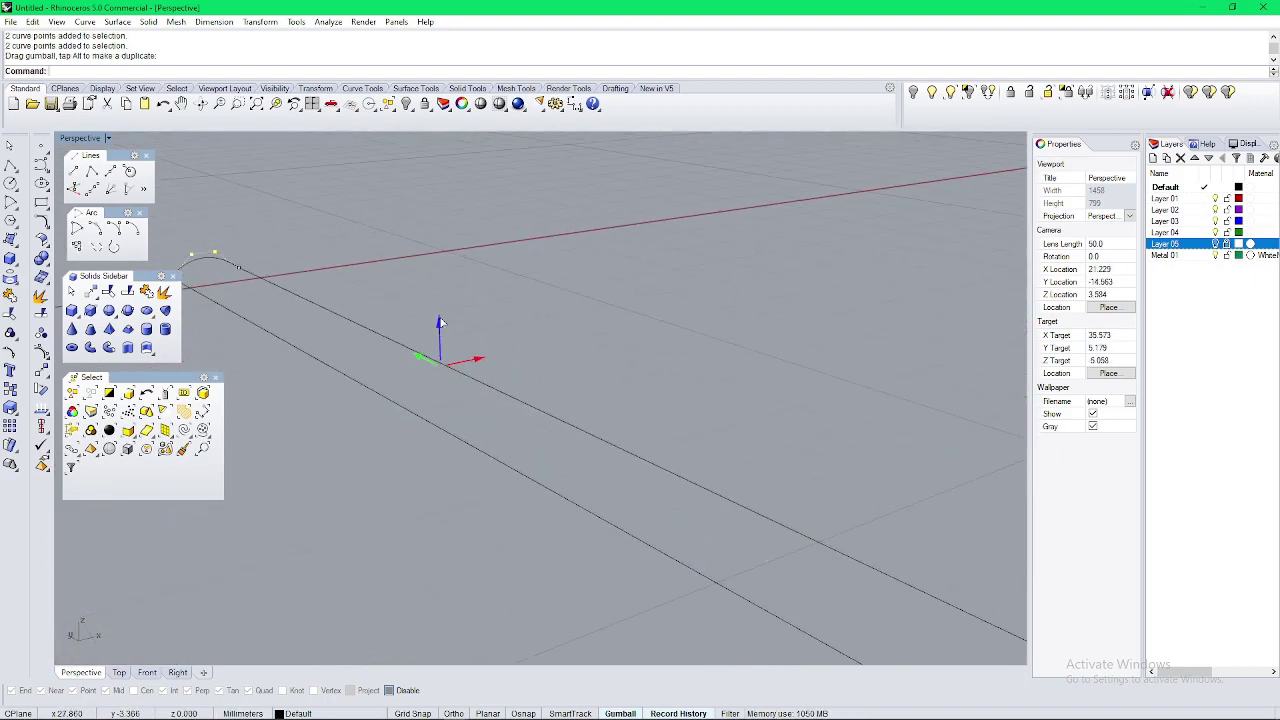
pyautogui.moveTo(440, 312); pyautogui.dragTo(440, 311)
pyautogui.scroll(-8, 490, 410)
# Step: Create a two-rail sweep along the strip's long lines using the two arched end curves as cross sections
pyautogui.click(606, 467)
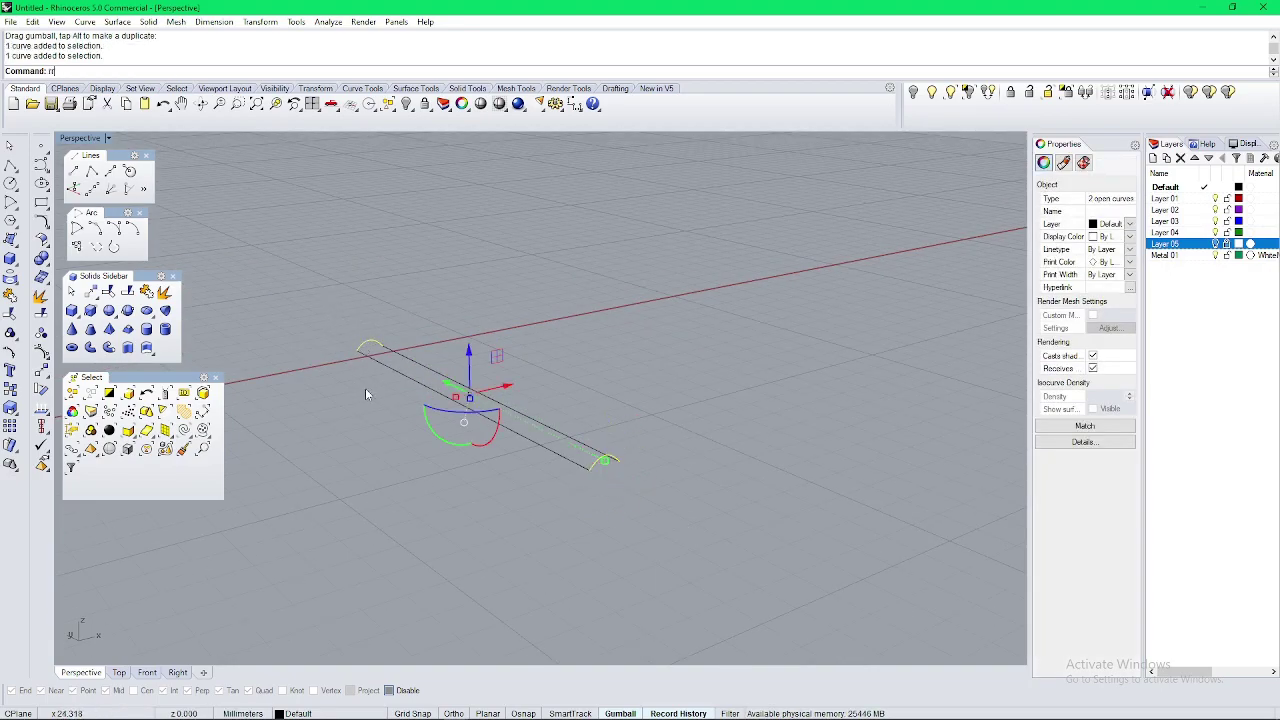
pyautogui.press('Return')
pyautogui.press('Return')
pyautogui.press('Escape')
pyautogui.moveTo(450, 400); pyautogui.dragTo(389, 463, button='right')
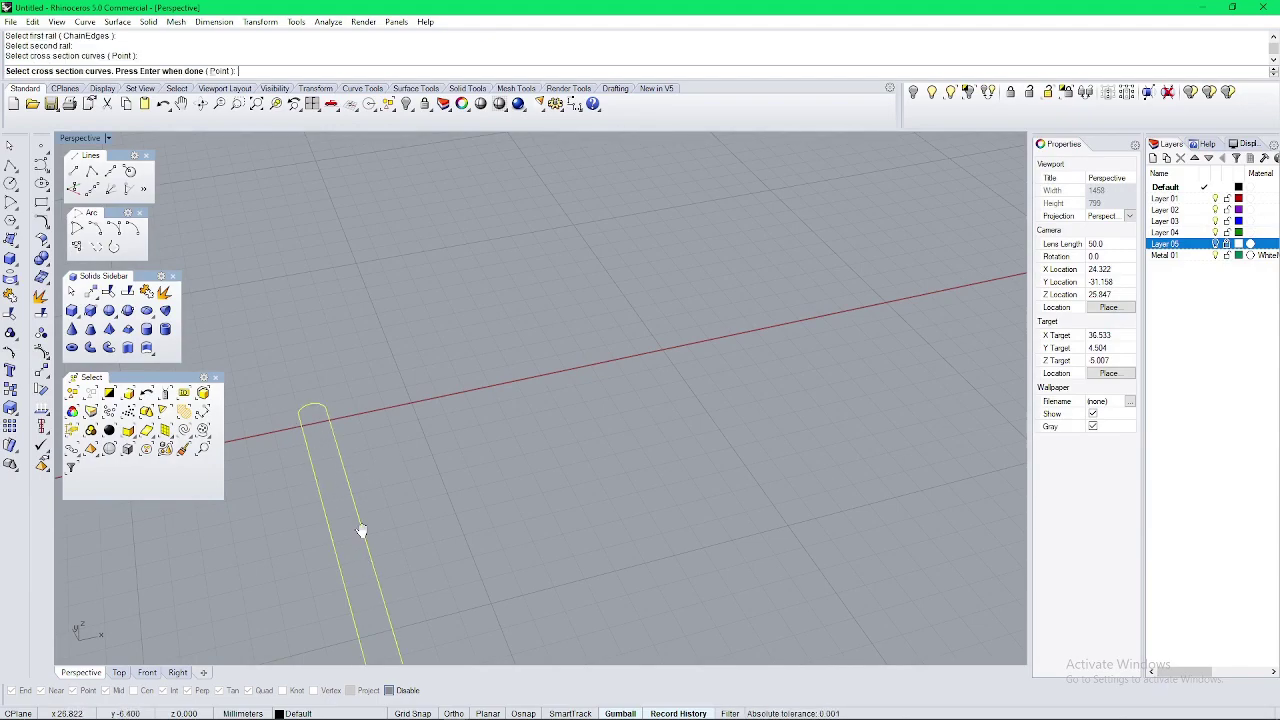
pyautogui.press('Return')
pyautogui.press('Return')
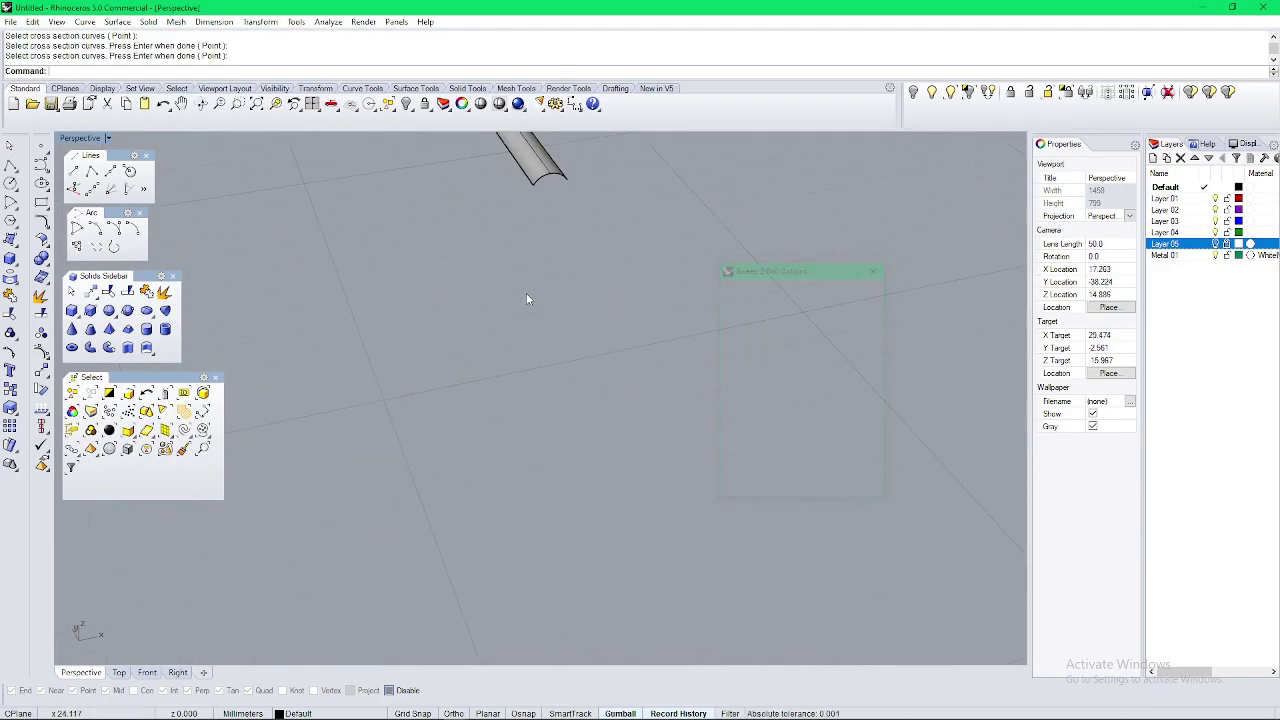
# Step: Extrude the swept surface by 1 mm into a solid bar
pyautogui.keyDown('shift'); pyautogui.moveTo(526, 293); pyautogui.dragTo(570, 455, button='right'); pyautogui.keyUp('shift')
pyautogui.click(568, 404)
pyautogui.moveTo(560, 412); pyautogui.dragTo(597, 464, button='right')
pyautogui.write('h')
pyautogui.press('Return')
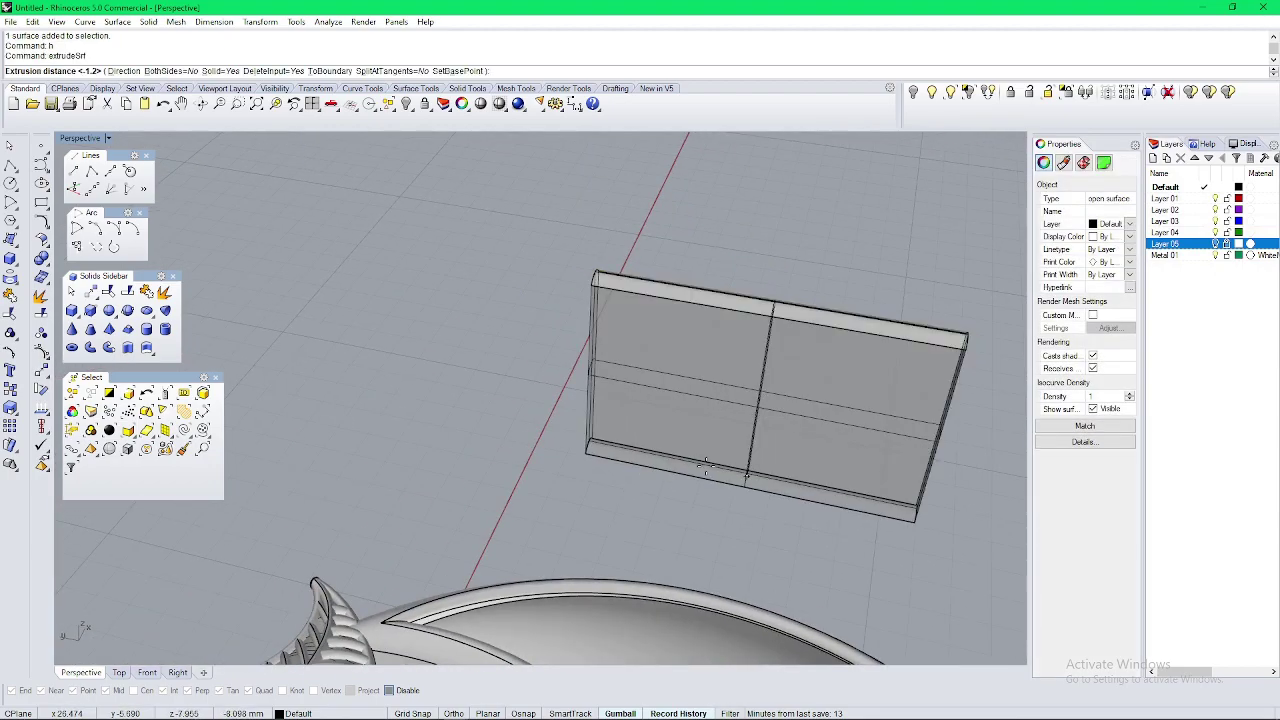
pyautogui.write('1')
pyautogui.press('Return')
pyautogui.press('Return')
pyautogui.moveTo(700, 464); pyautogui.dragTo(541, 463, button='right')
pyautogui.press('Escape')
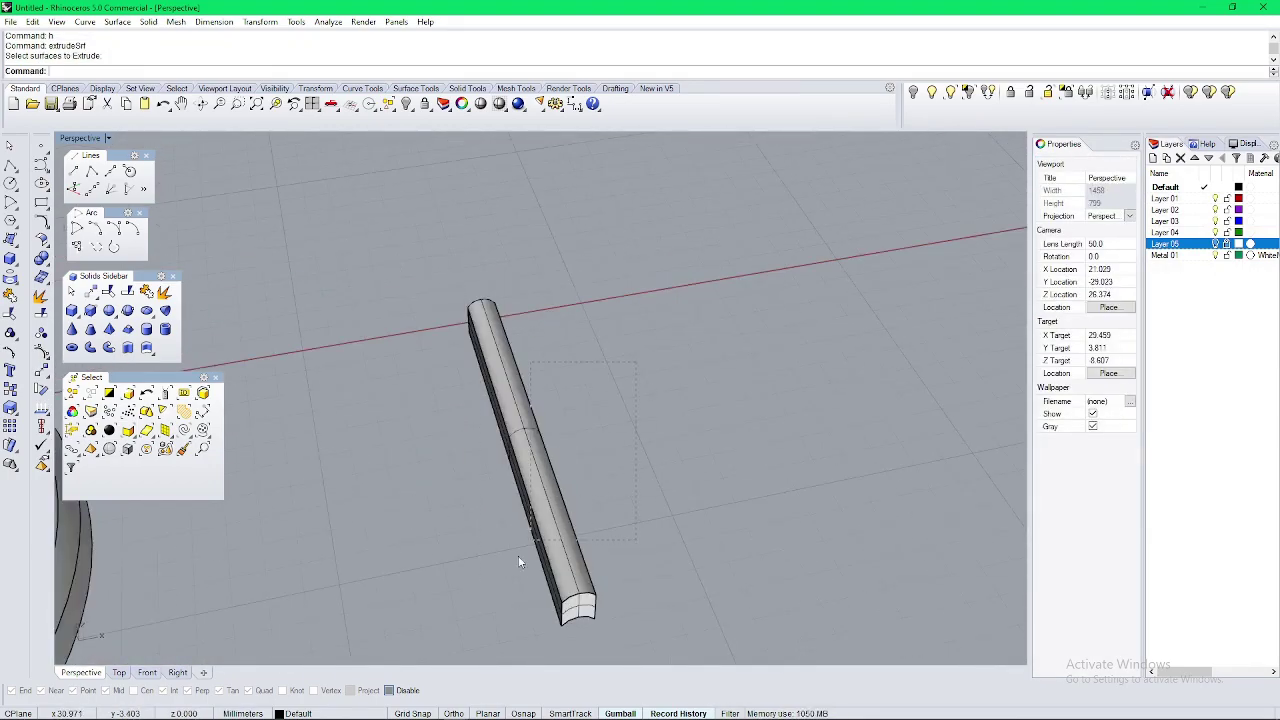
# Step: Show the bar in the maximized Top view with no command running
pyautogui.moveTo(518, 556); pyautogui.dragTo(514, 562)
pyautogui.click(1105, 429)
pyautogui.hotkey('ctrl', 'F1')
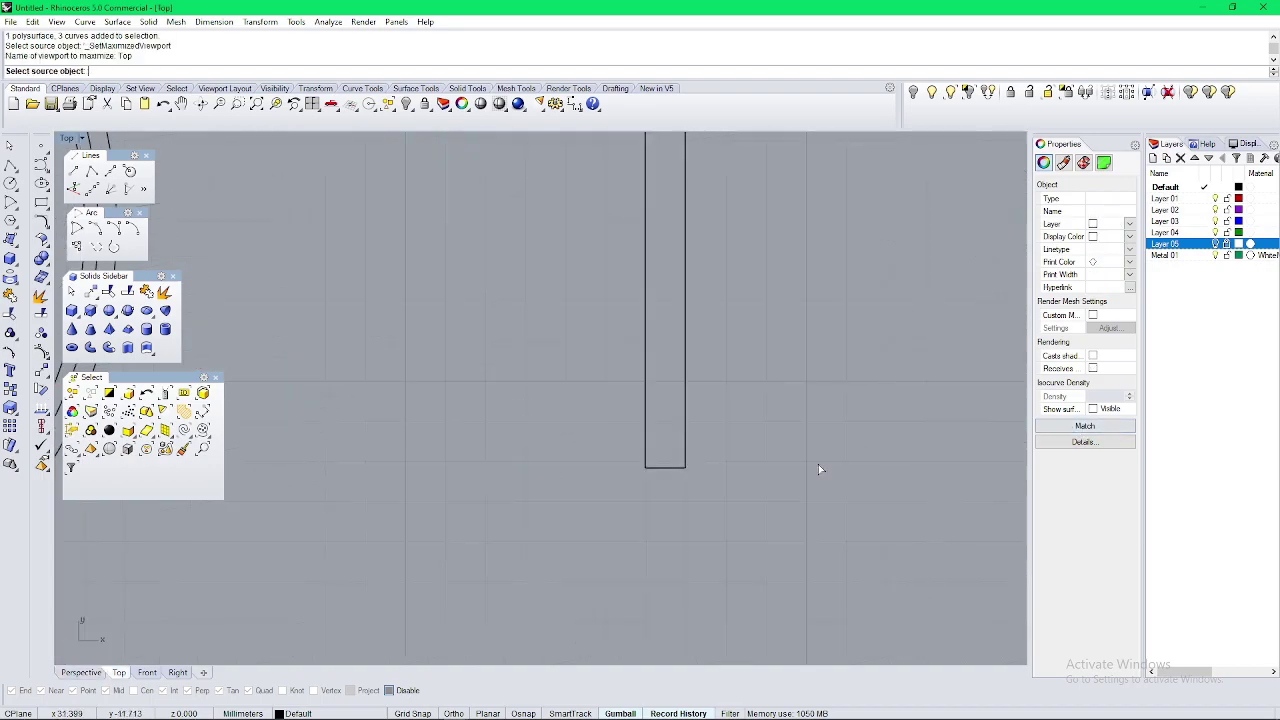
pyautogui.press('Escape')
pyautogui.press('Escape')
# Step: Move the bar by its upper end's midpoint onto the pendant's vertical axis, just below the center point inside the pear-shaped collet
pyautogui.scroll(2, 690, 427)
pyautogui.click(682, 437)
pyautogui.click(719, 483)
pyautogui.scroll(-12, 697, 400)
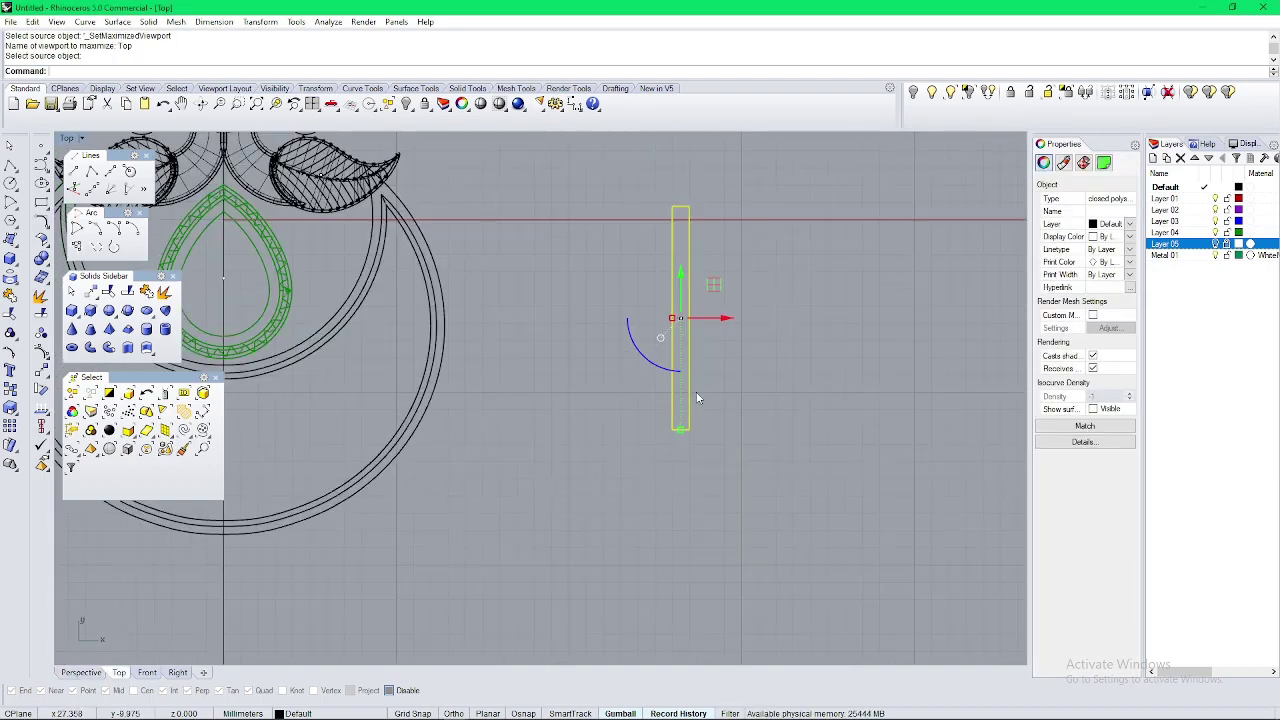
pyautogui.scroll(4, 728, 414)
pyautogui.scroll(2, 765, 495)
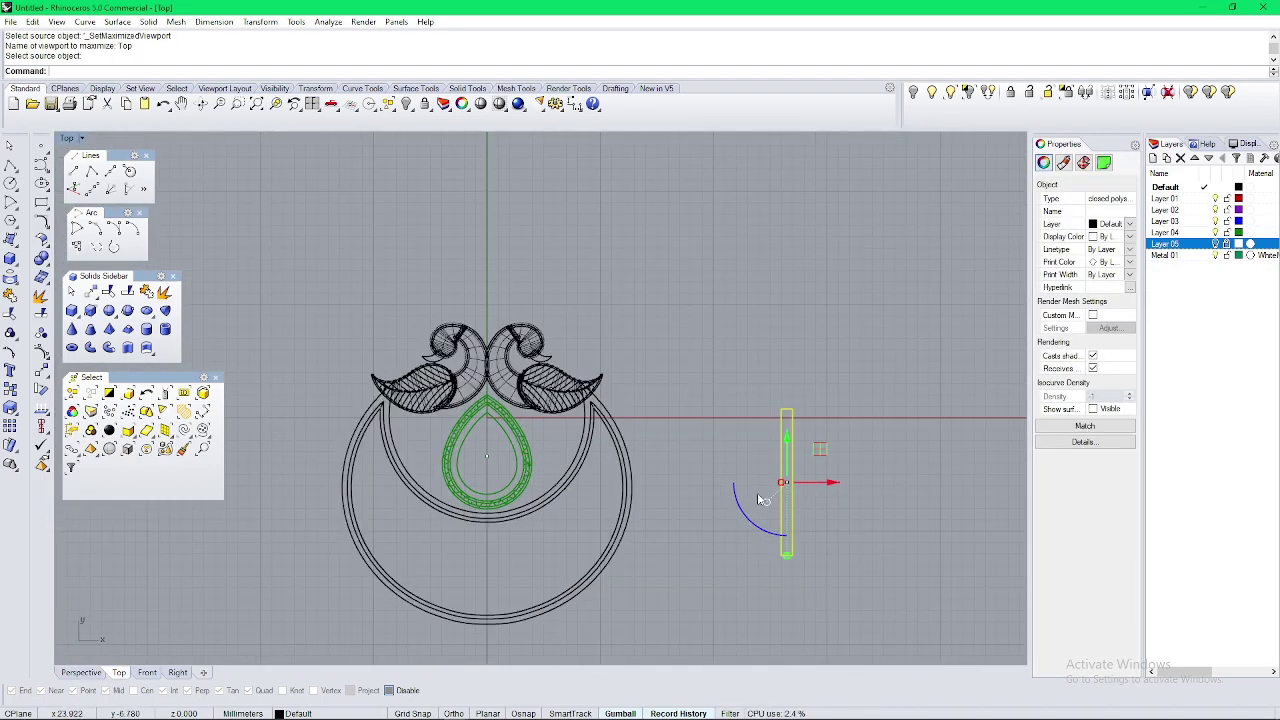
pyautogui.scroll(3, 755, 472)
pyautogui.write('m')
pyautogui.press('Return')
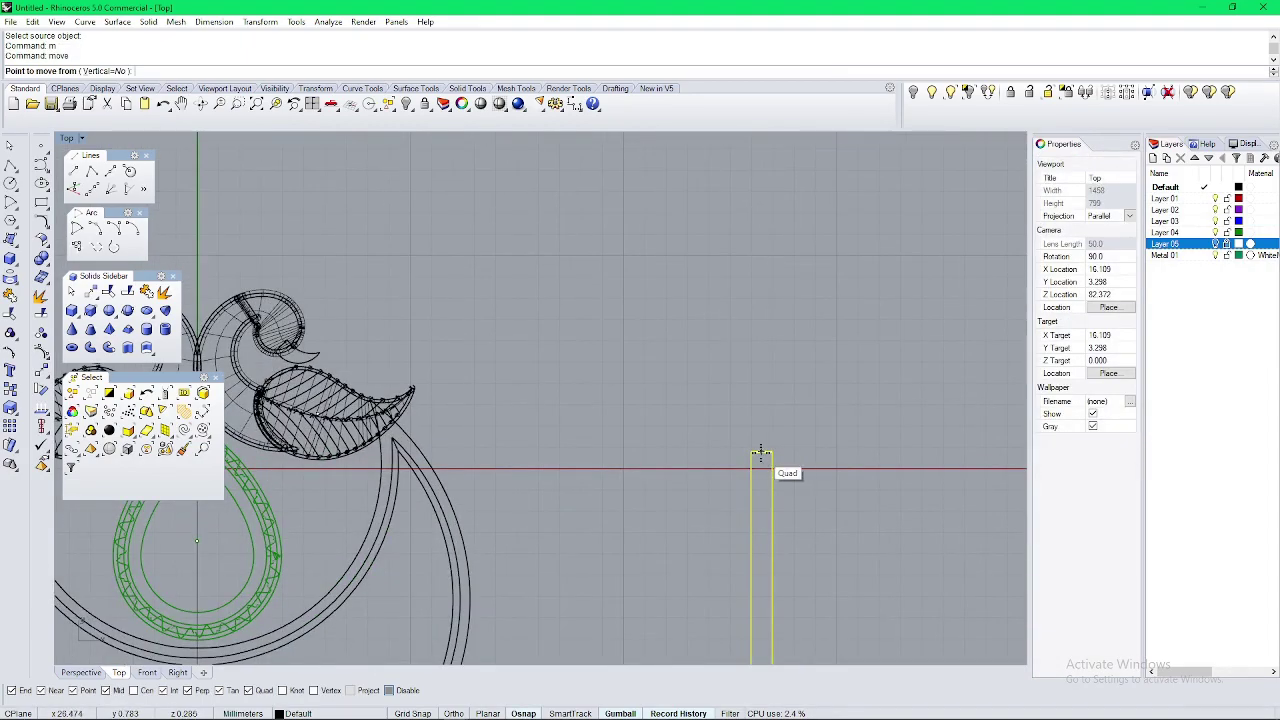
pyautogui.click(761, 452)
pyautogui.scroll(-6, 752, 452)
pyautogui.moveTo(440, 556); pyautogui.dragTo(640, 414, button='right')
pyautogui.scroll(10, 630, 408)
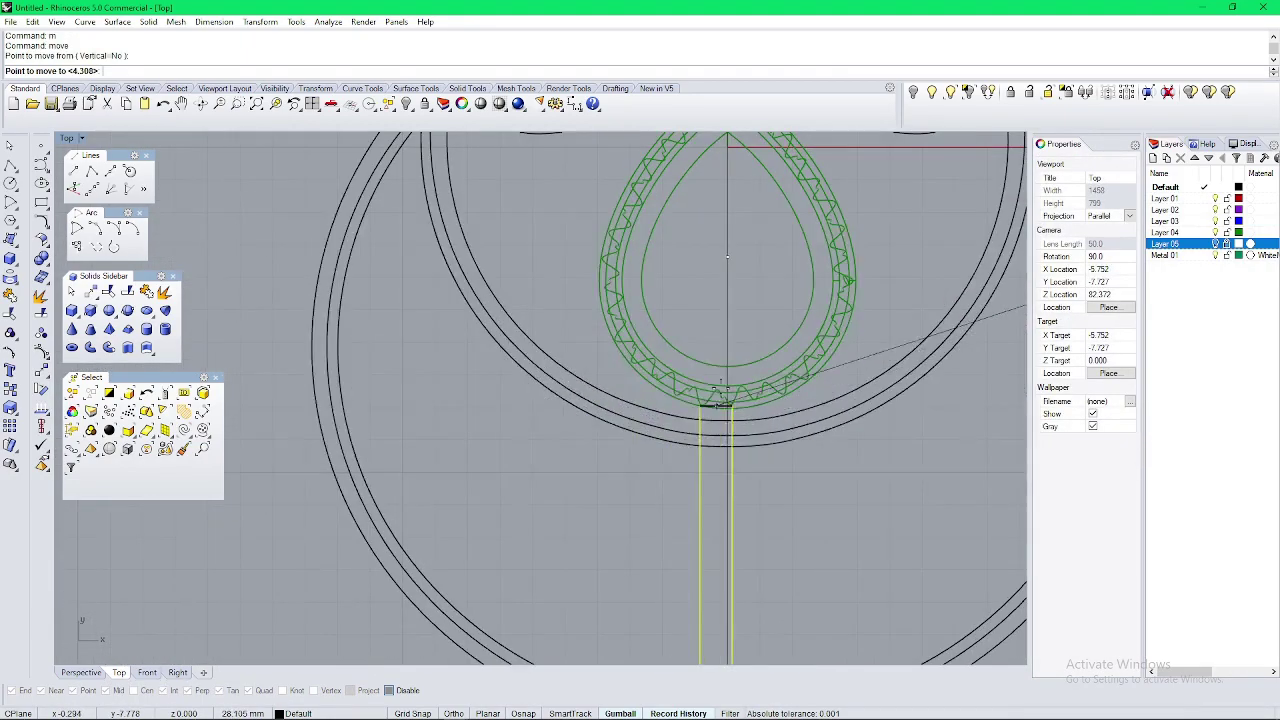
pyautogui.click(727, 309)
# Step: Polar array the bar around the point inside the pear-shaped collet with 15 items over 360 degrees
pyautogui.click(732, 322)
pyautogui.click(743, 328)
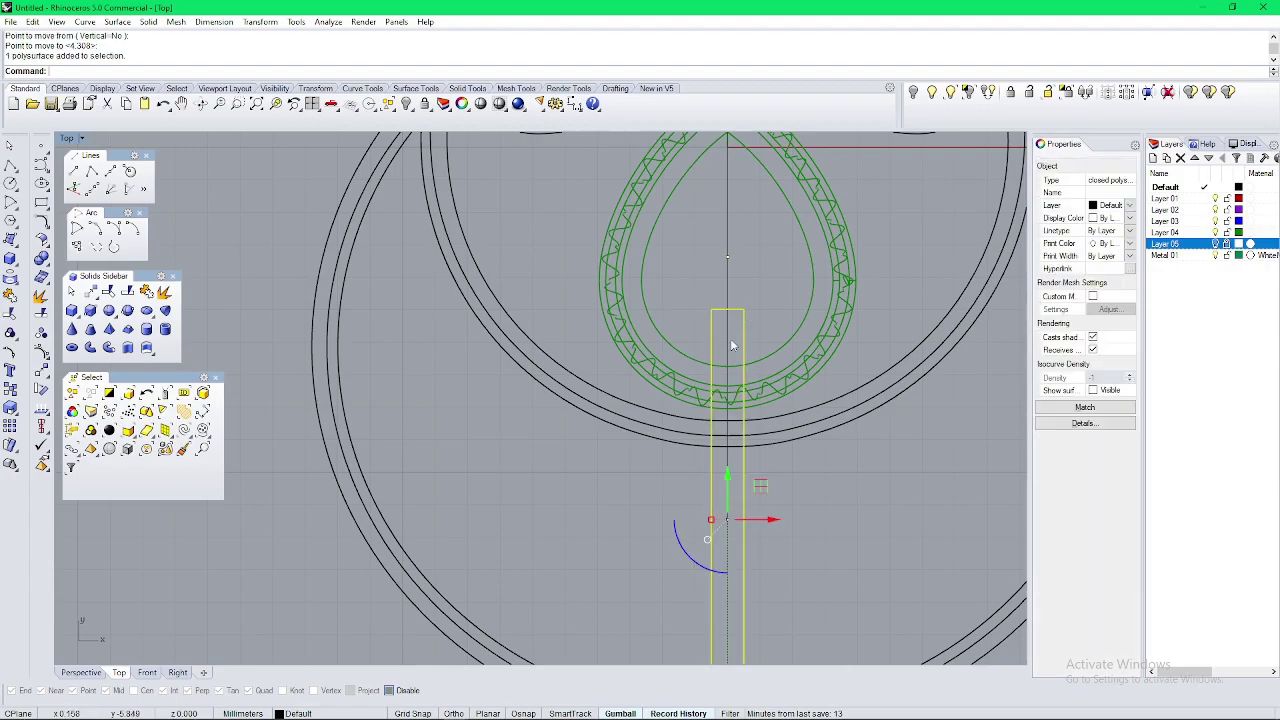
pyautogui.write('a')
pyautogui.click(727, 259)
pyautogui.scroll(-8, 737, 277)
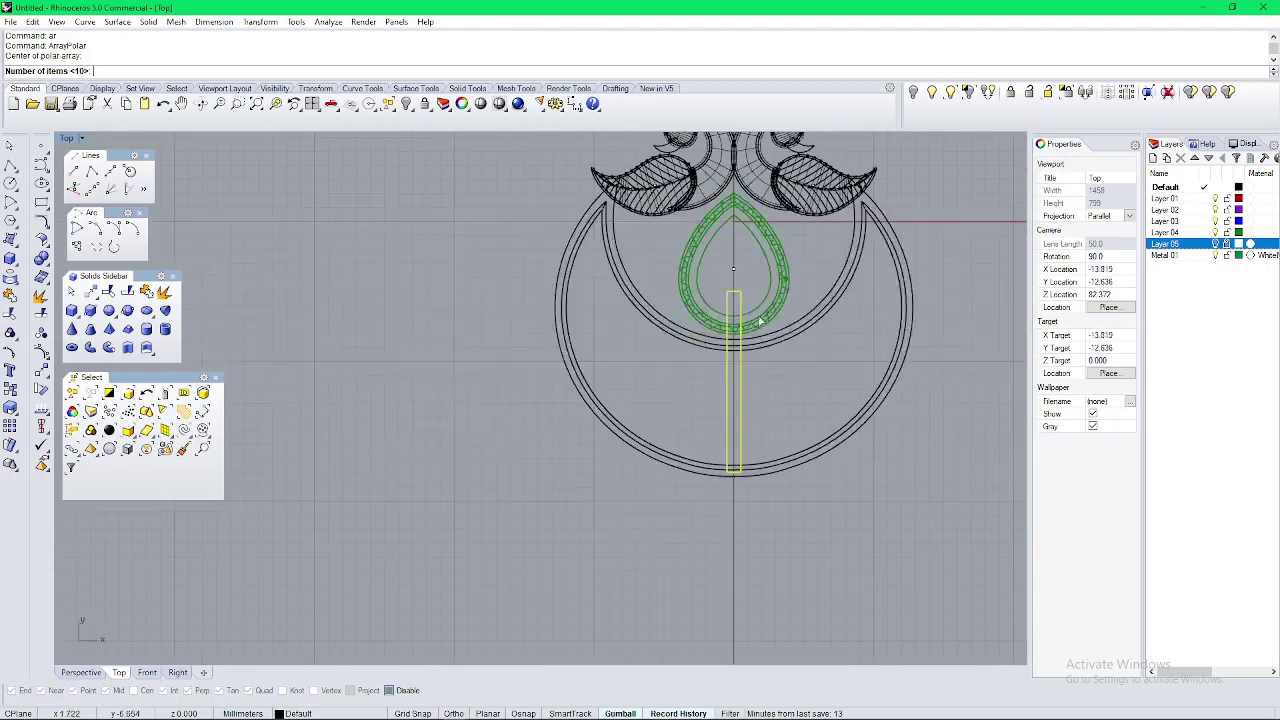
pyautogui.press('Return')
pyautogui.press('Return')
pyautogui.click(168, 71)
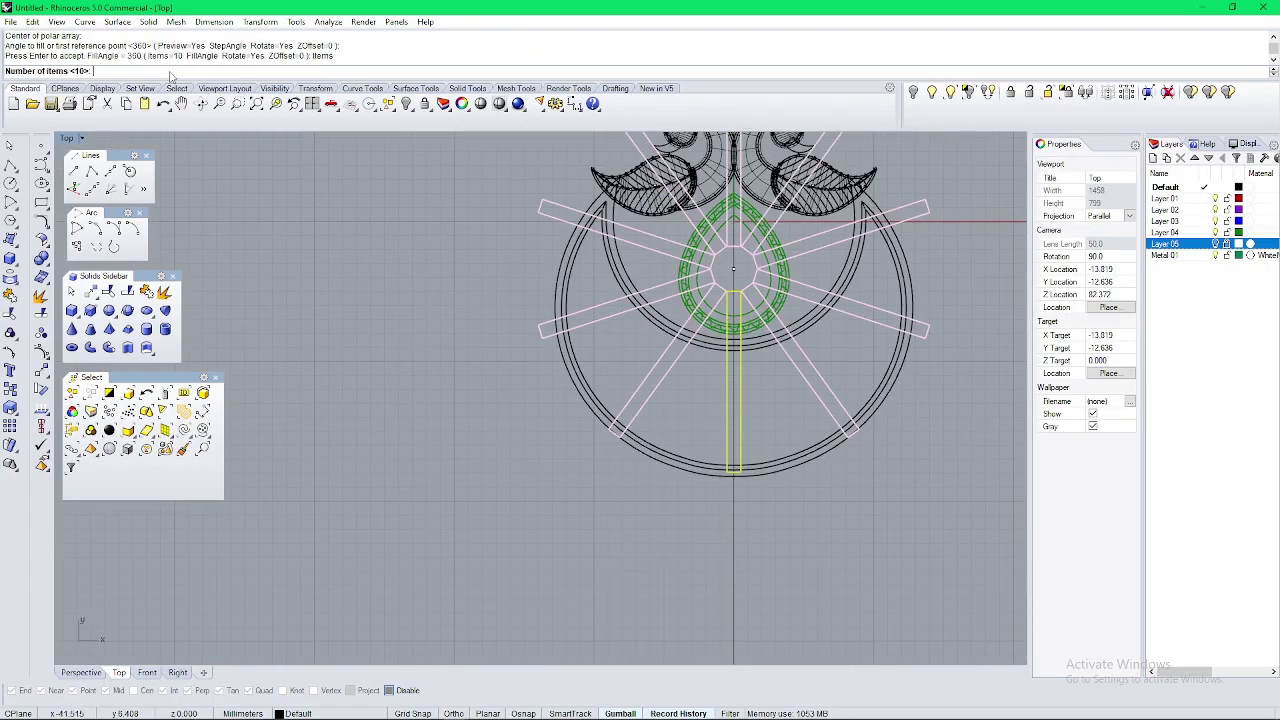
pyautogui.write('15')
pyautogui.press('Return')
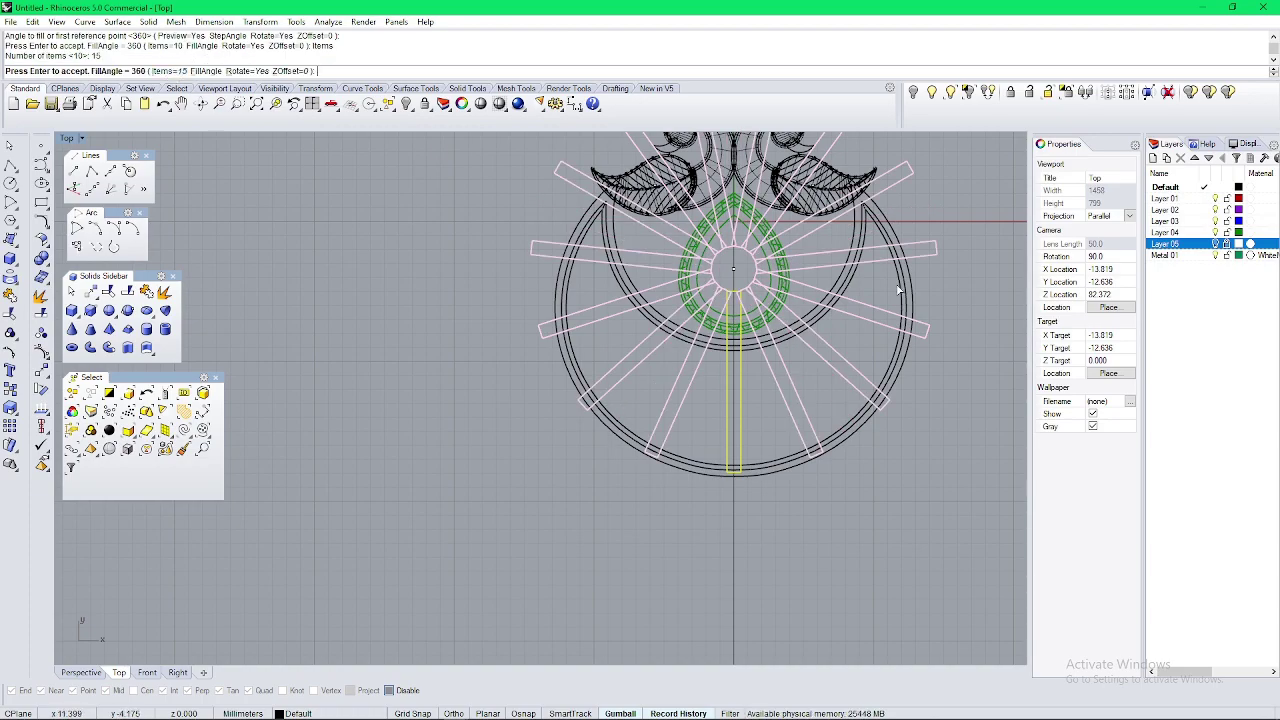
pyautogui.press('Return')
# Step: In the Perspective view, delete the leftover strip profile curves beside the pendant
pyautogui.moveTo(754, 249); pyautogui.dragTo(703, 300, button='right')
pyautogui.scroll(4, 656, 225)
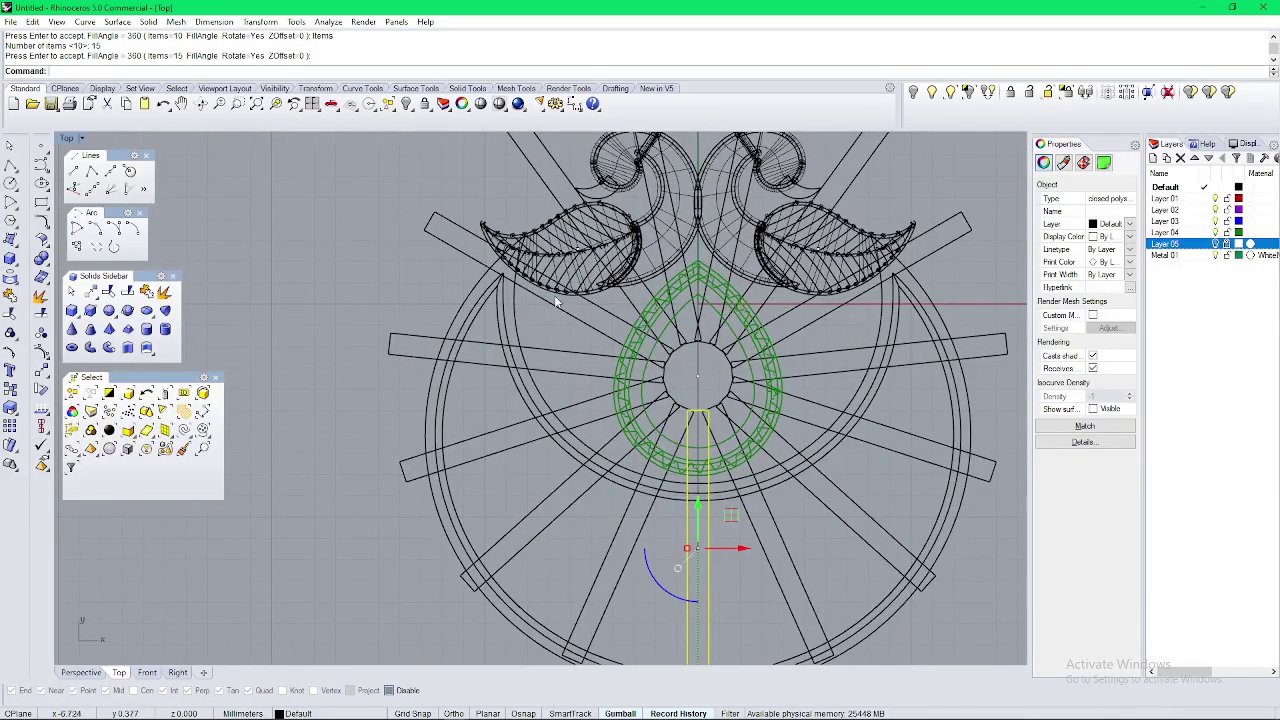
pyautogui.hotkey('ctrl', 'F4')
pyautogui.moveTo(571, 331); pyautogui.dragTo(606, 334, button='right')
pyautogui.scroll(-5, 645, 285)
pyautogui.moveTo(721, 274); pyautogui.dragTo(669, 376)
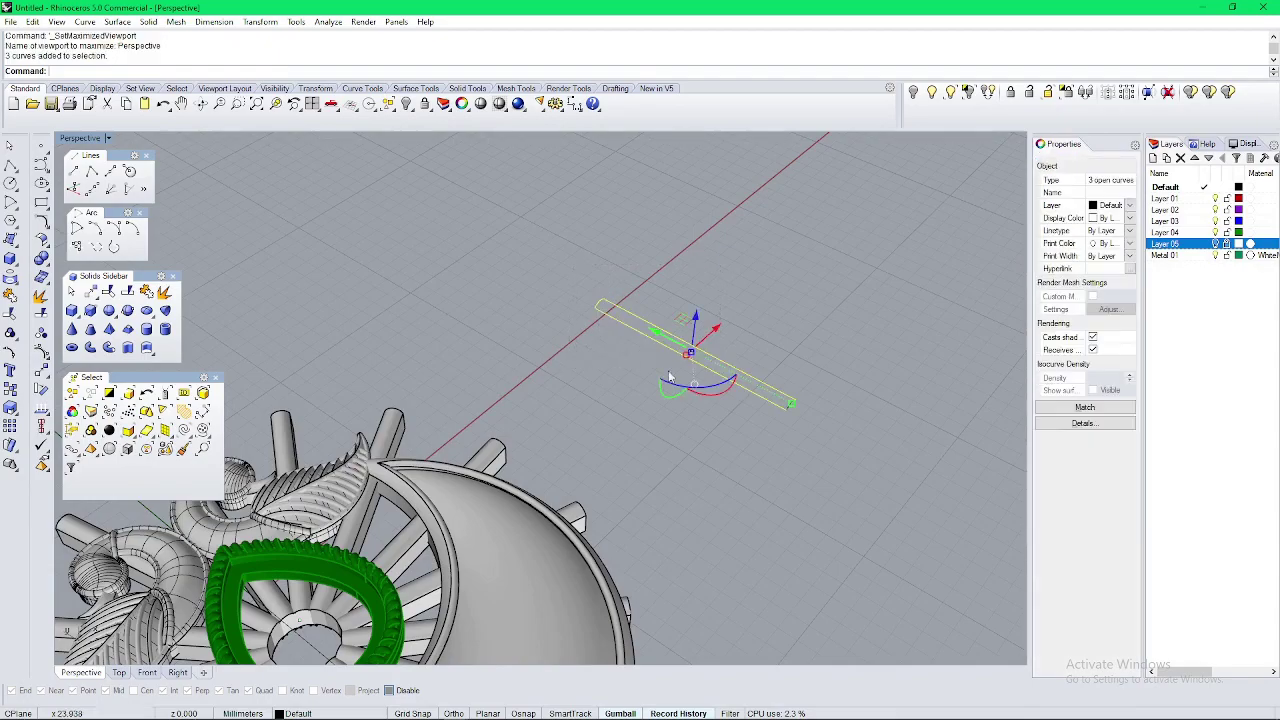
pyautogui.press('Delete')
pyautogui.click(796, 402)
pyautogui.press('Delete')
# Step: Tilt the original arrayed bar with the gumball so its outer end slopes downward
pyautogui.moveTo(558, 362); pyautogui.dragTo(612, 308, button='right')
pyautogui.scroll(3, 635, 402)
pyautogui.click(638, 411)
pyautogui.moveTo(640, 410); pyautogui.dragTo(725, 470, button='right')
pyautogui.scroll(5, 716, 385)
pyautogui.moveTo(716, 385); pyautogui.dragTo(731, 329, button='right')
pyautogui.moveTo(744, 341); pyautogui.dragTo(729, 360)
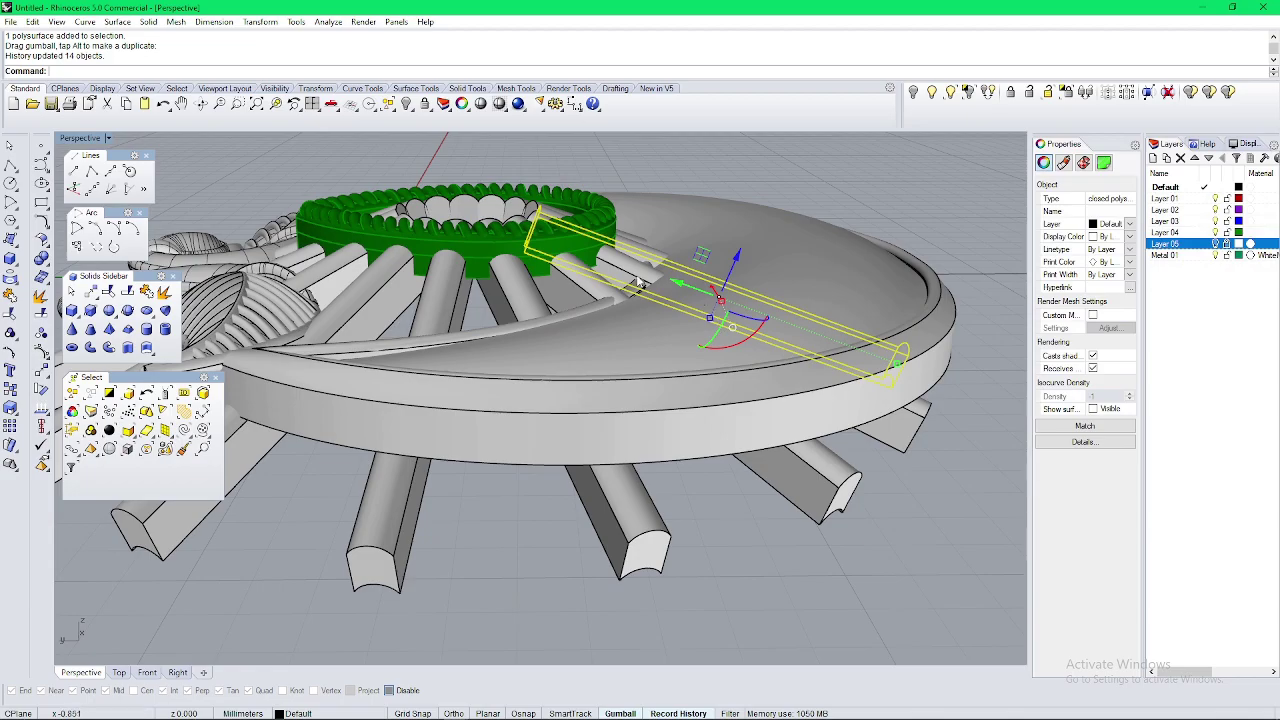
pyautogui.write('r')
pyautogui.press('Return')
pyautogui.moveTo(611, 314); pyautogui.dragTo(440, 400, button='right')
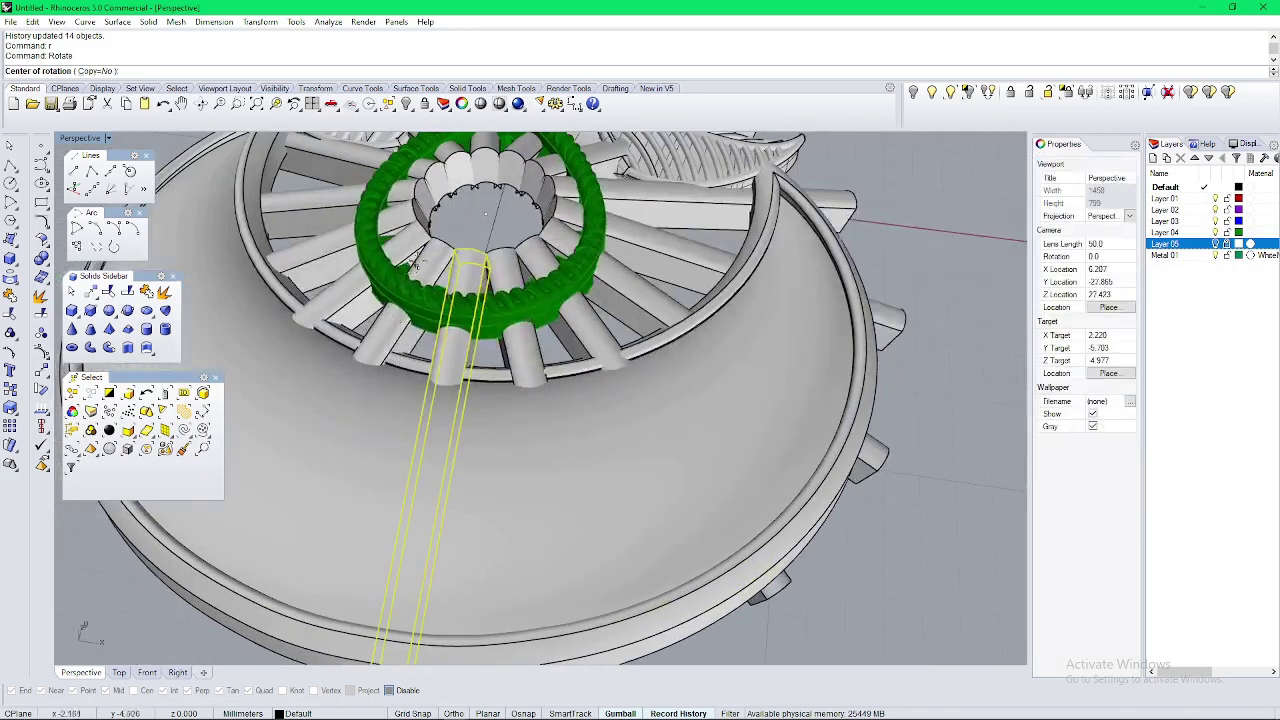
pyautogui.scroll(10, 486, 280)
pyautogui.moveTo(490, 300); pyautogui.dragTo(517, 317, button='right')
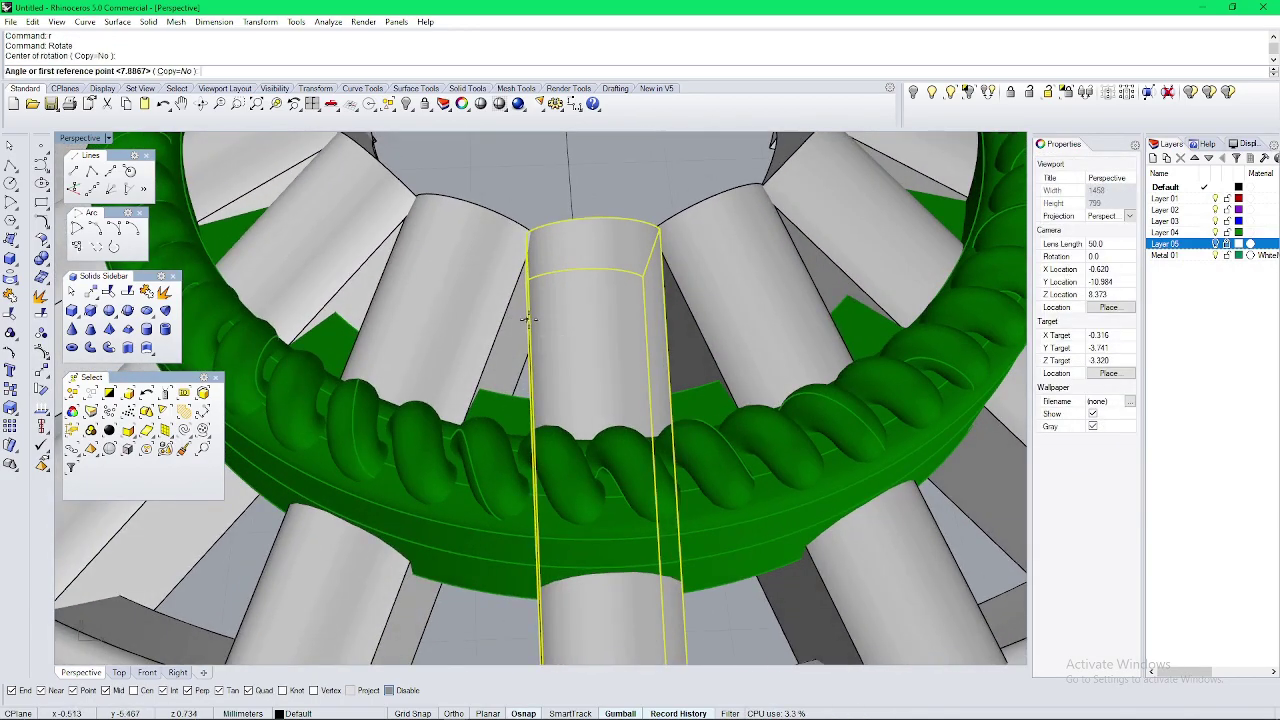
pyautogui.press('Escape')
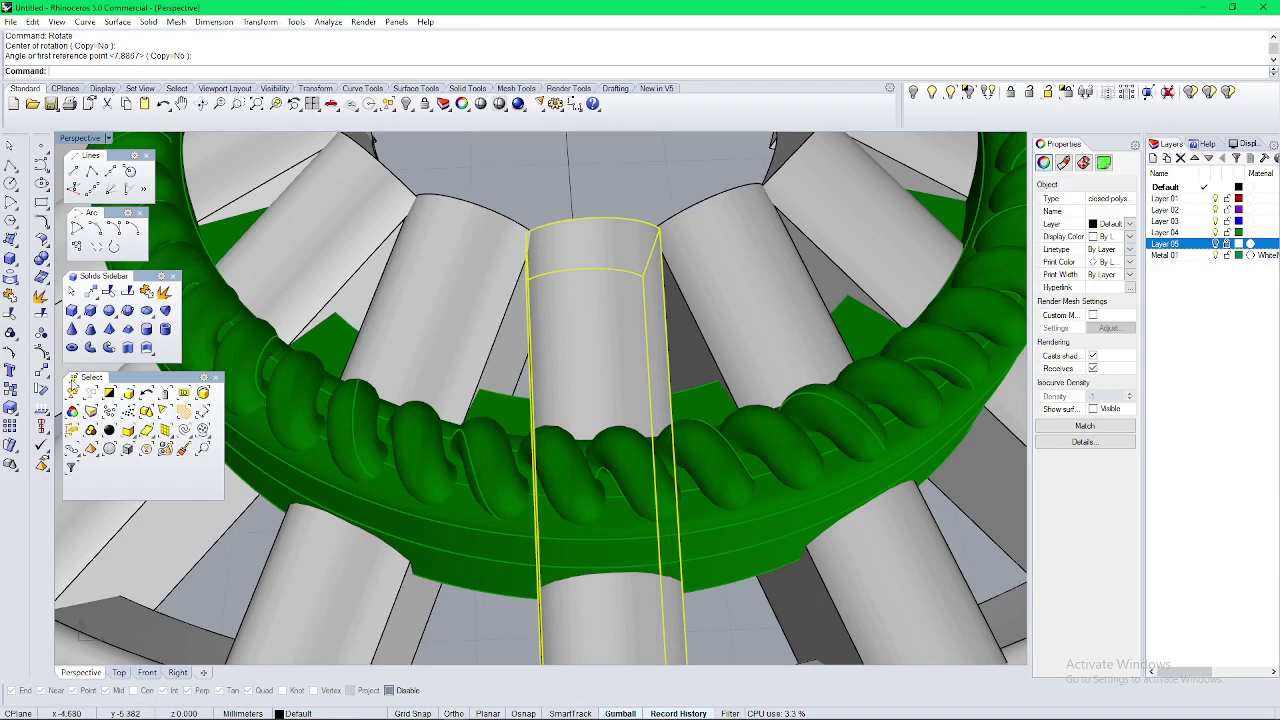
# Step: Rotate the original bar in 3D about an axis across its inner end, tilting its outer end further down
pyautogui.scroll(7, 581, 218)
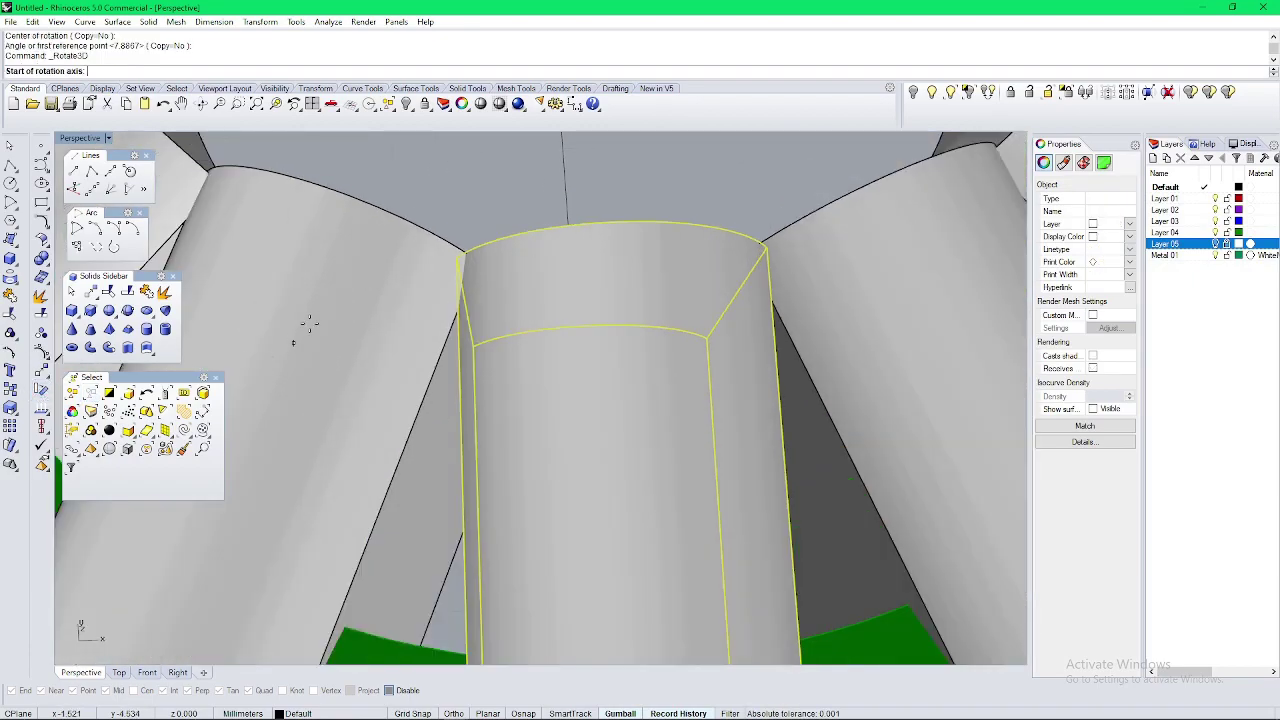
pyautogui.click(503, 238)
pyautogui.click(684, 226)
pyautogui.scroll(-10, 684, 222)
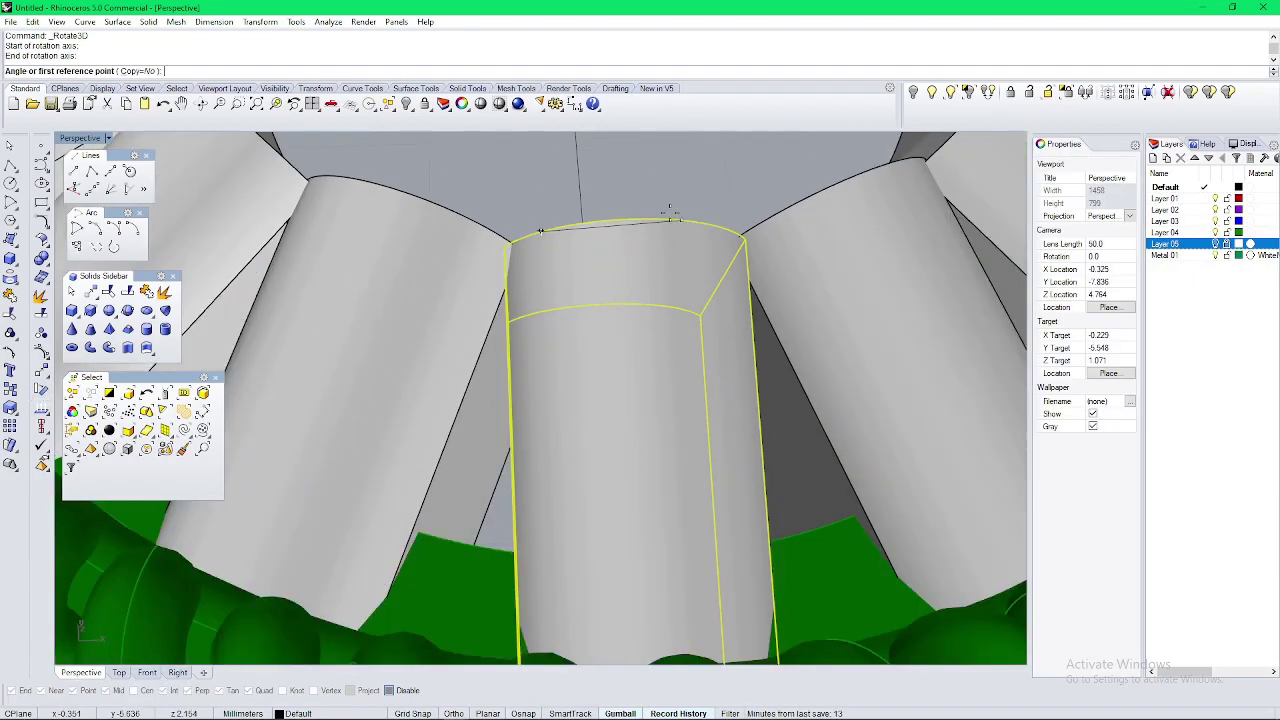
pyautogui.moveTo(684, 222); pyautogui.dragTo(872, 140, button='right')
pyautogui.click(876, 403)
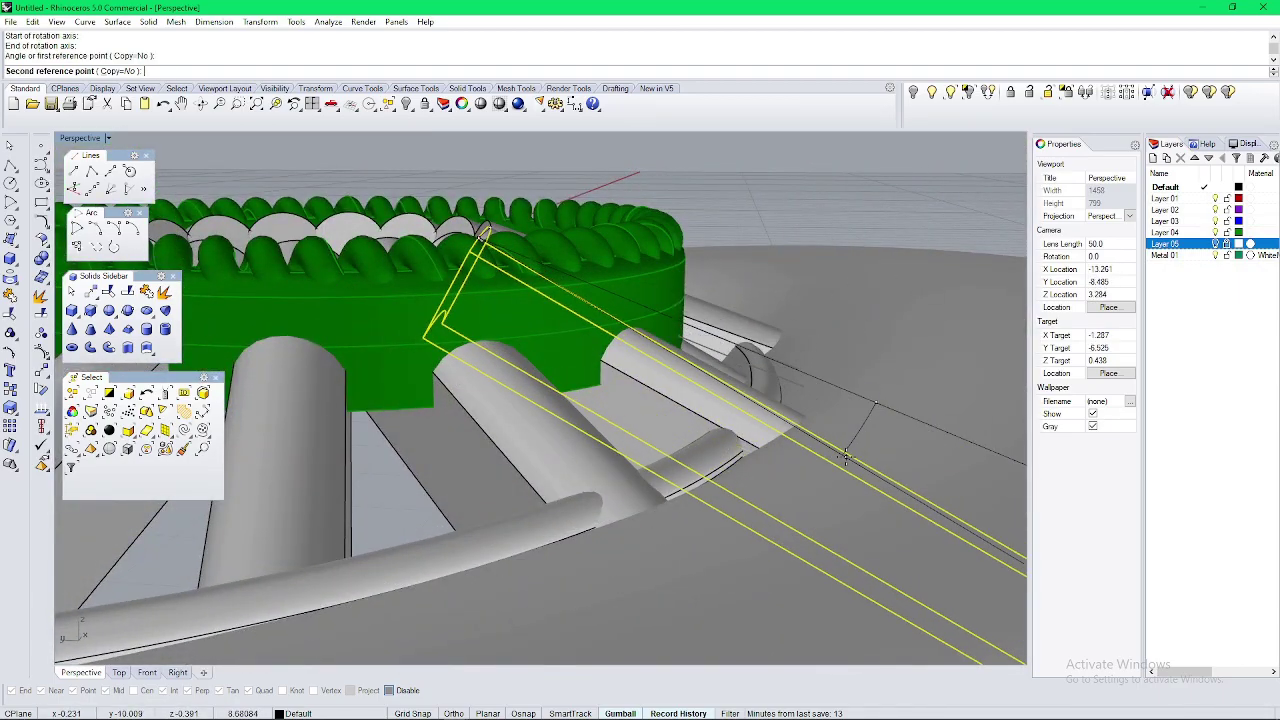
pyautogui.click(842, 453)
pyautogui.press('Escape')
# Step: In the Top view, draw a two-point circle about 18.7 mm in diameter upward from the bottom middle of the crescent's inner rim
pyautogui.scroll(-9, 840, 450)
pyautogui.moveTo(835, 330); pyautogui.dragTo(632, 485, button='right')
pyautogui.hotkey('ctrl', 'F1')
pyautogui.moveTo(732, 313); pyautogui.dragTo(720, 374, button='right')
pyautogui.scroll(4, 484, 352)
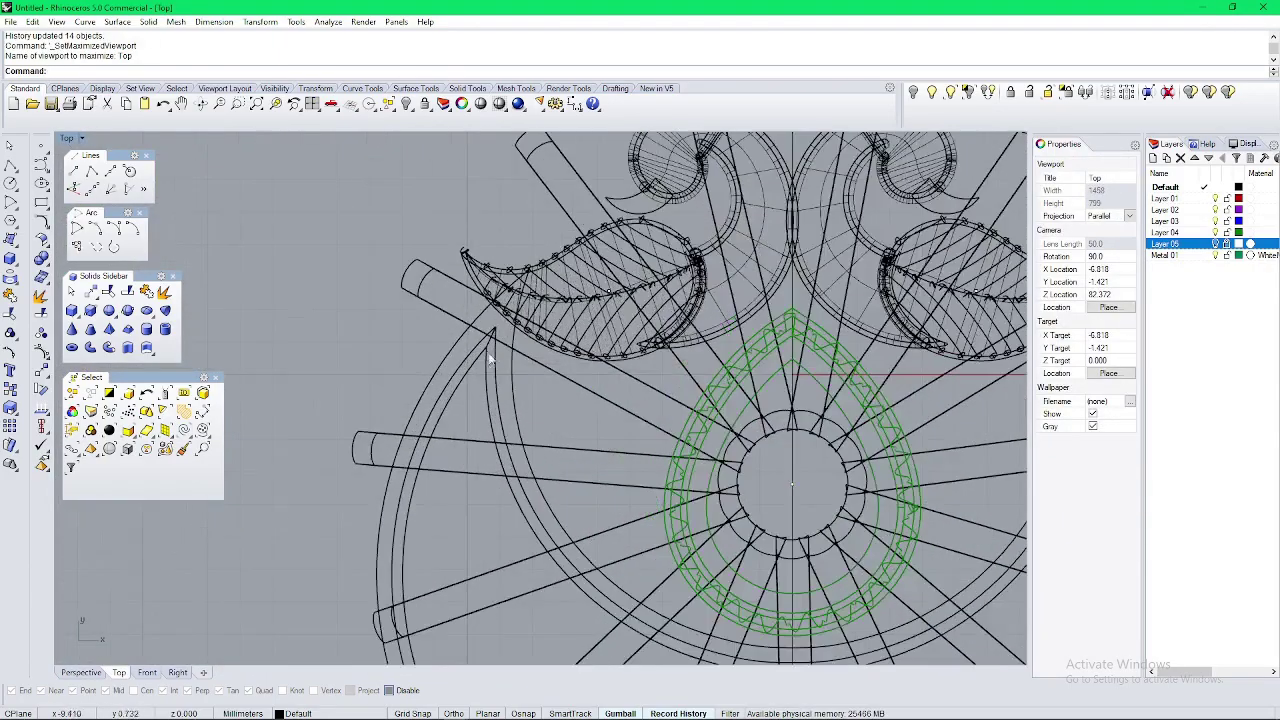
pyautogui.moveTo(472, 418); pyautogui.dragTo(435, 376, button='right')
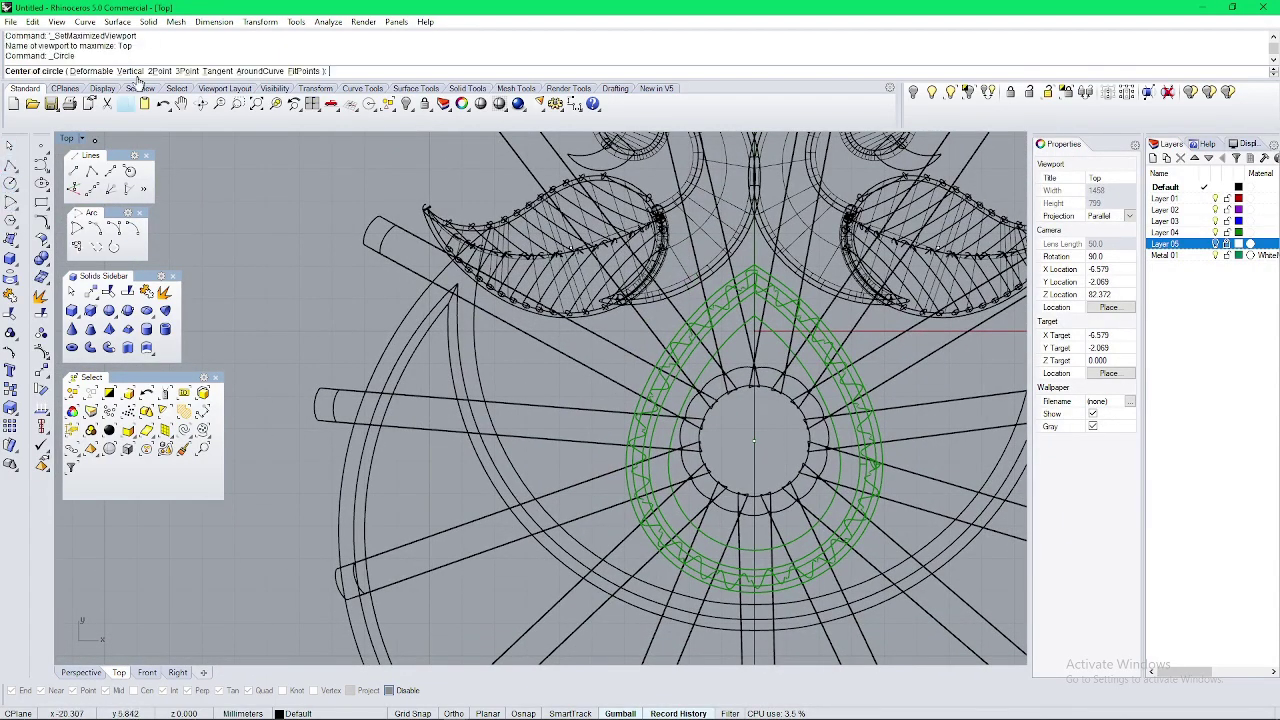
pyautogui.moveTo(740, 601); pyautogui.dragTo(584, 475, button='right')
pyautogui.scroll(8, 584, 475)
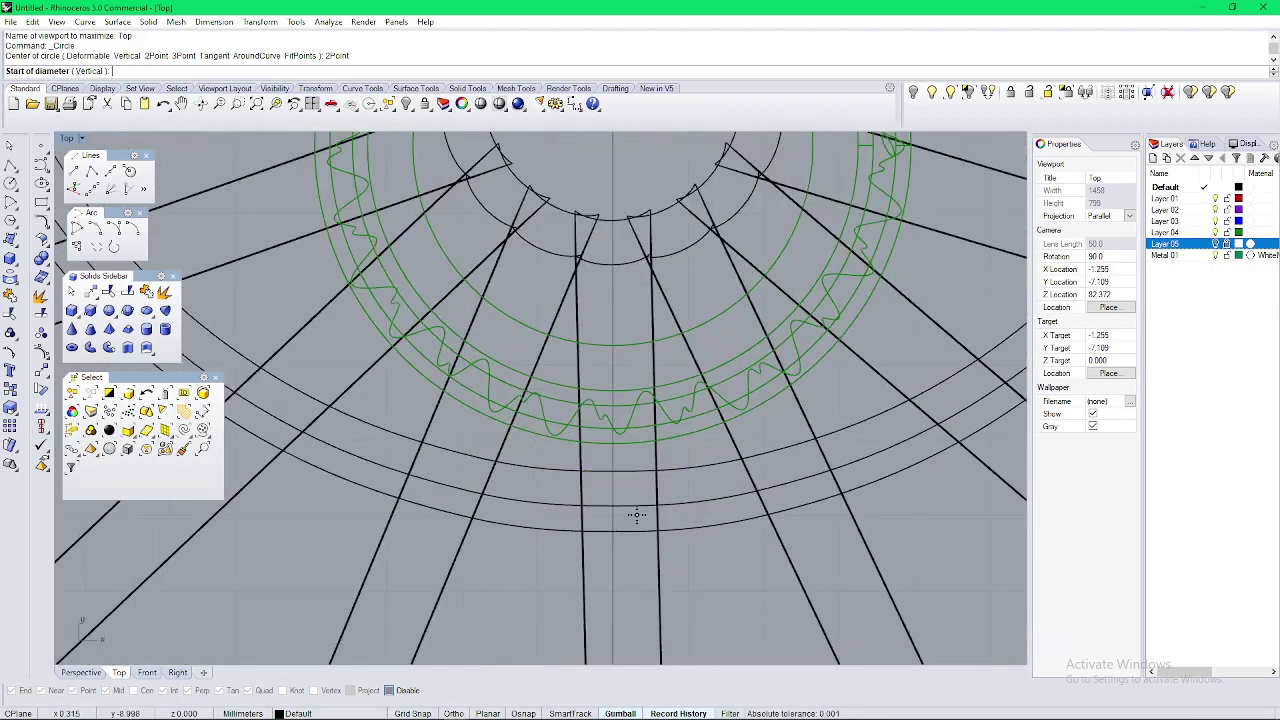
pyautogui.click(614, 509)
pyautogui.scroll(-12, 617, 473)
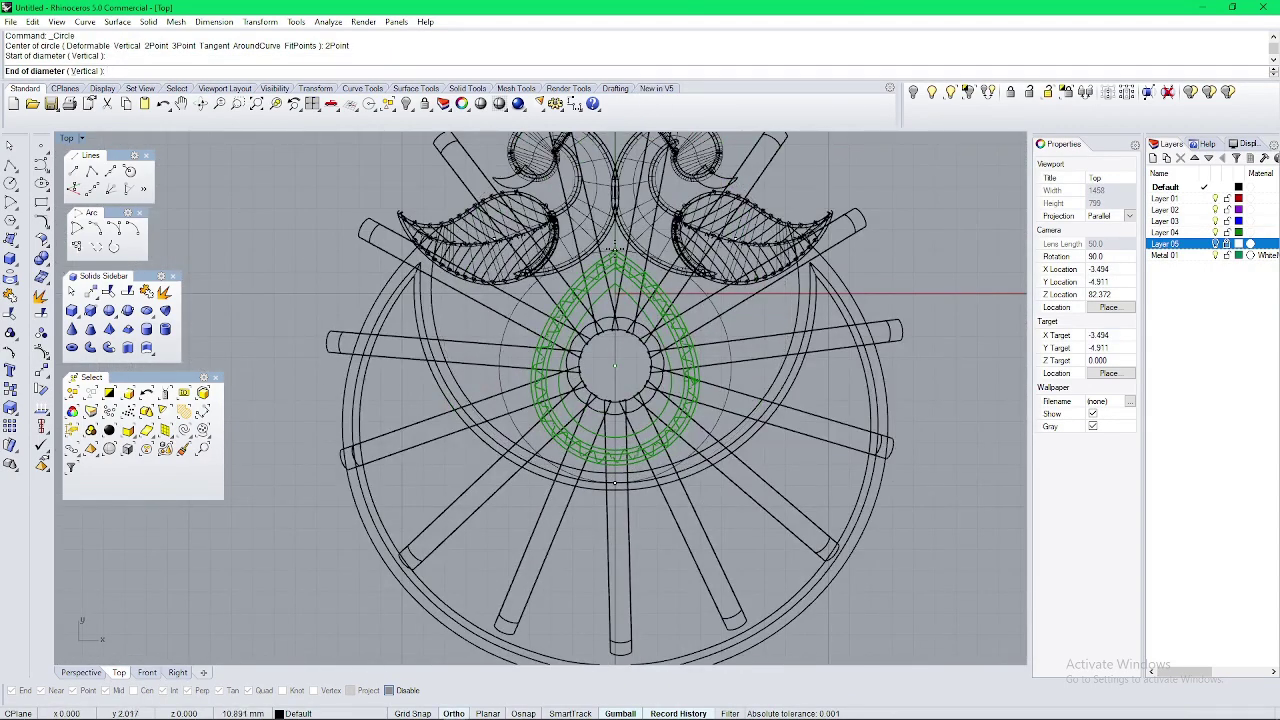
pyautogui.moveTo(615, 249); pyautogui.dragTo(616, 398, button='right')
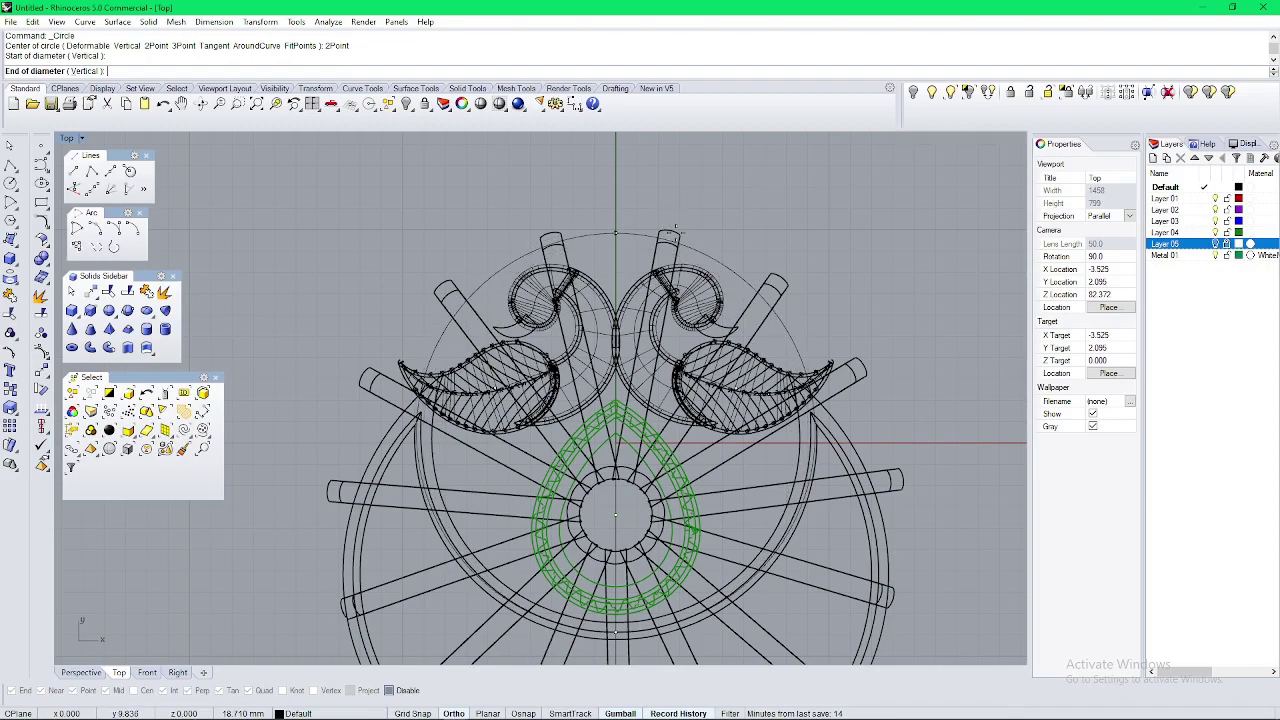
pyautogui.click(676, 237)
# Step: Select the crescent body and hide it
pyautogui.moveTo(363, 567); pyautogui.dragTo(379, 472, button='right')
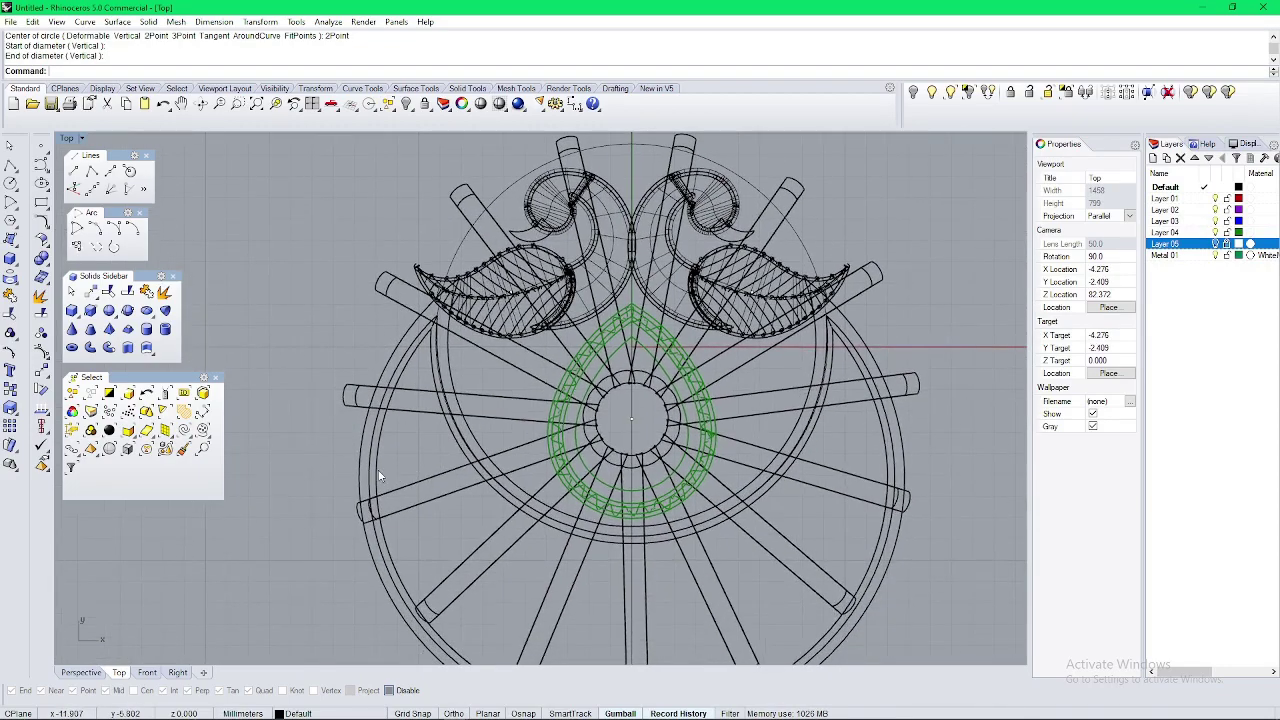
pyautogui.moveTo(401, 447); pyautogui.dragTo(238, 454)
pyautogui.click(911, 98)
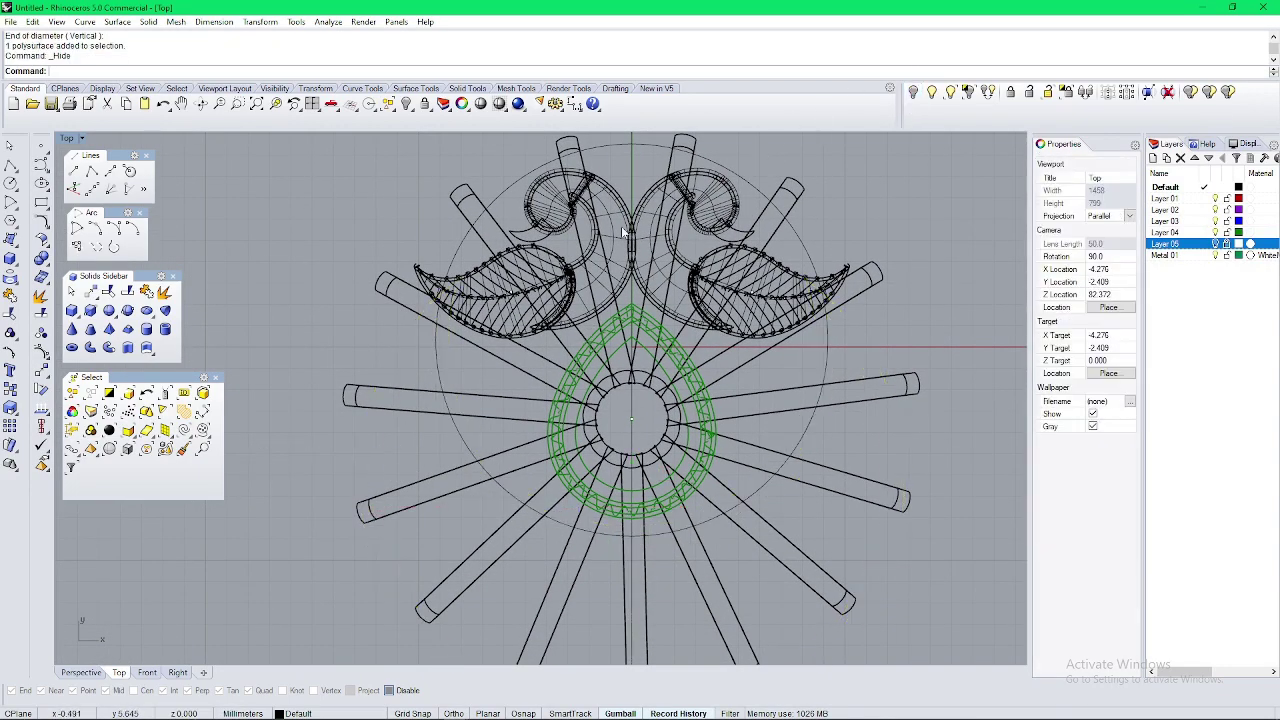
# Step: Hide both birds and the pear-shaped collet in the Top view, leaving the radial bars and construction curves
pyautogui.click(622, 227)
pyautogui.keyDown('shift'); pyautogui.click(592, 200); pyautogui.keyUp('shift')
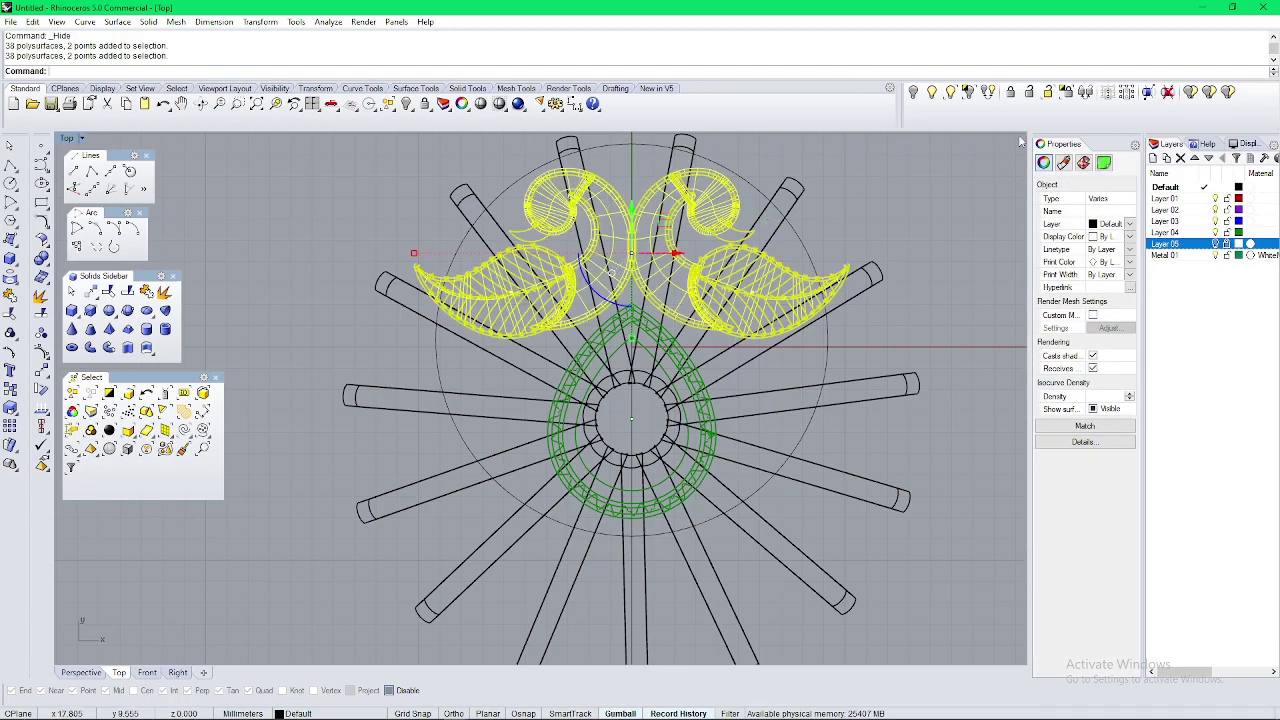
pyautogui.click(911, 97)
pyautogui.scroll(-2, 649, 376)
pyautogui.scroll(6, 668, 345)
pyautogui.click(668, 345)
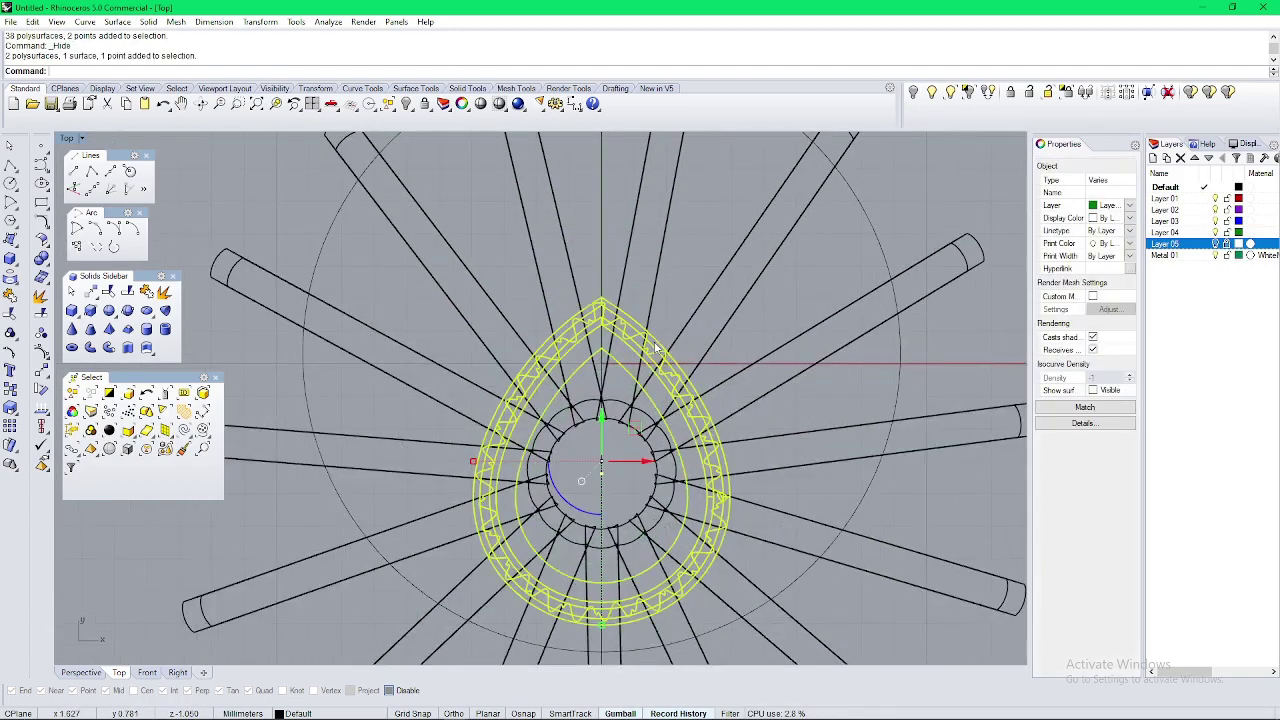
pyautogui.click(912, 95)
# Step: Delete the existing vertical construction line running through the centre of the bar array
pyautogui.click(856, 241)
pyautogui.scroll(-5, 837, 260)
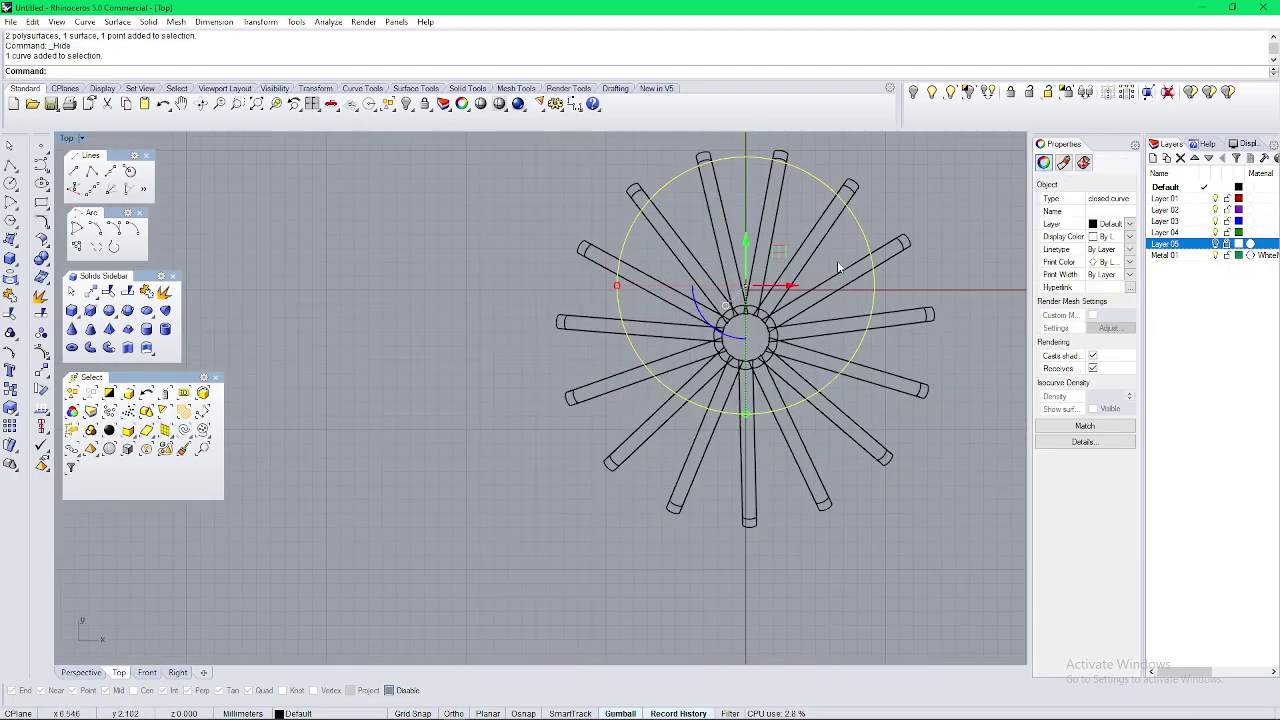
pyautogui.moveTo(808, 547); pyautogui.dragTo(684, 618)
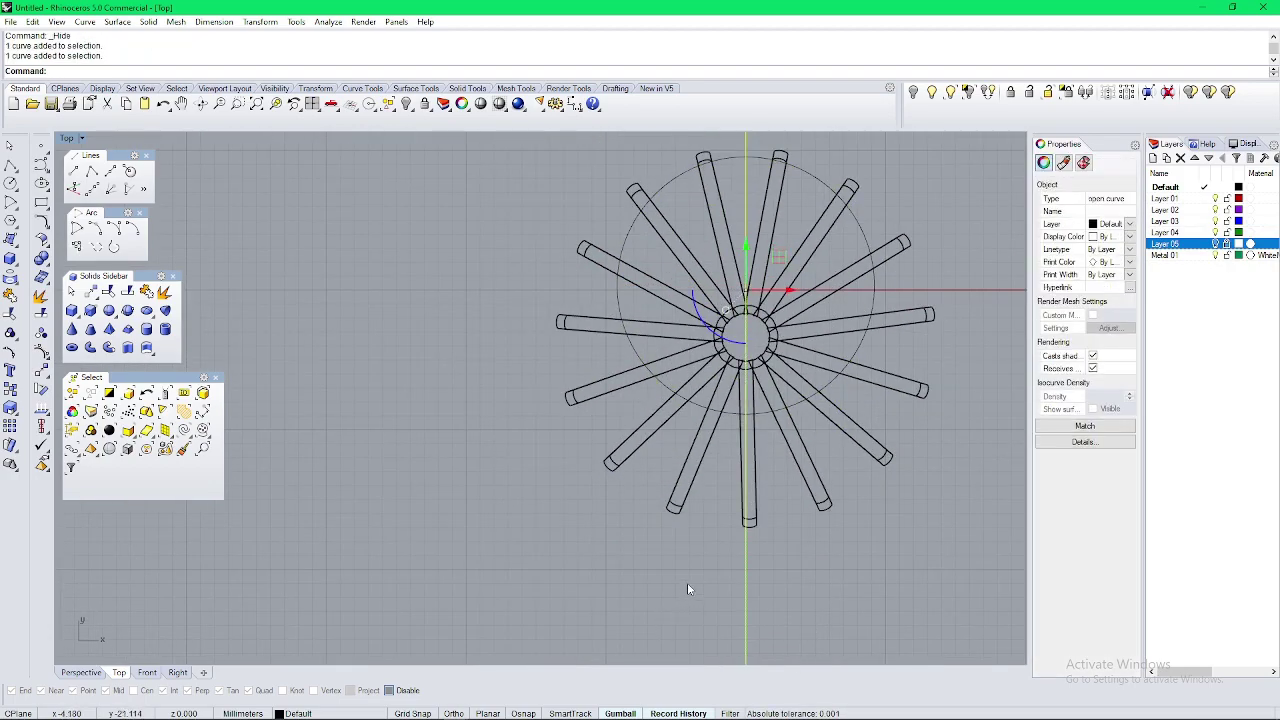
pyautogui.press('Delete')
# Step: Draw a vertical both-sides line centred on the origin (0), reaching past the outer end of the bottom bar
pyautogui.click(766, 411)
pyautogui.scroll(2, 770, 468)
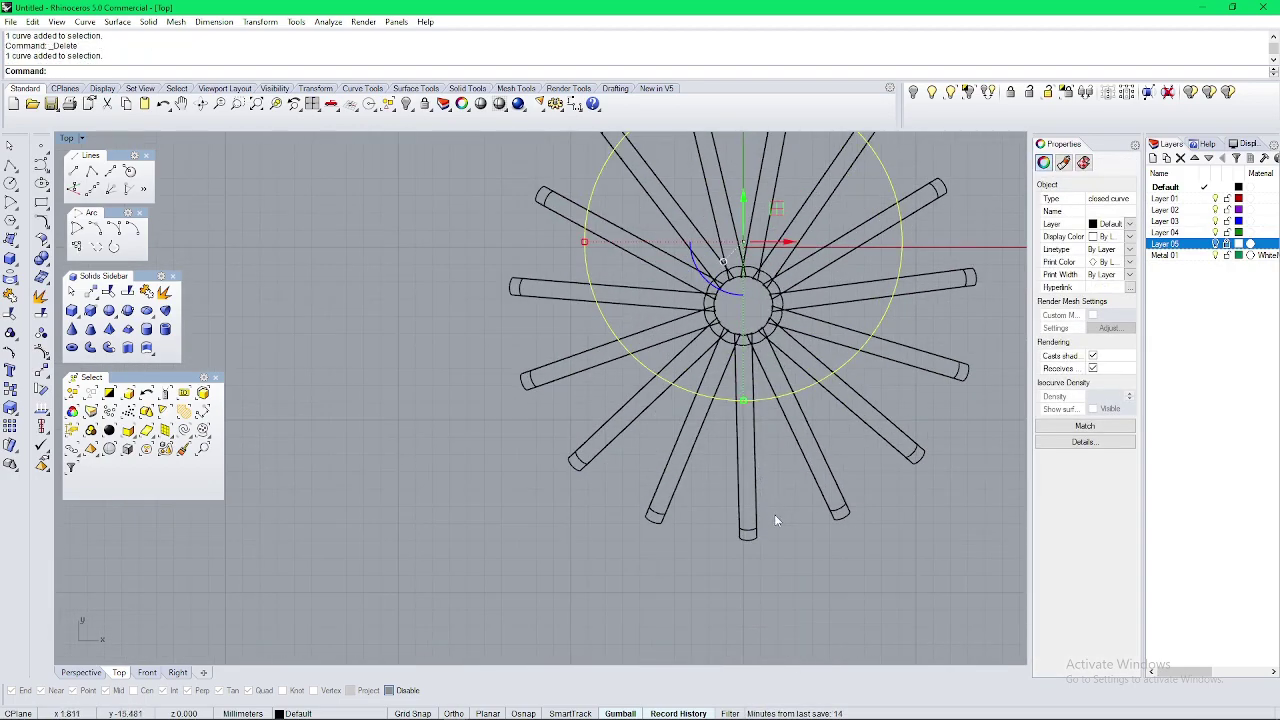
pyautogui.moveTo(763, 372); pyautogui.dragTo(673, 477, button='right')
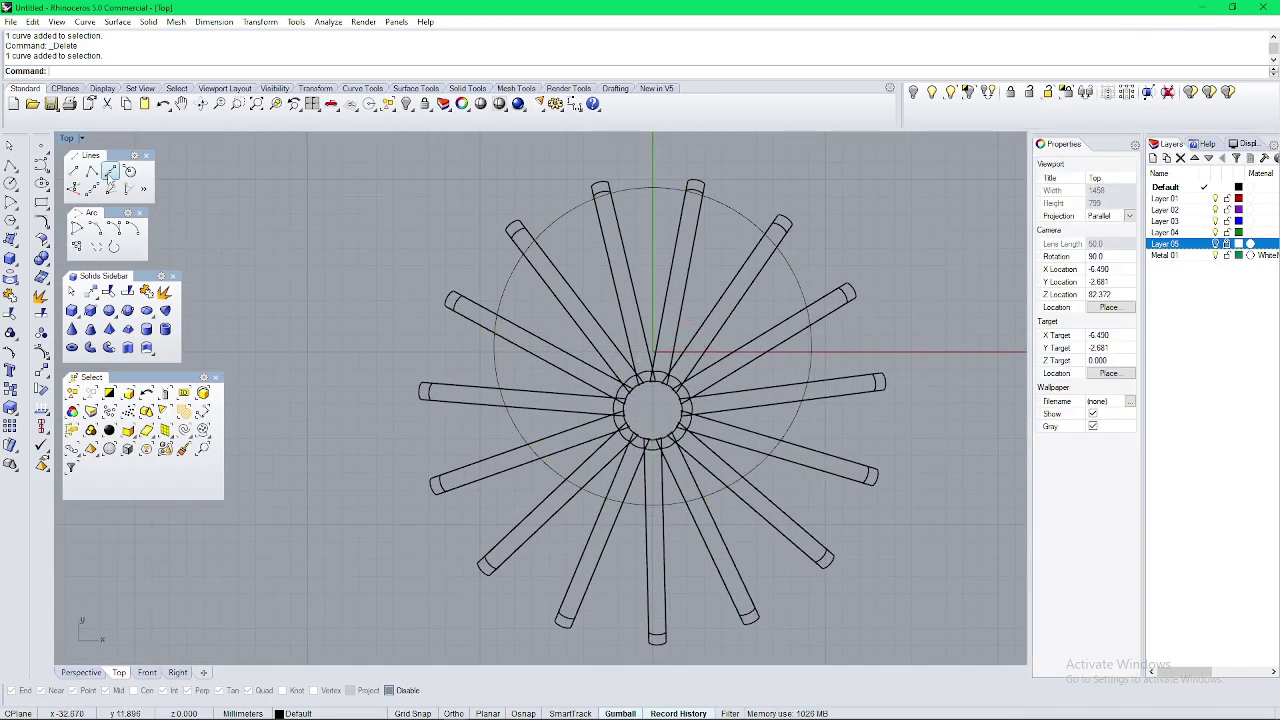
pyautogui.press('Return')
pyautogui.scroll(-3, 664, 428)
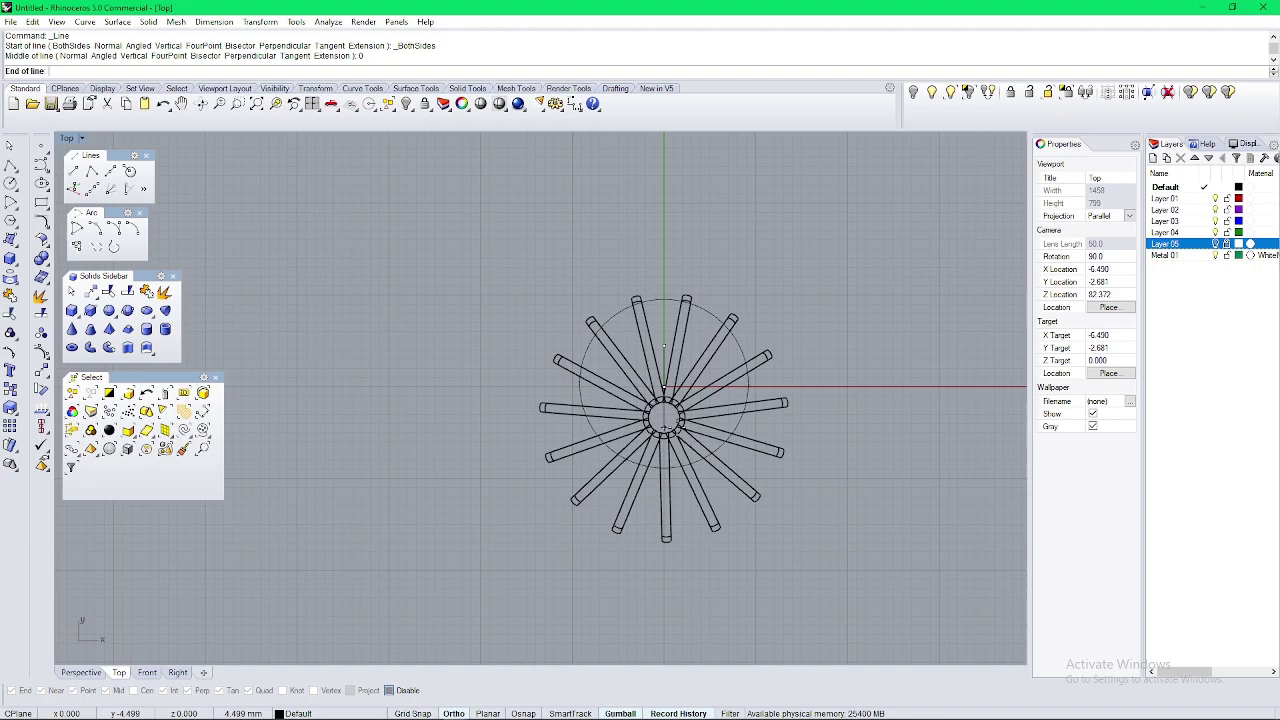
pyautogui.keyDown('shift'); pyautogui.click(664, 579); pyautogui.keyUp('shift')
# Step: Rotate the bottom bar about its inner end so its outer end lines up with the vertical centre line
pyautogui.scroll(10, 668, 528)
pyautogui.click(651, 495)
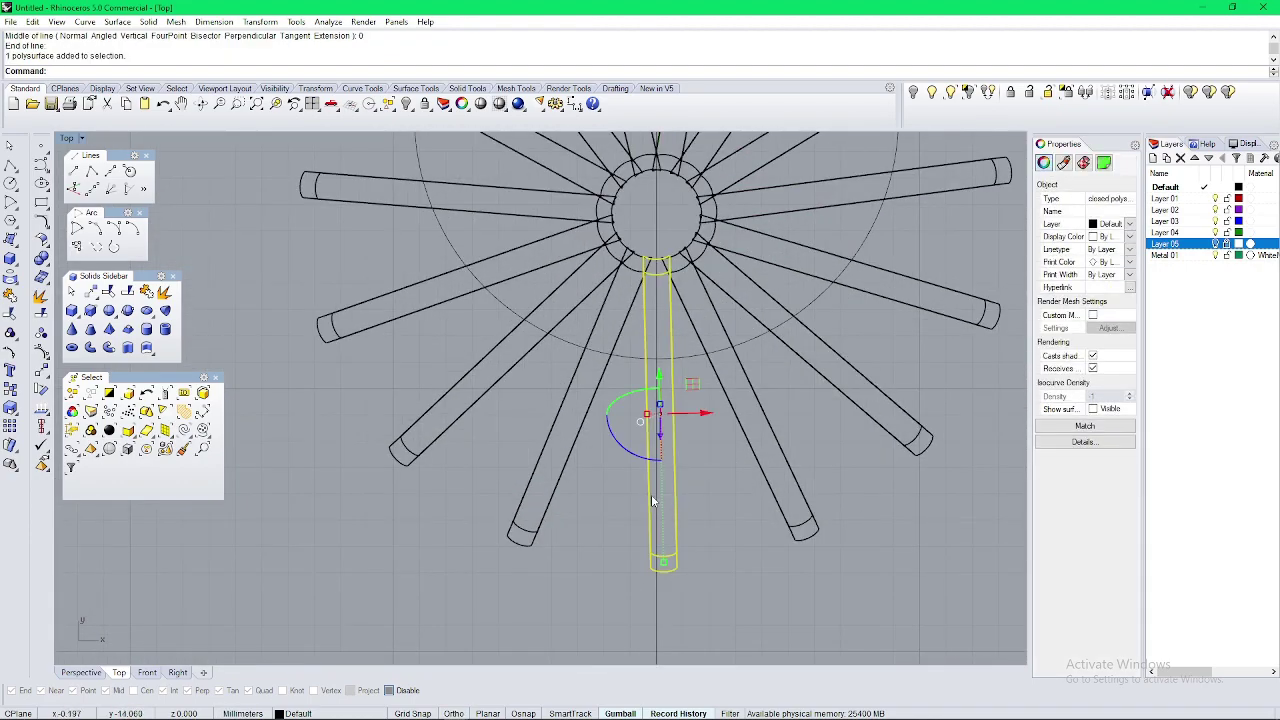
pyautogui.write('r')
pyautogui.press('Return')
pyautogui.scroll(7, 652, 298)
pyautogui.click(659, 223)
pyautogui.scroll(-7, 651, 346)
pyautogui.scroll(4, 670, 606)
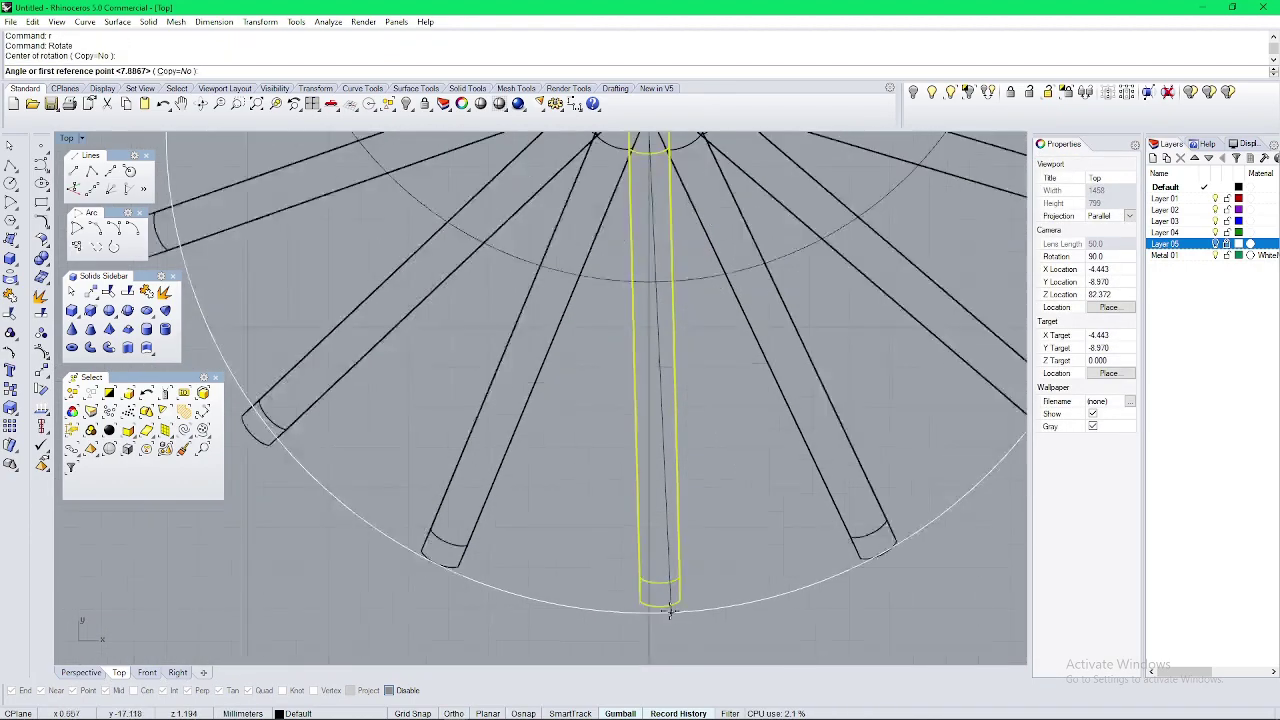
pyautogui.scroll(4, 669, 611)
pyautogui.click(657, 604)
pyautogui.click(638, 606)
pyautogui.scroll(-10, 655, 587)
pyautogui.press('Escape')
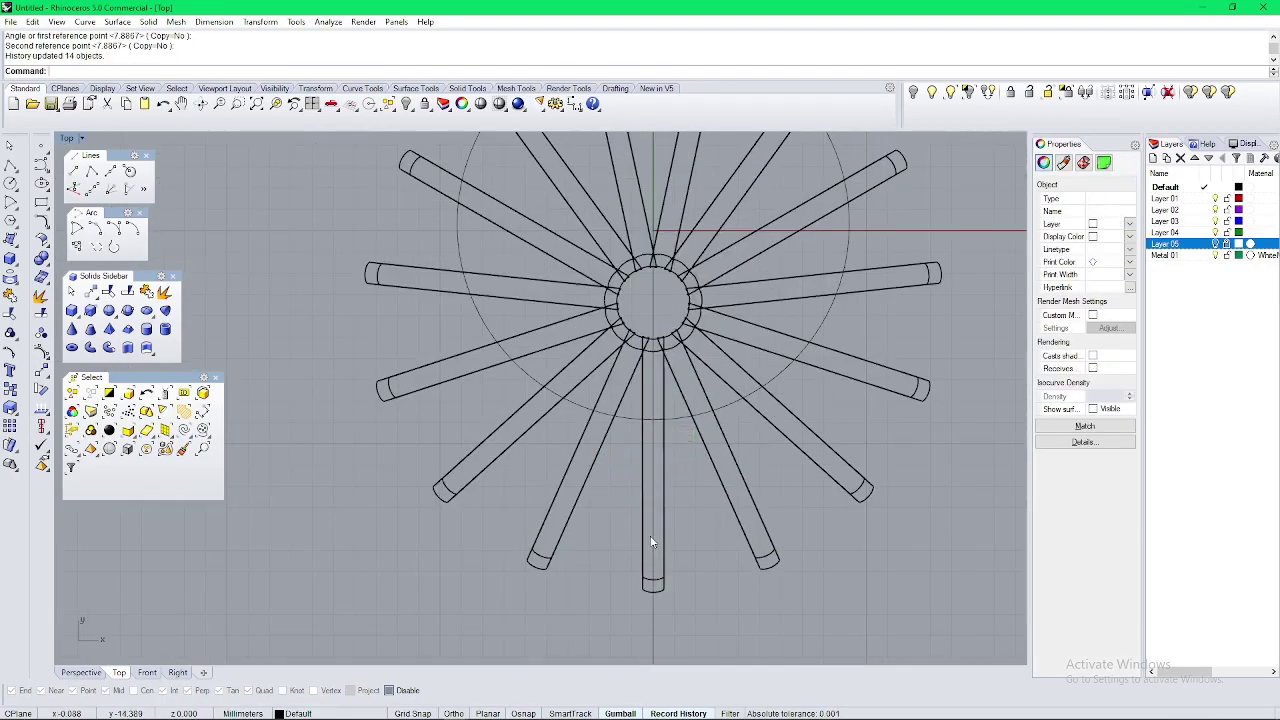
pyautogui.scroll(-8, 651, 535)
pyautogui.scroll(2, 657, 501)
pyautogui.click(650, 506)
pyautogui.press('Escape')
# Step: Trim all the radial bars to the large circle with WireCut, cutting fully through, and delete the circle
pyautogui.scroll(2, 686, 445)
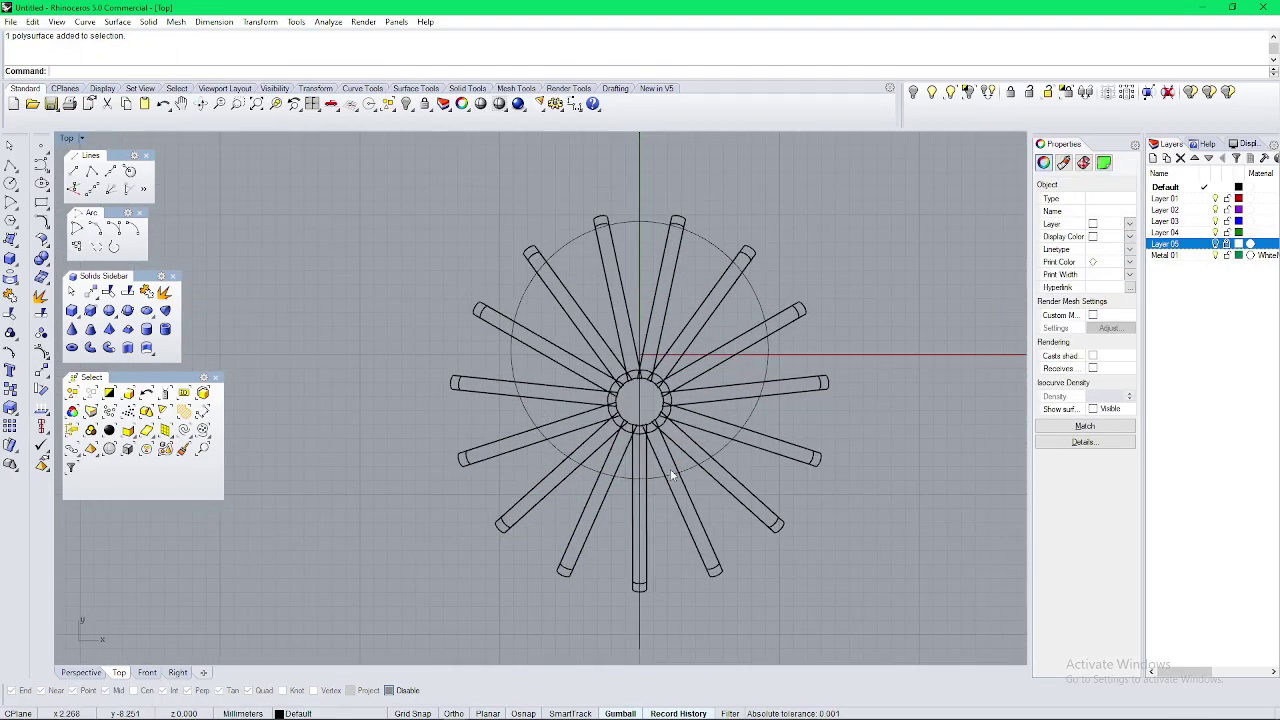
pyautogui.click(669, 473)
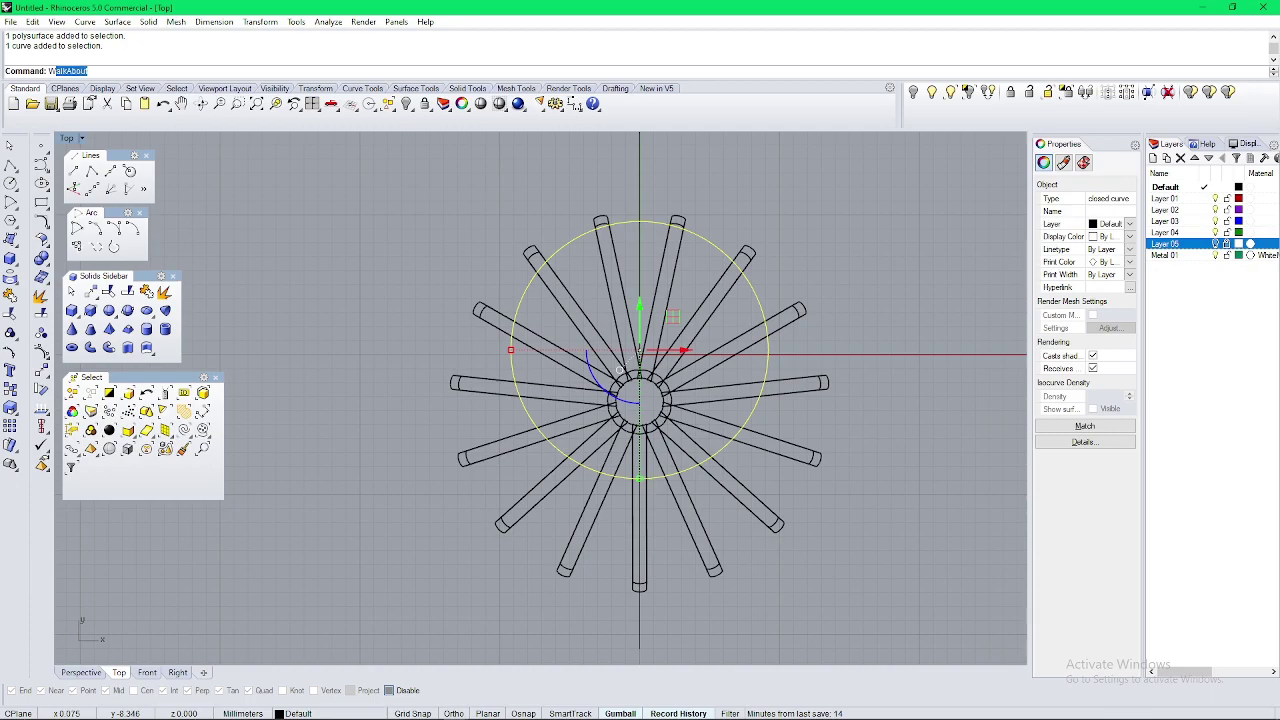
pyautogui.scroll(-2, 641, 470)
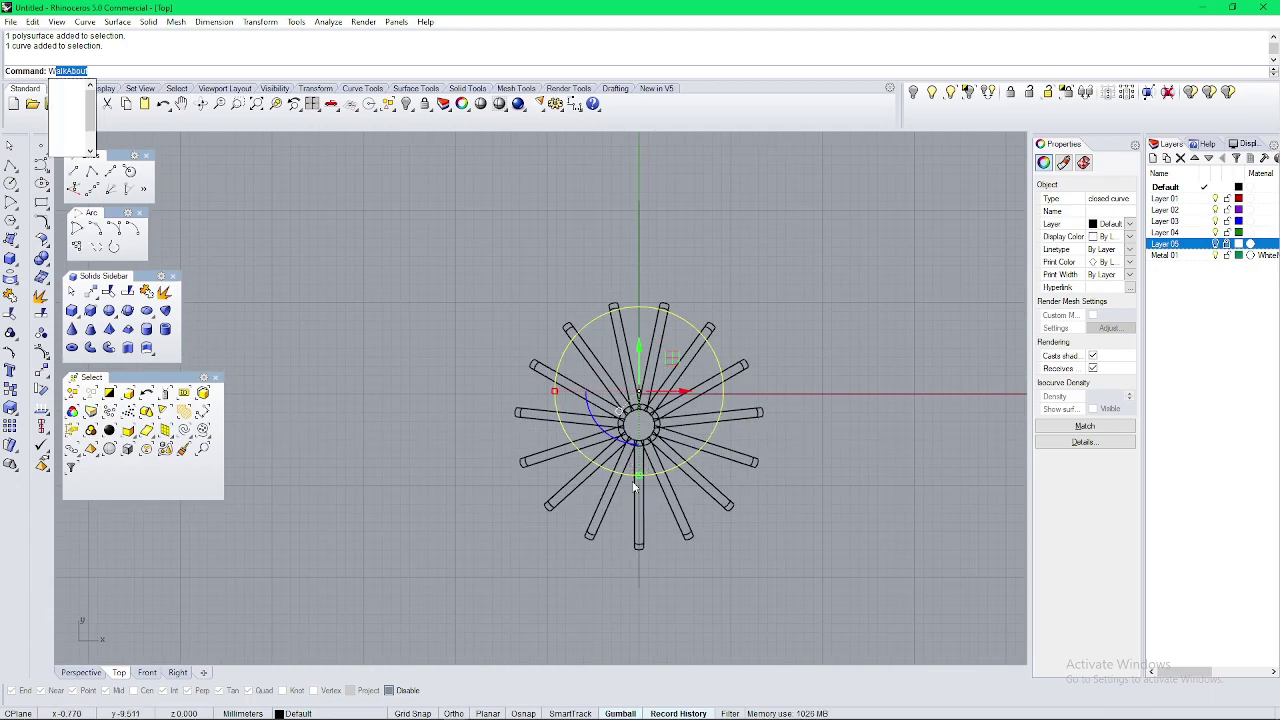
pyautogui.write('i')
pyautogui.press('Return')
pyautogui.click(626, 466)
pyautogui.press('Return')
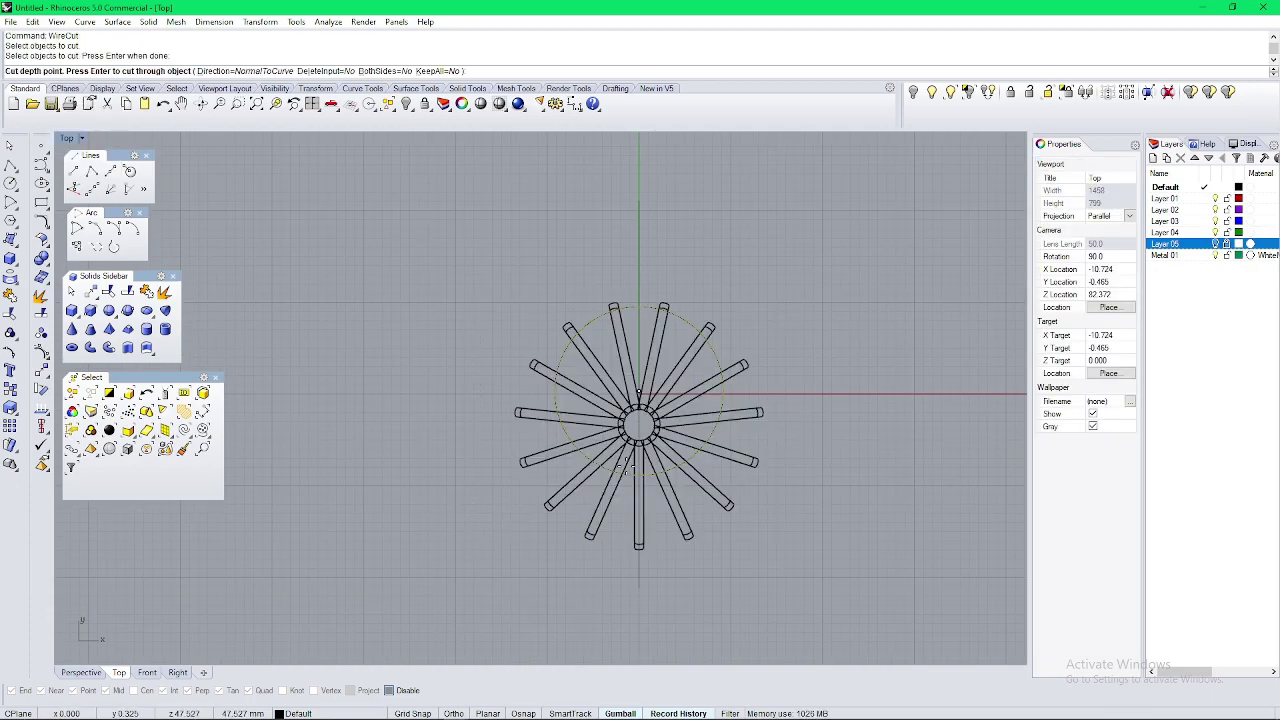
pyautogui.press('Return')
pyautogui.press('Return')
pyautogui.scroll(2, 653, 473)
pyautogui.press('Delete')
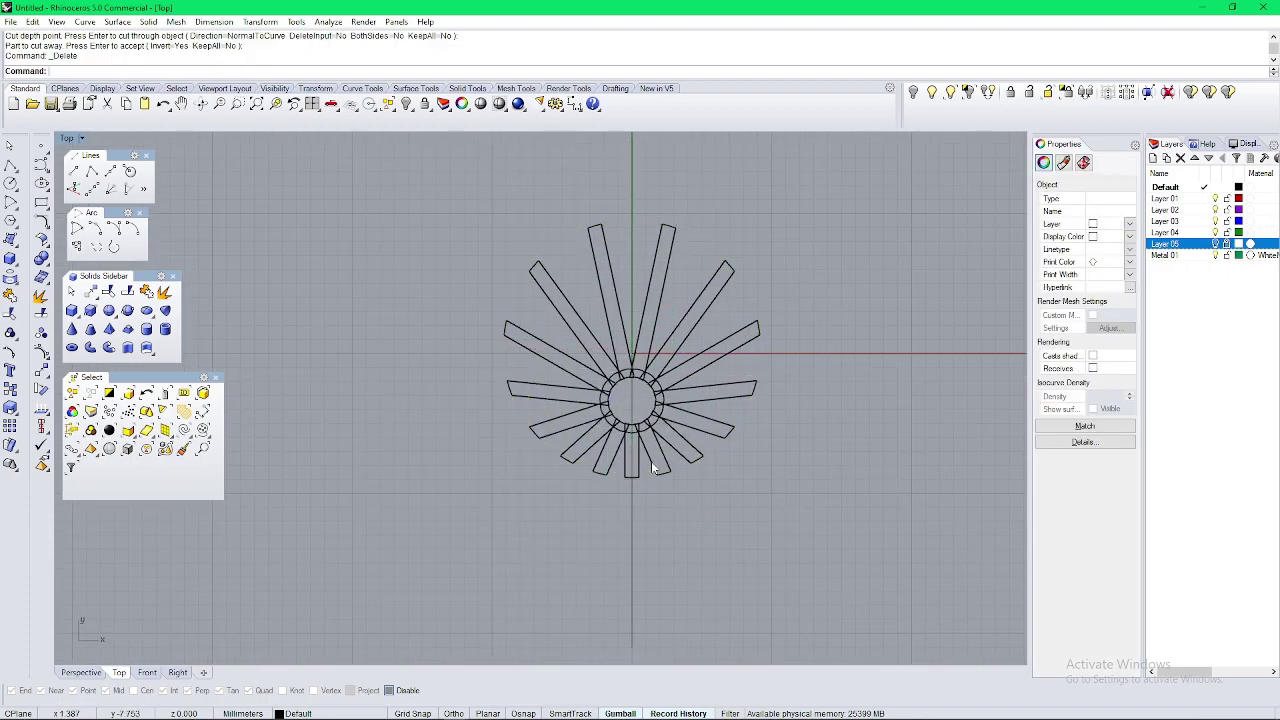
# Step: Unhide the crescent body, the collet and both birds around the trimmed bars
pyautogui.click(951, 93)
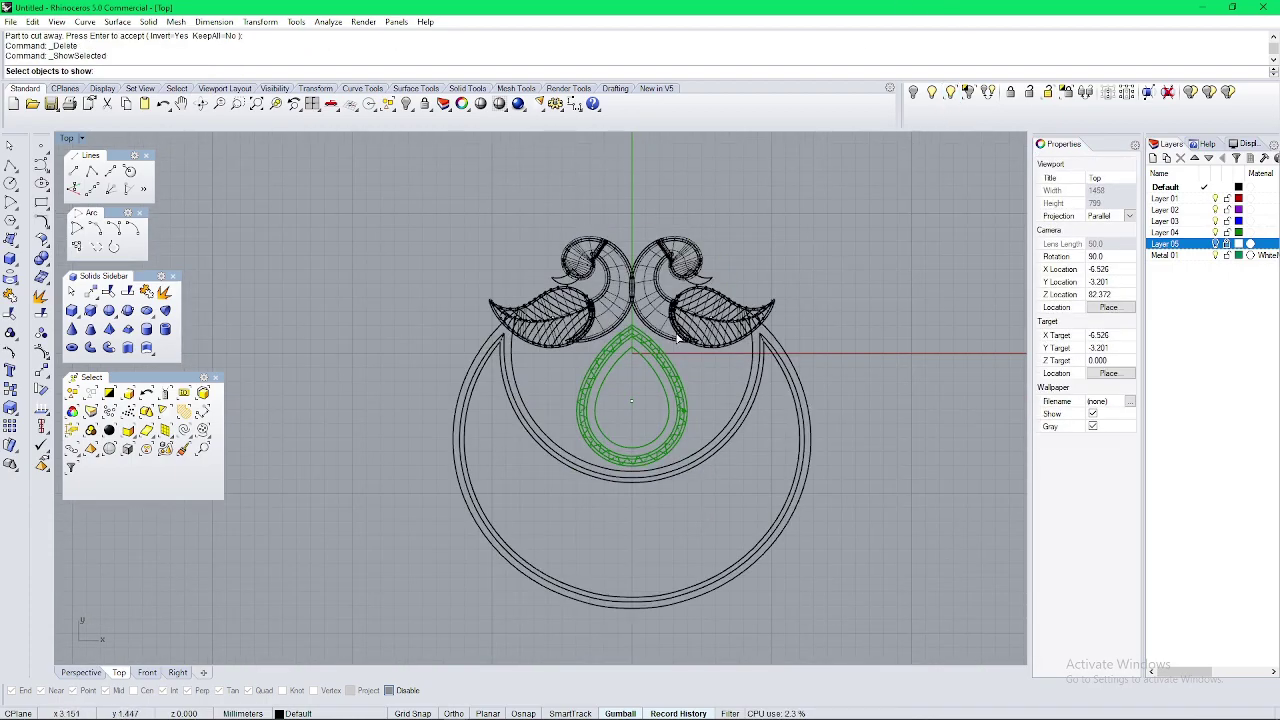
pyautogui.click(752, 390)
pyautogui.press('Return')
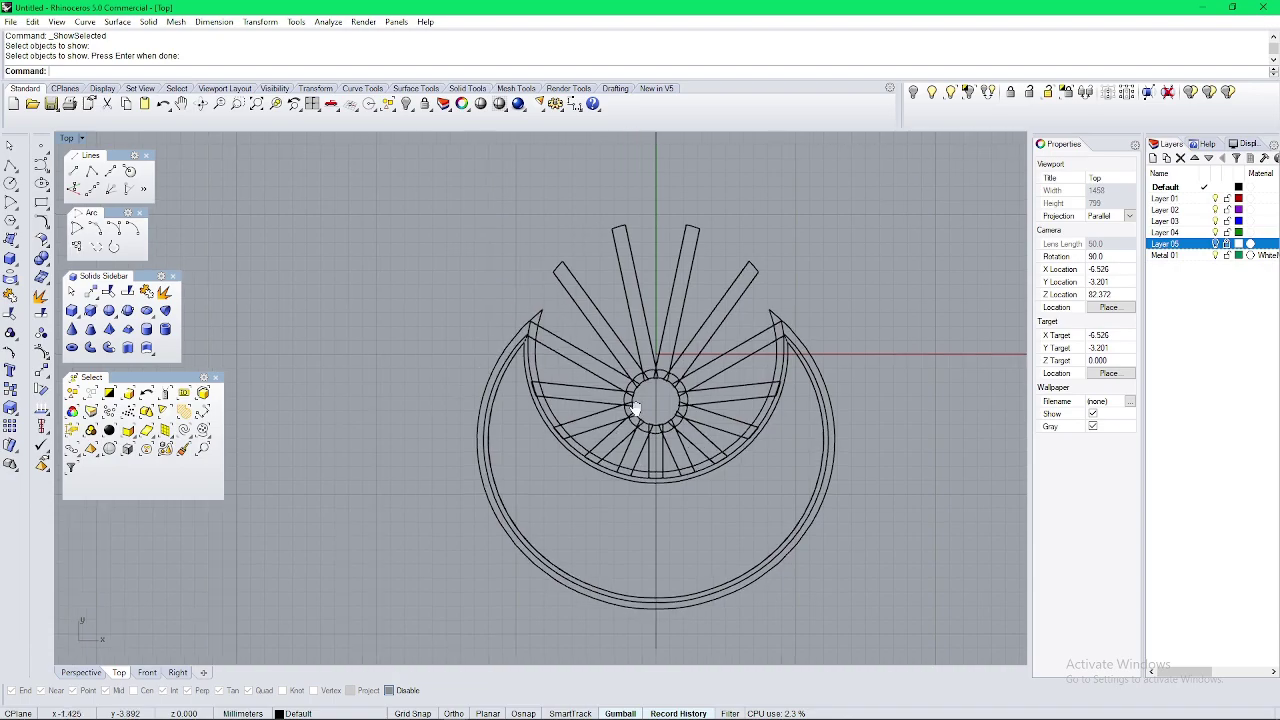
pyautogui.hotkey('ctrl', 'F4')
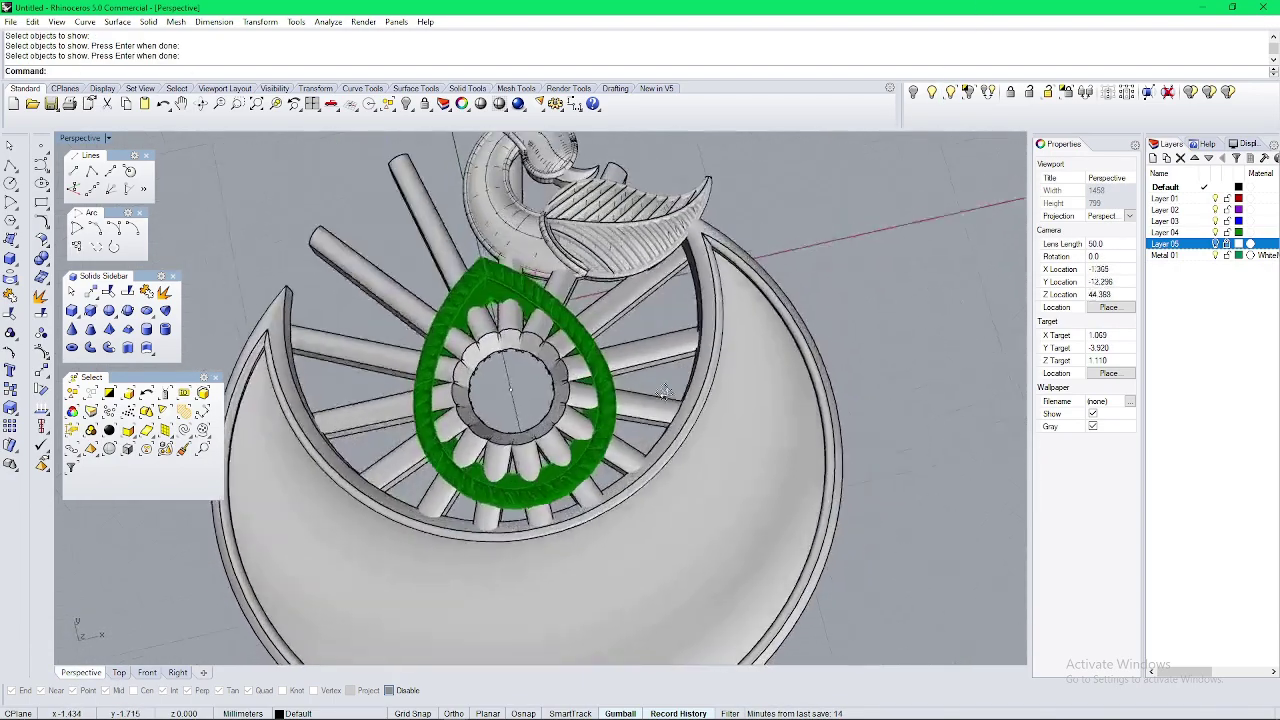
pyautogui.moveTo(665, 391); pyautogui.dragTo(638, 407, button='right')
pyautogui.click(948, 97)
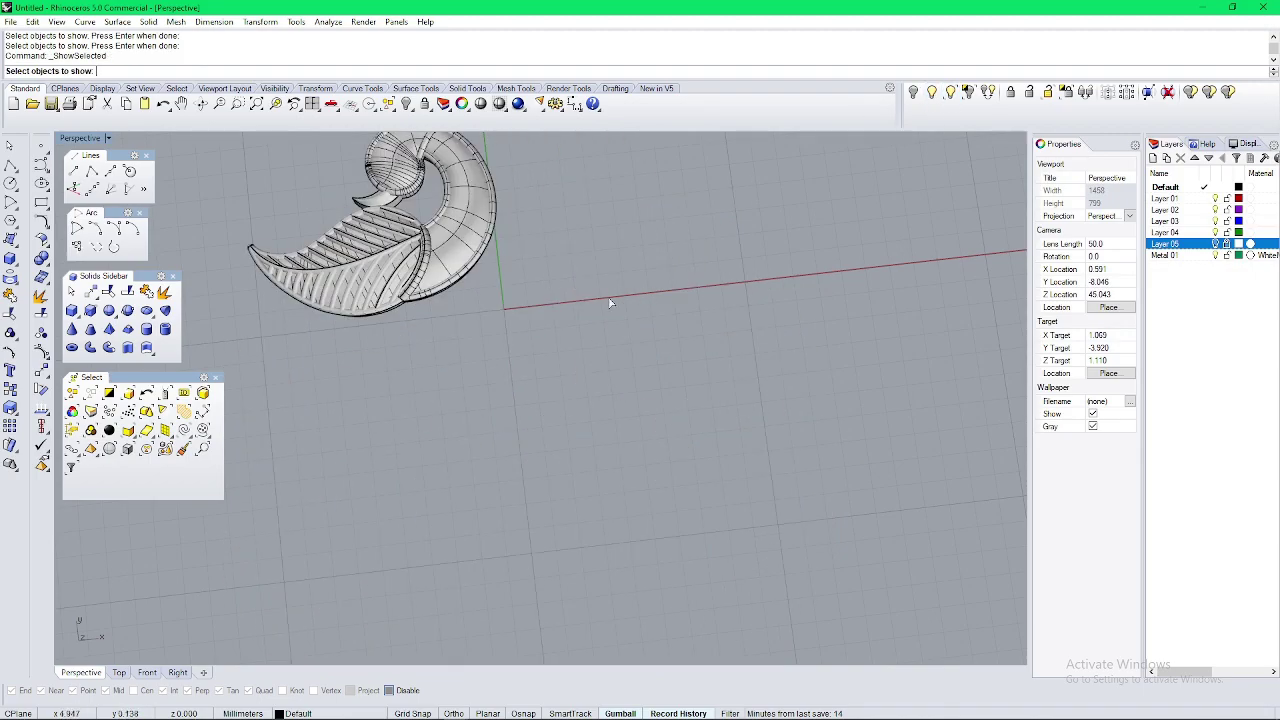
pyautogui.click(480, 250)
pyautogui.rightClick(510, 320)
pyautogui.moveTo(589, 519); pyautogui.dragTo(835, 450, button='right')
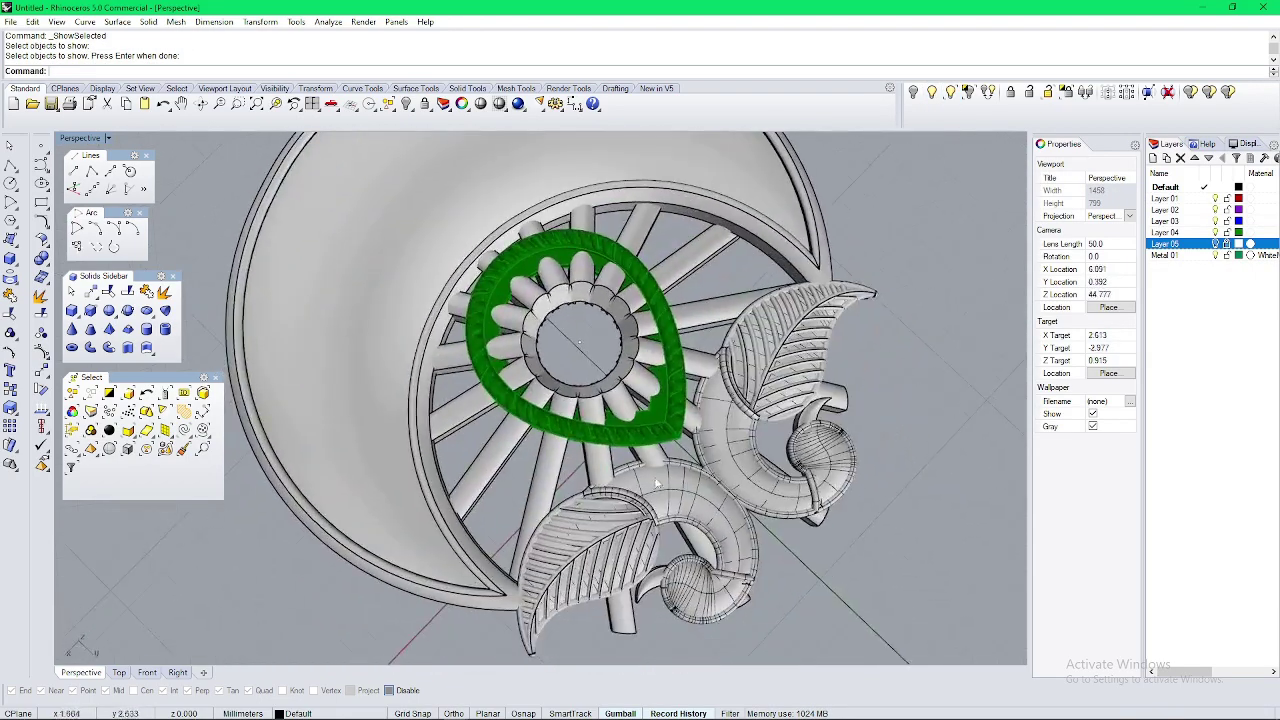
# Step: In the Top view, draw an arc by start, end and direction across the two upper-left bars behind the bird
pyautogui.click(119, 673)
pyautogui.scroll(8, 632, 303)
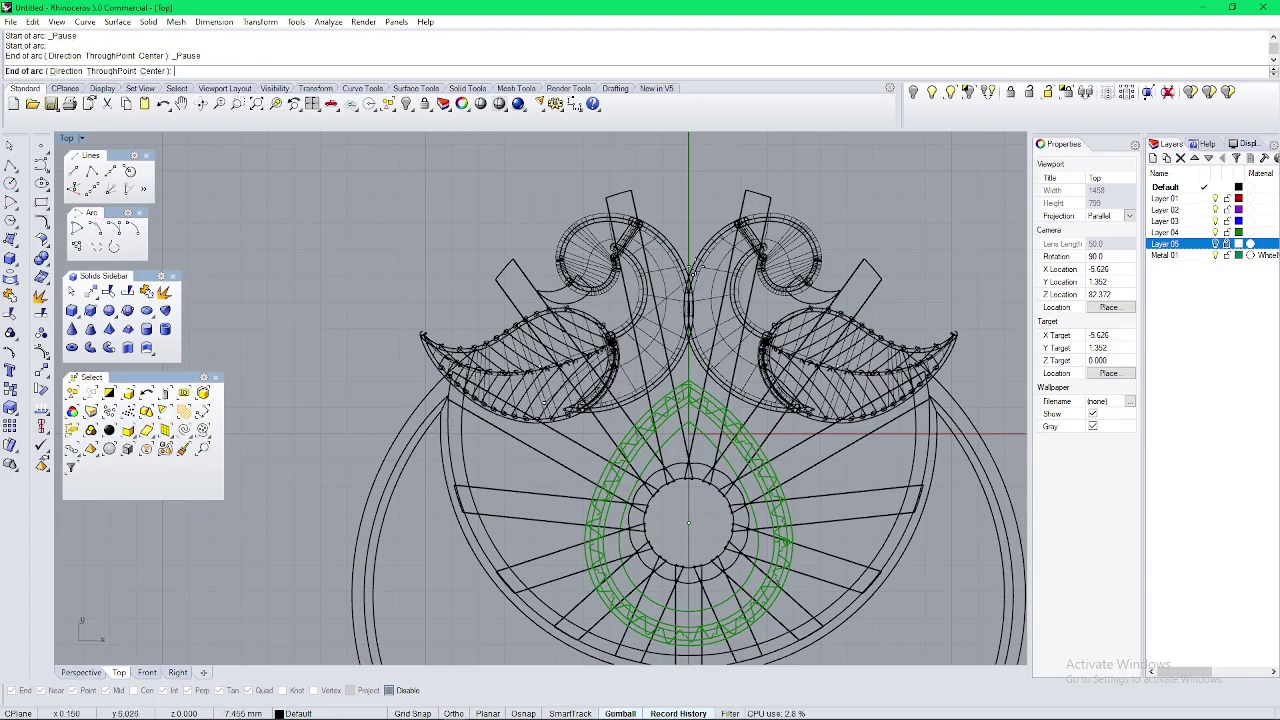
pyautogui.click(700, 268)
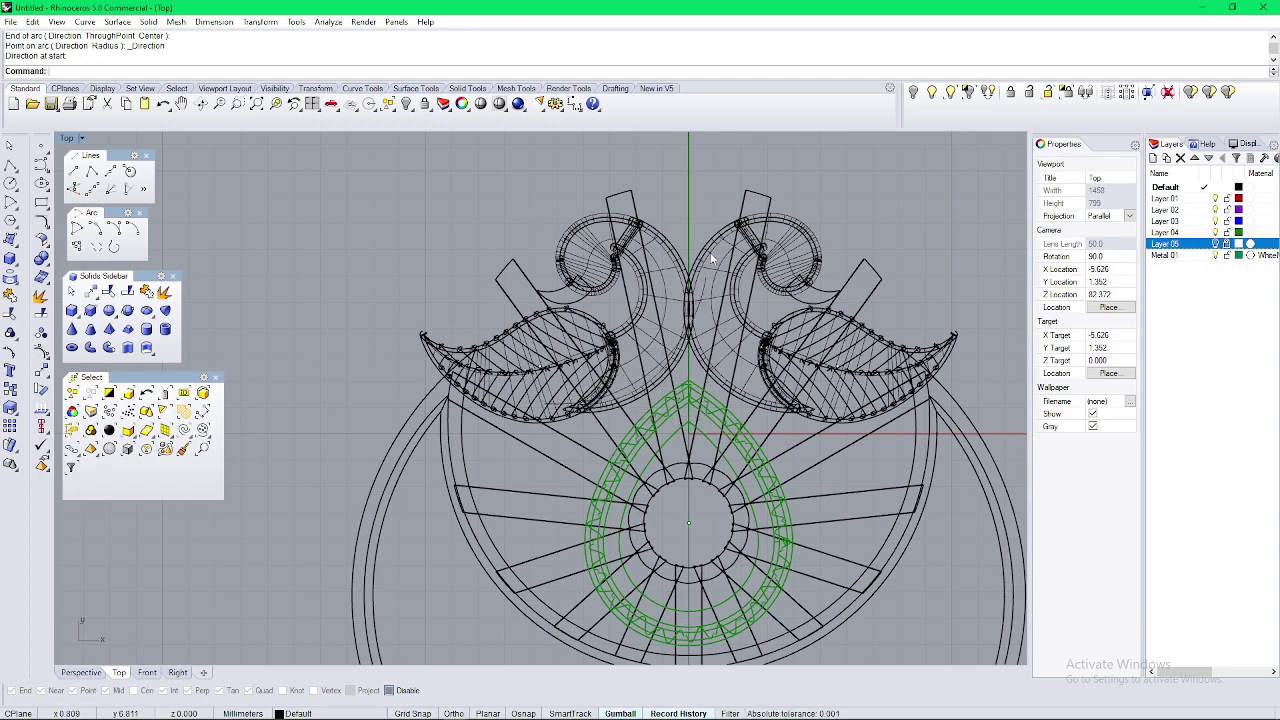
# Step: Hide both birds to expose the arc and the untrimmed upper bars
pyautogui.click(711, 258)
pyautogui.keyDown('shift'); pyautogui.click(678, 265); pyautogui.keyUp('shift')
pyautogui.click(914, 93)
pyautogui.scroll(4, 598, 415)
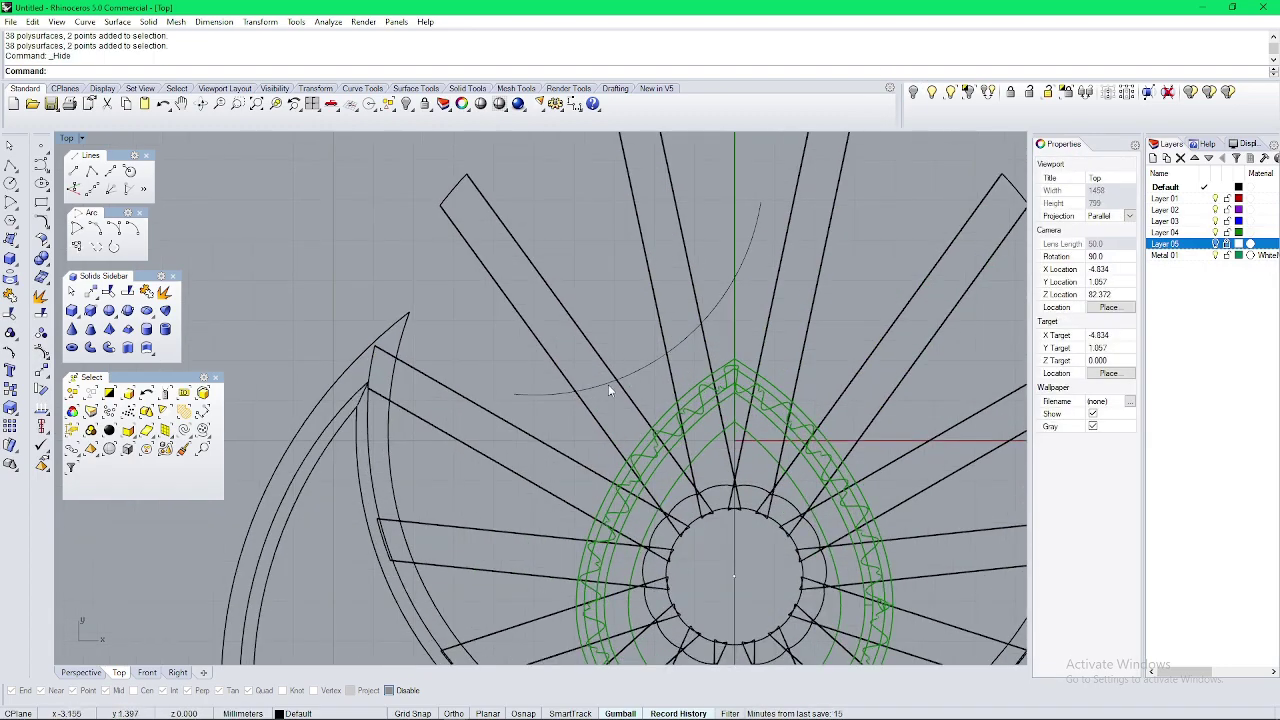
# Step: Trim the two upper-left bars along the arc with WireCut, cutting fully through and keeping the arc
pyautogui.click(611, 382)
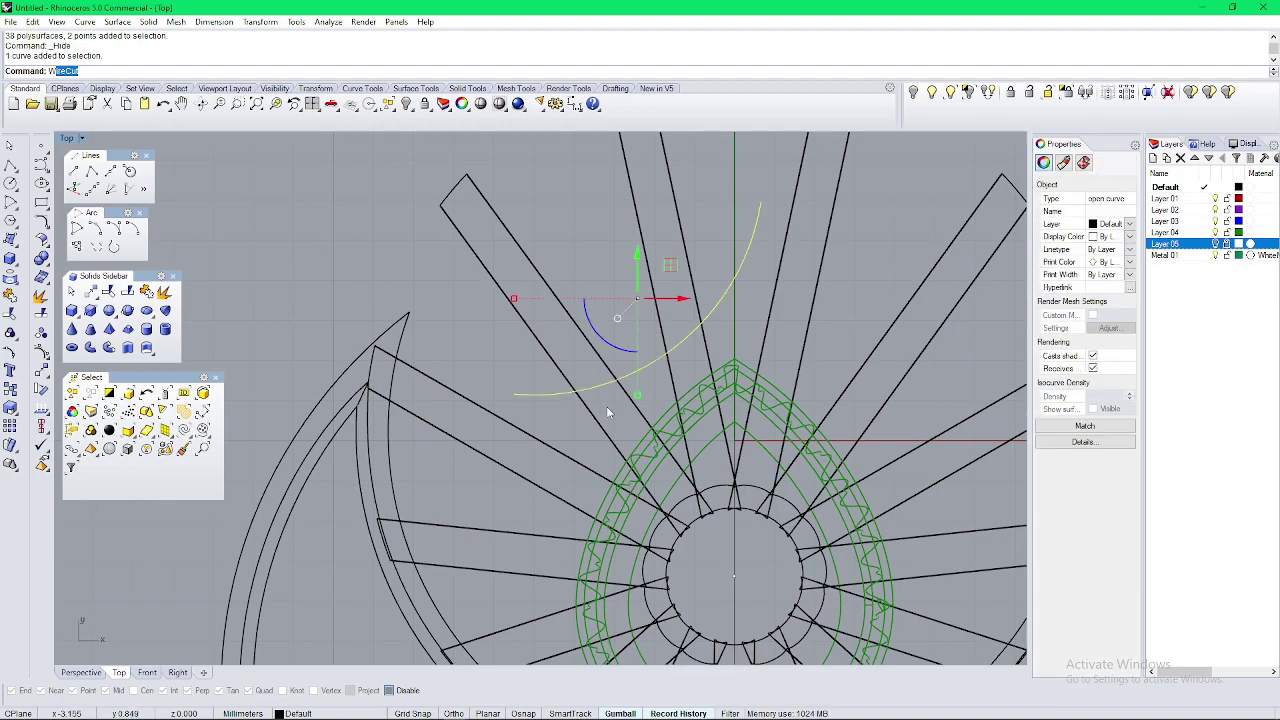
pyautogui.press('Return')
pyautogui.moveTo(705, 186); pyautogui.dragTo(446, 240)
pyautogui.press('Return')
pyautogui.press('Return')
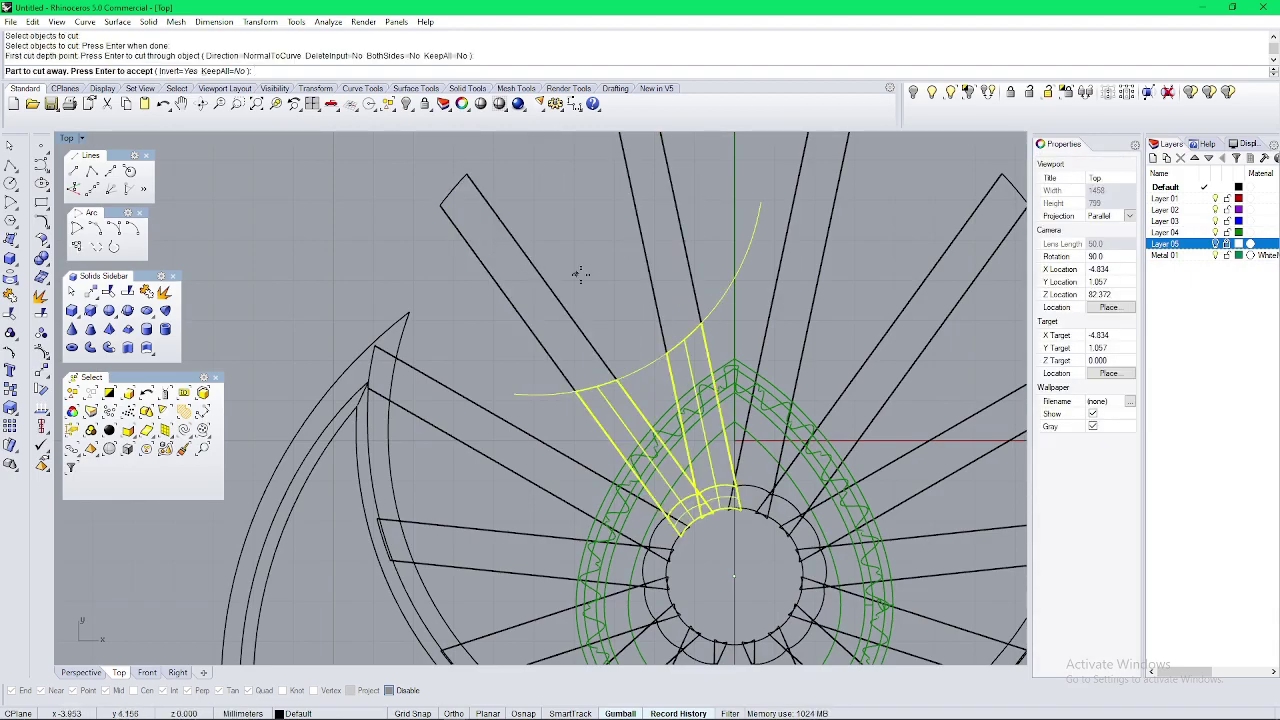
pyautogui.click(628, 316)
pyautogui.press('Return')
pyautogui.press('Delete')
pyautogui.hotkey('ctrl', 'z')
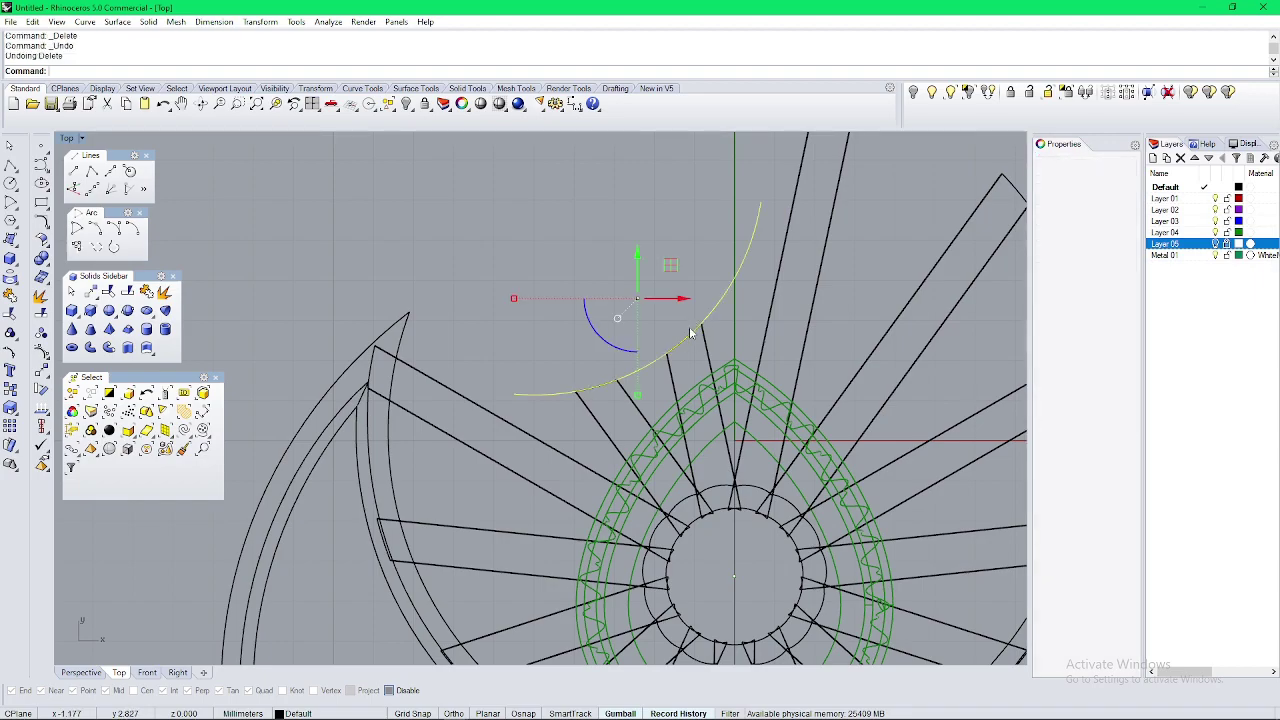
# Step: Mirror the cutting arc across the vertical axis through the origin (0), keeping the original
pyautogui.write('mi')
pyautogui.press('Return')
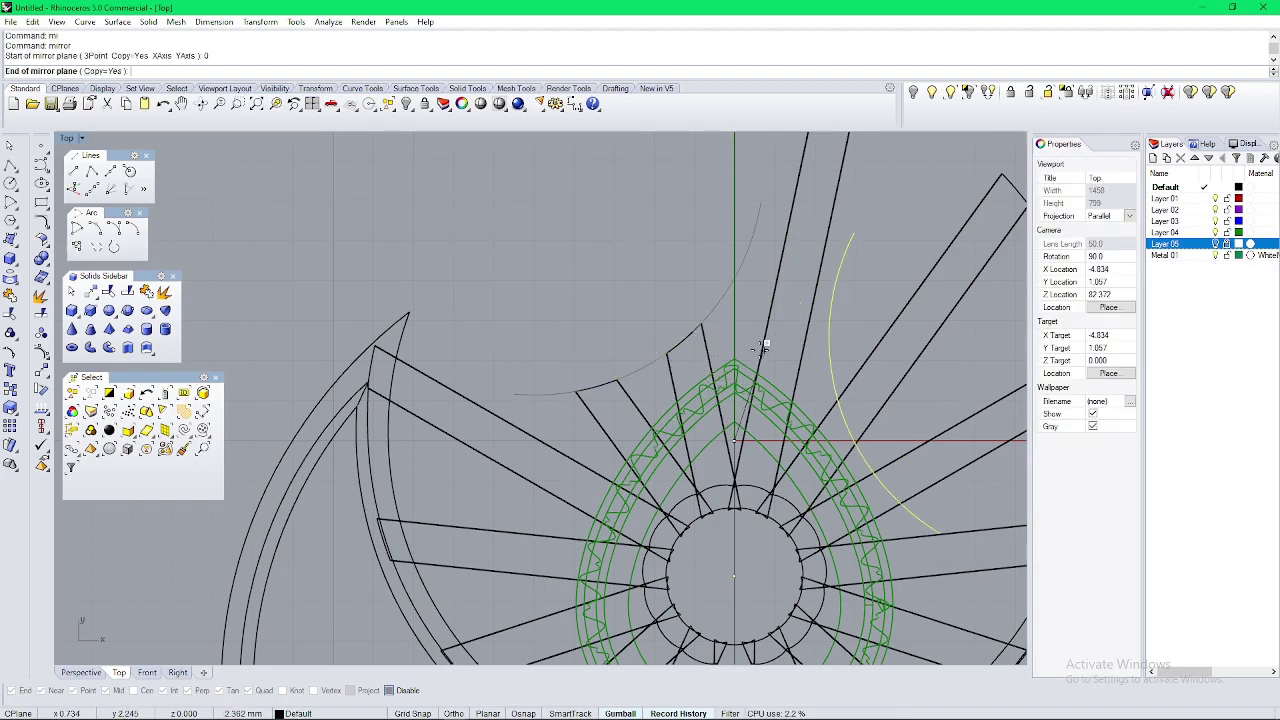
pyautogui.keyDown('shift'); pyautogui.click(757, 335); pyautogui.keyUp('shift')
# Step: Trim the two upper-right bars along the mirrored arc with WireCut, cutting fully through
pyautogui.click(750, 304)
pyautogui.scroll(-4, 748, 315)
pyautogui.moveTo(746, 325); pyautogui.dragTo(677, 371, button='right')
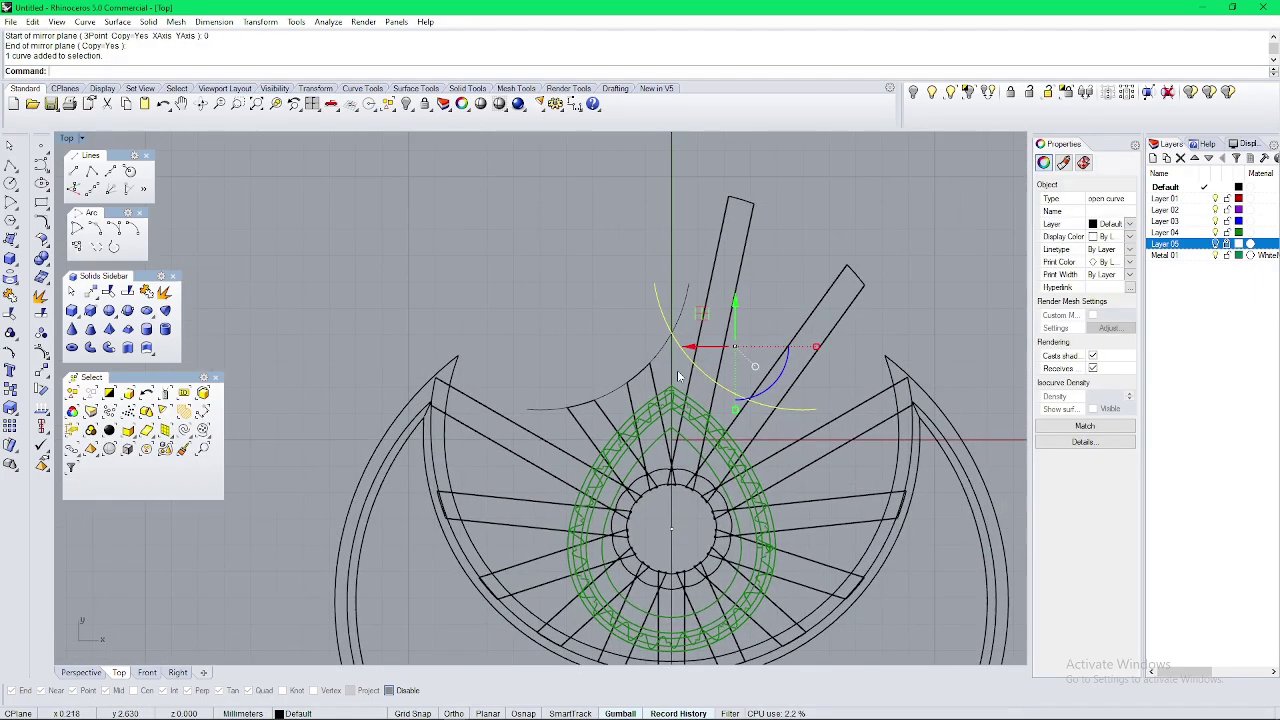
pyautogui.moveTo(802, 341); pyautogui.dragTo(729, 266)
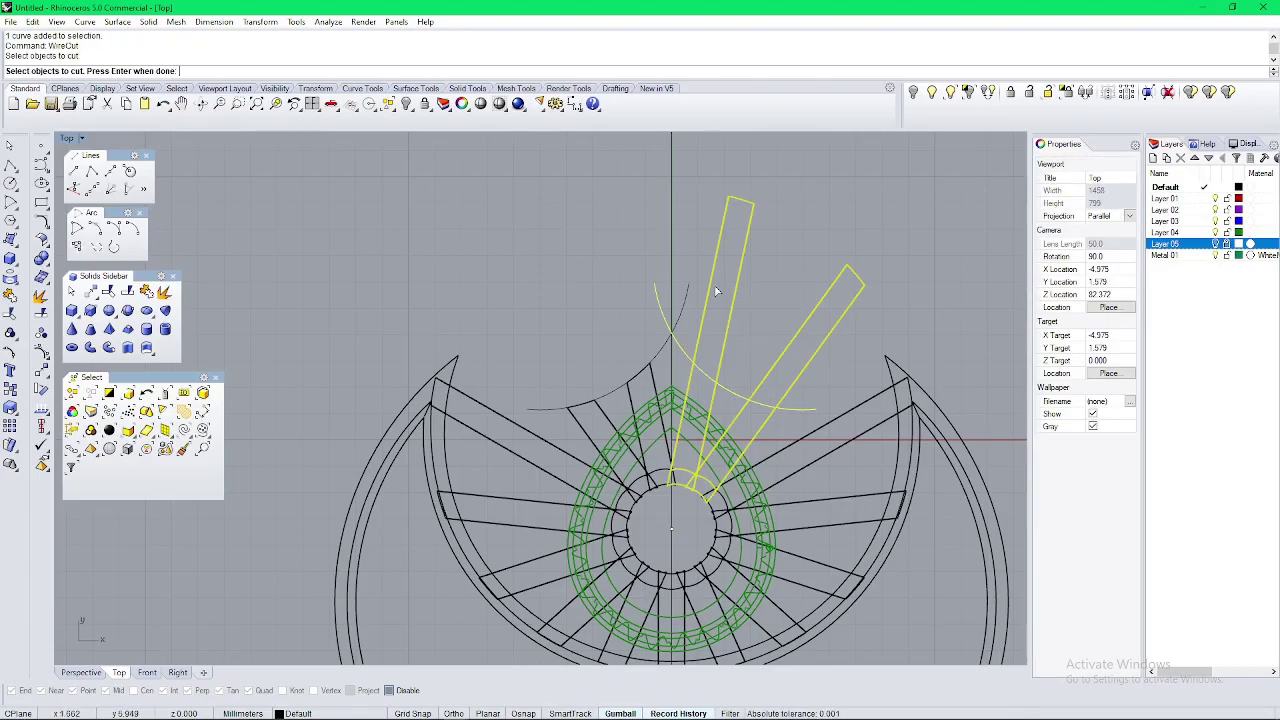
pyautogui.press('Return')
pyautogui.press('Return')
pyautogui.press('Return')
# Step: Delete both the mirrored and the original cutting arcs
pyautogui.press('Delete')
pyautogui.click(687, 303)
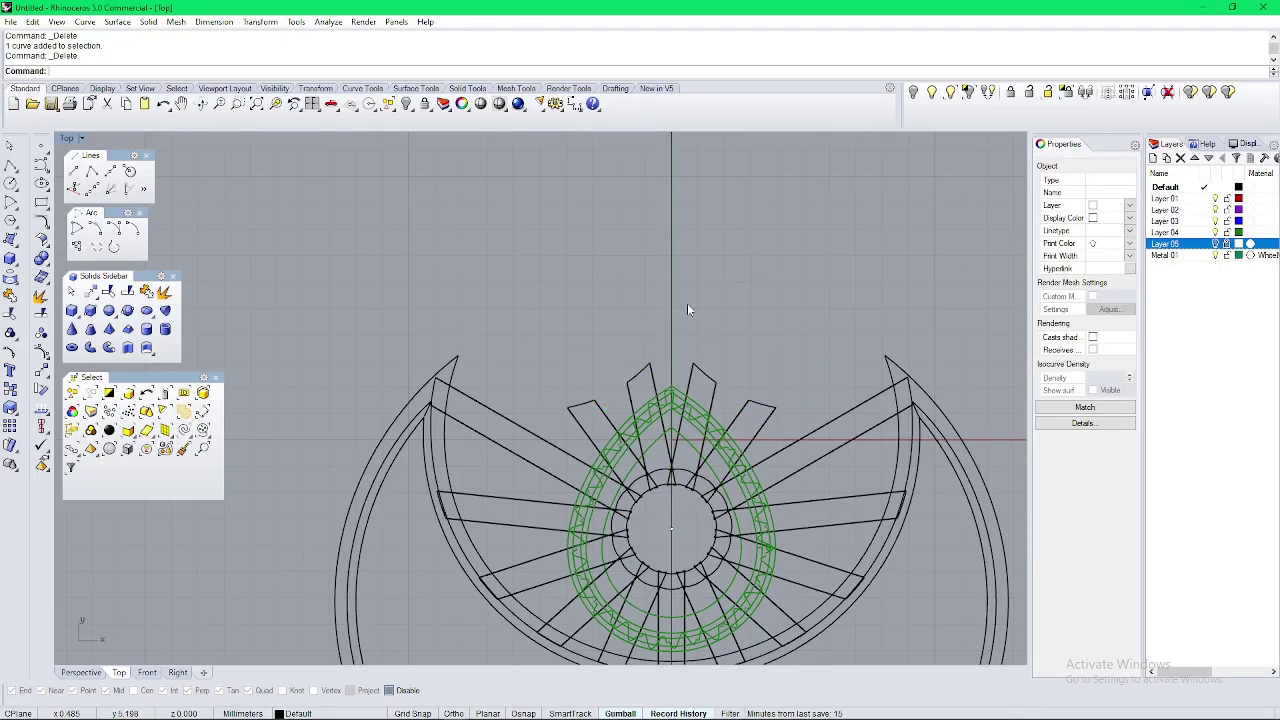
pyautogui.press('Delete')
# Step: Unhide both birds over the trimmed upper bars
pyautogui.click(947, 97)
pyautogui.click(662, 365)
pyautogui.click(683, 354)
pyautogui.press('Return')
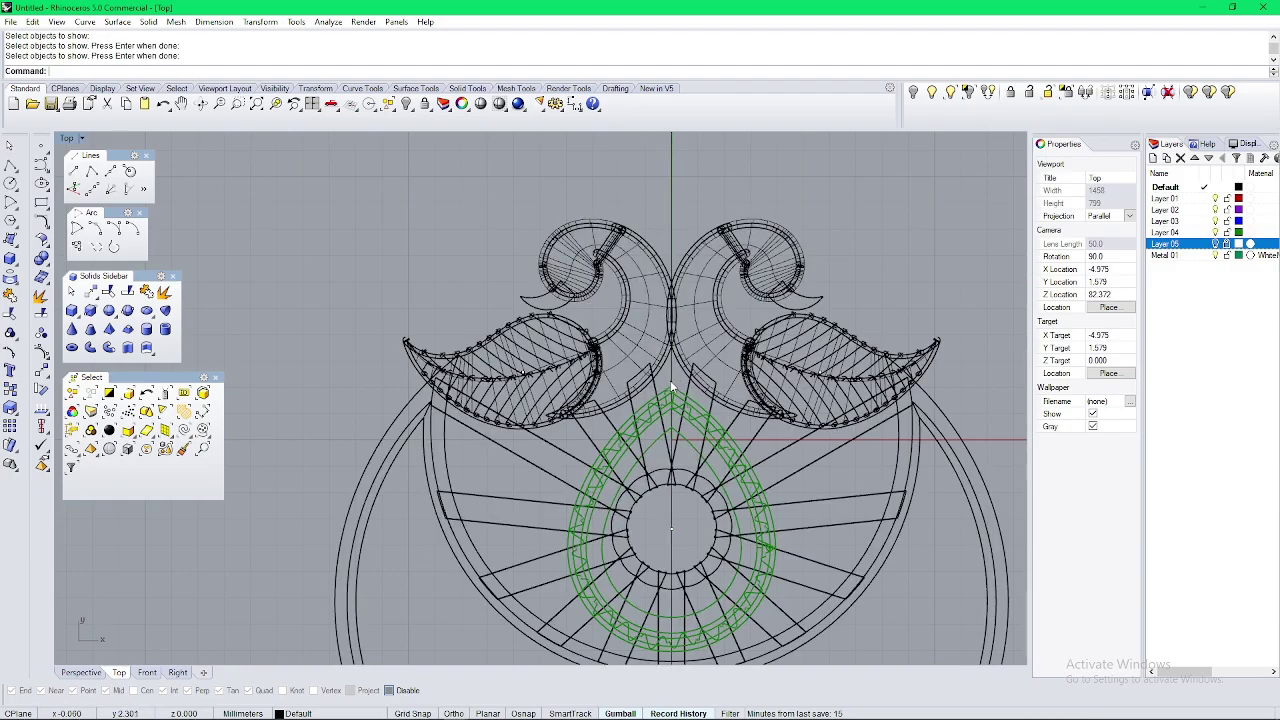
# Step: Examine in the Perspective view how the trimmed bars meet the crescent rim, collet and birds
pyautogui.hotkey('ctrl', 'F4')
pyautogui.moveTo(671, 372)
pyautogui.mouseDown(button='right')
pyautogui.moveTo(673, 432)
pyautogui.moveTo(662, 432)
pyautogui.moveTo(653, 308)
pyautogui.moveTo(648, 419)
pyautogui.moveTo(774, 523)
pyautogui.moveTo(998, 436)
pyautogui.mouseUp(button='right')
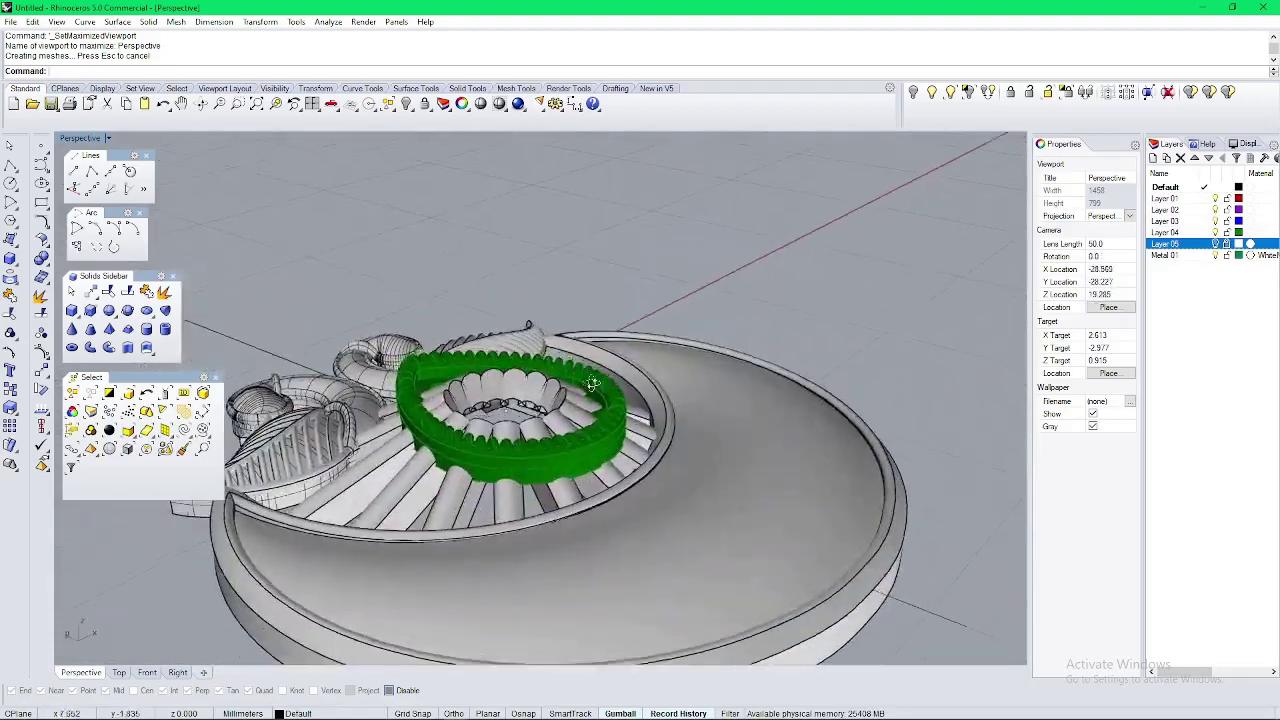
pyautogui.moveTo(722, 390)
pyautogui.mouseDown(button='right')
pyautogui.moveTo(512, 434)
pyautogui.moveTo(410, 427)
pyautogui.moveTo(408, 385)
pyautogui.moveTo(232, 438)
pyautogui.moveTo(522, 422)
pyautogui.mouseUp(button='right')
pyautogui.scroll(6, 616, 416)
pyautogui.click(522, 422)
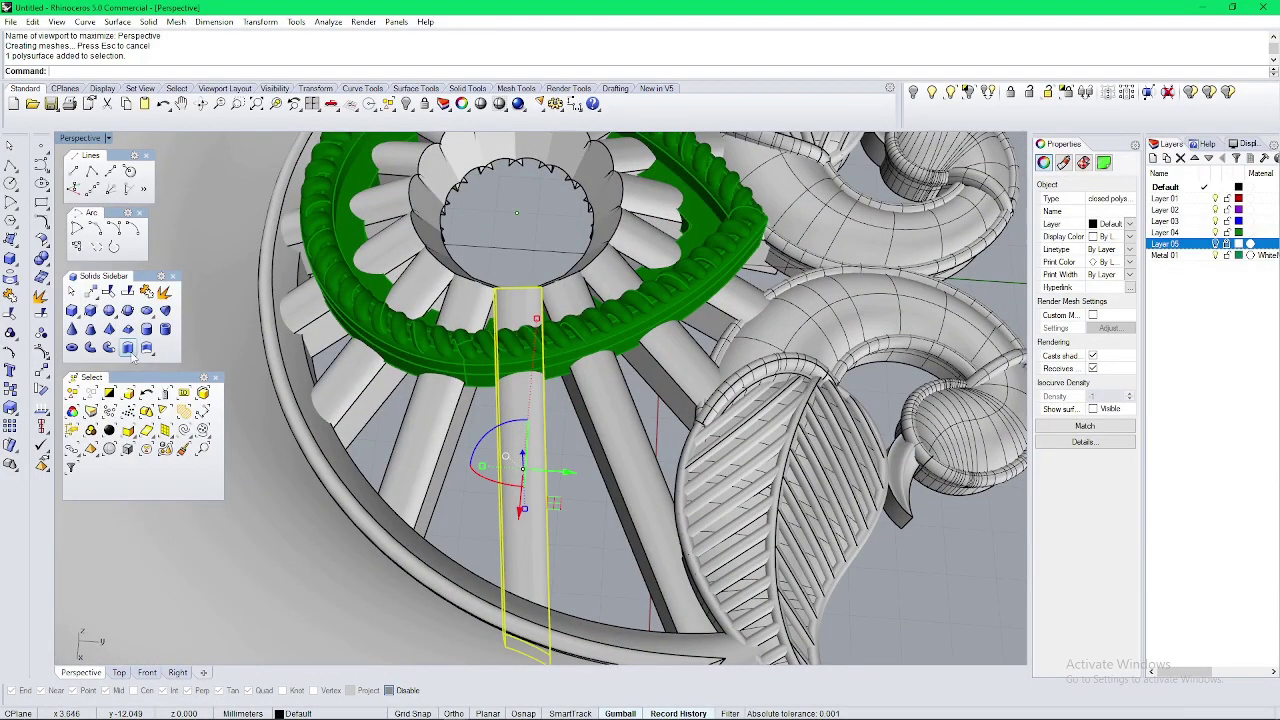
pyautogui.scroll(-5, 422, 357)
pyautogui.press('Escape')
pyautogui.moveTo(660, 350); pyautogui.dragTo(592, 384, button='right')
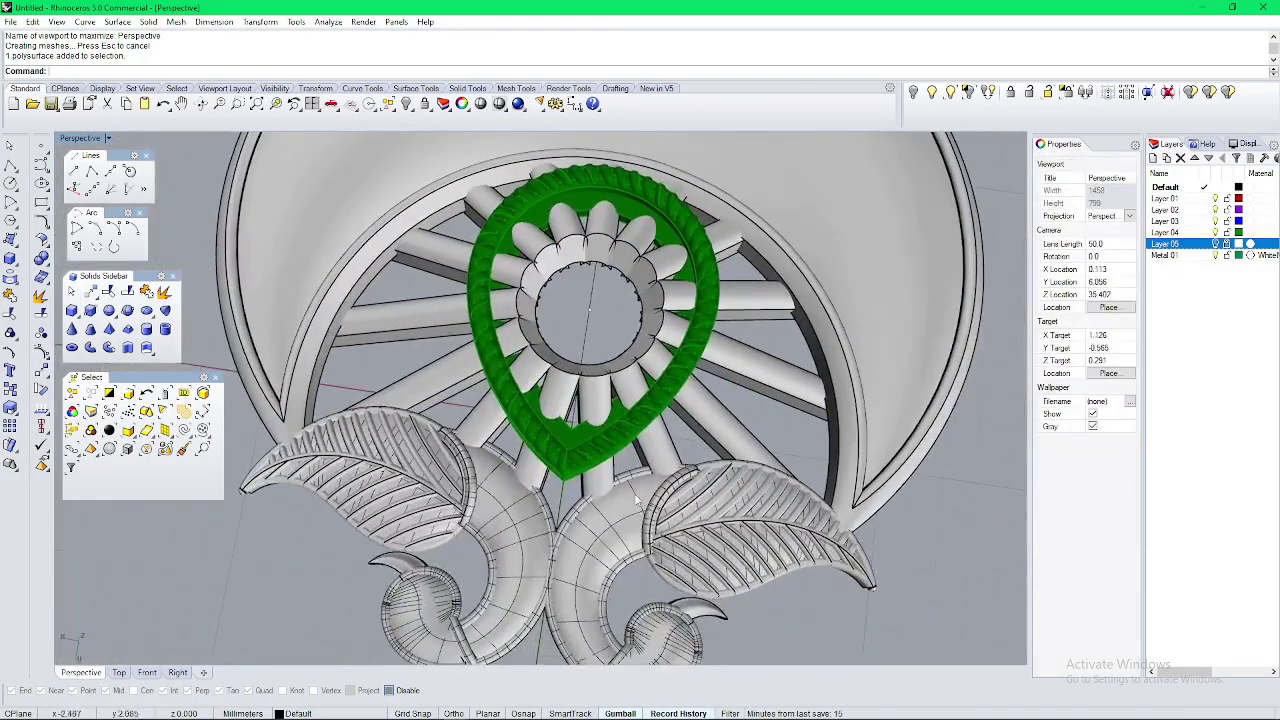
# Step: Delete the three neighbouring bars behind the bird on one side of the collet's tip
pyautogui.click(596, 487)
pyautogui.press('Delete')
pyautogui.click(661, 454)
pyautogui.press('Delete')
pyautogui.click(709, 427)
pyautogui.press('Delete')
pyautogui.moveTo(709, 428); pyautogui.dragTo(742, 374, button='right')
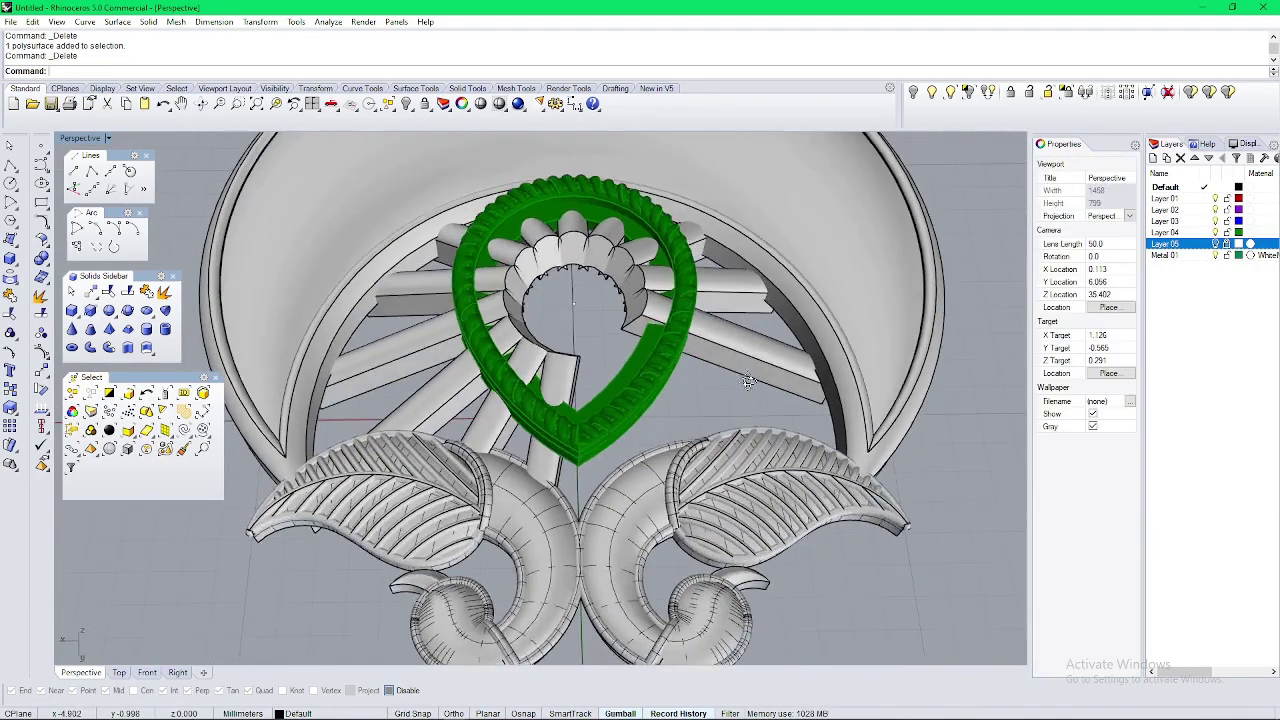
# Step: Delete the remaining radial bars on the partly cleared side of the collet
pyautogui.click(745, 350)
pyautogui.press('Delete')
pyautogui.click(721, 295)
pyautogui.press('Delete')
pyautogui.click(645, 248)
pyautogui.press('Delete')
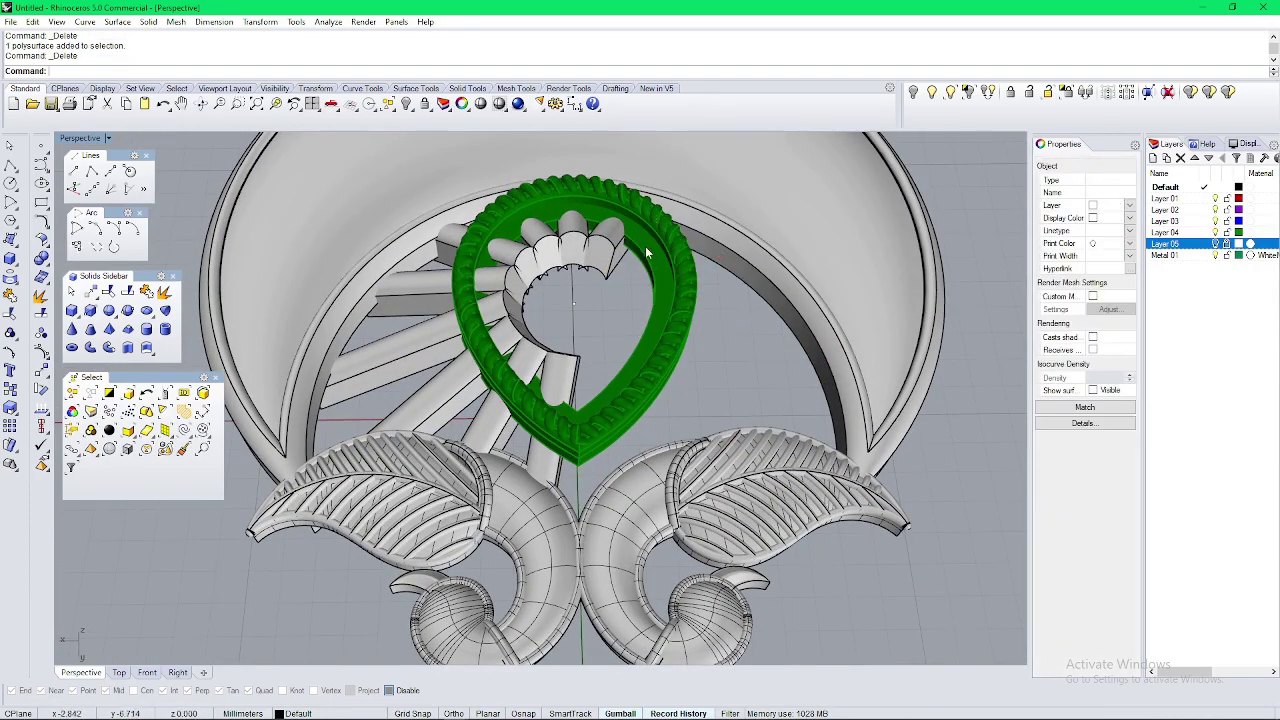
pyautogui.moveTo(680, 264); pyautogui.dragTo(432, 292, button='right')
pyautogui.moveTo(663, 506); pyautogui.dragTo(500, 493, button='right')
pyautogui.click(510, 535)
pyautogui.press('Delete')
# Step: Rotate the middle bar of the remaining side in 3D about its inner end, raising its outer end toward the crescent rim
pyautogui.moveTo(580, 603); pyautogui.dragTo(489, 510, button='right')
pyautogui.click(577, 497)
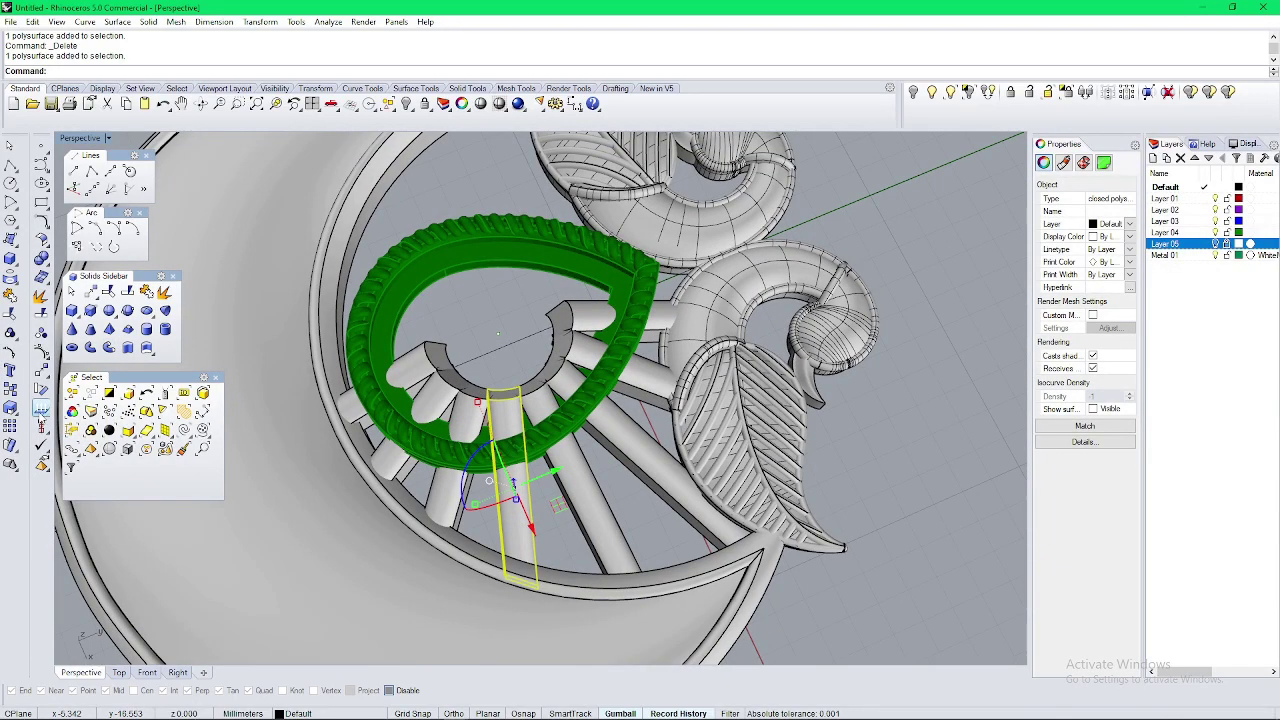
pyautogui.moveTo(430, 385); pyautogui.dragTo(463, 322, button='right')
pyautogui.scroll(7, 515, 396)
pyautogui.moveTo(480, 395); pyautogui.dragTo(404, 401, button='right')
pyautogui.scroll(5, 443, 376)
pyautogui.click(421, 377)
pyautogui.moveTo(527, 372); pyautogui.dragTo(823, 437, button='right')
pyautogui.click(582, 366)
pyautogui.scroll(-8, 560, 369)
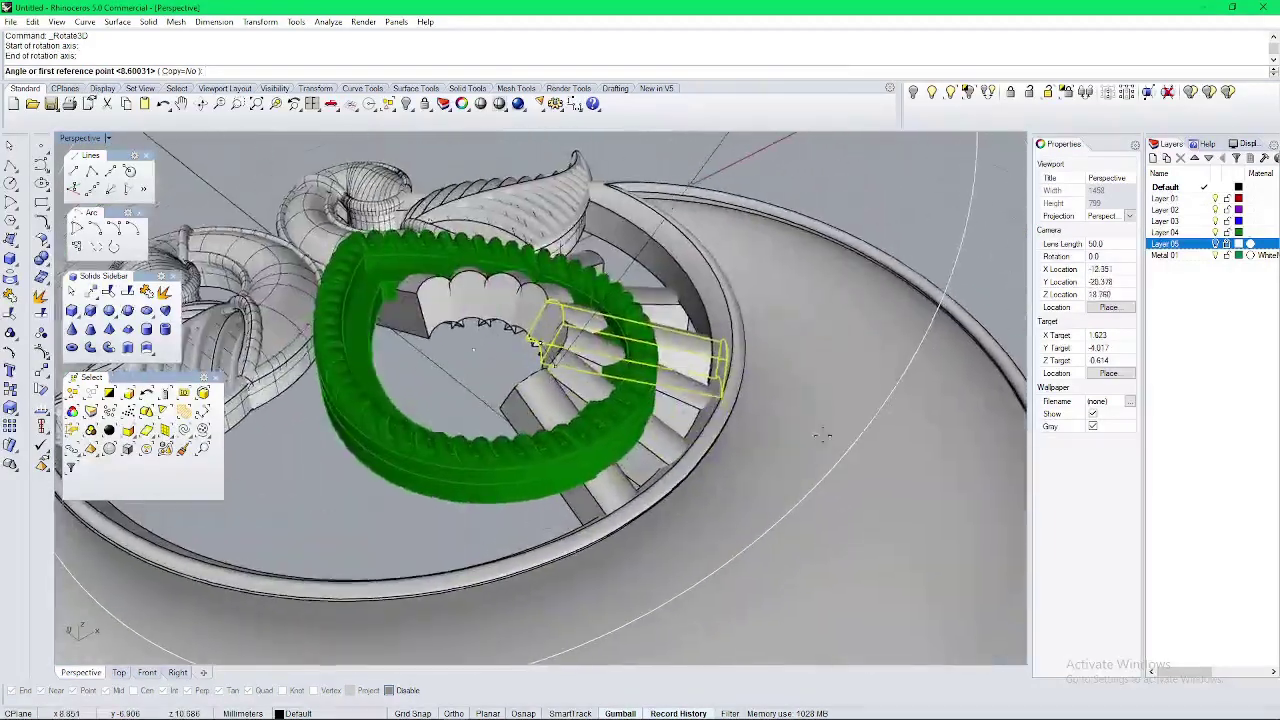
pyautogui.scroll(7, 730, 355)
pyautogui.click(788, 362)
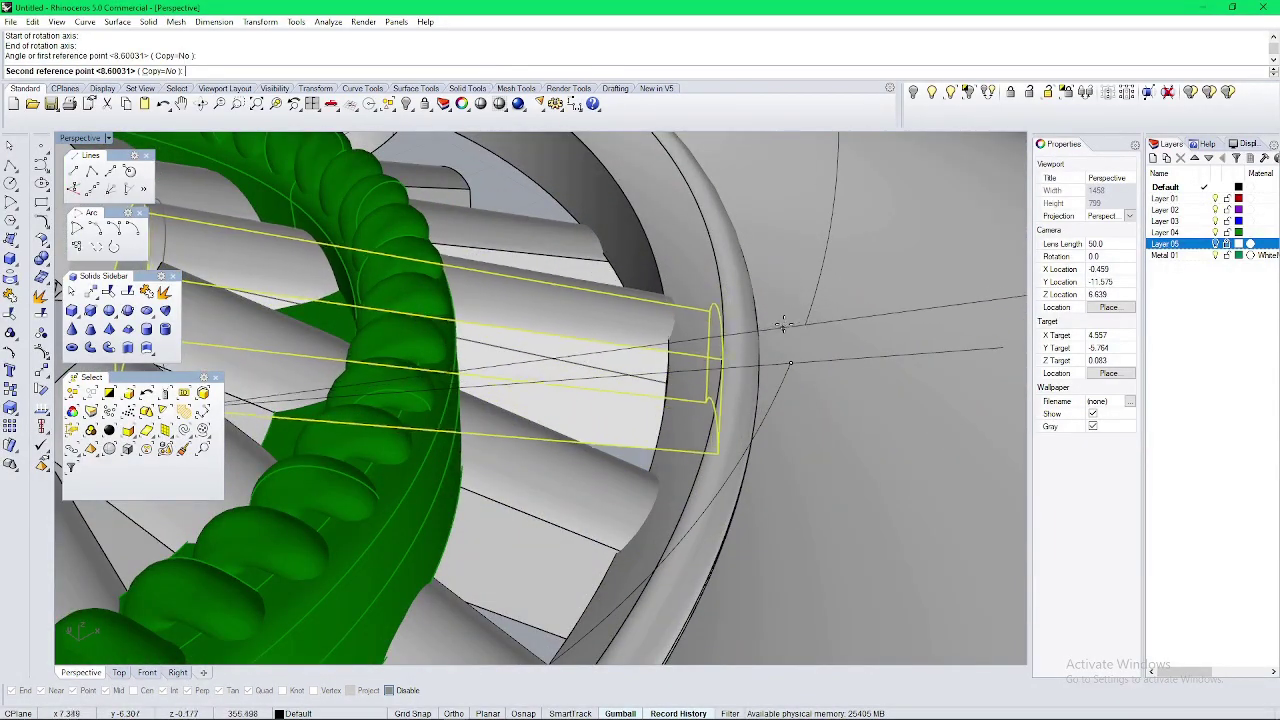
pyautogui.click(778, 318)
pyautogui.press('Escape')
# Step: Rotate the neighbouring bar closer to the bird in 3D about its inner end to raise its outer end onto the rim
pyautogui.moveTo(777, 322); pyautogui.dragTo(611, 411, button='right')
pyautogui.scroll(-5, 800, 438)
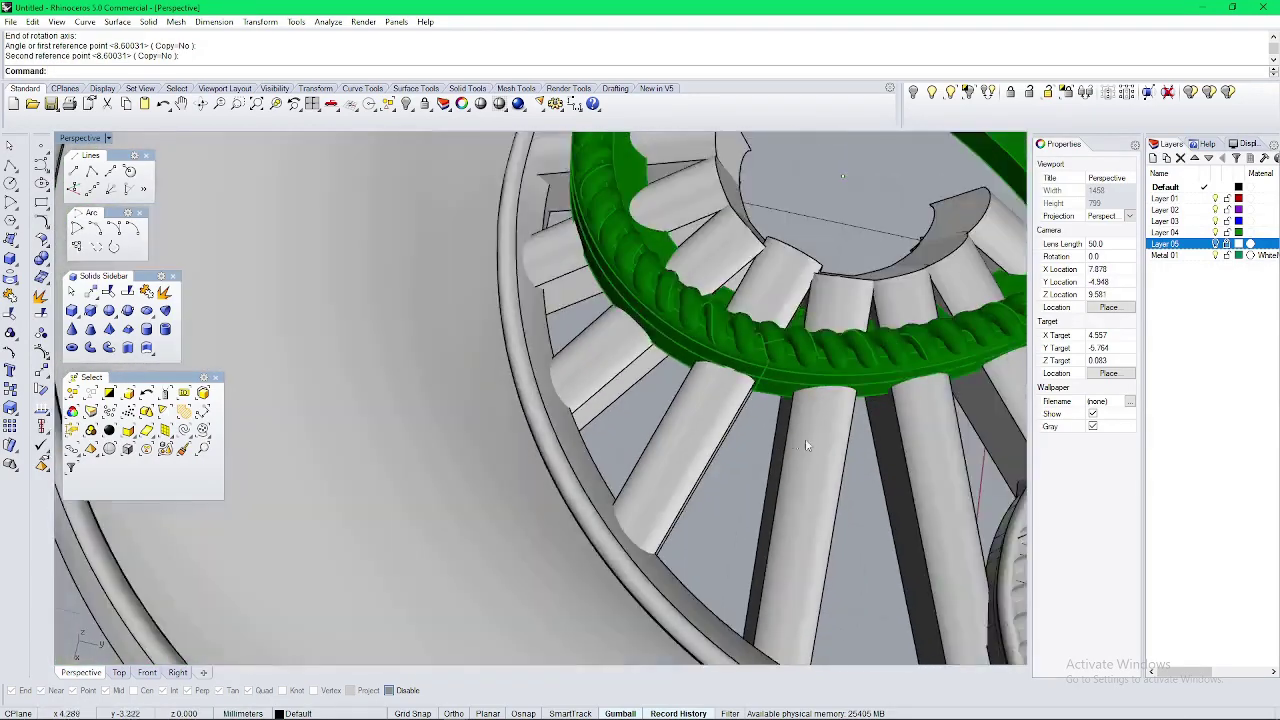
pyautogui.keyDown('shift'); pyautogui.moveTo(805, 442); pyautogui.dragTo(535, 308, button='right'); pyautogui.keyUp('shift')
pyautogui.click(511, 356)
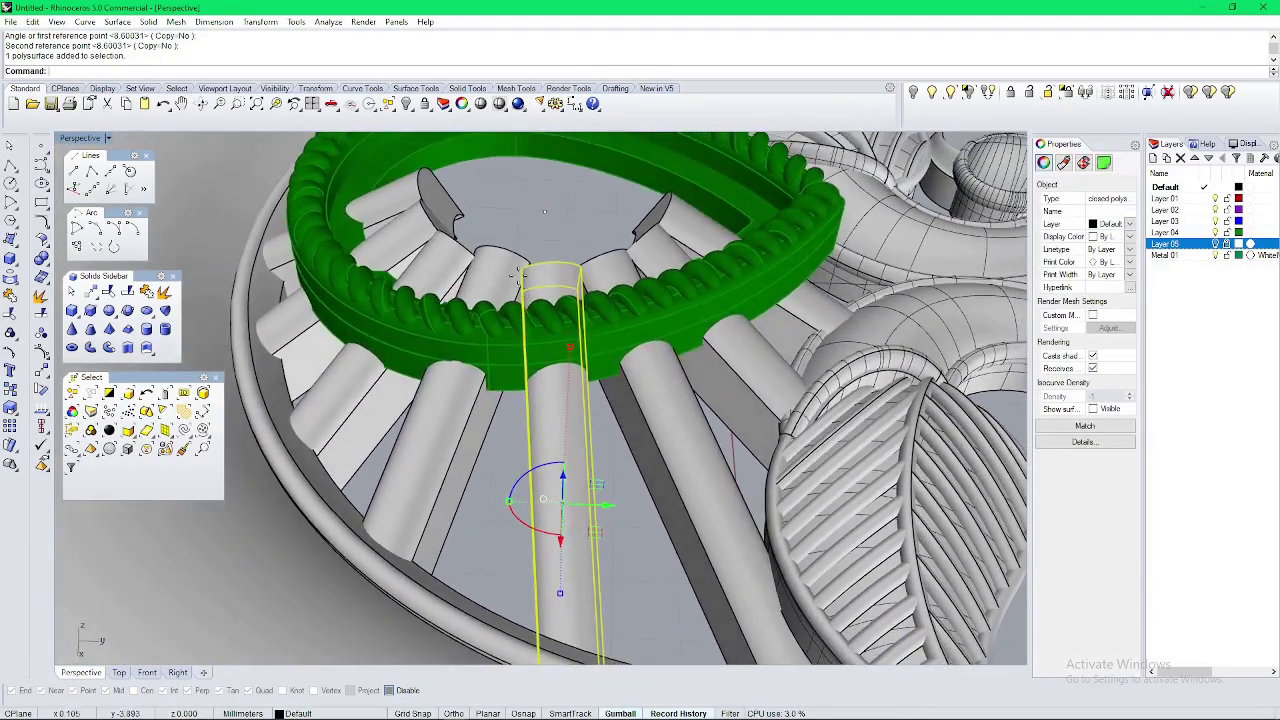
pyautogui.rightClick(534, 308)
pyautogui.scroll(8, 520, 306)
pyautogui.moveTo(513, 316); pyautogui.dragTo(503, 321, button='right')
pyautogui.press('Escape')
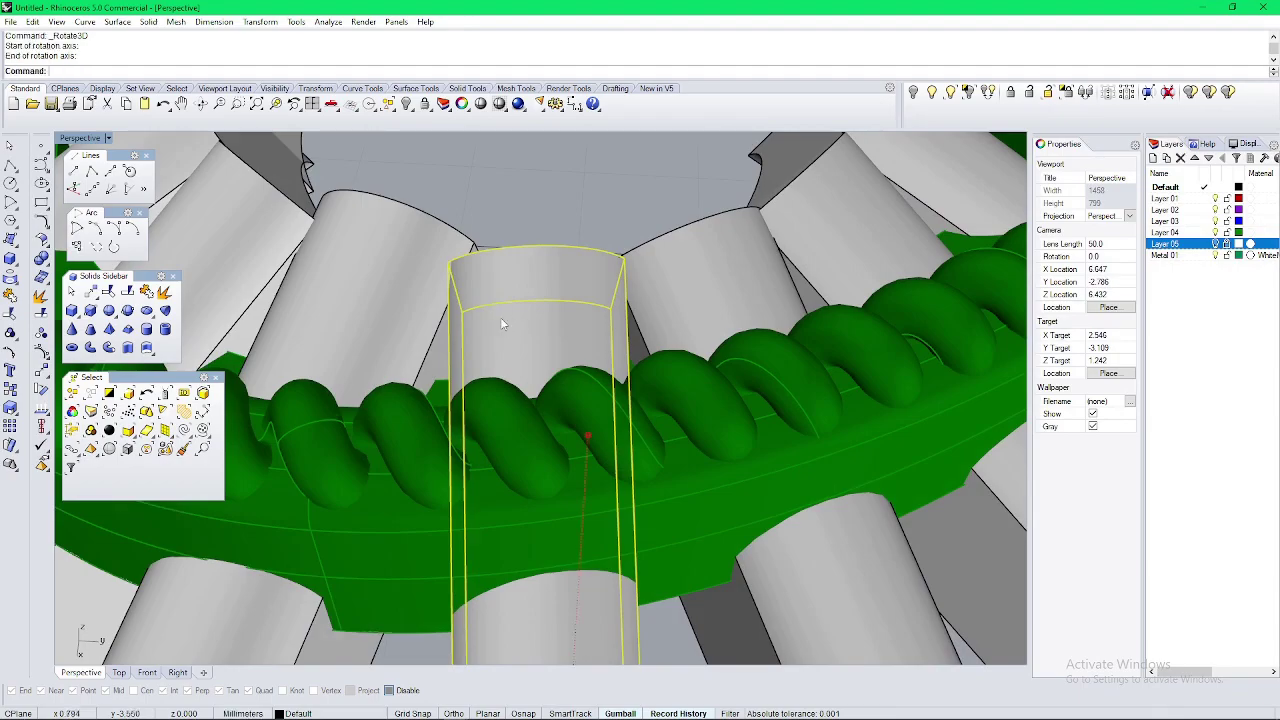
pyautogui.scroll(2, 502, 318)
pyautogui.rightClick(480, 264)
pyautogui.press('alt')
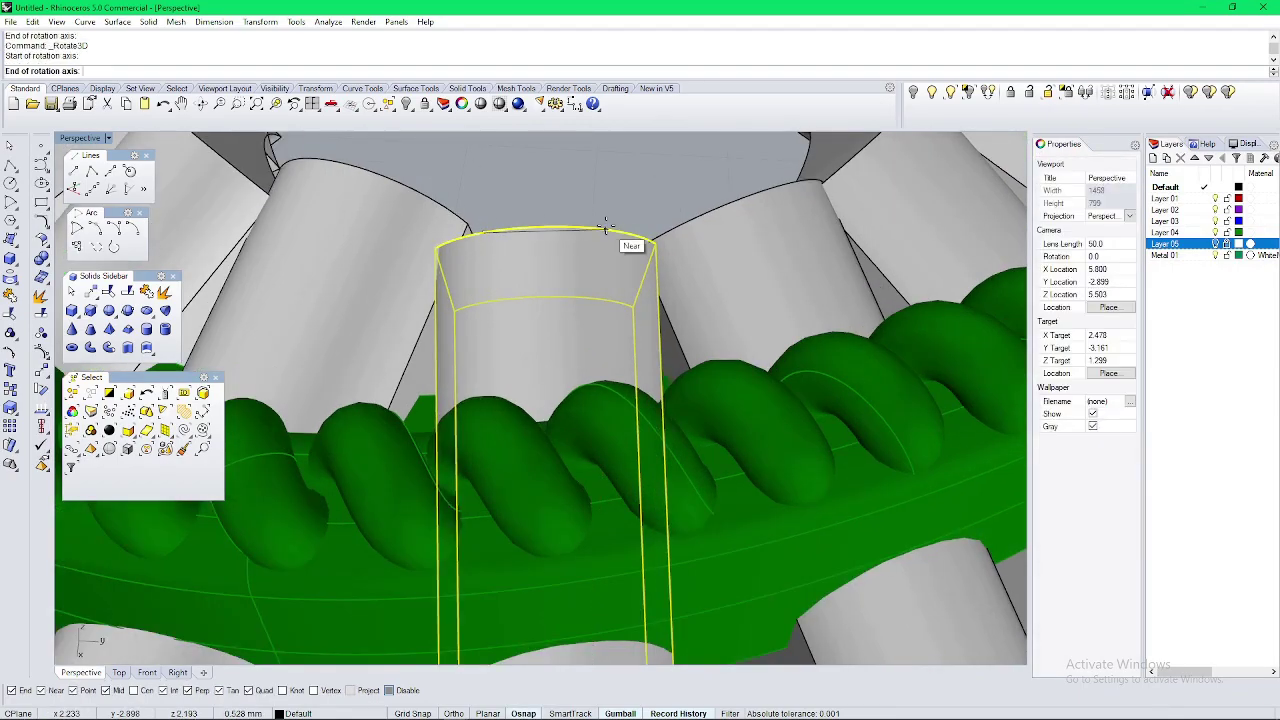
pyautogui.scroll(-5, 575, 271)
pyautogui.moveTo(575, 271); pyautogui.dragTo(863, 403, button='right')
pyautogui.scroll(5, 870, 460)
pyautogui.click(862, 402)
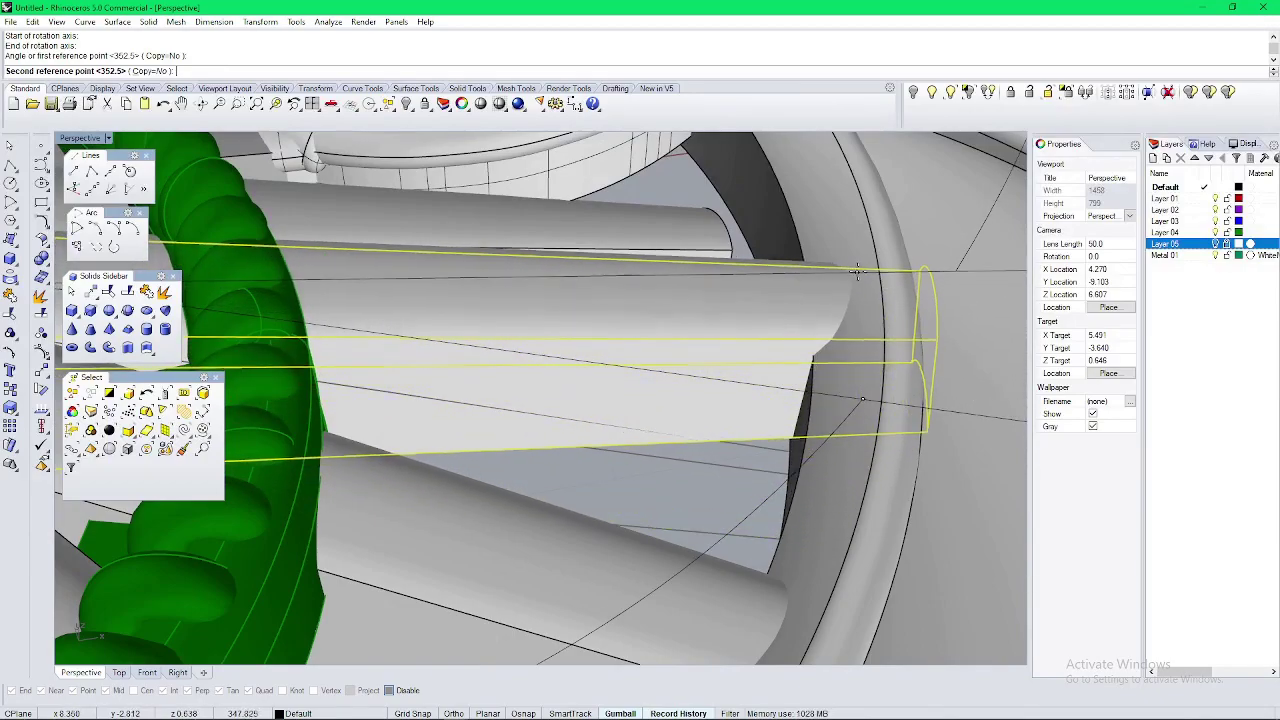
pyautogui.click(865, 268)
pyautogui.scroll(-7, 860, 280)
pyautogui.moveTo(800, 310); pyautogui.dragTo(575, 411, button='right')
pyautogui.scroll(-5, 610, 390)
pyautogui.press('Escape')
# Step: Raise the outer end of the bar meeting the crescent's tip with a 3D rotation about its inner end
pyautogui.scroll(5, 574, 430)
pyautogui.moveTo(572, 510); pyautogui.dragTo(567, 488, button='right')
pyautogui.click(567, 485)
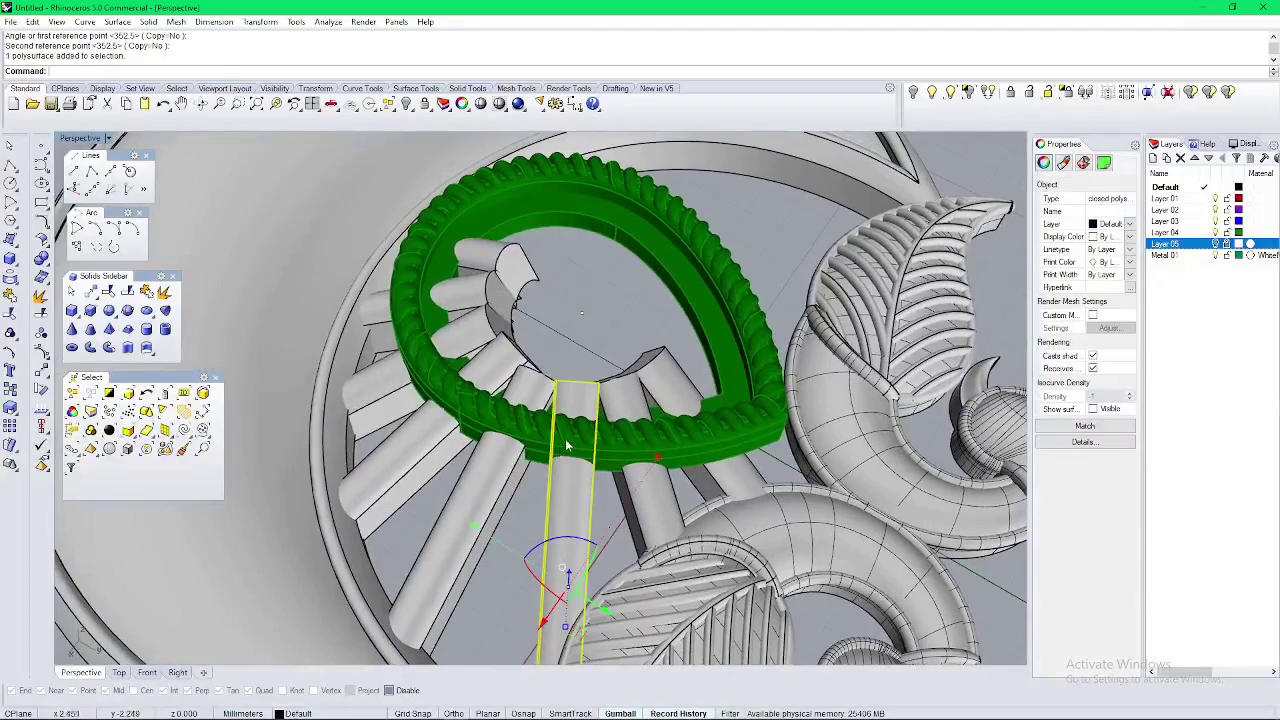
pyautogui.scroll(7, 566, 444)
pyautogui.moveTo(566, 444); pyautogui.dragTo(564, 425, button='right')
pyautogui.scroll(3, 550, 303)
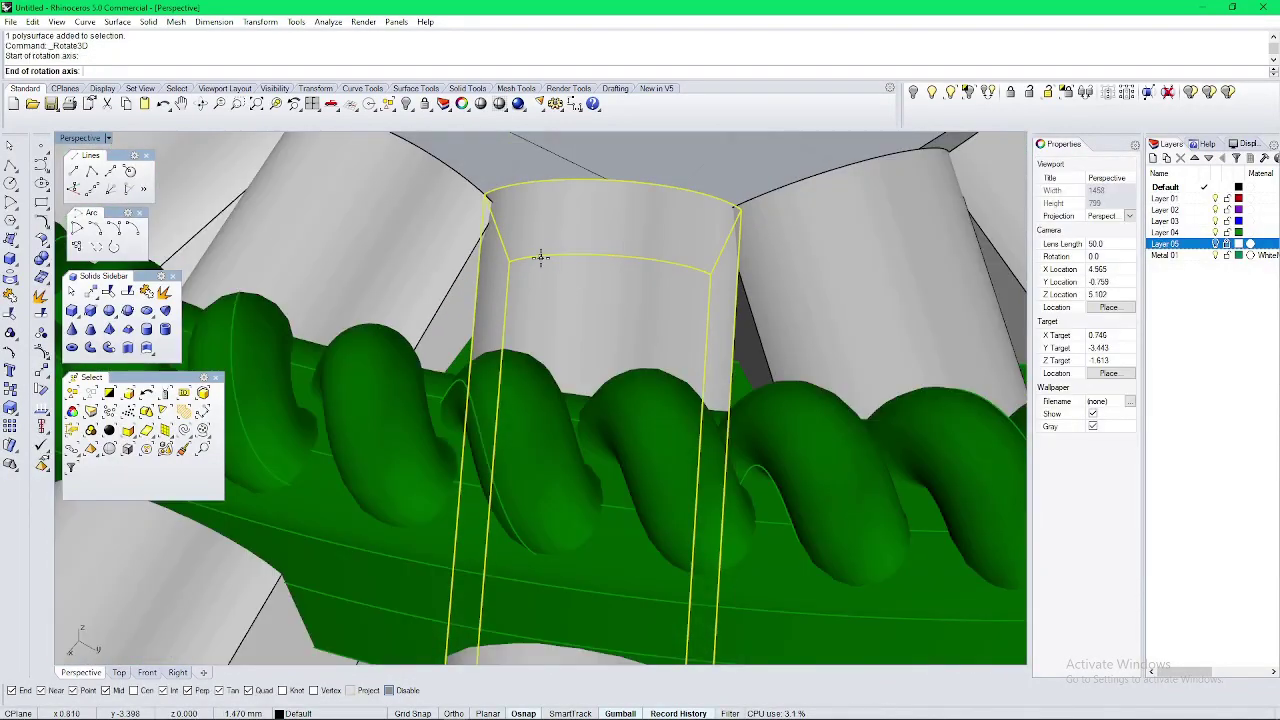
pyautogui.scroll(3, 651, 252)
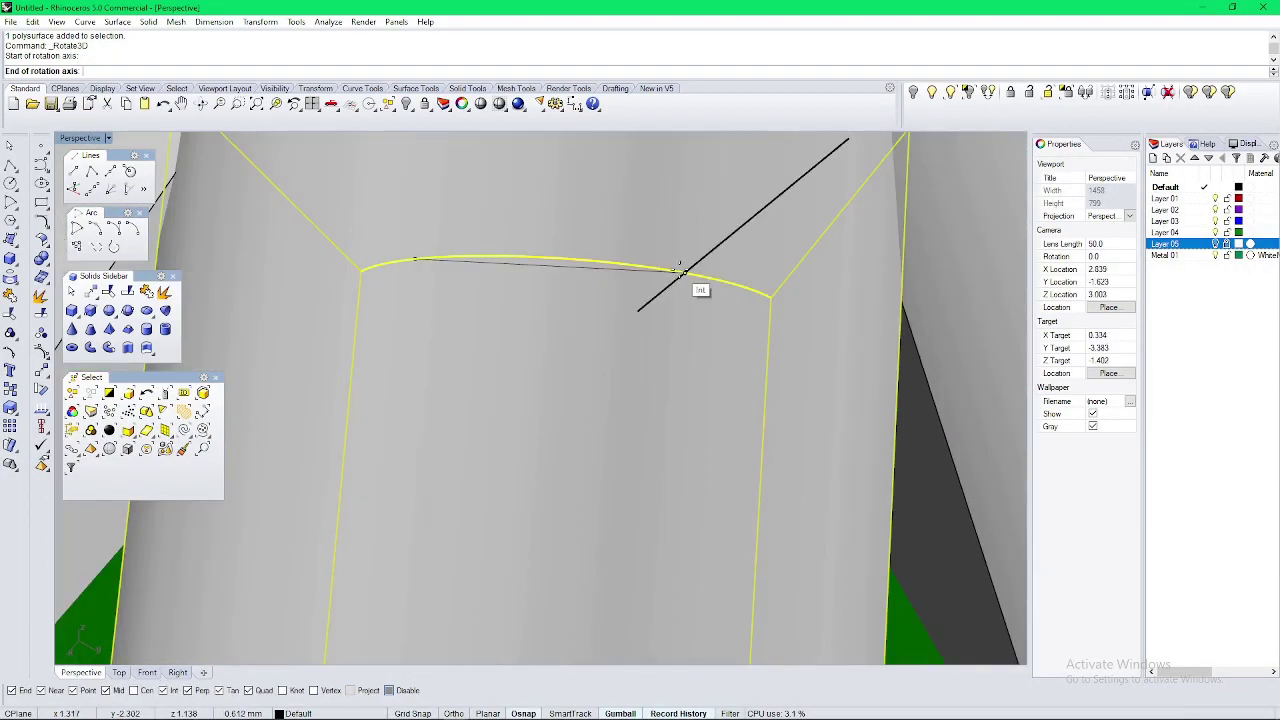
pyautogui.scroll(6, 672, 270)
pyautogui.scroll(-7, 670, 272)
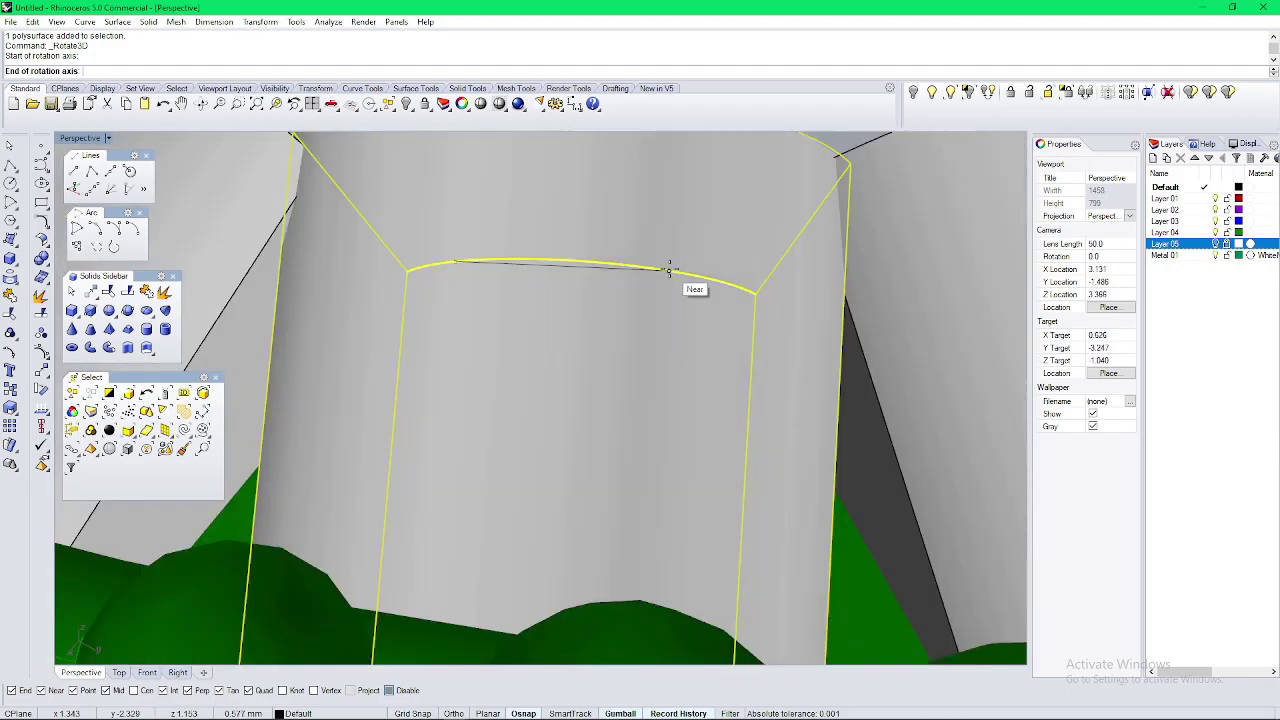
pyautogui.click(669, 270)
pyautogui.scroll(-10, 669, 290)
pyautogui.moveTo(670, 298); pyautogui.dragTo(957, 397, button='right')
pyautogui.scroll(7, 865, 480)
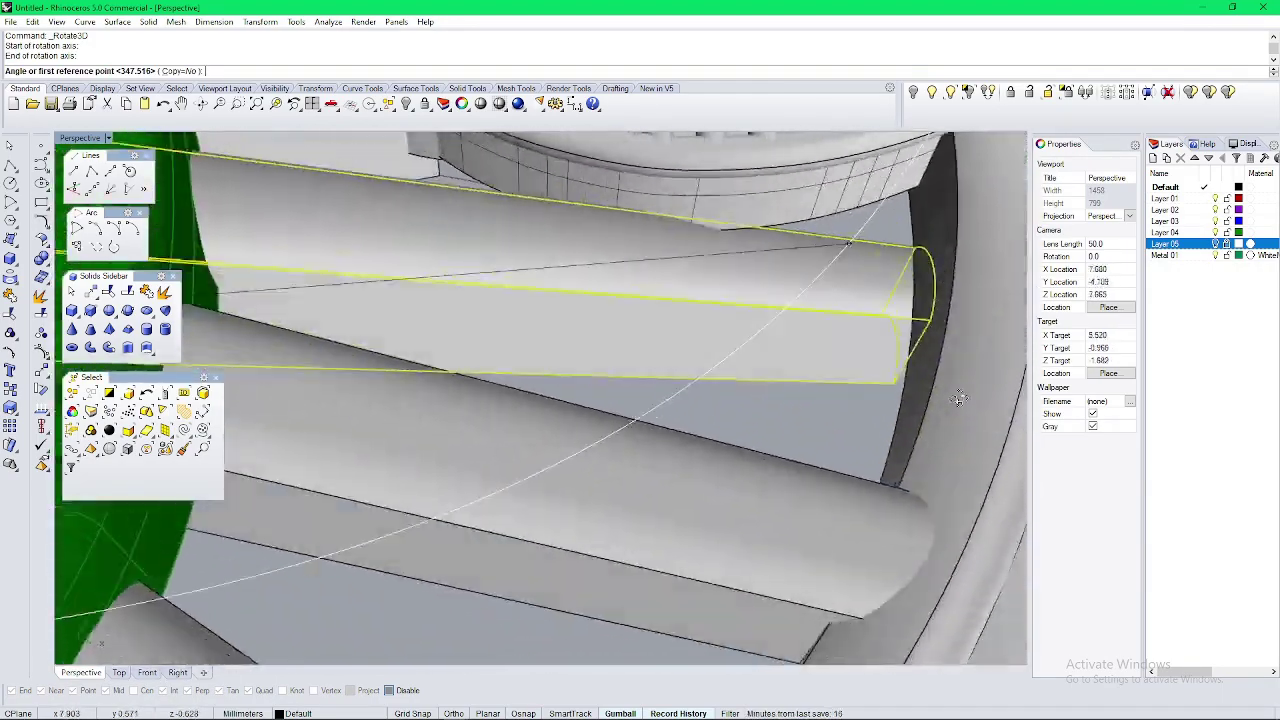
pyautogui.moveTo(720, 450); pyautogui.dragTo(850, 410, button='right')
pyautogui.click(857, 398)
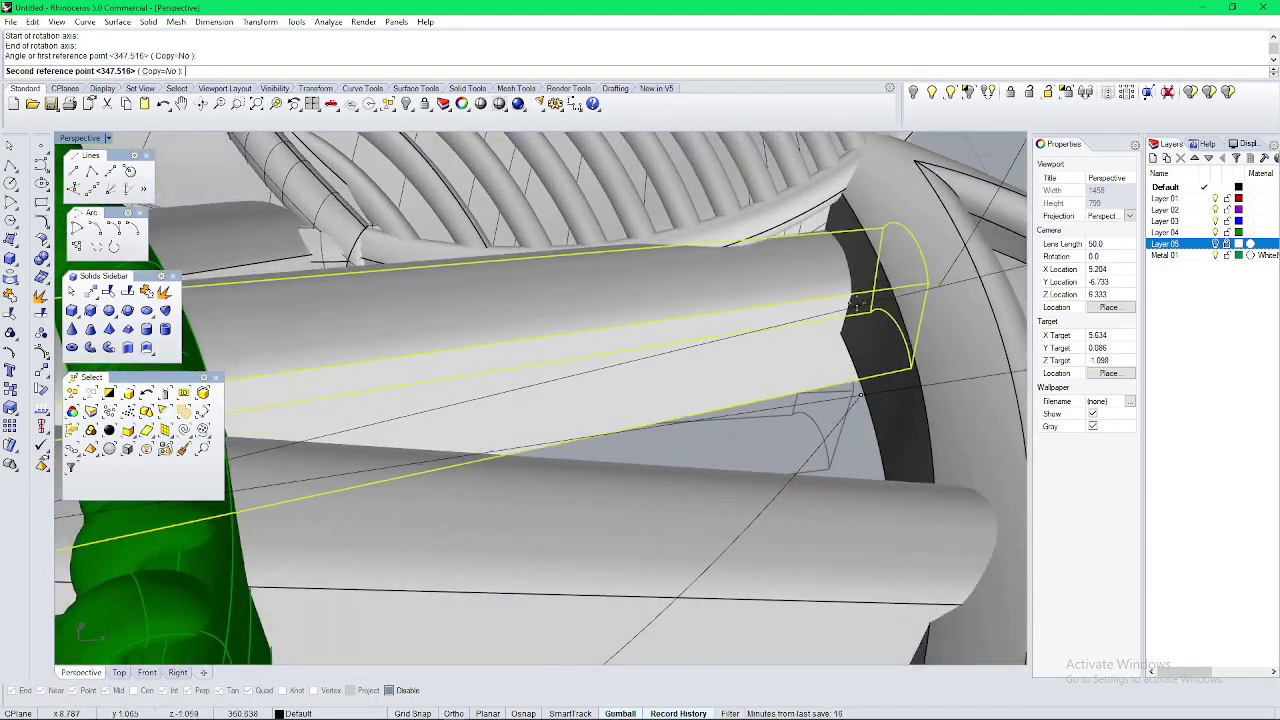
pyautogui.click(872, 253)
pyautogui.scroll(-8, 870, 256)
# Step: Lower the outer end of the bar at the crescent's tip slightly with another 3D rotation about its inner end
pyautogui.moveTo(674, 406); pyautogui.dragTo(424, 443, button='right')
pyautogui.click(480, 320)
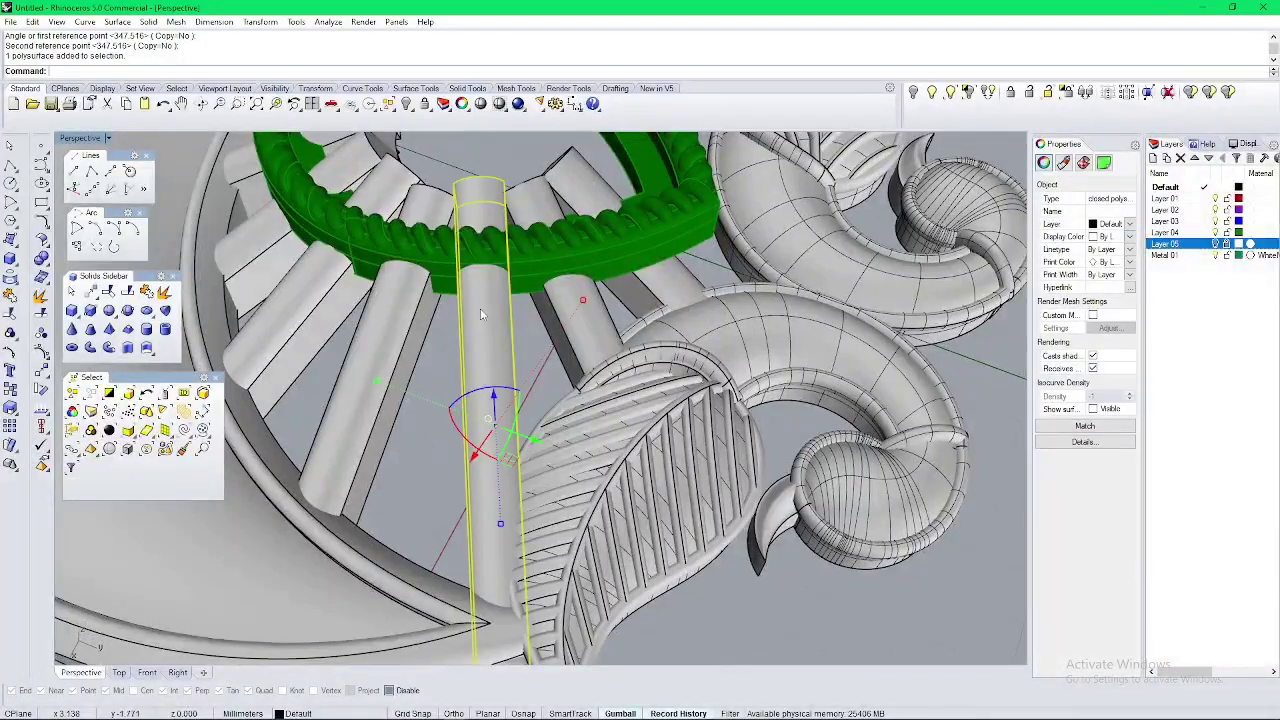
pyautogui.rightClick(480, 316)
pyautogui.scroll(7, 470, 197)
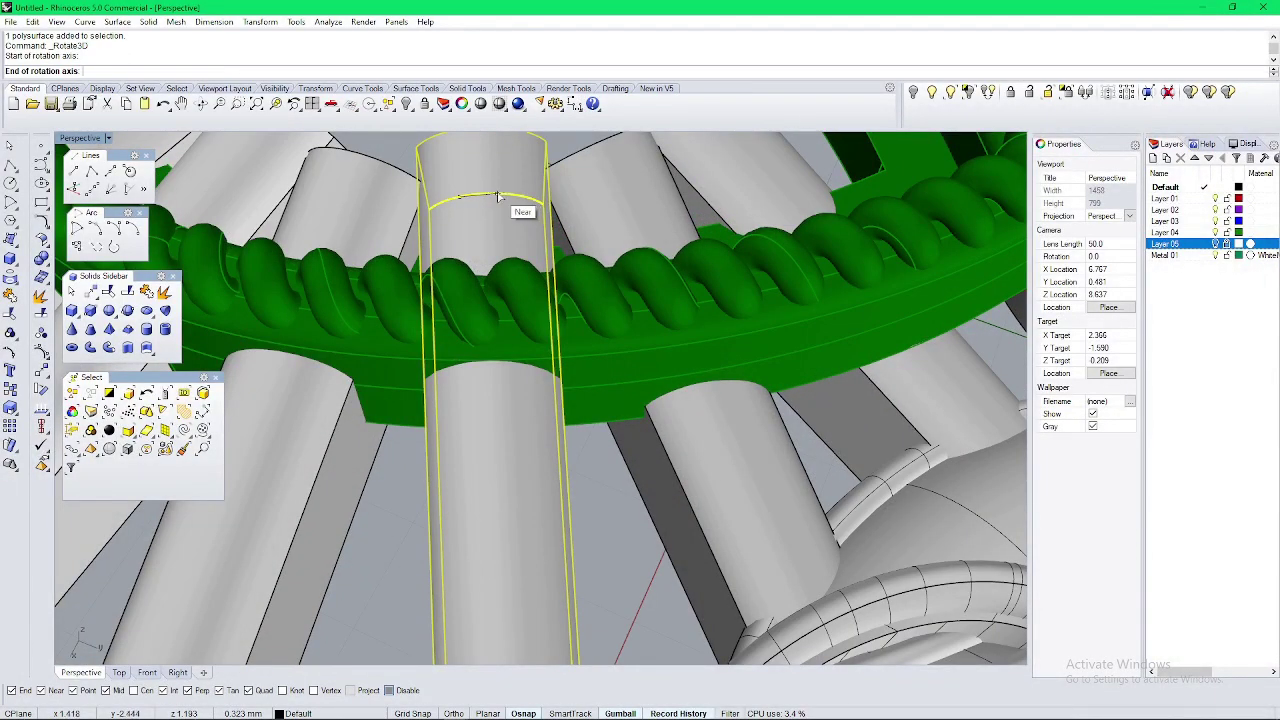
pyautogui.click(498, 197)
pyautogui.scroll(-6, 498, 197)
pyautogui.moveTo(520, 380); pyautogui.dragTo(611, 282, button='right')
pyautogui.scroll(3, 890, 320)
pyautogui.click(885, 312)
pyautogui.click(884, 338)
pyautogui.scroll(-8, 720, 391)
# Step: Rotate the second-to-last bar before the collet's tip in 3D about its inner end to adjust its slope against the bird
pyautogui.scroll(2, 570, 434)
pyautogui.scroll(2, 637, 325)
pyautogui.click(648, 286)
pyautogui.rightClick(609, 278)
pyautogui.scroll(6, 594, 242)
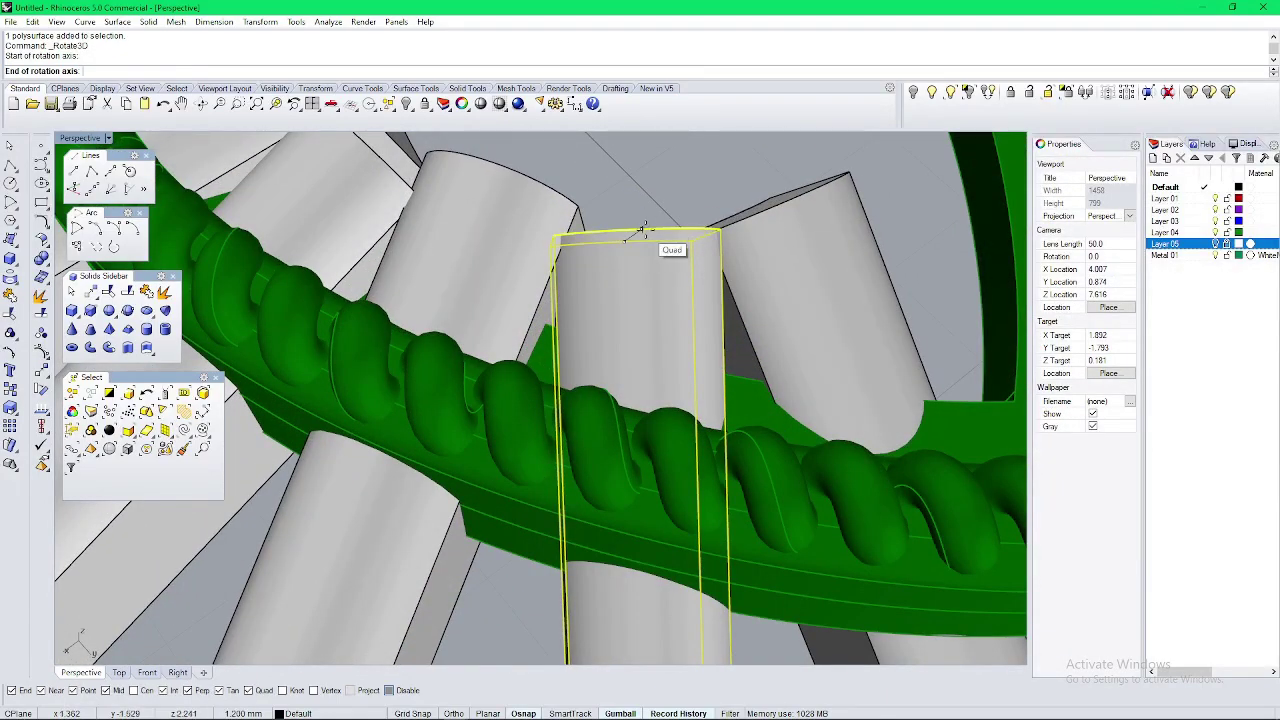
pyautogui.scroll(-6, 638, 241)
pyautogui.moveTo(638, 241); pyautogui.dragTo(735, 375, button='right')
pyautogui.scroll(5, 735, 390)
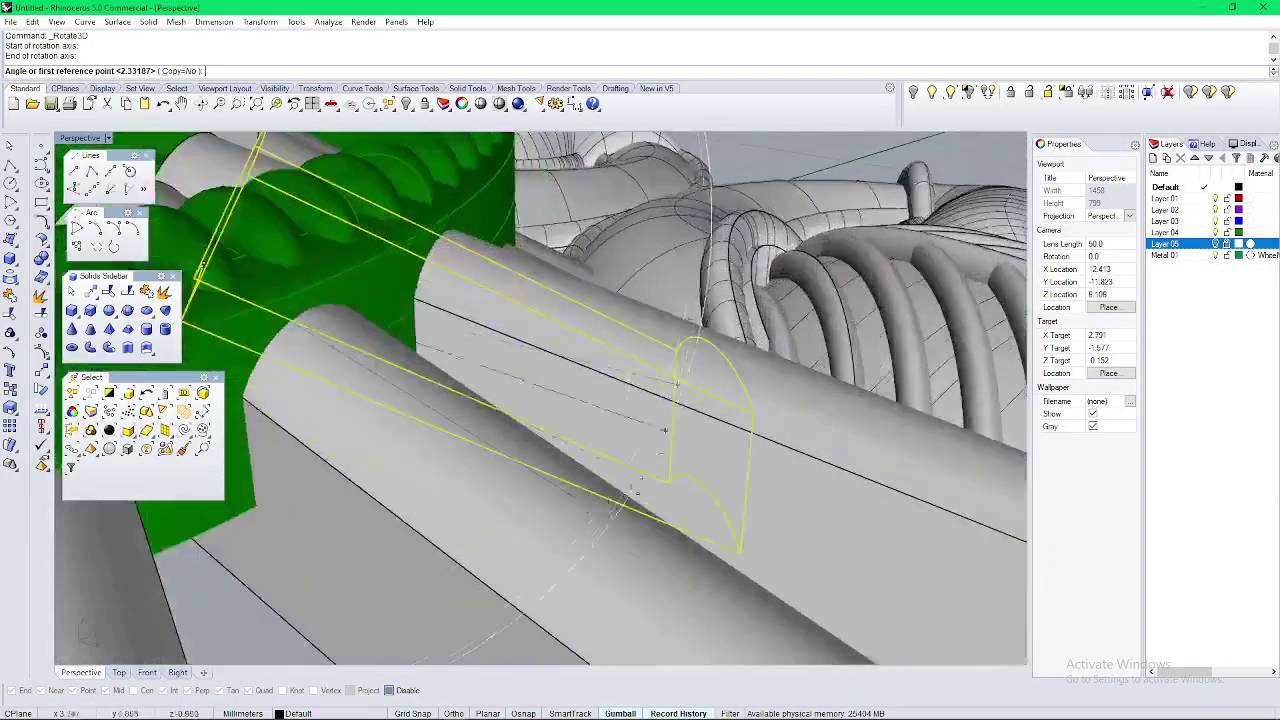
pyautogui.moveTo(643, 505); pyautogui.dragTo(654, 314, button='right')
pyautogui.scroll(-2, 657, 523)
pyautogui.moveTo(657, 525); pyautogui.dragTo(557, 360, button='right')
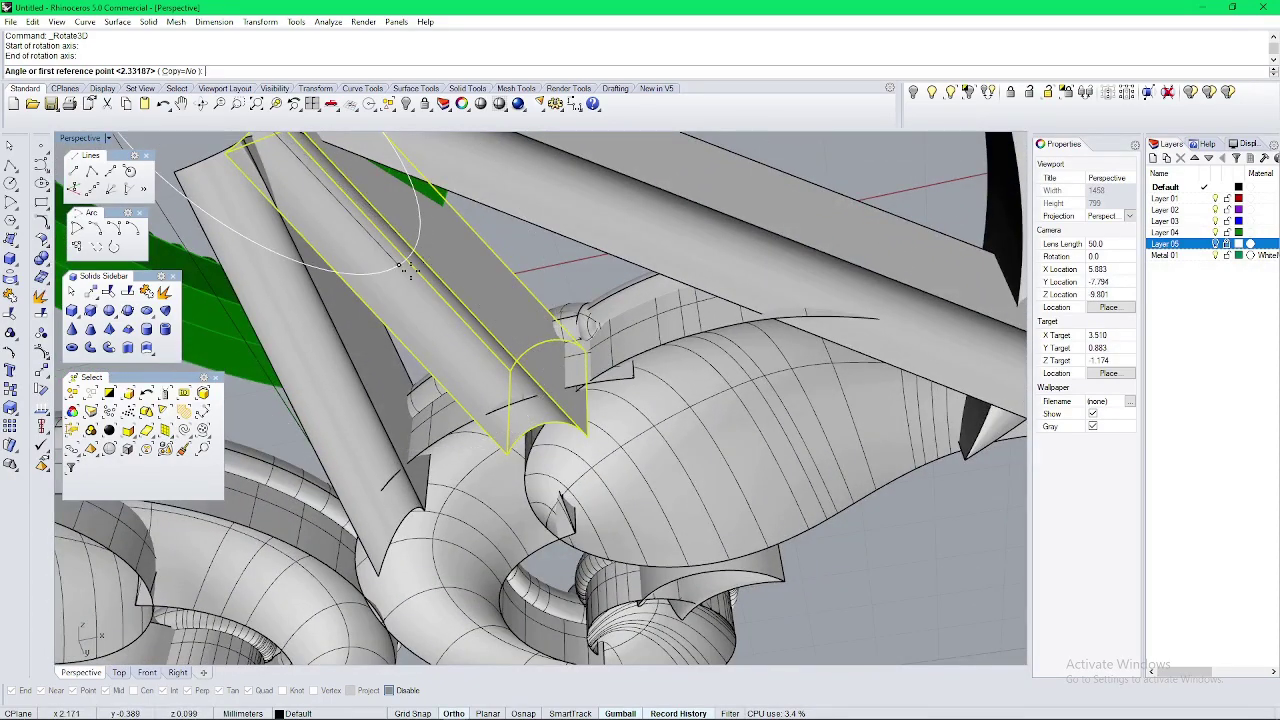
pyautogui.keyDown('shift'); pyautogui.click(638, 380); pyautogui.keyUp('shift')
pyautogui.moveTo(638, 380); pyautogui.dragTo(575, 640, button='right')
pyautogui.click(628, 404)
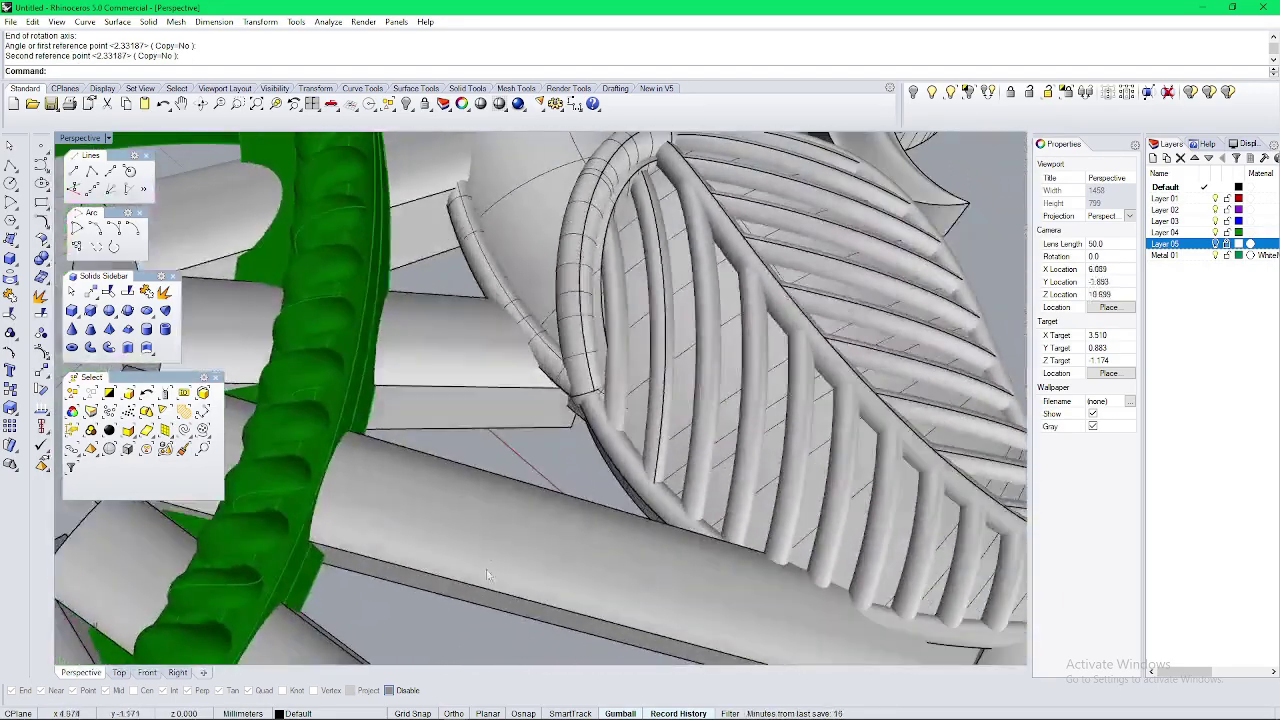
# Step: Rotate the last bar beside the collet's tip in 3D about its inner end to adjust its slope
pyautogui.scroll(-6, 640, 360)
pyautogui.keyDown('shift'); pyautogui.moveTo(652, 345); pyautogui.dragTo(492, 310, button='right'); pyautogui.keyUp('shift')
pyautogui.scroll(4, 549, 409)
pyautogui.click(538, 402)
pyautogui.keyDown('shift'); pyautogui.moveTo(492, 310); pyautogui.dragTo(449, 262, button='right'); pyautogui.keyUp('shift')
pyautogui.scroll(4, 489, 286)
pyautogui.scroll(6, 449, 262)
pyautogui.rightClick(449, 262)
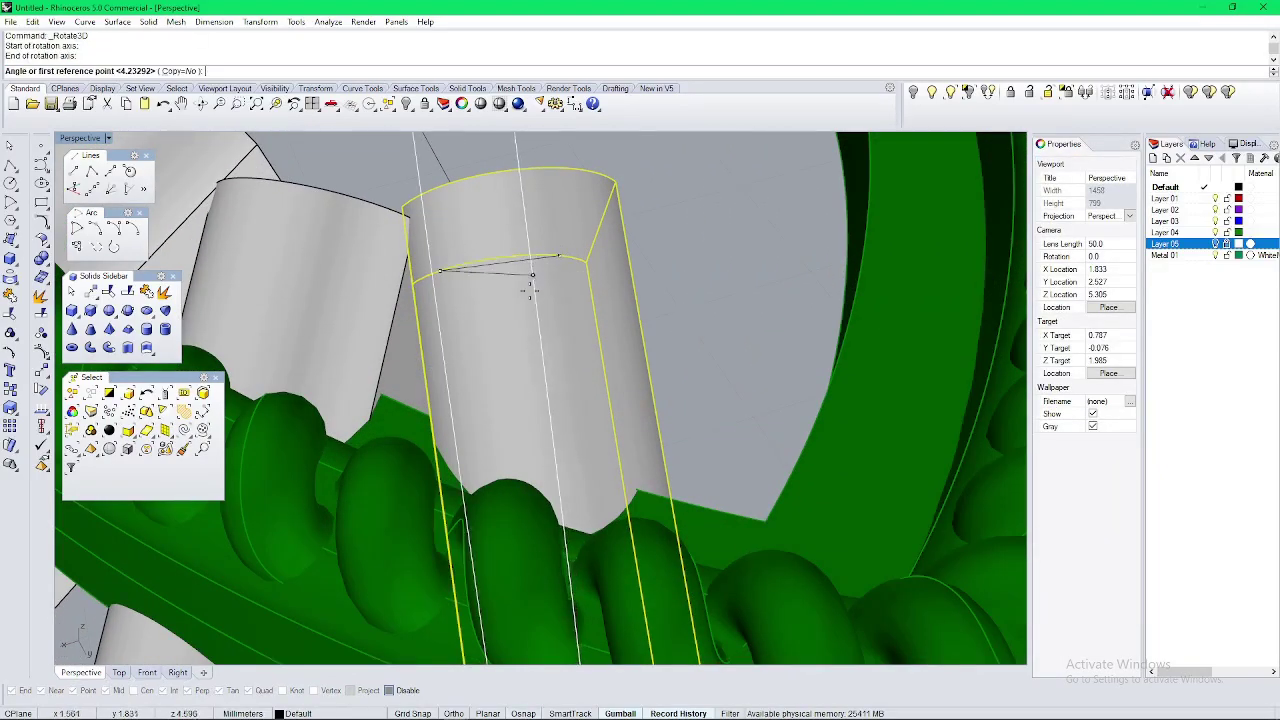
pyautogui.moveTo(529, 290); pyautogui.dragTo(690, 245, button='right')
pyautogui.scroll(-5, 690, 260)
pyautogui.scroll(2, 757, 618)
pyautogui.click(800, 545)
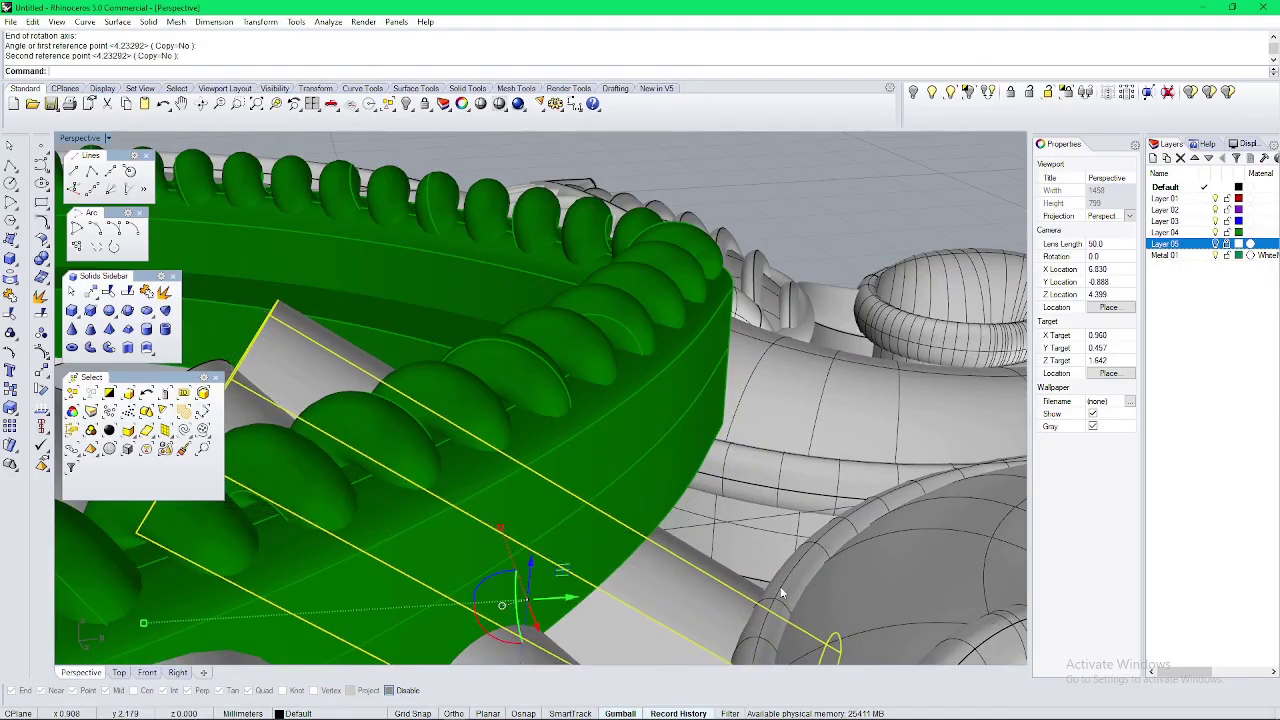
pyautogui.press('Escape')
# Step: Extract a copy of the crescent's underside surface and extrude it away from the crescent as a cutting solid
pyautogui.scroll(-4, 780, 592)
pyautogui.moveTo(720, 490); pyautogui.dragTo(676, 587, button='right')
pyautogui.scroll(-4, 668, 438)
pyautogui.moveTo(668, 436); pyautogui.dragTo(640, 142, button='right')
pyautogui.keyDown('shift'); pyautogui.moveTo(581, 247); pyautogui.dragTo(632, 446, button='right'); pyautogui.keyUp('shift')
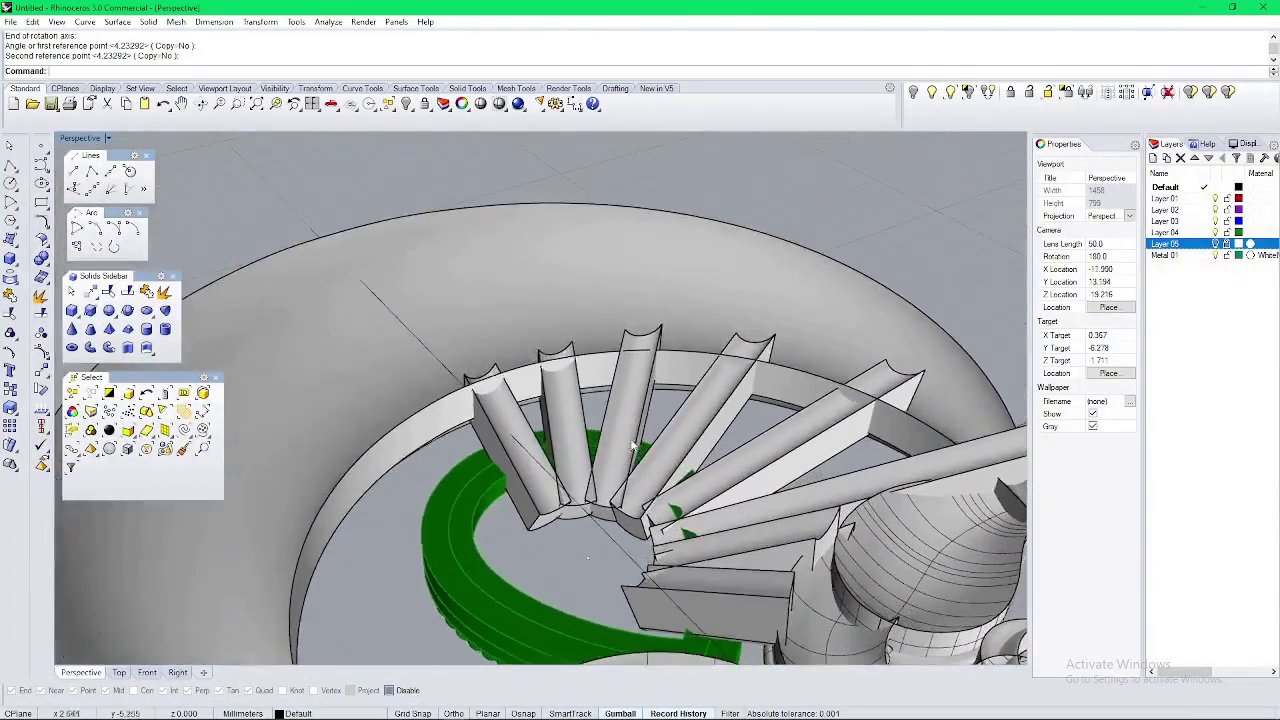
pyautogui.click(603, 314)
pyautogui.press('Return')
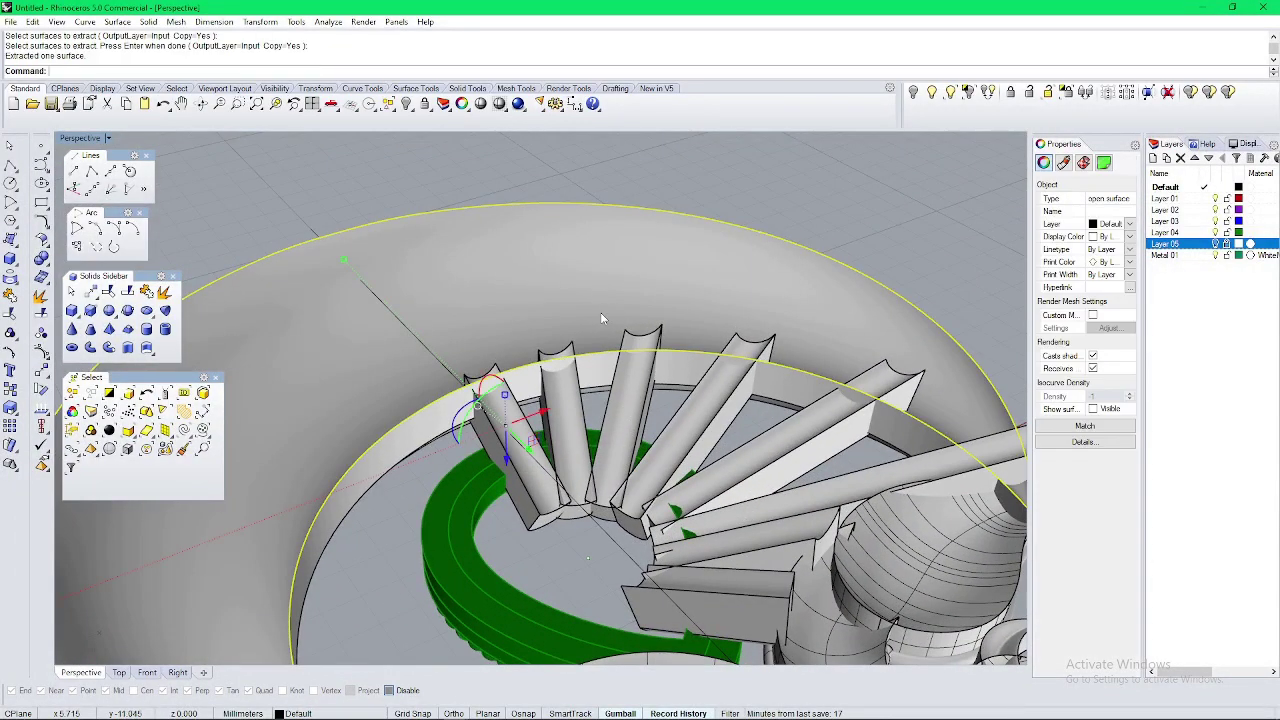
pyautogui.write('e')
pyautogui.press('Return')
pyautogui.press('Return')
# Step: Subtract the extruded crescent solid from the six bars that reach the crescent using Boolean Difference
pyautogui.click(530, 453)
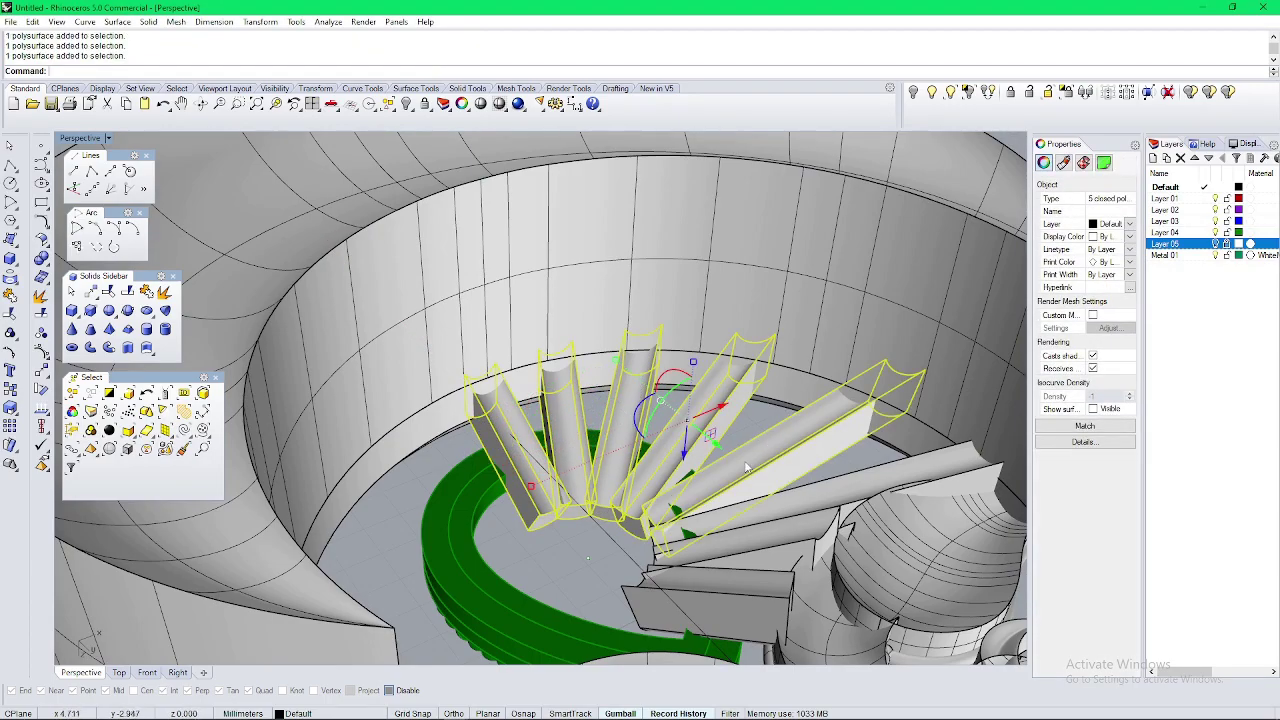
pyautogui.moveTo(745, 467); pyautogui.dragTo(816, 385, button='right')
pyautogui.scroll(-4, 816, 385)
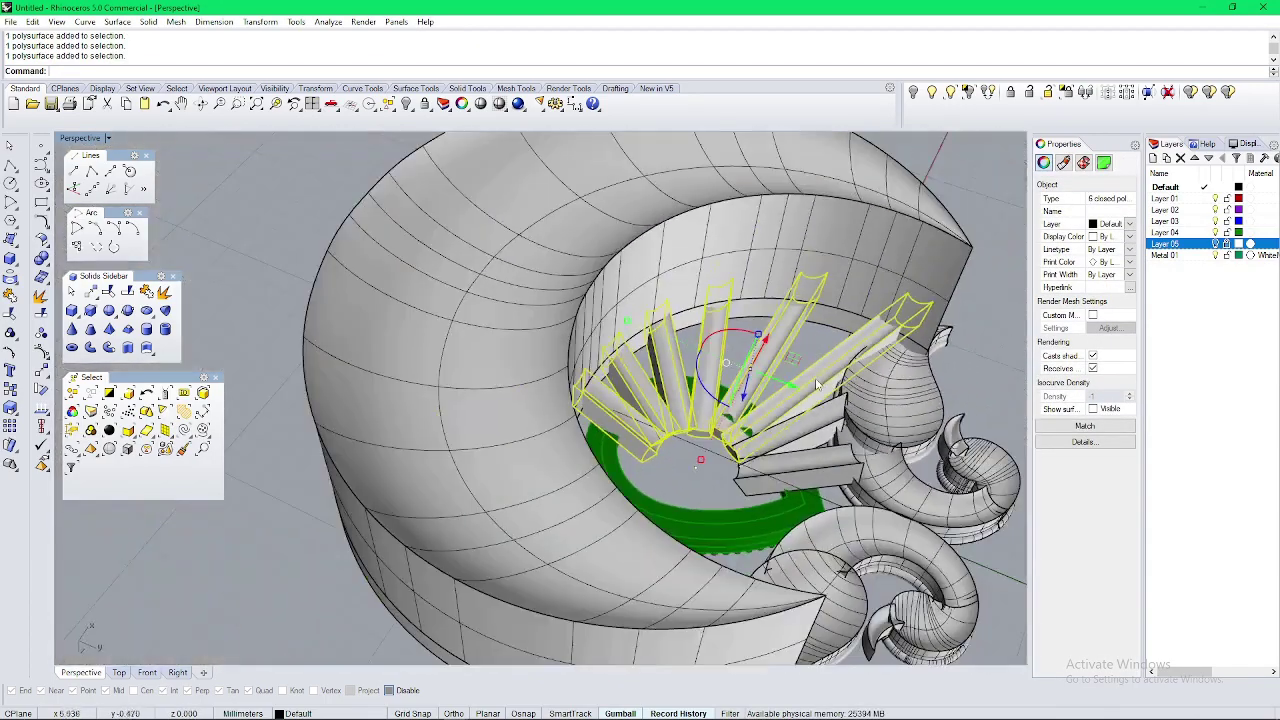
pyautogui.click(667, 207)
pyautogui.press('Return')
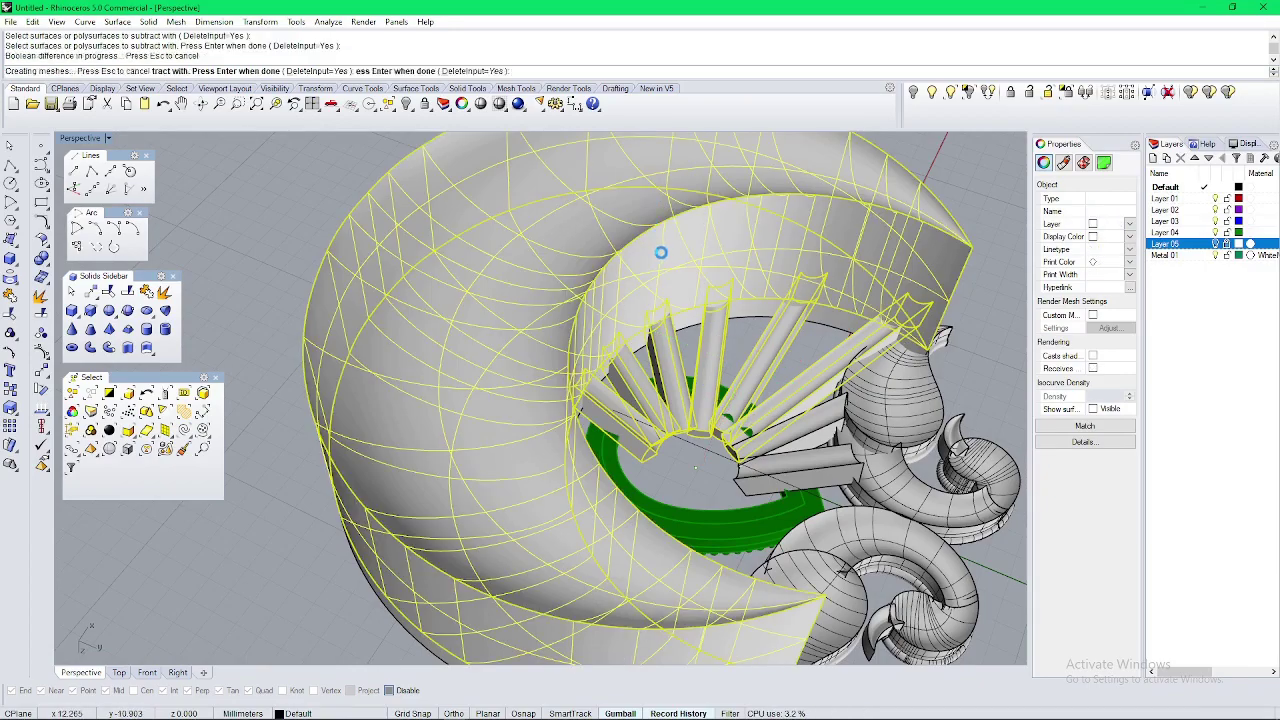
# Step: Duplicate the crescent's outer side edge near the tip where a bar end sticks out
pyautogui.moveTo(660, 251); pyautogui.dragTo(803, 497, button='right')
pyautogui.scroll(3, 803, 497)
pyautogui.scroll(2, 803, 497)
pyautogui.click(729, 433)
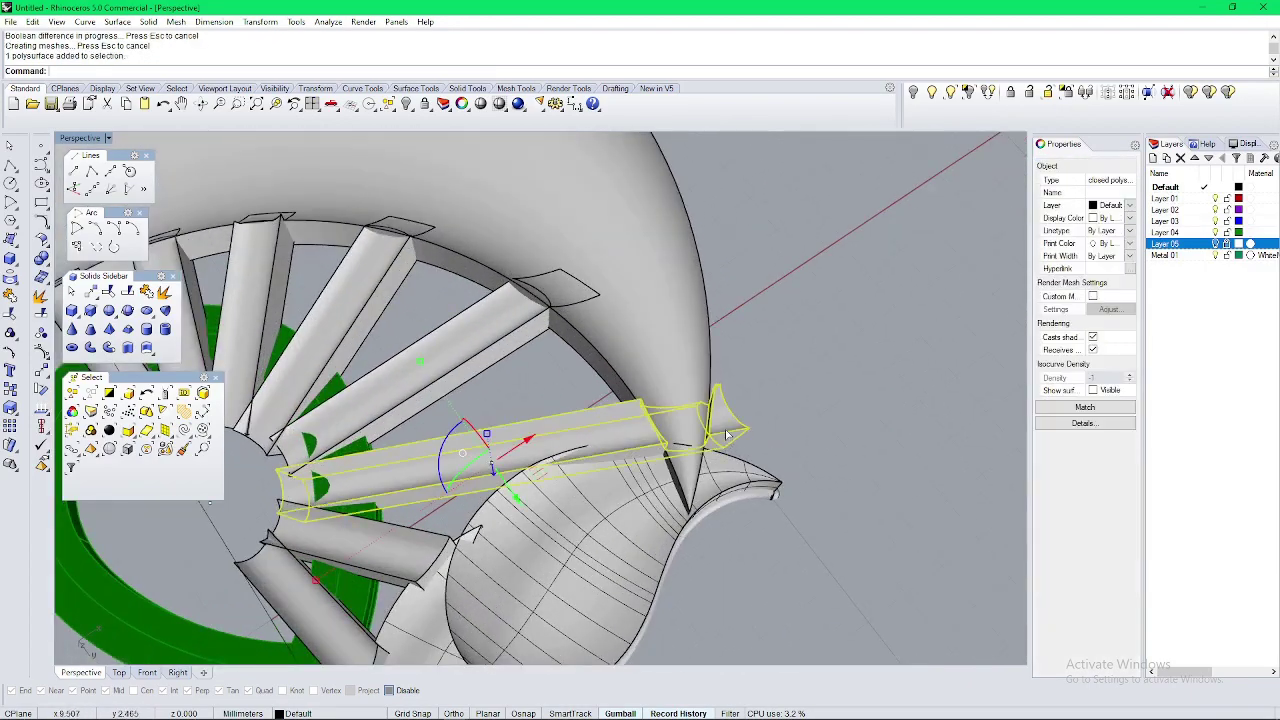
pyautogui.press('Escape')
pyautogui.moveTo(735, 438); pyautogui.dragTo(594, 544, button='right')
pyautogui.scroll(3, 598, 563)
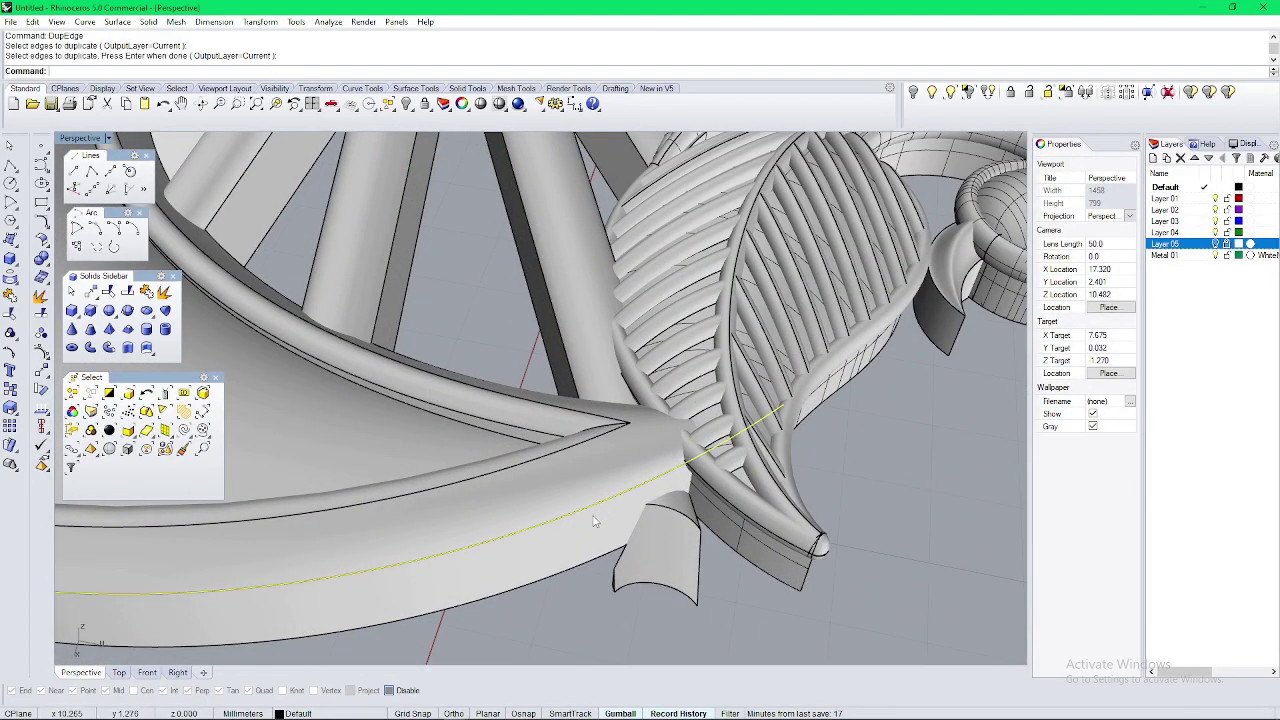
# Step: Wire-cut the protruding bar end along the duplicated edge in the Top view and delete the cutting curve
pyautogui.hotkey('ctrl', 'F1')
pyautogui.moveTo(859, 400); pyautogui.dragTo(698, 409, button='right')
pyautogui.scroll(6, 690, 426)
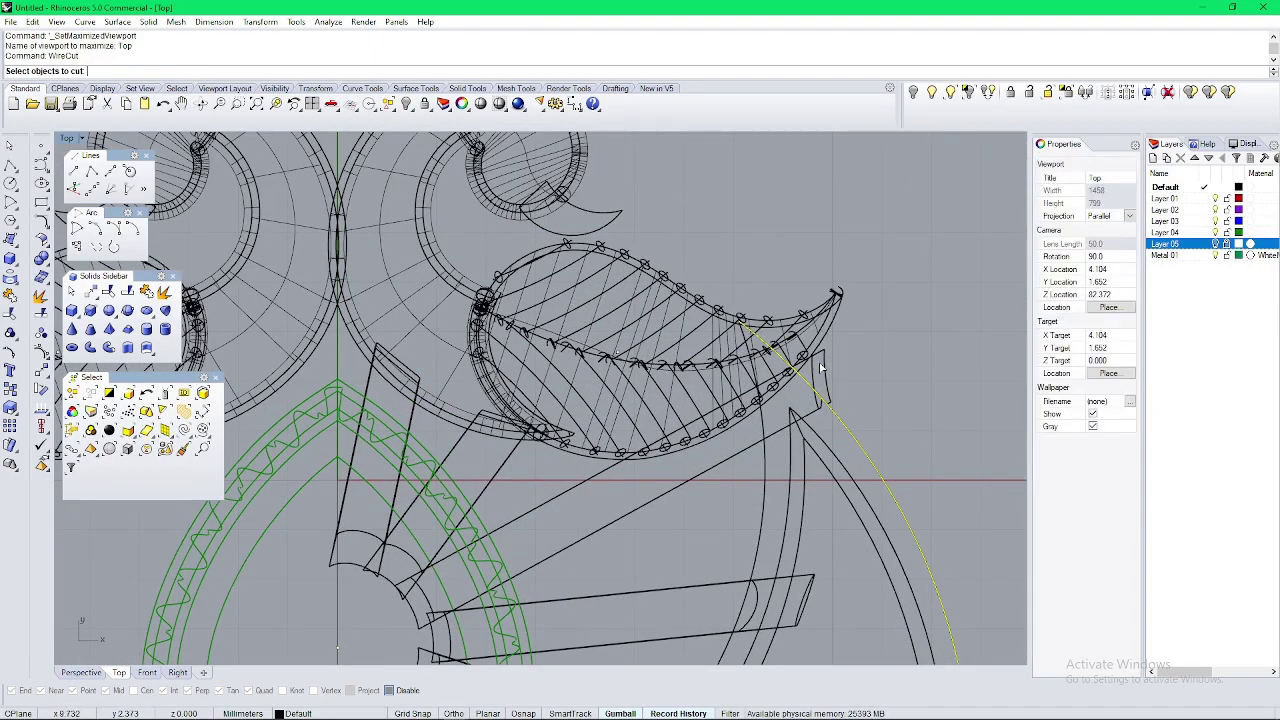
pyautogui.press('Return')
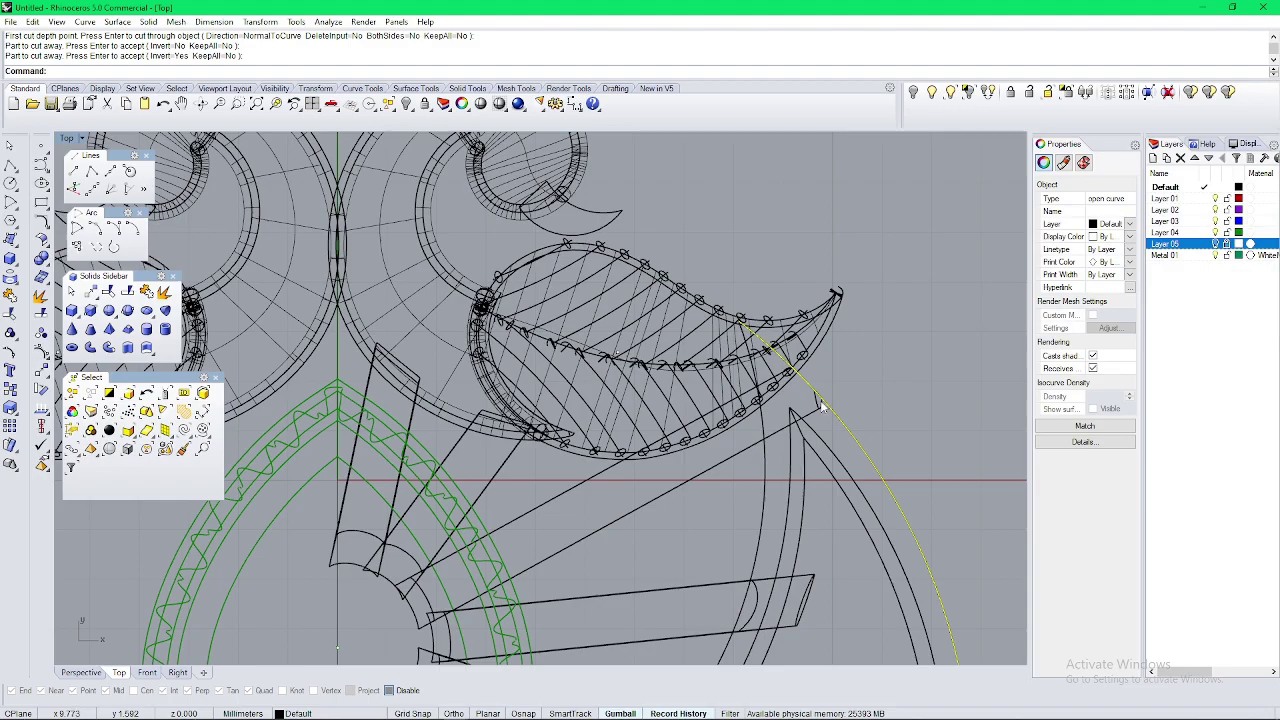
pyautogui.press('Delete')
pyautogui.scroll(-6, 818, 402)
pyautogui.hotkey('ctrl', 'F4')
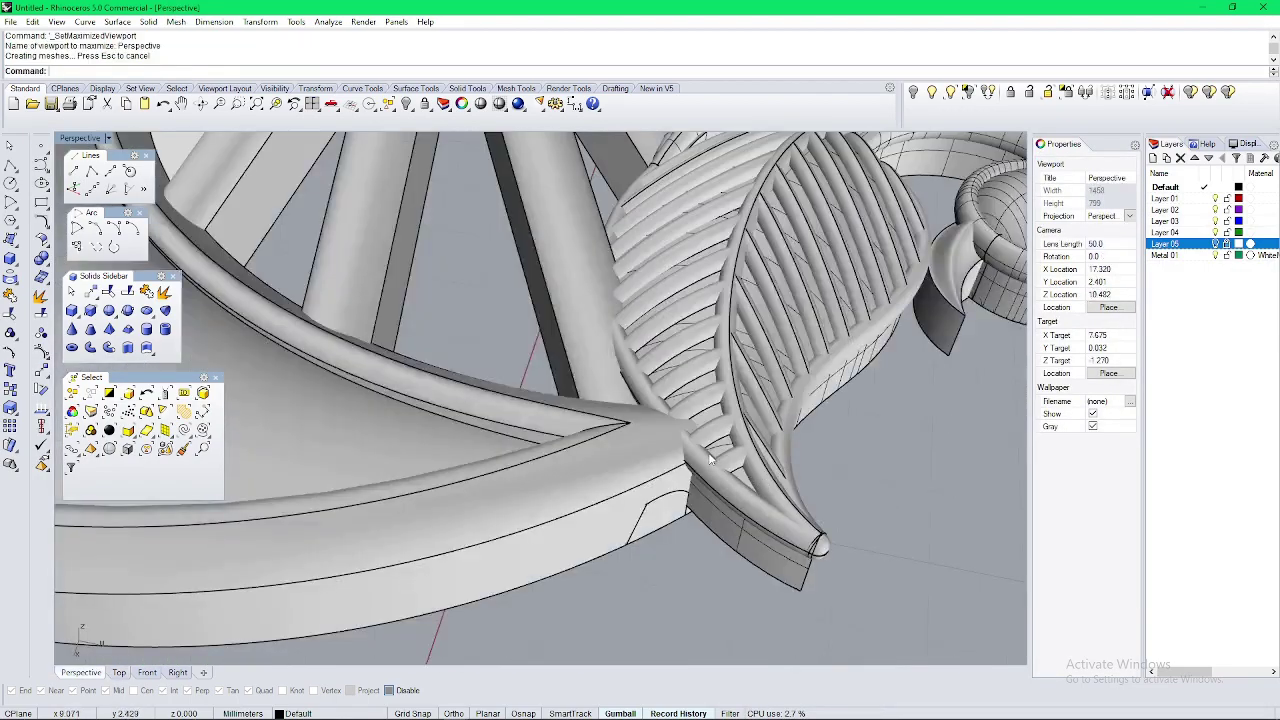
# Step: Examine the radial bars from the crescent tip to their inner ends inside the pear-shaped collet
pyautogui.moveTo(711, 460)
pyautogui.mouseDown(button='right')
pyautogui.moveTo(760, 588)
pyautogui.moveTo(738, 537)
pyautogui.mouseUp(button='right')
pyautogui.scroll(-8, 738, 537)
pyautogui.moveTo(738, 390); pyautogui.dragTo(552, 527, button='right')
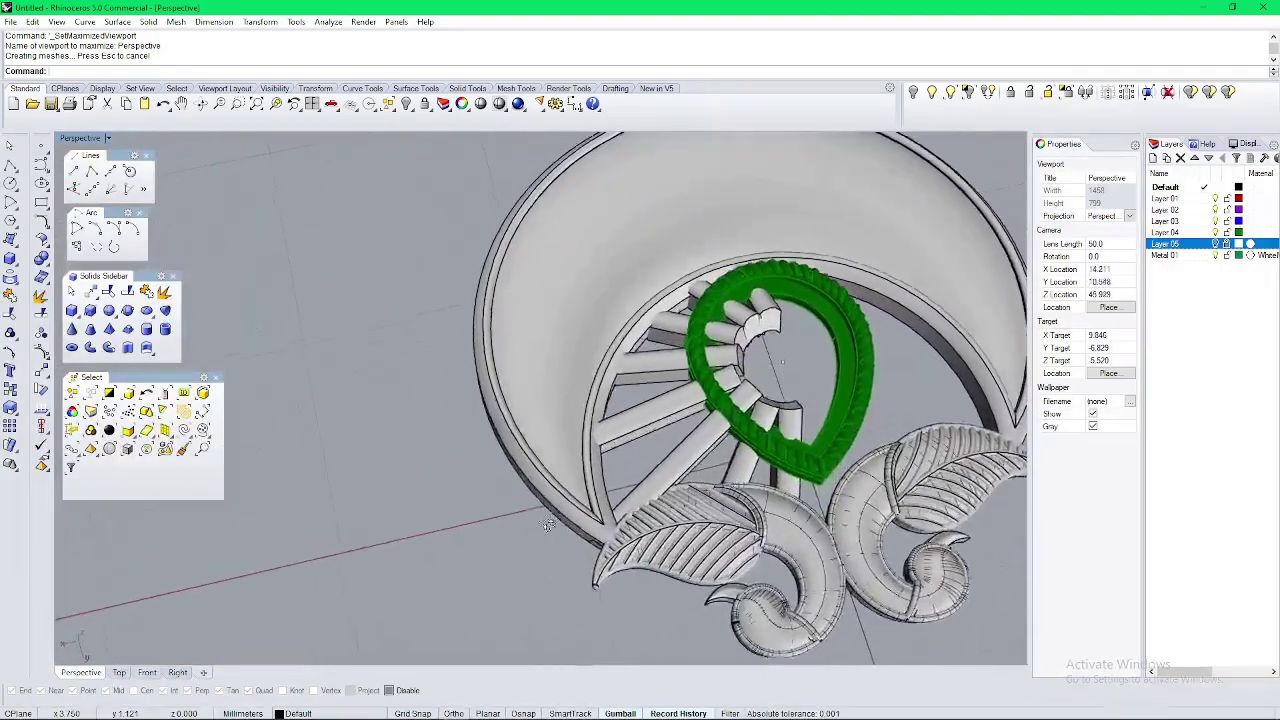
pyautogui.scroll(2, 662, 358)
pyautogui.moveTo(664, 362); pyautogui.dragTo(666, 521, button='right')
pyautogui.click(689, 455)
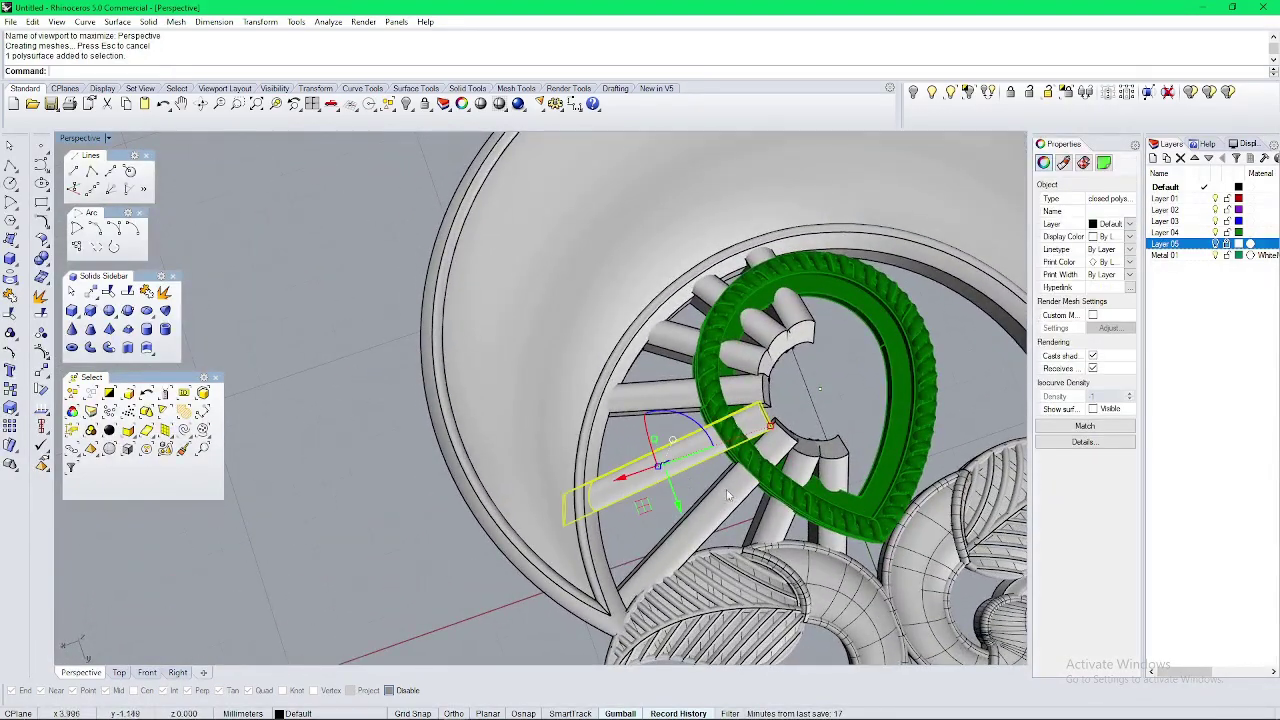
pyautogui.click(753, 513)
pyautogui.moveTo(842, 508); pyautogui.dragTo(436, 512, button='right')
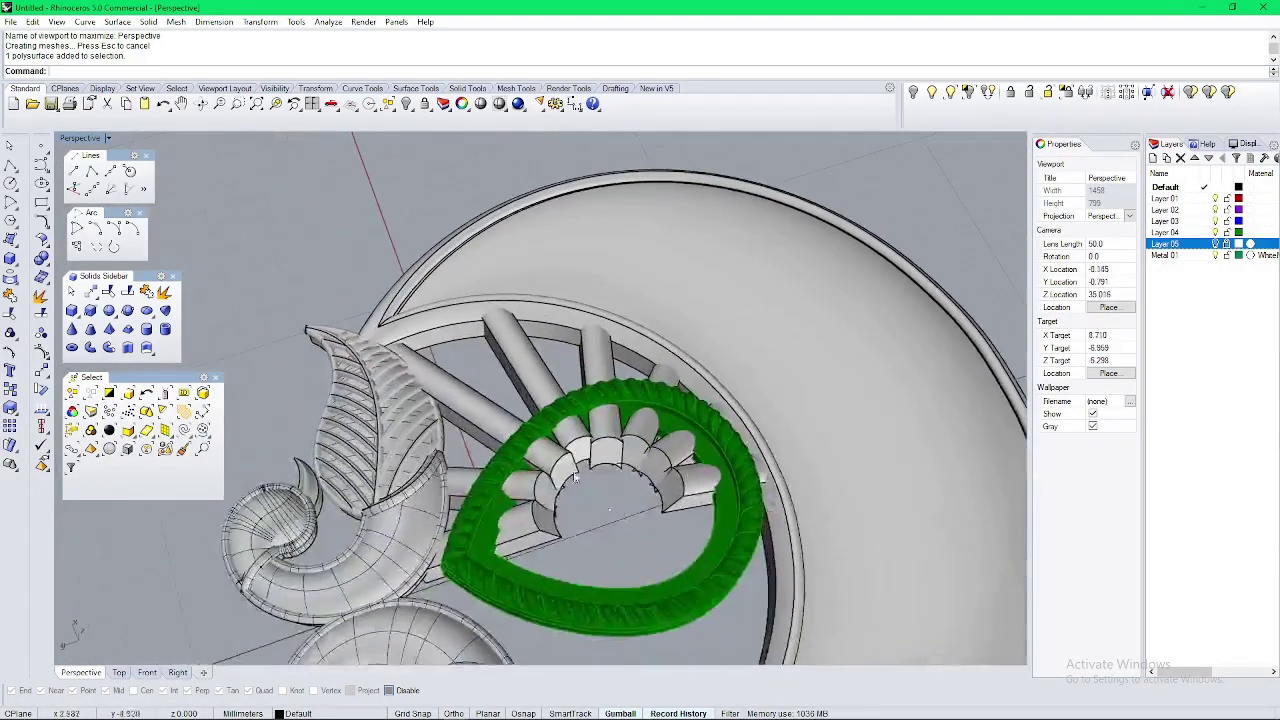
# Step: Extrude the collet's pear-shaped curve into a solid tall enough to pass through the inner ends of the bars
pyautogui.scroll(4, 435, 513)
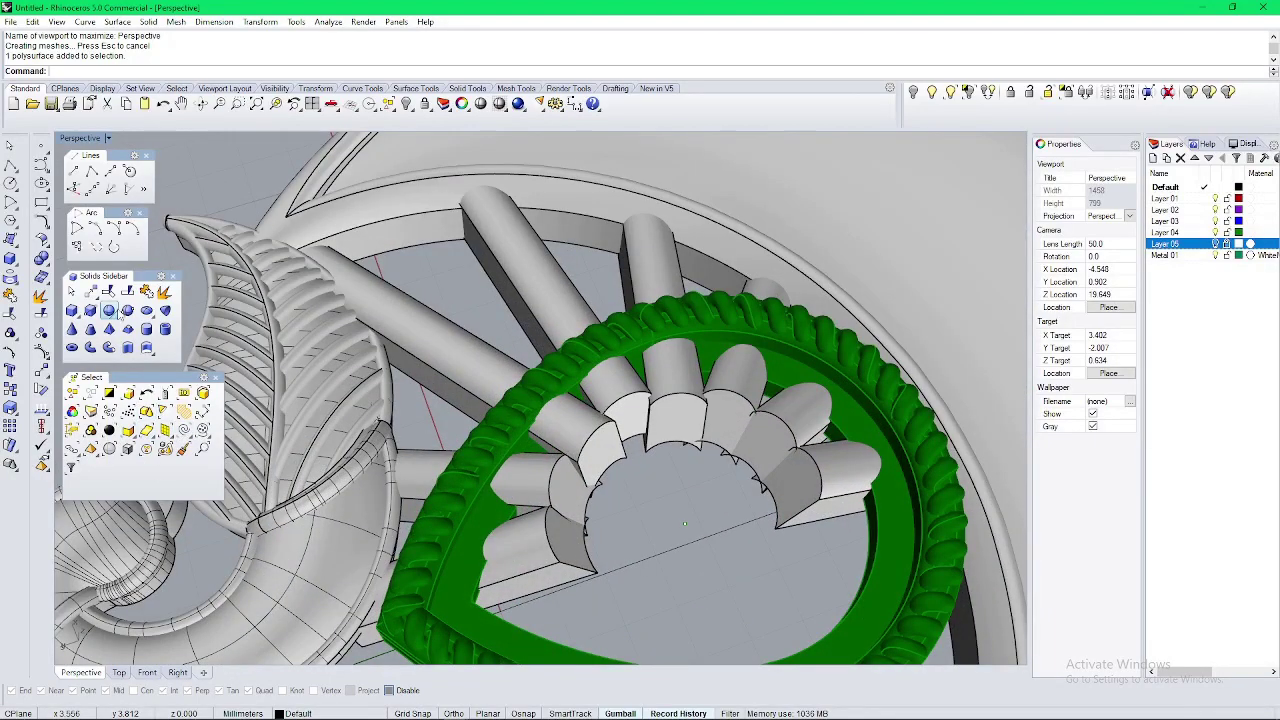
pyautogui.click(128, 348)
pyautogui.scroll(4, 543, 376)
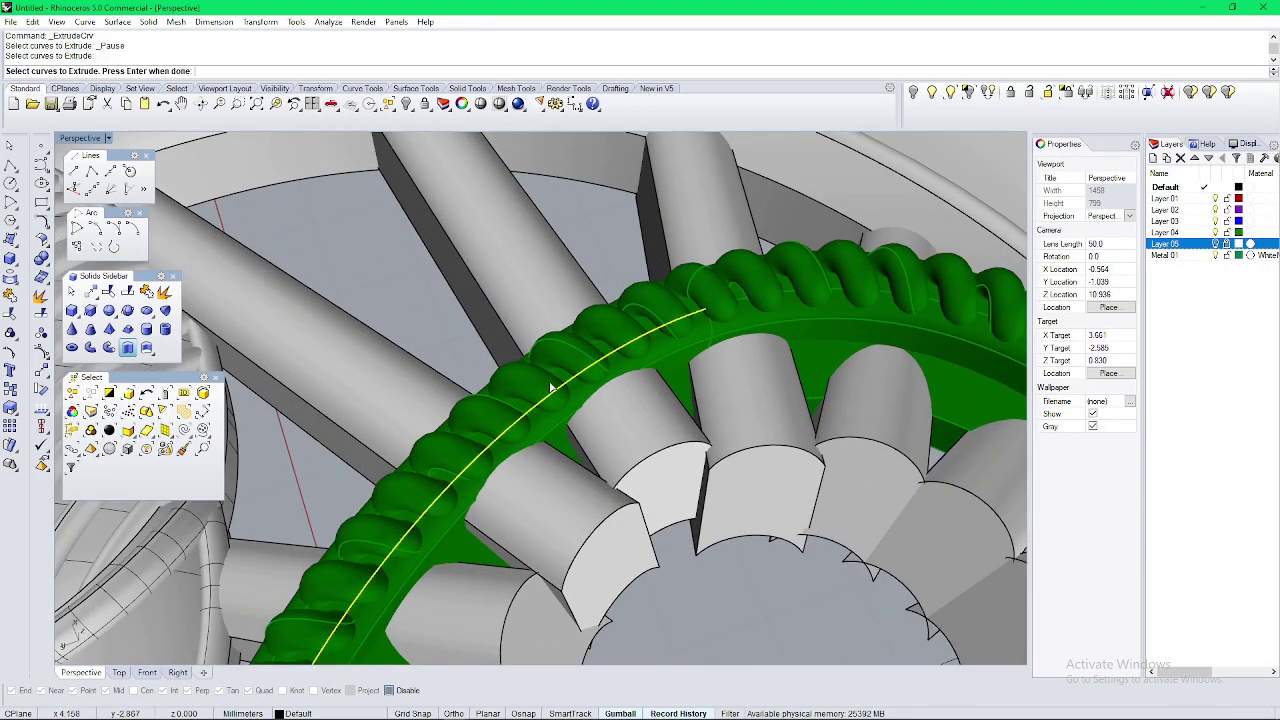
pyautogui.scroll(2, 704, 315)
pyautogui.click(775, 292)
pyautogui.scroll(-8, 764, 288)
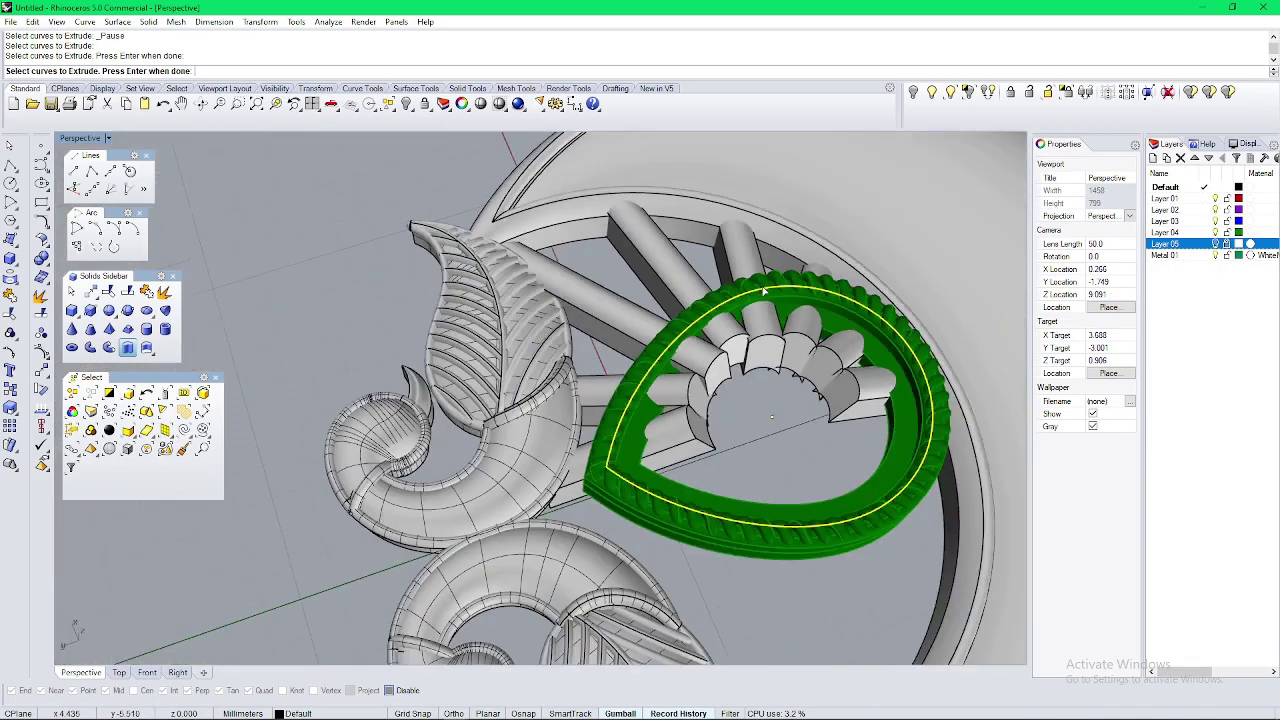
pyautogui.rightClick(754, 416)
pyautogui.click(694, 591)
# Step: Subtract the pear-shaped solid from the eight radial bars using Boolean Difference
pyautogui.moveTo(694, 510); pyautogui.dragTo(639, 400, button='right')
pyautogui.scroll(5, 637, 347)
pyautogui.click(614, 413)
pyautogui.keyDown('shift'); pyautogui.click(388, 250); pyautogui.keyUp('shift')
pyautogui.keyDown('shift'); pyautogui.moveTo(388, 252); pyautogui.dragTo(604, 358, button='right'); pyautogui.keyUp('shift')
pyautogui.keyDown('shift'); pyautogui.click(500, 288); pyautogui.keyUp('shift')
pyautogui.moveTo(500, 288); pyautogui.dragTo(624, 343, button='right')
pyautogui.keyDown('shift'); pyautogui.moveTo(309, 388); pyautogui.dragTo(590, 460, button='right'); pyautogui.keyUp('shift')
pyautogui.keyDown('shift'); pyautogui.click(389, 494); pyautogui.keyUp('shift')
pyautogui.keyDown('shift'); pyautogui.moveTo(389, 494); pyautogui.dragTo(600, 502, button='right'); pyautogui.keyUp('shift')
pyautogui.keyDown('shift'); pyautogui.click(450, 483); pyautogui.keyUp('shift')
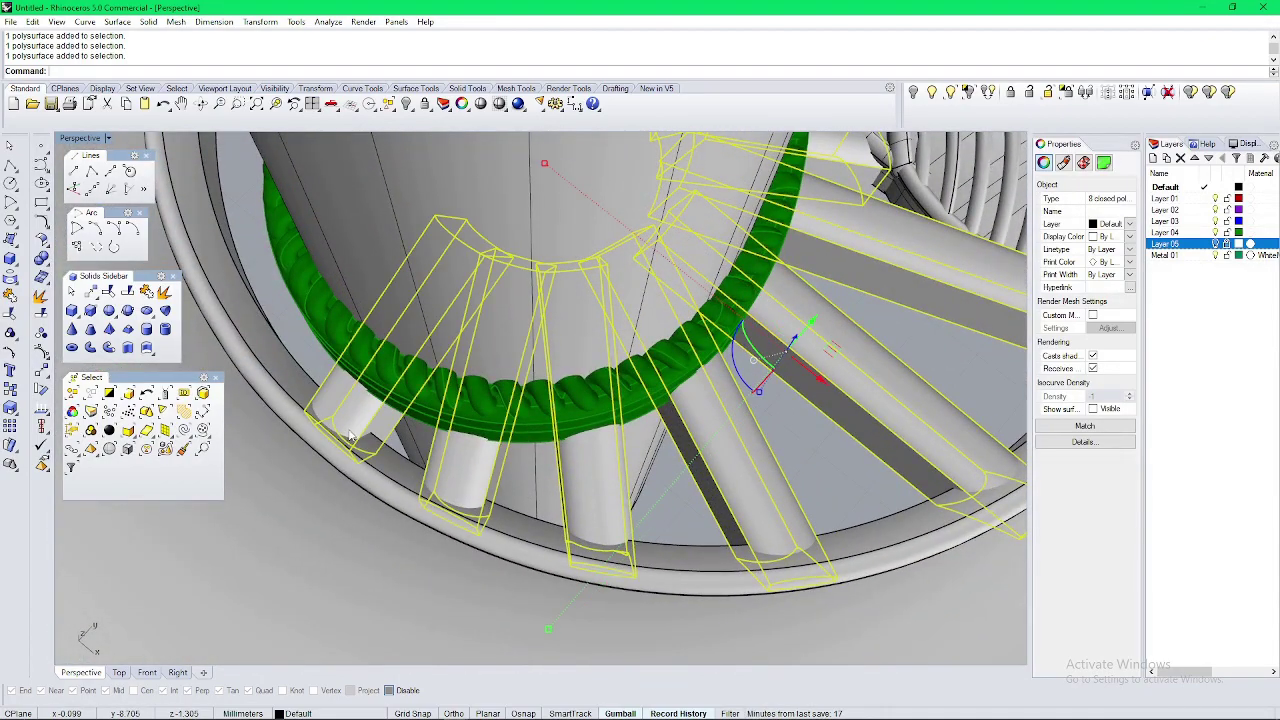
pyautogui.scroll(-7, 350, 435)
pyautogui.moveTo(350, 435); pyautogui.dragTo(520, 443, button='right')
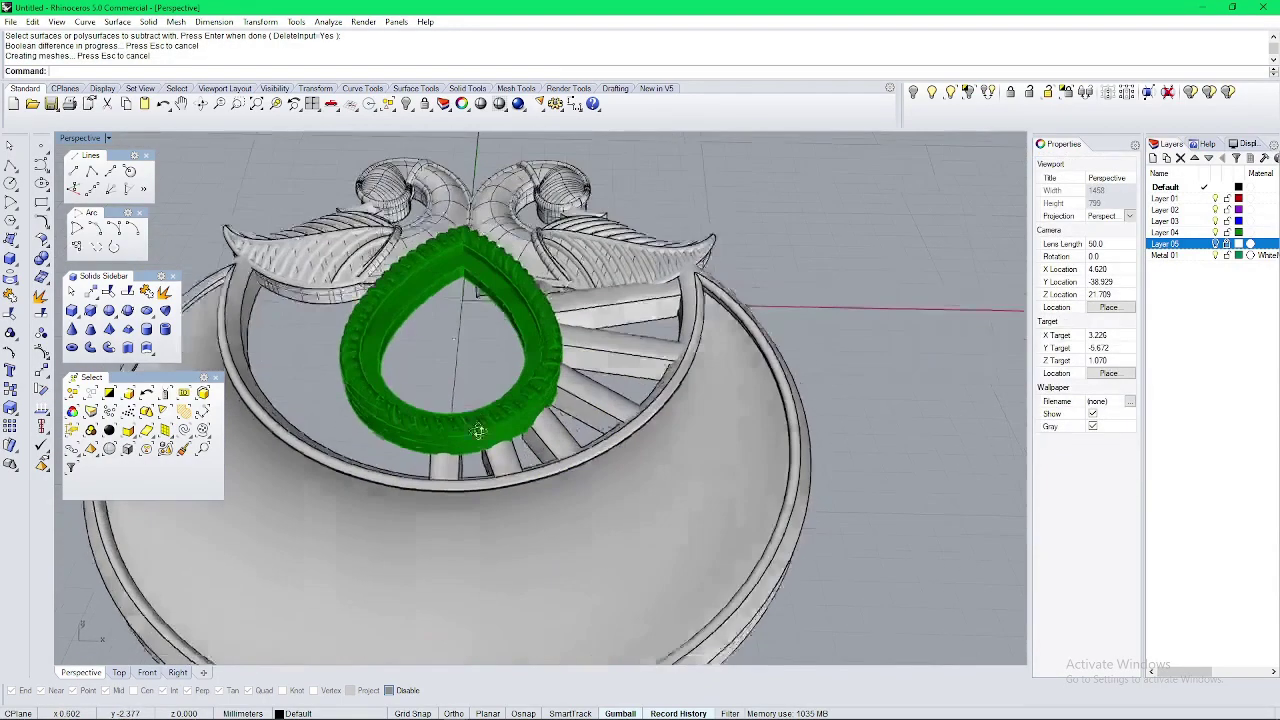
# Step: Mirror the seven side bars across the vertical axis through the origin, keeping the originals and leaving out the central bar
pyautogui.scroll(3, 497, 467)
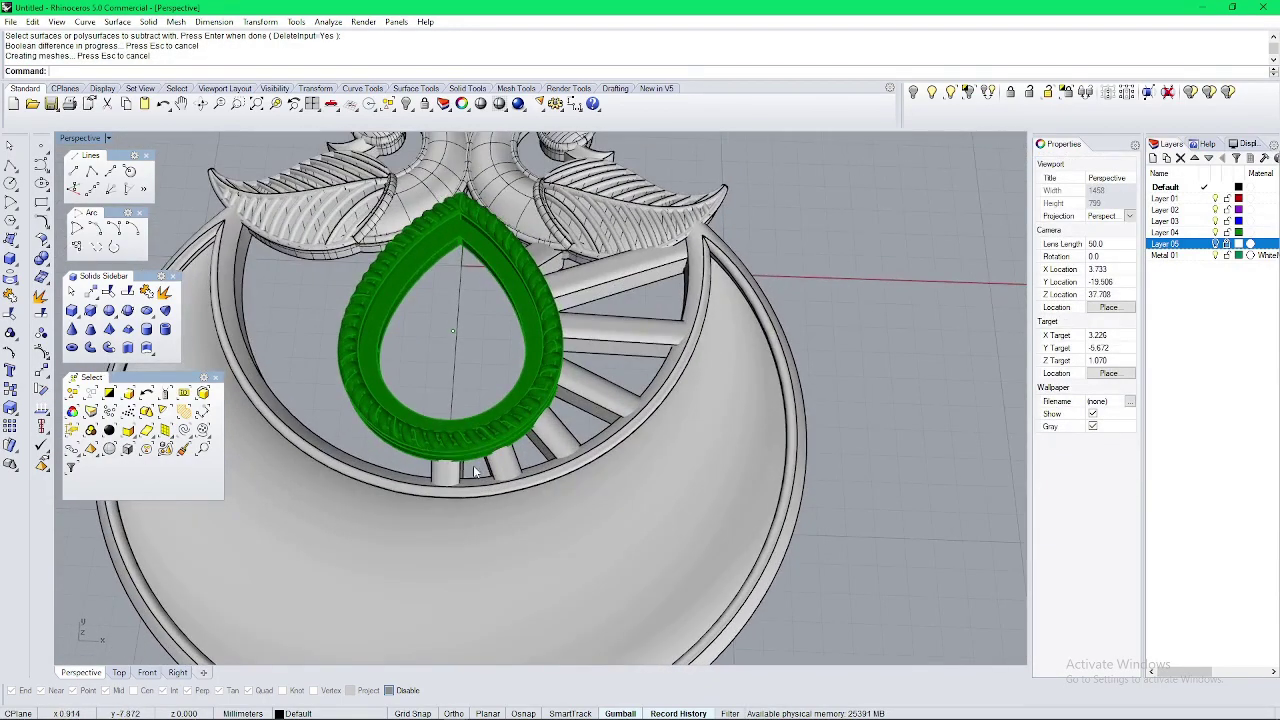
pyautogui.click(508, 465)
pyautogui.keyDown('shift'); pyautogui.click(566, 438); pyautogui.keyUp('shift')
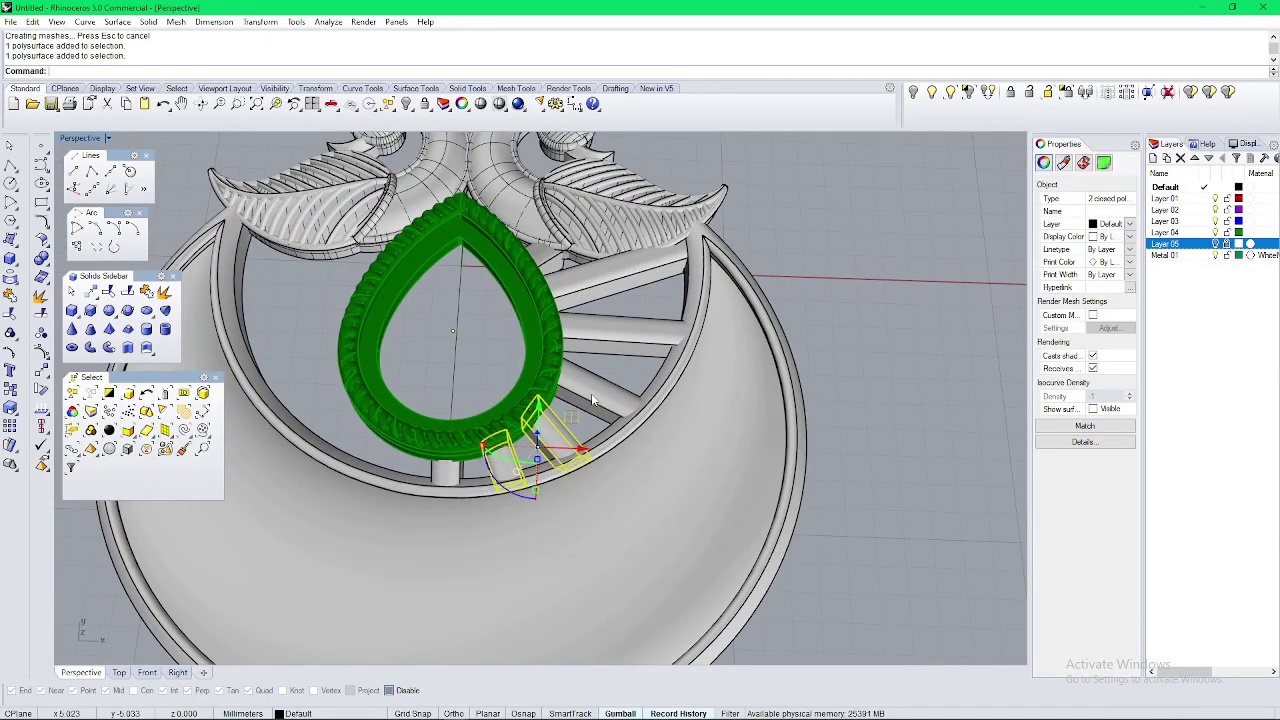
pyautogui.keyDown('shift'); pyautogui.click(558, 263); pyautogui.keyUp('shift')
pyautogui.click(598, 298)
pyautogui.moveTo(562, 322); pyautogui.dragTo(535, 354, button='right')
pyautogui.scroll(4, 481, 175)
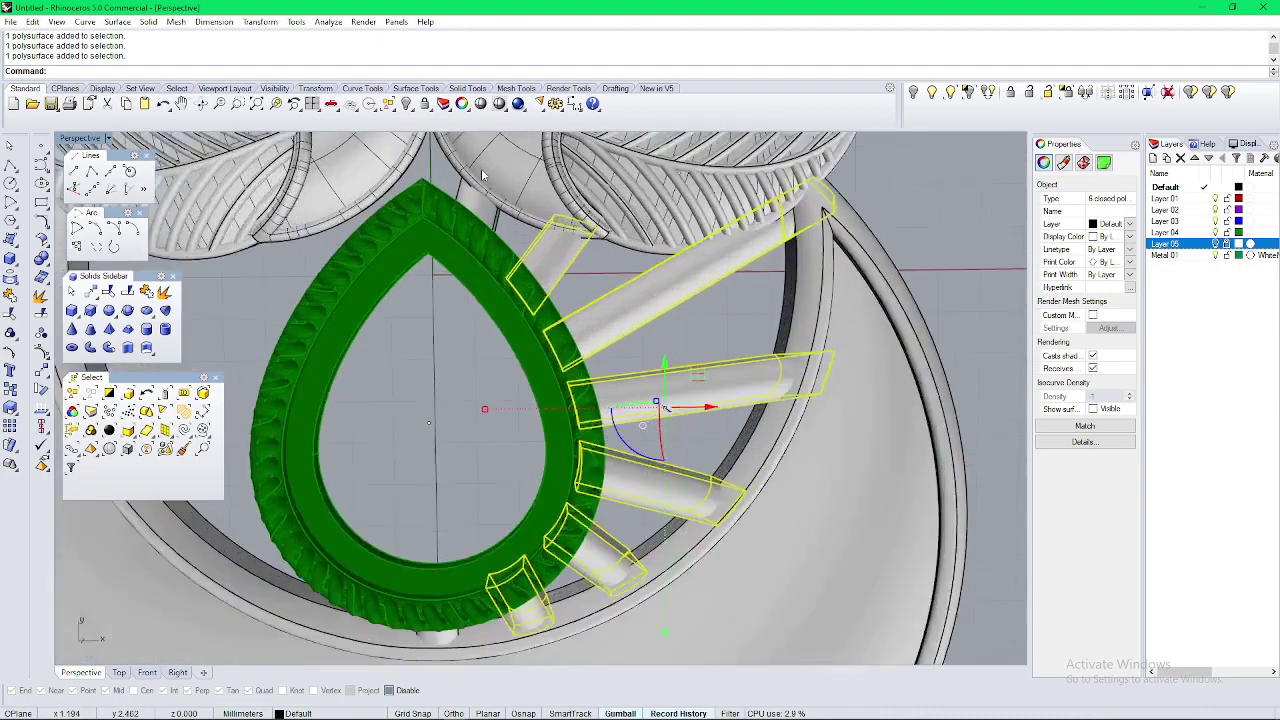
pyautogui.scroll(1, 481, 175)
pyautogui.keyDown('shift'); pyautogui.click(478, 206); pyautogui.keyUp('shift')
pyautogui.scroll(-8, 500, 228)
pyautogui.write('mi')
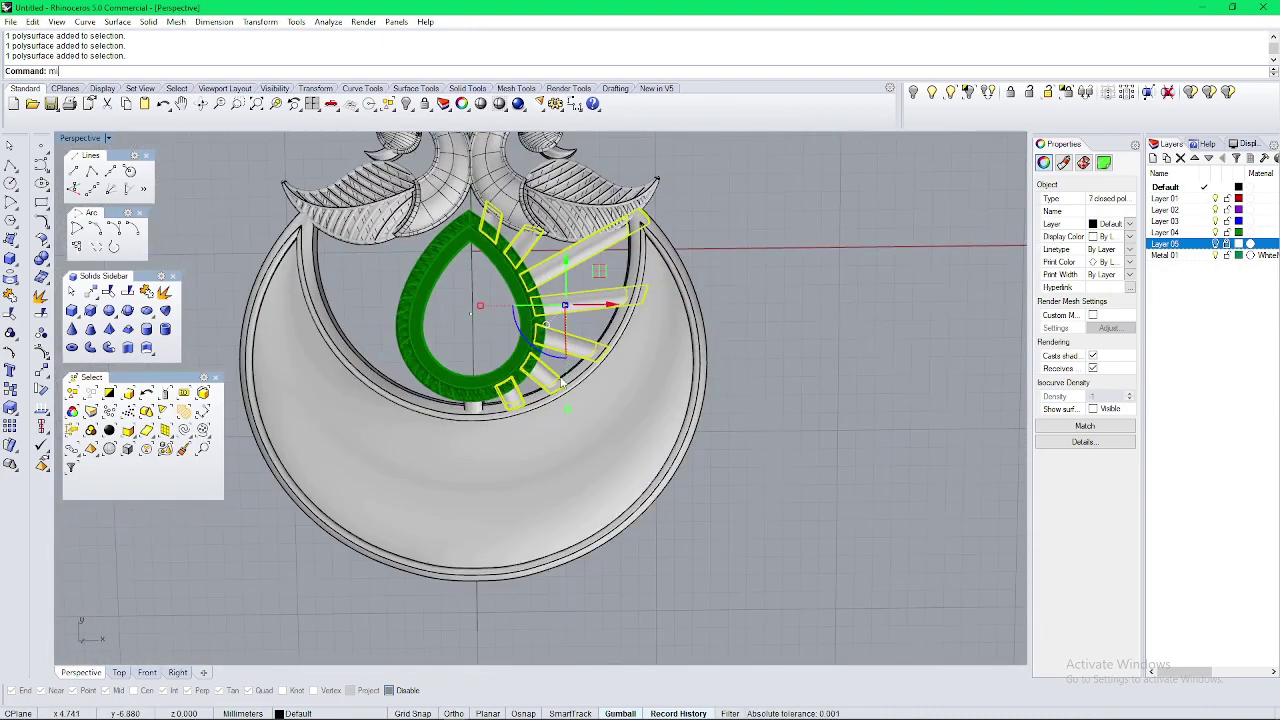
pyautogui.write('rror')
pyautogui.press('Return')
pyautogui.write('0')
pyautogui.press('Return')
pyautogui.click(476, 427)
pyautogui.press('Escape')
pyautogui.moveTo(476, 427); pyautogui.dragTo(676, 470, button='right')
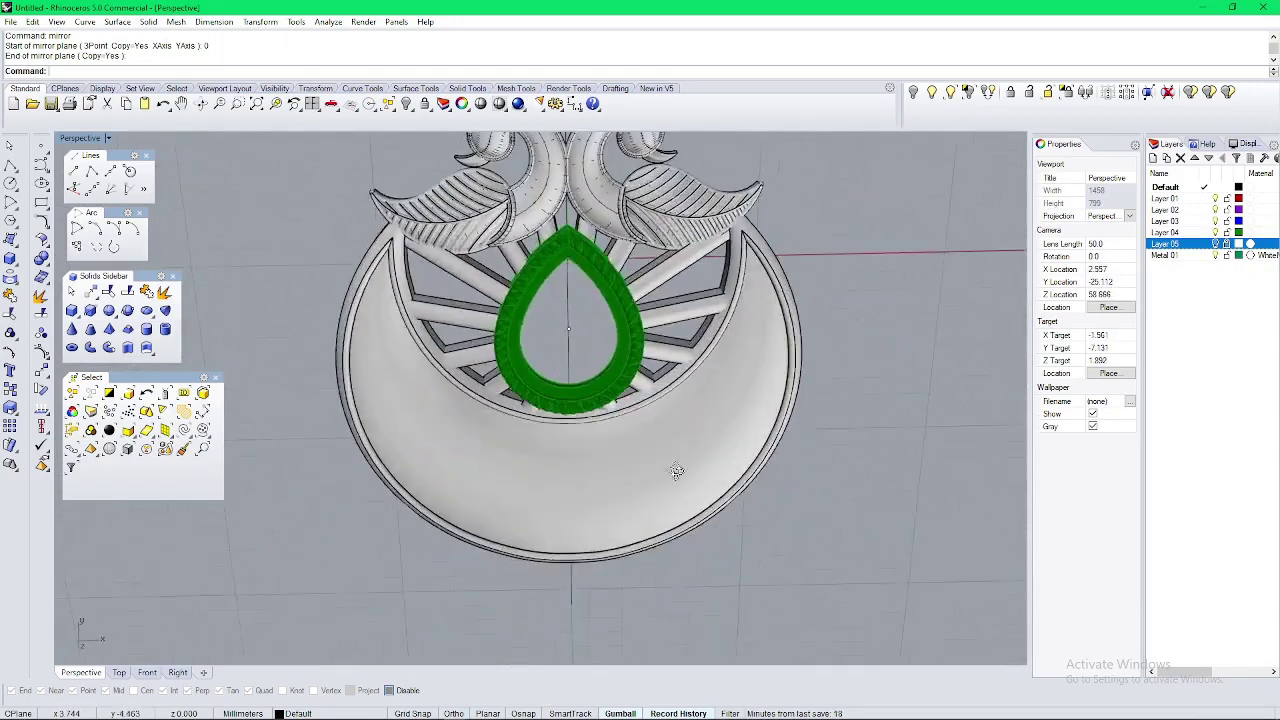
# Step: Turn off the surface isocurve display for all pendant objects
pyautogui.scroll(-8, 676, 470)
pyautogui.scroll(7, 682, 412)
pyautogui.moveTo(682, 412); pyautogui.dragTo(670, 397, button='right')
pyautogui.hotkey('ctrl', 'a')
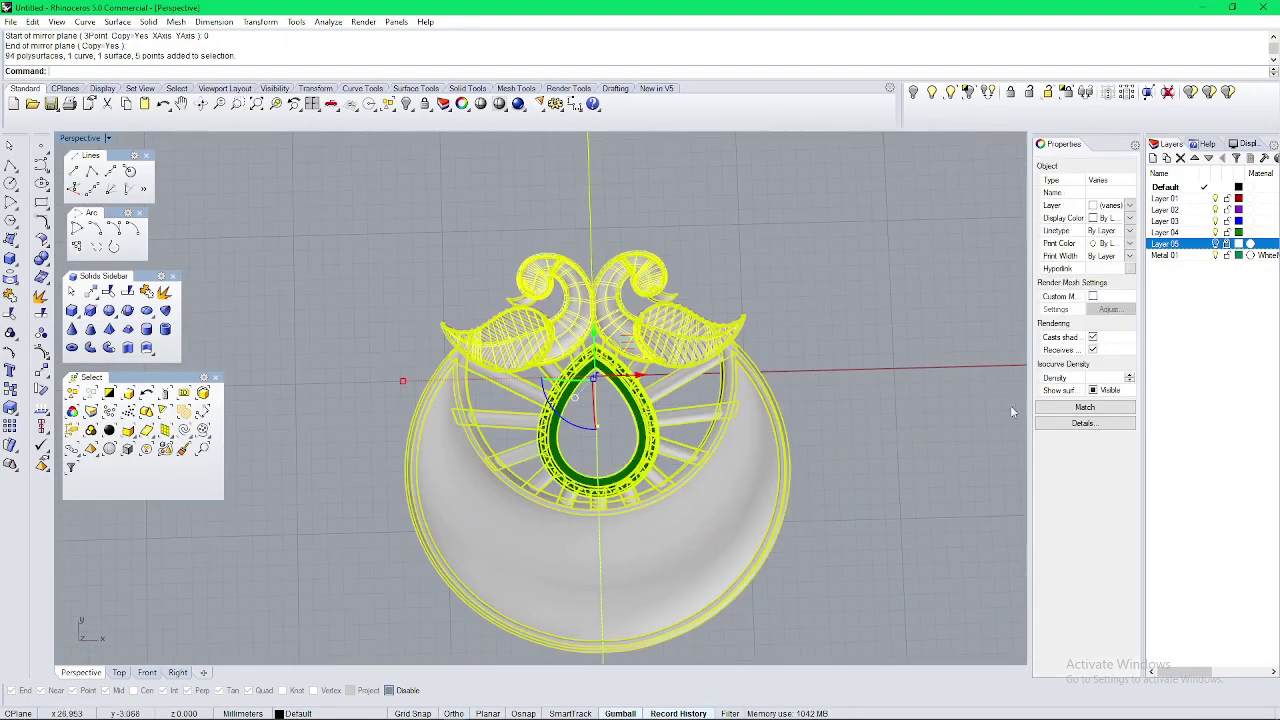
pyautogui.click(1109, 429)
pyautogui.press('Escape')
pyautogui.moveTo(960, 440); pyautogui.dragTo(684, 350, button='right')
# Step: Try to extract a copy of the crescent's upper surface
pyautogui.scroll(4, 683, 450)
pyautogui.moveTo(684, 452); pyautogui.dragTo(586, 534, button='right')
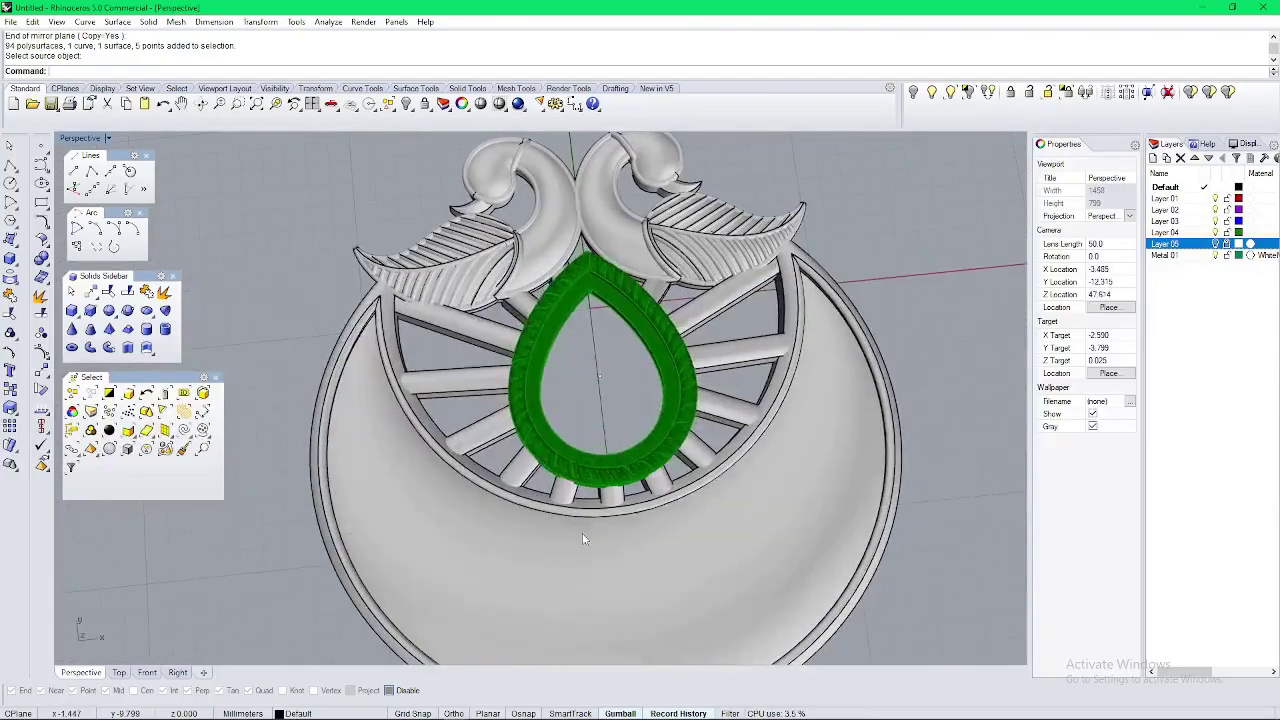
pyautogui.write('es')
pyautogui.press('Return')
pyautogui.click(567, 581)
pyautogui.press('Return')
pyautogui.moveTo(567, 581); pyautogui.dragTo(672, 495, button='right')
pyautogui.press('Escape')
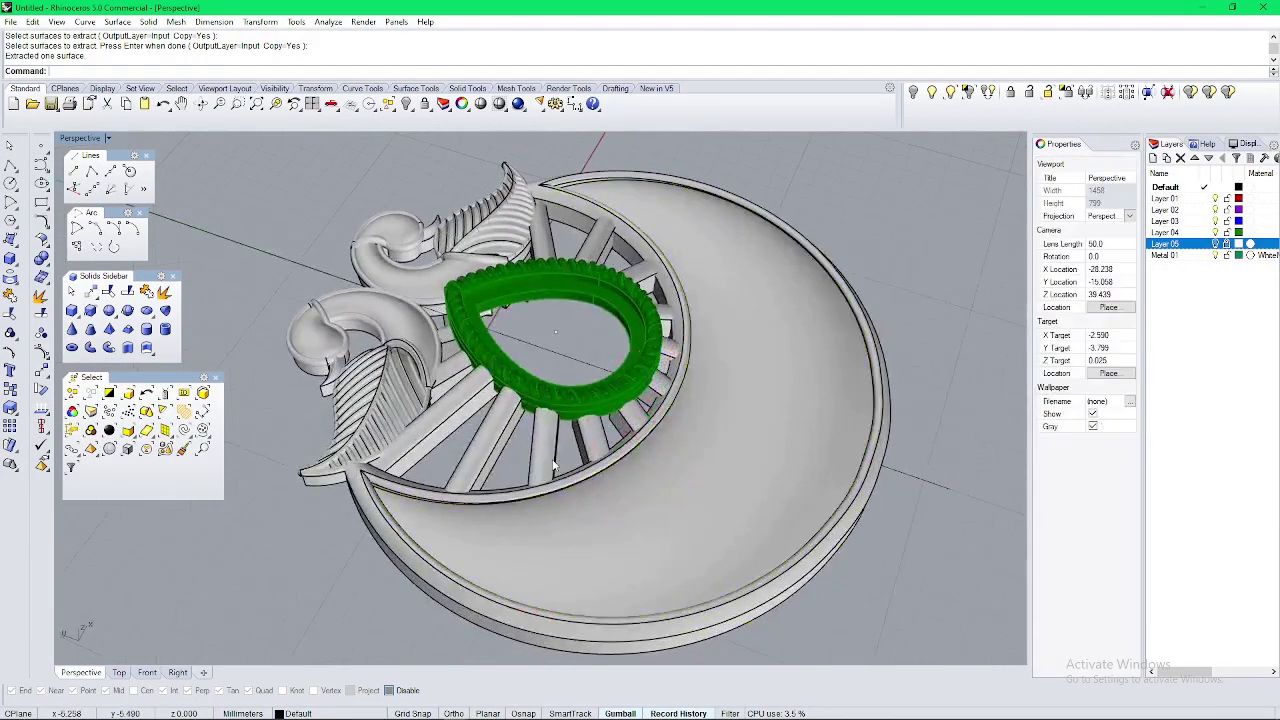
pyautogui.scroll(-5, 750, 347)
# Step: Group all the pendant objects, leaving the separate curve on the vertical axis out of the group
pyautogui.hotkey('ctrl', 'a')
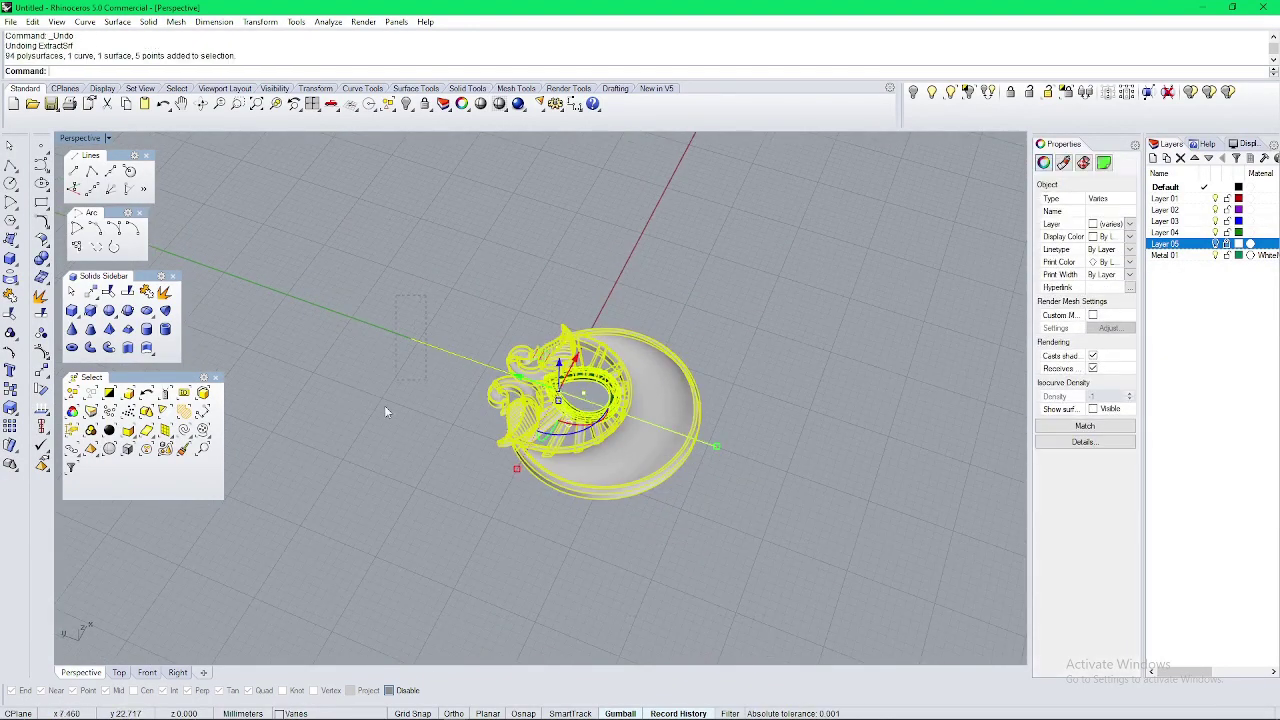
pyautogui.write('g')
pyautogui.press('Return')
pyautogui.scroll(10, 615, 390)
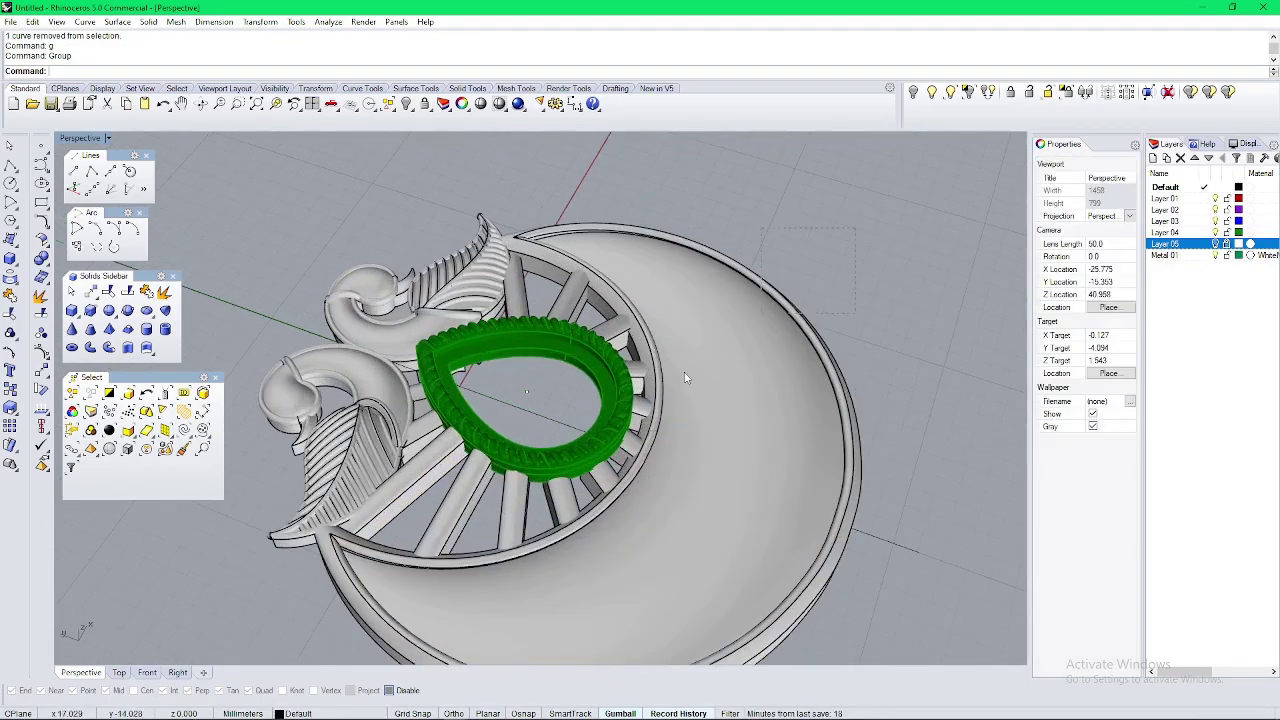
# Step: Assign the whole pendant group to Layer 04
pyautogui.click(686, 377)
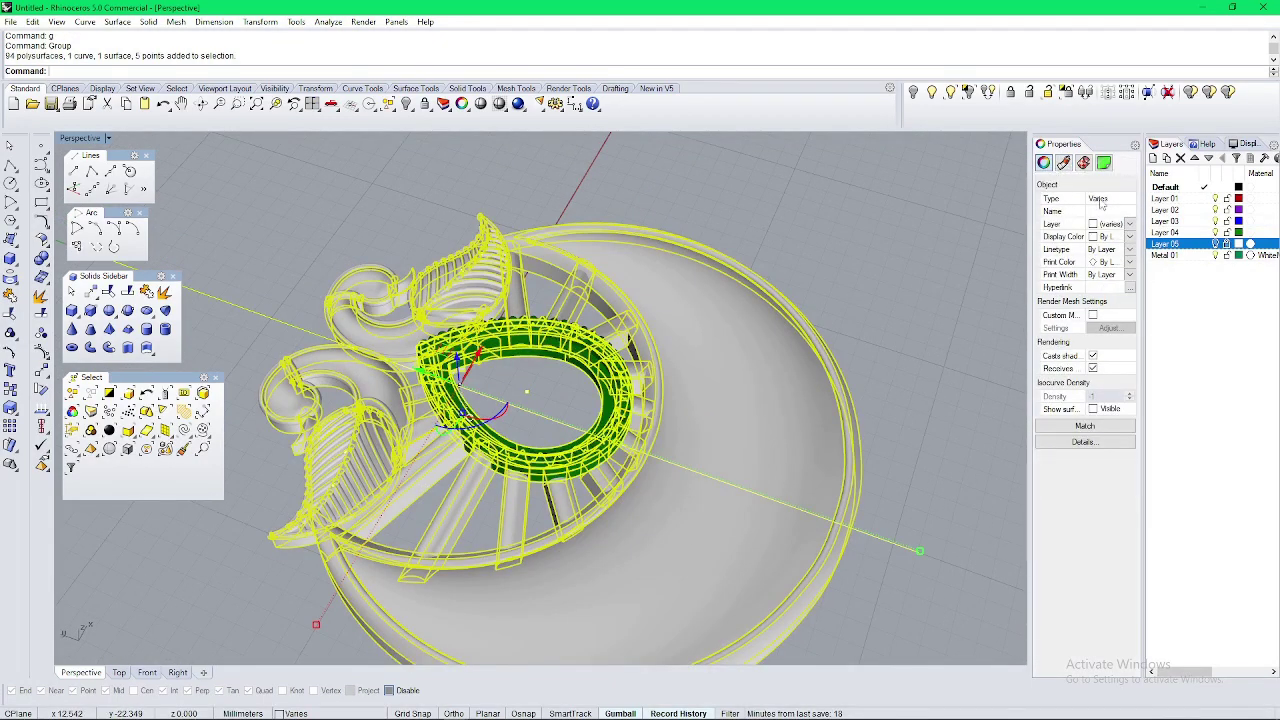
pyautogui.click(1114, 283)
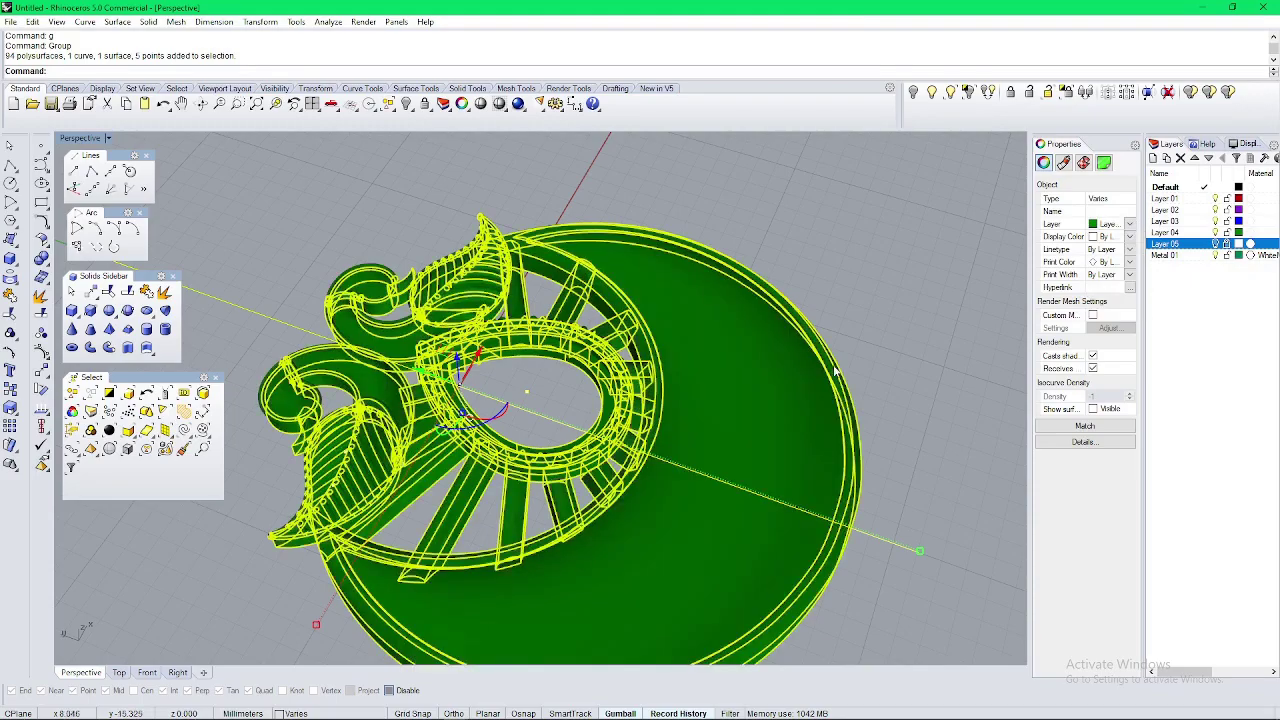
pyautogui.click(982, 268)
# Step: Assign the whole pendant group to the Default layer
pyautogui.moveTo(834, 366); pyautogui.dragTo(360, 525, button='right')
pyautogui.scroll(6, 349, 535)
pyautogui.scroll(-10, 349, 538)
pyautogui.moveTo(400, 610); pyautogui.dragTo(697, 568, button='right')
pyautogui.hotkey('ctrl', 'a')
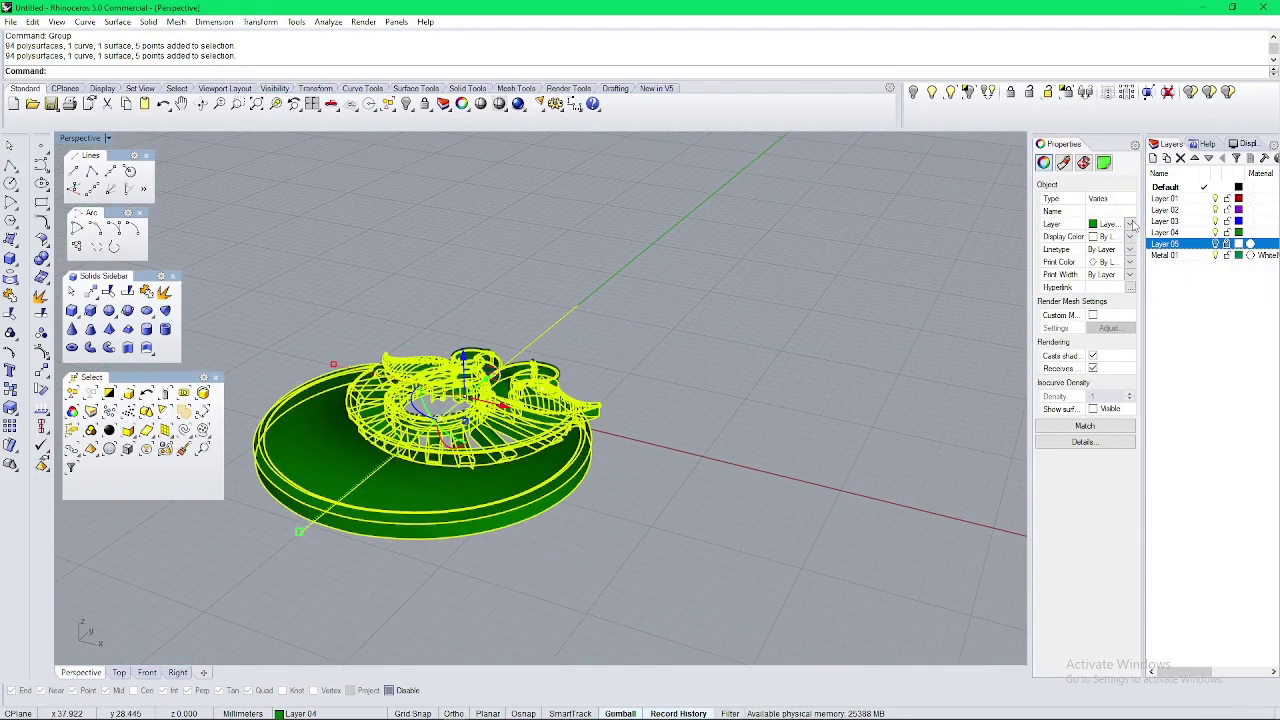
pyautogui.click(1117, 238)
pyautogui.click(900, 300)
# Step: Extract a copy of the crescent's broad upper surface and hide all the other pendant objects
pyautogui.moveTo(900, 300); pyautogui.dragTo(878, 400, button='right')
pyautogui.scroll(2, 878, 400)
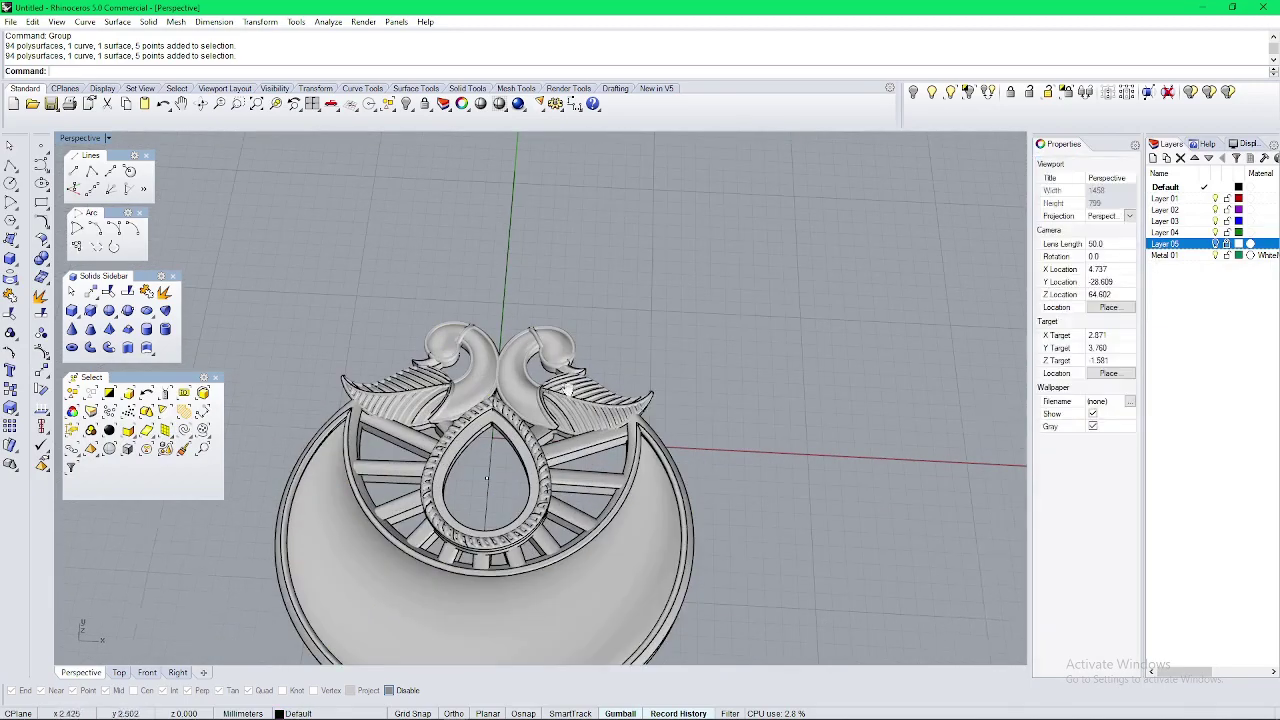
pyautogui.moveTo(640, 450); pyautogui.dragTo(534, 555, button='right')
pyautogui.scroll(4, 695, 512)
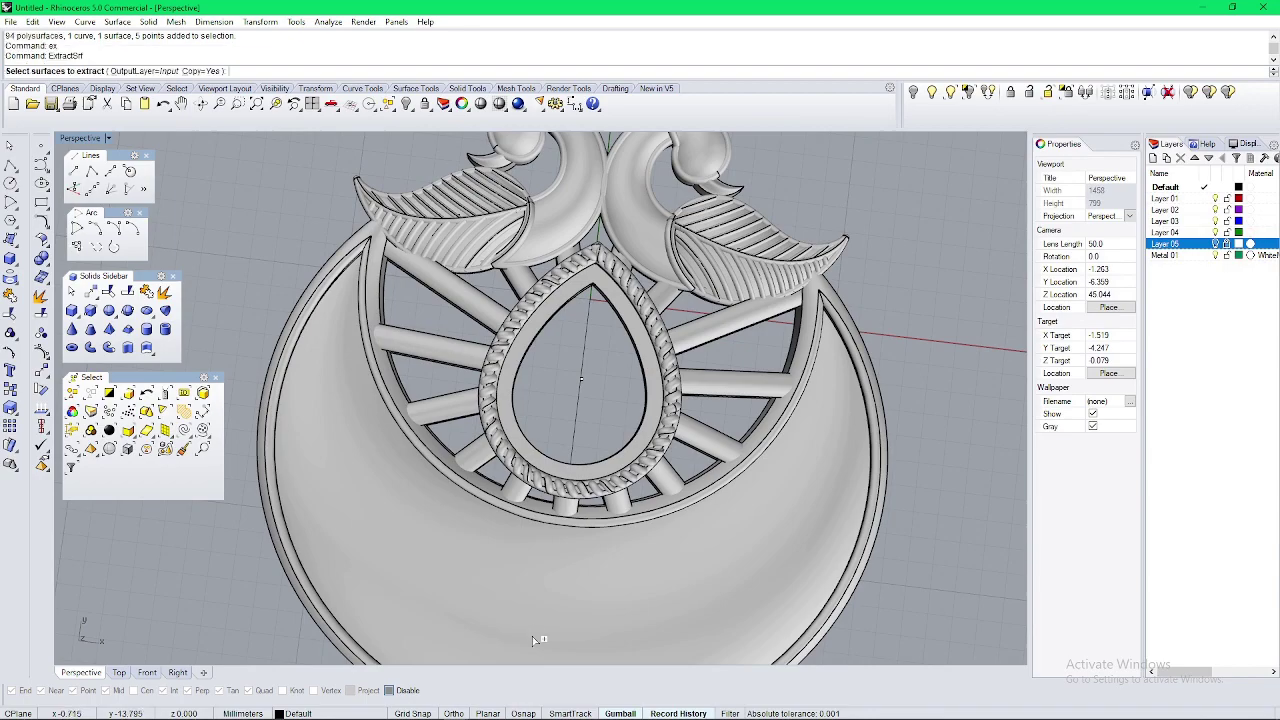
pyautogui.hotkey('ctrl', 'a')
pyautogui.click(914, 93)
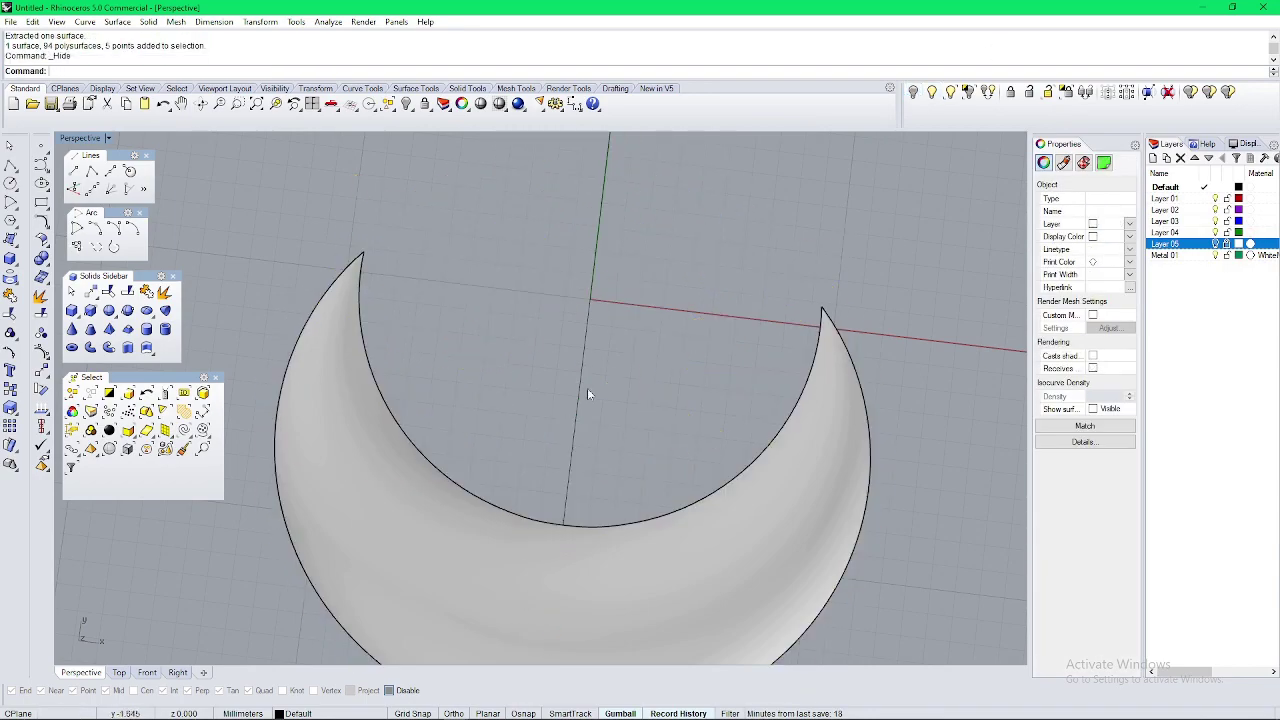
# Step: Show the extracted crescent surface in the maximized Top view with nothing selected
pyautogui.moveTo(587, 388); pyautogui.dragTo(677, 500, button='right')
pyautogui.click(541, 358)
pyautogui.hotkey('ctrl', 'F1')
pyautogui.scroll(-8, 441, 413)
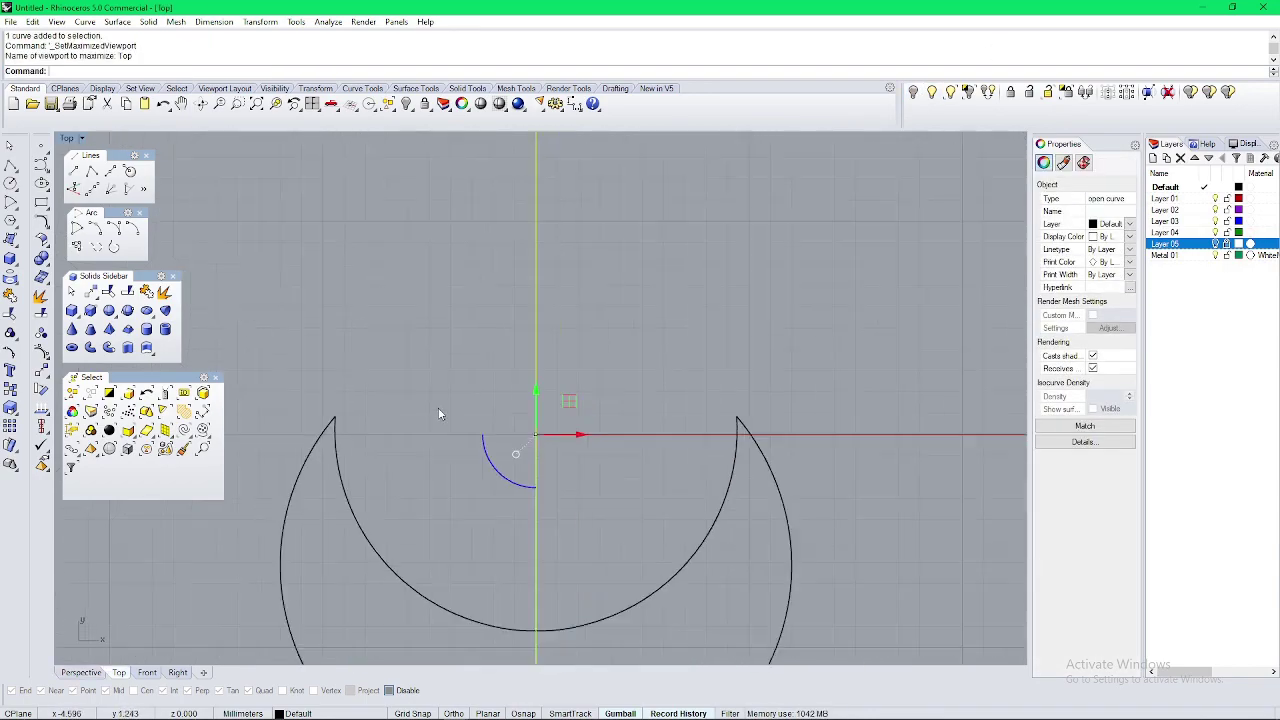
pyautogui.press('Escape')
# Step: Switch to the work folder in File Explorer and open the Rhino file "My world......sky way ,its my way"
pyautogui.press('super+Tab')
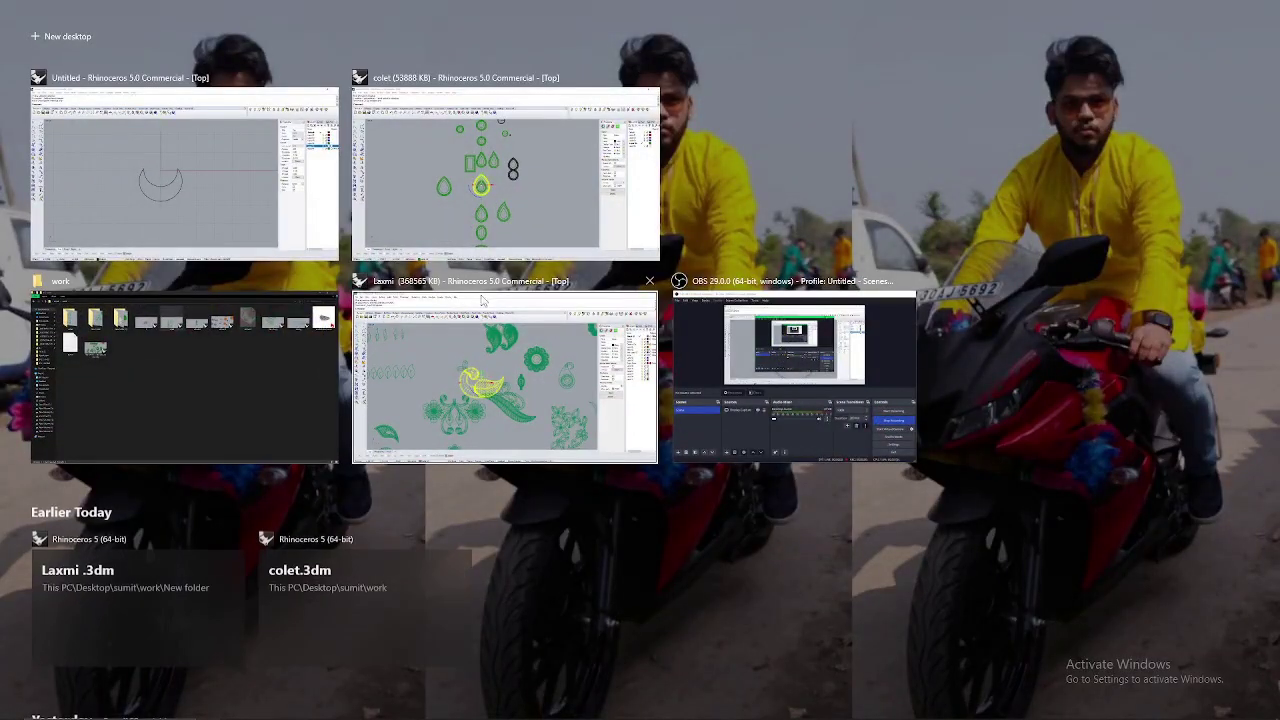
pyautogui.click(262, 352)
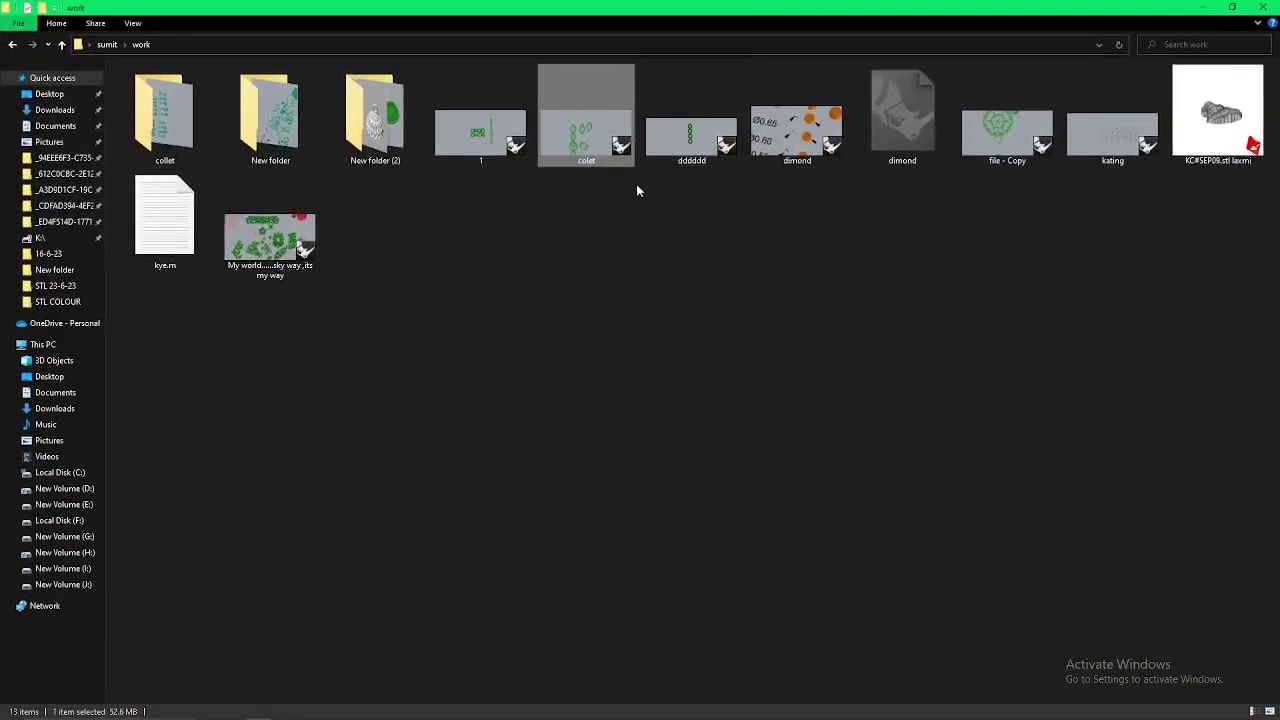
pyautogui.rightClick(256, 230)
pyautogui.click(333, 242)
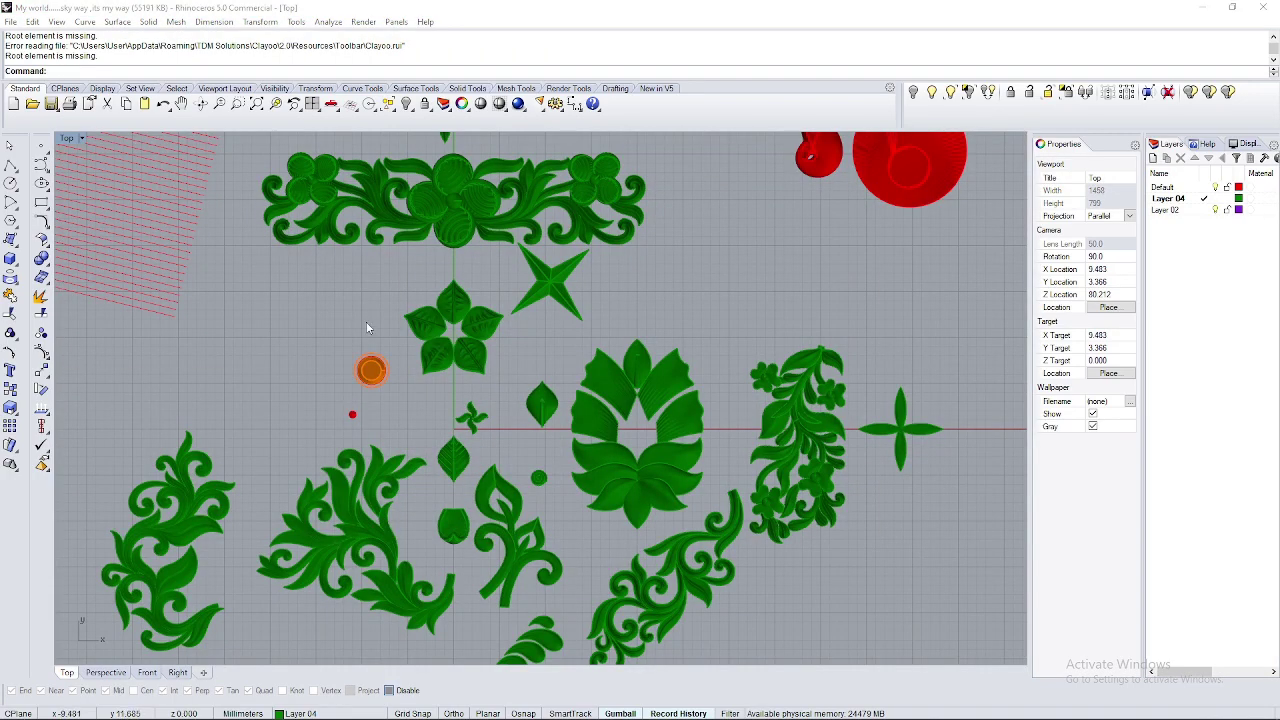
# Step: Copy the upright leafy scroll ornament from the library file and paste it into the untitled Rhino pendant file
pyautogui.moveTo(314, 527); pyautogui.dragTo(560, 322, button='right')
pyautogui.scroll(4, 562, 325)
pyautogui.moveTo(398, 148); pyautogui.dragTo(571, 215, button='right')
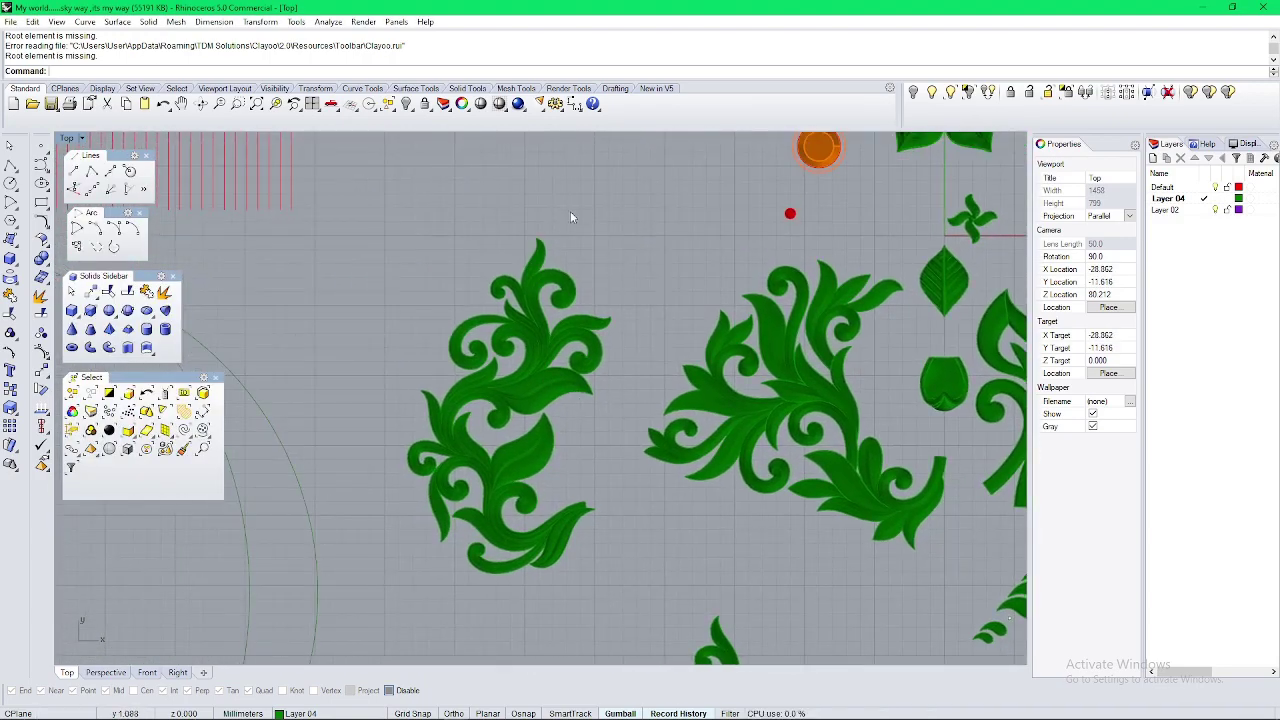
pyautogui.moveTo(571, 215); pyautogui.dragTo(491, 638)
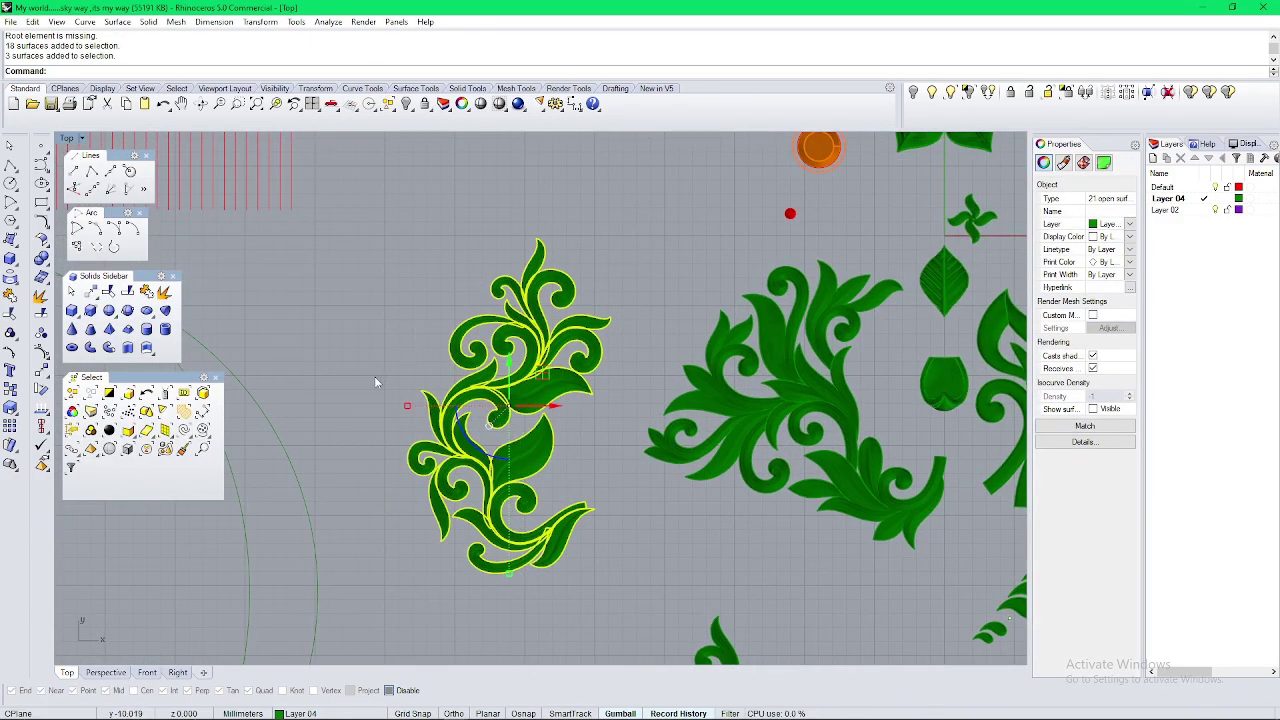
pyautogui.press('super+Tab')
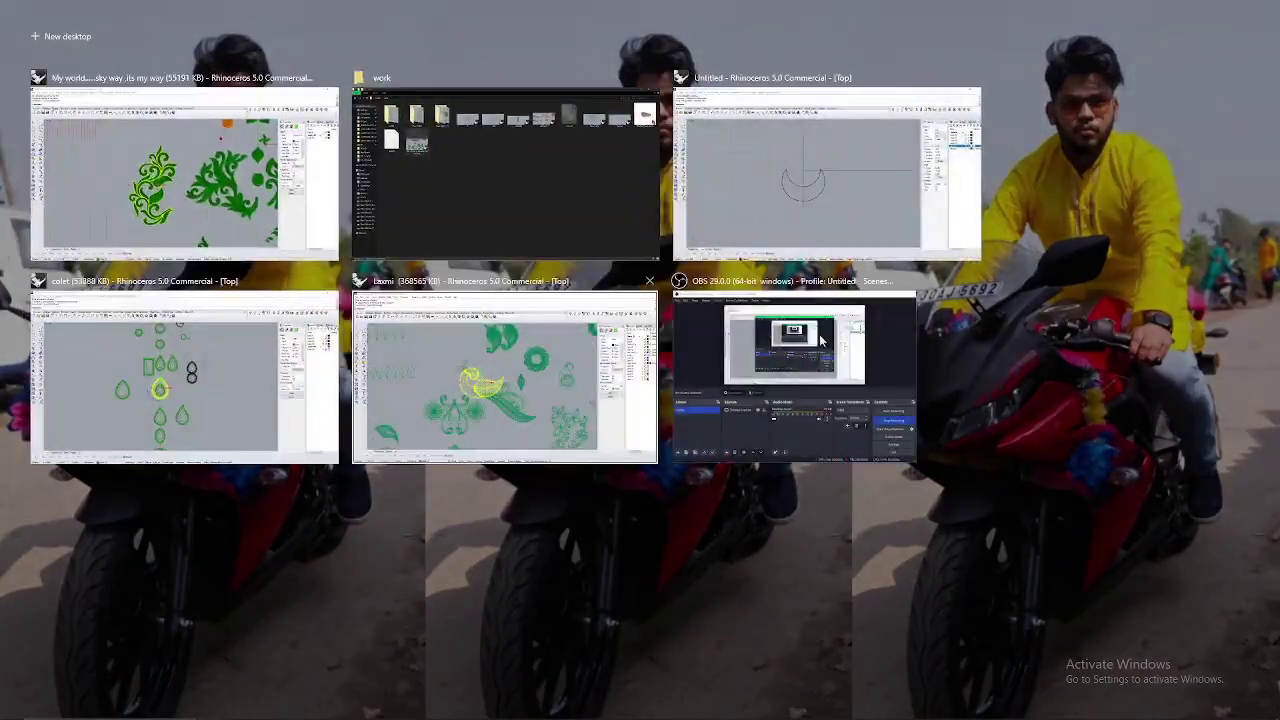
pyautogui.click(785, 218)
pyautogui.hotkey('ctrl', 'v')
# Step: Rotate the pasted scroll ornament clockwise until it lies nearly sideways with its leafy top toward the crescent
pyautogui.moveTo(313, 469); pyautogui.dragTo(508, 402, button='right')
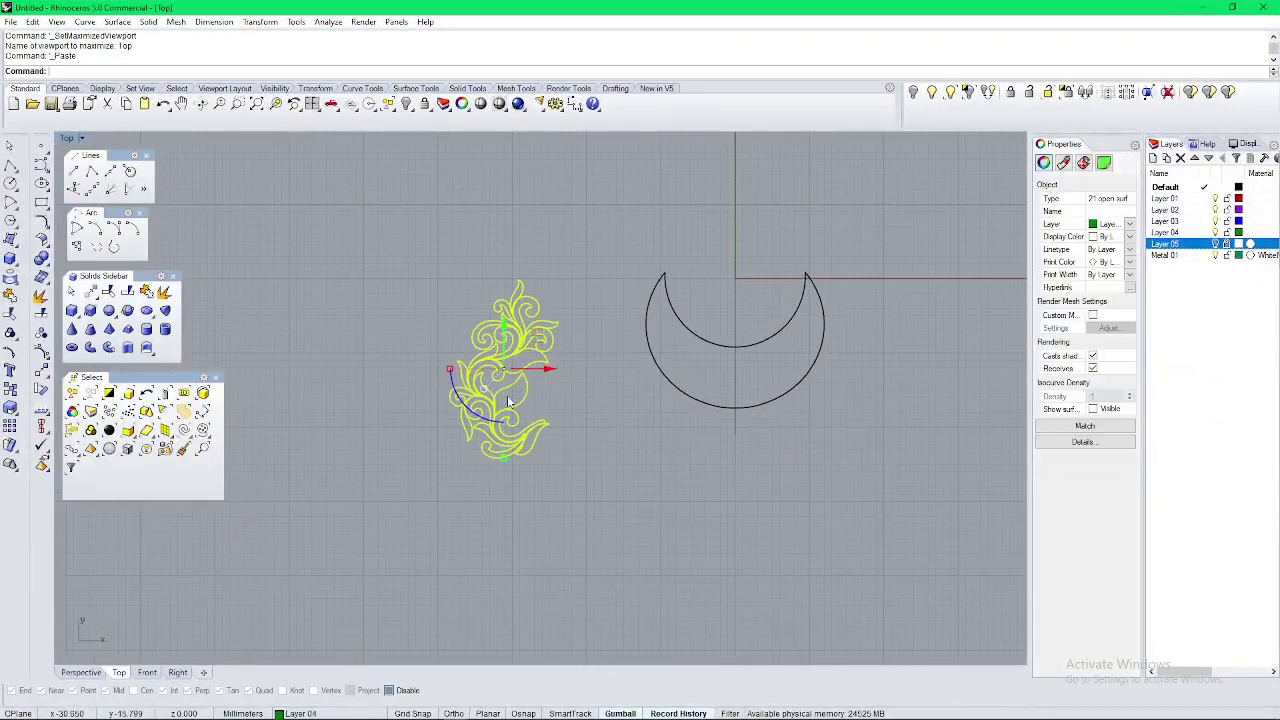
pyautogui.scroll(4, 494, 398)
pyautogui.moveTo(491, 406); pyautogui.dragTo(545, 405)
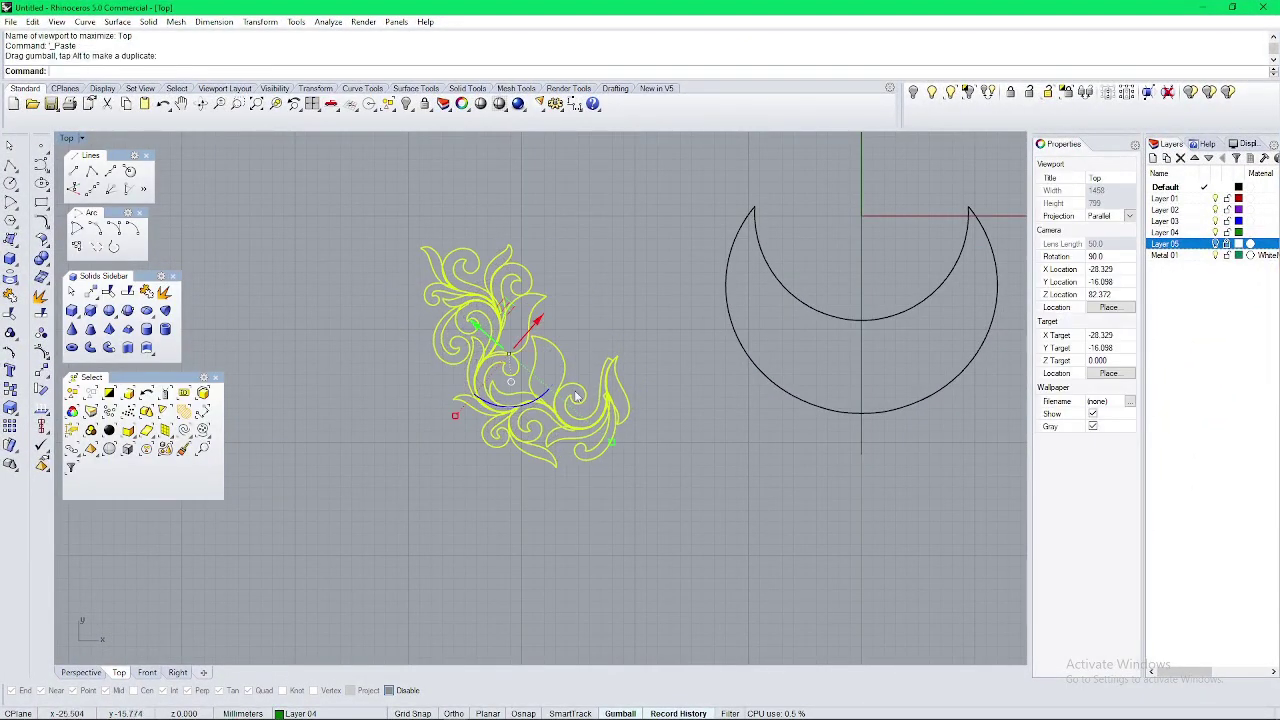
pyautogui.moveTo(557, 422); pyautogui.dragTo(496, 482, button='right')
pyautogui.moveTo(468, 465); pyautogui.dragTo(309, 438)
# Step: Mirror the scroll ornament across a vertical plane beside its outer edge, keeping the original
pyautogui.write('mi')
pyautogui.press('Return')
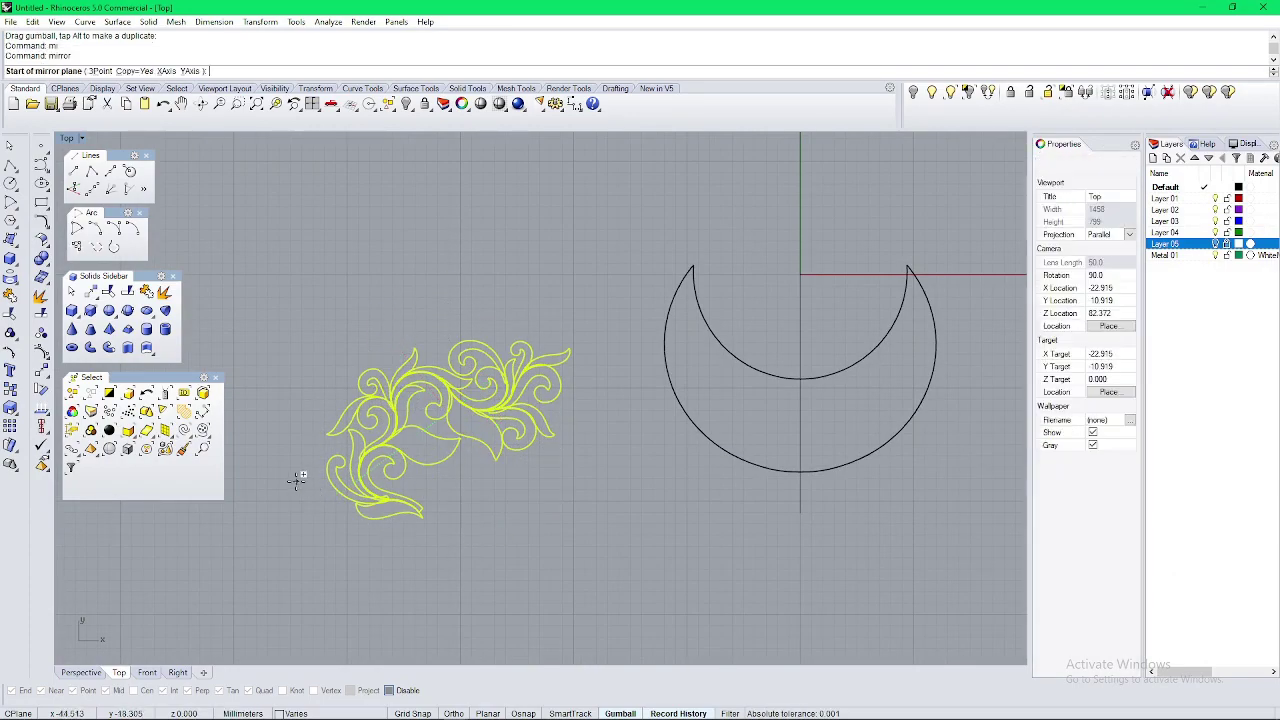
pyautogui.click(307, 475)
pyautogui.keyDown('shift'); pyautogui.click(309, 415); pyautogui.keyUp('shift')
pyautogui.moveTo(311, 411); pyautogui.dragTo(621, 514, button='right')
pyautogui.moveTo(719, 531); pyautogui.dragTo(565, 424, button='right')
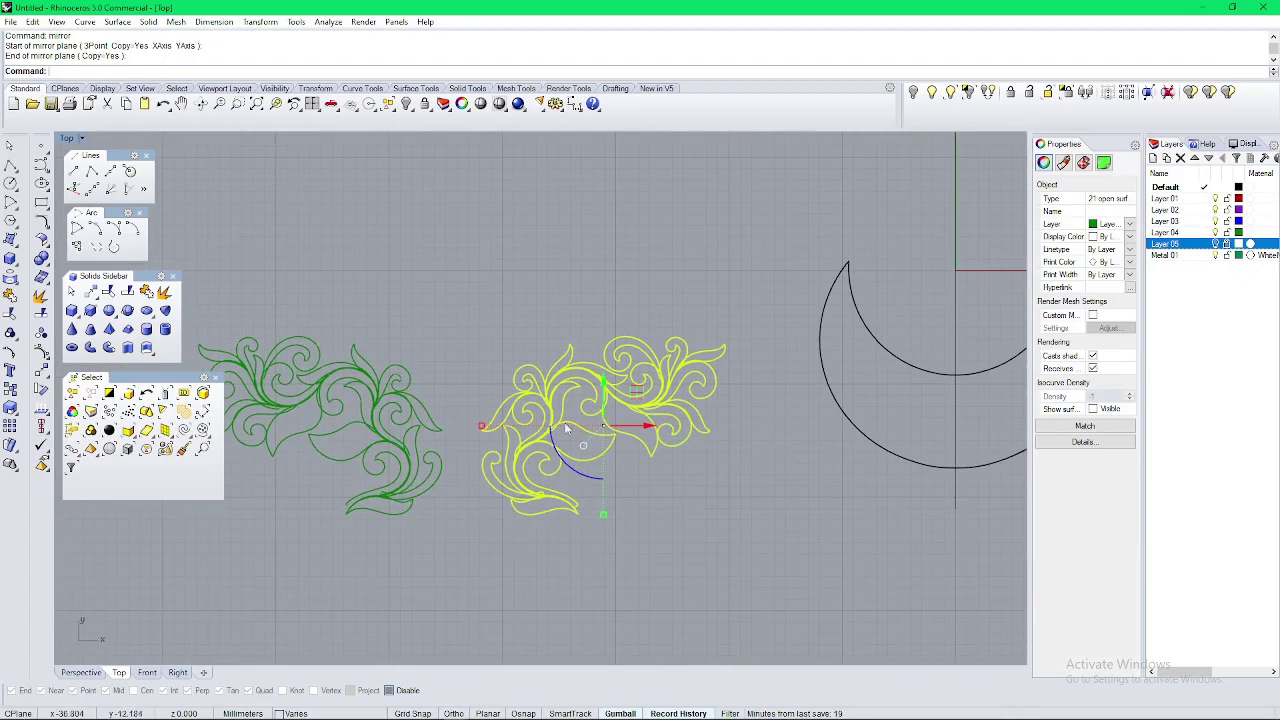
# Step: Rotate the mirrored scroll ornament about a quarter turn counterclockwise and move it over the crescent's left half
pyautogui.moveTo(568, 472); pyautogui.dragTo(699, 511)
pyautogui.moveTo(567, 394); pyautogui.dragTo(855, 339)
pyautogui.moveTo(866, 387); pyautogui.dragTo(625, 440, button='right')
pyautogui.scroll(6, 625, 440)
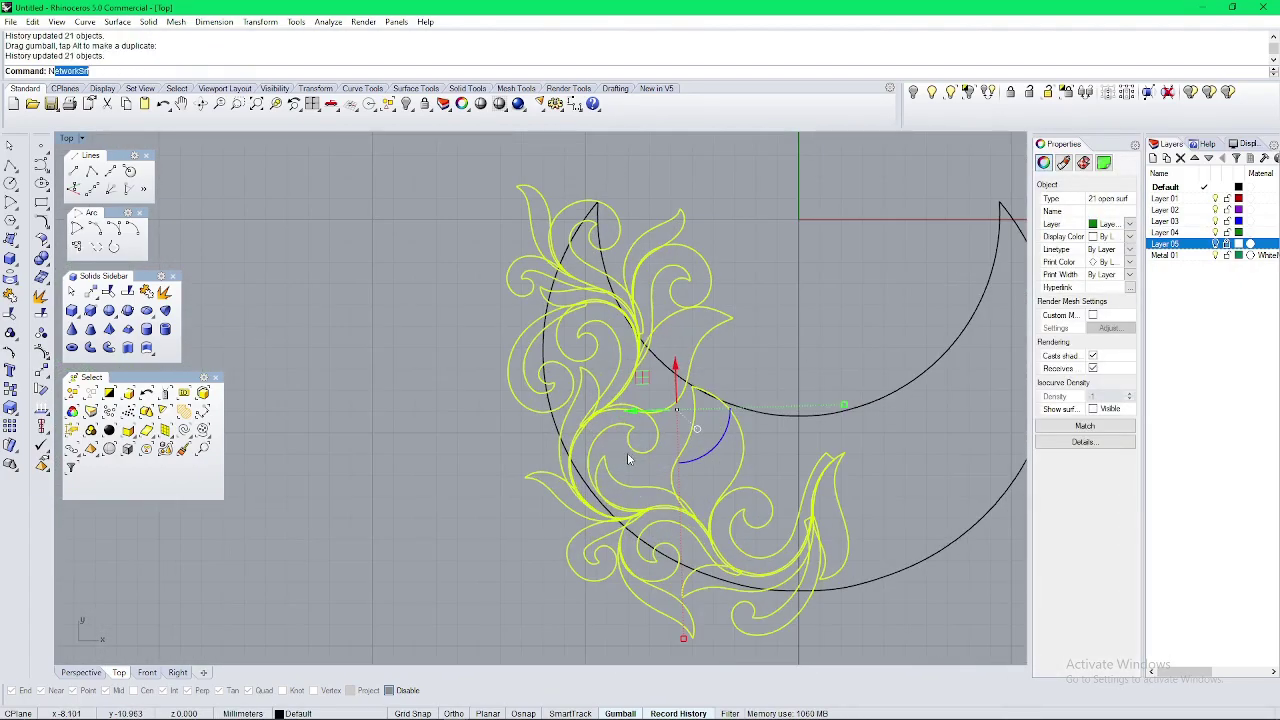
# Step: Scale the scroll ornament in 2D by about 0.77, and rotate it slightly counterclockwise to follow the crescent's curve
pyautogui.press('Return')
pyautogui.click(661, 453)
pyautogui.click(949, 450)
pyautogui.click(884, 457)
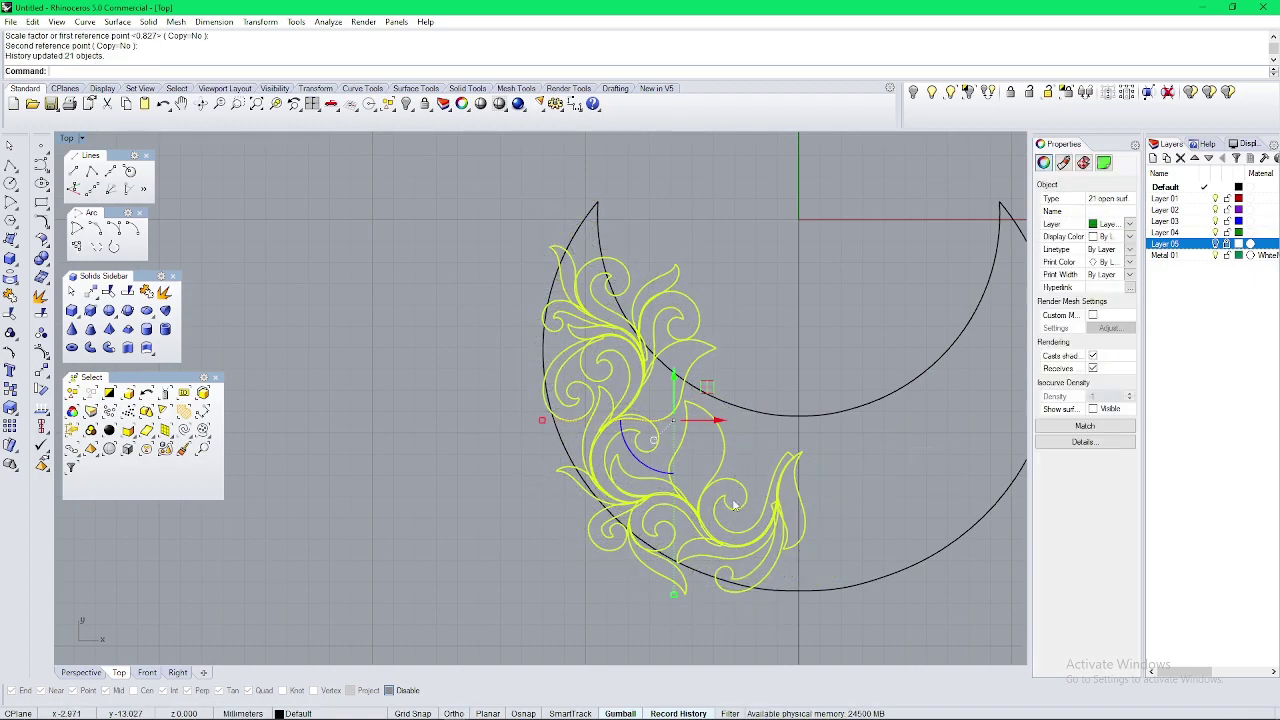
pyautogui.moveTo(667, 475); pyautogui.dragTo(691, 477)
pyautogui.click(772, 545)
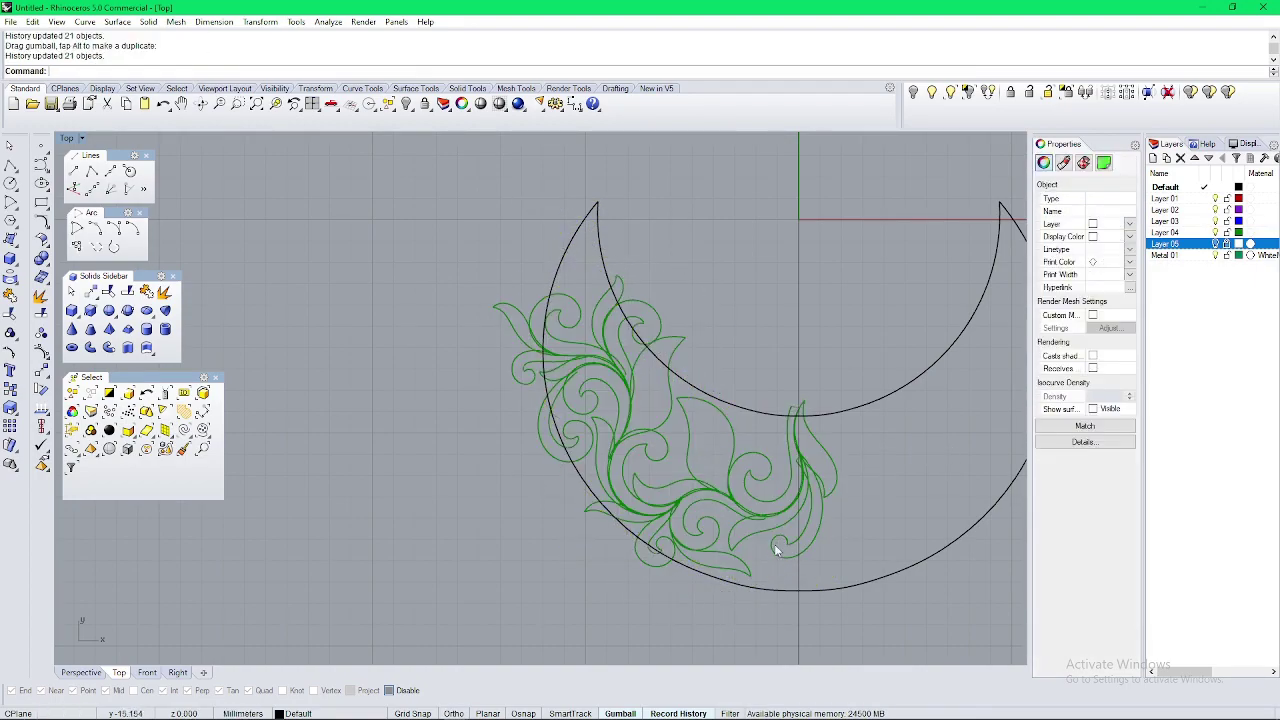
# Step: Delete the curls and leaves at the scroll ornament's lower right end, leaving the central stem tip
pyautogui.click(784, 561)
pyautogui.press('Delete')
pyautogui.click(775, 508)
pyautogui.press('Delete')
pyautogui.click(778, 508)
pyautogui.press('Delete')
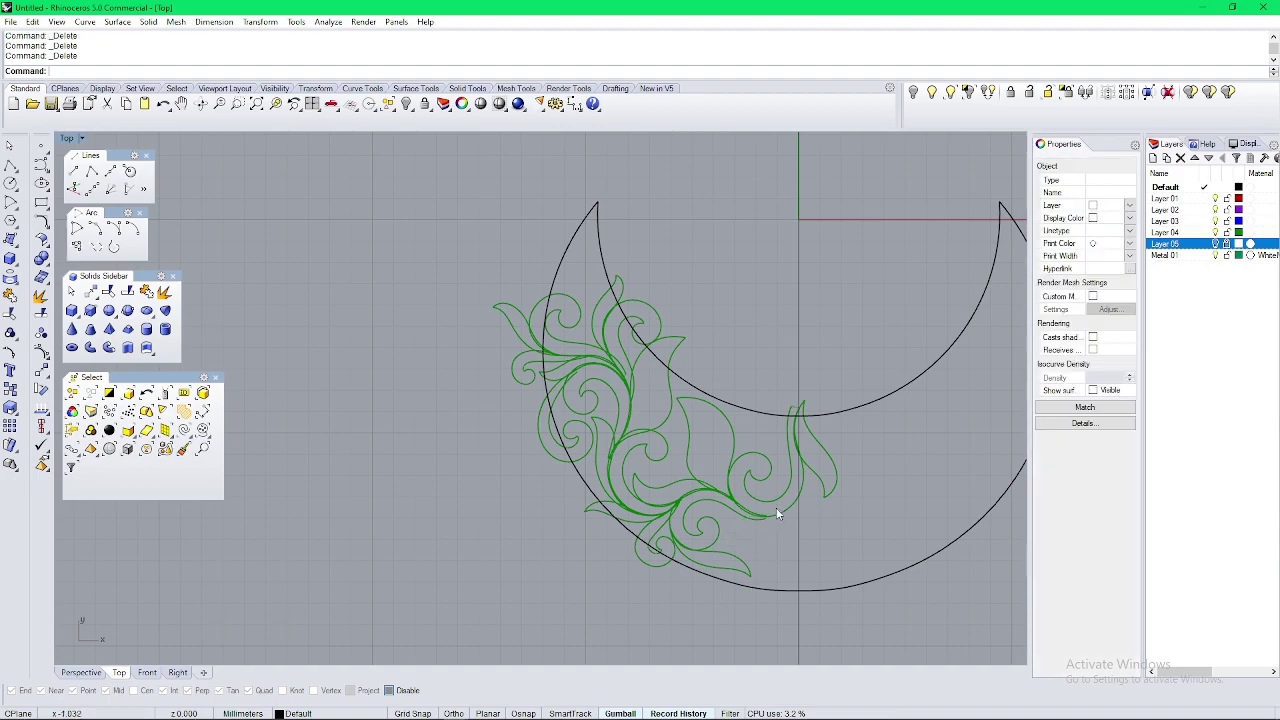
pyautogui.click(781, 503)
pyautogui.press('Delete')
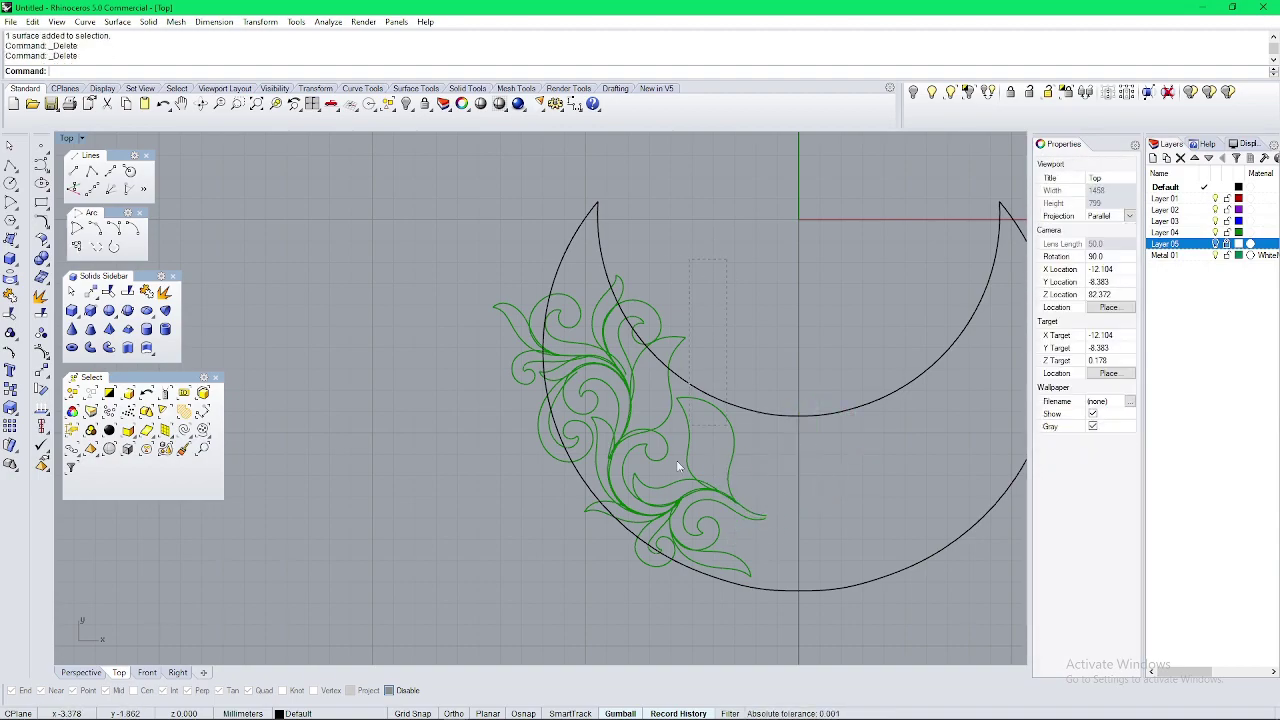
# Step: Move the remaining scroll pieces right into the crescent and delete the pointed leaf at their lower end
pyautogui.hotkey('ctrl', 'a')
pyautogui.keyDown('ctrl'); pyautogui.click(884, 397); pyautogui.keyUp('ctrl')
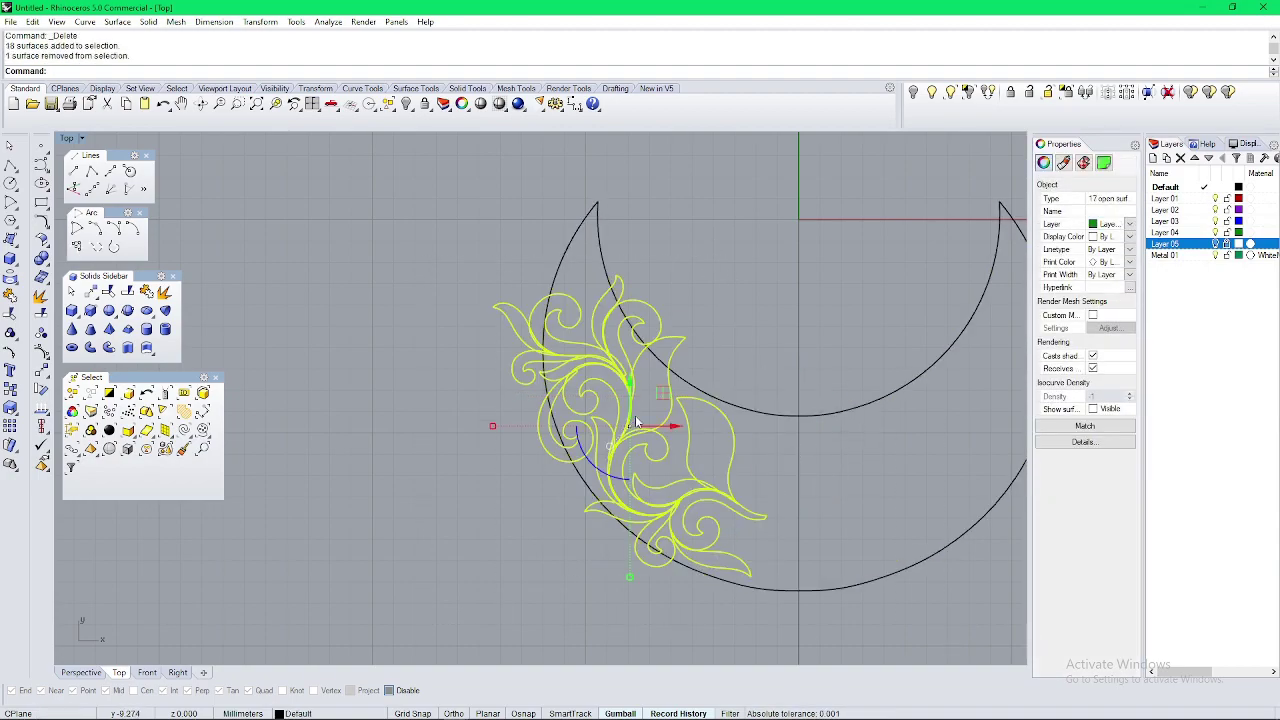
pyautogui.moveTo(636, 422); pyautogui.dragTo(708, 404)
pyautogui.click(769, 566)
pyautogui.press('Delete')
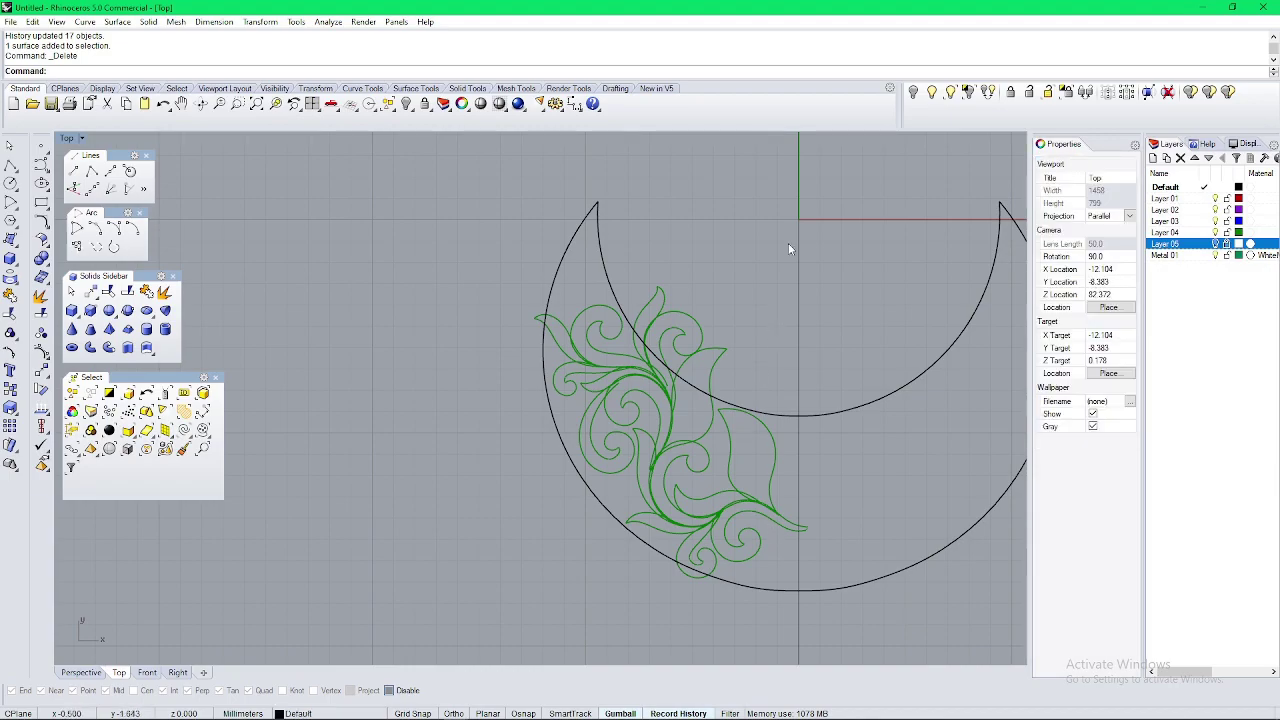
# Step: Adjust the scroll's rotation without the crescent, tilting it clockwise and back counterclockwise to fit the outer curve
pyautogui.moveTo(537, 643); pyautogui.dragTo(537, 643)
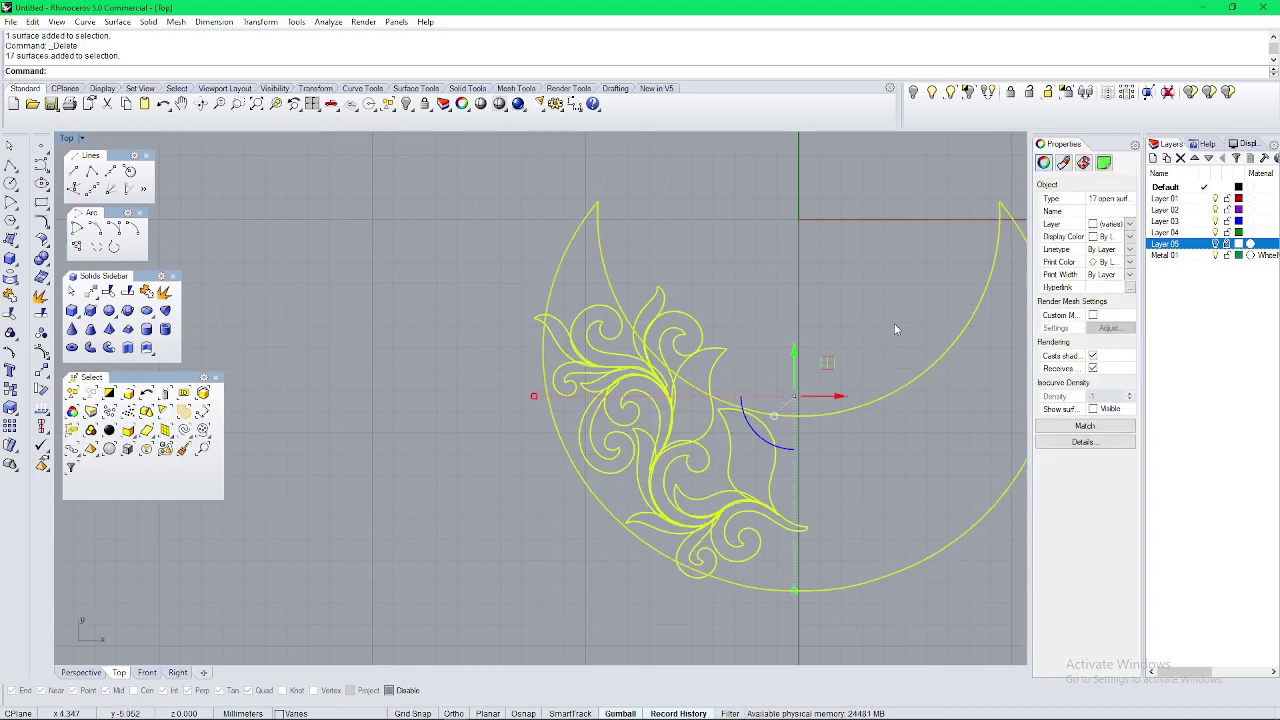
pyautogui.keyDown('ctrl'); pyautogui.moveTo(903, 608); pyautogui.dragTo(834, 483); pyautogui.keyUp('ctrl')
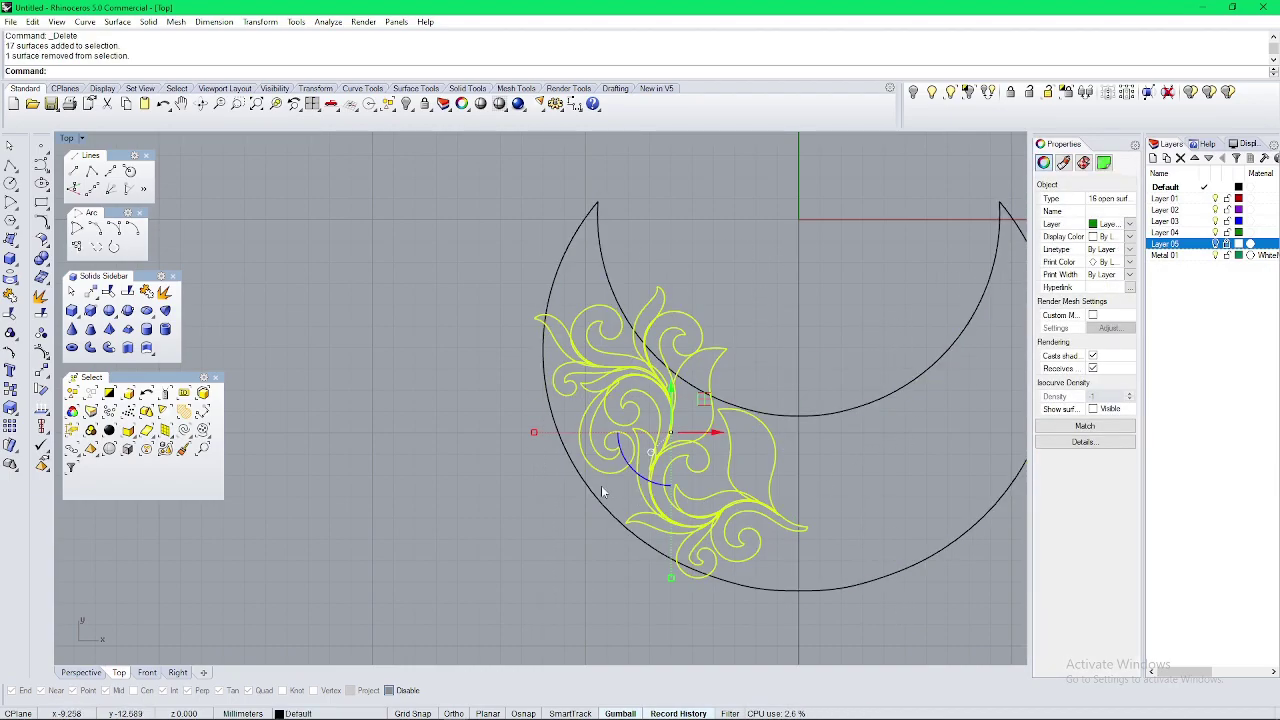
pyautogui.moveTo(643, 482); pyautogui.dragTo(632, 474)
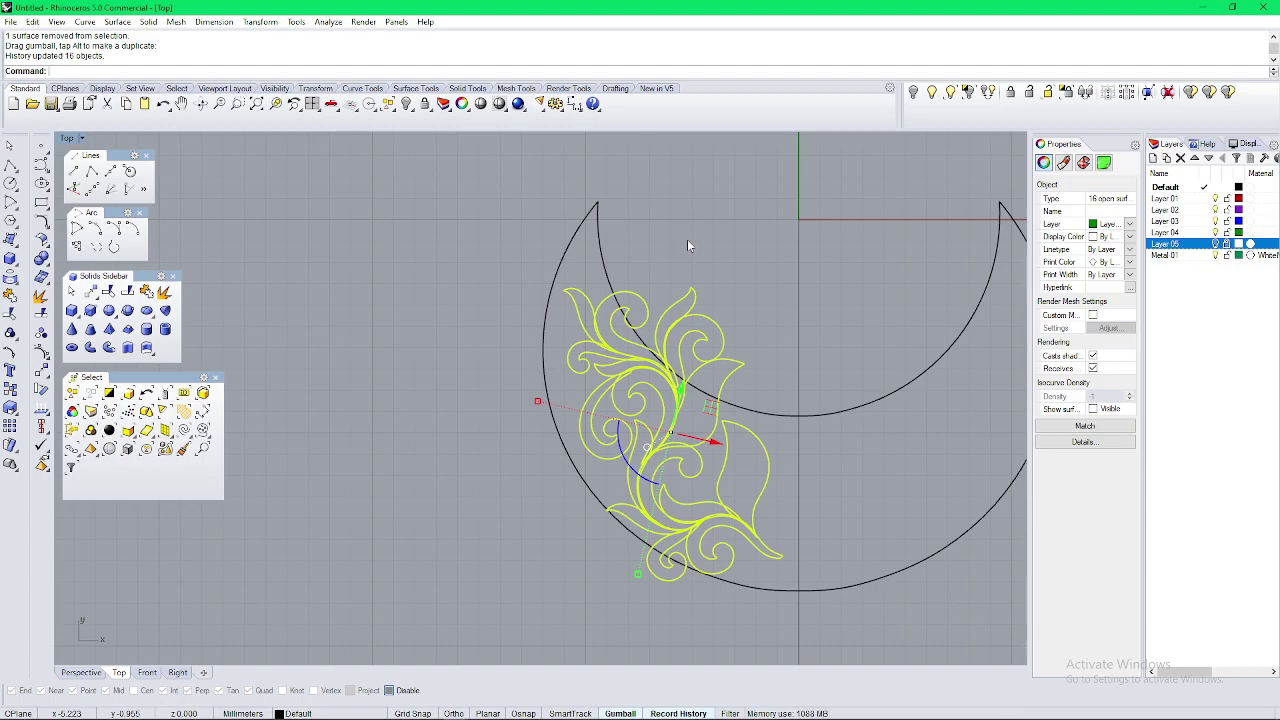
pyautogui.scroll(1, 687, 239)
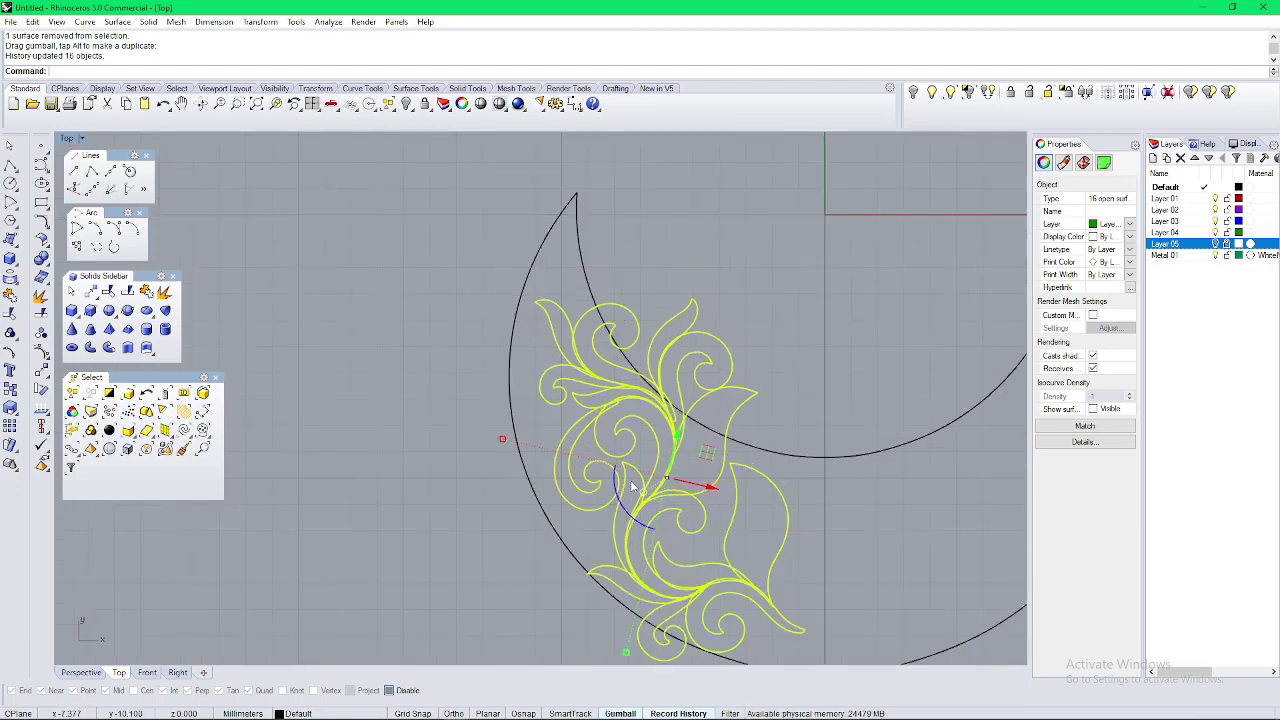
pyautogui.moveTo(629, 519); pyautogui.dragTo(642, 529)
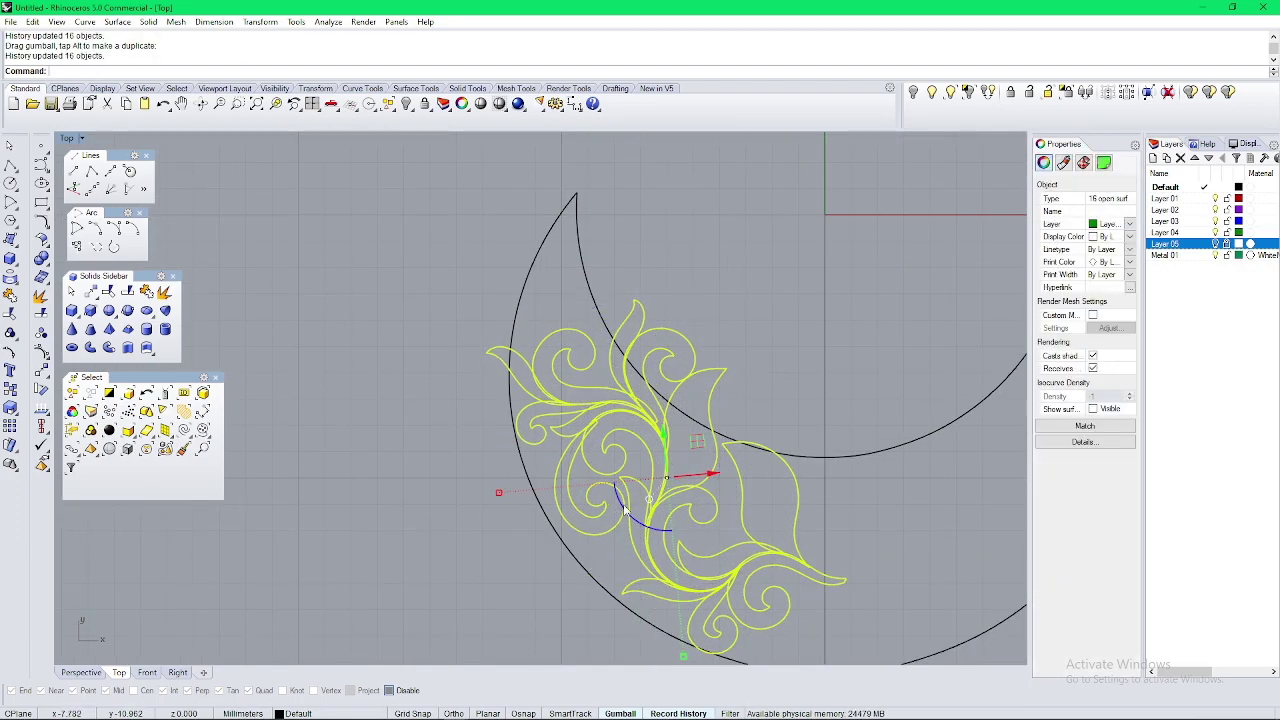
# Step: Move the scroll pieces slightly down and right so the leftmost leaf tip meets the crescent's outer edge
pyautogui.press('Escape')
pyautogui.scroll(-6, 692, 438)
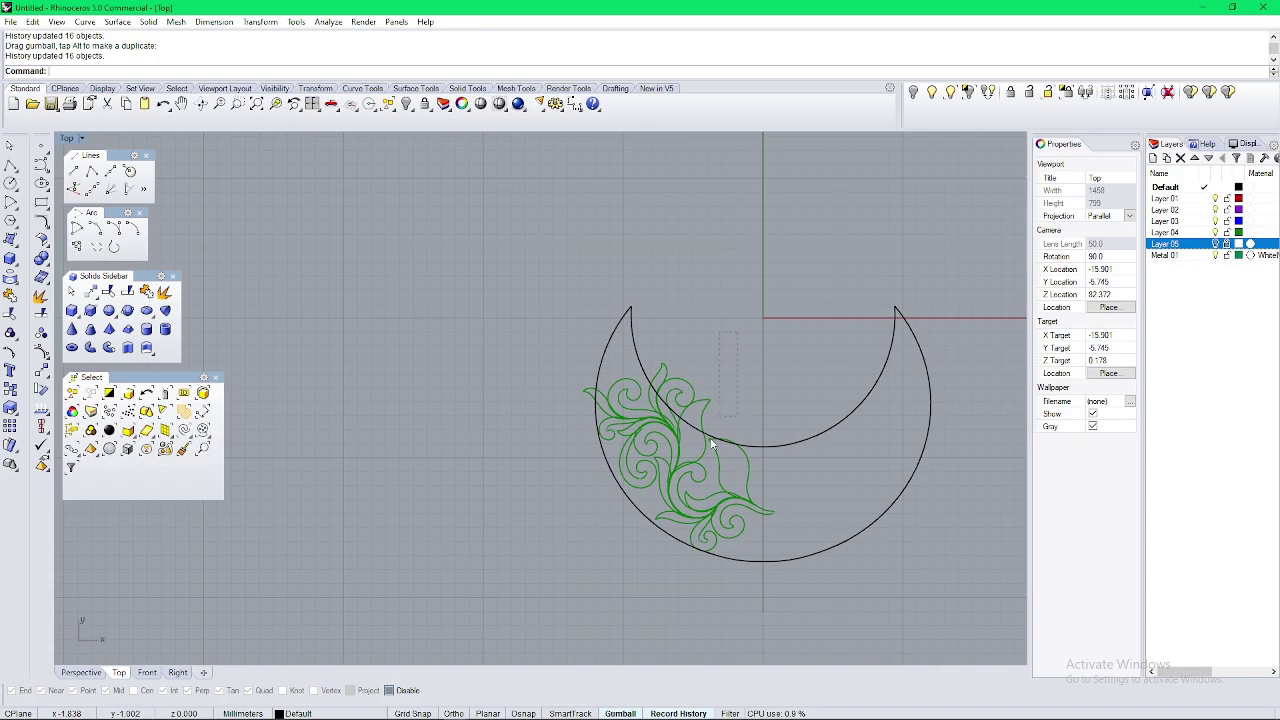
pyautogui.hotkey('ctrl', 'a')
pyautogui.keyDown('ctrl'); pyautogui.click(822, 551); pyautogui.keyUp('ctrl')
pyautogui.scroll(6, 747, 470)
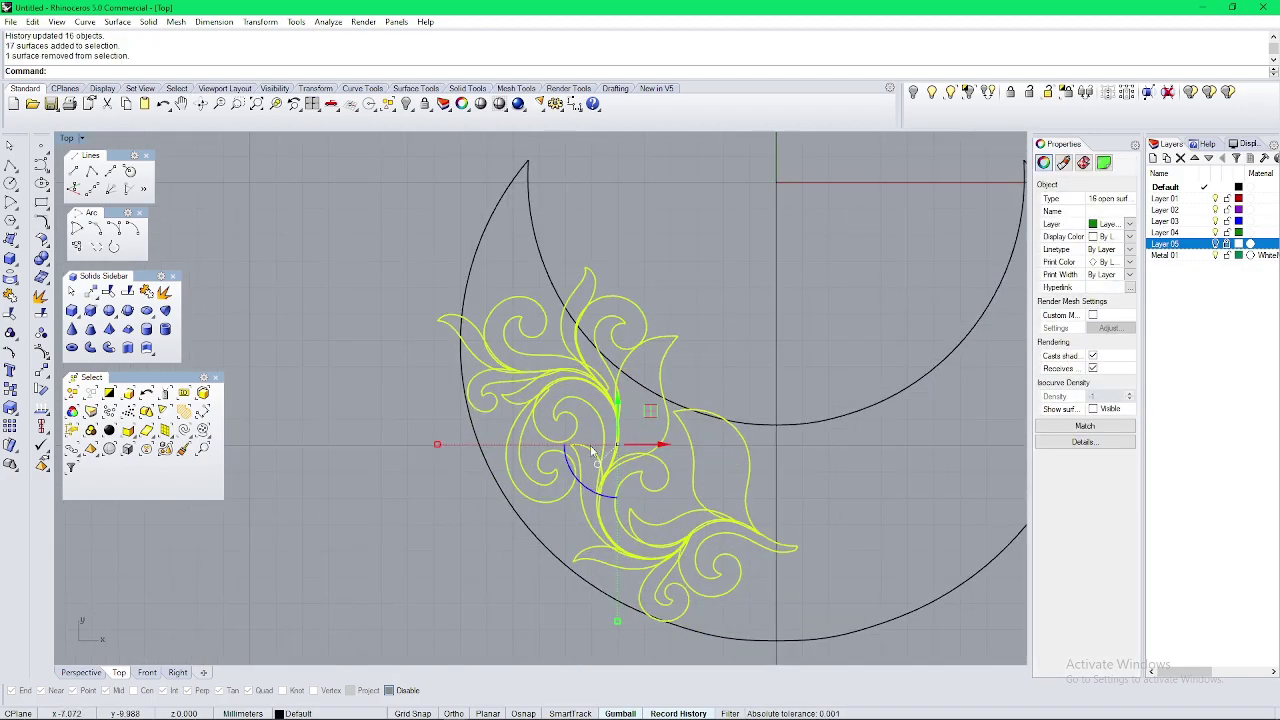
pyautogui.moveTo(648, 416); pyautogui.dragTo(670, 450)
pyautogui.press('Escape')
pyautogui.moveTo(638, 463); pyautogui.dragTo(653, 473, button='right')
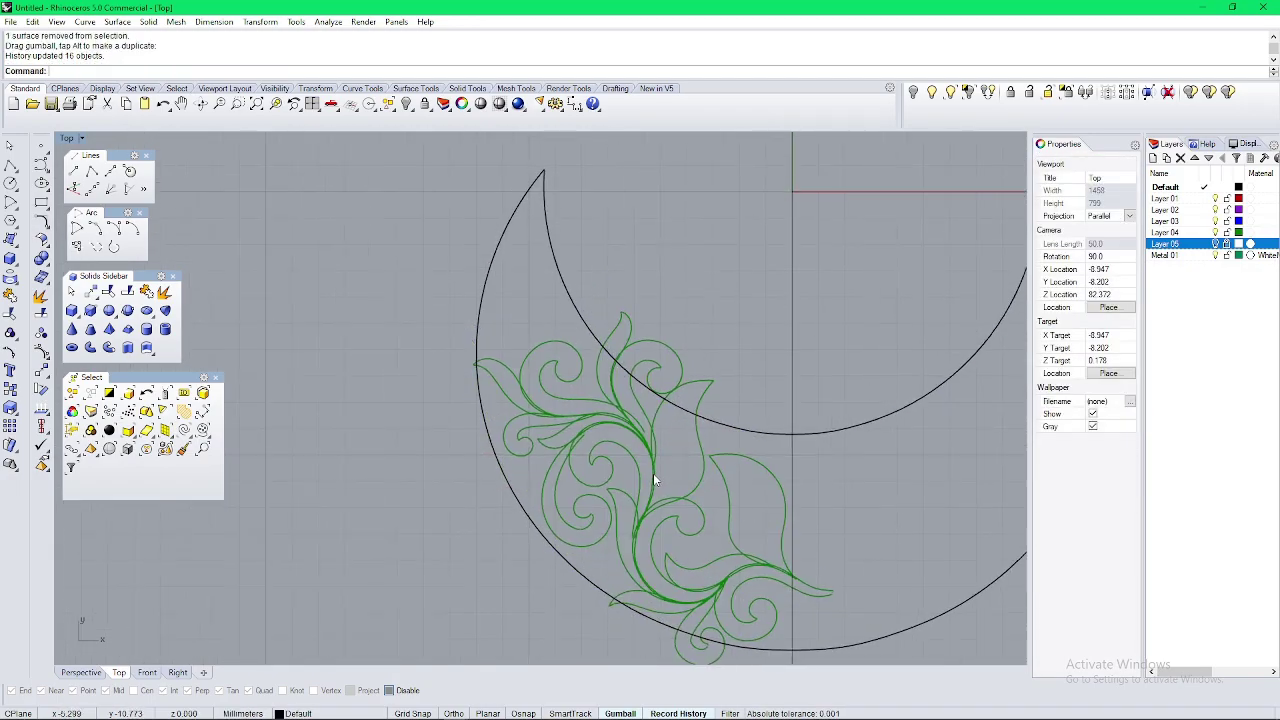
# Step: Scale all the scroll pieces down in 2D about a point near their middle, leaving the crescent out
pyautogui.scroll(-2, 653, 473)
pyautogui.scroll(6, 664, 468)
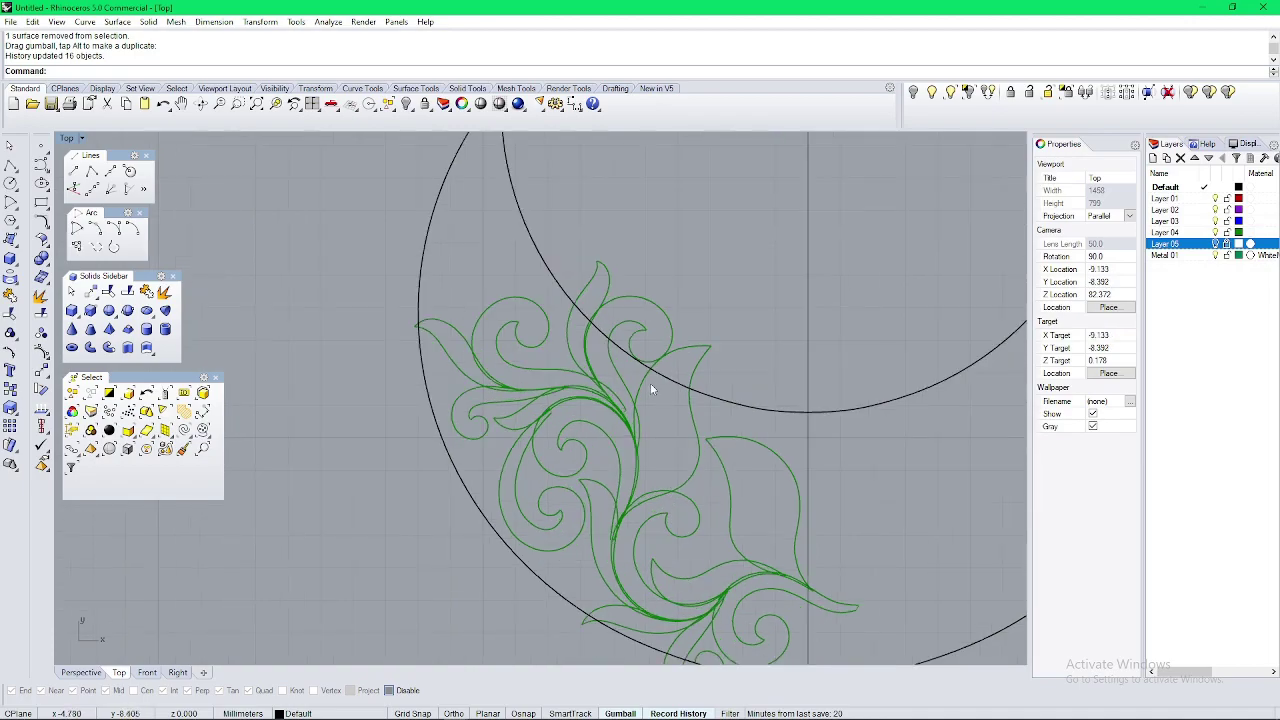
pyautogui.moveTo(640, 399); pyautogui.dragTo(648, 404, button='right')
pyautogui.moveTo(663, 420); pyautogui.dragTo(610, 384)
pyautogui.scroll(-10, 610, 384)
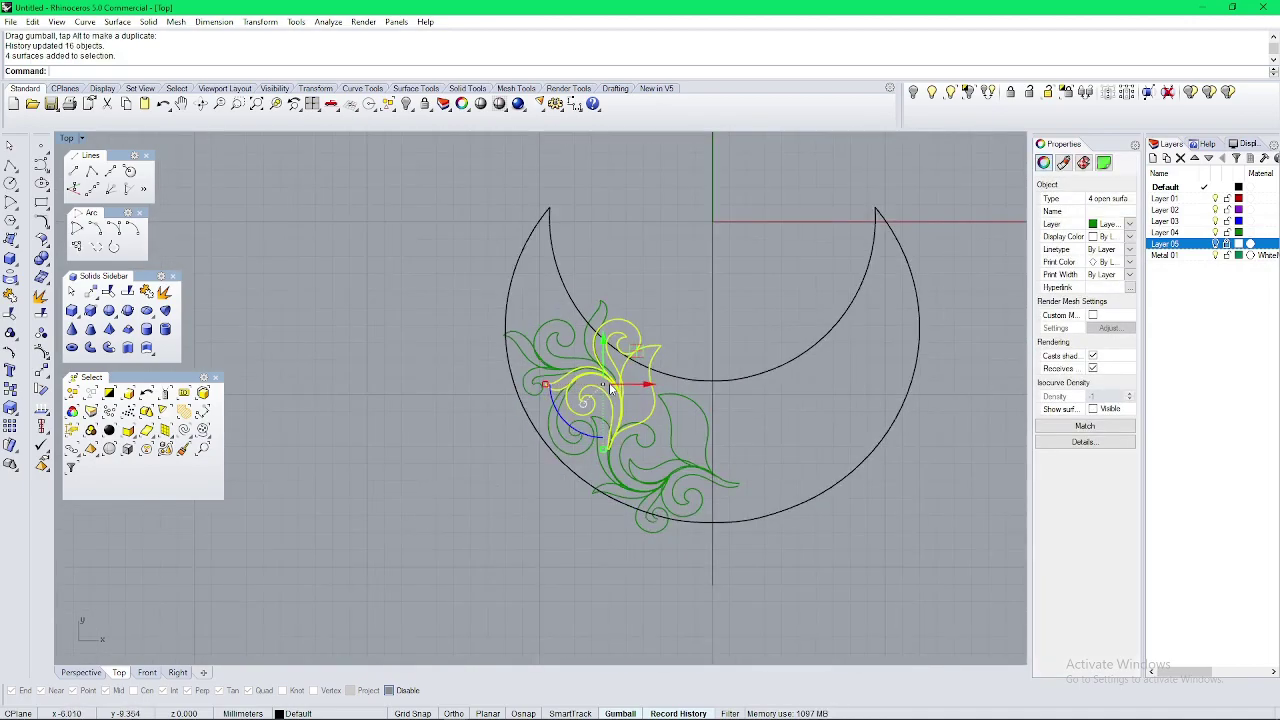
pyautogui.click(704, 562)
pyautogui.hotkey('ctrl', 'a')
pyautogui.keyDown('ctrl'); pyautogui.click(783, 348); pyautogui.keyUp('ctrl')
pyautogui.keyDown('ctrl'); pyautogui.click(692, 300); pyautogui.keyUp('ctrl')
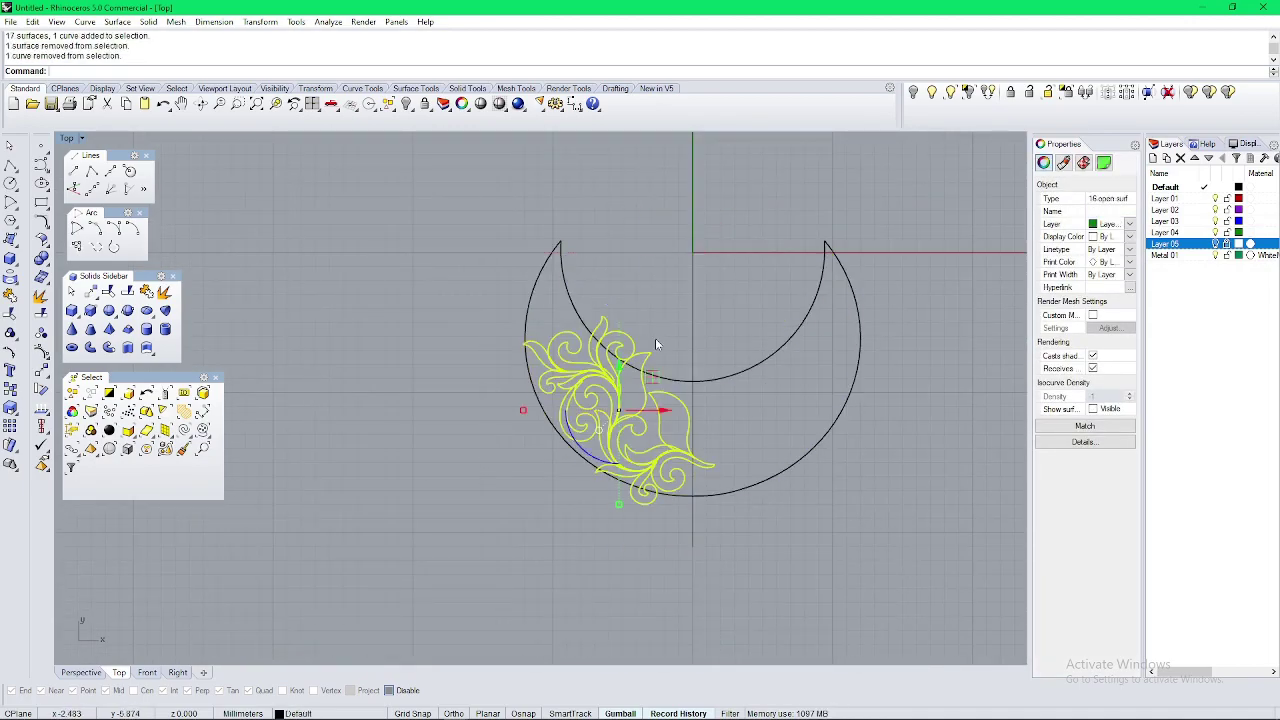
pyautogui.scroll(6, 615, 394)
pyautogui.press('Return')
pyautogui.click(622, 428)
pyautogui.click(880, 416)
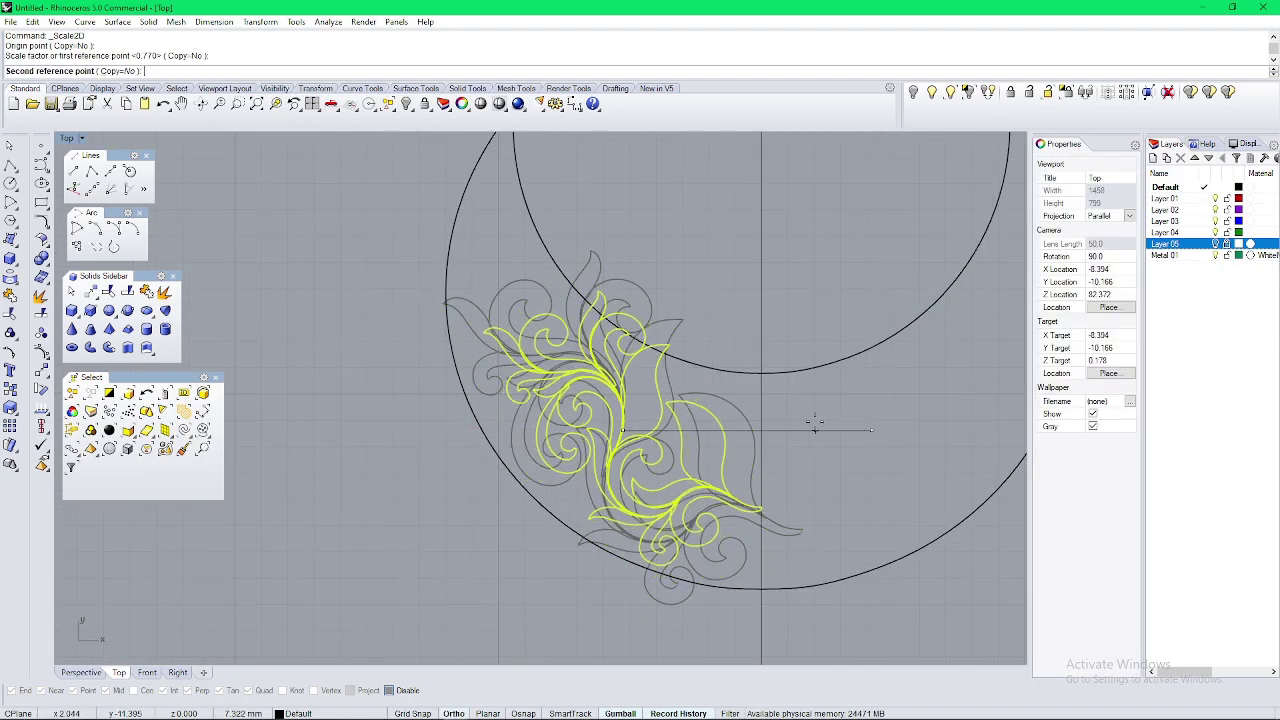
pyautogui.click(820, 426)
# Step: Delete the reduced scroll pieces from the crescent and paste a fresh upright scroll ornament beside it
pyautogui.scroll(-8, 704, 429)
pyautogui.moveTo(678, 416); pyautogui.dragTo(670, 416, button='right')
pyautogui.press('Delete')
pyautogui.scroll(-1, 658, 415)
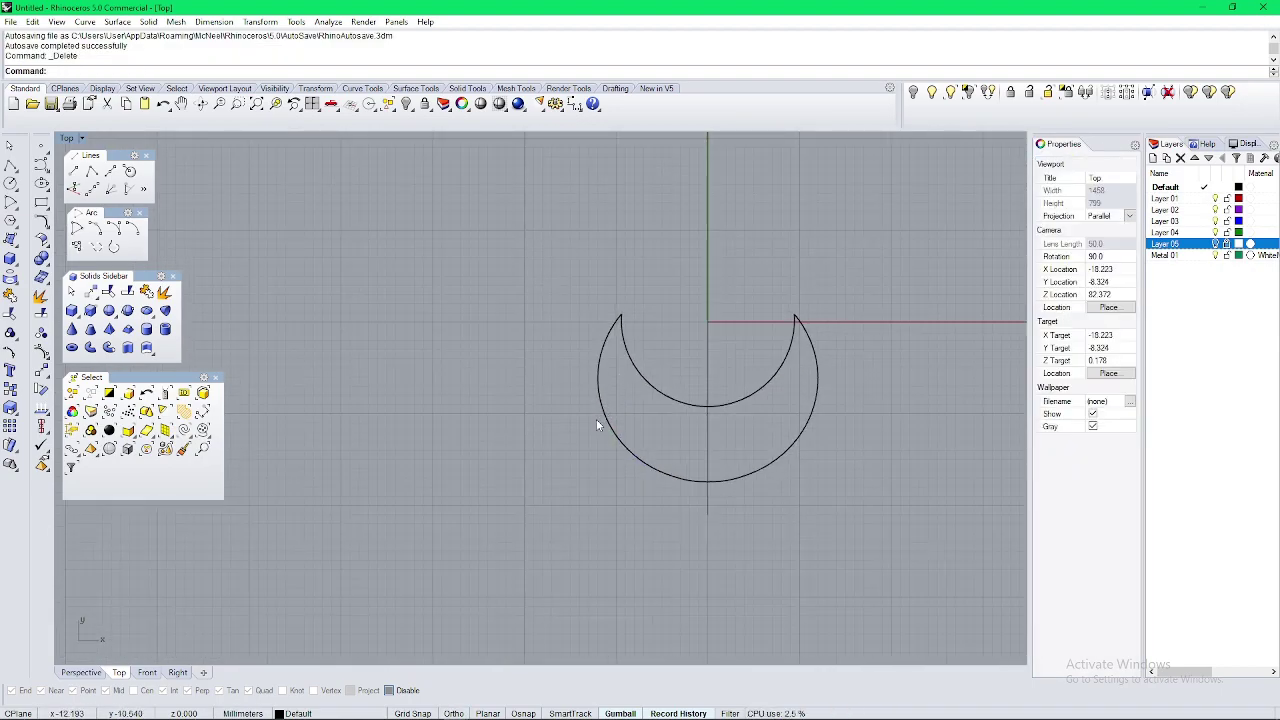
pyautogui.hotkey('ctrl', 'v')
pyautogui.scroll(-4, 595, 420)
pyautogui.click(609, 402)
# Step: Show Layer 05 to check the reference photo behind the crescent, and hide the layer again
pyautogui.click(1216, 244)
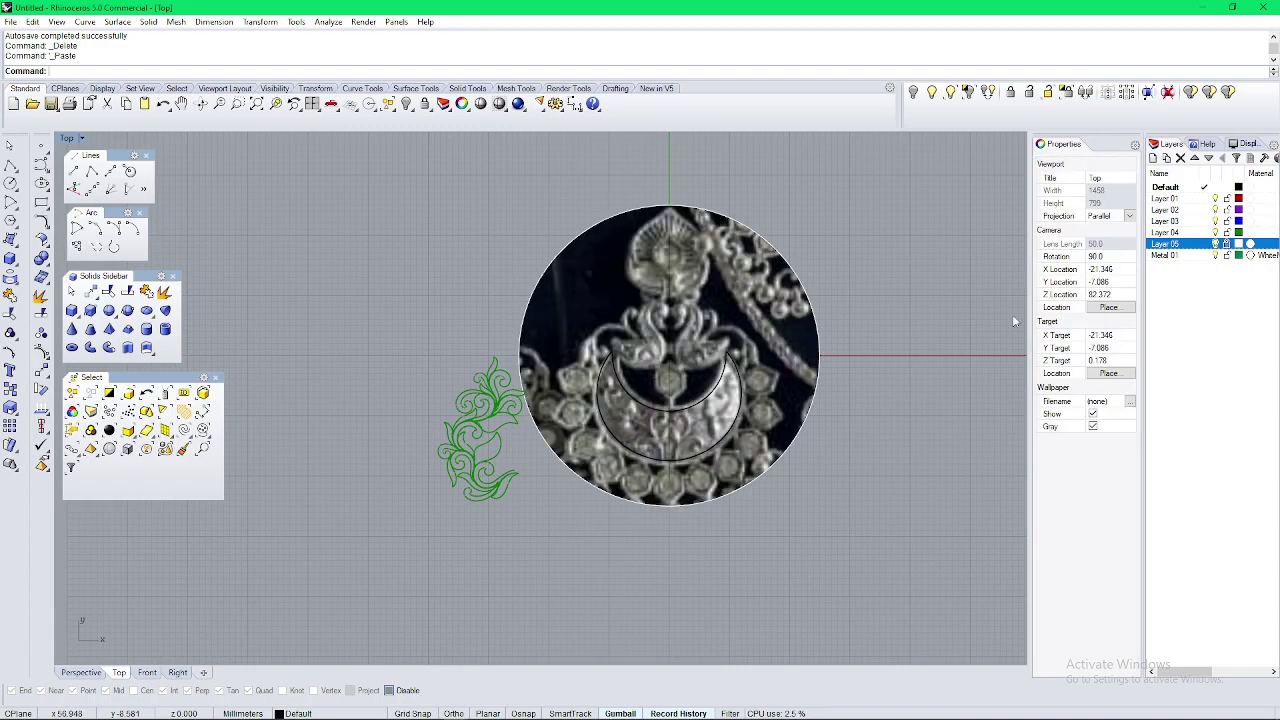
pyautogui.scroll(2, 645, 425)
pyautogui.click(1216, 244)
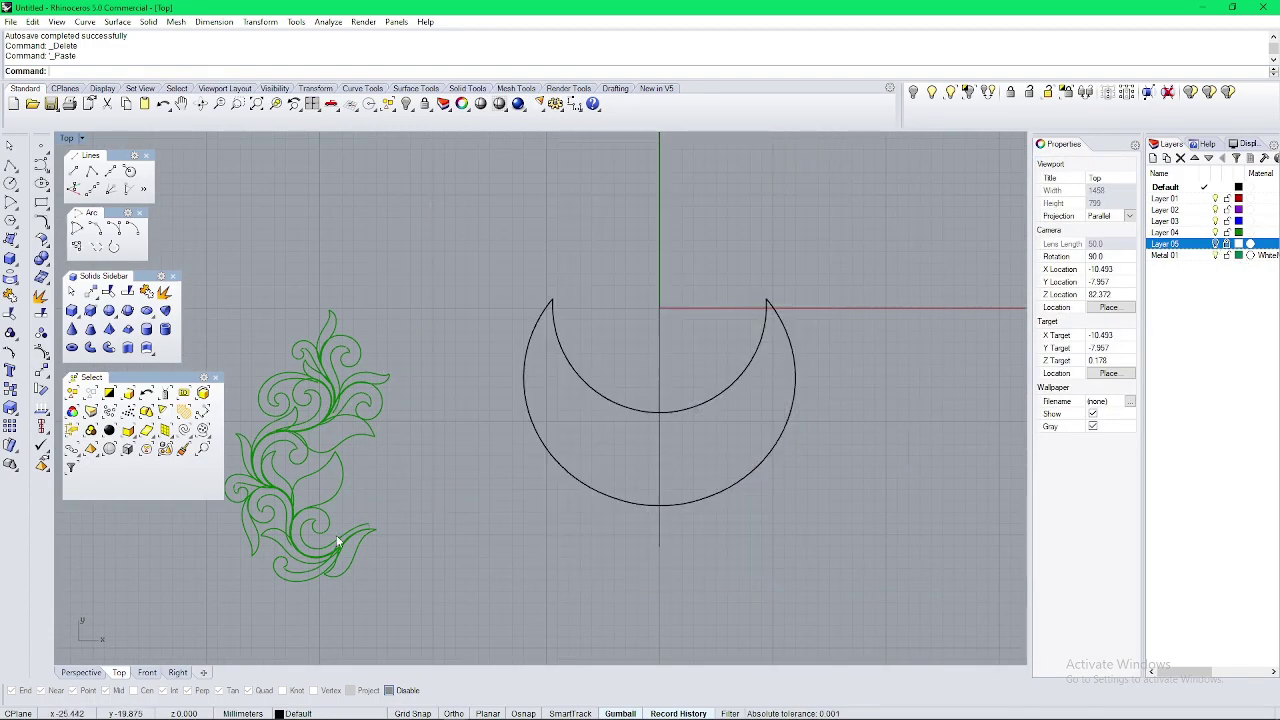
# Step: Copy the large bottom curl of the pasted scroll into the lower middle of the crescent
pyautogui.moveTo(337, 541); pyautogui.dragTo(460, 497, button='right')
pyautogui.scroll(6, 388, 424)
pyautogui.click(432, 418)
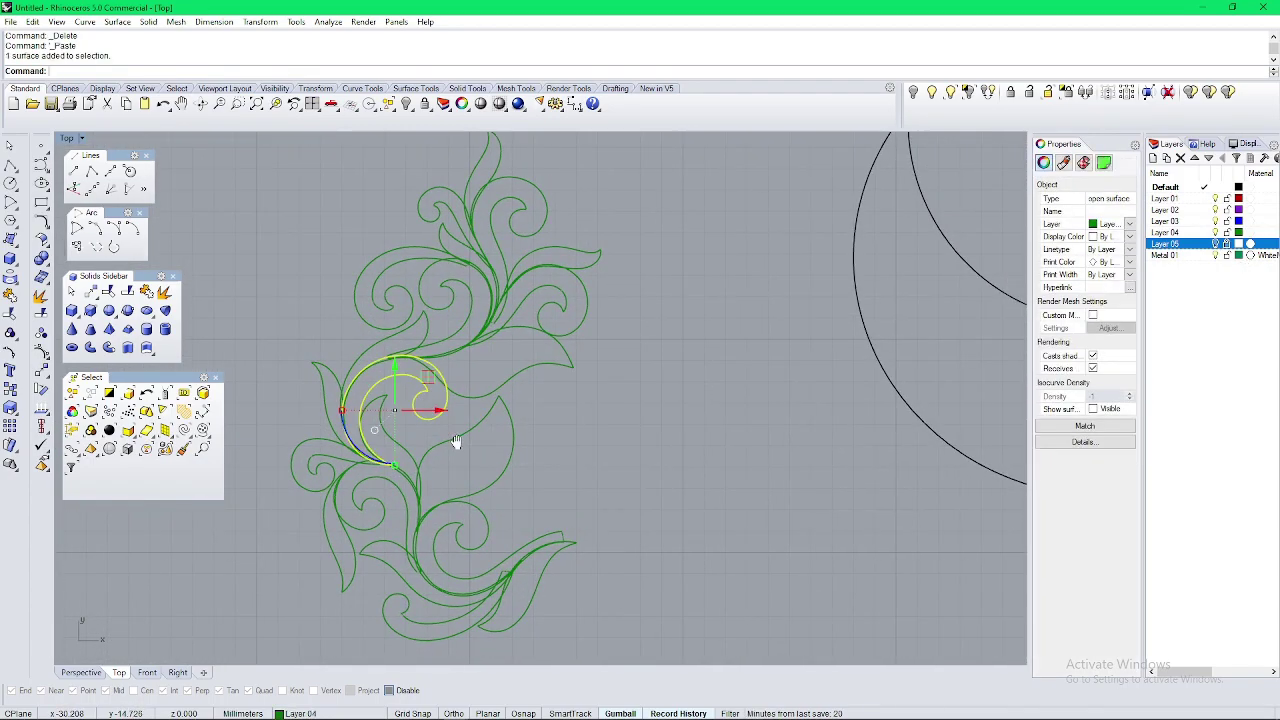
pyautogui.moveTo(457, 441); pyautogui.dragTo(453, 471, button='right')
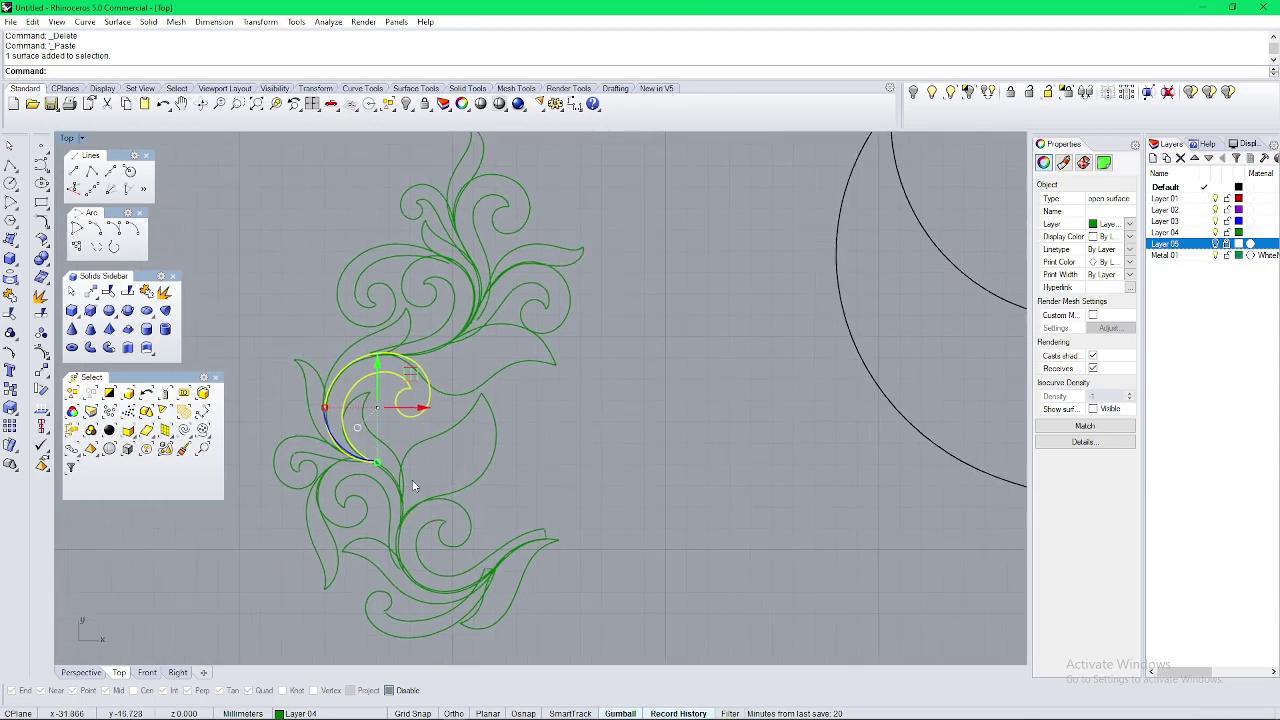
pyautogui.click(443, 528)
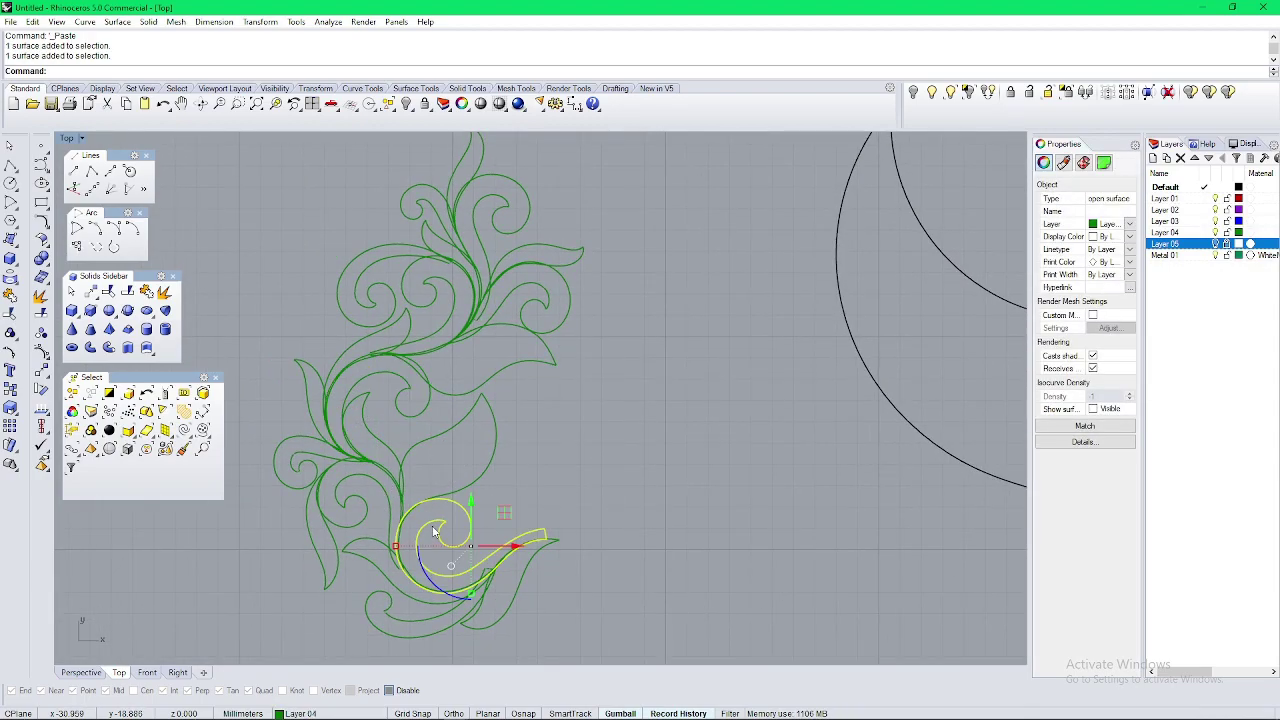
pyautogui.write('c')
pyautogui.press('Return')
pyautogui.click(457, 530)
pyautogui.moveTo(950, 440); pyautogui.dragTo(541, 446, button='right')
pyautogui.click(653, 413)
pyautogui.rightClick(657, 418)
# Step: Rotate the copied curl clockwise until its stem points down, and seat the stem end at the crescent's lowest point
pyautogui.click(649, 461)
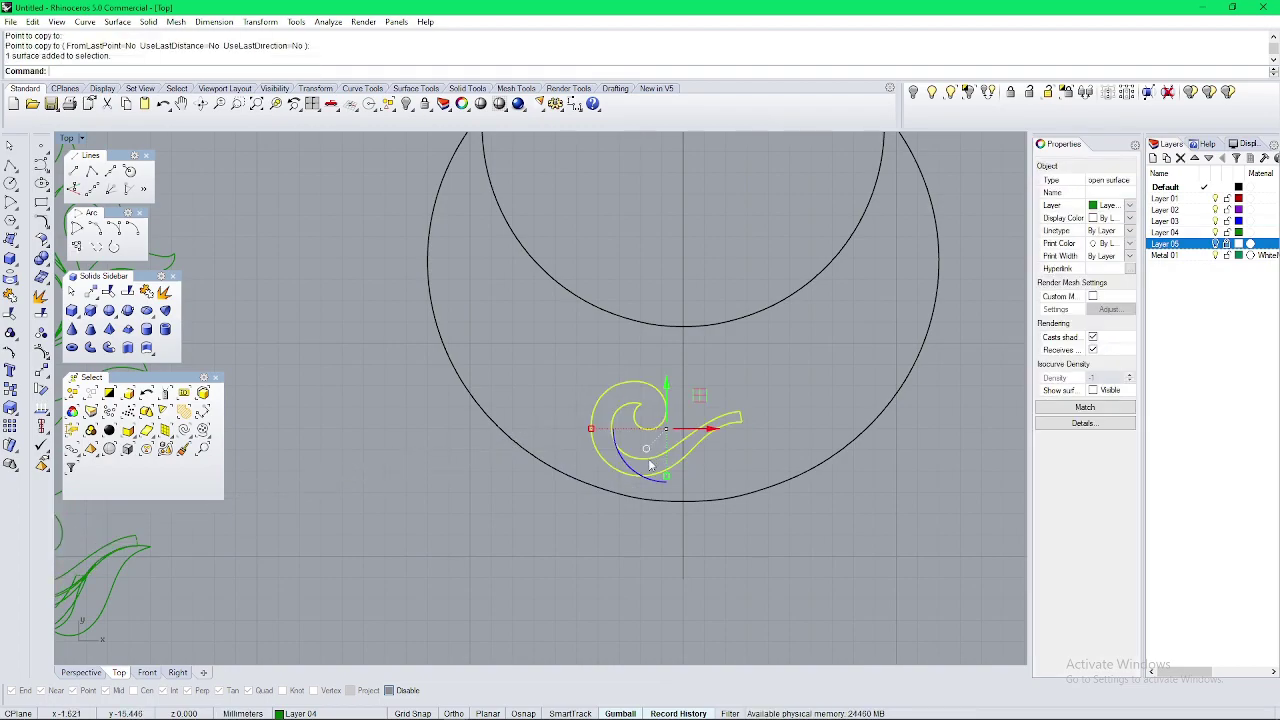
pyautogui.scroll(2, 649, 463)
pyautogui.moveTo(652, 469); pyautogui.dragTo(605, 412)
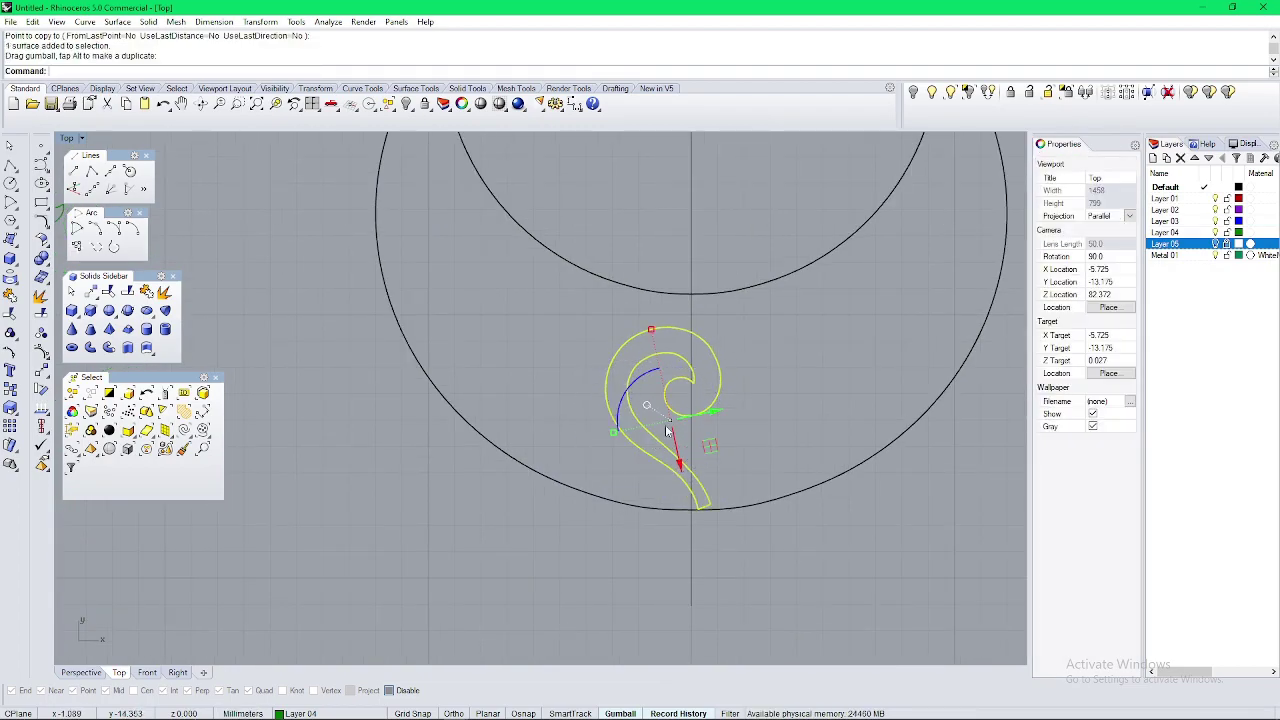
pyautogui.scroll(2, 666, 426)
pyautogui.moveTo(704, 443)
pyautogui.mouseDown()
pyautogui.moveTo(682, 444)
pyautogui.moveTo(697, 442)
pyautogui.mouseUp()
# Step: Rotate the curl about 9.4 degrees counterclockwise around its stem end
pyautogui.write('Rotate')
pyautogui.press('Return')
pyautogui.click(691, 529)
pyautogui.click(654, 379)
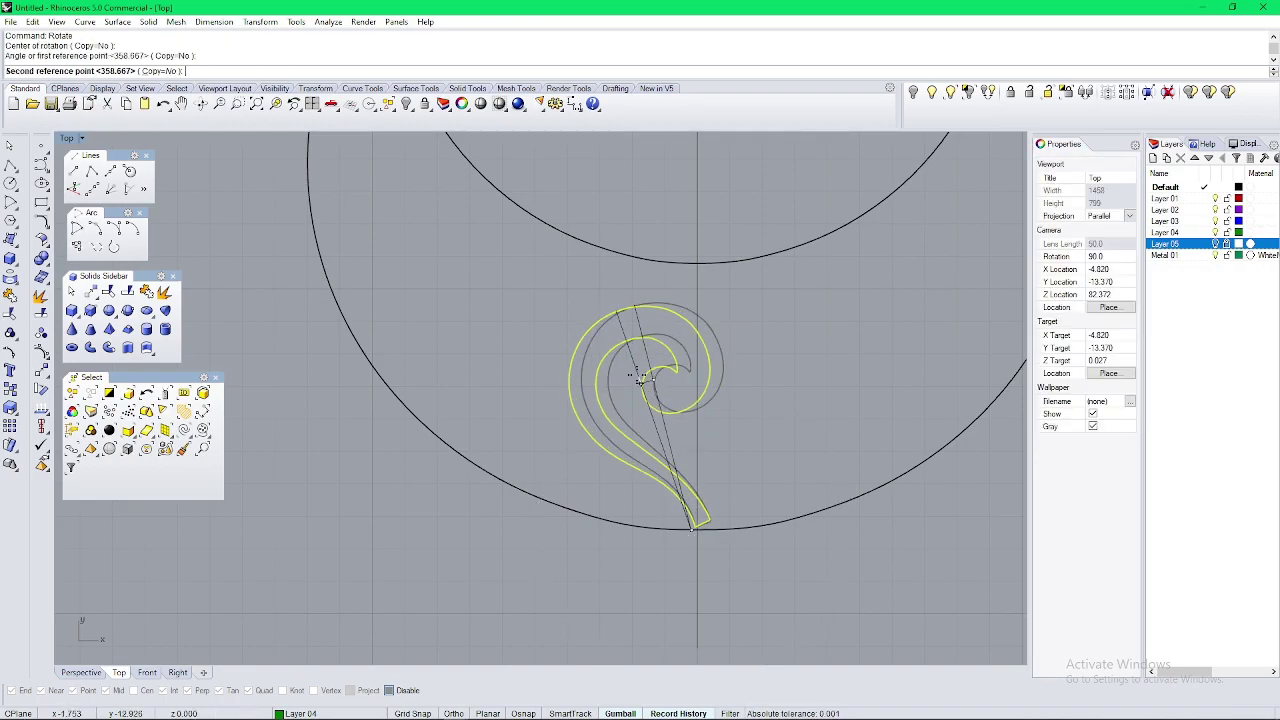
pyautogui.click(623, 374)
pyautogui.click(680, 461)
# Step: Rotate the curl slightly so the lower corner of its stem end lies on the vertical centre line
pyautogui.scroll(2, 678, 448)
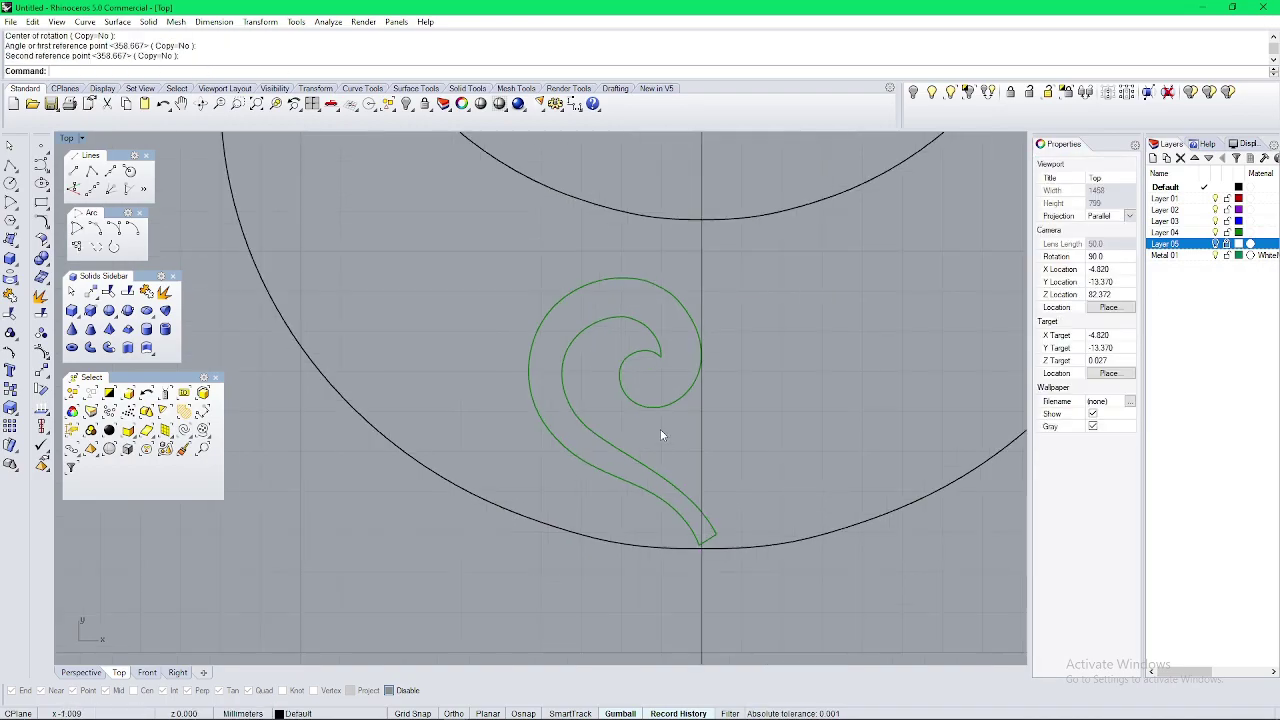
pyautogui.scroll(1, 700, 532)
pyautogui.click(718, 525)
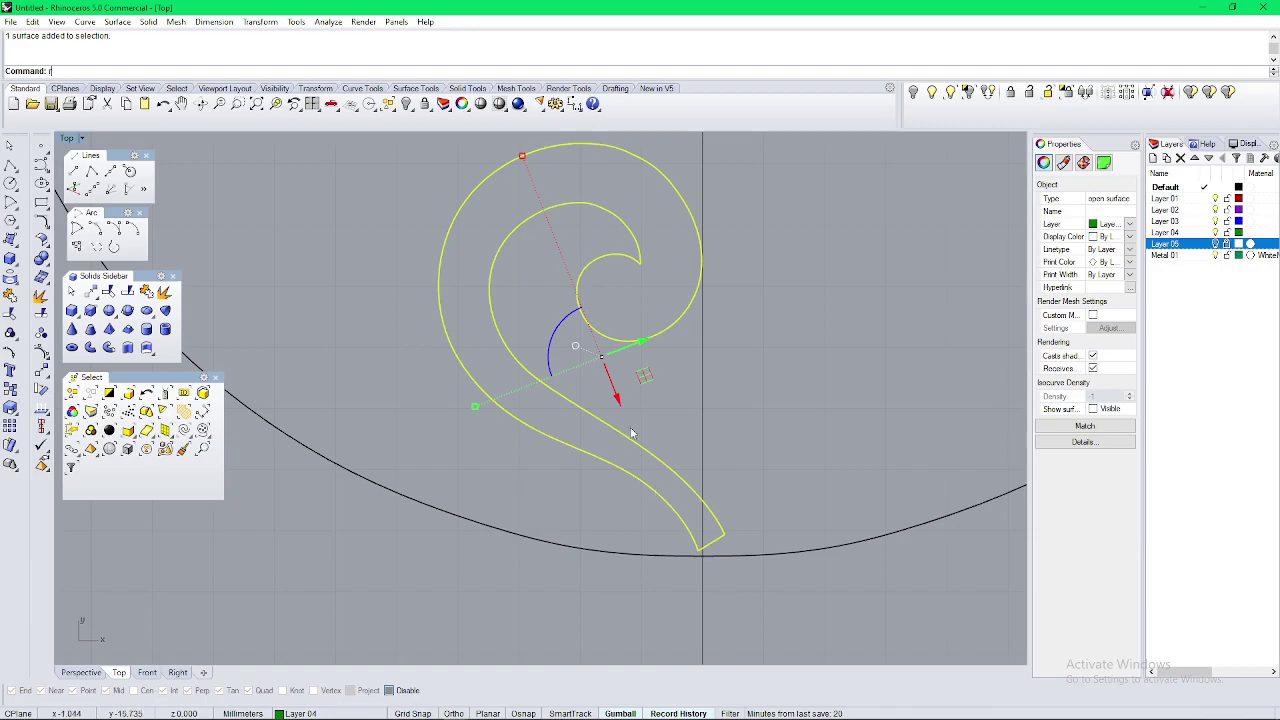
pyautogui.press('Return')
pyautogui.click(514, 158)
pyautogui.scroll(6, 685, 543)
pyautogui.click(710, 556)
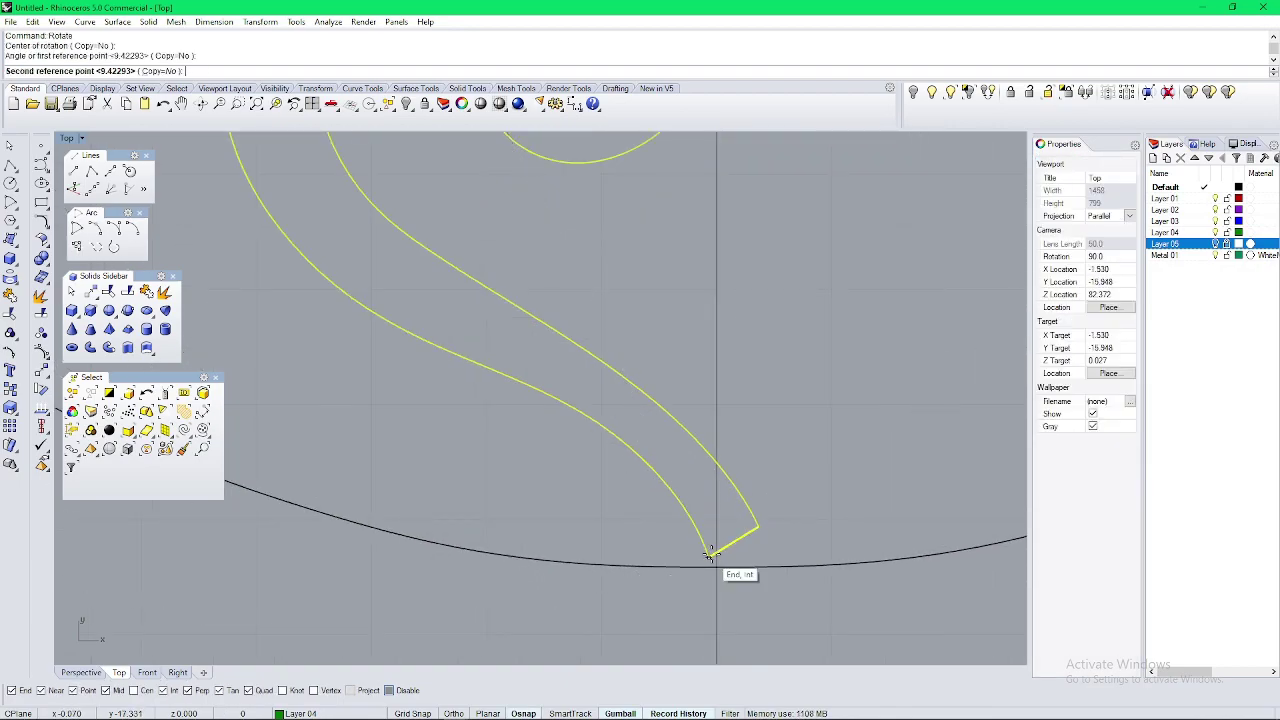
pyautogui.click(717, 555)
# Step: Trim off the part of the curl's stem that crosses the vertical centre line
pyautogui.scroll(-8, 697, 502)
pyautogui.click(645, 405)
pyautogui.click(675, 445)
pyautogui.click(699, 411)
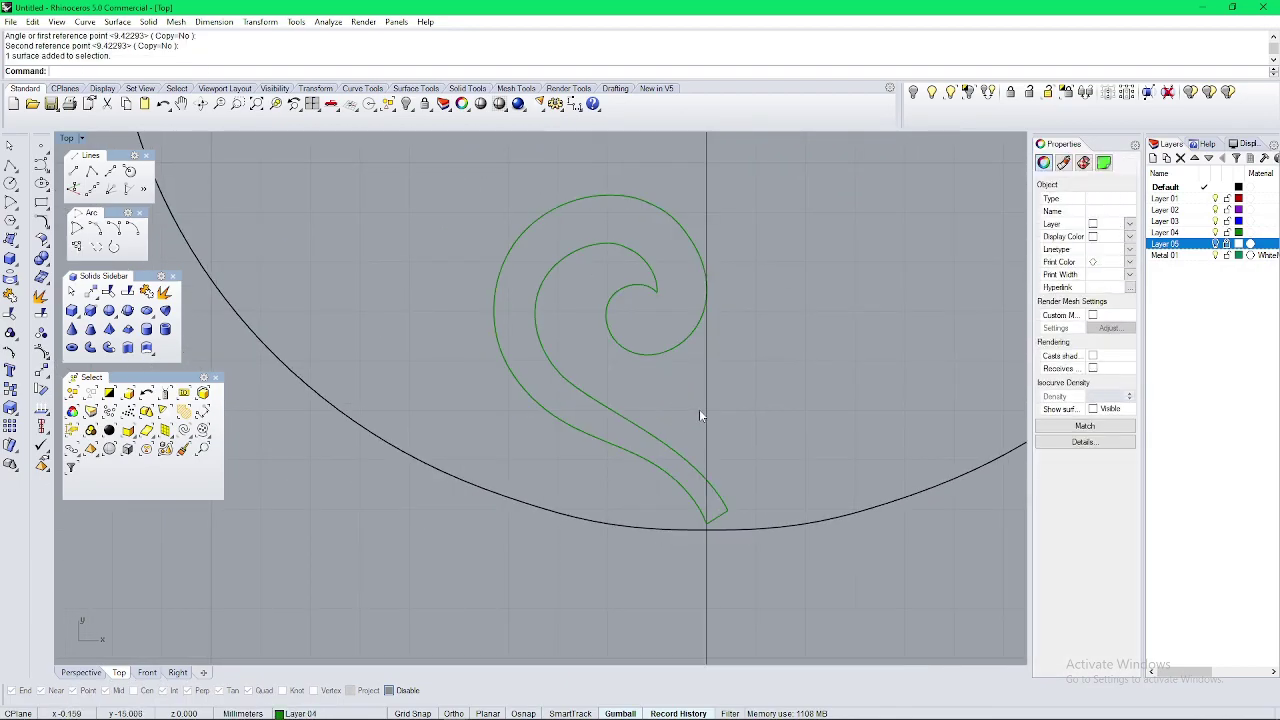
pyautogui.click(705, 420)
pyautogui.write('trim')
pyautogui.press('Return')
pyautogui.click(721, 512)
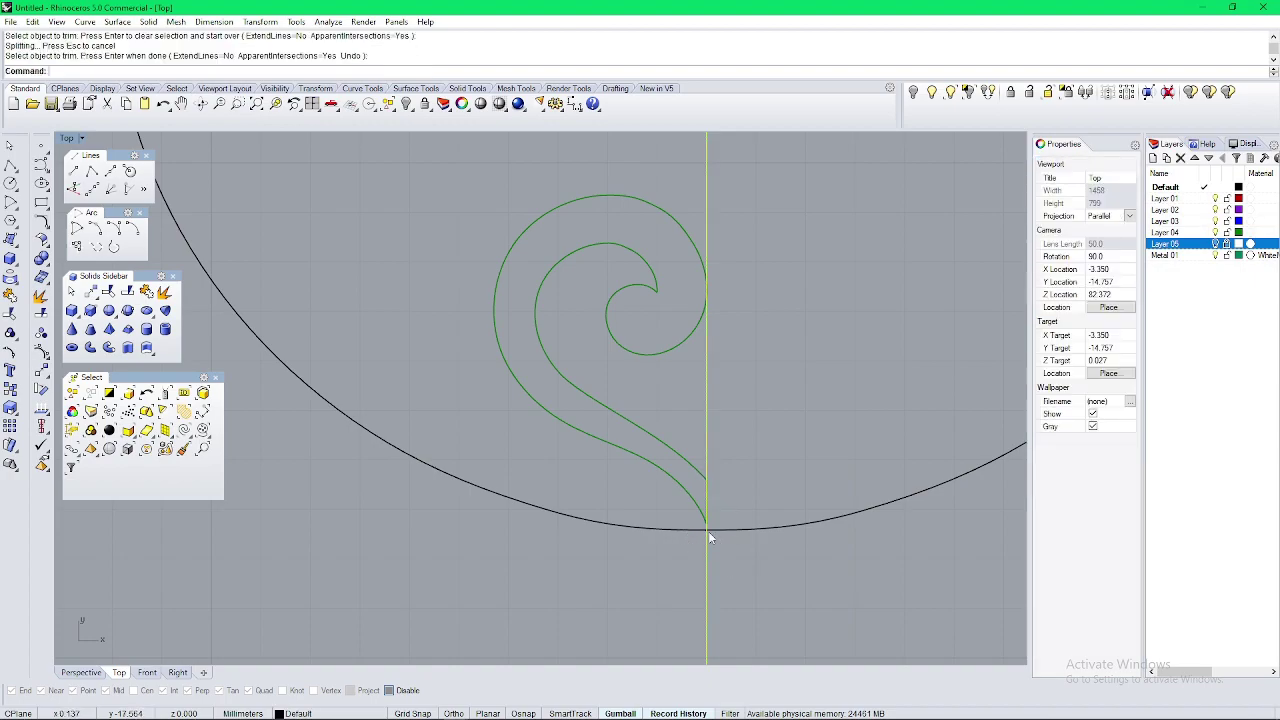
# Step: Mirror the trimmed curl across the vertical axis through the origin (0), keeping the original
pyautogui.moveTo(643, 478); pyautogui.dragTo(616, 488)
pyautogui.write('mi')
pyautogui.press('Return')
pyautogui.write('0')
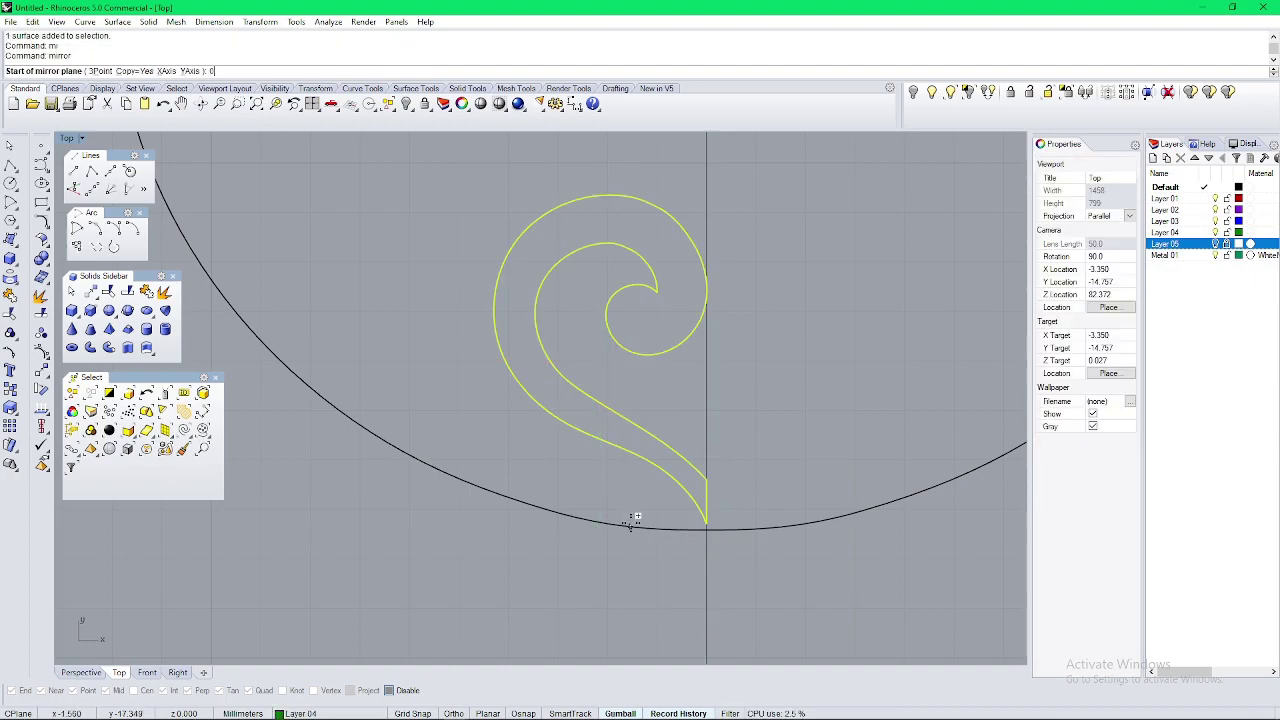
pyautogui.press('Return')
pyautogui.keyDown('shift'); pyautogui.click(672, 490); pyautogui.keyUp('shift')
pyautogui.click(634, 552)
pyautogui.scroll(-10, 634, 552)
pyautogui.scroll(10, 695, 436)
pyautogui.click(698, 456)
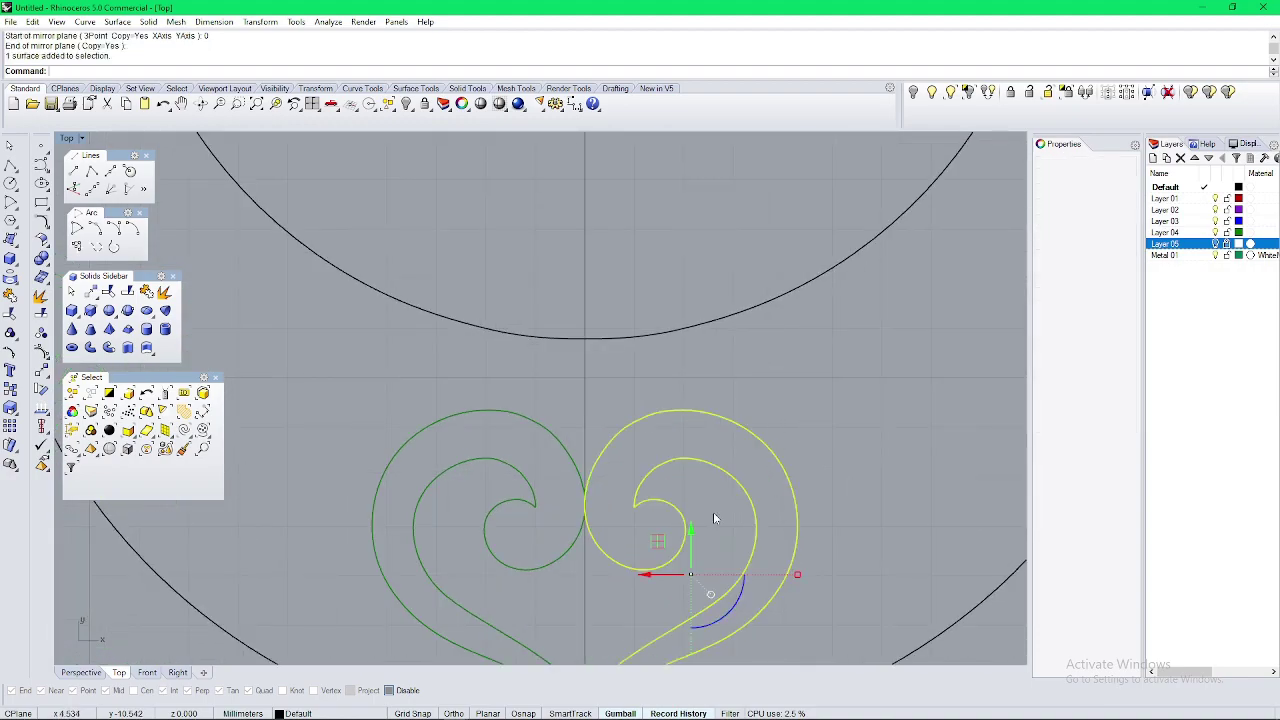
# Step: Shift the two mirrored curls together vertically so the heart's lower tip meets the crescent's outer edge on the centre line
pyautogui.moveTo(713, 512); pyautogui.dragTo(776, 430, button='right')
pyautogui.keyDown('shift'); pyautogui.moveTo(548, 356); pyautogui.dragTo(547, 361); pyautogui.keyUp('shift')
pyautogui.moveTo(700, 475); pyautogui.dragTo(695, 458, button='right')
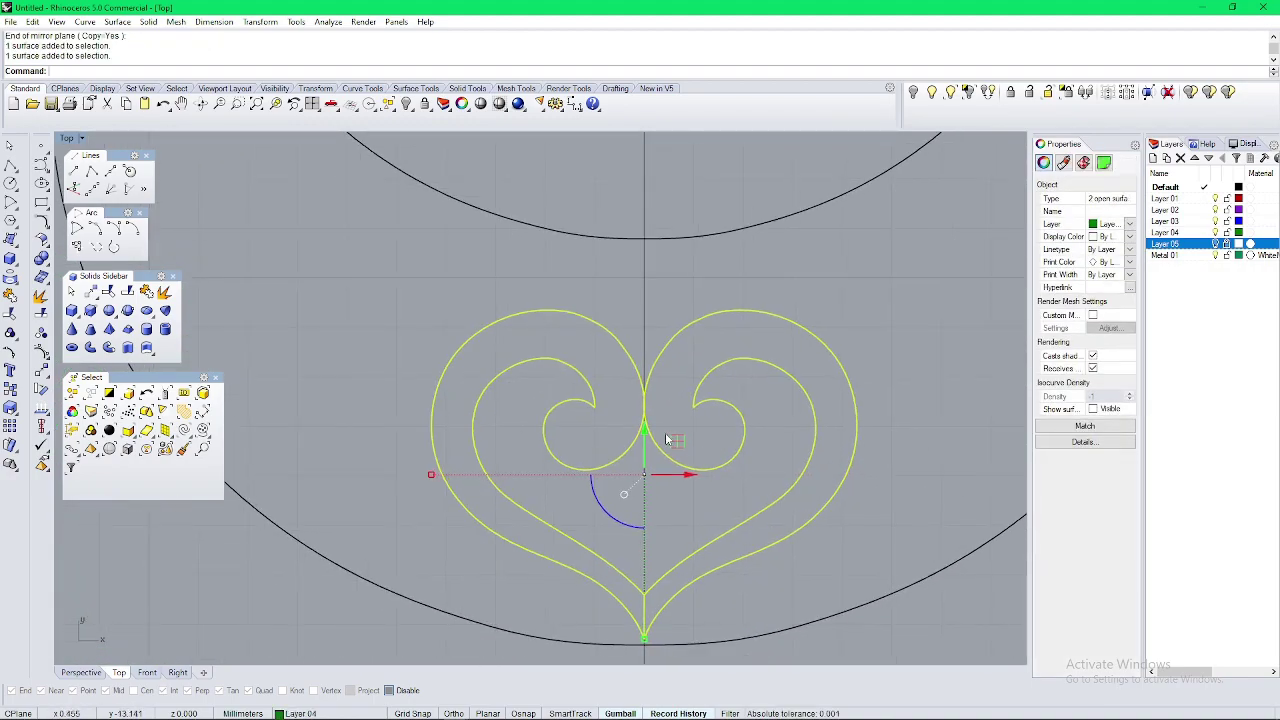
pyautogui.moveTo(645, 438); pyautogui.dragTo(645, 442)
pyautogui.click(755, 371)
# Step: Draw a circle centred on the vertical centre line, filling the gap between the heart's upper notch and the crescent's inner edge
pyautogui.scroll(-17, 752, 371)
pyautogui.moveTo(427, 424); pyautogui.dragTo(378, 406, button='right')
pyautogui.scroll(8, 592, 415)
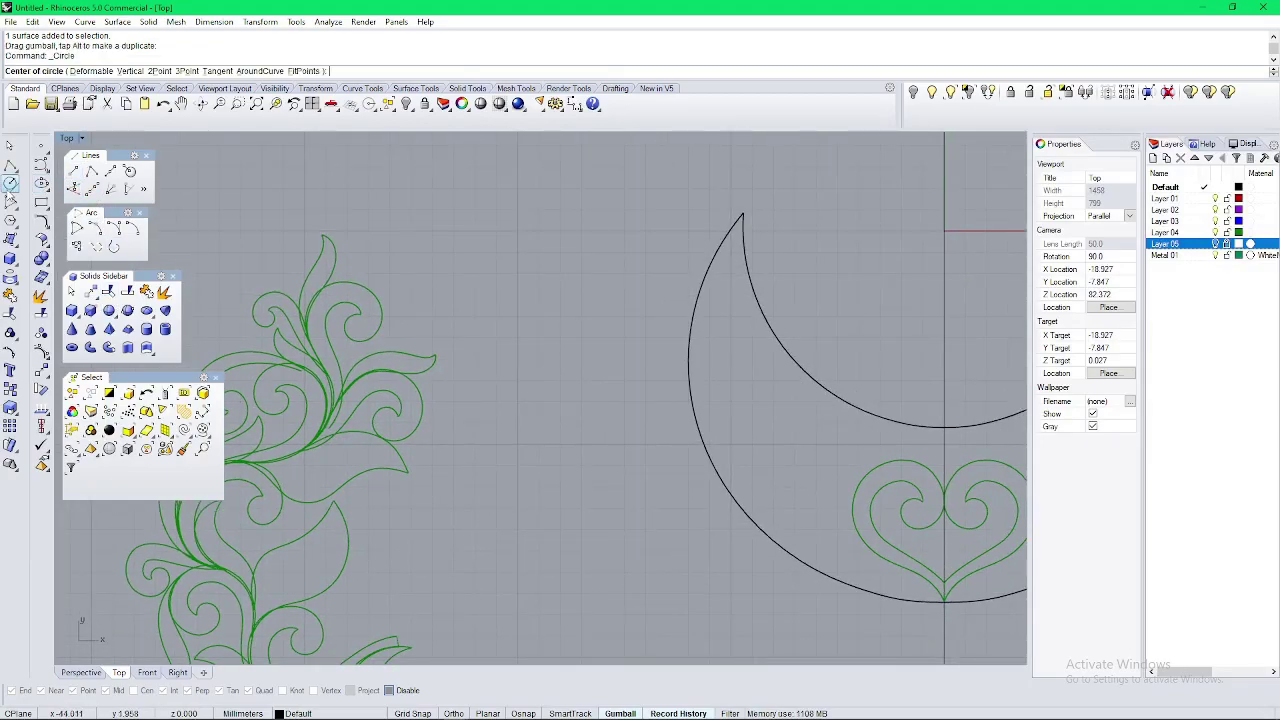
pyautogui.moveTo(843, 396); pyautogui.dragTo(480, 394, button='right')
pyautogui.scroll(10, 685, 514)
pyautogui.moveTo(536, 437); pyautogui.dragTo(636, 494, button='right')
pyautogui.keyDown('alt'); pyautogui.click(485, 384); pyautogui.keyUp('alt')
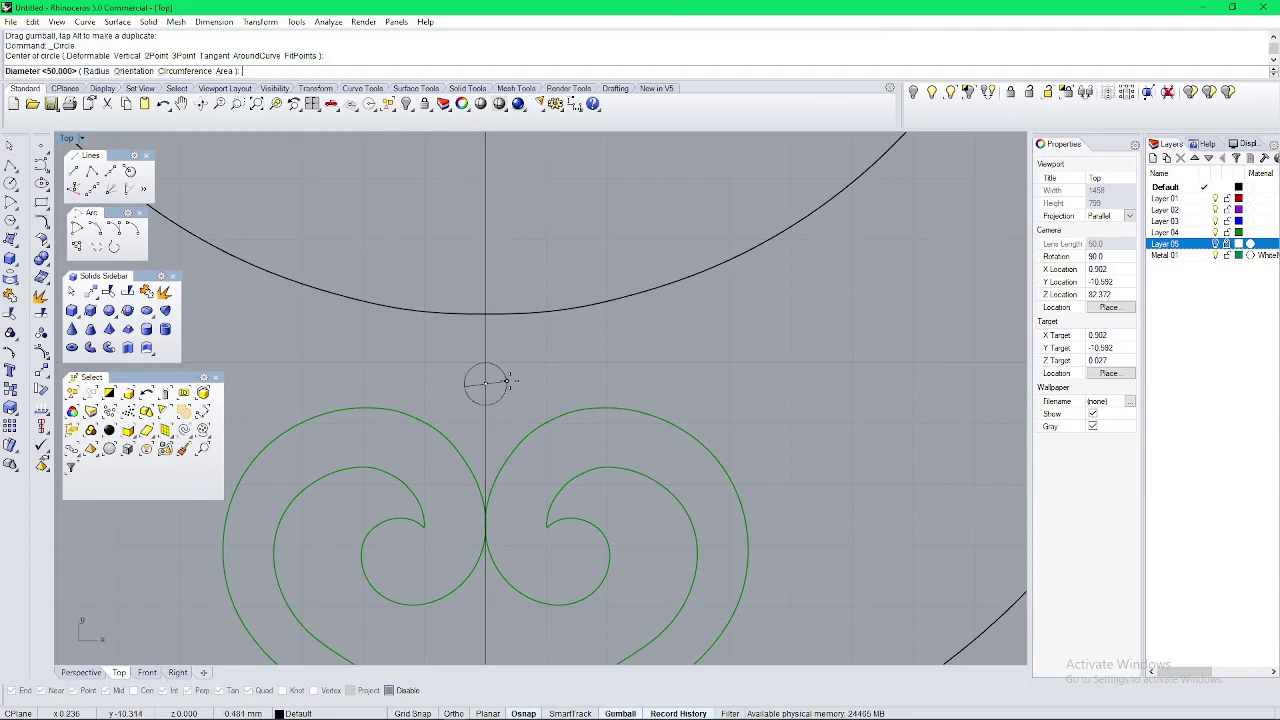
pyautogui.click(550, 391)
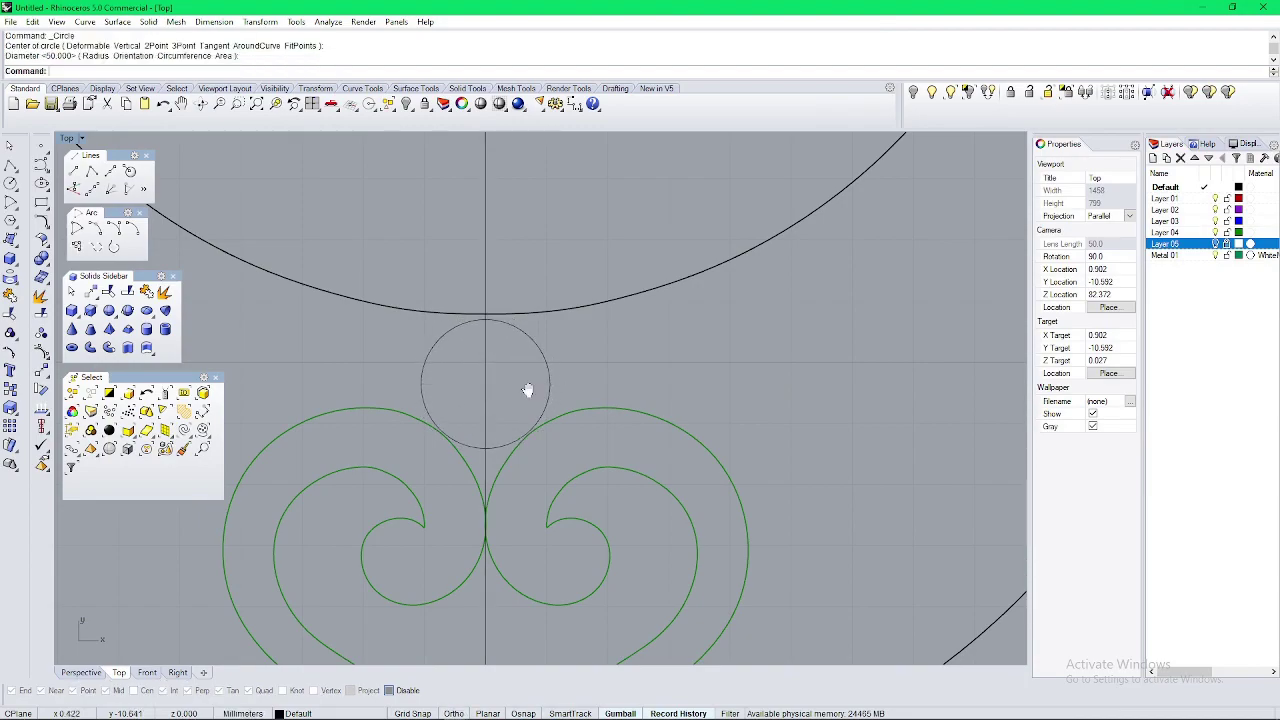
pyautogui.moveTo(526, 391); pyautogui.dragTo(618, 401, button='right')
pyautogui.scroll(-10, 618, 401)
pyautogui.moveTo(645, 530)
pyautogui.mouseDown(button='right')
pyautogui.moveTo(648, 434)
pyautogui.moveTo(629, 423)
pyautogui.moveTo(638, 540)
pyautogui.mouseUp(button='right')
pyautogui.scroll(12, 606, 416)
pyautogui.scroll(-10, 634, 524)
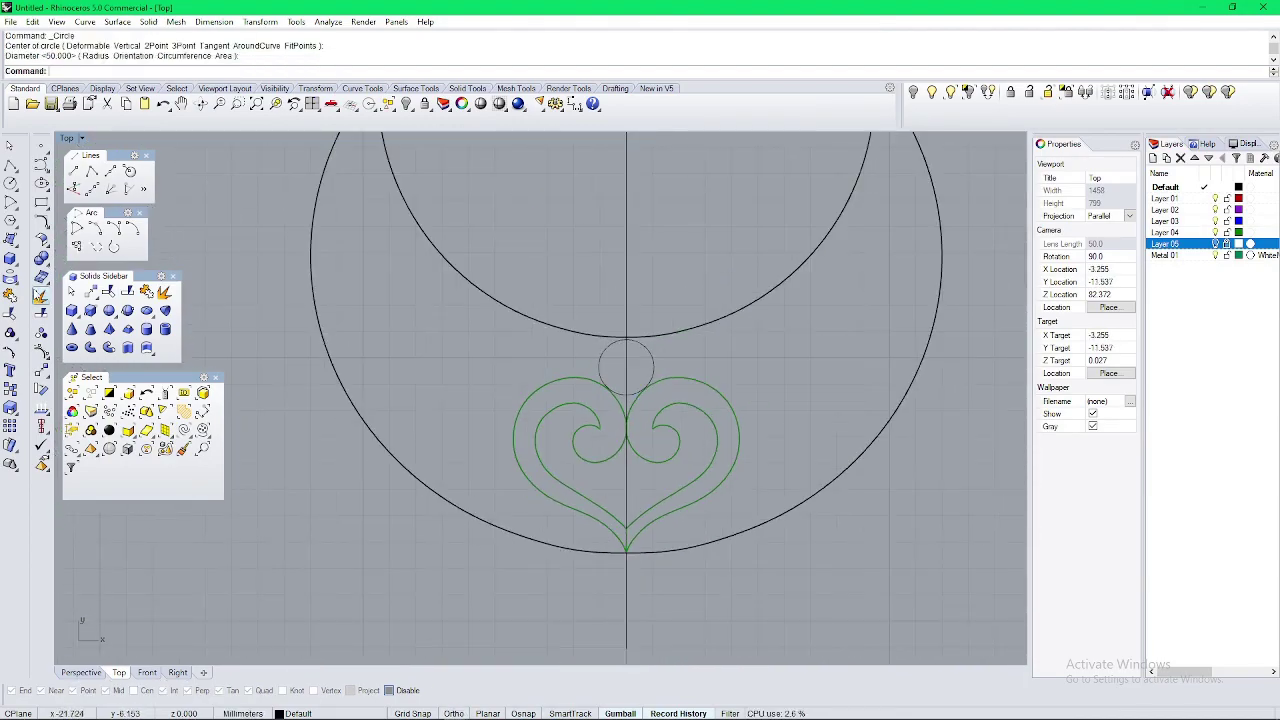
pyautogui.moveTo(643, 431); pyautogui.dragTo(651, 429, button='right')
pyautogui.scroll(-10, 651, 429)
pyautogui.moveTo(442, 470); pyautogui.dragTo(560, 472, button='right')
pyautogui.scroll(6, 530, 400)
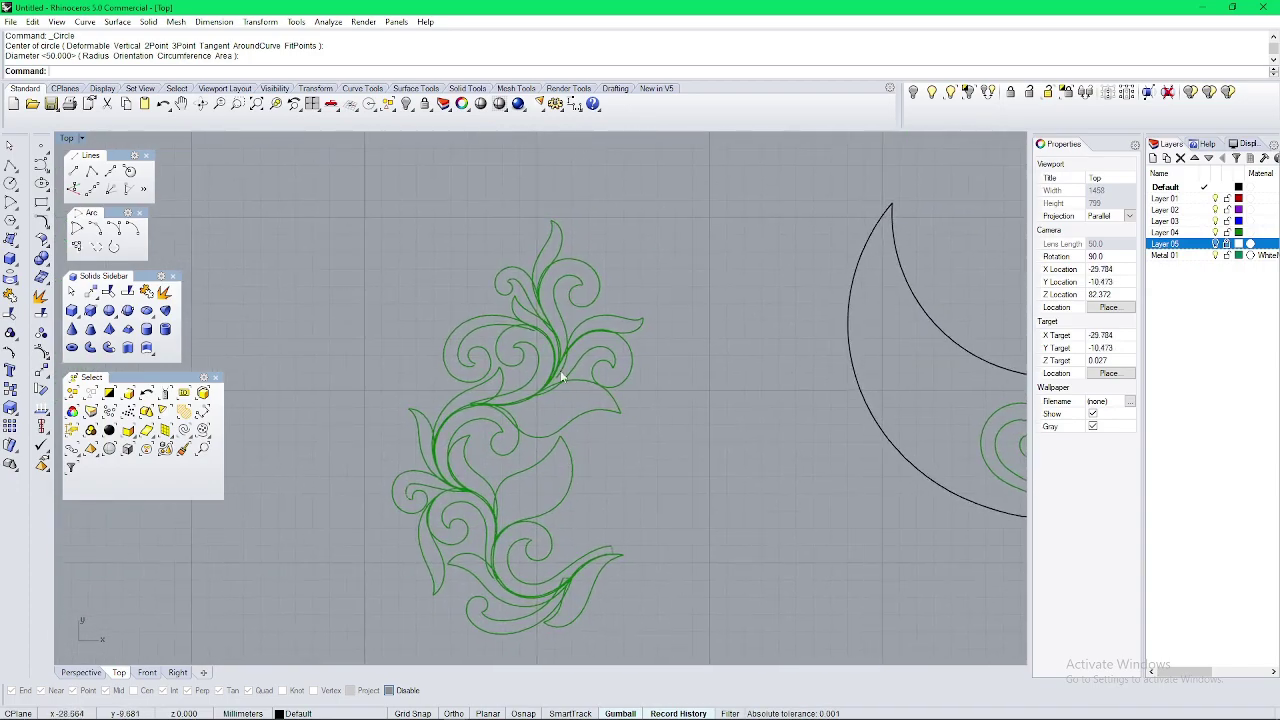
pyautogui.scroll(3, 575, 320)
pyautogui.moveTo(501, 245); pyautogui.dragTo(495, 271, button='right')
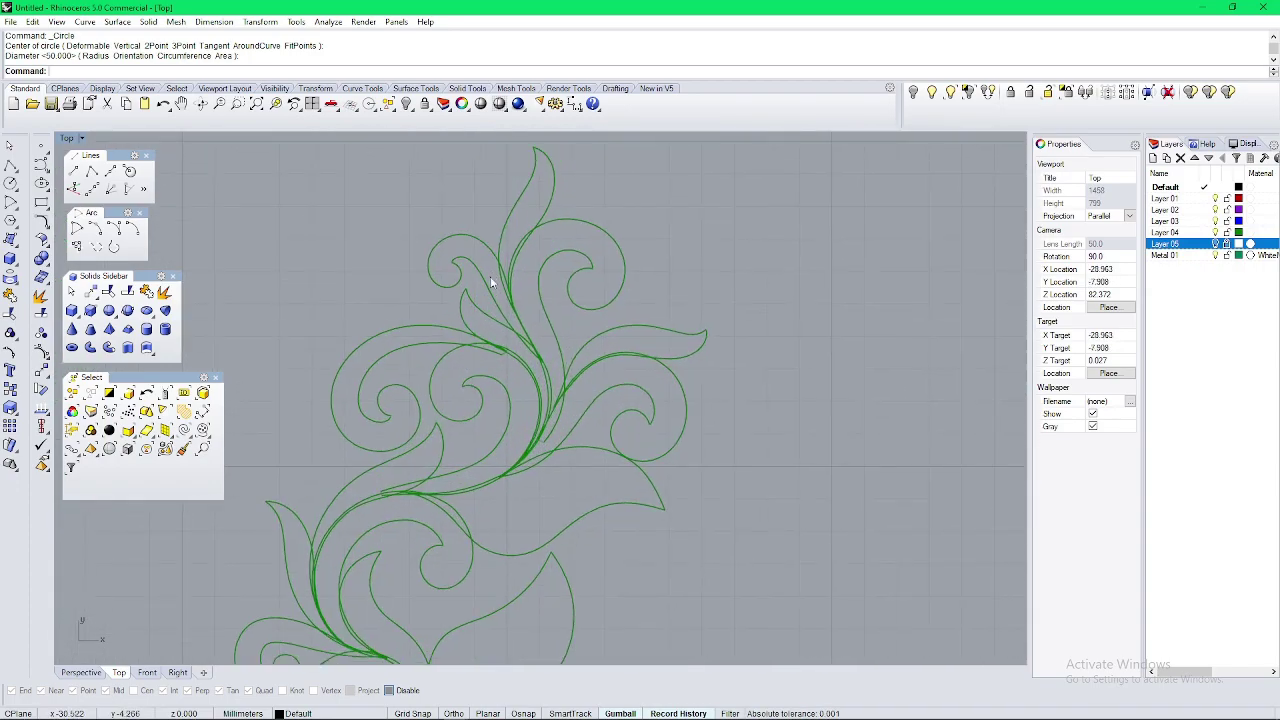
pyautogui.click(442, 341)
pyautogui.scroll(-8, 430, 365)
pyautogui.moveTo(600, 405); pyautogui.dragTo(431, 393, button='right')
pyautogui.write('c')
pyautogui.press('Return')
pyautogui.click(380, 367)
pyautogui.scroll(12, 840, 460)
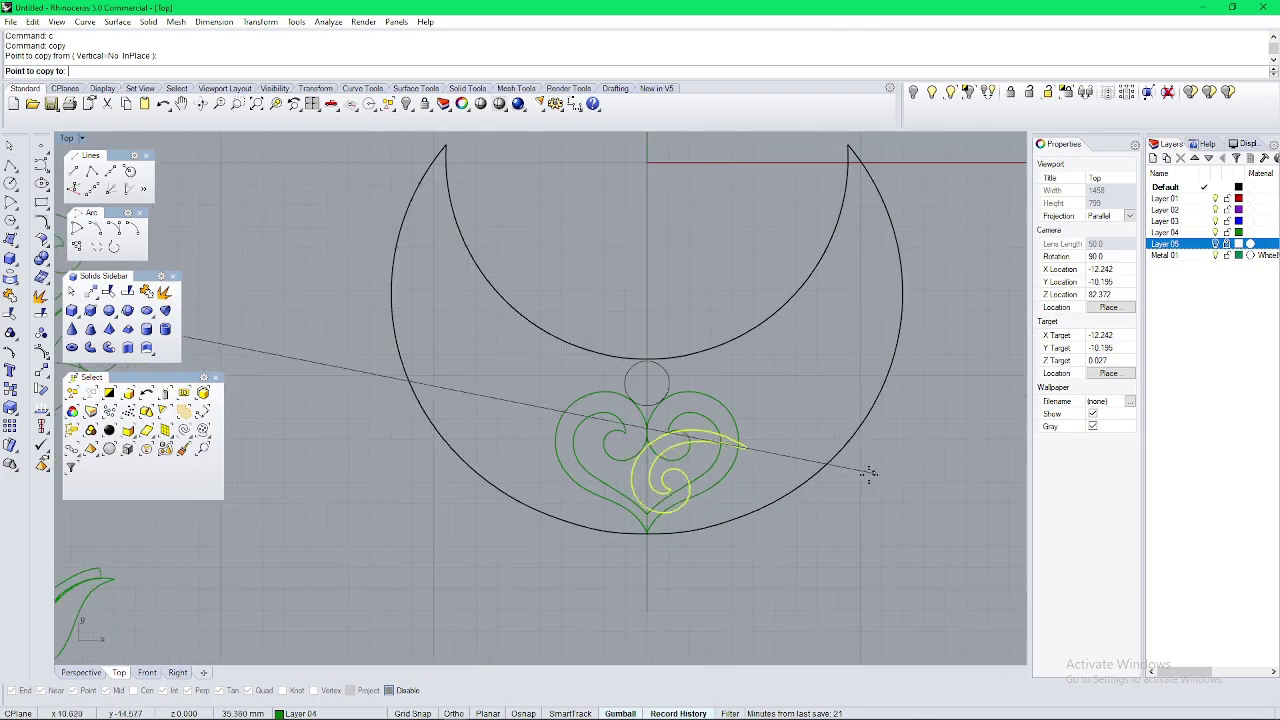
pyautogui.press('Escape')
# Step: Copy the large left-hand curl of the scroll ornament's upper part onto the right half of the heart
pyautogui.scroll(-8, 715, 504)
pyautogui.moveTo(592, 502); pyautogui.dragTo(477, 460, button='right')
pyautogui.scroll(-10, 705, 455)
pyautogui.scroll(6, 448, 396)
pyautogui.click(463, 396)
pyautogui.write('c')
pyautogui.press('Return')
pyautogui.click(463, 396)
pyautogui.scroll(6, 650, 485)
pyautogui.click(614, 450)
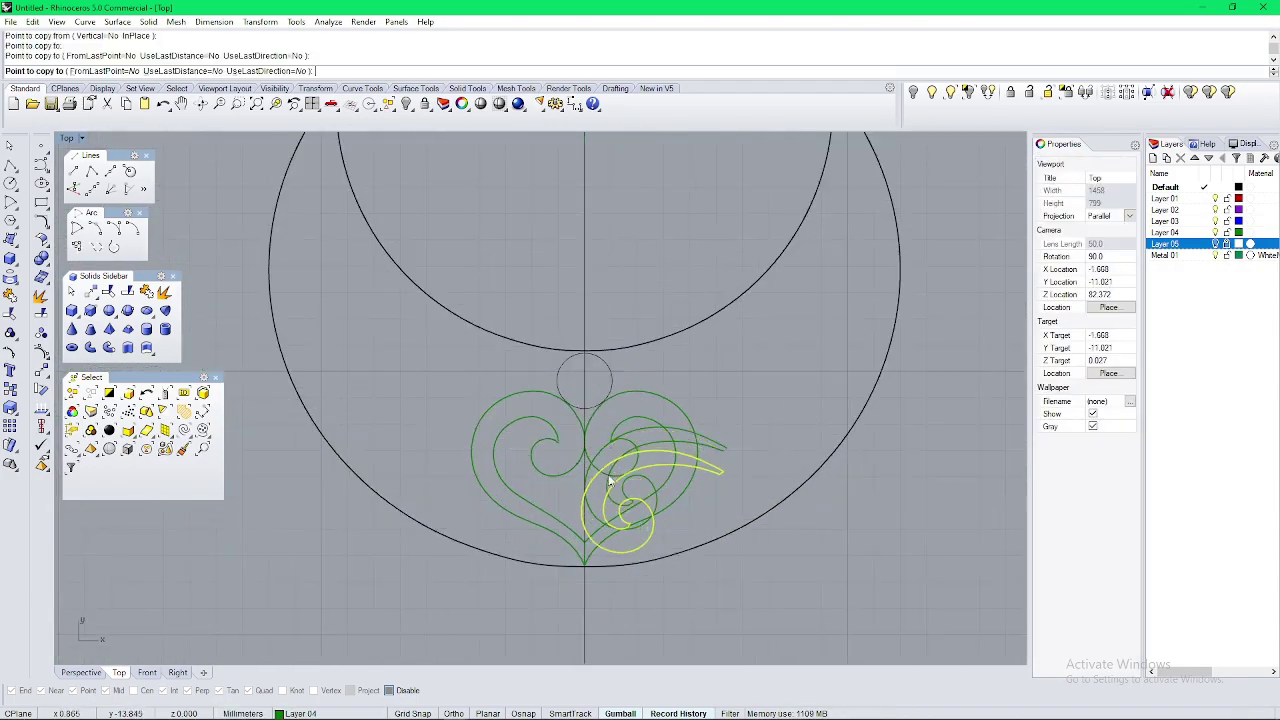
pyautogui.press('Escape')
# Step: Scale the copied curl down in 2D to roughly half its size, using an origin inside its spiral
pyautogui.scroll(6, 615, 503)
pyautogui.click(614, 495)
pyautogui.write('s')
pyautogui.press('Return')
pyautogui.click(621, 467)
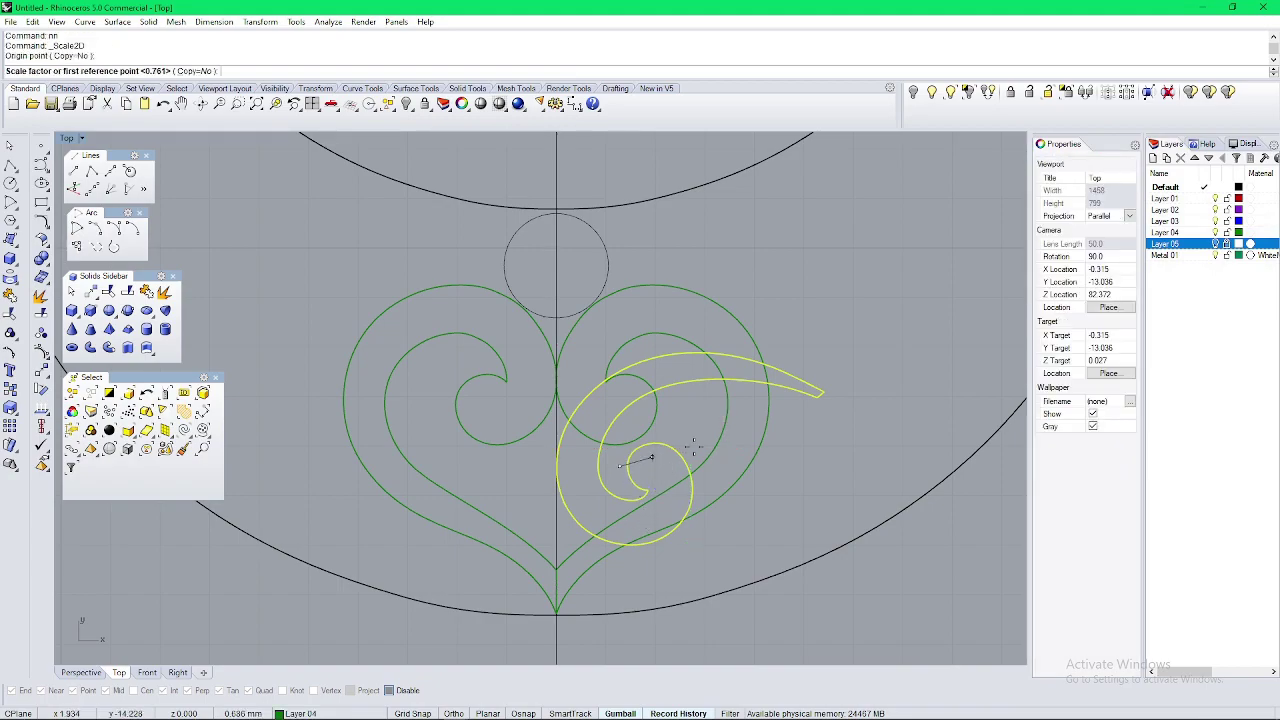
pyautogui.click(814, 466)
pyautogui.click(724, 461)
pyautogui.press('Escape')
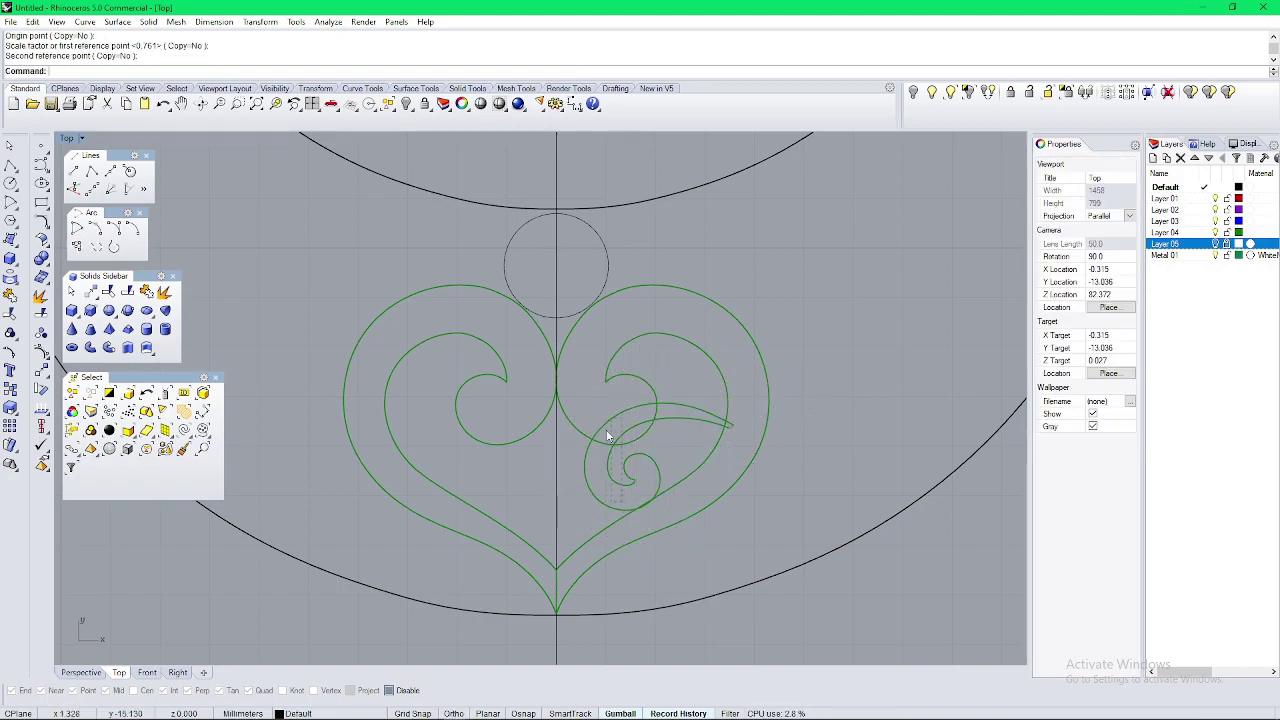
# Step: Turn the small curl roughly half a turn and move it to the lower middle of the heart, across the centre line
pyautogui.click(608, 434)
pyautogui.moveTo(621, 499); pyautogui.dragTo(710, 381)
pyautogui.scroll(6, 662, 517)
pyautogui.moveTo(664, 360); pyautogui.dragTo(743, 370, button='right')
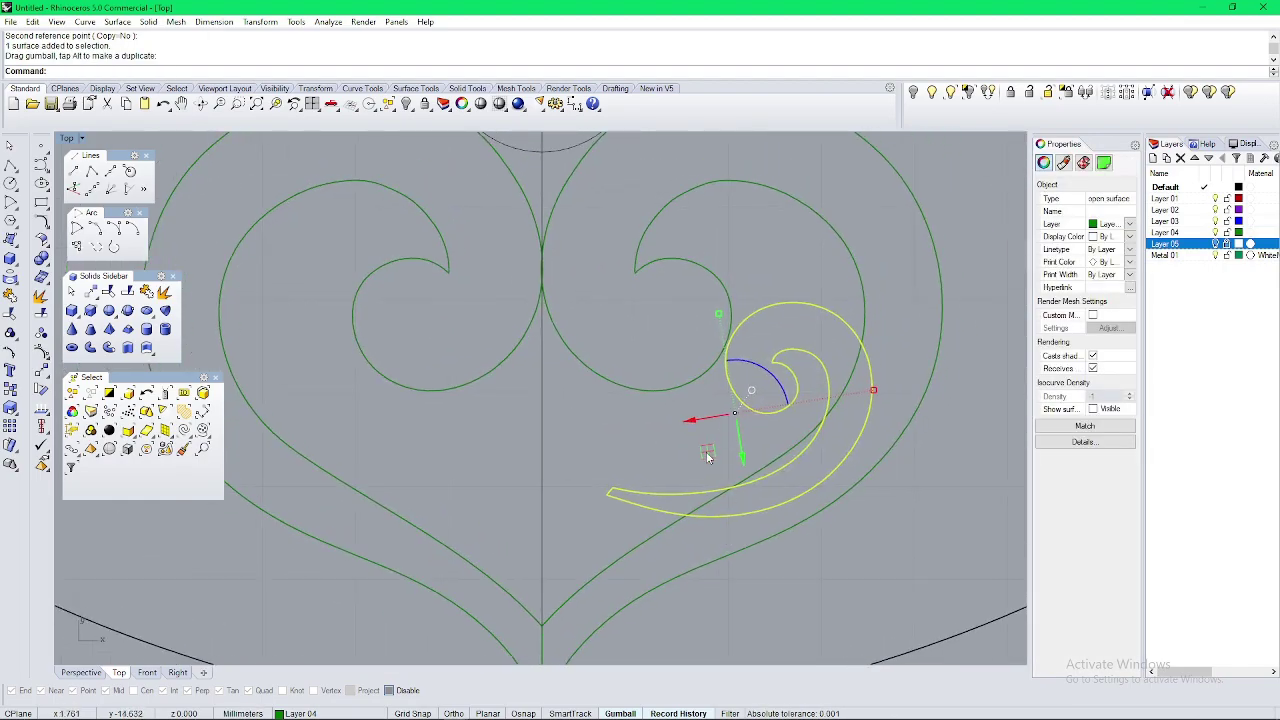
pyautogui.moveTo(708, 456); pyautogui.dragTo(522, 518)
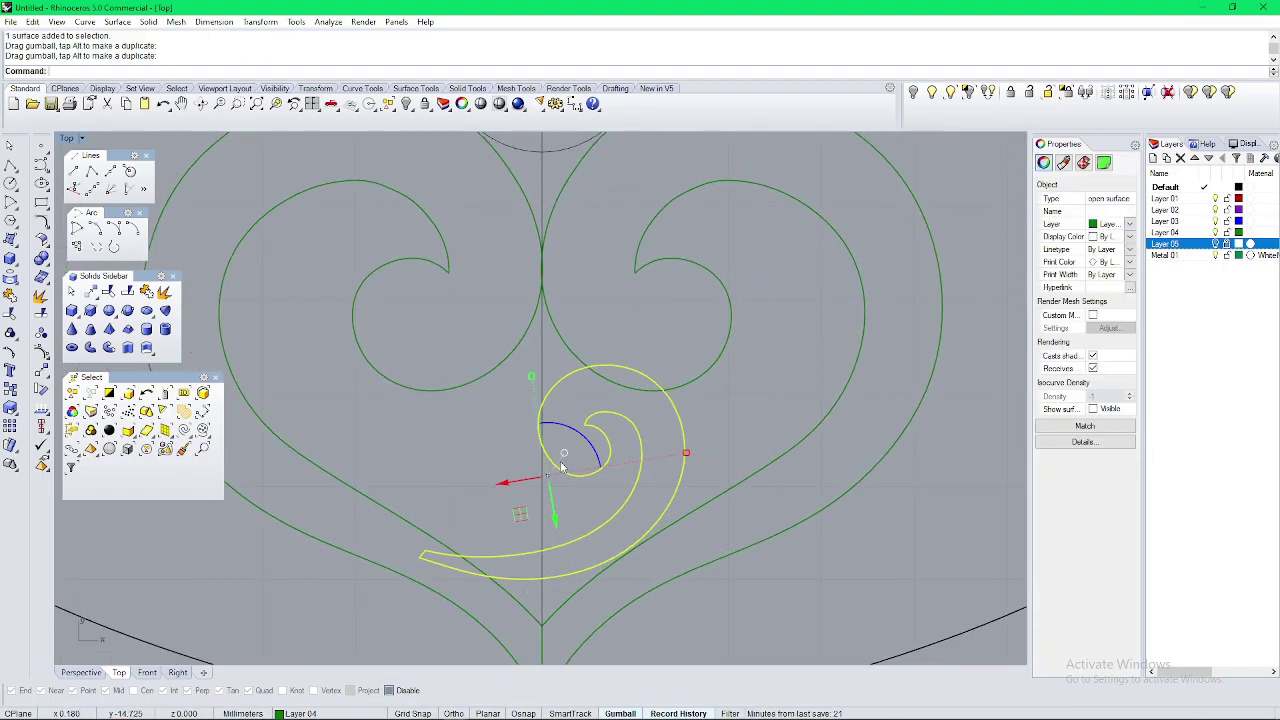
# Step: Enlarge the small curl in 2D by a factor of about 1.19 from its inner spiral
pyautogui.scroll(2, 575, 510)
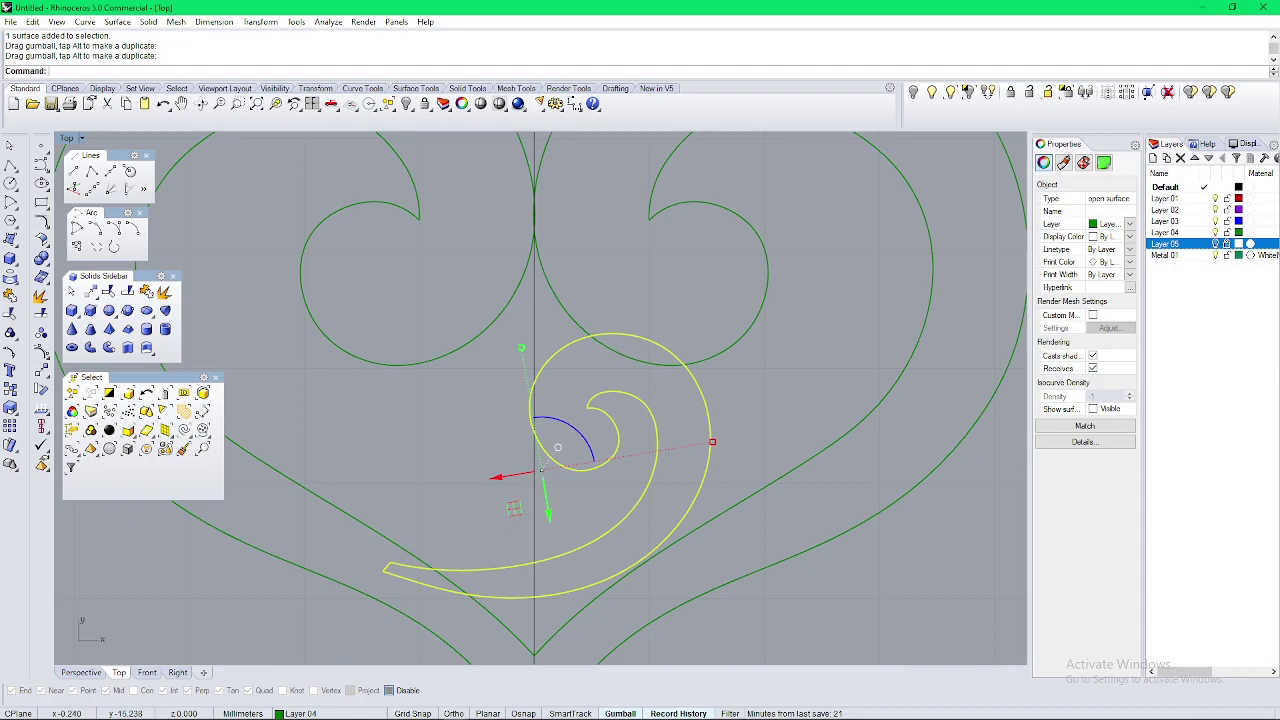
pyautogui.write('s2')
pyautogui.press('Return')
pyautogui.click(620, 432)
pyautogui.click(711, 433)
pyautogui.click(729, 434)
# Step: Scale the small curl down slightly in 2D so it fits the space under the heart's spirals
pyautogui.press('Return')
pyautogui.click(601, 467)
pyautogui.click(831, 442)
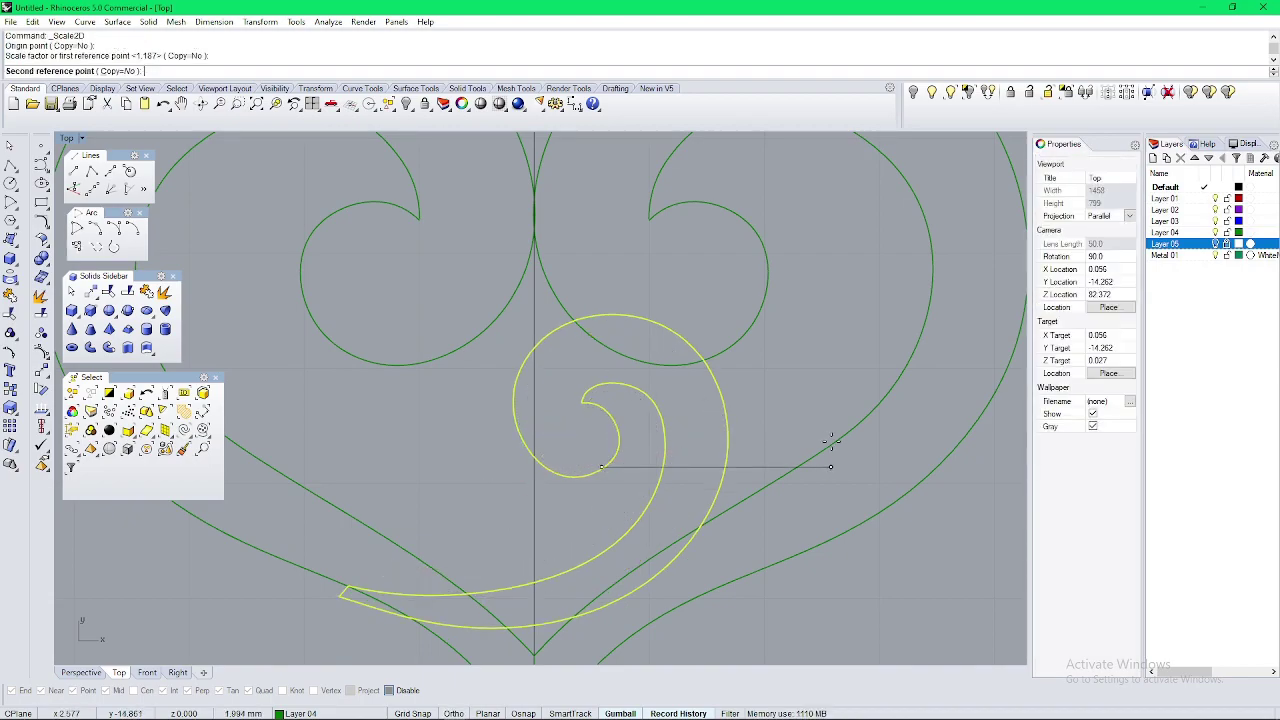
pyautogui.click(803, 442)
pyautogui.click(594, 488)
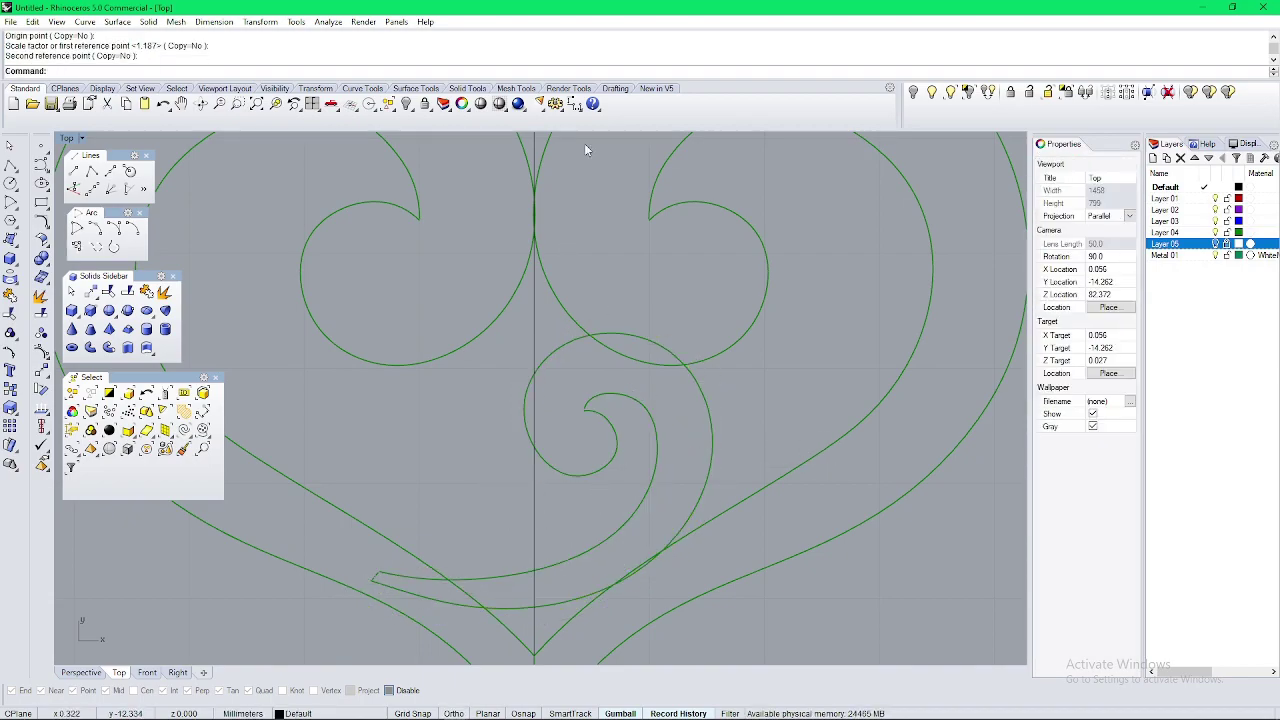
# Step: Measure the width of the small curl's band with a temporary dimension between its inner and outer edges
pyautogui.click(575, 102)
pyautogui.scroll(2, 648, 431)
pyautogui.click(660, 431)
pyautogui.click(742, 416)
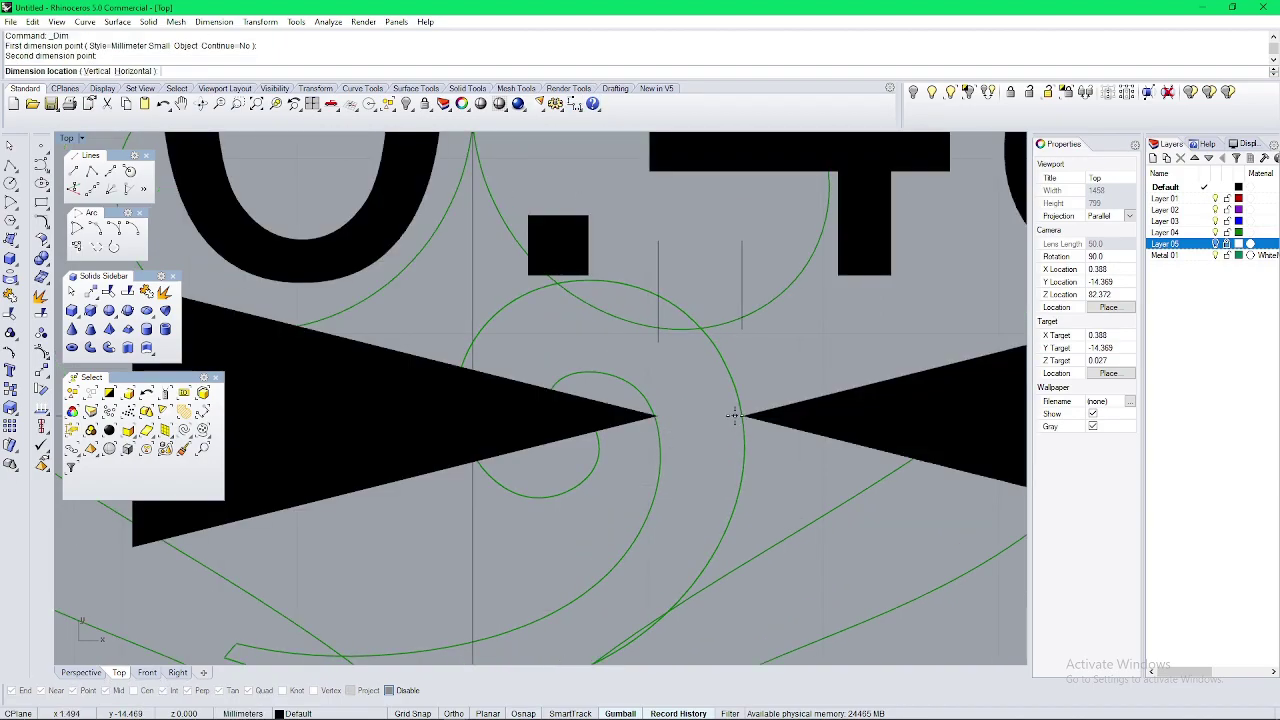
pyautogui.scroll(-5, 733, 416)
pyautogui.press('Escape')
# Step: Rotate the small curl slightly clockwise about a point near its top and move it so its spiral touches the vertical centre line
pyautogui.scroll(6, 707, 455)
pyautogui.click(707, 443)
pyautogui.write('r')
pyautogui.press('Return')
pyautogui.click(675, 316)
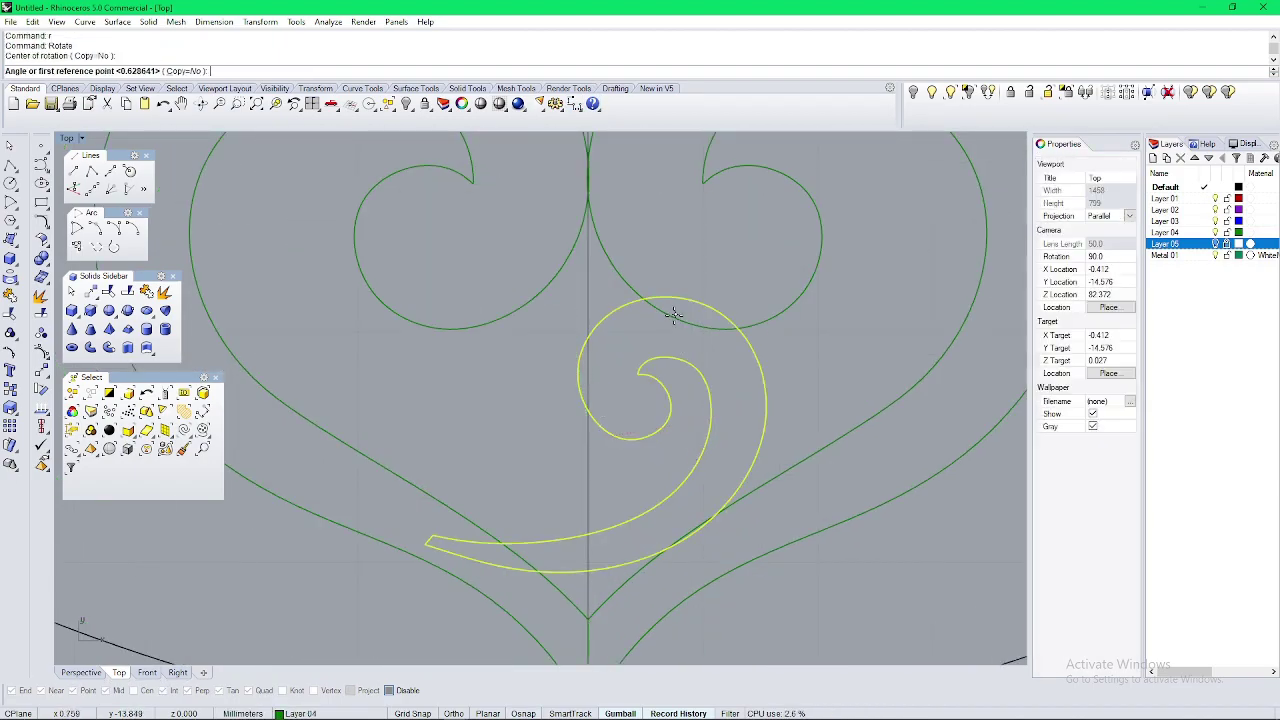
pyautogui.click(699, 497)
pyautogui.click(668, 510)
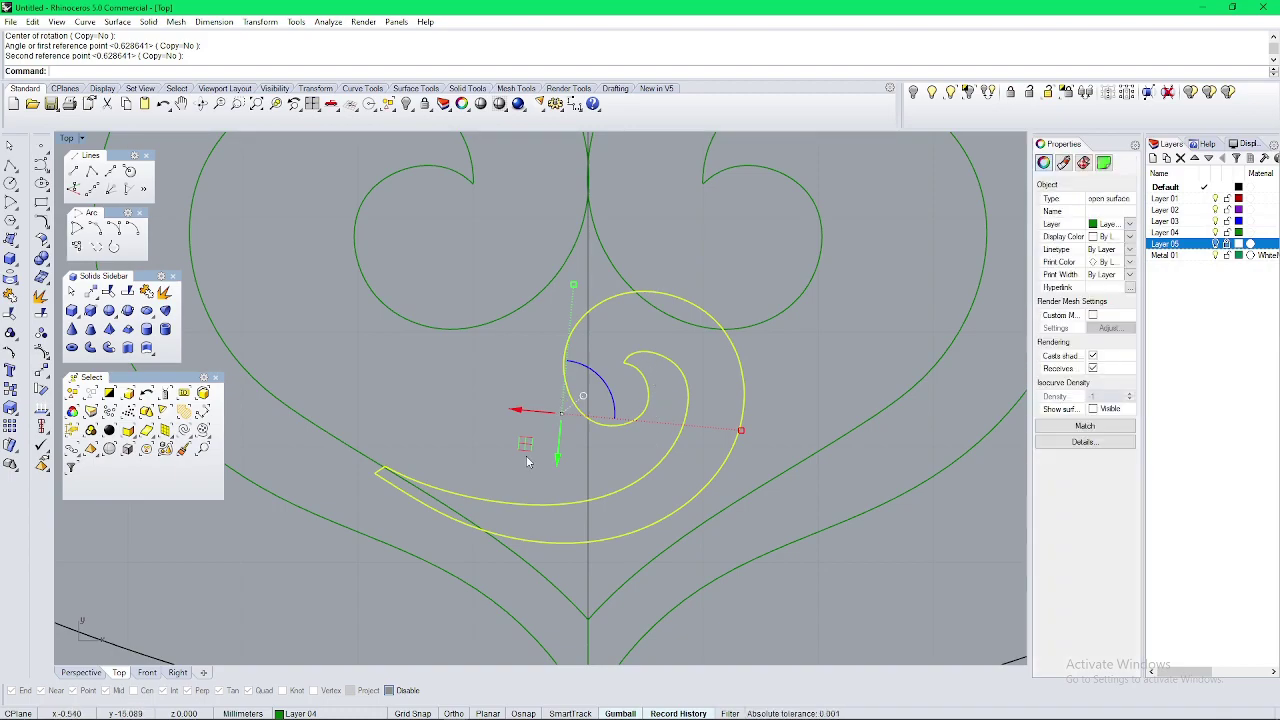
pyautogui.moveTo(528, 462); pyautogui.dragTo(551, 475)
pyautogui.press('Escape')
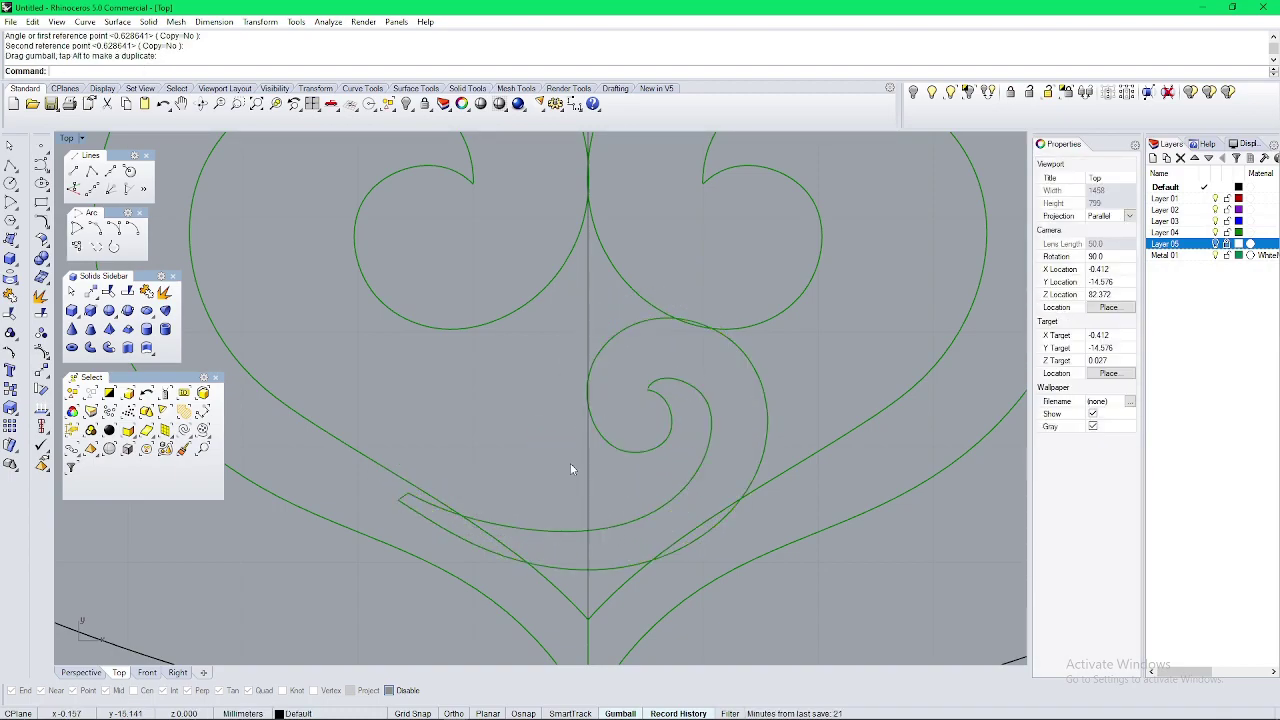
# Step: Trim off the part of the small curl's stem that extends past the vertical centre line, away from its spiral
pyautogui.click(587, 512)
pyautogui.write('trim')
pyautogui.press('Return')
pyautogui.click(571, 531)
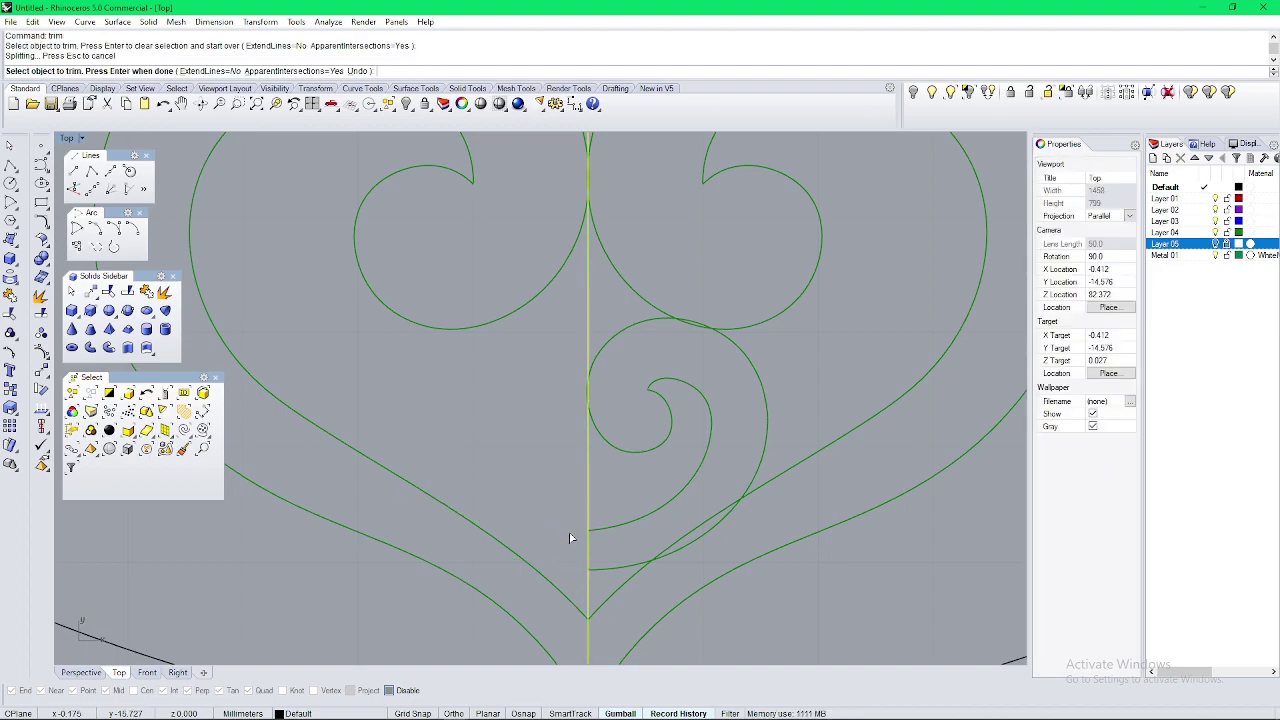
pyautogui.press('Return')
# Step: Mirror the trimmed small curl across the vertical axis through the origin (0), keeping the original
pyautogui.click(639, 452)
pyautogui.write('mi')
pyautogui.press('Return')
pyautogui.write('0')
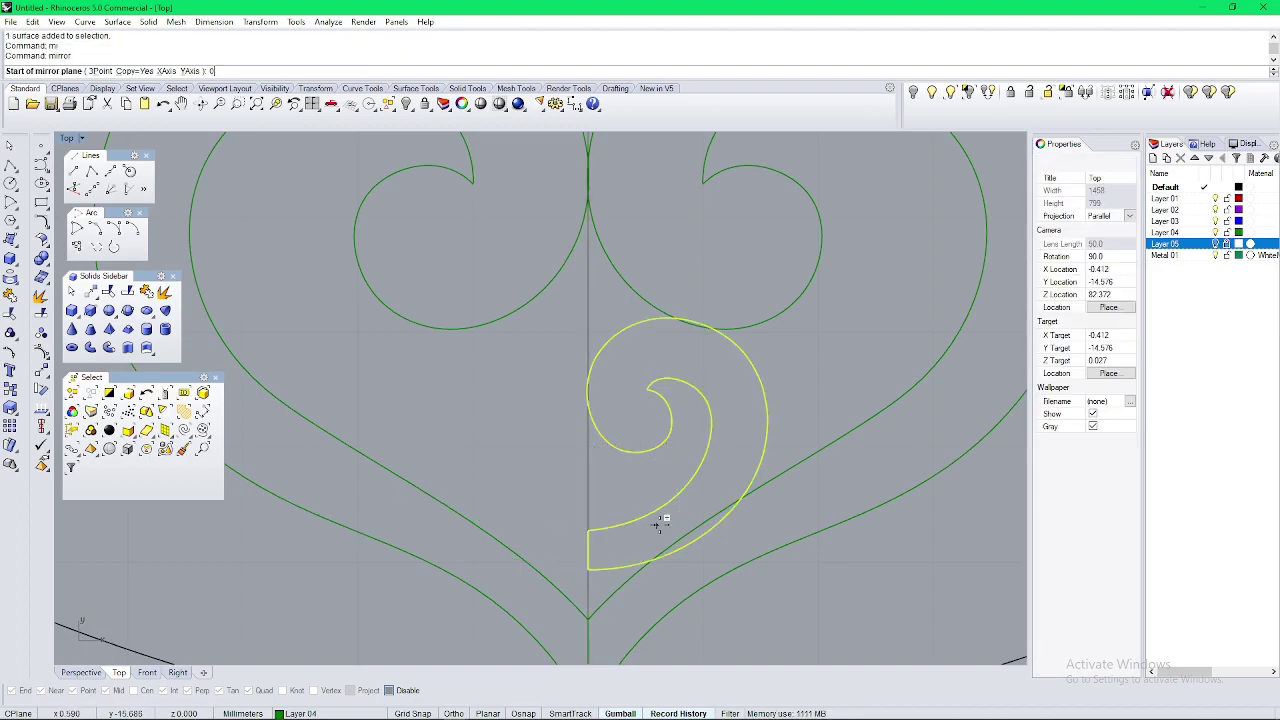
pyautogui.press('Return')
pyautogui.click(588, 484)
pyautogui.scroll(-2, 588, 484)
pyautogui.moveTo(617, 411); pyautogui.dragTo(656, 404, button='right')
pyautogui.scroll(-3, 655, 404)
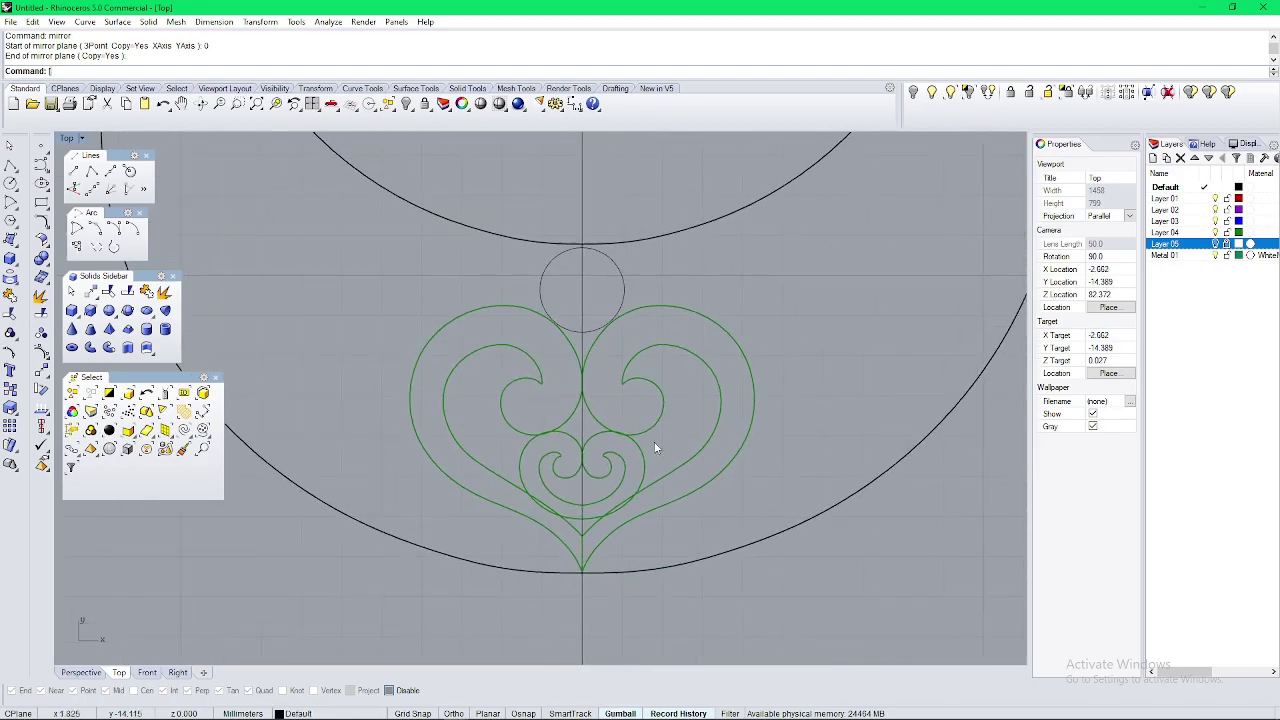
# Step: Copy the right-hand curl of the scroll ornament's upper sprig into the crescent, beside the heart's right side
pyautogui.scroll(-8, 473, 405)
pyautogui.moveTo(548, 437); pyautogui.dragTo(640, 486, button='right')
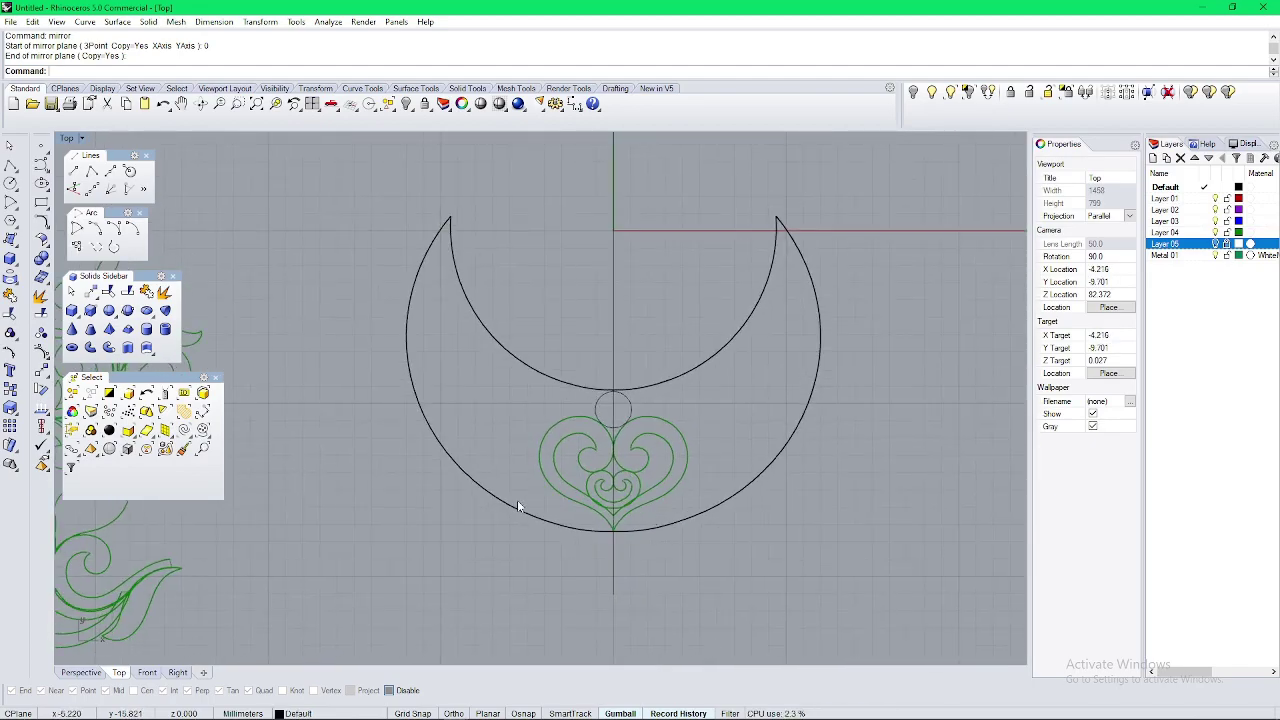
pyautogui.moveTo(370, 532); pyautogui.dragTo(605, 499, button='right')
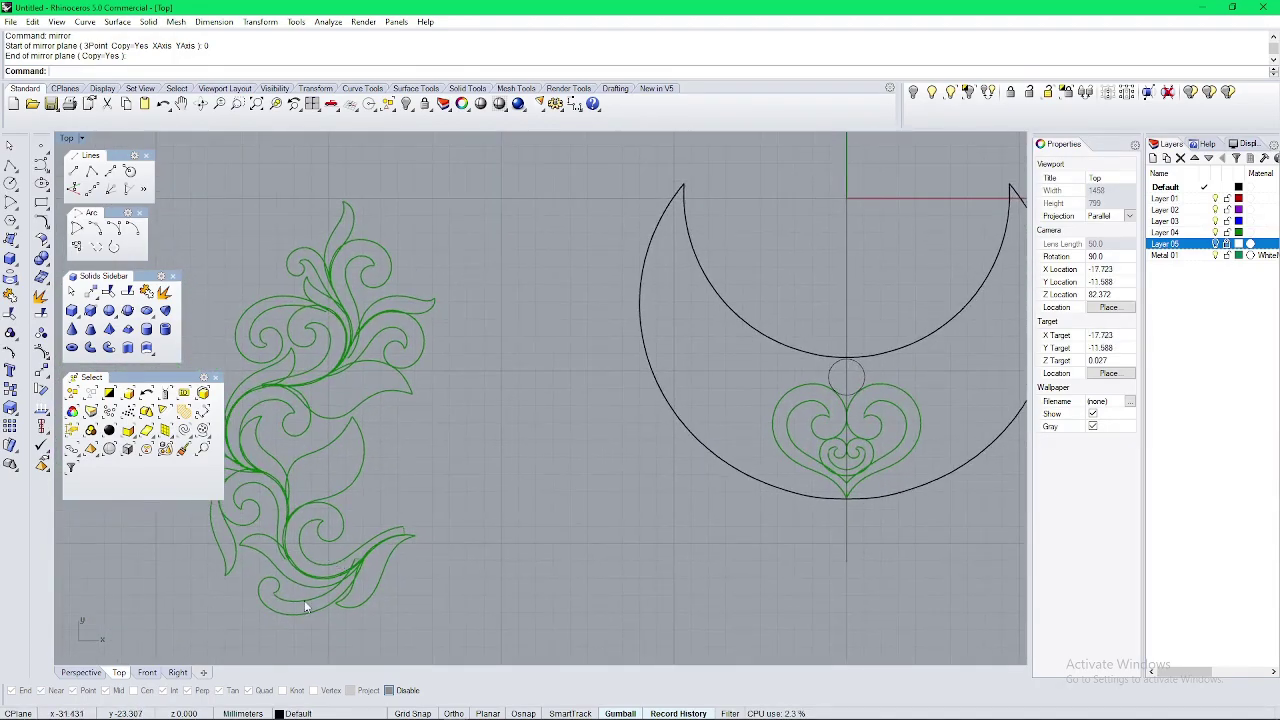
pyautogui.moveTo(388, 477); pyautogui.dragTo(509, 568, button='right')
pyautogui.click(540, 427)
pyautogui.moveTo(636, 480); pyautogui.dragTo(429, 484, button='right')
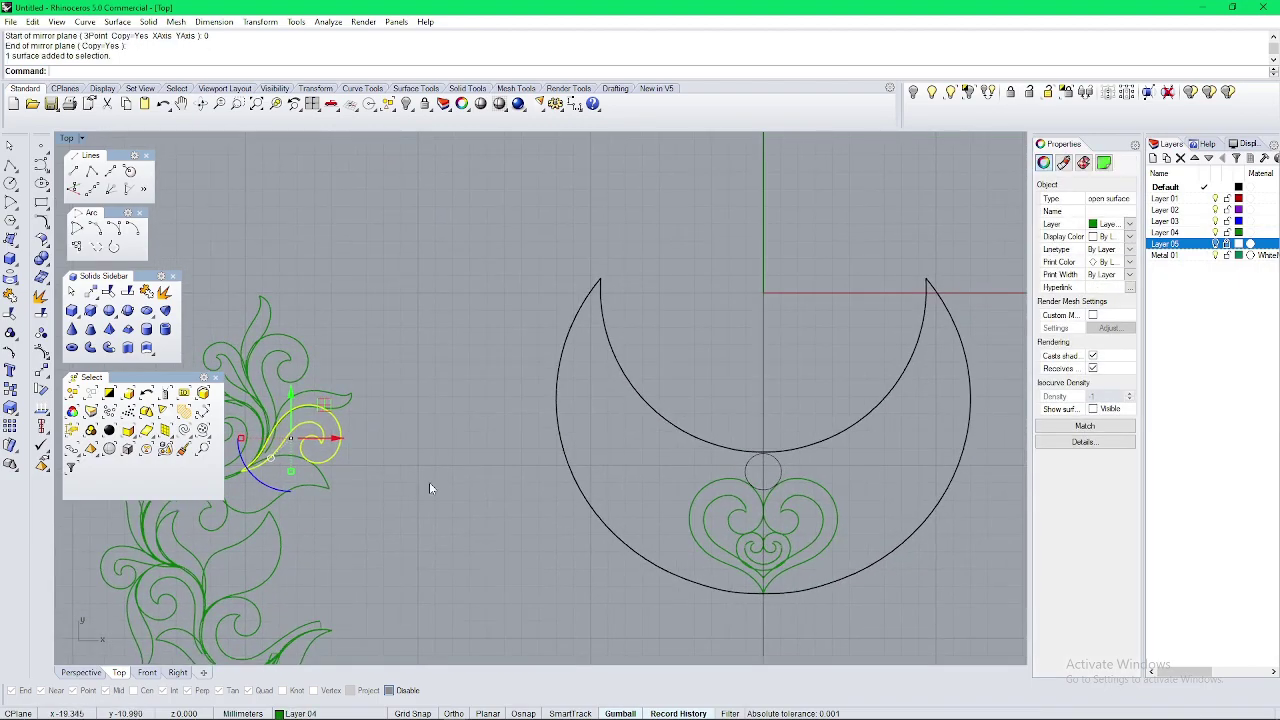
pyautogui.write('c')
pyautogui.press('space')
pyautogui.click(402, 476)
pyautogui.moveTo(980, 582); pyautogui.dragTo(803, 583, button='right')
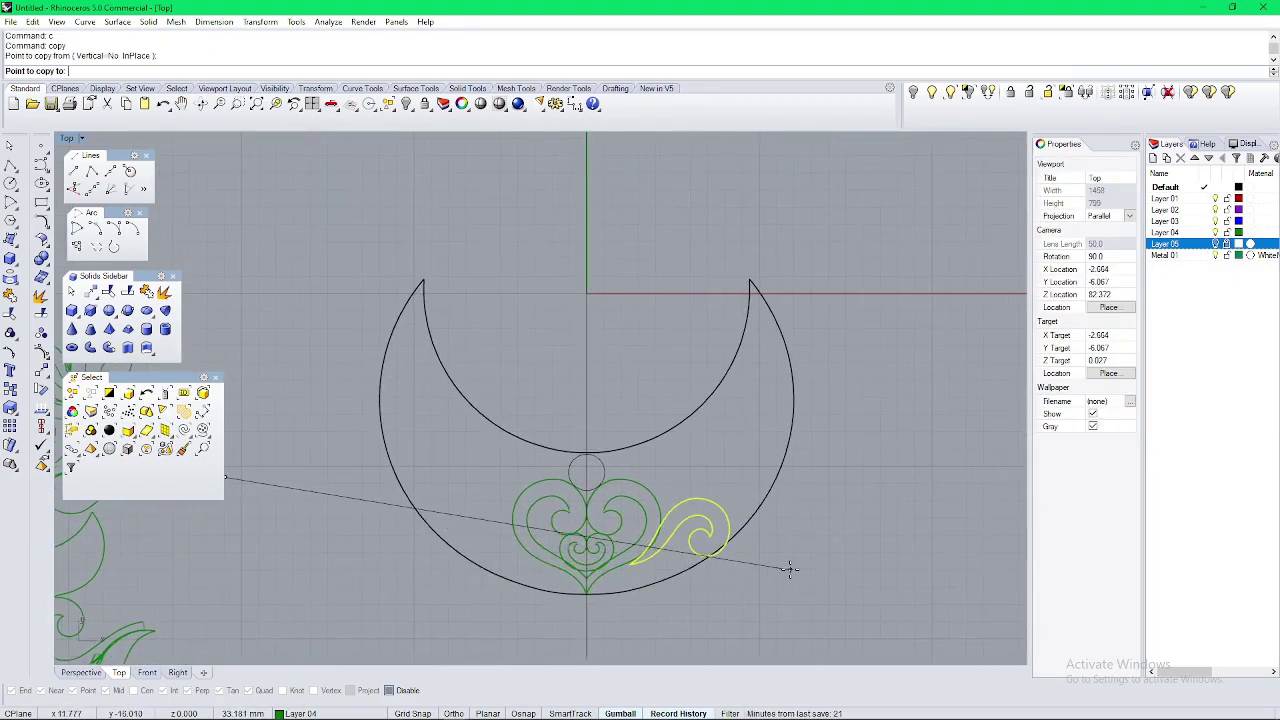
pyautogui.click(793, 564)
pyautogui.rightClick(785, 567)
# Step: Rotate the new side curl slightly counterclockwise about a point on its upper arc, swinging its stem tip along the heart's outer edge
pyautogui.click(727, 538)
pyautogui.scroll(10, 724, 535)
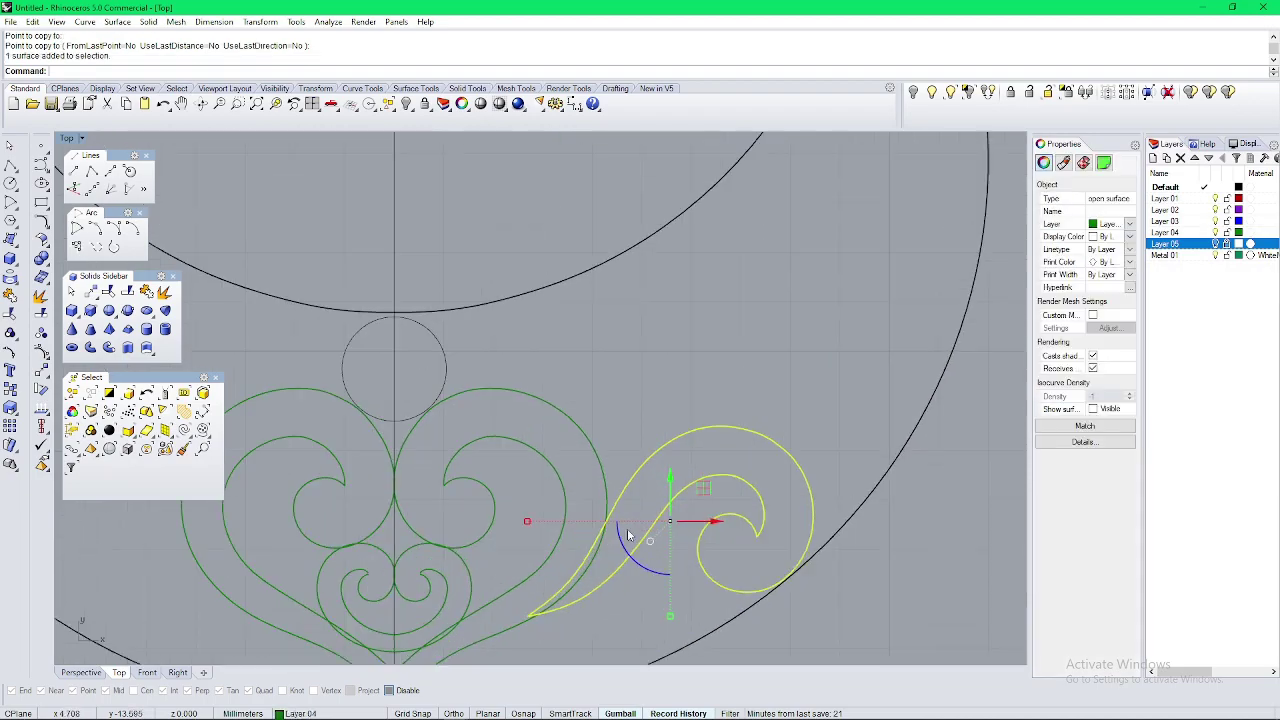
pyautogui.write('r')
pyautogui.press('space')
pyautogui.click(774, 454)
pyautogui.click(532, 615)
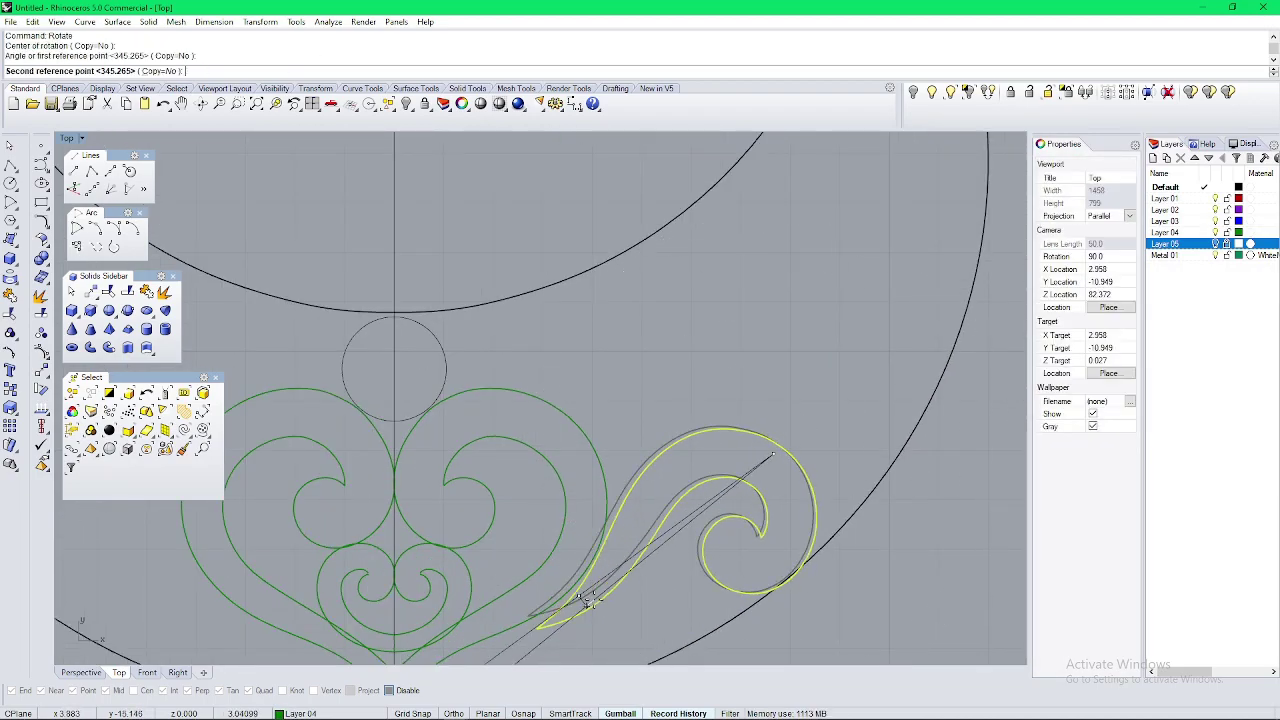
pyautogui.click(590, 597)
pyautogui.scroll(-2, 593, 602)
pyautogui.click(629, 577)
pyautogui.moveTo(627, 573); pyautogui.dragTo(643, 549, button='right')
pyautogui.scroll(-8, 667, 550)
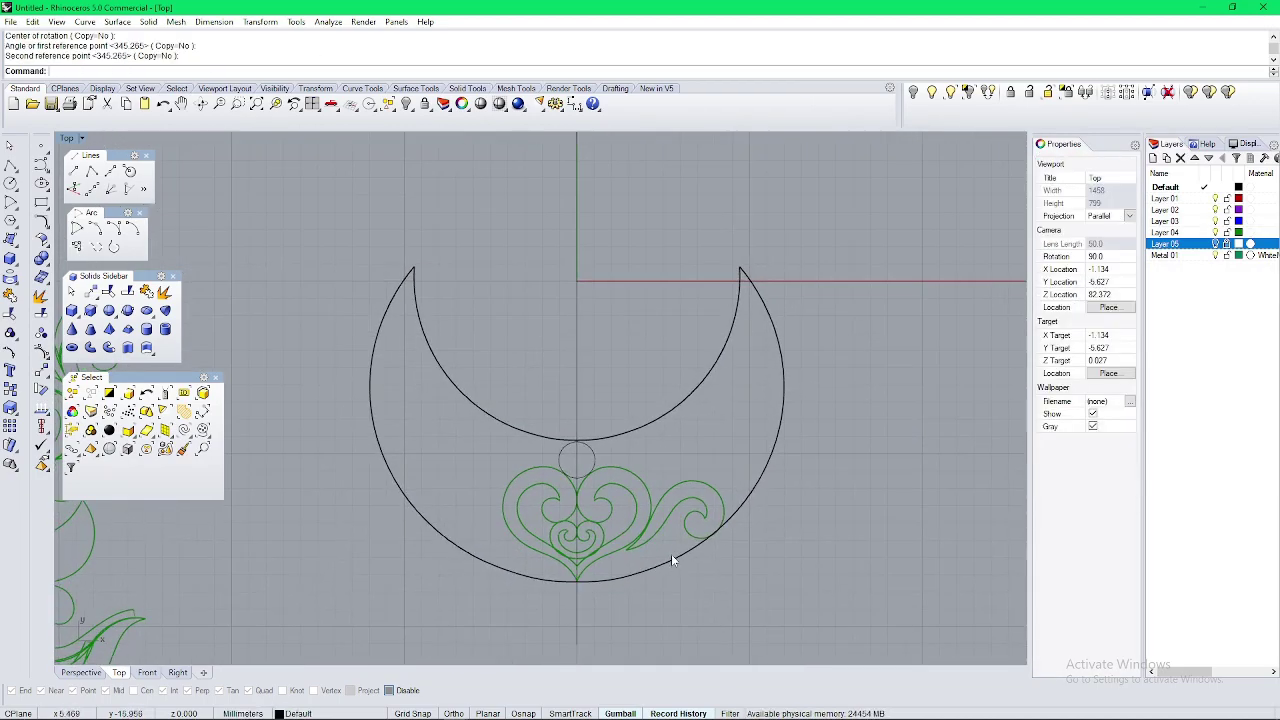
pyautogui.scroll(4, 659, 545)
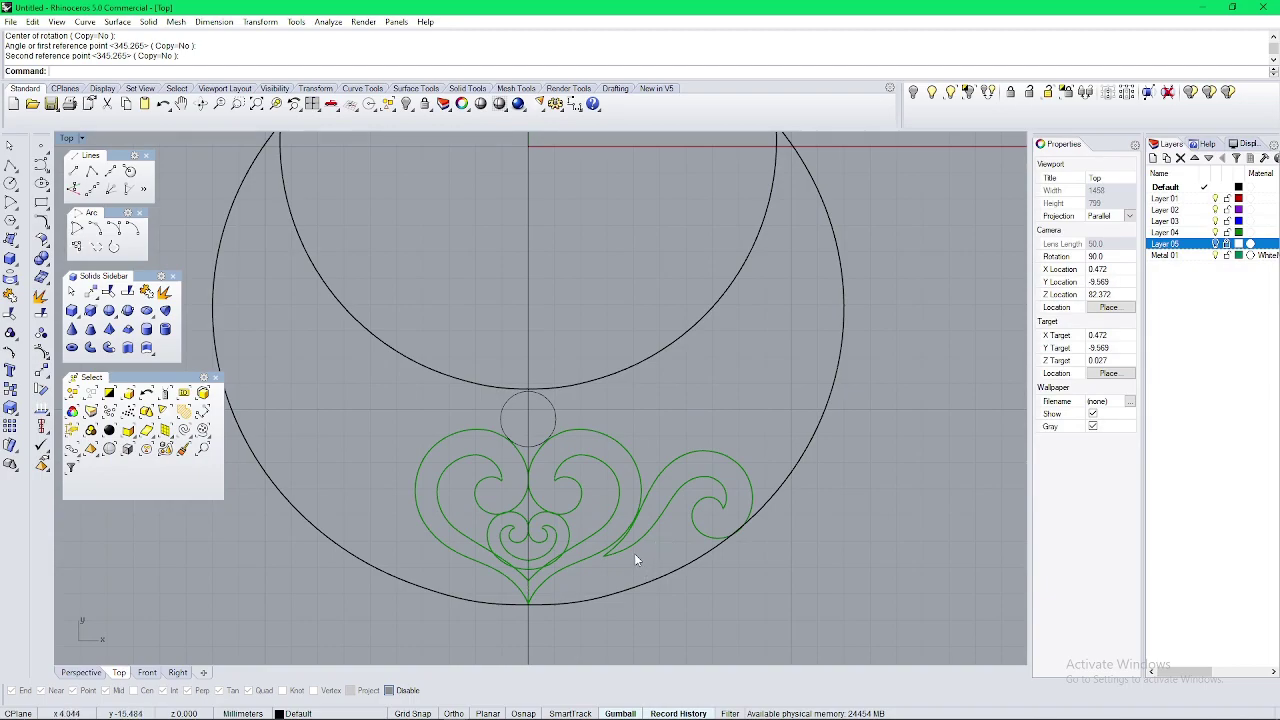
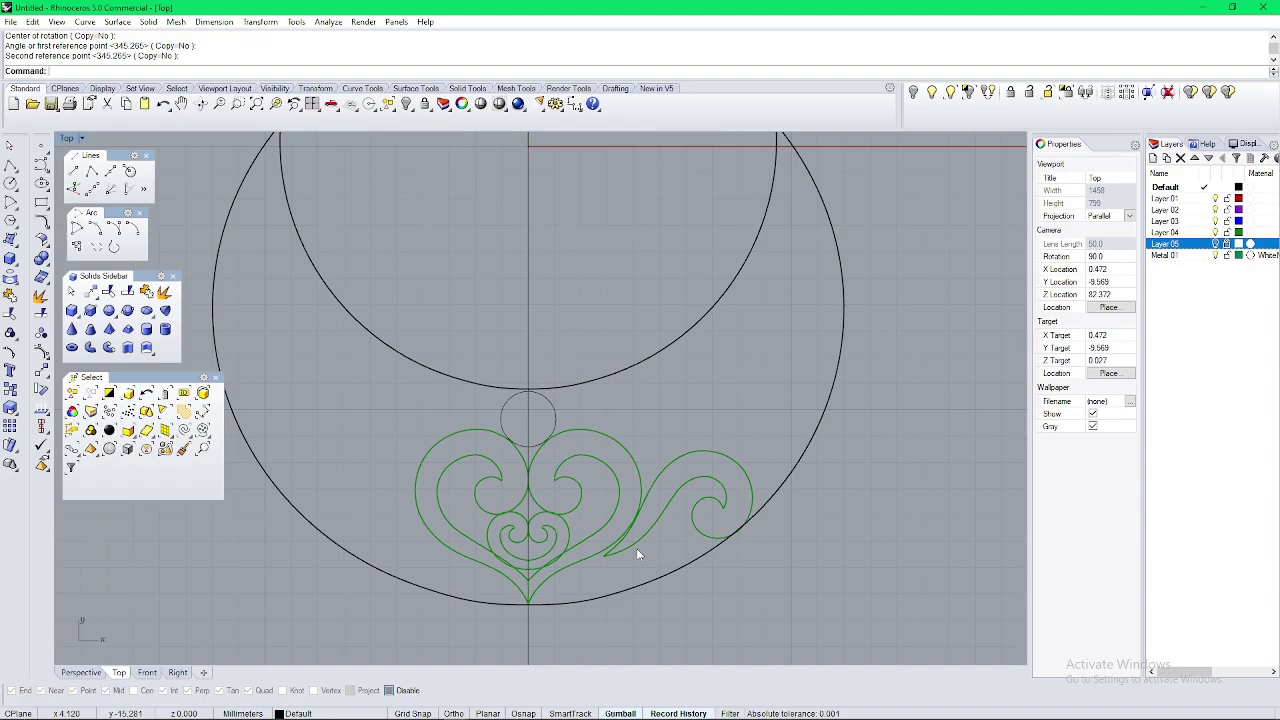
# Step: Mirror the side curl to the opposite side of the heart across the vertical axis through the origin (0), keeping the original
pyautogui.click(668, 504)
pyautogui.write('mirror')
pyautogui.press('Return')
pyautogui.write('0')
pyautogui.press('Return')
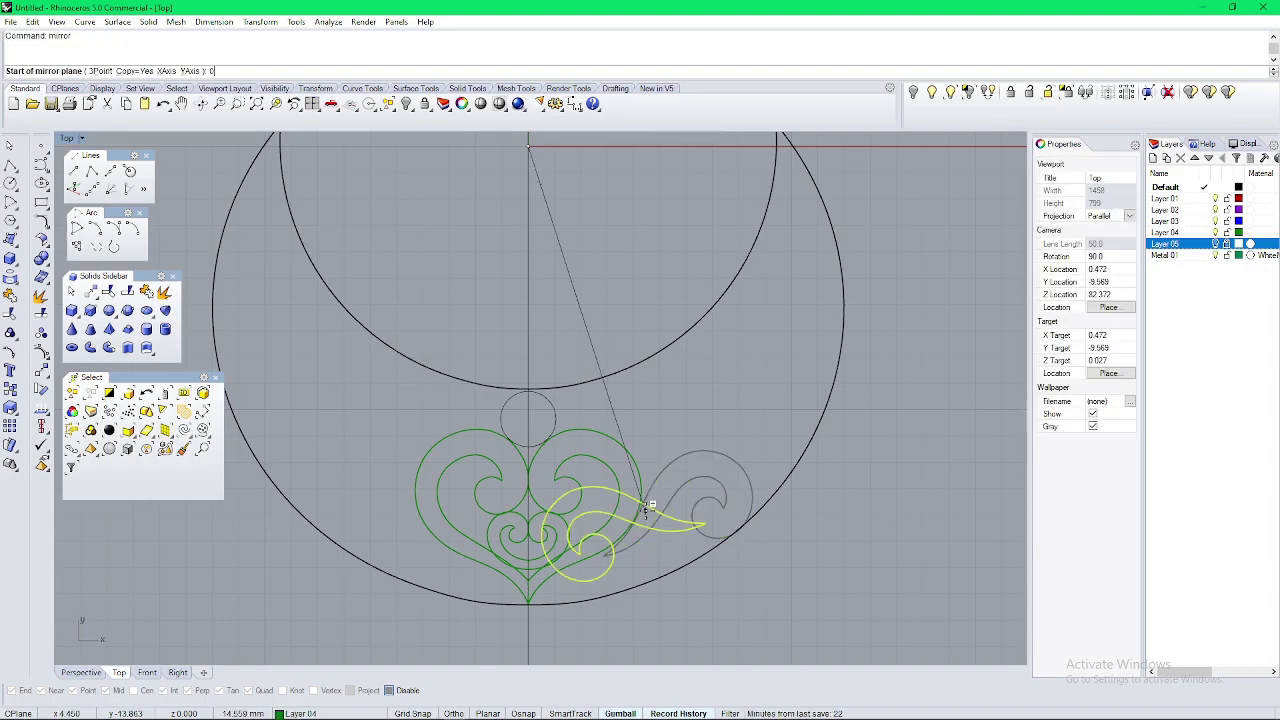
pyautogui.keyDown('shift'); pyautogui.click(522, 559); pyautogui.keyUp('shift')
pyautogui.scroll(-6, 532, 541)
pyautogui.moveTo(558, 548); pyautogui.dragTo(729, 548, button='right')
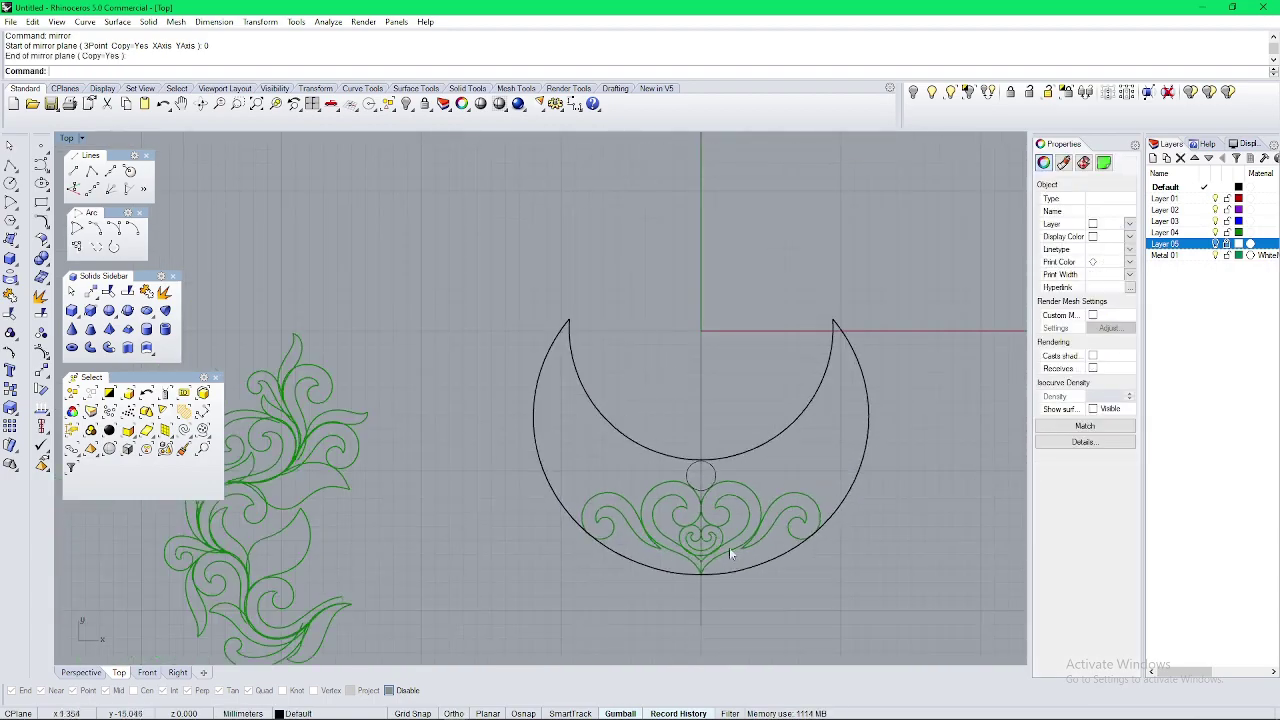
pyautogui.scroll(4, 600, 494)
pyautogui.scroll(2, 821, 420)
pyautogui.moveTo(862, 412); pyautogui.dragTo(655, 460, button='right')
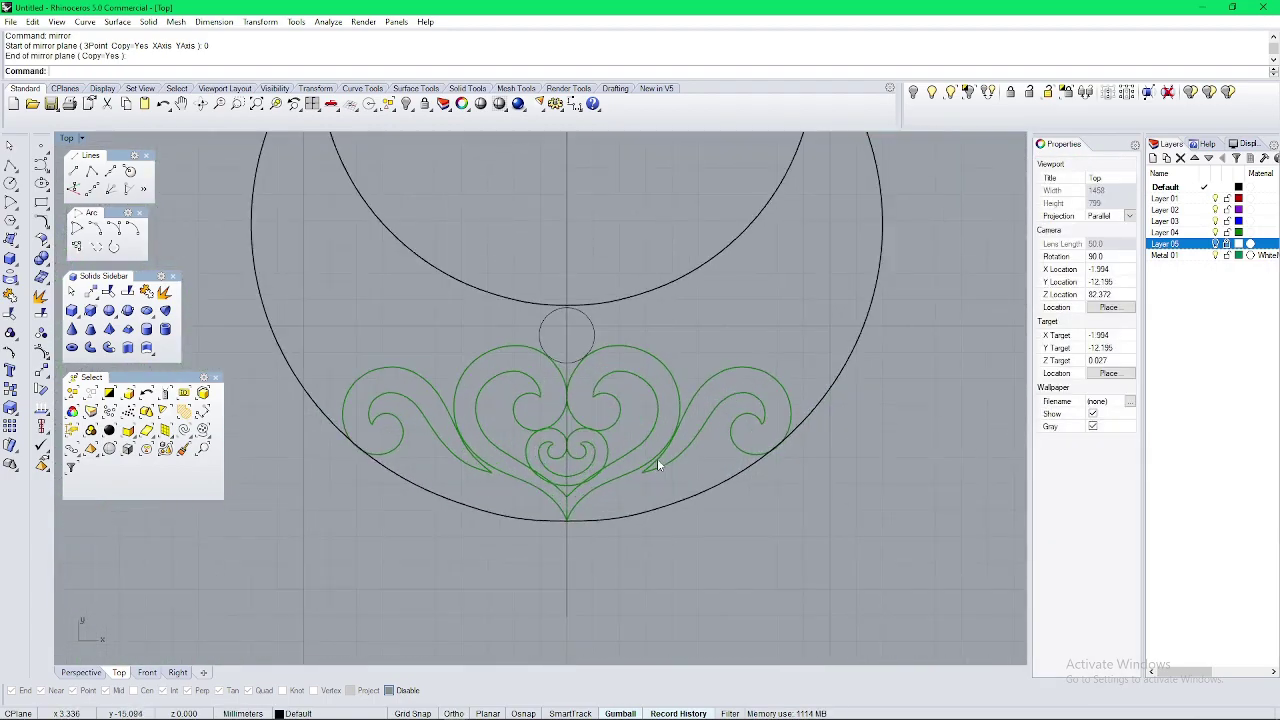
# Step: Rotate and shift the right side curl so its stem tip drops toward the crescent's outer edge and its arc touches the heart's flank
pyautogui.click(661, 464)
pyautogui.scroll(4, 683, 461)
pyautogui.moveTo(707, 453); pyautogui.dragTo(727, 490)
pyautogui.moveTo(748, 365); pyautogui.dragTo(737, 378)
pyautogui.scroll(4, 681, 476)
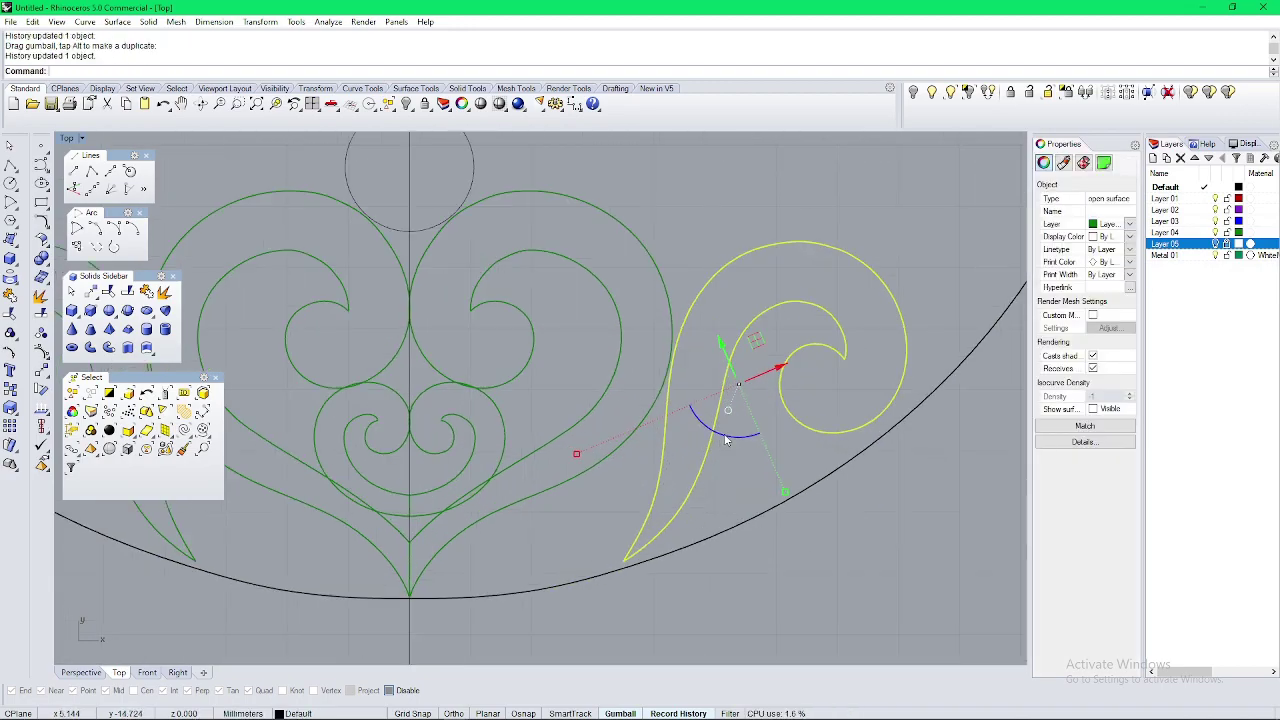
pyautogui.moveTo(725, 436); pyautogui.dragTo(717, 433)
pyautogui.moveTo(732, 403); pyautogui.dragTo(750, 433, button='right')
pyautogui.moveTo(784, 378); pyautogui.dragTo(779, 387)
pyautogui.press('Escape')
pyautogui.scroll(-6, 779, 389)
pyautogui.moveTo(778, 406); pyautogui.dragTo(766, 438, button='right')
pyautogui.scroll(-4, 645, 470)
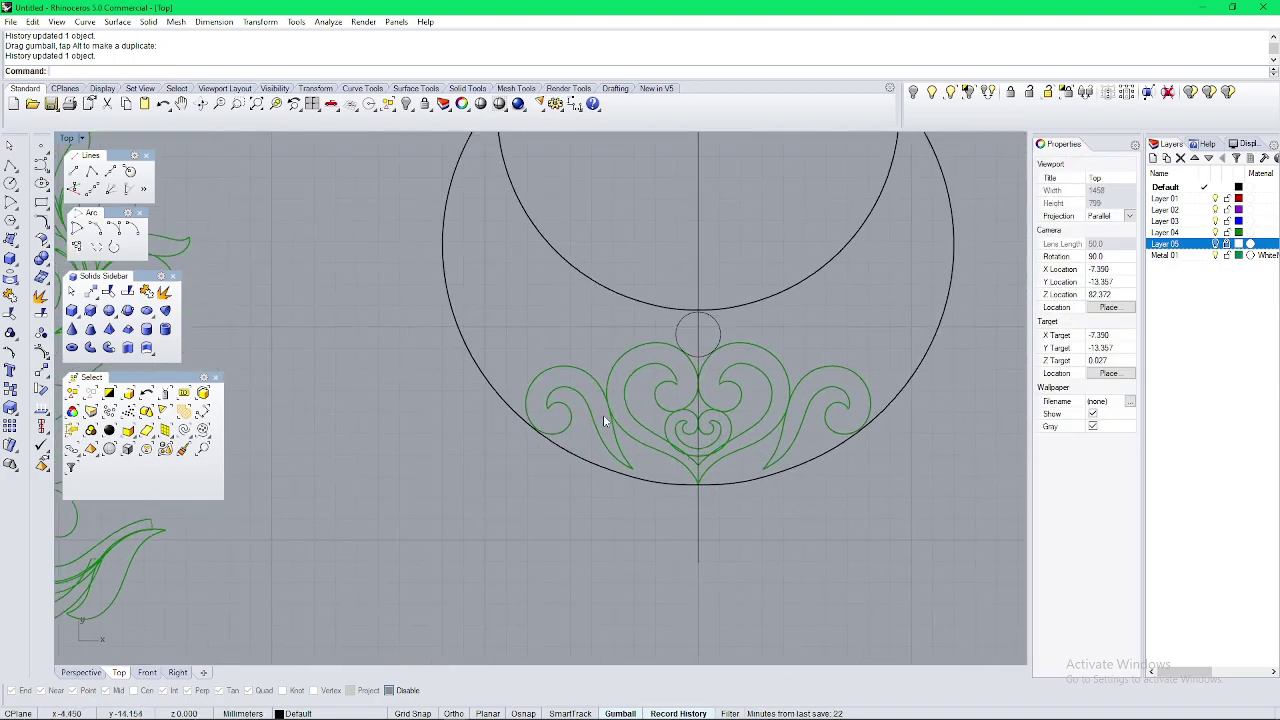
# Step: Copy the right side curl up and outward into the crescent's right arm
pyautogui.moveTo(800, 485); pyautogui.dragTo(740, 533, button='right')
pyautogui.scroll(8, 763, 435)
pyautogui.click(763, 456)
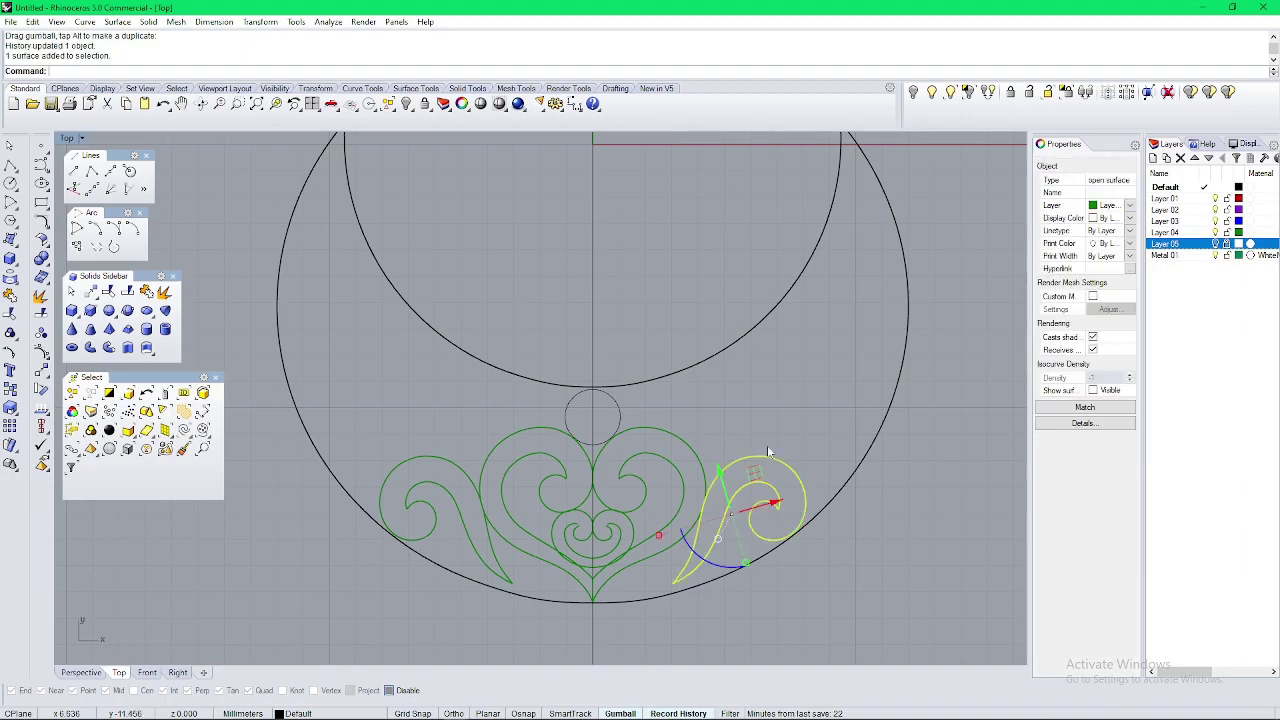
pyautogui.write('c')
pyautogui.press('Return')
pyautogui.click(749, 470)
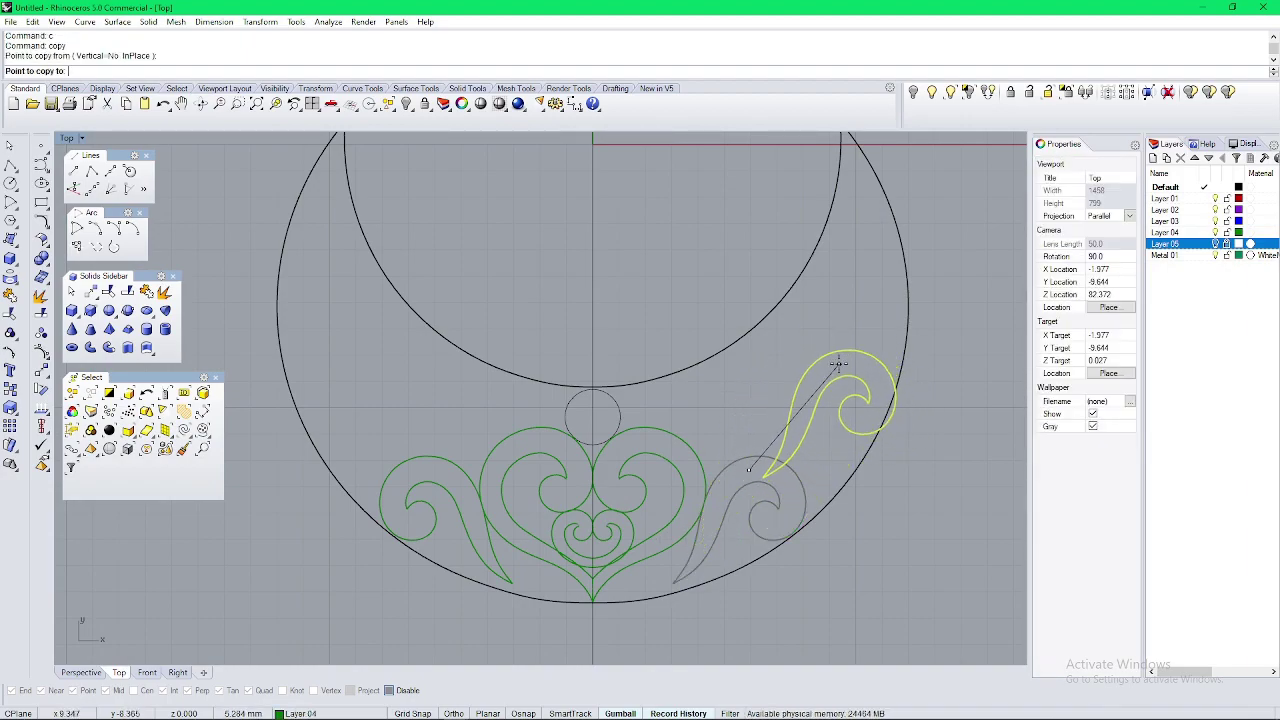
pyautogui.click(835, 360)
pyautogui.rightClick(826, 374)
pyautogui.press('Escape')
# Step: Rotate the copied curl about 24.4 degrees counterclockwise around a point on its upper arc, swinging its stem tip toward the crescent's outer edge
pyautogui.moveTo(824, 412); pyautogui.dragTo(723, 419, button='right')
pyautogui.click(705, 424)
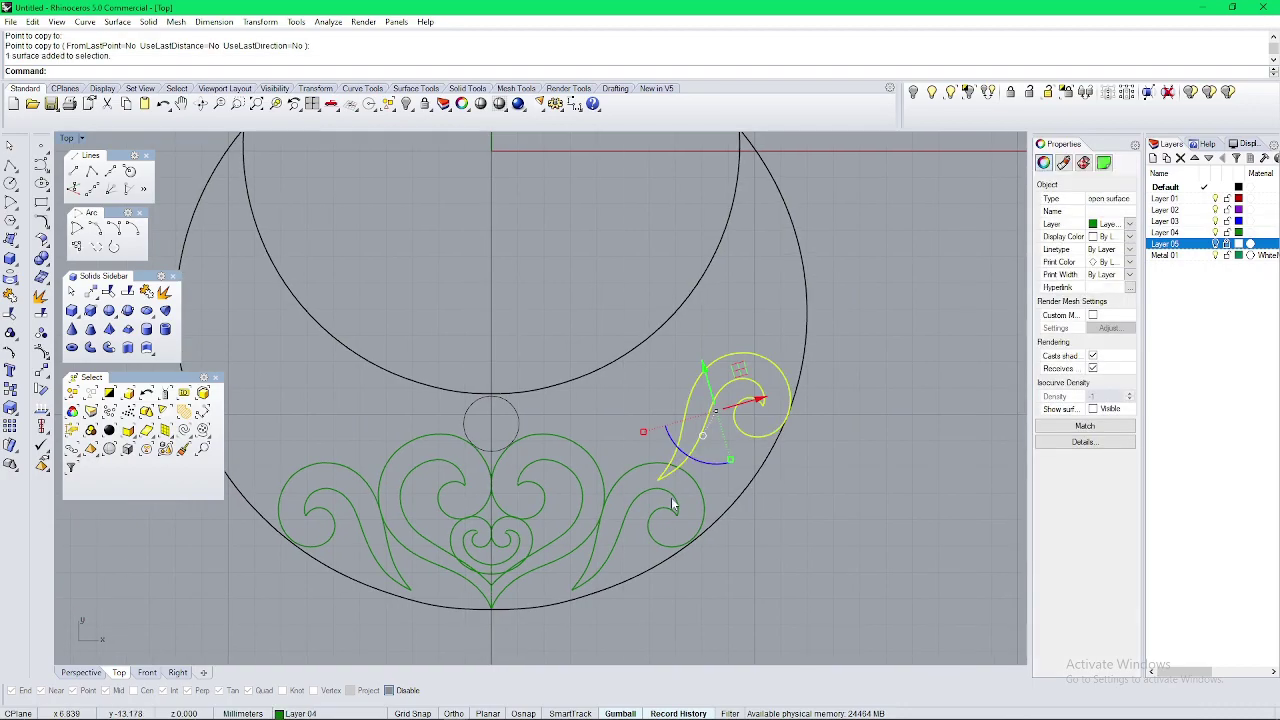
pyautogui.click(716, 407)
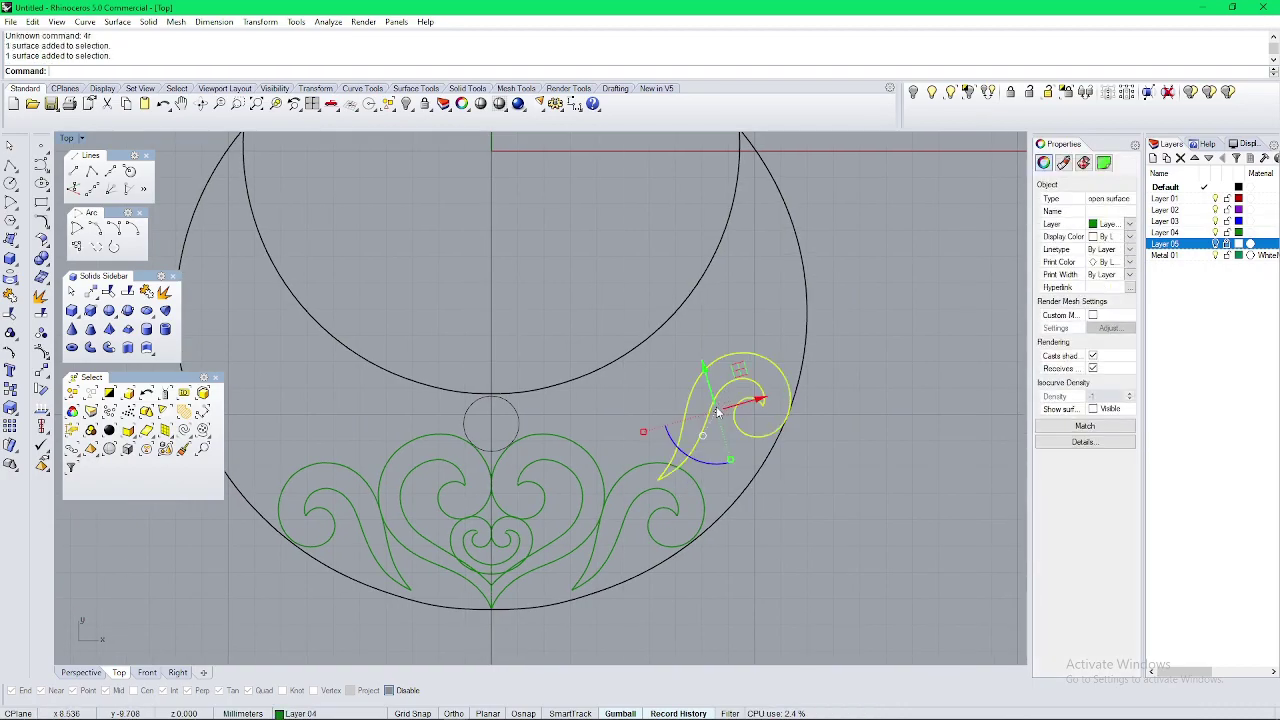
pyautogui.click(760, 370)
pyautogui.click(676, 468)
pyautogui.click(718, 516)
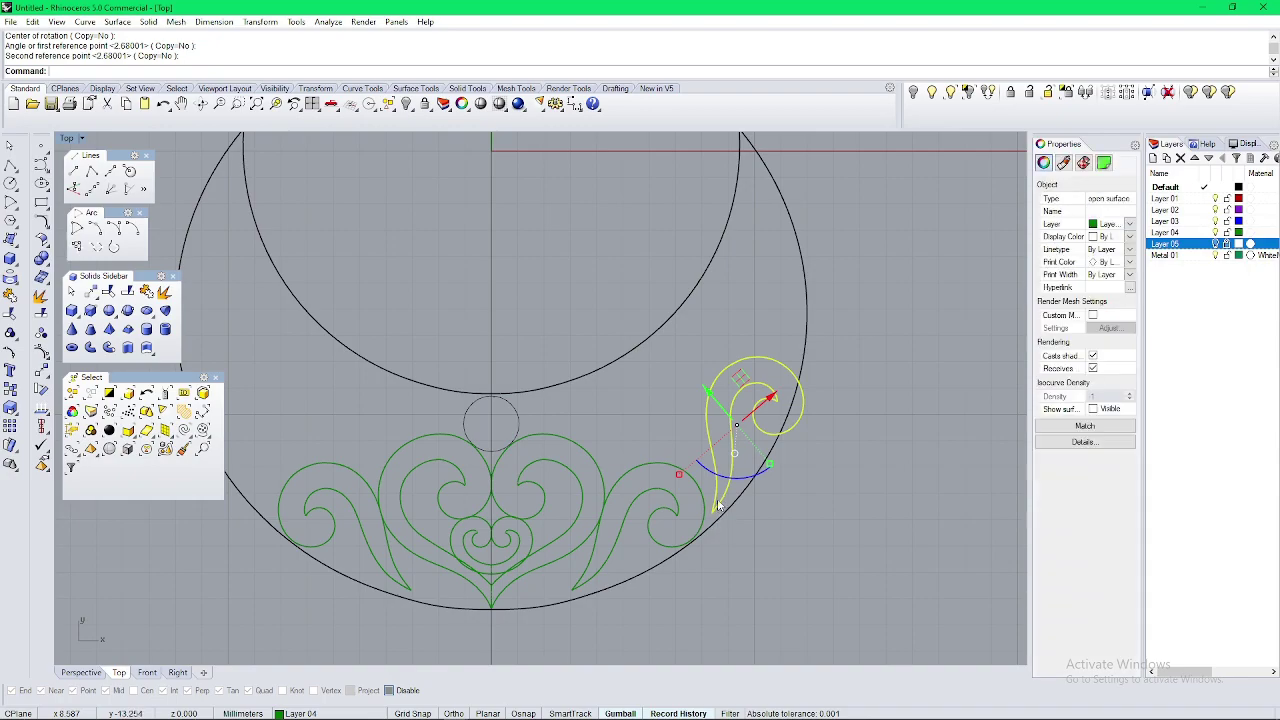
# Step: Rotate the upper right curl about 6.9 degrees counterclockwise around its stem tip and shift it down against the lower side curl
pyautogui.rightClick(717, 515)
pyautogui.click(713, 513)
pyautogui.click(808, 394)
pyautogui.click(796, 386)
pyautogui.scroll(2, 740, 444)
pyautogui.moveTo(738, 444); pyautogui.dragTo(731, 388, button='right')
pyautogui.moveTo(723, 318); pyautogui.dragTo(714, 343)
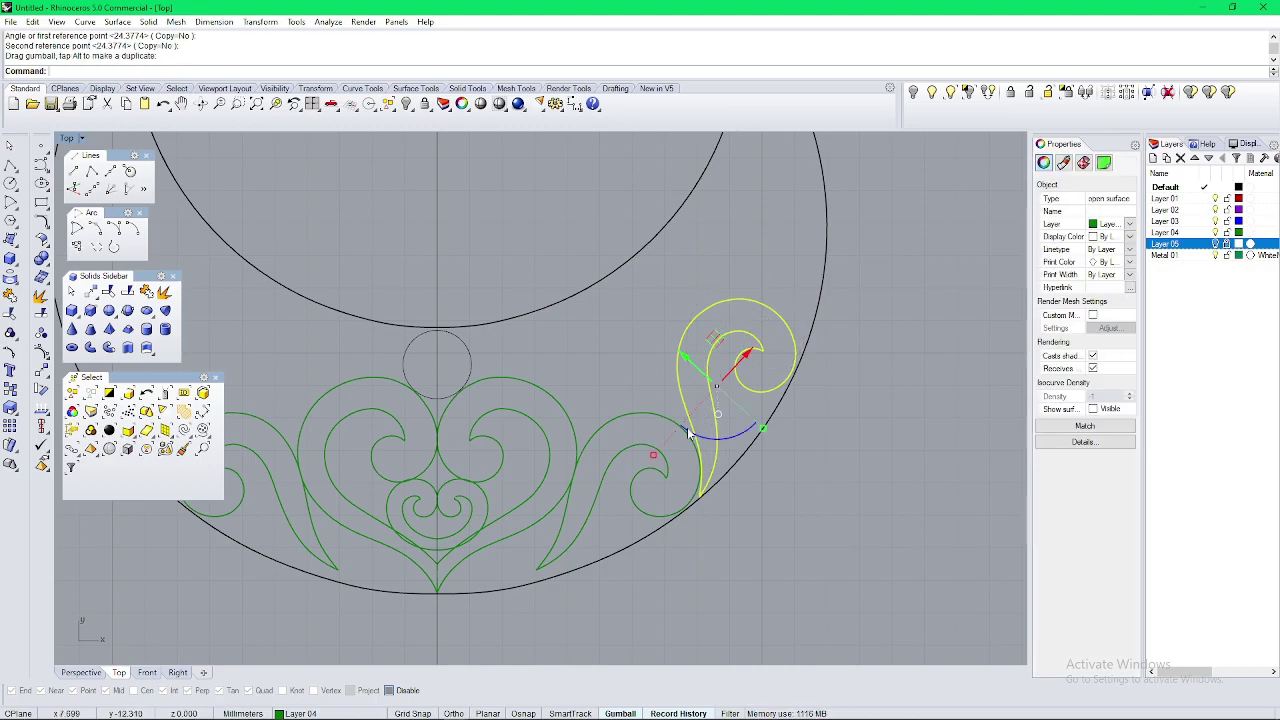
# Step: Rotate the upper right curl about 1.3 degrees clockwise around its stem tip so its outer arc meets the crescent's edge
pyautogui.press('Return')
pyautogui.click(697, 502)
pyautogui.click(729, 375)
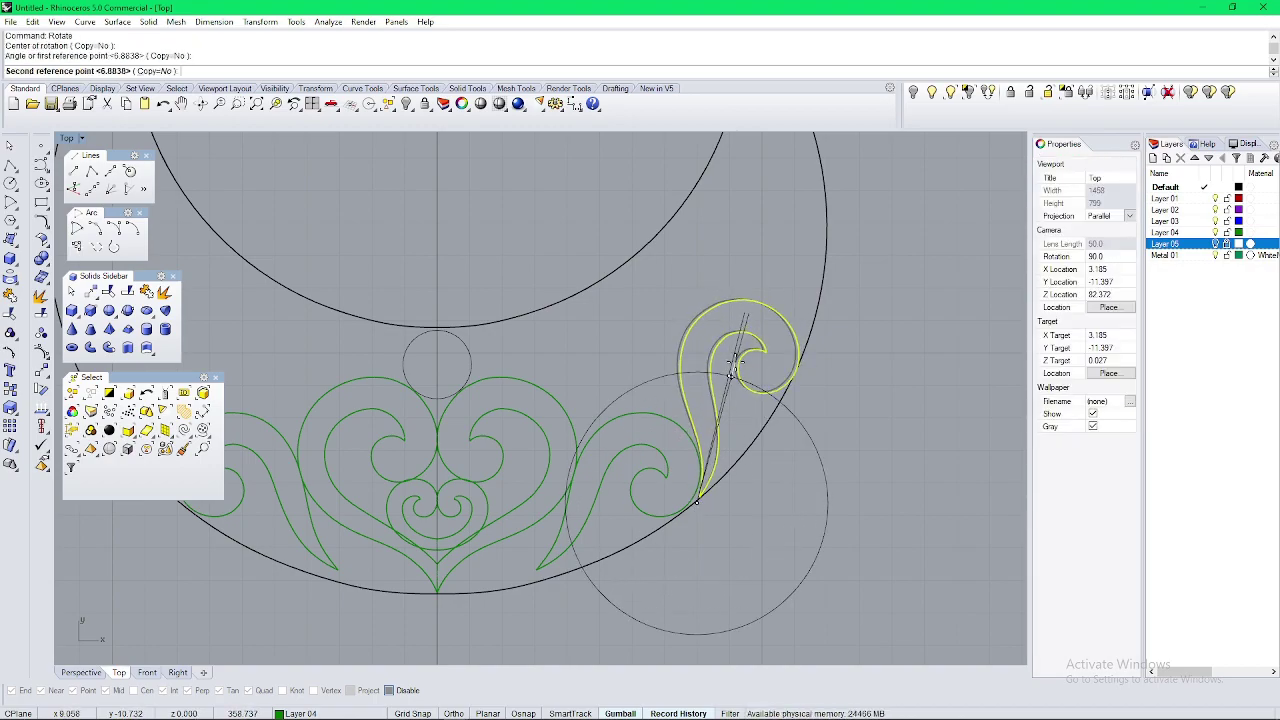
pyautogui.click(735, 363)
pyautogui.scroll(-8, 720, 399)
pyautogui.scroll(8, 653, 437)
# Step: Mirror the upper right curl to the crescent's left arm across the vertical axis through the origin (0), keeping the original
pyautogui.click(789, 327)
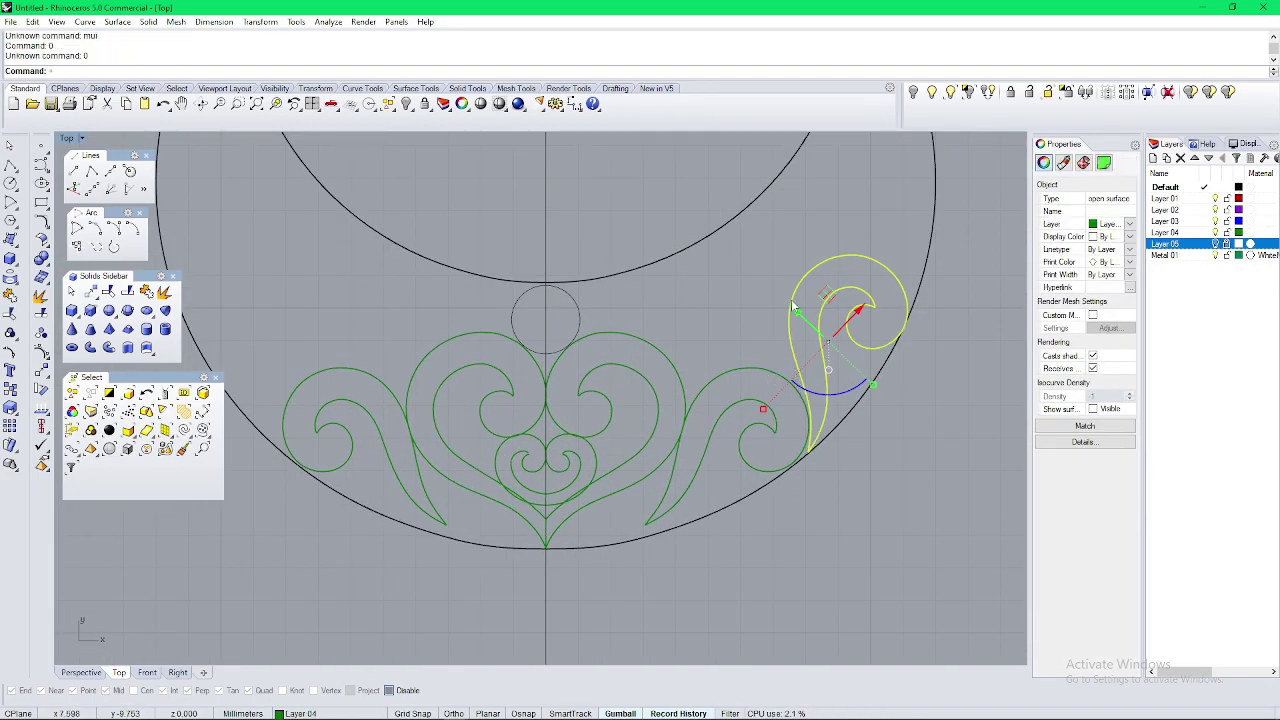
pyautogui.write('mi')
pyautogui.press('Return')
pyautogui.write('0')
pyautogui.press('Return')
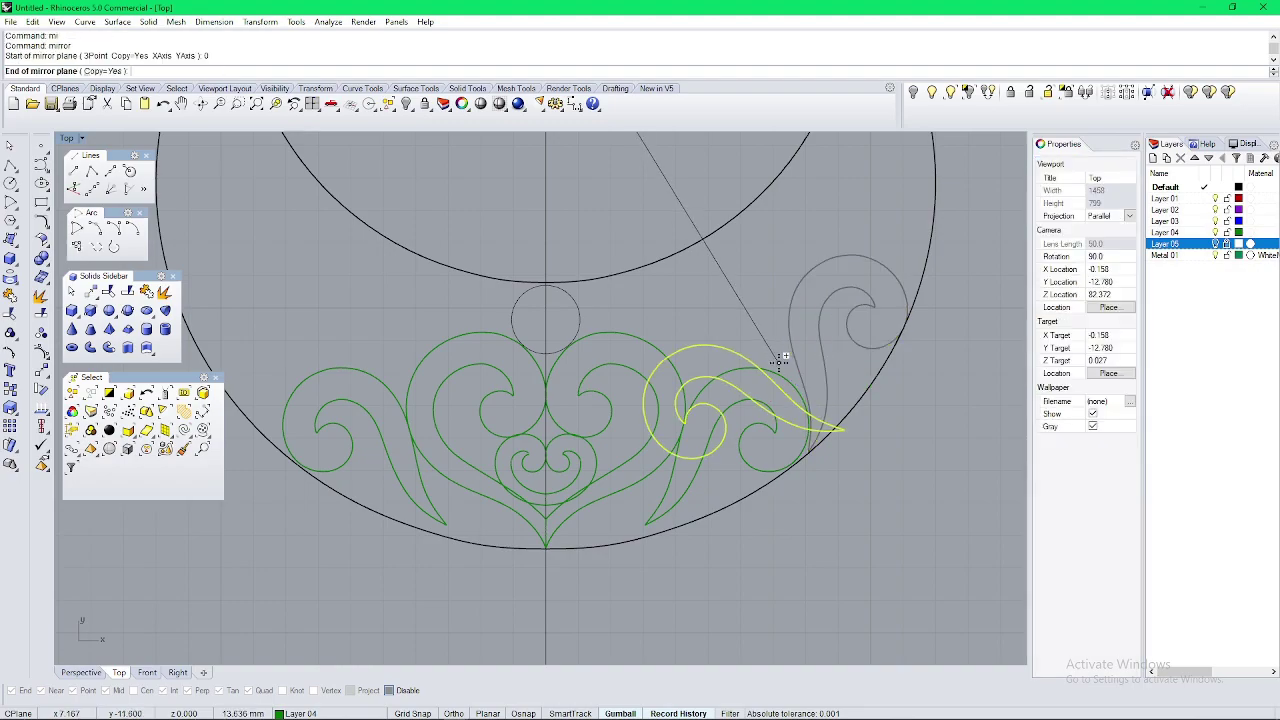
pyautogui.keyDown('shift'); pyautogui.click(627, 368); pyautogui.keyUp('shift')
pyautogui.press('Escape')
pyautogui.scroll(-8, 706, 398)
pyautogui.scroll(2, 630, 397)
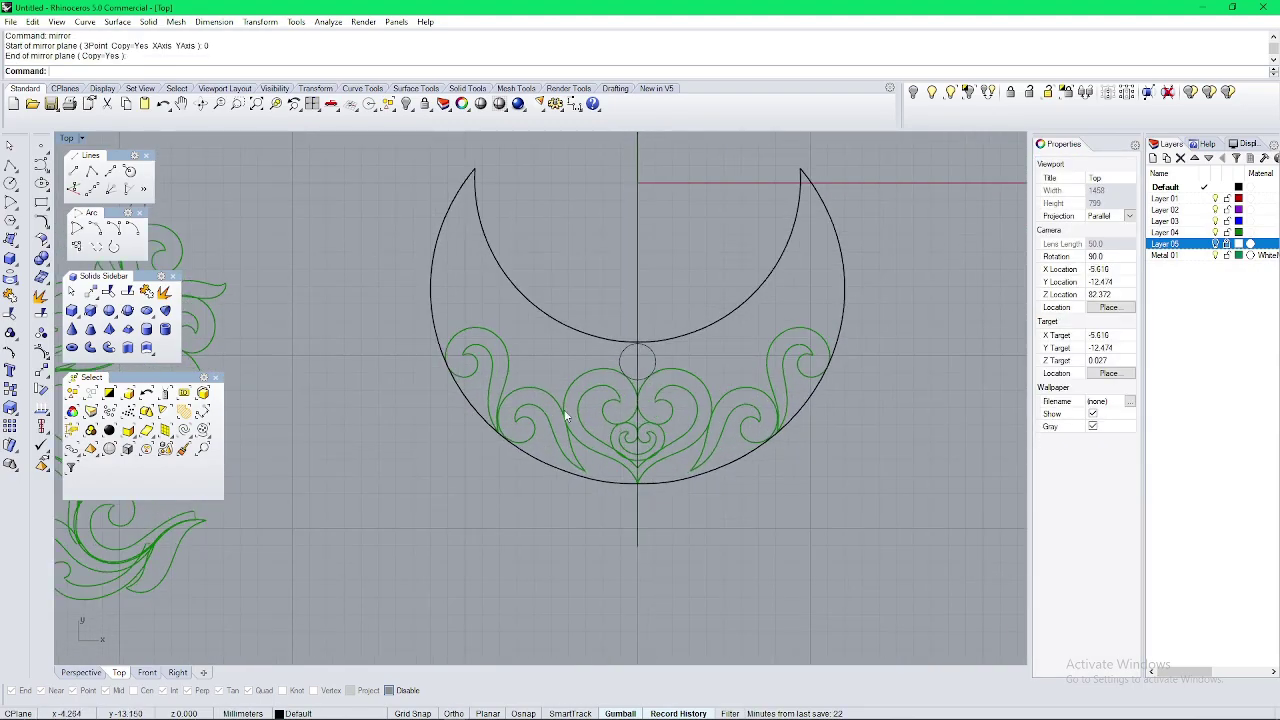
# Step: Copy the left side curl beside the heart straight up toward the crescent's inner edge
pyautogui.moveTo(563, 375); pyautogui.dragTo(647, 433, button='right')
pyautogui.click(627, 459)
pyautogui.scroll(2, 627, 458)
pyautogui.write('c')
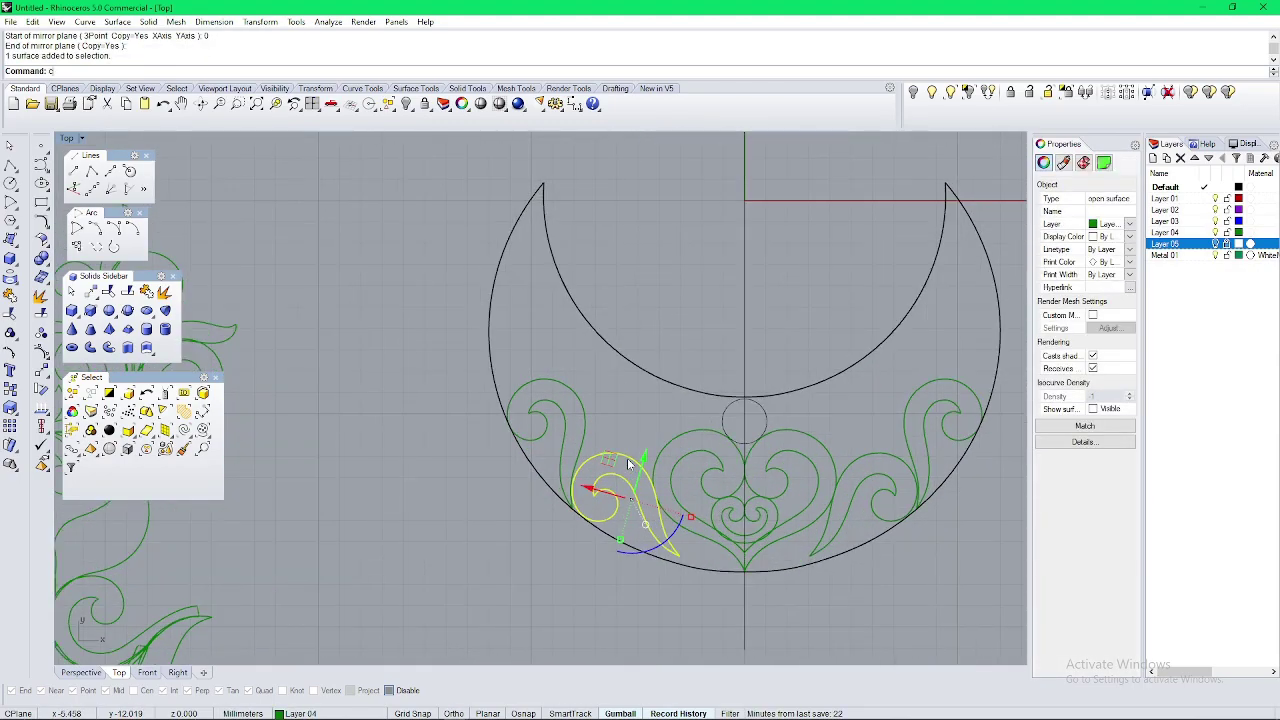
pyautogui.press('Return')
pyautogui.click(627, 458)
pyautogui.click(629, 348)
pyautogui.press('Return')
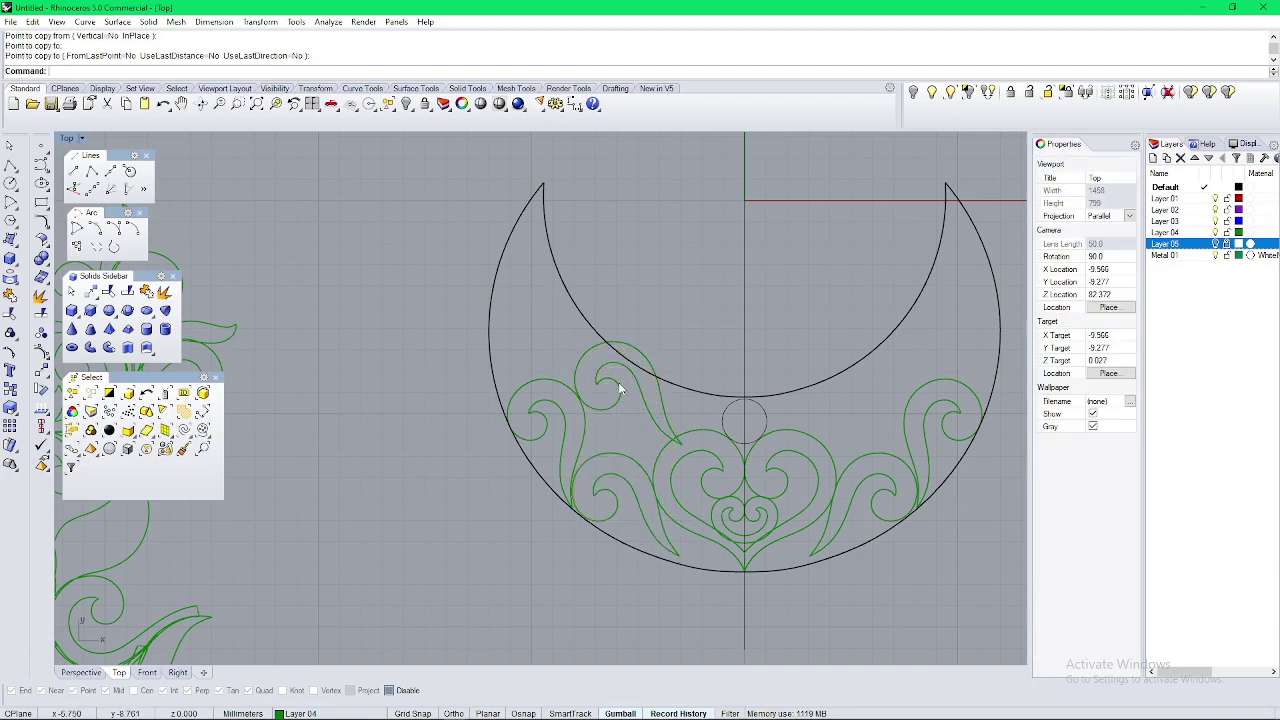
# Step: Rotate the new left copy about 18.5 degrees clockwise around a point on its outer arc, swinging its stem tip downward
pyautogui.scroll(6, 609, 373)
pyautogui.click(608, 382)
pyautogui.write('r')
pyautogui.press('Return')
pyautogui.click(568, 342)
pyautogui.click(735, 482)
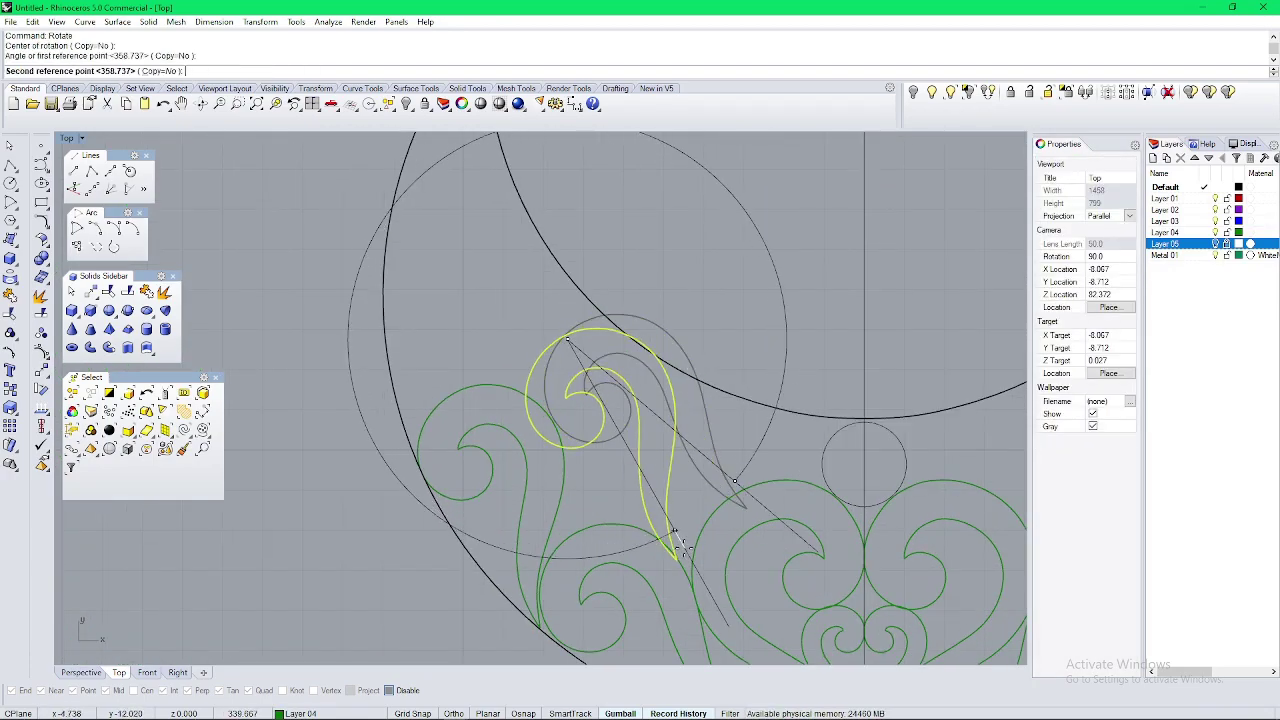
pyautogui.click(687, 547)
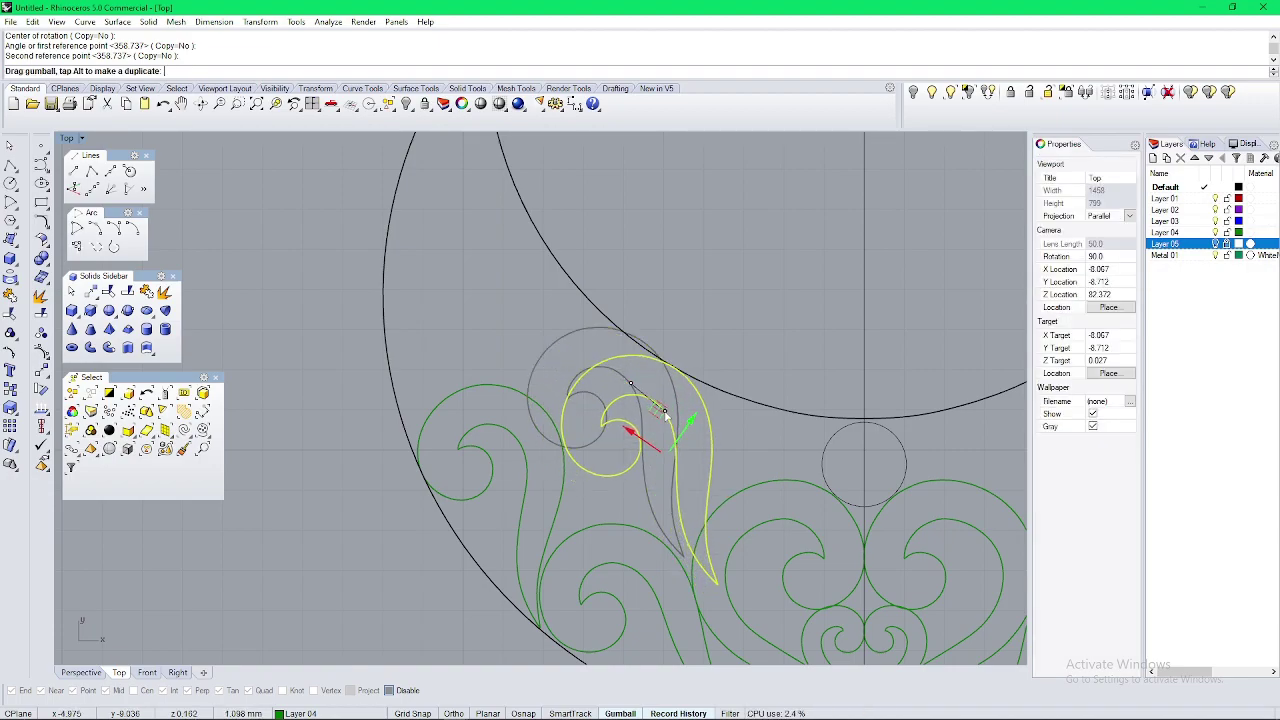
# Step: Shift the new inner curl toward the heart and rotate it slightly clockwise around its upper arc and a point near its stem tip
pyautogui.moveTo(657, 413); pyautogui.dragTo(657, 412)
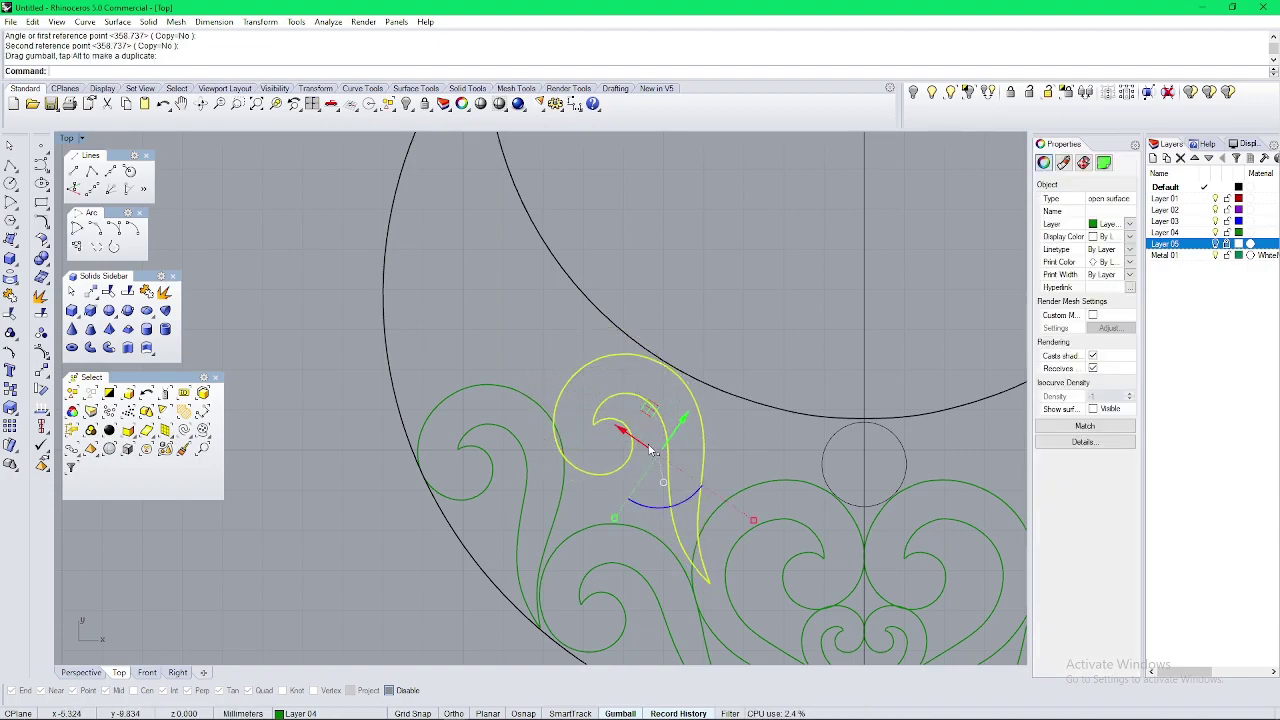
pyautogui.click(593, 357)
pyautogui.click(723, 503)
pyautogui.click(718, 511)
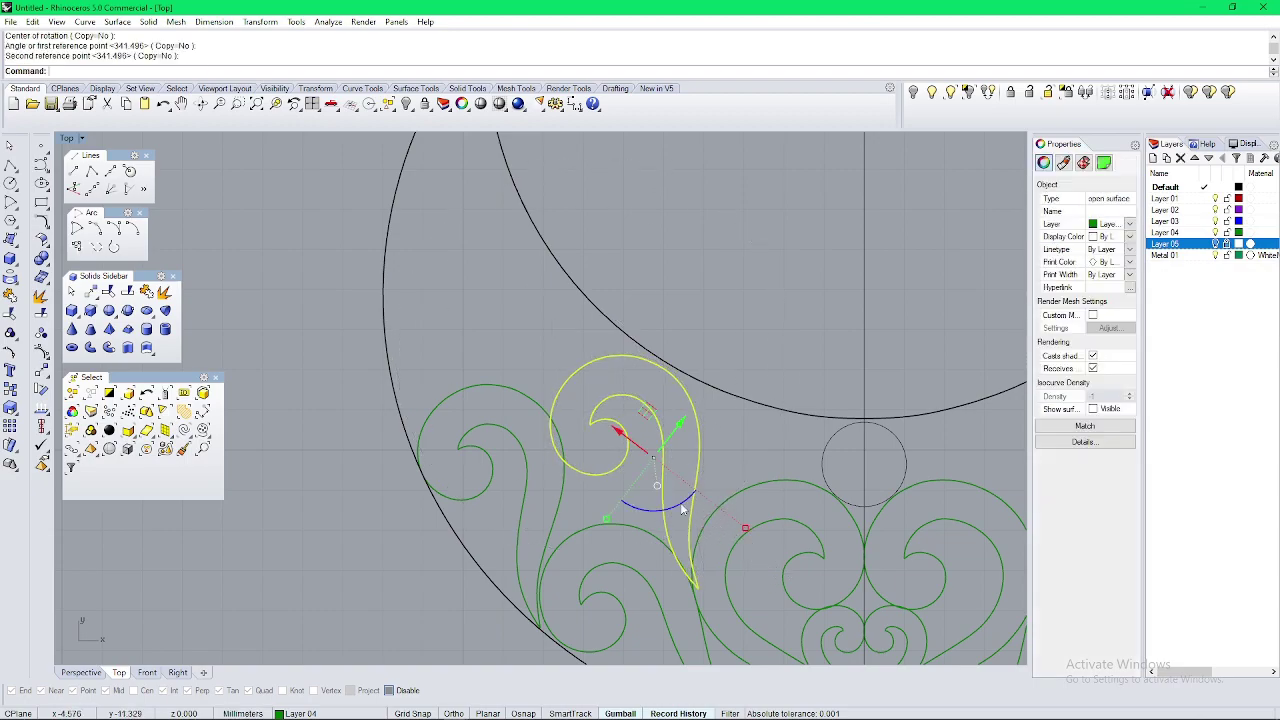
pyautogui.rightClick(716, 520)
pyautogui.click(718, 588)
pyautogui.click(598, 398)
pyautogui.click(601, 389)
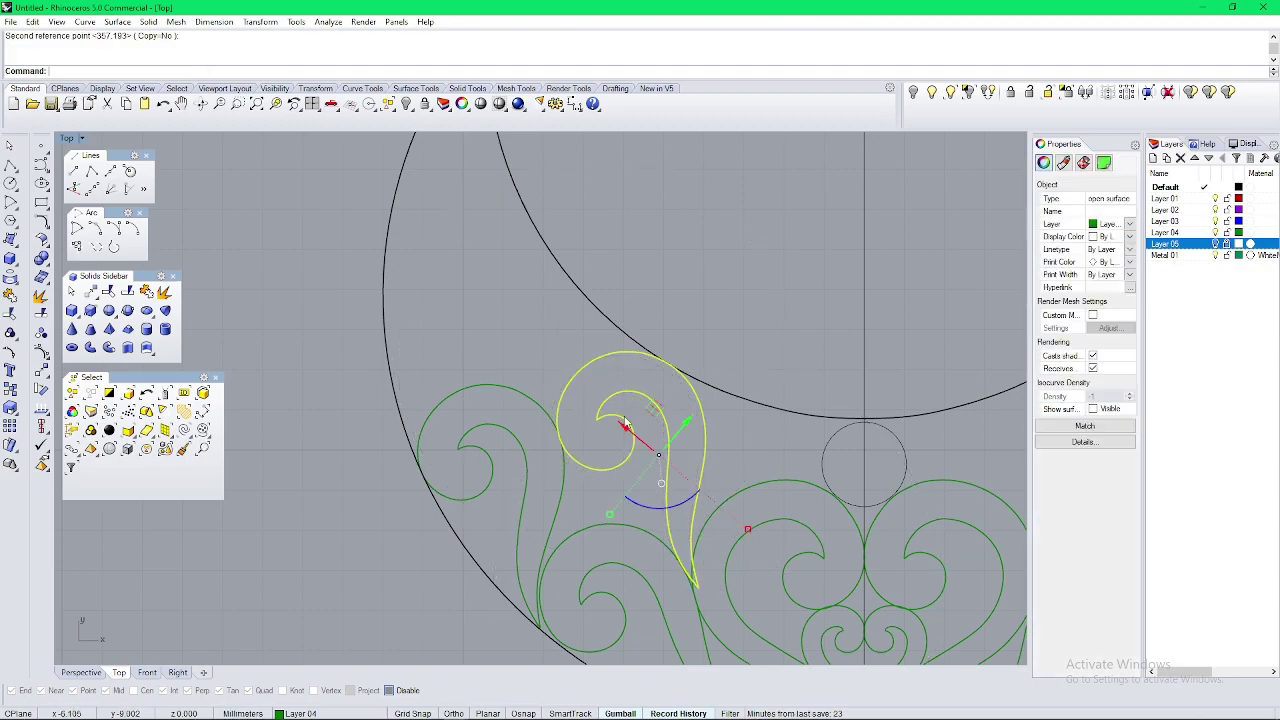
# Step: Fine-tune the inner left curl's rotation so its arc touches the crescent's inner edge and its stem tip meets the gap beside the heart
pyautogui.rightClick(645, 462)
pyautogui.click(640, 412)
pyautogui.scroll(-4, 640, 408)
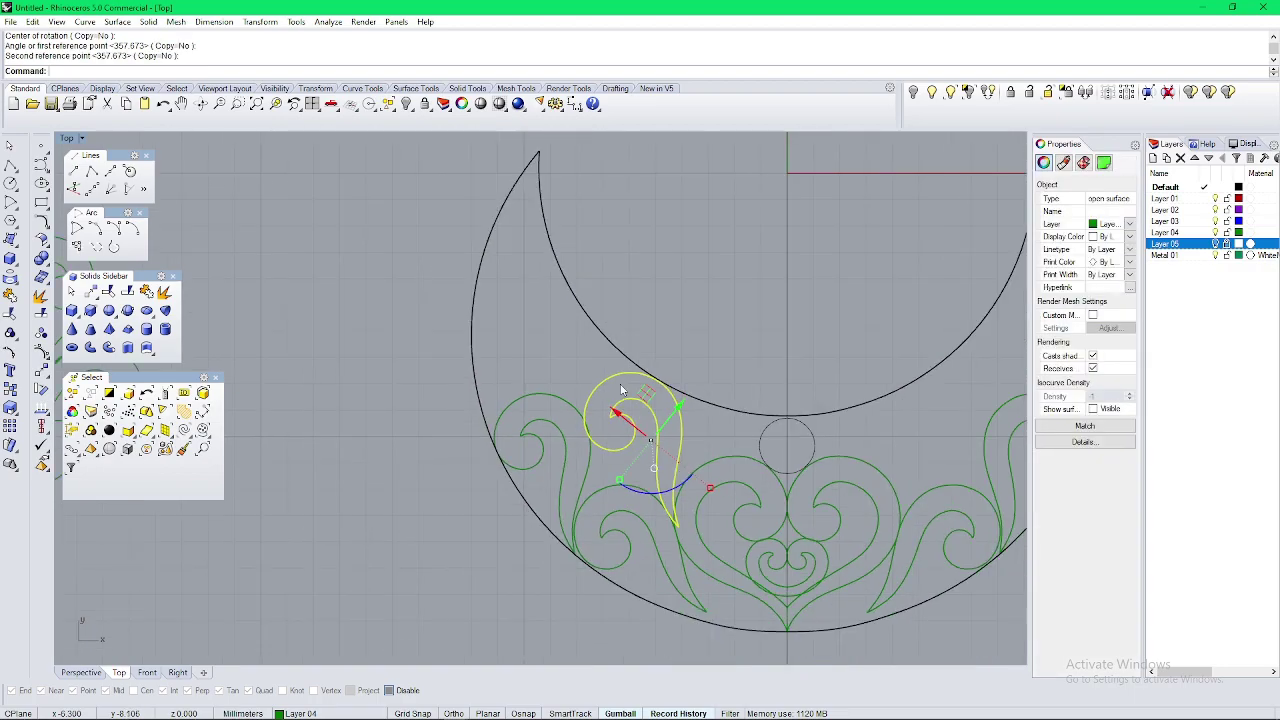
pyautogui.rightClick(624, 389)
pyautogui.click(619, 381)
pyautogui.scroll(8, 698, 505)
pyautogui.click(690, 517)
pyautogui.click(687, 520)
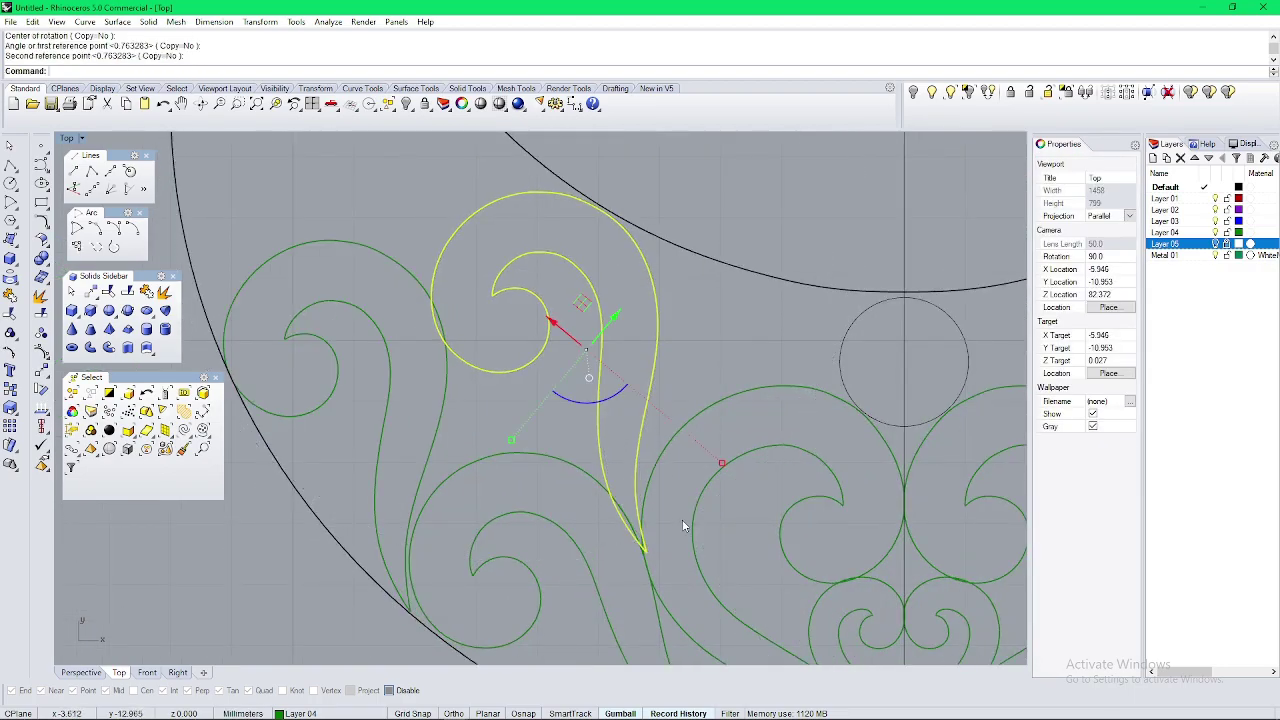
# Step: Mirror the inner left curl to the right side across the vertical axis through the origin (0), keeping the original
pyautogui.scroll(-8, 686, 522)
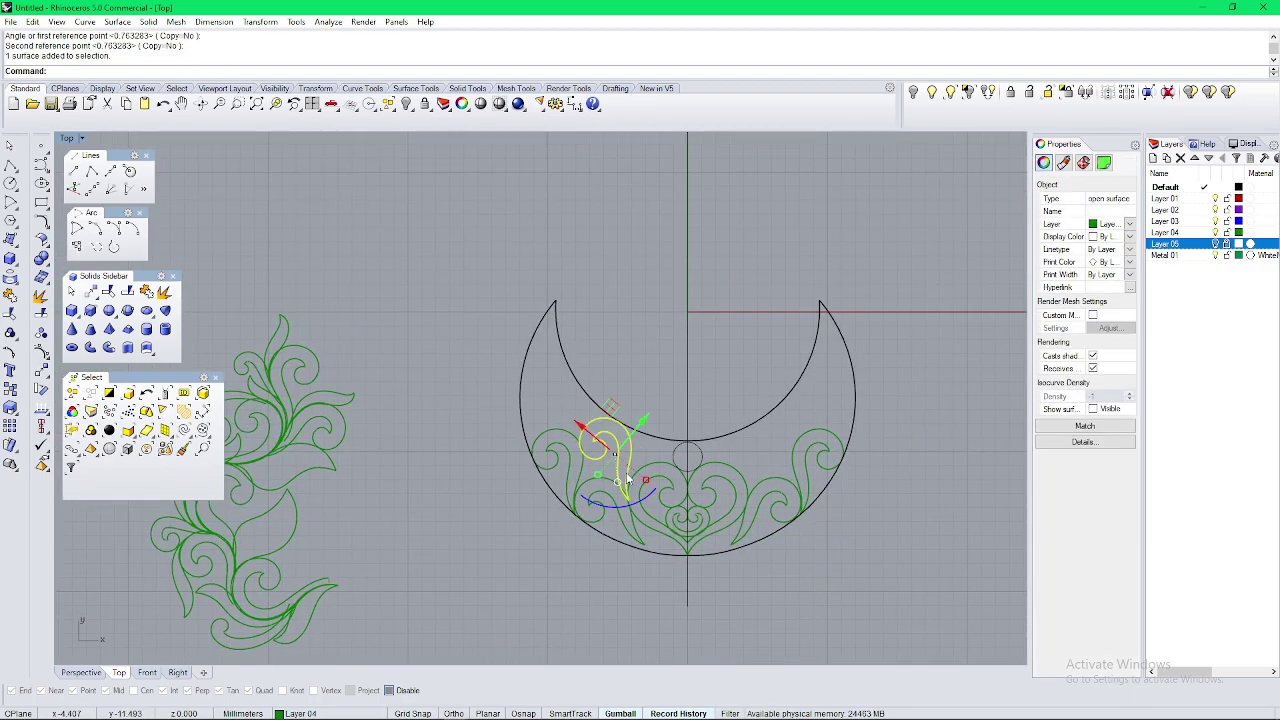
pyautogui.write('0')
pyautogui.press('Return')
pyautogui.keyDown('shift'); pyautogui.click(688, 515); pyautogui.keyUp('shift')
pyautogui.press('Escape')
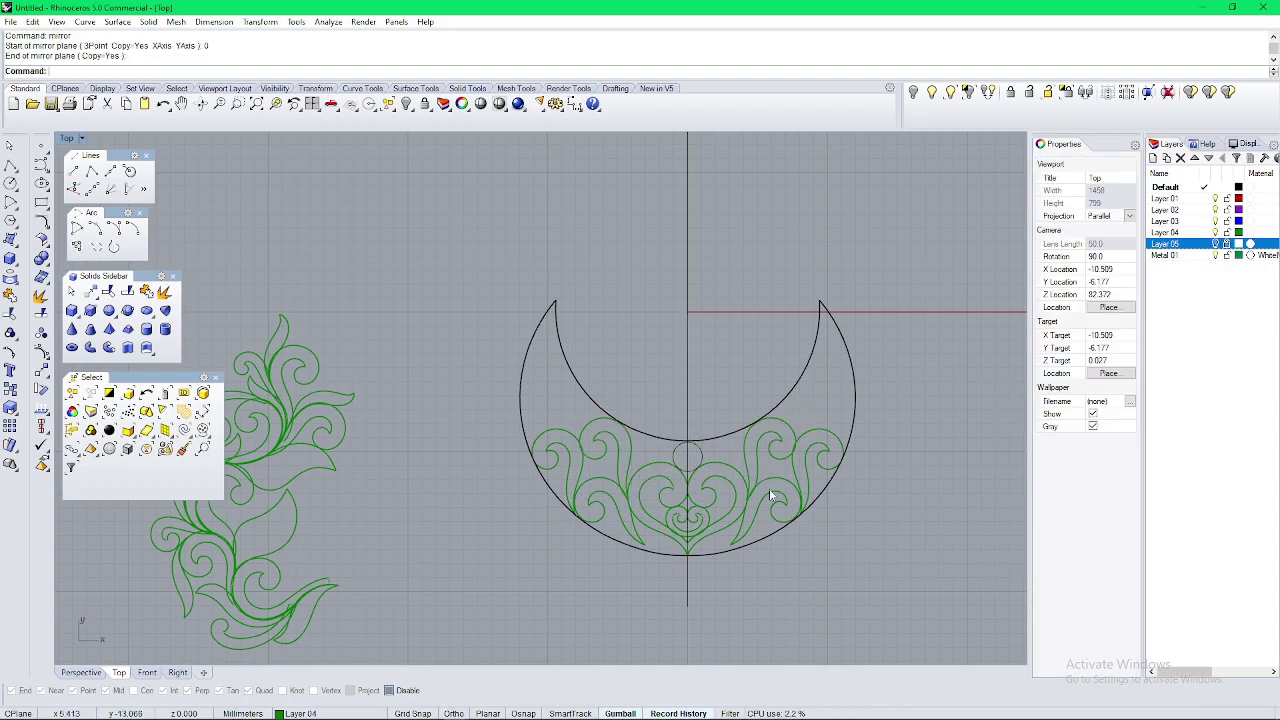
# Step: Copy the small curled leaf at the reference ornament's left edge into the crescent, left of the small circle
pyautogui.write('1')
pyautogui.moveTo(719, 458); pyautogui.dragTo(723, 421, button='right')
pyautogui.moveTo(370, 415); pyautogui.dragTo(496, 423, button='right')
pyautogui.press('Escape')
pyautogui.moveTo(417, 515); pyautogui.dragTo(430, 483, button='right')
pyautogui.click(322, 475)
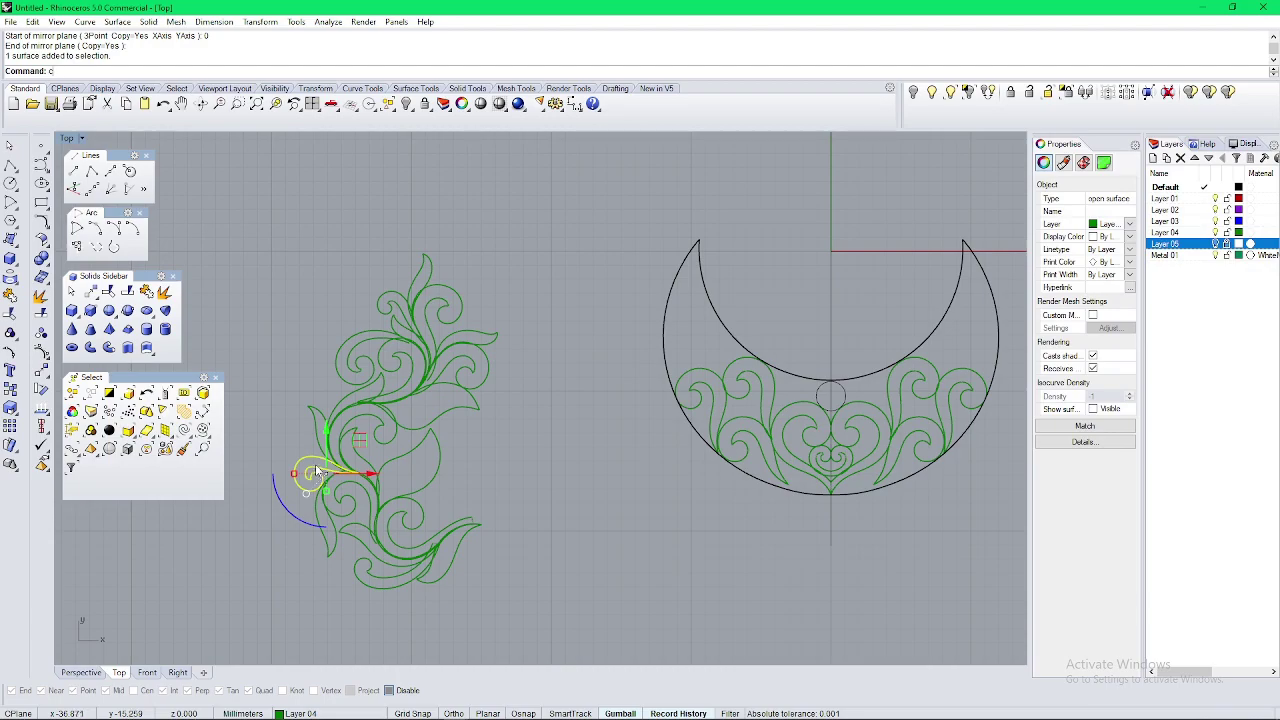
pyautogui.press('Return')
pyautogui.click(315, 468)
pyautogui.moveTo(741, 388); pyautogui.dragTo(680, 447, button='right')
pyautogui.scroll(6, 680, 447)
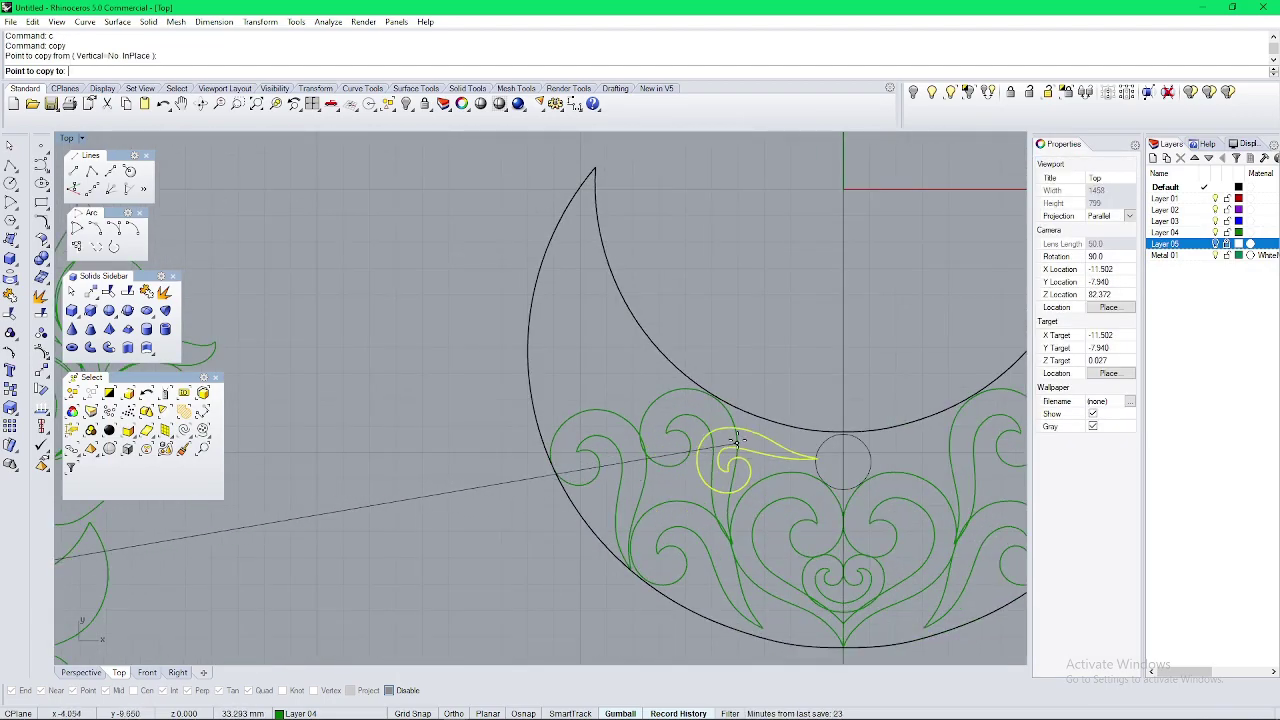
pyautogui.click(762, 440)
pyautogui.rightClick(766, 442)
# Step: Rotate the copied curl so its tip points down toward the central heart and scale it by about 0.9
pyautogui.scroll(6, 766, 442)
pyautogui.moveTo(766, 442); pyautogui.dragTo(634, 422, button='right')
pyautogui.click(634, 423)
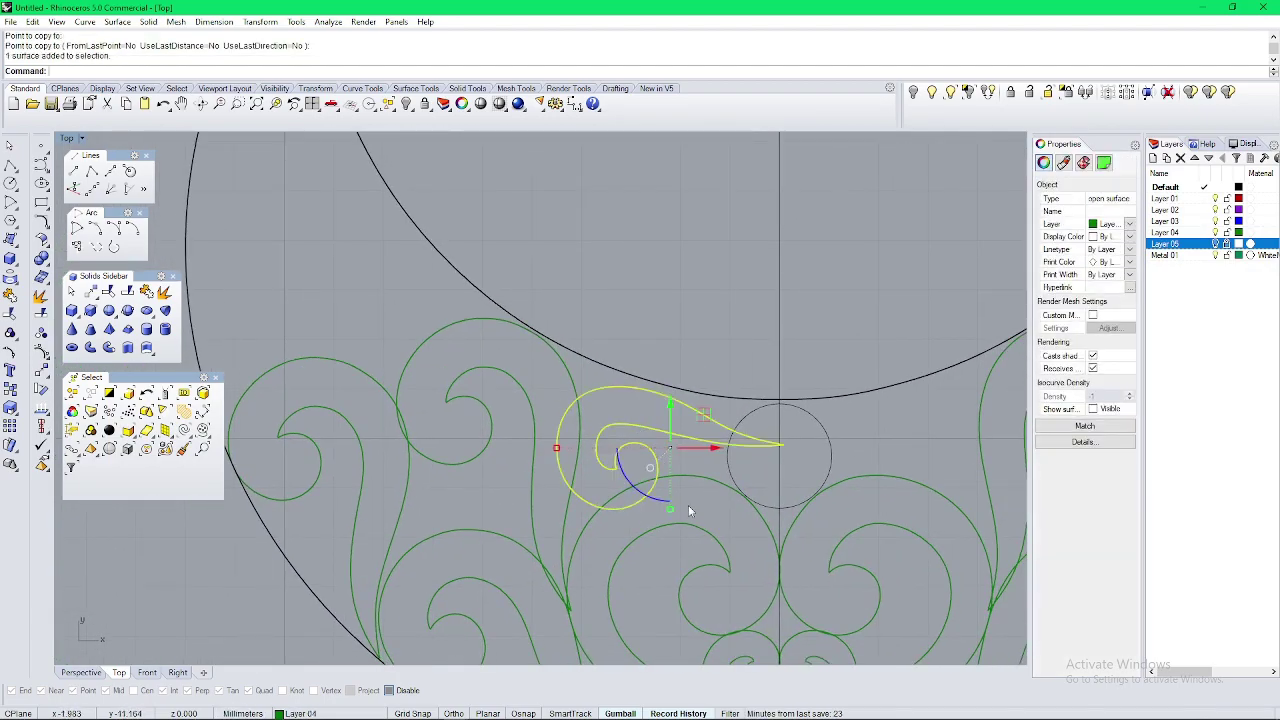
pyautogui.moveTo(640, 492); pyautogui.dragTo(627, 468)
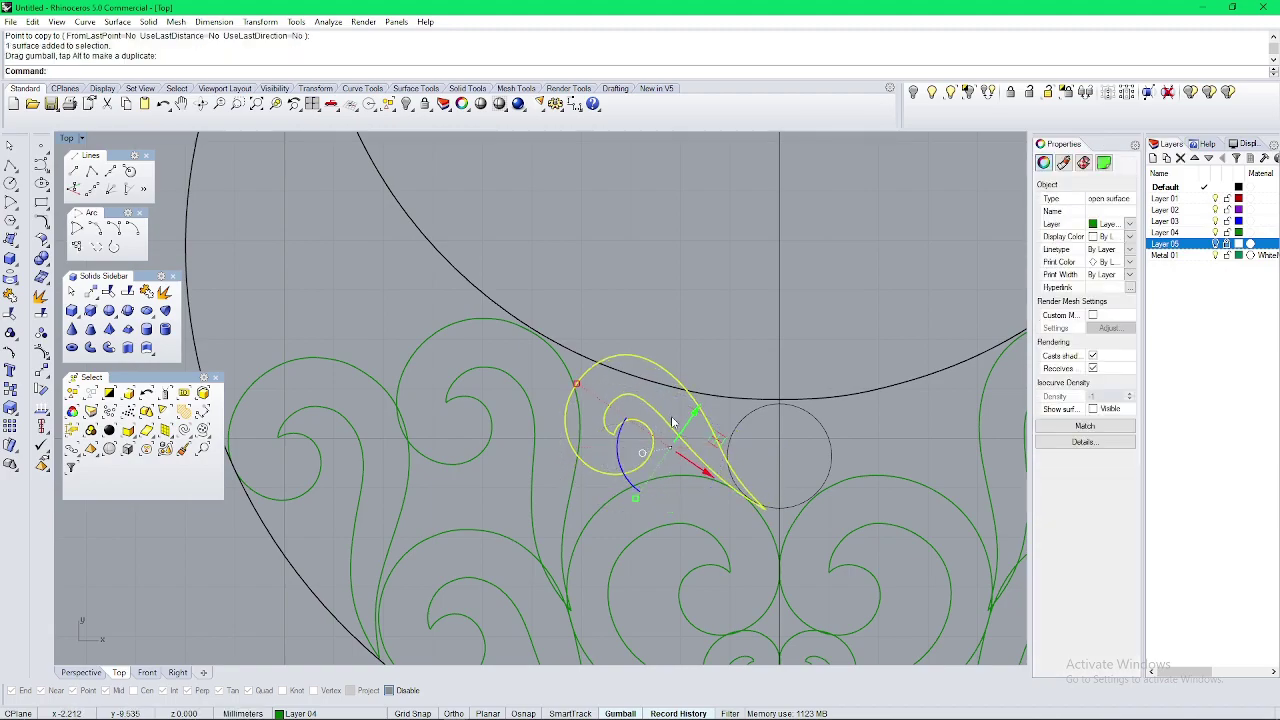
pyautogui.moveTo(722, 452)
pyautogui.mouseDown()
pyautogui.moveTo(737, 471)
pyautogui.moveTo(712, 453)
pyautogui.mouseUp()
pyautogui.press('Return')
pyautogui.click(686, 468)
pyautogui.click(800, 440)
pyautogui.click(788, 445)
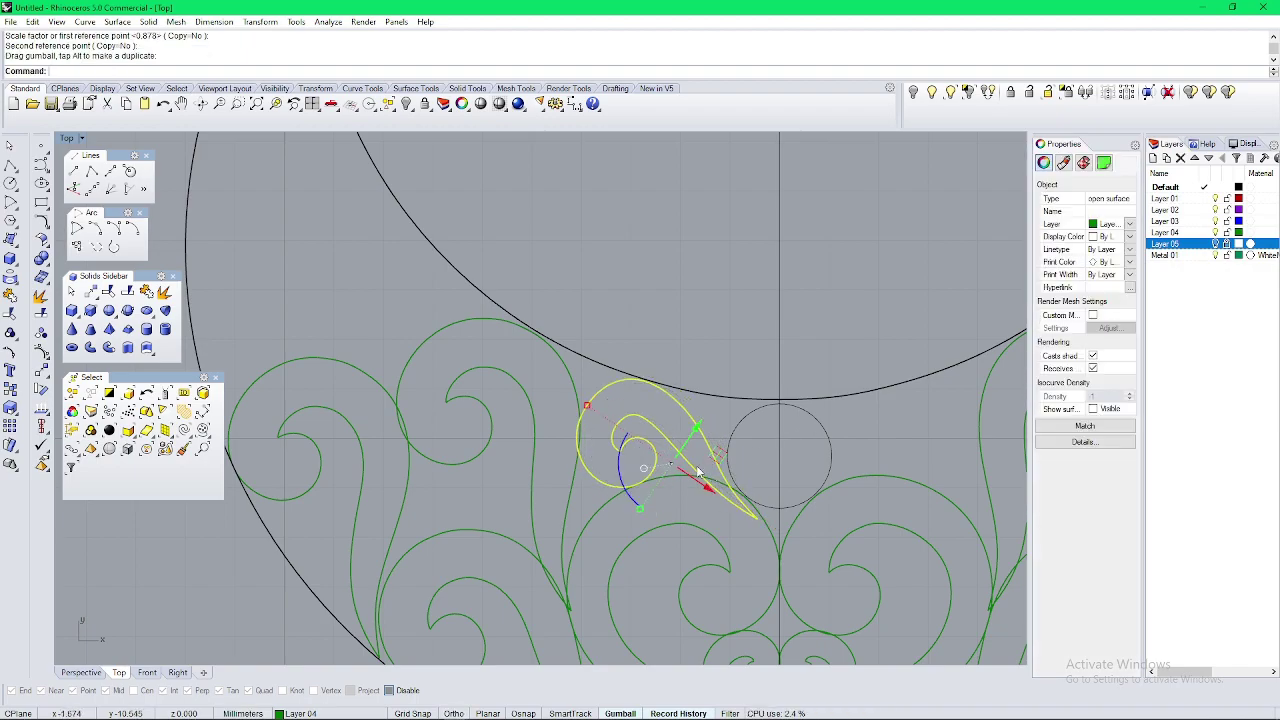
# Step: Rotate the curl beside the small circle counterclockwise by about 2.3 degrees so its tip follows the heart's outline
pyautogui.click(602, 416)
pyautogui.click(860, 599)
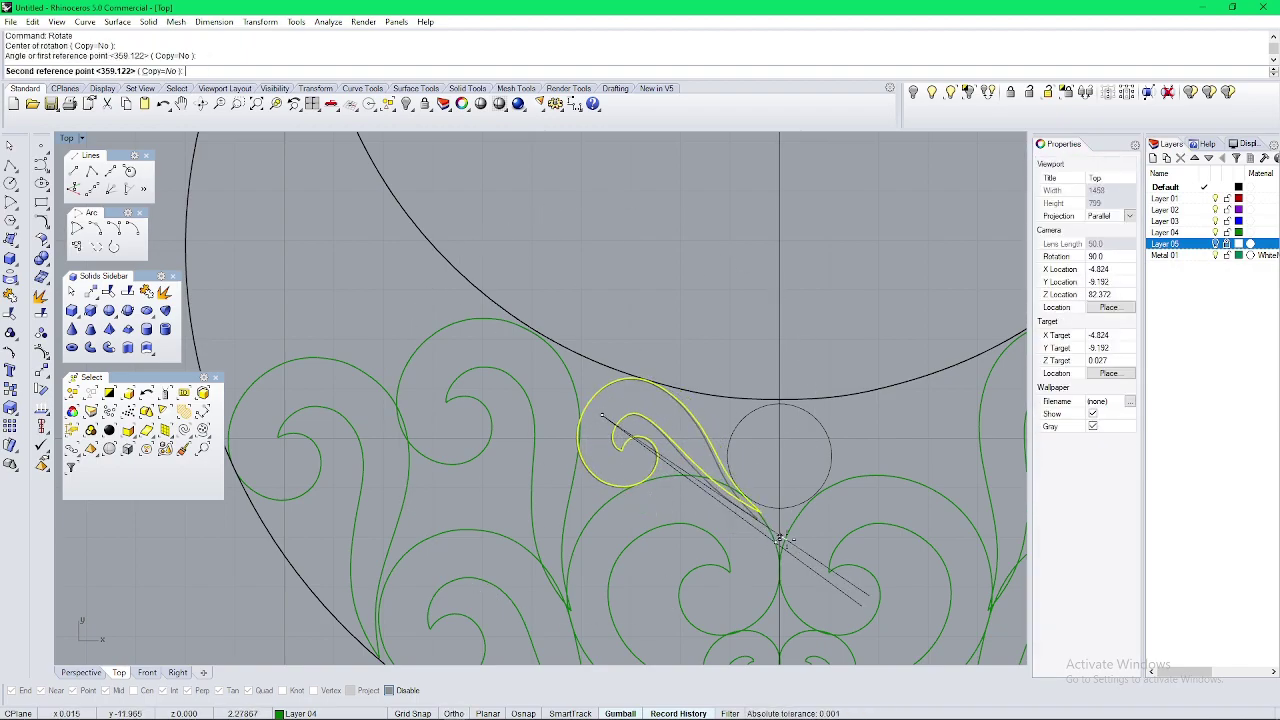
pyautogui.click(783, 540)
pyautogui.click(778, 528)
pyautogui.moveTo(779, 524); pyautogui.dragTo(780, 535, button='right')
# Step: Mirror the curl beside the small circle across the crescent's vertical centre axis, starting the mirror plane at 0
pyautogui.click(713, 461)
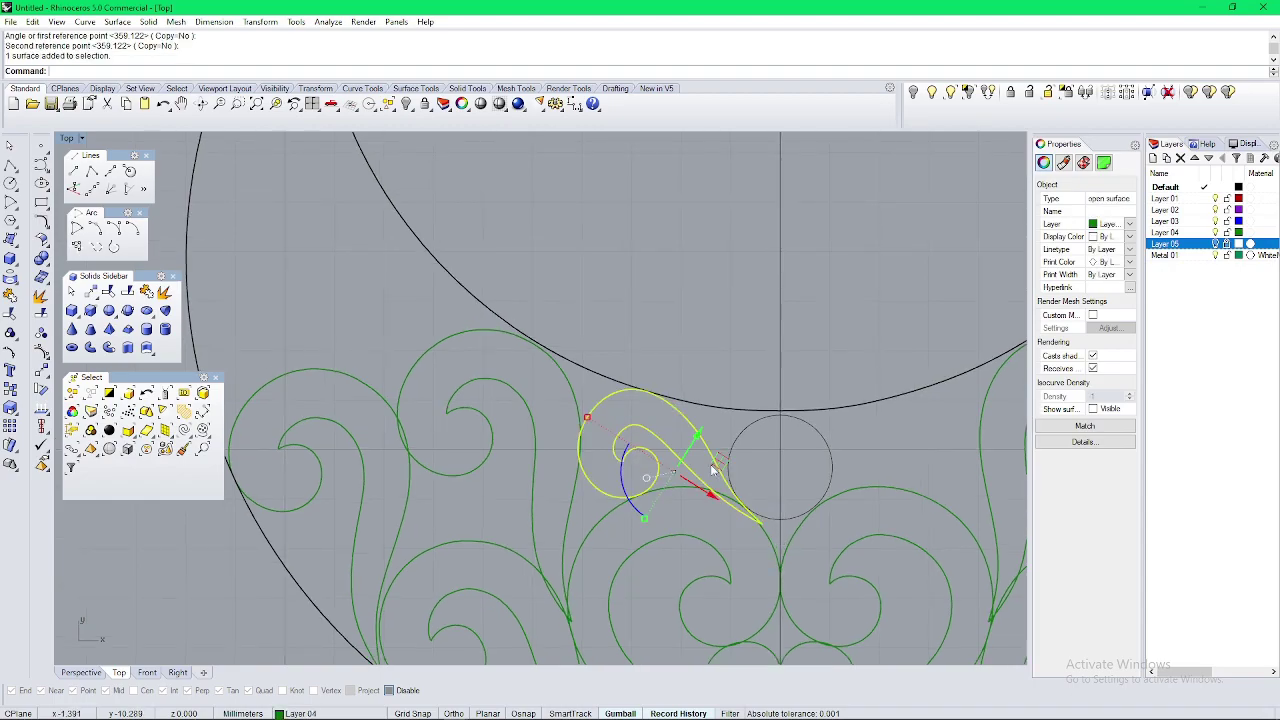
pyautogui.write('mi')
pyautogui.press('Return')
pyautogui.write('0')
pyautogui.press('Return')
pyautogui.scroll(-6, 738, 510)
pyautogui.keyDown('shift'); pyautogui.click(760, 519); pyautogui.keyUp('shift')
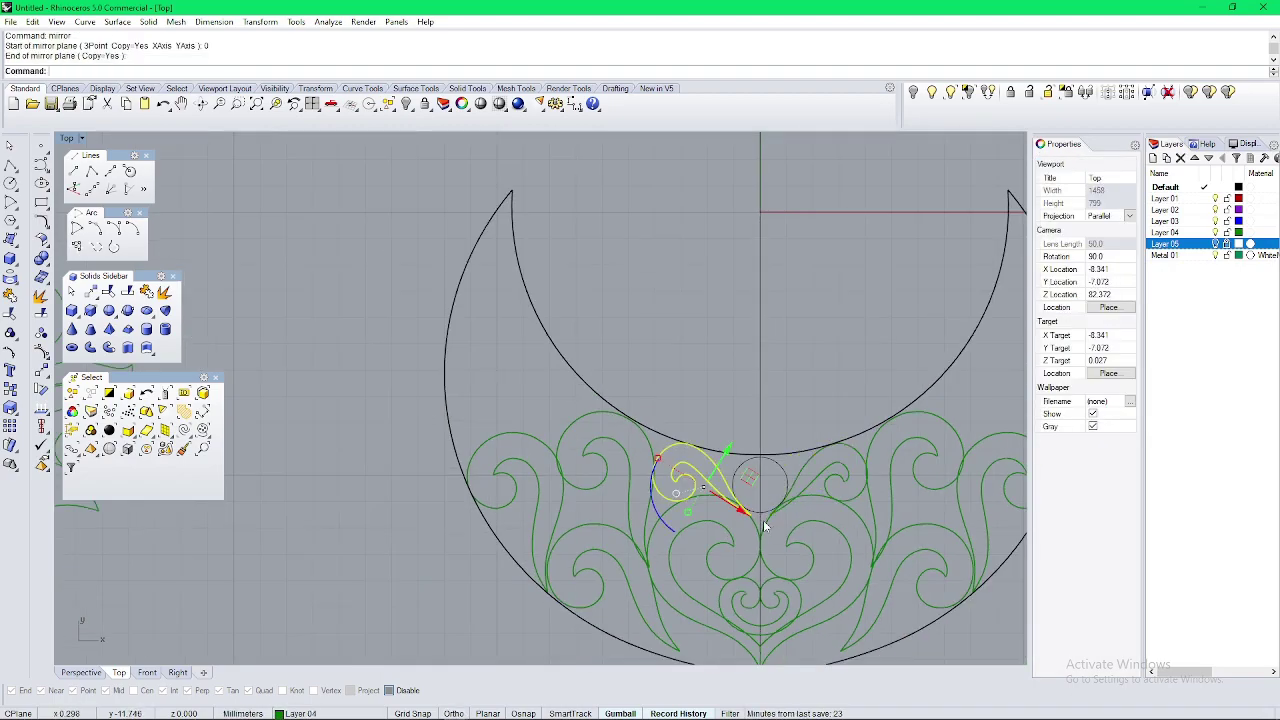
pyautogui.scroll(-6, 800, 540)
pyautogui.moveTo(850, 556); pyautogui.dragTo(739, 425, button='right')
pyautogui.scroll(4, 652, 441)
pyautogui.scroll(-6, 684, 440)
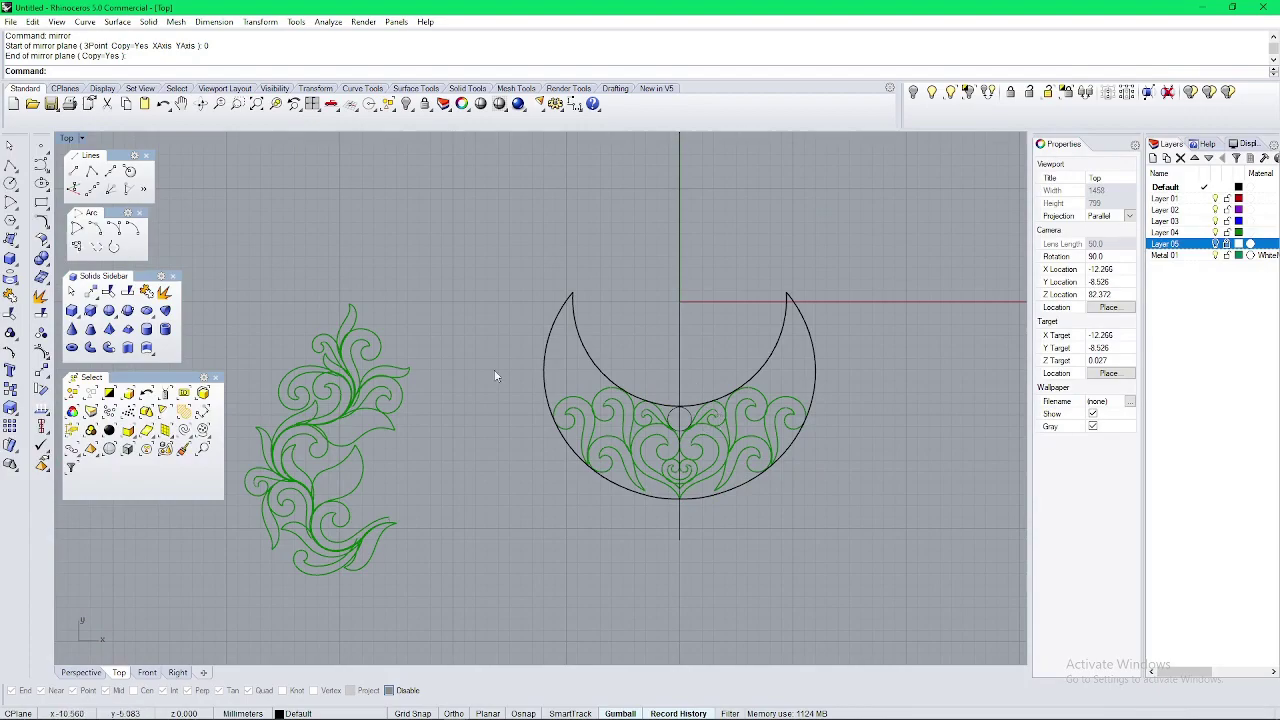
pyautogui.moveTo(362, 442); pyautogui.dragTo(428, 479, button='right')
pyautogui.scroll(2, 456, 417)
pyautogui.click(460, 442)
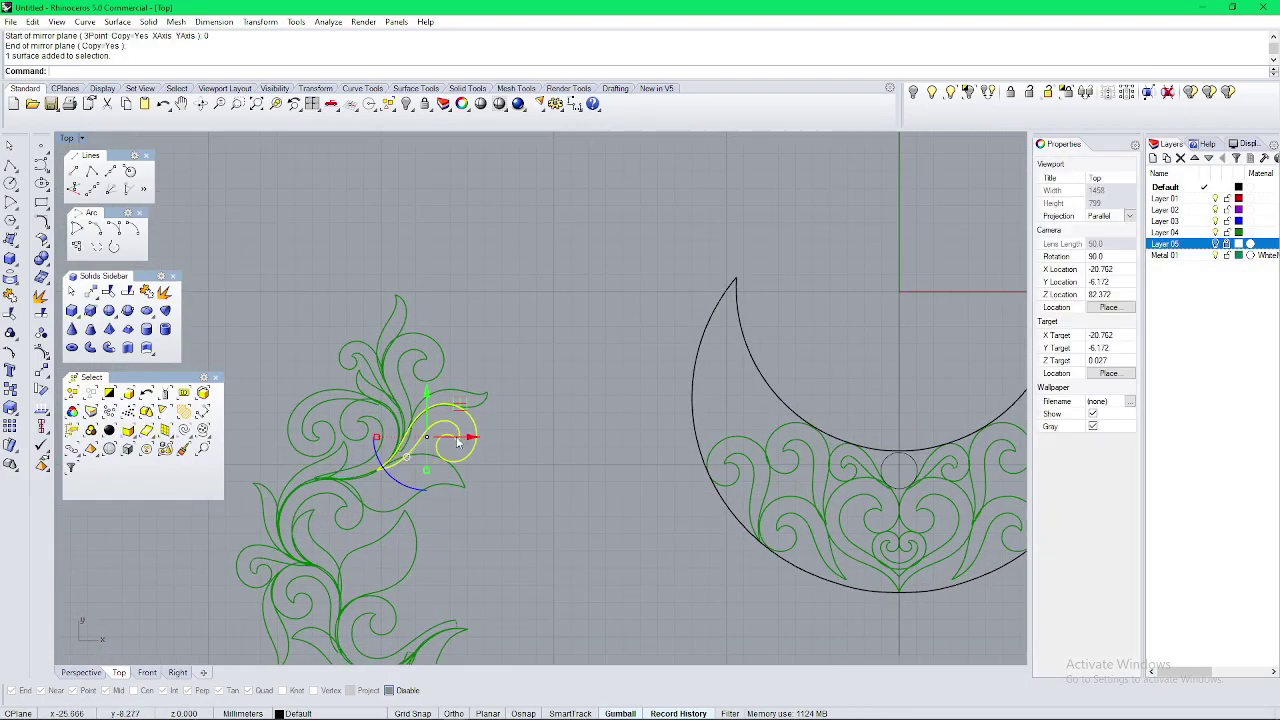
pyautogui.moveTo(619, 494); pyautogui.dragTo(514, 522, button='right')
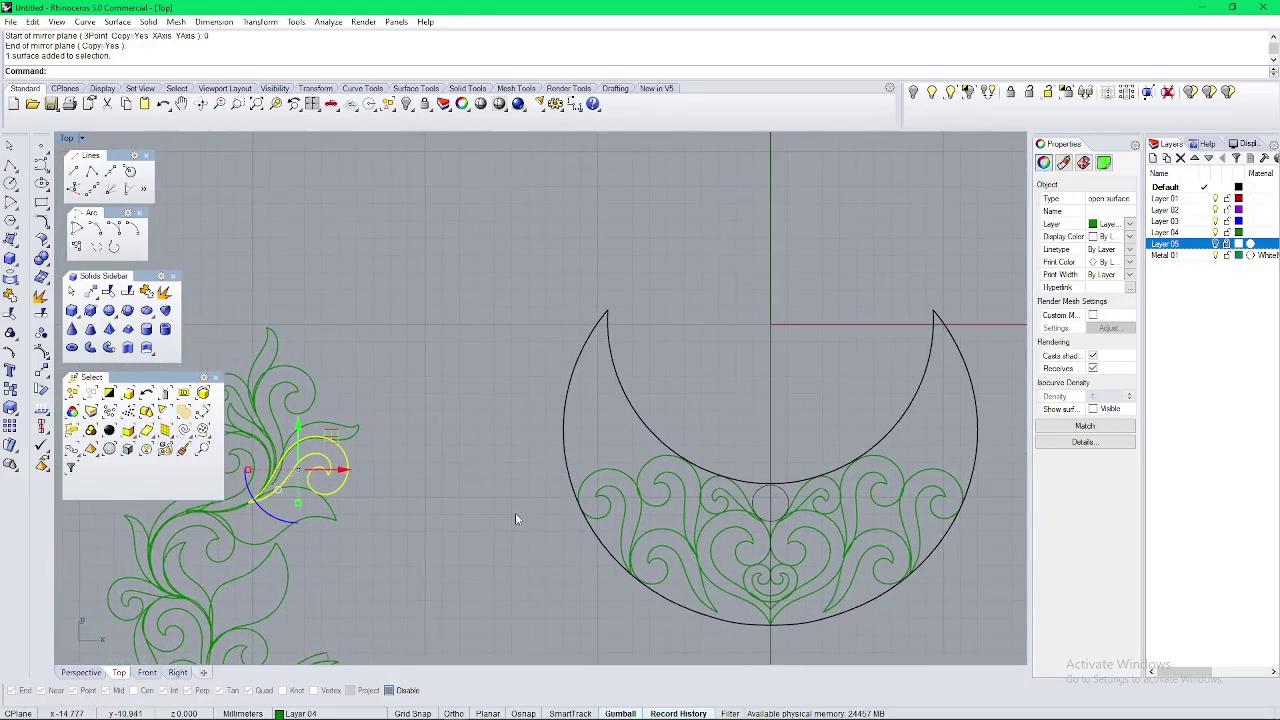
pyautogui.moveTo(278, 418); pyautogui.dragTo(411, 438, button='right')
pyautogui.press('Escape')
pyautogui.moveTo(408, 485); pyautogui.dragTo(424, 467, button='right')
pyautogui.click(441, 420)
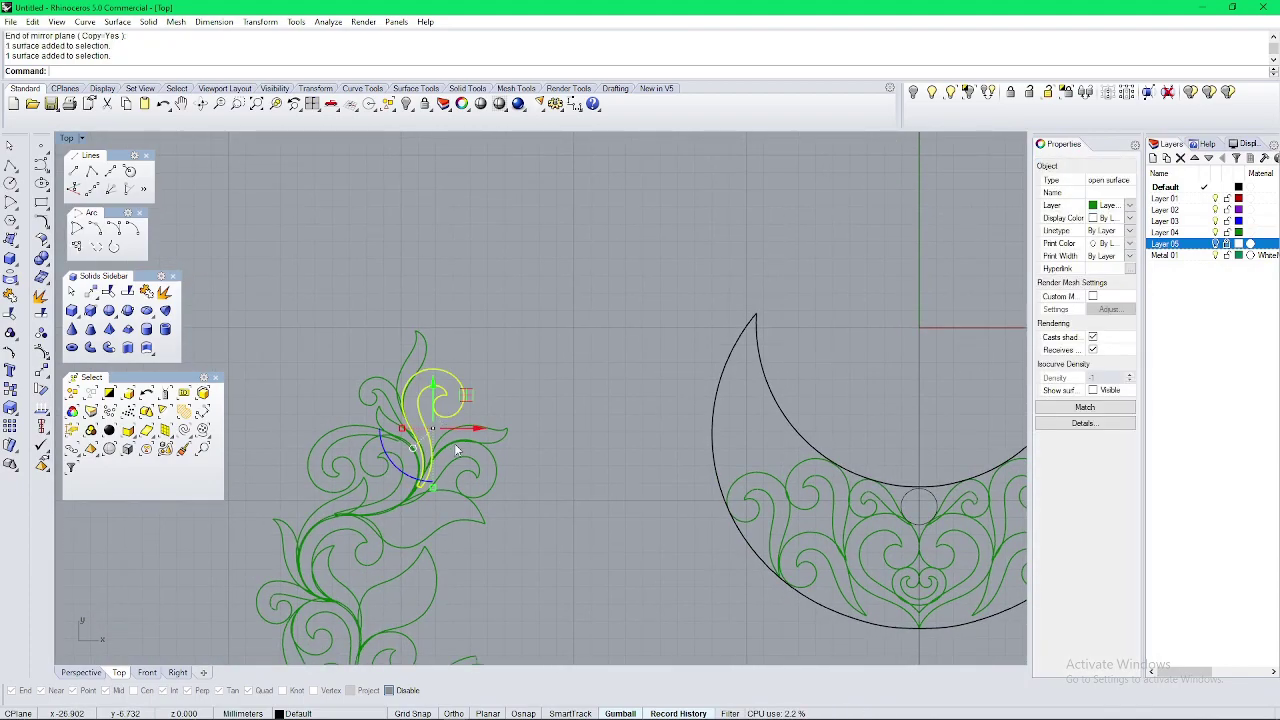
pyautogui.press('Escape')
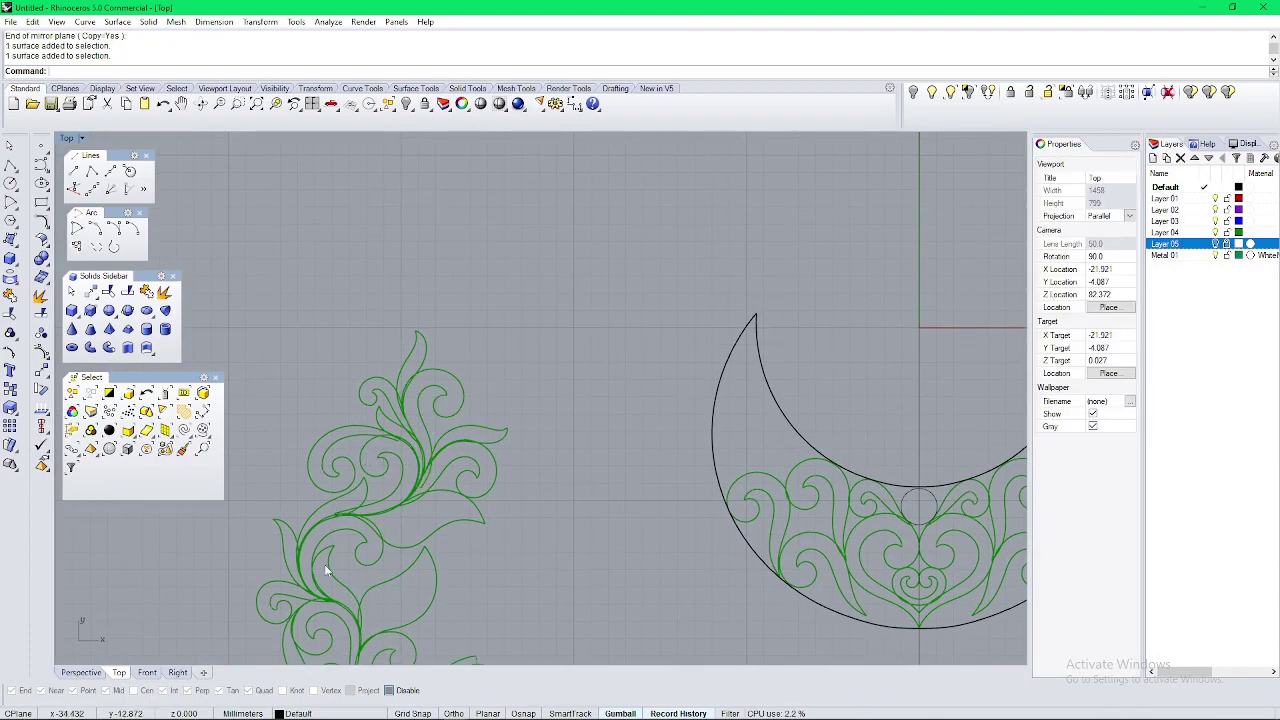
# Step: Copy the three-leaf cluster from the middle of the reference ornament into the crescent's left horn
pyautogui.scroll(5, 325, 570)
pyautogui.moveTo(251, 532); pyautogui.dragTo(248, 532)
pyautogui.scroll(-4, 310, 529)
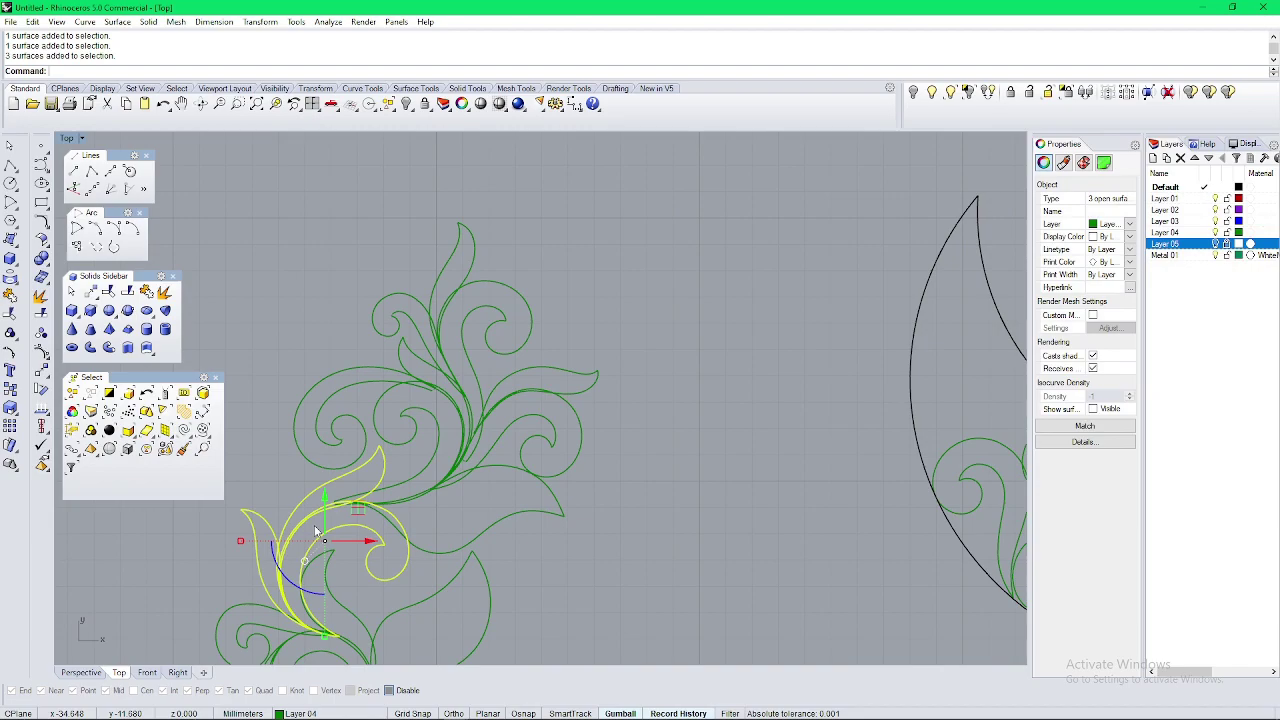
pyautogui.write('c')
pyautogui.press('Return')
pyautogui.click(286, 517)
pyautogui.scroll(-5, 441, 455)
pyautogui.moveTo(697, 429); pyautogui.dragTo(508, 503, button='right')
pyautogui.scroll(4, 676, 532)
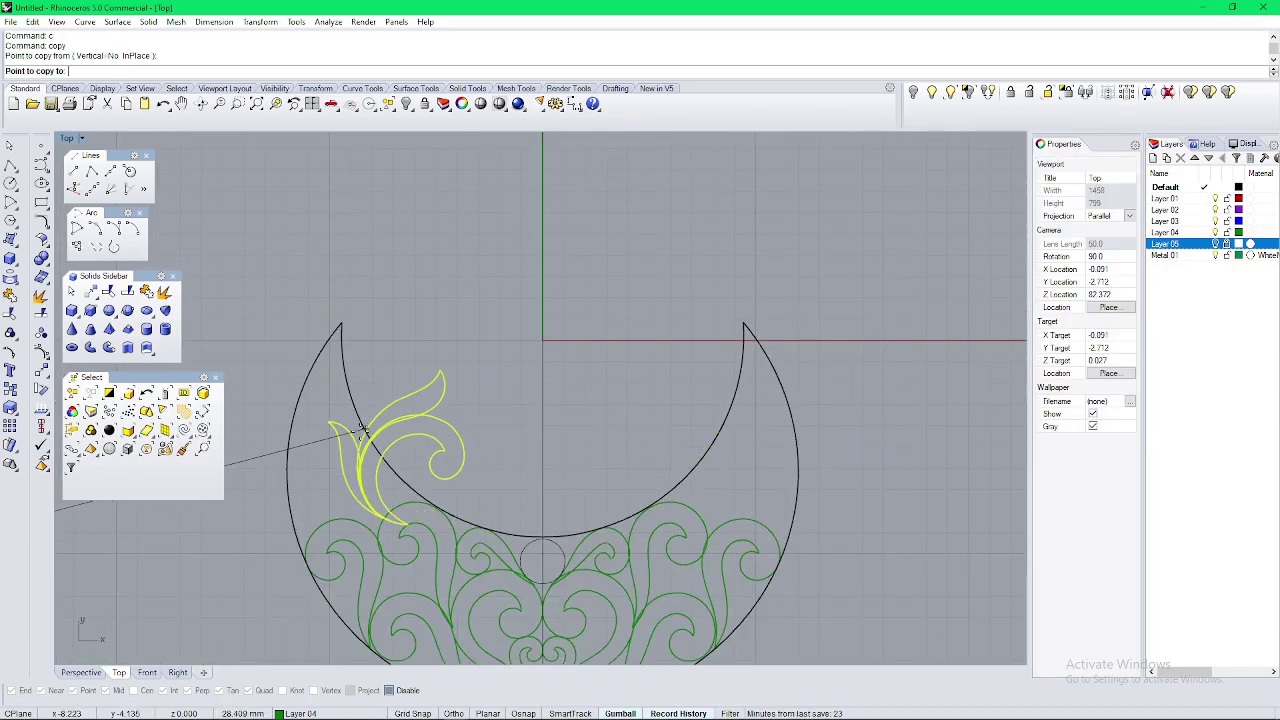
pyautogui.click(348, 438)
pyautogui.rightClick(349, 450)
pyautogui.scroll(4, 356, 455)
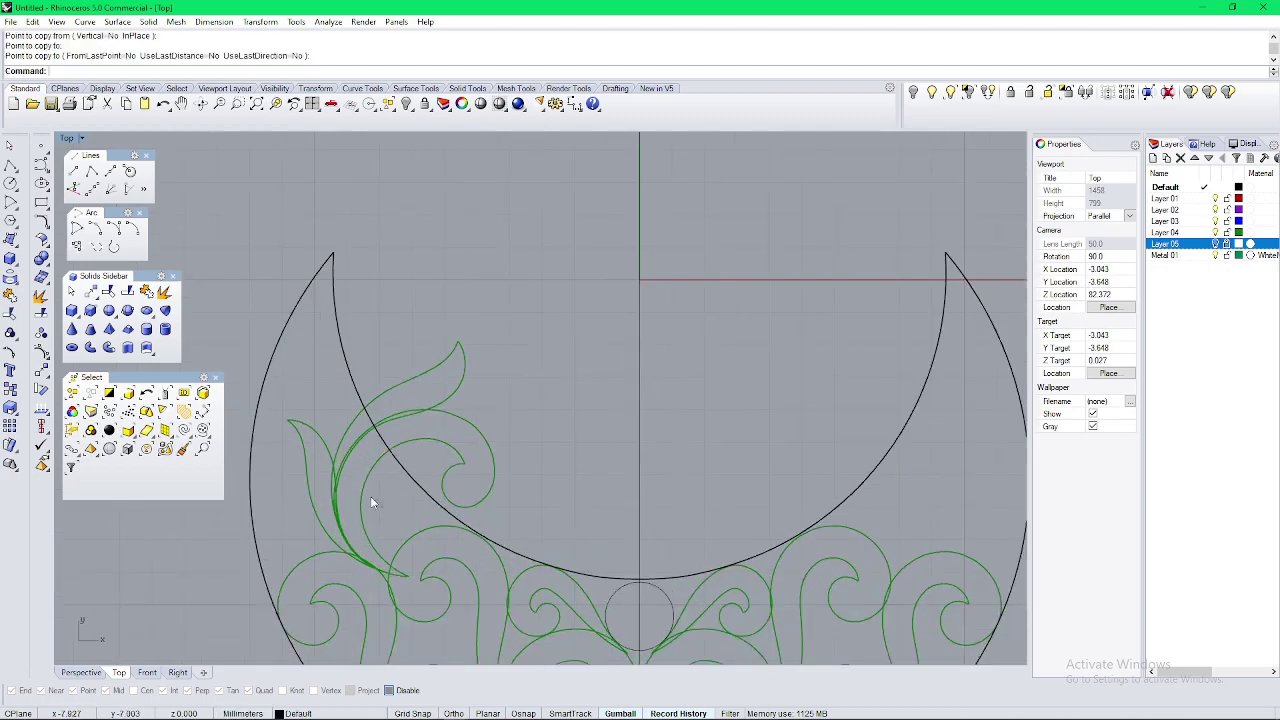
# Step: Rotate the copied three-leaf cluster counterclockwise by about 39 degrees toward the left horn's outer edge
pyautogui.moveTo(370, 496); pyautogui.dragTo(313, 472)
pyautogui.write('r')
pyautogui.press('Return')
pyautogui.click(356, 529)
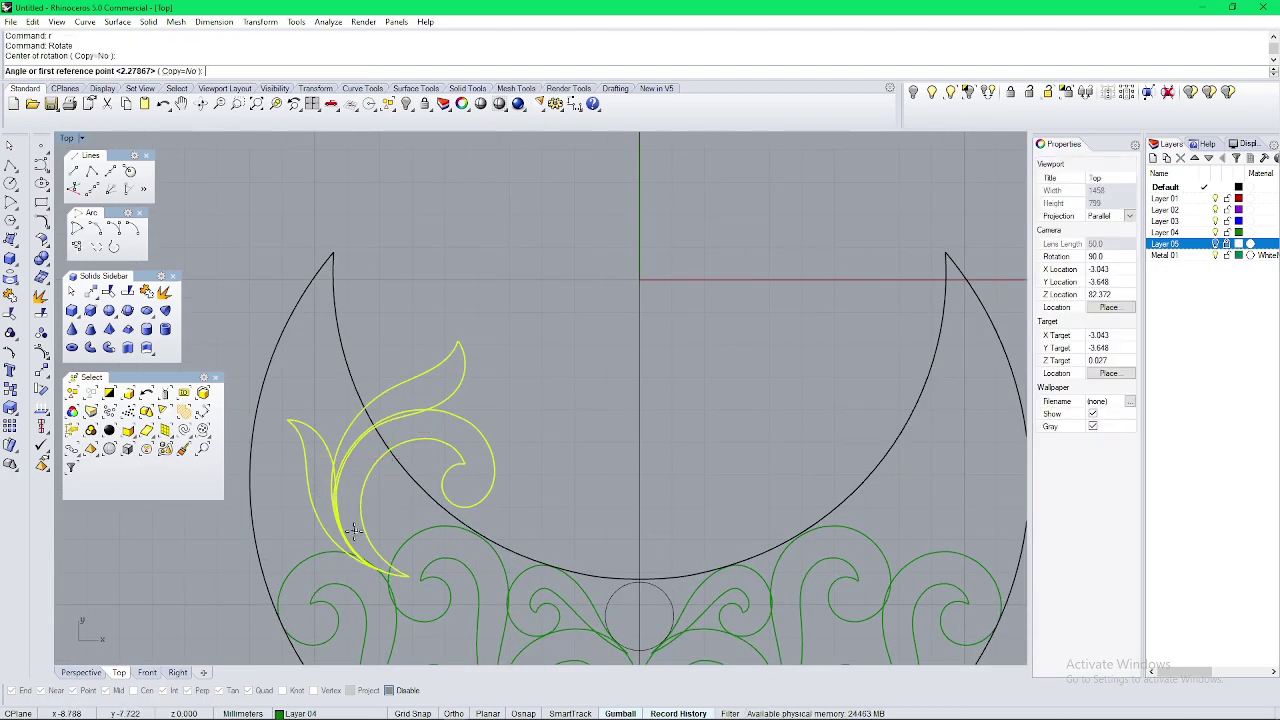
pyautogui.click(380, 436)
pyautogui.click(299, 407)
pyautogui.click(355, 477)
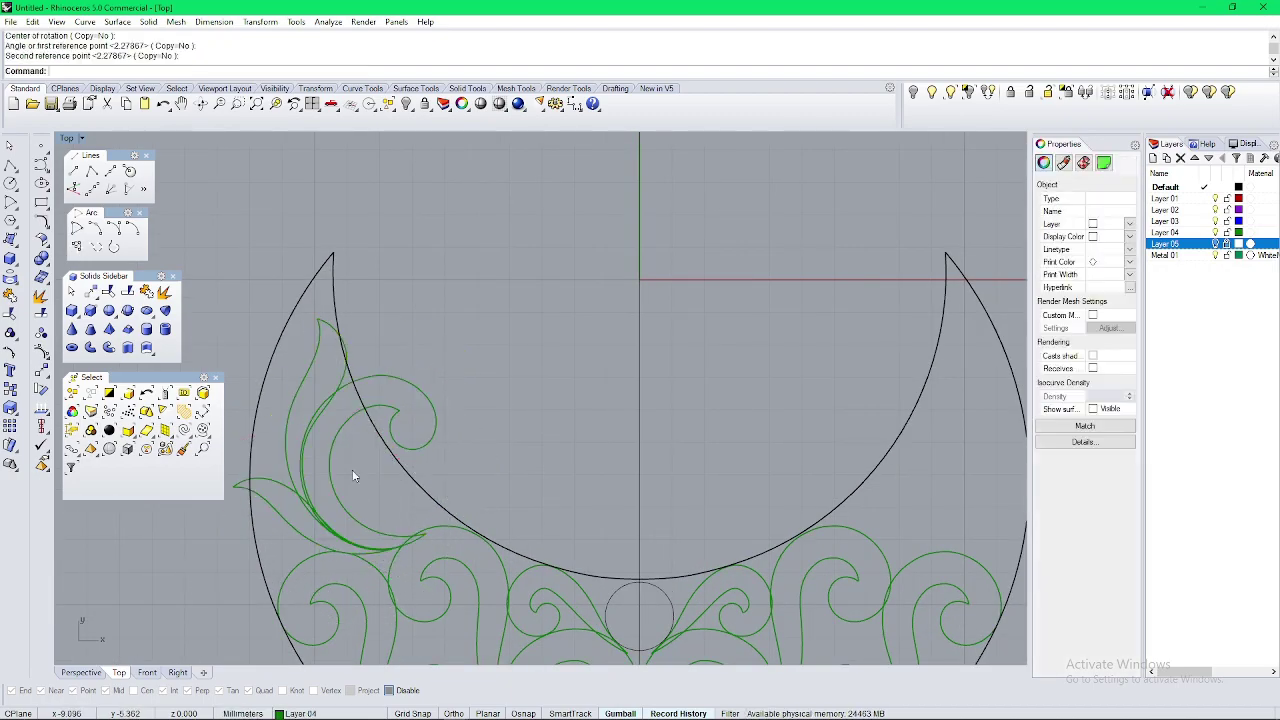
# Step: Delete the copied three-leaf cluster from the crescent's left horn
pyautogui.scroll(-8, 398, 502)
pyautogui.scroll(6, 397, 499)
pyautogui.click(396, 493)
pyautogui.press('Delete')
# Step: Copy the inner curled scroll from the reference ornament's upper part into the crescent's right horn
pyautogui.scroll(-5, 378, 536)
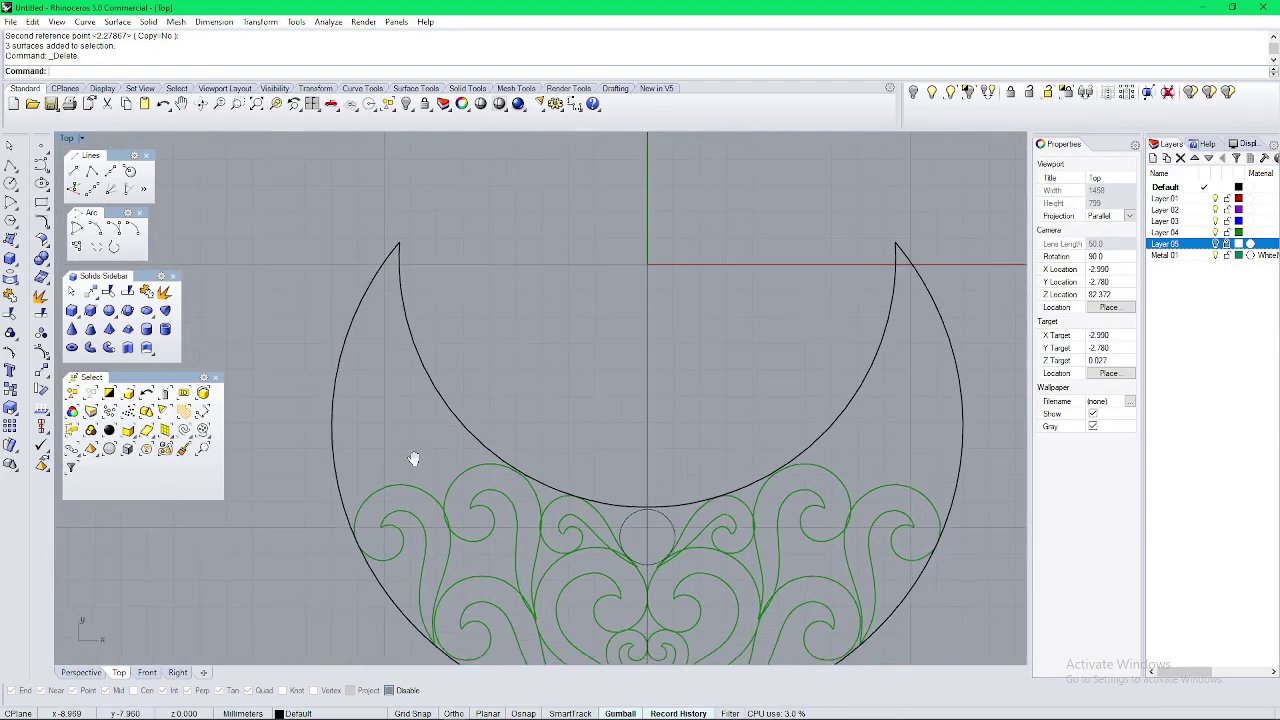
pyautogui.scroll(3, 372, 516)
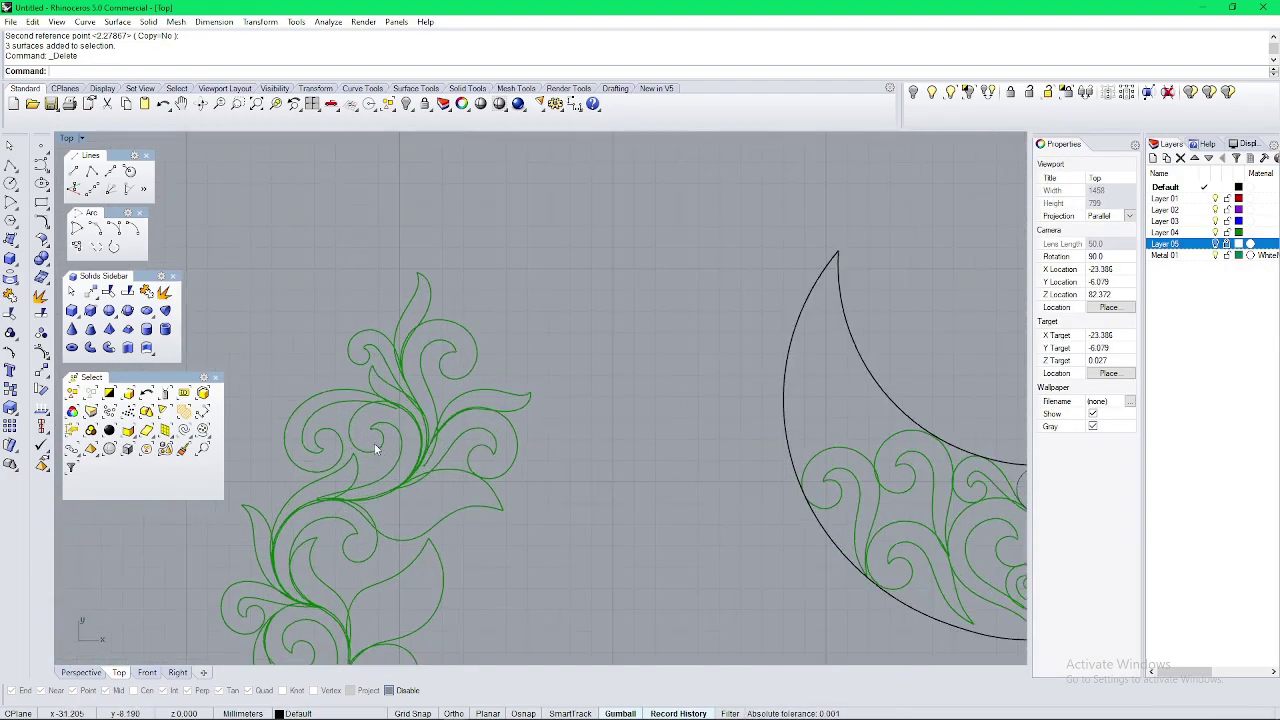
pyautogui.click(347, 445)
pyautogui.moveTo(420, 503); pyautogui.dragTo(165, 448, button='right')
pyautogui.write('c')
pyautogui.press('Return')
pyautogui.moveTo(387, 478); pyautogui.dragTo(386, 475, button='right')
pyautogui.scroll(-4, 383, 474)
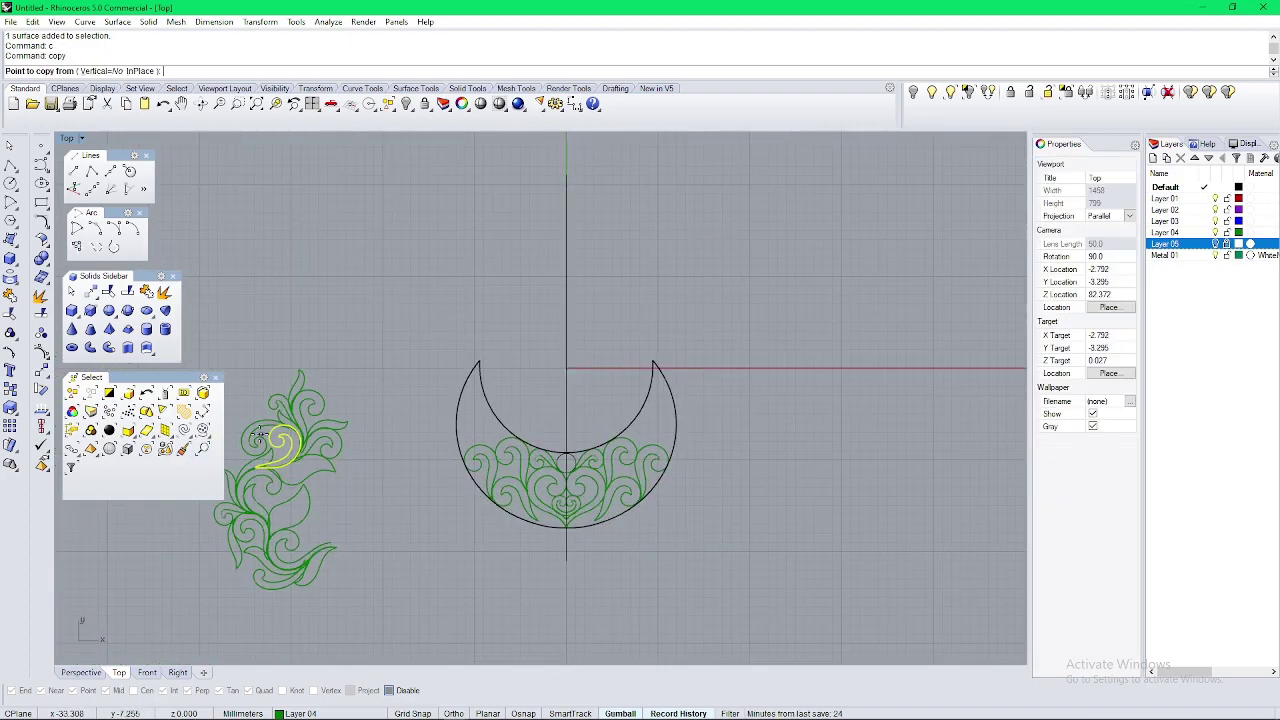
pyautogui.scroll(6, 610, 377)
pyautogui.moveTo(610, 377); pyautogui.dragTo(500, 419, button='right')
pyautogui.scroll(2, 536, 446)
pyautogui.click(562, 506)
pyautogui.rightClick(585, 535)
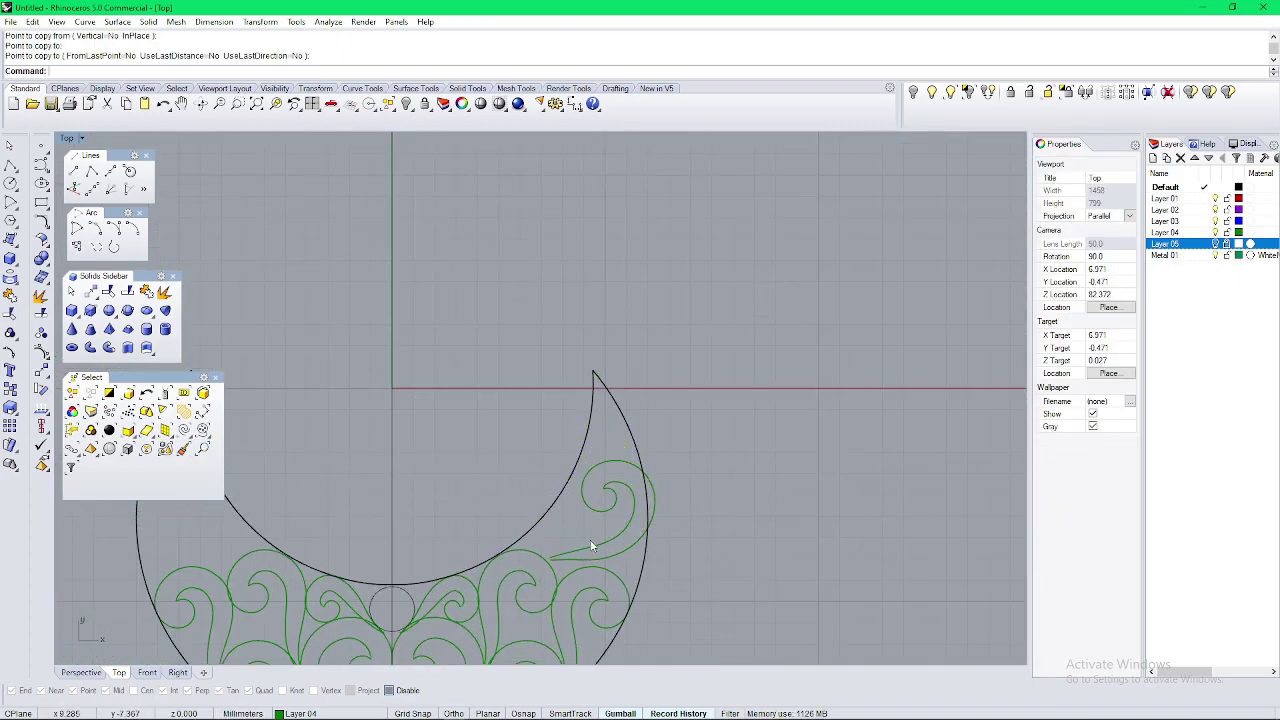
# Step: Rotate the copied scroll upright and move it into the right horn above the existing curls
pyautogui.scroll(4, 582, 555)
pyautogui.moveTo(580, 557); pyautogui.dragTo(557, 456, button='right')
pyautogui.click(556, 459)
pyautogui.moveTo(568, 437); pyautogui.dragTo(613, 442)
pyautogui.moveTo(621, 445); pyautogui.dragTo(604, 453)
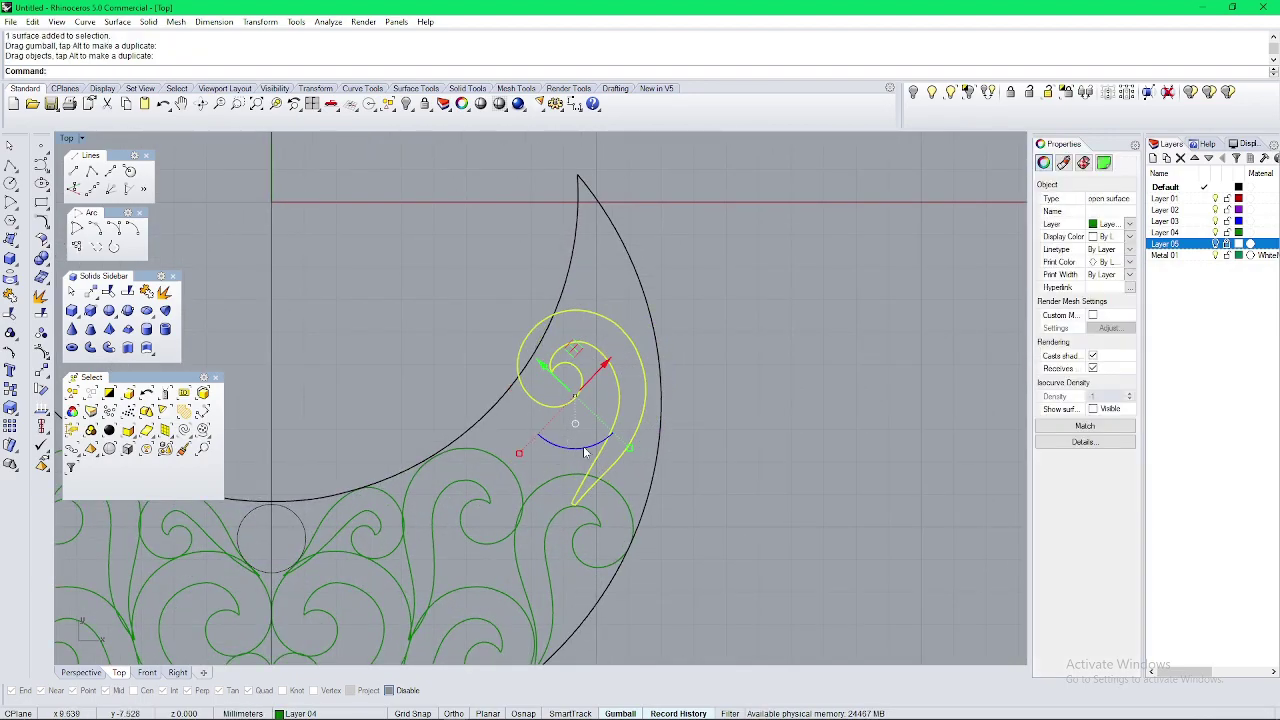
# Step: Mirror the right-horn scroll about a near-vertical line through its middle and delete the original scroll
pyautogui.write('mi')
pyautogui.press('Return')
pyautogui.click(574, 444)
pyautogui.click(594, 376)
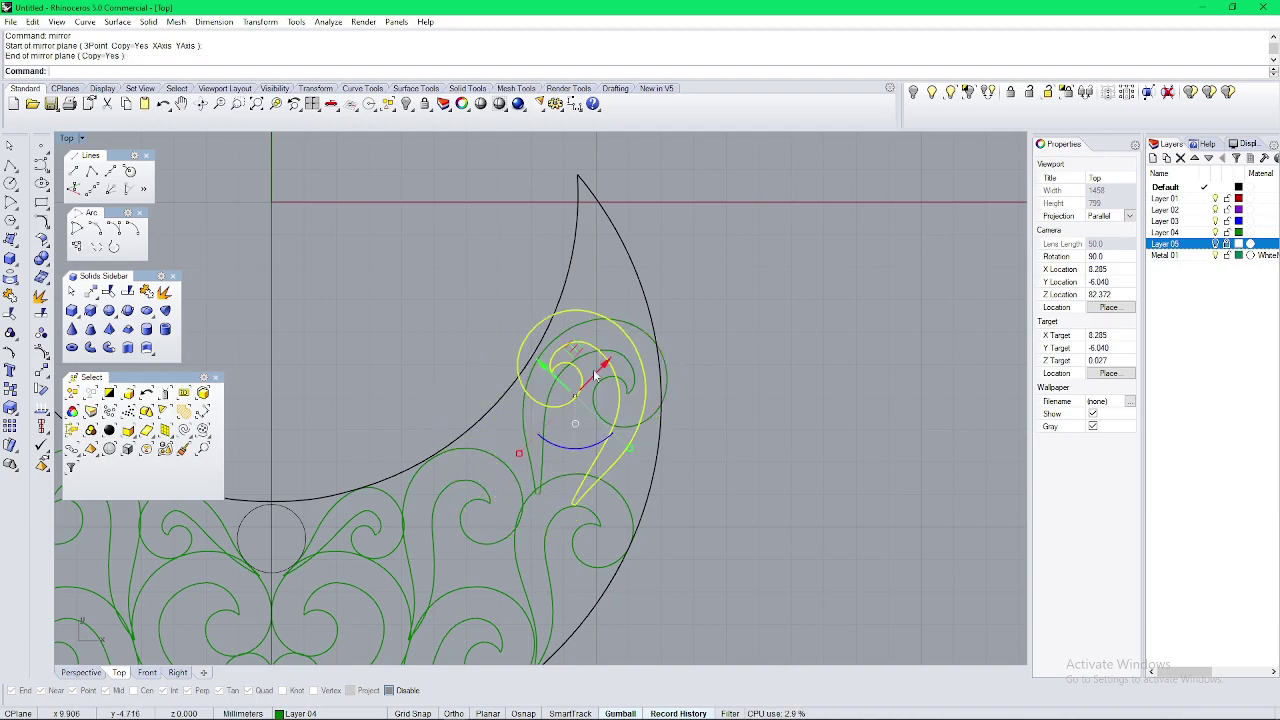
pyautogui.click(600, 452)
pyautogui.press('Delete')
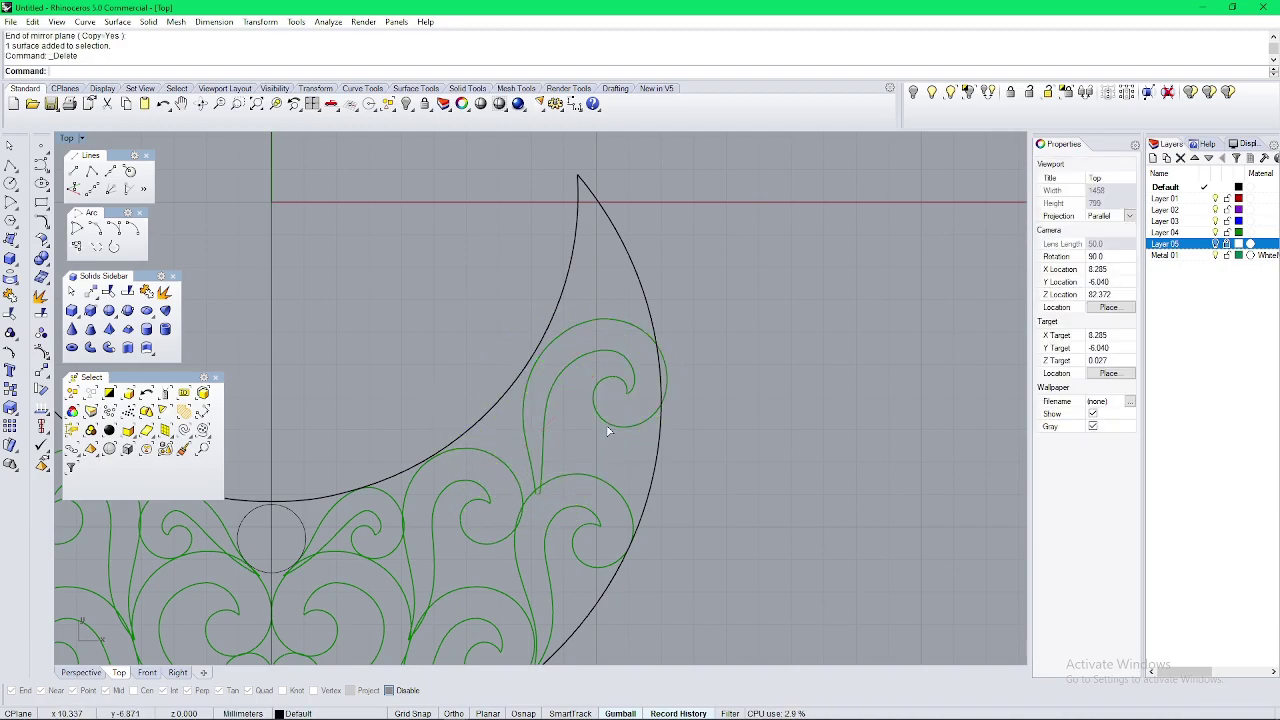
# Step: Move the mirrored scroll down inside the right horn and rotate it clockwise by about 2.4 degrees around its base
pyautogui.moveTo(607, 425); pyautogui.dragTo(594, 465)
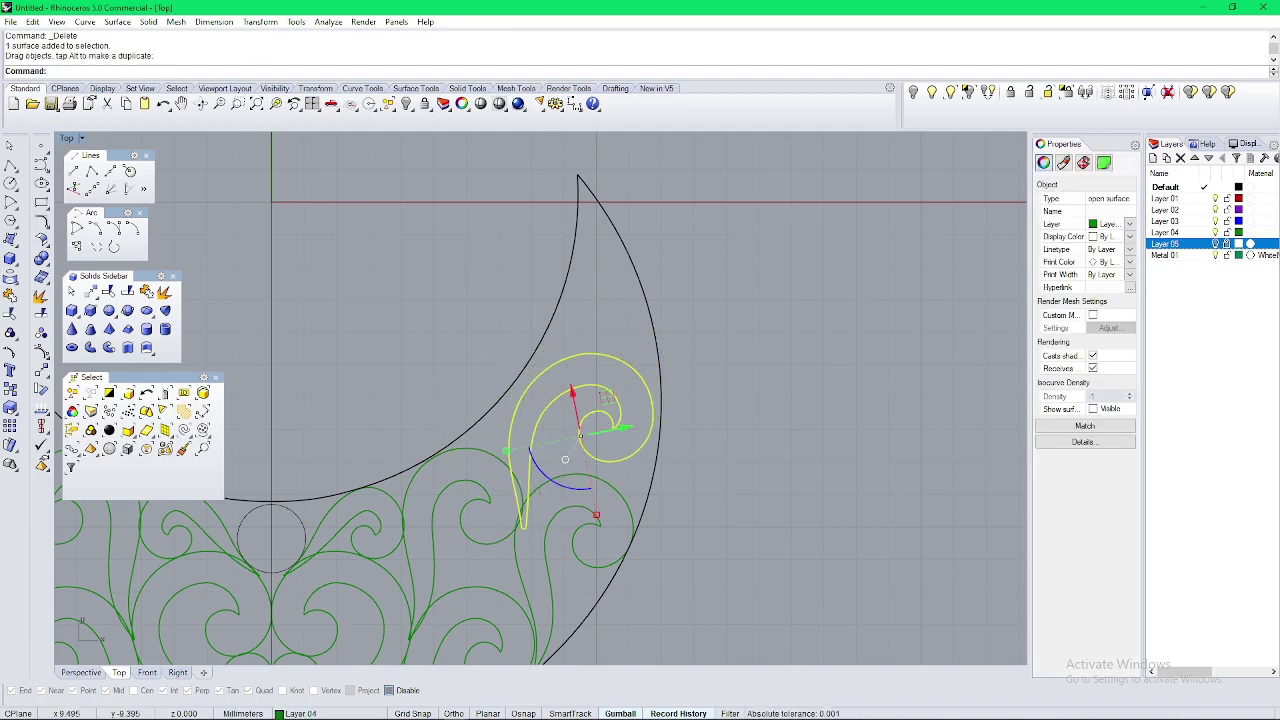
pyautogui.write('ro')
pyautogui.press('Return')
pyautogui.click(520, 561)
pyautogui.click(592, 401)
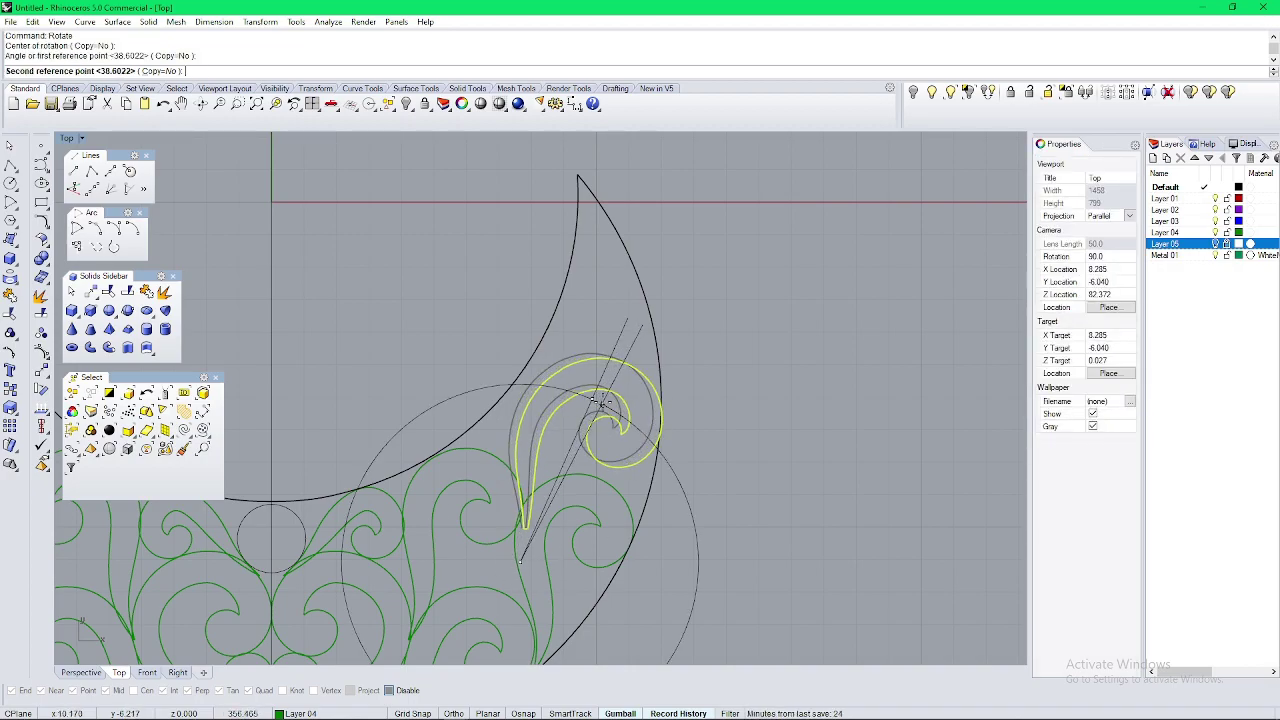
pyautogui.click(599, 400)
pyautogui.press('Escape')
# Step: Enlarge the right-horn scroll in two dimensions by a factor of about 1.19
pyautogui.scroll(-8, 593, 418)
pyautogui.scroll(4, 612, 401)
pyautogui.moveTo(583, 447); pyautogui.dragTo(664, 442, button='right')
pyautogui.scroll(-4, 612, 403)
pyautogui.scroll(4, 664, 443)
pyautogui.click(649, 433)
pyautogui.scroll(4, 652, 444)
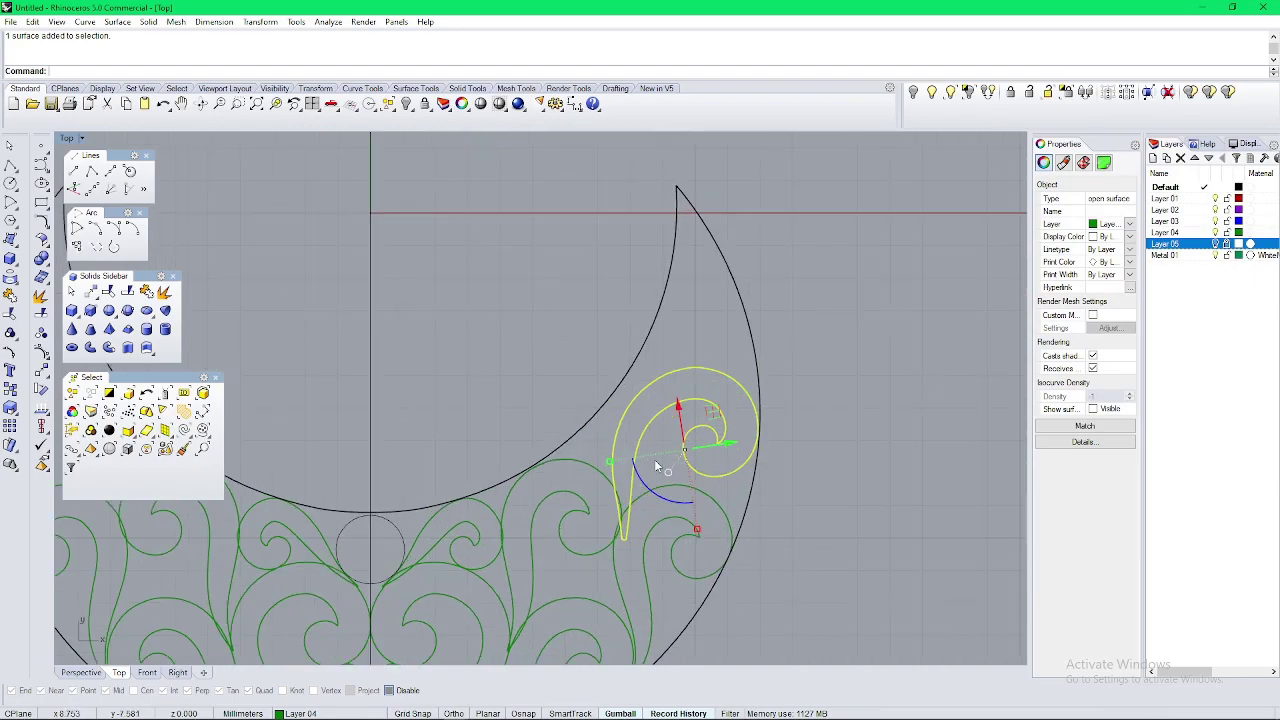
pyautogui.click(650, 433)
pyautogui.keyDown('shift'); pyautogui.click(838, 431); pyautogui.keyUp('shift')
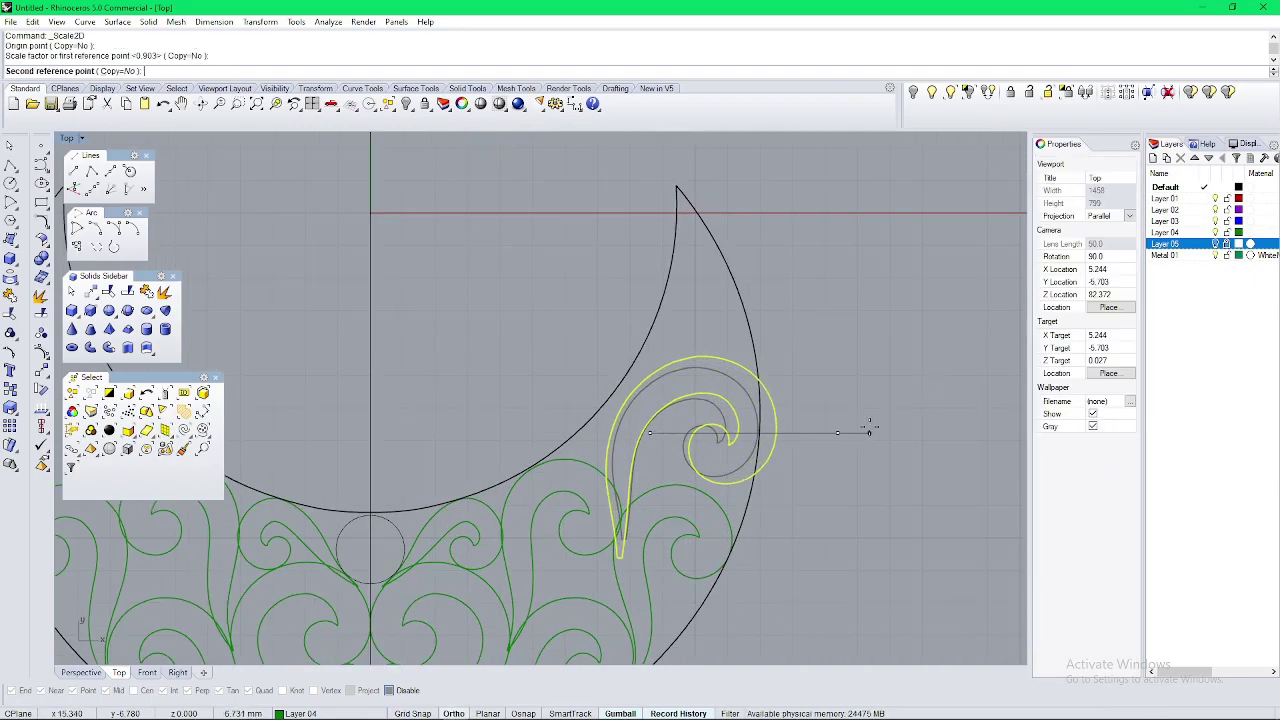
pyautogui.click(869, 430)
# Step: Rotate the enlarged scroll counterclockwise by about 4.8 degrees around a point below its stem
pyautogui.write('r')
pyautogui.press('Return')
pyautogui.click(605, 608)
pyautogui.click(753, 441)
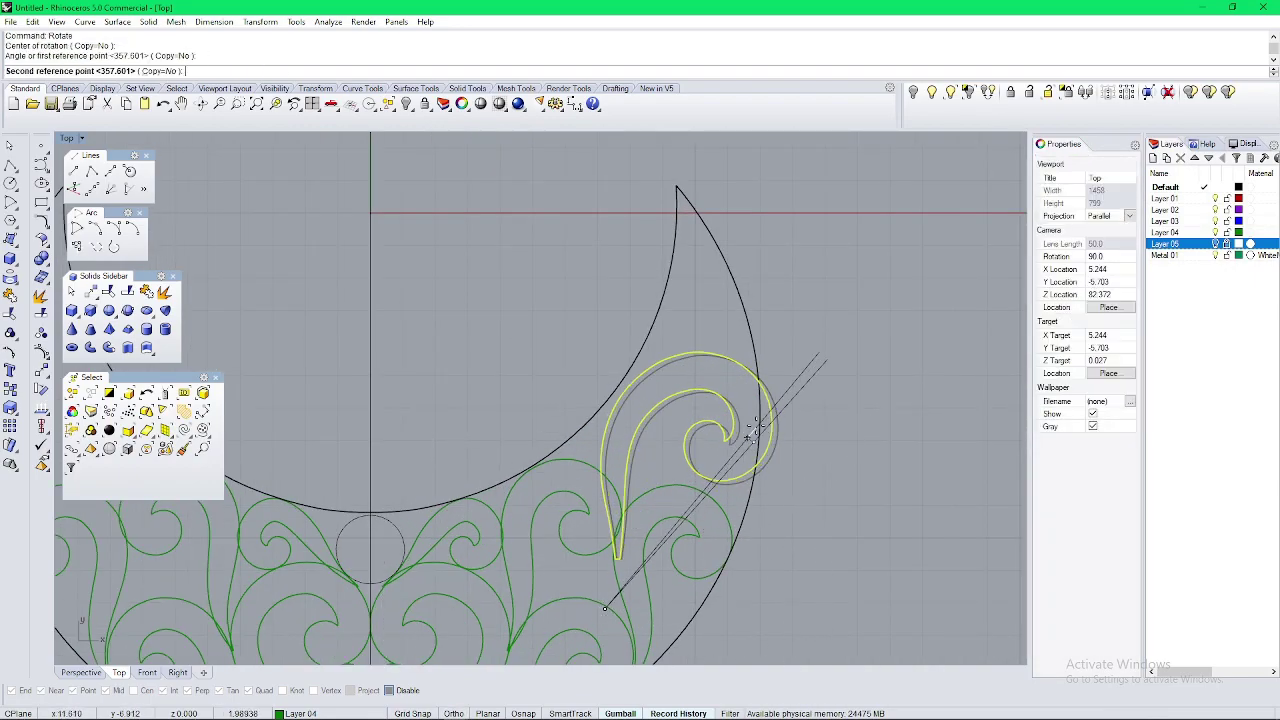
pyautogui.click(754, 409)
pyautogui.write('r')
pyautogui.press('Return')
pyautogui.click(694, 410)
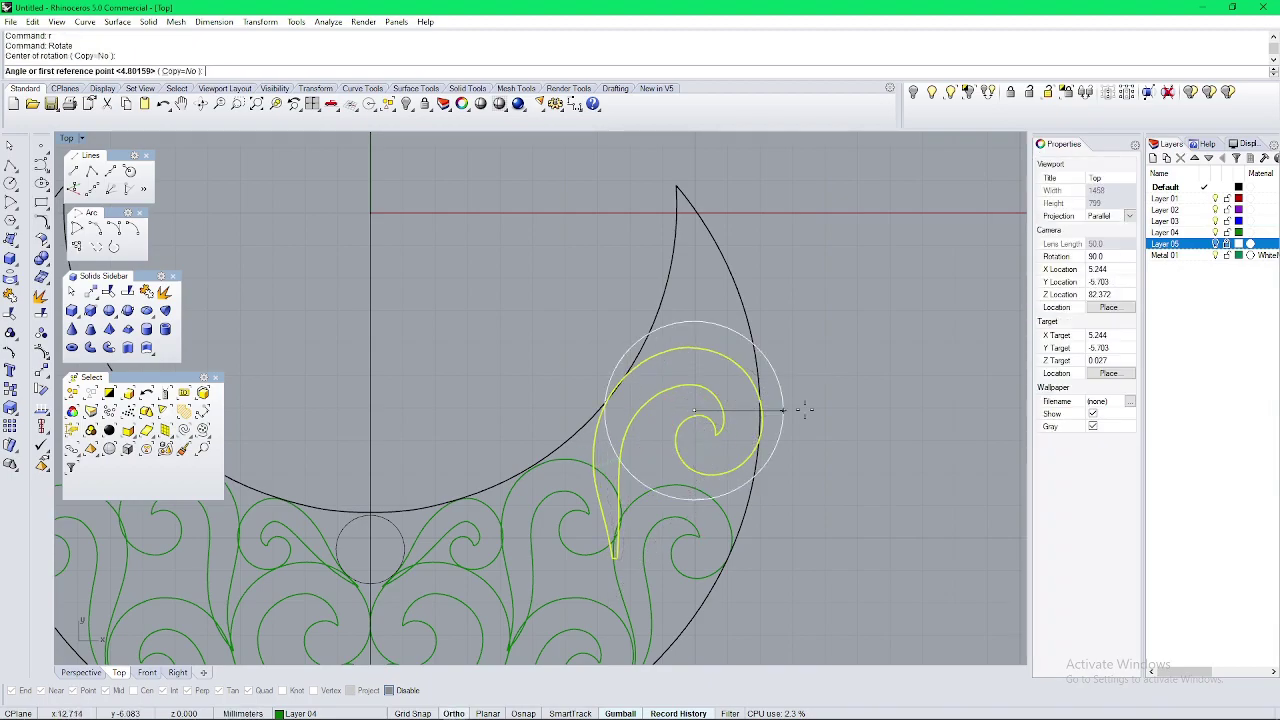
pyautogui.click(812, 409)
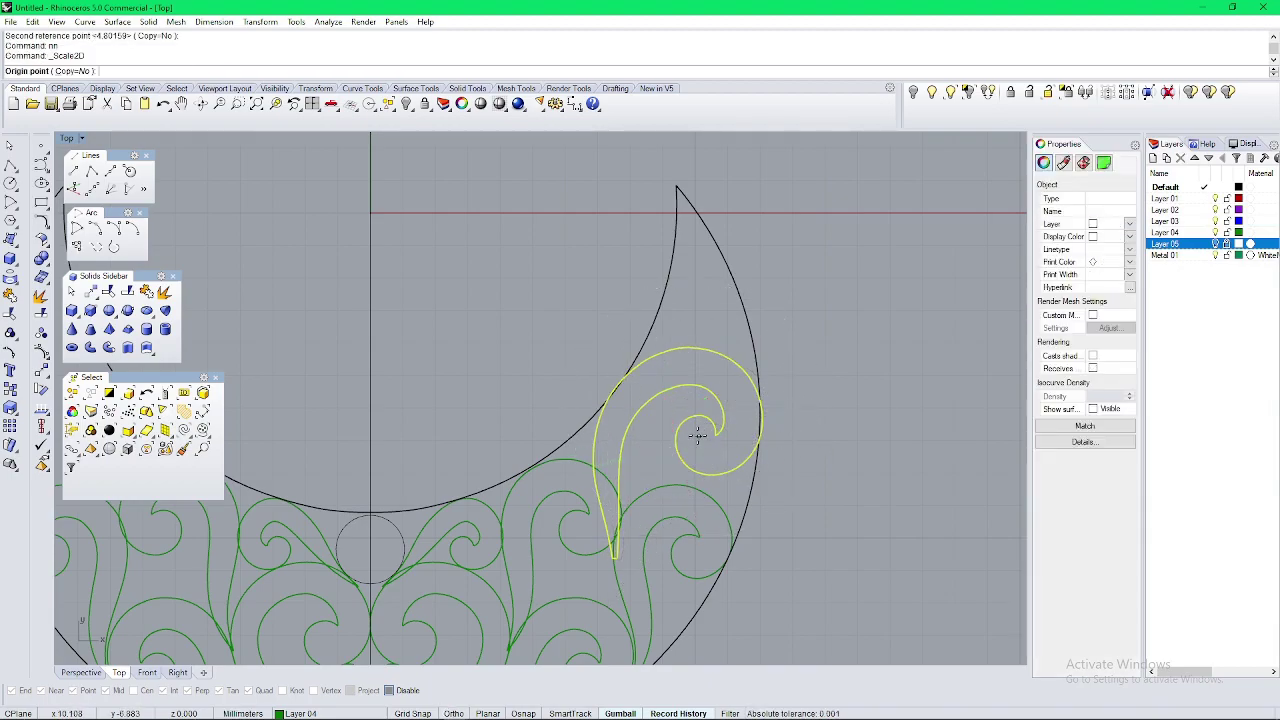
# Step: Scale the right-horn scroll slightly in two dimensions so it fits between the crescent's inner and outer edges
pyautogui.click(664, 422)
pyautogui.keyDown('shift'); pyautogui.click(888, 422); pyautogui.keyUp('shift')
pyautogui.scroll(2, 668, 418)
pyautogui.press('Escape')
pyautogui.moveTo(721, 459); pyautogui.dragTo(745, 411, button='right')
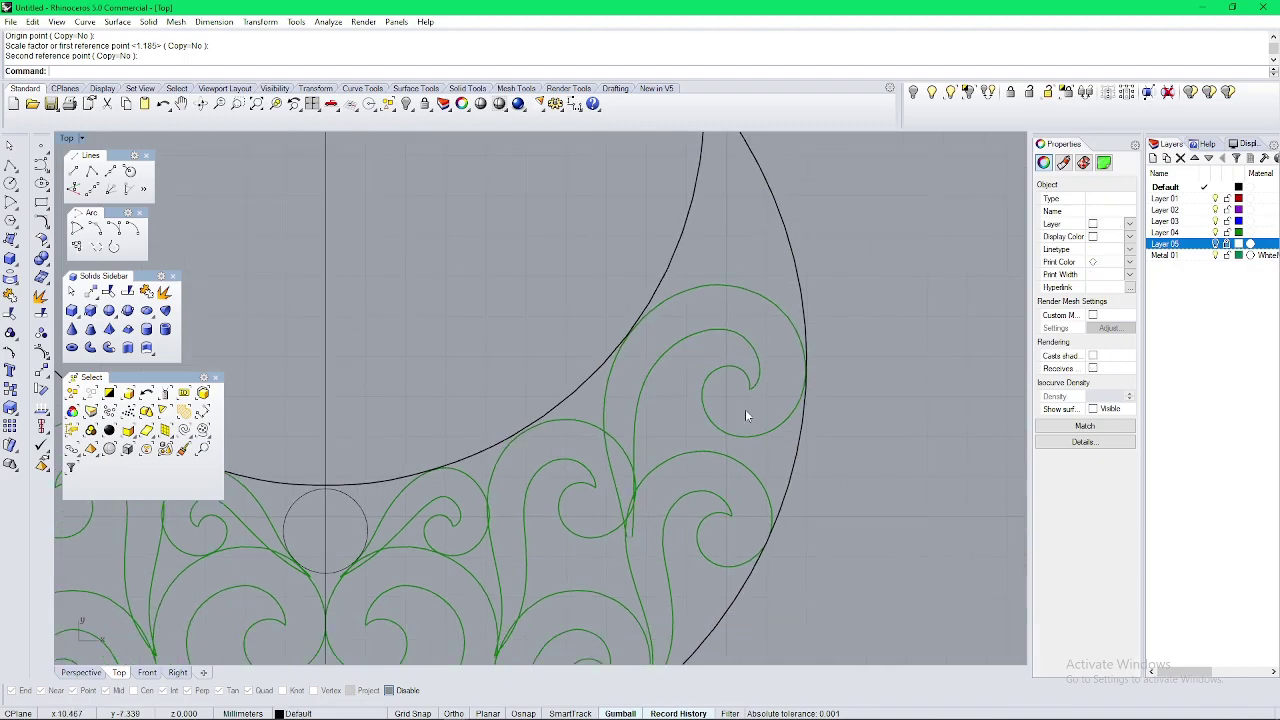
# Step: Mirror the fitted right-horn scroll across the vertical axis through the origin (0) to fill the left horn
pyautogui.click(711, 414)
pyautogui.scroll(-6, 704, 410)
pyautogui.scroll(8, 706, 385)
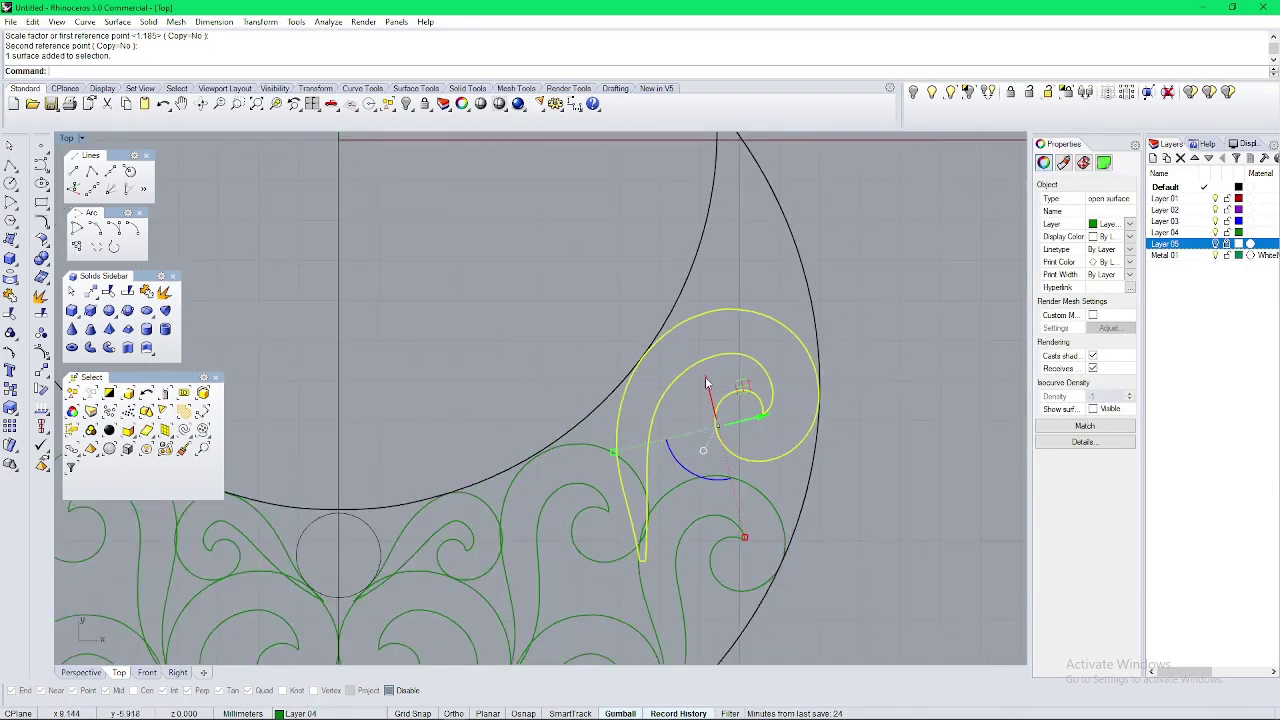
pyautogui.scroll(-10, 713, 402)
pyautogui.write('mi')
pyautogui.press('Return')
pyautogui.write('0')
pyautogui.press('Return')
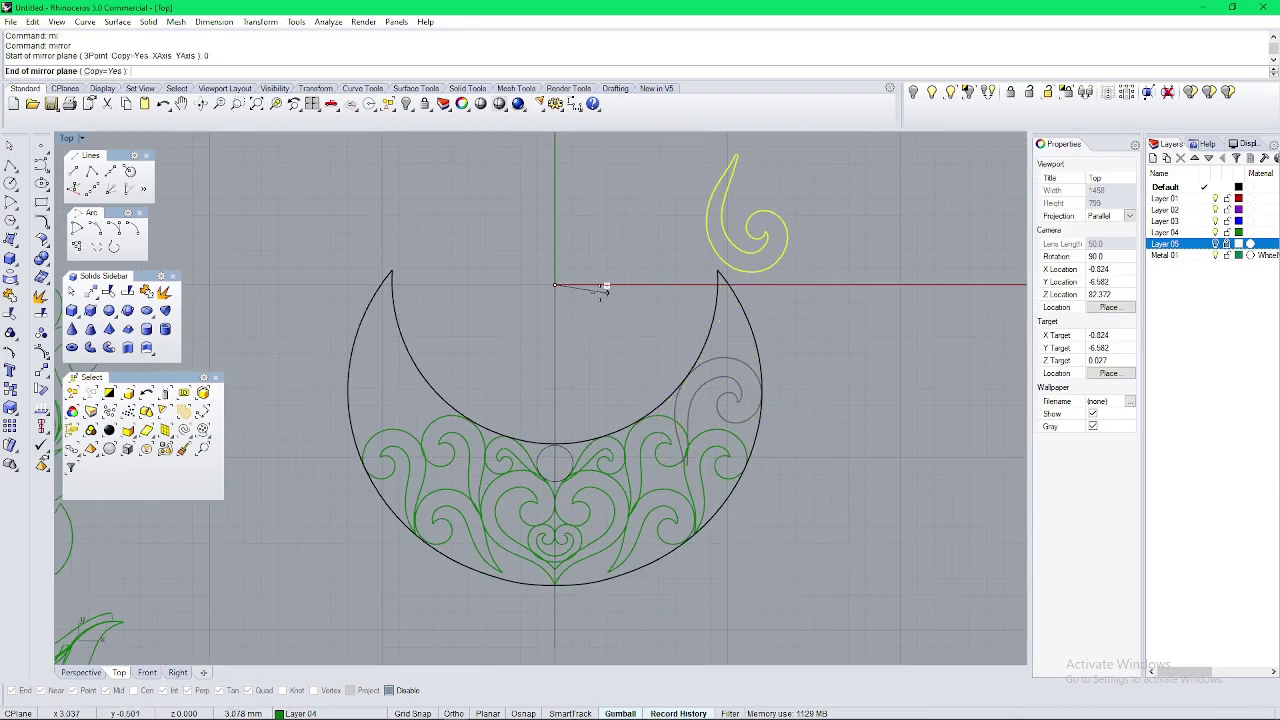
pyautogui.keyDown('shift'); pyautogui.click(495, 199); pyautogui.keyUp('shift')
pyautogui.press('Escape')
# Step: Delete the reference ornament standing beside the crescent
pyautogui.scroll(-6, 480, 378)
pyautogui.moveTo(420, 378); pyautogui.dragTo(591, 376, button='right')
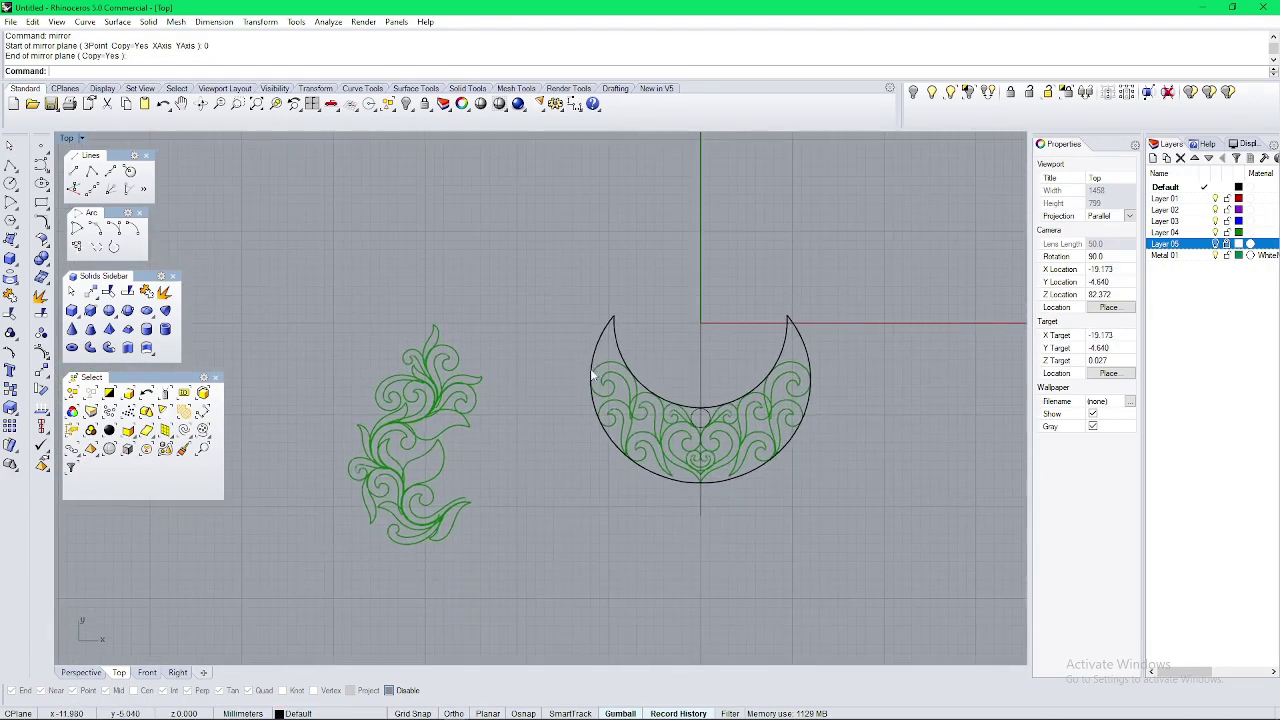
pyautogui.moveTo(488, 283); pyautogui.dragTo(362, 522)
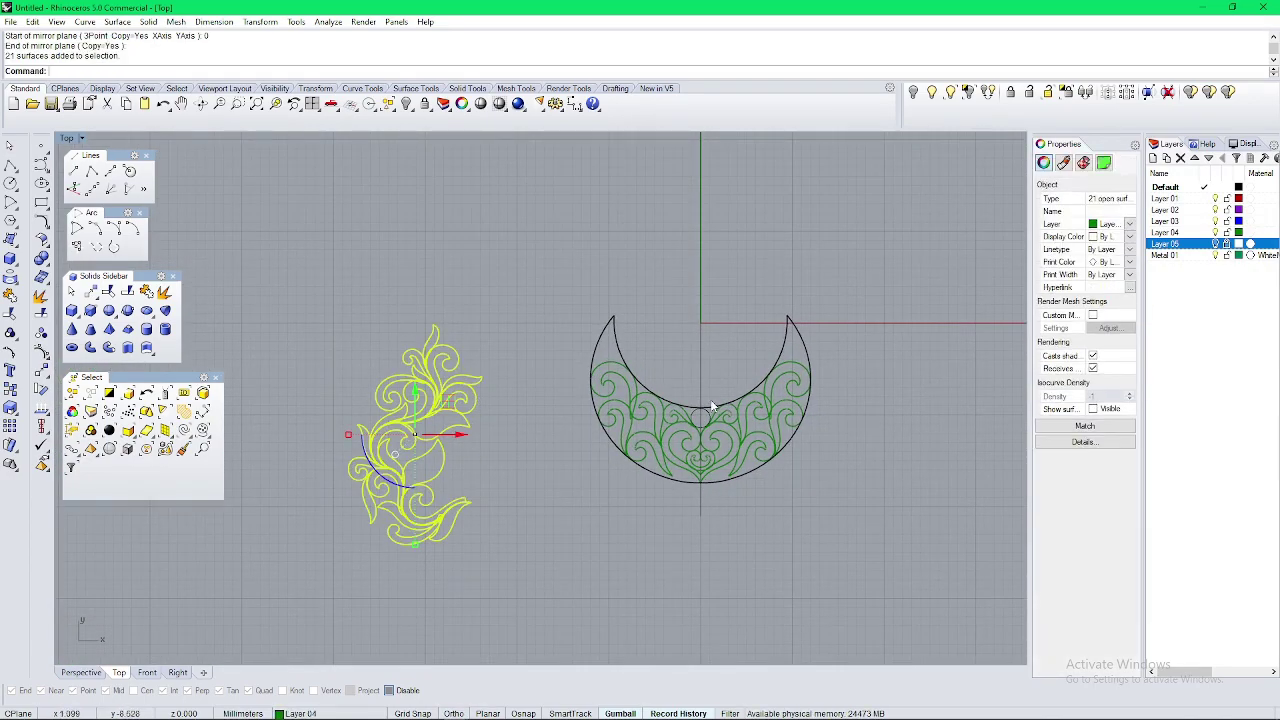
pyautogui.press('Delete')
pyautogui.scroll(4, 712, 405)
pyautogui.scroll(-8, 720, 385)
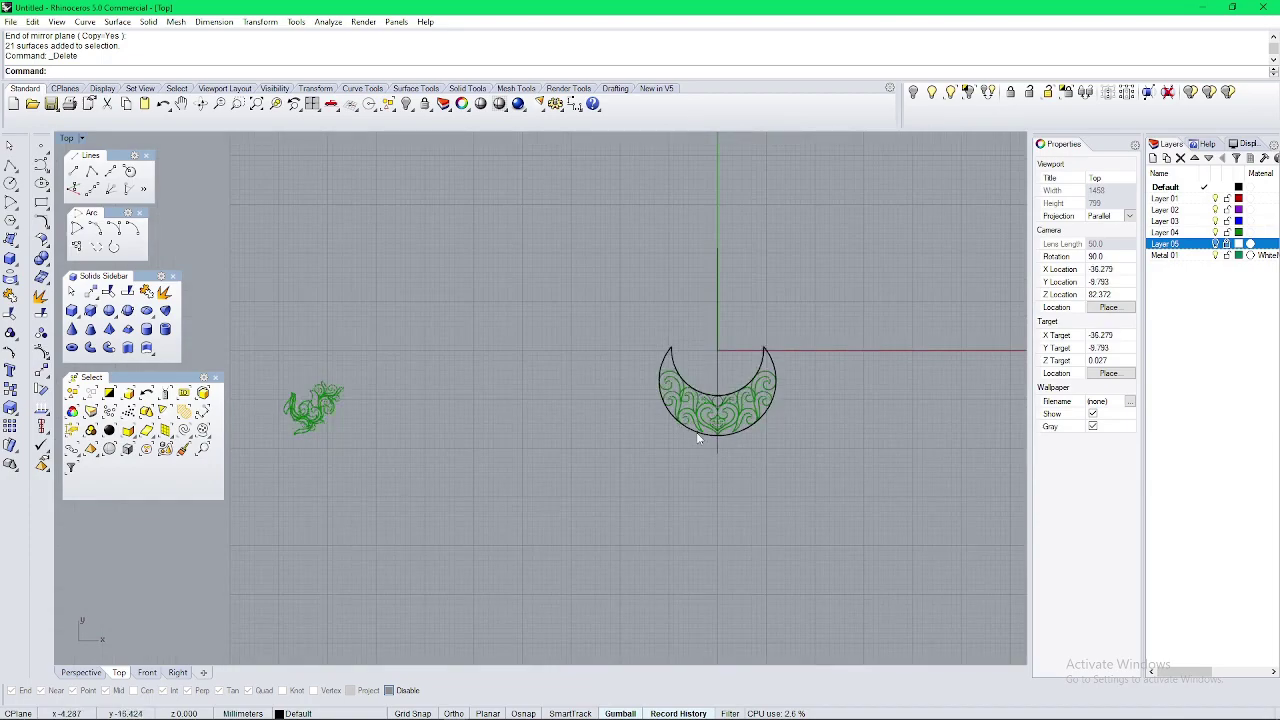
# Step: Delete the remaining distant reference ornament in the Perspective view and return to the Top view
pyautogui.hotkey('ctrl', 'F4')
pyautogui.scroll(-6, 466, 445)
pyautogui.moveTo(430, 470)
pyautogui.mouseDown(button='right')
pyautogui.moveTo(672, 442)
pyautogui.moveTo(472, 331)
pyautogui.mouseUp(button='right')
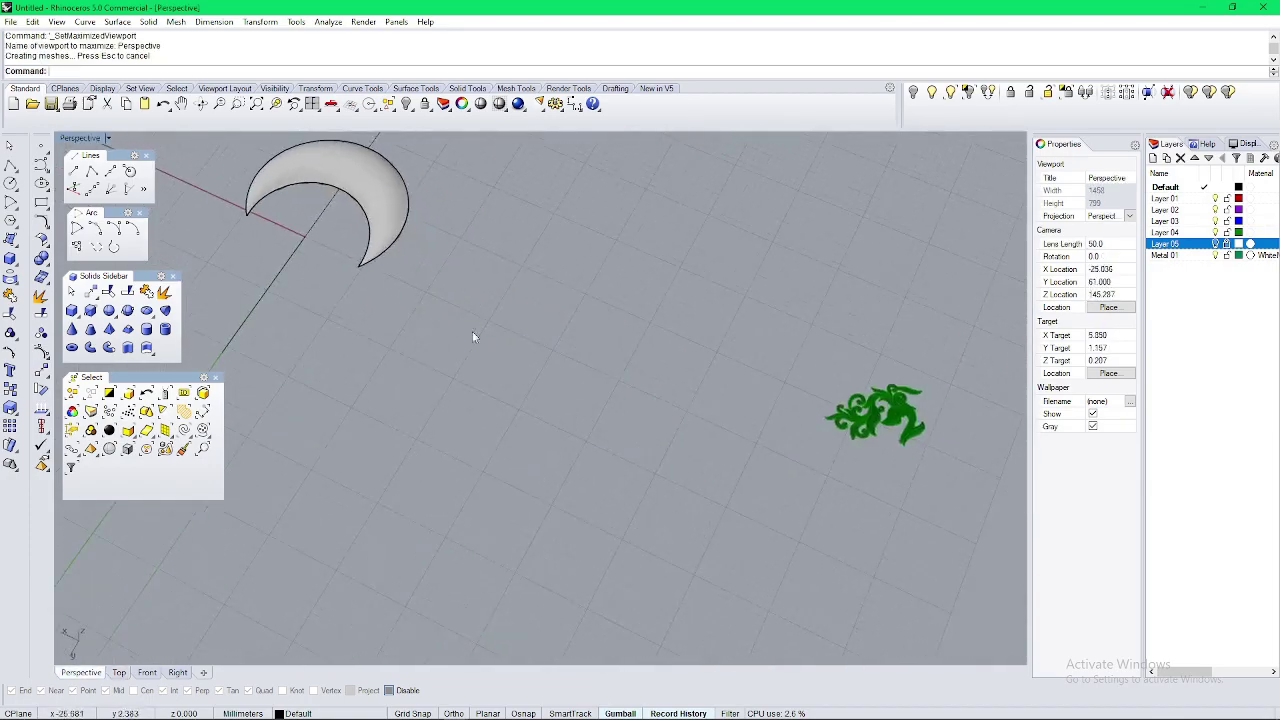
pyautogui.scroll(-4, 472, 331)
pyautogui.moveTo(679, 512); pyautogui.dragTo(845, 335)
pyautogui.press('Delete')
pyautogui.moveTo(830, 350); pyautogui.dragTo(468, 616, button='right')
pyautogui.hotkey('ctrl', 'F1')
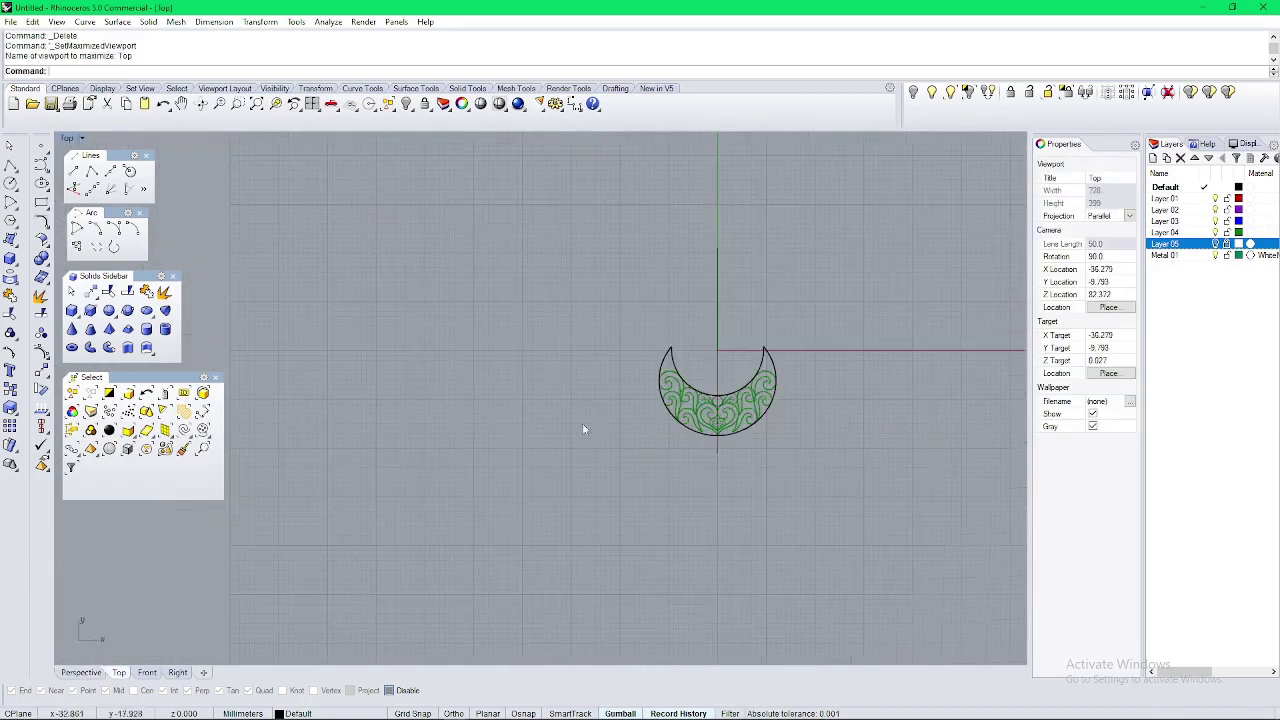
# Step: Copy the small scroll pair from the central heart into the upper part of the crescent's right horn
pyautogui.scroll(8, 742, 358)
pyautogui.scroll(4, 619, 410)
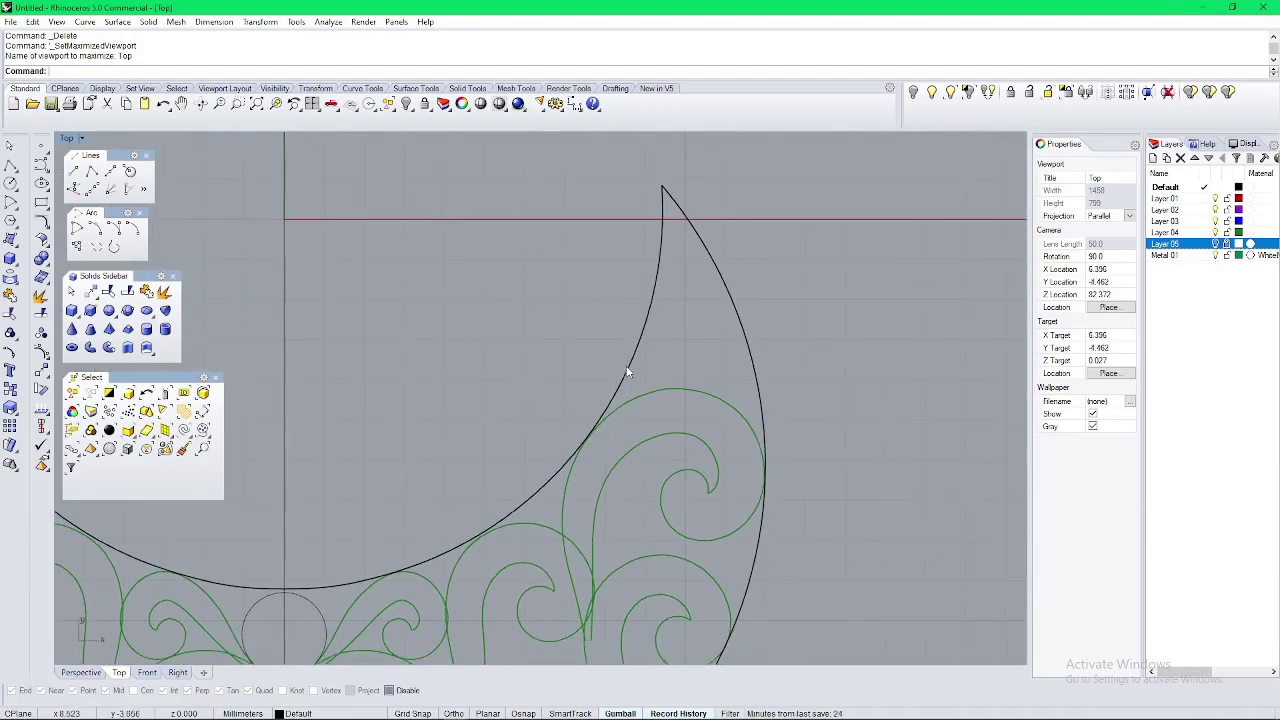
pyautogui.scroll(-4, 600, 420)
pyautogui.moveTo(468, 581); pyautogui.dragTo(543, 506, button='right')
pyautogui.scroll(3, 523, 485)
pyautogui.scroll(-8, 518, 484)
pyautogui.scroll(2, 543, 505)
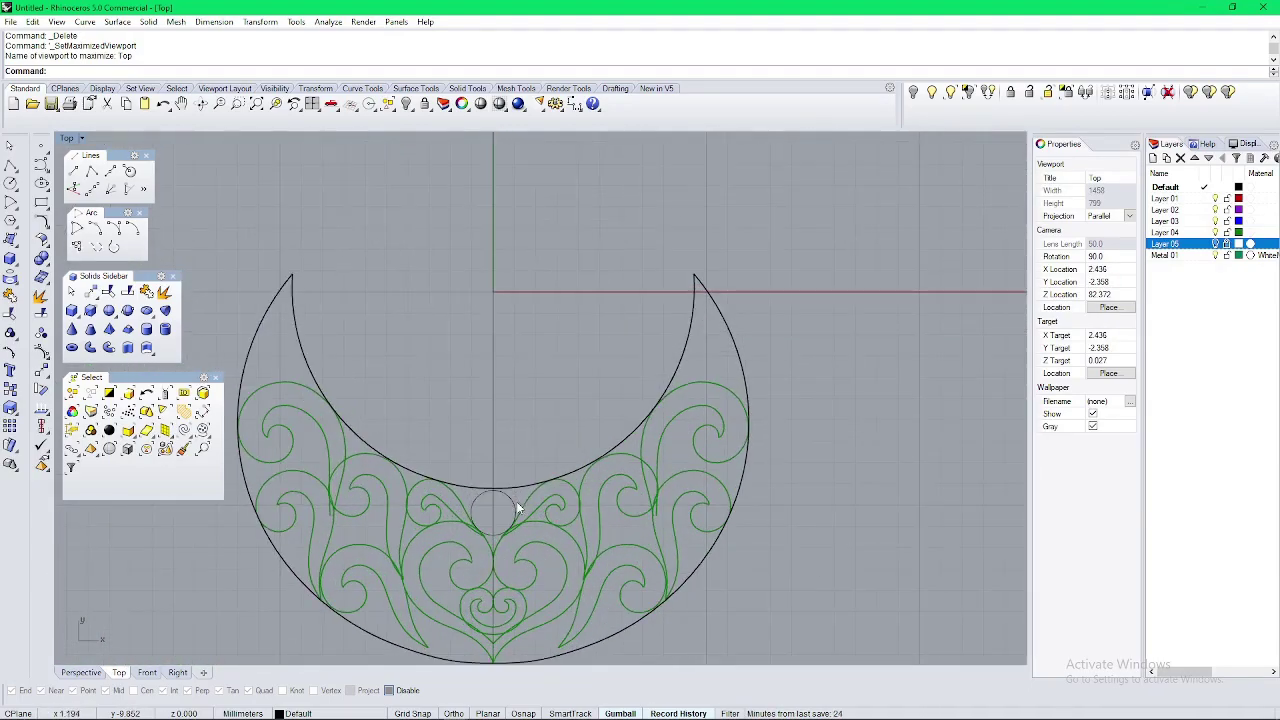
pyautogui.scroll(1, 502, 605)
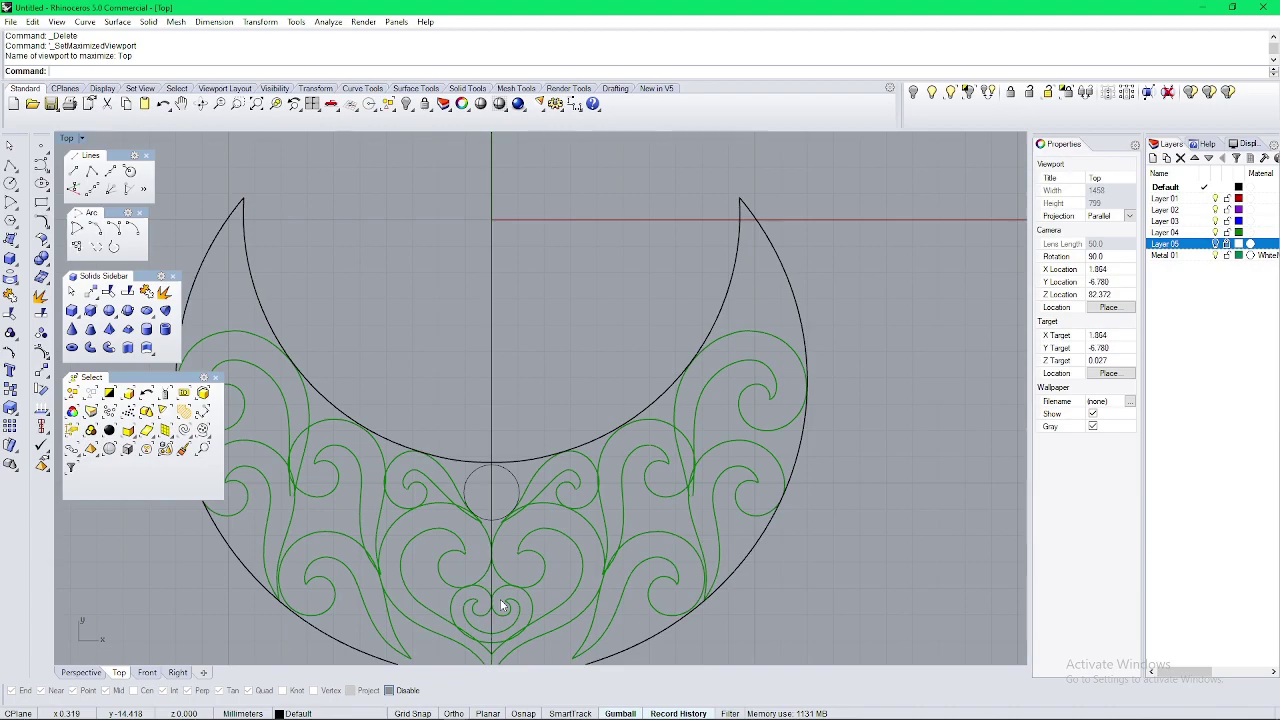
pyautogui.click(499, 608)
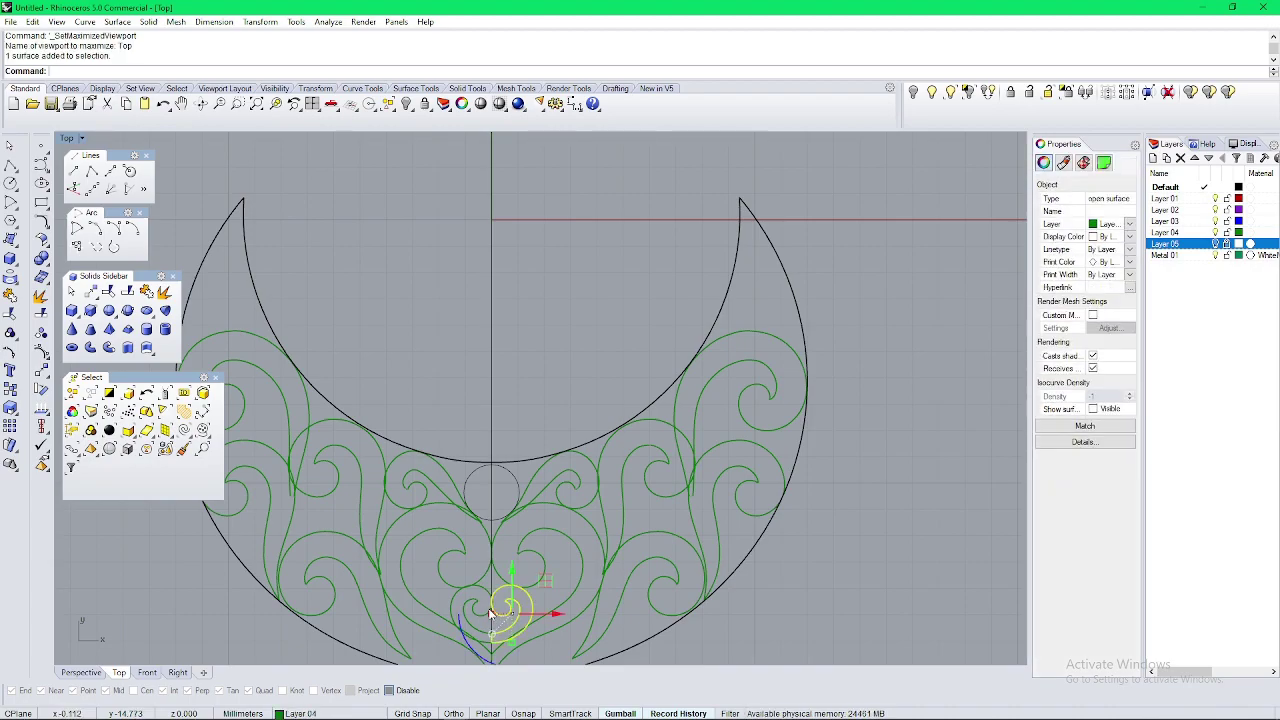
pyautogui.write('c')
pyautogui.press('Return')
pyautogui.click(475, 621)
pyautogui.scroll(8, 730, 310)
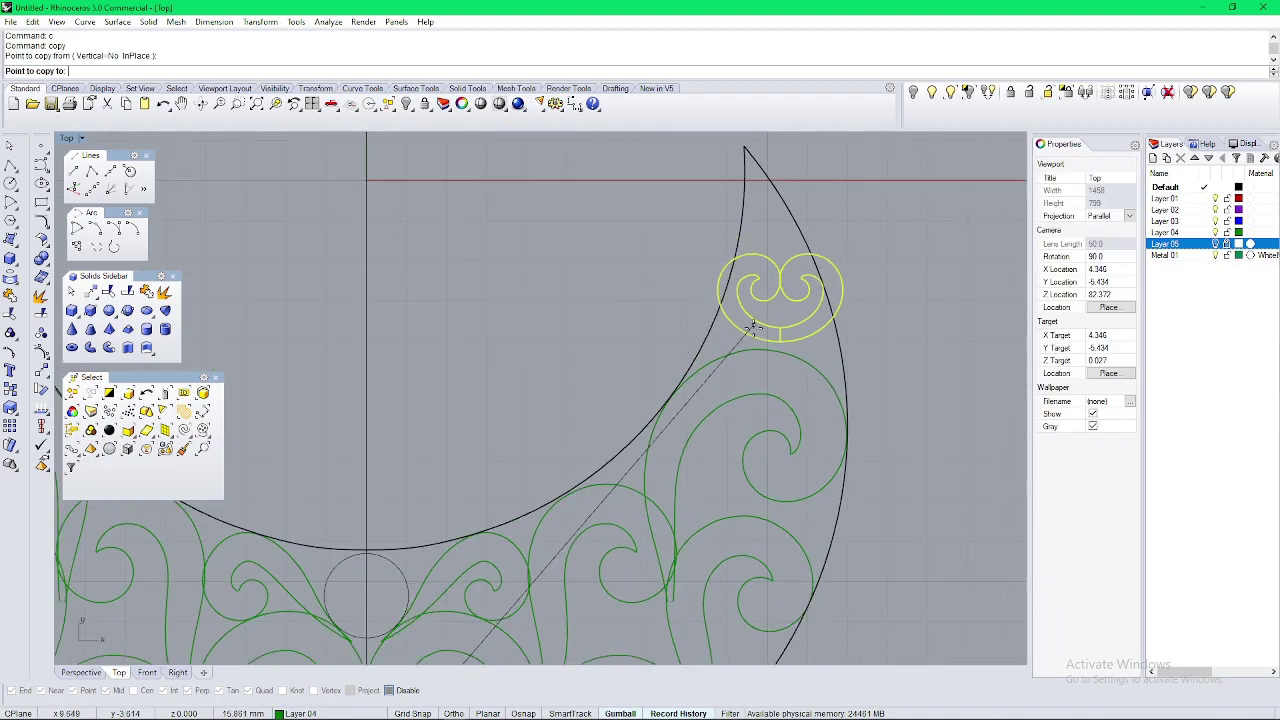
pyautogui.click(671, 389)
pyautogui.press('Return')
# Step: Group the copied scroll pair and try to fit it into the right horn's tip by rotating and moving it
pyautogui.scroll(4, 690, 412)
pyautogui.moveTo(745, 422); pyautogui.dragTo(796, 305)
pyautogui.write('g')
pyautogui.press('Return')
pyautogui.scroll(2, 655, 345)
pyautogui.scroll(-6, 565, 512)
pyautogui.click(565, 512)
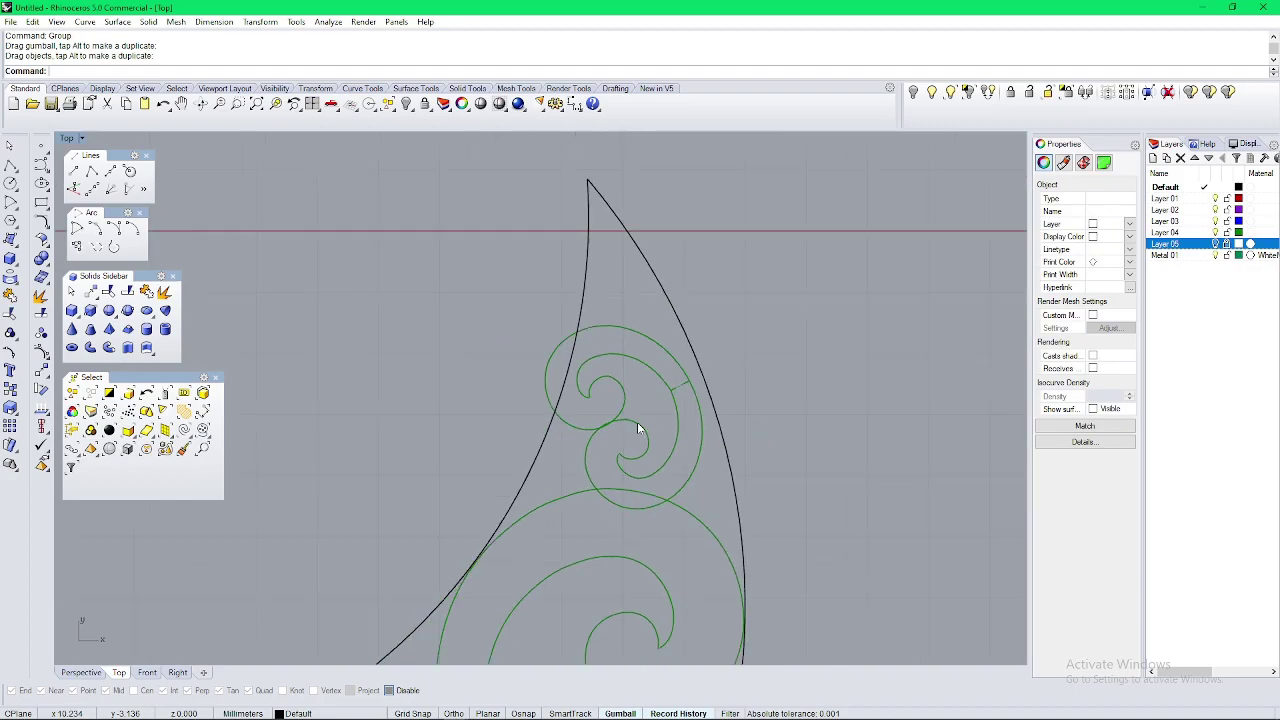
# Step: Delete the copied scroll pair from the right horn's tip
pyautogui.click(628, 423)
pyautogui.scroll(2, 658, 394)
pyautogui.press('Delete')
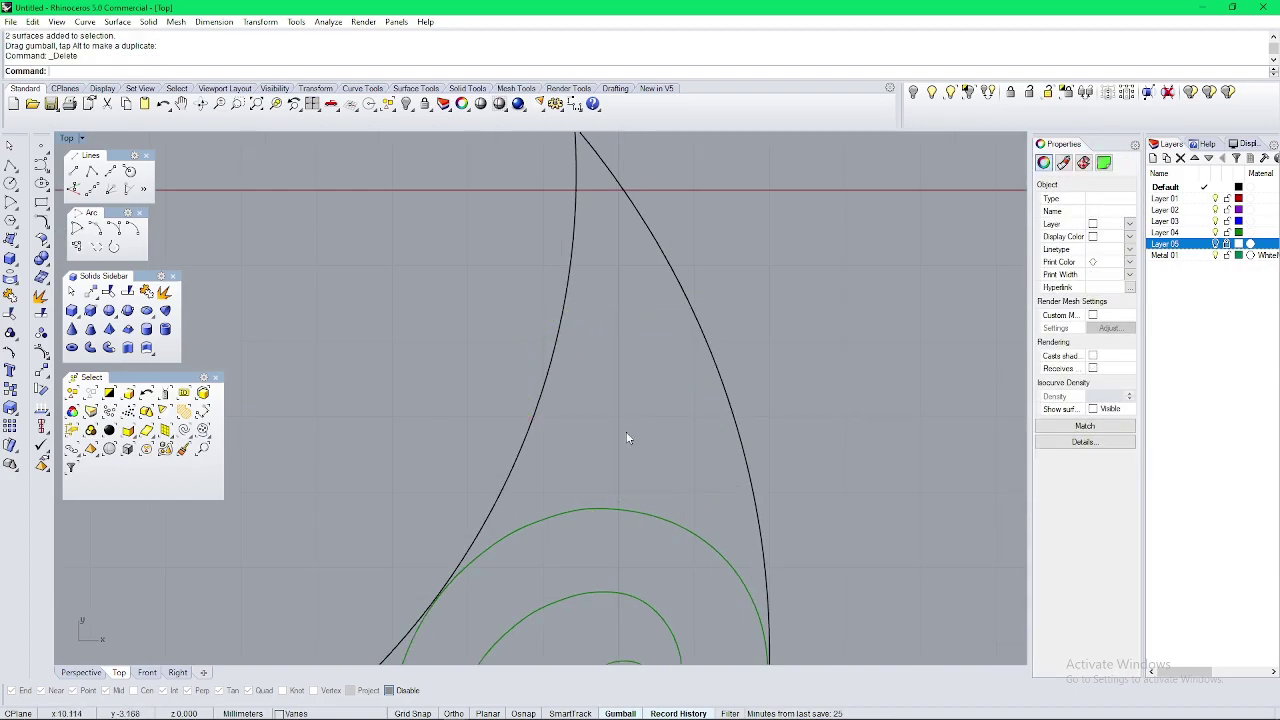
# Step: Move the whole scroll pattern with the central circle vertically down below the crescent, leaving the crescent surface in place
pyautogui.scroll(3, 691, 323)
pyautogui.scroll(3, 691, 323)
pyautogui.scroll(-17, 743, 371)
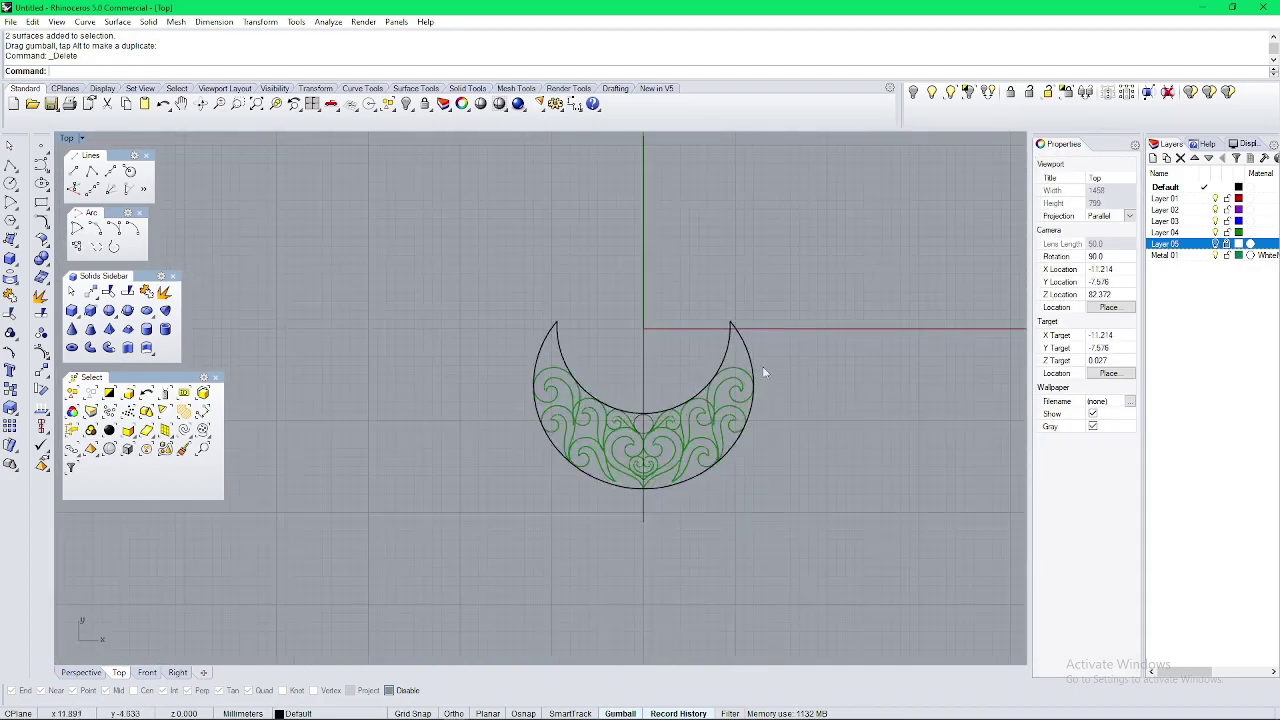
pyautogui.moveTo(762, 366); pyautogui.dragTo(472, 486)
pyautogui.scroll(3, 636, 320)
pyautogui.hotkey('ctrl', 'F4')
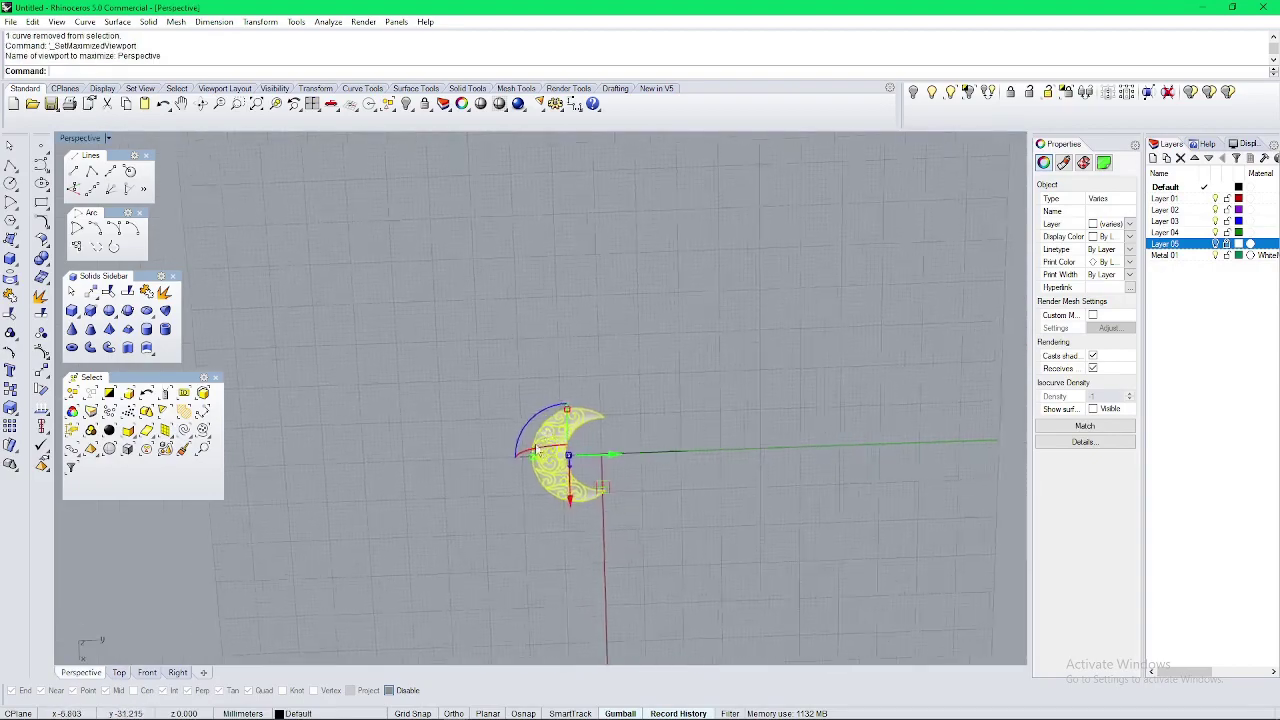
pyautogui.scroll(8, 624, 570)
pyautogui.keyDown('ctrl'); pyautogui.click(570, 464); pyautogui.keyUp('ctrl')
pyautogui.scroll(-4, 570, 461)
pyautogui.moveTo(570, 461); pyautogui.dragTo(642, 294, button='right')
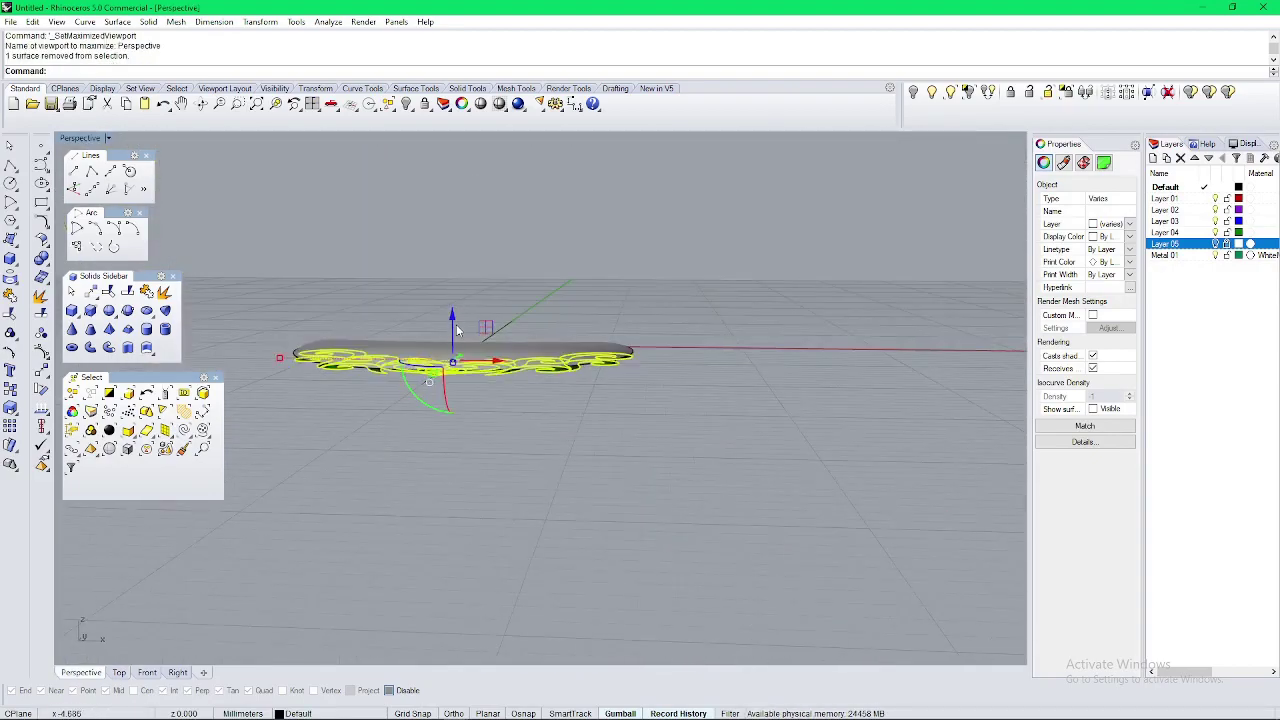
pyautogui.moveTo(456, 328); pyautogui.dragTo(457, 414)
# Step: Hide the crescent surface above the scroll pattern
pyautogui.moveTo(457, 414)
pyautogui.mouseDown(button='right')
pyautogui.moveTo(473, 457)
pyautogui.moveTo(354, 474)
pyautogui.moveTo(446, 400)
pyautogui.mouseUp(button='right')
pyautogui.scroll(10, 473, 457)
pyautogui.scroll(-7, 478, 426)
pyautogui.click(446, 400)
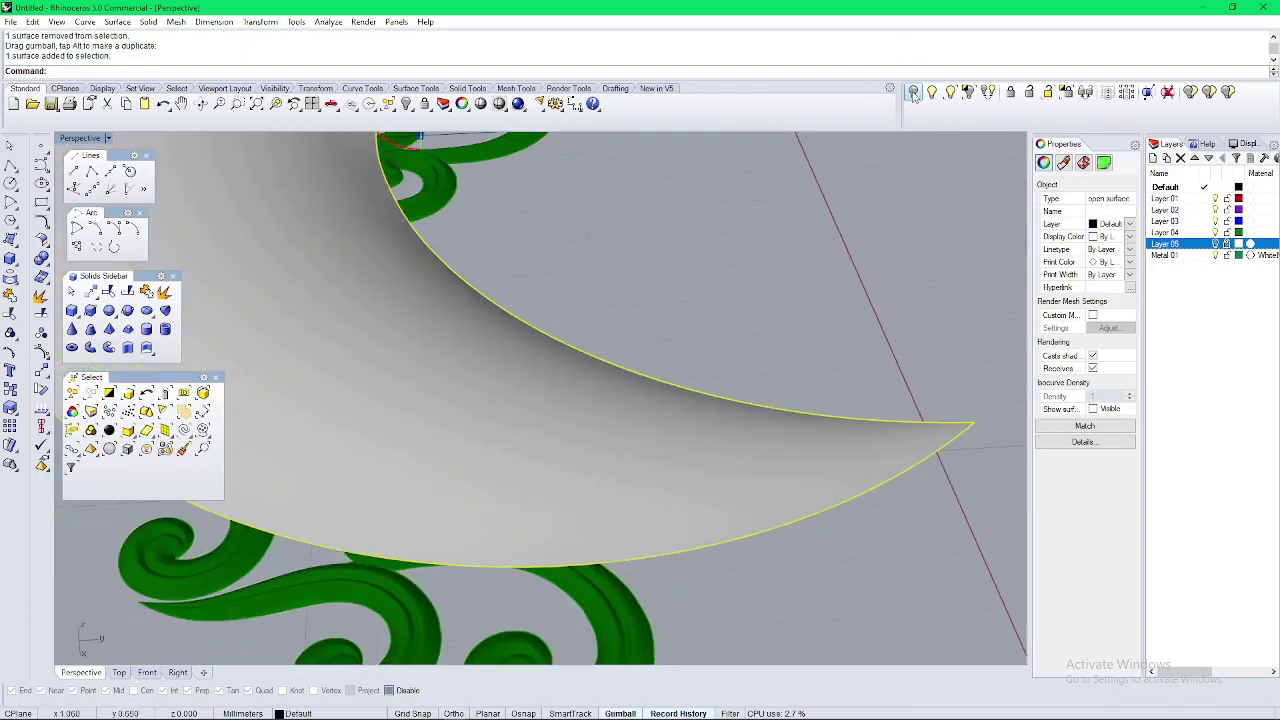
pyautogui.click(914, 94)
# Step: Mark the area centroid of the small circle above the heart scrolls
pyautogui.moveTo(490, 230); pyautogui.dragTo(611, 350, button='right')
pyautogui.scroll(-8, 596, 351)
pyautogui.scroll(5, 553, 376)
pyautogui.click(540, 389)
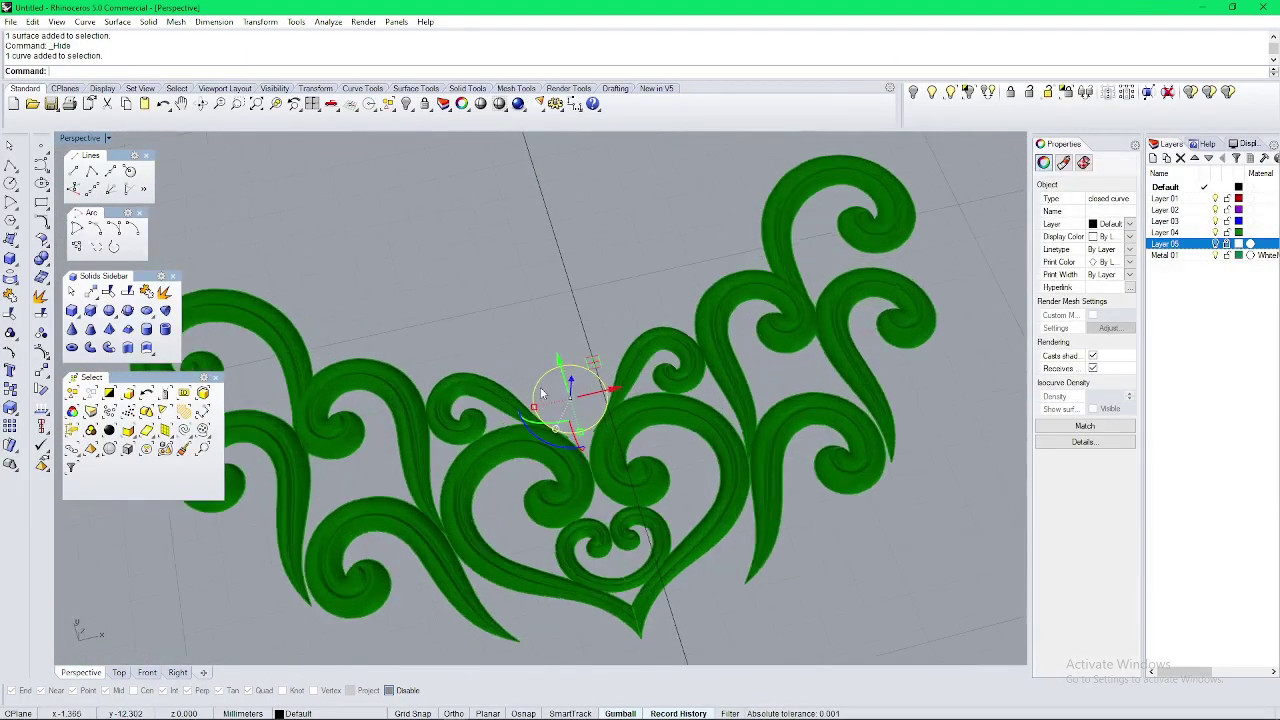
pyautogui.press('Return')
pyautogui.moveTo(543, 397); pyautogui.dragTo(541, 434, button='right')
# Step: Delete the vertical centre line running through the pattern
pyautogui.write('3DFace')
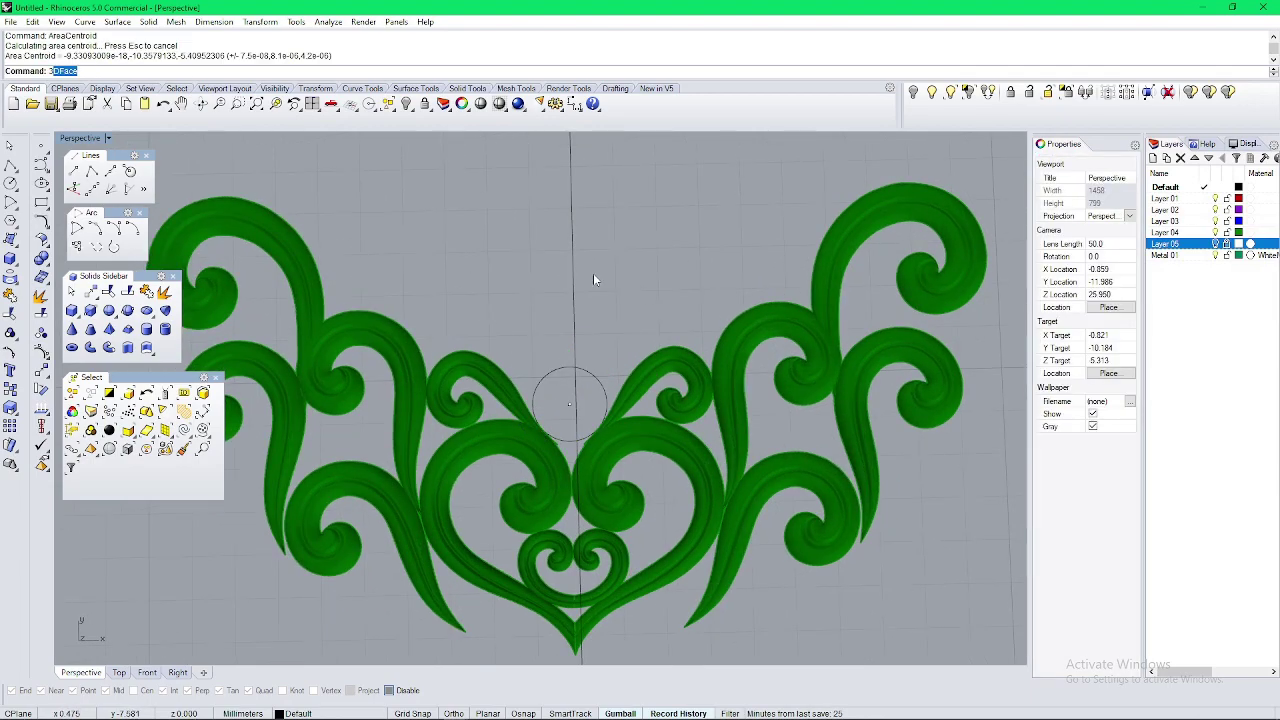
pyautogui.click(574, 285)
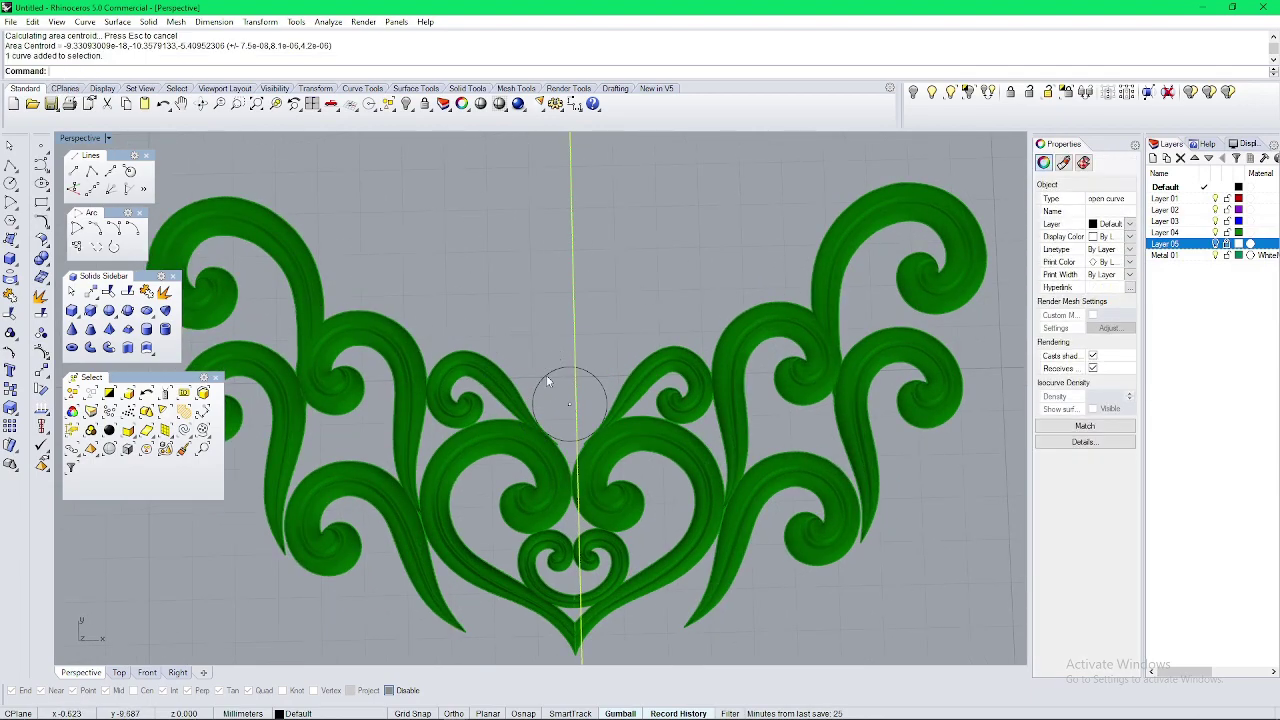
pyautogui.press('Delete')
# Step: Create a sphere about 2.1 mm in diameter, centred on the circle's centroid and reaching the circle's edge
pyautogui.click(109, 310)
pyautogui.scroll(4, 560, 400)
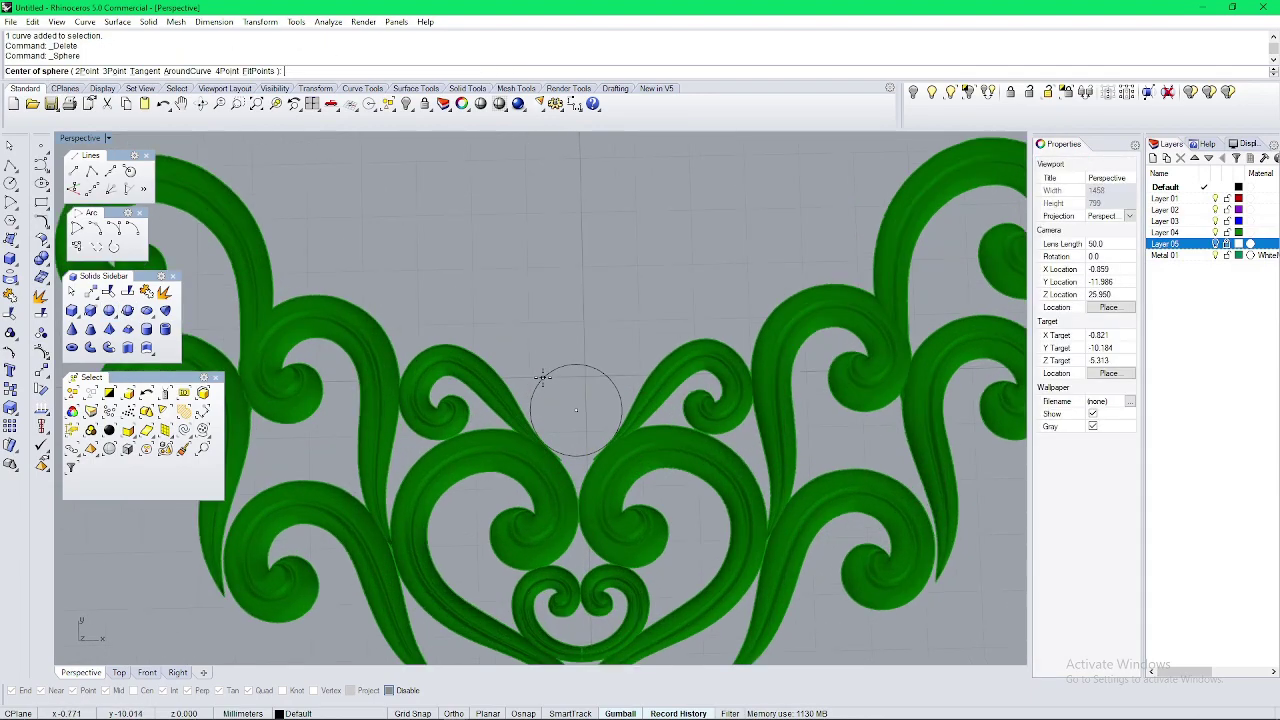
pyautogui.click(585, 418)
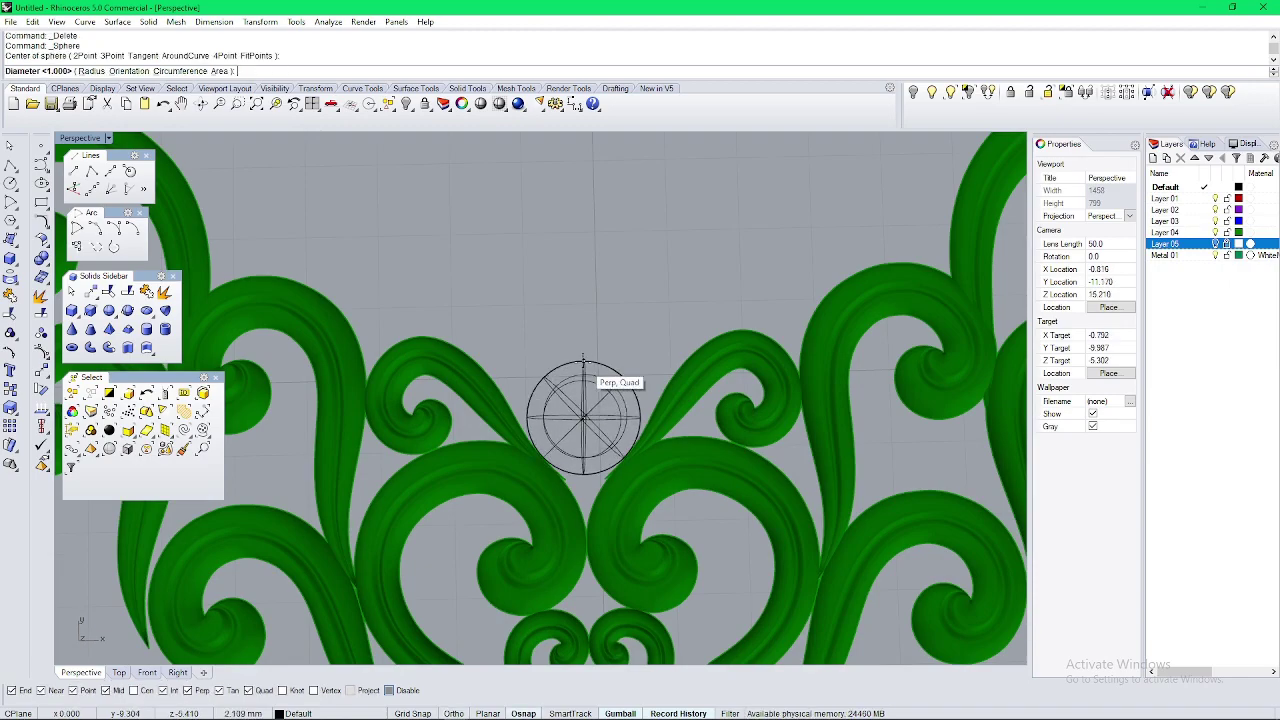
pyautogui.click(583, 360)
# Step: Try to trim the sphere's lower half in the Right view, using scroll surfaces as the cutting objects
pyautogui.moveTo(587, 392); pyautogui.dragTo(509, 370, button='right')
pyautogui.hotkey('ctrl', 'F3')
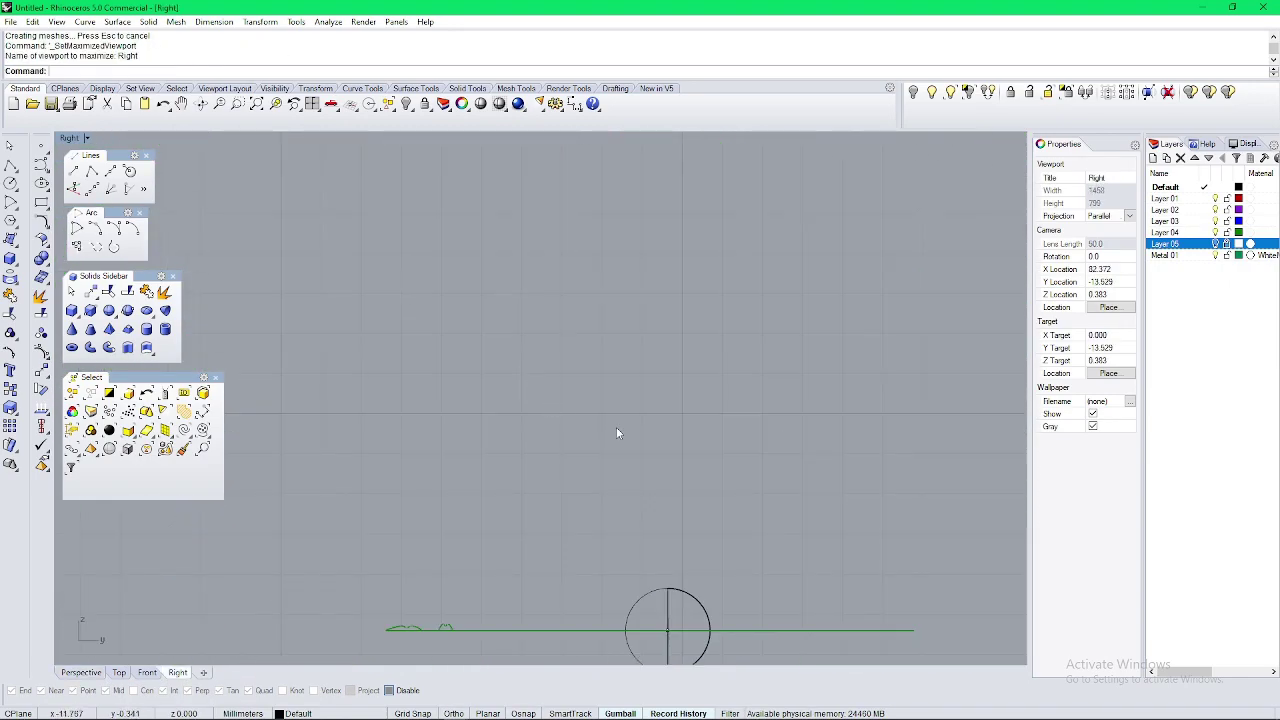
pyautogui.moveTo(778, 588); pyautogui.dragTo(747, 546, button='right')
pyautogui.moveTo(747, 546); pyautogui.dragTo(690, 604)
pyautogui.scroll(6, 668, 593)
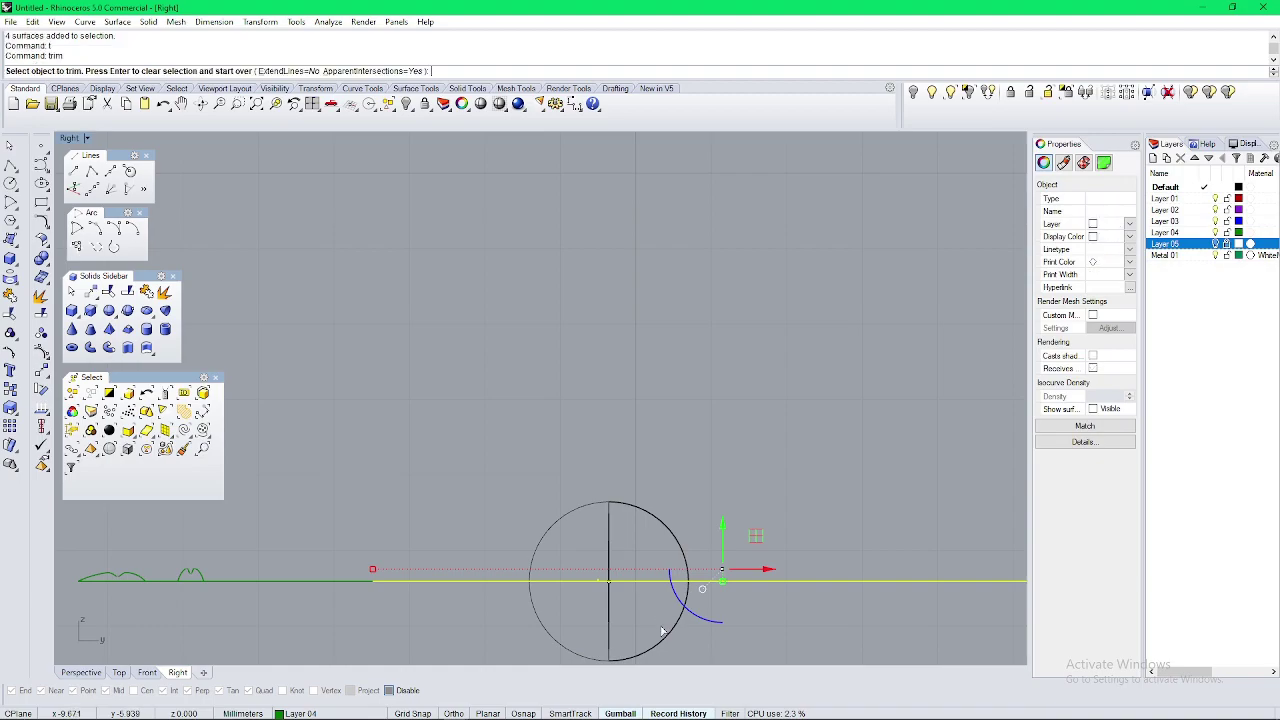
pyautogui.click(607, 629)
pyautogui.press('Return')
pyautogui.press('Escape')
pyautogui.moveTo(631, 601); pyautogui.dragTo(608, 533, button='right')
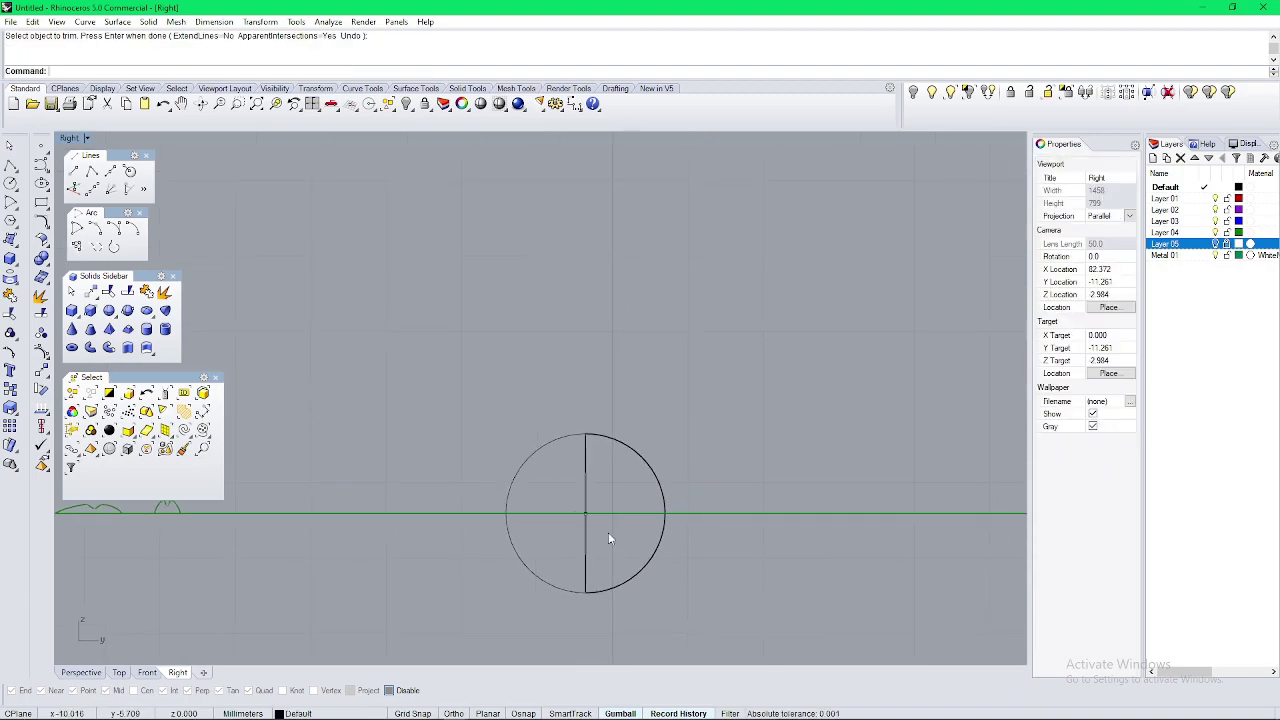
# Step: Draw a horizontal line extending to both sides from the sphere's centre in the Right view
pyautogui.click(112, 175)
pyautogui.scroll(6, 690, 519)
pyautogui.scroll(6, 455, 508)
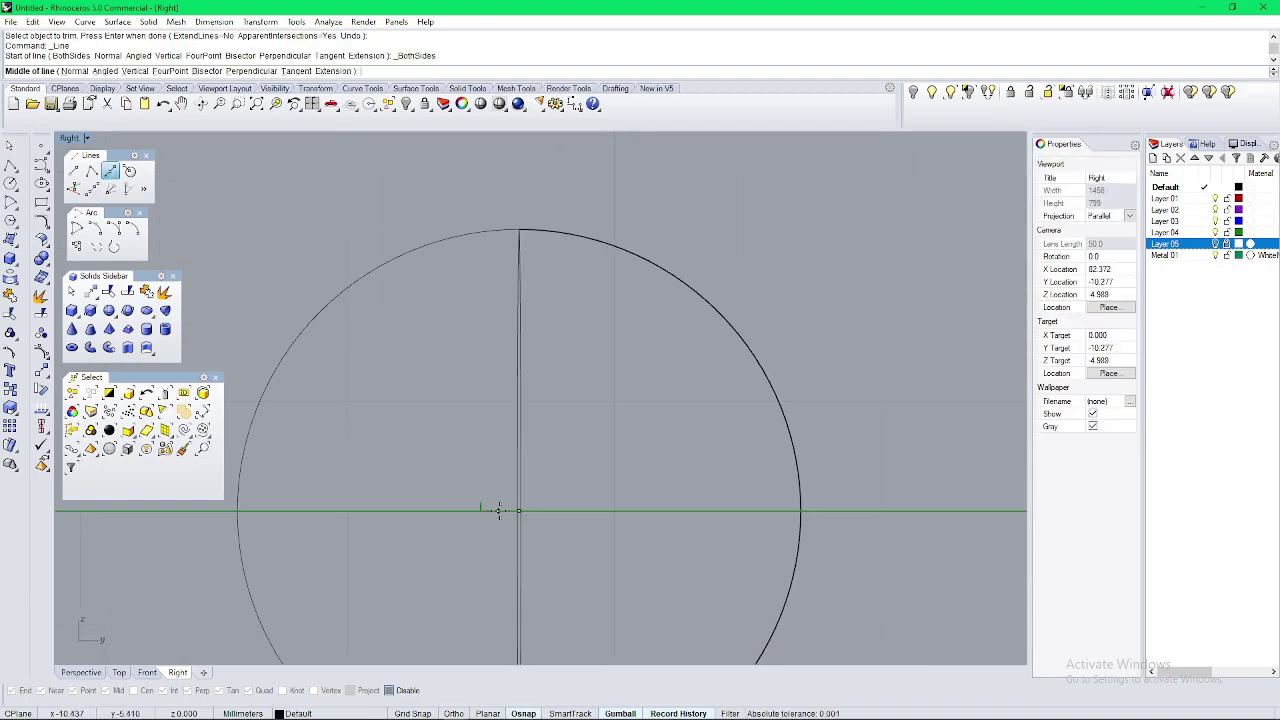
pyautogui.click(518, 513)
pyautogui.scroll(-3, 546, 514)
pyautogui.scroll(-15, 866, 491)
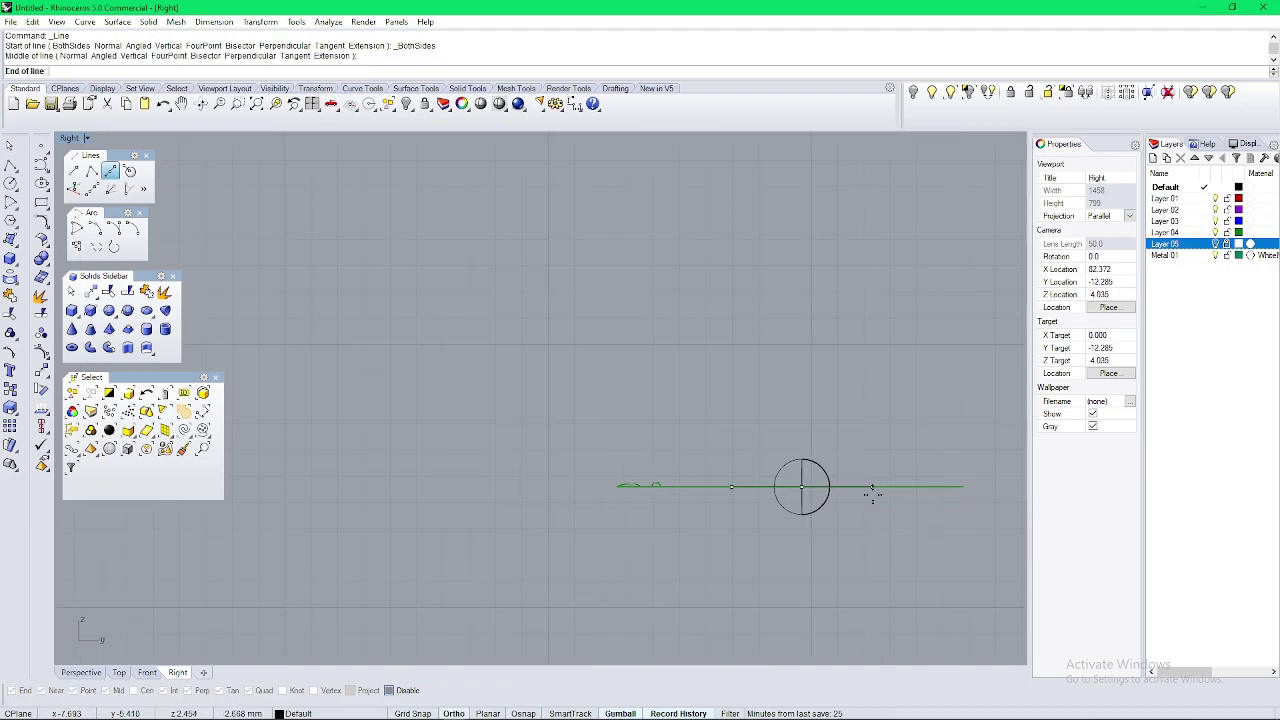
pyautogui.keyDown('shift'); pyautogui.click(979, 486); pyautogui.keyUp('shift')
# Step: Trim away the sphere's lower half with the horizontal line and delete that line
pyautogui.moveTo(947, 547); pyautogui.dragTo(908, 478)
pyautogui.write('t')
pyautogui.press('Return')
pyautogui.scroll(10, 869, 528)
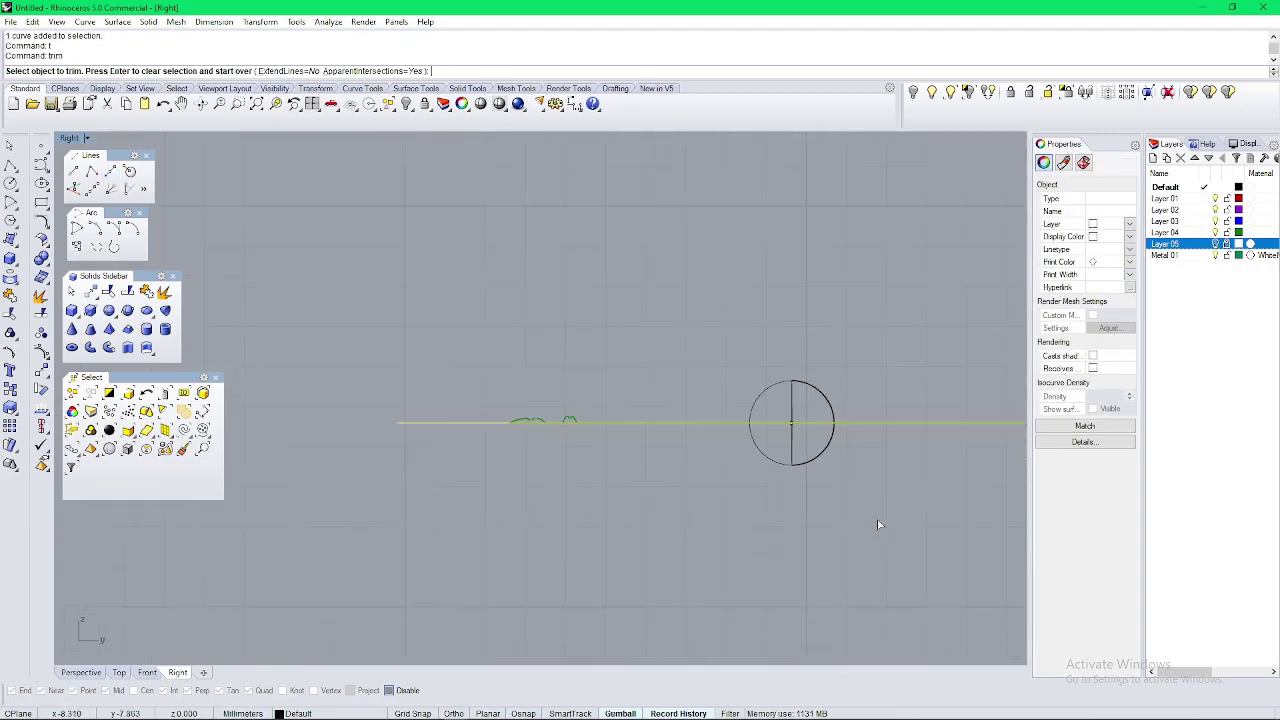
pyautogui.moveTo(880, 523); pyautogui.dragTo(743, 460)
pyautogui.press('Return')
pyautogui.hotkey('ctrl', 'F4')
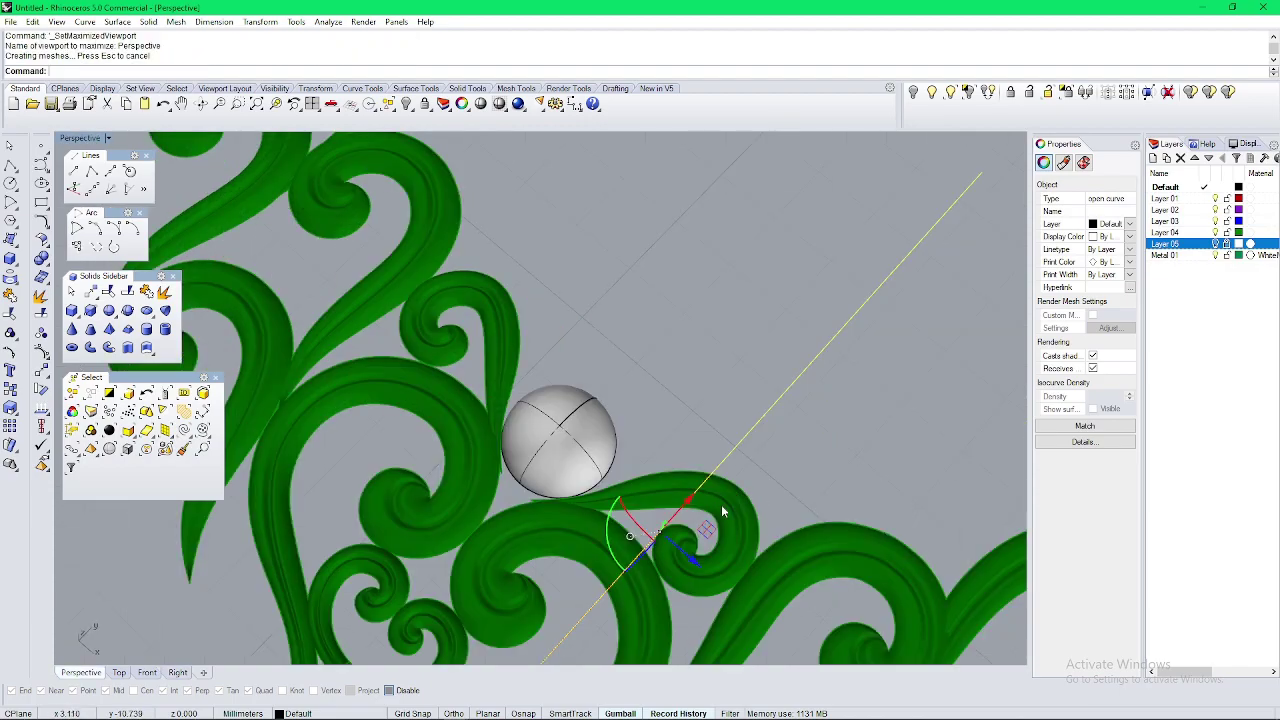
pyautogui.press('Delete')
# Step: Examine from several angles how the half sphere sits within the scroll pattern
pyautogui.click(578, 456)
pyautogui.moveTo(676, 500); pyautogui.dragTo(599, 463, button='right')
pyautogui.scroll(-13, 599, 461)
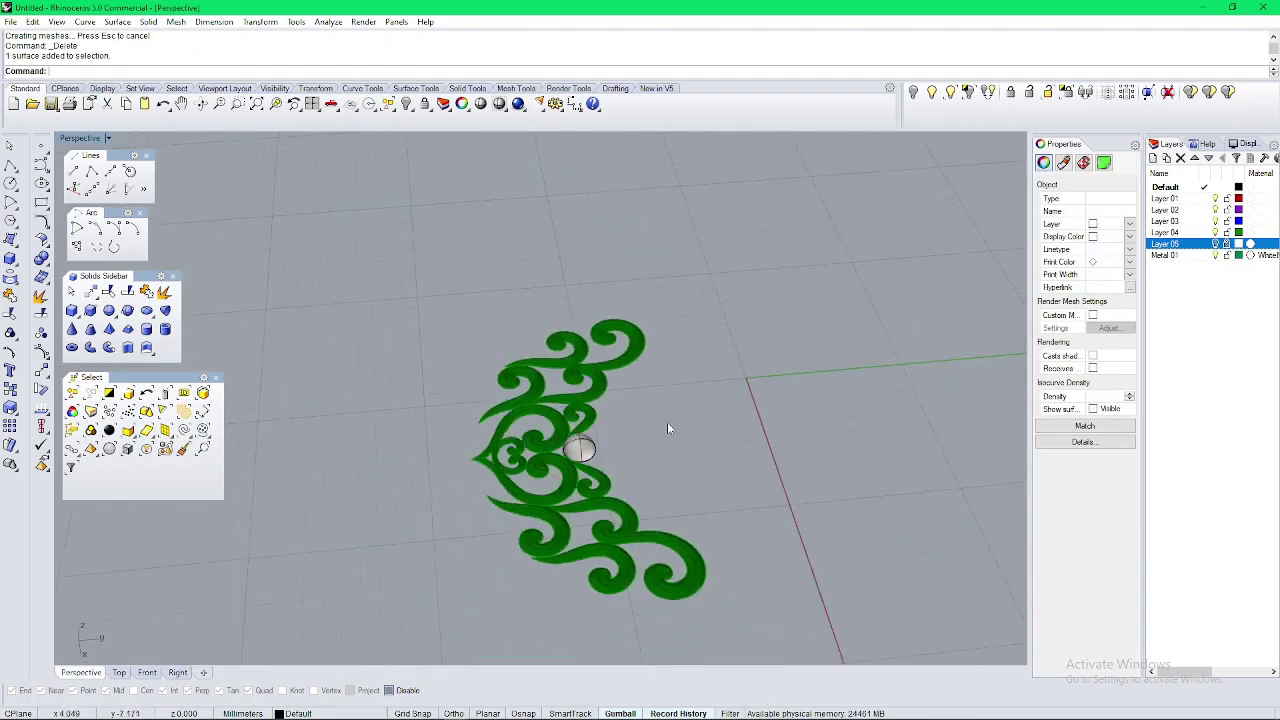
pyautogui.click(670, 427)
pyautogui.moveTo(775, 262); pyautogui.dragTo(434, 615)
pyautogui.moveTo(434, 615); pyautogui.dragTo(564, 570, button='right')
pyautogui.click(564, 570)
pyautogui.scroll(9, 574, 455)
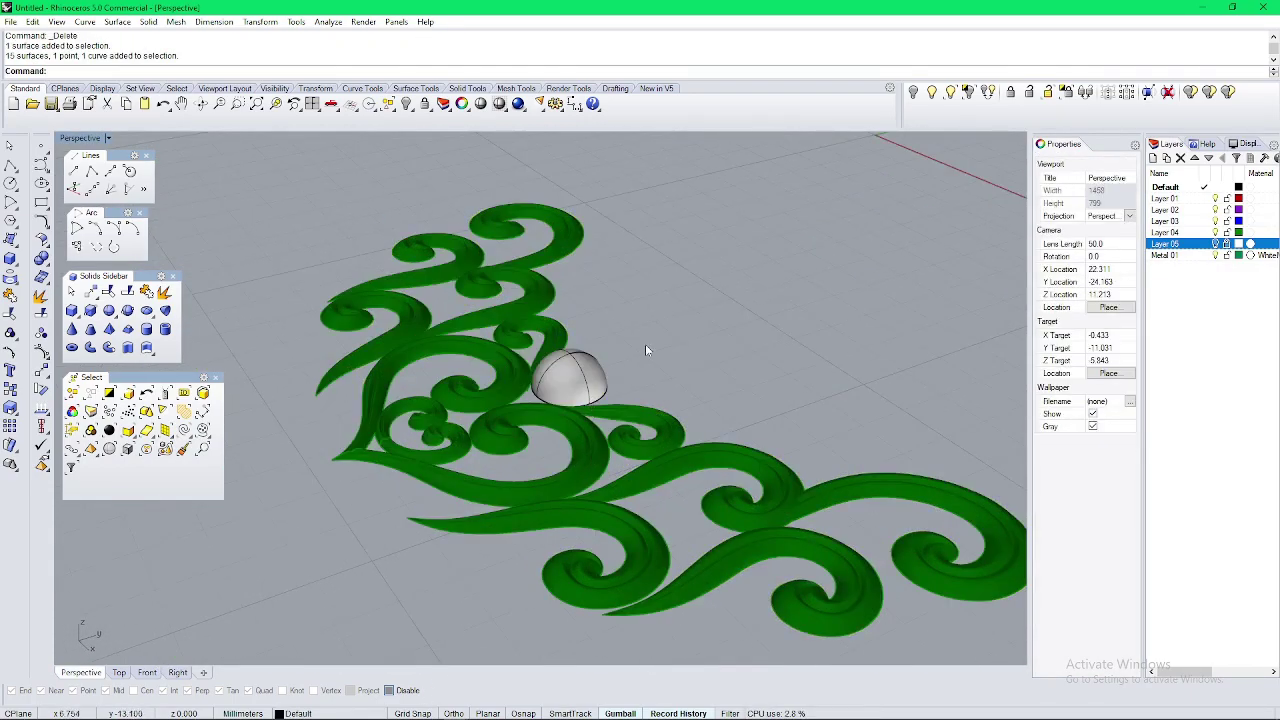
# Step: Stretch all the scroll surfaces vertically to raise their relief, excluding the half sphere, its circle and its centre point
pyautogui.scroll(-11, 661, 332)
pyautogui.moveTo(822, 265); pyautogui.dragTo(497, 636)
pyautogui.scroll(8, 600, 336)
pyautogui.scroll(8, 704, 311)
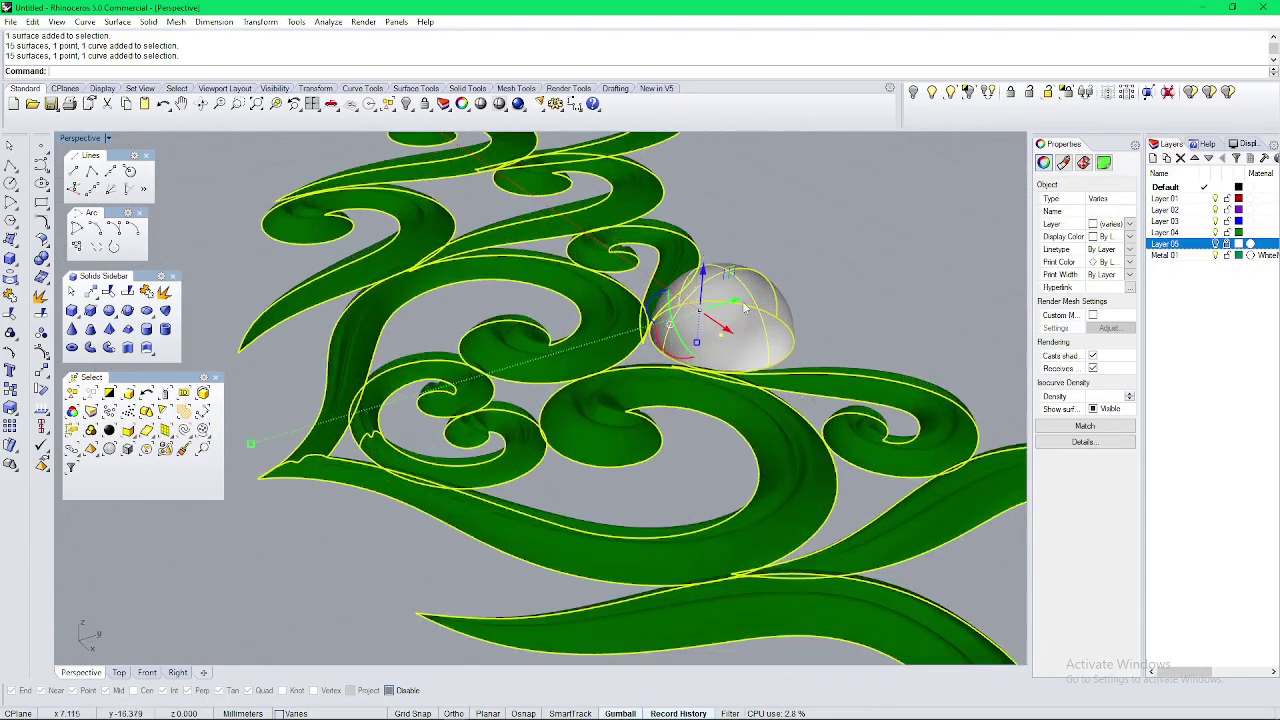
pyautogui.keyDown('ctrl'); pyautogui.click(744, 304); pyautogui.keyUp('ctrl')
pyautogui.scroll(-5, 746, 512)
pyautogui.scroll(4, 710, 420)
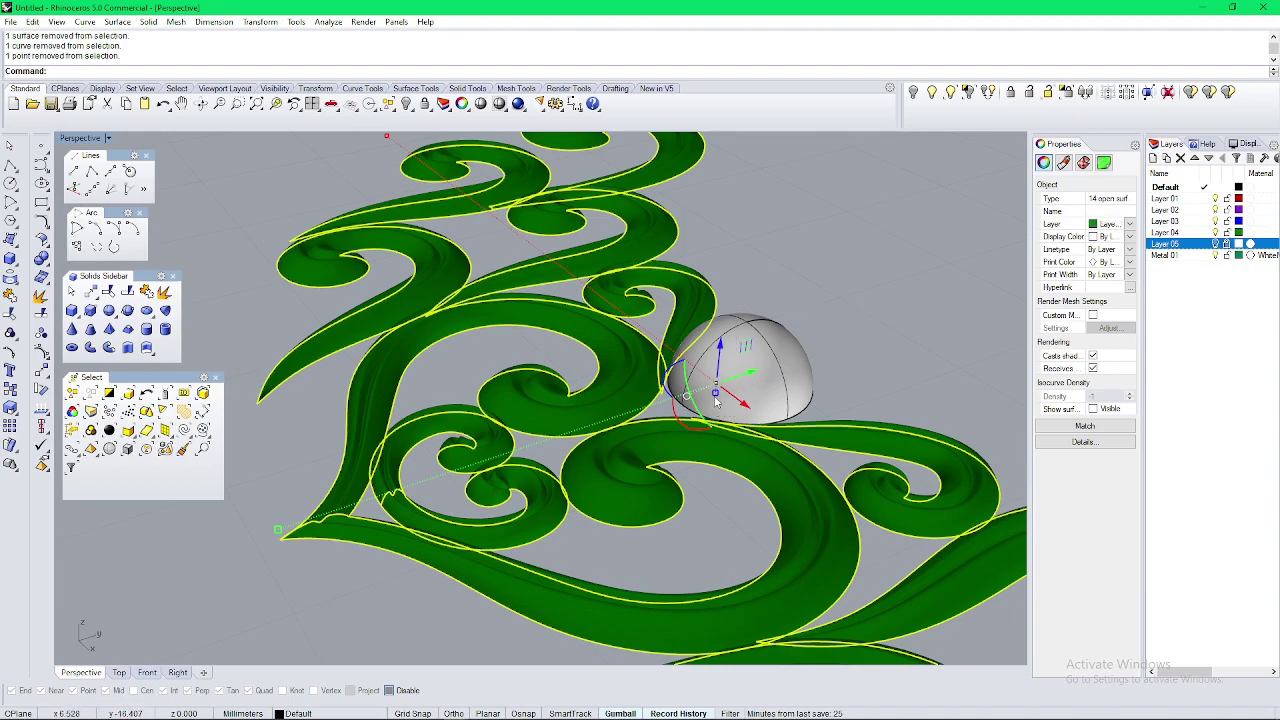
pyautogui.moveTo(715, 395); pyautogui.dragTo(713, 408)
pyautogui.scroll(-4, 701, 419)
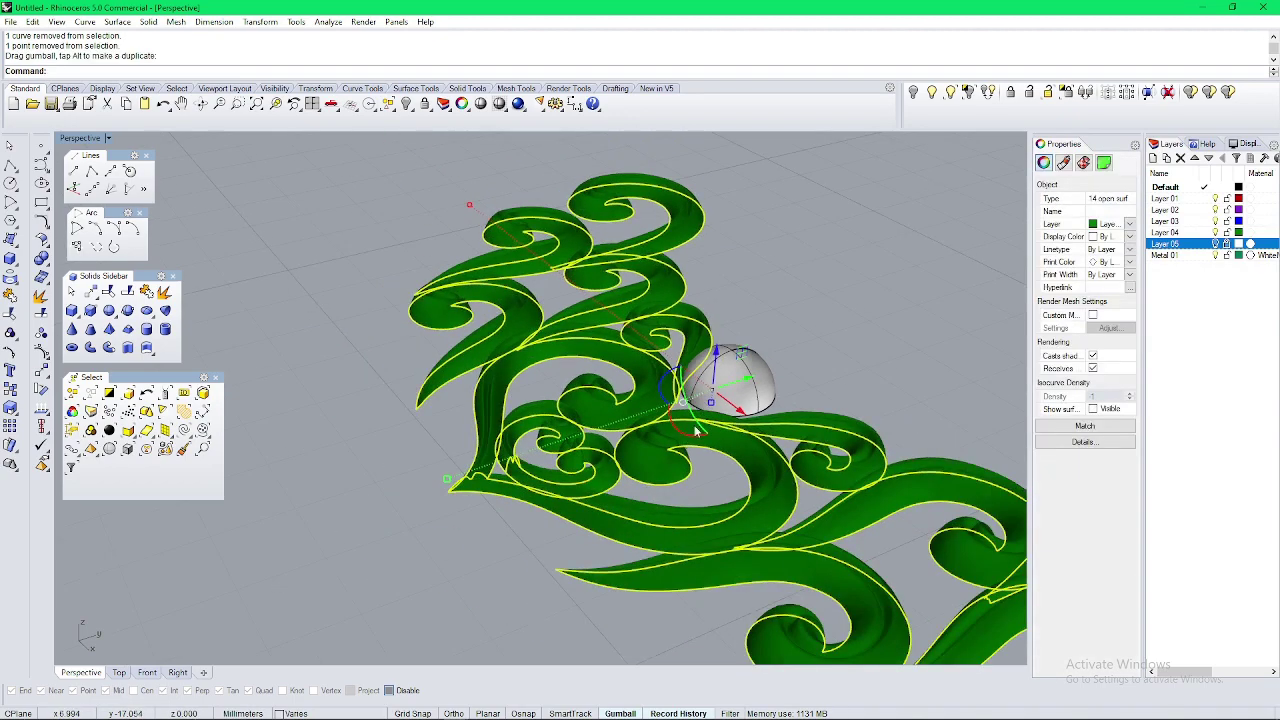
# Step: Extrude all the scroll surfaces together with the half sphere by -1 mm as closed solids
pyautogui.keyDown('shift'); pyautogui.click(749, 380); pyautogui.keyUp('shift')
pyautogui.write('h')
pyautogui.press('Return')
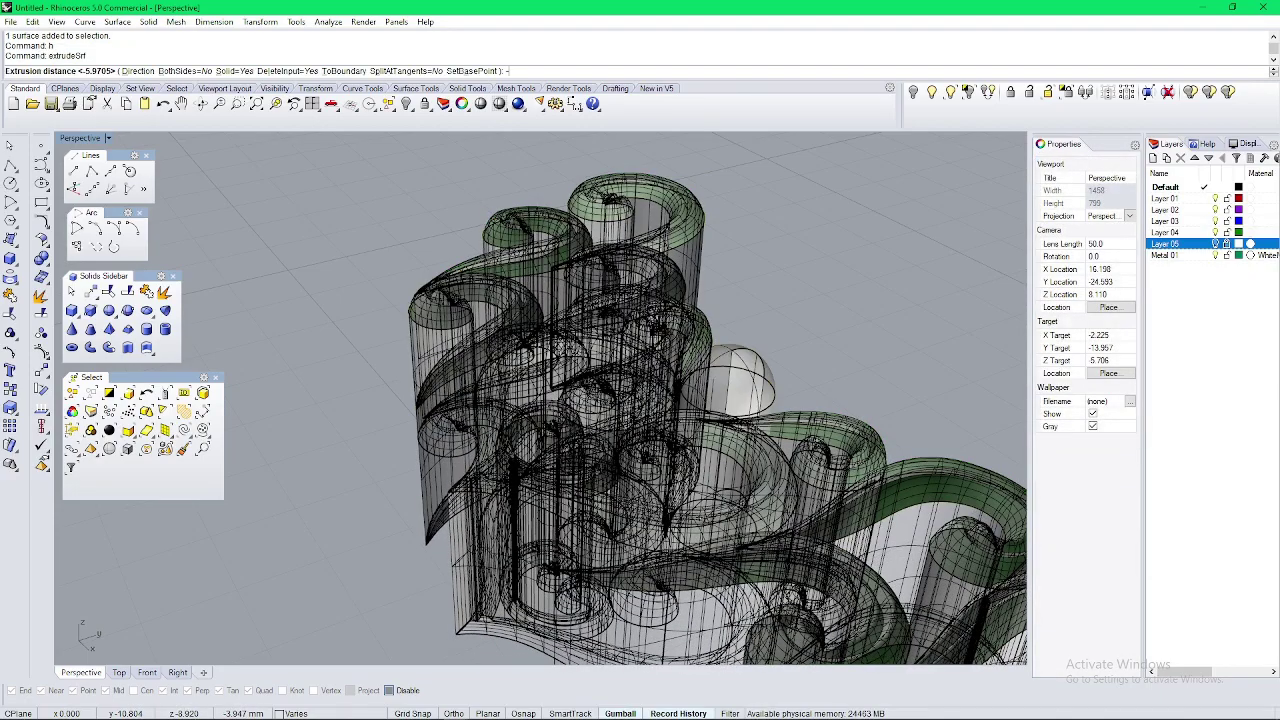
pyautogui.press('Return')
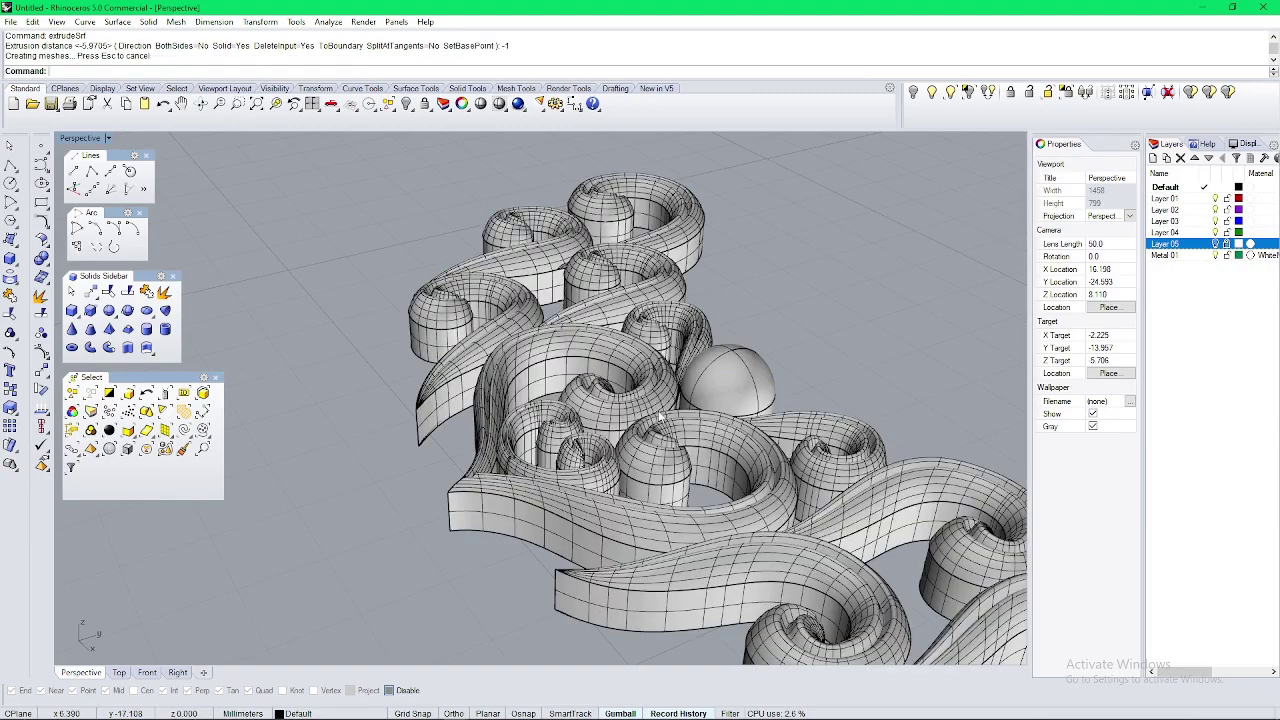
# Step: Group all the scroll solids, the half sphere and the leftover curve and point
pyautogui.moveTo(660, 417); pyautogui.dragTo(726, 487, button='right')
pyautogui.scroll(-8, 757, 469)
pyautogui.hotkey('ctrl', 'a')
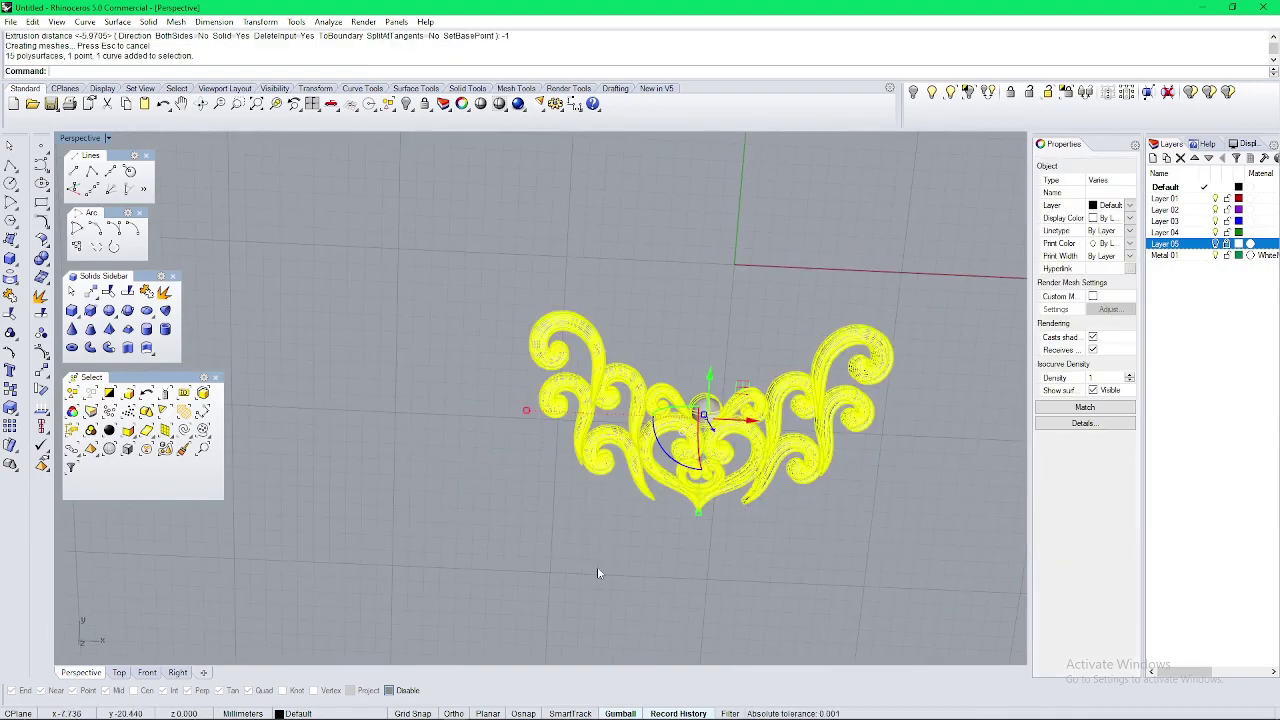
pyautogui.write('g')
pyautogui.press('Return')
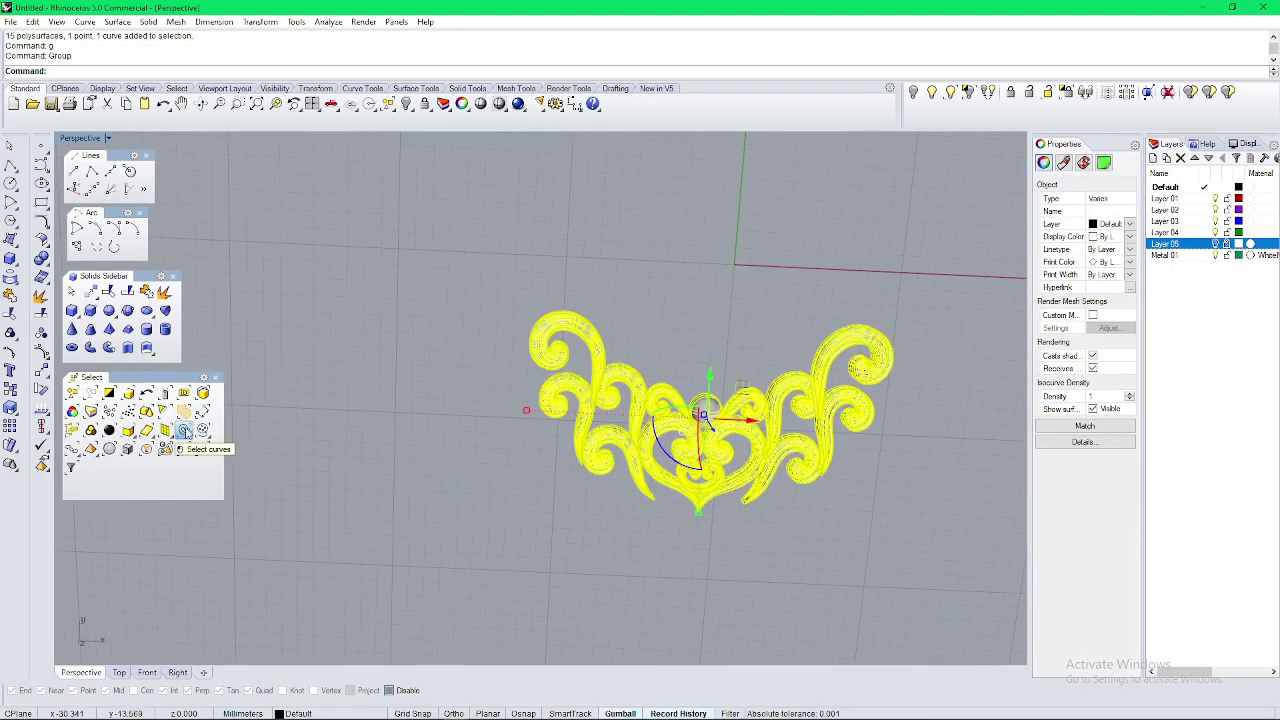
# Step: Delete the leftover construction circle and centre point from the ornament
pyautogui.click(185, 431)
pyautogui.press('Escape')
pyautogui.click(186, 432)
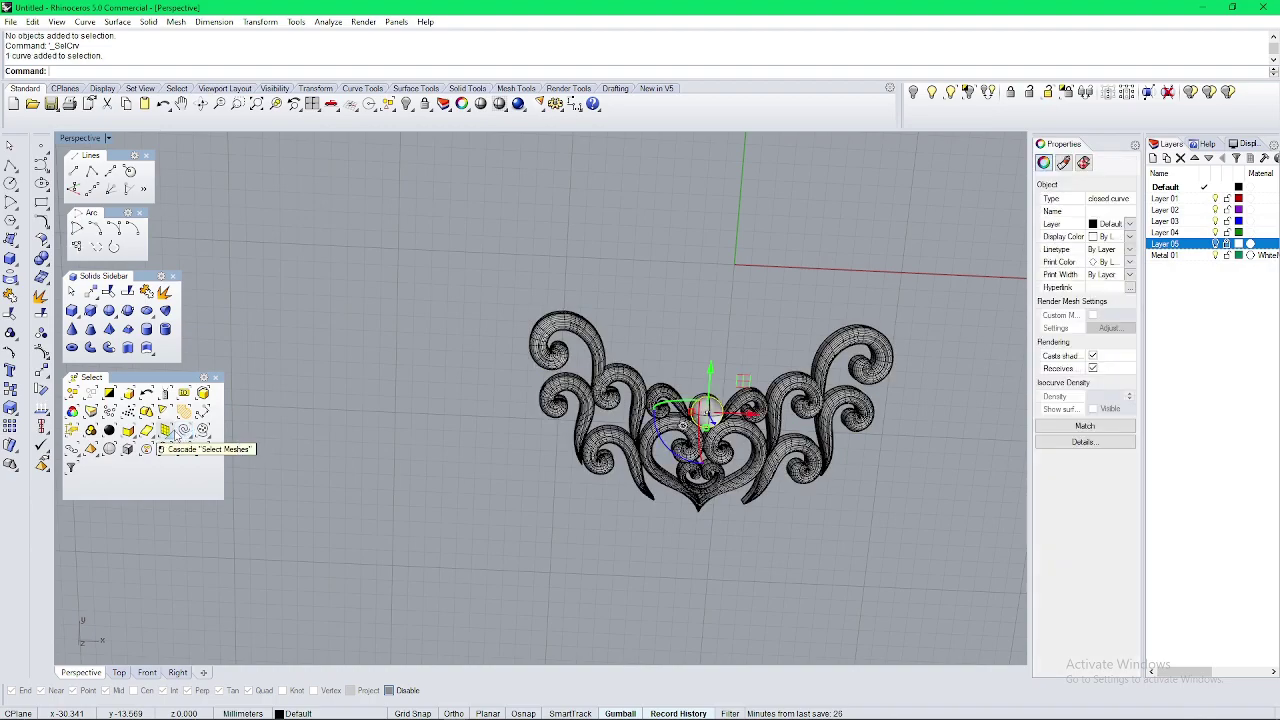
pyautogui.press('Delete')
pyautogui.click(109, 412)
pyautogui.press('Delete')
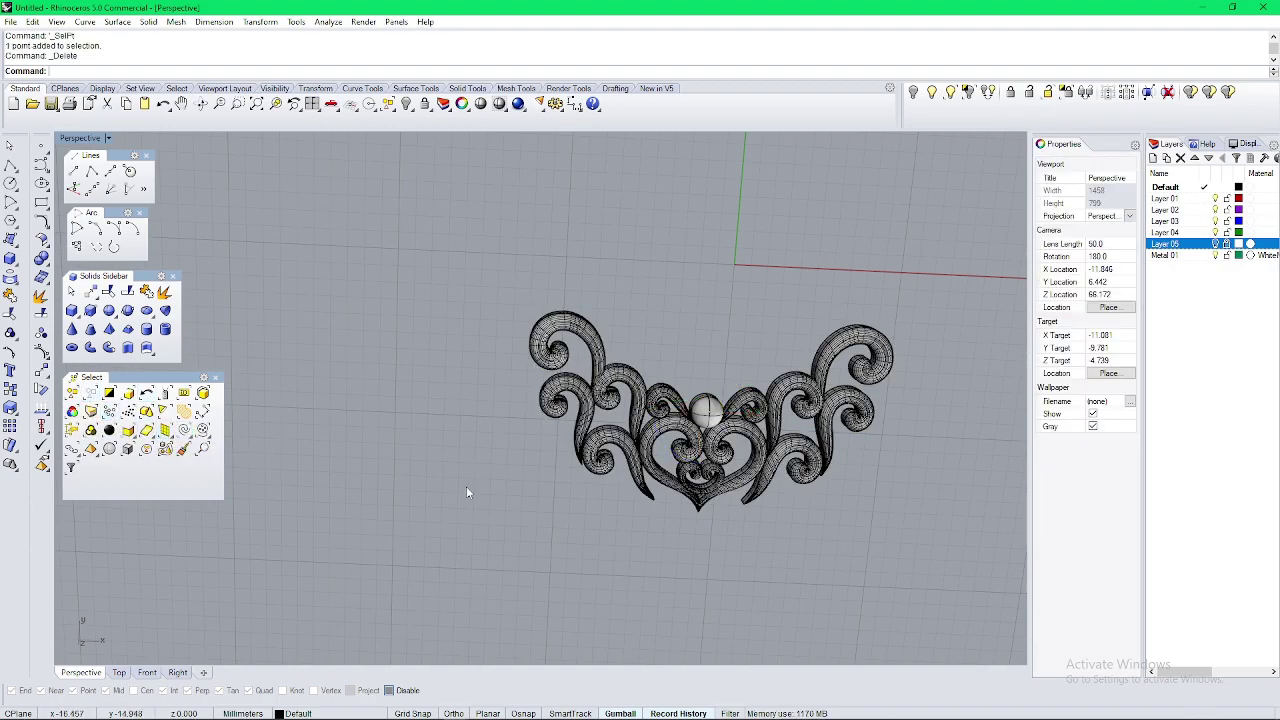
# Step: Turn off the surface isocurve display for all the ornament's solids
pyautogui.moveTo(466, 488); pyautogui.dragTo(809, 262, button='right')
pyautogui.moveTo(455, 512); pyautogui.dragTo(910, 240)
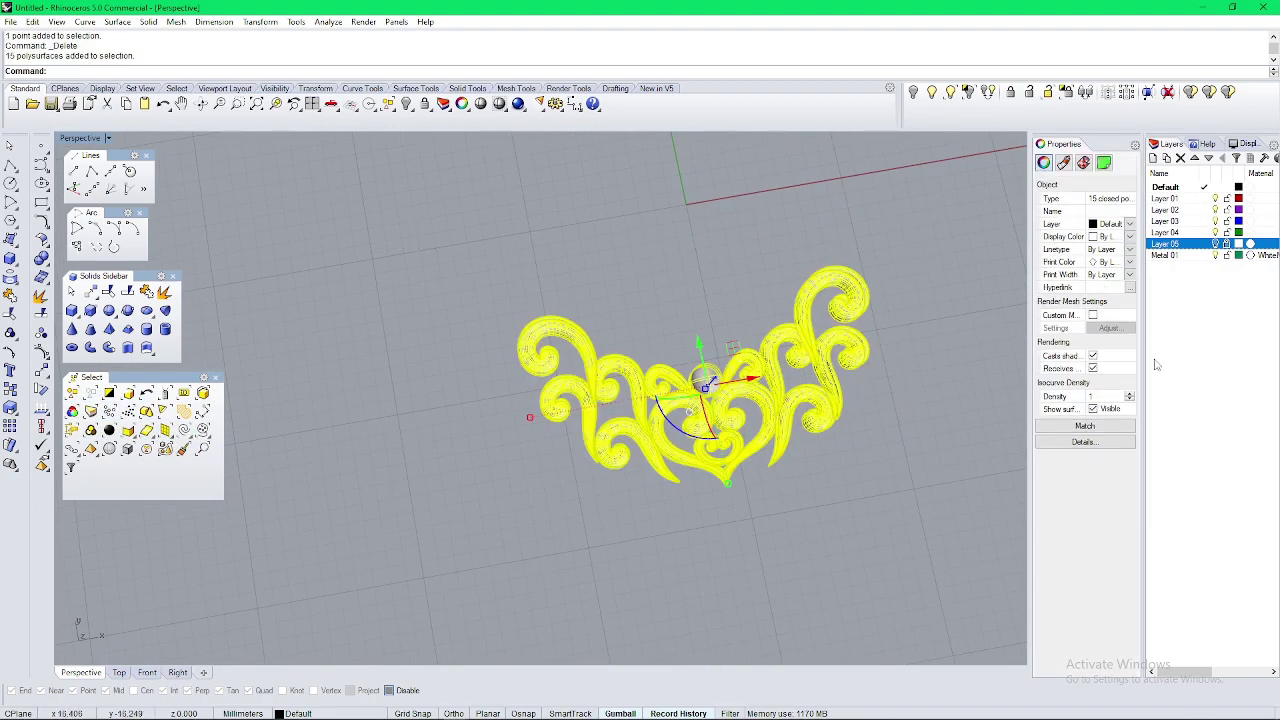
pyautogui.click(1091, 409)
pyautogui.click(1086, 427)
pyautogui.press('Escape')
pyautogui.moveTo(880, 400); pyautogui.dragTo(740, 355, button='right')
pyautogui.scroll(5, 660, 425)
pyautogui.click(951, 92)
pyautogui.click(675, 427)
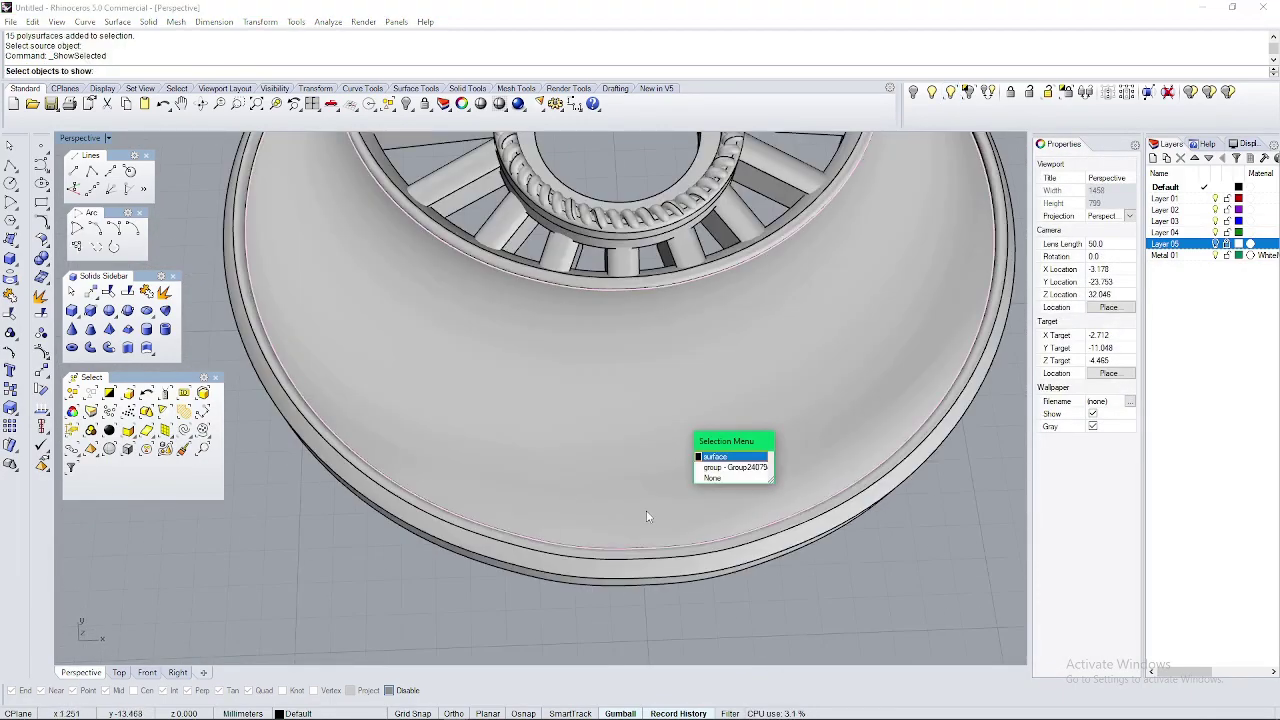
pyautogui.click(734, 467)
pyautogui.rightClick(733, 465)
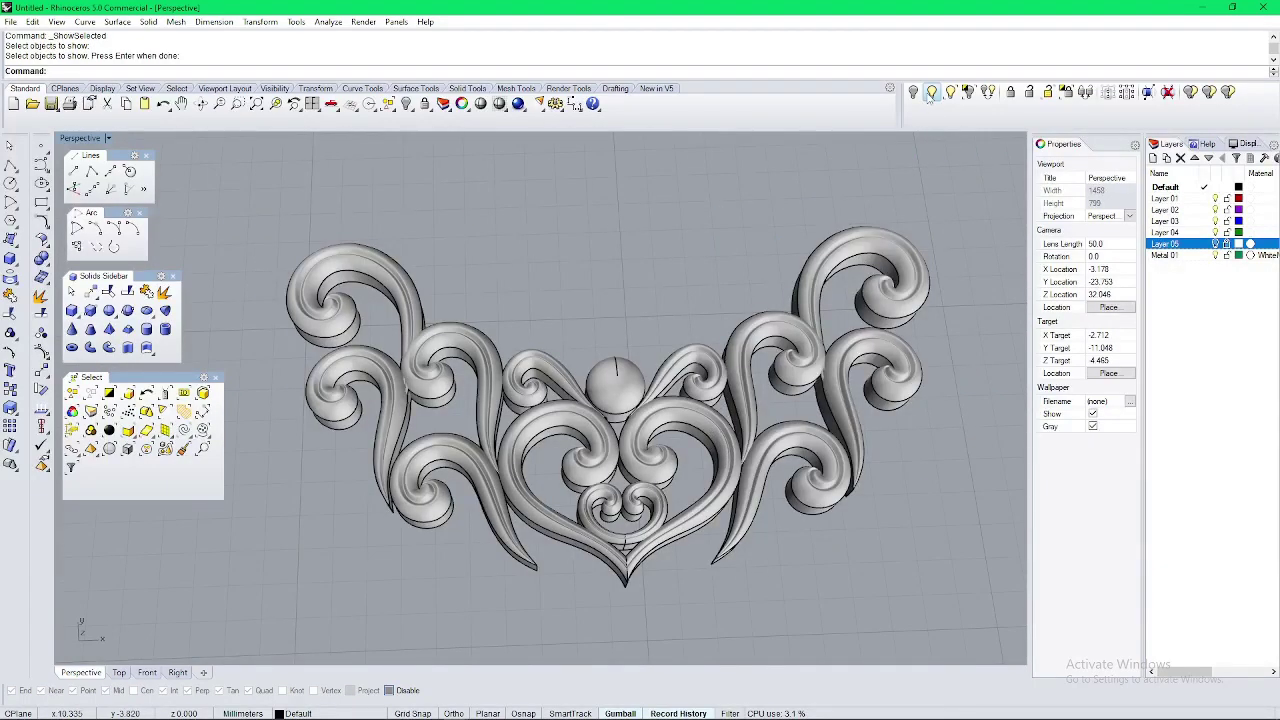
# Step: Show only the crescent surface from among the hidden objects
pyautogui.click(951, 93)
pyautogui.click(580, 511)
pyautogui.click(640, 547)
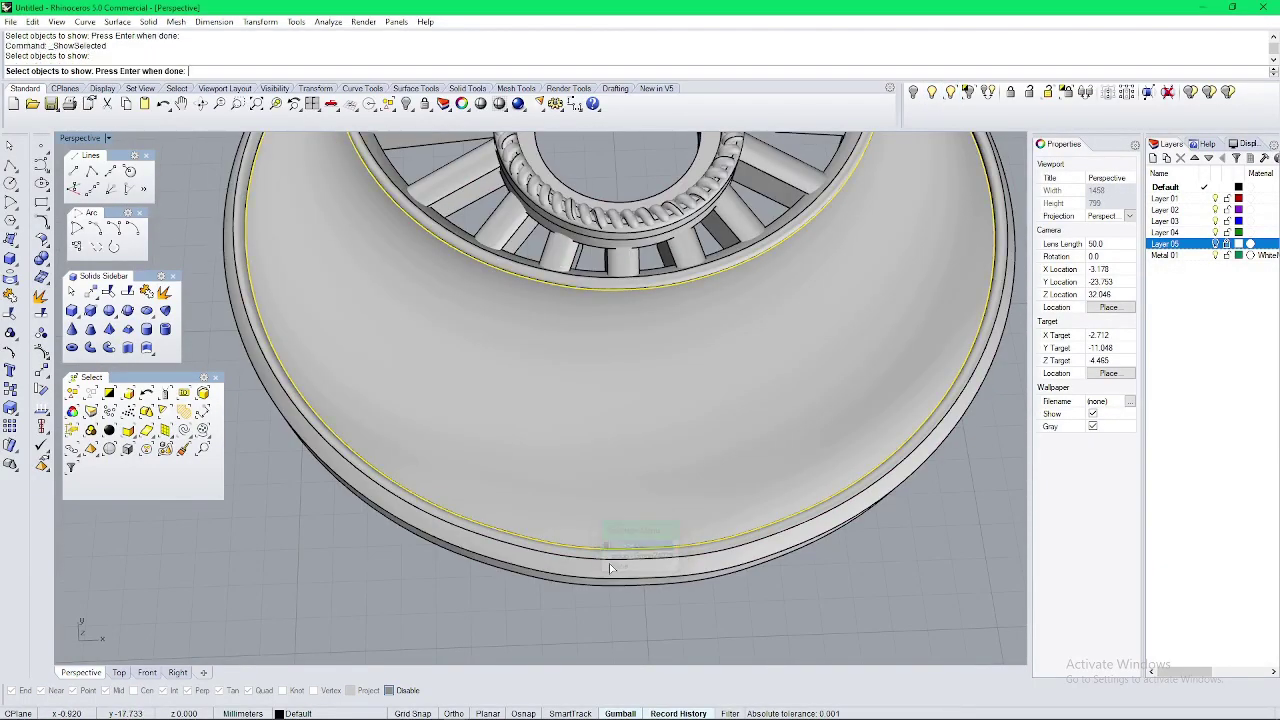
pyautogui.press('Return')
# Step: Project the crescent surface to the construction plane as a flat copy and lower that copy to the ornament's base
pyautogui.write('pp')
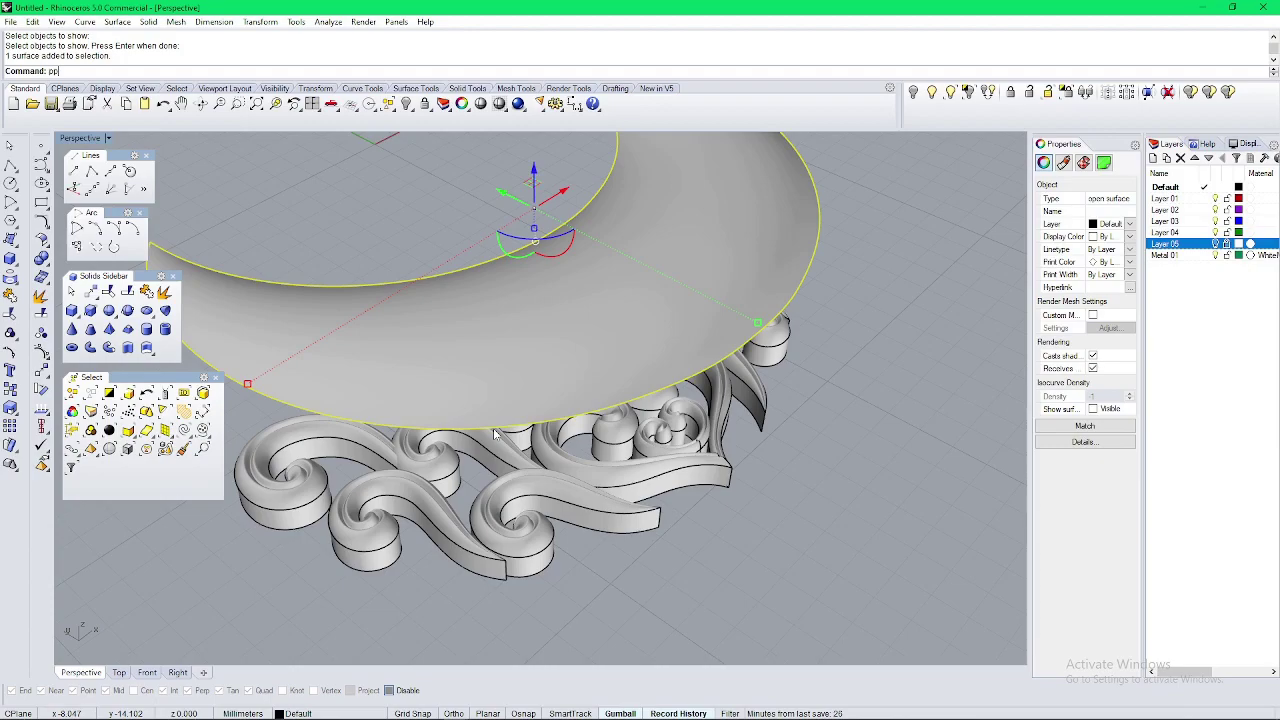
pyautogui.press('Return')
pyautogui.moveTo(500, 428); pyautogui.dragTo(550, 415, button='right')
pyautogui.click(534, 300)
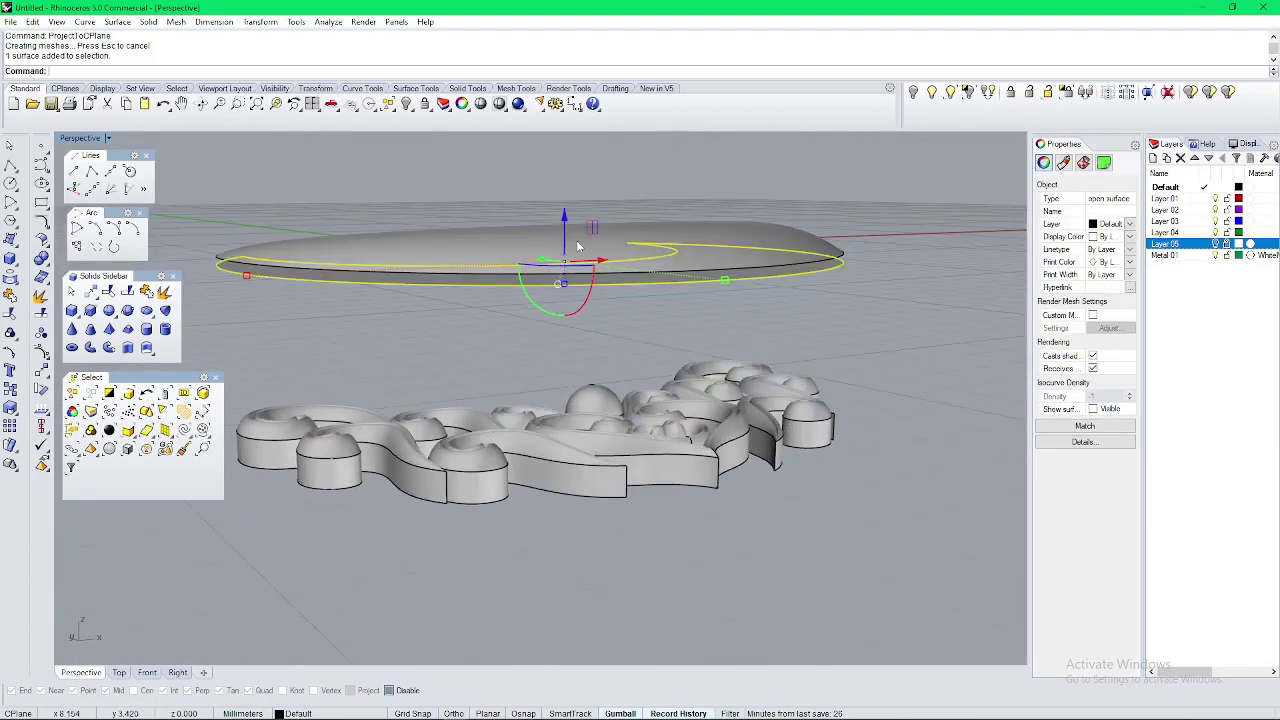
pyautogui.moveTo(565, 219); pyautogui.dragTo(562, 383)
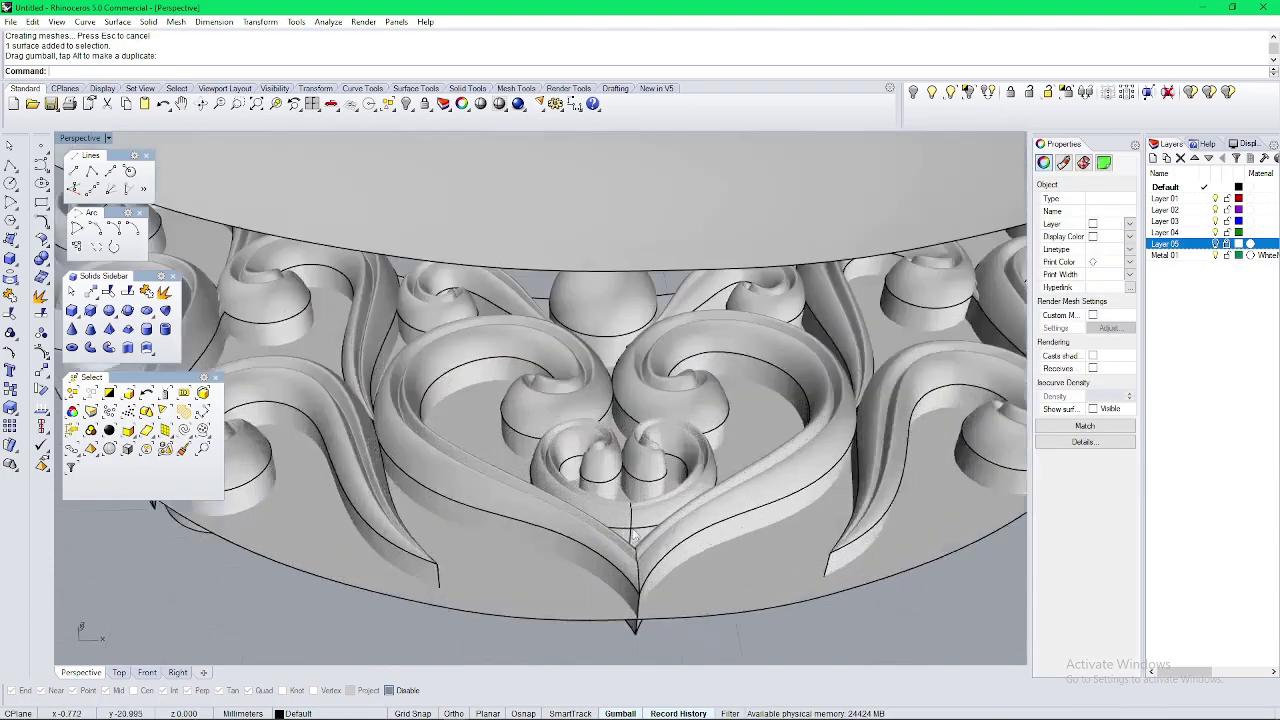
# Step: Flow a copy of the ornament along the surface, from the flat crescent to the matching edge of the curved crescent
pyautogui.write('ff')
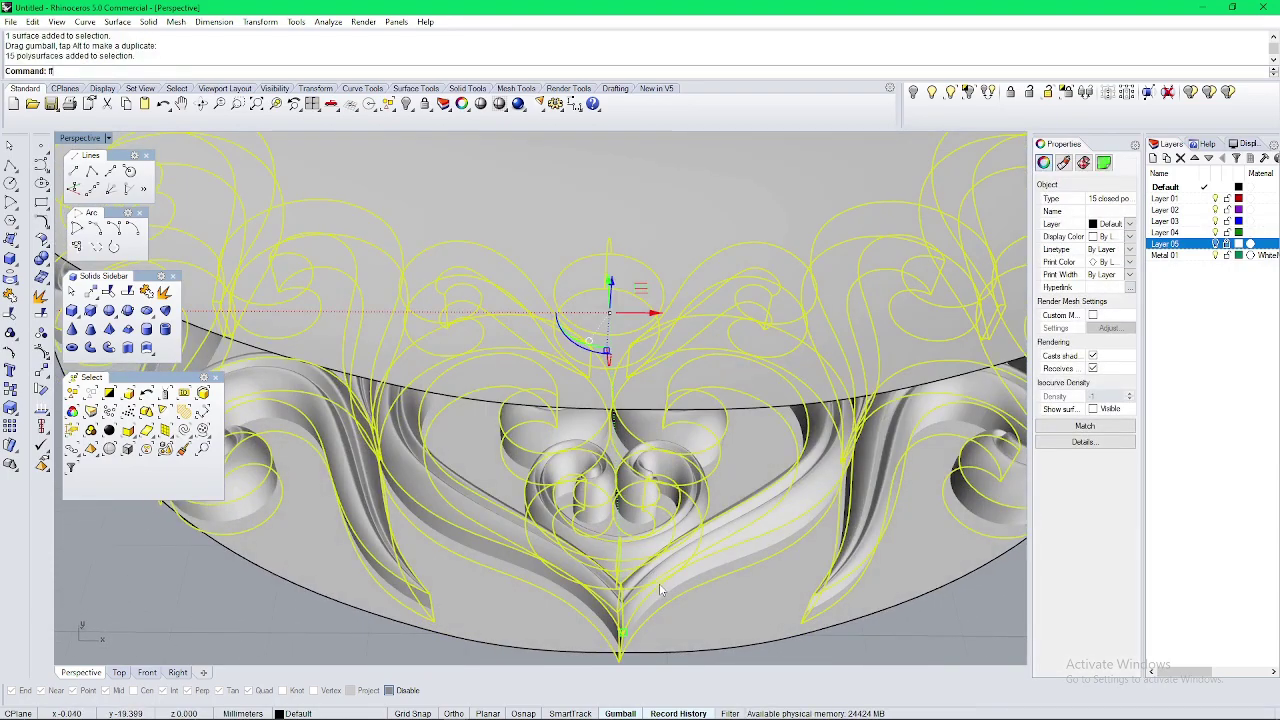
pyautogui.press('Return')
pyautogui.click(659, 585)
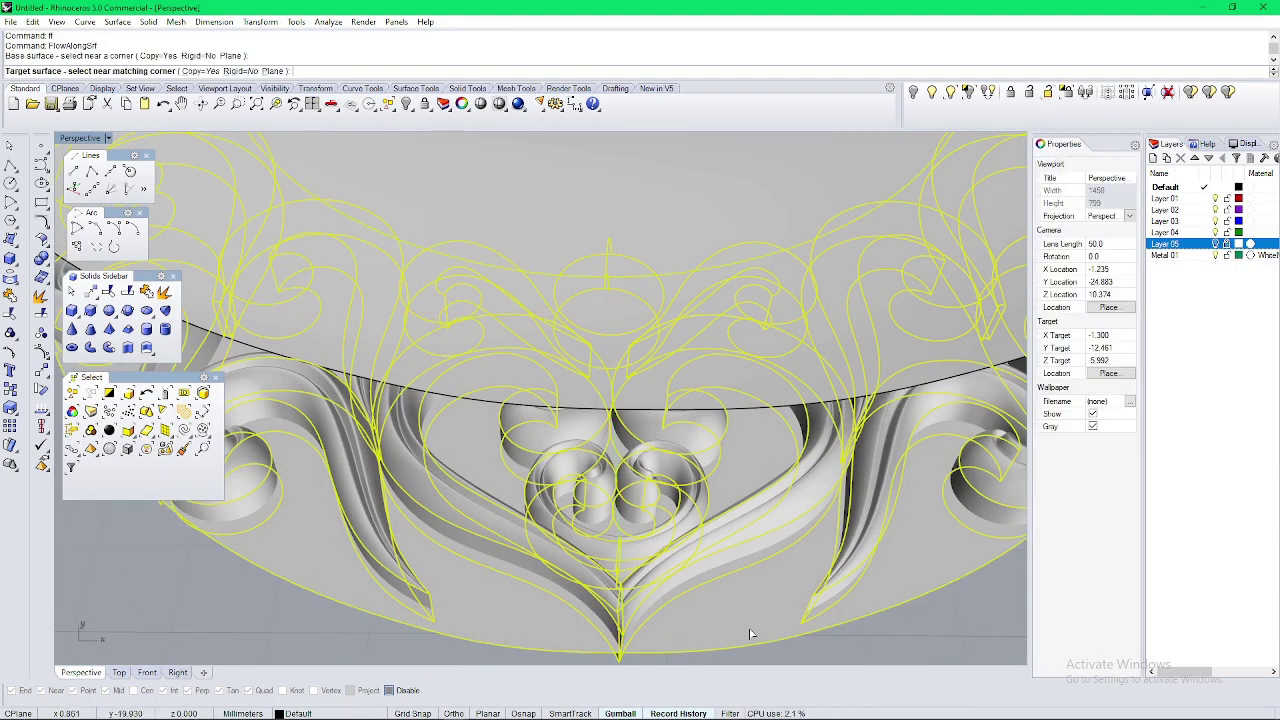
pyautogui.click(760, 381)
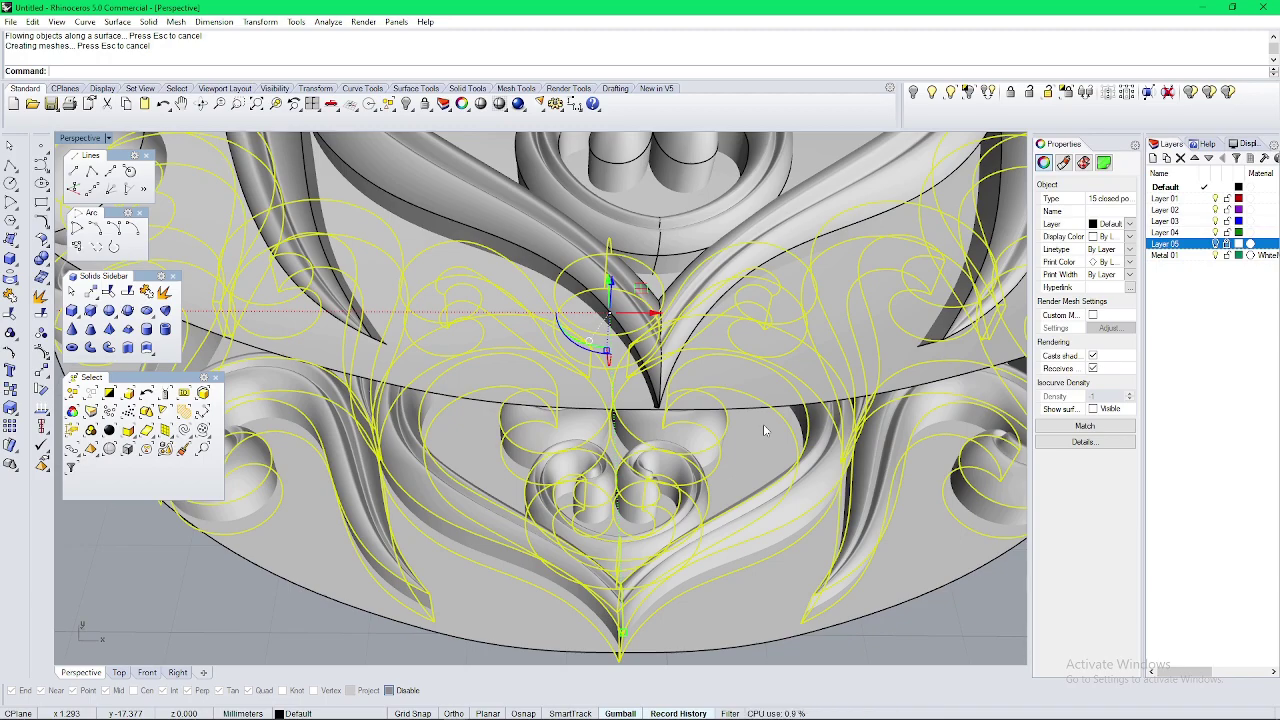
pyautogui.press('super+Tab')
pyautogui.click(820, 431)
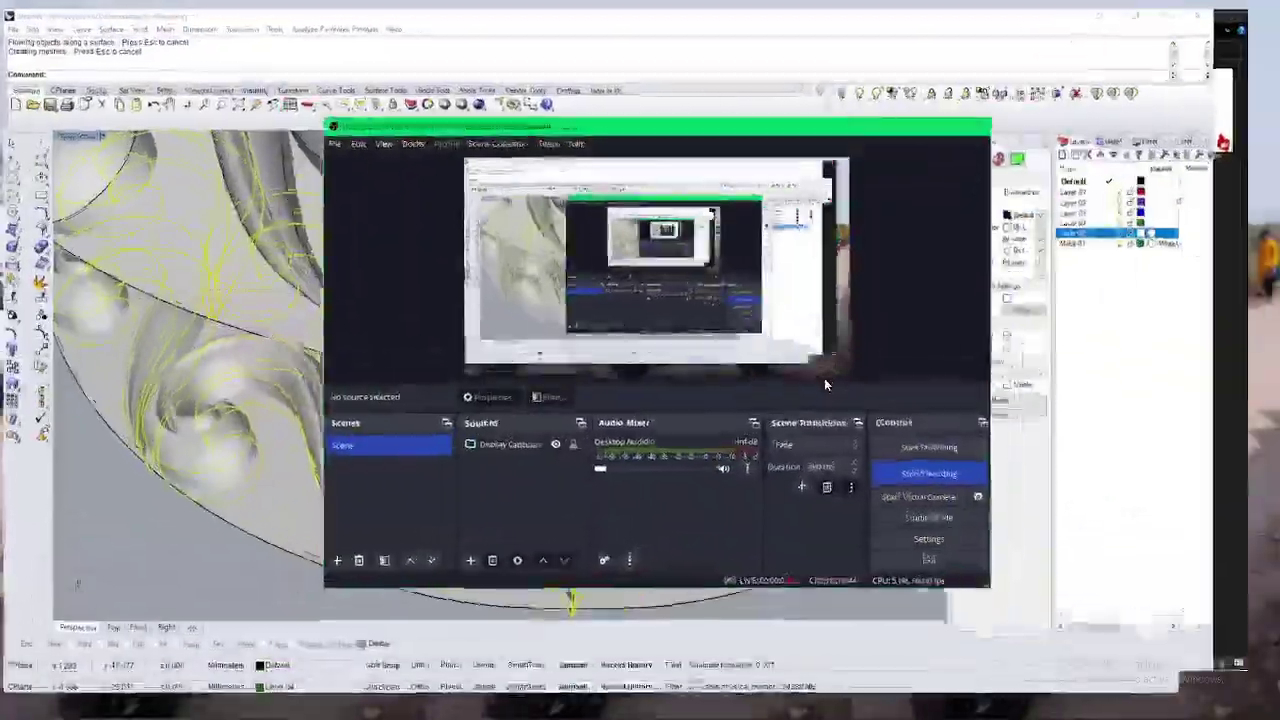
pyautogui.click(974, 484)
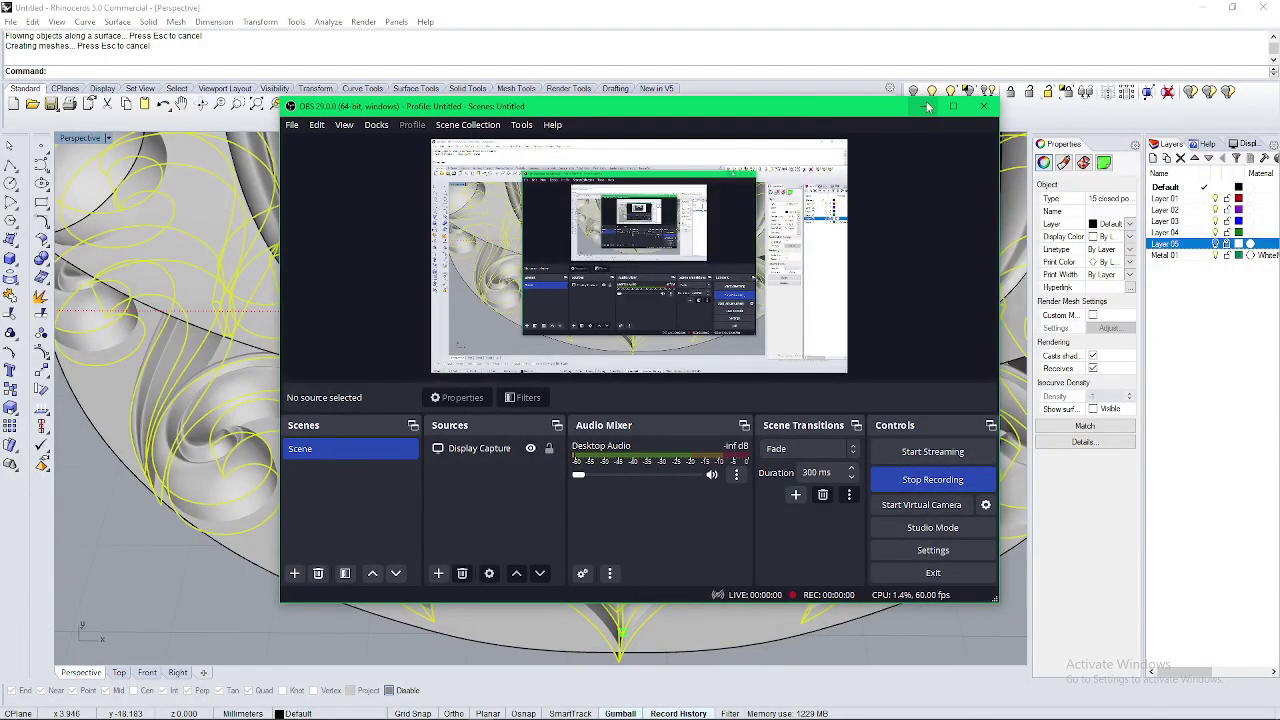
pyautogui.click(925, 105)
# Step: Assign the original flat ornament to Layer 01 and turn that layer off
pyautogui.scroll(-4, 652, 355)
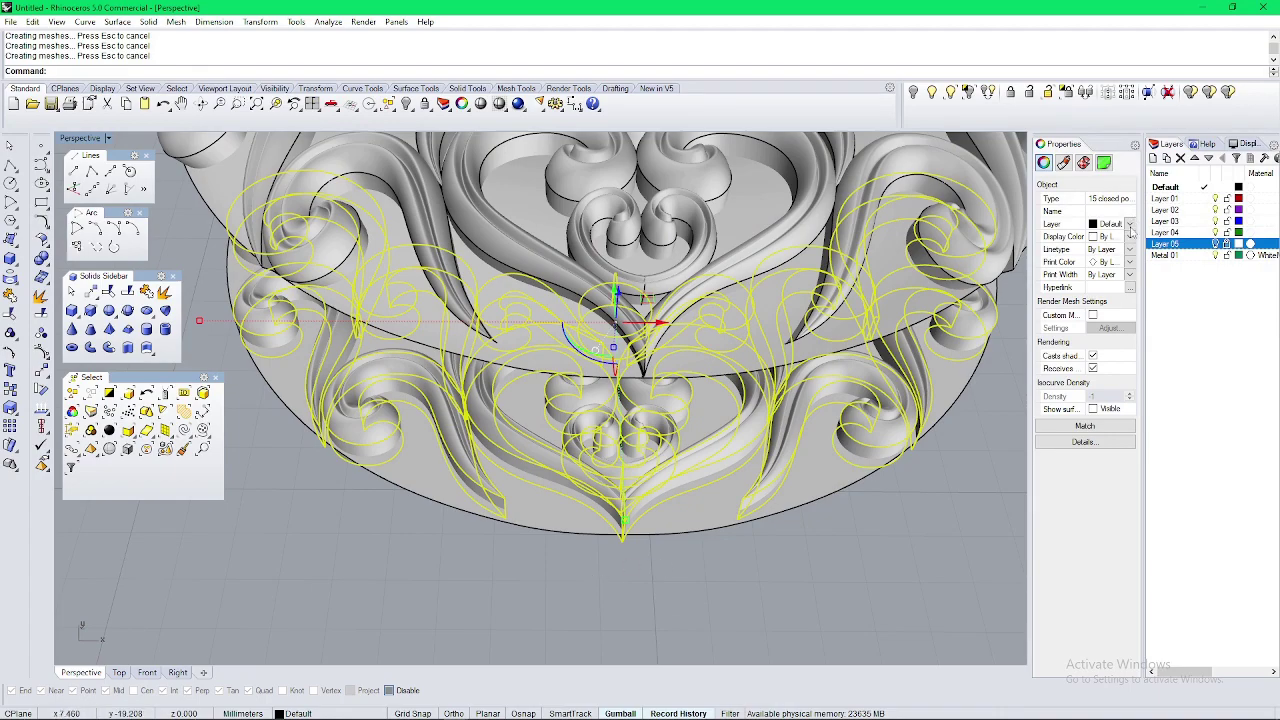
pyautogui.click(1131, 224)
pyautogui.click(1115, 249)
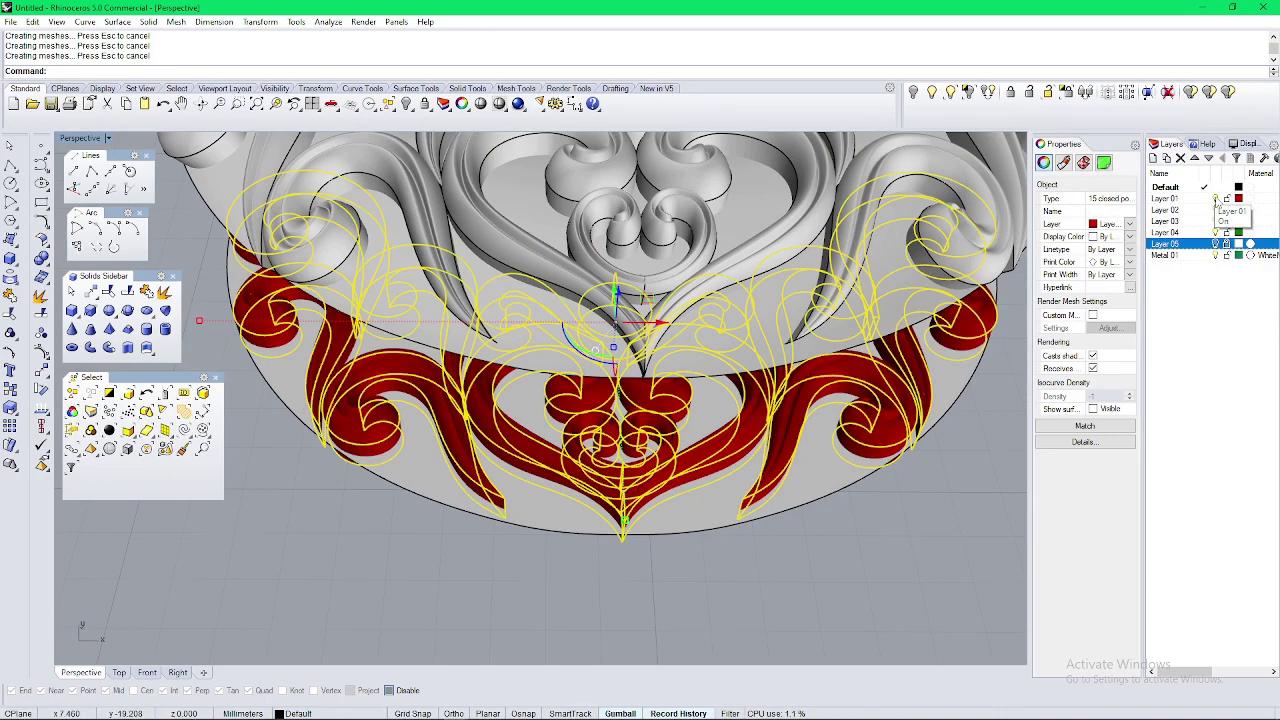
pyautogui.click(1215, 199)
# Step: Delete the flat crescent surface and the curved crescent target surface
pyautogui.click(657, 505)
pyautogui.press('Delete')
pyautogui.moveTo(692, 399); pyautogui.dragTo(638, 436, button='right')
pyautogui.scroll(-8, 602, 414)
pyautogui.click(591, 425)
pyautogui.press('Delete')
# Step: Show the hidden crescent pendant again around the flowed ornament
pyautogui.click(951, 94)
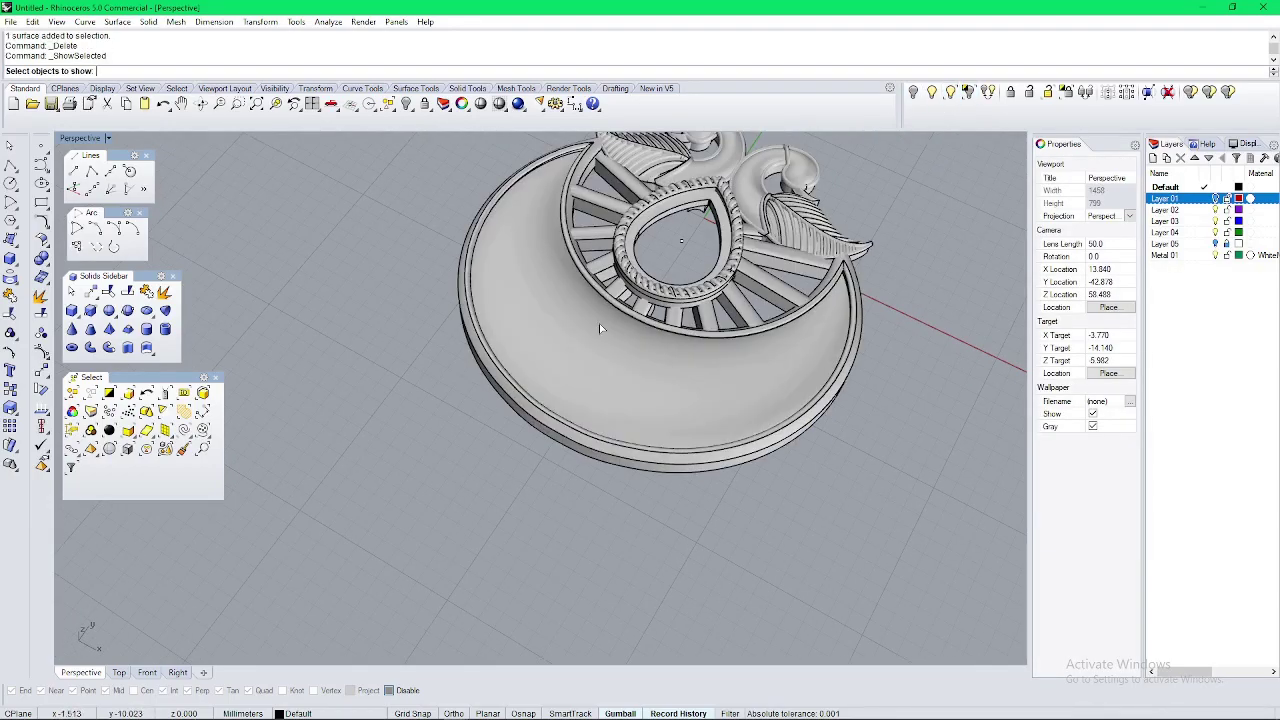
pyautogui.click(585, 337)
pyautogui.rightClick(570, 350)
# Step: Lower the flowed scroll ornament slightly into the crescent and check its fit in the pendant
pyautogui.moveTo(570, 350); pyautogui.dragTo(670, 380, button='right')
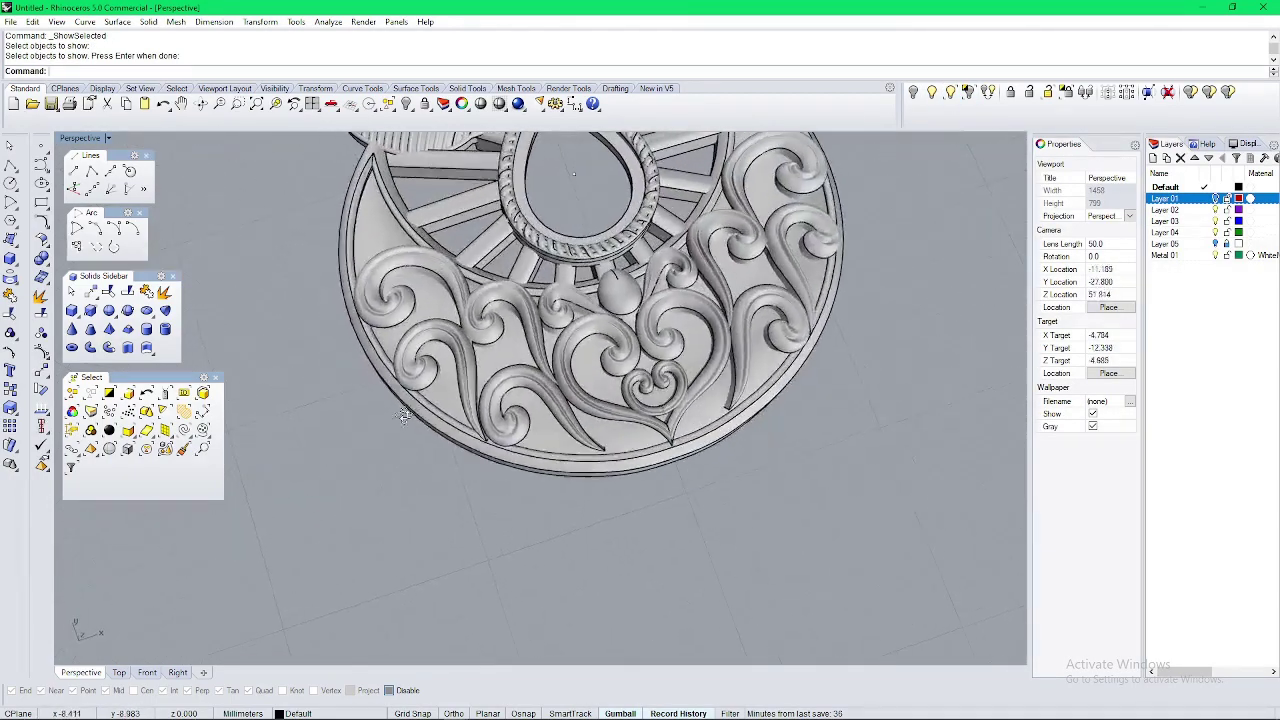
pyautogui.scroll(-4, 650, 350)
pyautogui.keyDown('shift'); pyautogui.moveTo(636, 332); pyautogui.dragTo(744, 336, button='right'); pyautogui.keyUp('shift')
pyautogui.scroll(8, 651, 362)
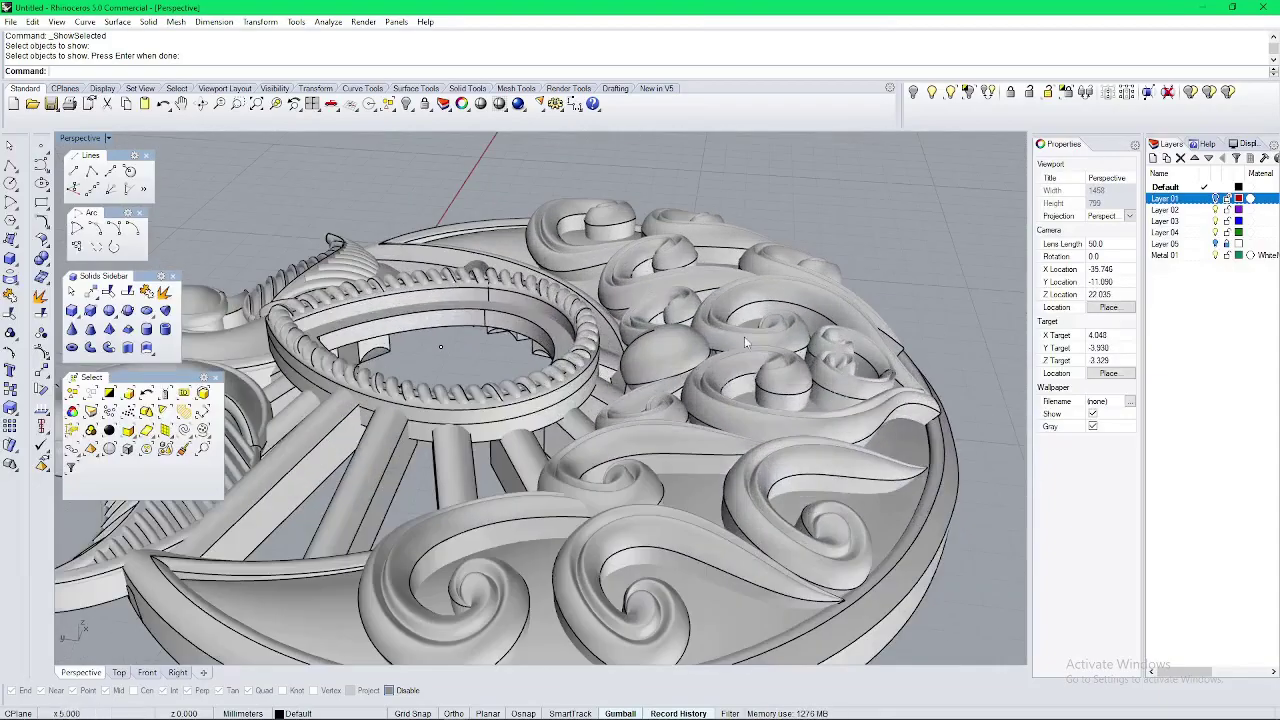
pyautogui.click(728, 354)
pyautogui.moveTo(702, 333); pyautogui.dragTo(702, 346)
pyautogui.press('Escape')
pyautogui.scroll(-6, 704, 352)
pyautogui.moveTo(706, 370); pyautogui.dragTo(668, 400, button='right')
pyautogui.scroll(7, 672, 451)
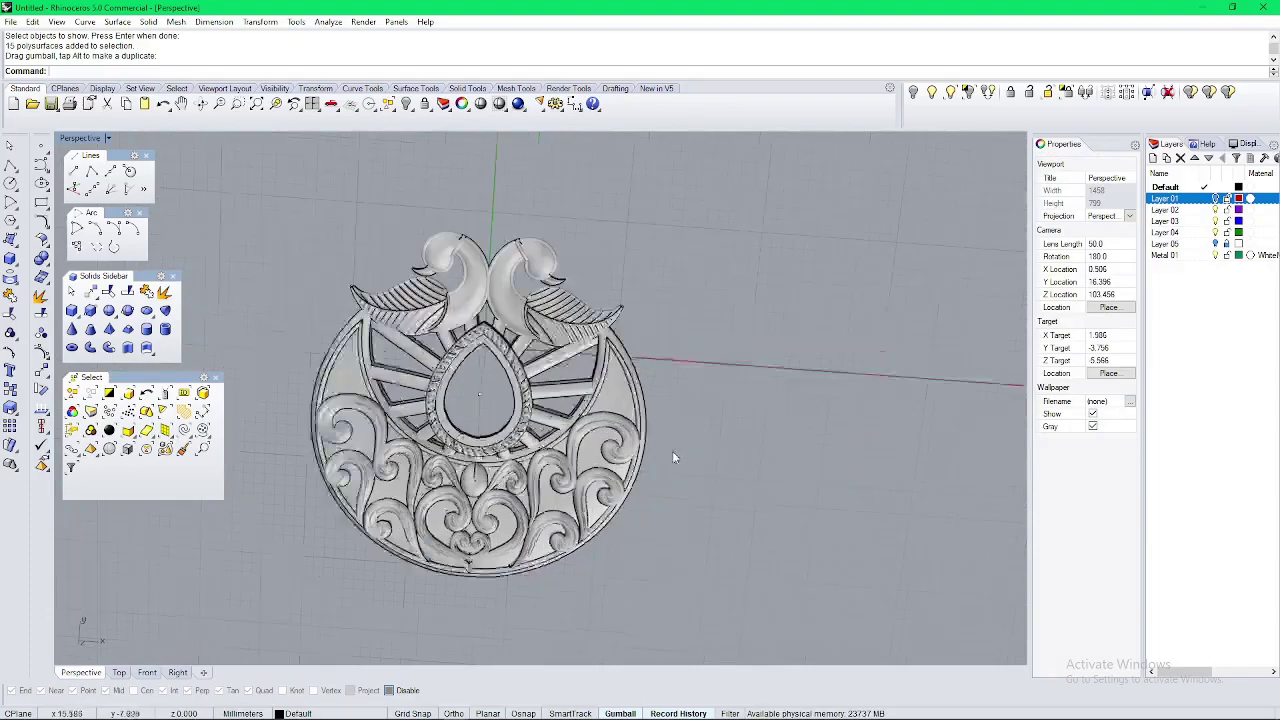
pyautogui.moveTo(660, 450); pyautogui.dragTo(457, 421, button='right')
pyautogui.click(109, 310)
pyautogui.keyDown('shift'); pyautogui.moveTo(716, 483); pyautogui.dragTo(530, 496, button='right'); pyautogui.keyUp('shift')
pyautogui.click(624, 407)
pyautogui.click(649, 406)
pyautogui.moveTo(654, 404); pyautogui.dragTo(576, 375, button='right')
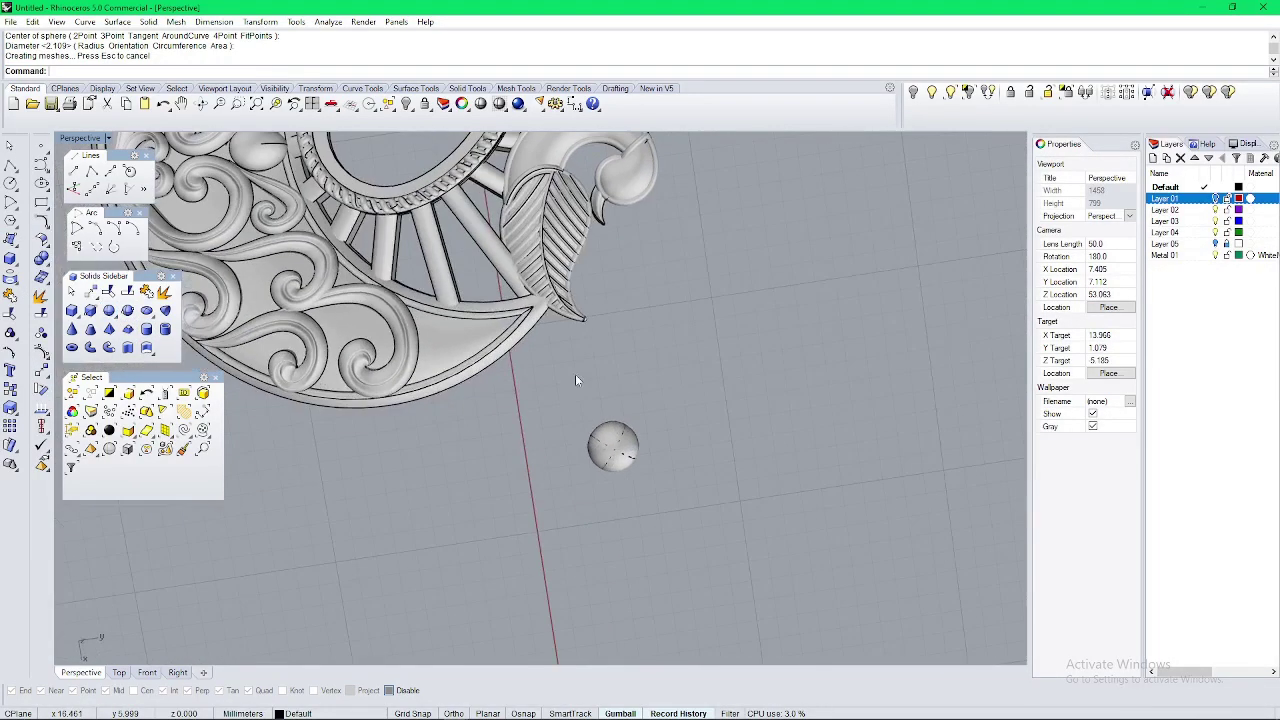
pyautogui.hotkey('ctrl', 'z')
# Step: Create two spheres beside the pendant, one 2 mm and one 1 mm in diameter
pyautogui.moveTo(621, 451); pyautogui.dragTo(599, 413, button='right')
pyautogui.rightClick(599, 412)
pyautogui.click(598, 411)
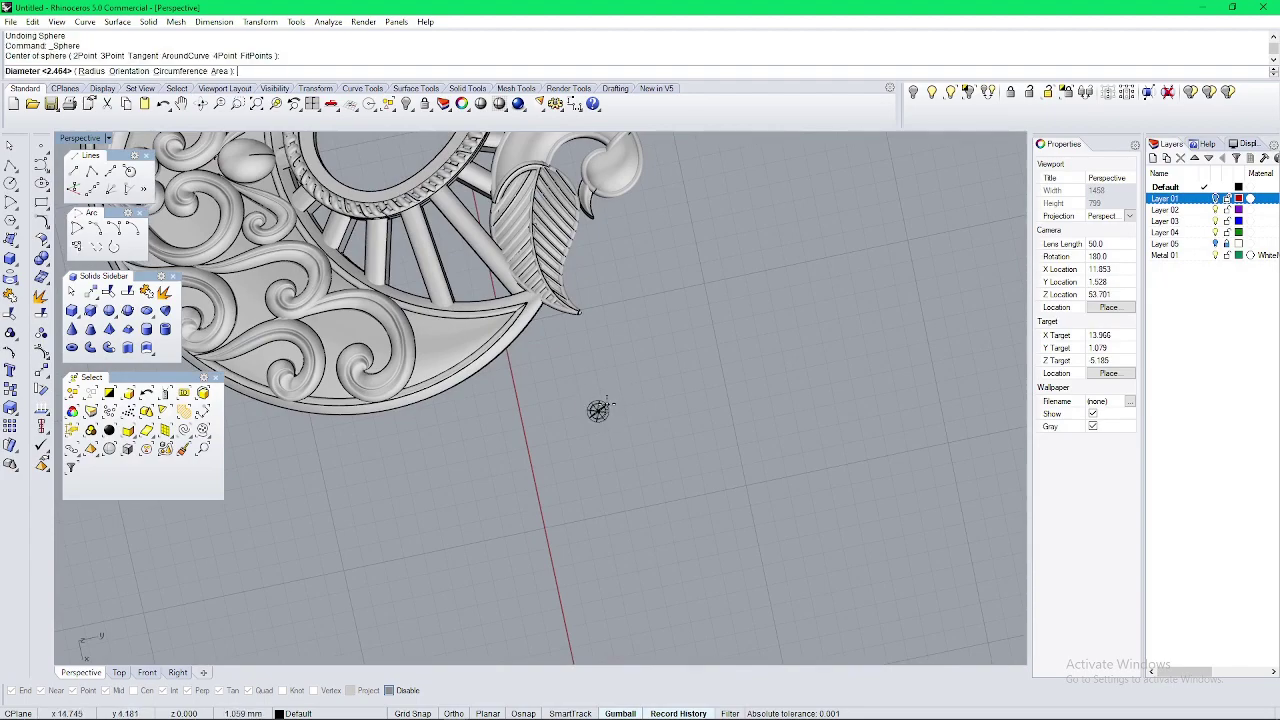
pyautogui.write('2')
pyautogui.press('Return')
pyautogui.rightClick(631, 357)
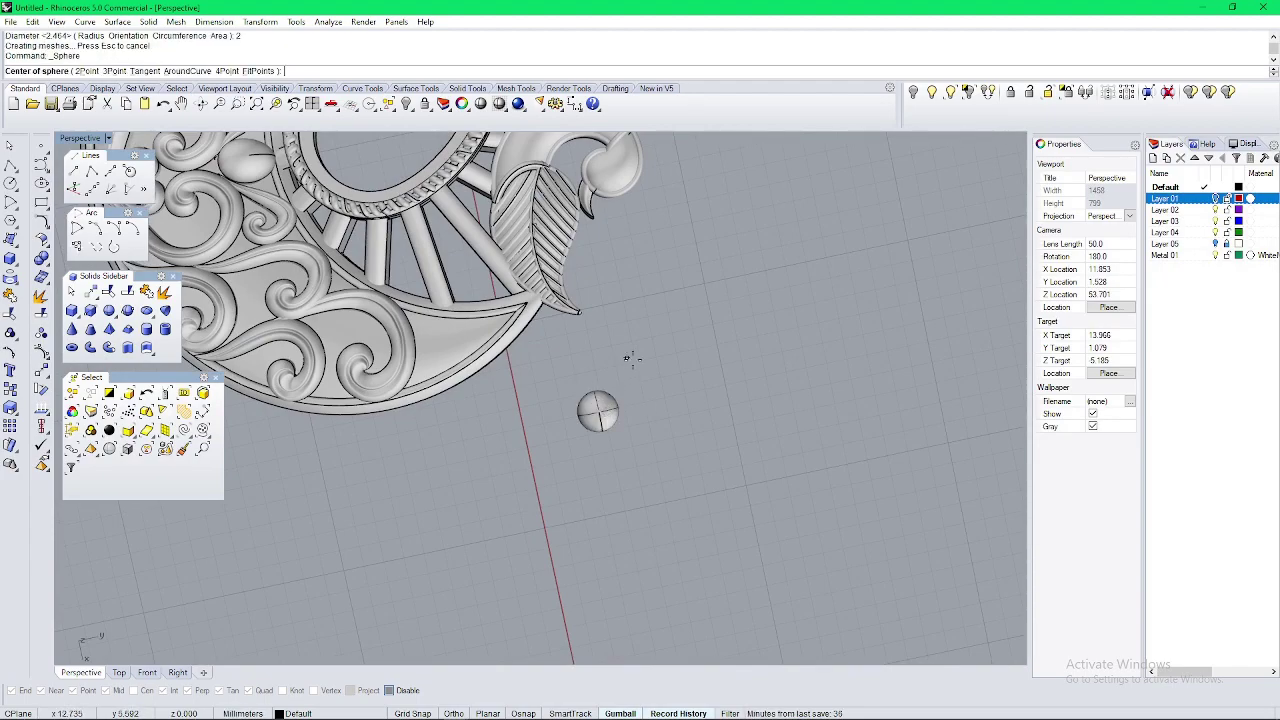
pyautogui.click(653, 362)
pyautogui.write('1')
pyautogui.press('Return')
# Step: Add an area centroid point to each of the two spheres
pyautogui.scroll(7, 625, 397)
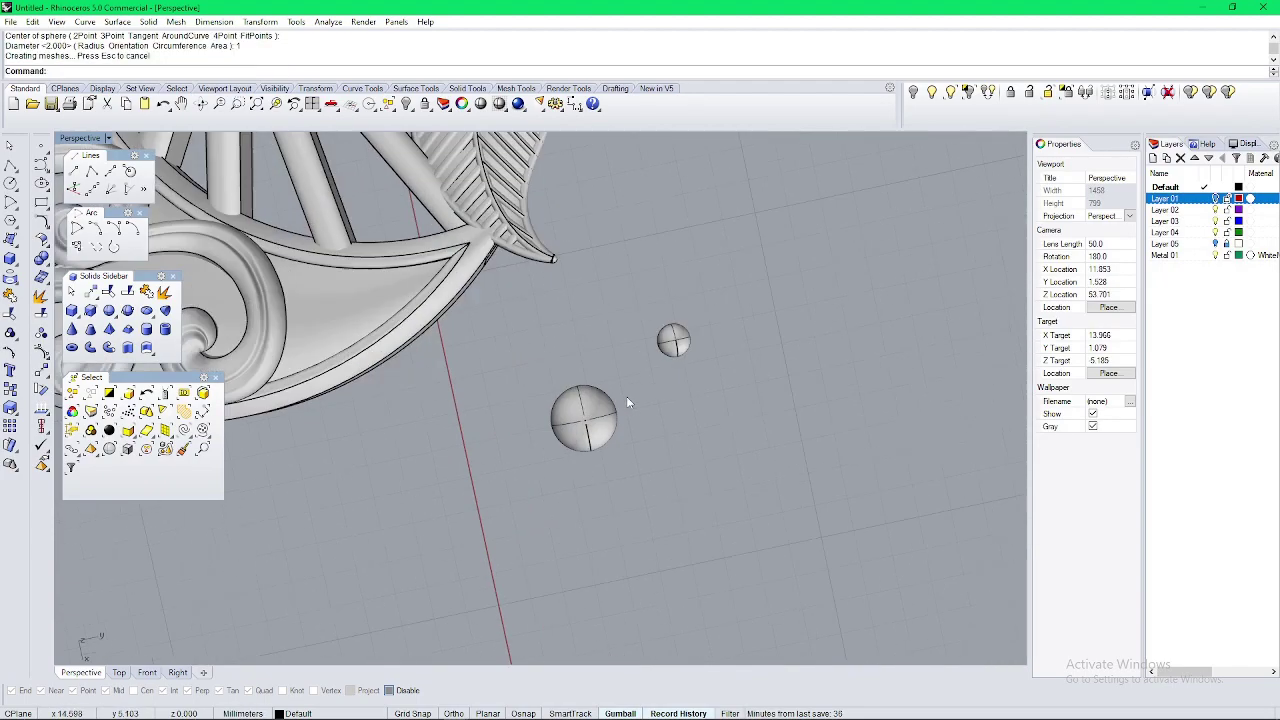
pyautogui.click(603, 445)
pyautogui.write('AreaCentroid')
pyautogui.press('Return')
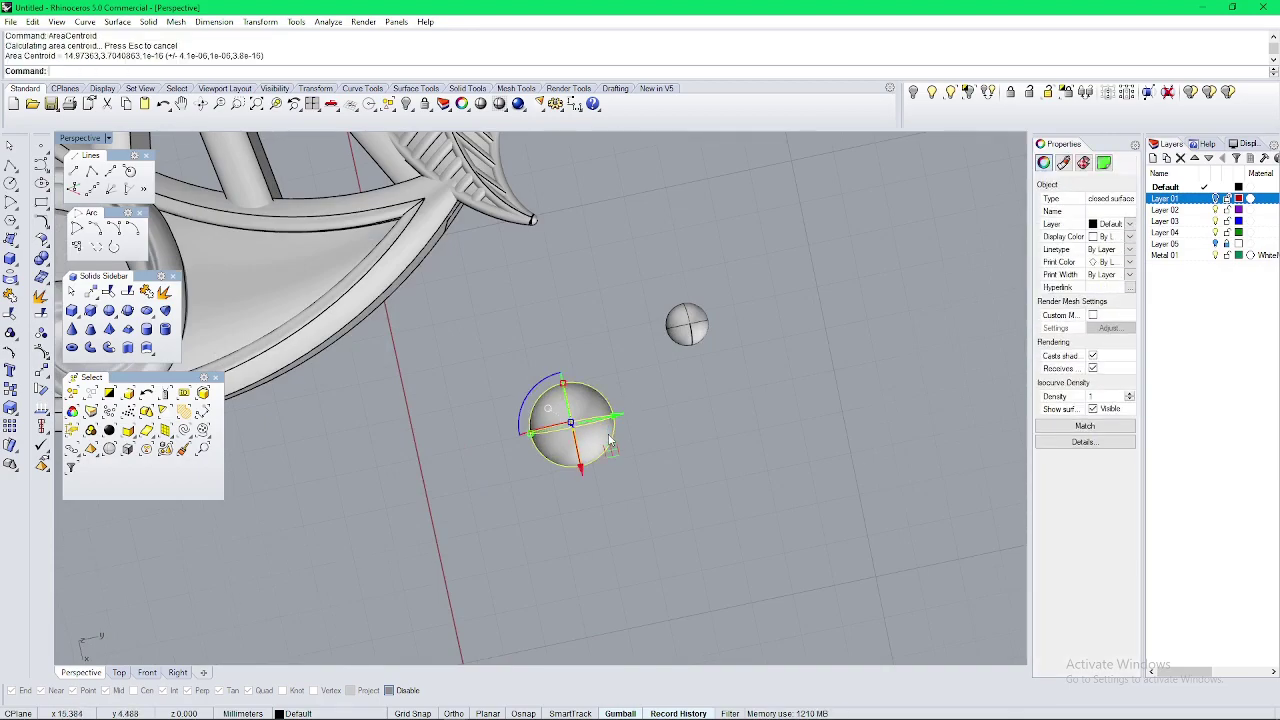
pyautogui.click(683, 313)
pyautogui.rightClick(683, 313)
# Step: Orient the 2 mm sphere from its centre onto the crescent surface, between the end scroll and the crescent's pointed tip
pyautogui.scroll(10, 600, 409)
pyautogui.click(580, 398)
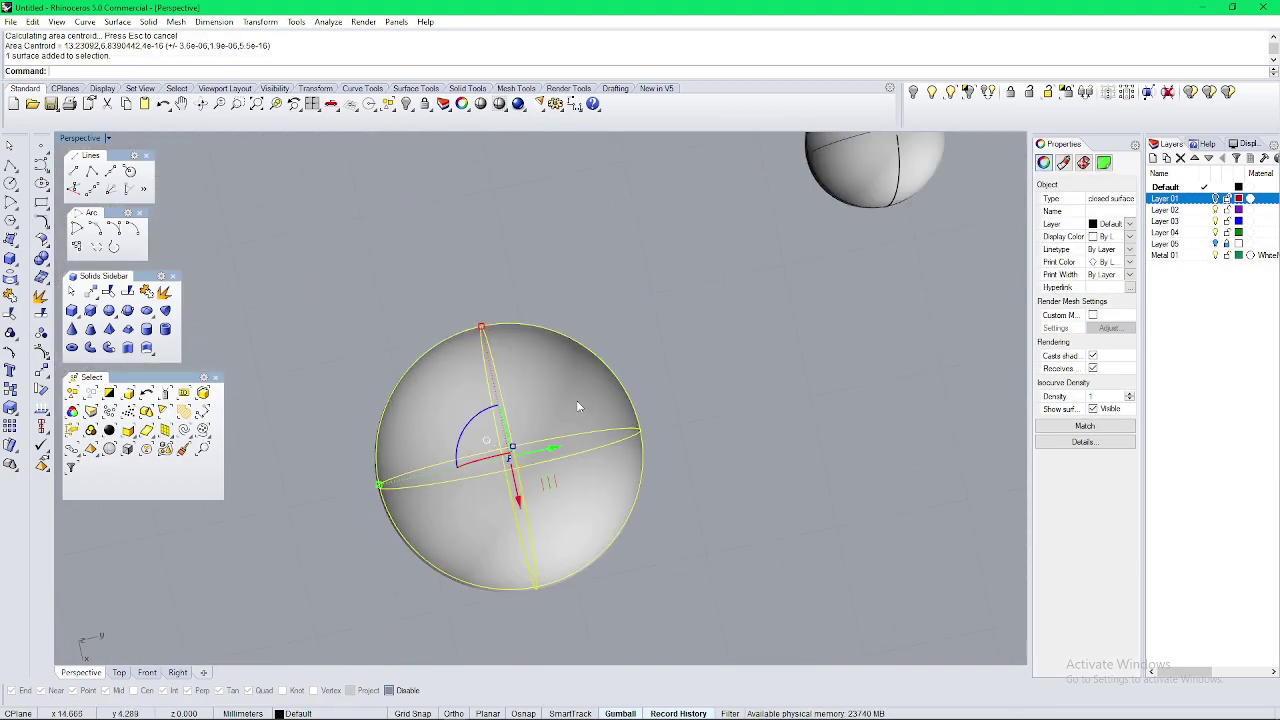
pyautogui.write('O')
pyautogui.press('Return')
pyautogui.scroll(4, 562, 420)
pyautogui.keyDown('alt'); pyautogui.click(486, 468); pyautogui.keyUp('alt')
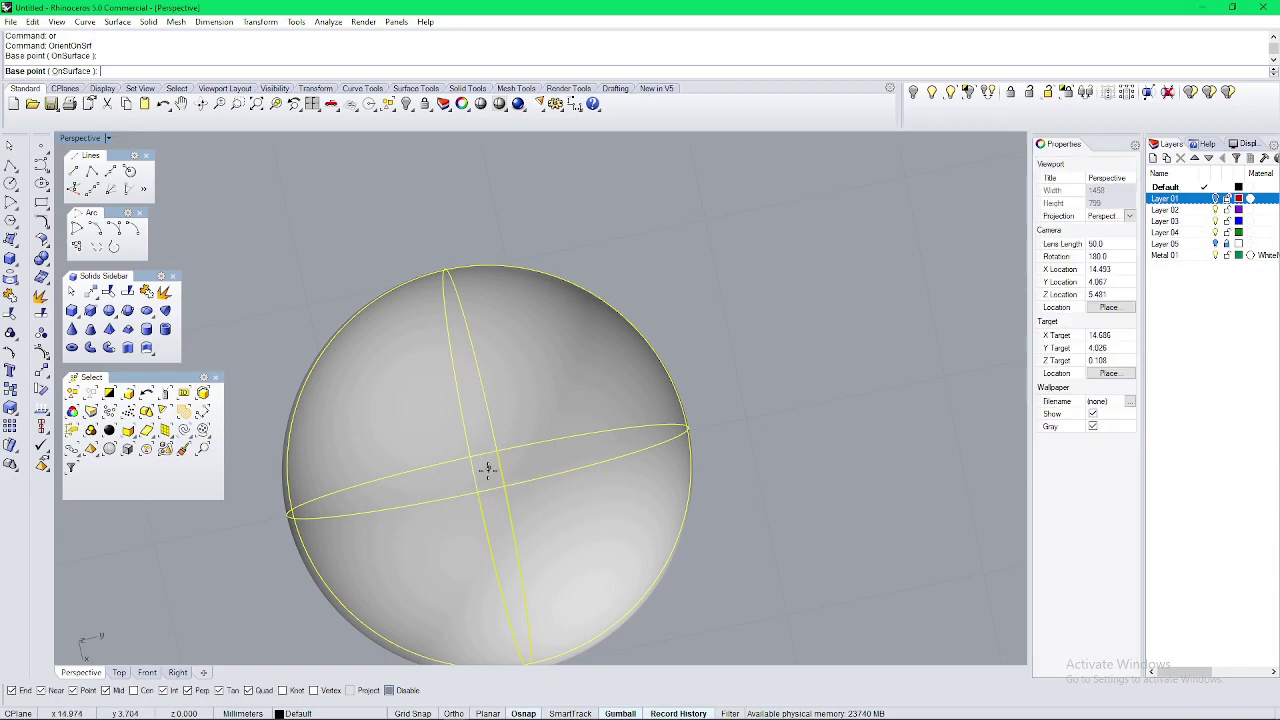
pyautogui.scroll(-4, 620, 445)
pyautogui.click(879, 437)
pyautogui.scroll(-2, 639, 284)
pyautogui.keyDown('shift'); pyautogui.moveTo(487, 286); pyautogui.dragTo(837, 491, button='right'); pyautogui.keyUp('shift')
pyautogui.scroll(-8, 745, 462)
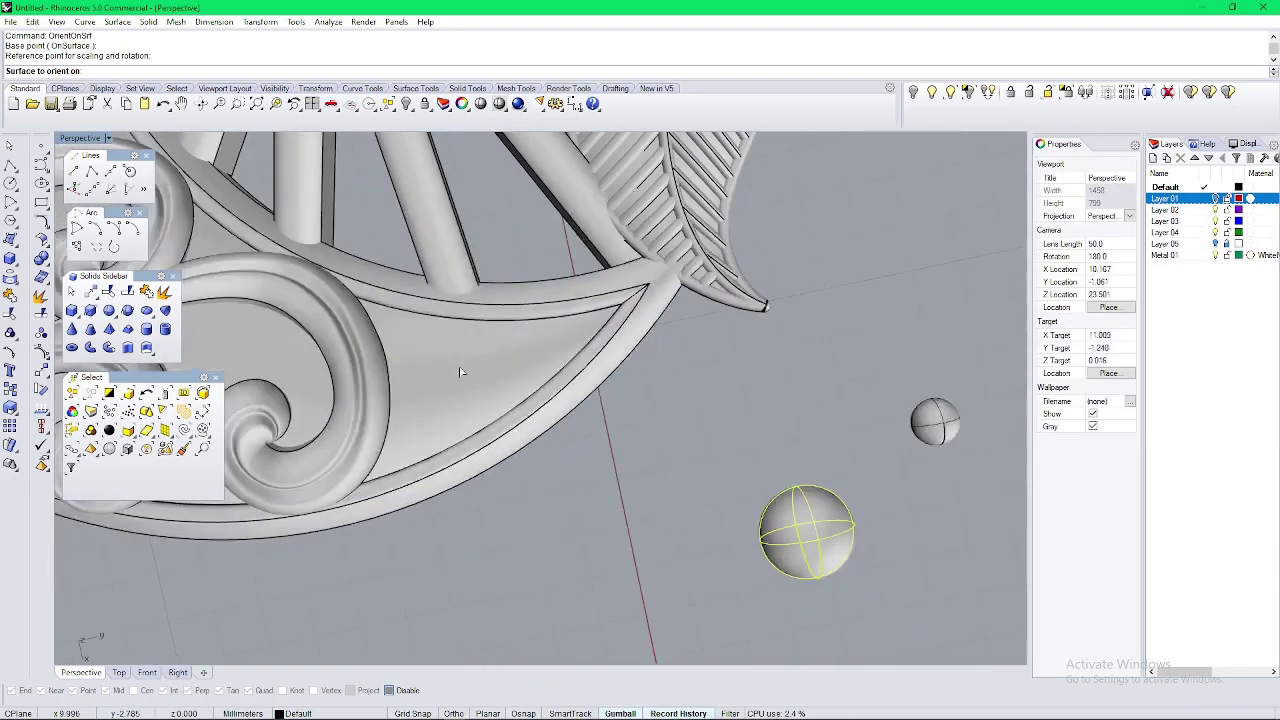
pyautogui.click(473, 409)
pyautogui.click(579, 429)
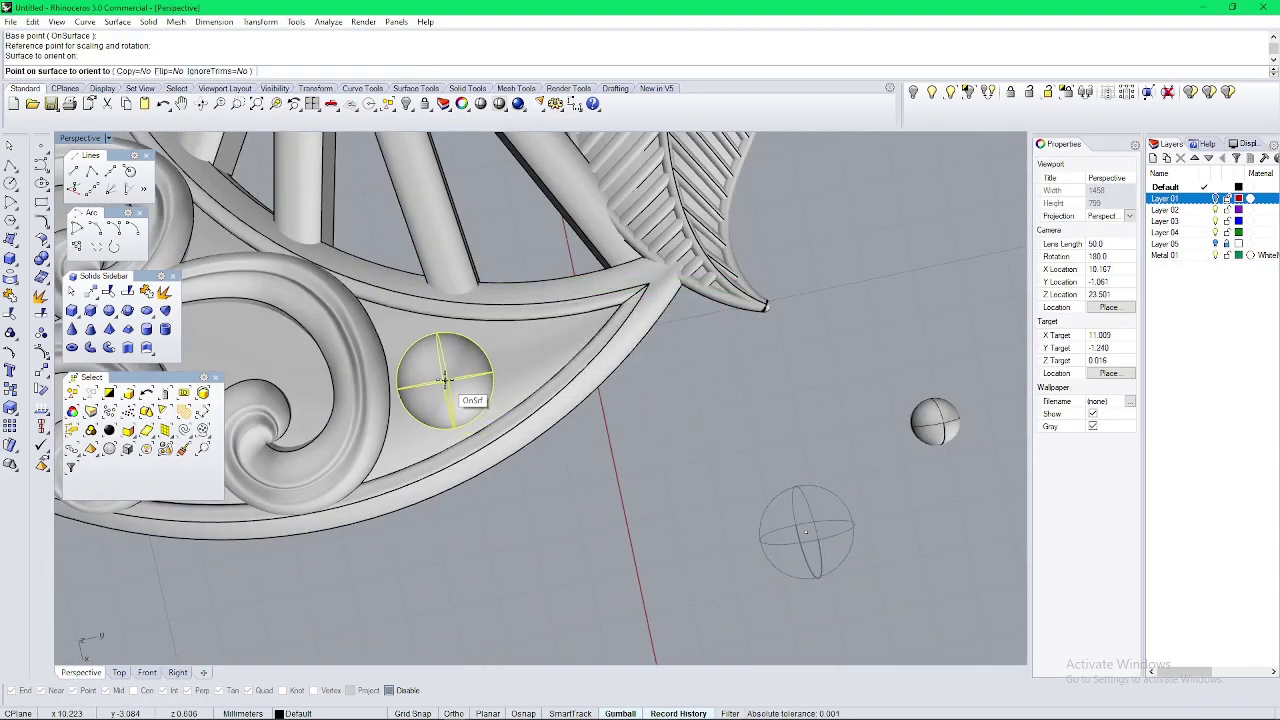
pyautogui.click(447, 383)
pyautogui.scroll(-6, 828, 443)
# Step: Orient the 1 mm sphere from its centre onto the crescent surface between the 2 mm sphere and the tip, and delete the leftover object
pyautogui.moveTo(828, 443); pyautogui.dragTo(643, 393, button='right')
pyautogui.click(641, 453)
pyautogui.write('or')
pyautogui.press('Return')
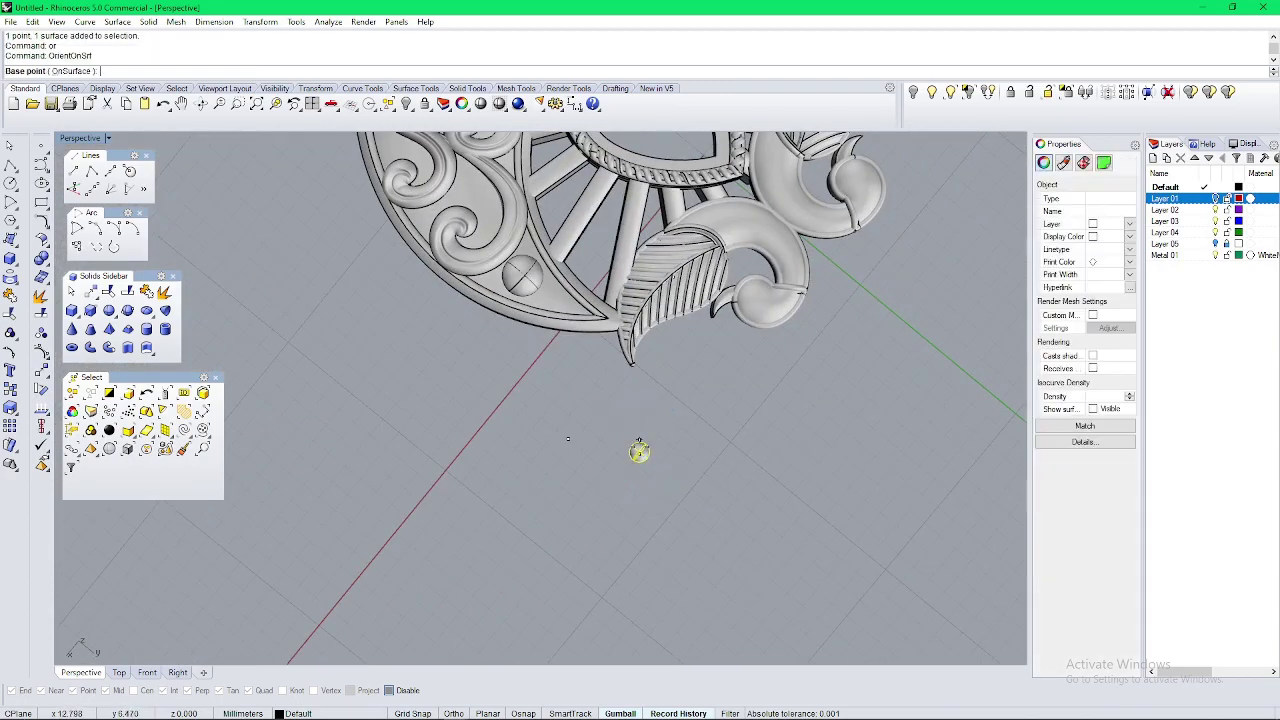
pyautogui.scroll(6, 641, 453)
pyautogui.click(636, 450)
pyautogui.scroll(-7, 786, 437)
pyautogui.keyDown('shift'); pyautogui.click(786, 437); pyautogui.keyUp('shift')
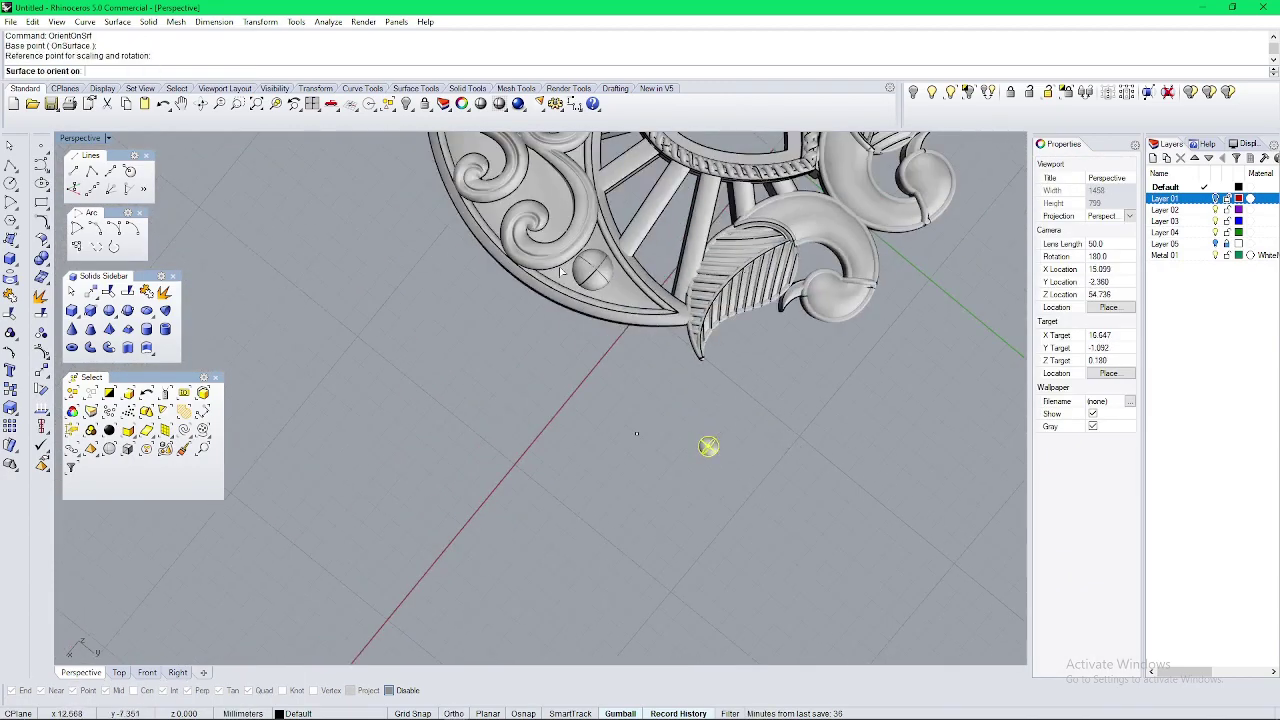
pyautogui.scroll(9, 592, 250)
pyautogui.click(604, 330)
pyautogui.click(579, 428)
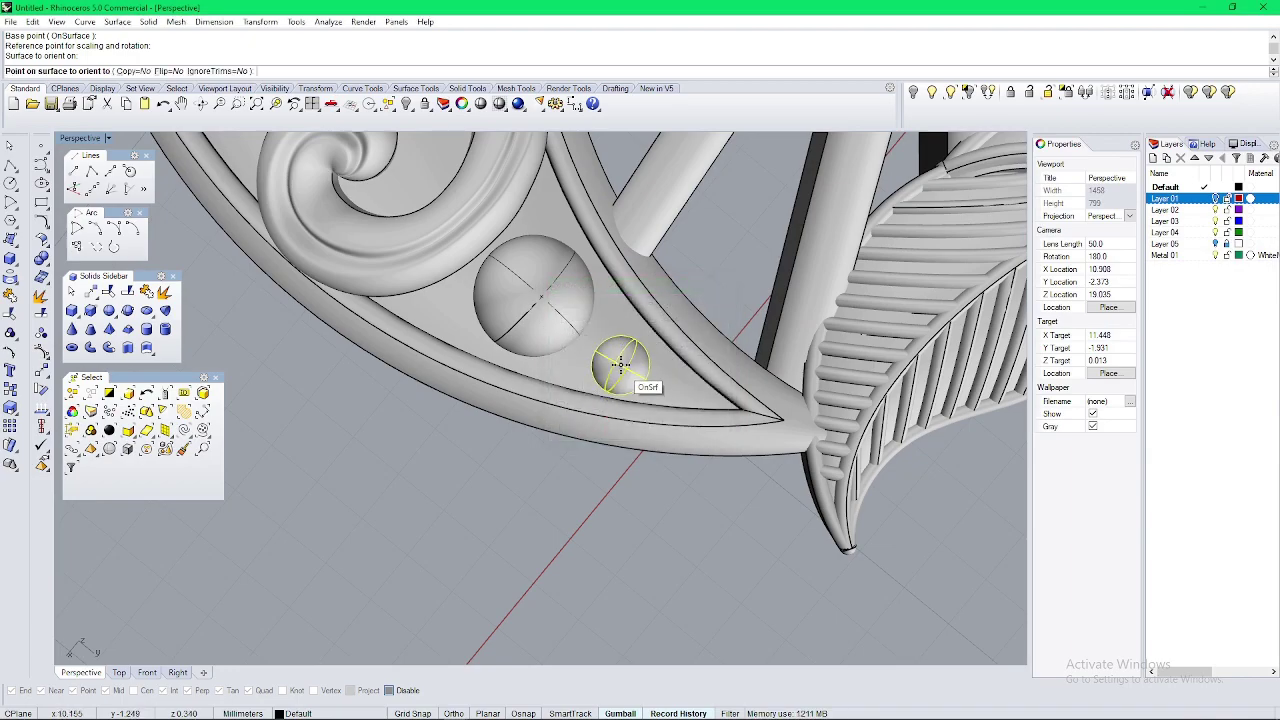
pyautogui.click(617, 362)
pyautogui.scroll(-12, 617, 362)
pyautogui.moveTo(617, 362); pyautogui.dragTo(588, 365, button='right')
pyautogui.scroll(-3, 696, 337)
pyautogui.click(696, 337)
pyautogui.press('Delete')
# Step: Mirror the two crescent spheres across the vertical axis through the origin to the pendant's opposite side
pyautogui.click(569, 334)
pyautogui.scroll(7, 561, 306)
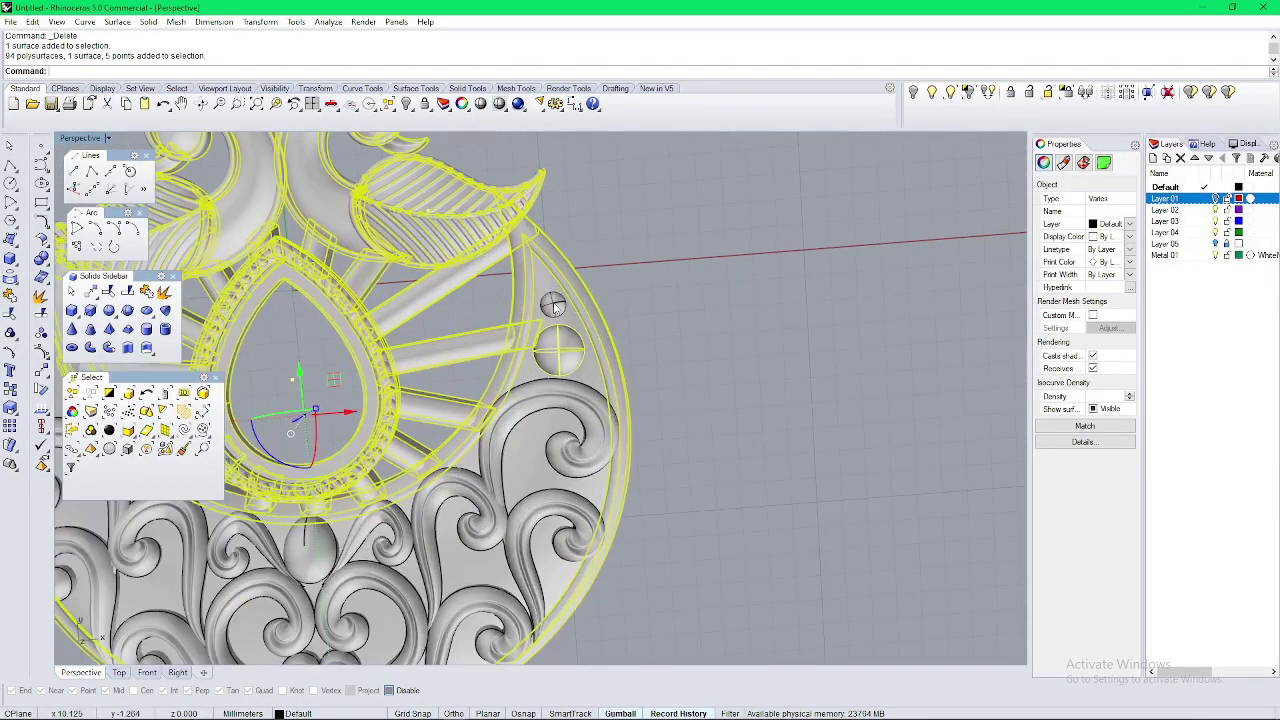
pyautogui.keyDown('shift'); pyautogui.click(557, 305); pyautogui.keyUp('shift')
pyautogui.keyDown('ctrl'); pyautogui.click(567, 298); pyautogui.keyUp('ctrl')
pyautogui.scroll(-5, 567, 298)
pyautogui.write('mi')
pyautogui.press('Return')
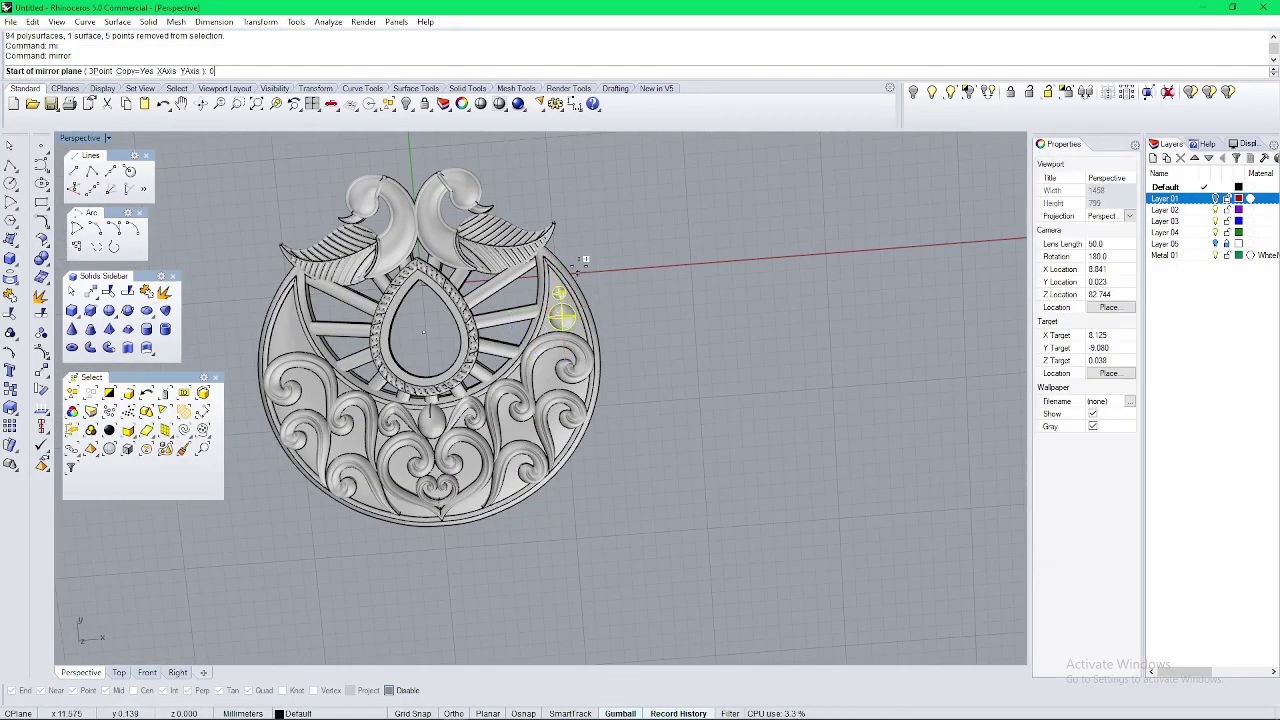
pyautogui.write('0')
pyautogui.press('Return')
pyautogui.keyDown('shift'); pyautogui.click(432, 264); pyautogui.keyUp('shift')
pyautogui.press('Escape')
# Step: Select the whole pendant with its spheres and group it
pyautogui.scroll(-6, 432, 264)
pyautogui.moveTo(502, 308); pyautogui.dragTo(726, 266, button='right')
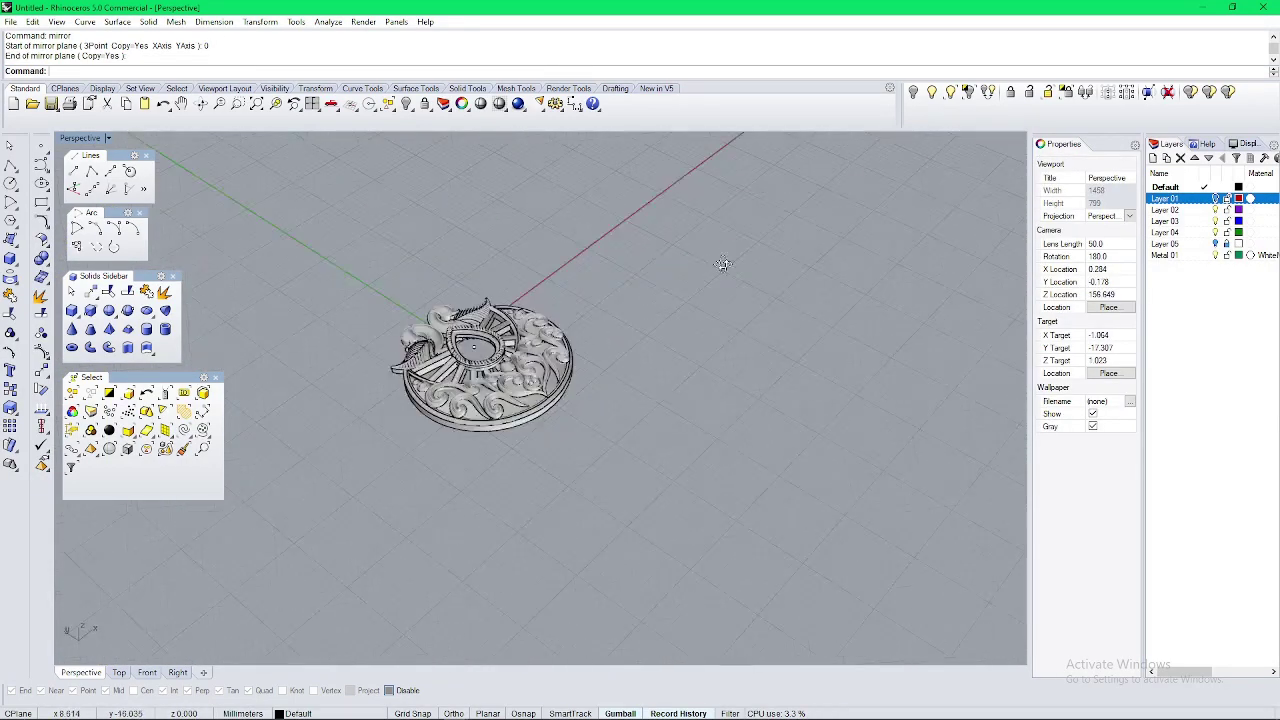
pyautogui.scroll(5, 430, 358)
pyautogui.moveTo(450, 370); pyautogui.dragTo(575, 531, button='right')
pyautogui.scroll(-6, 575, 531)
pyautogui.moveTo(759, 259); pyautogui.dragTo(506, 513)
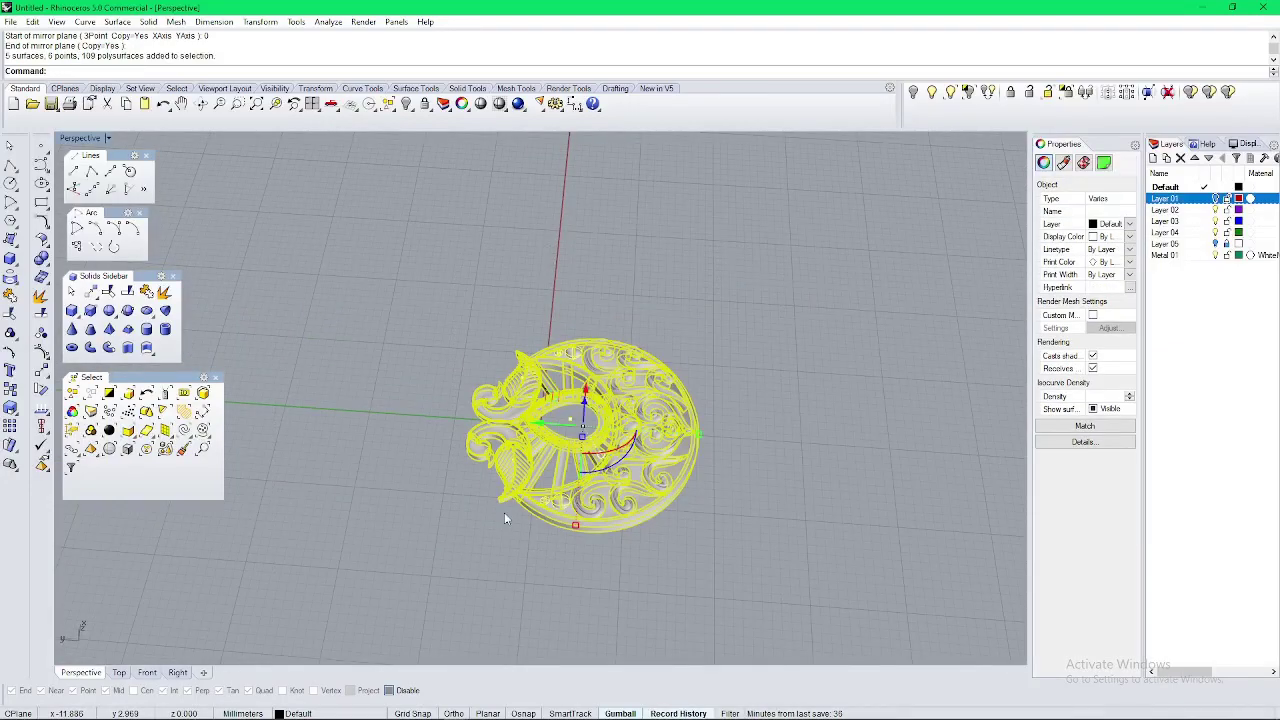
pyautogui.write('g')
pyautogui.press('Return')
pyautogui.press('Escape')
pyautogui.moveTo(504, 512); pyautogui.dragTo(384, 480, button='right')
pyautogui.scroll(5, 381, 414)
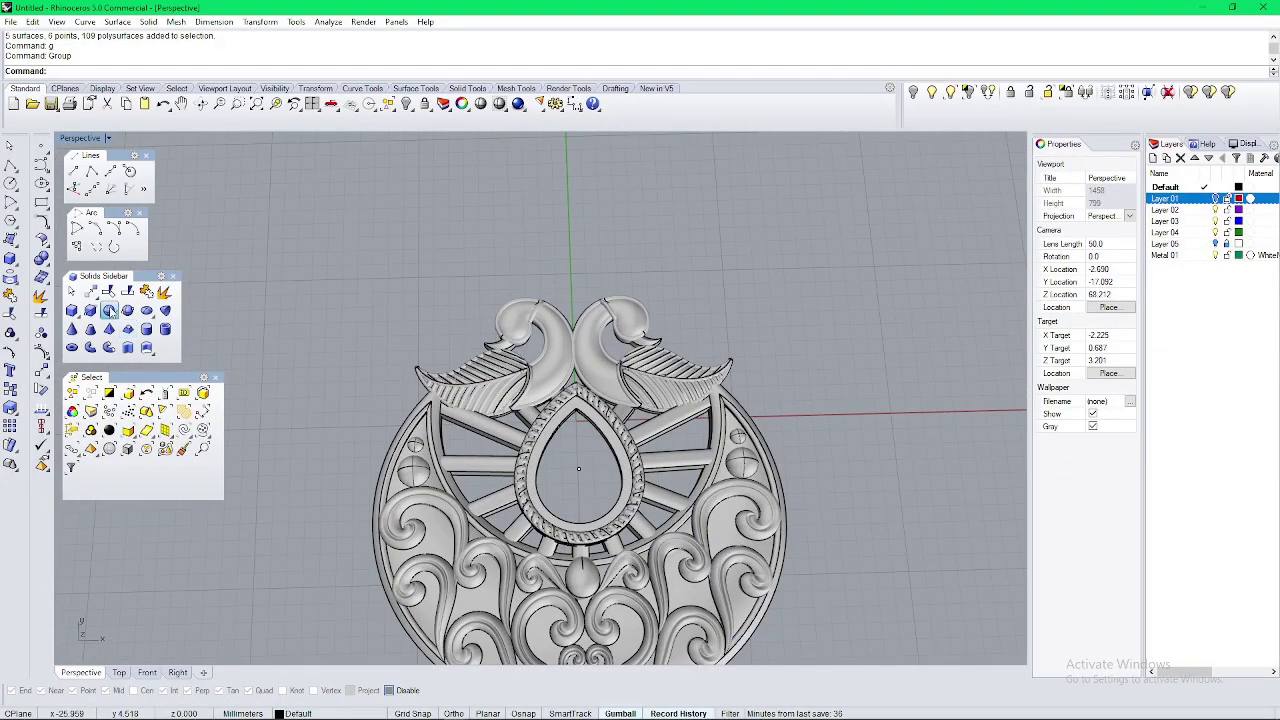
# Step: Try to create a 0.1 mm diameter sphere in the empty area above the pendant
pyautogui.click(109, 311)
pyautogui.keyDown('shift'); pyautogui.moveTo(746, 291); pyautogui.dragTo(666, 383, button='right'); pyautogui.keyUp('shift')
pyautogui.click(700, 343)
pyautogui.write('.1')
pyautogui.press('Return')
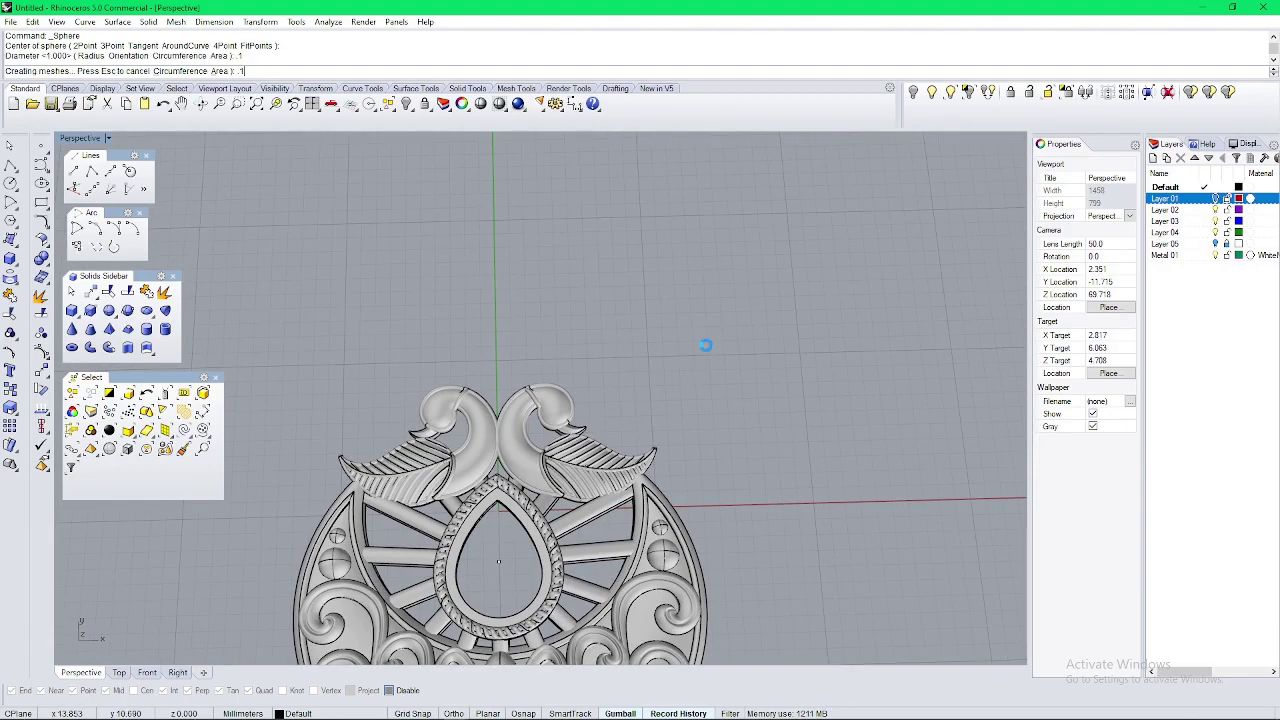
# Step: Create a 1 mm diameter sphere above the pendant and add an area centroid point to it
pyautogui.rightClick(638, 338)
pyautogui.click(642, 338)
pyautogui.write('1')
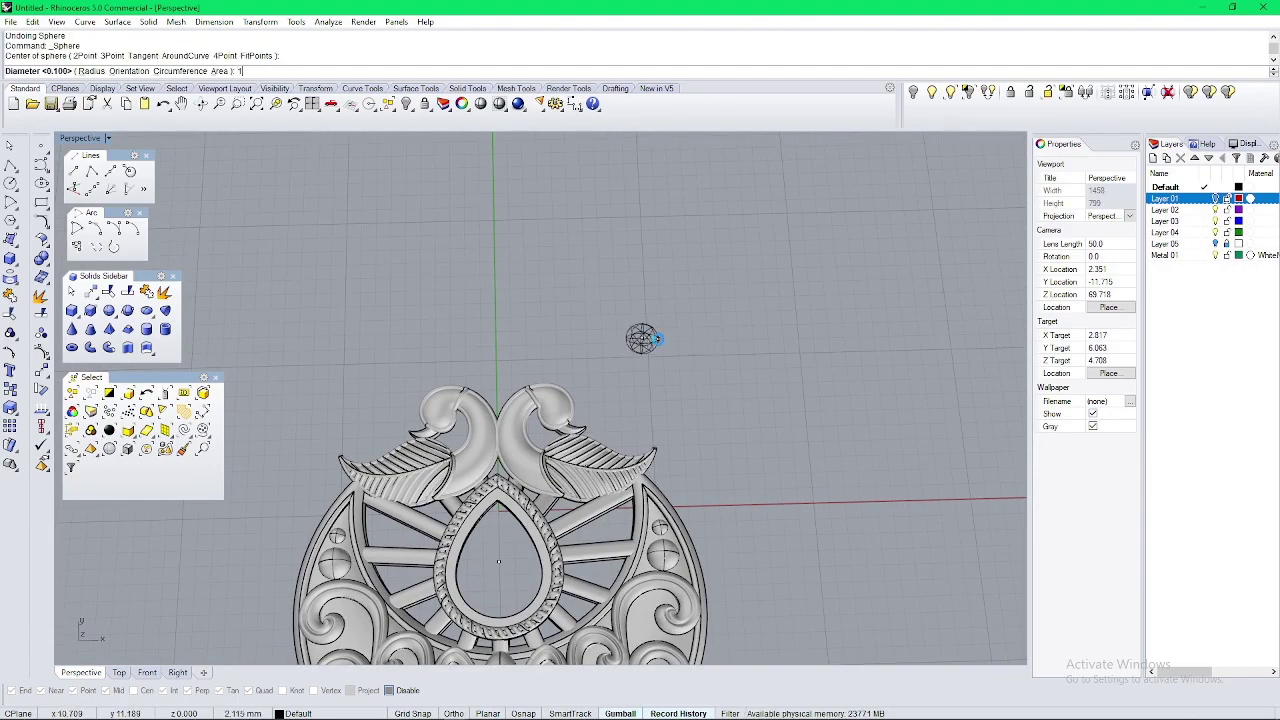
pyautogui.press('Return')
pyautogui.scroll(5, 688, 326)
pyautogui.moveTo(643, 283); pyautogui.dragTo(578, 388)
pyautogui.write('a')
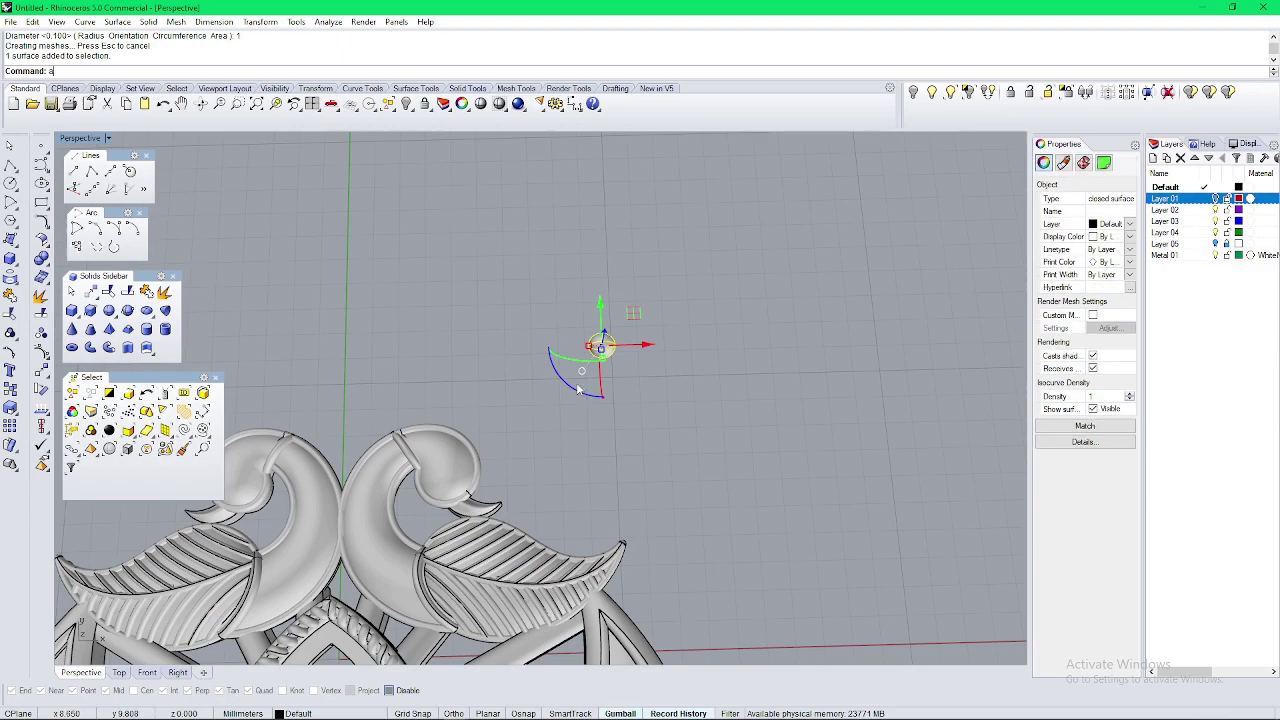
pyautogui.press('Return')
pyautogui.write('OpR')
pyautogui.press('Return')
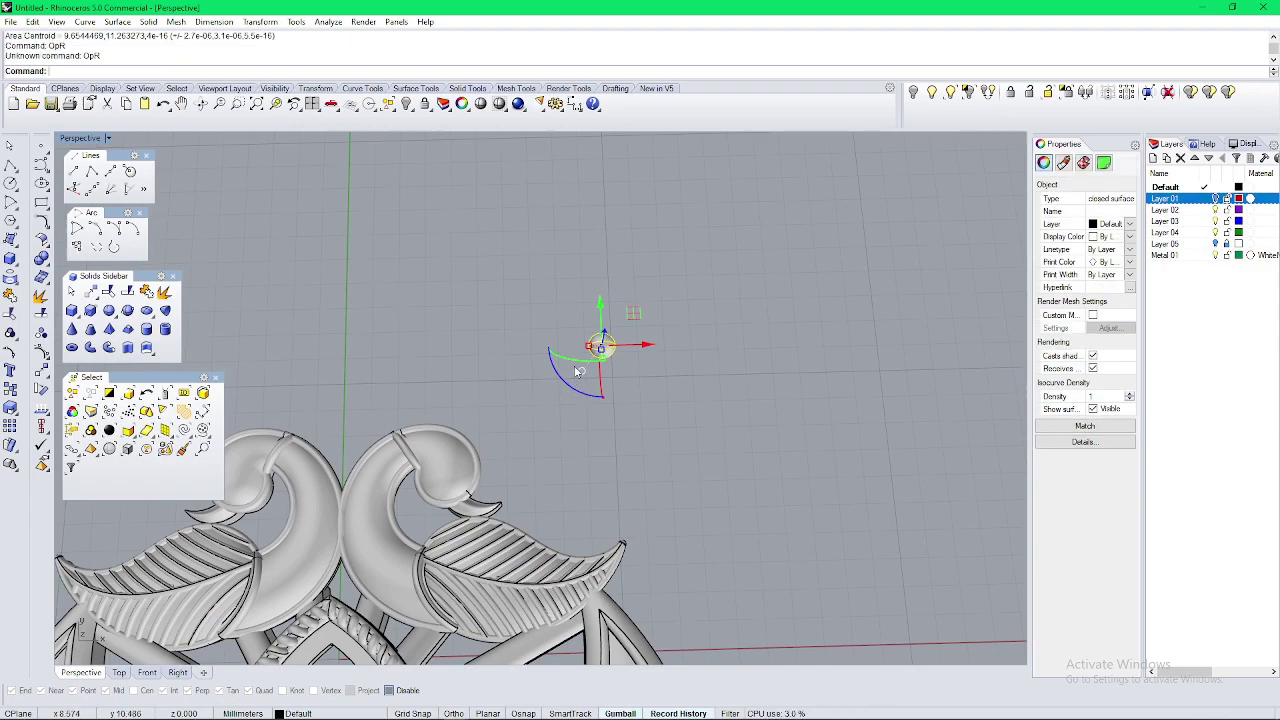
# Step: Orient the new 1 mm sphere with its centroid point onto the right peacock's head surface as an eye
pyautogui.moveTo(640, 305); pyautogui.dragTo(582, 401)
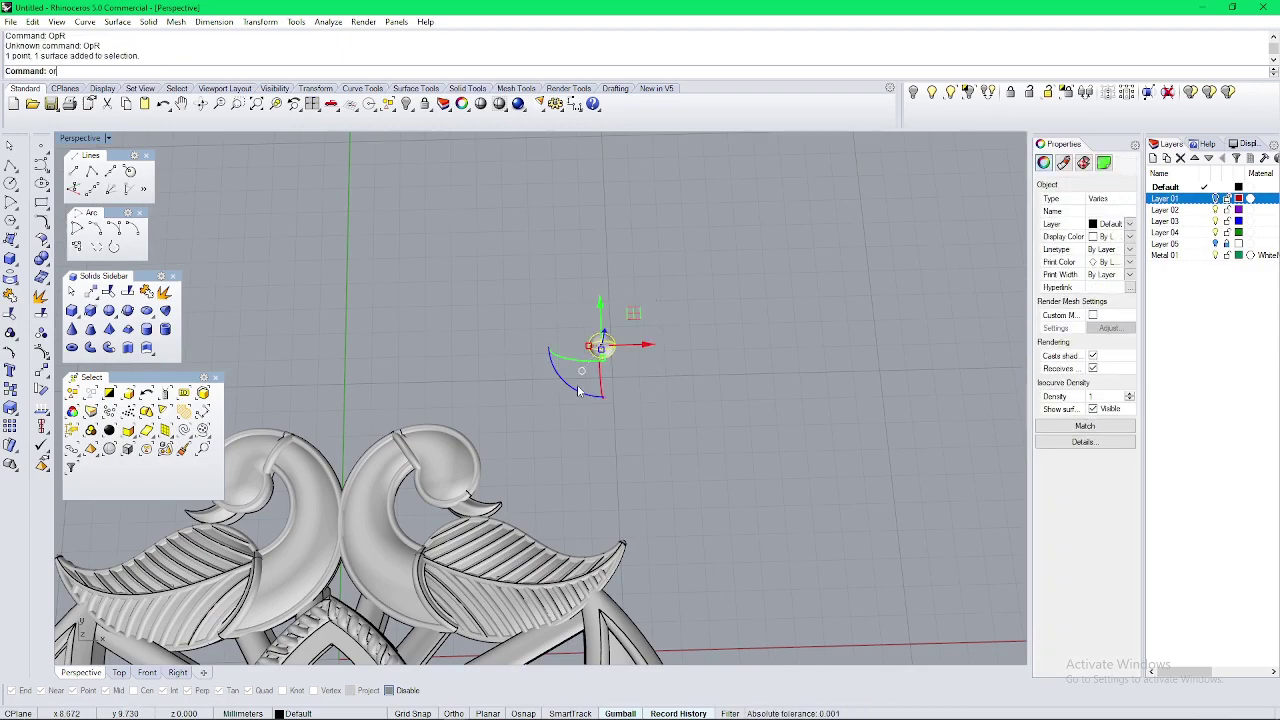
pyautogui.write('or')
pyautogui.press('Return')
pyautogui.scroll(5, 593, 363)
pyautogui.click(612, 334)
pyautogui.scroll(-5, 735, 358)
pyautogui.click(768, 363)
pyautogui.scroll(5, 540, 464)
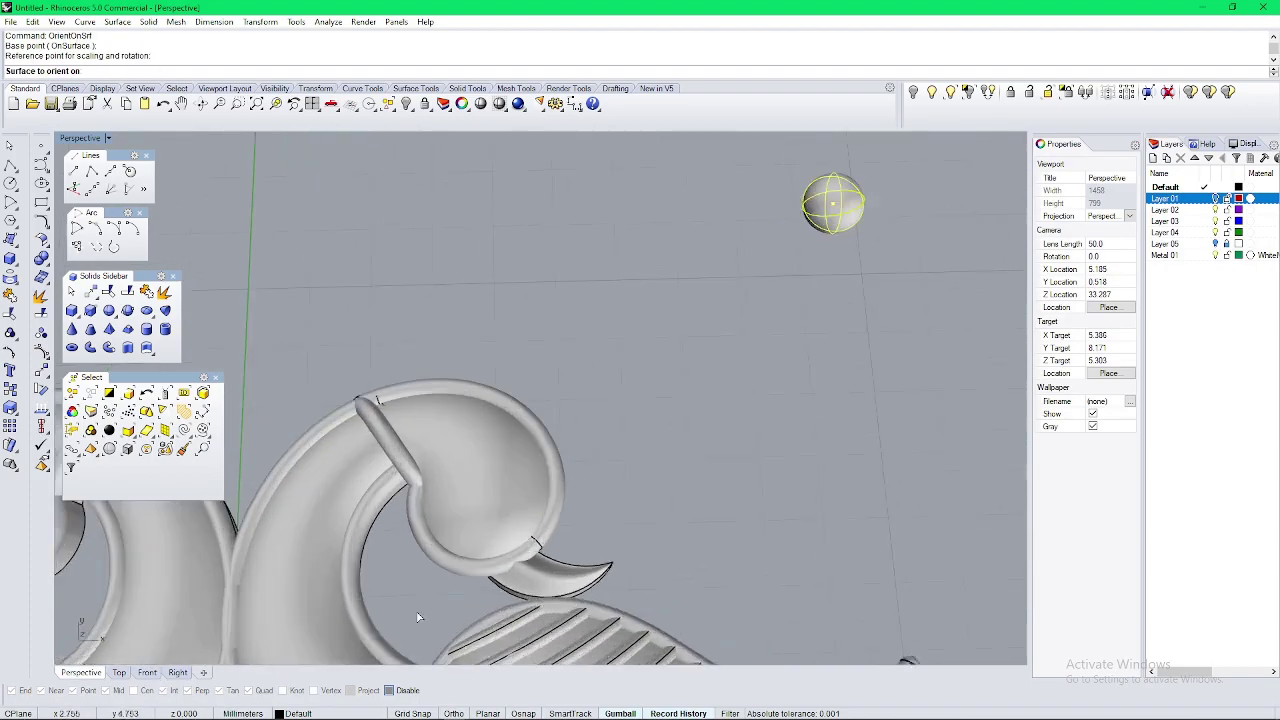
pyautogui.scroll(1, 418, 617)
pyautogui.click(517, 554)
pyautogui.click(583, 429)
pyautogui.click(511, 463)
# Step: Mirror the eye sphere across the vertical axis through the origin onto the other peacock's head
pyautogui.scroll(-5, 510, 462)
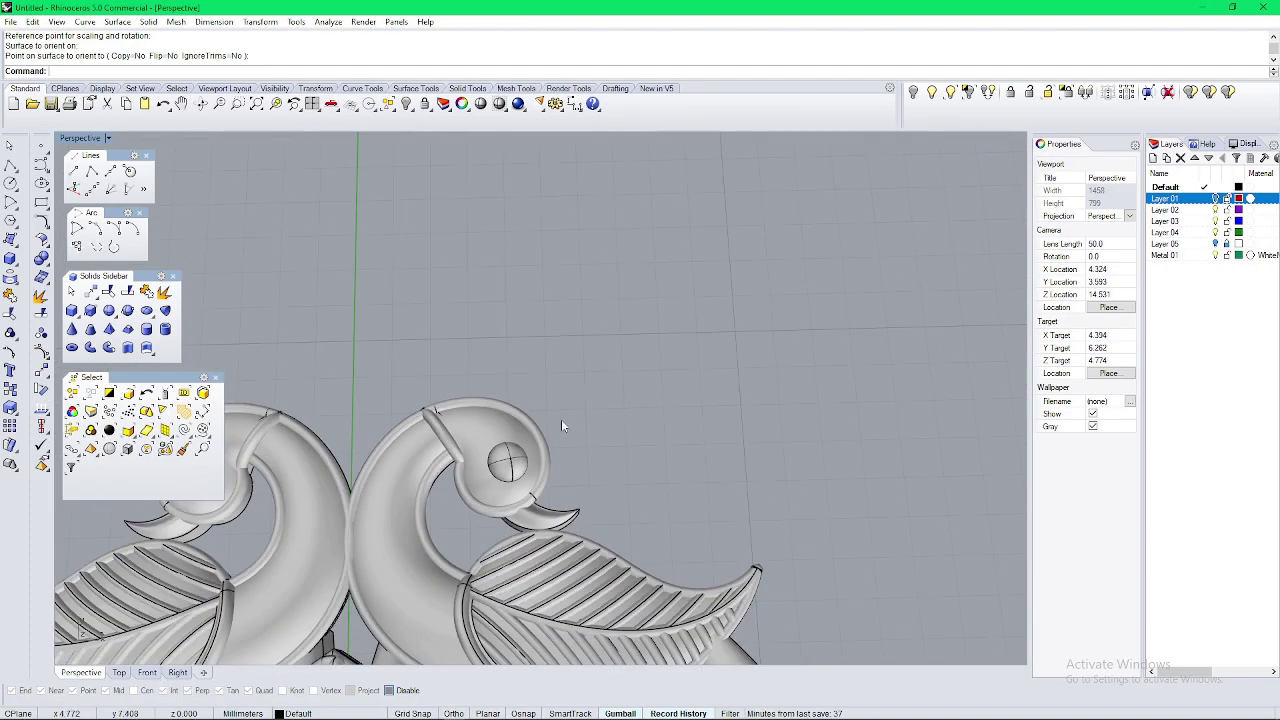
pyautogui.scroll(-6, 717, 344)
pyautogui.scroll(6, 603, 412)
pyautogui.click(594, 417)
pyautogui.scroll(-5, 593, 420)
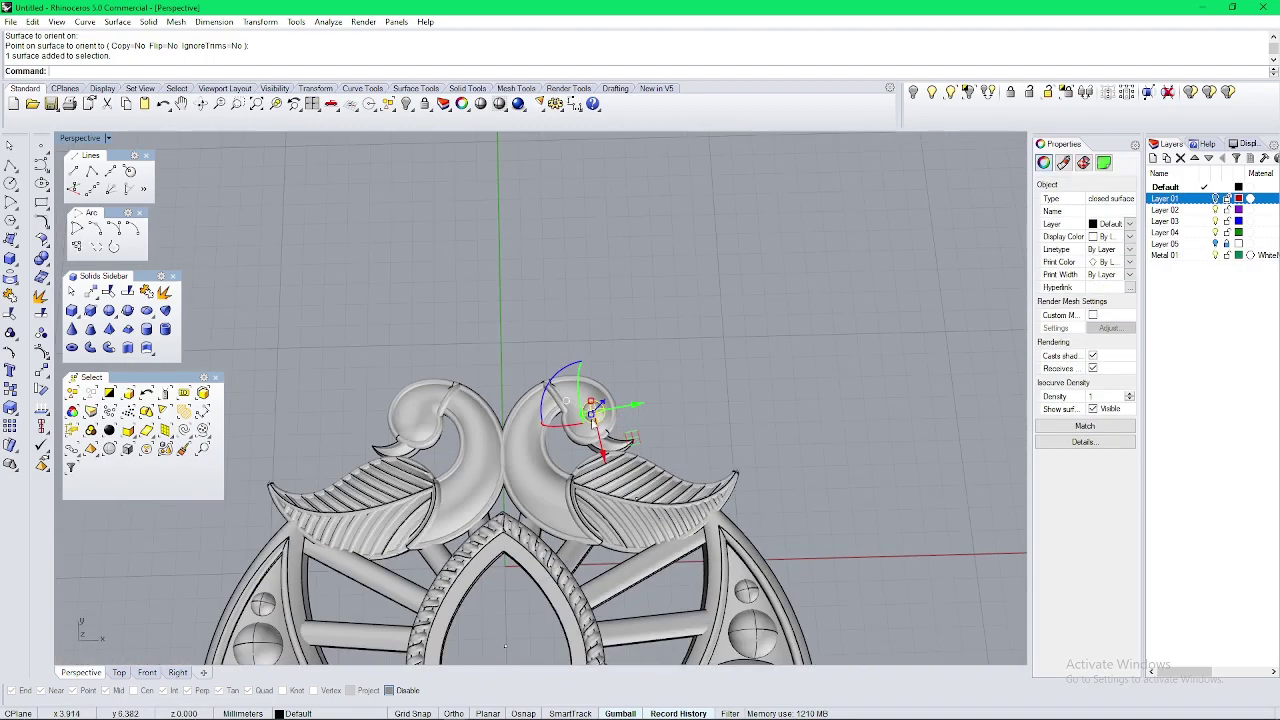
pyautogui.write('mi')
pyautogui.press('Return')
pyautogui.write('0')
pyautogui.press('Return')
pyautogui.keyDown('shift'); pyautogui.click(548, 287); pyautogui.keyUp('shift')
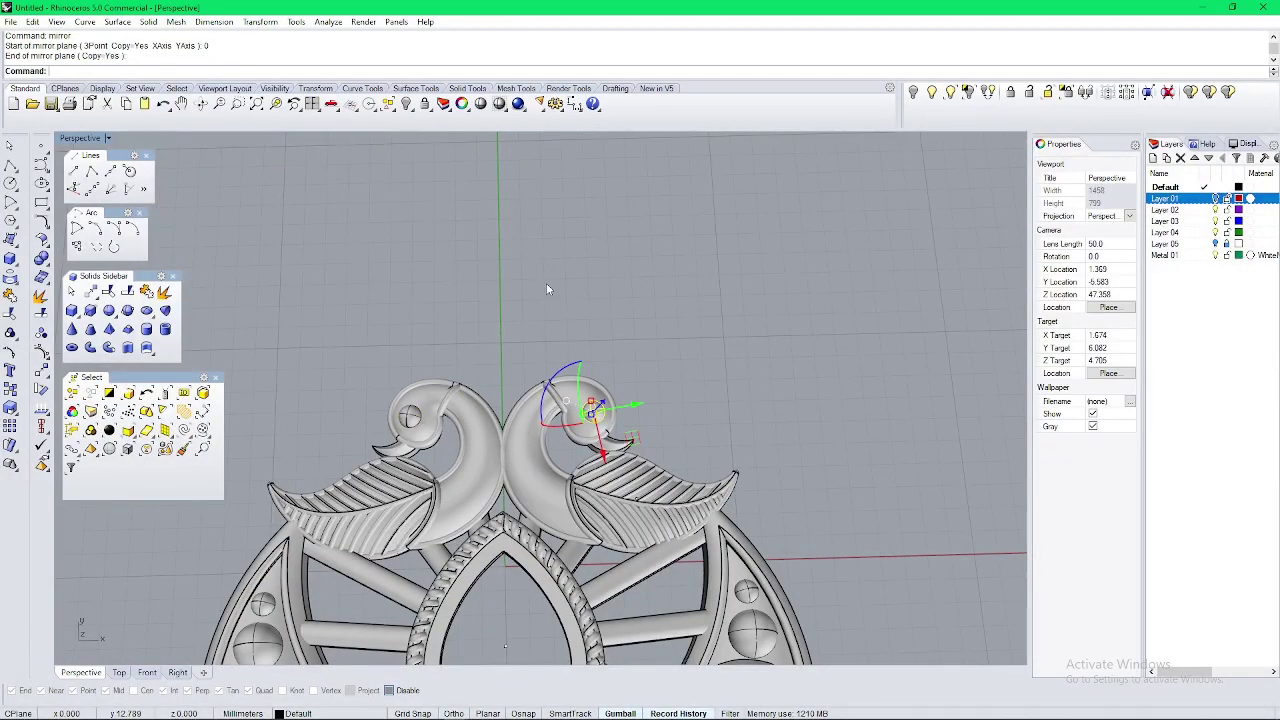
pyautogui.click(548, 287)
# Step: Select all leftover point objects in the model and delete them
pyautogui.scroll(-2, 549, 287)
pyautogui.scroll(-6, 560, 295)
pyautogui.moveTo(535, 420); pyautogui.dragTo(542, 458, button='right')
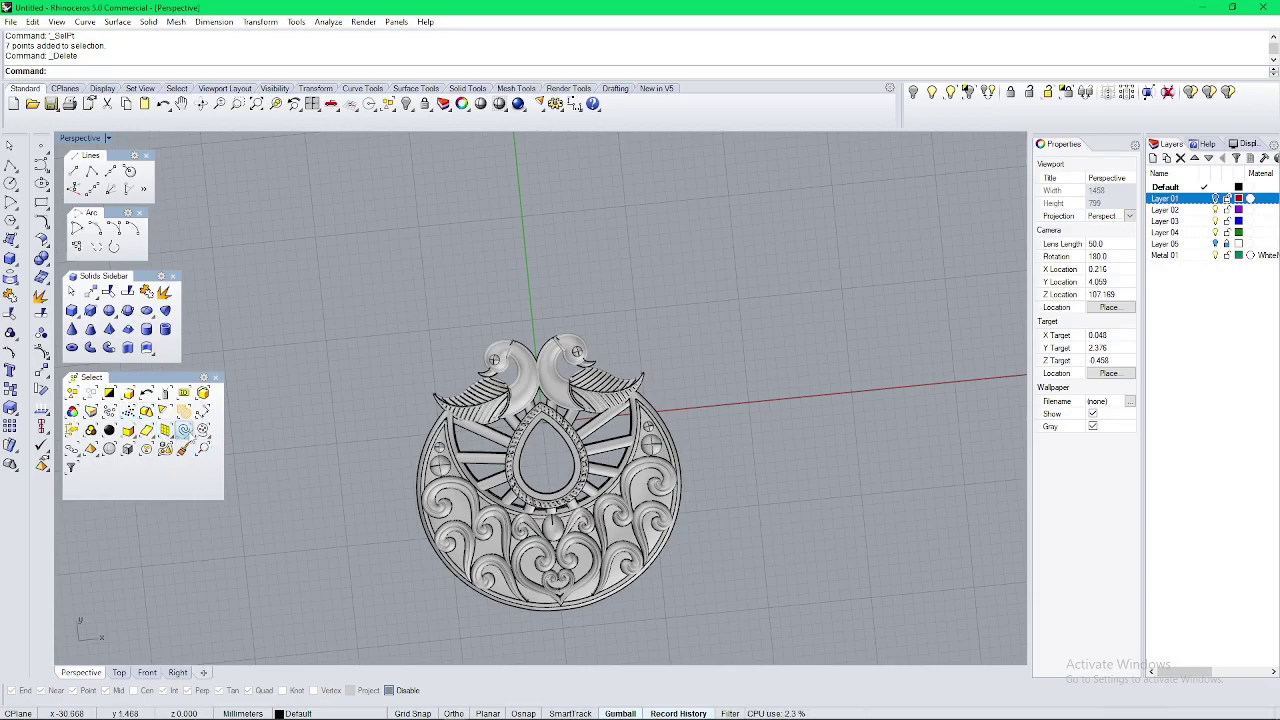
pyautogui.click(185, 431)
pyautogui.press('Delete')
pyautogui.press('Delete')
# Step: Group all the pendant's parts together, including the two eye spheres
pyautogui.moveTo(560, 405); pyautogui.dragTo(670, 395, button='right')
pyautogui.scroll(-7, 670, 395)
pyautogui.moveTo(732, 344); pyautogui.dragTo(550, 508)
pyautogui.moveTo(590, 465); pyautogui.dragTo(632, 413, button='right')
pyautogui.scroll(9, 632, 413)
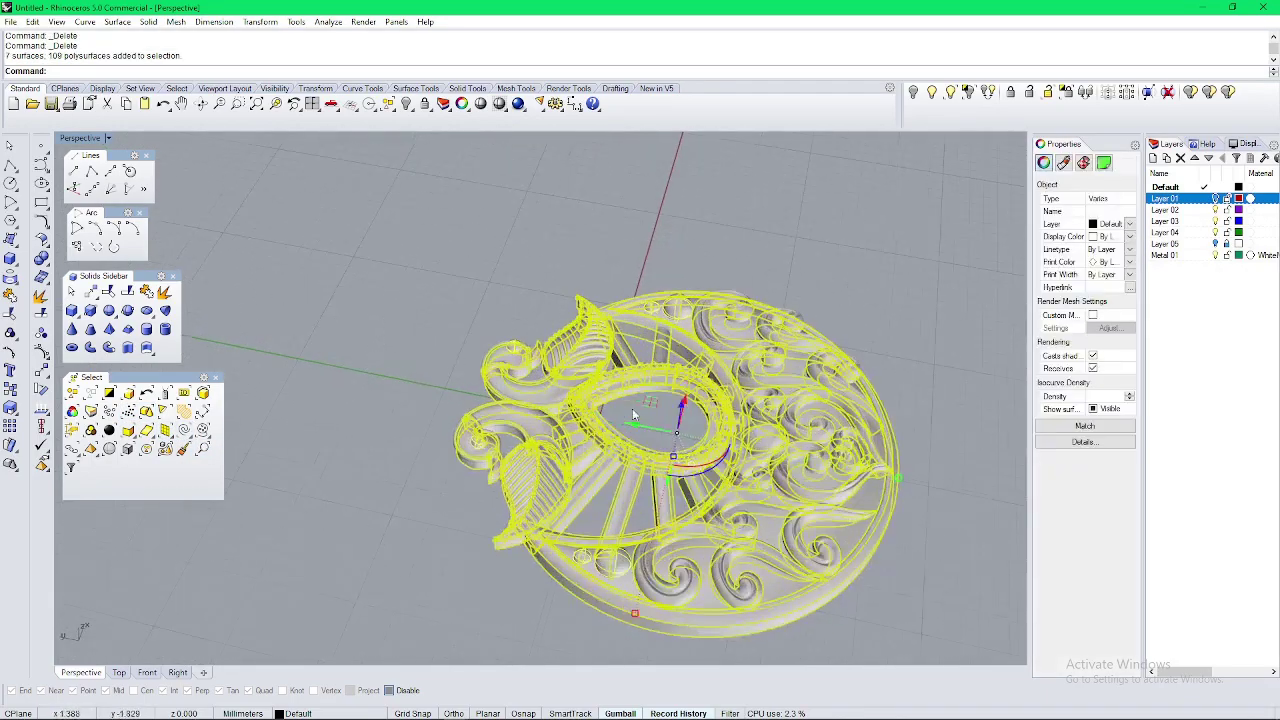
pyautogui.hotkey('ctrl', 'g')
# Step: Maximize the Top view and turn on Layer 05 to show the reference picture behind the pendant
pyautogui.hotkey('ctrl', 'F1')
pyautogui.press('Escape')
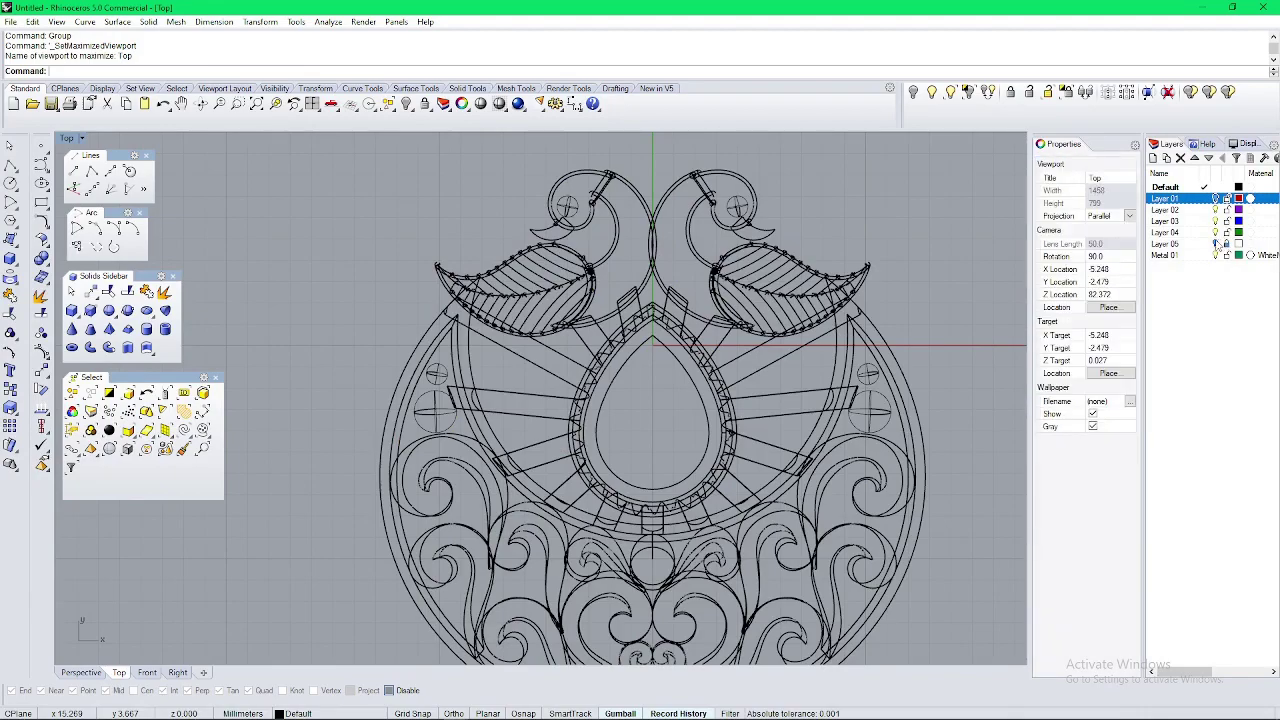
pyautogui.click(1215, 244)
pyautogui.scroll(-10, 600, 335)
pyautogui.moveTo(613, 366); pyautogui.dragTo(662, 358, button='right')
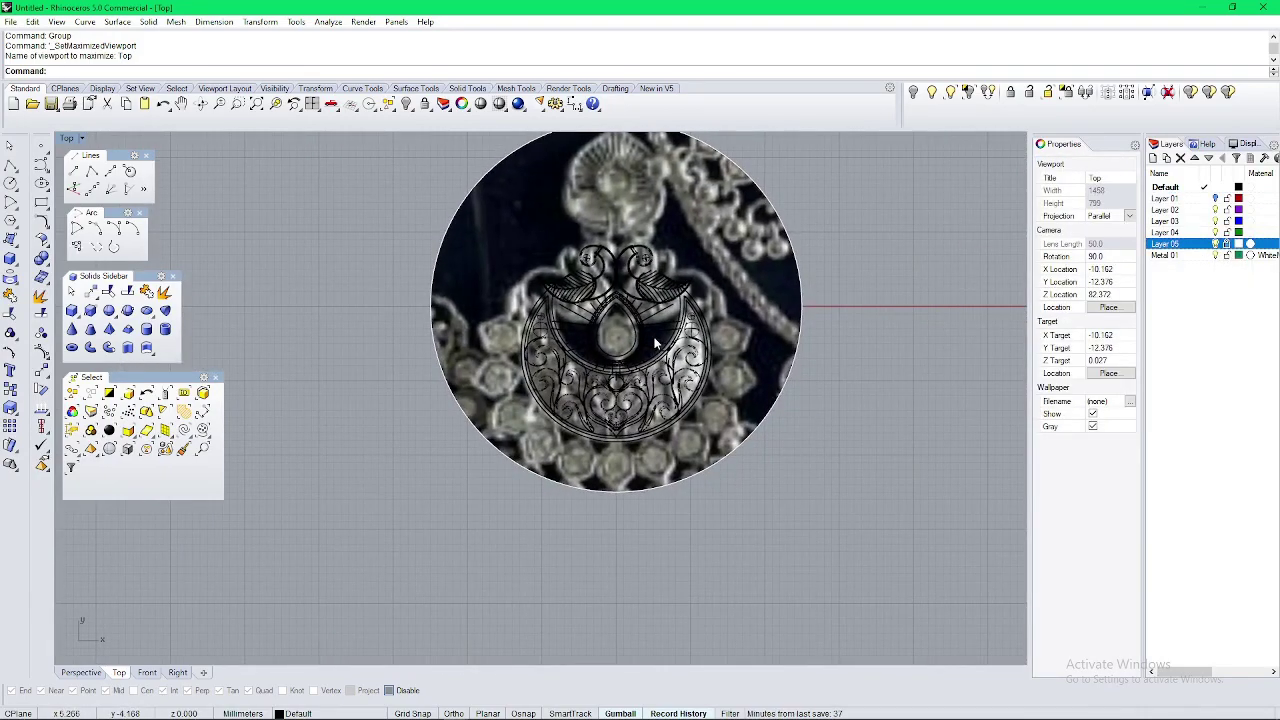
pyautogui.scroll(-2, 555, 490)
# Step: Copy the larger round stone setting from the colet file and paste it into the pendant model
pyautogui.press('super+Tab')
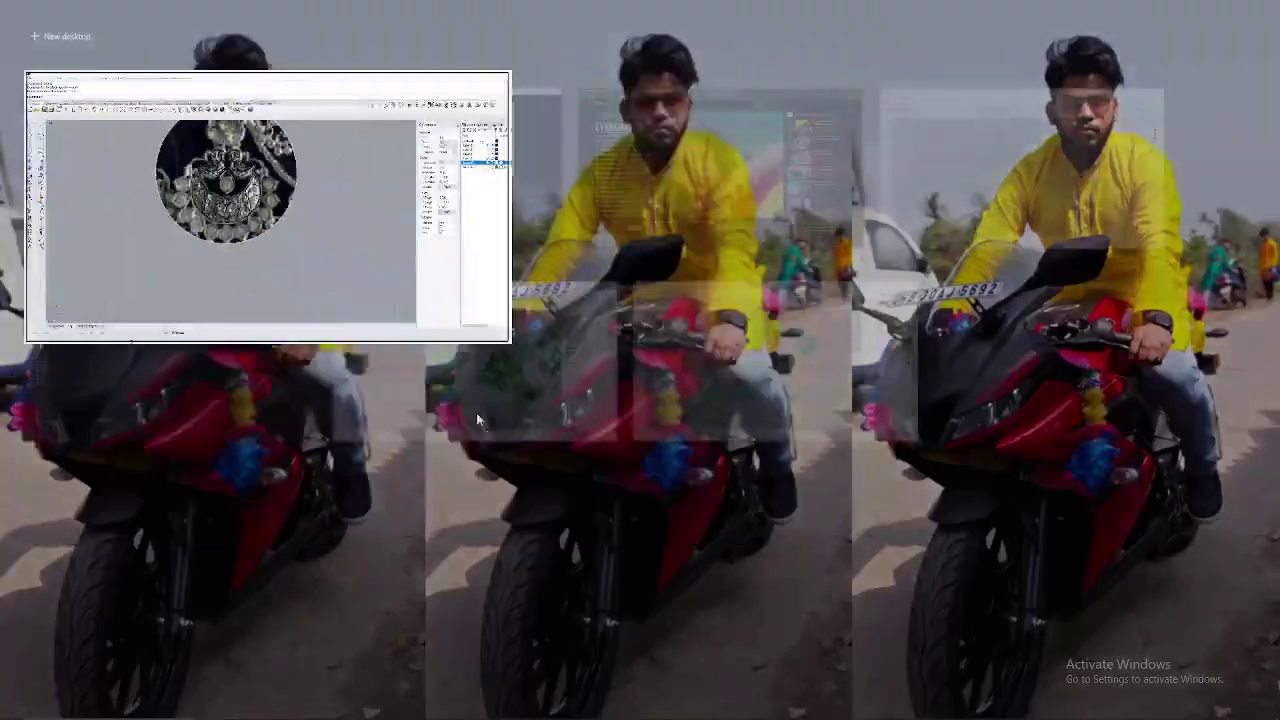
pyautogui.click(1010, 115)
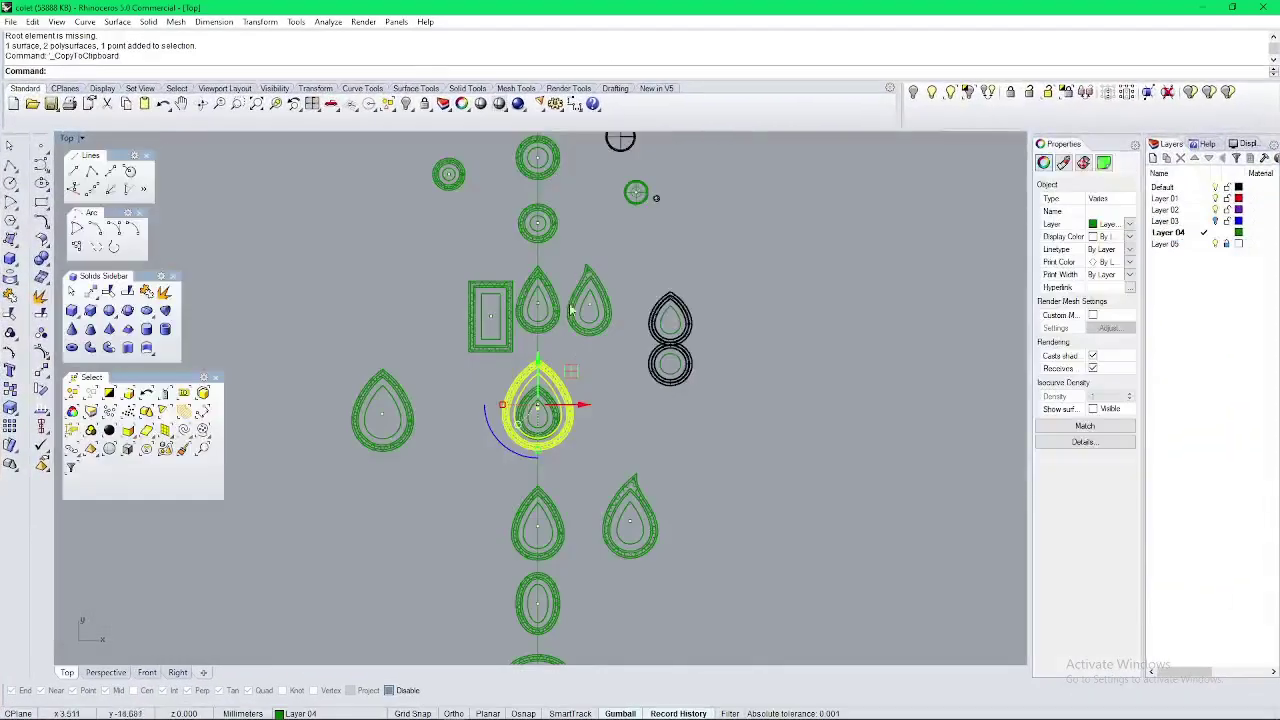
pyautogui.moveTo(545, 190); pyautogui.dragTo(573, 265, button='right')
pyautogui.scroll(-6, 573, 265)
pyautogui.scroll(8, 580, 287)
pyautogui.moveTo(578, 205); pyautogui.dragTo(582, 283, button='right')
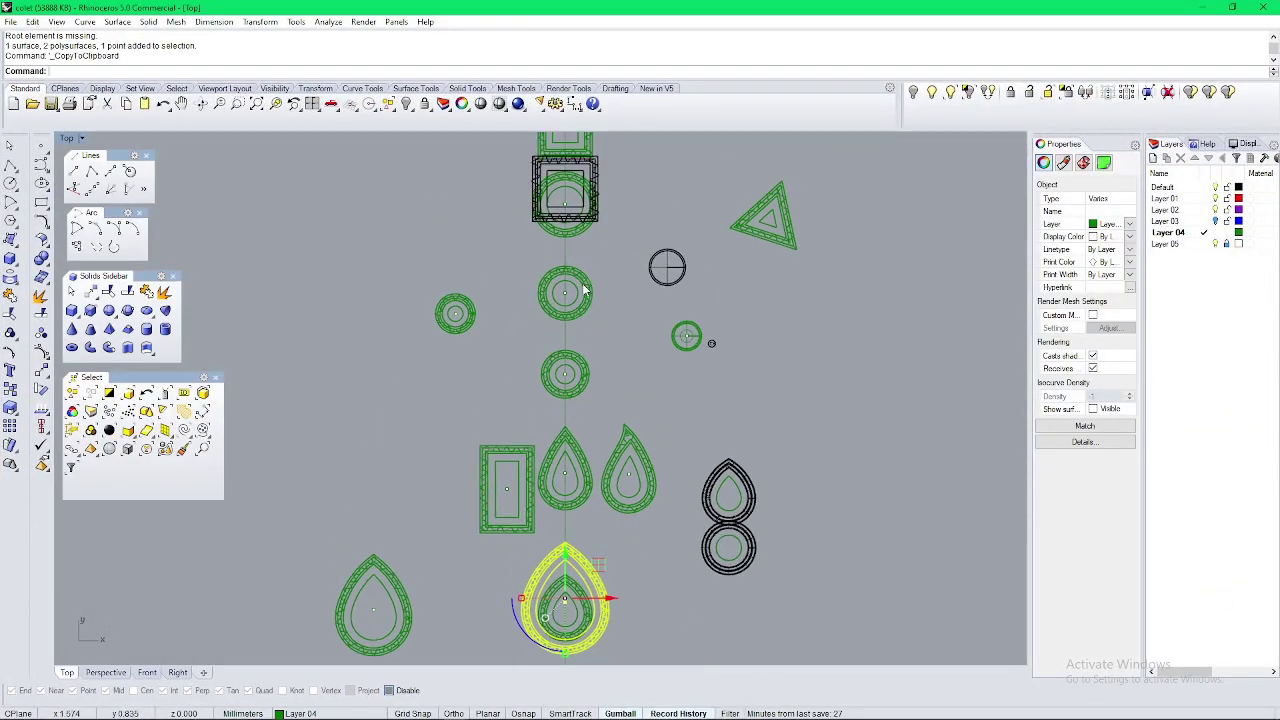
pyautogui.click(582, 284)
pyautogui.hotkey('ctrl', 'c')
pyautogui.press('super+Tab')
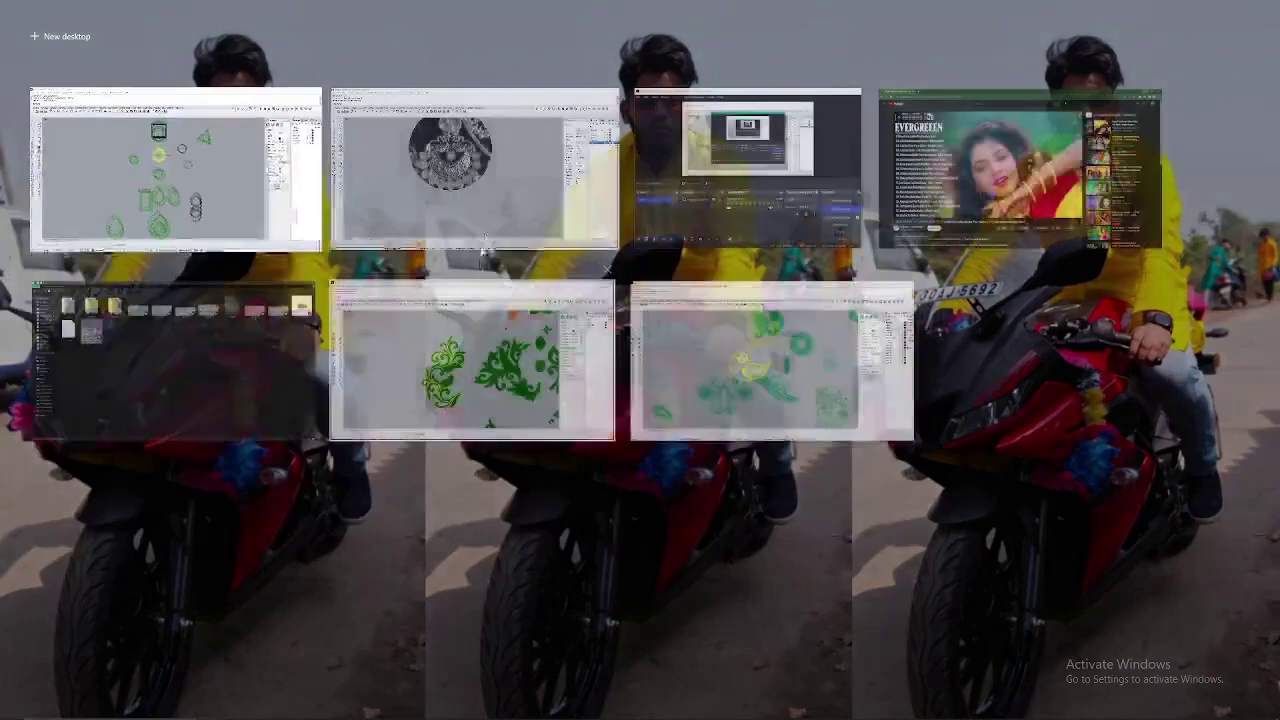
pyautogui.click(484, 232)
pyautogui.hotkey('ctrl', 'v')
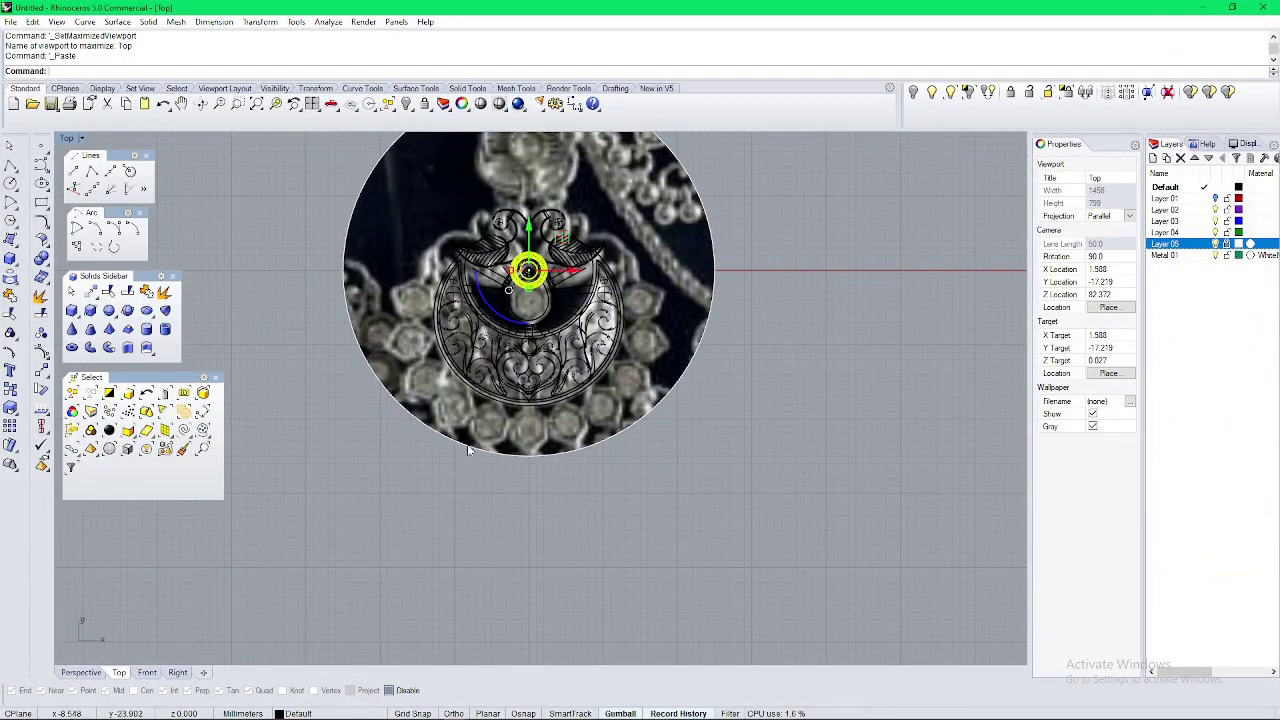
# Step: Draw a vertical both-sides line centred on the origin as the pendant's centre line
pyautogui.click(110, 172)
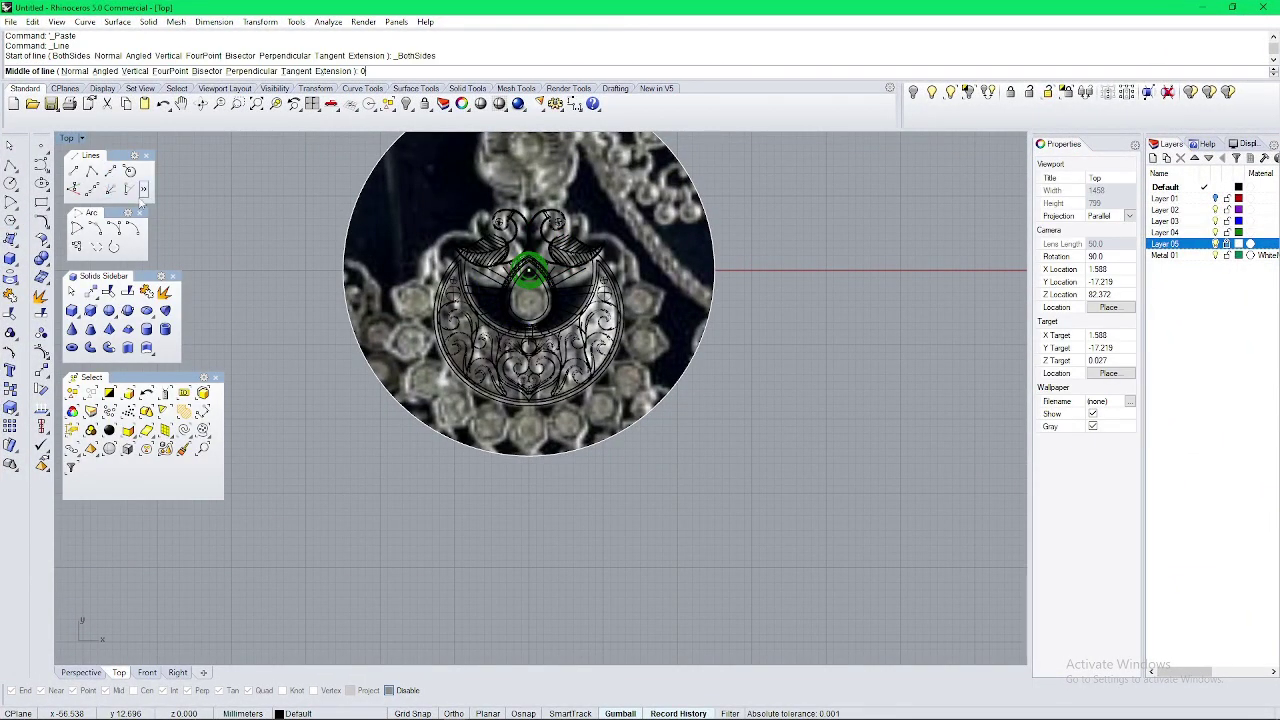
pyautogui.write('0')
pyautogui.press('Return')
pyautogui.scroll(-8, 435, 375)
pyautogui.keyDown('shift'); pyautogui.click(475, 480); pyautogui.keyUp('shift')
pyautogui.scroll(16, 480, 350)
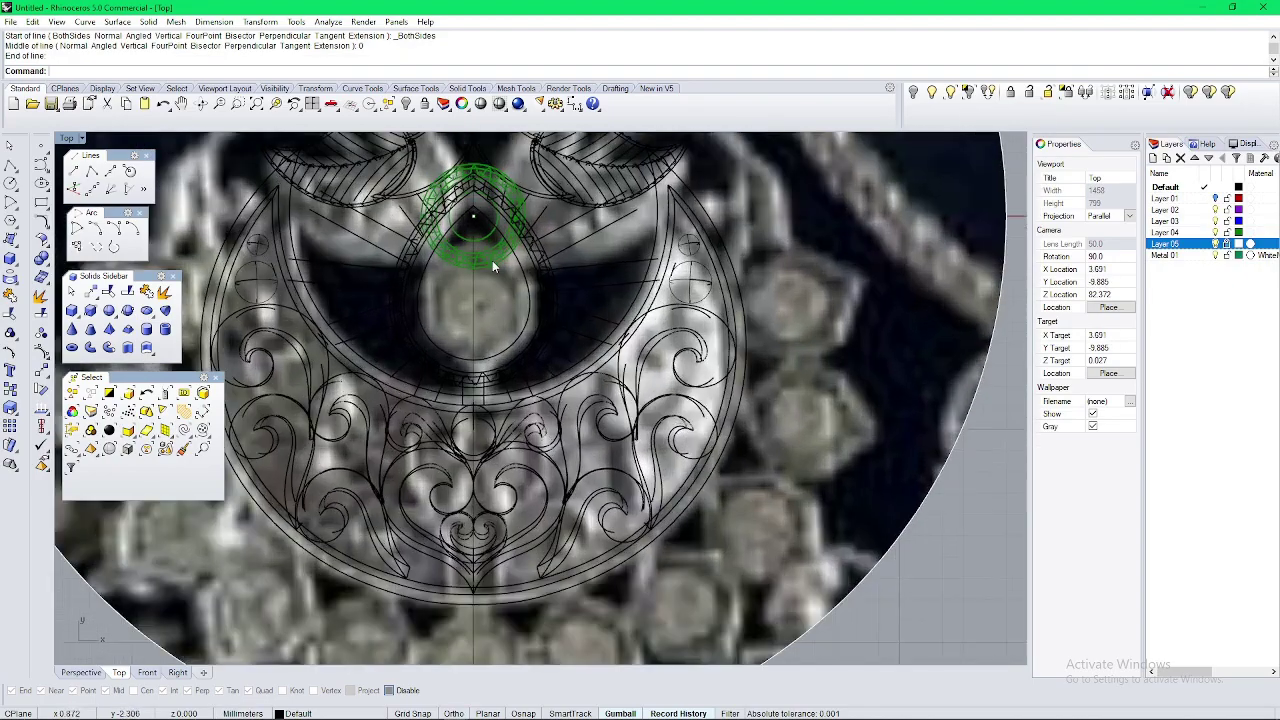
# Step: Move the pasted round setting down the centre line onto the reference picture's middle stone below the crescent
pyautogui.click(490, 262)
pyautogui.scroll(-10, 487, 260)
pyautogui.moveTo(481, 203); pyautogui.dragTo(499, 399)
pyautogui.press('Escape')
pyautogui.scroll(12, 481, 388)
pyautogui.click(540, 373)
pyautogui.press('Escape')
pyautogui.scroll(4, 510, 392)
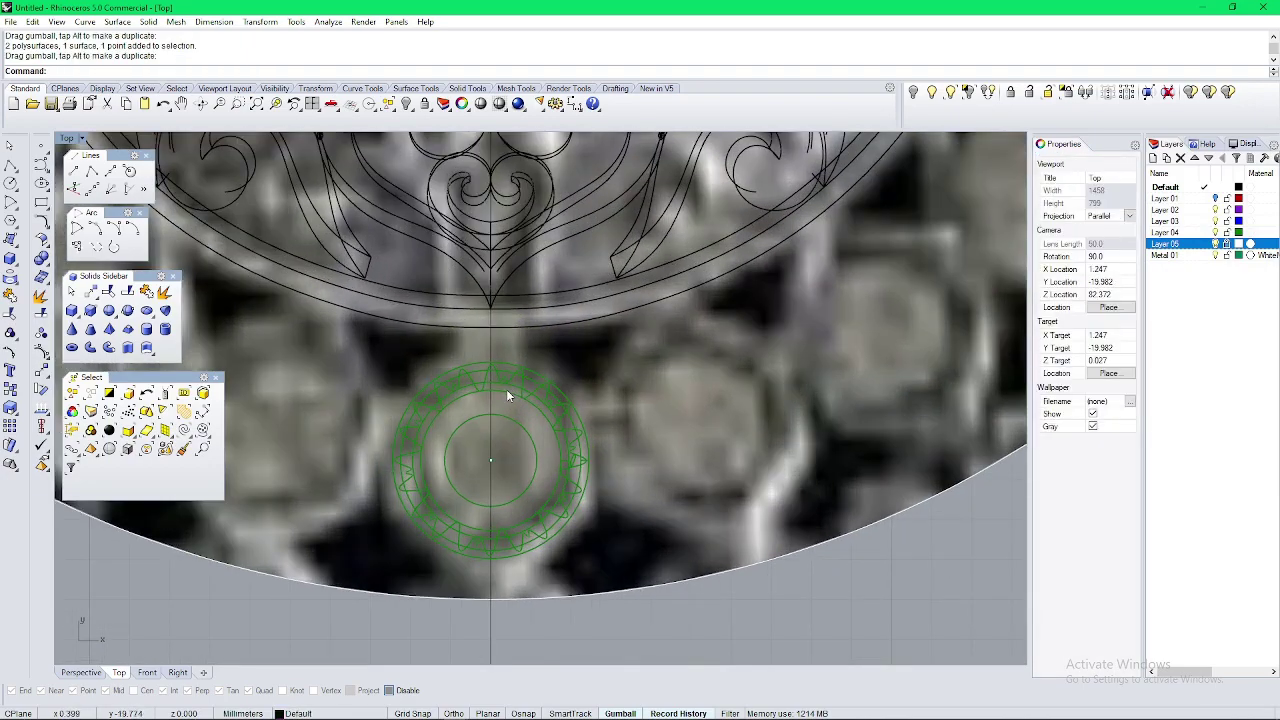
# Step: Remove the zigzag surface from the round setting's group and delete it
pyautogui.write('uu')
pyautogui.press('Return')
pyautogui.scroll(4, 519, 386)
pyautogui.click(522, 384)
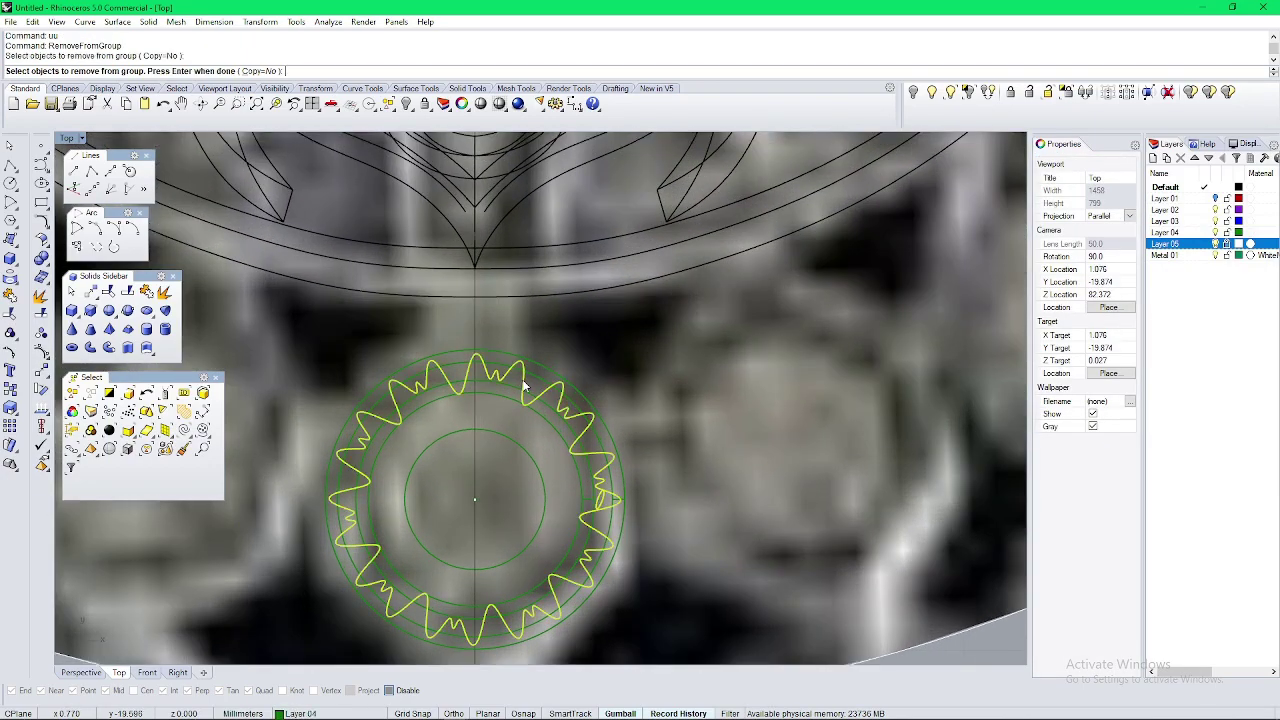
pyautogui.press('Return')
pyautogui.write('uu')
pyautogui.press('Return')
pyautogui.press('Return')
pyautogui.scroll(-4, 515, 400)
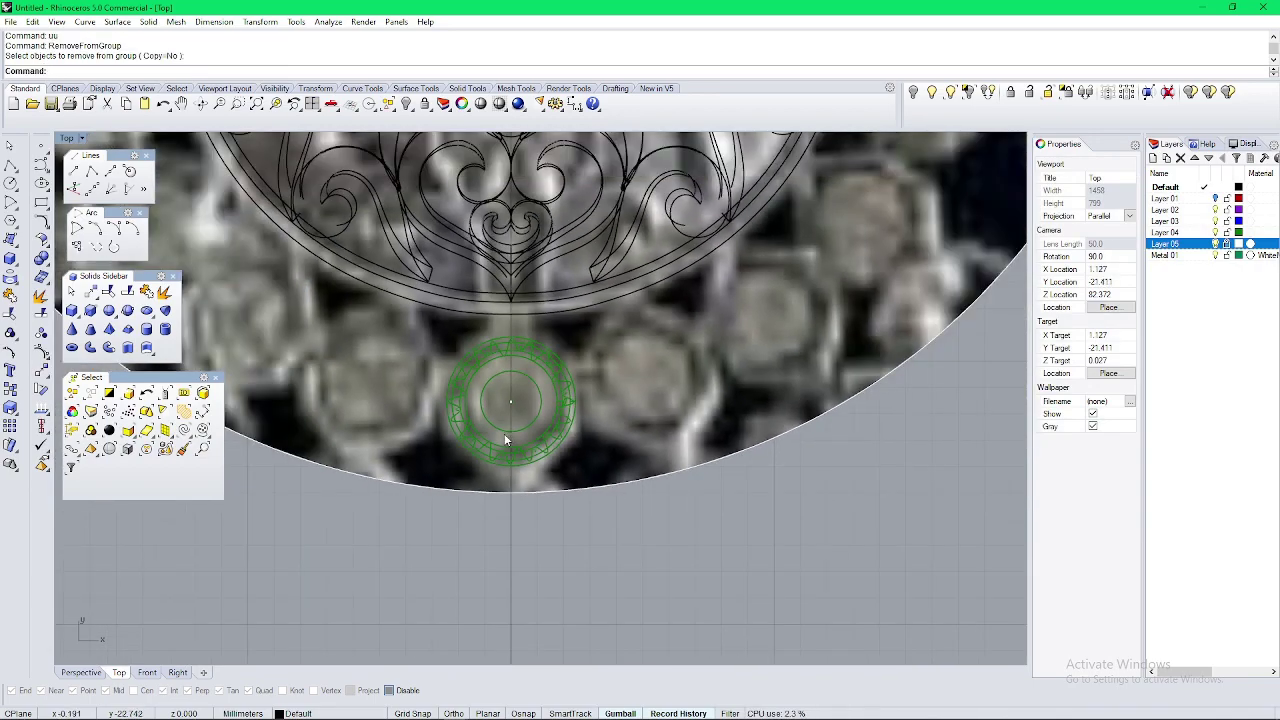
pyautogui.click(517, 349)
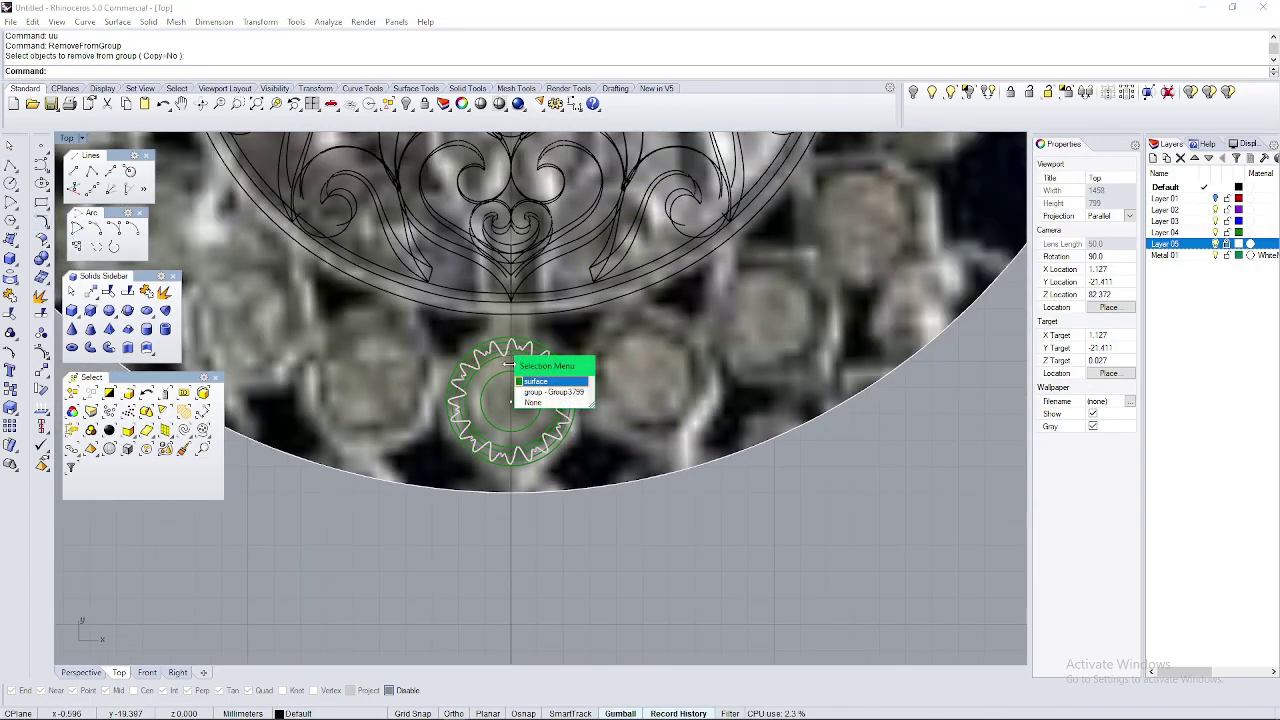
pyautogui.click(535, 381)
pyautogui.press('Delete')
# Step: Draw a two-point circle about 5 mm in diameter on the centre line, starting from the crescent's outer edge
pyautogui.scroll(3, 485, 357)
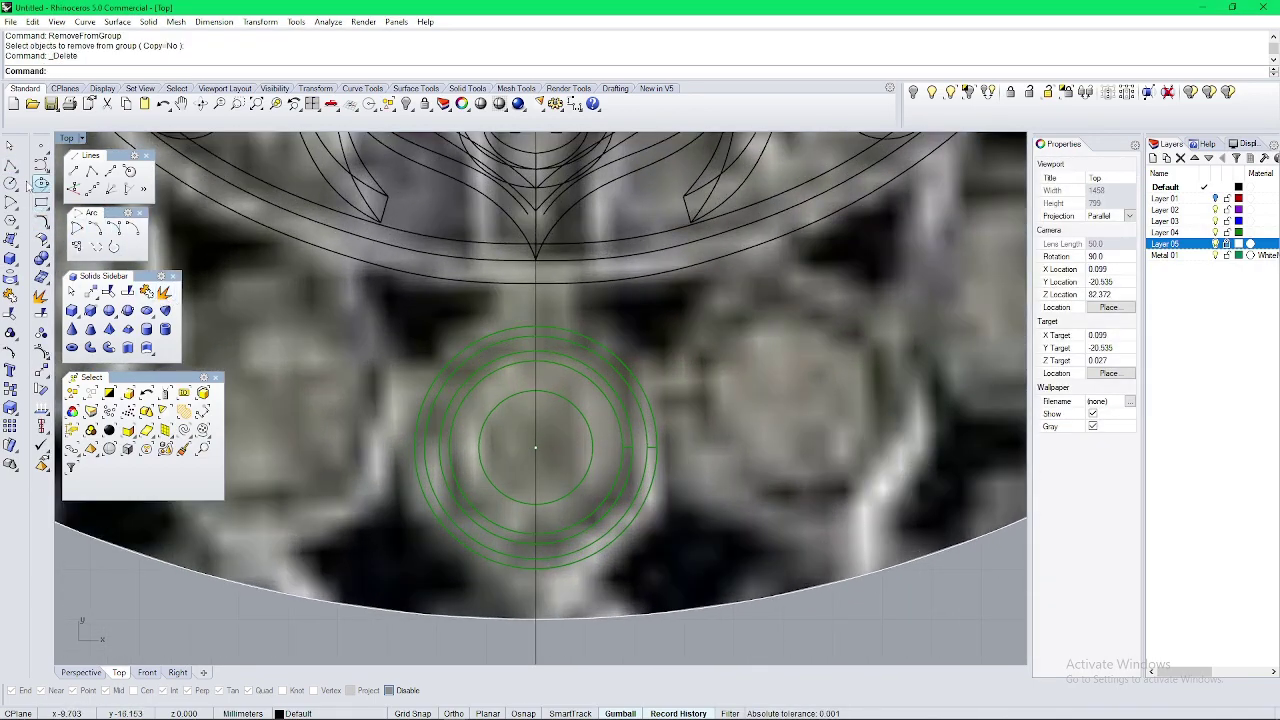
pyautogui.click(12, 184)
pyautogui.click(158, 72)
pyautogui.scroll(4, 478, 276)
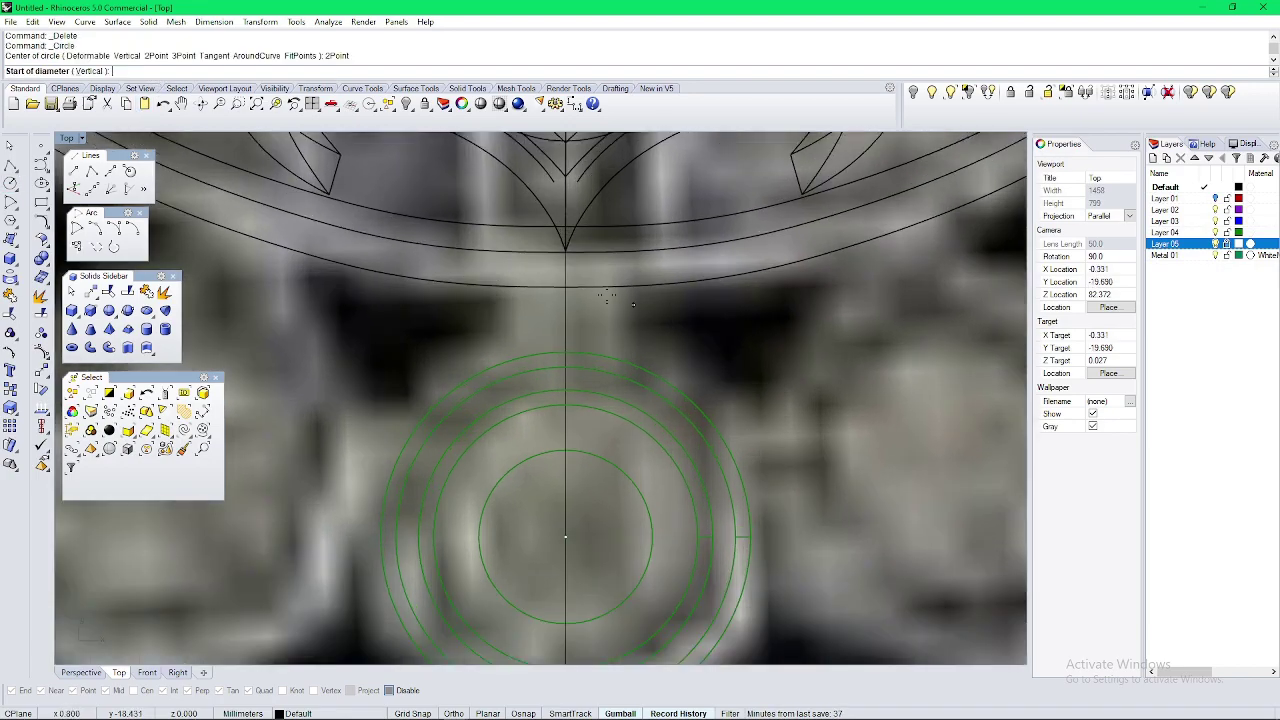
pyautogui.click(567, 288)
pyautogui.scroll(-3, 566, 288)
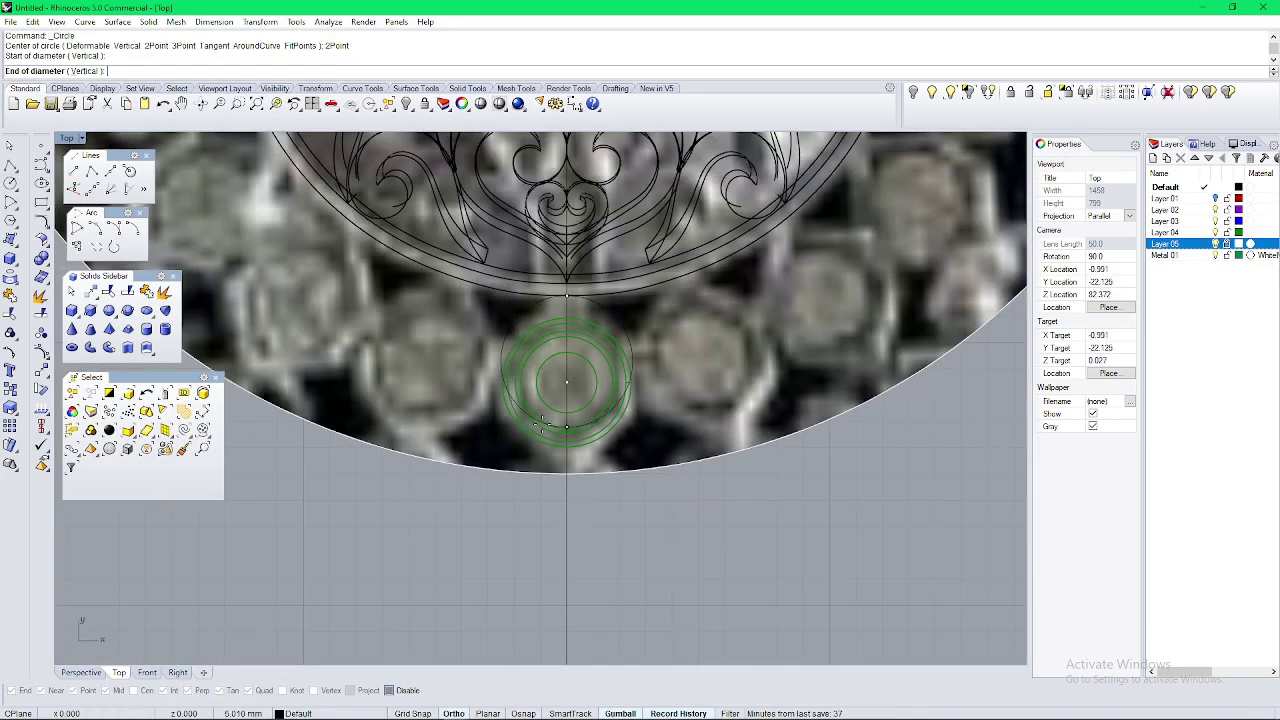
pyautogui.click(538, 424)
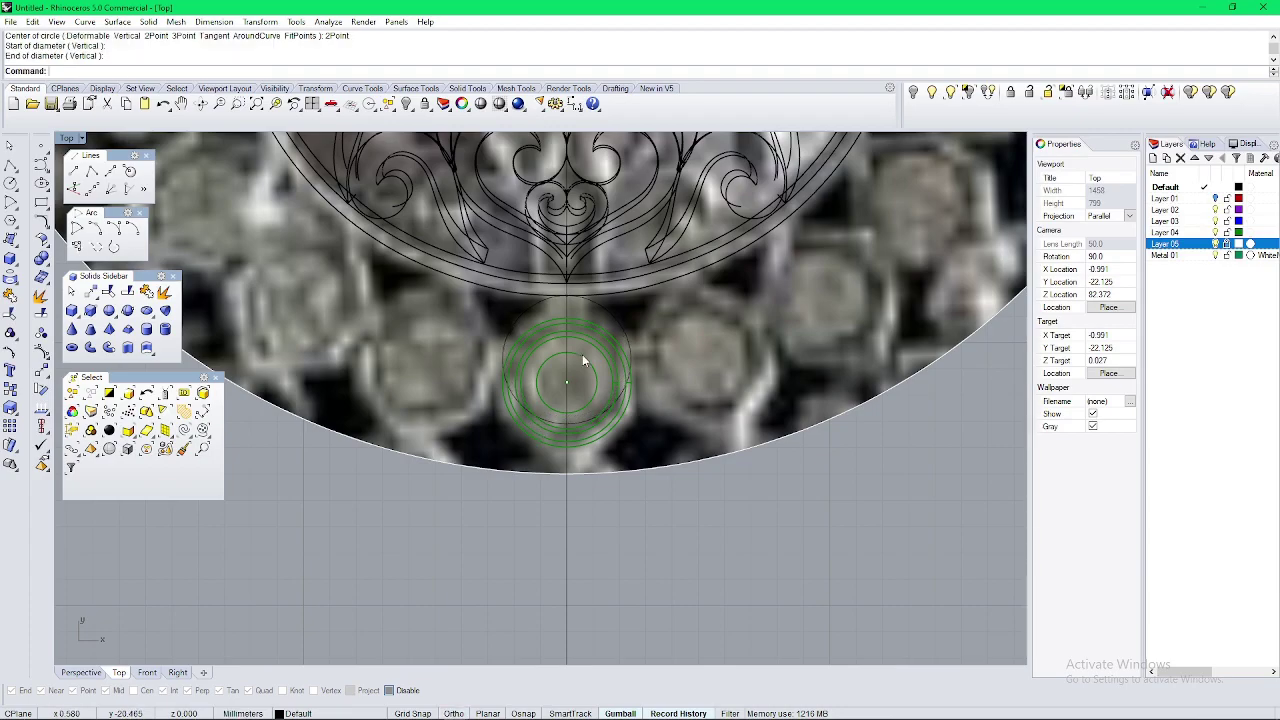
# Step: Move the round stone setting up the centre line so that it fits inside the new circle
pyautogui.moveTo(607, 356); pyautogui.dragTo(567, 320)
pyautogui.click(567, 314)
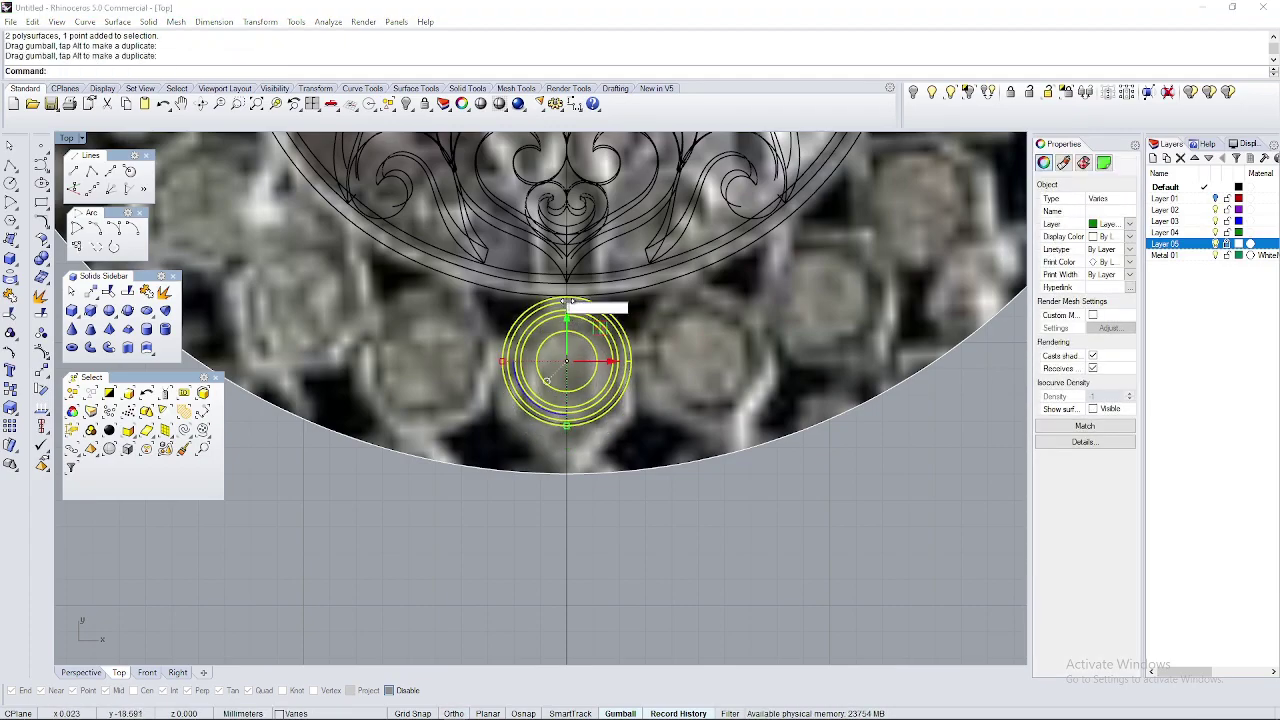
pyautogui.click(567, 334)
pyautogui.scroll(6, 565, 334)
pyautogui.click(610, 286)
pyautogui.press('Escape')
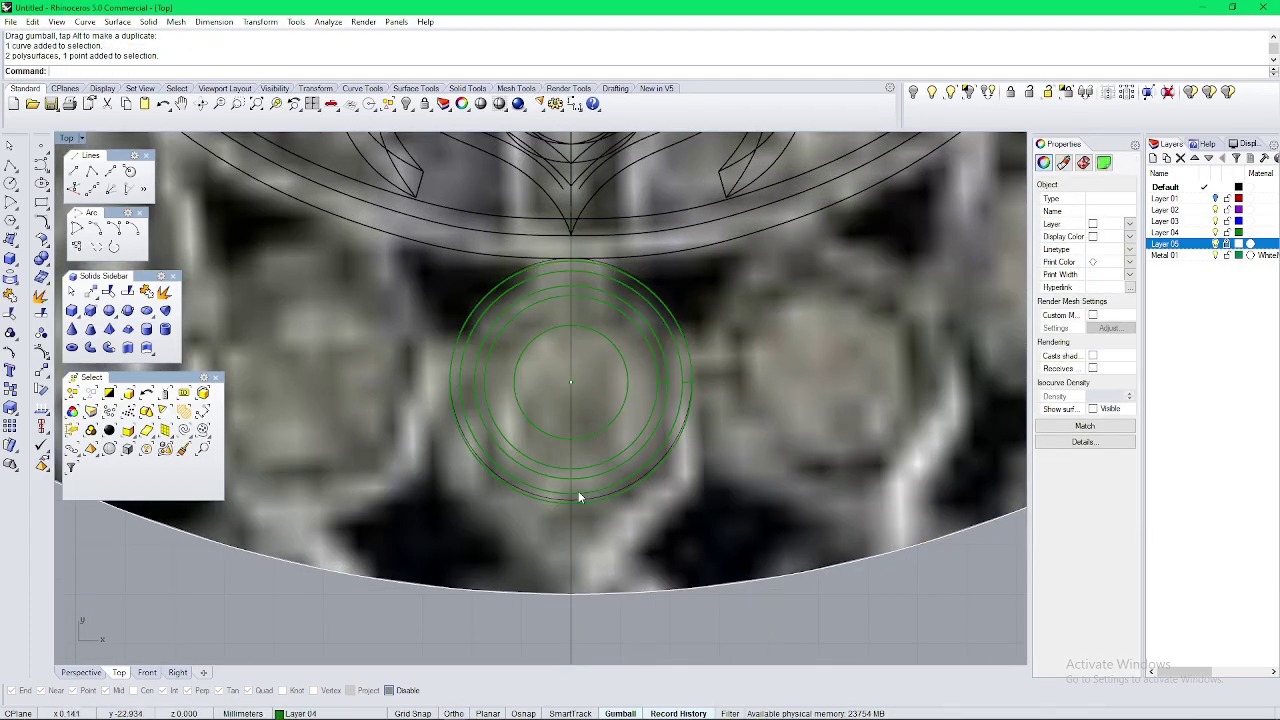
# Step: Turn on the circle's control points and pull its lowest point down the centre line to form a pointed teardrop
pyautogui.click(583, 500)
pyautogui.press('Escape')
pyautogui.scroll(10, 584, 502)
pyautogui.scroll(-5, 585, 495)
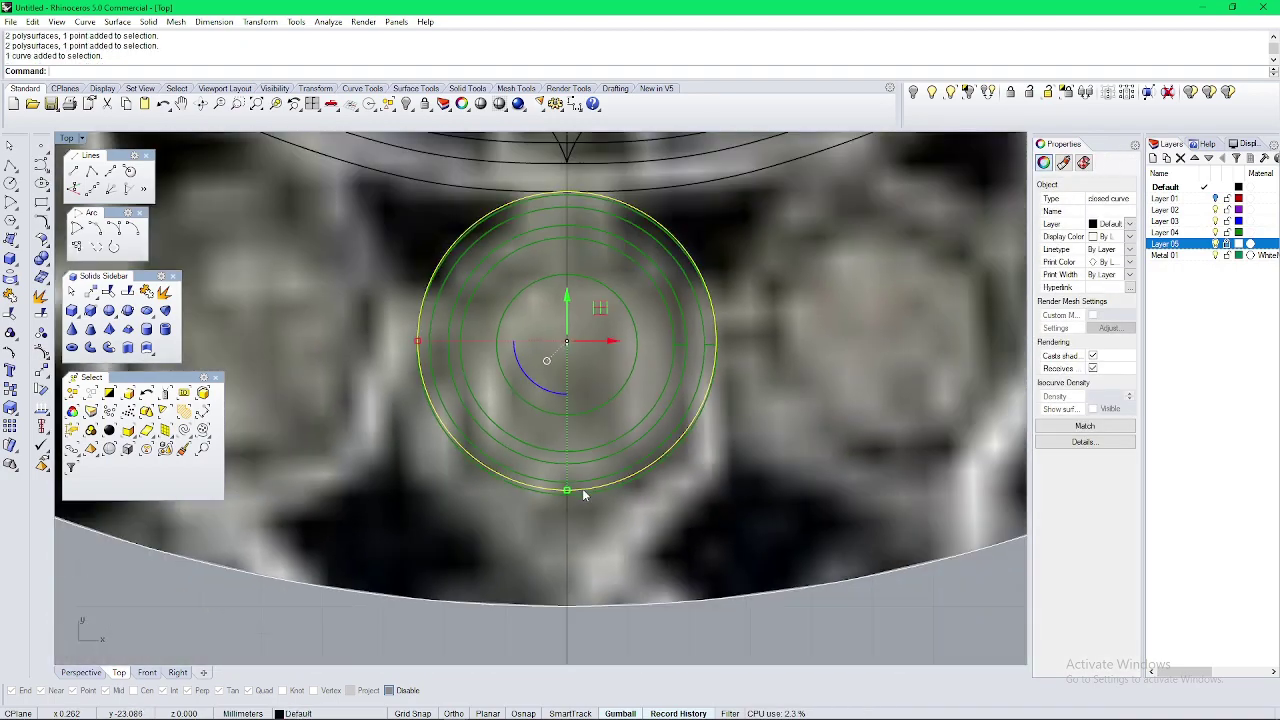
pyautogui.write('po')
pyautogui.press('Return')
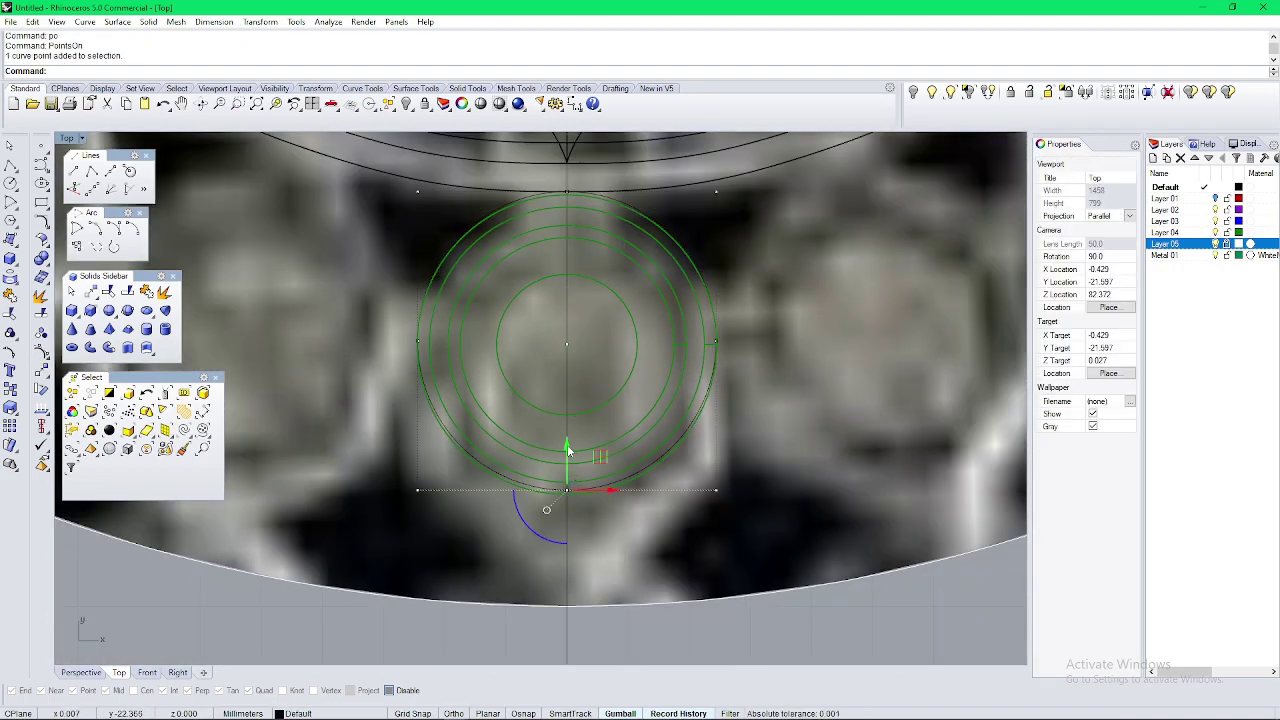
pyautogui.moveTo(567, 444); pyautogui.dragTo(568, 574)
pyautogui.press('Escape')
pyautogui.press('Escape')
pyautogui.scroll(-10, 563, 543)
pyautogui.scroll(4, 581, 528)
# Step: Scale the teardrop curve down in 2D about the stone's centre so its rounded end lies just inside the setting's rim
pyautogui.click(592, 553)
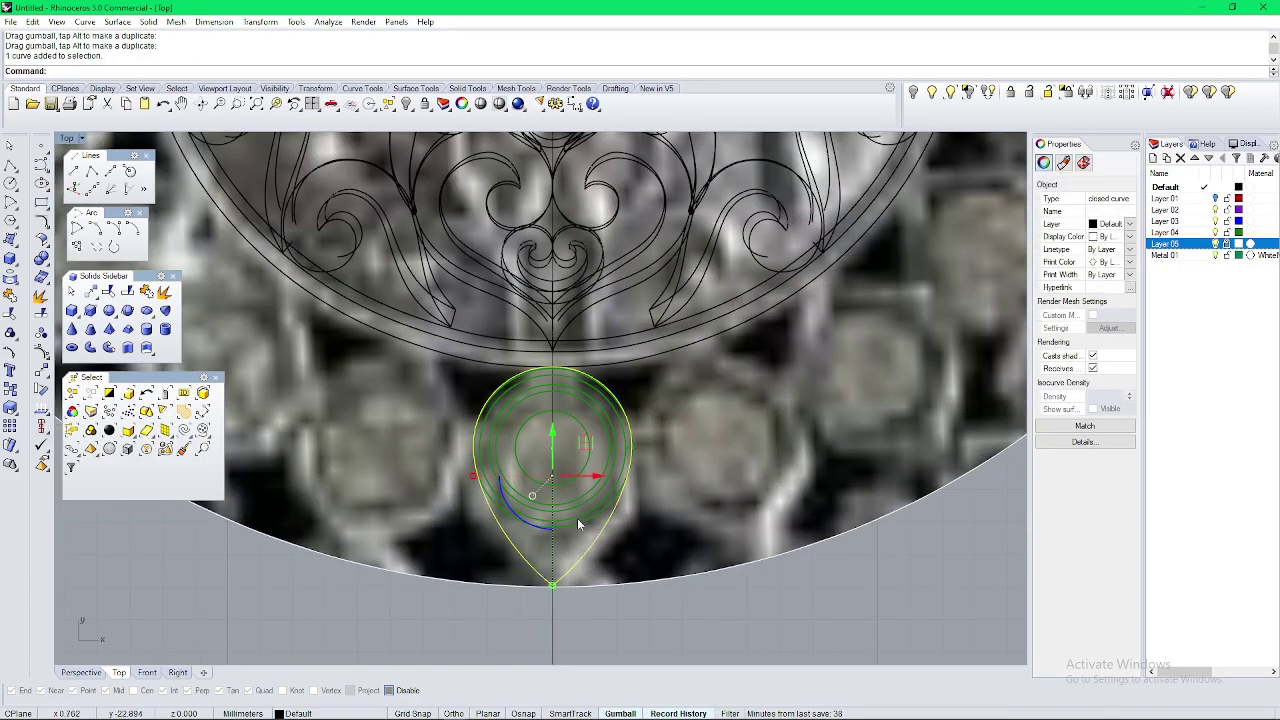
pyautogui.write('s2')
pyautogui.scroll(8, 540, 420)
pyautogui.press('Return')
pyautogui.click(569, 484)
pyautogui.keyDown('shift'); pyautogui.click(562, 312); pyautogui.keyUp('shift')
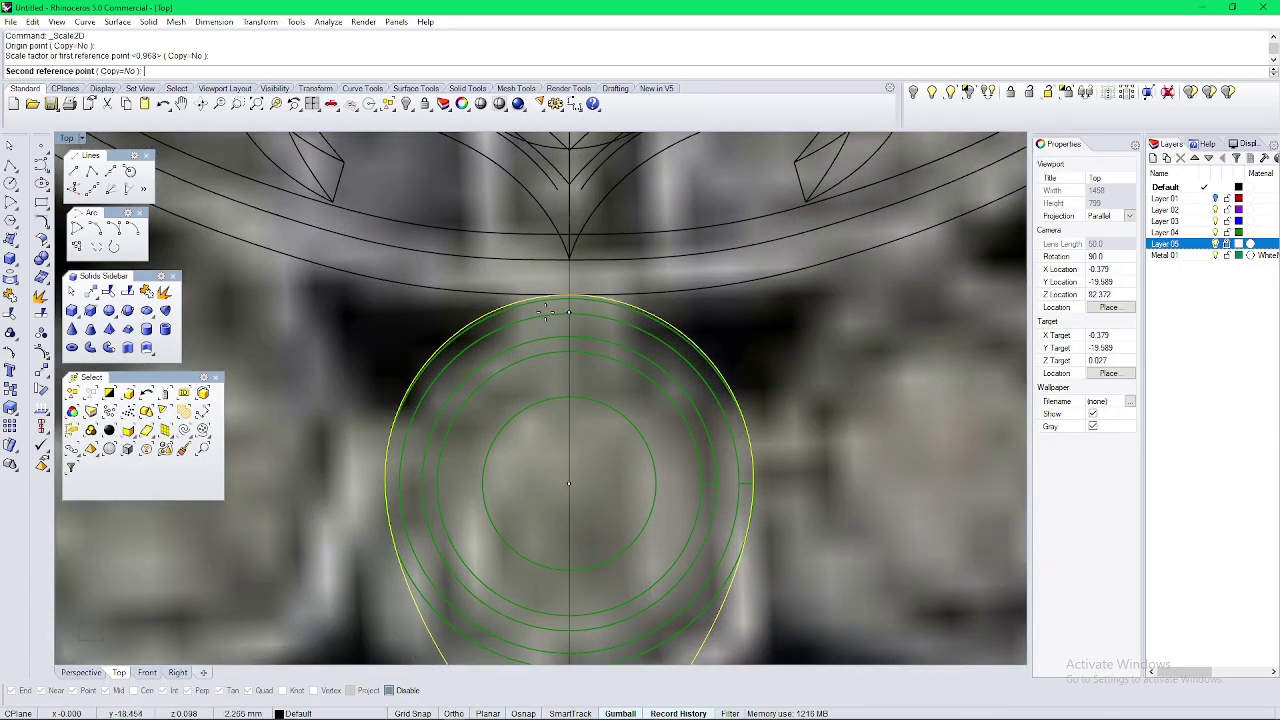
pyautogui.keyDown('shift'); pyautogui.click(552, 330); pyautogui.keyUp('shift')
pyautogui.press('Escape')
pyautogui.scroll(-6, 545, 386)
# Step: Try offsetting the teardrop curve outward by 0.8 mm, and undo the offset
pyautogui.click(594, 563)
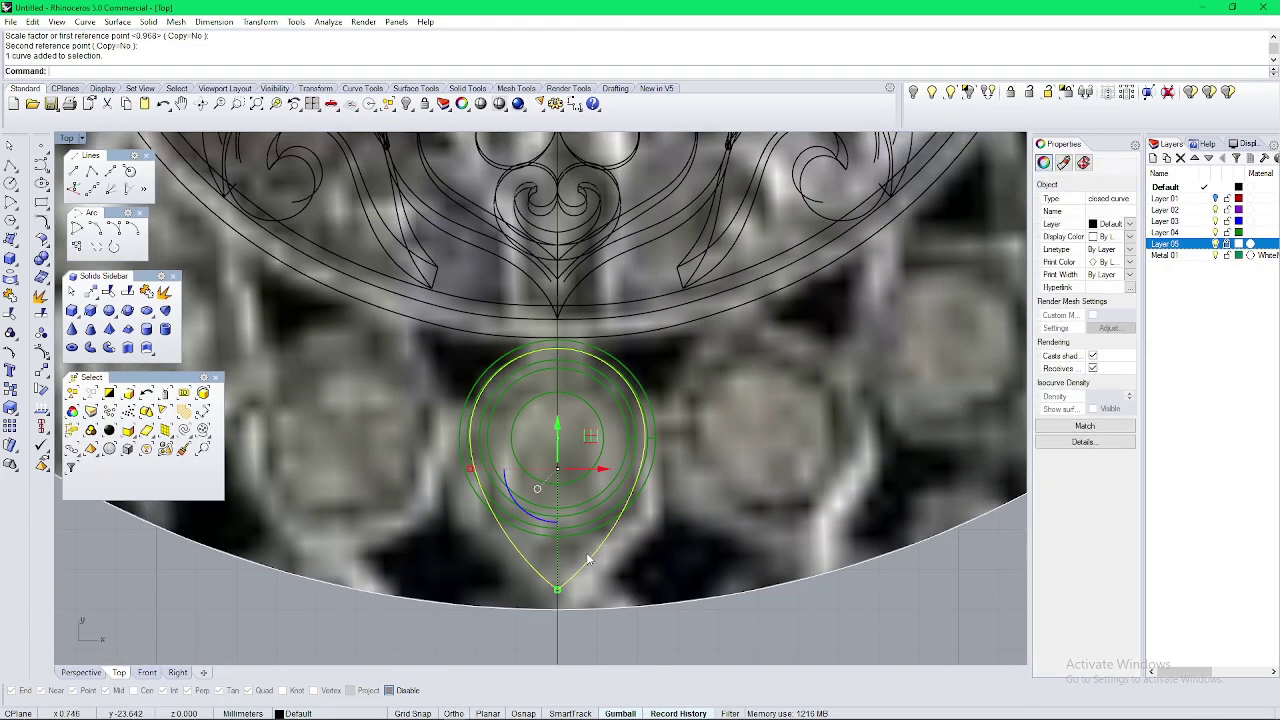
pyautogui.press('Return')
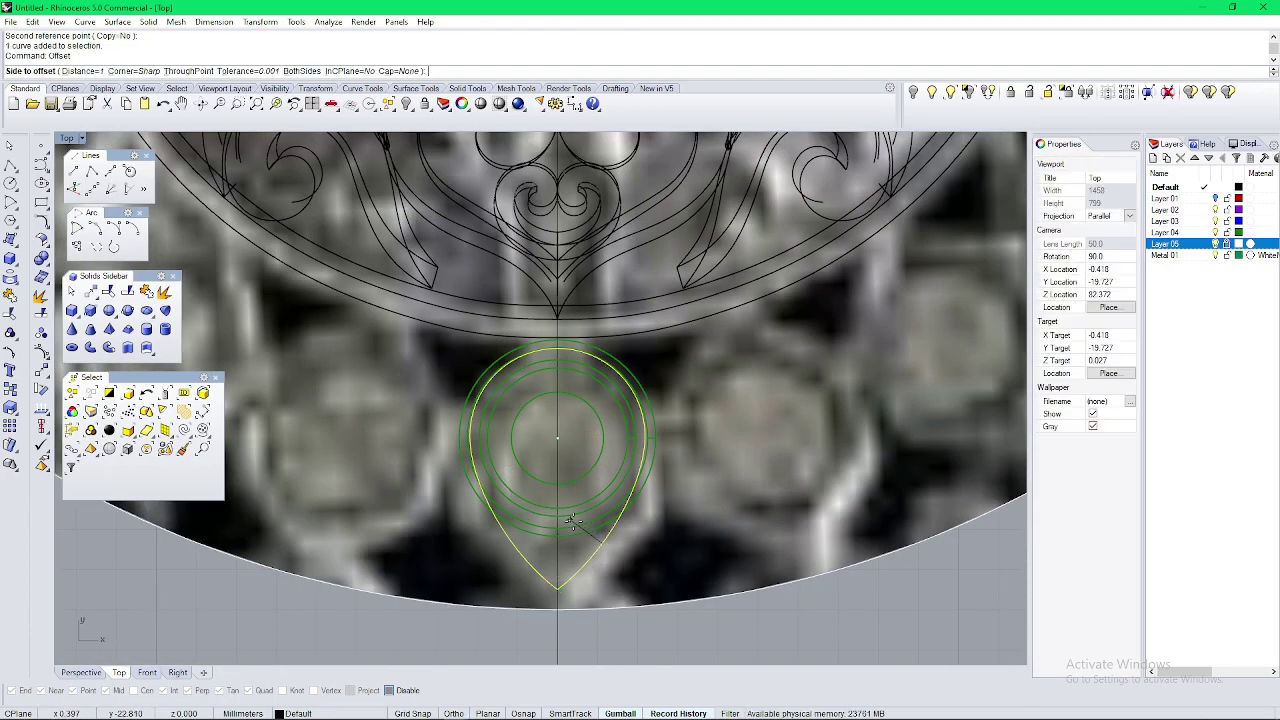
pyautogui.write('.8')
pyautogui.press('Return')
pyautogui.click(670, 549)
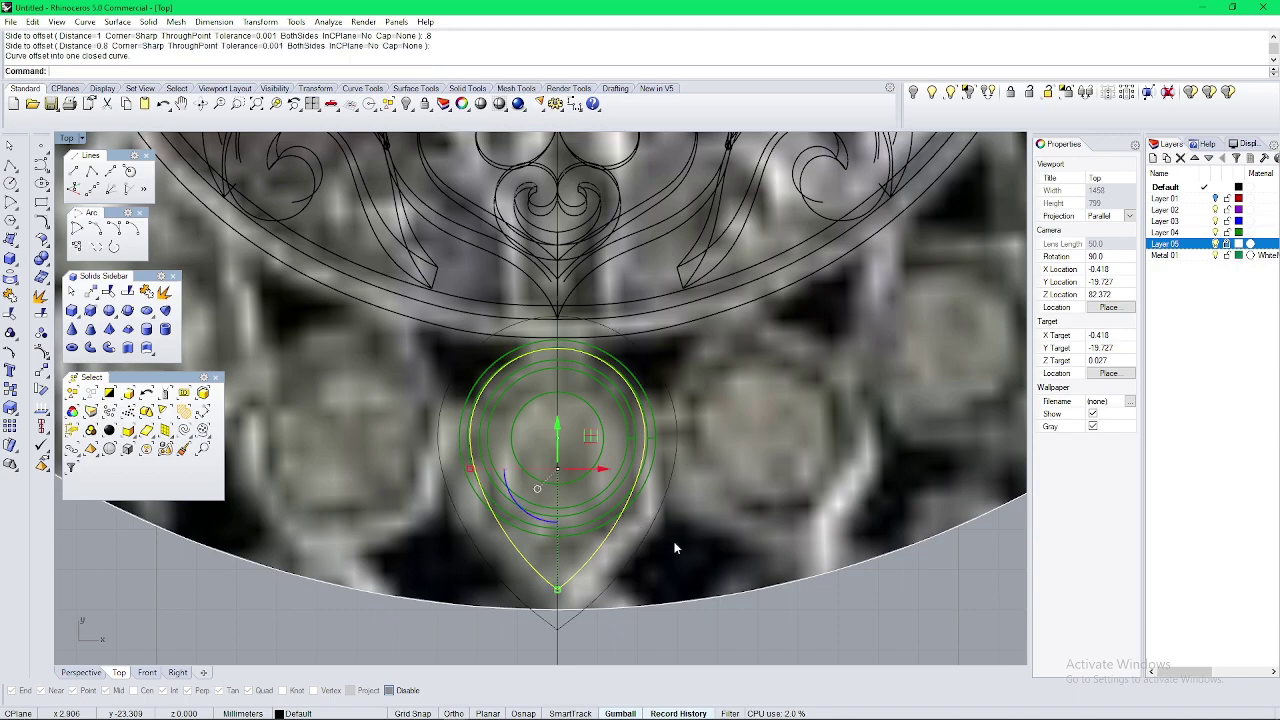
pyautogui.hotkey('ctrl', 'z')
# Step: Offset the teardrop curve outward by 0.6 mm with sharp corners
pyautogui.moveTo(673, 532); pyautogui.dragTo(661, 531, button='right')
pyautogui.rightClick(675, 523)
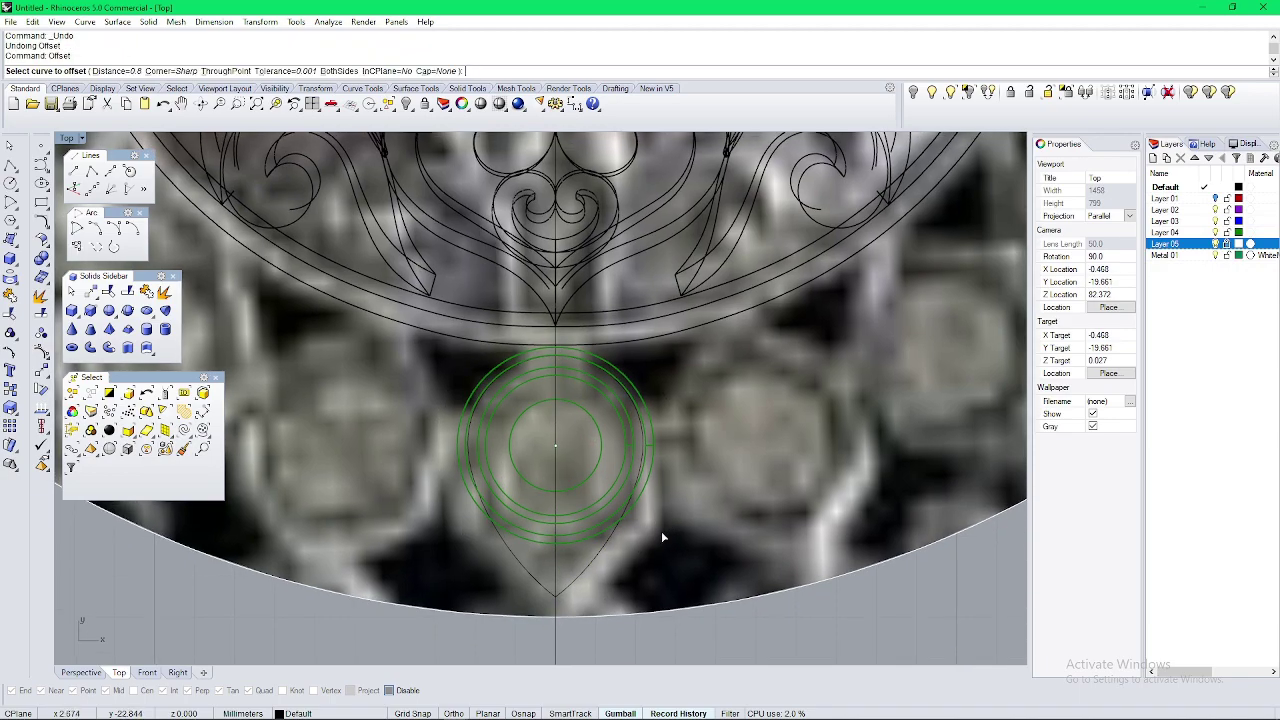
pyautogui.click(599, 558)
pyautogui.rightClick(599, 559)
pyautogui.click(597, 561)
pyautogui.rightClick(597, 566)
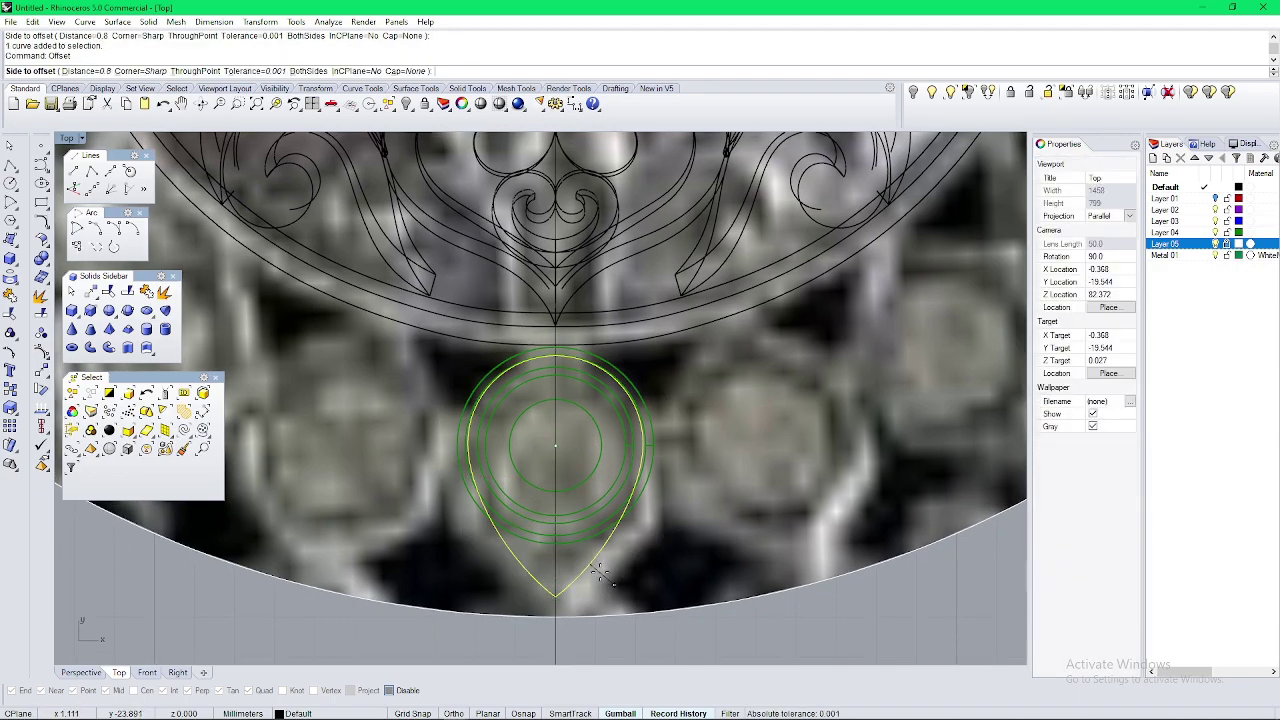
pyautogui.write('.6')
pyautogui.press('Return')
pyautogui.click(598, 585)
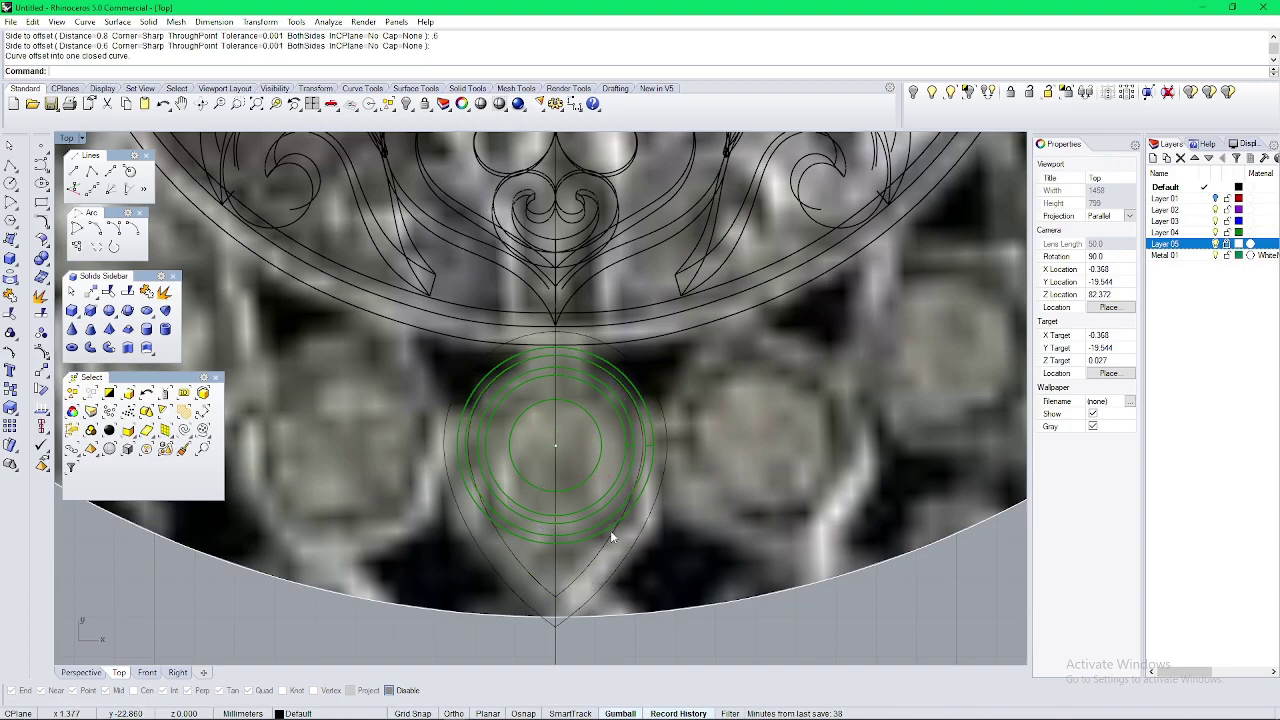
# Step: Extrude the two teardrop curves together as a one-sided solid frame 1 mm downward
pyautogui.click(612, 577)
pyautogui.keyDown('shift'); pyautogui.click(595, 566); pyautogui.keyUp('shift')
pyautogui.hotkey('ctrl', 'F4')
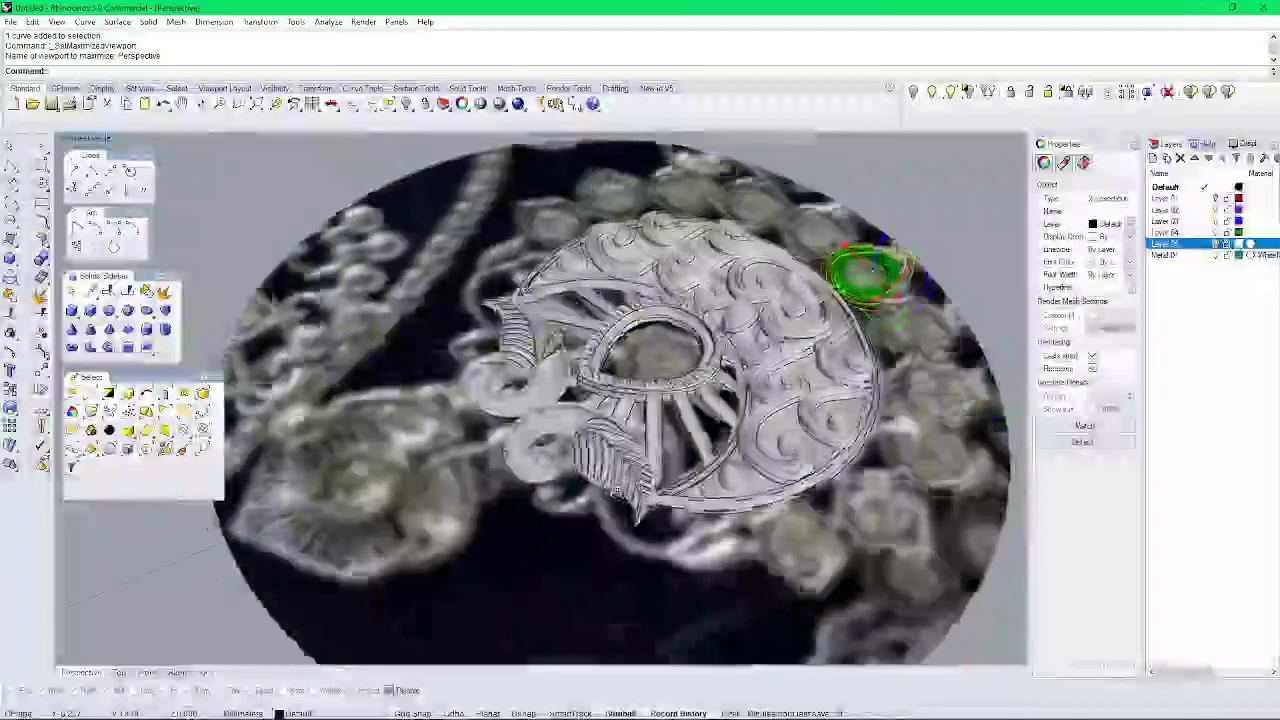
pyautogui.moveTo(590, 562); pyautogui.dragTo(496, 520, button='right')
pyautogui.keyDown('shift'); pyautogui.moveTo(949, 446); pyautogui.dragTo(565, 441, button='right'); pyautogui.keyUp('shift')
pyautogui.scroll(7, 565, 440)
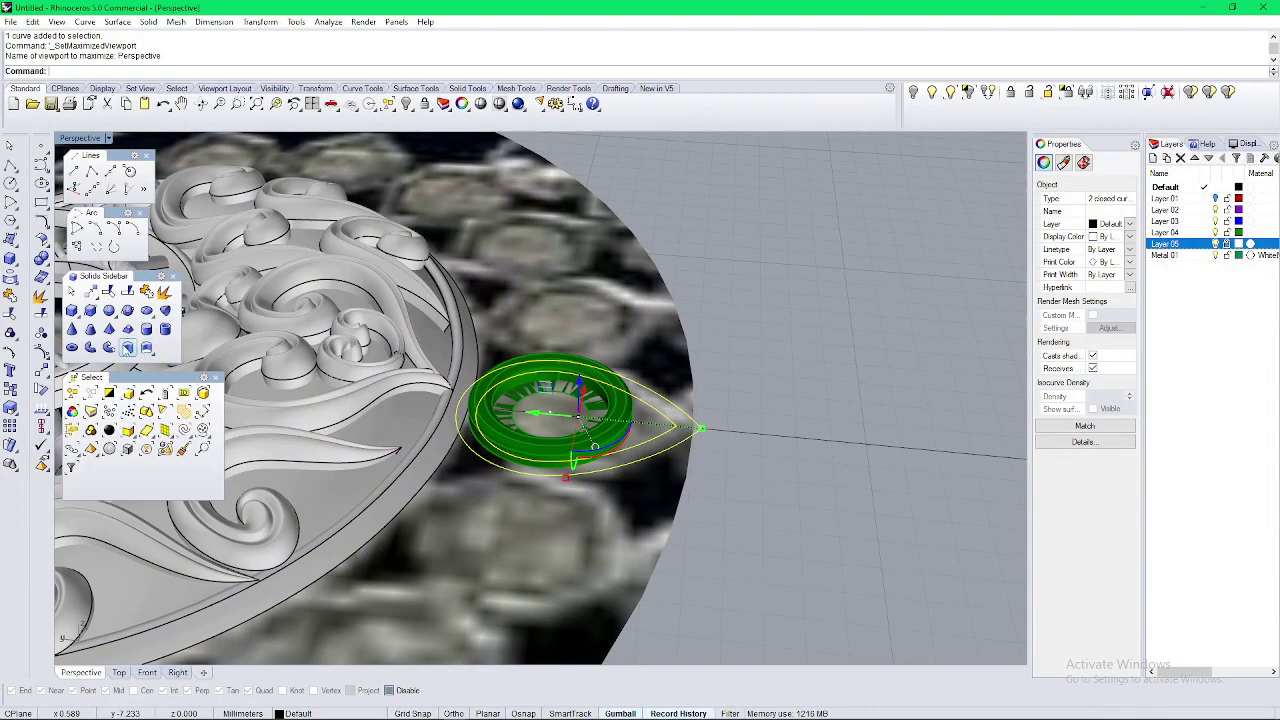
pyautogui.click(128, 349)
pyautogui.write('B')
pyautogui.press('Return')
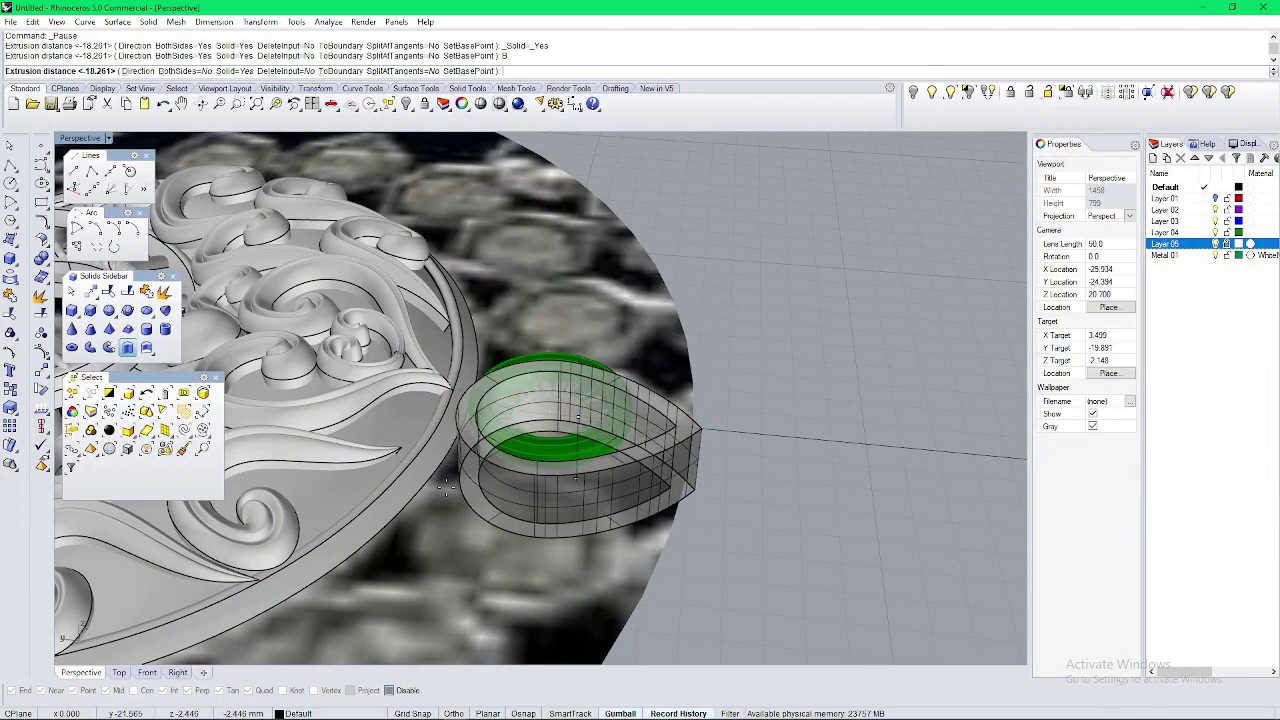
pyautogui.press('Return')
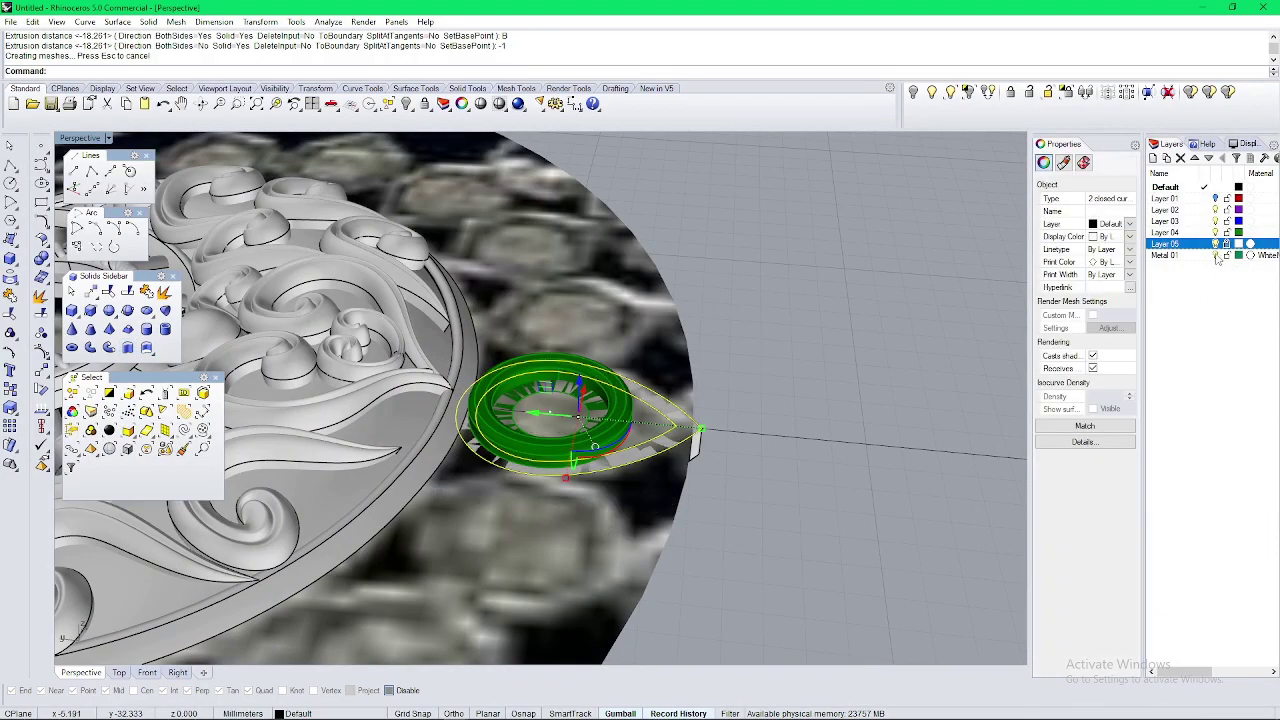
# Step: Hide the reference picture's Layer 05 and delete the two teardrop curves used for the extrusion
pyautogui.click(1215, 244)
pyautogui.moveTo(775, 385); pyautogui.dragTo(431, 408, button='right')
pyautogui.press('Delete')
pyautogui.scroll(8, 420, 348)
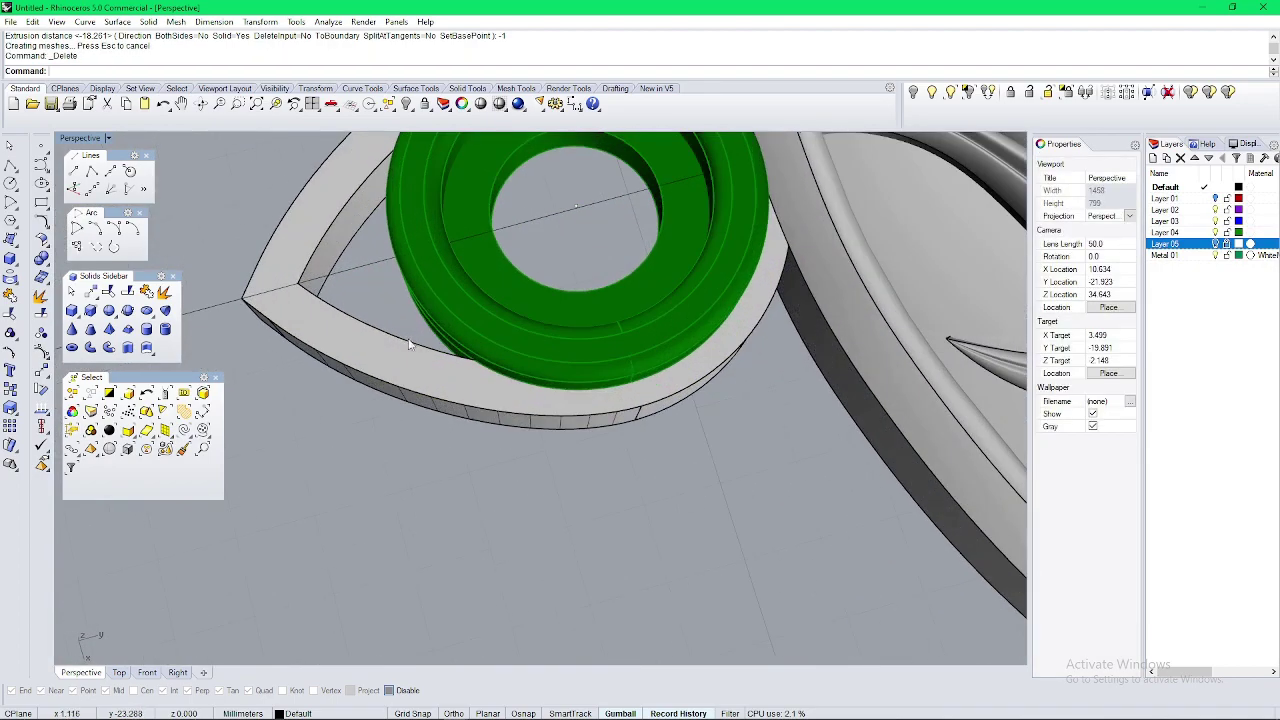
pyautogui.moveTo(409, 345); pyautogui.dragTo(400, 275, button='right')
pyautogui.keyDown('shift'); pyautogui.moveTo(255, 345); pyautogui.dragTo(345, 478, button='right'); pyautogui.keyUp('shift')
pyautogui.write('ff')
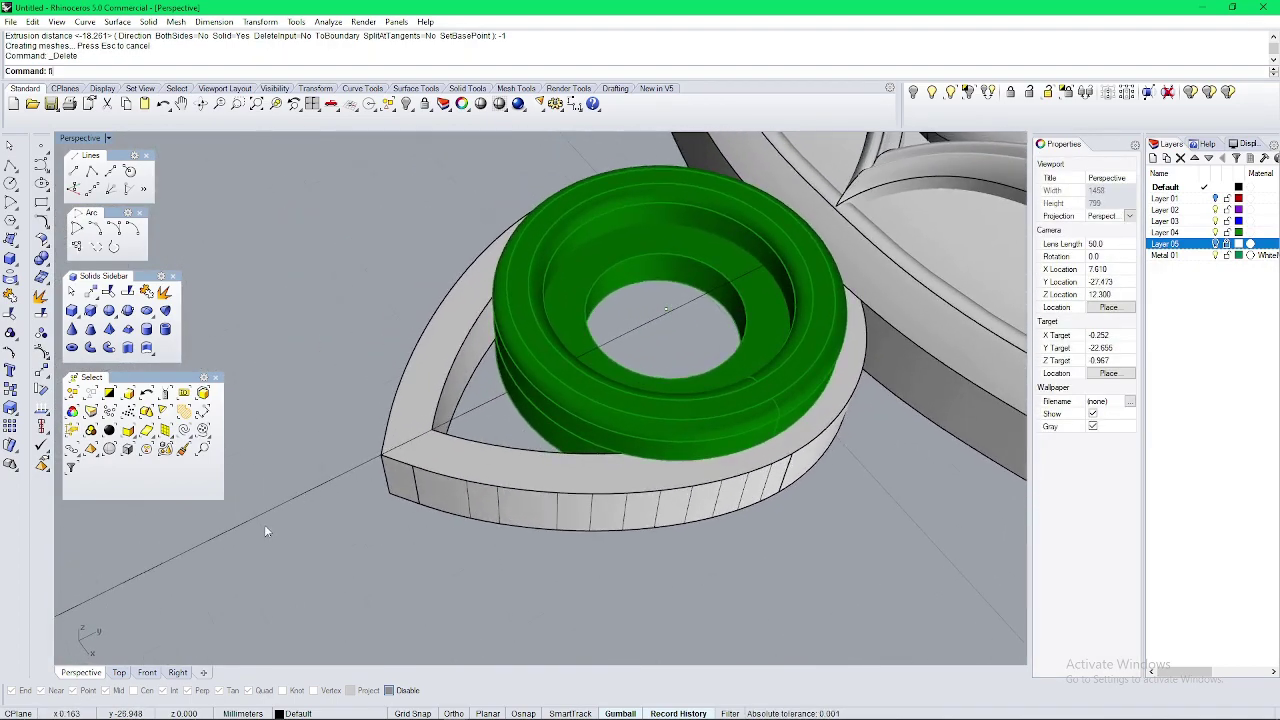
pyautogui.press('Return')
pyautogui.write('.2')
pyautogui.press('Return')
pyautogui.press('Return')
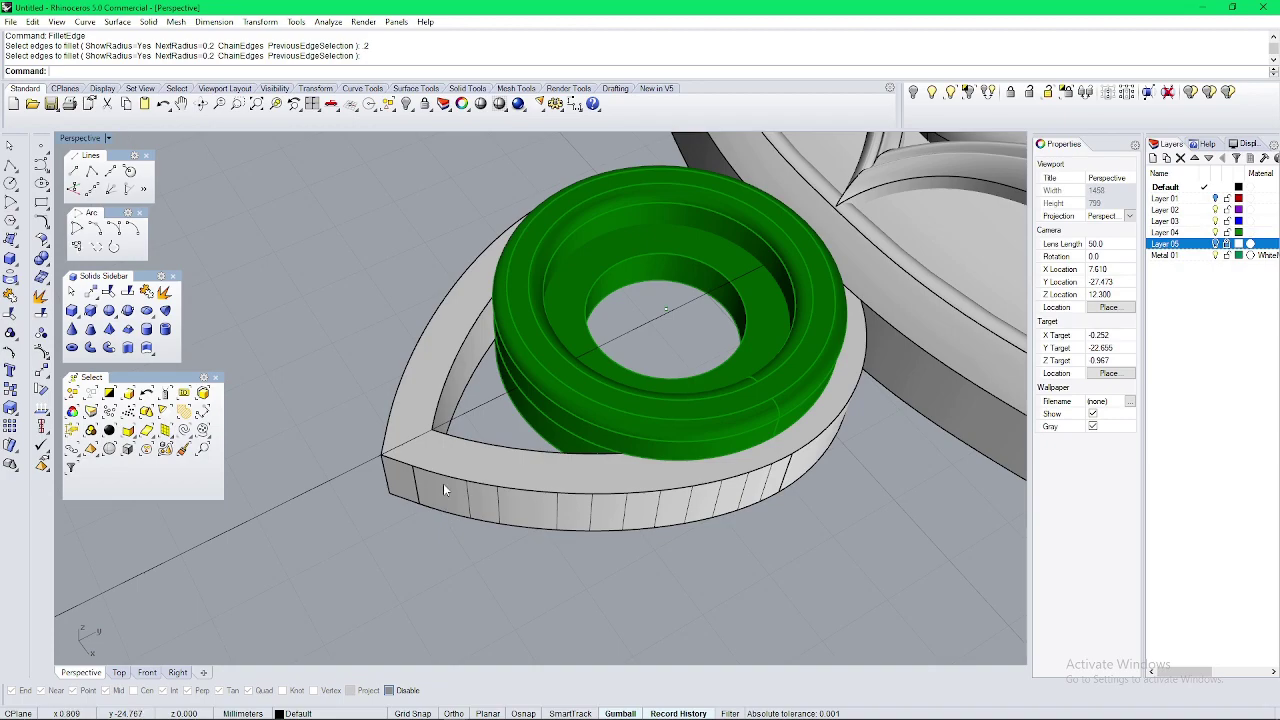
pyautogui.click(460, 481)
pyautogui.press('Escape')
# Step: Fillet the inner and outer top edges of the teardrop frame with a 0.2 mm radius
pyautogui.write('f')
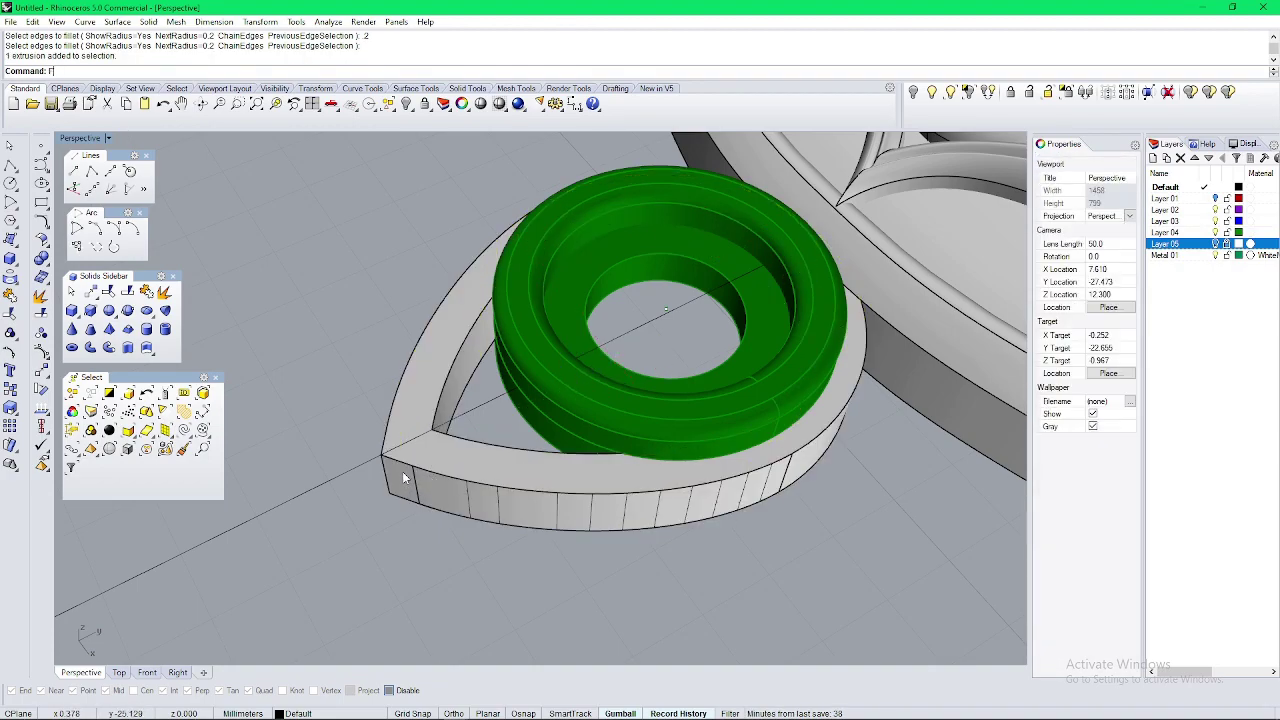
pyautogui.write('i')
pyautogui.press('Return')
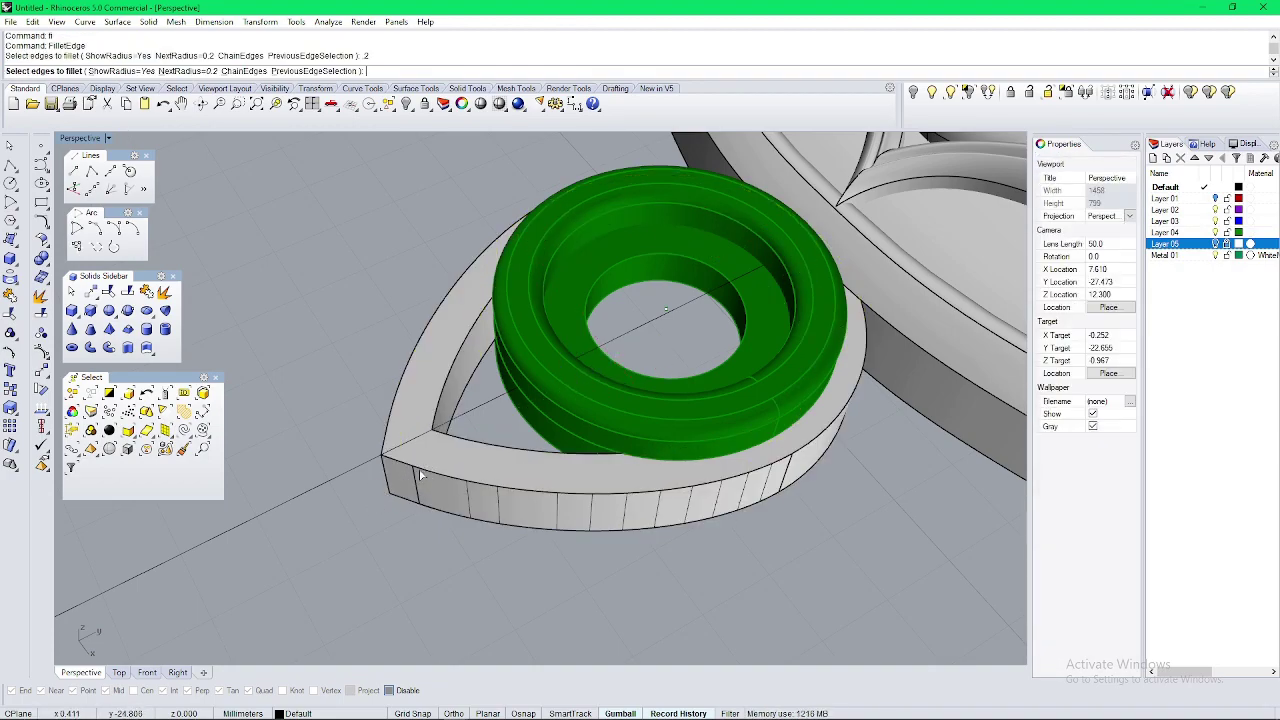
pyautogui.click(420, 476)
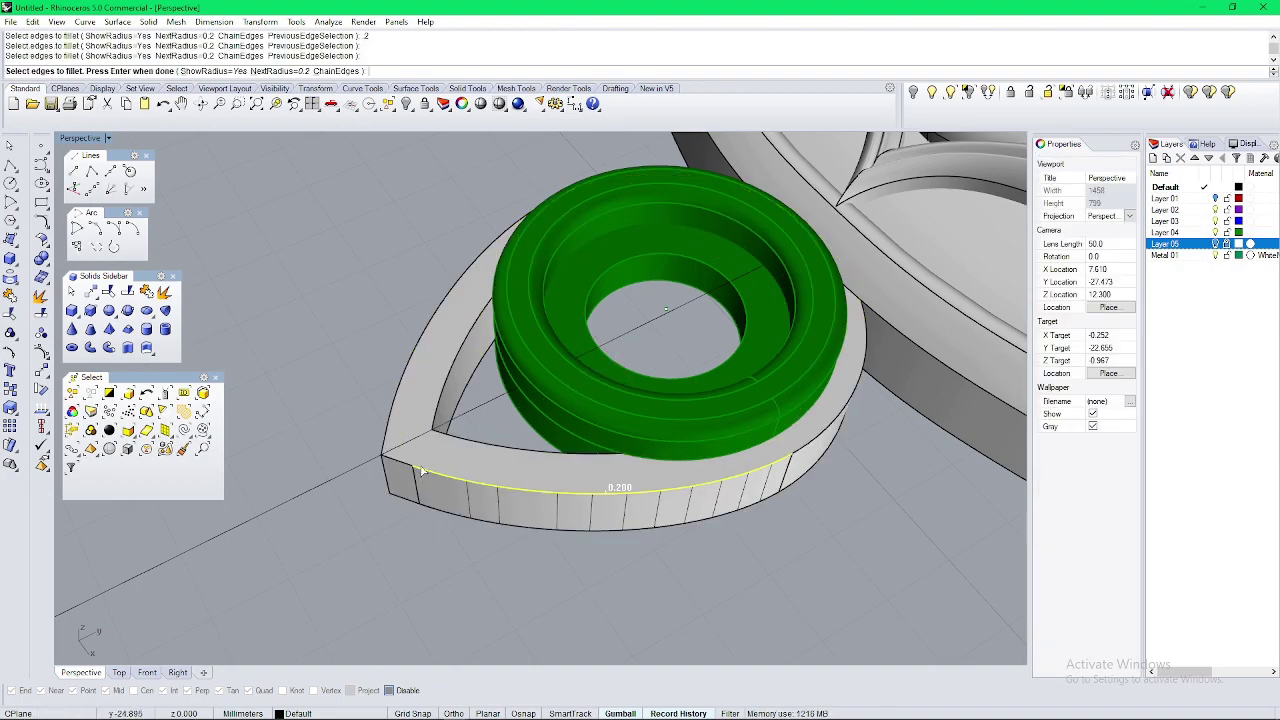
pyautogui.click(416, 398)
pyautogui.press('Return')
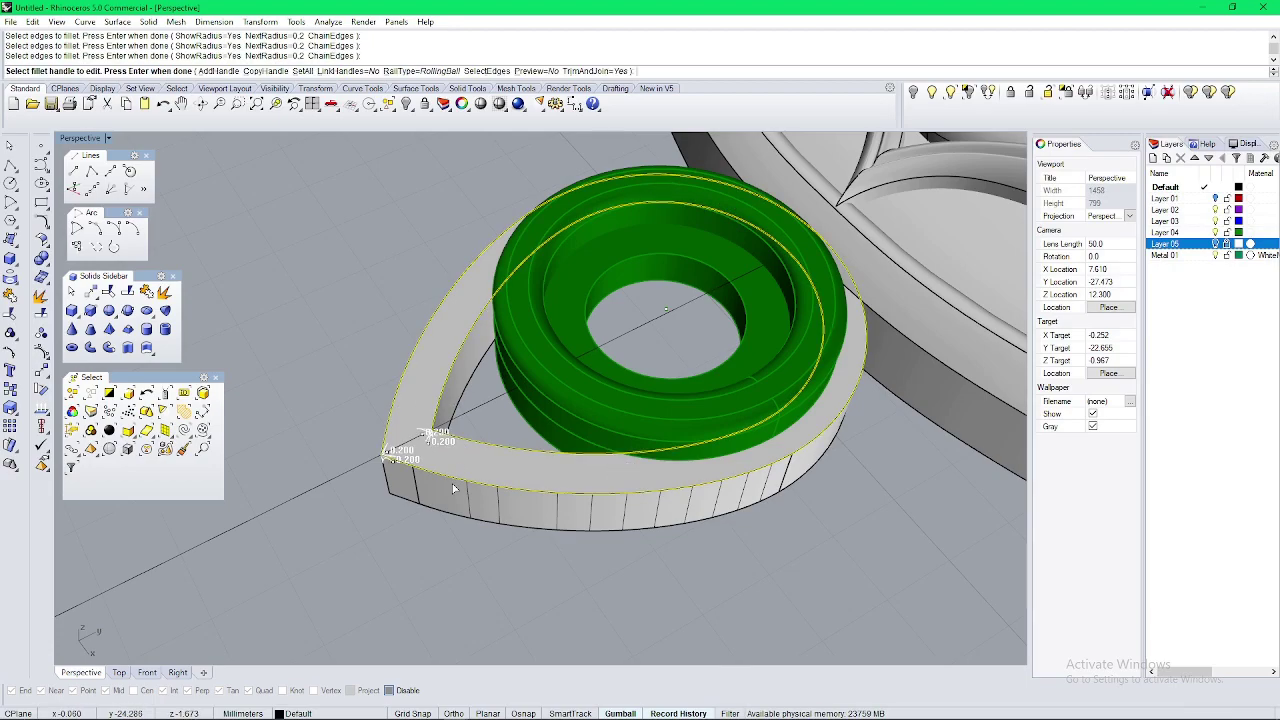
pyautogui.press('Return')
pyautogui.moveTo(456, 480); pyautogui.dragTo(477, 499, button='right')
pyautogui.scroll(-3, 568, 505)
pyautogui.click(565, 502)
pyautogui.click(353, 479)
pyautogui.scroll(2, 480, 466)
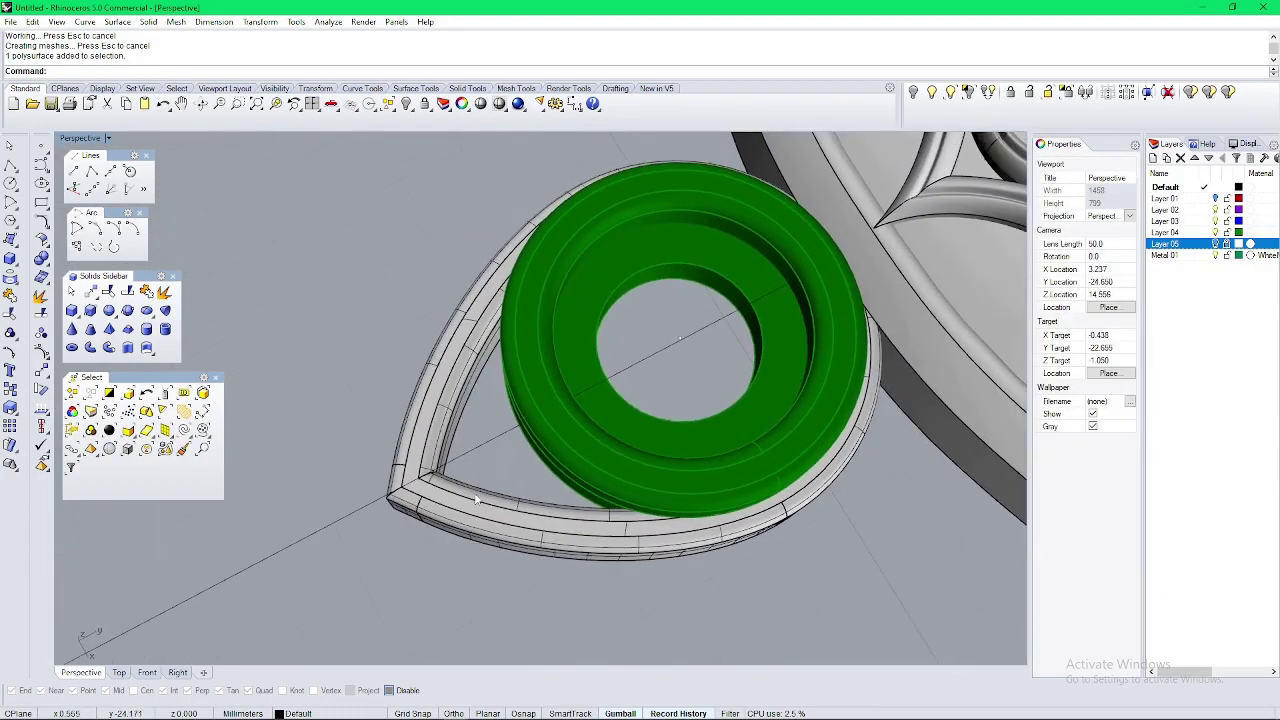
pyautogui.click(463, 517)
pyautogui.press('Escape')
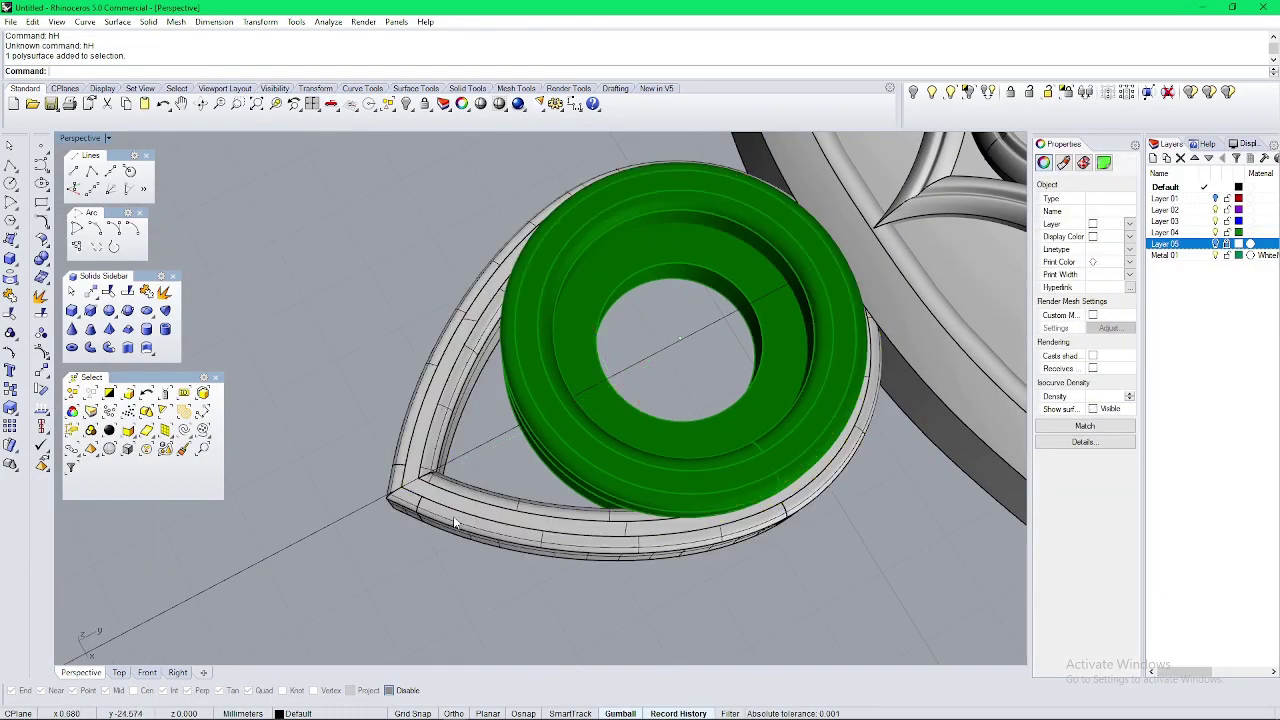
pyautogui.press('Return')
pyautogui.click(467, 517)
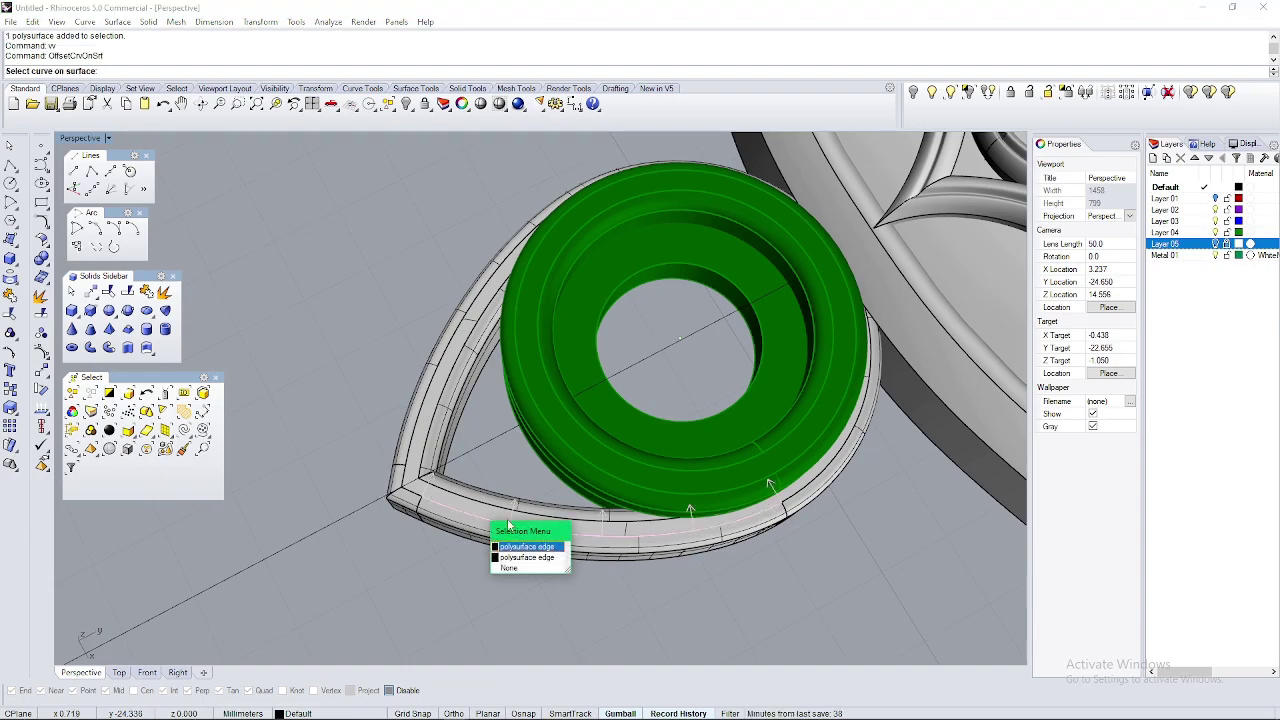
pyautogui.press('Escape')
# Step: Duplicate the outer edges of the teardrop frame's flat top face and join them into one closed curve
pyautogui.scroll(6, 466, 515)
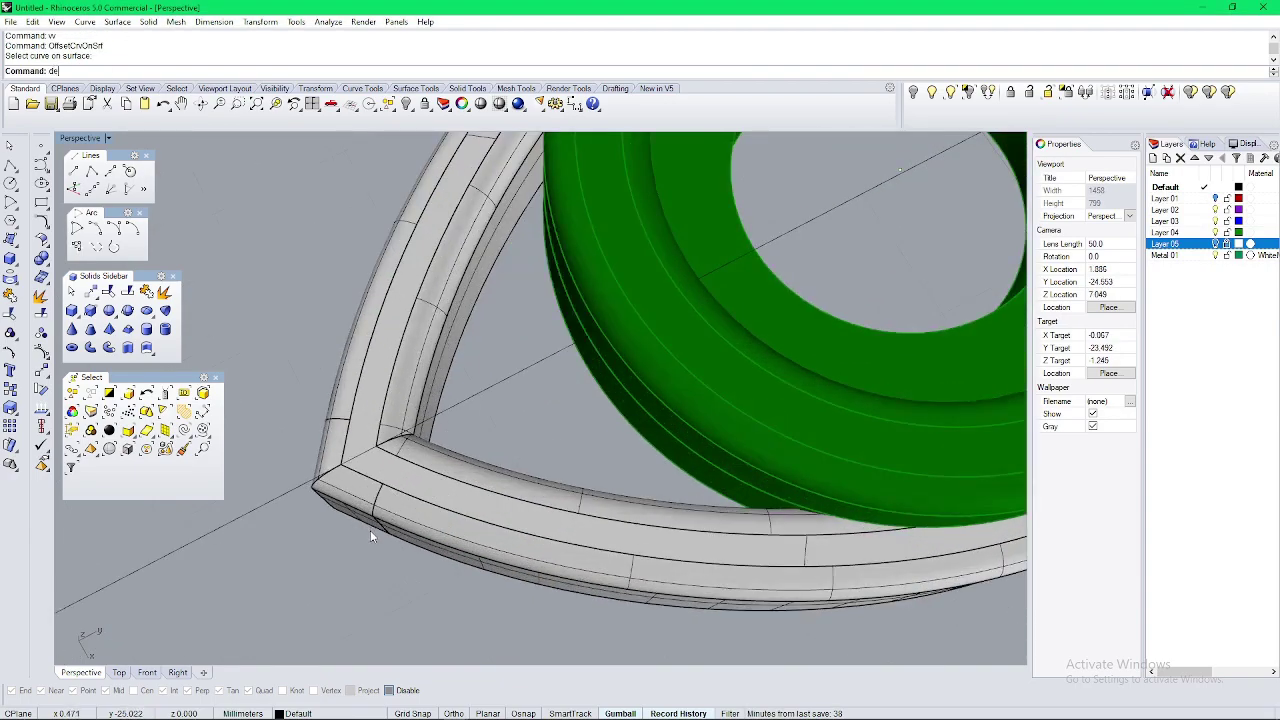
pyautogui.click(363, 480)
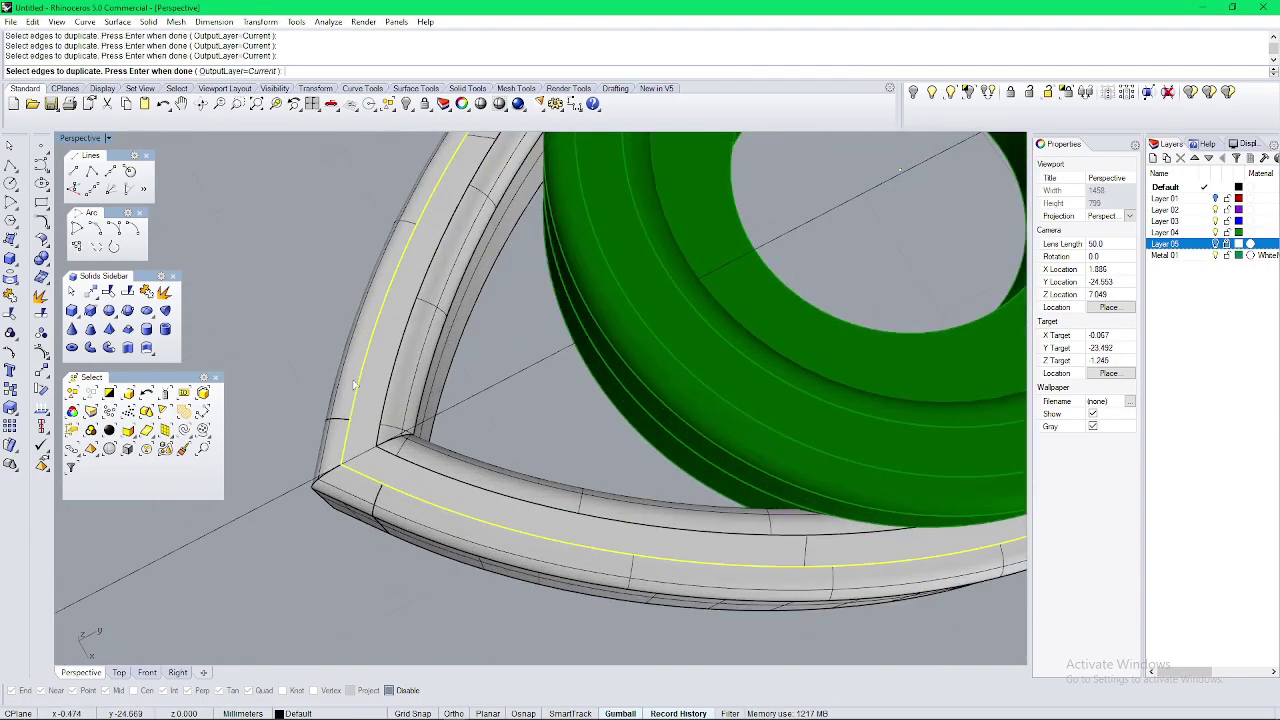
pyautogui.scroll(-11, 353, 385)
pyautogui.moveTo(353, 385); pyautogui.dragTo(449, 428, button='right')
pyautogui.press('Return')
pyautogui.write('join')
pyautogui.press('Return')
pyautogui.moveTo(417, 500); pyautogui.dragTo(379, 515, button='right')
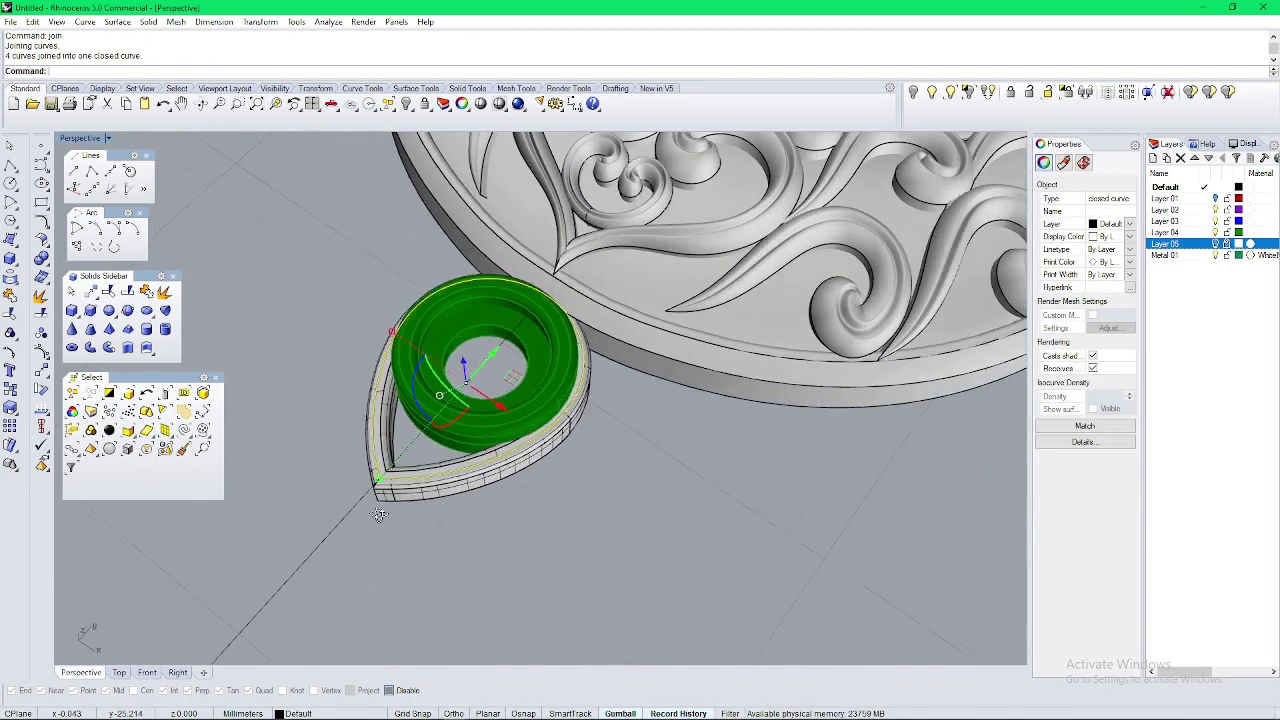
# Step: Create a helix around the joined teardrop edge curve with a 0.3 mm diameter and 12 turns
pyautogui.press('Escape')
pyautogui.scroll(6, 421, 431)
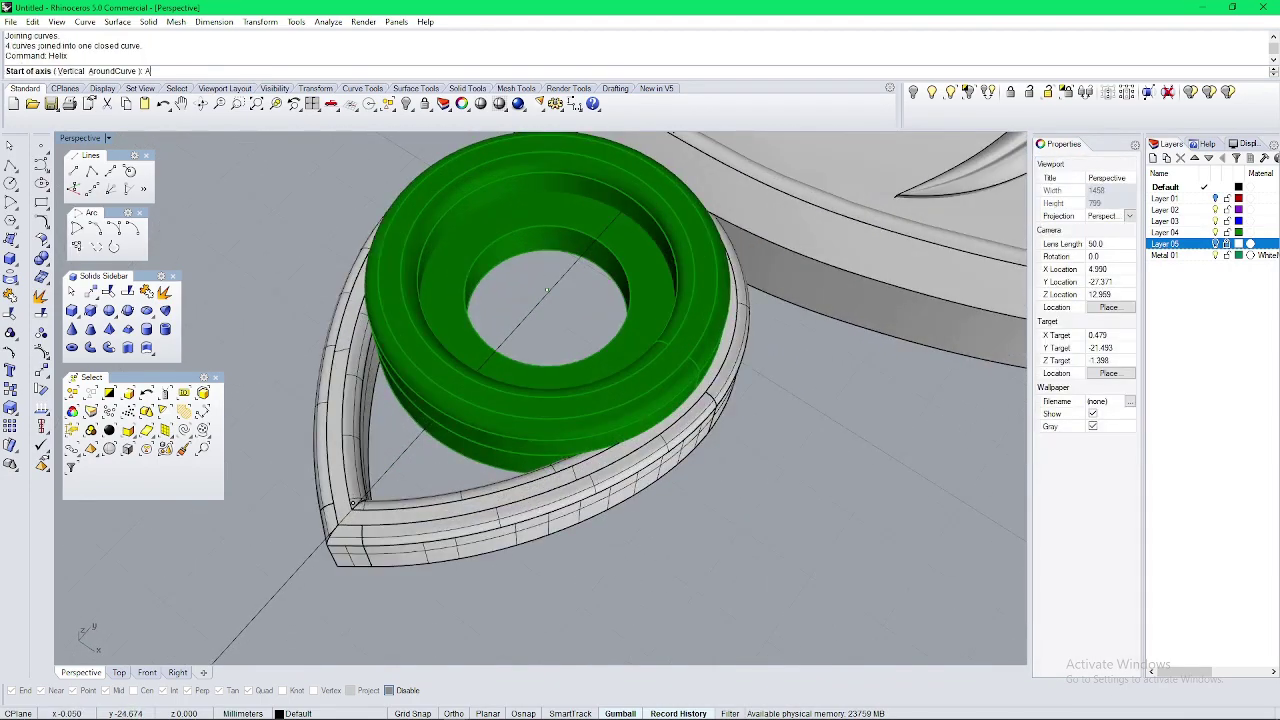
pyautogui.click(376, 535)
pyautogui.click(424, 561)
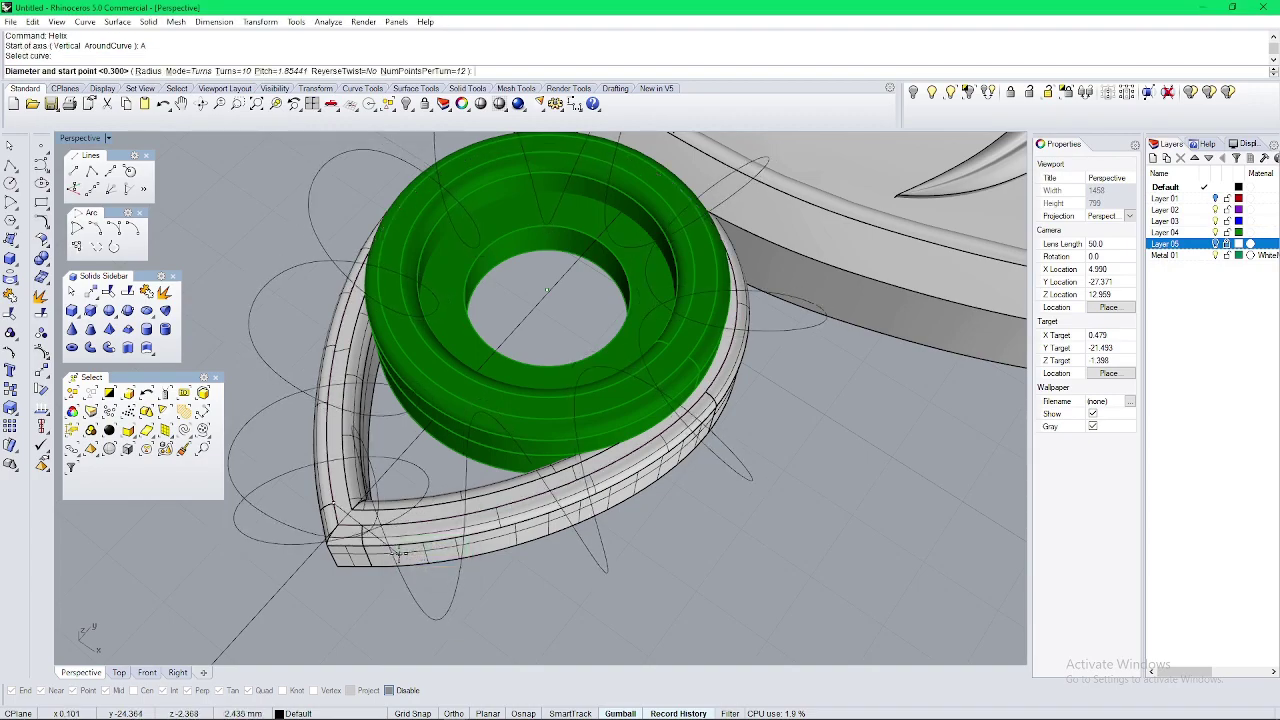
pyautogui.press('Return')
pyautogui.moveTo(547, 290); pyautogui.dragTo(518, 304, button='right')
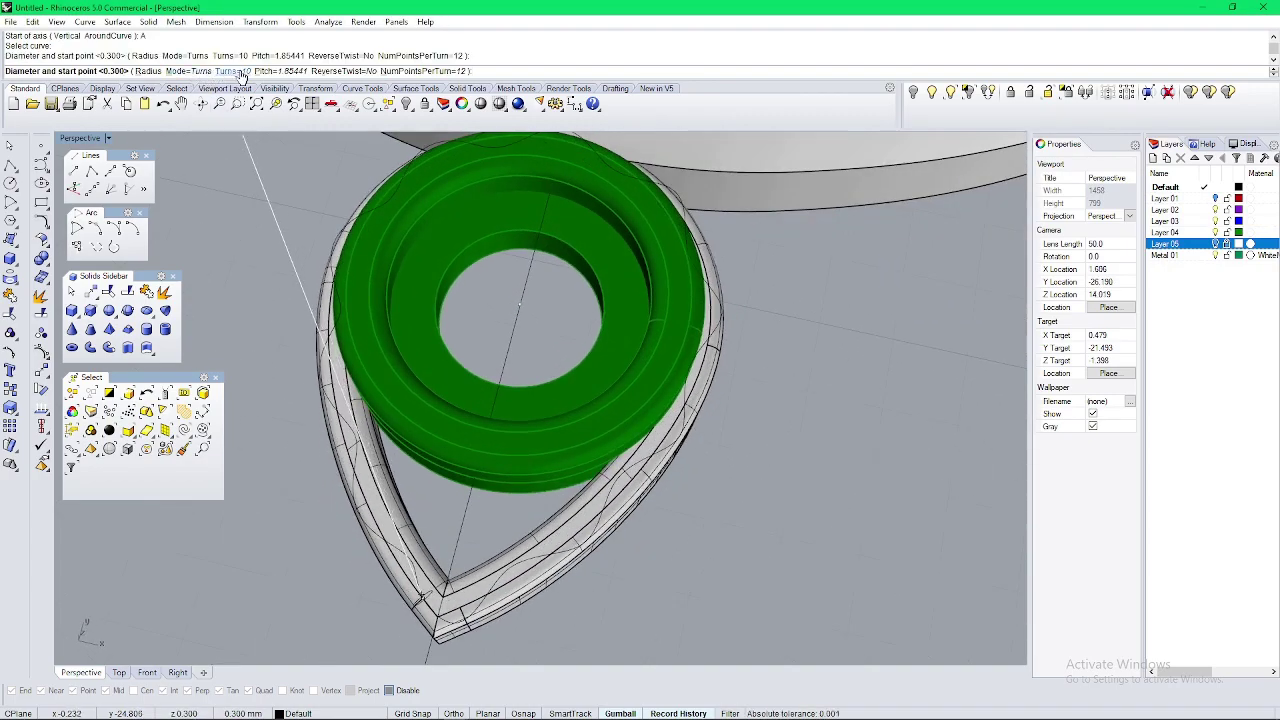
pyautogui.click(238, 72)
pyautogui.press('Return')
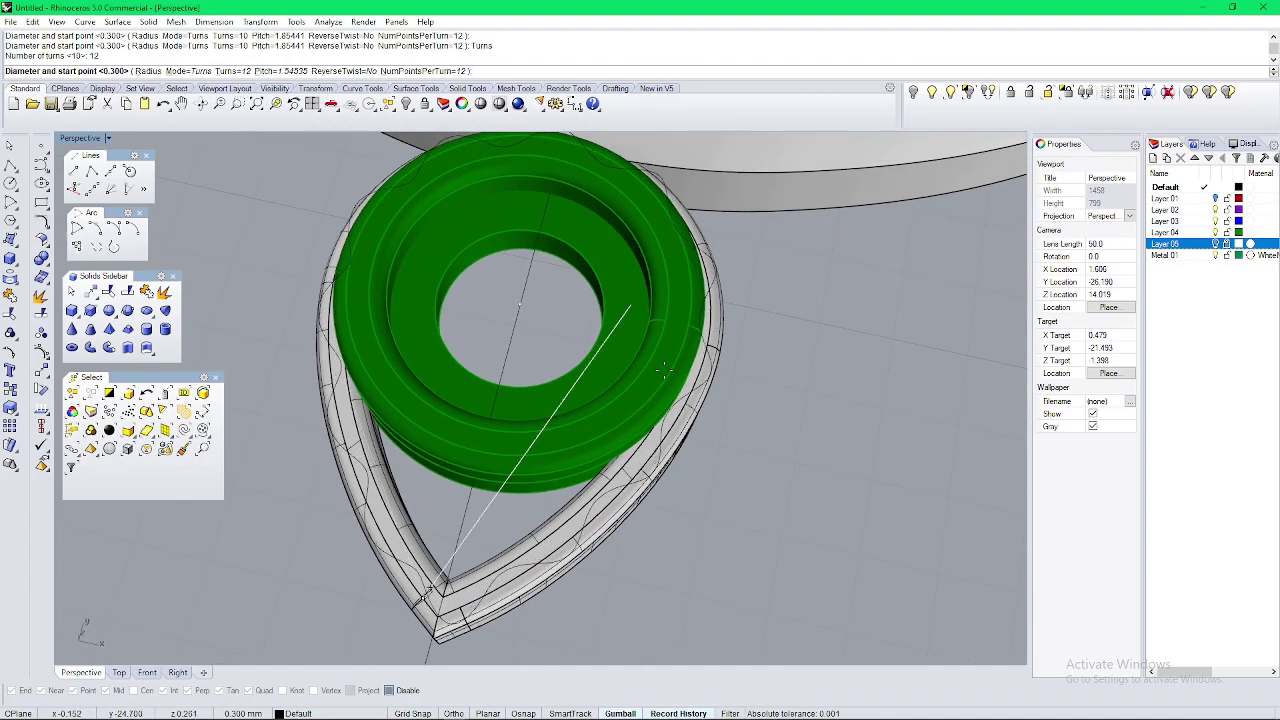
pyautogui.click(548, 536)
# Step: Create a second 0.3 mm, 12-turn helix around the same teardrop curve, starting on the opposite side
pyautogui.press('Return')
pyautogui.write('A')
pyautogui.press('Return')
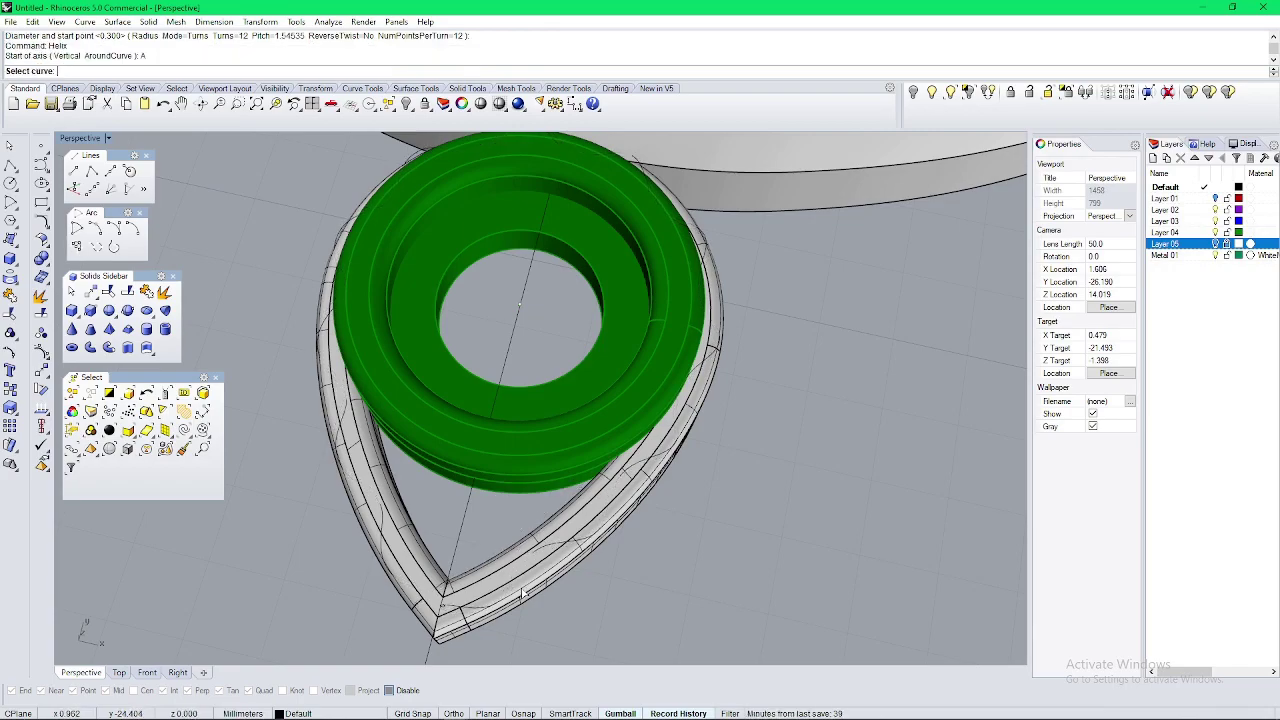
pyautogui.click(515, 585)
pyautogui.click(556, 616)
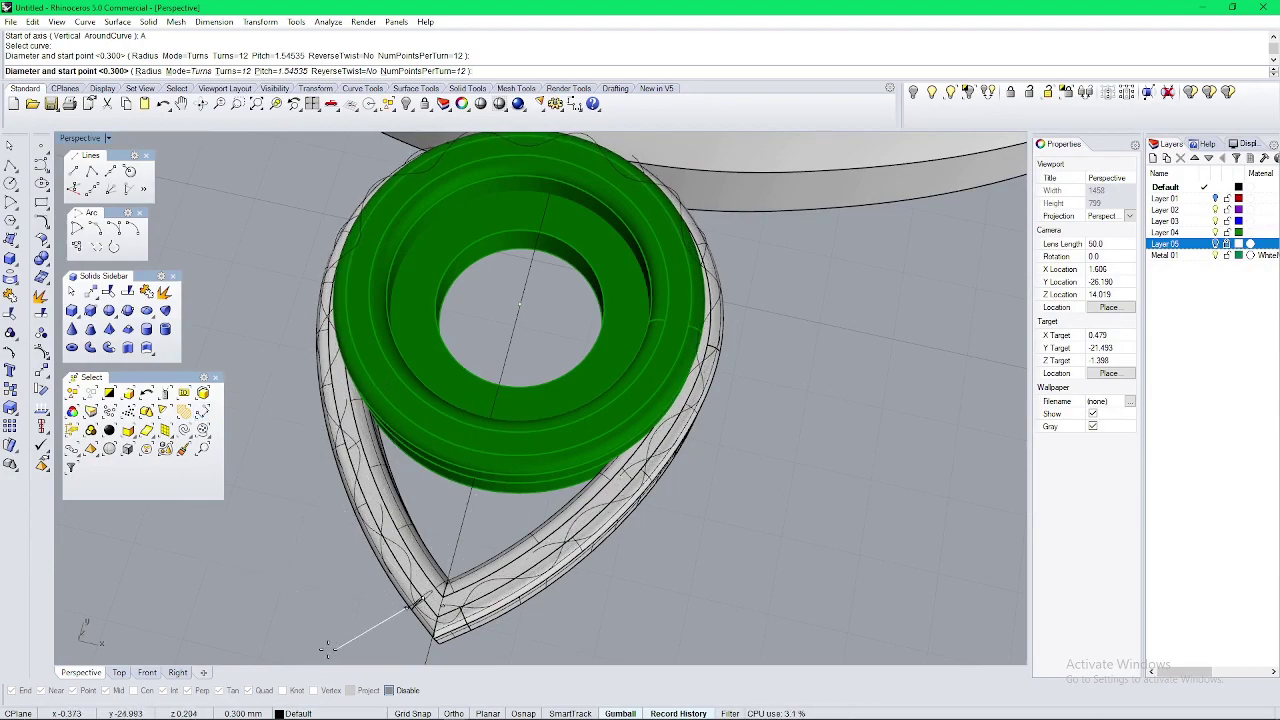
pyautogui.click(314, 651)
# Step: Turn both helix curves into pipes along the teardrop frame and delete the helix curves
pyautogui.scroll(4, 561, 530)
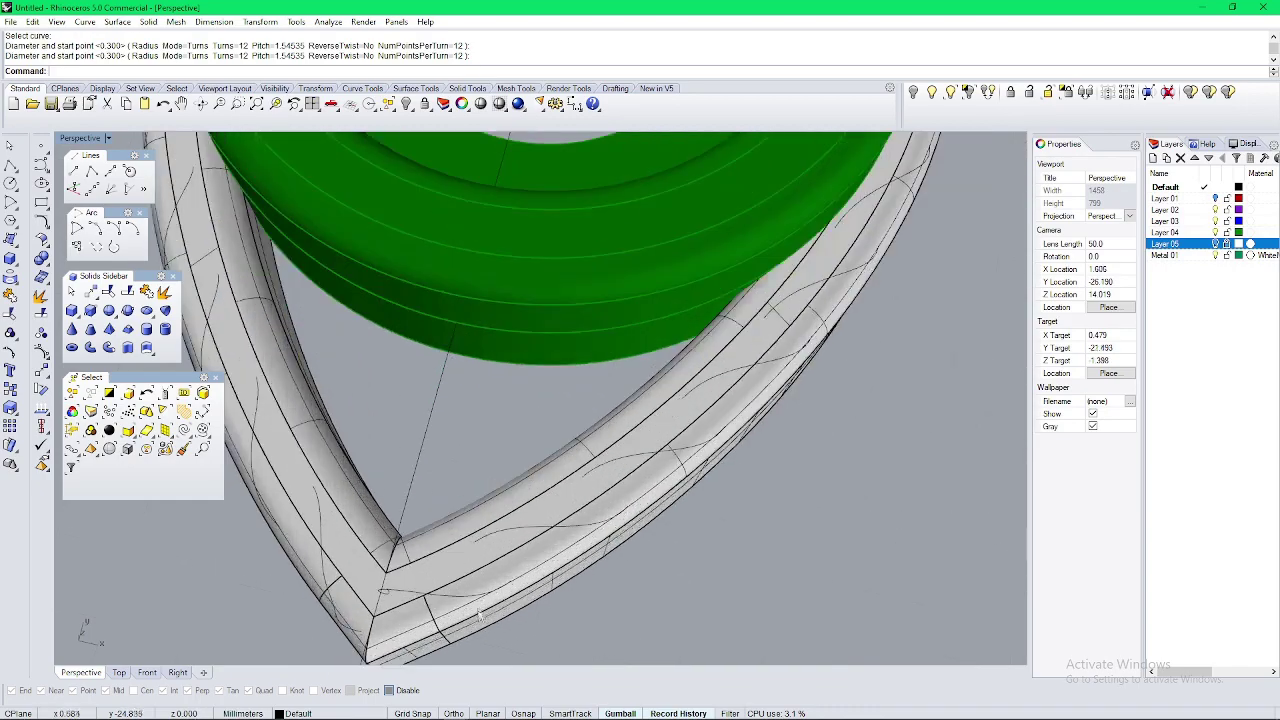
pyautogui.keyDown('shift'); pyautogui.click(545, 531); pyautogui.keyUp('shift')
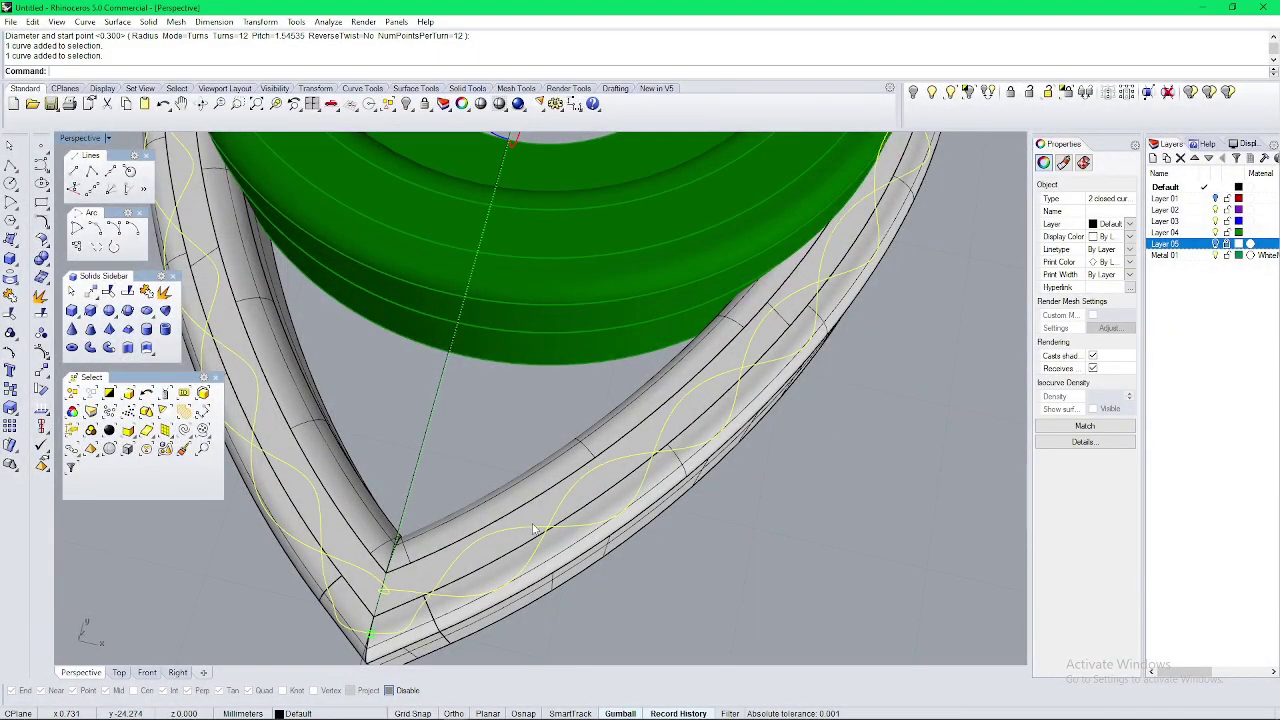
pyautogui.scroll(-4, 546, 532)
pyautogui.write('ipe')
pyautogui.press('Return')
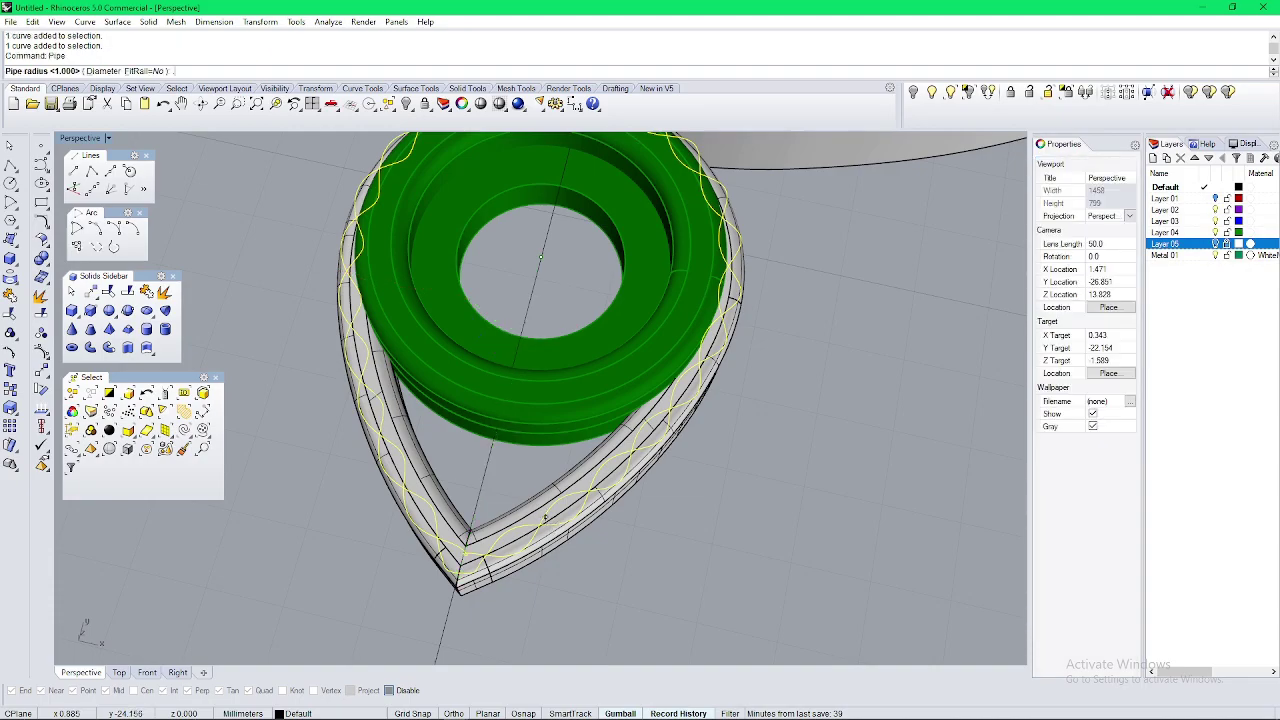
pyautogui.press('Return')
pyautogui.press('Escape')
pyautogui.press('Delete')
# Step: Group the round stone setting, its teardrop frame and the two twisted pipes into one object
pyautogui.scroll(-2, 545, 517)
pyautogui.moveTo(705, 480); pyautogui.dragTo(571, 430, button='right')
pyautogui.scroll(-4, 571, 430)
pyautogui.scroll(7, 571, 430)
pyautogui.click(568, 431)
pyautogui.keyDown('shift'); pyautogui.click(449, 523); pyautogui.keyUp('shift')
pyautogui.scroll(-8, 453, 523)
pyautogui.moveTo(453, 522); pyautogui.dragTo(531, 486, button='right')
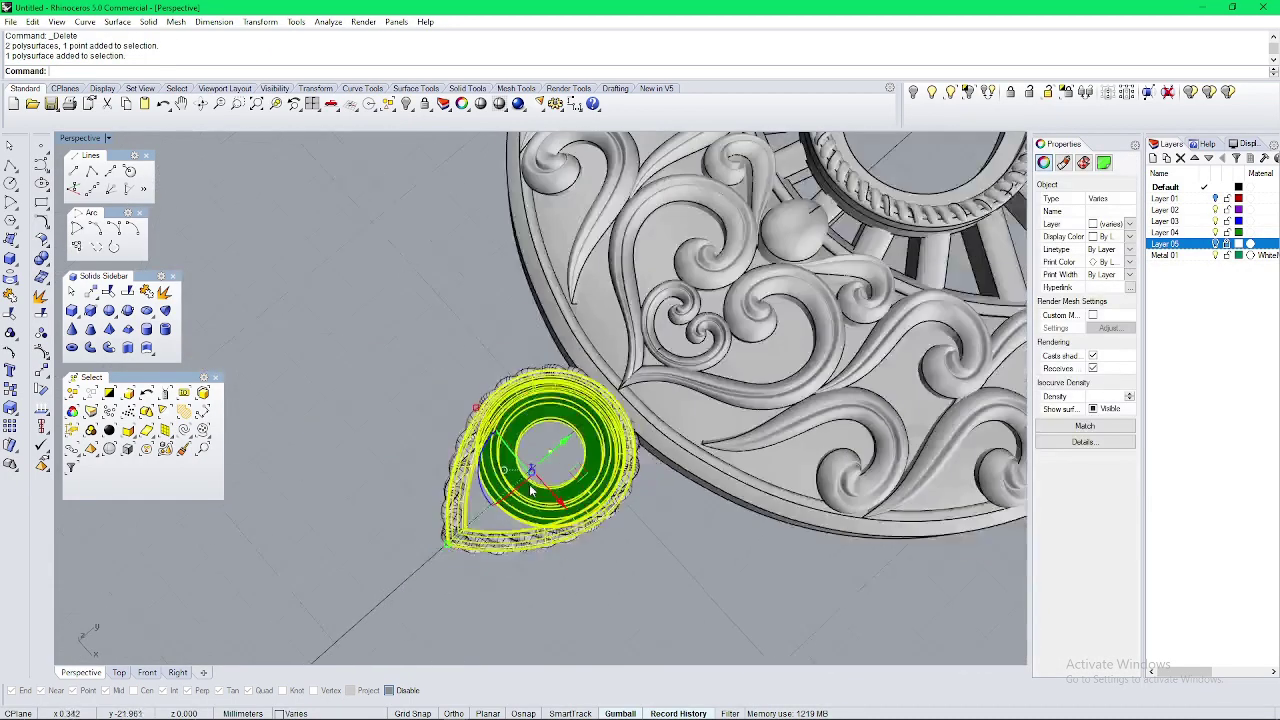
pyautogui.scroll(5, 525, 492)
pyautogui.keyDown('shift'); pyautogui.moveTo(434, 507); pyautogui.dragTo(290, 493); pyautogui.keyUp('shift')
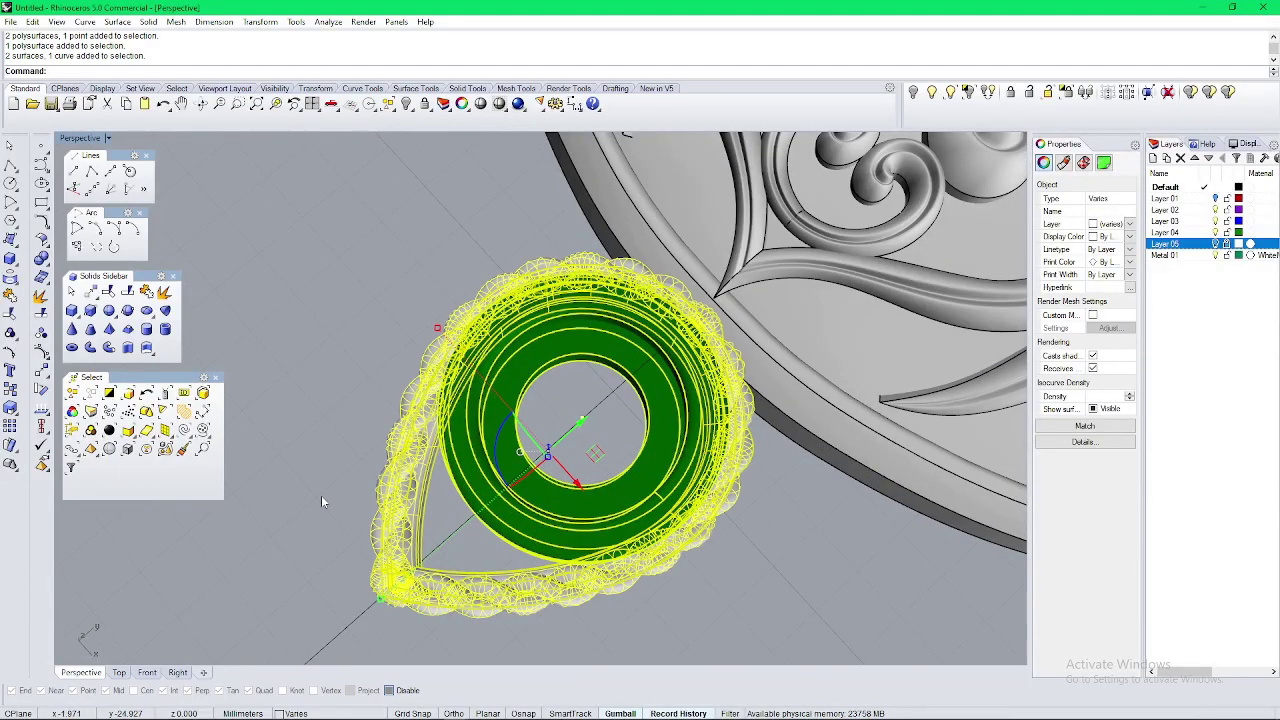
pyautogui.hotkey('ctrl', 'g')
# Step: Check the teardrop setting against the Layer 05 reference picture in the top view, hiding the picture again after comparing
pyautogui.hotkey('ctrl', 'F1')
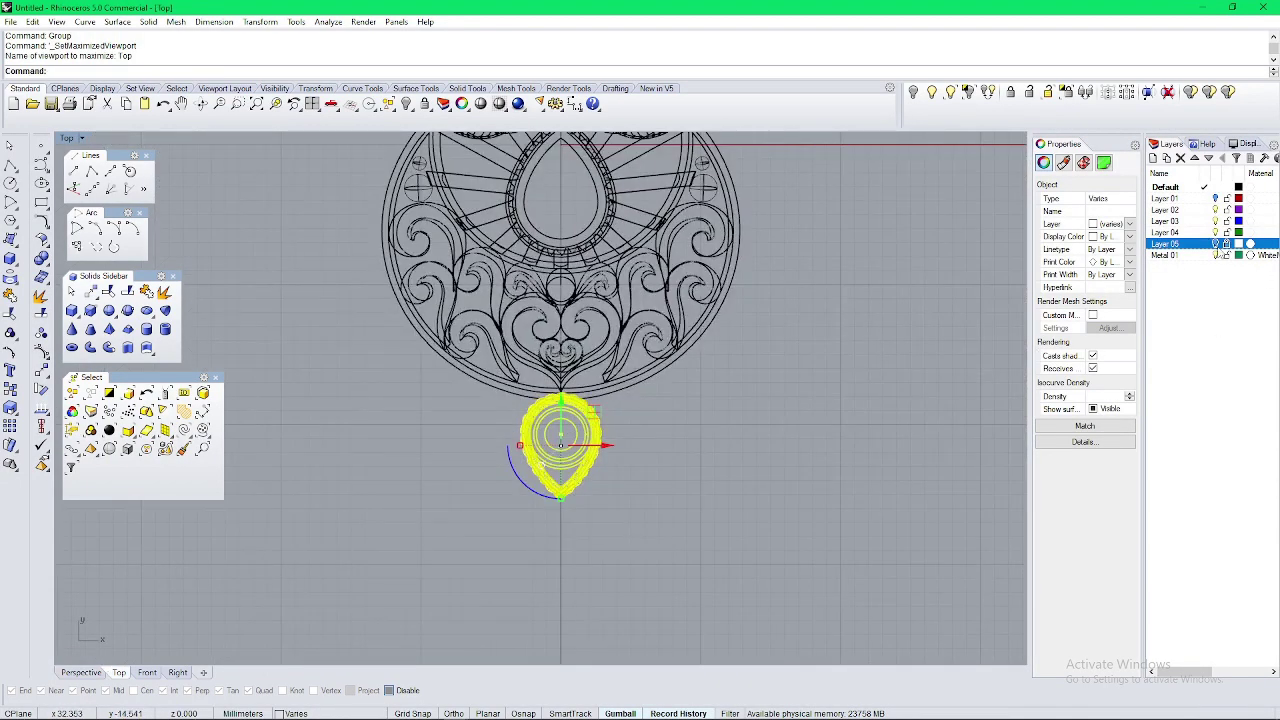
pyautogui.click(1215, 244)
pyautogui.moveTo(704, 392); pyautogui.dragTo(698, 466, button='right')
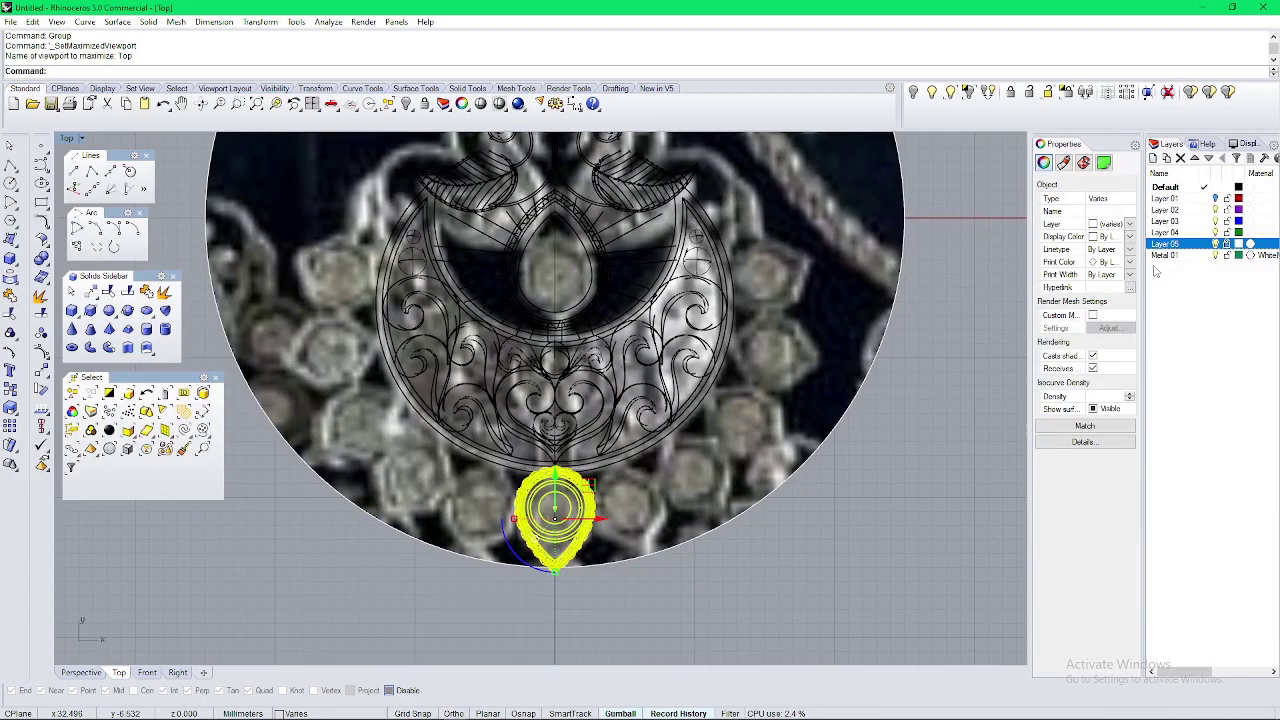
pyautogui.click(1215, 244)
pyautogui.moveTo(812, 328); pyautogui.dragTo(779, 403, button='right')
pyautogui.click(779, 403)
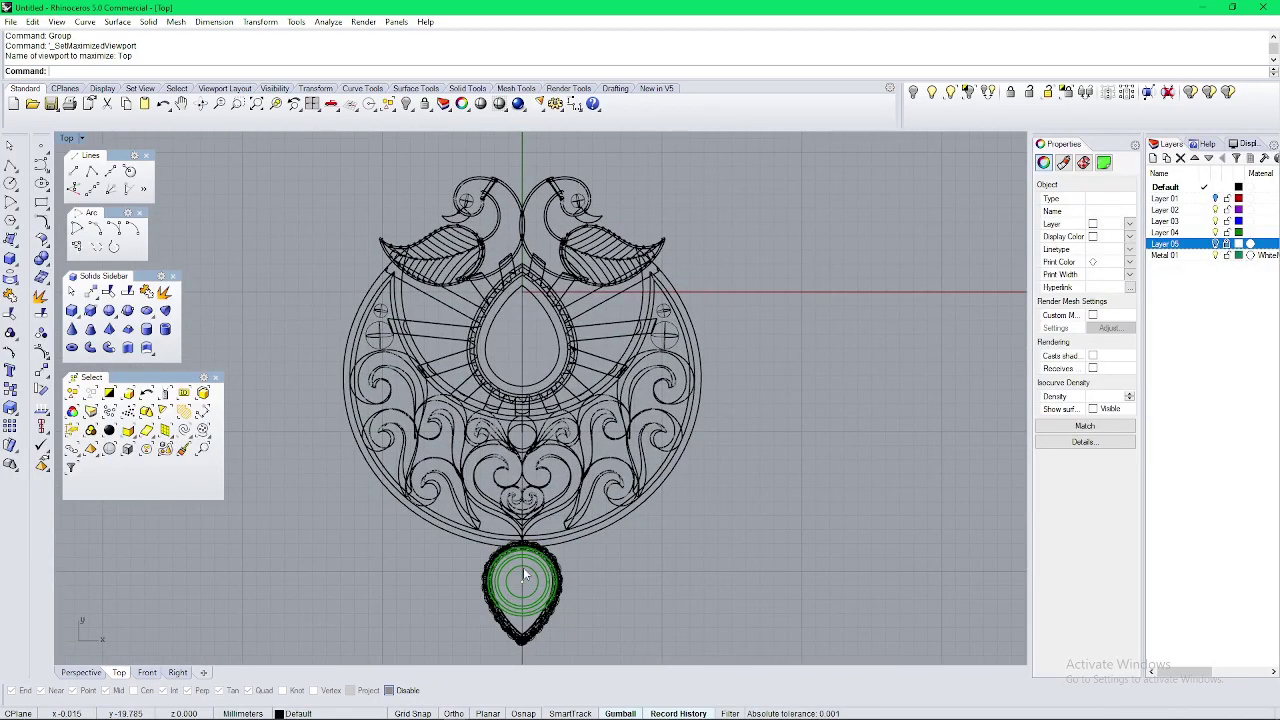
# Step: Copy the grouped teardrop setting from the crescent's bottom centre to the adjacent place on its right side
pyautogui.click(537, 582)
pyautogui.write('c')
pyautogui.press('Return')
pyautogui.scroll(4, 518, 597)
pyautogui.click(521, 597)
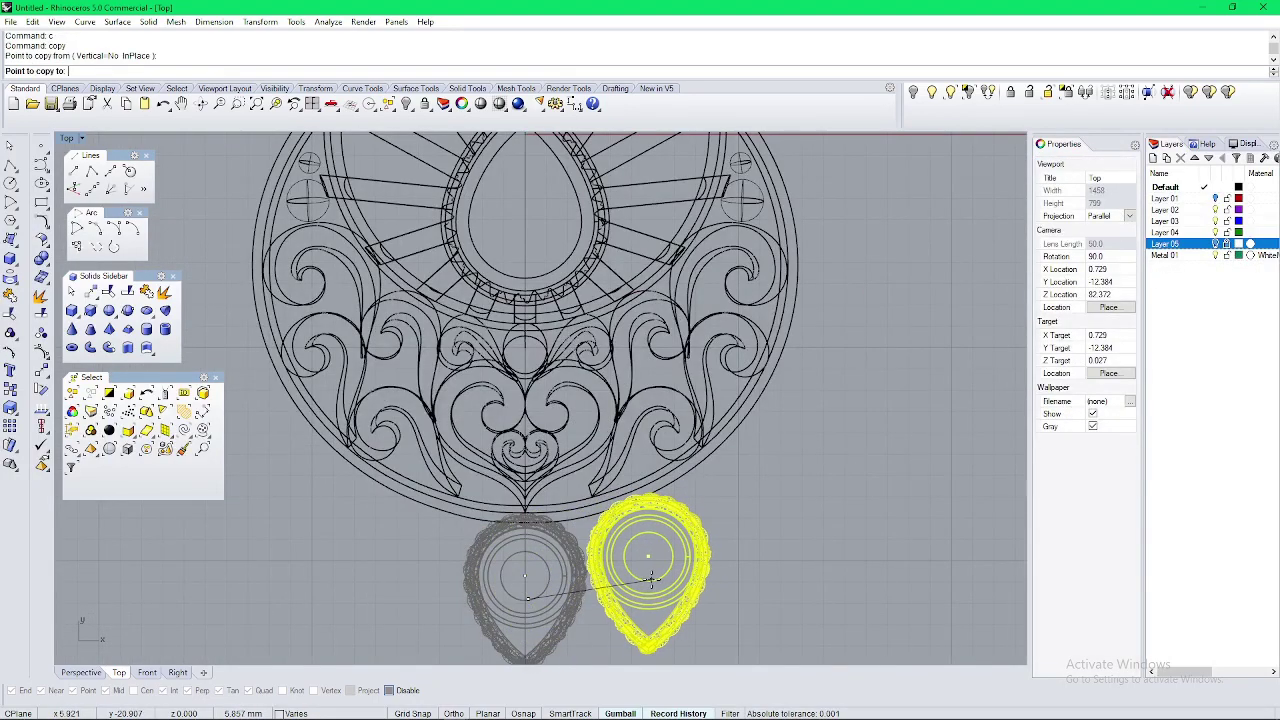
pyautogui.click(644, 577)
pyautogui.press('Escape')
pyautogui.press('Escape')
# Step: Rotate the first copied setting outward and nudge it against the crescent's outer edge beside the centre setting
pyautogui.moveTo(644, 556); pyautogui.dragTo(552, 462, button='right')
pyautogui.click(527, 520)
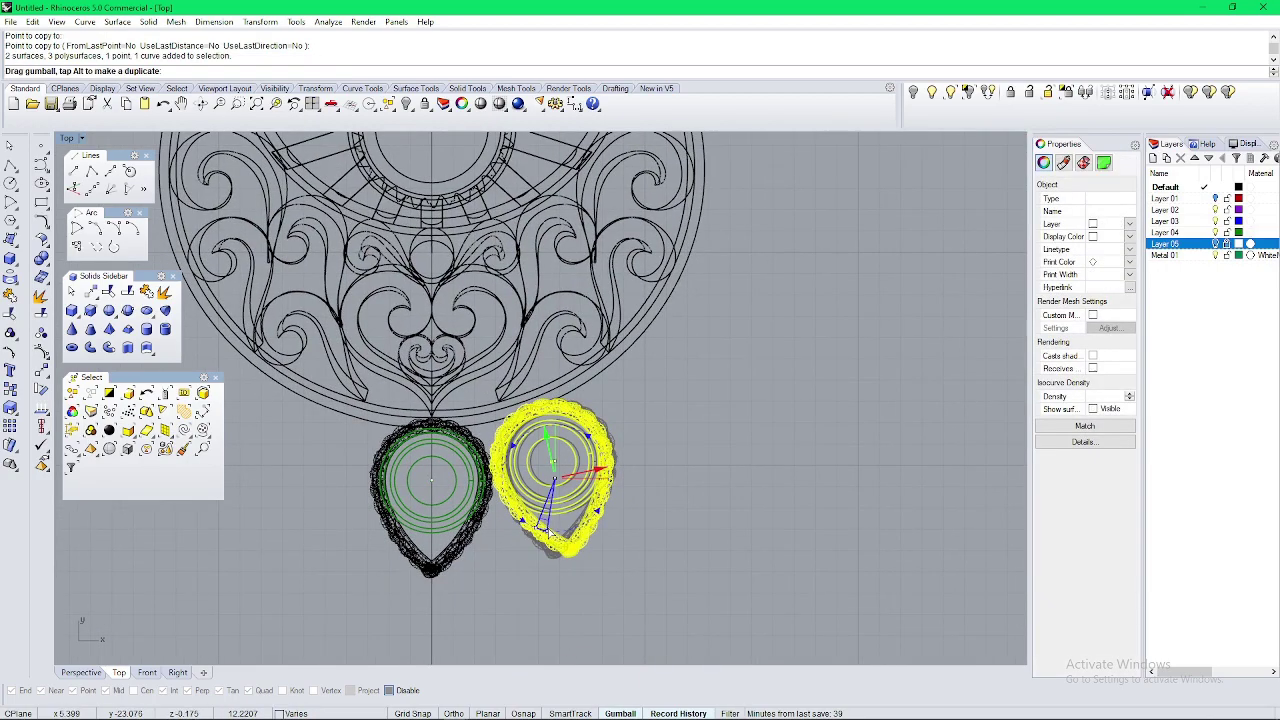
pyautogui.scroll(1, 555, 470)
pyautogui.moveTo(546, 446); pyautogui.dragTo(545, 440)
pyautogui.press('Escape')
pyautogui.moveTo(527, 473); pyautogui.dragTo(482, 508, button='right')
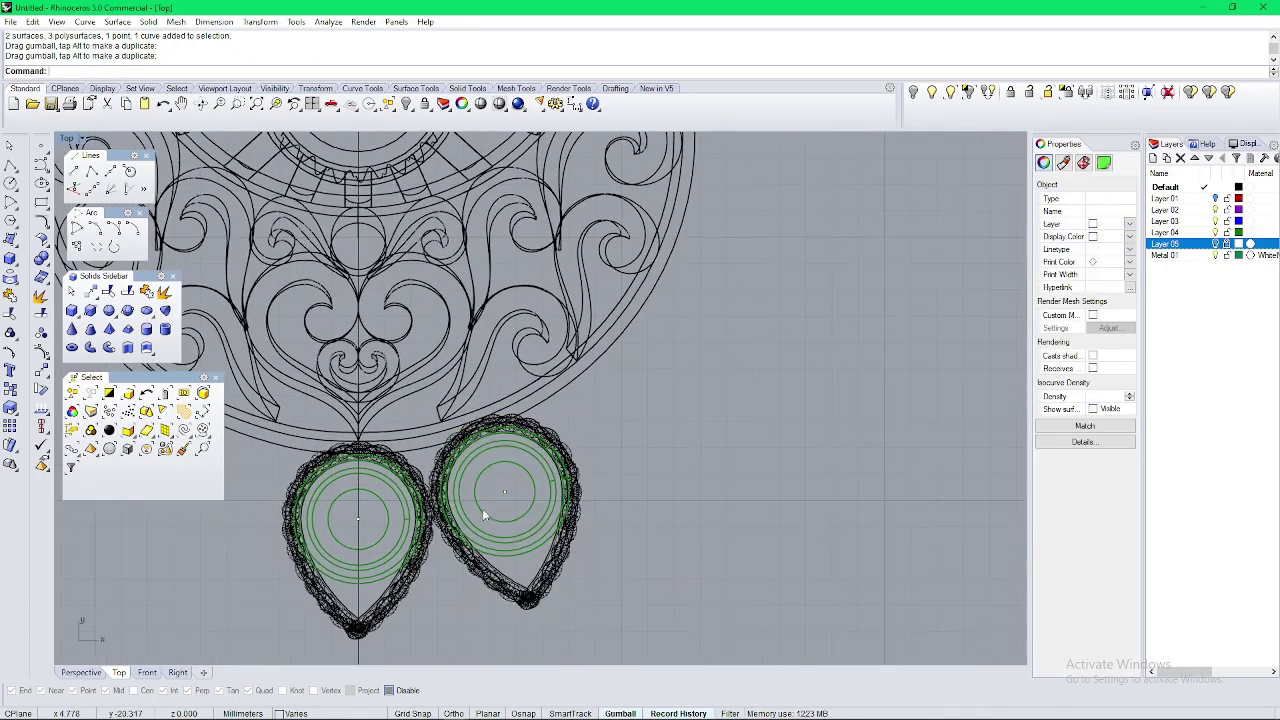
# Step: Copy the first rotated setting to the next place up the crescent's right outer edge
pyautogui.click(468, 556)
pyautogui.write('c')
pyautogui.press('Return')
pyautogui.click(478, 547)
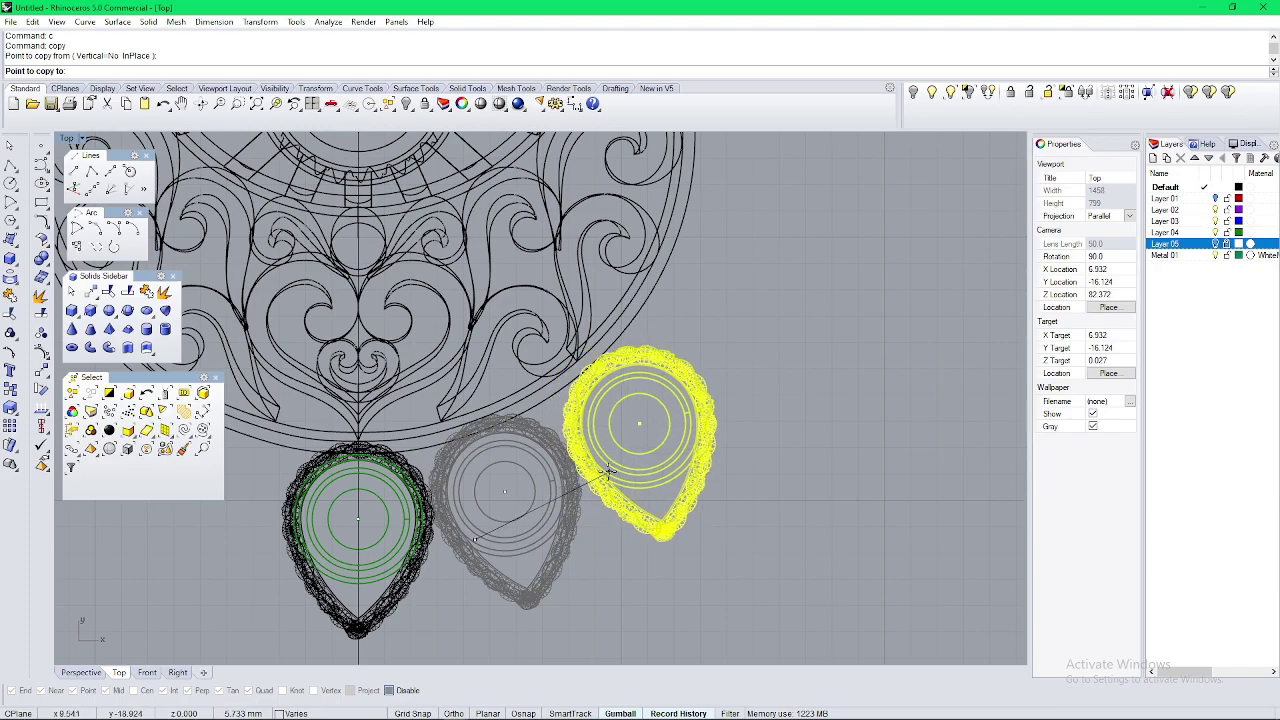
pyautogui.click(609, 479)
pyautogui.press('Escape')
pyautogui.press('Escape')
# Step: Rotate the second copied setting to follow the crescent's curve and nudge it against its neighbour
pyautogui.moveTo(592, 415); pyautogui.dragTo(516, 448, button='right')
pyautogui.click(521, 481)
pyautogui.moveTo(534, 524); pyautogui.dragTo(552, 531)
pyautogui.scroll(2, 567, 433)
pyautogui.moveTo(580, 446); pyautogui.dragTo(578, 439)
pyautogui.press('Escape')
pyautogui.scroll(-9, 595, 447)
pyautogui.moveTo(604, 449); pyautogui.dragTo(511, 501, button='right')
pyautogui.click(510, 500)
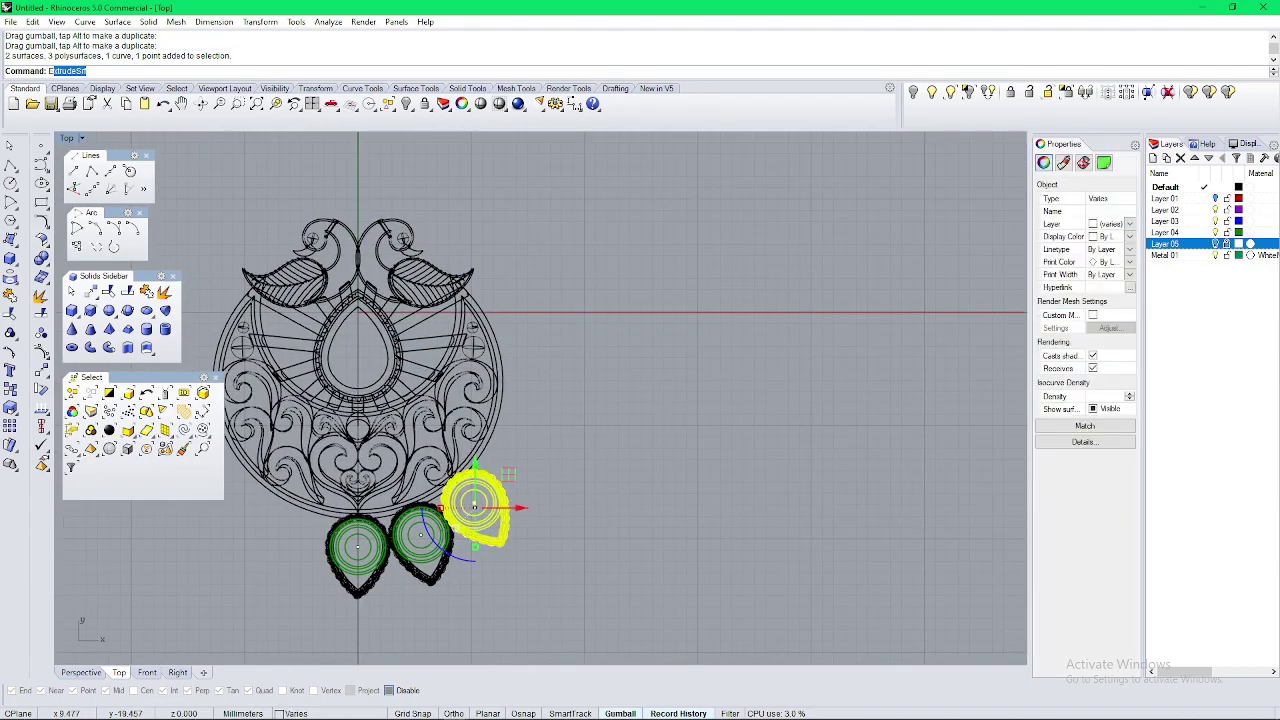
pyautogui.press('Escape')
pyautogui.moveTo(510, 500); pyautogui.dragTo(526, 487)
pyautogui.scroll(10, 560, 467)
pyautogui.scroll(-10, 472, 517)
pyautogui.hotkey('ctrl', 'z')
# Step: Copy the second rotated setting to a third place further up the crescent's right outer edge
pyautogui.scroll(4, 440, 524)
pyautogui.write('c')
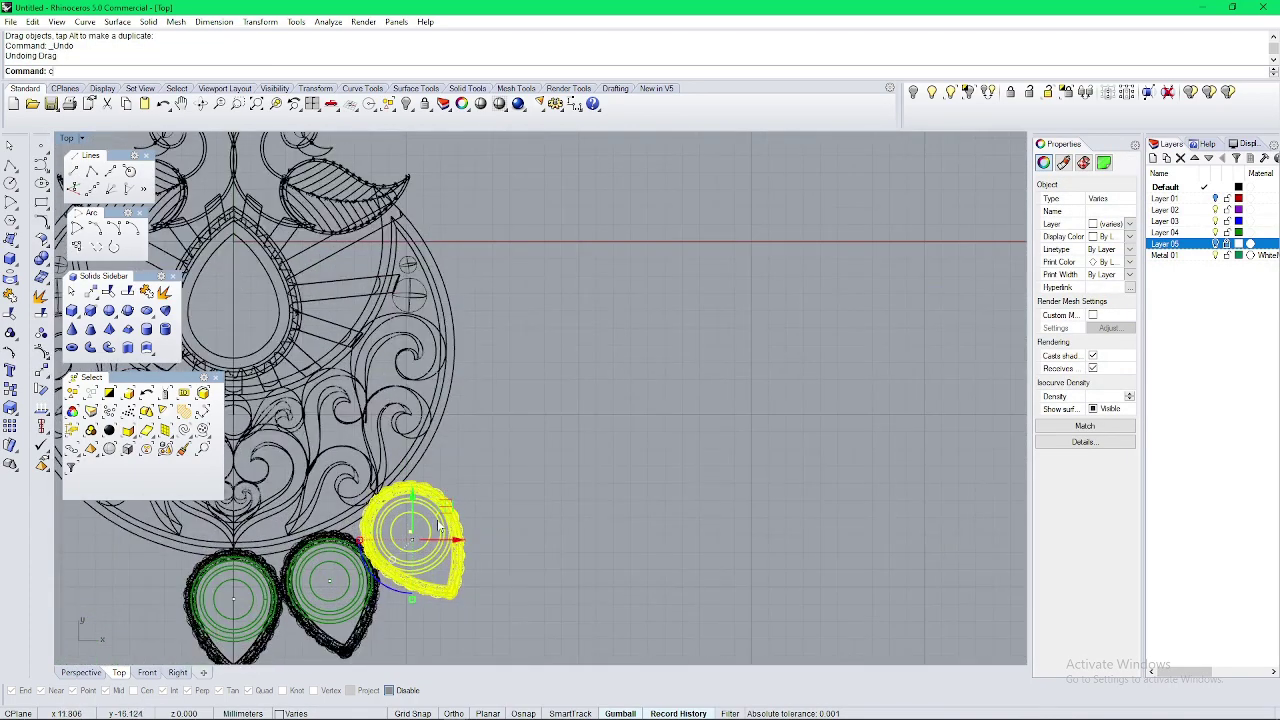
pyautogui.press('space')
pyautogui.click(438, 524)
pyautogui.scroll(4, 500, 461)
pyautogui.click(507, 455)
pyautogui.press('Escape')
pyautogui.moveTo(506, 462); pyautogui.dragTo(580, 426, button='right')
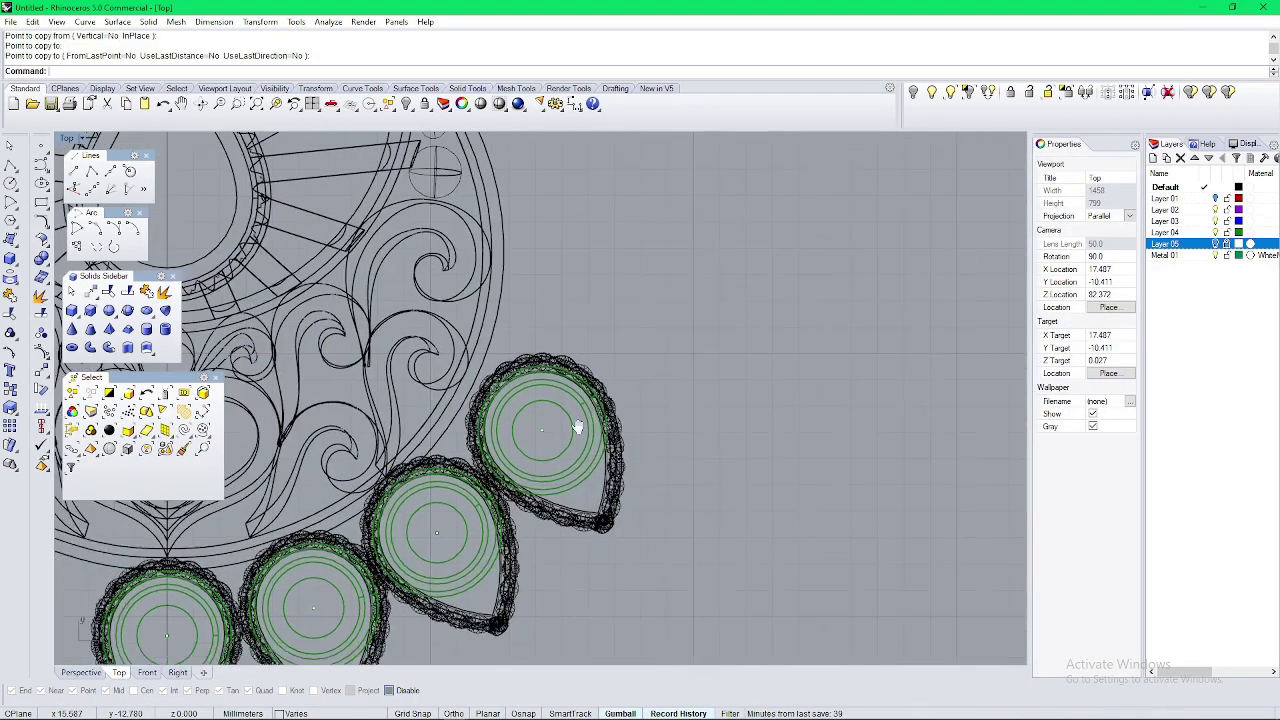
# Step: Rotate the third copied setting to point outward and move it snugly against the crescent's edge
pyautogui.click(490, 438)
pyautogui.moveTo(511, 484); pyautogui.dragTo(524, 492)
pyautogui.scroll(4, 536, 425)
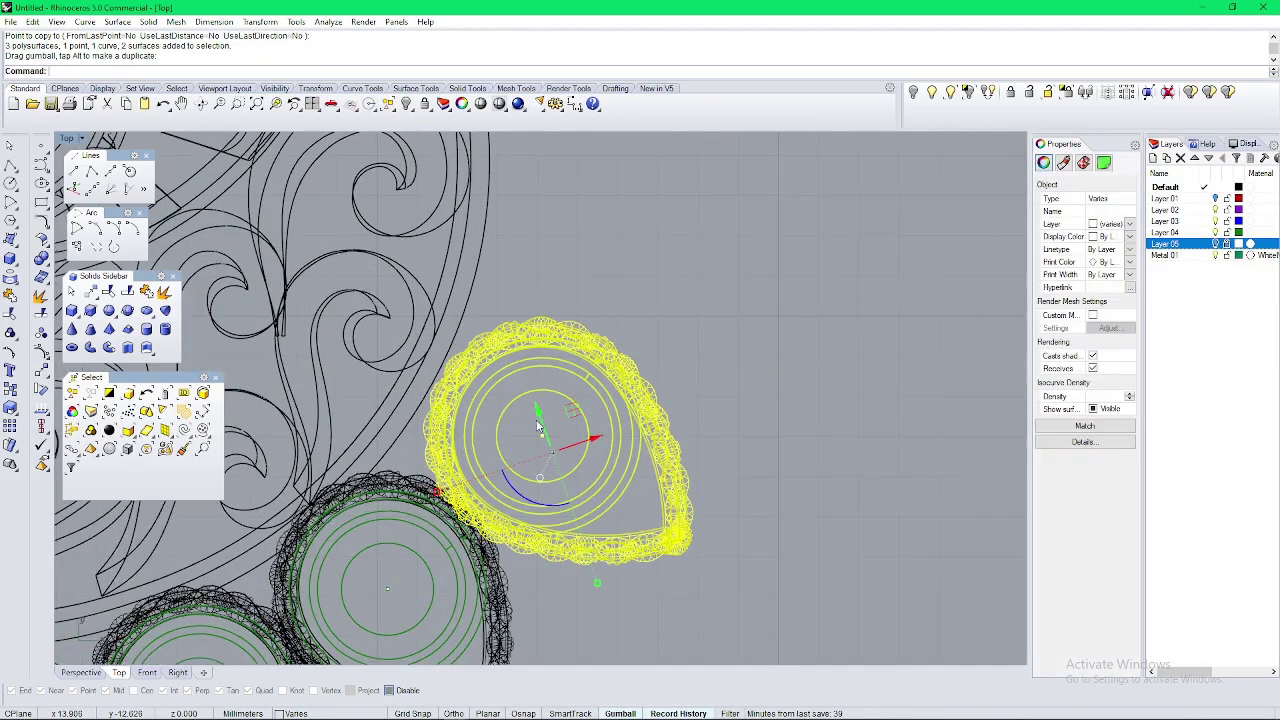
pyautogui.moveTo(574, 410); pyautogui.dragTo(553, 391)
pyautogui.press('Escape')
pyautogui.scroll(-8, 546, 391)
pyautogui.moveTo(534, 403); pyautogui.dragTo(517, 488, button='right')
# Step: Copy the third rotated setting to a fourth place above it along the crescent's right edge
pyautogui.click(524, 478)
pyautogui.write('c')
pyautogui.press('space')
pyautogui.click(523, 480)
pyautogui.scroll(6, 549, 356)
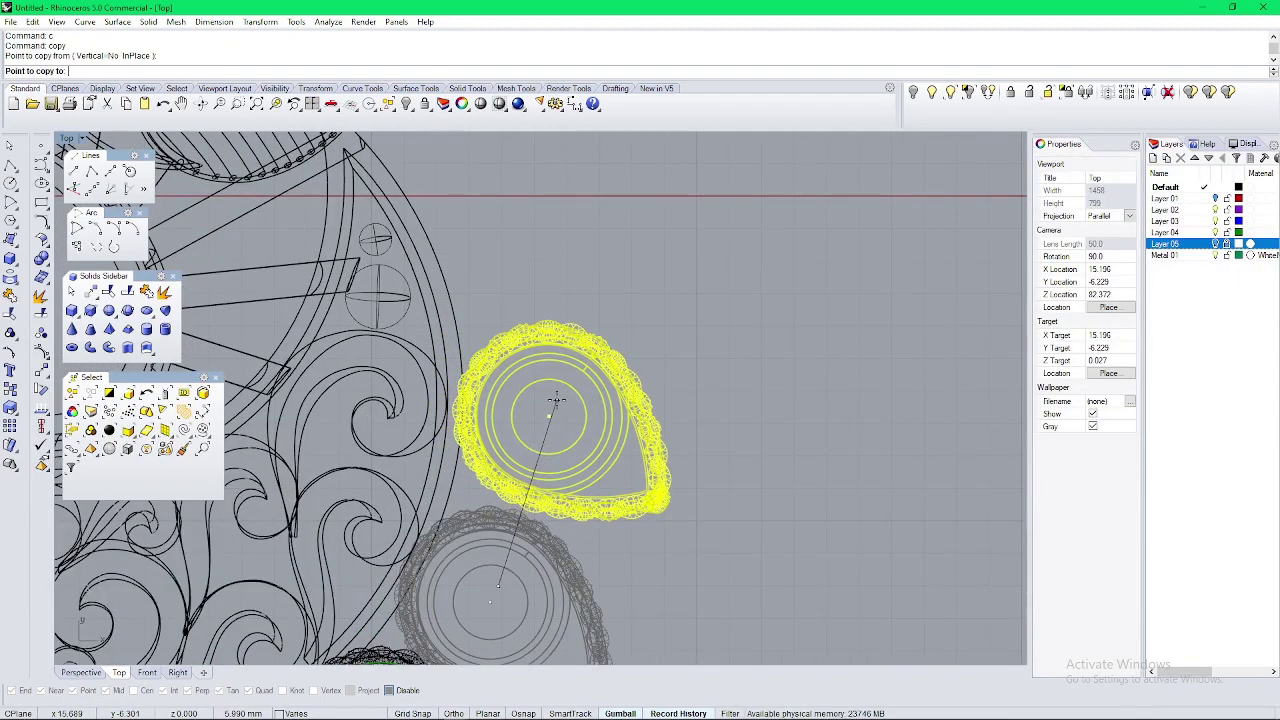
pyautogui.click(557, 400)
pyautogui.press('space')
# Step: Rotate the fourth copied setting to point outward and fit it between the crescent's edge and the setting below
pyautogui.click(541, 452)
pyautogui.moveTo(524, 458); pyautogui.dragTo(547, 473)
pyautogui.scroll(2, 554, 400)
pyautogui.moveTo(586, 392); pyautogui.dragTo(571, 400)
pyautogui.press('Escape')
pyautogui.scroll(-6, 551, 405)
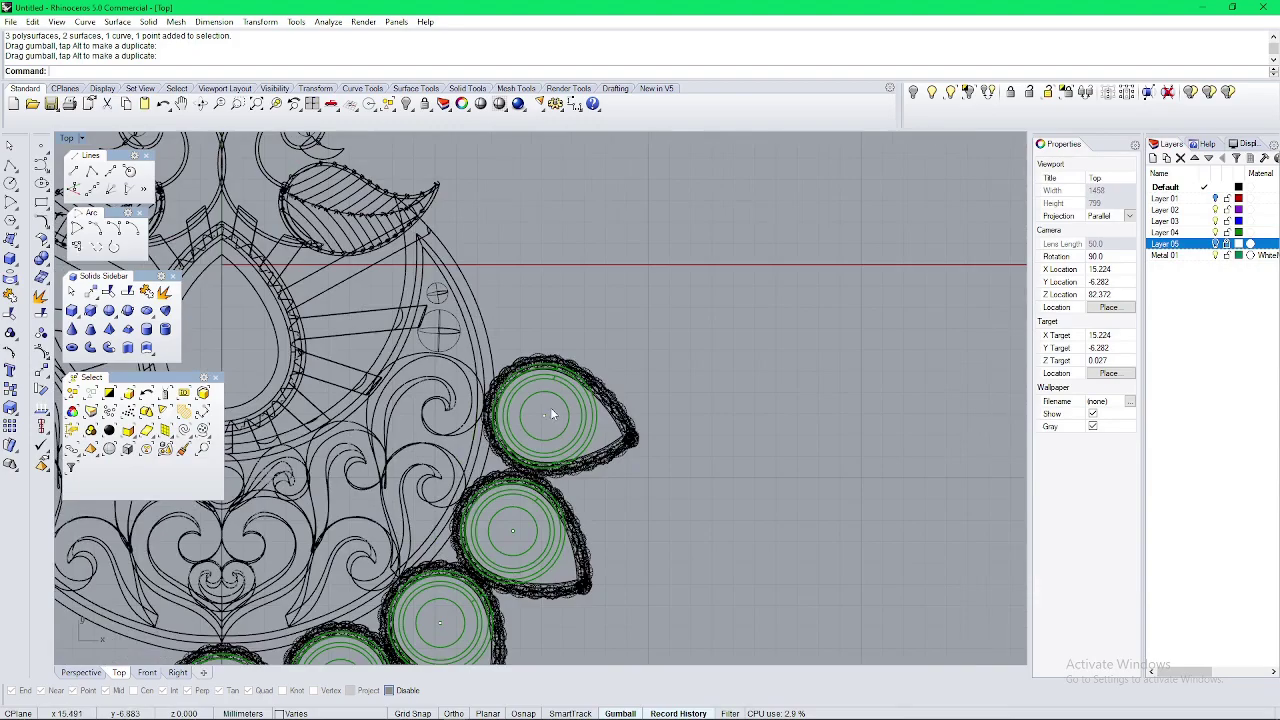
pyautogui.scroll(3, 550, 413)
pyautogui.click(511, 523)
pyautogui.moveTo(527, 503); pyautogui.dragTo(524, 509)
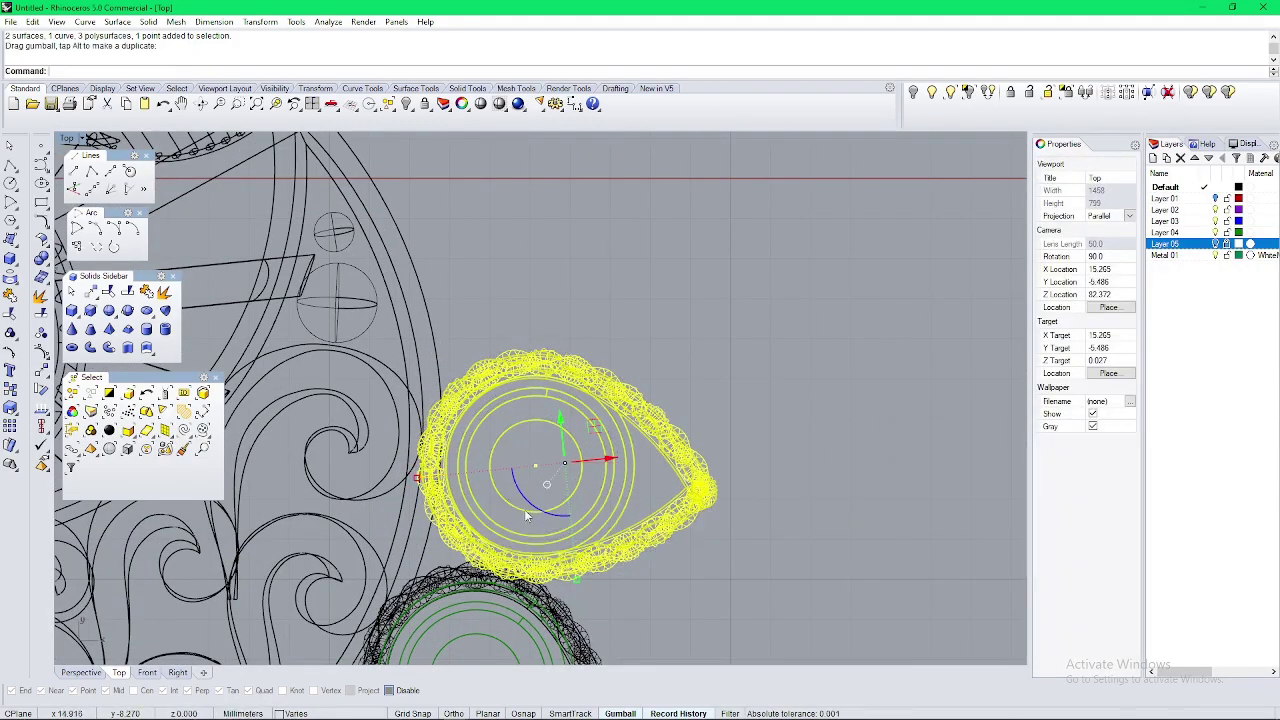
pyautogui.click(530, 467)
pyautogui.scroll(-6, 550, 560)
pyautogui.click(556, 490)
pyautogui.write('dd')
pyautogui.press('Return')
pyautogui.moveTo(541, 575); pyautogui.dragTo(550, 551)
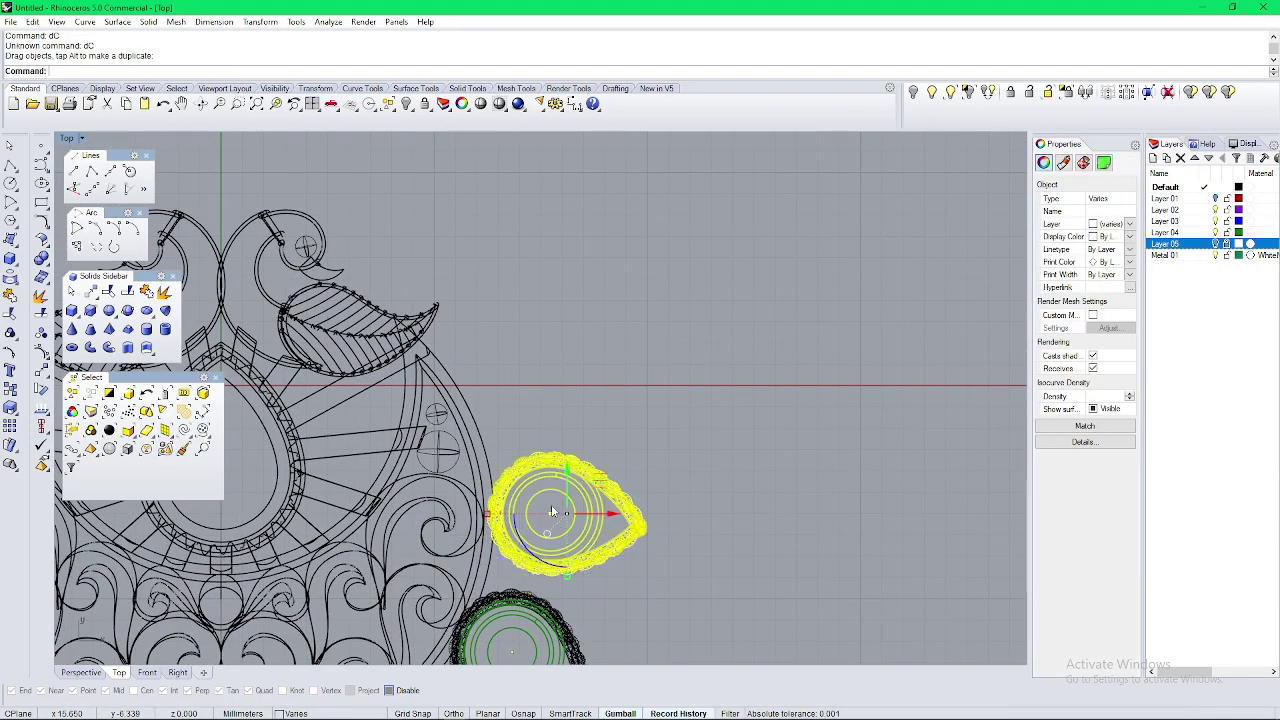
pyautogui.scroll(8, 549, 423)
pyautogui.scroll(-8, 542, 465)
pyautogui.hotkey('ctrl', 'z')
# Step: Copy the fourth setting directly above itself as the uppermost setting on the crescent's right side
pyautogui.write('cc')
pyautogui.press('Return')
pyautogui.click(547, 576)
pyautogui.scroll(10, 546, 482)
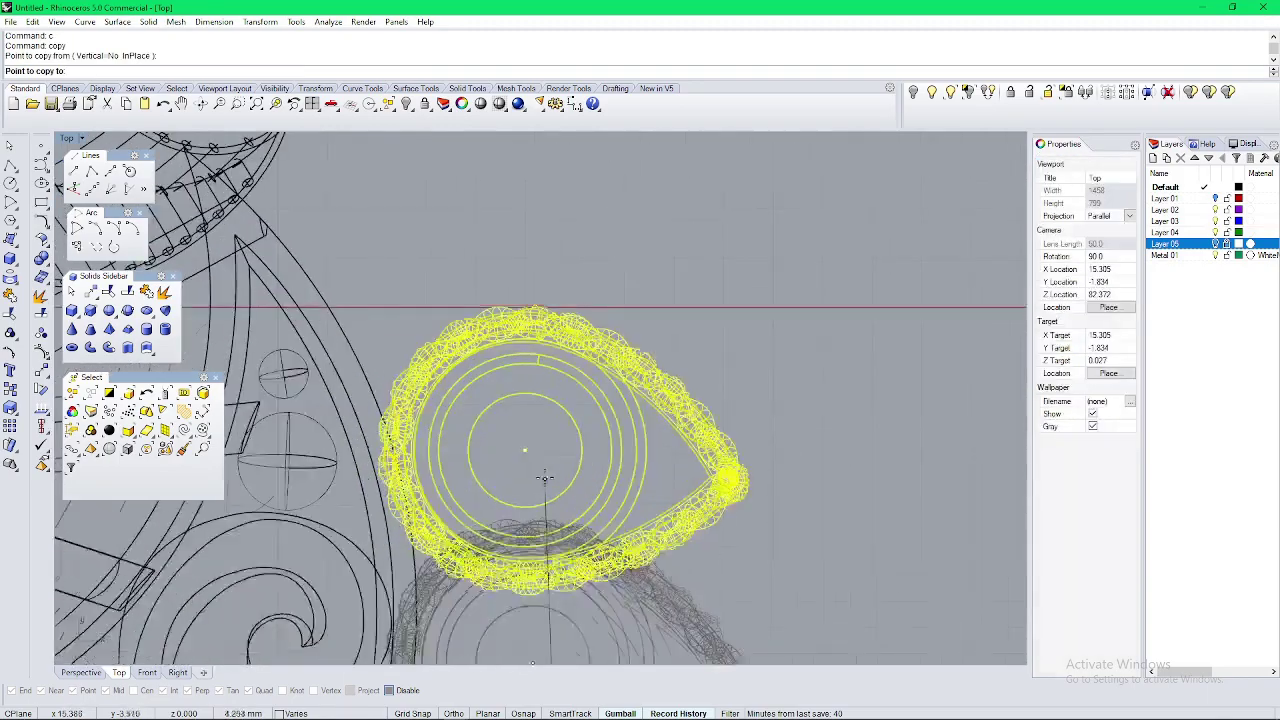
pyautogui.click(511, 418)
pyautogui.press('Return')
pyautogui.press('Escape')
pyautogui.scroll(-10, 528, 472)
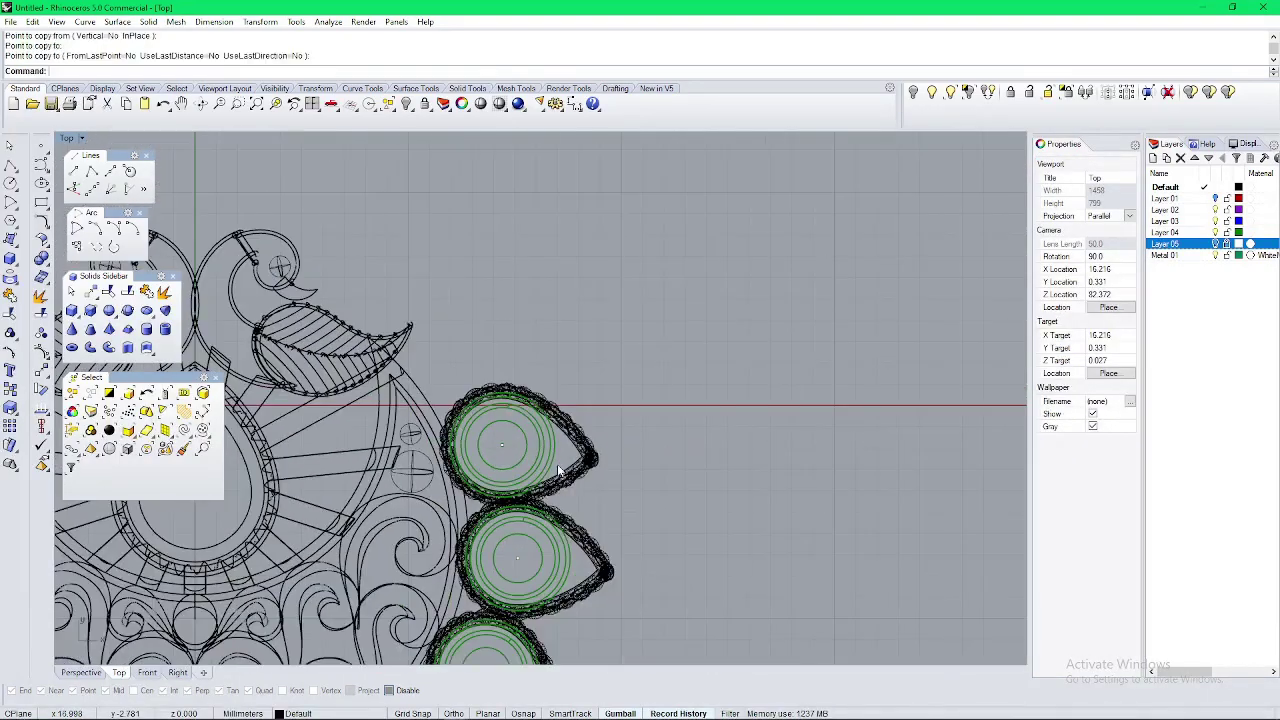
# Step: Rotate the uppermost setting so its tip points slightly upward and nudge it into place at the crescent's edge
pyautogui.scroll(7, 546, 474)
pyautogui.click(530, 474)
pyautogui.moveTo(481, 458); pyautogui.dragTo(495, 468)
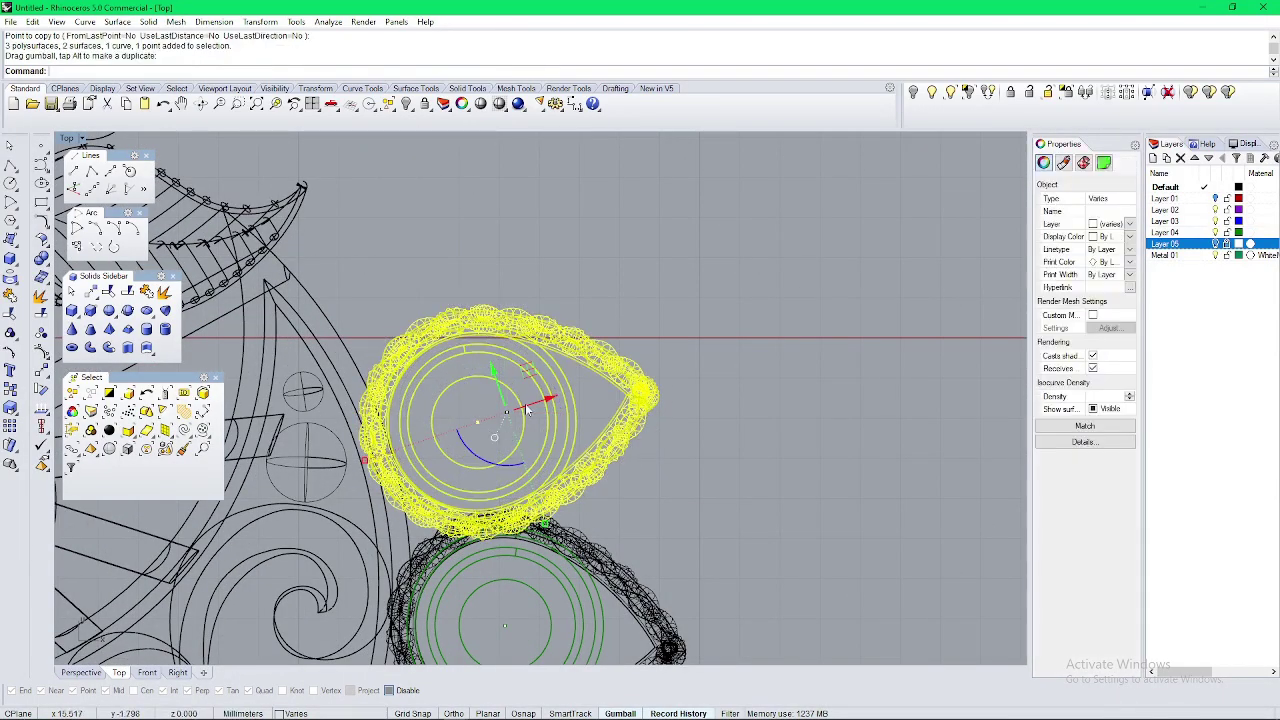
pyautogui.moveTo(527, 378); pyautogui.dragTo(532, 364)
pyautogui.press('Escape')
pyautogui.scroll(-10, 497, 370)
pyautogui.moveTo(525, 410); pyautogui.dragTo(553, 447, button='right')
# Step: Mirror the five right-hand settings to the crescent's left side about the vertical axis through the origin 0
pyautogui.moveTo(592, 536); pyautogui.dragTo(587, 393, button='right')
pyautogui.scroll(-6, 587, 396)
pyautogui.moveTo(648, 493); pyautogui.dragTo(584, 306)
pyautogui.keyDown('shift'); pyautogui.moveTo(577, 494); pyautogui.dragTo(503, 465); pyautogui.keyUp('shift')
pyautogui.scroll(-4, 518, 496)
pyautogui.write('mi')
pyautogui.press('Return')
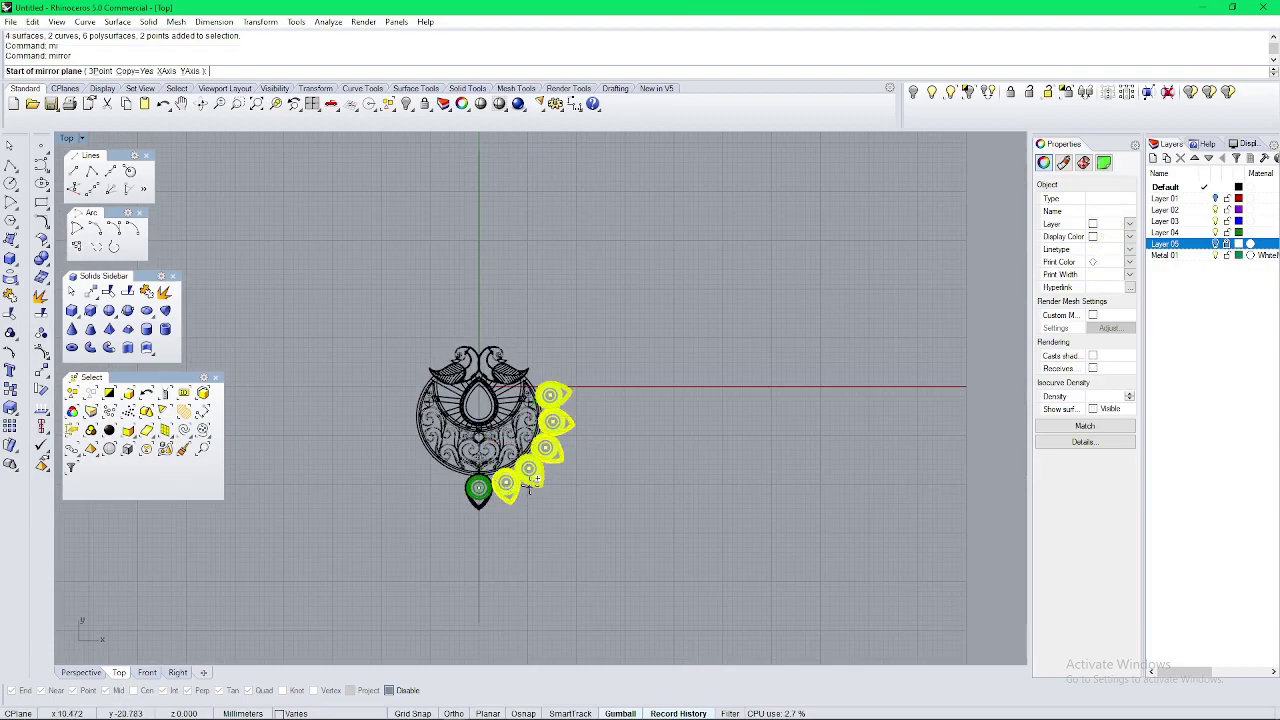
pyautogui.write('0')
pyautogui.press('Return')
pyautogui.keyDown('shift'); pyautogui.click(476, 586); pyautogui.keyUp('shift')
# Step: Delete the vertical centre construction line and group all parts of the pendant together
pyautogui.scroll(-6, 479, 573)
pyautogui.moveTo(542, 605); pyautogui.dragTo(406, 571)
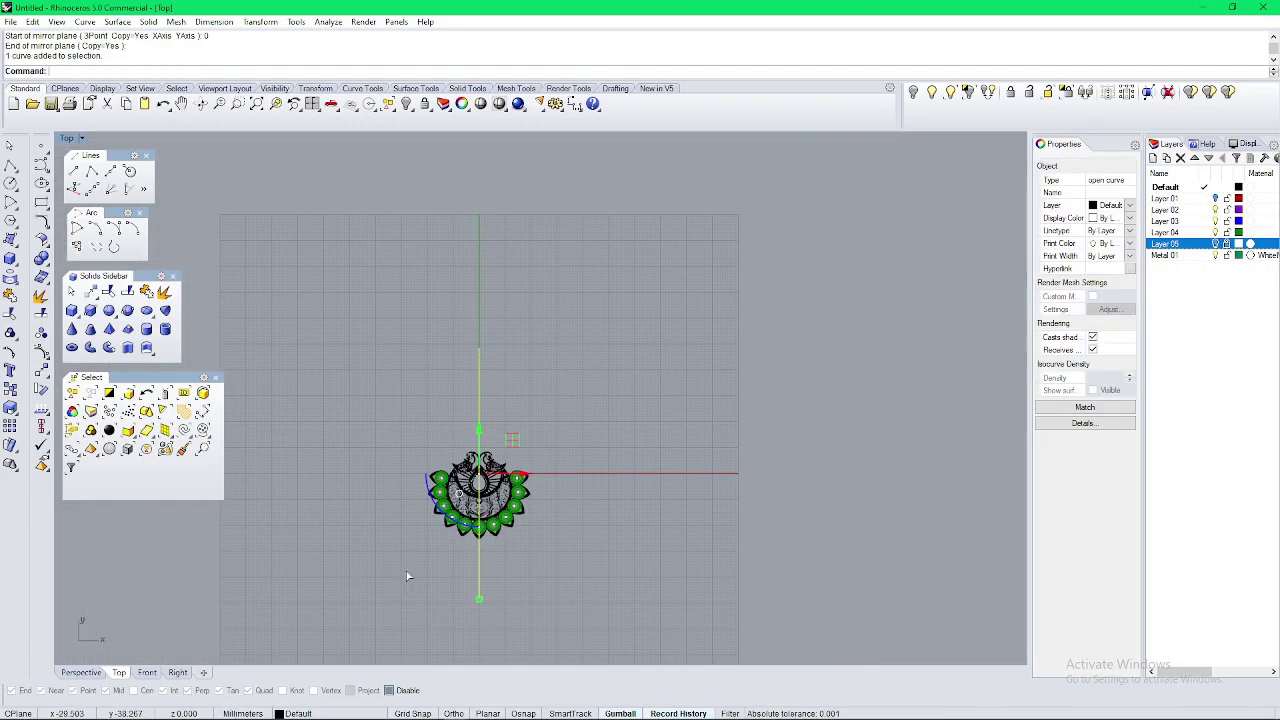
pyautogui.press('Delete')
pyautogui.moveTo(351, 422); pyautogui.dragTo(572, 585)
pyautogui.write('g')
pyautogui.press('Return')
pyautogui.hotkey('ctrl', 'F4')
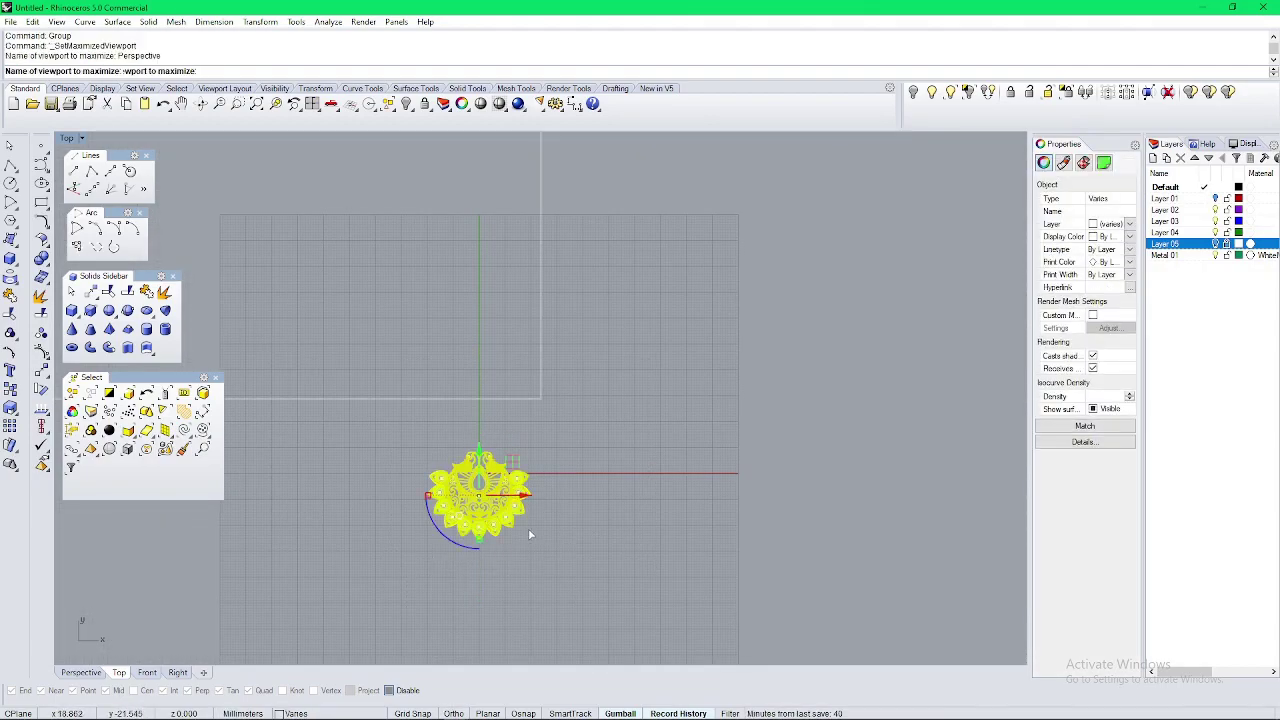
pyautogui.press('Escape')
pyautogui.scroll(-5, 515, 445)
pyautogui.moveTo(490, 440)
pyautogui.mouseDown(button='right')
pyautogui.moveTo(677, 370)
pyautogui.moveTo(510, 445)
pyautogui.mouseUp(button='right')
# Step: Select the entire pendant in the Top view and assign its material by object with the basic colour Gold
pyautogui.hotkey('ctrl', 'F1')
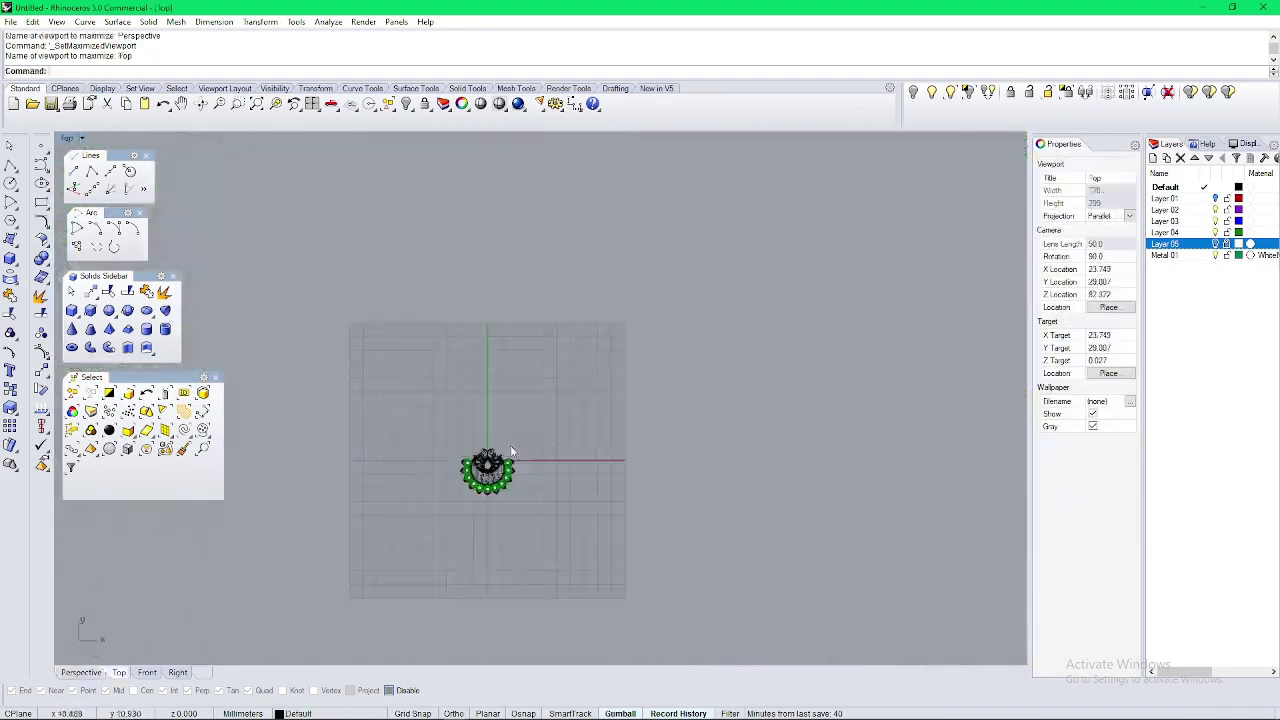
pyautogui.scroll(-8, 510, 445)
pyautogui.moveTo(606, 545); pyautogui.dragTo(390, 393)
pyautogui.scroll(6, 729, 415)
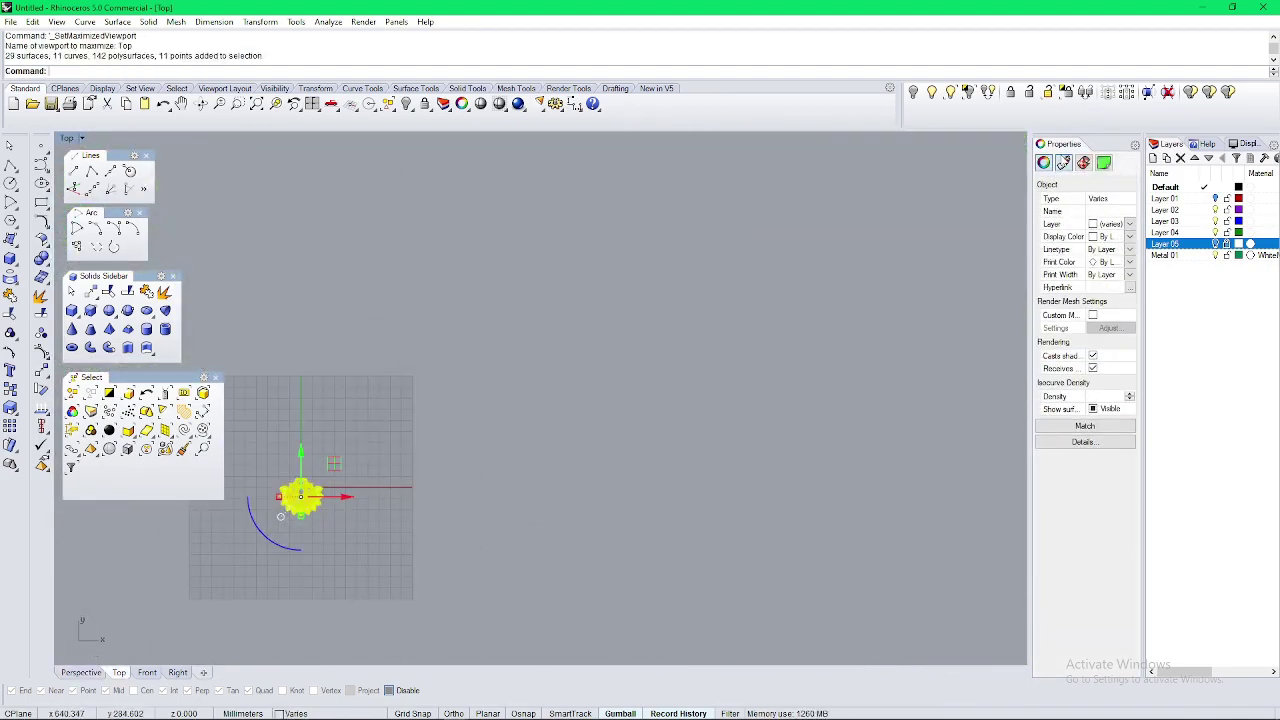
pyautogui.click(1083, 162)
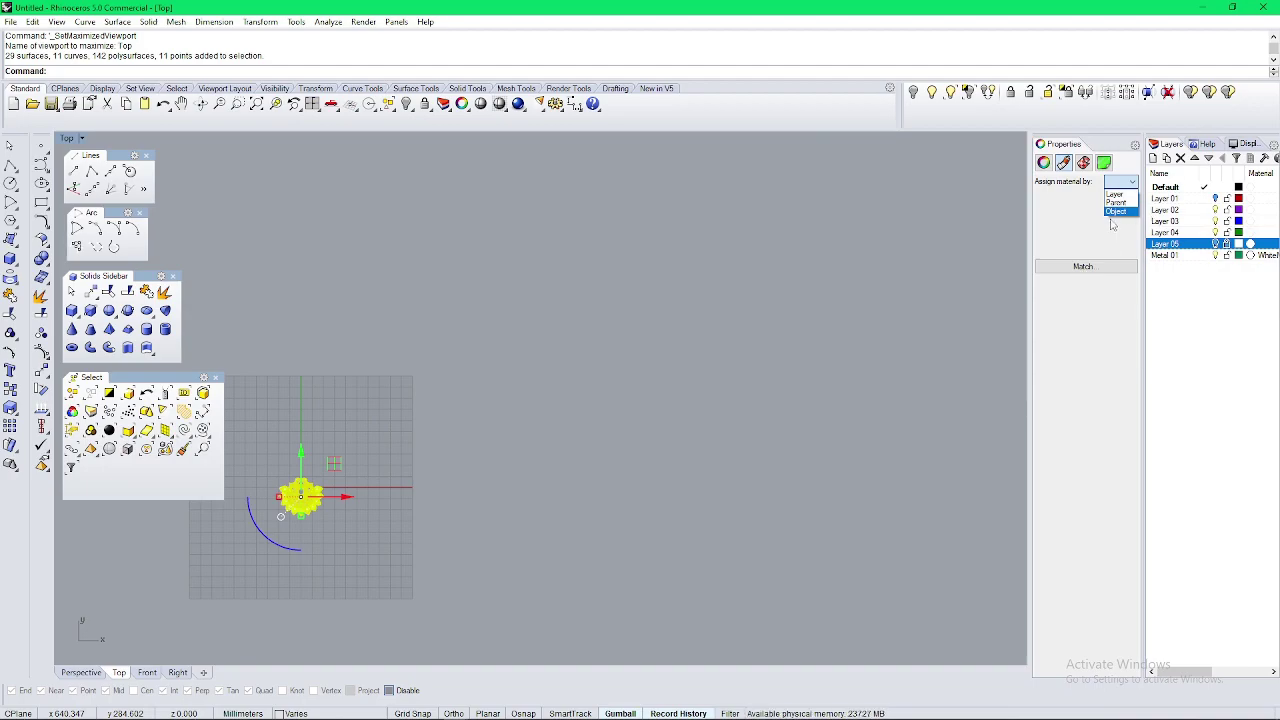
pyautogui.click(1119, 211)
pyautogui.click(1089, 307)
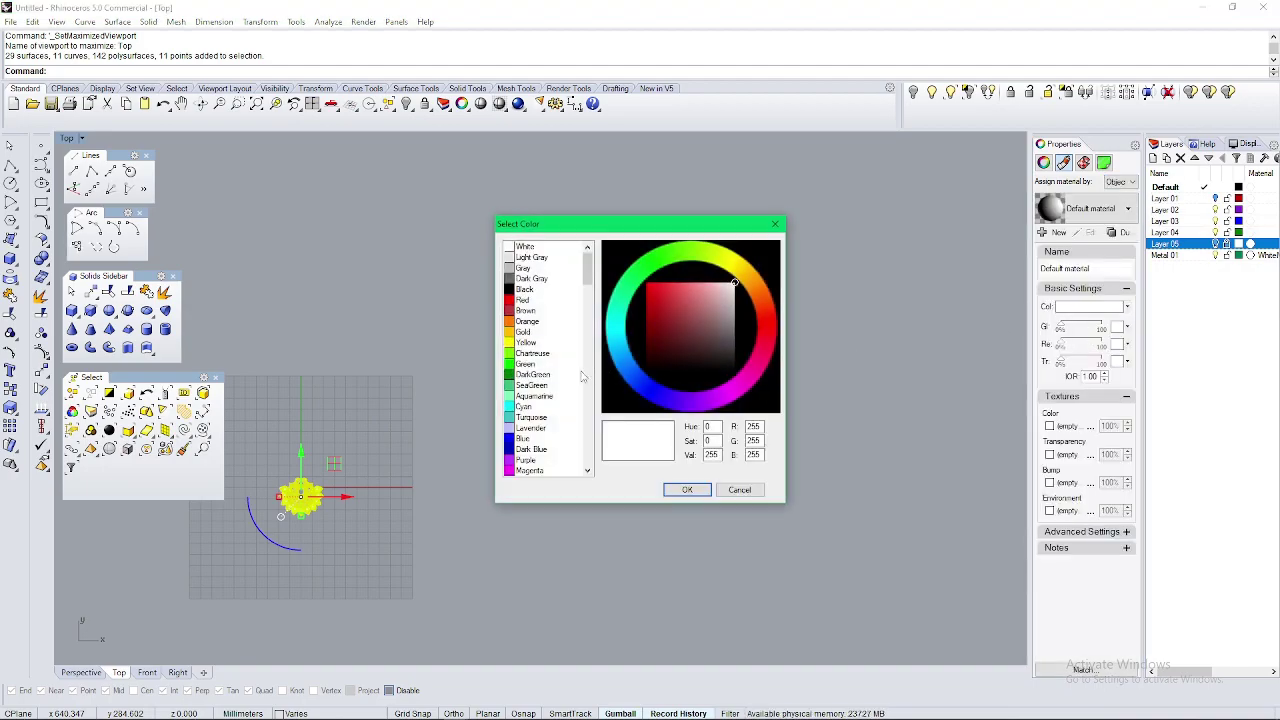
pyautogui.click(528, 331)
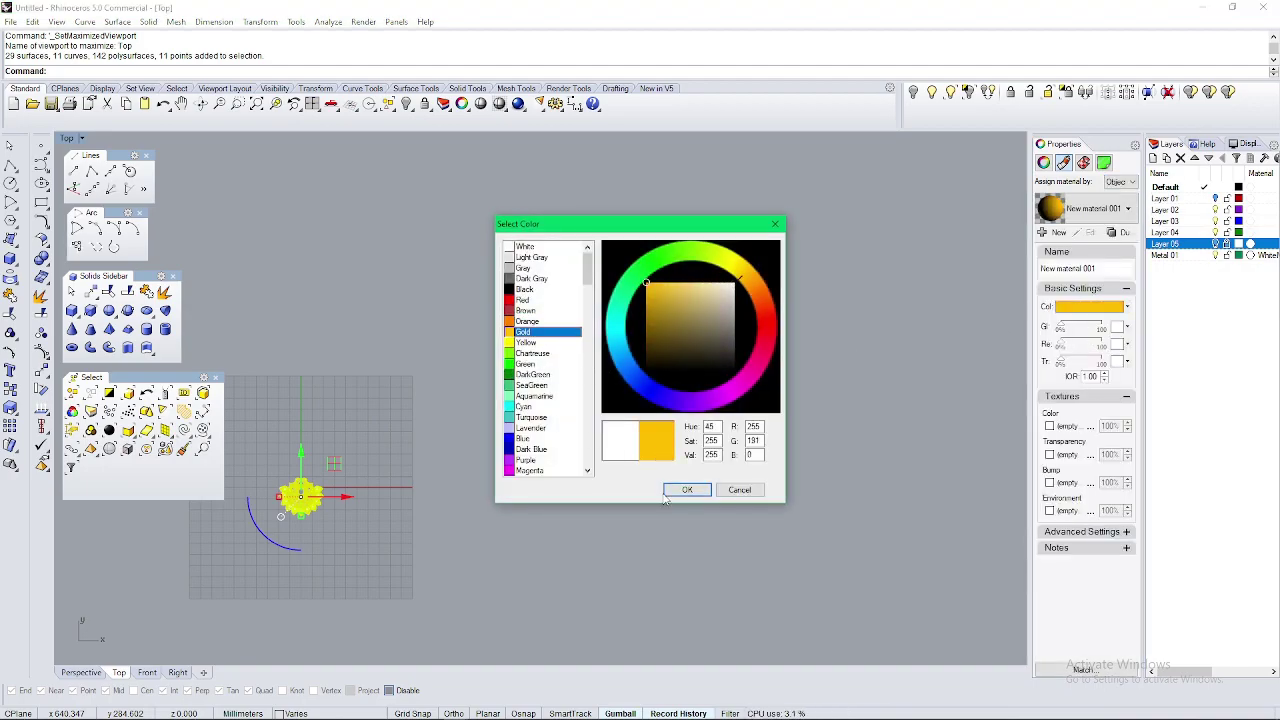
pyautogui.click(686, 490)
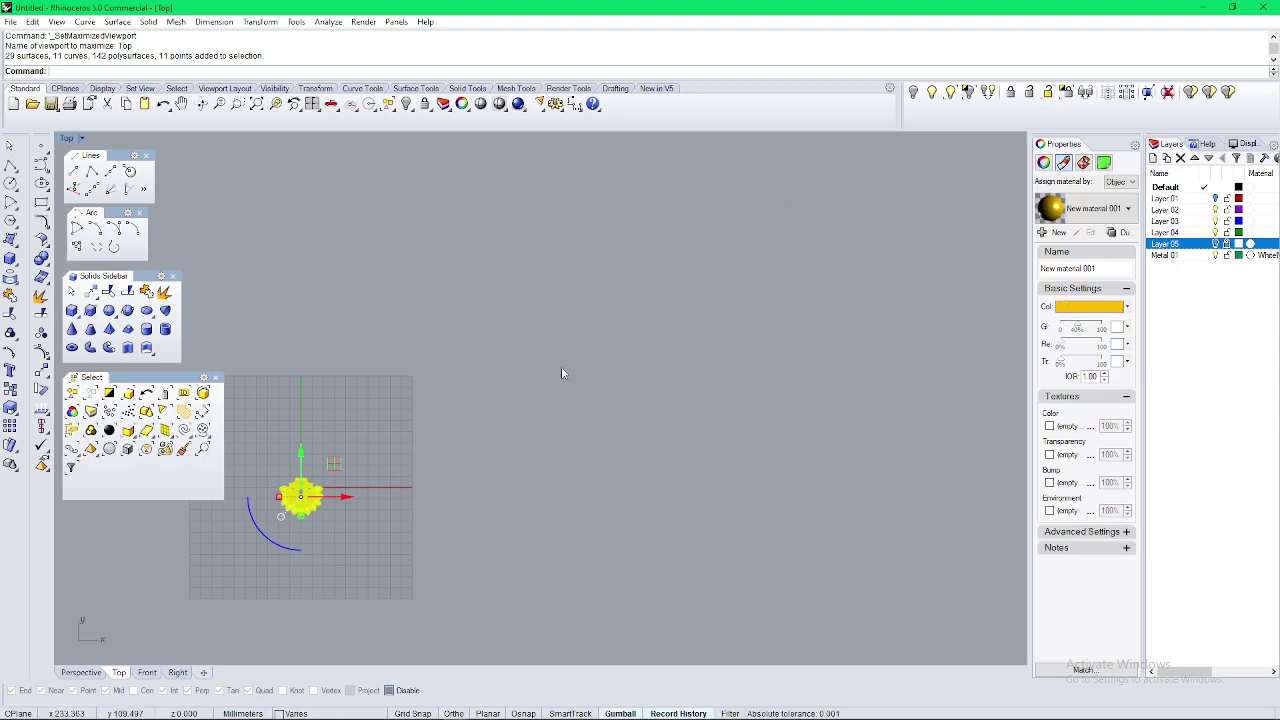
# Step: Select all point objects in the Perspective view and delete them
pyautogui.hotkey('ctrl', 'F4')
pyautogui.press('Escape')
pyautogui.moveTo(405, 430); pyautogui.dragTo(687, 518, button='right')
pyautogui.scroll(-6, 486, 417)
pyautogui.click(113, 415)
pyautogui.press('Delete')
# Step: Show the Perspective view in Rendered display mode and switch it to full screen
pyautogui.scroll(-2, 687, 518)
pyautogui.click(108, 138)
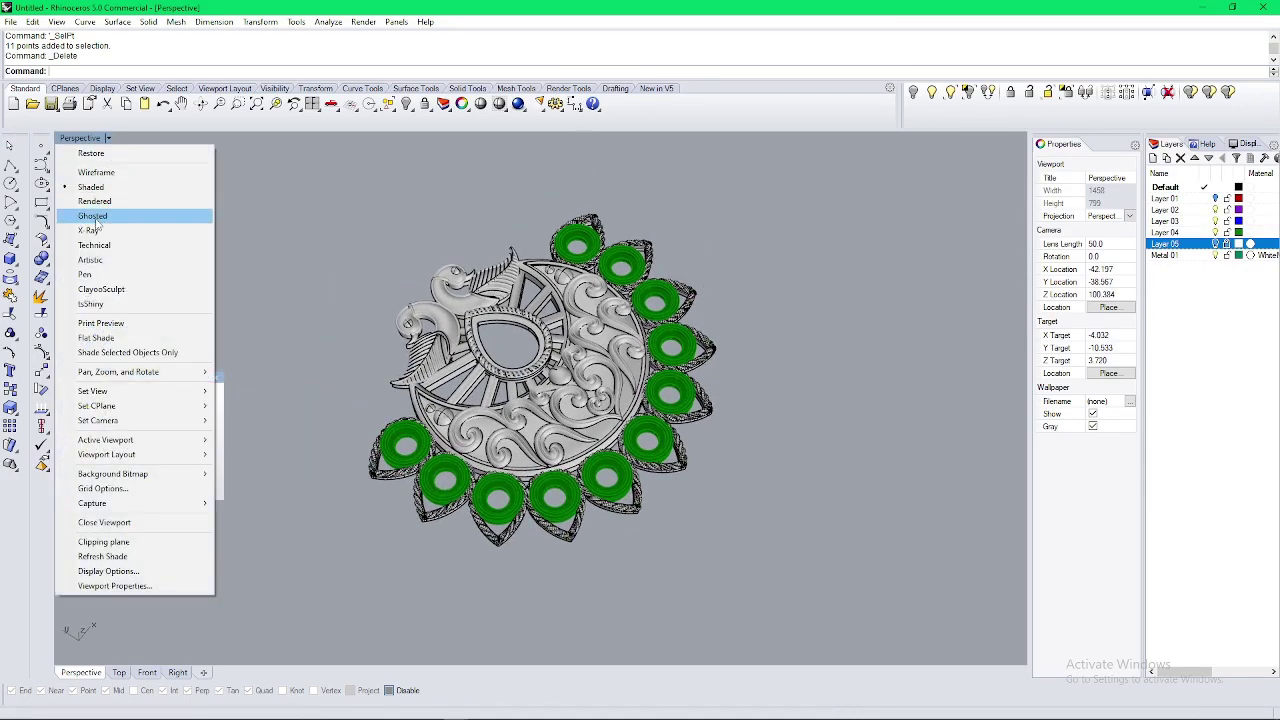
pyautogui.click(100, 201)
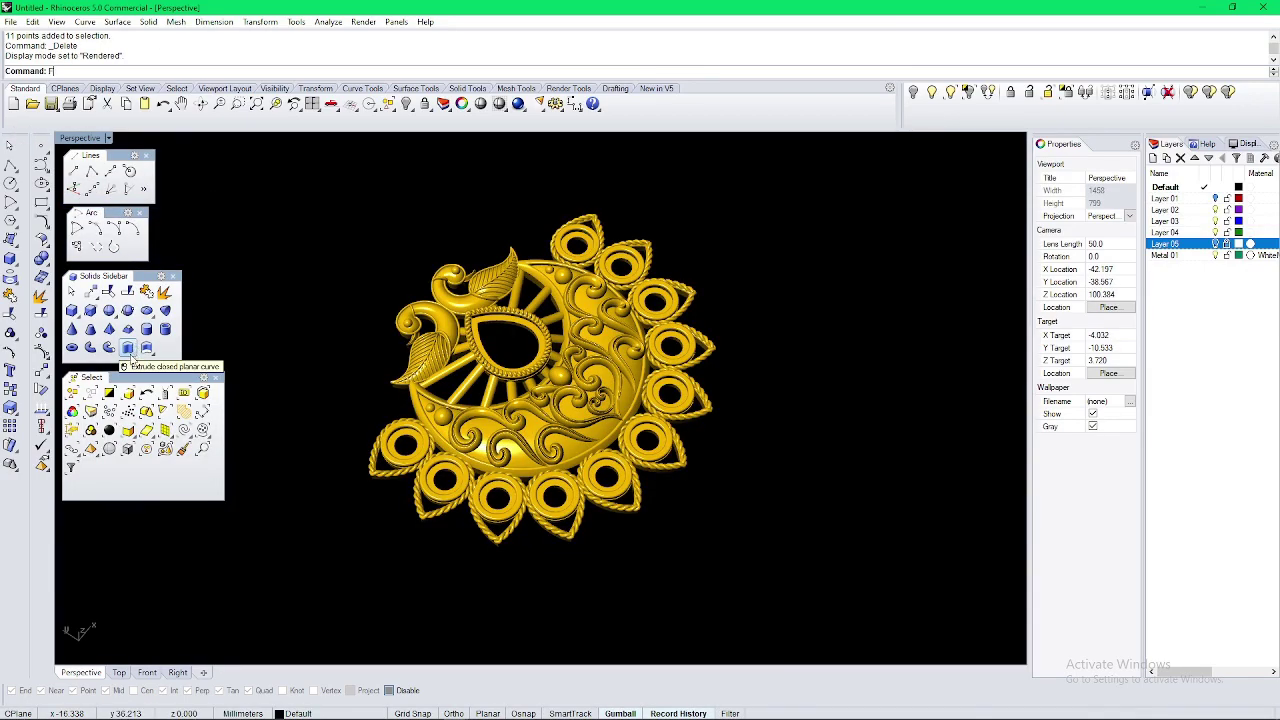
pyautogui.write('Fullscreen')
pyautogui.press('Return')
# Step: Examine the gold pendant's carved surface, peacocks and outer stone settings from several angles and distances
pyautogui.moveTo(508, 347); pyautogui.dragTo(471, 511, button='right')
pyautogui.scroll(7, 707, 412)
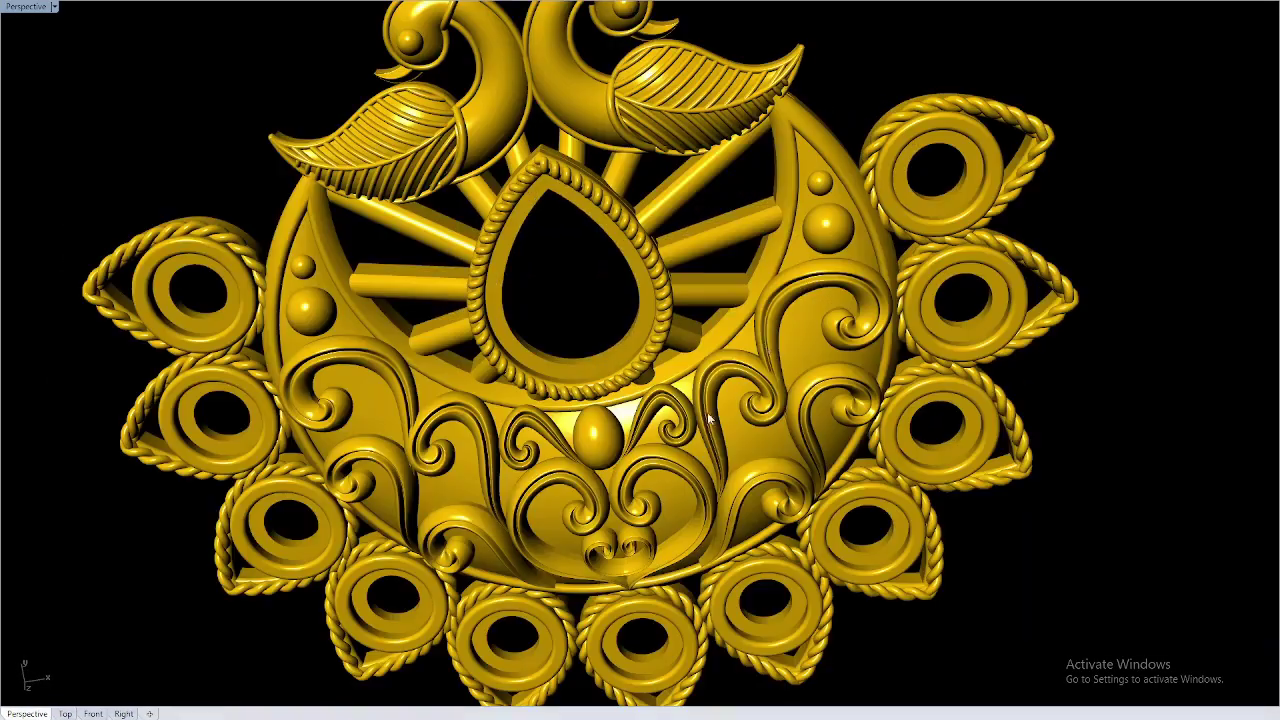
pyautogui.moveTo(707, 412); pyautogui.dragTo(540, 385, button='right')
pyautogui.scroll(-4, 640, 400)
pyautogui.scroll(4, 630, 130)
pyautogui.moveTo(630, 130); pyautogui.dragTo(586, 264, button='right')
pyautogui.scroll(-8, 610, 402)
pyautogui.scroll(6, 586, 264)
pyautogui.moveTo(586, 380); pyautogui.dragTo(955, 225, button='right')
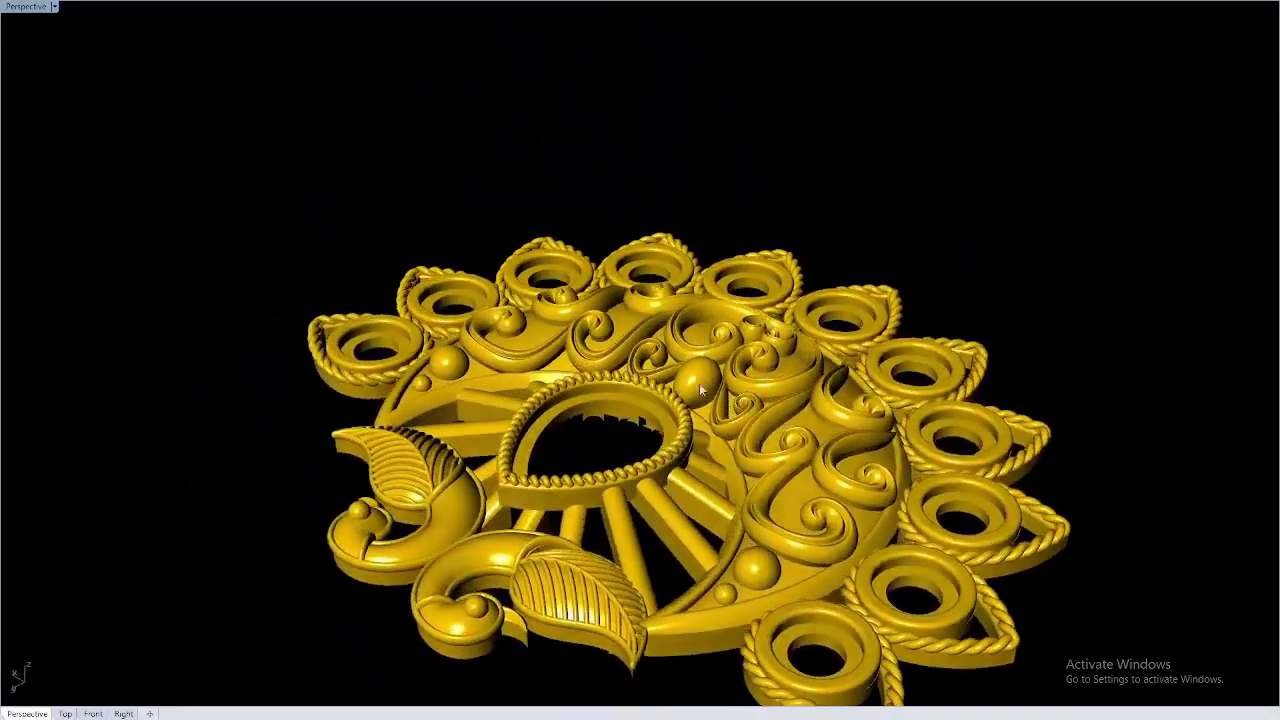
pyautogui.scroll(-6, 680, 362)
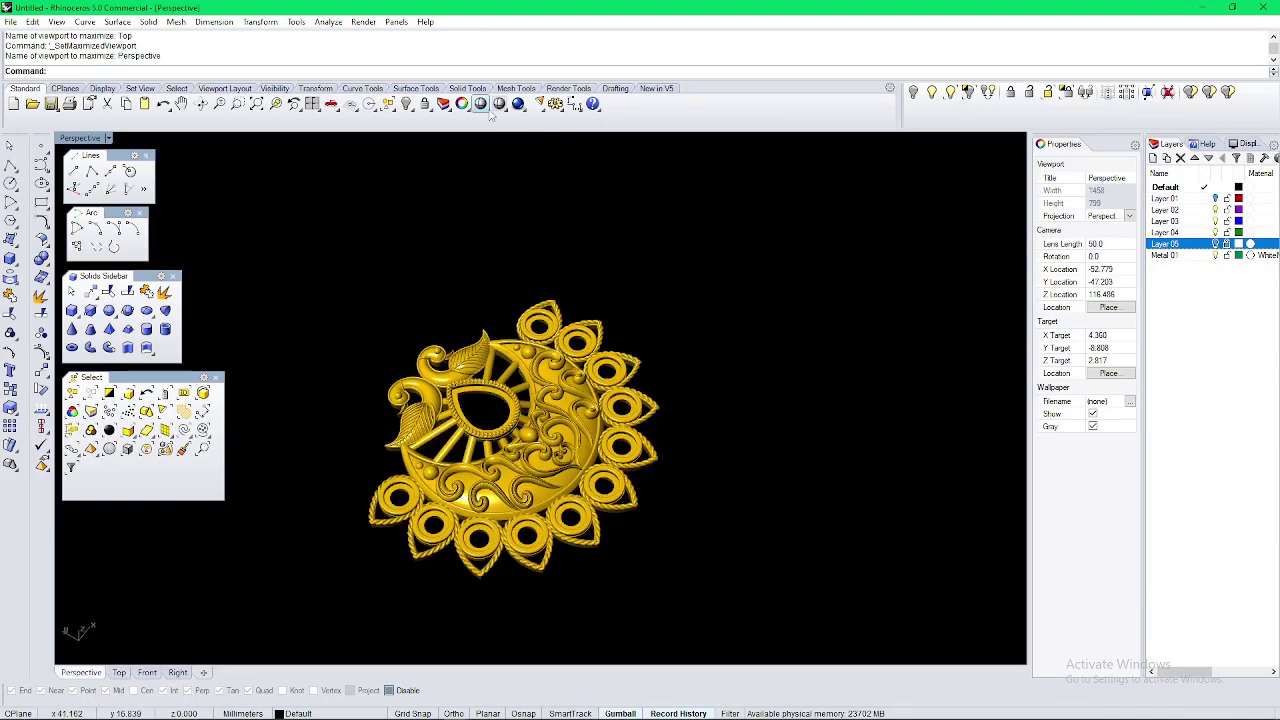
# Step: Return the Perspective view to Shaded display and turn on the Layer 05 reference picture in the Top view
pyautogui.click(487, 109)
pyautogui.click(119, 673)
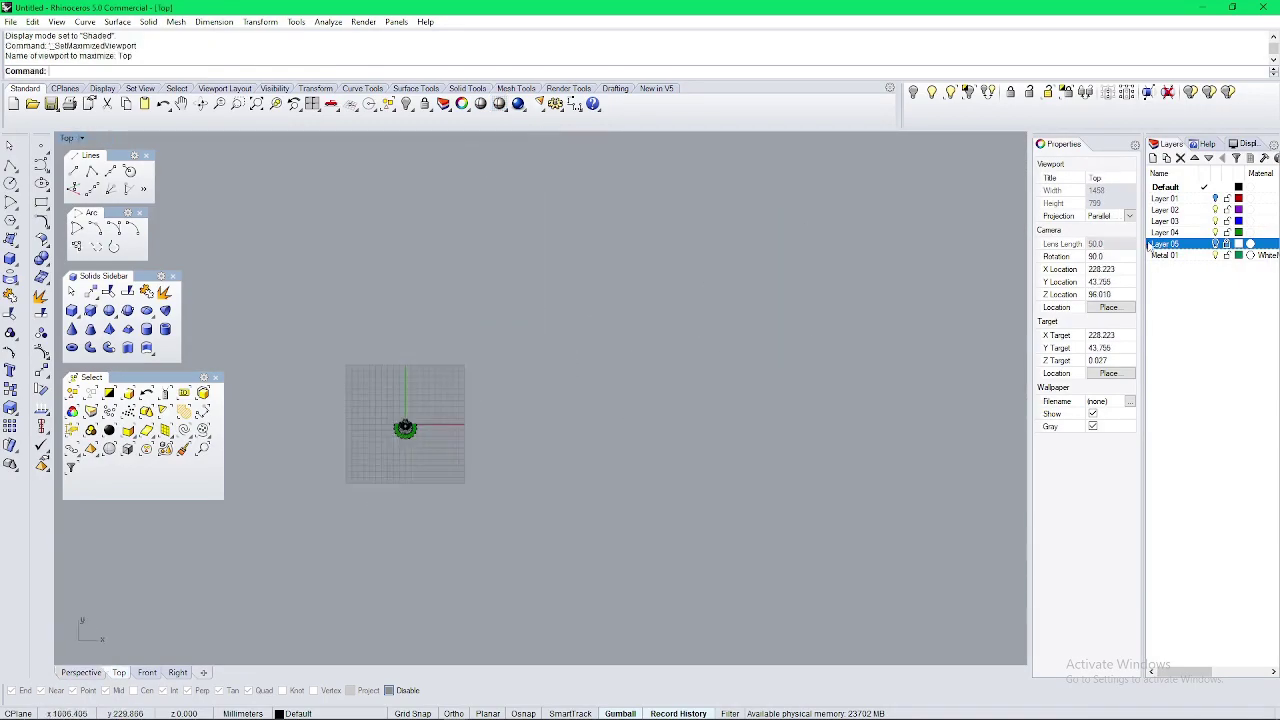
pyautogui.click(1216, 244)
pyautogui.moveTo(397, 419); pyautogui.dragTo(575, 299, button='right')
pyautogui.scroll(20, 630, 400)
pyautogui.scroll(-4, 575, 299)
pyautogui.moveTo(568, 368); pyautogui.dragTo(580, 395, button='right')
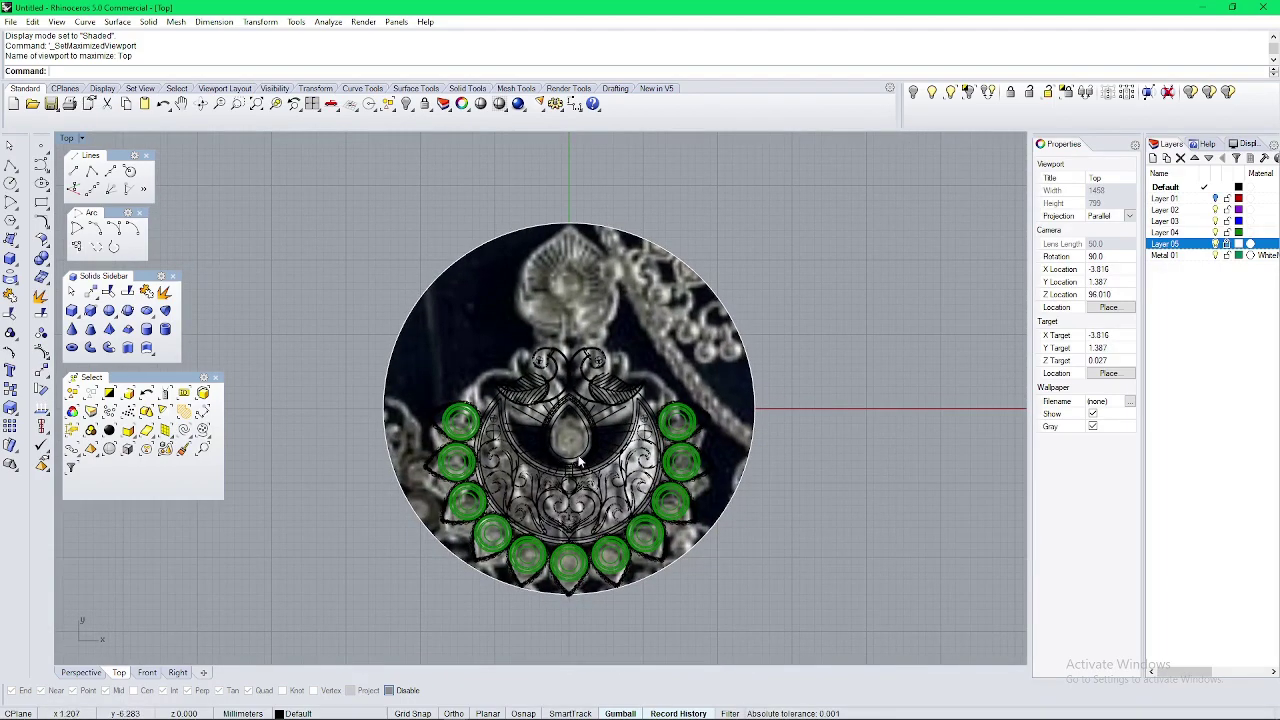
pyautogui.moveTo(582, 439); pyautogui.dragTo(546, 476, button='right')
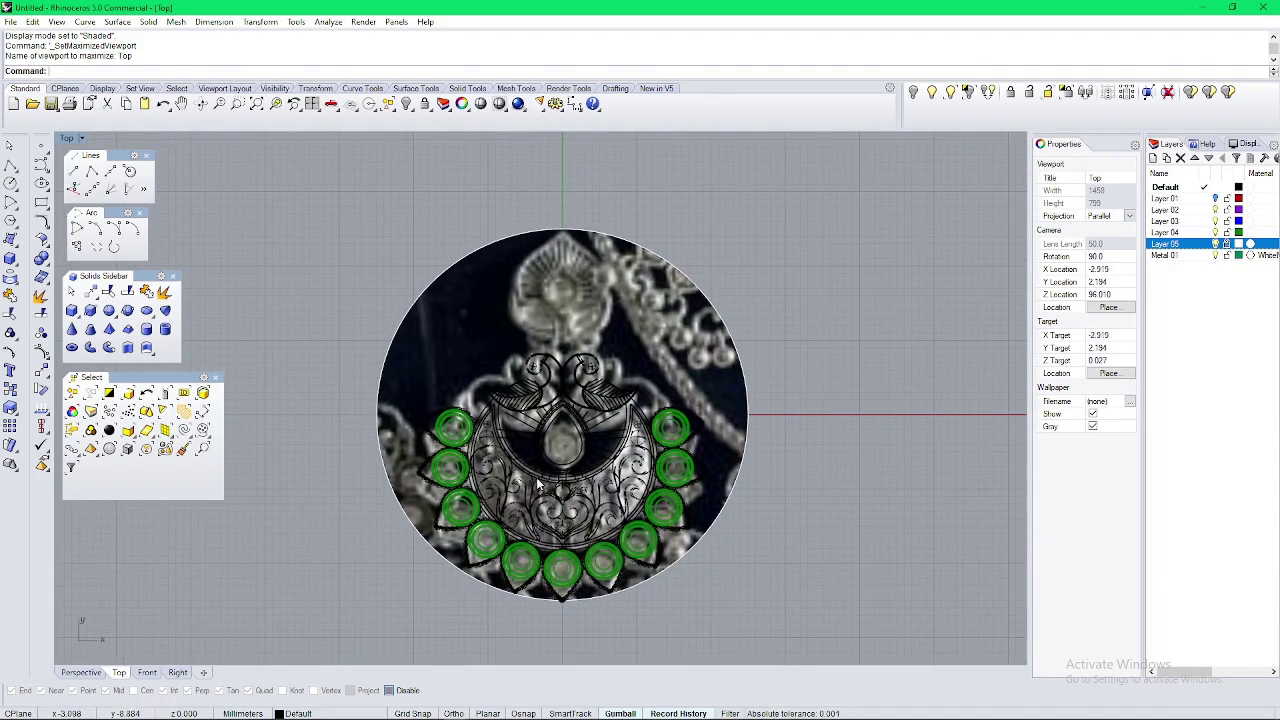
# Step: Paste the copied round stone setting and move it straight up onto the reference picture's top ornament
pyautogui.hotkey('ctrl', 'v')
pyautogui.scroll(6, 547, 409)
pyautogui.moveTo(574, 391); pyautogui.dragTo(578, 529, button='right')
pyautogui.moveTo(578, 512); pyautogui.dragTo(578, 301)
pyautogui.click(660, 477)
pyautogui.moveTo(661, 479); pyautogui.dragTo(569, 420, button='right')
pyautogui.moveTo(515, 330); pyautogui.dragTo(505, 400, button='right')
pyautogui.scroll(4, 450, 333)
# Step: Nudge the pasted round setting slightly upward to centre it on the top ornament's round stone
pyautogui.moveTo(444, 326); pyautogui.dragTo(549, 411, button='right')
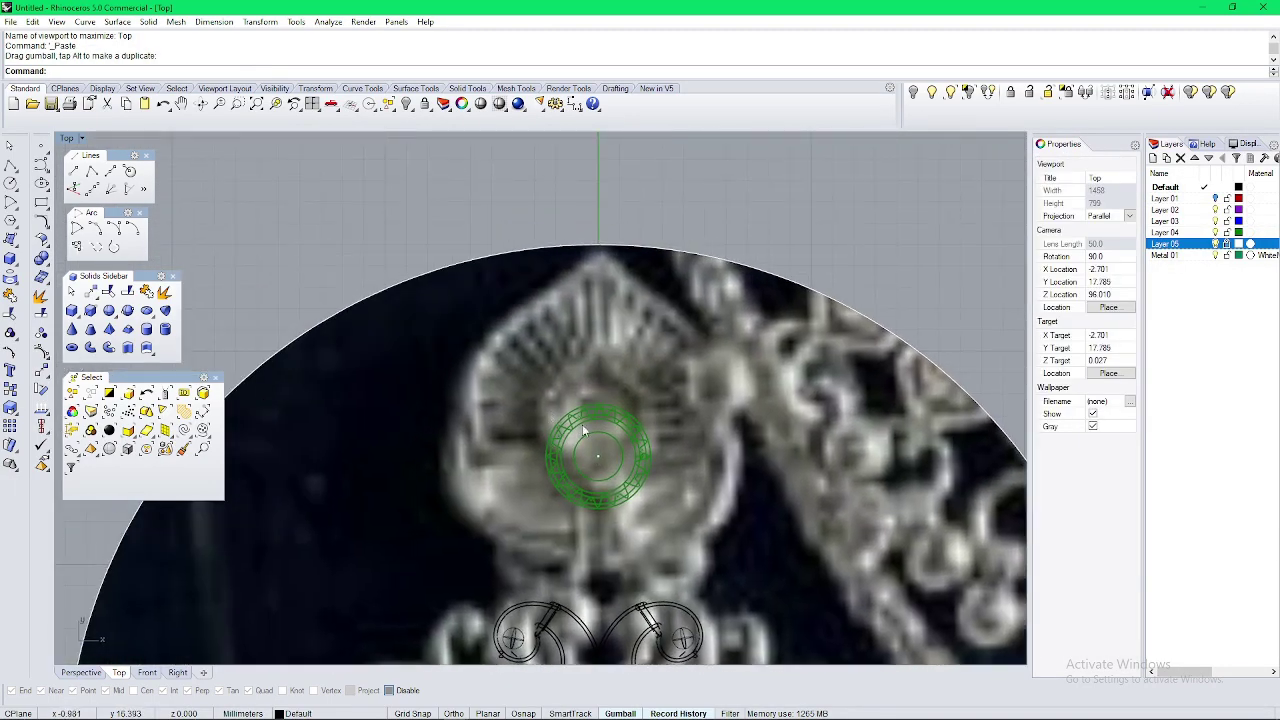
pyautogui.click(582, 425)
pyautogui.moveTo(598, 413); pyautogui.dragTo(598, 377)
pyautogui.click(547, 396)
pyautogui.scroll(-8, 547, 399)
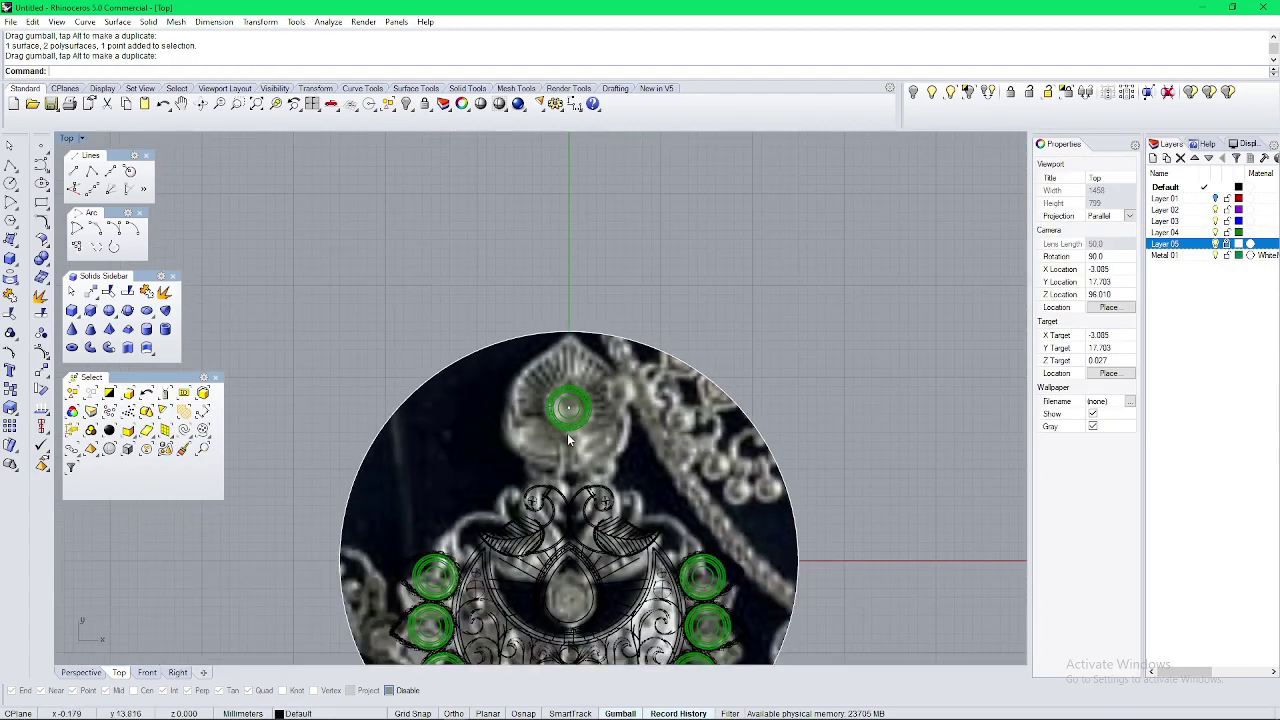
# Step: Copy the teardrop setting with the bent tip from the colet file and paste it into the pendant model
pyautogui.press('super+Tab')
pyautogui.click(496, 194)
pyautogui.click(636, 410)
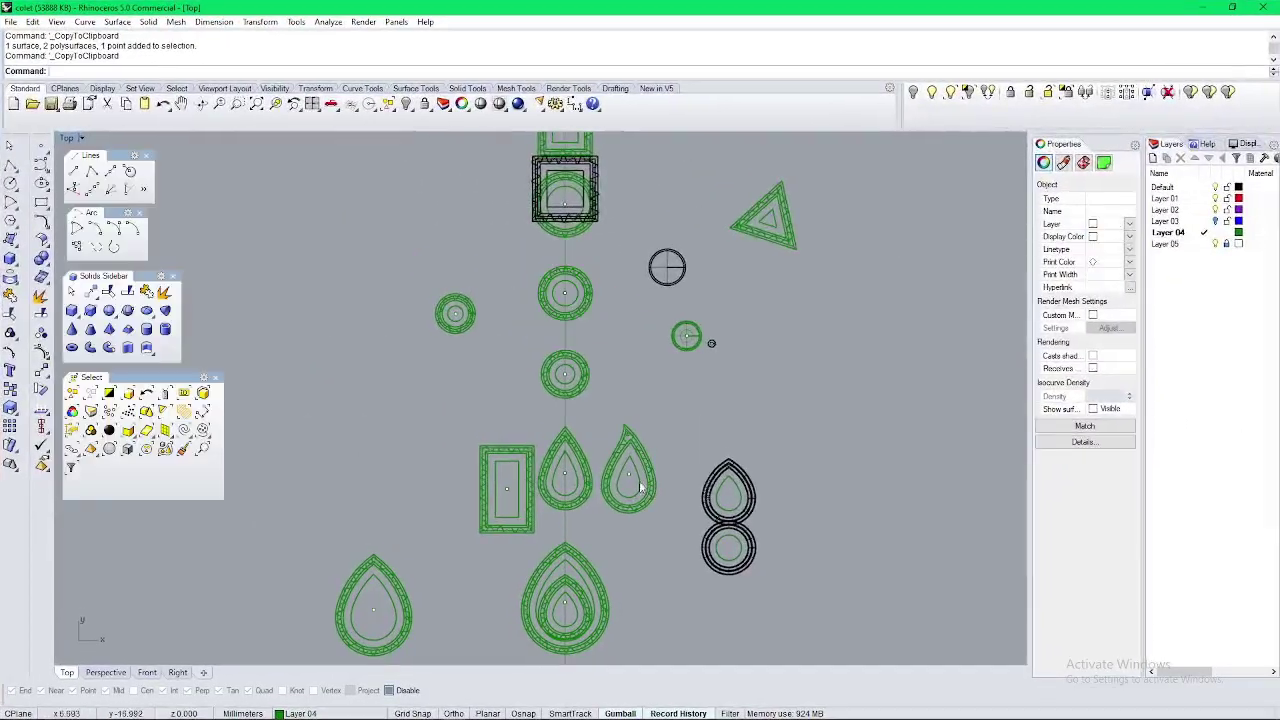
pyautogui.click(639, 480)
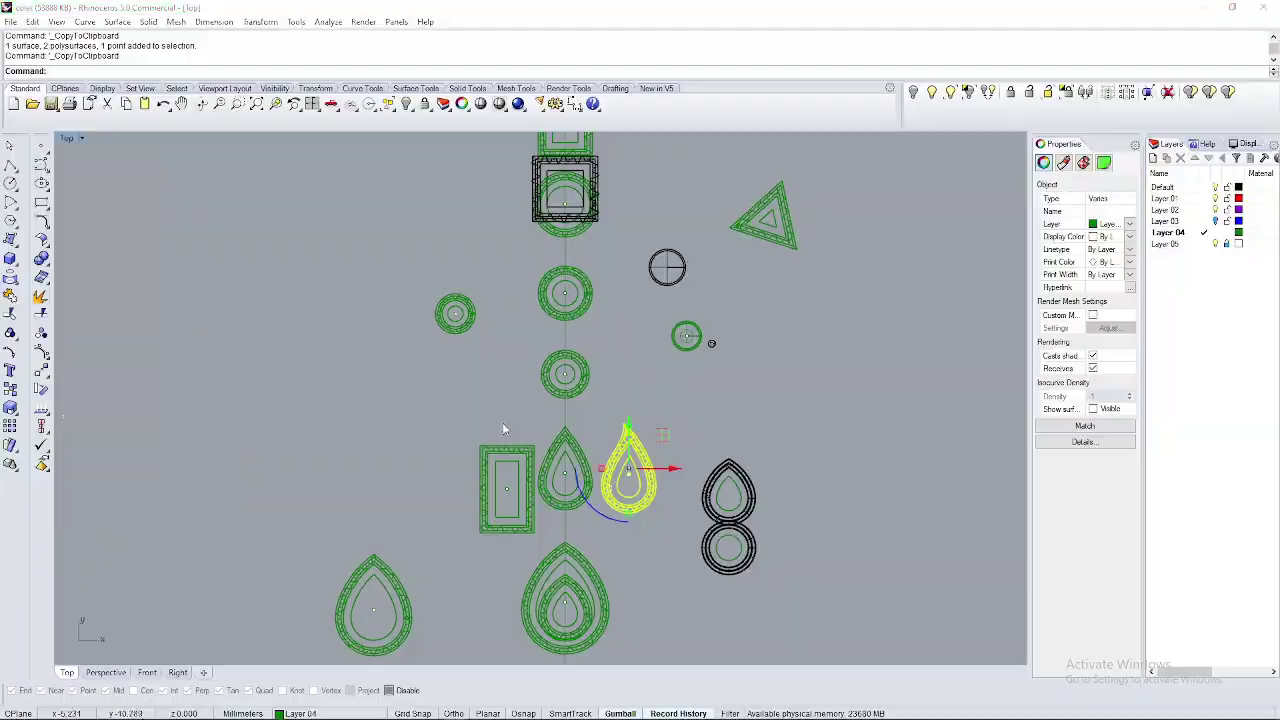
pyautogui.press('super+Tab')
pyautogui.click(481, 381)
pyautogui.hotkey('ctrl', 'v')
# Step: Move the pasted teardrop setting straight up beside the round setting on the top ornament
pyautogui.scroll(-10, 548, 430)
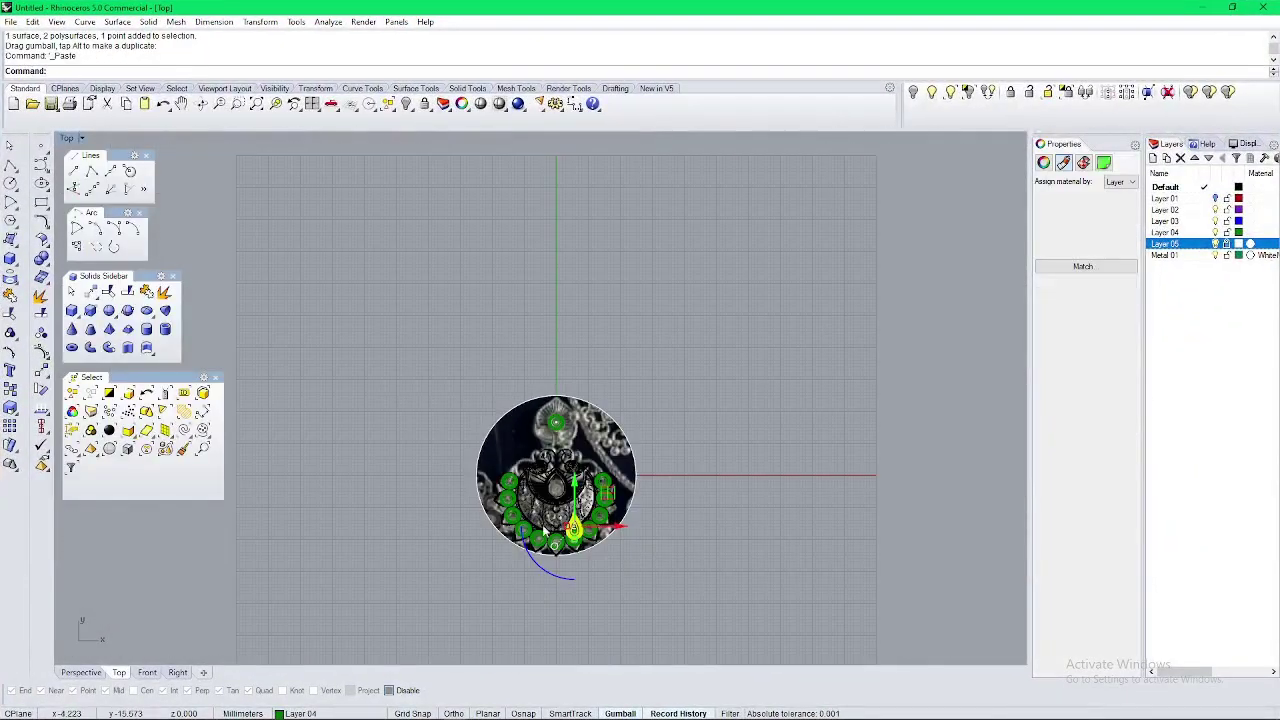
pyautogui.moveTo(577, 475); pyautogui.dragTo(577, 384)
pyautogui.click(566, 394)
pyautogui.scroll(16, 563, 437)
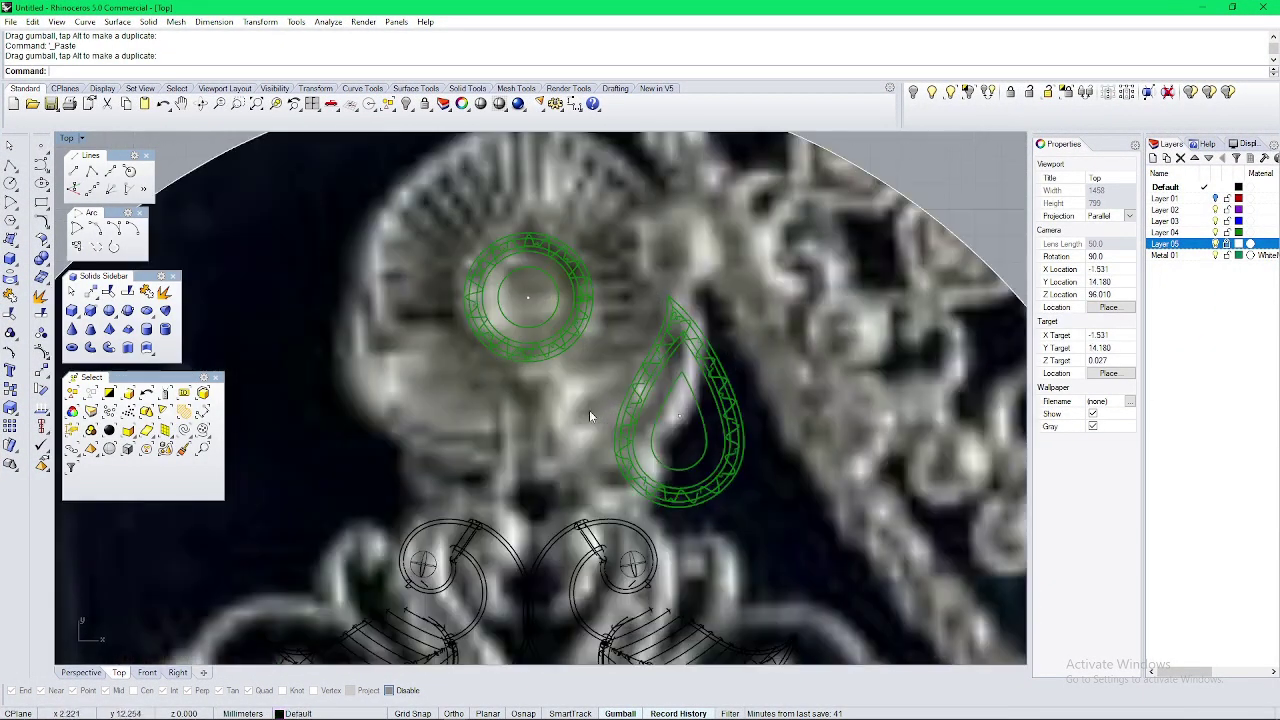
pyautogui.click(622, 463)
pyautogui.press('Escape')
# Step: Draw a vertical centre construction line extending both ways from the origin 0 through the top ornament
pyautogui.click(110, 172)
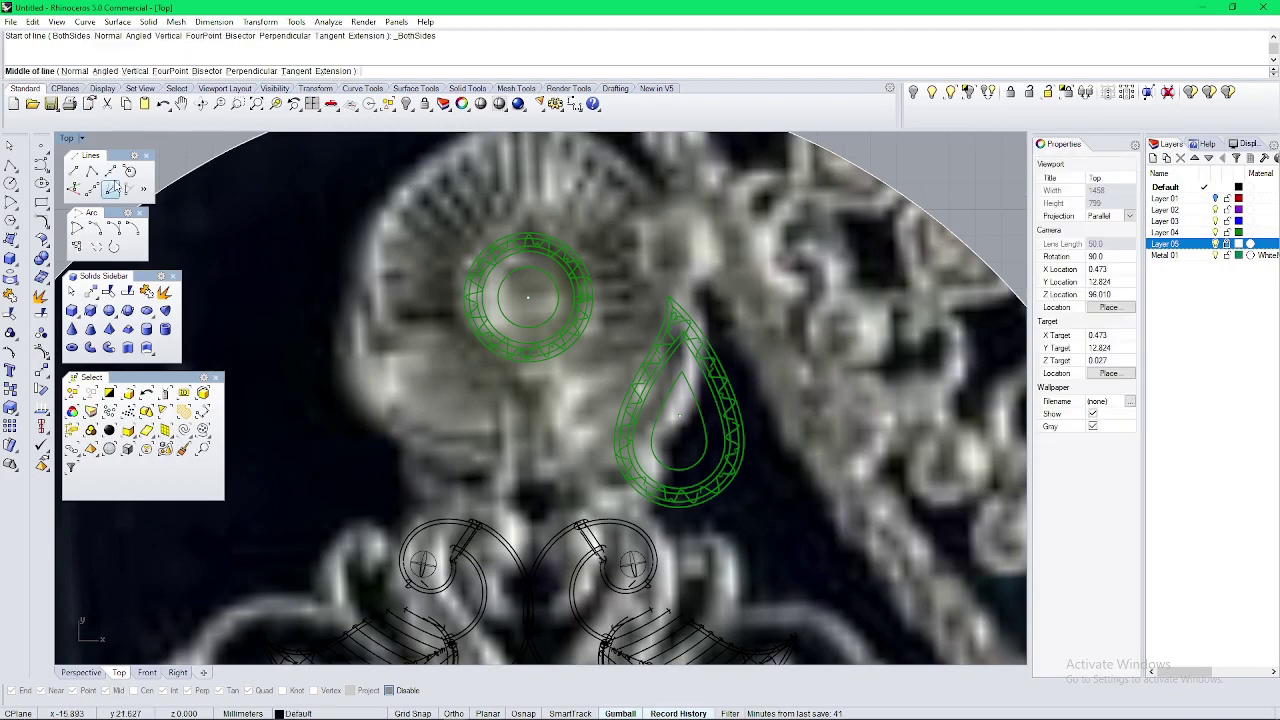
pyautogui.write('0')
pyautogui.press('Return')
pyautogui.scroll(-5, 255, 308)
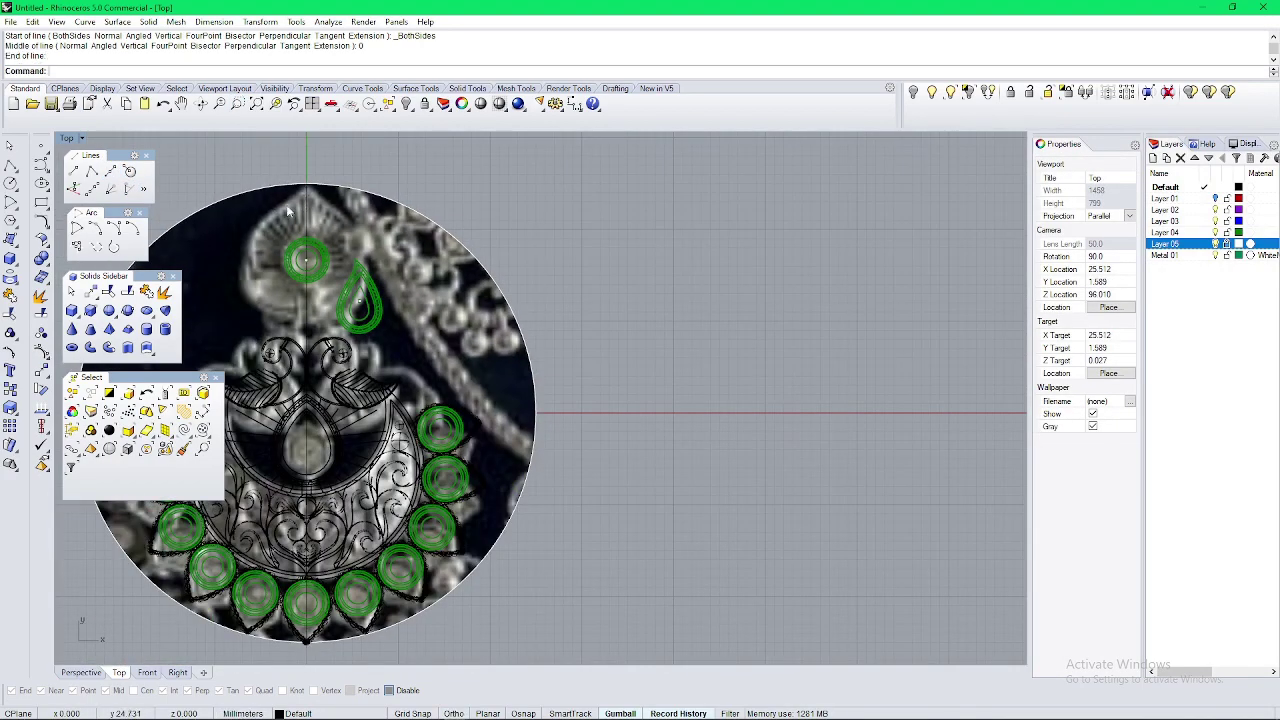
pyautogui.moveTo(288, 212); pyautogui.dragTo(522, 276, button='right')
pyautogui.scroll(4, 572, 350)
# Step: Rotate the teardrop setting so its tip points up and outward, and place it against the round setting's lower right
pyautogui.click(582, 394)
pyautogui.scroll(6, 583, 394)
pyautogui.write('j')
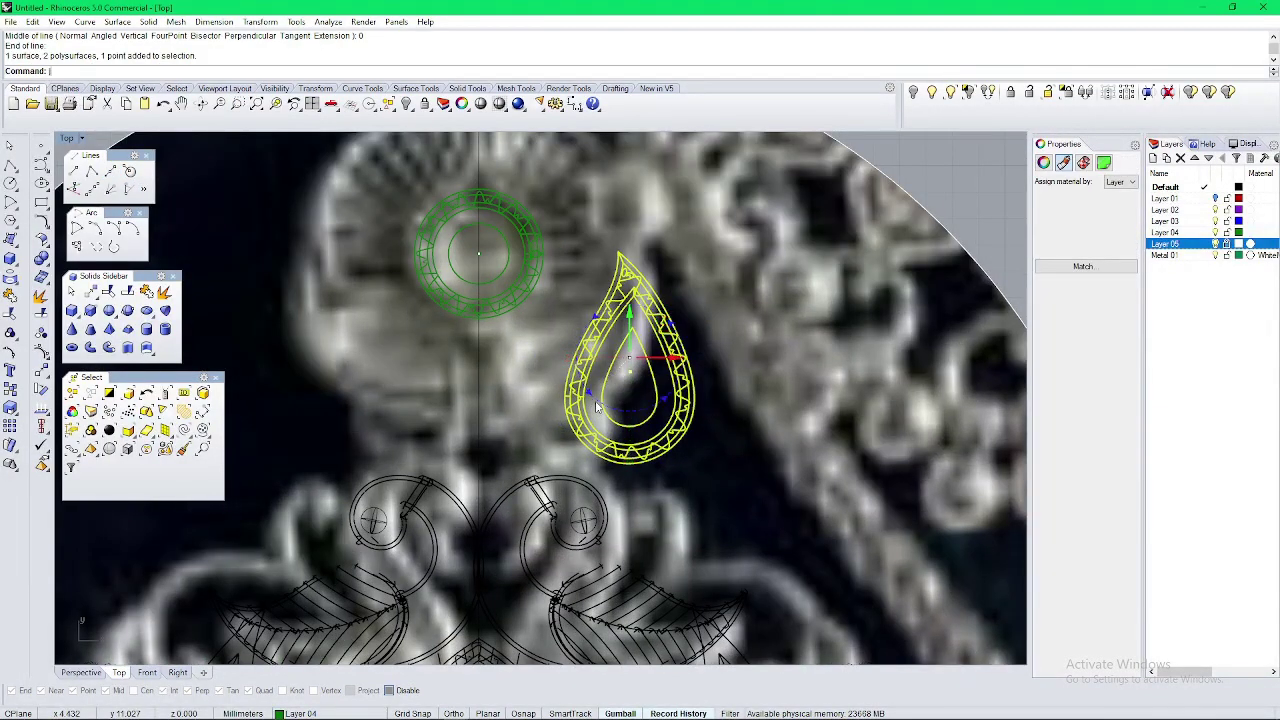
pyautogui.moveTo(596, 402); pyautogui.dragTo(576, 373)
pyautogui.moveTo(667, 353); pyautogui.dragTo(598, 327)
pyautogui.press('Escape')
pyautogui.scroll(-6, 582, 338)
pyautogui.scroll(8, 590, 322)
# Step: Mirror the teardrop setting to the left side about the vertical axis through the origin 0
pyautogui.write('t')
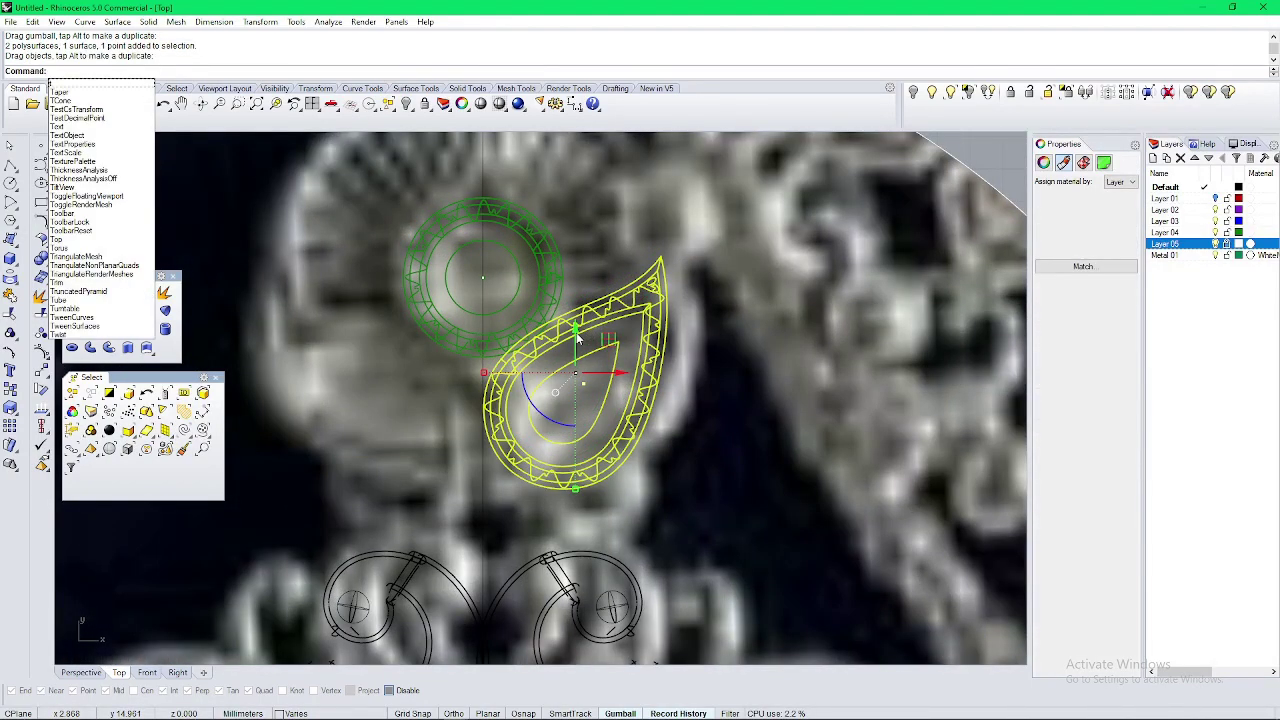
pyautogui.scroll(1, 576, 350)
pyautogui.write('mi')
pyautogui.press('Return')
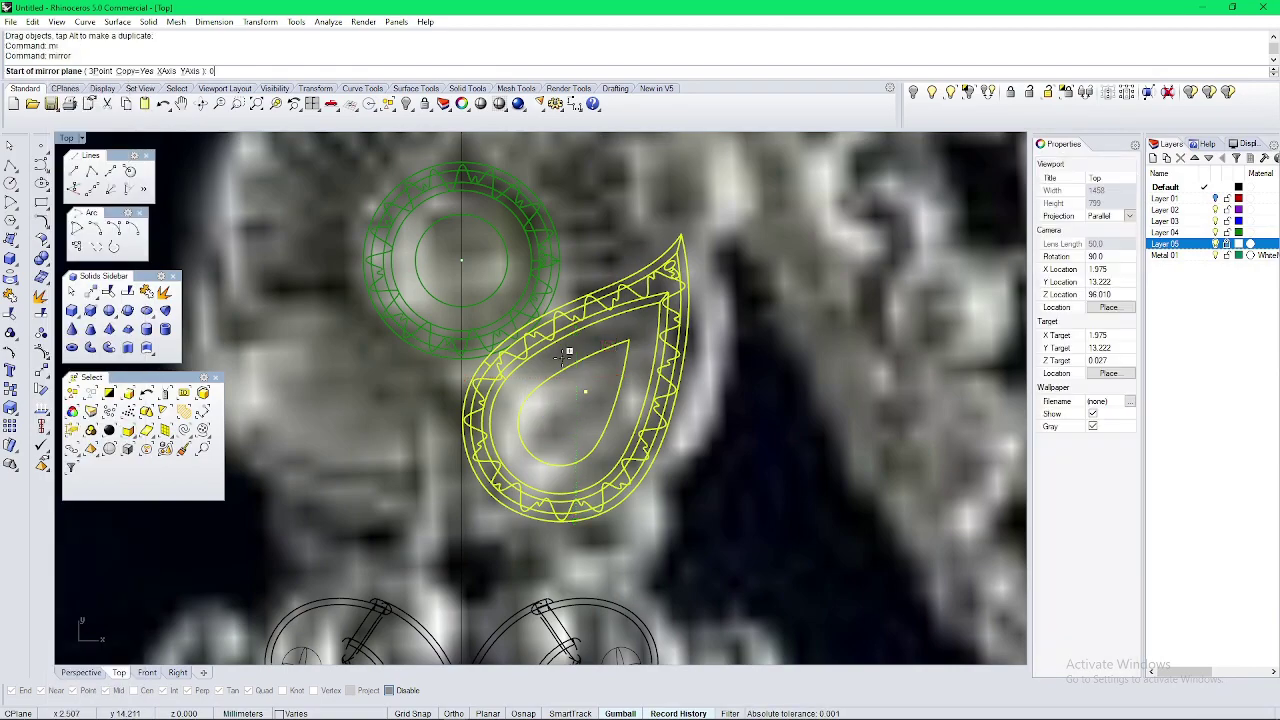
pyautogui.write('0')
pyautogui.press('Return')
pyautogui.keyDown('shift'); pyautogui.click(446, 352); pyautogui.keyUp('shift')
pyautogui.scroll(-3, 446, 349)
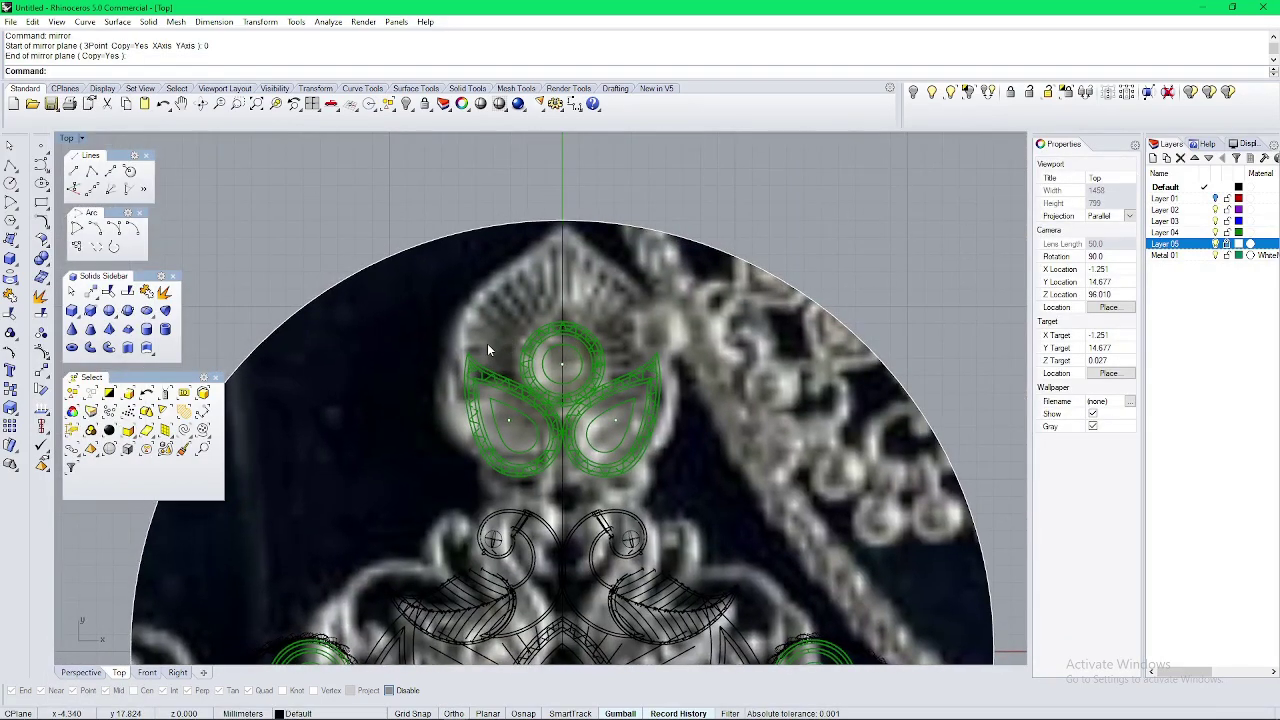
# Step: Nudge the right teardrop setting slightly so the mirrored pair sits closely beneath the round setting
pyautogui.moveTo(538, 384); pyautogui.dragTo(496, 374, button='right')
pyautogui.scroll(2, 496, 375)
pyautogui.scroll(6, 566, 424)
pyautogui.click(550, 434)
pyautogui.moveTo(572, 444); pyautogui.dragTo(560, 434)
pyautogui.press('Escape')
pyautogui.scroll(-7, 545, 388)
pyautogui.moveTo(390, 300); pyautogui.dragTo(449, 386, button='right')
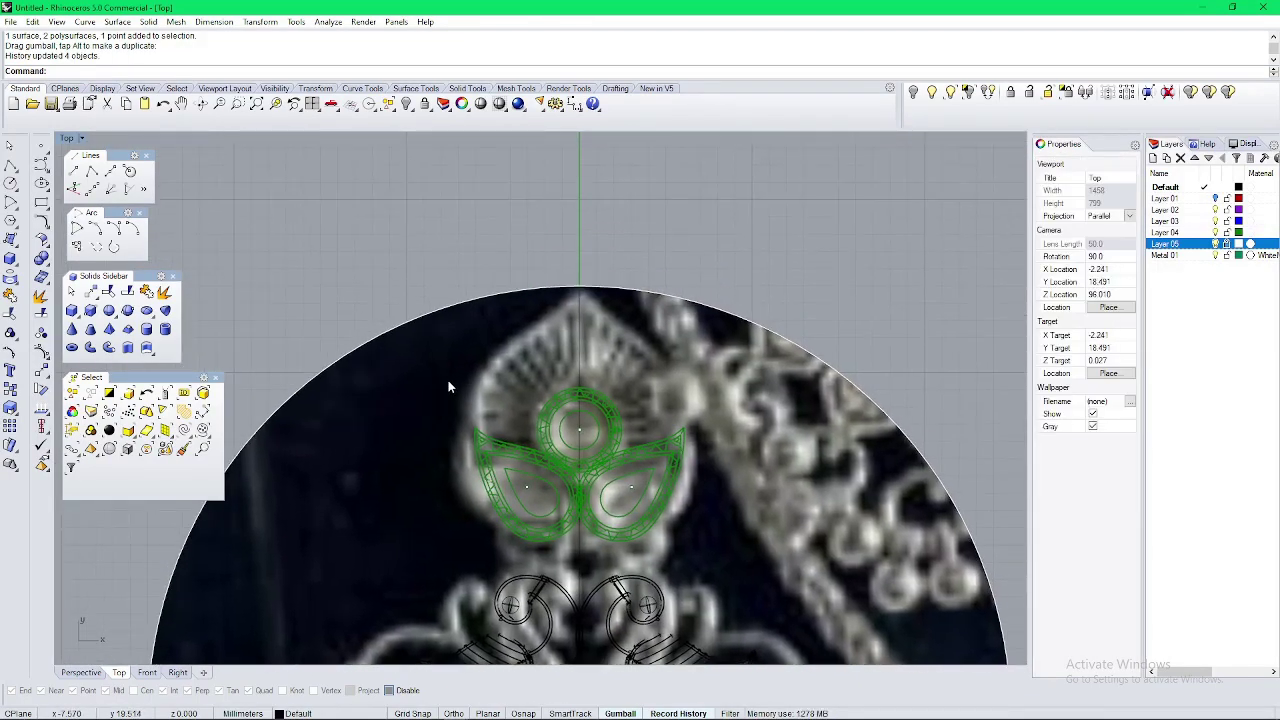
# Step: Trace the top ornament's right outline with an interpolated curve from its apex around and past the centre line below
pyautogui.write('ccc')
pyautogui.press('Return')
pyautogui.scroll(6, 588, 324)
pyautogui.moveTo(577, 261); pyautogui.dragTo(459, 260, button='right')
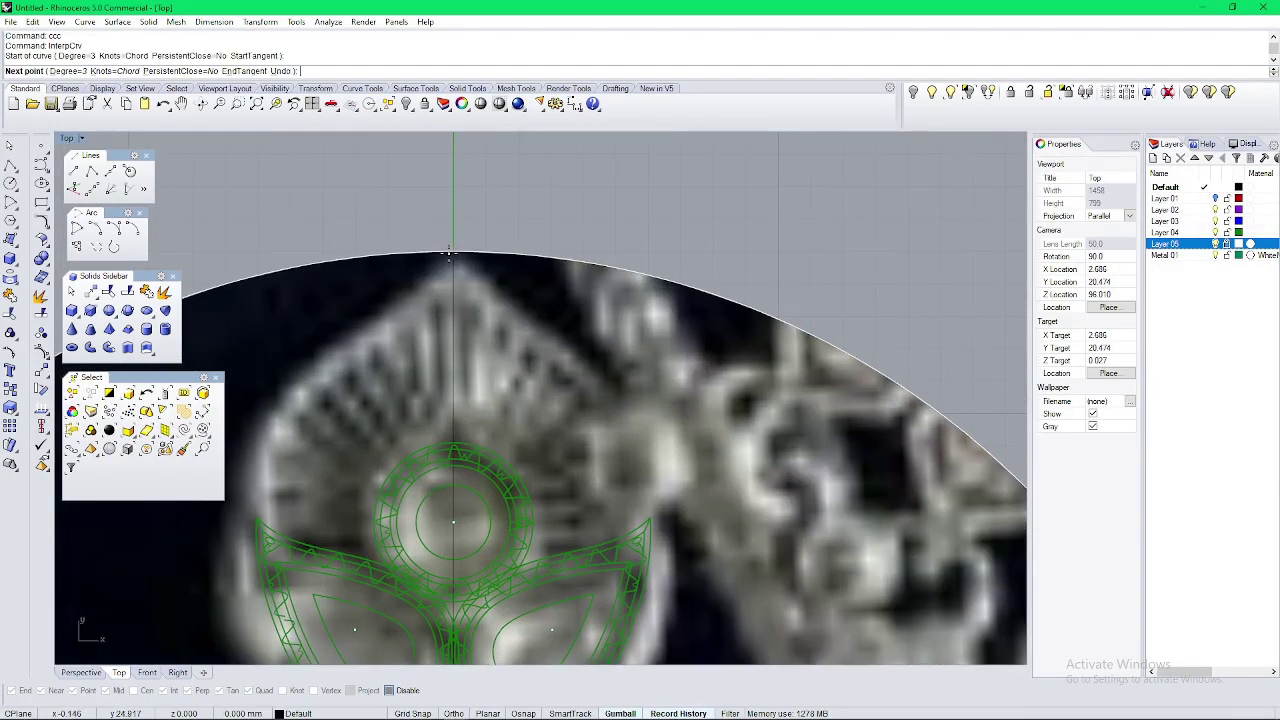
pyautogui.click(530, 327)
pyautogui.click(610, 387)
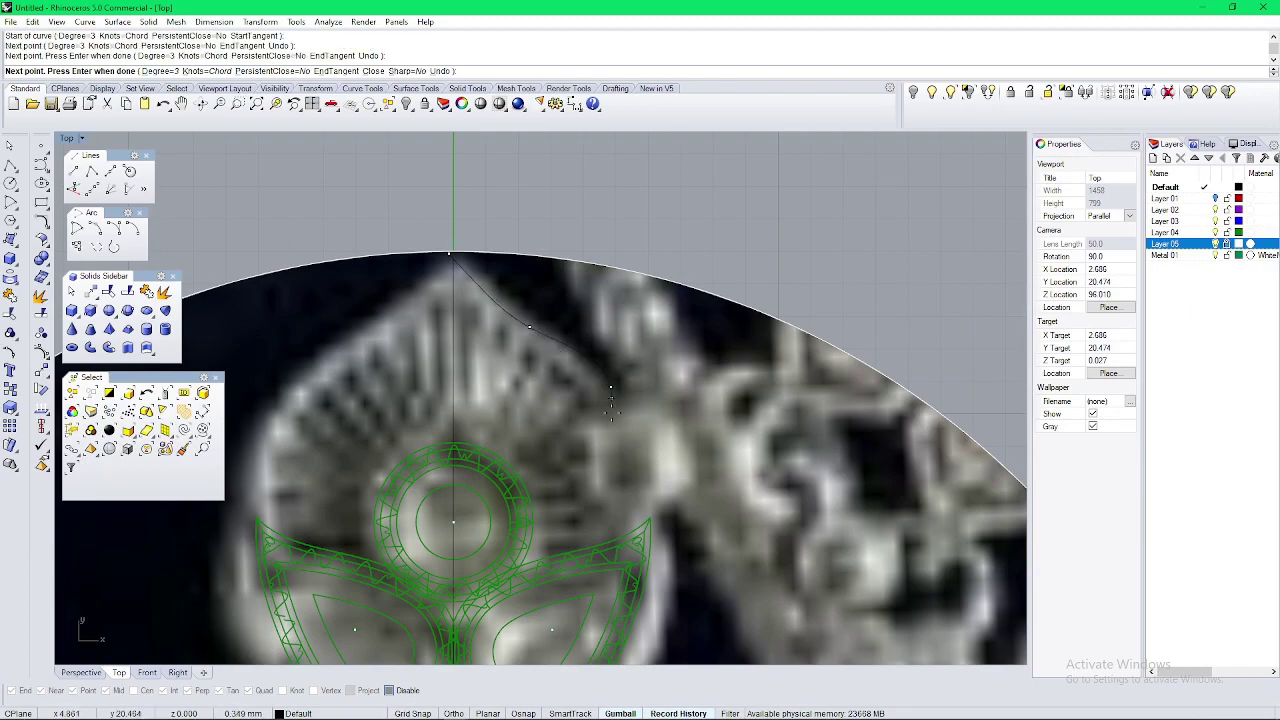
pyautogui.click(643, 481)
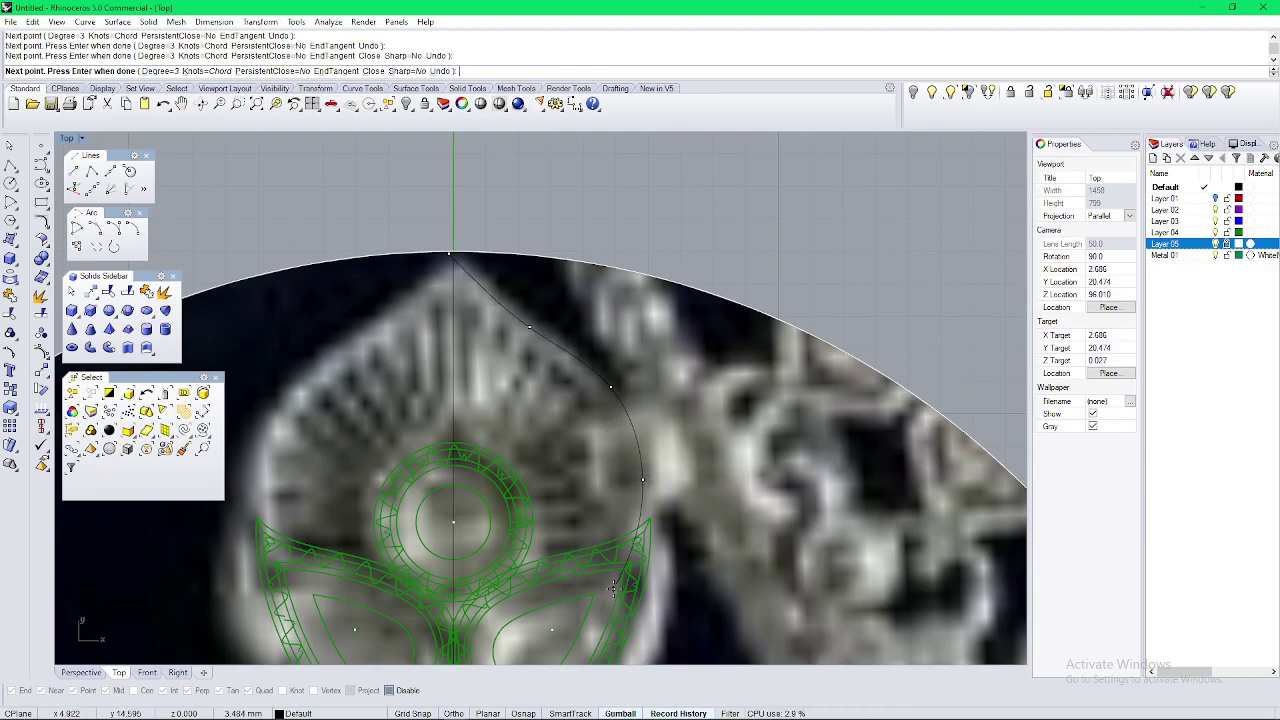
pyautogui.moveTo(609, 652); pyautogui.dragTo(660, 405, button='right')
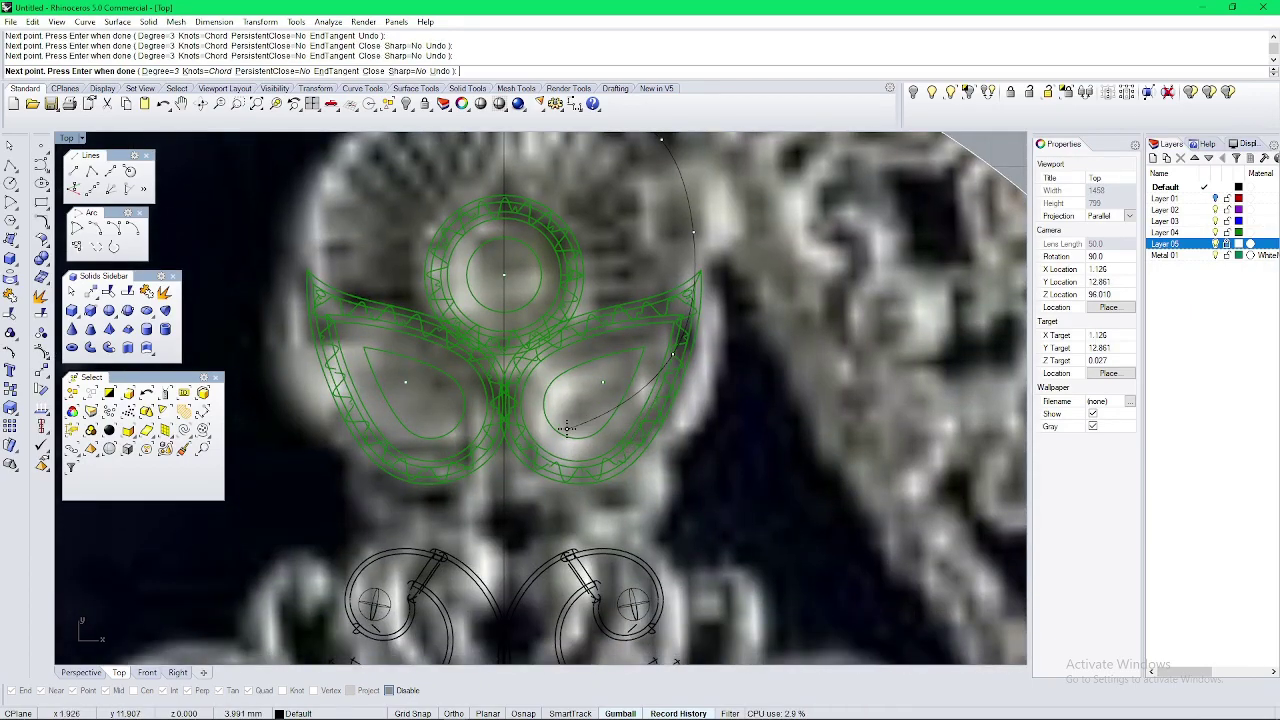
pyautogui.click(394, 420)
pyautogui.rightClick(394, 420)
pyautogui.scroll(-4, 528, 324)
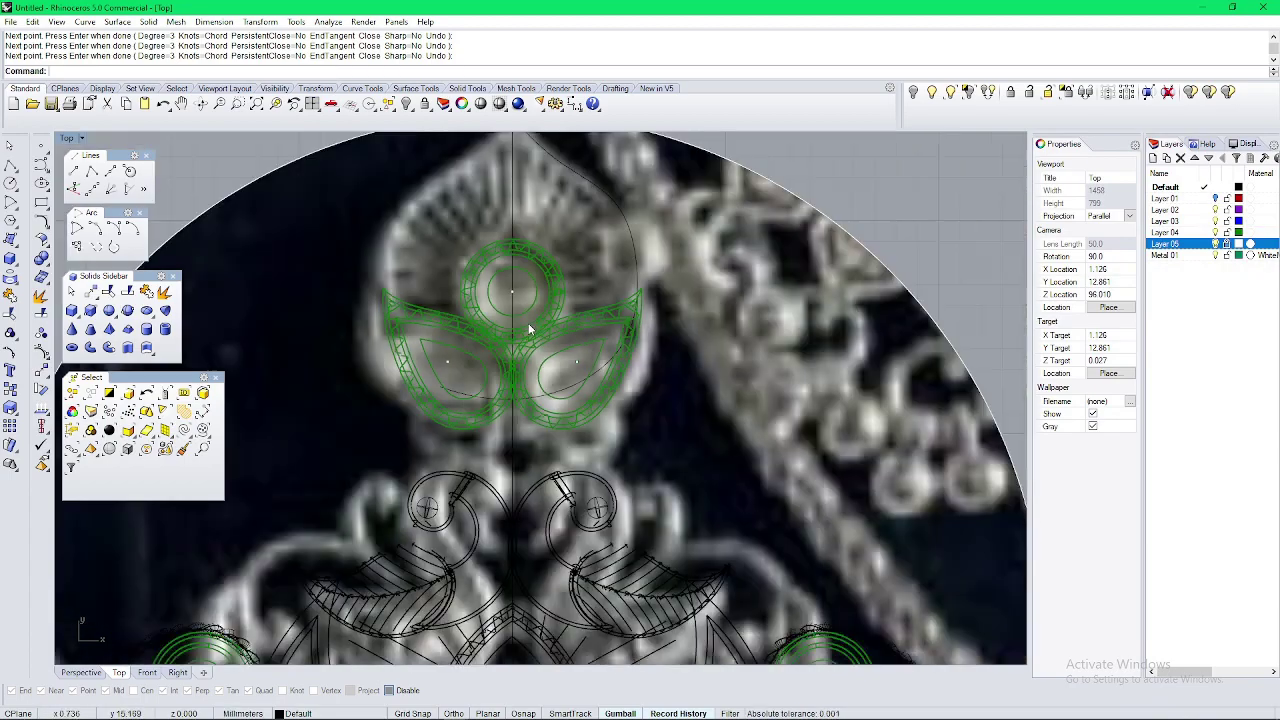
# Step: Hide both teardrop settings of the top ornament
pyautogui.moveTo(528, 328); pyautogui.dragTo(550, 406, button='right')
pyautogui.scroll(-2, 575, 398)
pyautogui.scroll(2, 592, 400)
pyautogui.click(594, 401)
pyautogui.keyDown('shift'); pyautogui.click(458, 401); pyautogui.keyUp('shift')
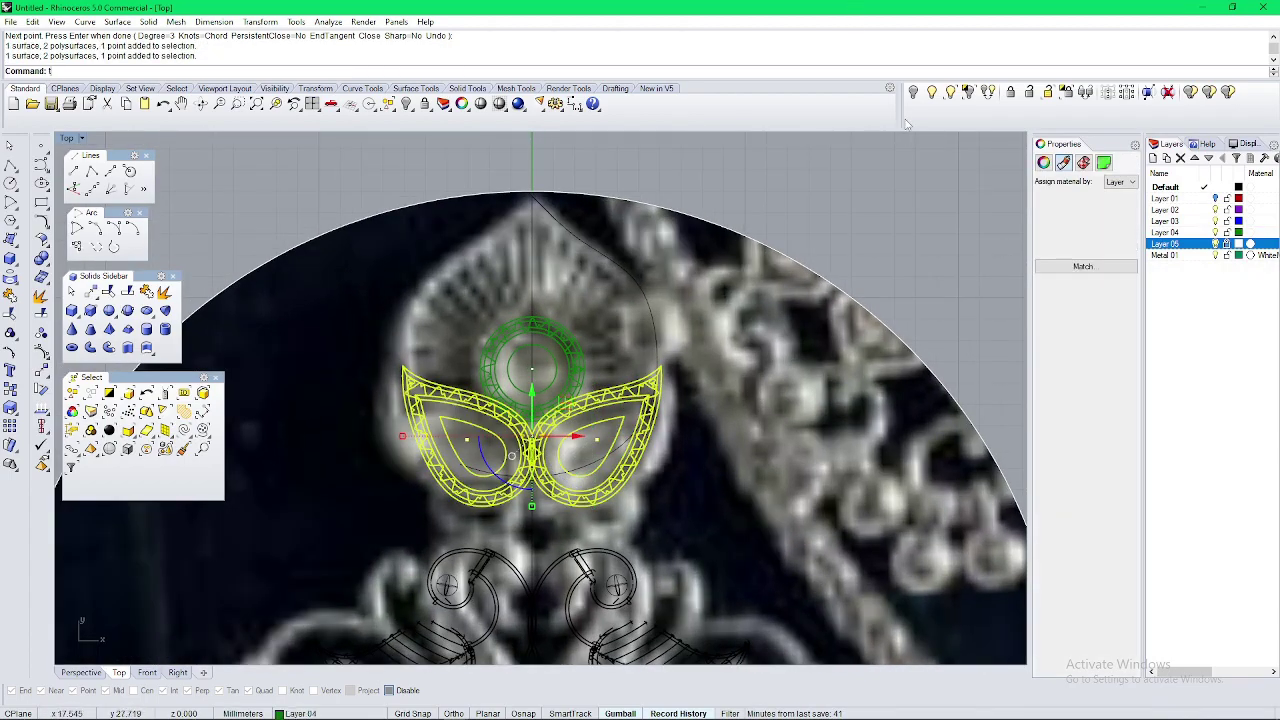
pyautogui.click(913, 92)
# Step: Rebuild the traced outline curve non-uniformly with a requested tolerance of 0.1 and a maximum of 30 points
pyautogui.moveTo(669, 345); pyautogui.dragTo(674, 361, button='right')
pyautogui.click(661, 352)
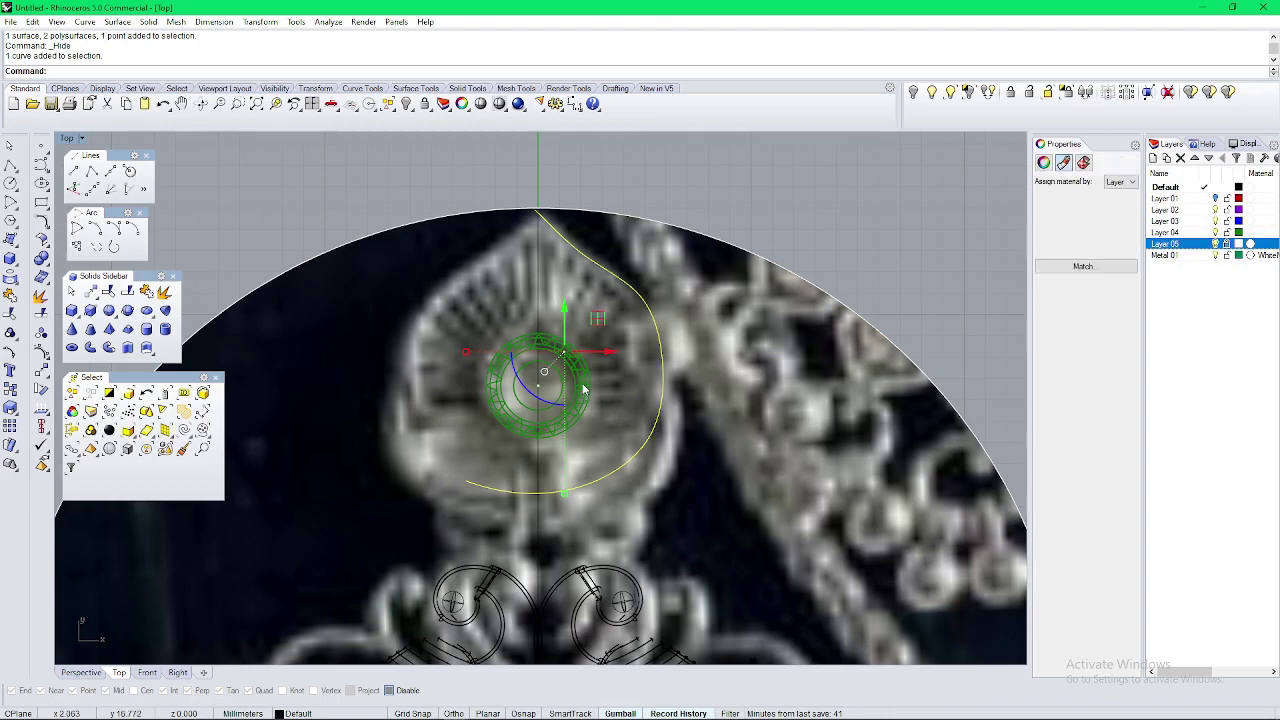
pyautogui.press('Return')
pyautogui.press('Return')
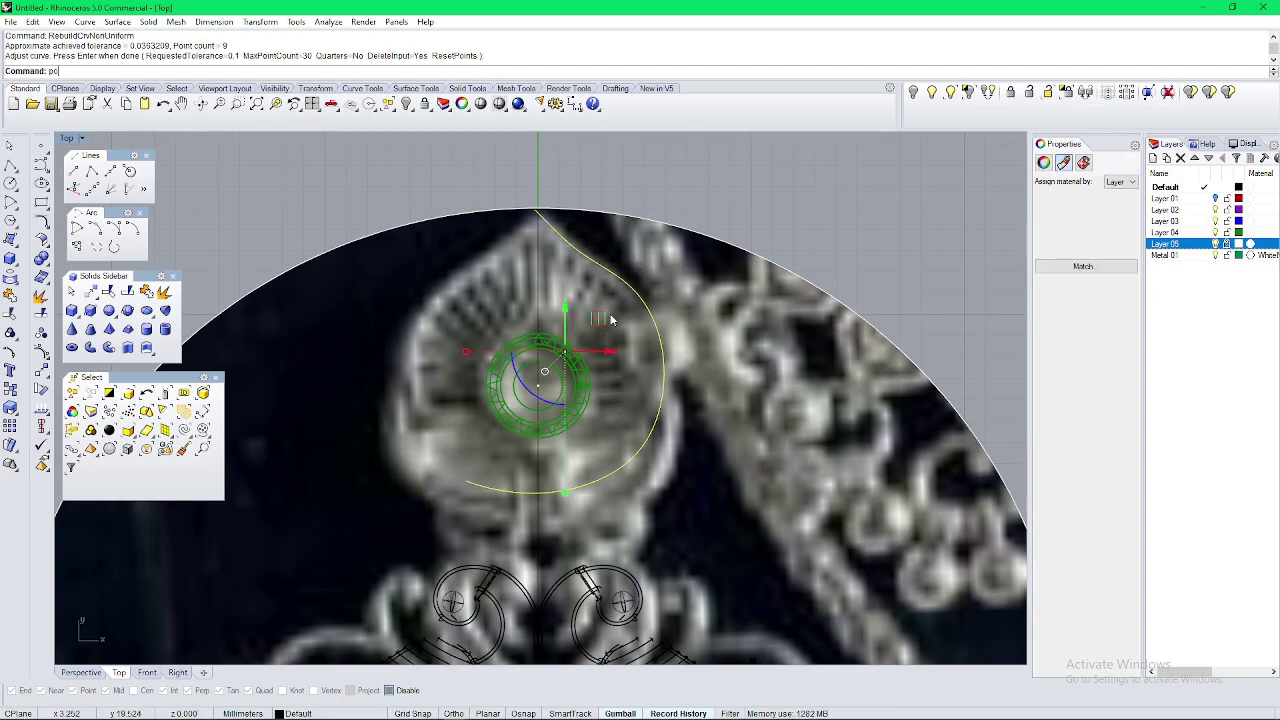
# Step: Trim off the part of the outline curve that passes beyond the vertical centre line below the round setting
pyautogui.press('Return')
pyautogui.scroll(8, 613, 270)
pyautogui.scroll(-10, 604, 300)
pyautogui.click(561, 326)
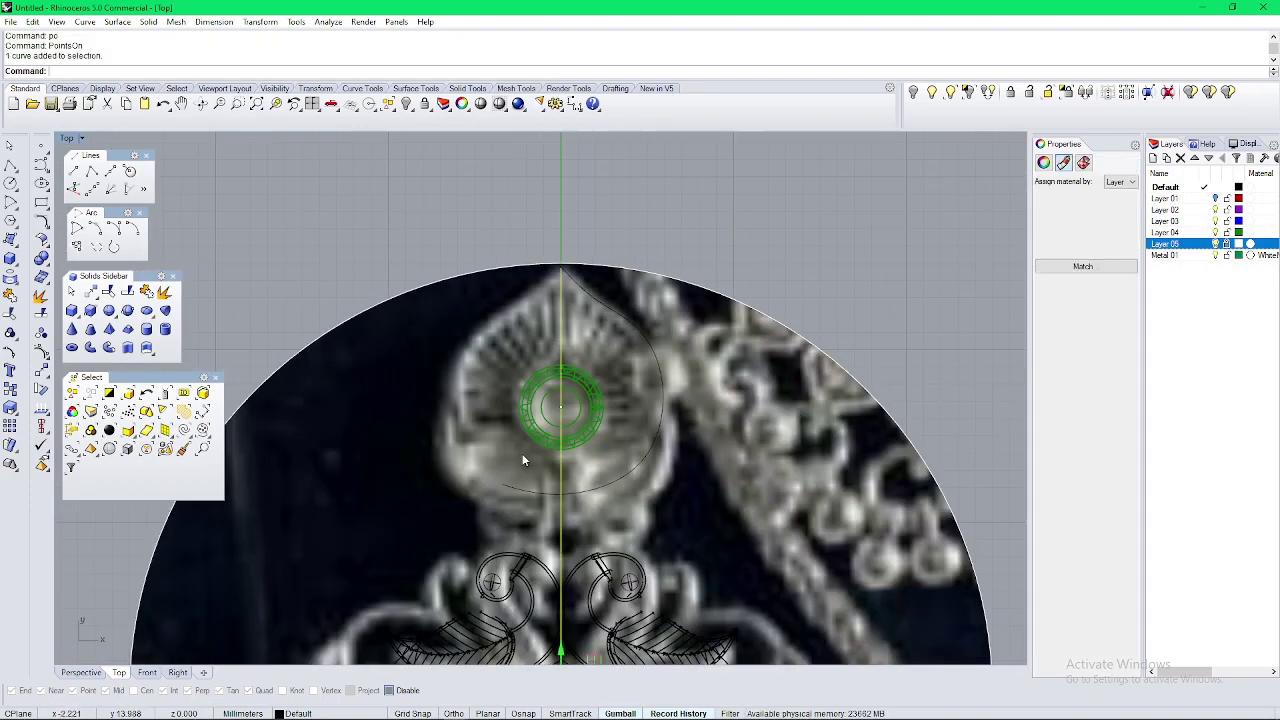
pyautogui.press('Return')
pyautogui.scroll(6, 535, 493)
pyautogui.click(515, 491)
pyautogui.scroll(-8, 520, 490)
pyautogui.press('Return')
# Step: Try to trim the outline curve's short overshoot at the apex using the vertical centre line
pyautogui.scroll(8, 560, 445)
pyautogui.moveTo(560, 446); pyautogui.dragTo(549, 243, button='right')
pyautogui.scroll(2, 496, 192)
pyautogui.click(485, 194)
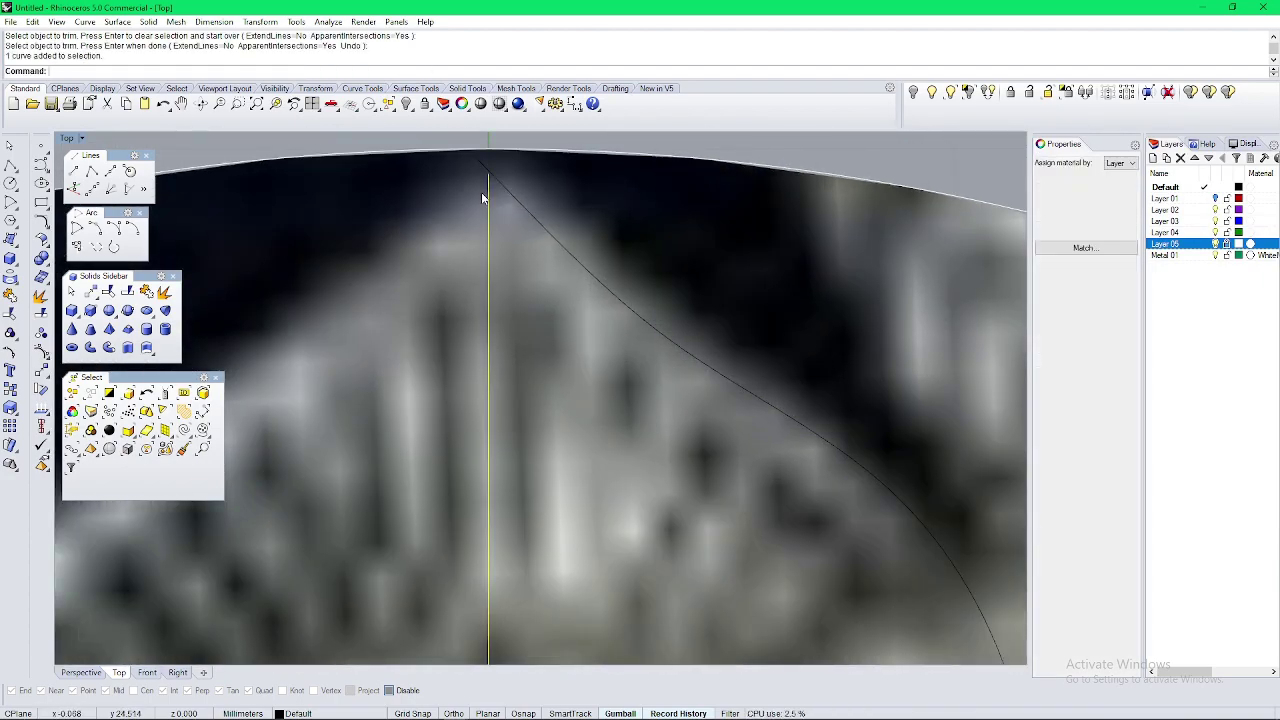
pyautogui.press('Return')
pyautogui.click(481, 166)
pyautogui.scroll(-9, 608, 248)
pyautogui.press('Return')
# Step: Undo the hiding of the reference picture's layer and the last trim at the outline's apex
pyautogui.click(1215, 246)
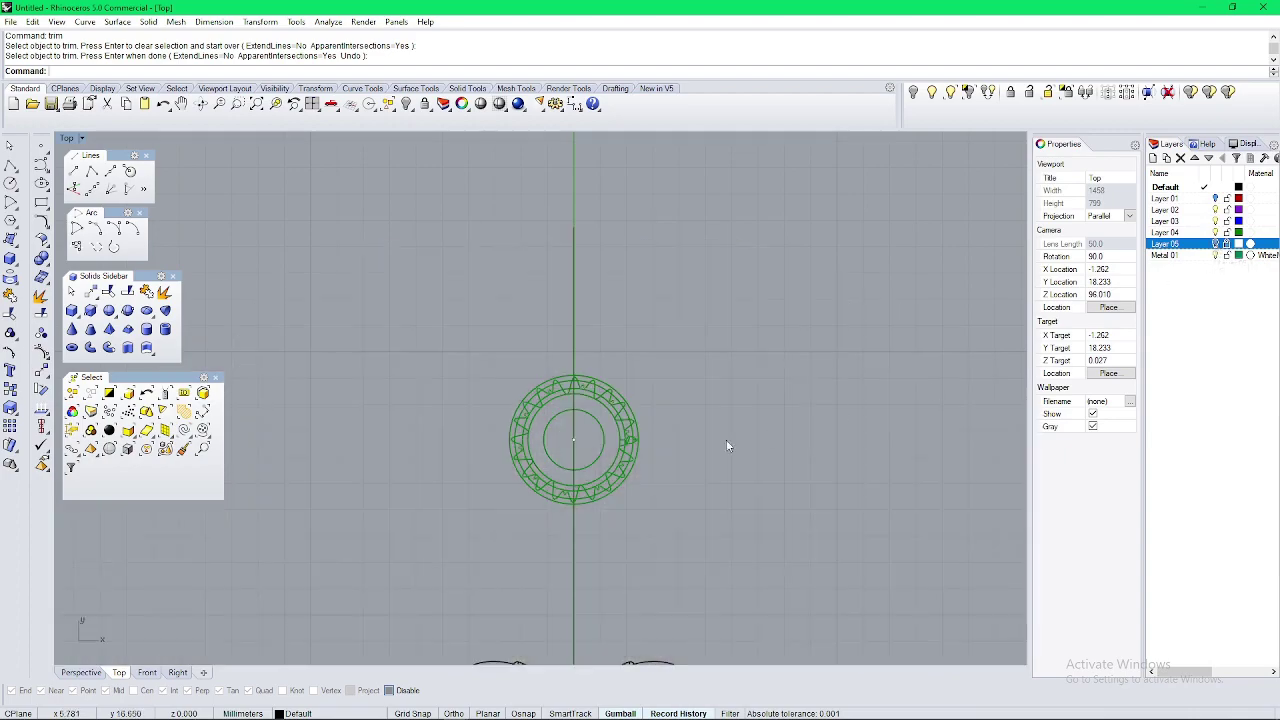
pyautogui.scroll(-4, 587, 340)
pyautogui.moveTo(587, 345); pyautogui.dragTo(643, 337, button='right')
pyautogui.hotkey('ctrl', 'z')
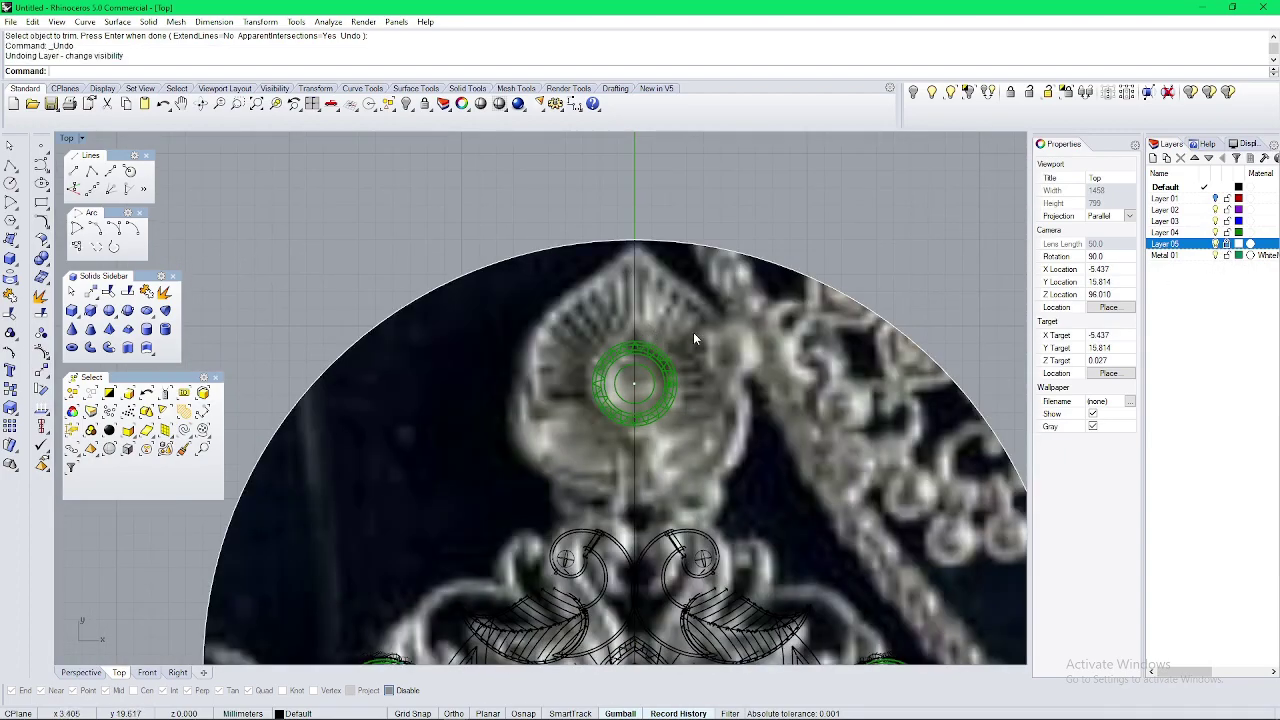
pyautogui.hotkey('ctrl', 'z')
pyautogui.press('Escape')
pyautogui.write('1')
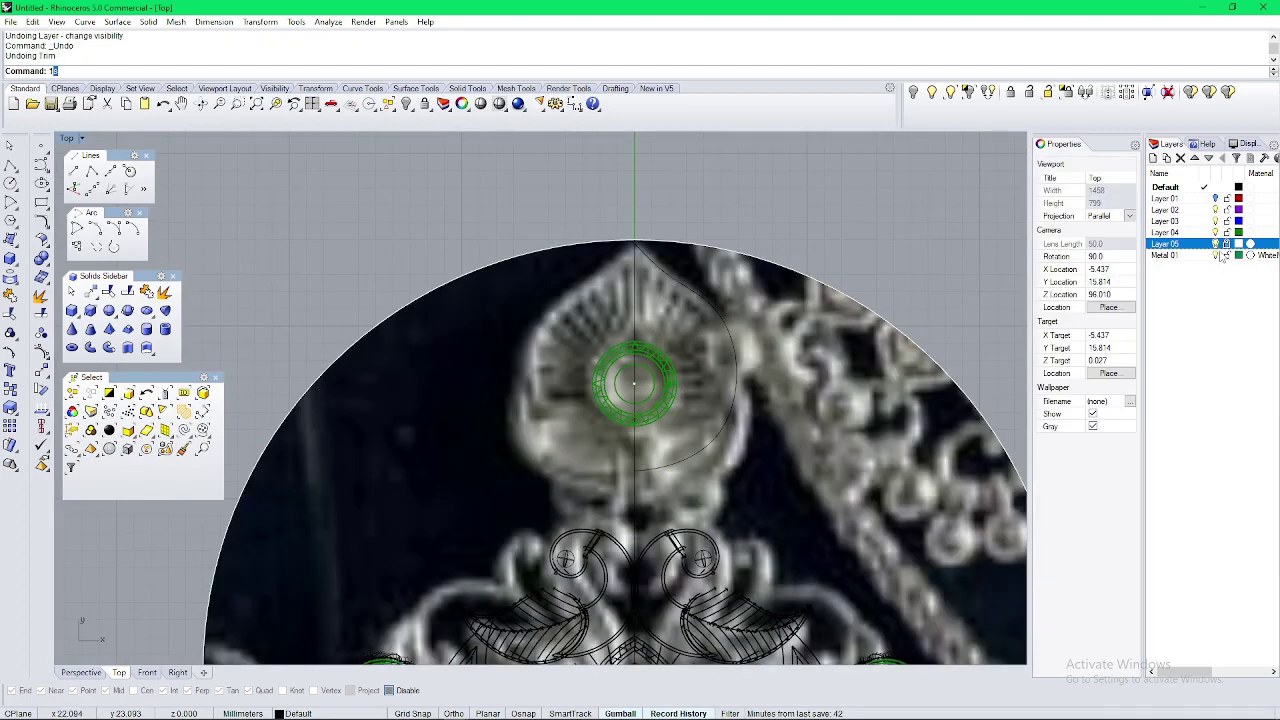
pyautogui.press('Escape')
# Step: Hide the reference picture's layer, Layer 05, and move the vertical centre line up past the outline's apex
pyautogui.click(1216, 245)
pyautogui.scroll(13, 632, 252)
pyautogui.click(633, 227)
pyautogui.scroll(-7, 629, 226)
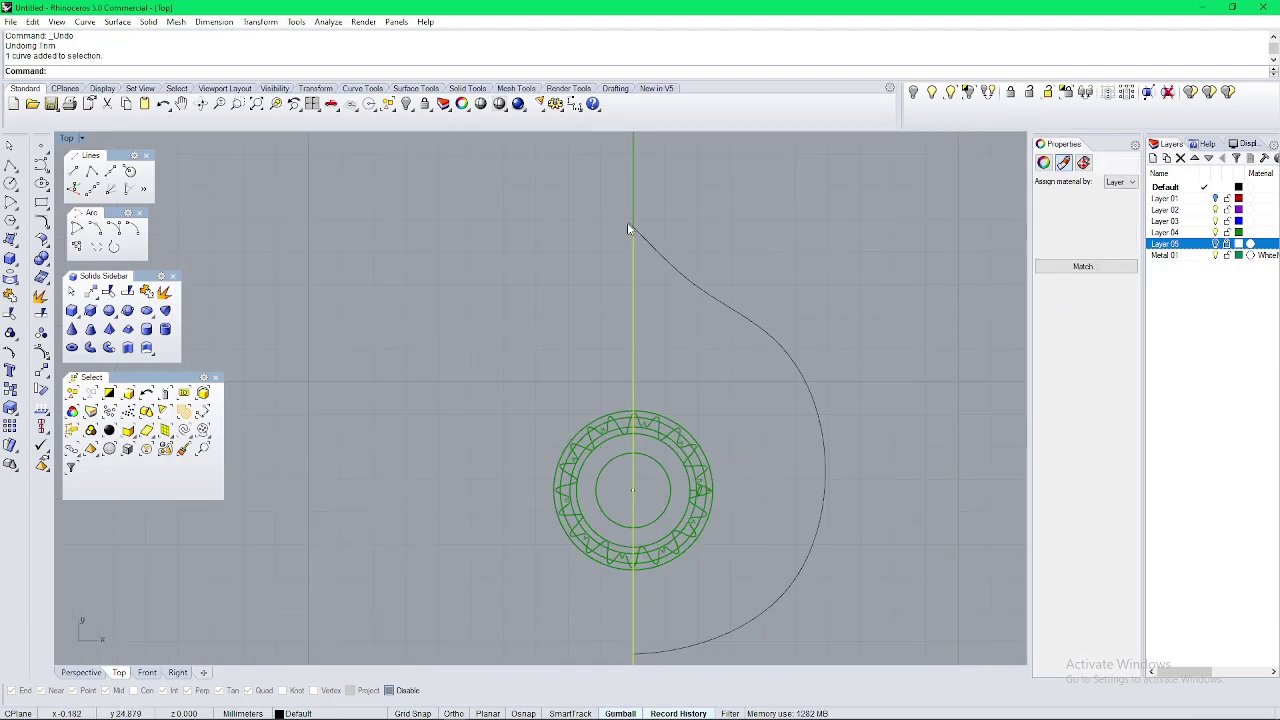
pyautogui.scroll(-3, 627, 229)
pyautogui.moveTo(631, 530); pyautogui.dragTo(631, 460)
pyautogui.scroll(14, 633, 232)
pyautogui.press('Escape')
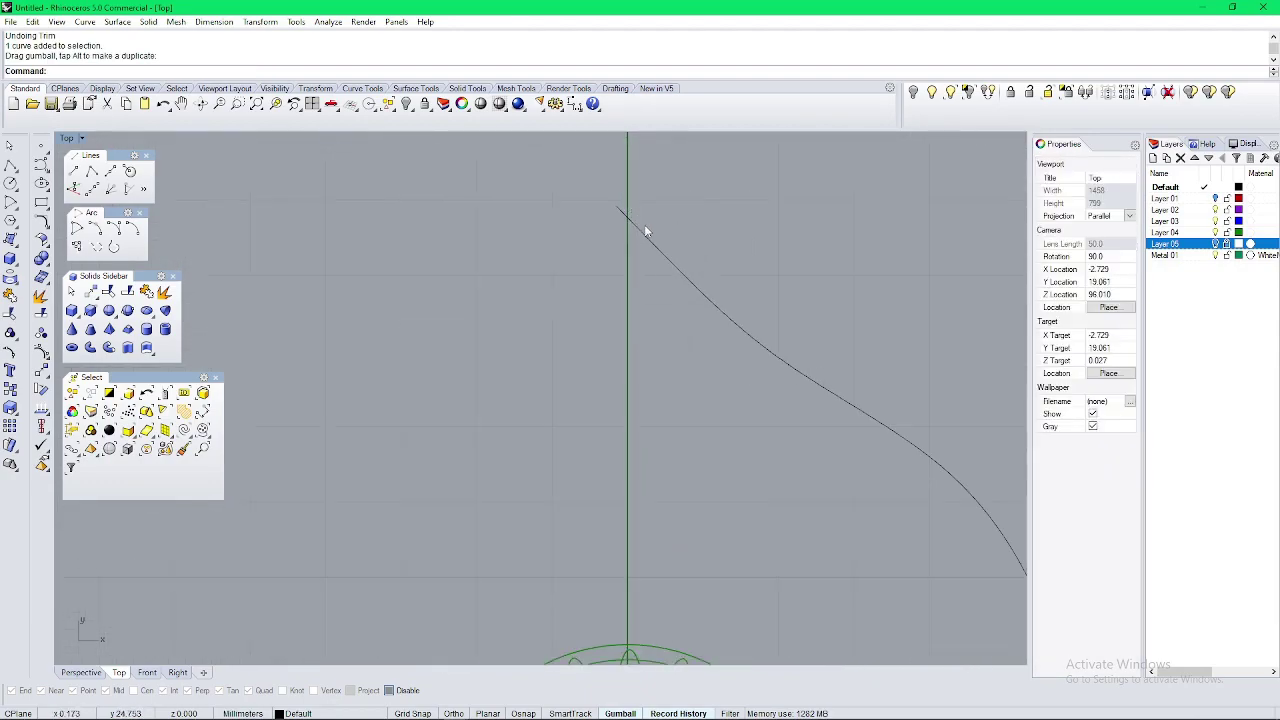
# Step: Trim the outline curve's overshoot at the apex against the vertical centre line
pyautogui.click(643, 233)
pyautogui.click(628, 197)
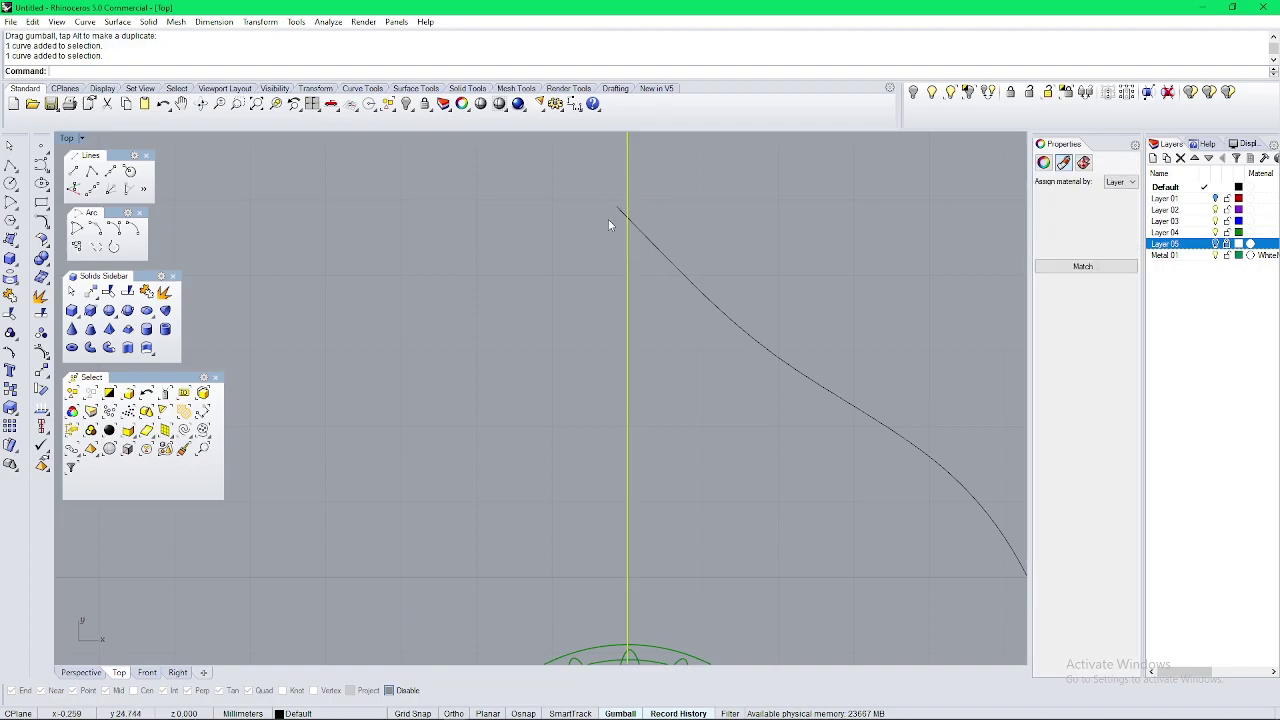
pyautogui.write('t')
pyautogui.press('Return')
pyautogui.click(620, 213)
pyautogui.press('Return')
pyautogui.scroll(-12, 616, 216)
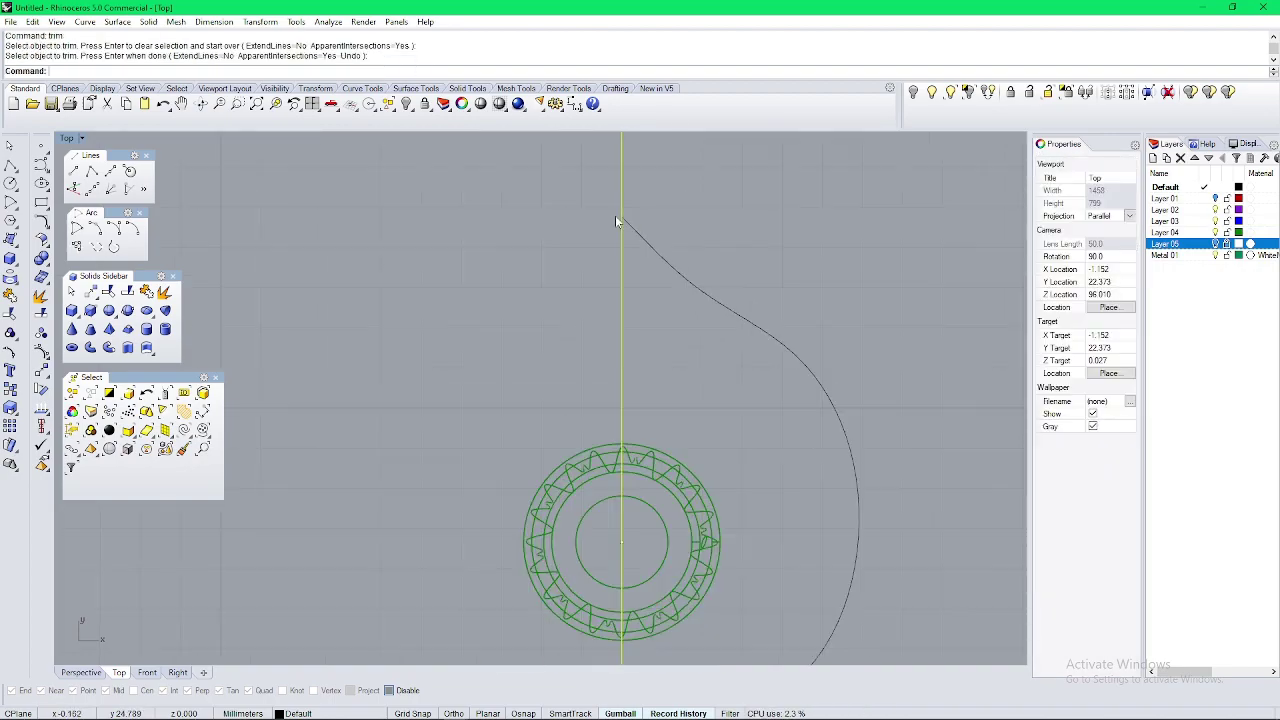
pyautogui.press('Escape')
# Step: Move the outline's shoulder and near-apex control points inward to shape a concave curve rising to a pointed tip
pyautogui.click(704, 283)
pyautogui.write('po')
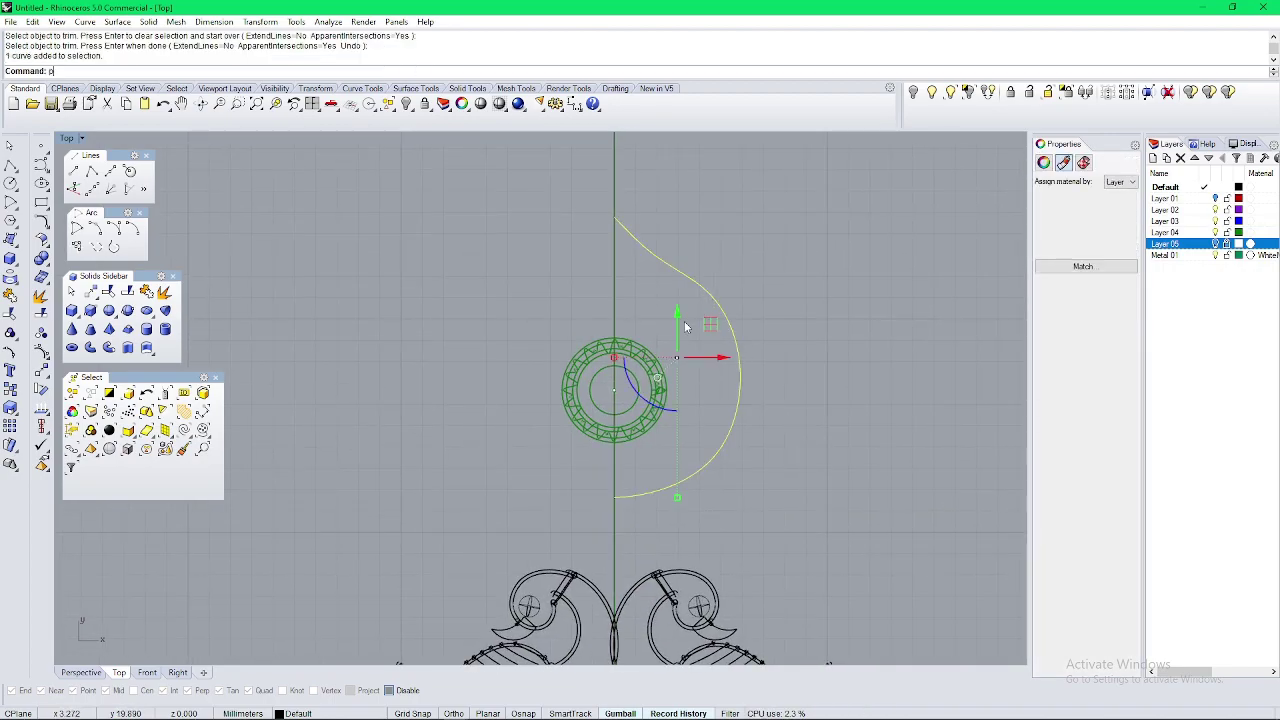
pyautogui.press('Return')
pyautogui.scroll(2, 635, 240)
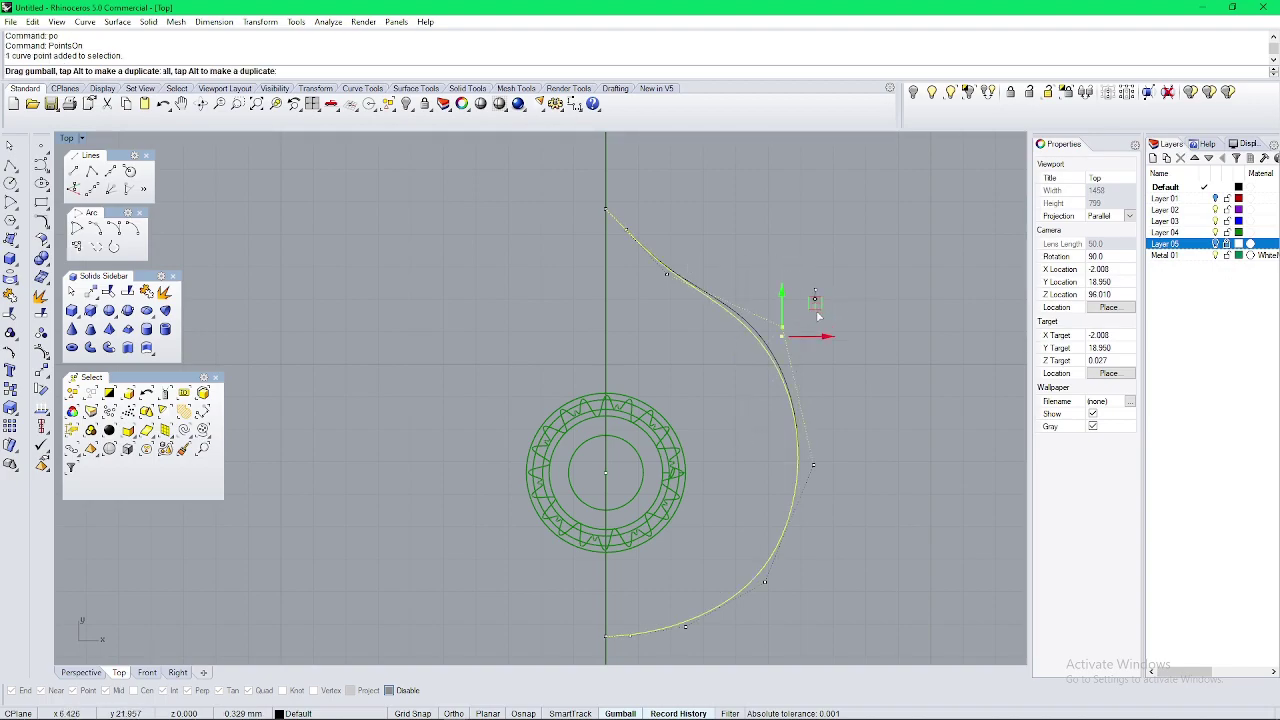
pyautogui.moveTo(818, 316); pyautogui.dragTo(827, 335)
pyautogui.moveTo(668, 267); pyautogui.dragTo(682, 323, button='right')
pyautogui.click(682, 325)
pyautogui.scroll(6, 699, 303)
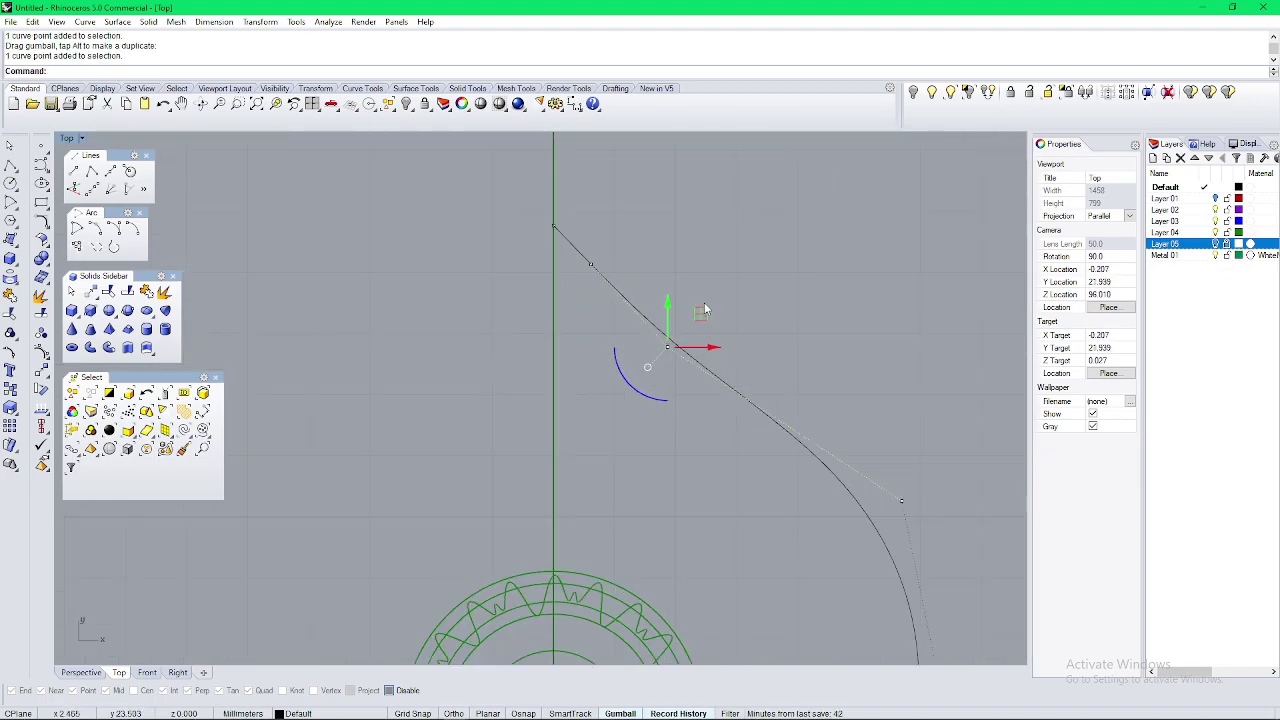
pyautogui.moveTo(686, 328); pyautogui.dragTo(686, 329)
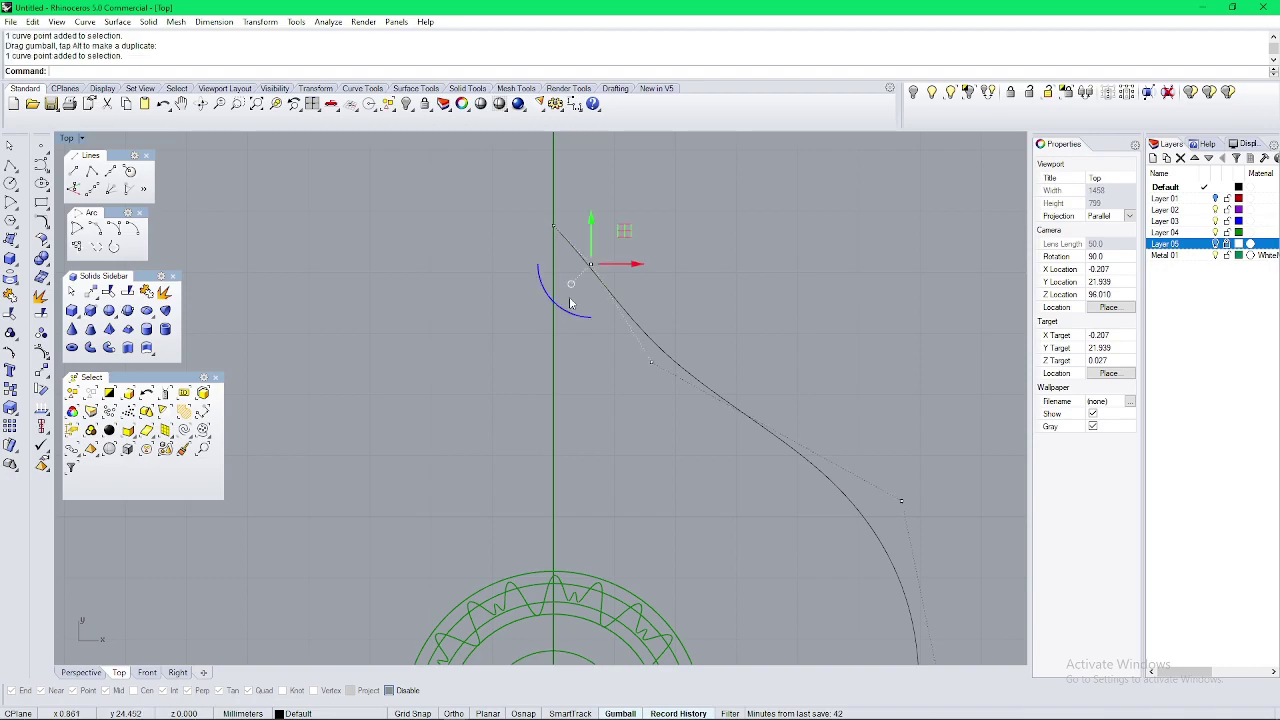
pyautogui.moveTo(605, 257); pyautogui.dragTo(604, 258)
pyautogui.press('Escape')
pyautogui.press('Escape')
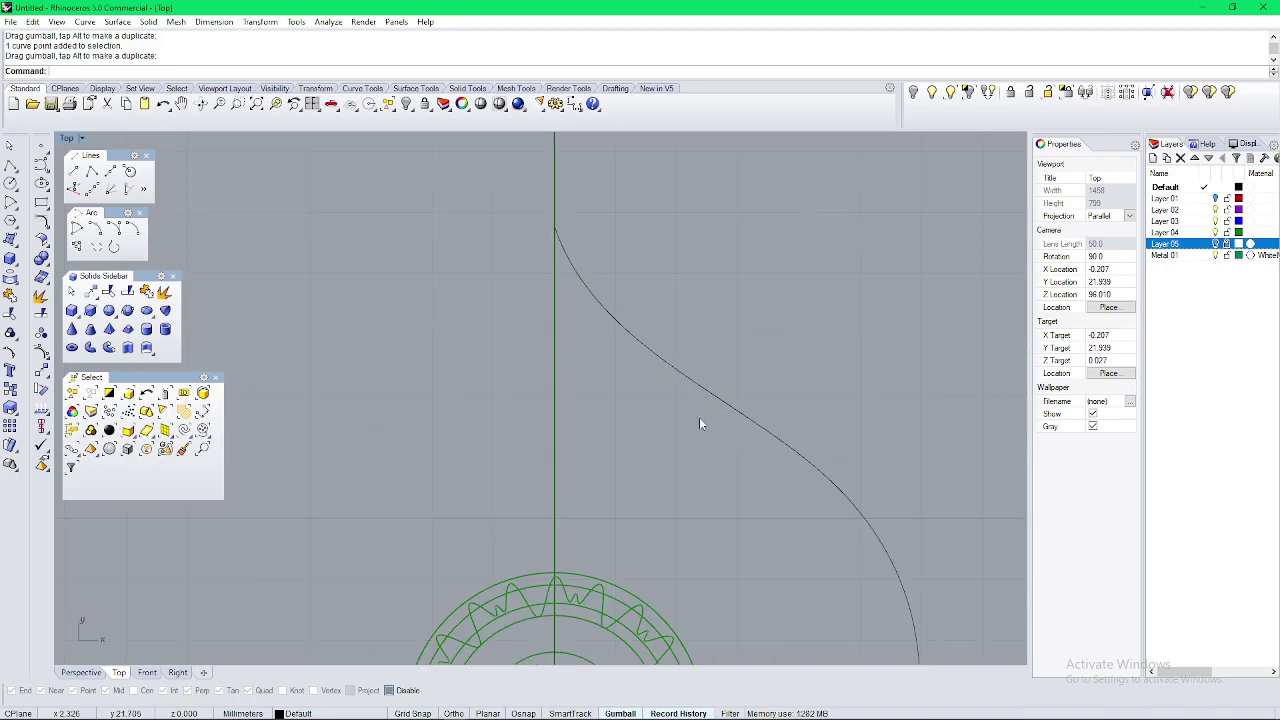
pyautogui.scroll(-8, 699, 417)
pyautogui.moveTo(715, 455); pyautogui.dragTo(690, 378, button='right')
pyautogui.click(722, 363)
pyautogui.write('h')
pyautogui.press('Return')
pyautogui.scroll(2, 733, 421)
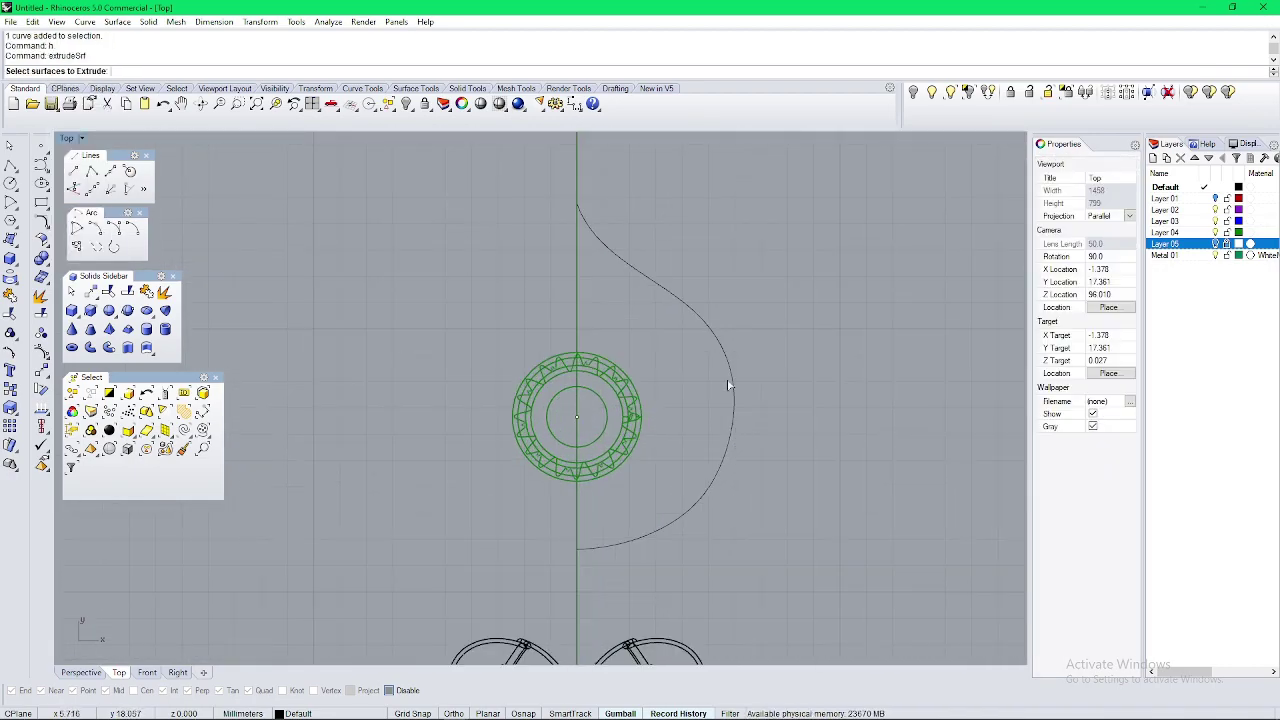
# Step: Show the outline's control points and pull the shoulder point inward to slim the upper side
pyautogui.moveTo(787, 321); pyautogui.dragTo(672, 465)
pyautogui.write('po')
pyautogui.press('Return')
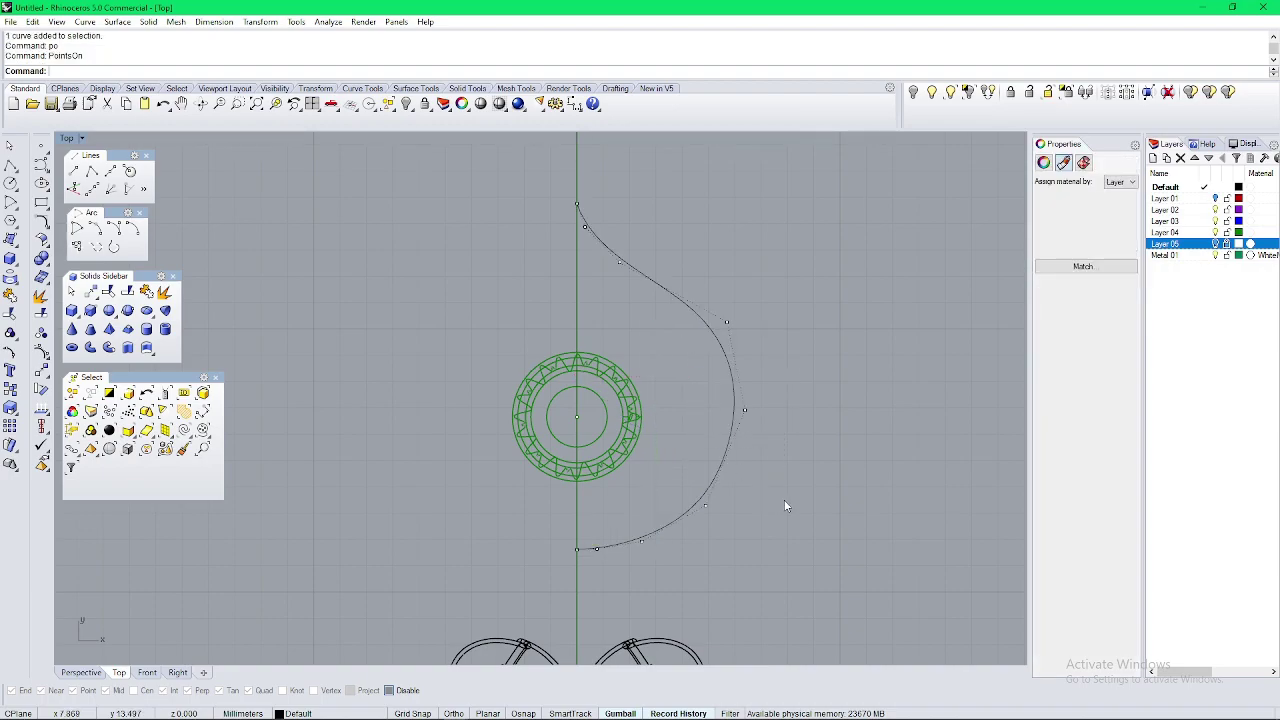
pyautogui.moveTo(786, 504); pyautogui.dragTo(768, 523, button='right')
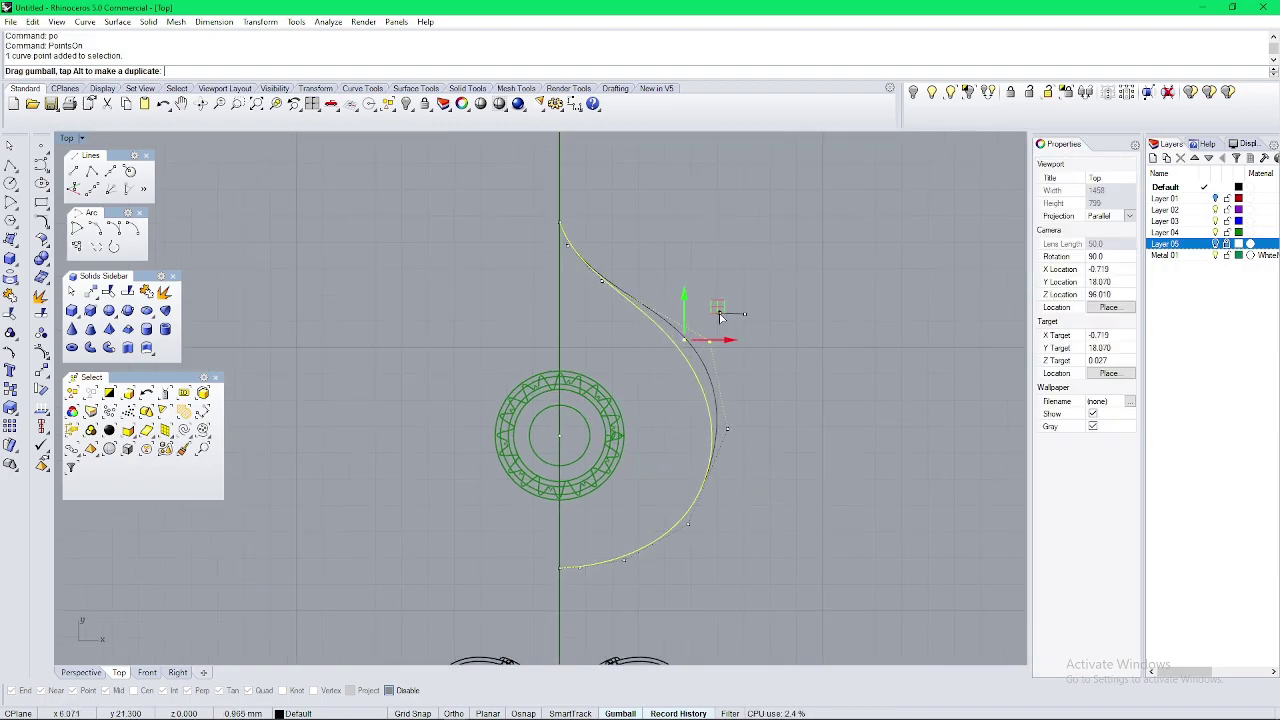
pyautogui.moveTo(720, 316); pyautogui.dragTo(719, 316)
pyautogui.press('Escape')
pyautogui.press('Escape')
# Step: Mirror the half outline across the vertical centre line, starting the mirror plane at 0
pyautogui.scroll(-2, 716, 323)
pyautogui.moveTo(696, 370); pyautogui.dragTo(697, 350, button='right')
pyautogui.moveTo(752, 321); pyautogui.dragTo(685, 425)
pyautogui.write('m')
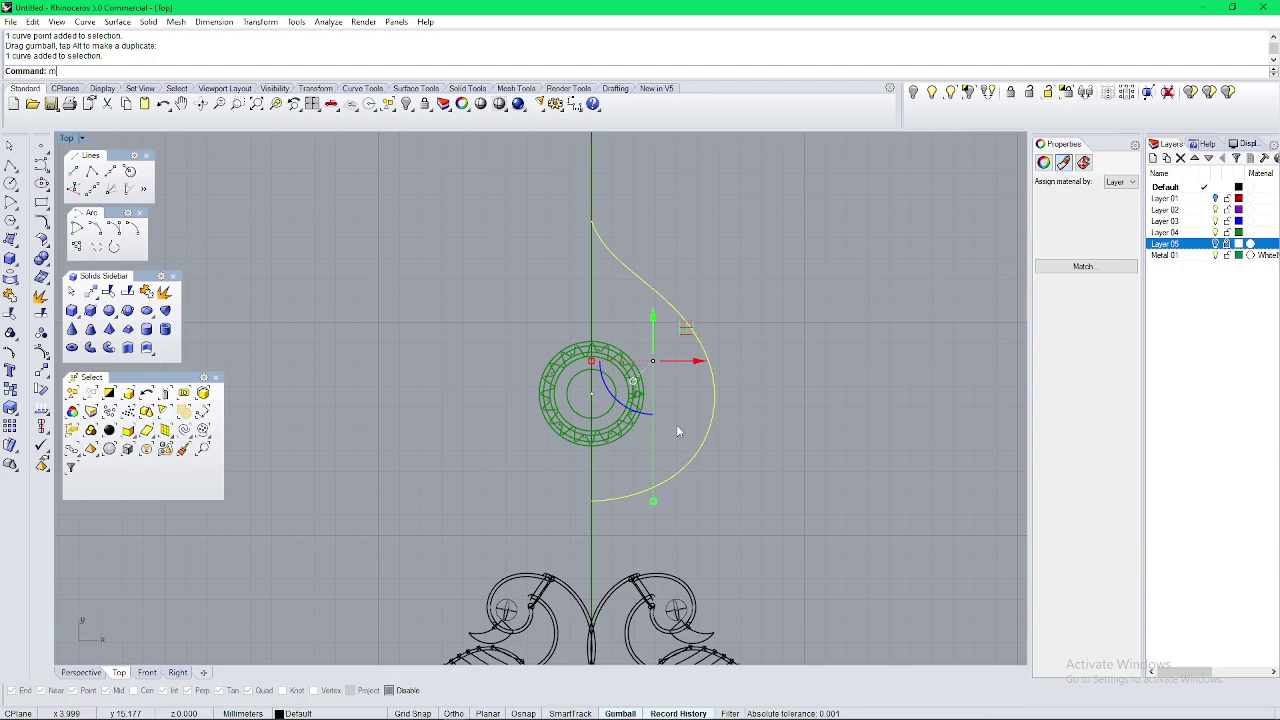
pyautogui.write('i')
pyautogui.press('Return')
pyautogui.write('0')
pyautogui.press('Return')
pyautogui.keyDown('shift'); pyautogui.click(604, 390); pyautogui.keyUp('shift')
pyautogui.press('Escape')
# Step: Hide the round setting and the rest of the pendant so that the mirrored outline can be worked on alone
pyautogui.scroll(-5, 597, 285)
pyautogui.moveTo(588, 238); pyautogui.dragTo(610, 296, button='right')
pyautogui.click(657, 372)
pyautogui.press('Escape')
pyautogui.scroll(6, 632, 382)
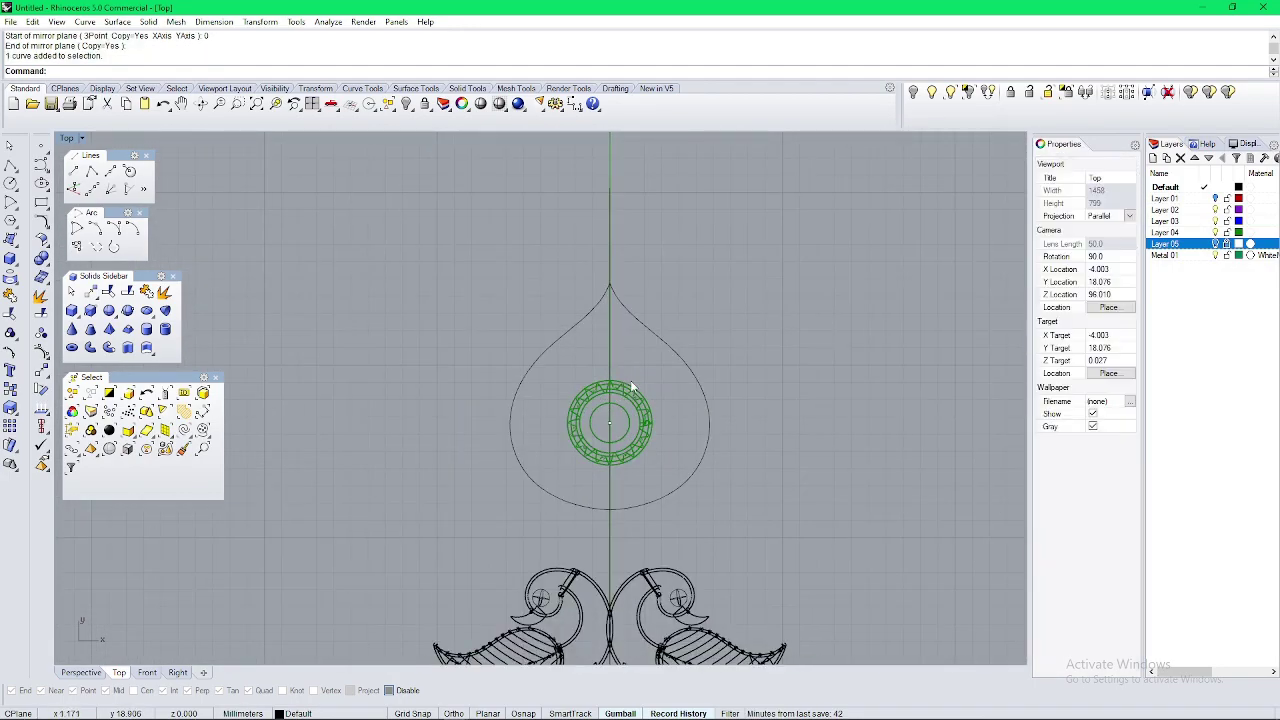
pyautogui.click(643, 323)
pyautogui.press('Escape')
pyautogui.click(637, 396)
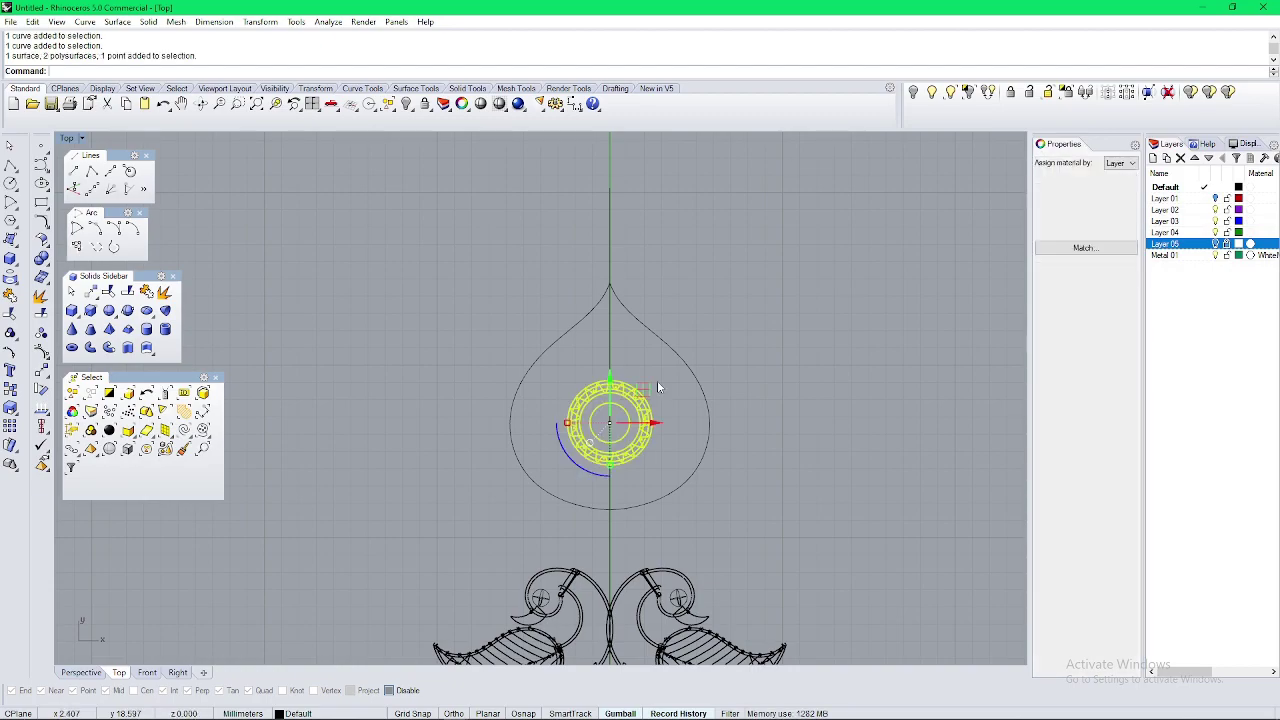
pyautogui.click(913, 93)
pyautogui.scroll(-8, 749, 243)
pyautogui.moveTo(749, 243); pyautogui.dragTo(710, 148, button='right')
pyautogui.click(760, 346)
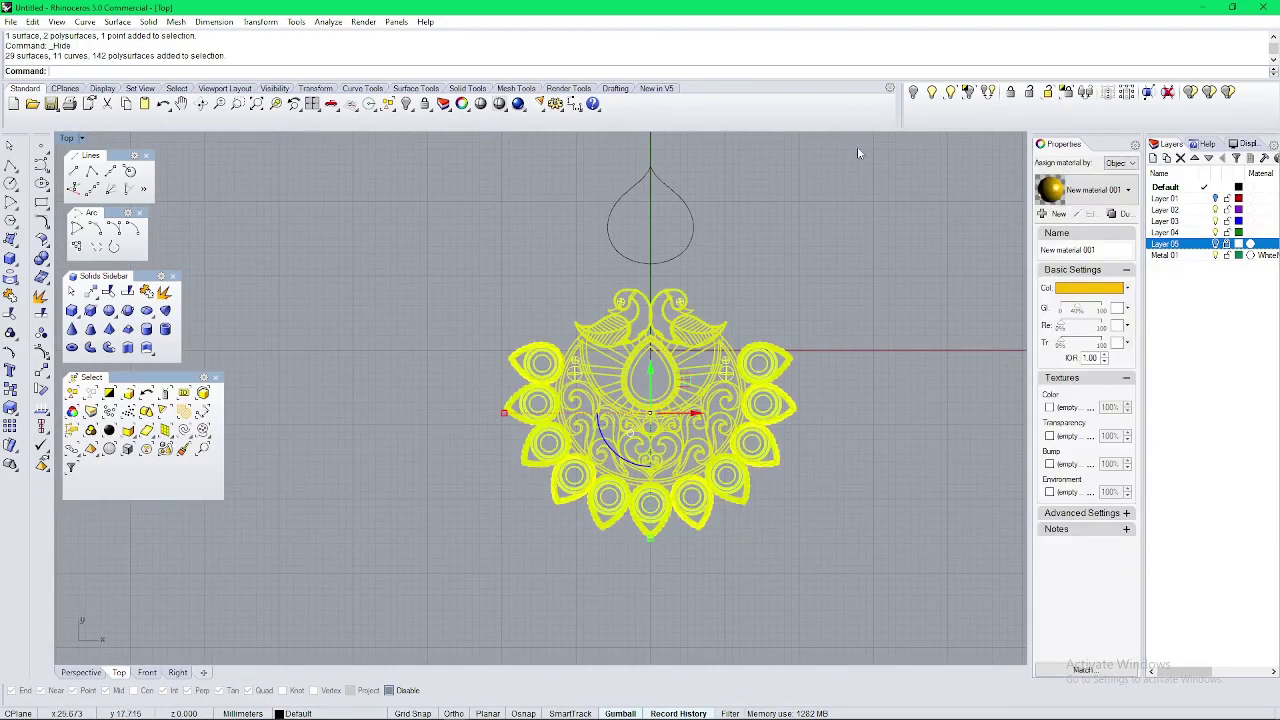
pyautogui.click(913, 92)
pyautogui.scroll(3, 559, 326)
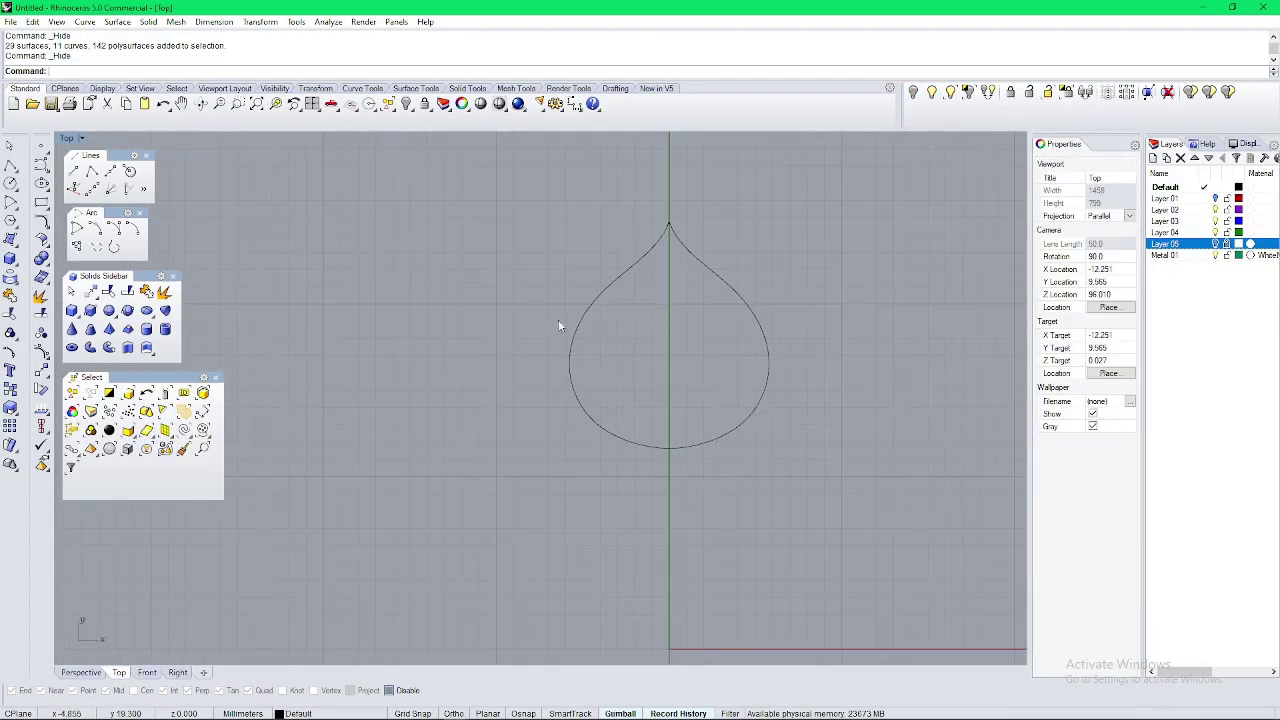
# Step: Delete the vertical centre line and draw a horizontal line across the outline's widest points
pyautogui.moveTo(796, 485); pyautogui.dragTo(522, 593)
pyautogui.press('Delete')
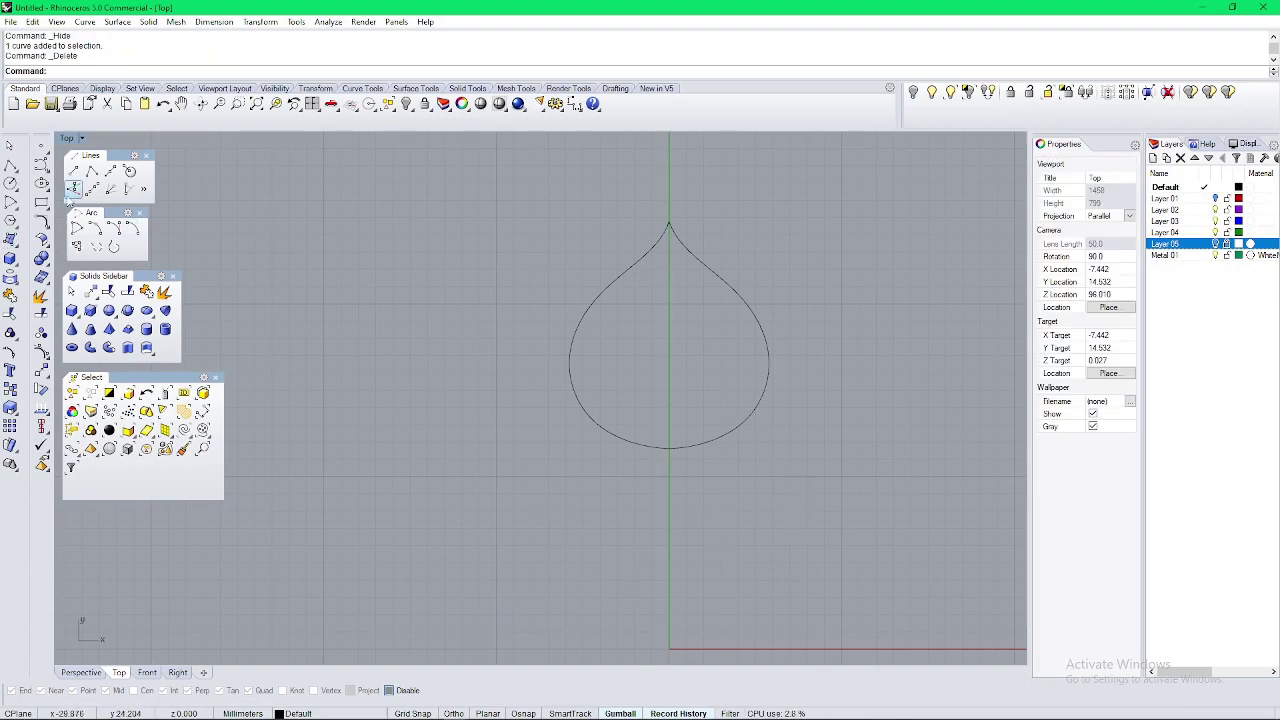
pyautogui.click(768, 363)
pyautogui.click(560, 366)
# Step: Rebuild the horizontal cross line with the default settings, show its control points and select the two middle ones
pyautogui.click(603, 366)
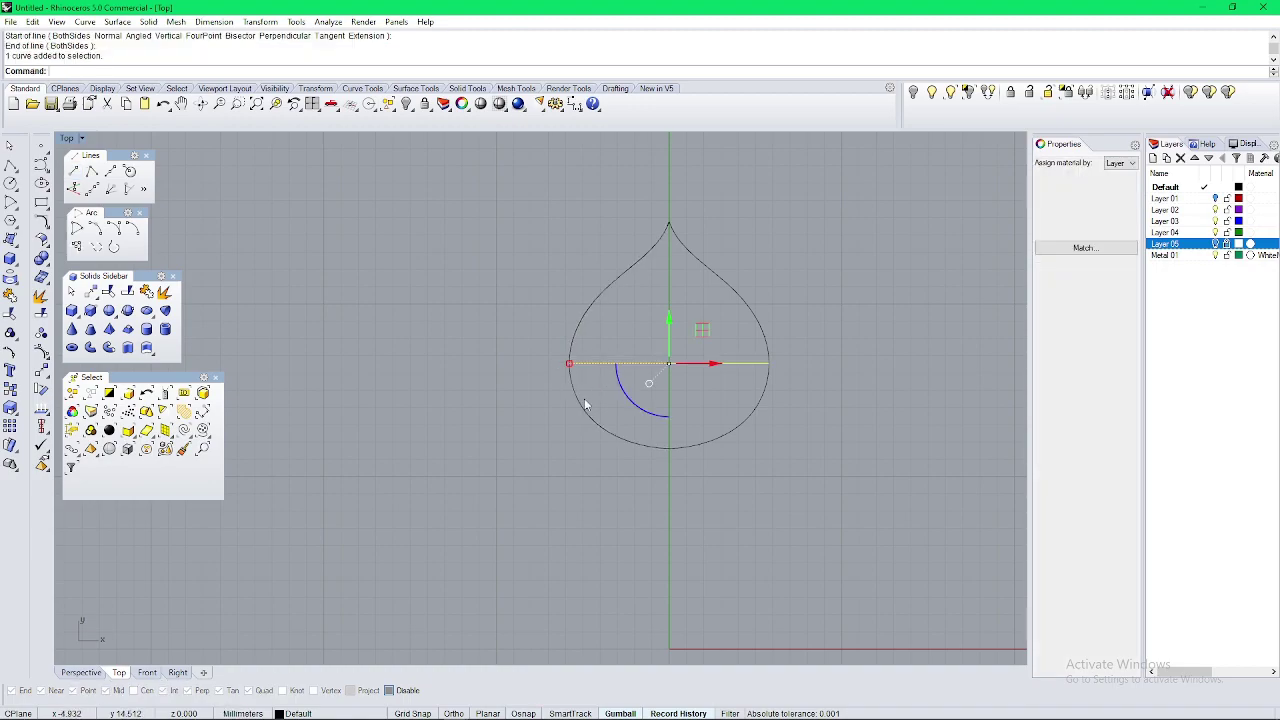
pyautogui.write('rr')
pyautogui.press('Return')
pyautogui.press('Return')
pyautogui.write('pe')
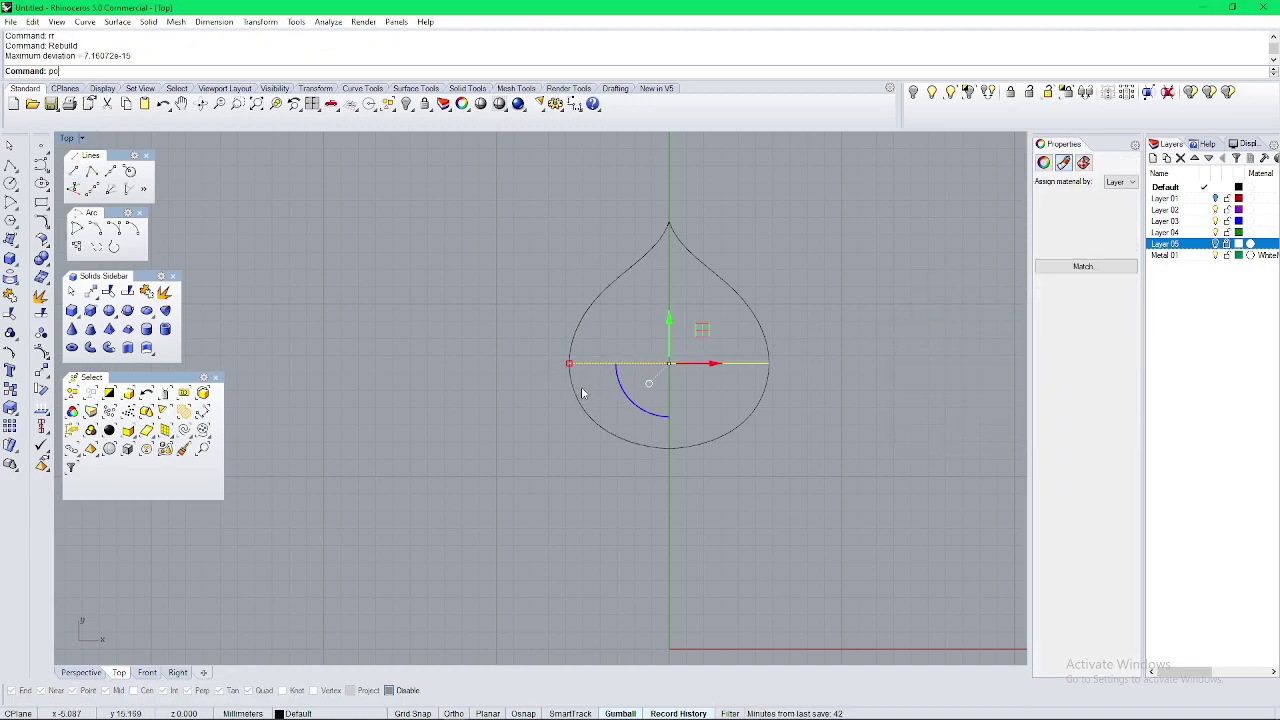
pyautogui.press('Return')
pyautogui.moveTo(729, 337); pyautogui.dragTo(595, 407)
# Step: In the Perspective view, lower the cross line's two middle control points about 1.5 mm to form a sagging profile
pyautogui.hotkey('ctrl', 'F4')
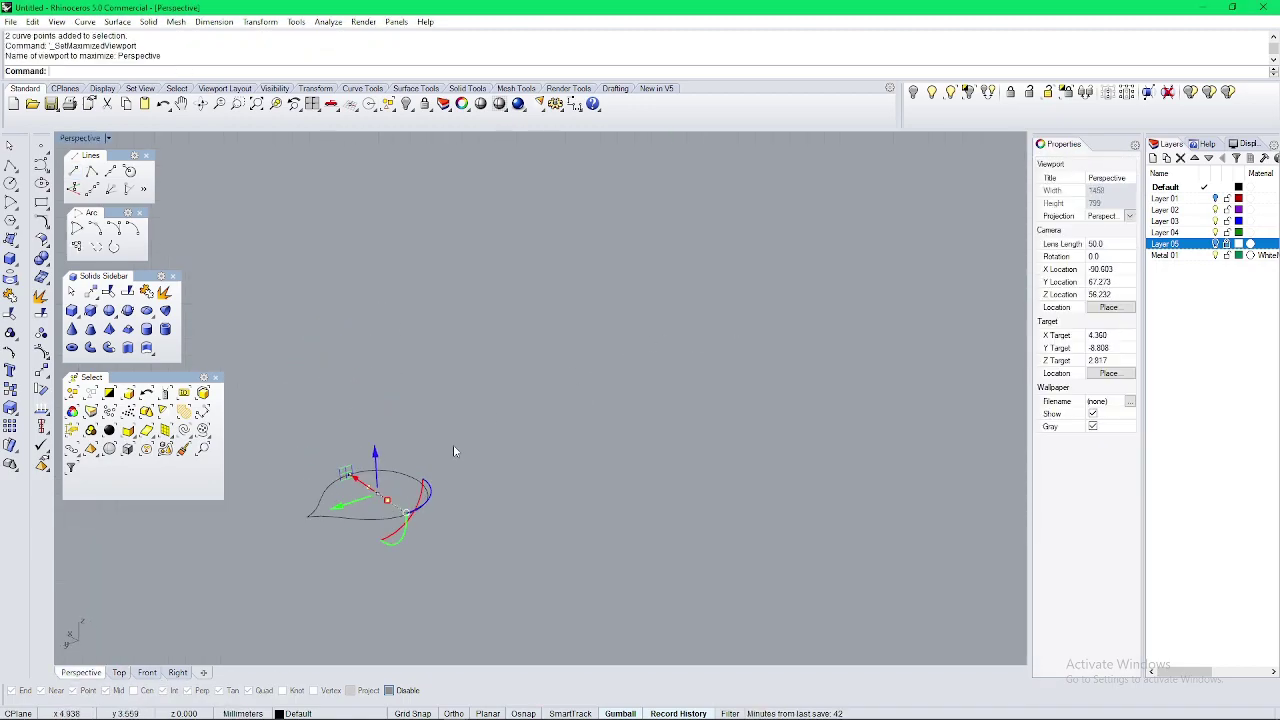
pyautogui.scroll(10, 400, 508)
pyautogui.keyDown('shift'); pyautogui.moveTo(400, 508); pyautogui.dragTo(755, 438, button='right'); pyautogui.keyUp('shift')
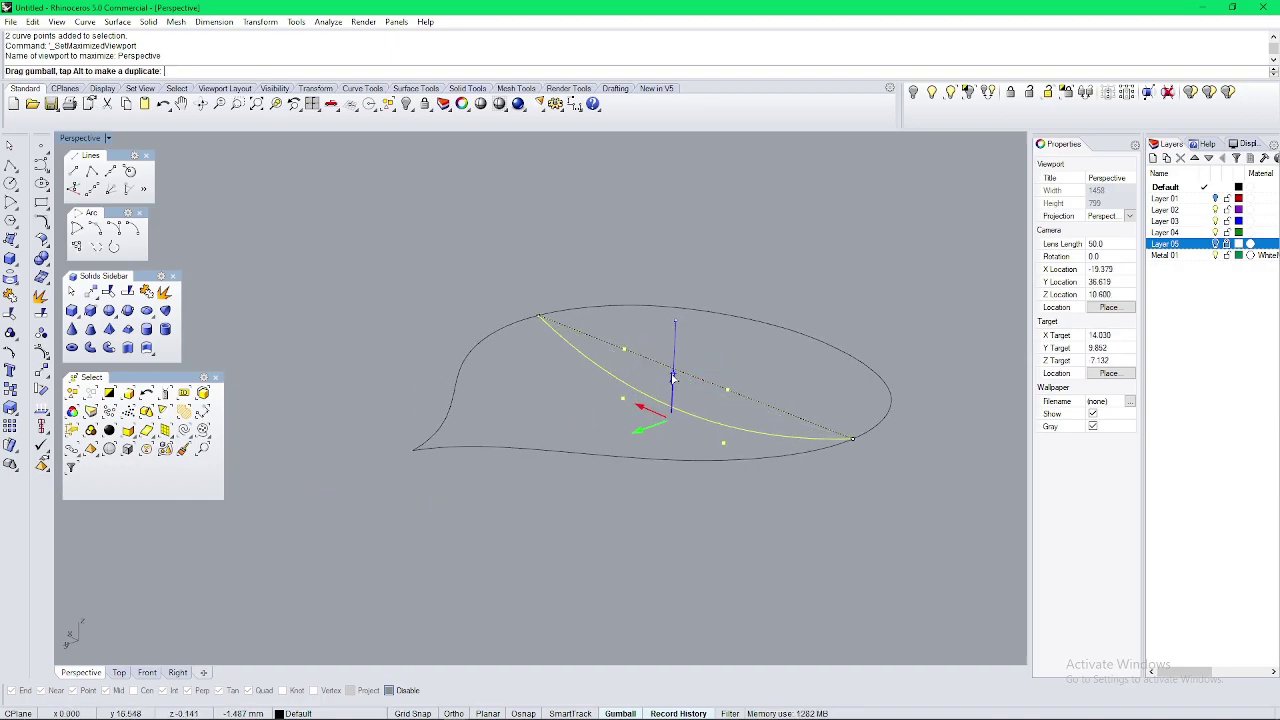
pyautogui.moveTo(653, 400); pyautogui.dragTo(656, 415)
pyautogui.press('Escape')
pyautogui.moveTo(745, 375); pyautogui.dragTo(681, 420, button='right')
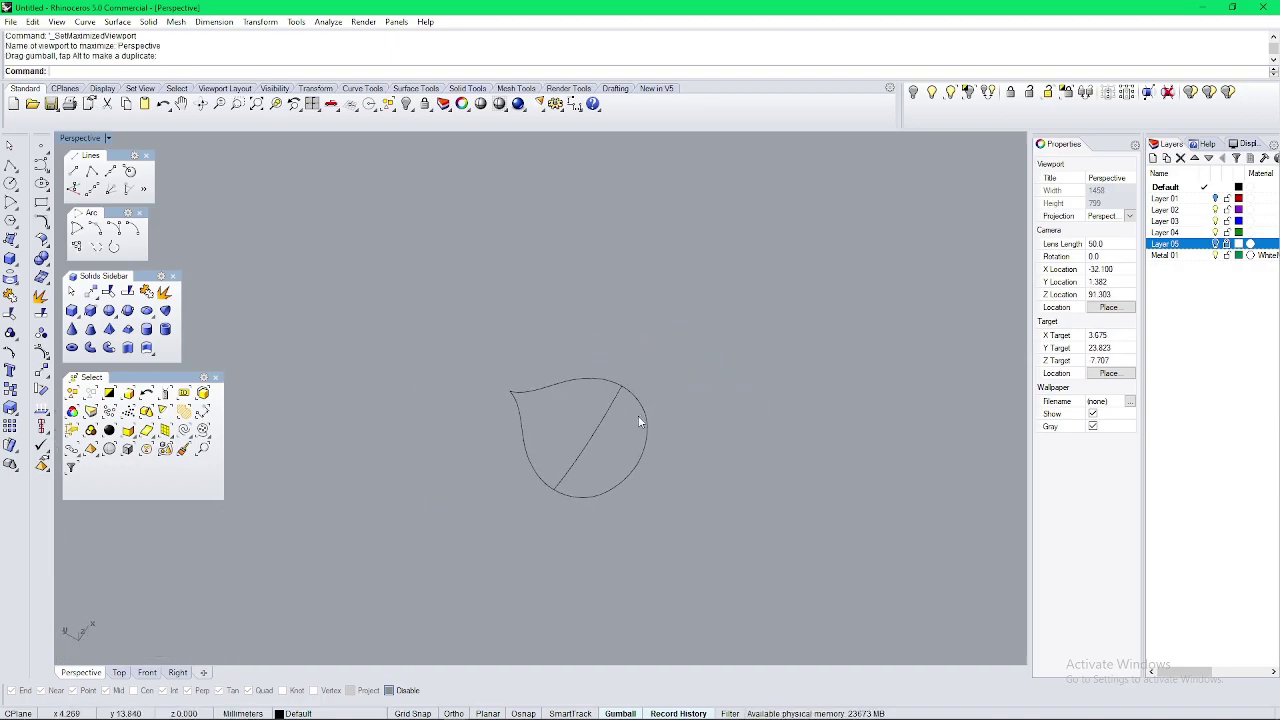
pyautogui.moveTo(562, 419); pyautogui.dragTo(540, 430)
pyautogui.write('rr')
pyautogui.press('Return')
pyautogui.press('Return')
pyautogui.moveTo(545, 431); pyautogui.dragTo(562, 452, button='right')
pyautogui.scroll(-2, 562, 452)
pyautogui.press('Escape')
# Step: Create a Sweep2 surface from the sagging cross curve to the apex, using the two outline halves as rails
pyautogui.click(563, 367)
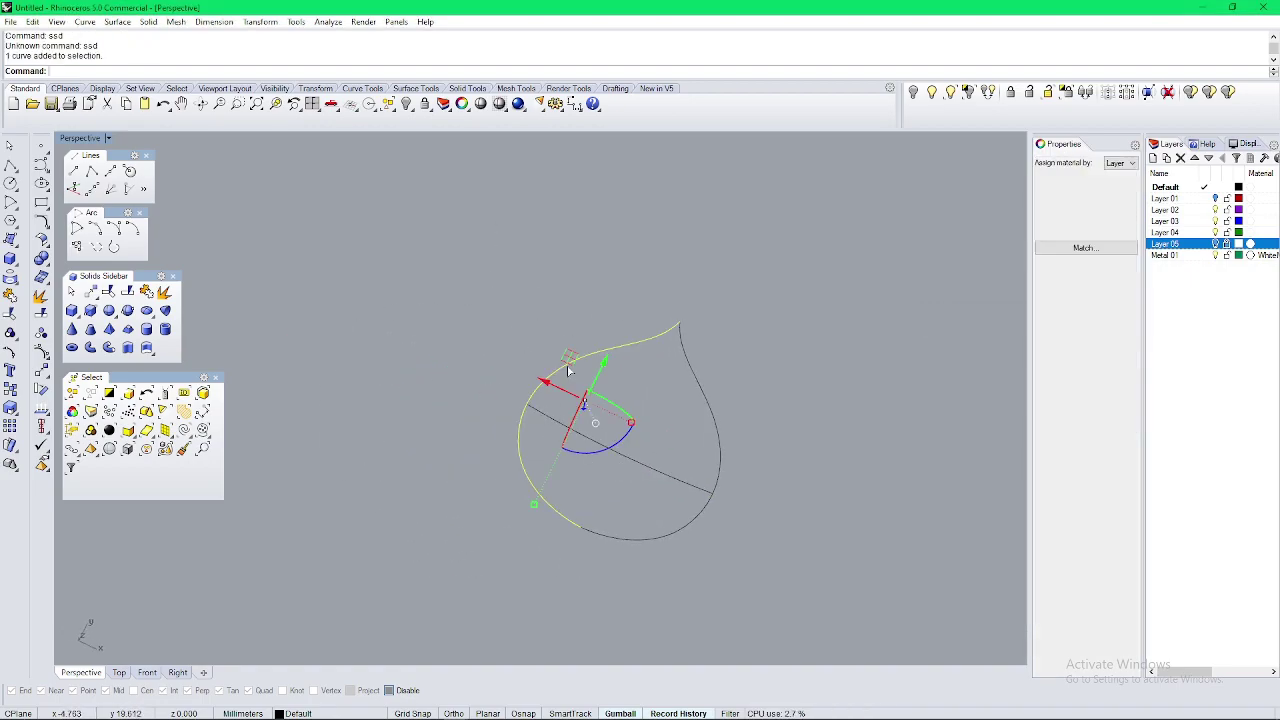
pyautogui.click(696, 376)
pyautogui.click(671, 391)
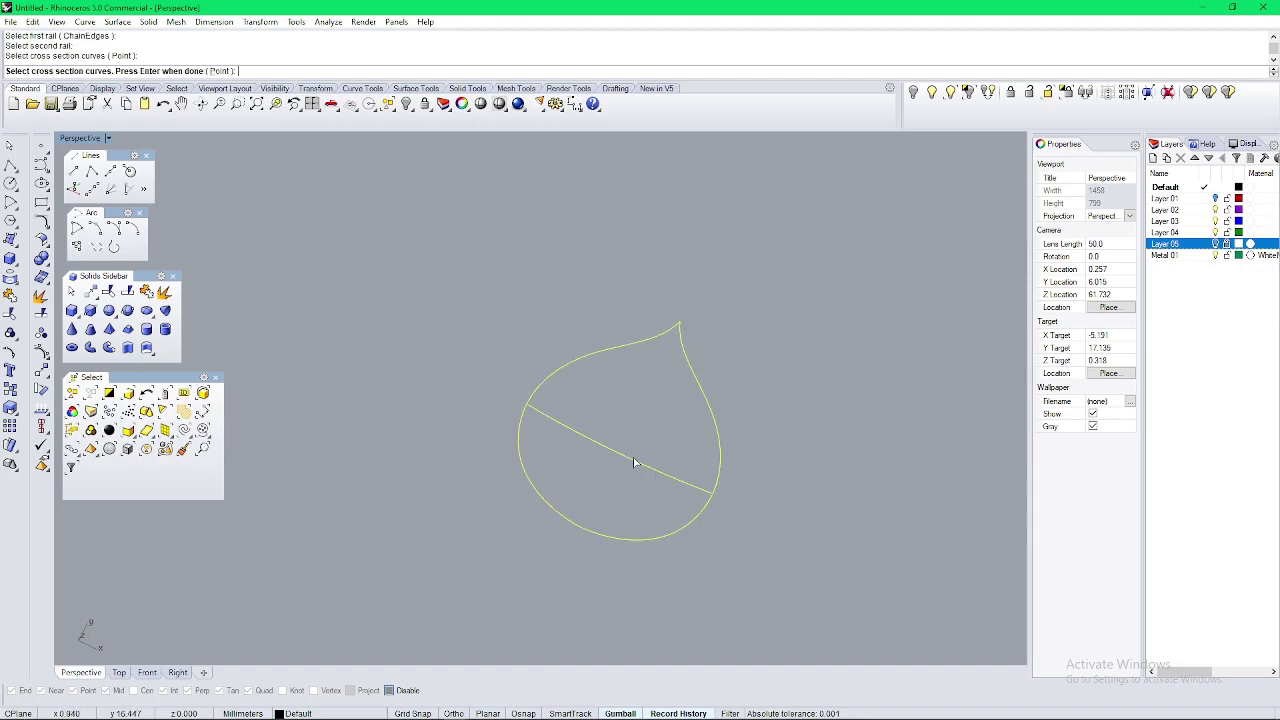
pyautogui.press('Return')
pyautogui.press('Return')
# Step: Create a second Sweep2 surface from the cross curve to the rounded end, using the same outline halves as rails
pyautogui.write('ss')
pyautogui.press('Return')
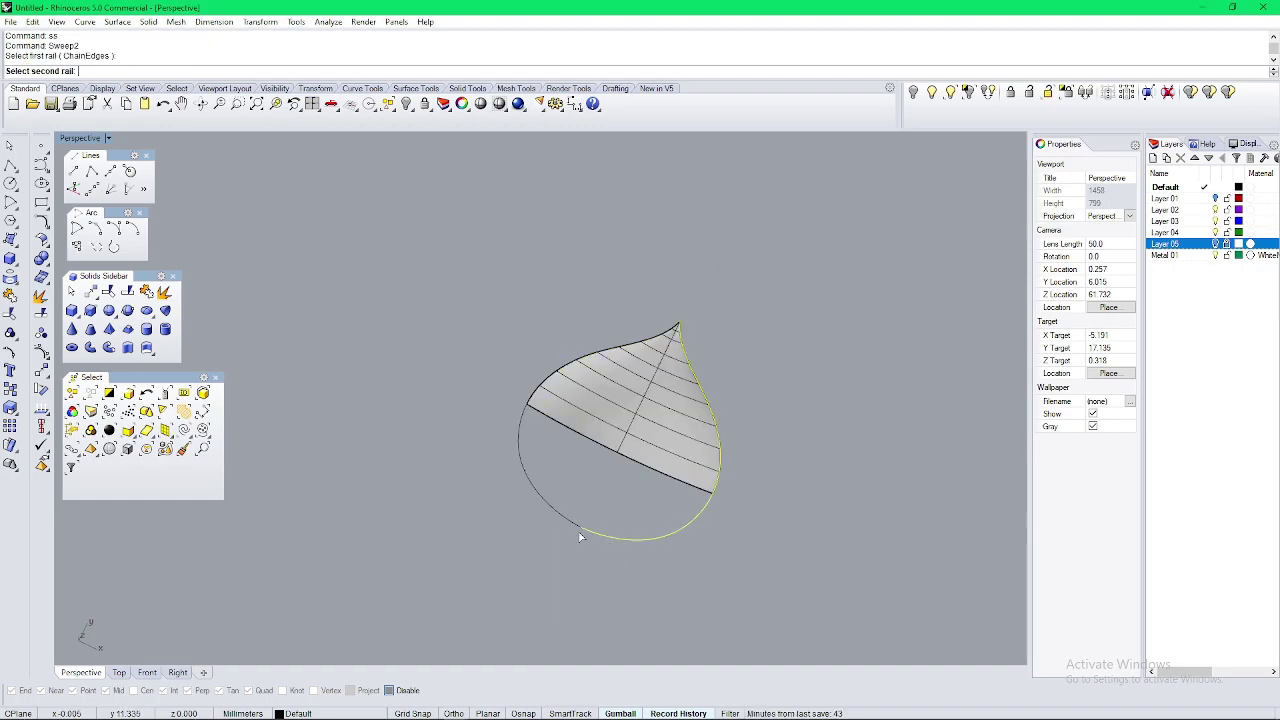
pyautogui.click(619, 472)
pyautogui.click(645, 496)
pyautogui.press('Return')
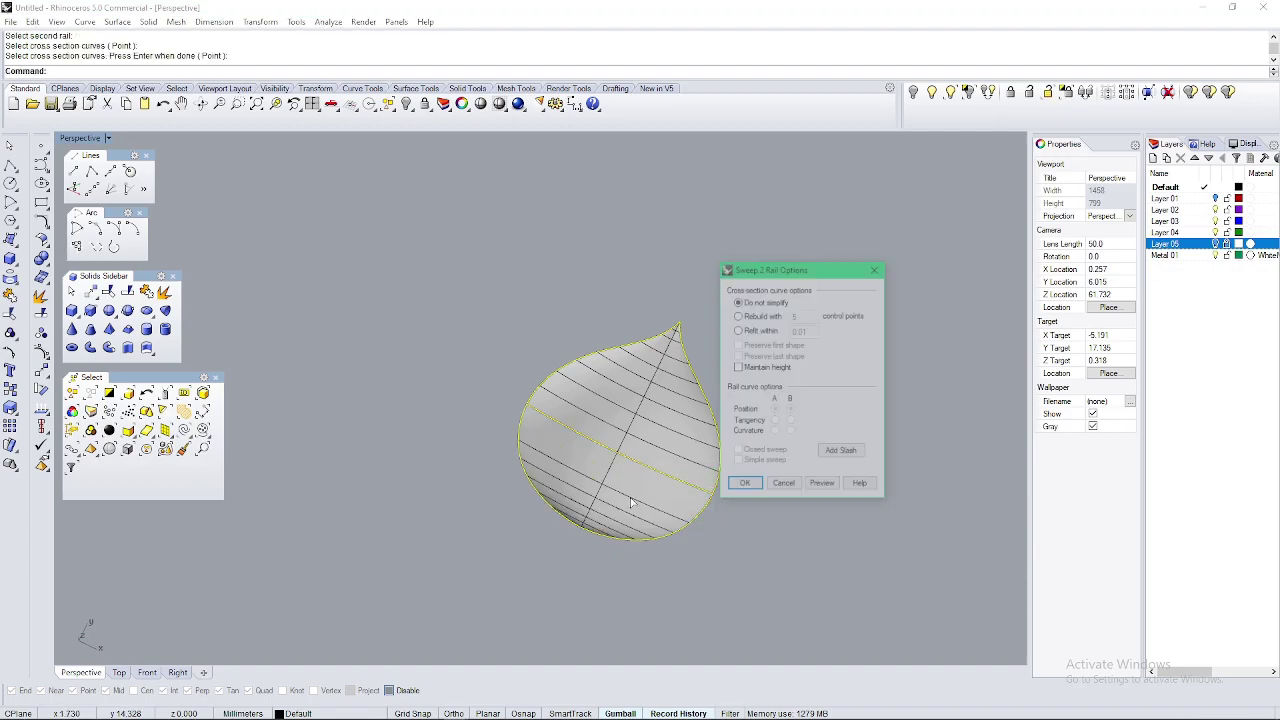
pyautogui.press('Return')
# Step: Merge the two swept surfaces into one surface with MergeSrf
pyautogui.moveTo(645, 497); pyautogui.dragTo(497, 474, button='right')
pyautogui.scroll(4, 497, 474)
pyautogui.click(497, 474)
pyautogui.keyDown('shift'); pyautogui.click(620, 466); pyautogui.keyUp('shift')
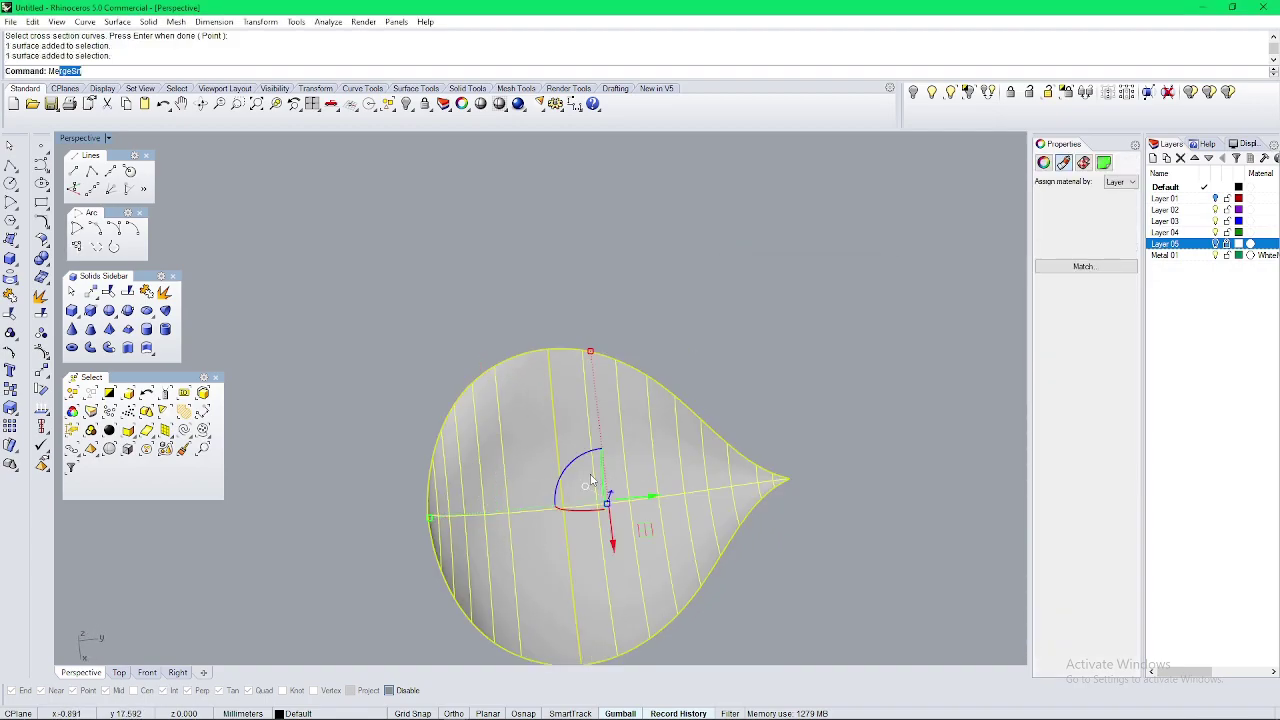
pyautogui.press('Return')
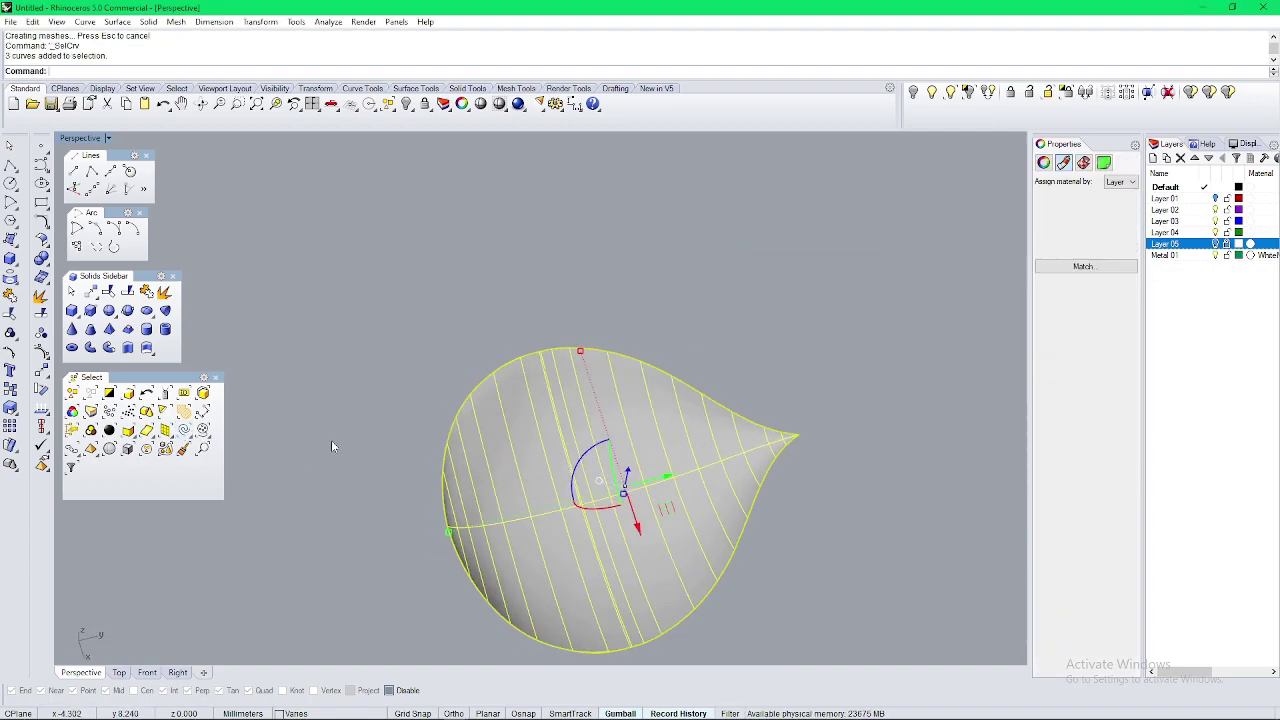
# Step: Delete all the remaining construction curves and select the merged teardrop surface
pyautogui.click(331, 446)
pyautogui.click(186, 432)
pyautogui.moveTo(430, 460); pyautogui.dragTo(586, 412, button='right')
pyautogui.press('Delete')
pyautogui.click(586, 412)
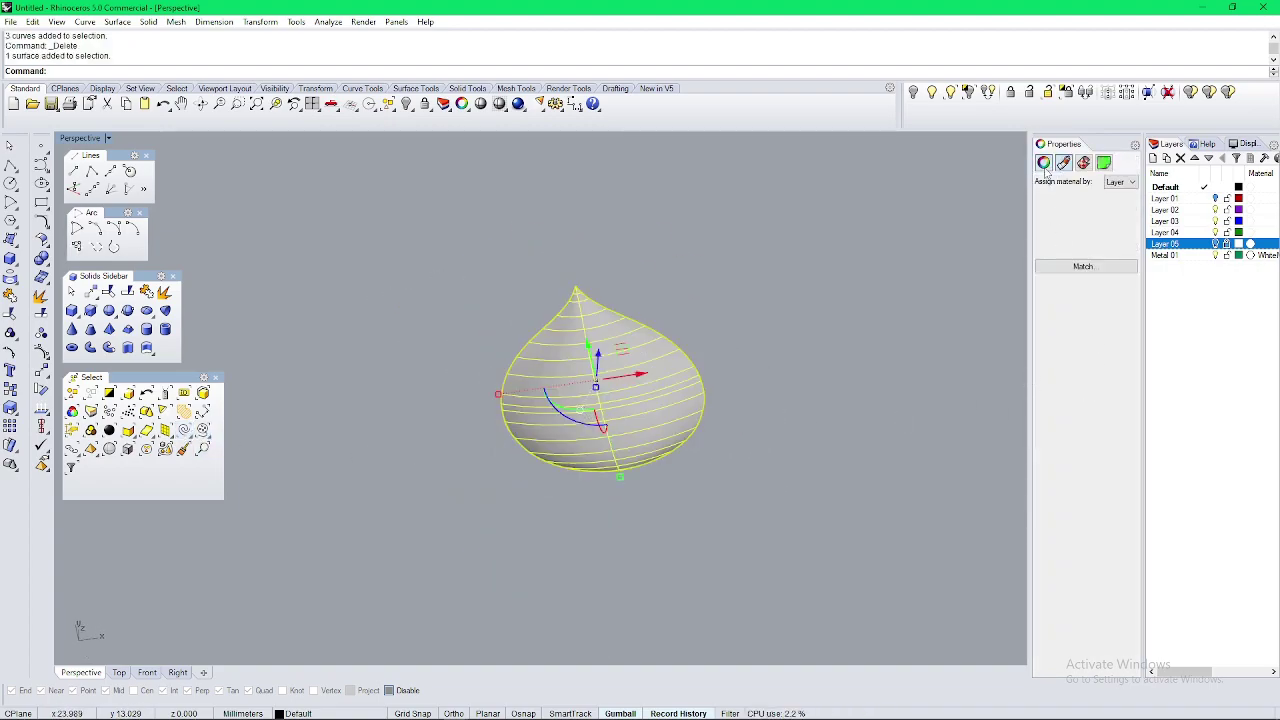
# Step: Turn off the isocurve display of the merged teardrop surface
pyautogui.click(1044, 166)
pyautogui.click(1100, 411)
pyautogui.click(1090, 427)
pyautogui.hotkey('ctrl', 'F1')
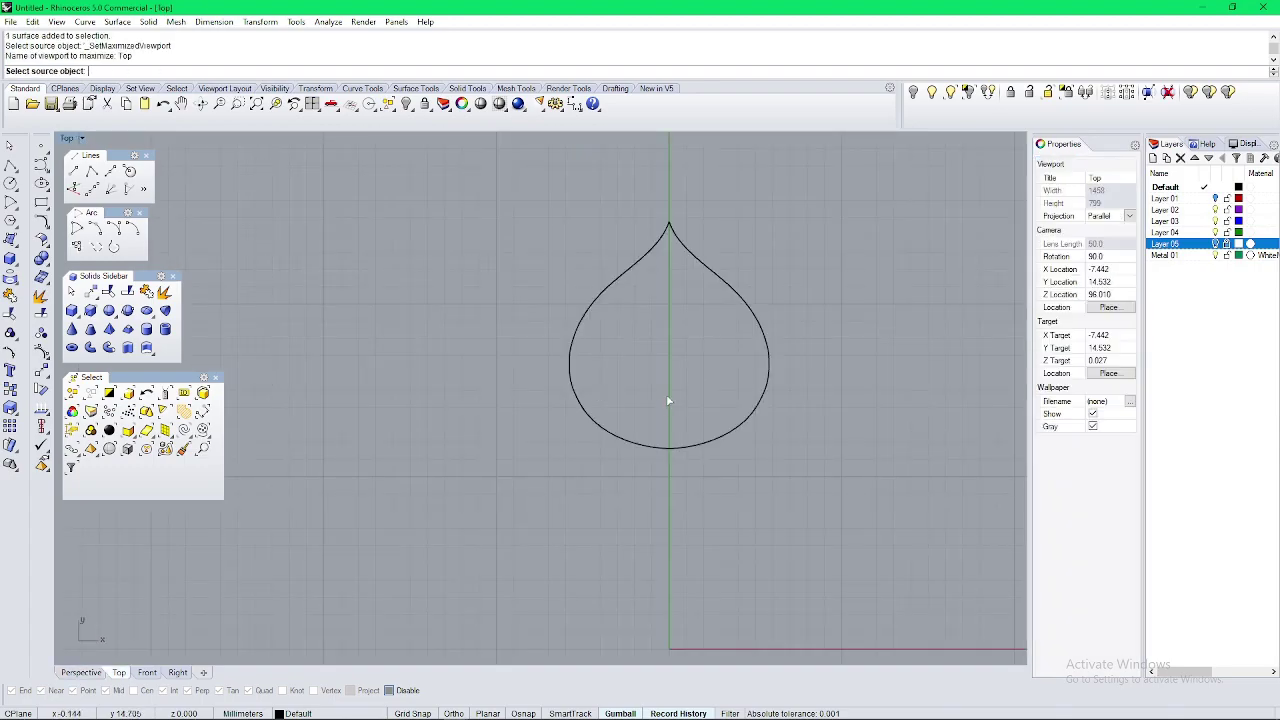
pyautogui.press('Escape')
# Step: Draw a vertical line in the top view from the teardrop's apex toward its centre, and move it up slightly past the apex
pyautogui.click(74, 172)
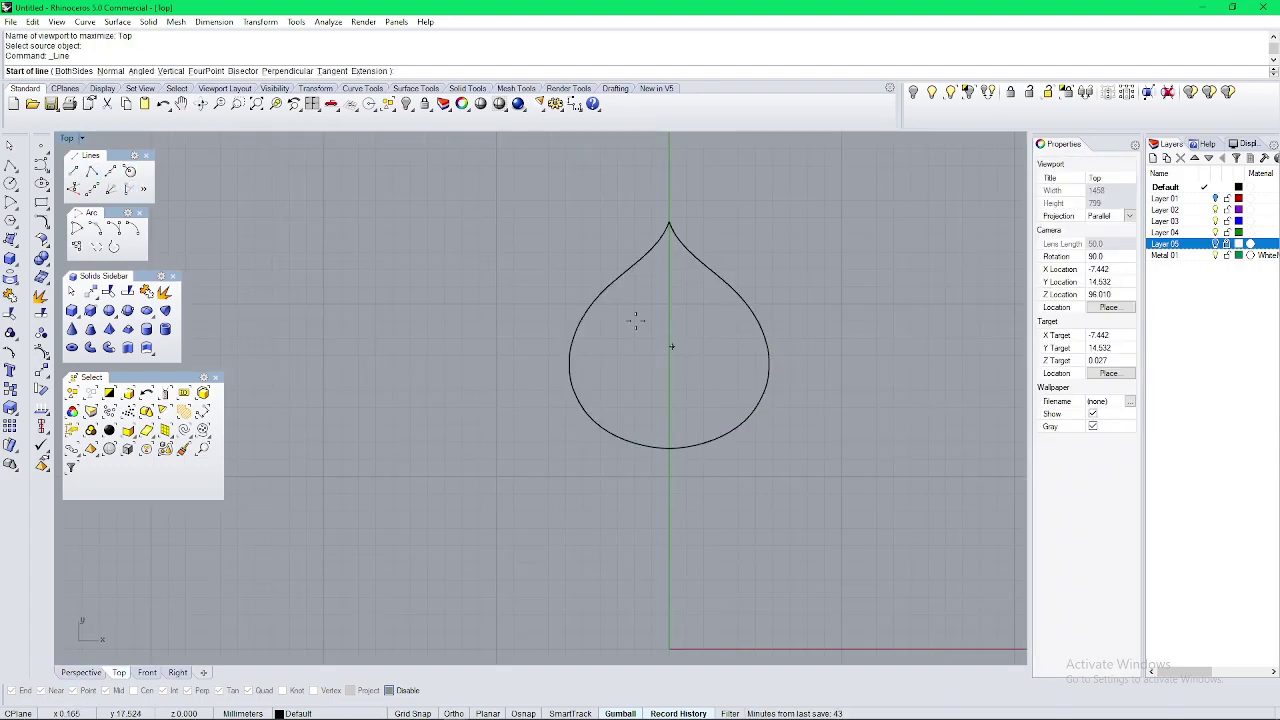
pyautogui.click(666, 219)
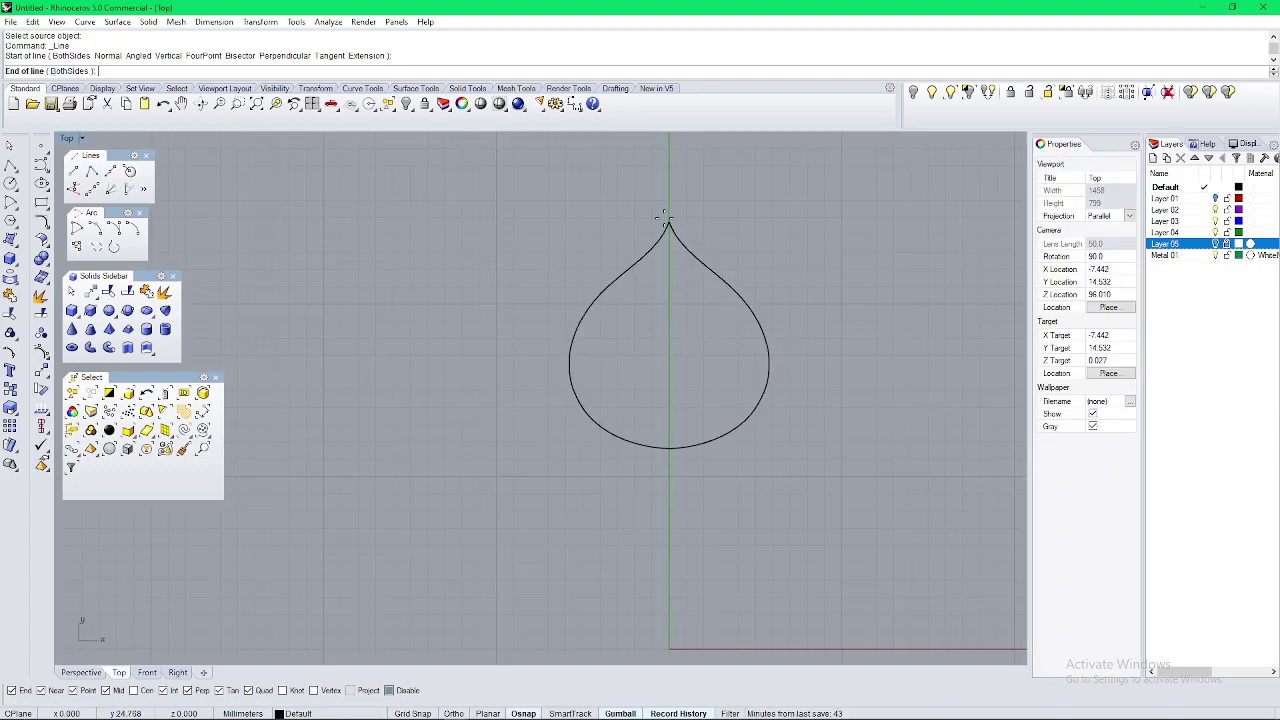
pyautogui.keyDown('shift'); pyautogui.click(669, 357); pyautogui.keyUp('shift')
pyautogui.click(669, 299)
pyautogui.moveTo(689, 265); pyautogui.dragTo(697, 332, button='right')
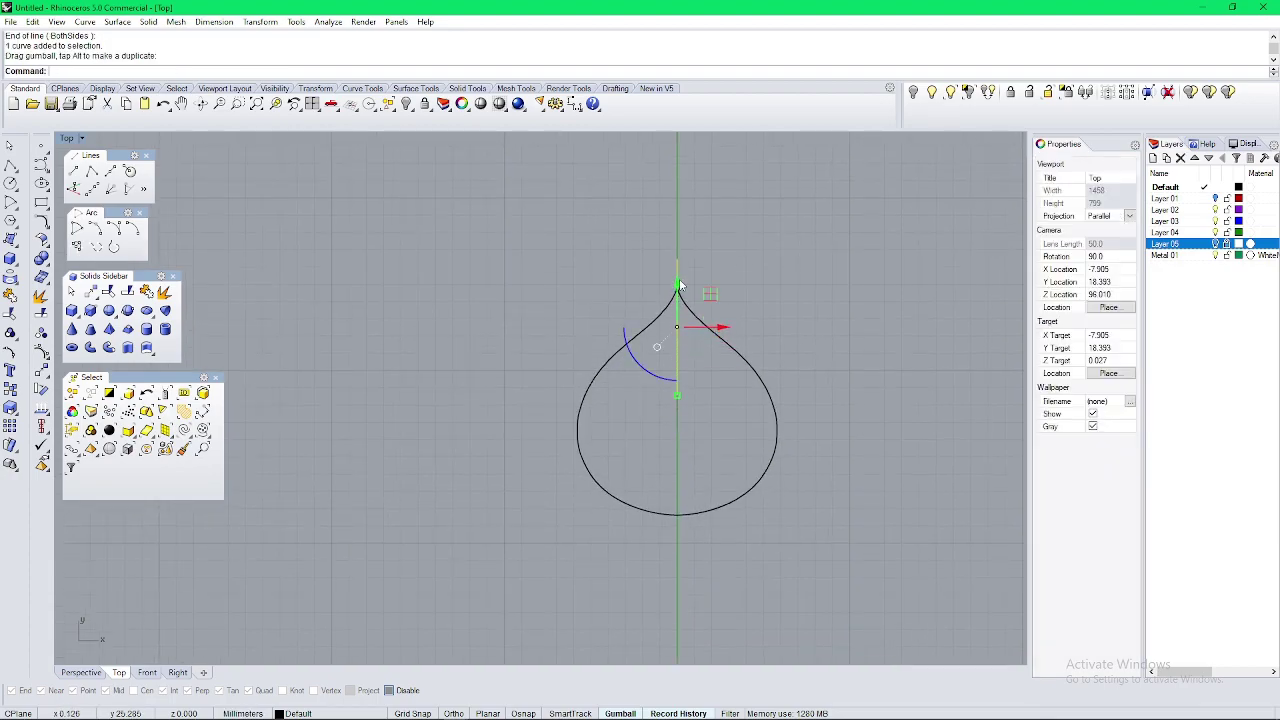
pyautogui.write('ar')
pyautogui.press('Return')
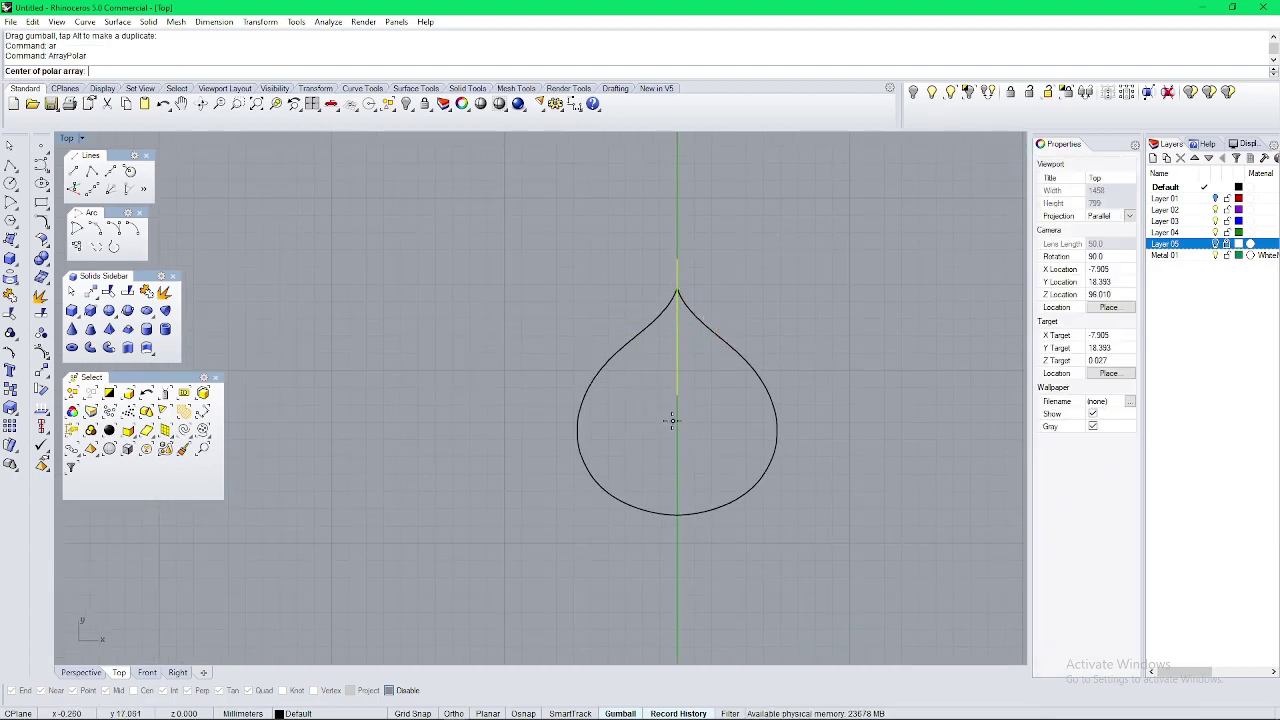
pyautogui.press('Escape')
# Step: Create an area centroid point for the teardrop surface
pyautogui.click(755, 372)
pyautogui.write('ac')
pyautogui.press('Return')
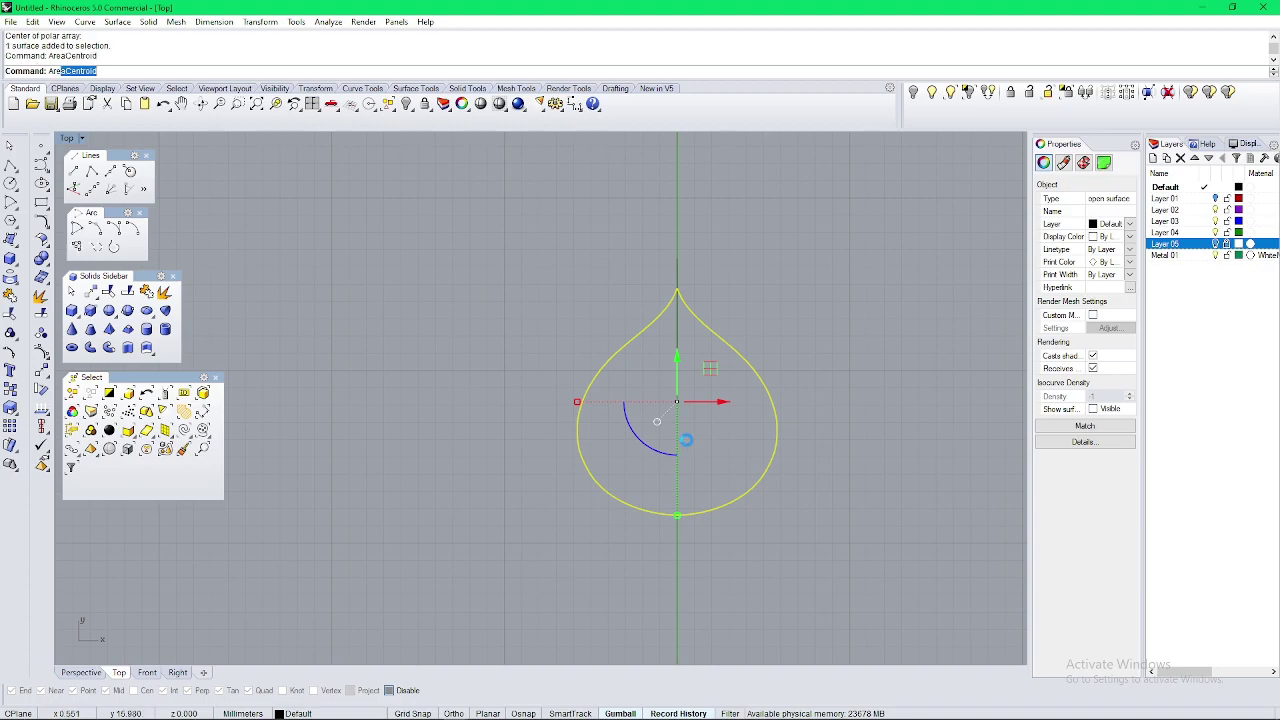
# Step: Polar array the vertical line around the centroid point with 30 items over 360 degrees
pyautogui.click(677, 386)
pyautogui.write('ar')
pyautogui.press('Return')
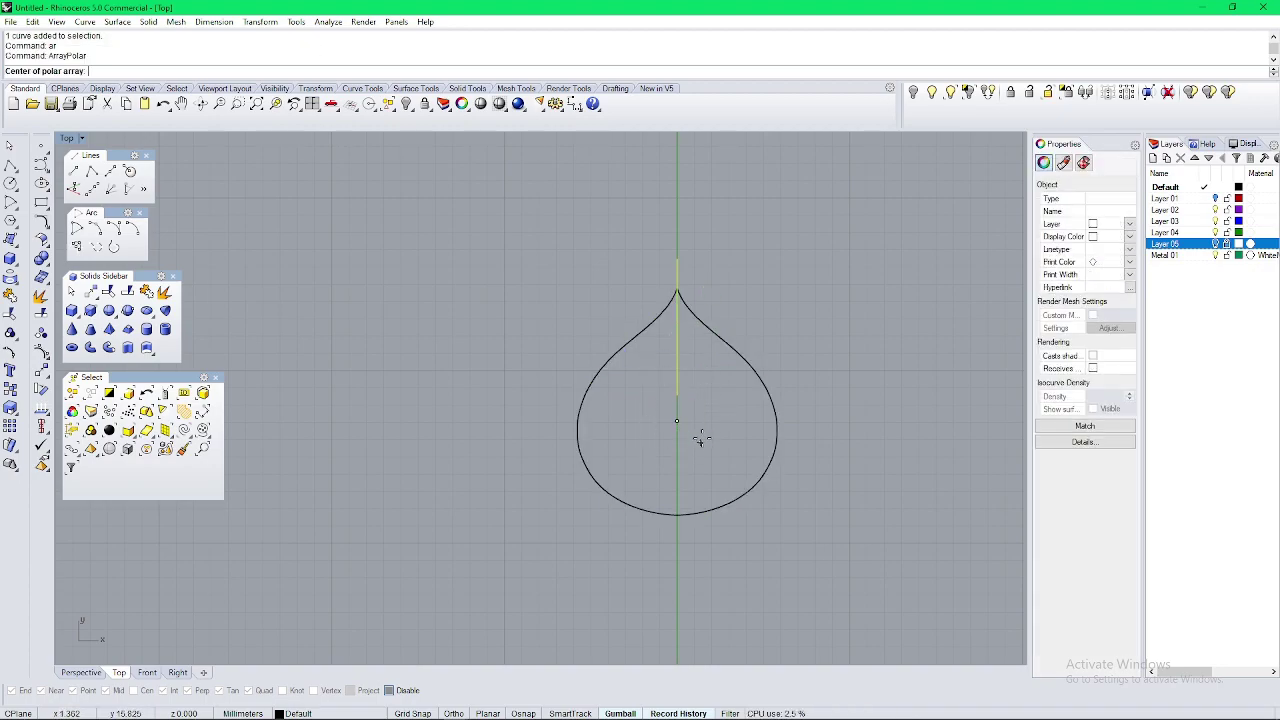
pyautogui.click(677, 421)
pyautogui.write('30')
pyautogui.press('Return')
pyautogui.press('Return')
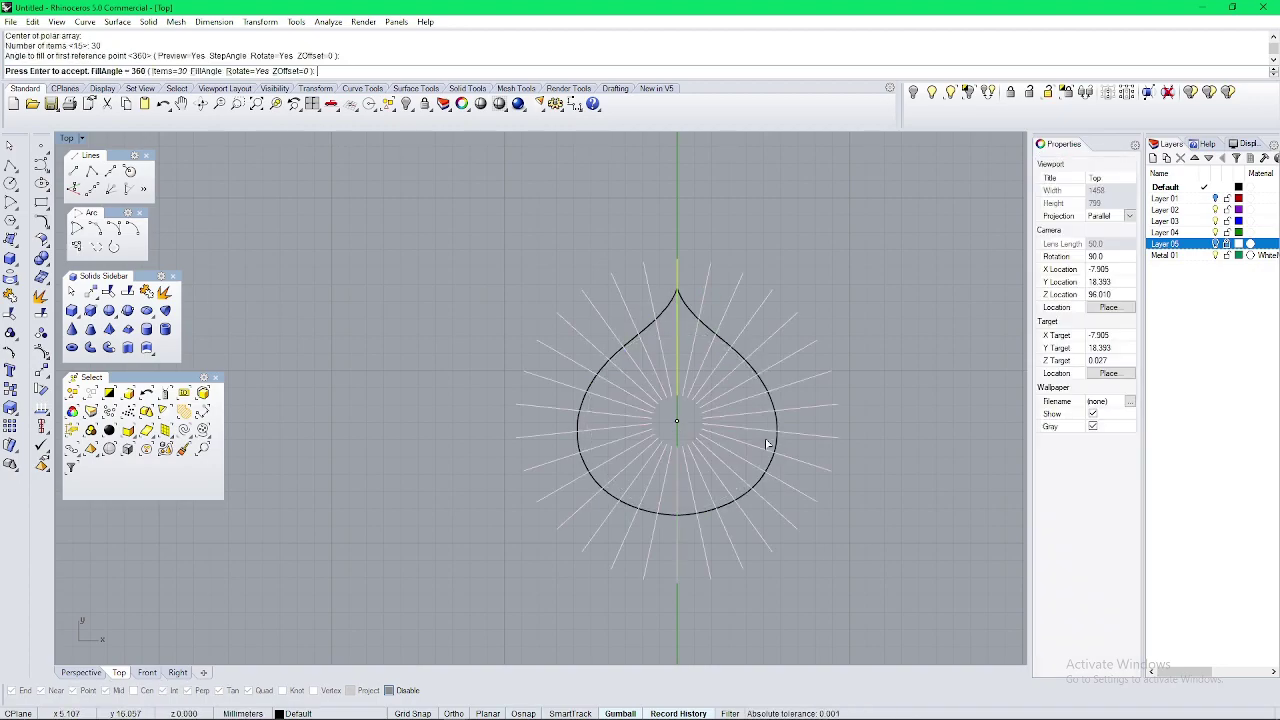
pyautogui.press('Return')
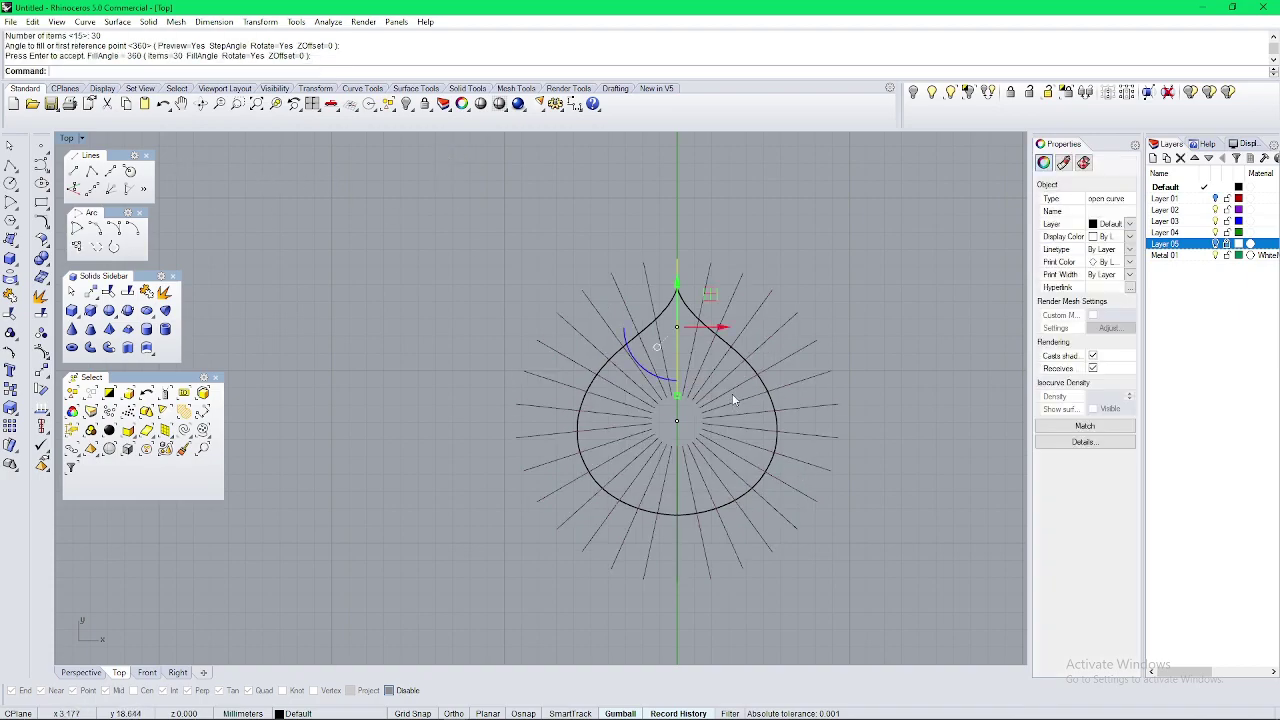
pyautogui.moveTo(697, 354); pyautogui.dragTo(635, 334, button='right')
pyautogui.scroll(2, 635, 334)
pyautogui.scroll(-6, 635, 334)
pyautogui.click(752, 239)
pyautogui.hotkey('ctrl', 'a')
pyautogui.scroll(8, 752, 250)
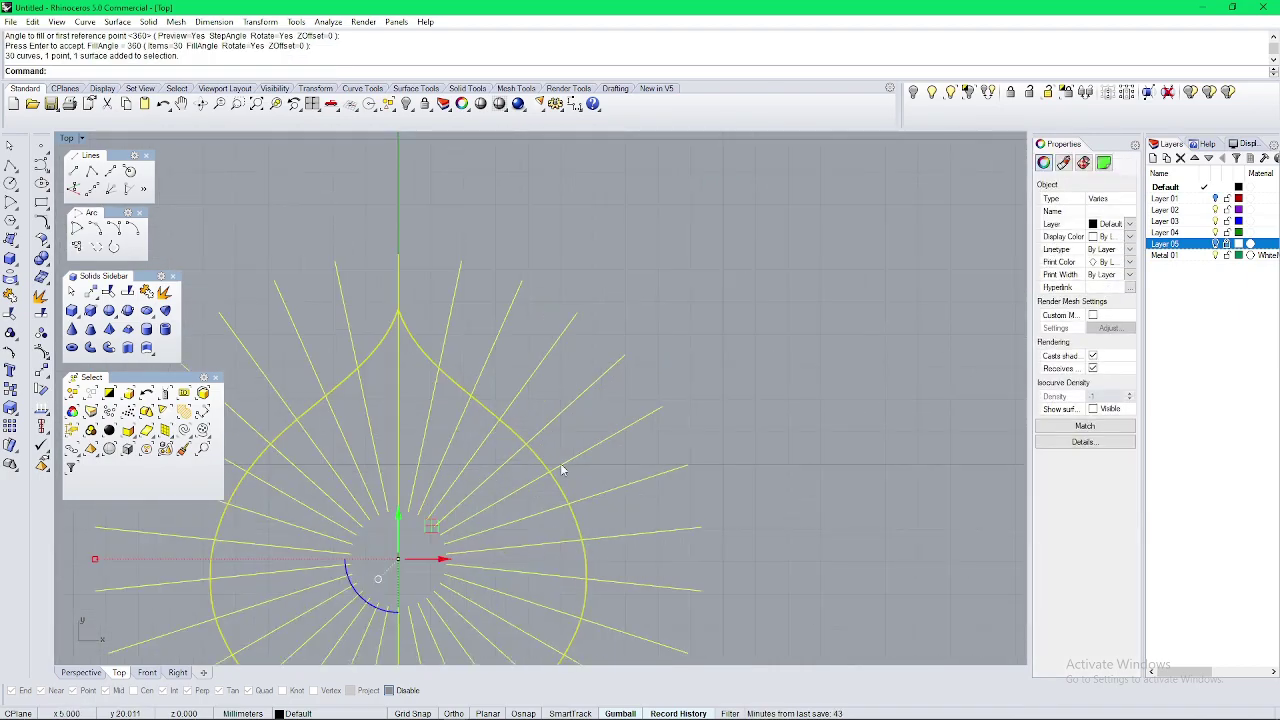
pyautogui.keyDown('ctrl'); pyautogui.click(539, 463); pyautogui.keyUp('ctrl')
pyautogui.hotkey('ctrl', 'F4')
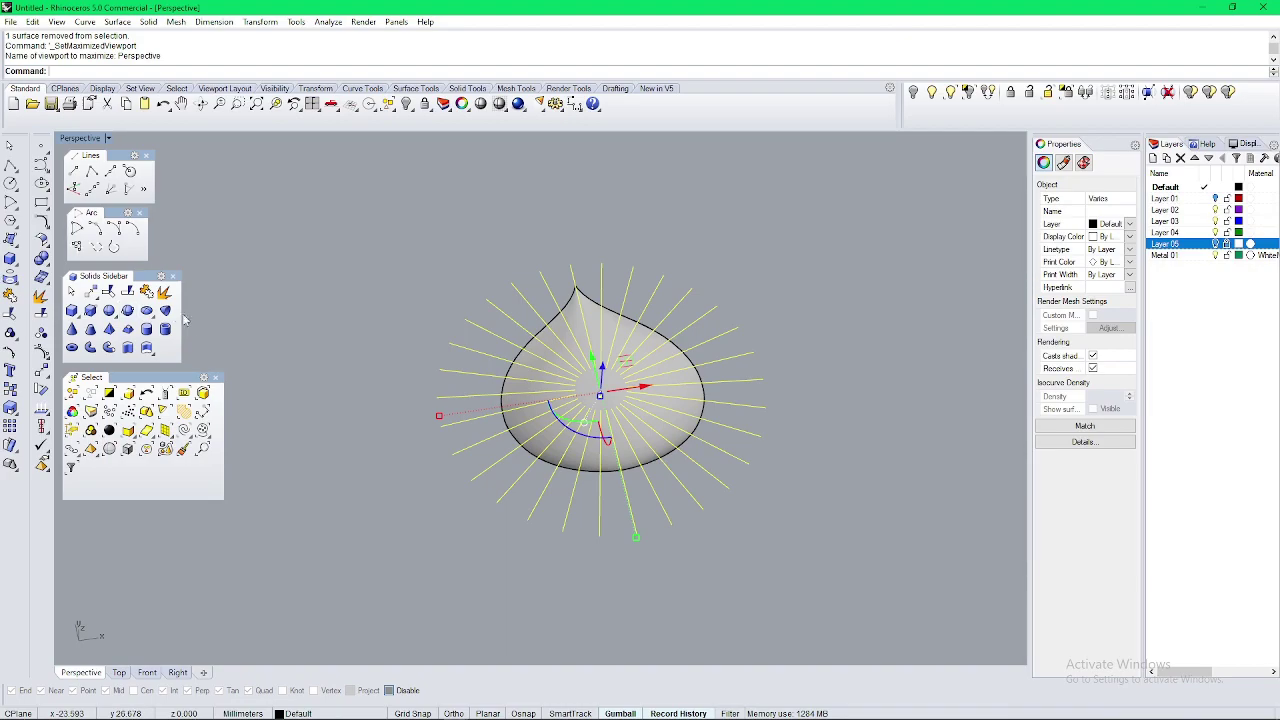
pyautogui.click(656, 396)
pyautogui.moveTo(610, 378); pyautogui.dragTo(624, 430, button='right')
pyautogui.scroll(4, 628, 384)
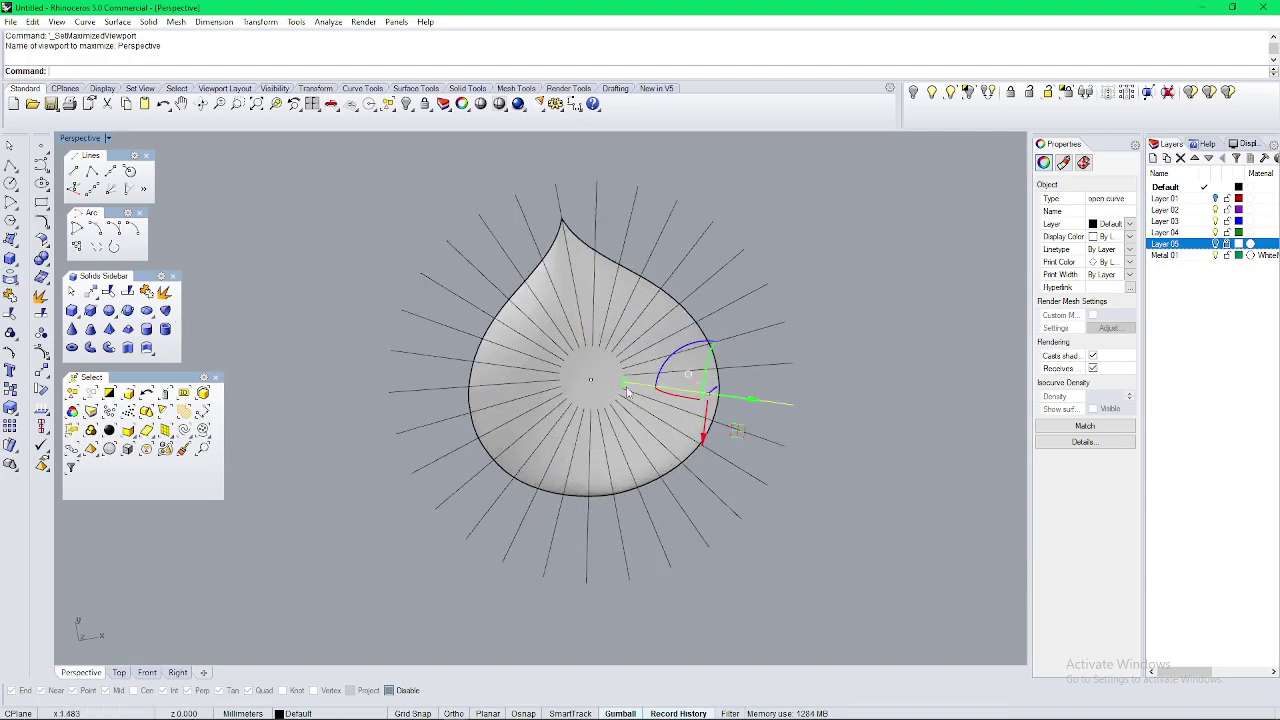
pyautogui.press('Escape')
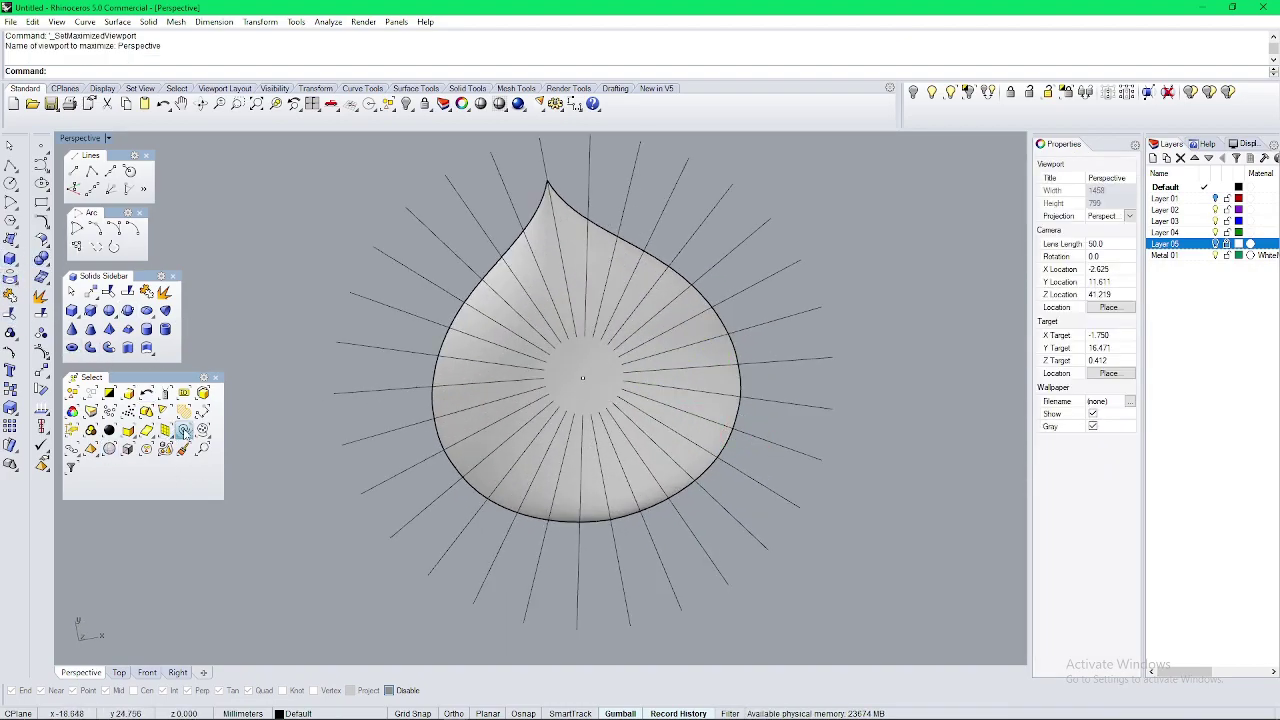
# Step: Project all the radial lines onto the teardrop surface with the input lines deleted, and return to the top view with nothing selected
pyautogui.click(184, 430)
pyautogui.click(11, 279)
pyautogui.click(509, 338)
pyautogui.rightClick(509, 338)
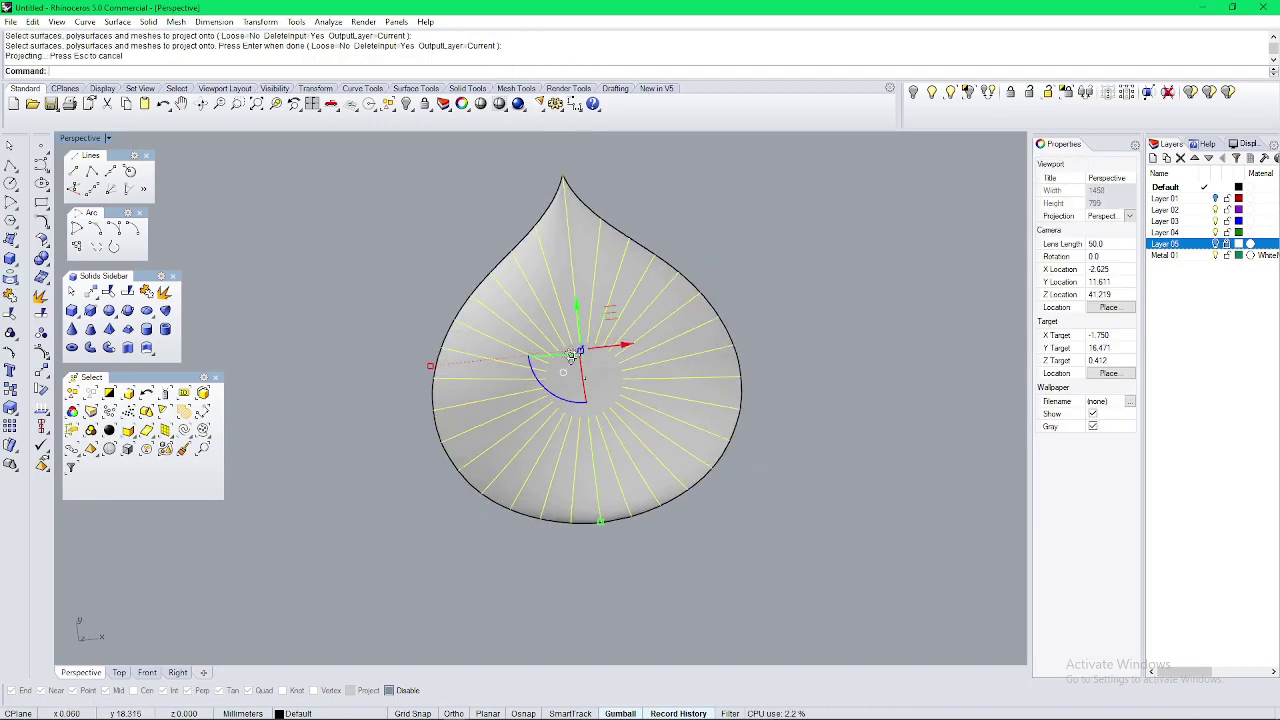
pyautogui.hotkey('ctrl', 'F1')
pyautogui.moveTo(399, 389); pyautogui.dragTo(621, 330, button='right')
pyautogui.press('Escape')
pyautogui.click(622, 328)
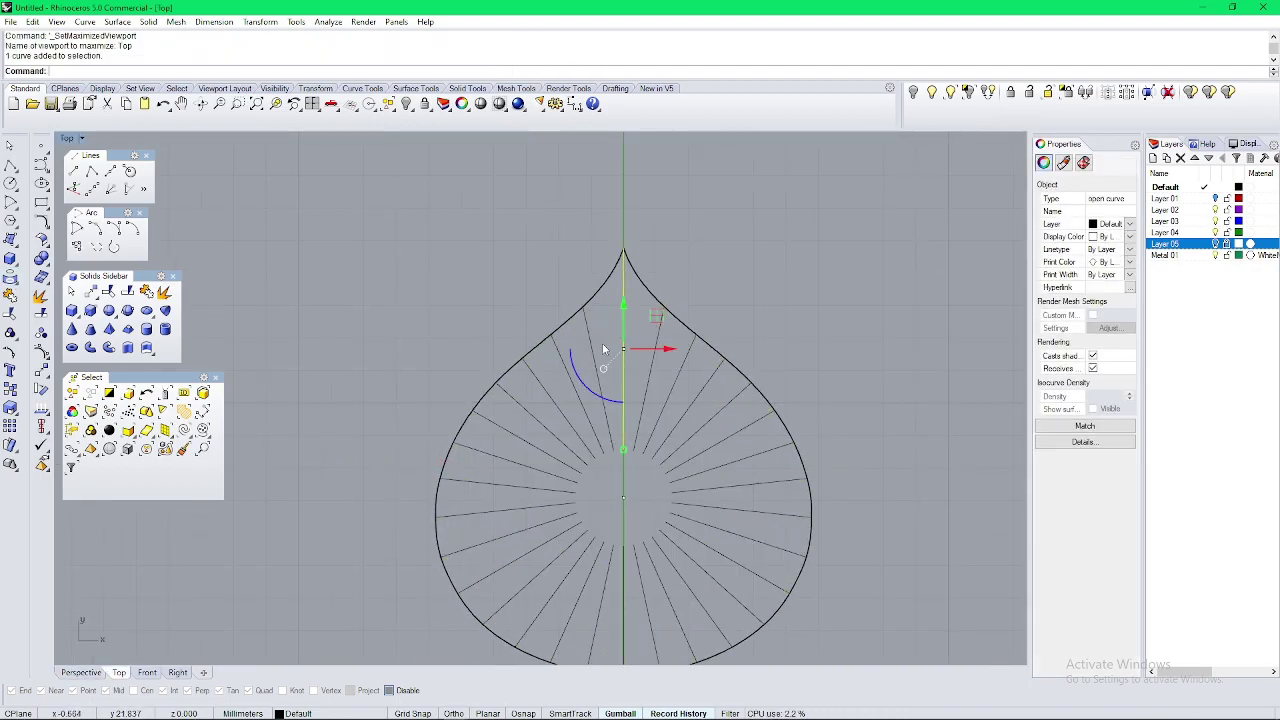
pyautogui.write('Piop')
pyautogui.press('Return')
pyautogui.press('Escape')
# Step: Pipe the vertical radial curve at the apex with round caps, start radius 0.2 and end radius 0.3
pyautogui.click(623, 322)
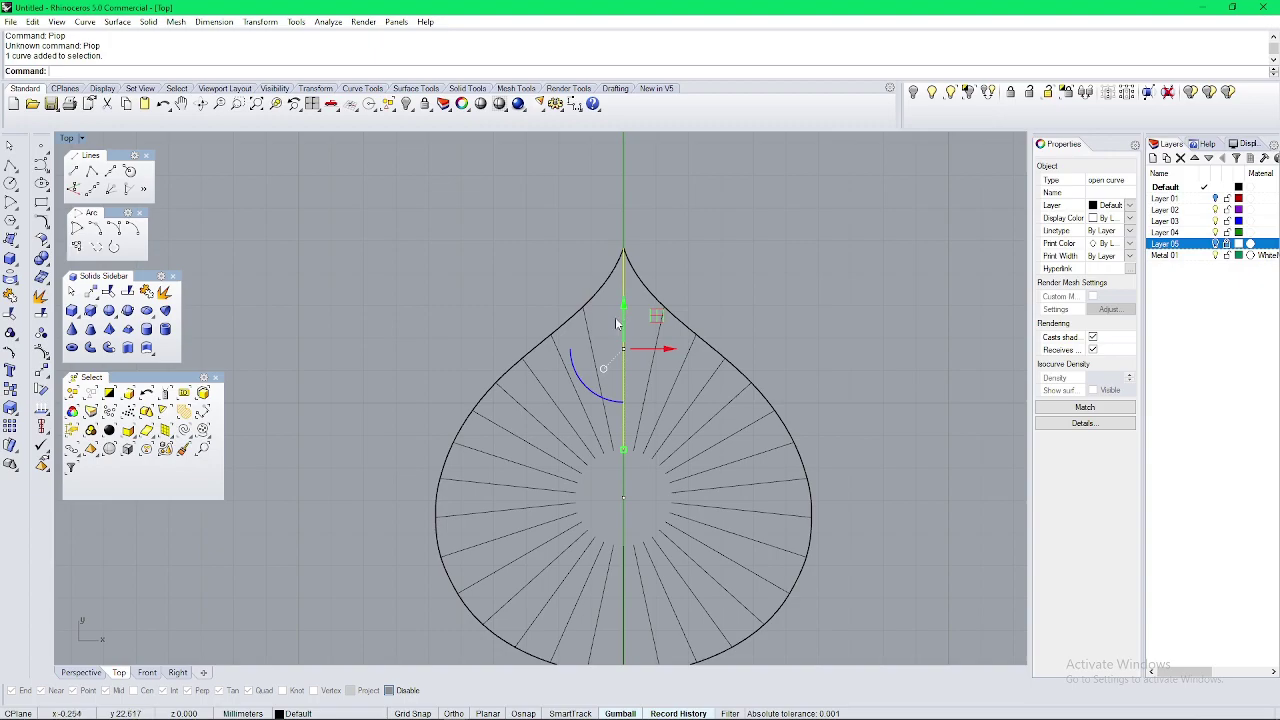
pyautogui.write('Pipe')
pyautogui.press('Return')
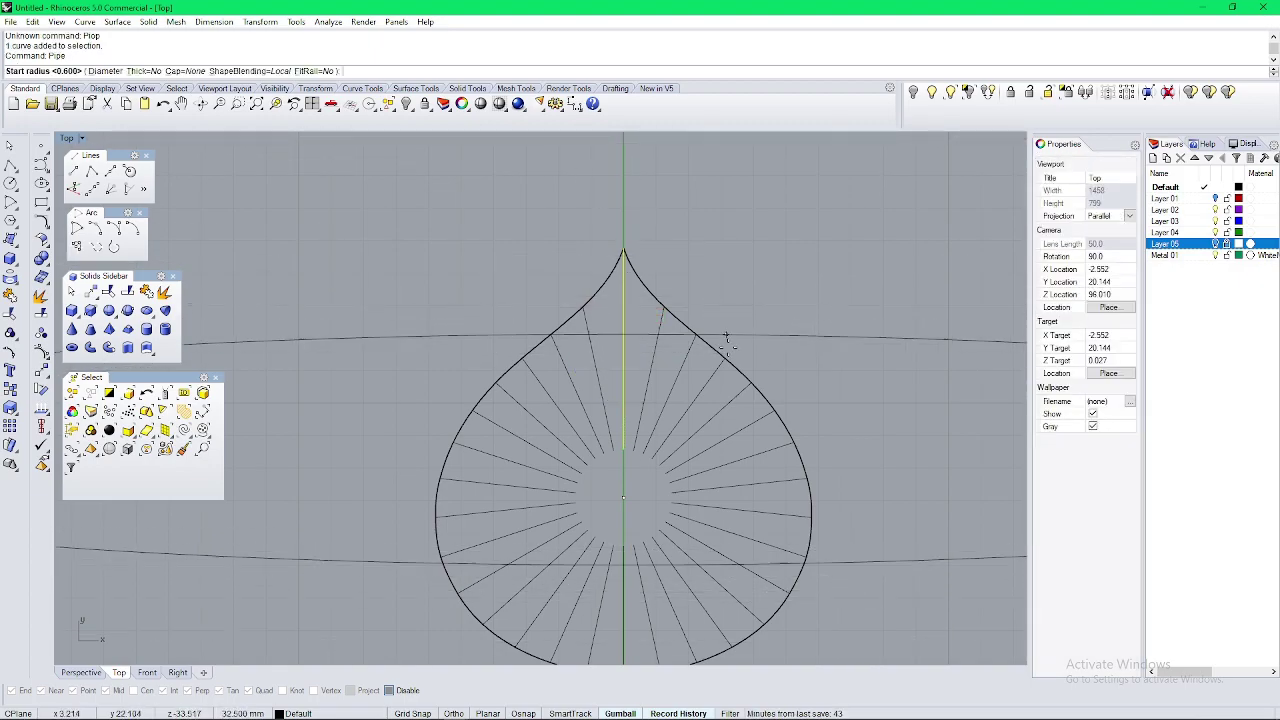
pyautogui.click(178, 71)
pyautogui.click(113, 71)
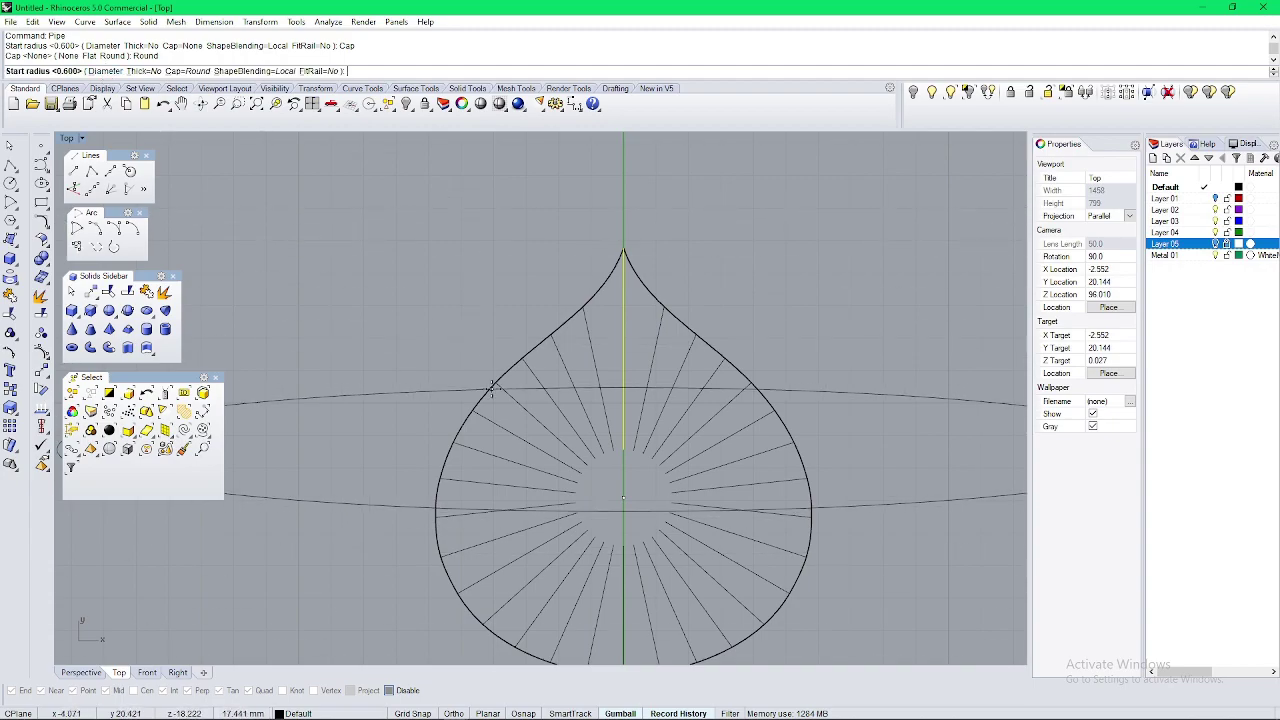
pyautogui.write('2')
pyautogui.press('Return')
pyautogui.write('.3')
pyautogui.press('Return')
pyautogui.press('Return')
pyautogui.click(731, 328)
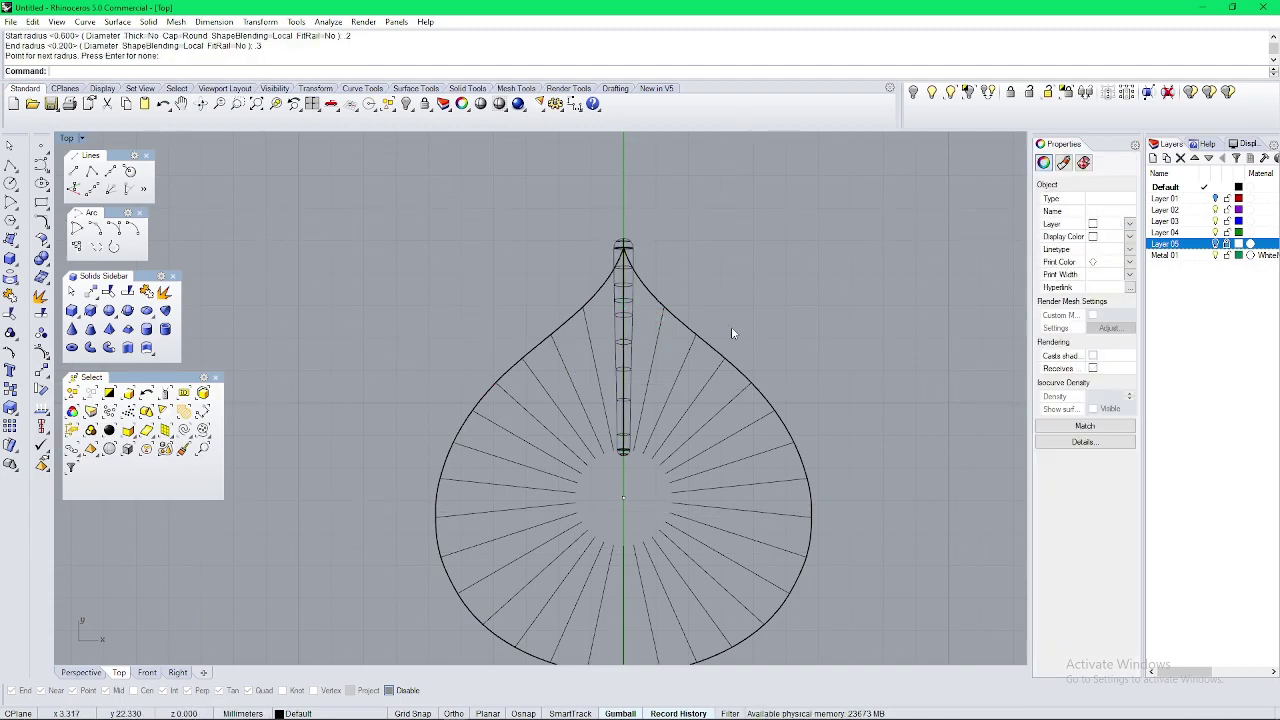
# Step: Pipe the first radial curve clockwise from the apex curve with start radius 0.2 and end radius 0.3
pyautogui.click(658, 338)
pyautogui.rightClick(692, 295)
pyautogui.write('2')
pyautogui.press('Return')
pyautogui.write('.3')
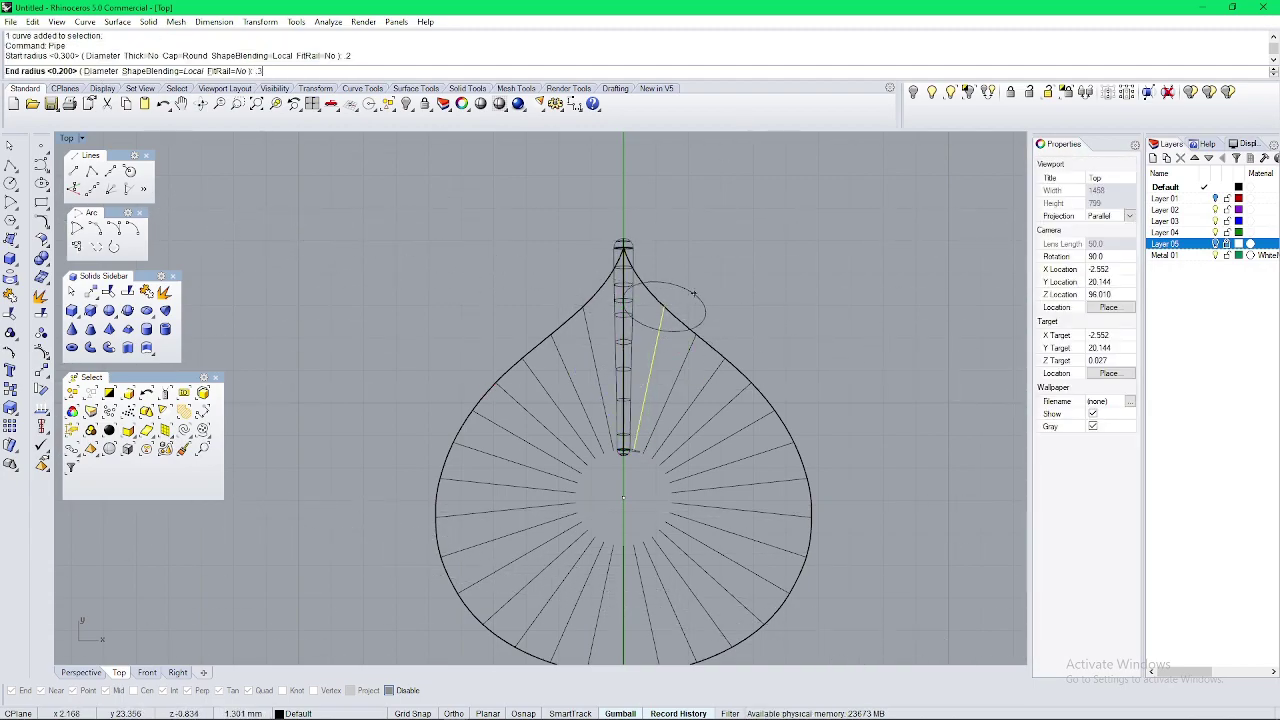
pyautogui.press('Return')
pyautogui.press('Return')
# Step: Pipe the second radial curve clockwise from the apex with start radius 0.2 and end radius 0.3
pyautogui.click(674, 385)
pyautogui.rightClick(674, 339)
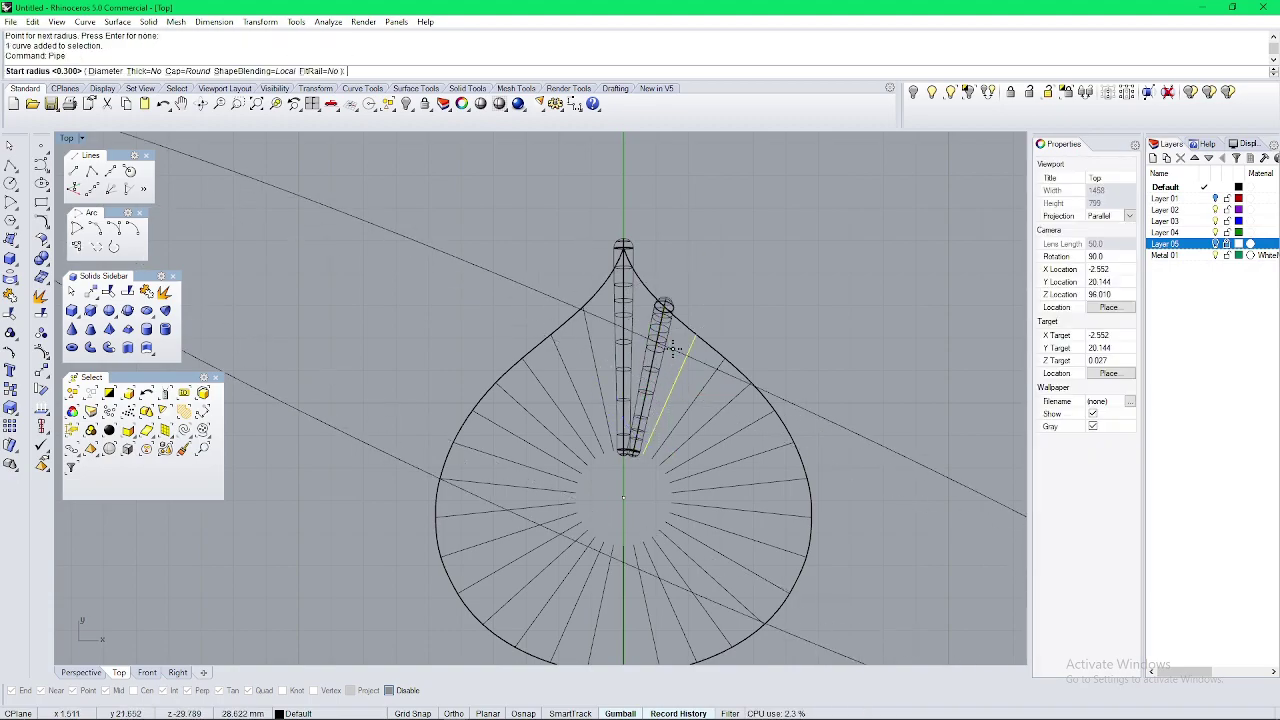
pyautogui.write('.2')
pyautogui.press('Return')
pyautogui.write('.3')
pyautogui.press('Return')
pyautogui.press('Return')
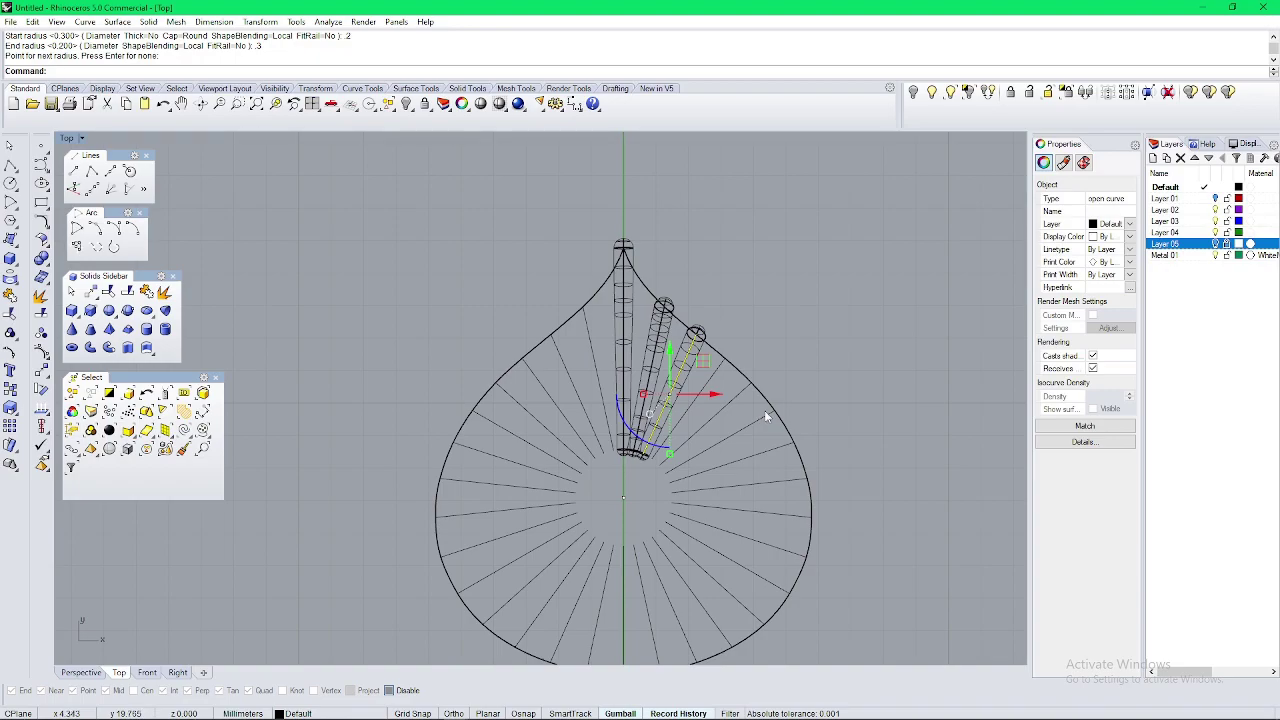
# Step: Pipe the third radial curve clockwise from the apex with start radius 0.2 and end radius 0.3
pyautogui.click(691, 398)
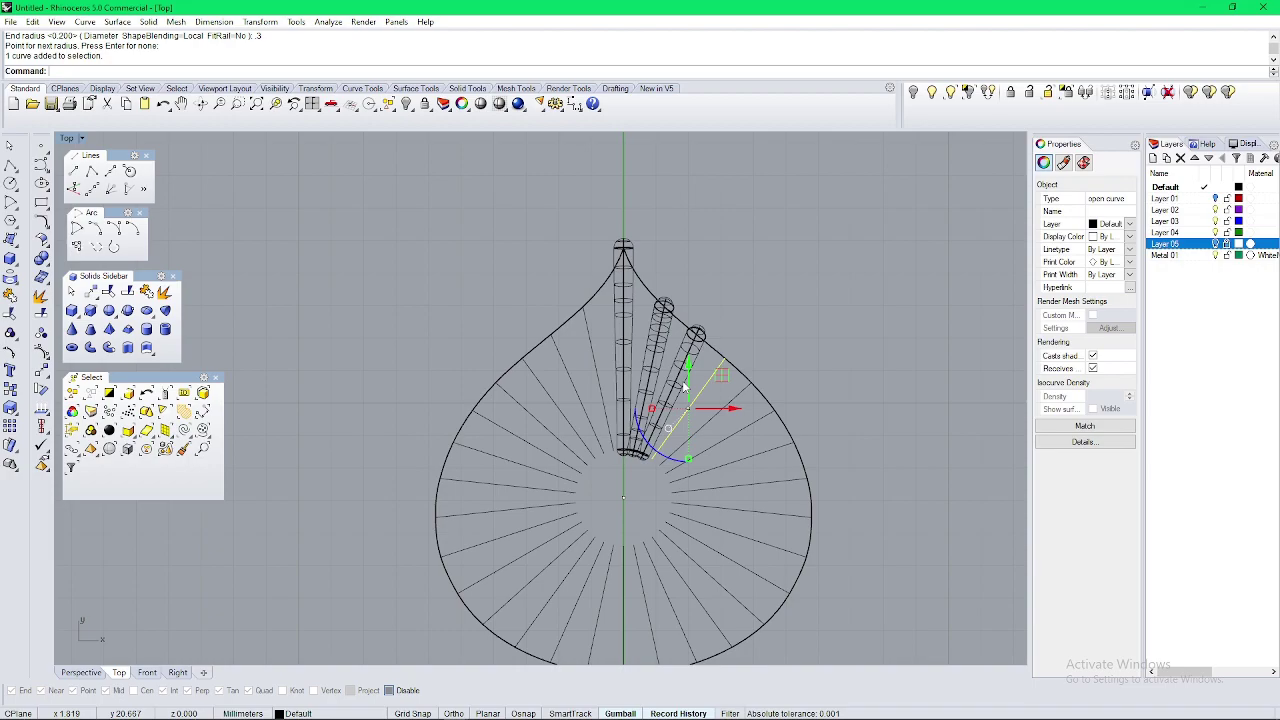
pyautogui.click(784, 508)
pyautogui.scroll(4, 717, 395)
pyautogui.click(702, 382)
pyautogui.rightClick(722, 425)
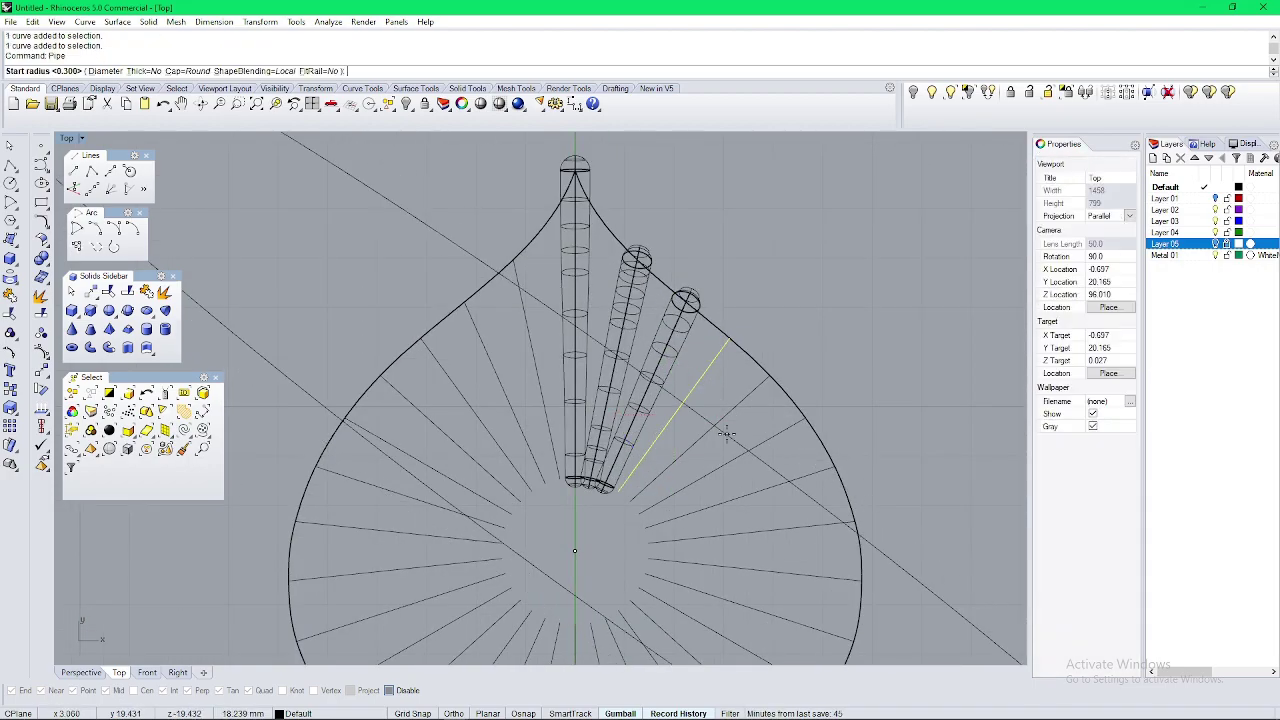
pyautogui.write('.2')
pyautogui.press('Return')
pyautogui.write('.3')
pyautogui.press('Return')
pyautogui.press('Return')
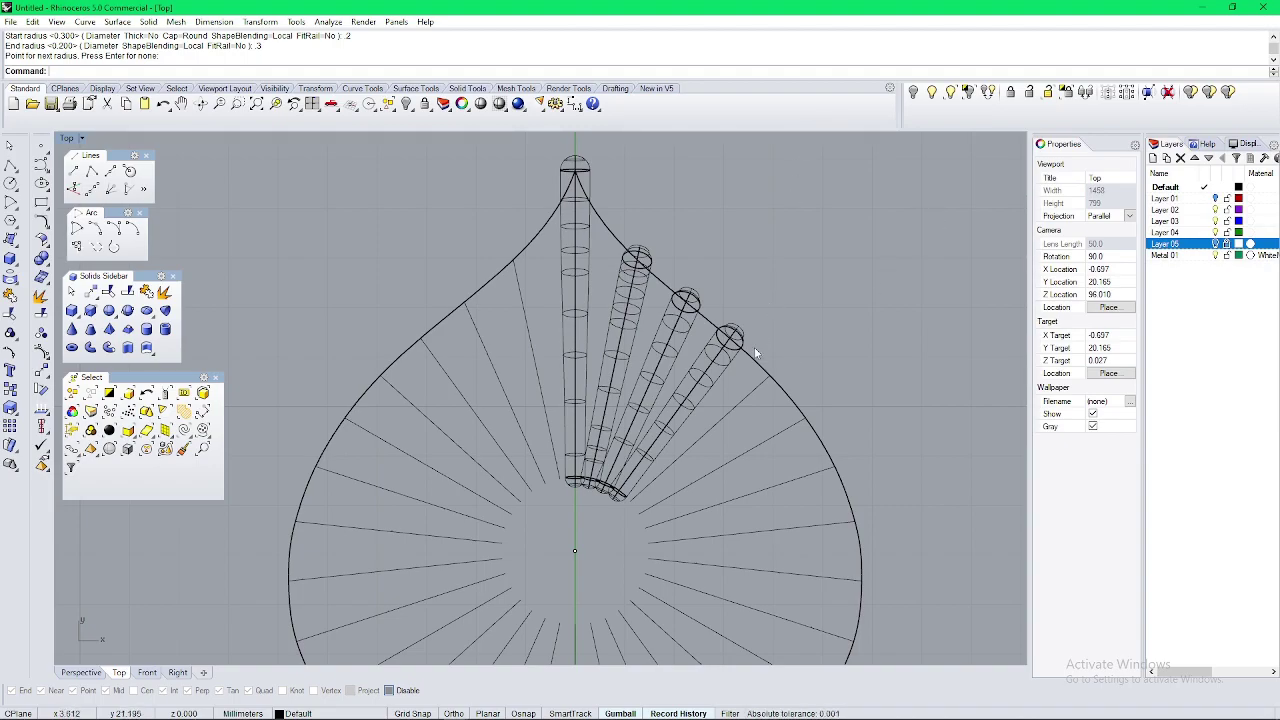
# Step: Pipe the fourth radial curve clockwise from the apex with start radius 0.2 and end radius 0.3
pyautogui.click(744, 401)
pyautogui.rightClick(725, 470)
pyautogui.write('.2')
pyautogui.press('Return')
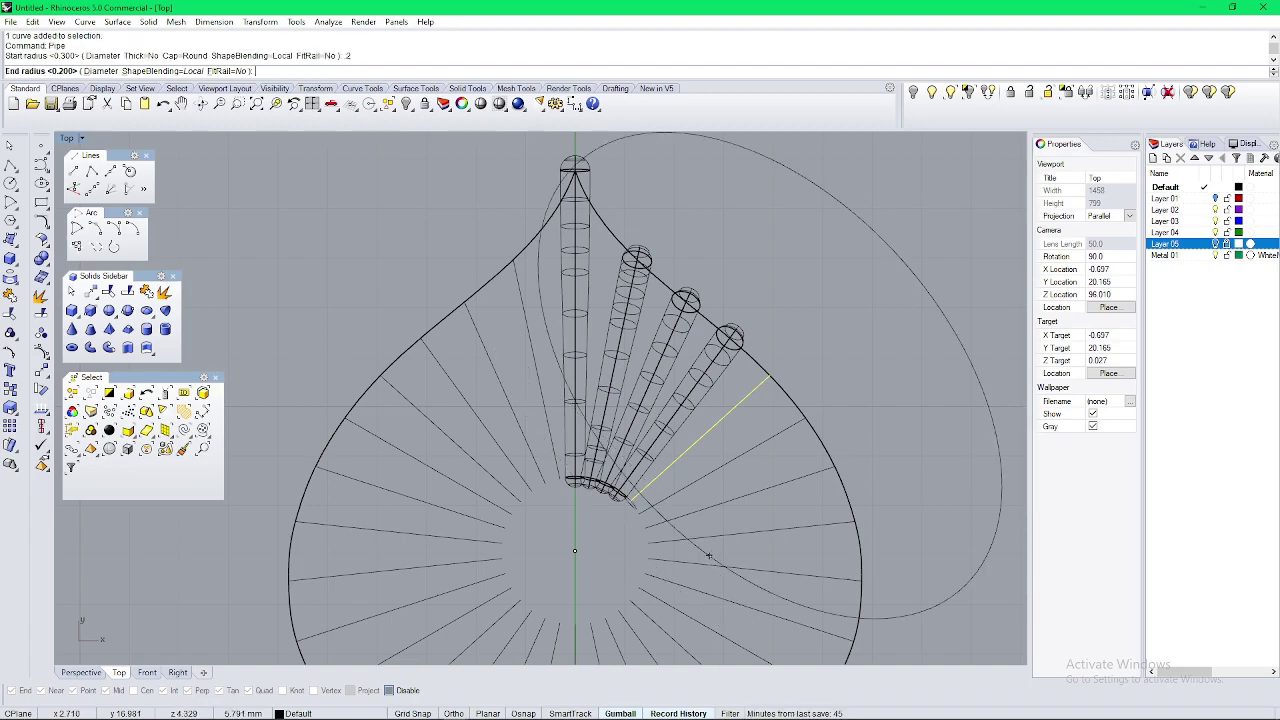
pyautogui.write('.3')
pyautogui.press('Return')
pyautogui.press('Return')
# Step: Pipe the fifth radial curve clockwise from the apex with round caps
pyautogui.click(726, 464)
pyautogui.rightClick(727, 462)
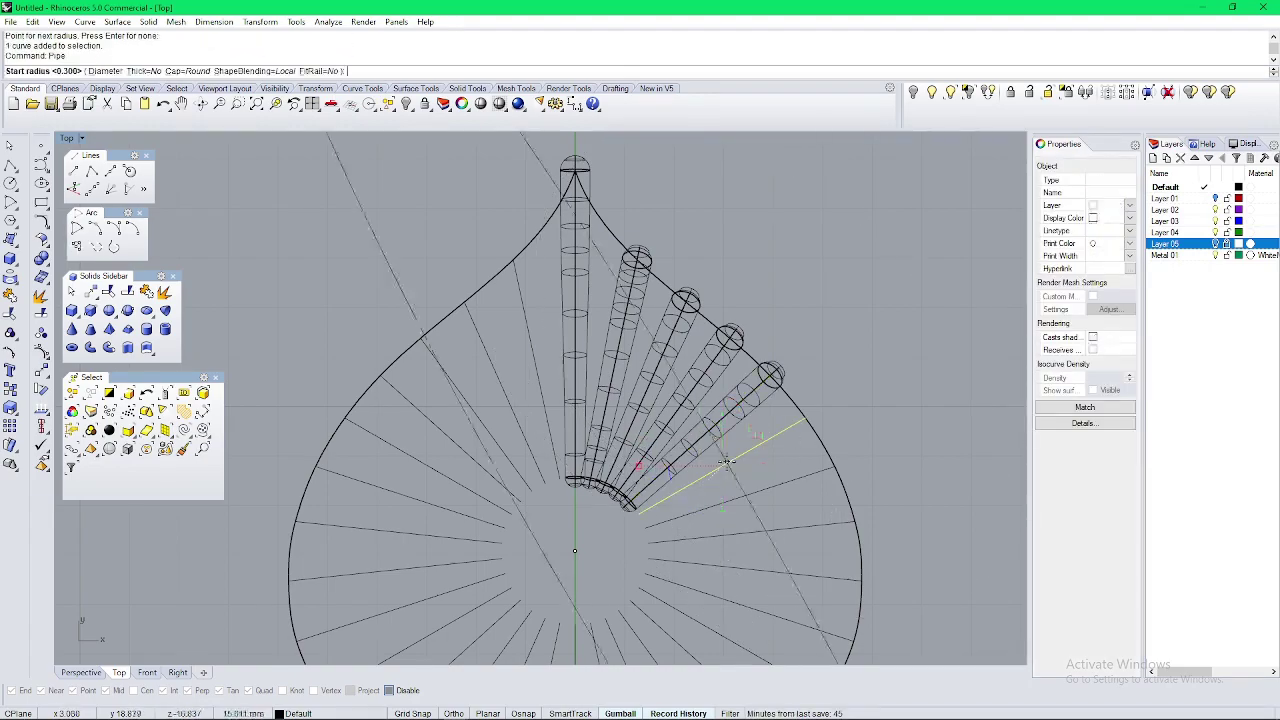
pyautogui.write('.2')
pyautogui.press('Return')
pyautogui.write('.33')
pyautogui.press('Return')
pyautogui.press('Return')
pyautogui.hotkey('ctrl', 'z')
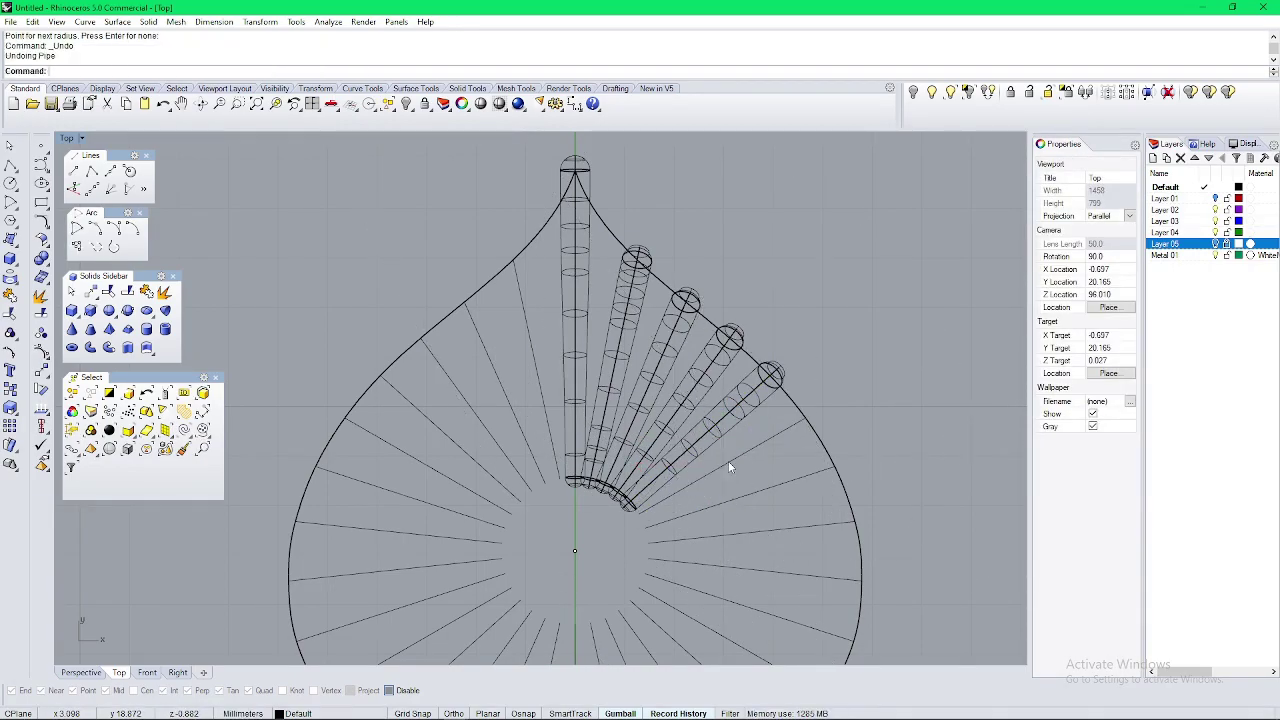
pyautogui.rightClick(729, 462)
pyautogui.click(730, 461)
pyautogui.press('Return')
pyautogui.press('Escape')
# Step: Pipe the sixth radial line clockwise from the tip with start radius 0.2 and end radius 0.3
pyautogui.rightClick(722, 463)
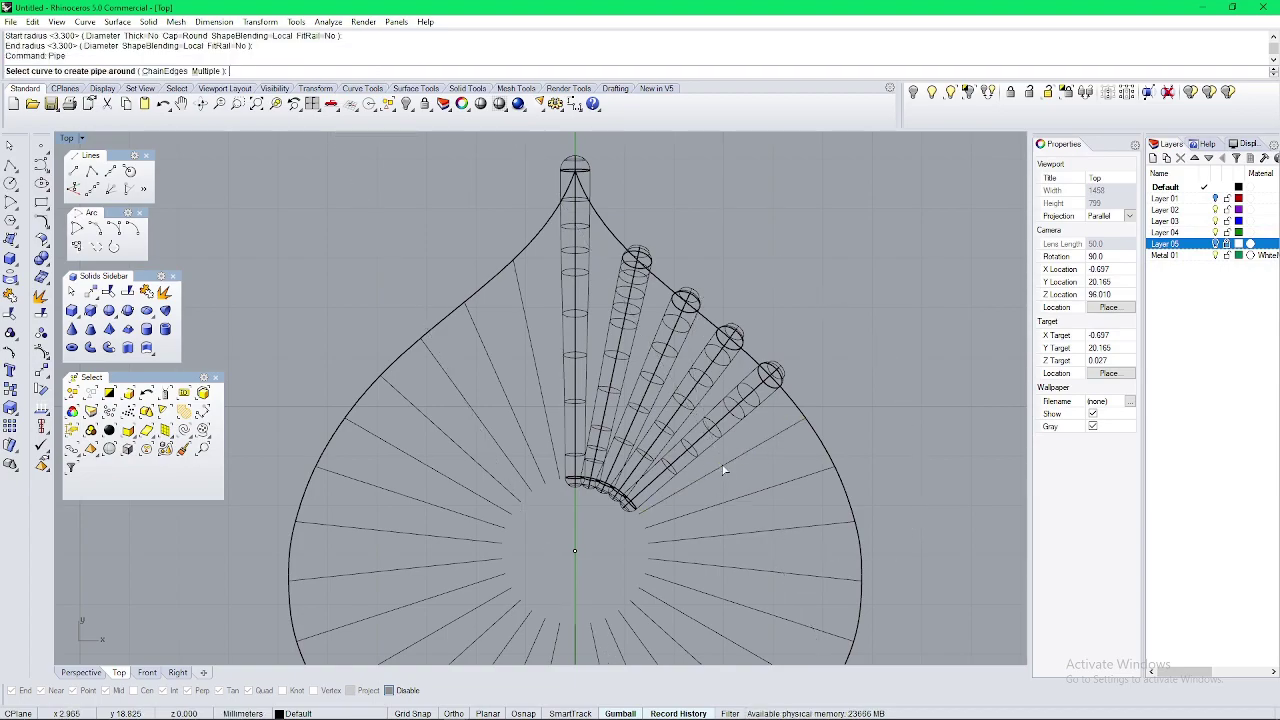
pyautogui.click(724, 466)
pyautogui.write('.2')
pyautogui.press('Return')
pyautogui.write('.3')
pyautogui.press('Return')
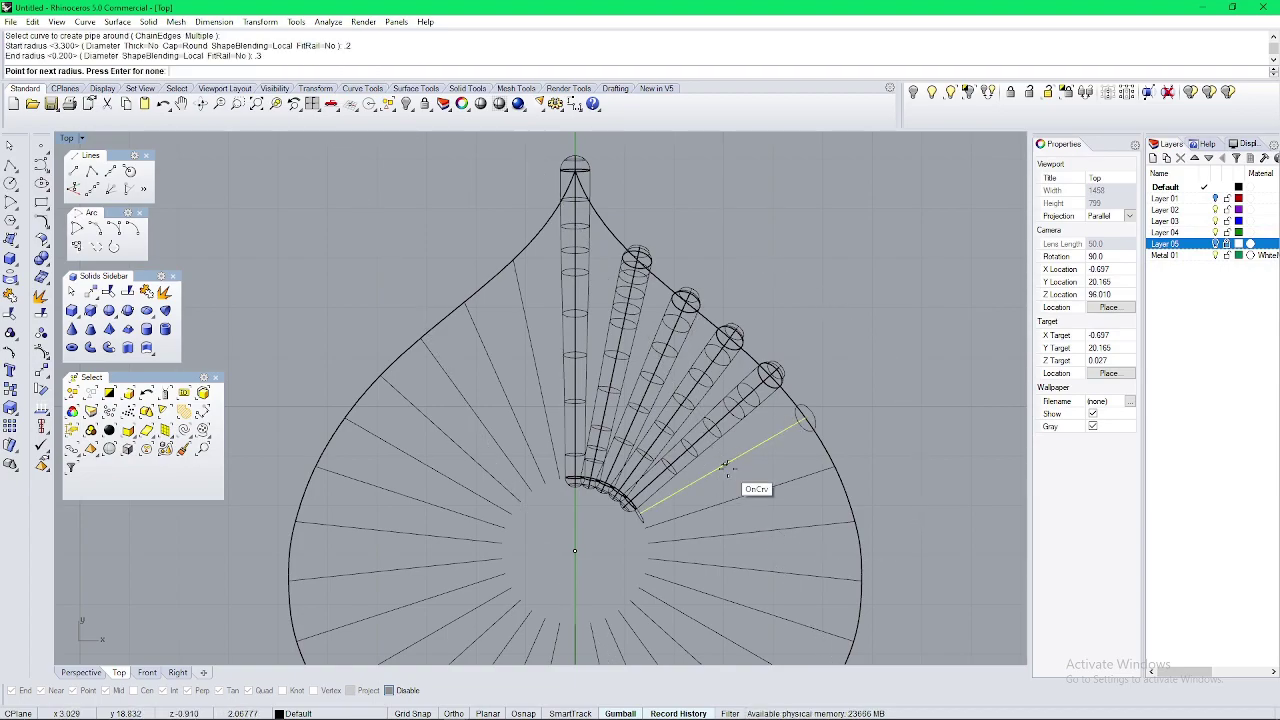
pyautogui.press('Return')
# Step: Pipe the seventh radial line clockwise from the tip with start radius 0.2 and end radius 0.3
pyautogui.moveTo(778, 485); pyautogui.dragTo(729, 354, button='right')
pyautogui.click(713, 360)
pyautogui.rightClick(713, 360)
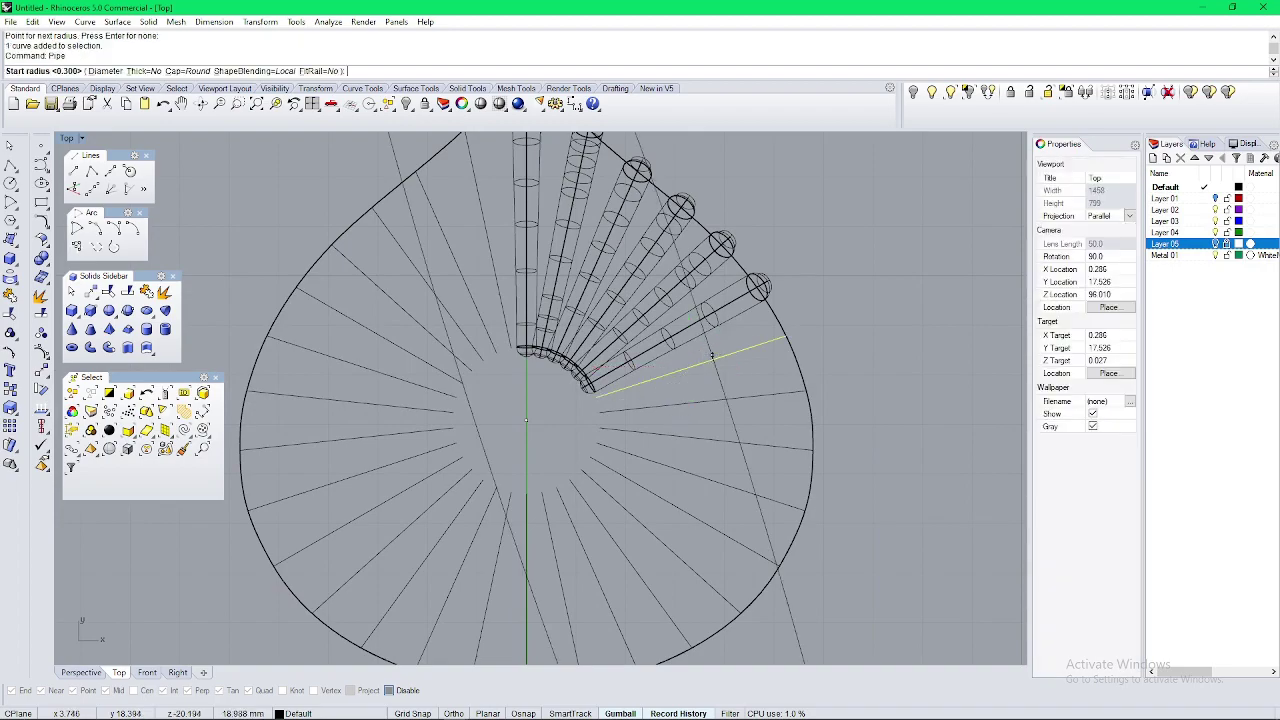
pyautogui.write('.2')
pyautogui.press('Return')
pyautogui.write('.3')
pyautogui.press('Return')
pyautogui.press('Return')
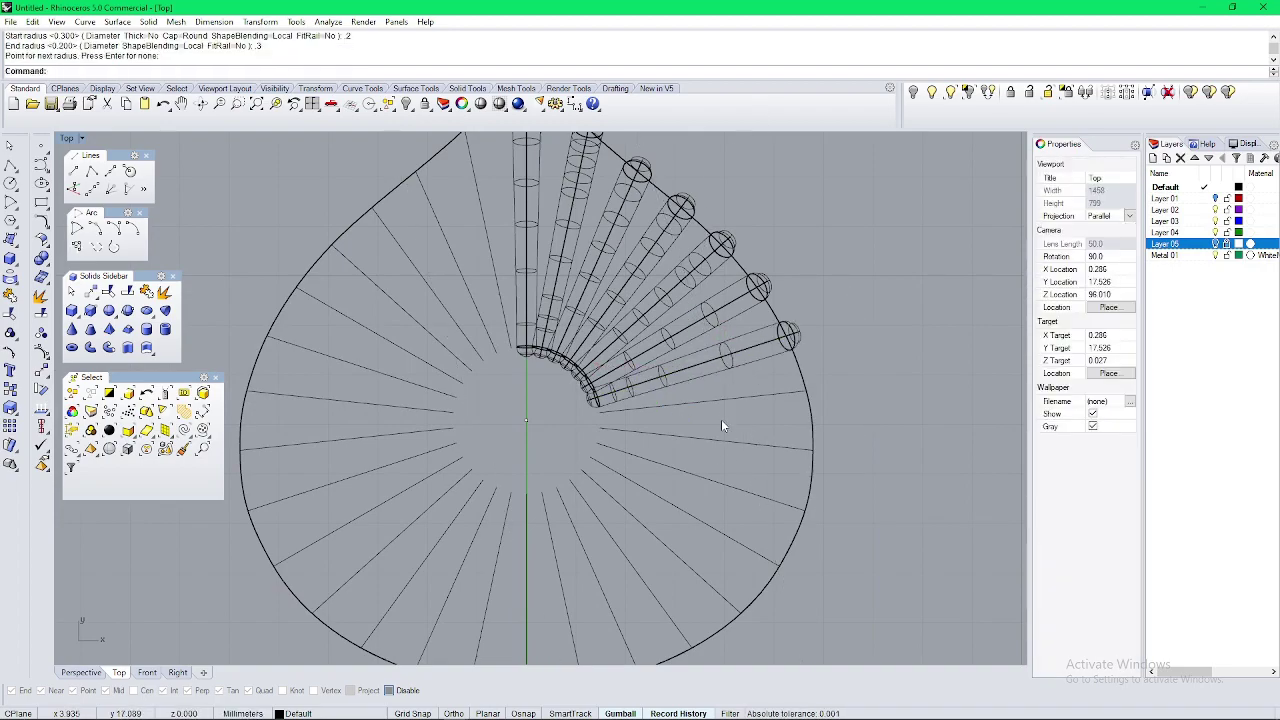
# Step: Pipe the eighth radial line, just above horizontal on the right half, with start radius 0.2 and end radius 0.3
pyautogui.click(720, 399)
pyautogui.press('Return')
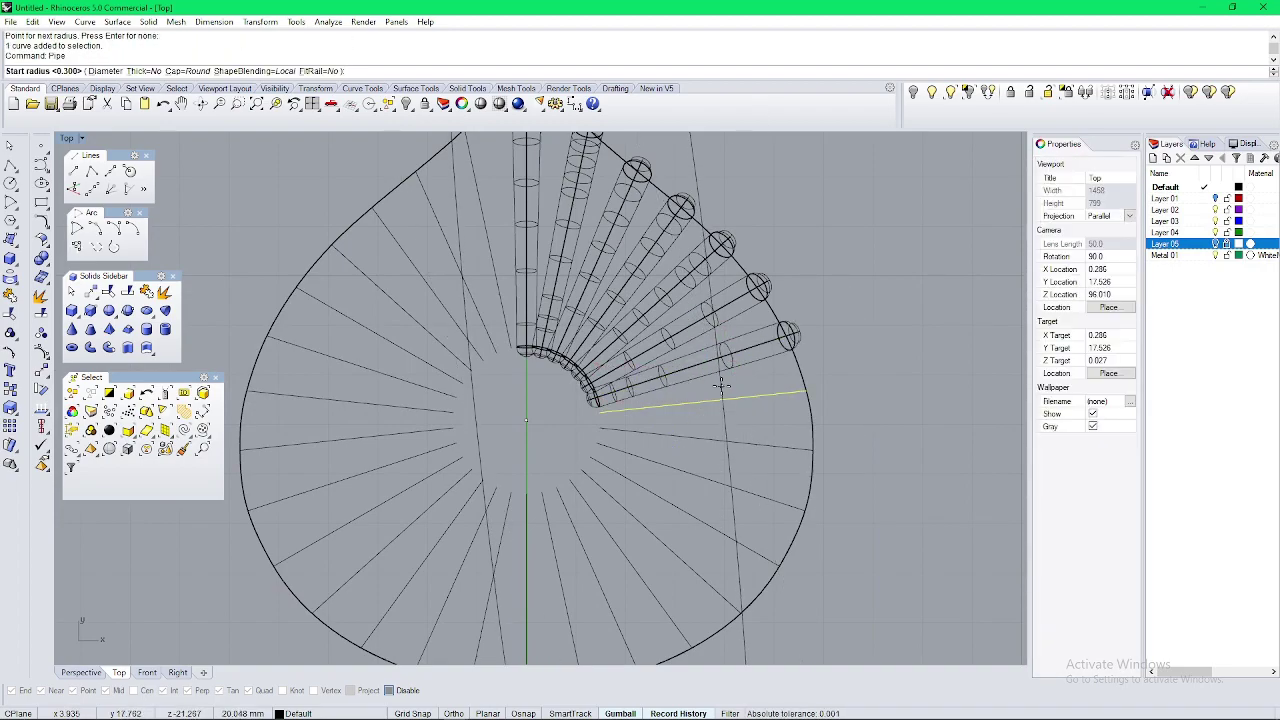
pyautogui.write('.2')
pyautogui.press('Return')
pyautogui.write('.3')
pyautogui.press('Return')
pyautogui.press('Return')
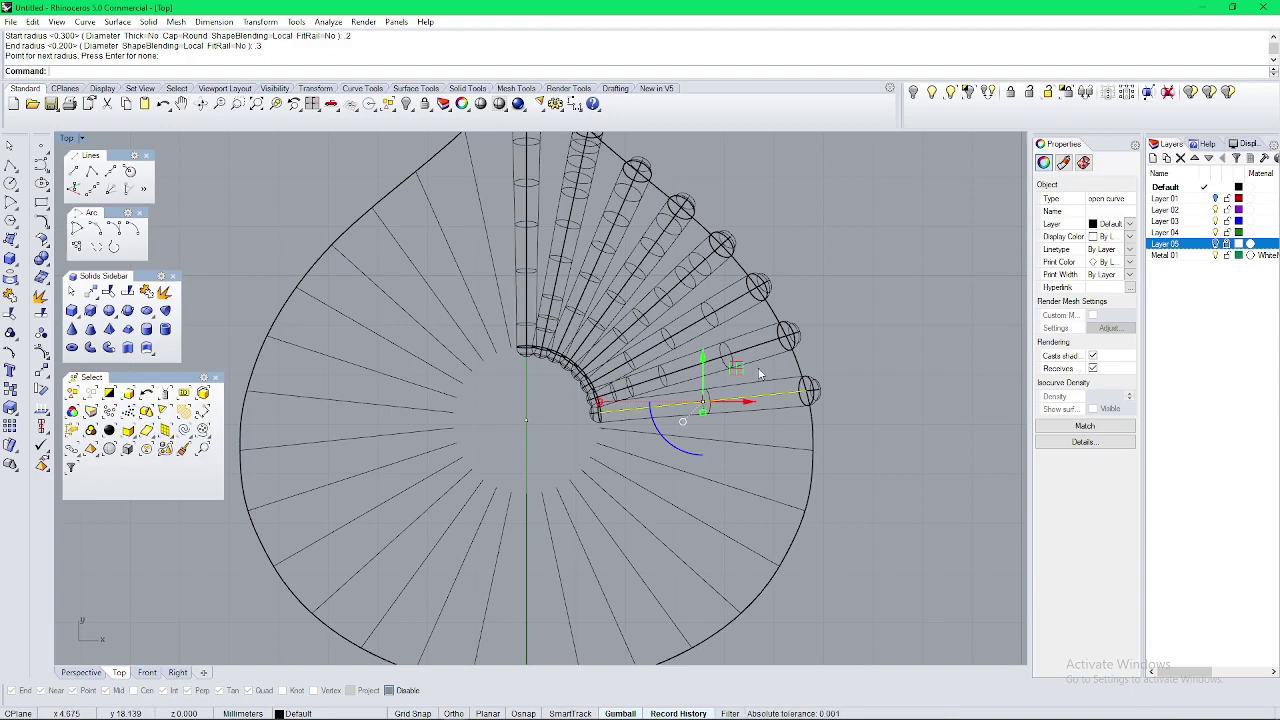
# Step: Pipe the ninth radial line, just below horizontal on the right half, with start radius 0.2 and end radius 0.3
pyautogui.click(750, 447)
pyautogui.rightClick(752, 449)
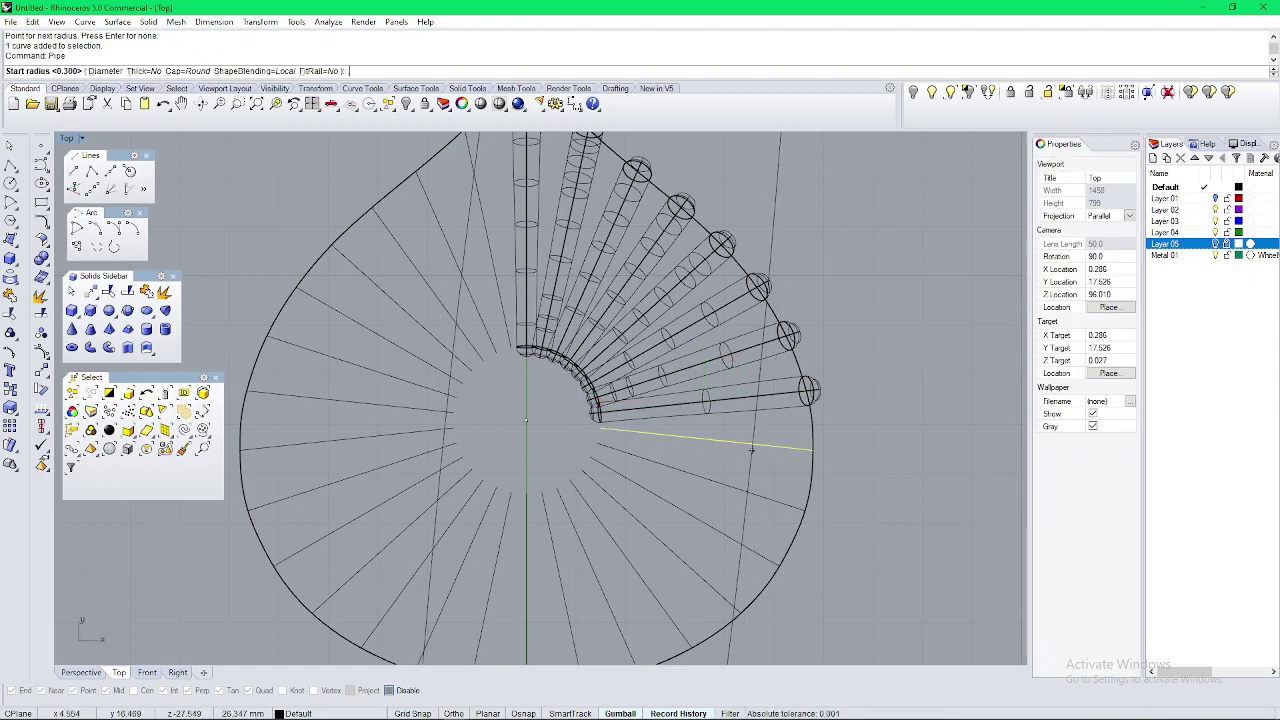
pyautogui.write('.2')
pyautogui.press('Return')
pyautogui.write('.3')
pyautogui.press('Return')
pyautogui.press('Return')
pyautogui.press('Escape')
# Step: Pipe the tenth radial line clockwise from the tip with start radius 0.2 and end radius 0.3
pyautogui.click(732, 487)
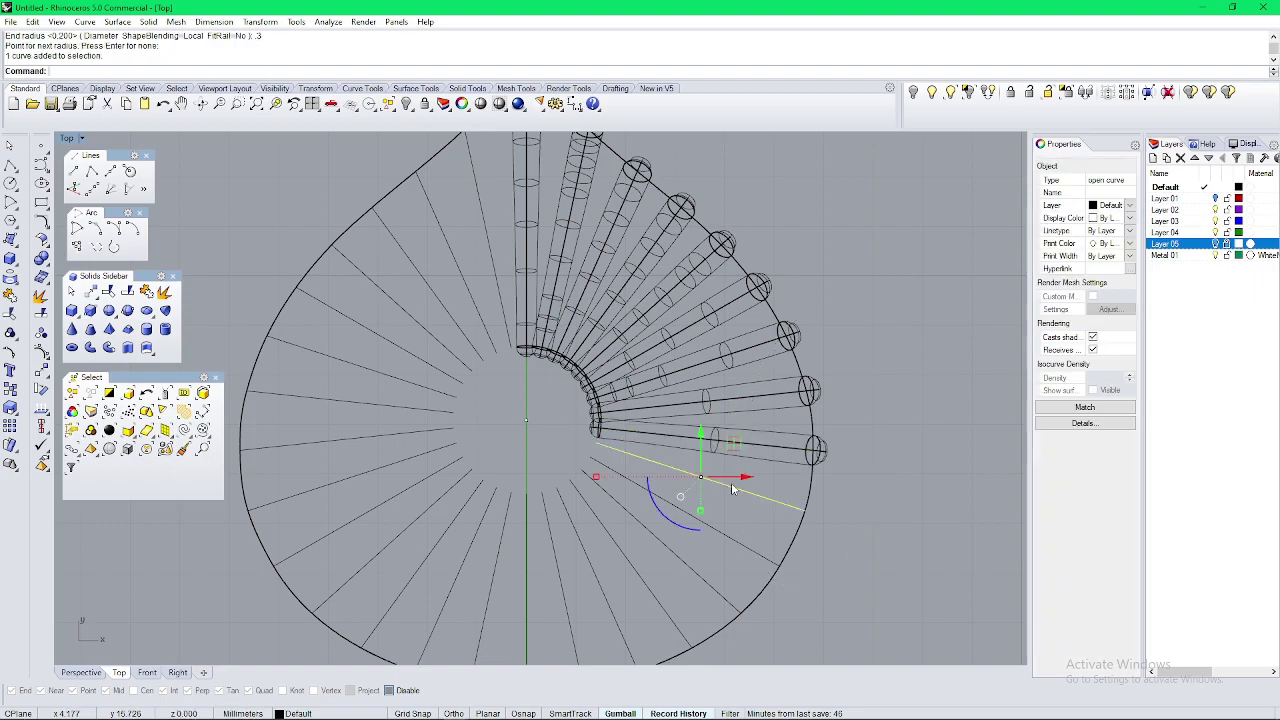
pyautogui.rightClick(732, 487)
pyautogui.write('.2')
pyautogui.press('Return')
pyautogui.write('.3')
pyautogui.press('Return')
pyautogui.press('Return')
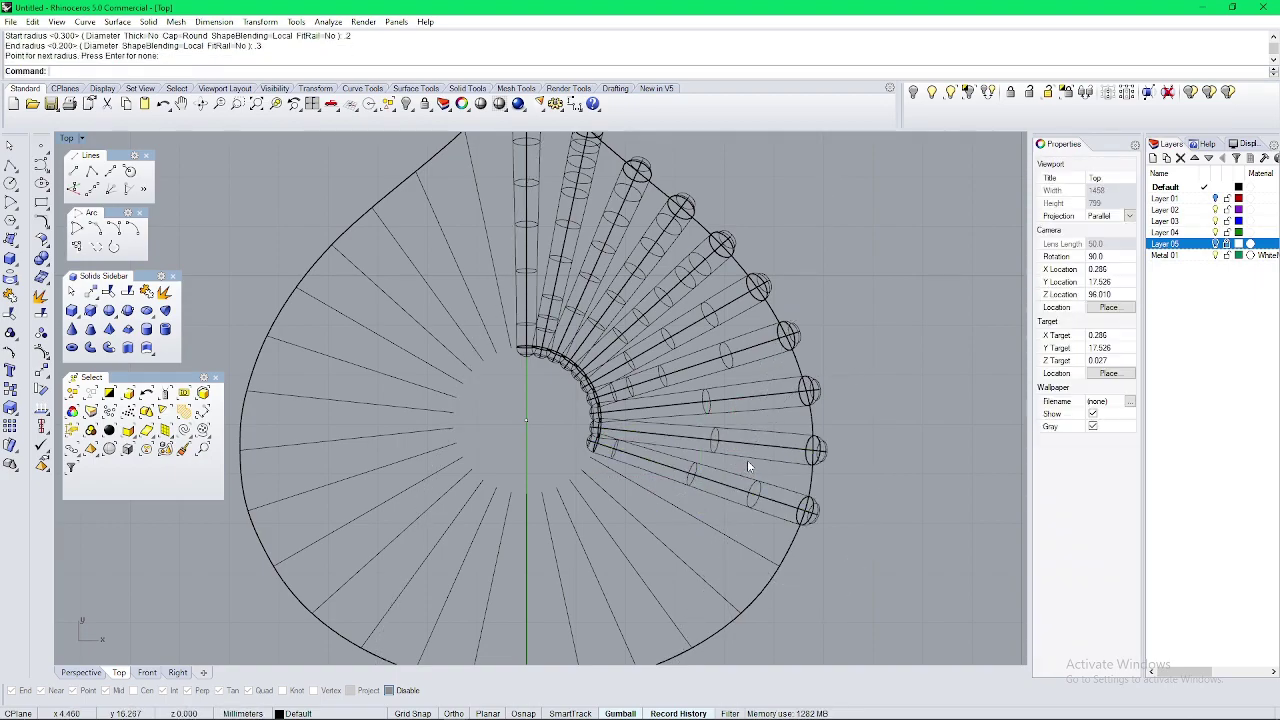
# Step: Pipe the eleventh radial line, on the lower right of the teardrop, with start radius 0.2 and end radius 0.3
pyautogui.moveTo(748, 461); pyautogui.dragTo(707, 369, button='right')
pyautogui.click(646, 423)
pyautogui.rightClick(646, 423)
pyautogui.write('.2')
pyautogui.press('Return')
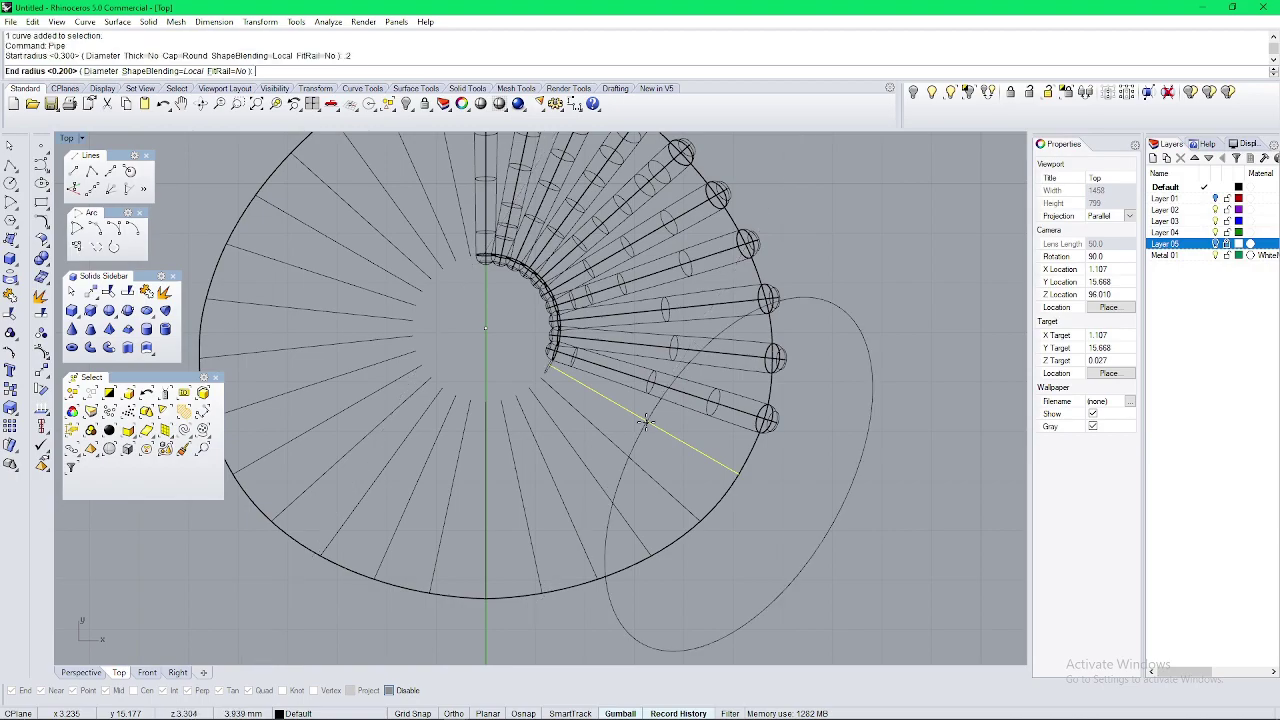
pyautogui.write('.3')
pyautogui.press('Return')
pyautogui.press('Return')
# Step: Pipe the twelfth radial line clockwise from the tip with start radius 0.2 and end radius 0.3
pyautogui.click(618, 448)
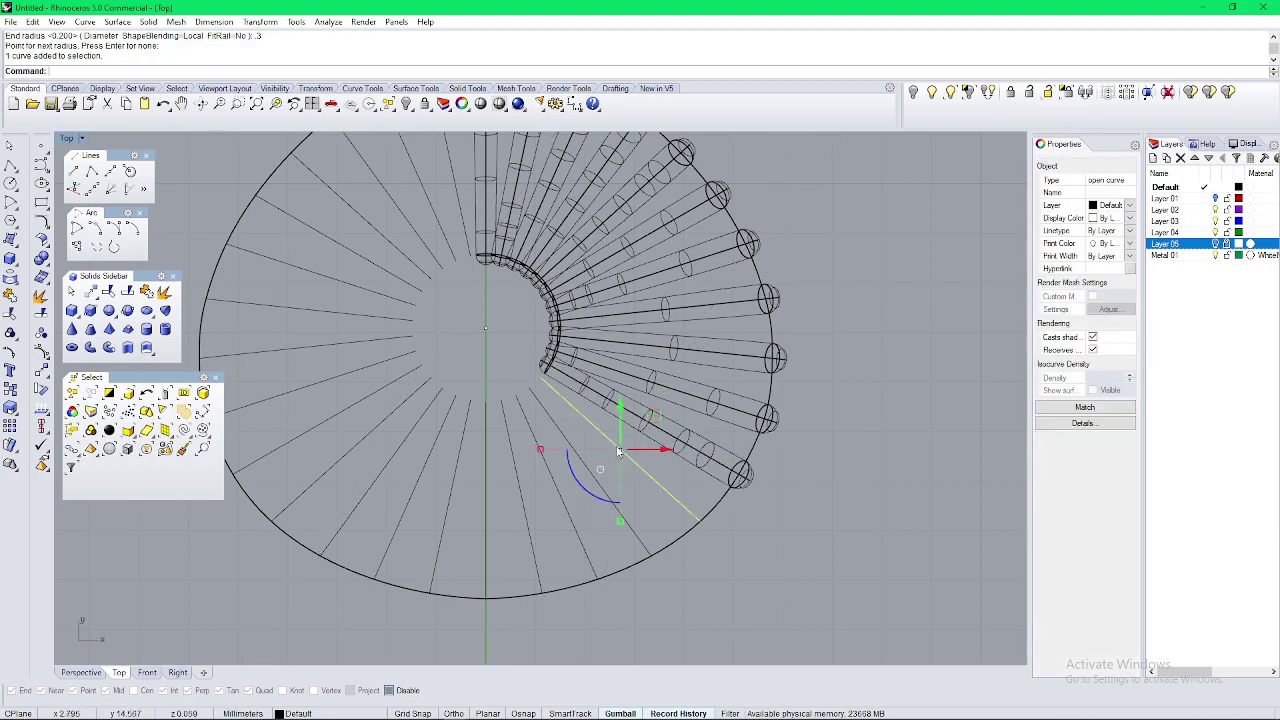
pyautogui.rightClick(618, 450)
pyautogui.write('.2')
pyautogui.press('Return')
pyautogui.write('.3')
pyautogui.press('Return')
pyautogui.press('Return')
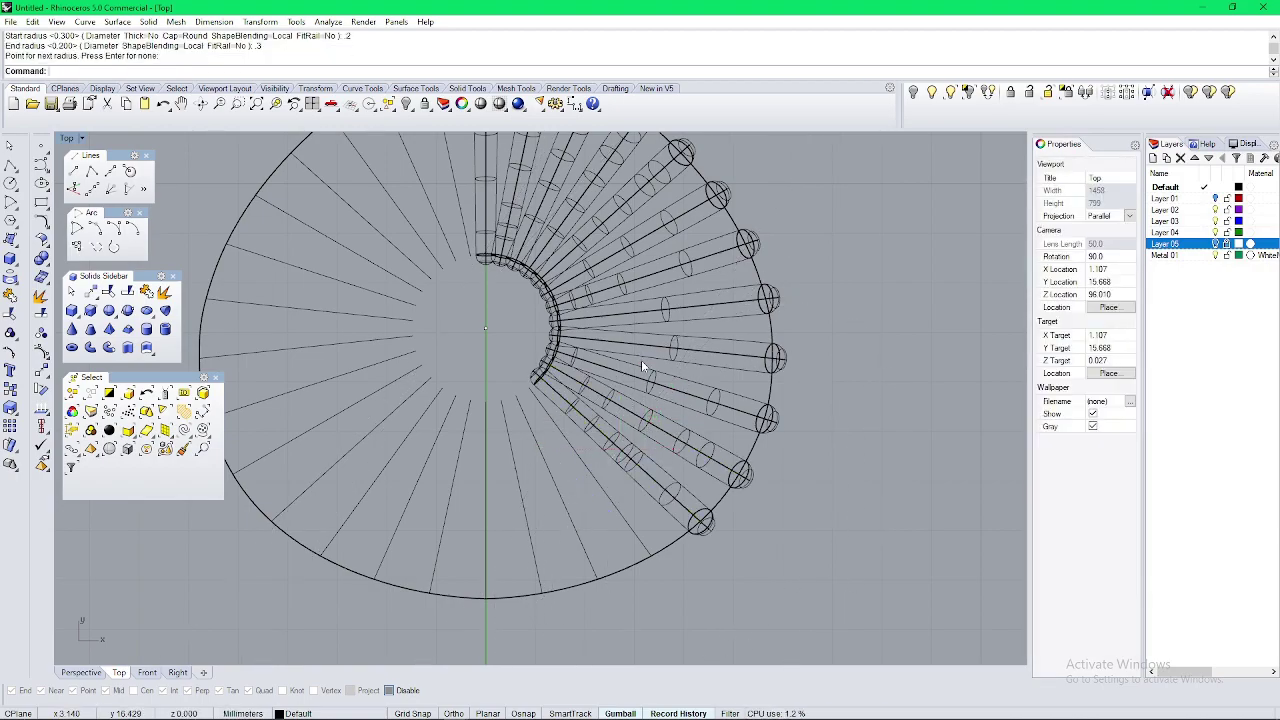
# Step: Pipe the thirteenth radial line, the third one before the vertical bottom line, with start radius 0.2 and end radius 0.3
pyautogui.moveTo(666, 495); pyautogui.dragTo(668, 438, button='right')
pyautogui.click(625, 456)
pyautogui.rightClick(624, 455)
pyautogui.write('.2')
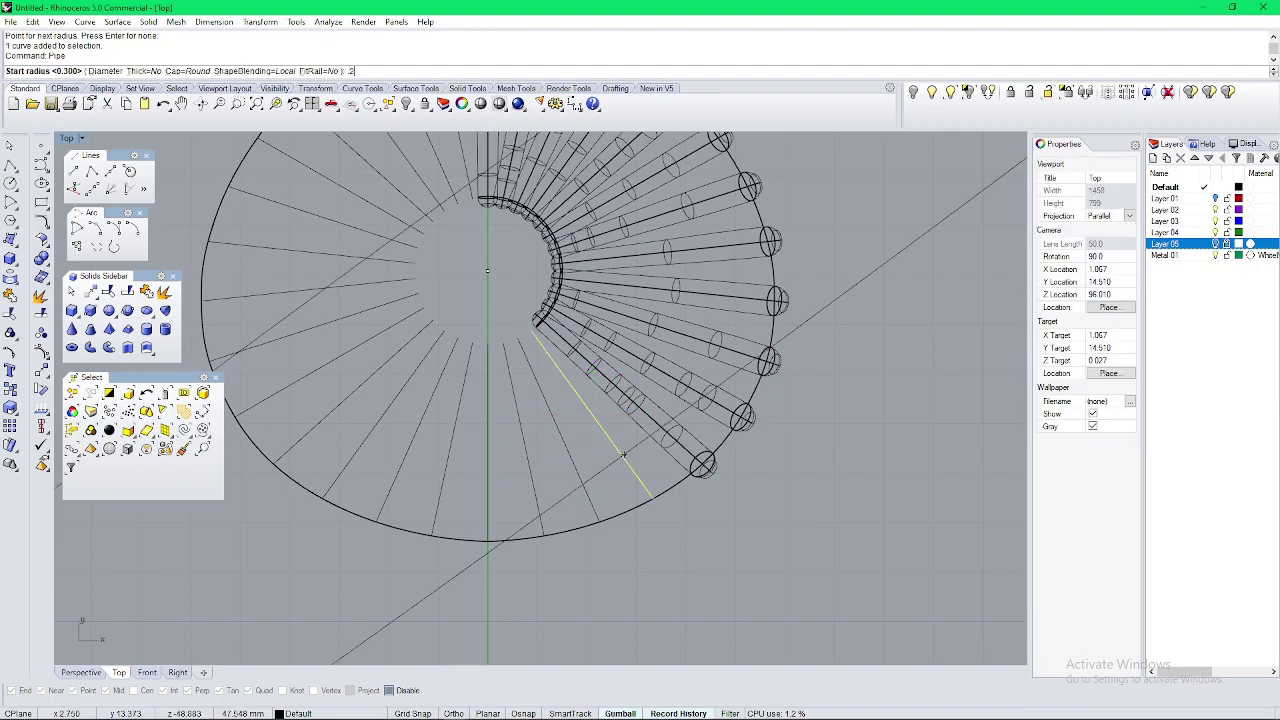
pyautogui.press('Return')
pyautogui.write('.3')
pyautogui.press('Return')
pyautogui.press('Return')
# Step: Pipe the fourteenth radial line clockwise from the tip with start radius 0.2 and end radius 0.3
pyautogui.click(580, 490)
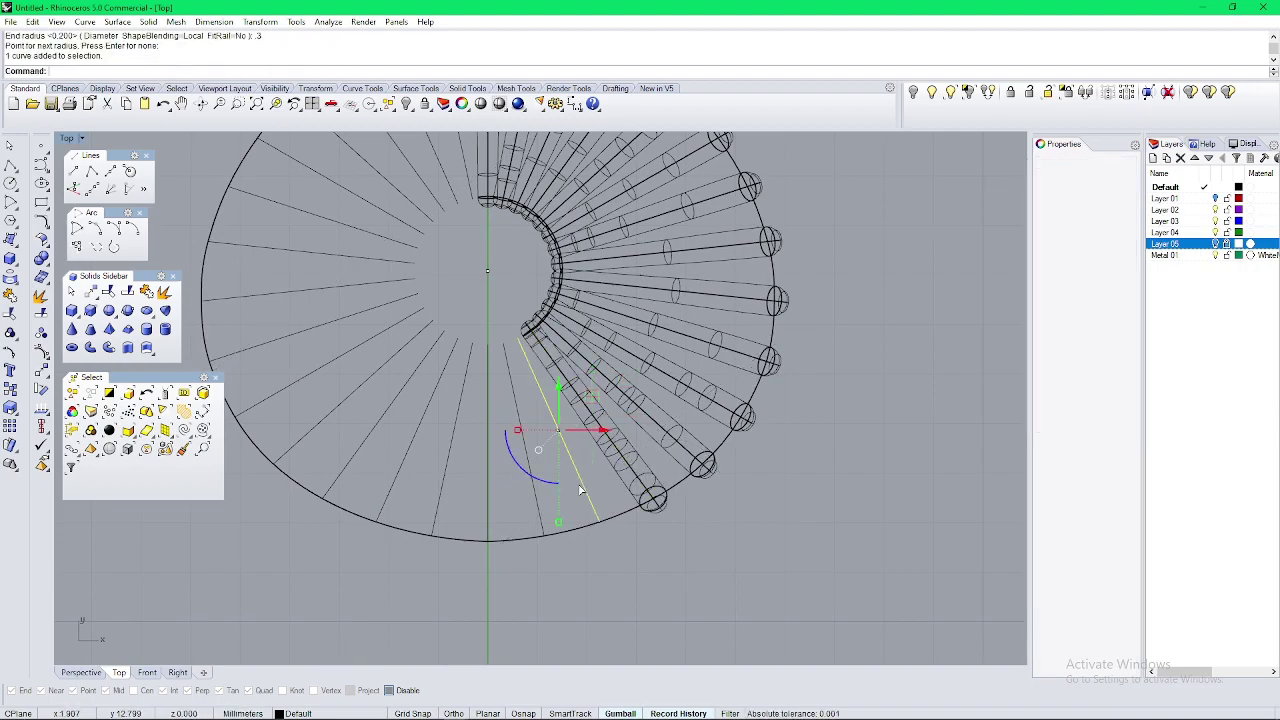
pyautogui.rightClick(585, 500)
pyautogui.write('.2')
pyautogui.press('Return')
pyautogui.write('.')
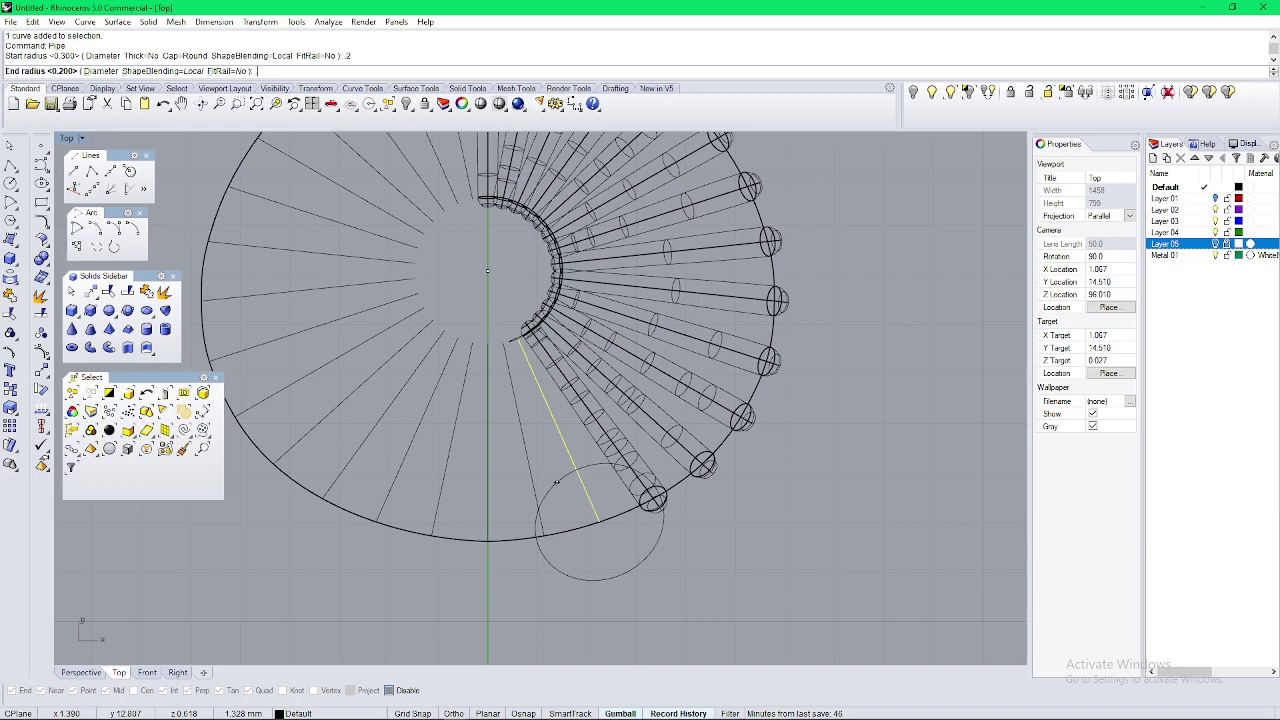
pyautogui.write('3')
pyautogui.press('Return')
pyautogui.press('Return')
# Step: Pipe the last slanted line beside the vertical bottom line with start radius 0.2 and end radius 0.3
pyautogui.click(536, 482)
pyautogui.rightClick(539, 472)
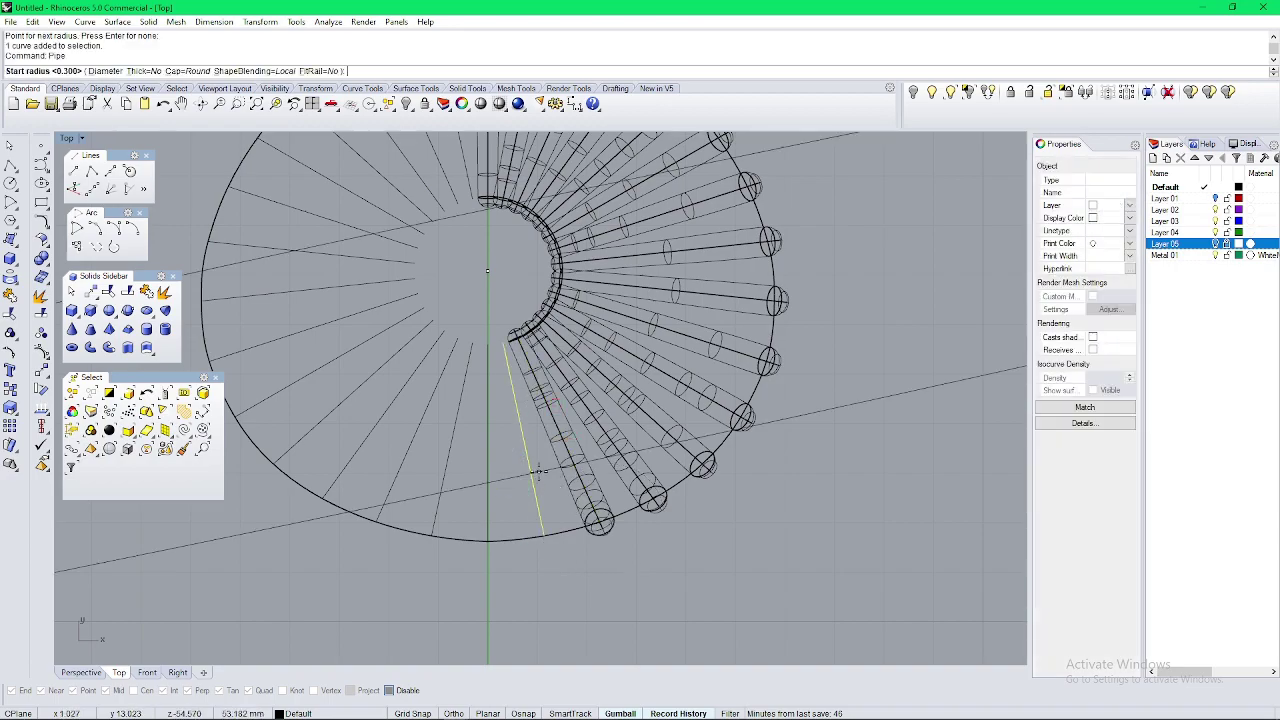
pyautogui.write('.2')
pyautogui.press('Return')
pyautogui.write('.3')
pyautogui.press('Return')
pyautogui.press('Return')
# Step: Pipe the vertical bottom line on the centre axis with start radius 0.2 and end radius 0.3
pyautogui.click(521, 472)
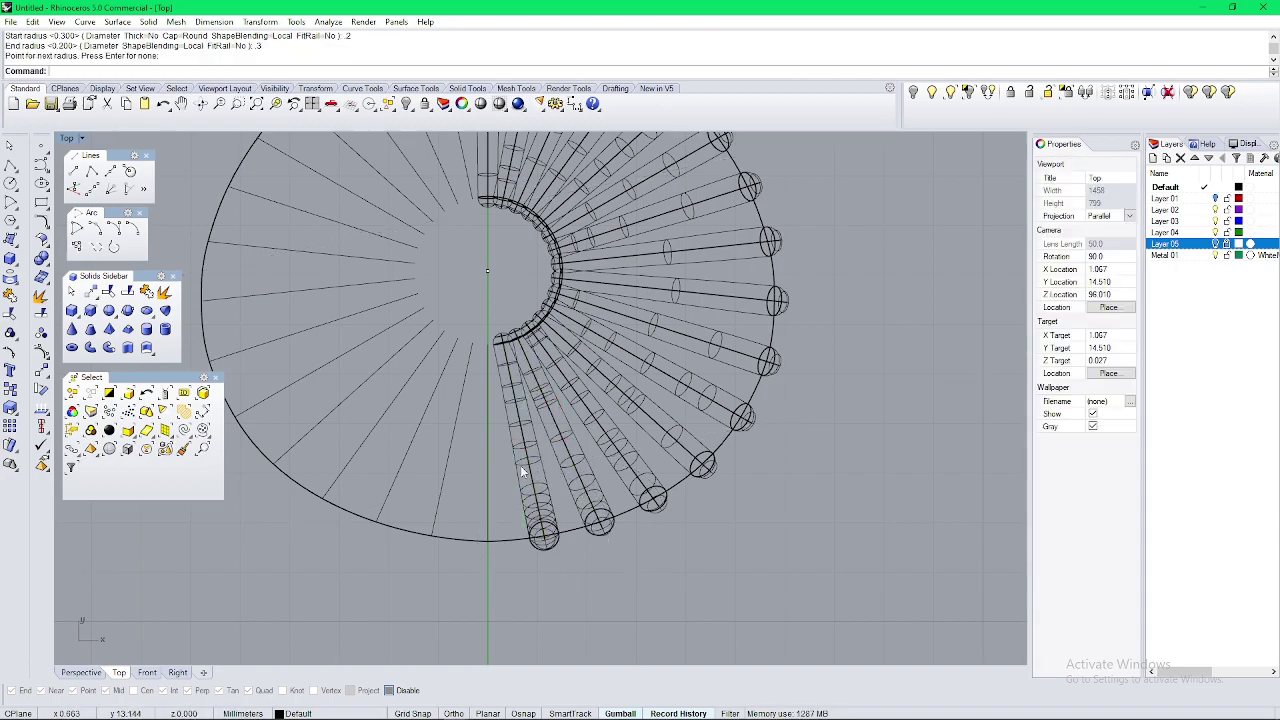
pyautogui.click(487, 508)
pyautogui.rightClick(487, 506)
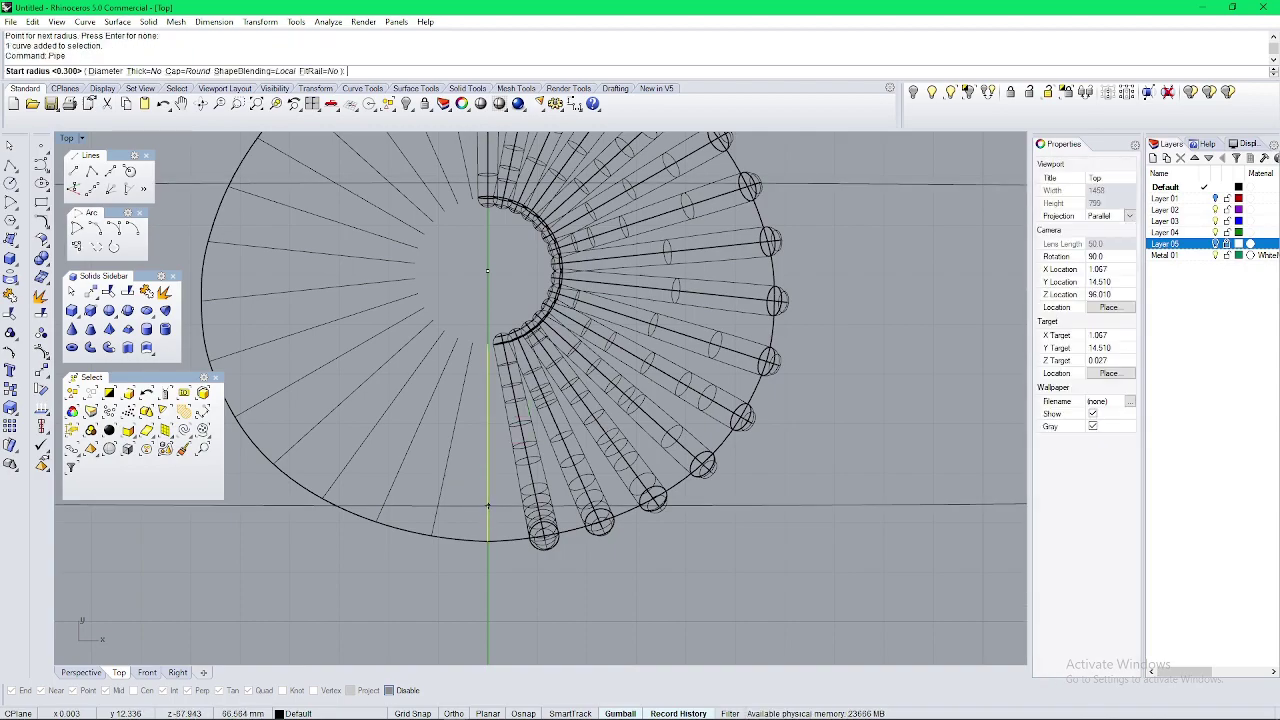
pyautogui.write('.2')
pyautogui.press('Return')
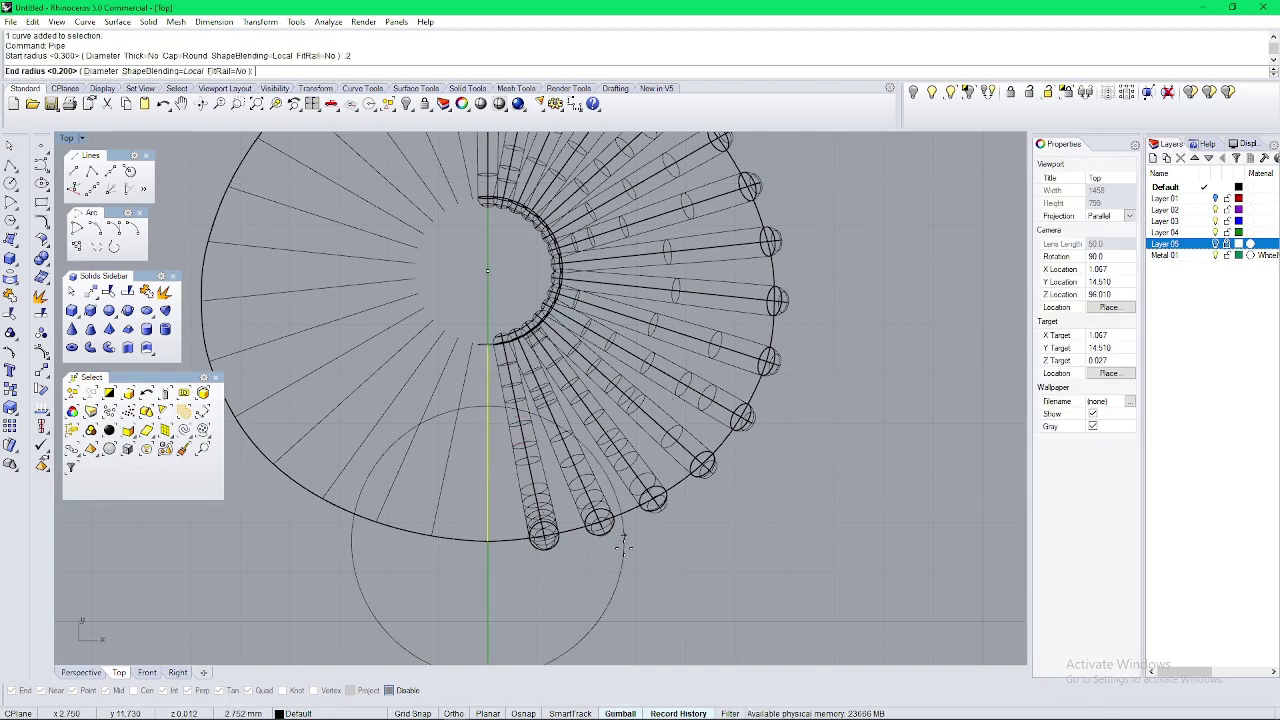
pyautogui.press('Escape')
pyautogui.rightClick(624, 547)
pyautogui.write('.2')
pyautogui.press('Return')
pyautogui.write('.3')
pyautogui.press('Return')
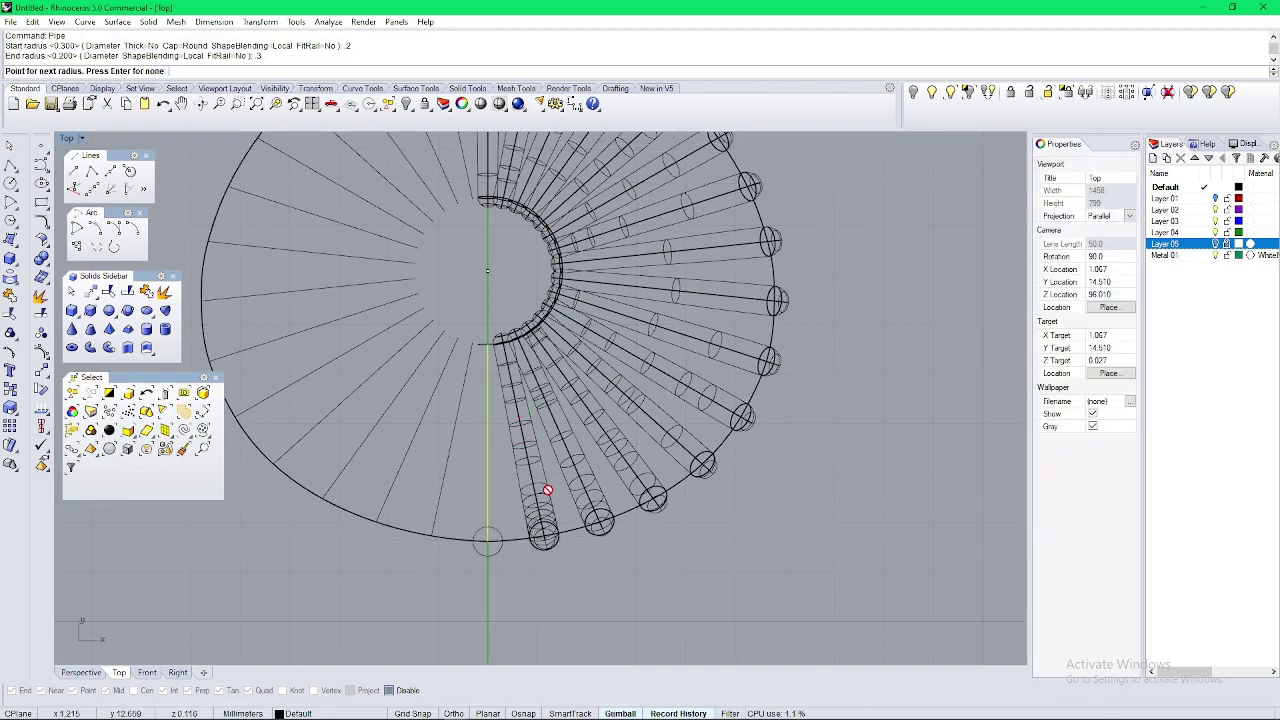
pyautogui.press('Return')
pyautogui.press('Escape')
# Step: Show the whole teardrop model in a maximized Perspective viewport
pyautogui.scroll(-9, 548, 484)
pyautogui.hotkey('ctrl', 'F4')
pyautogui.moveTo(566, 468)
pyautogui.mouseDown(button='right')
pyautogui.moveTo(563, 415)
pyautogui.moveTo(586, 390)
pyautogui.mouseUp(button='right')
pyautogui.scroll(-4, 568, 407)
pyautogui.moveTo(740, 524); pyautogui.dragTo(635, 280)
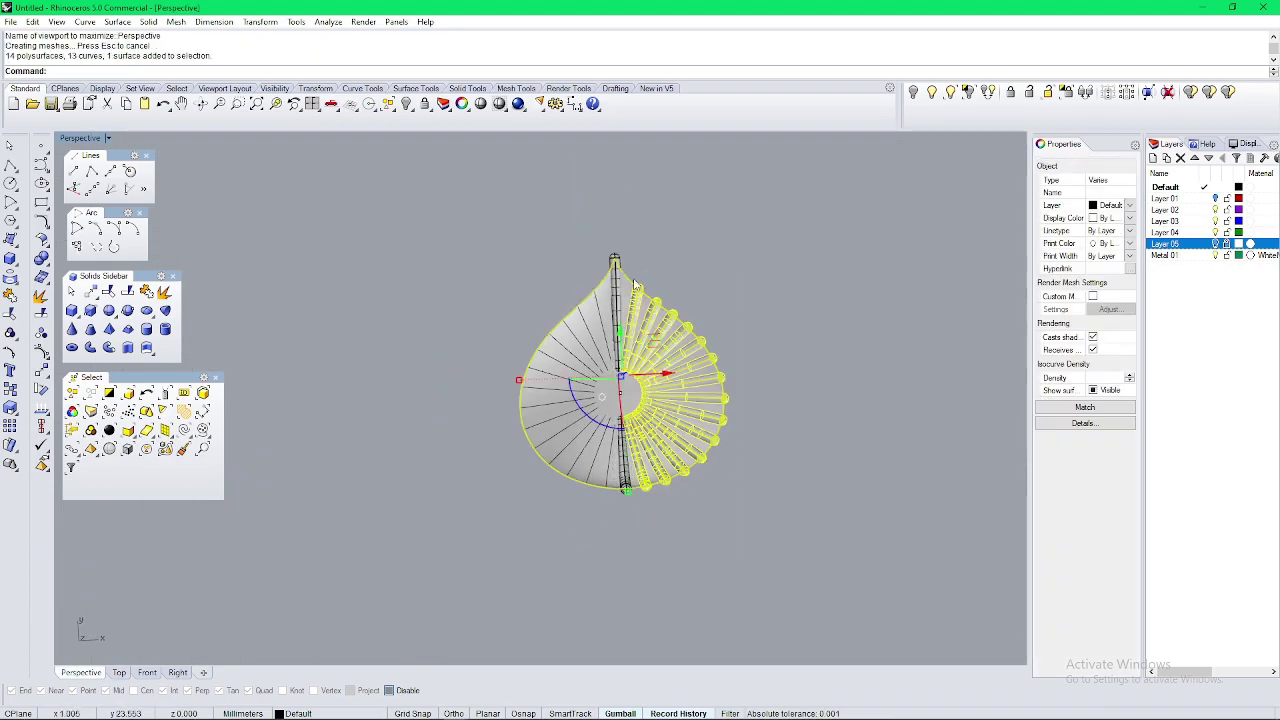
pyautogui.keyDown('ctrl'); pyautogui.moveTo(572, 583); pyautogui.dragTo(391, 468); pyautogui.keyUp('ctrl')
pyautogui.write('m8')
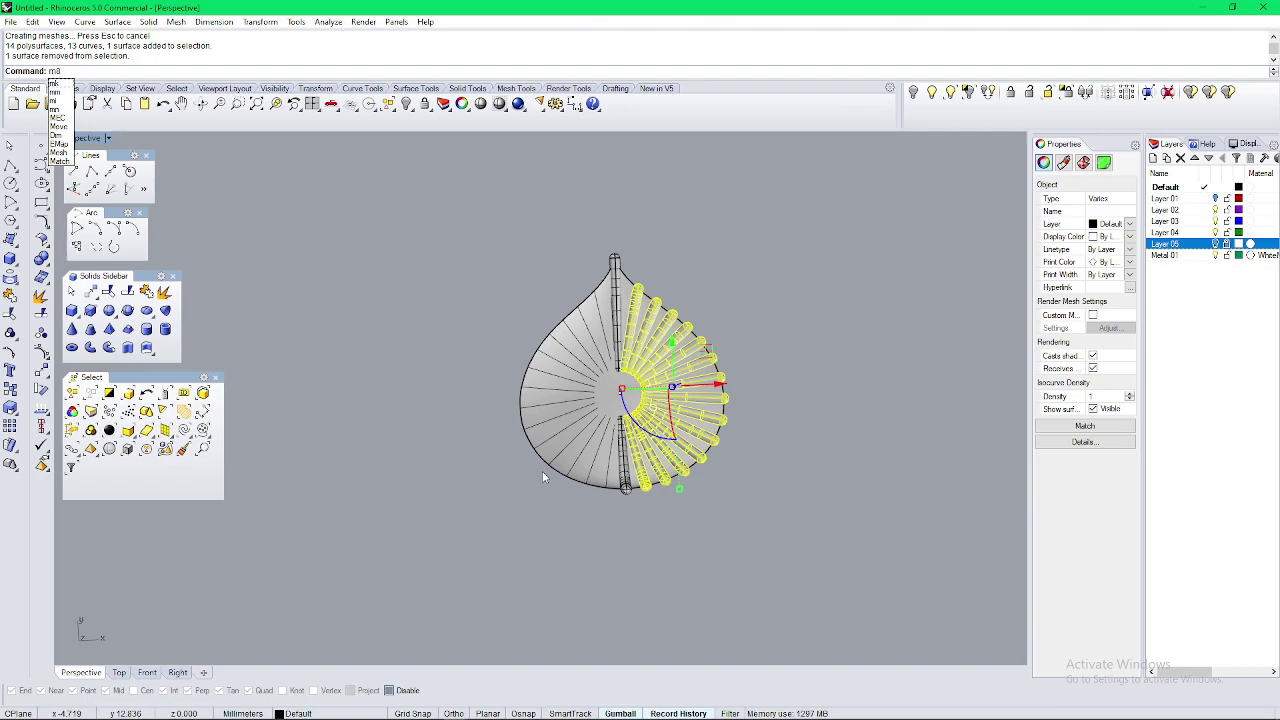
pyautogui.write('m8')
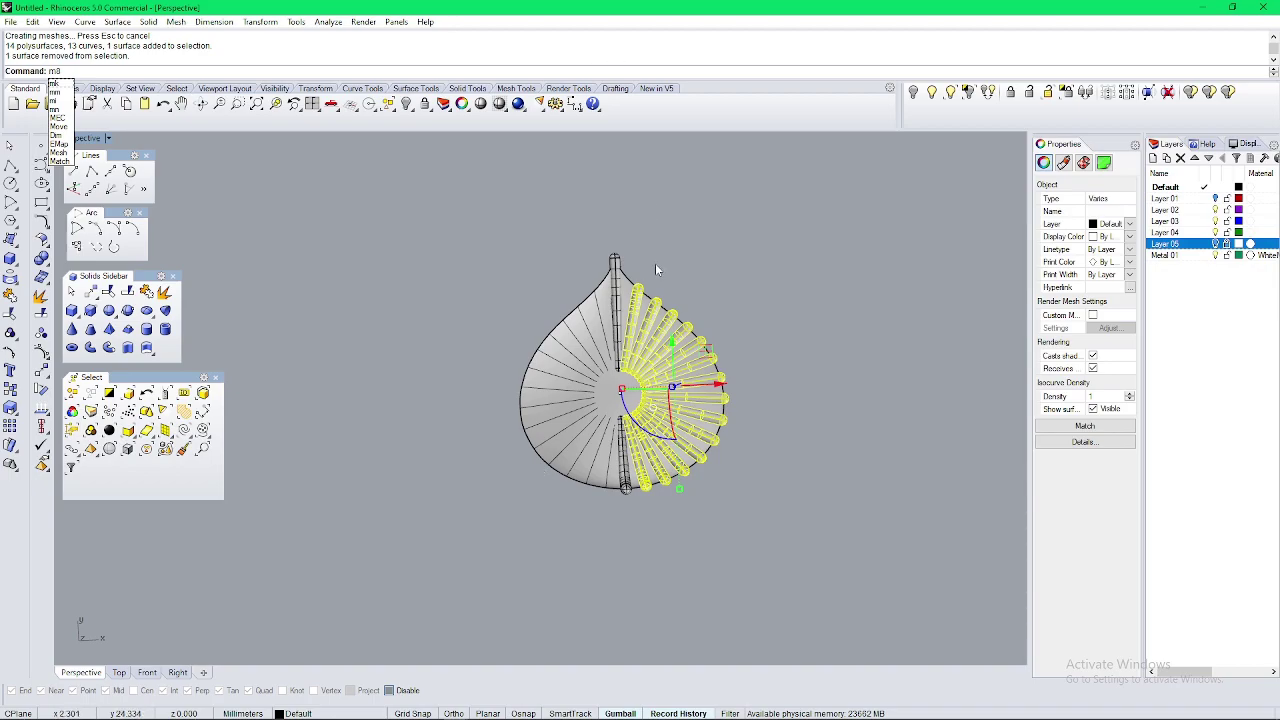
pyautogui.write('mi')
pyautogui.press('Return')
pyautogui.write('0')
pyautogui.press('Return')
pyautogui.press('Escape')
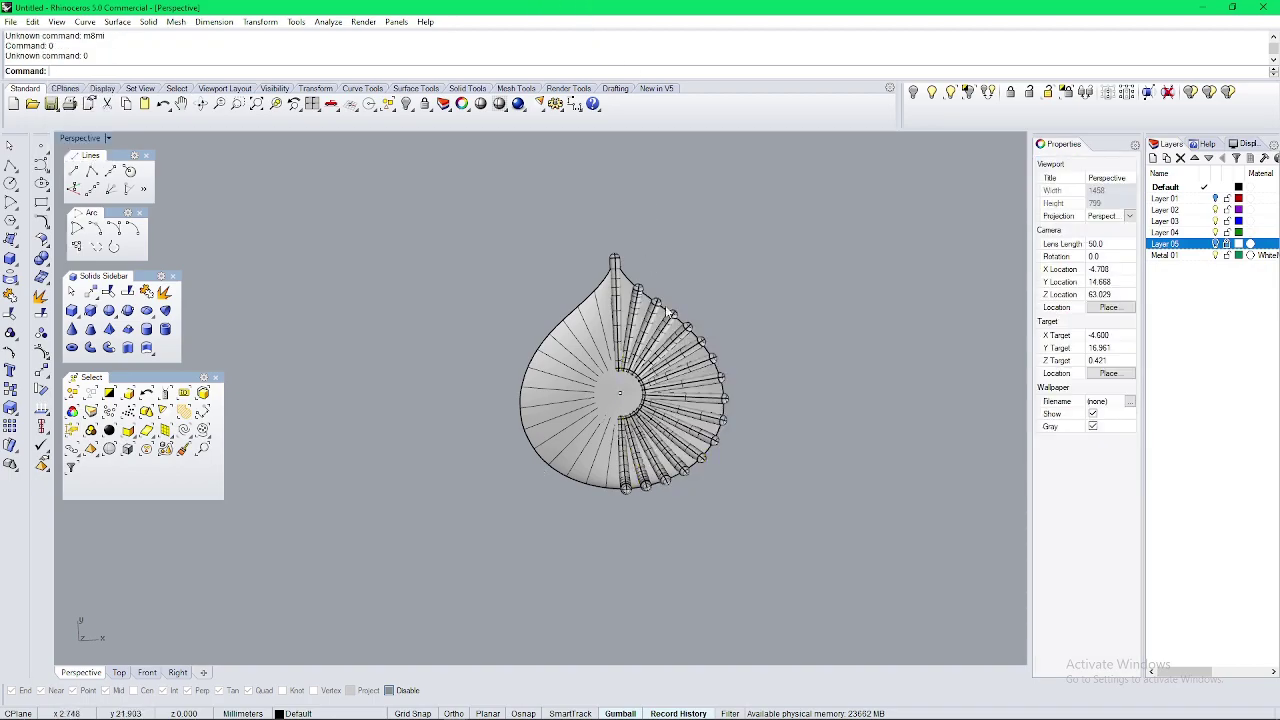
# Step: Select all curves in the model and delete them
pyautogui.moveTo(667, 312); pyautogui.dragTo(645, 317, button='right')
pyautogui.click(185, 431)
pyautogui.press('Delete')
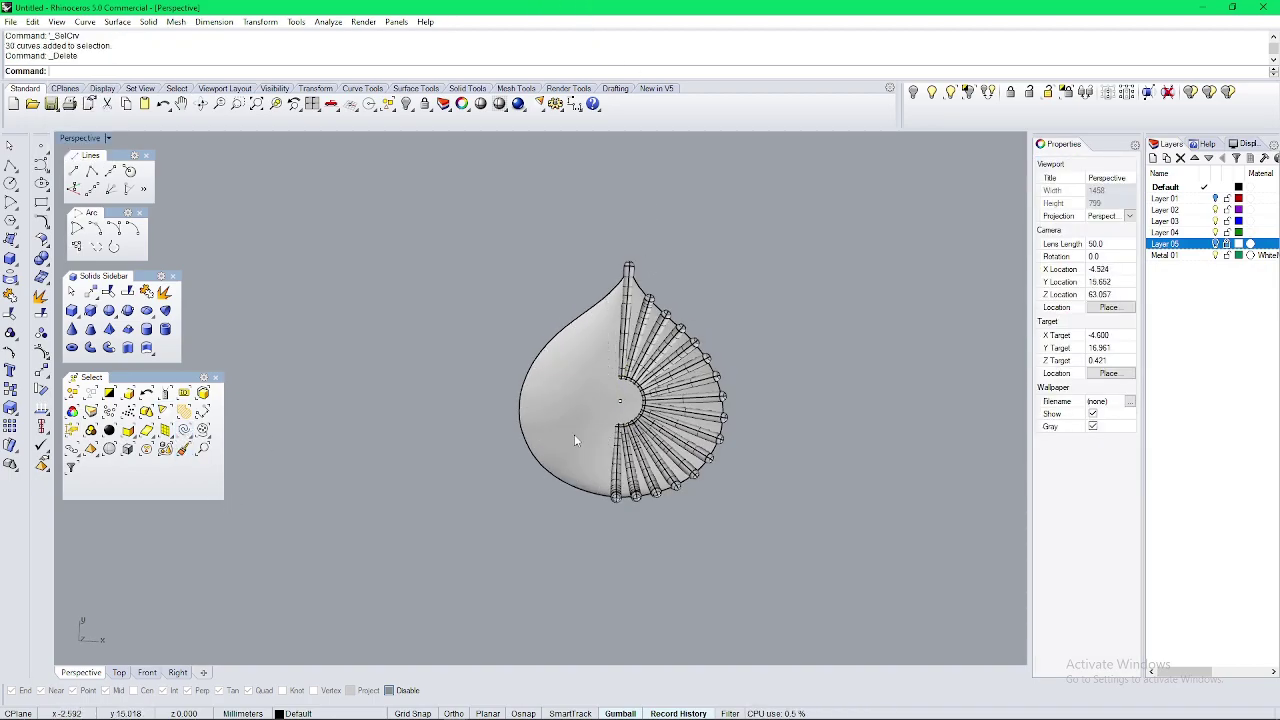
# Step: Mirror the right-half pipes, without the base surface, across the vertical centre axis starting from the origin (0)
pyautogui.moveTo(645, 270); pyautogui.dragTo(645, 270)
pyautogui.keyDown('ctrl'); pyautogui.moveTo(548, 300); pyautogui.dragTo(429, 455); pyautogui.keyUp('ctrl')
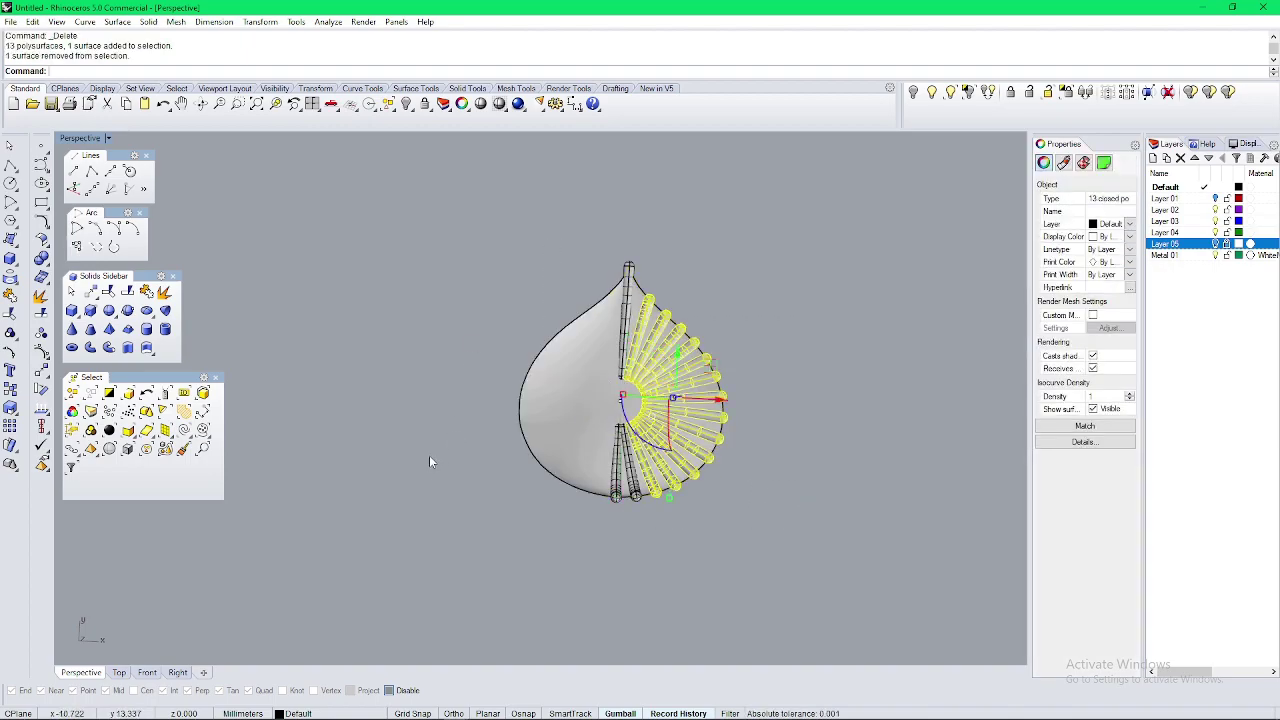
pyautogui.write('mi')
pyautogui.press('Return')
pyautogui.write('0')
pyautogui.press('Return')
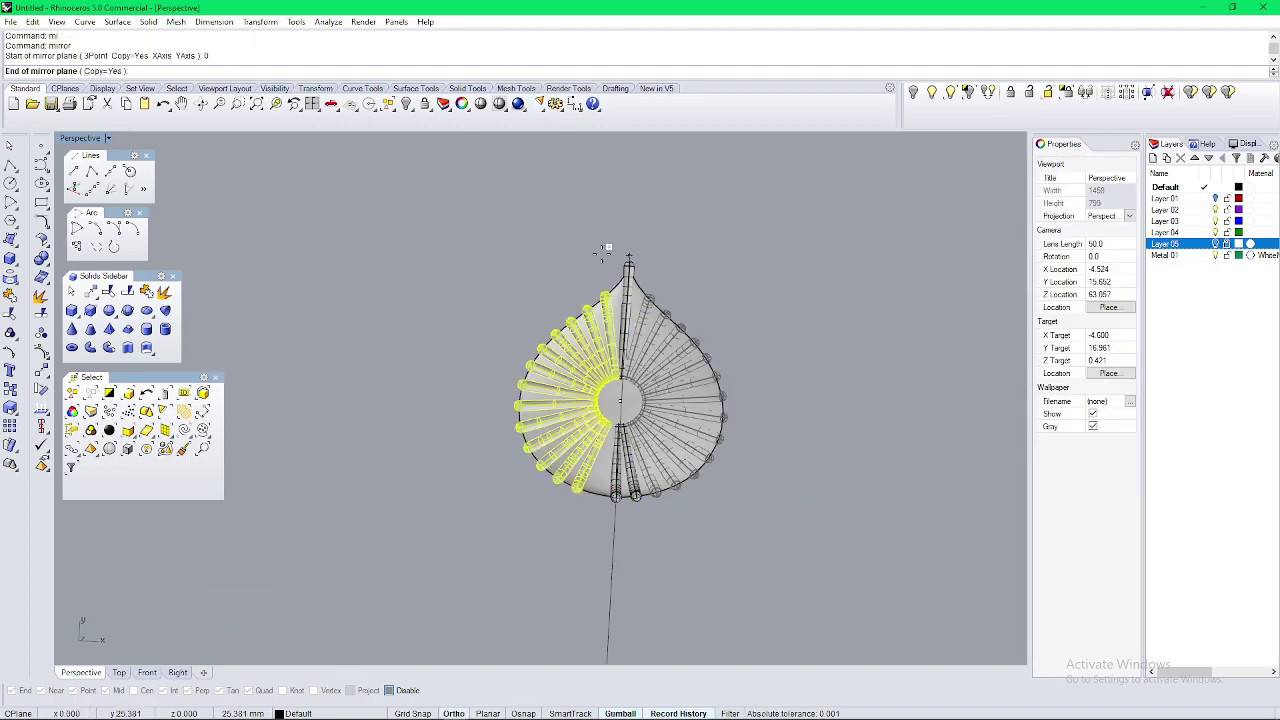
pyautogui.keyDown('shift'); pyautogui.click(631, 236); pyautogui.keyUp('shift')
# Step: Mirror the remaining pipe right of the bottom centre pipe across the vertical centre axis from the origin (0)
pyautogui.scroll(6, 670, 548)
pyautogui.click(587, 424)
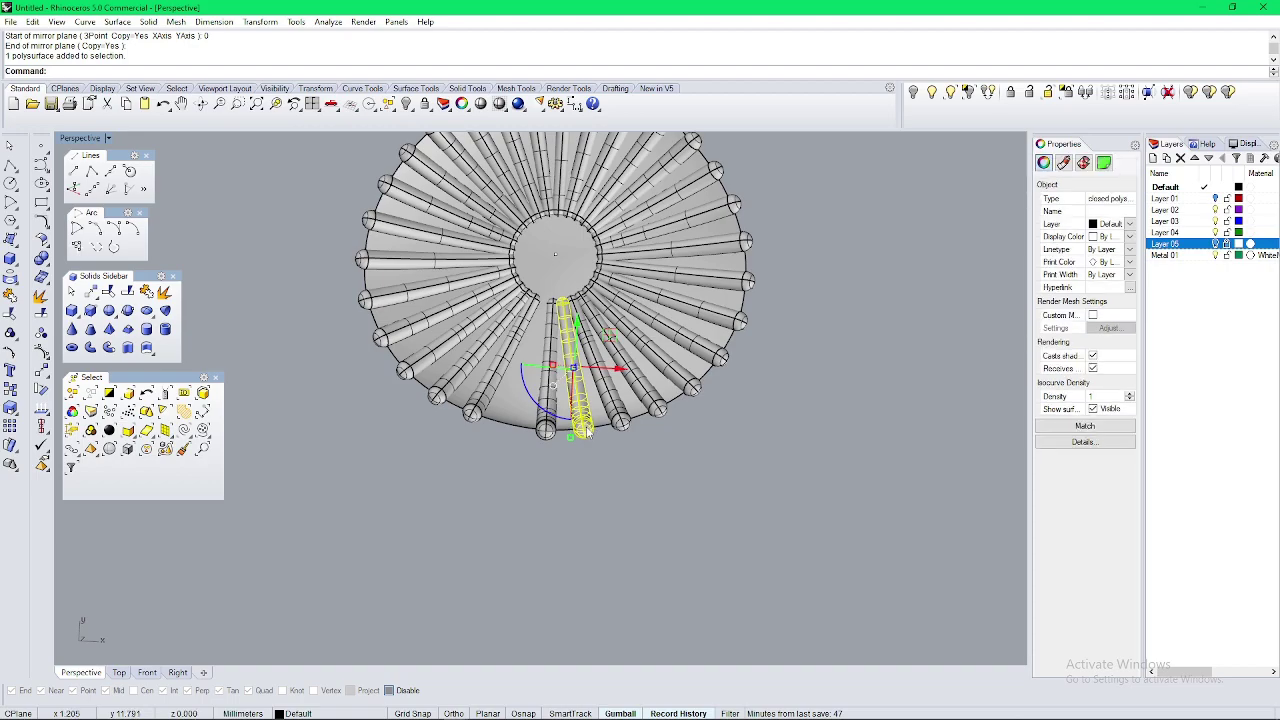
pyautogui.write('mi')
pyautogui.press('Return')
pyautogui.write('0')
pyautogui.press('Return')
pyautogui.keyDown('shift'); pyautogui.click(587, 425); pyautogui.keyUp('shift')
# Step: Extrude the teardrop base surface beneath the pipes into a solid with a distance of -1
pyautogui.scroll(-3, 590, 425)
pyautogui.moveTo(600, 428); pyautogui.dragTo(671, 607, button='right')
pyautogui.scroll(6, 671, 607)
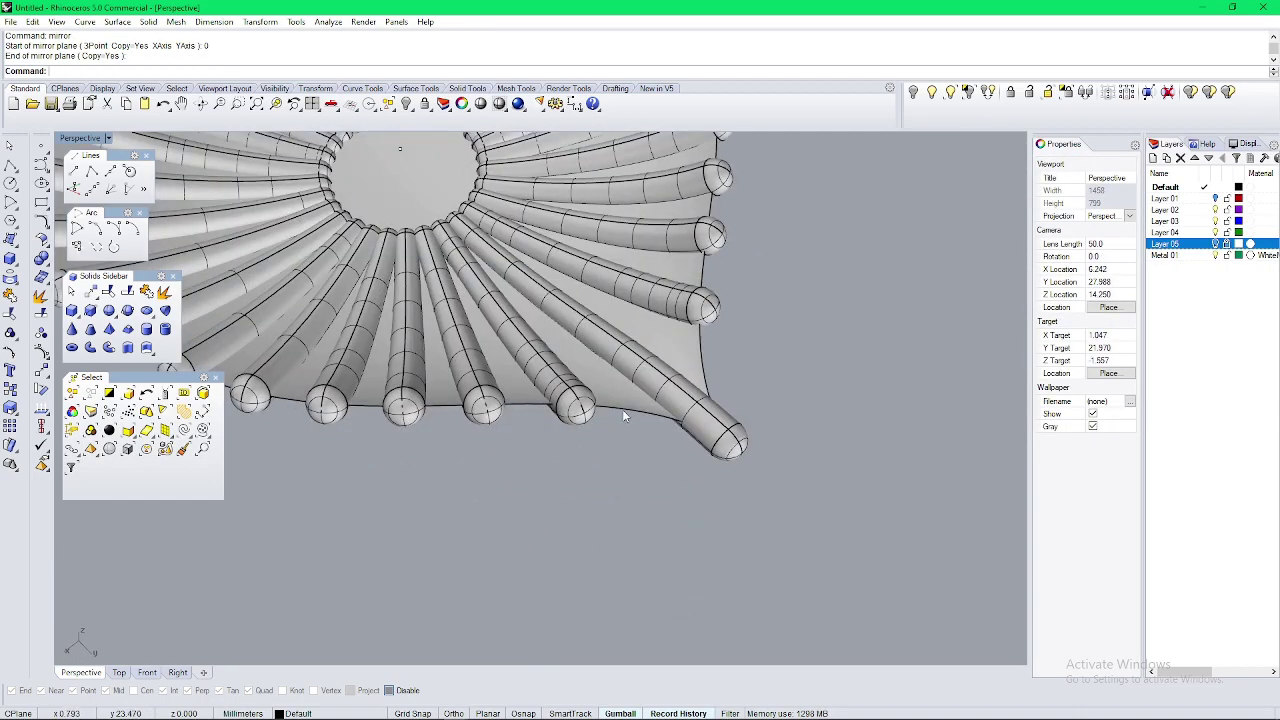
pyautogui.click(620, 410)
pyautogui.write('h')
pyautogui.press('Return')
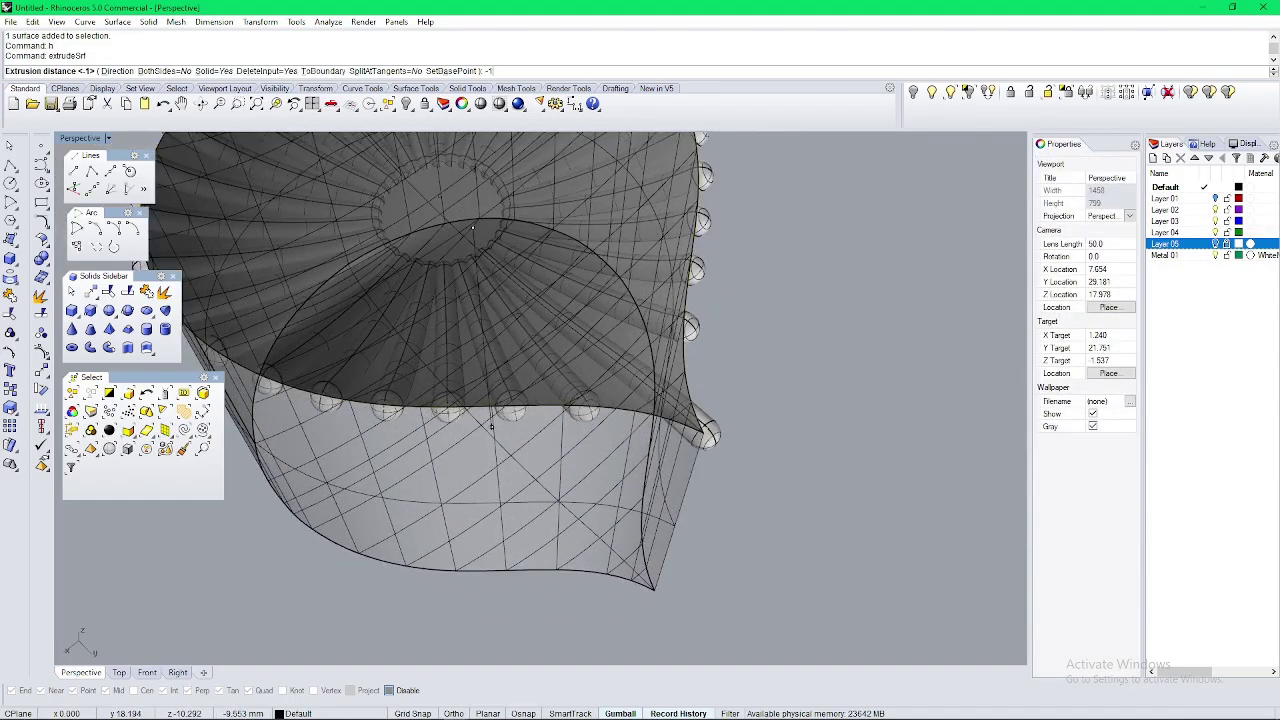
pyautogui.press('Return')
# Step: Try to run a draft angle analysis on the ribbed teardrop model
pyautogui.scroll(-4, 491, 427)
pyautogui.moveTo(491, 427); pyautogui.dragTo(572, 471, button='right')
pyautogui.scroll(-3, 572, 471)
pyautogui.moveTo(712, 572); pyautogui.dragTo(374, 287)
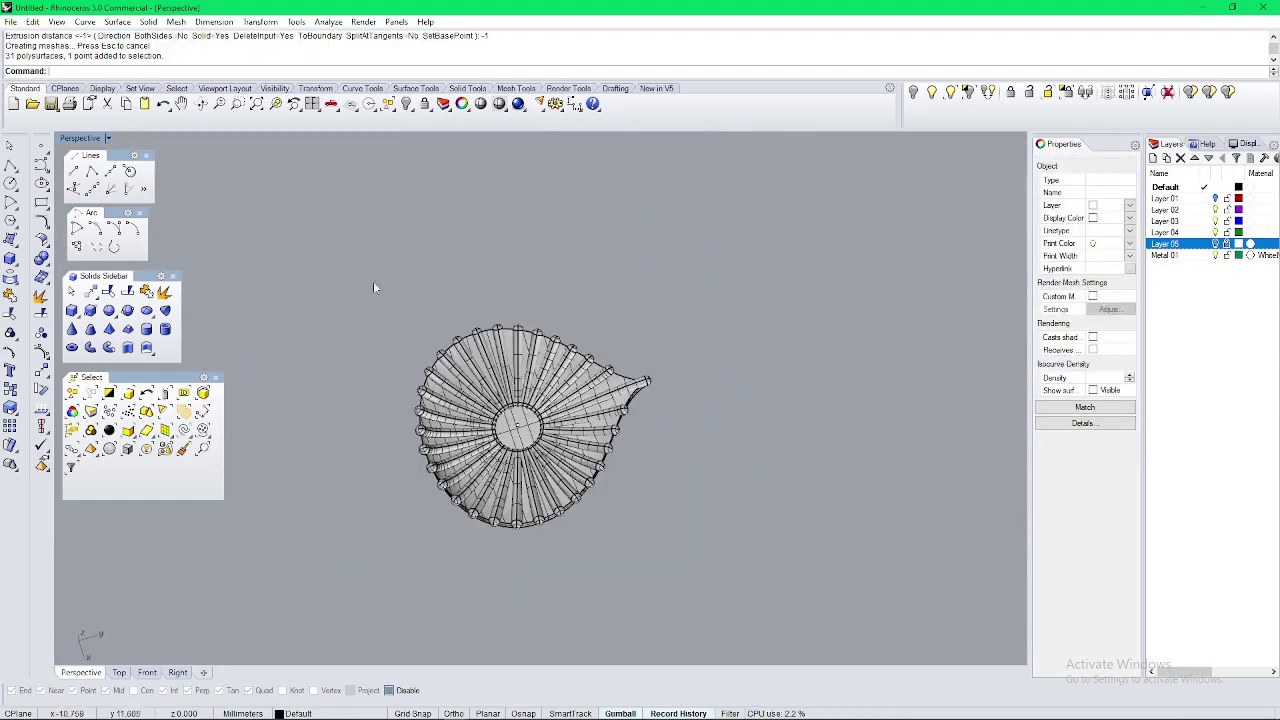
pyautogui.scroll(8, 550, 498)
pyautogui.moveTo(550, 498); pyautogui.dragTo(478, 531, button='right')
pyautogui.write('DraftAngleAnalysis')
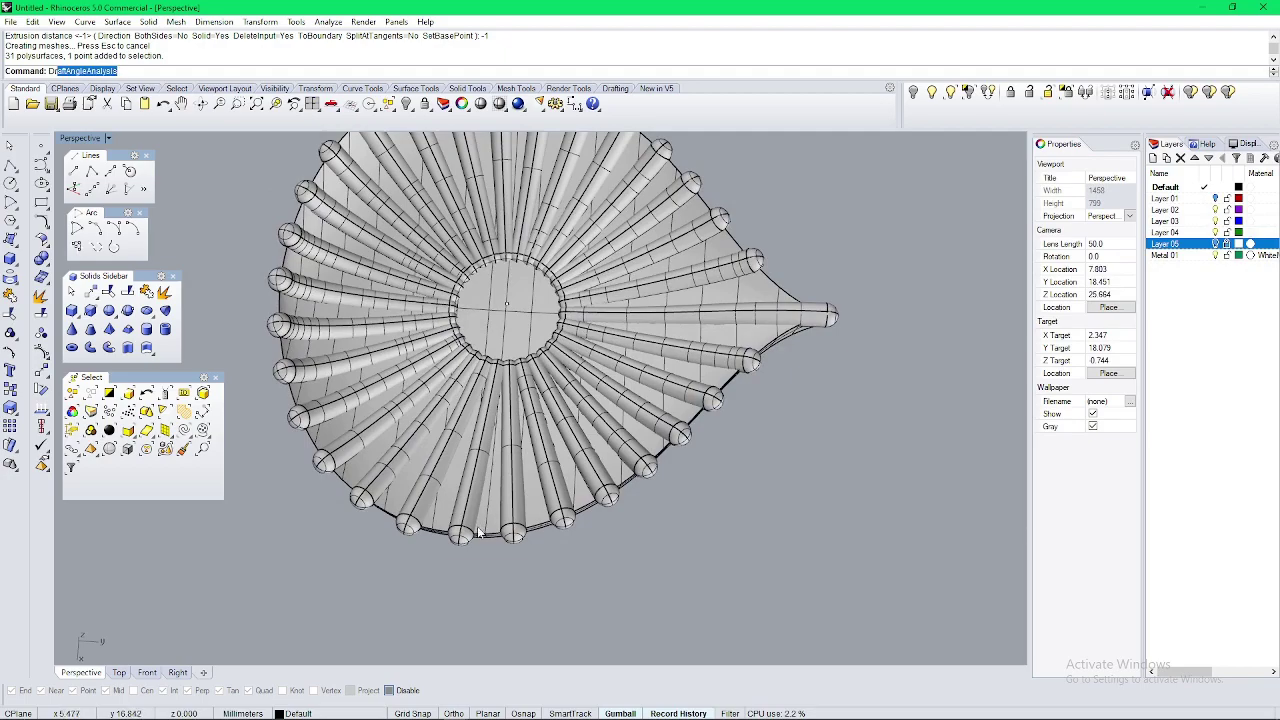
pyautogui.press('Return')
pyautogui.scroll(4, 478, 532)
pyautogui.click(590, 549)
pyautogui.press('Escape')
pyautogui.scroll(-7, 590, 549)
pyautogui.moveTo(590, 549); pyautogui.dragTo(636, 441, button='right')
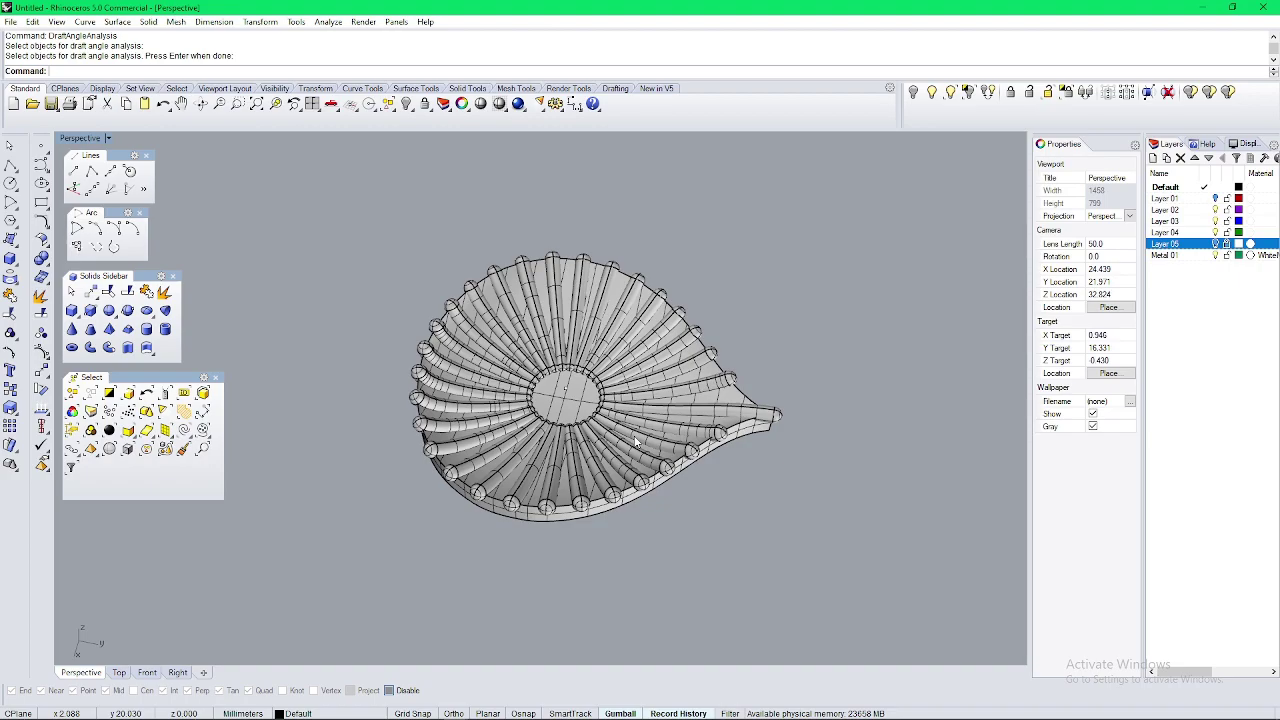
pyautogui.click(488, 708)
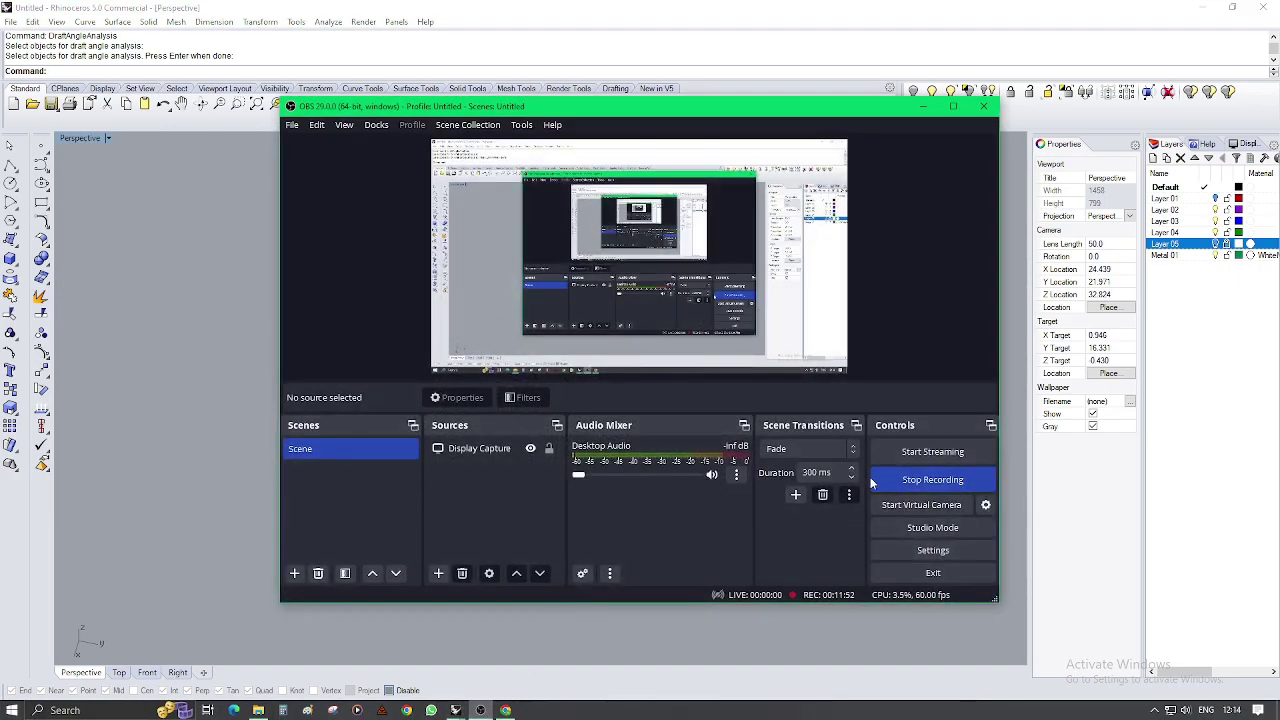
pyautogui.click(914, 481)
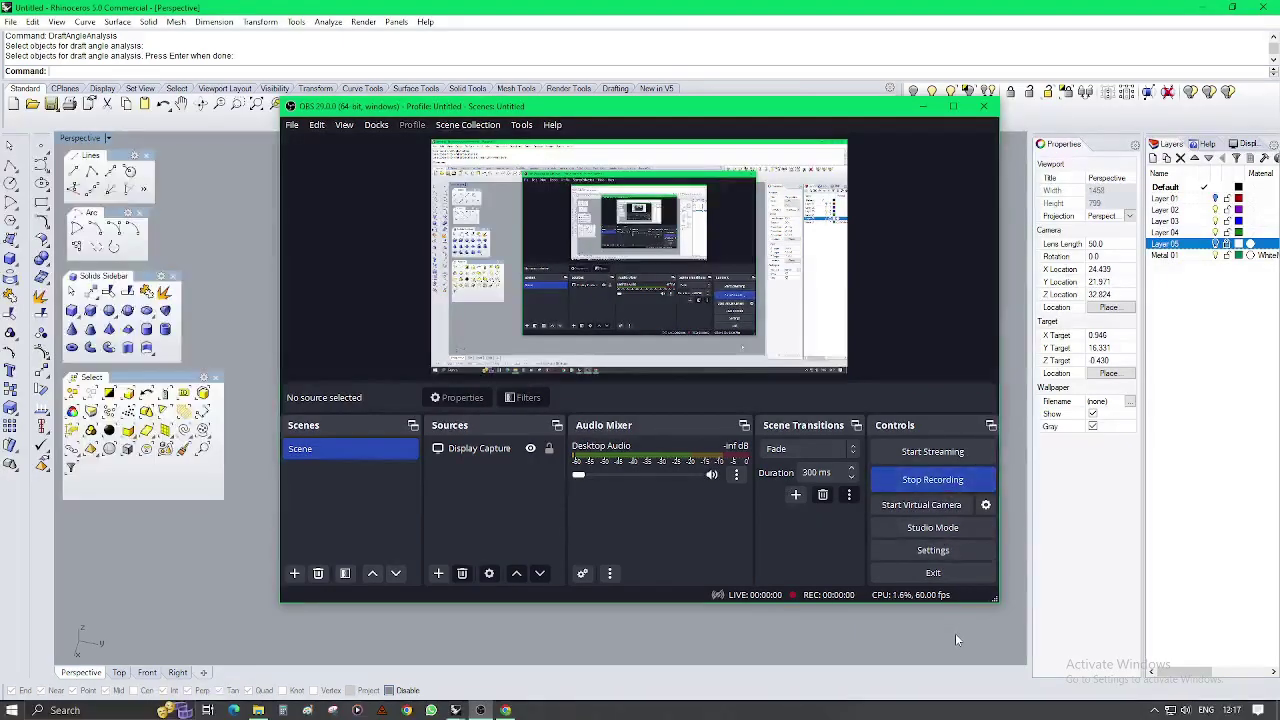
pyautogui.click(955, 633)
# Step: Duplicate the two upper outer edges of the teardrop base and join them into one closed curve
pyautogui.moveTo(533, 391); pyautogui.dragTo(503, 440, button='right')
pyautogui.scroll(5, 503, 498)
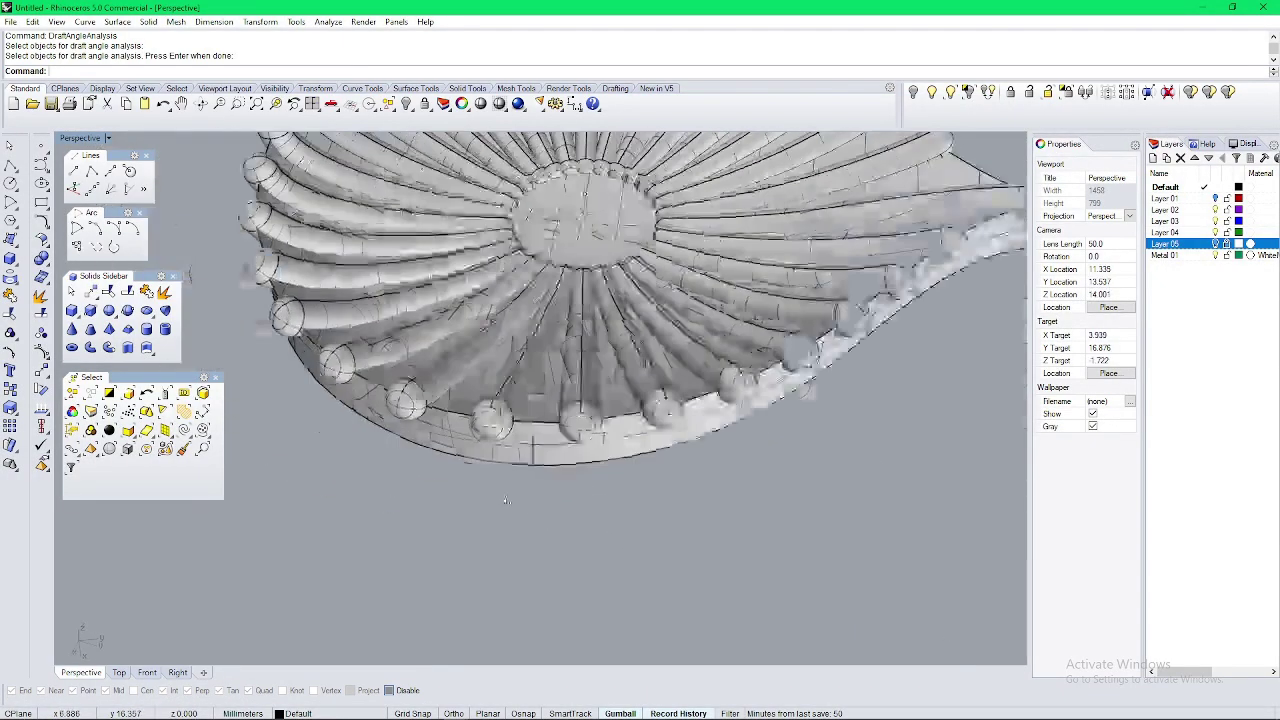
pyautogui.moveTo(590, 580); pyautogui.dragTo(529, 534, button='right')
pyautogui.write('de')
pyautogui.press('Return')
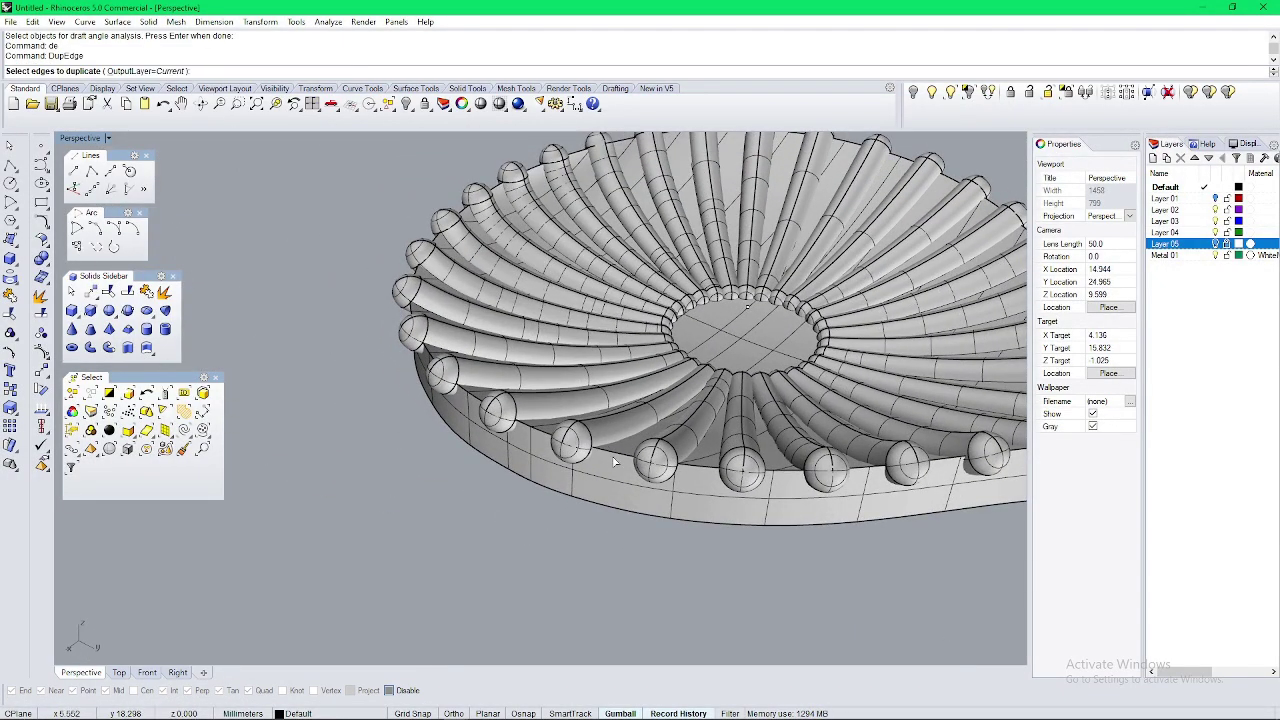
pyautogui.click(614, 462)
pyautogui.moveTo(614, 470); pyautogui.dragTo(457, 610, button='right')
pyautogui.scroll(-6, 457, 612)
pyautogui.keyDown('shift'); pyautogui.moveTo(709, 606); pyautogui.dragTo(672, 502, button='right'); pyautogui.keyUp('shift')
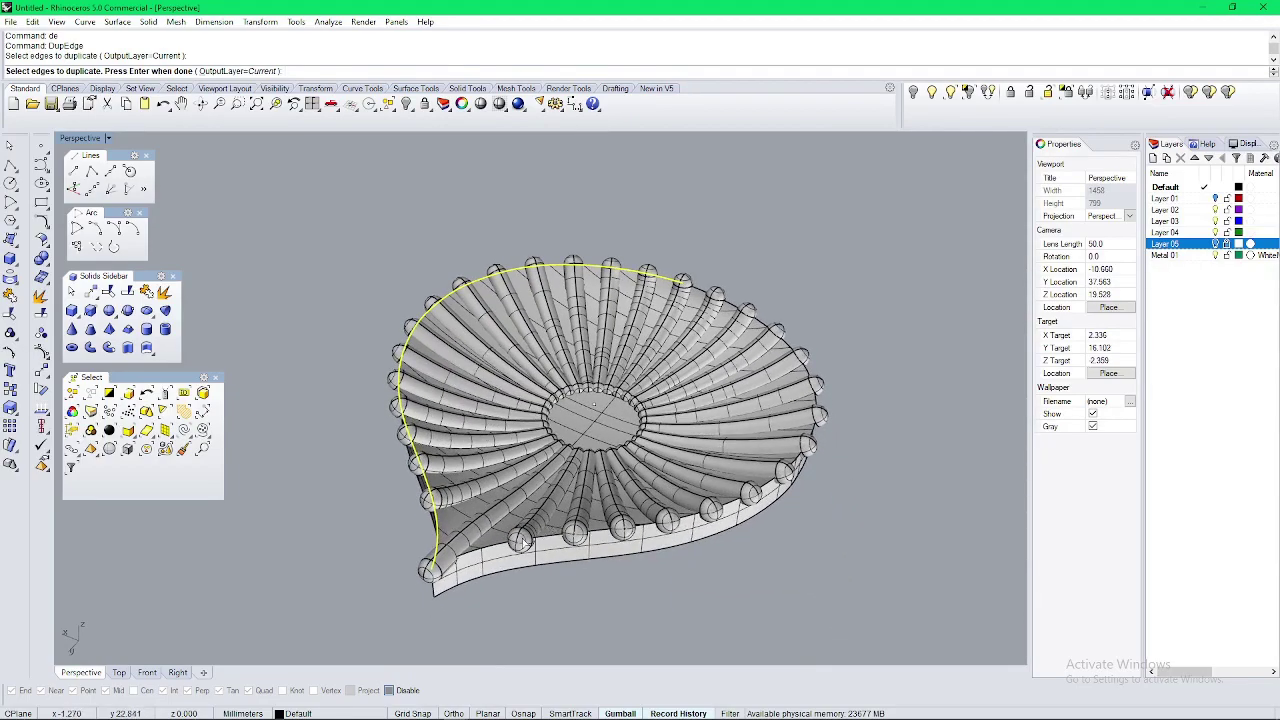
pyautogui.click(500, 544)
pyautogui.press('Return')
pyautogui.hotkey('ctrl', 'j')
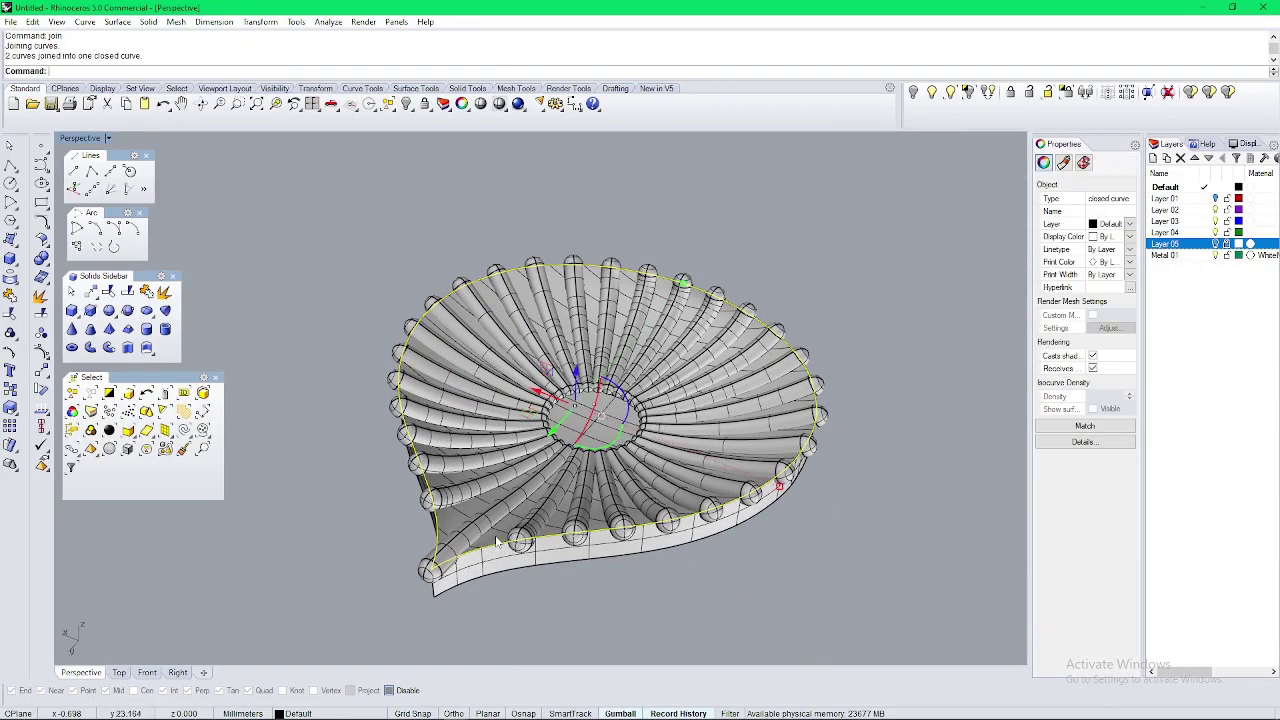
# Step: Create a closed pipe along the joined teardrop outline and delete the outline curve
pyautogui.write('Pipe')
pyautogui.press('Return')
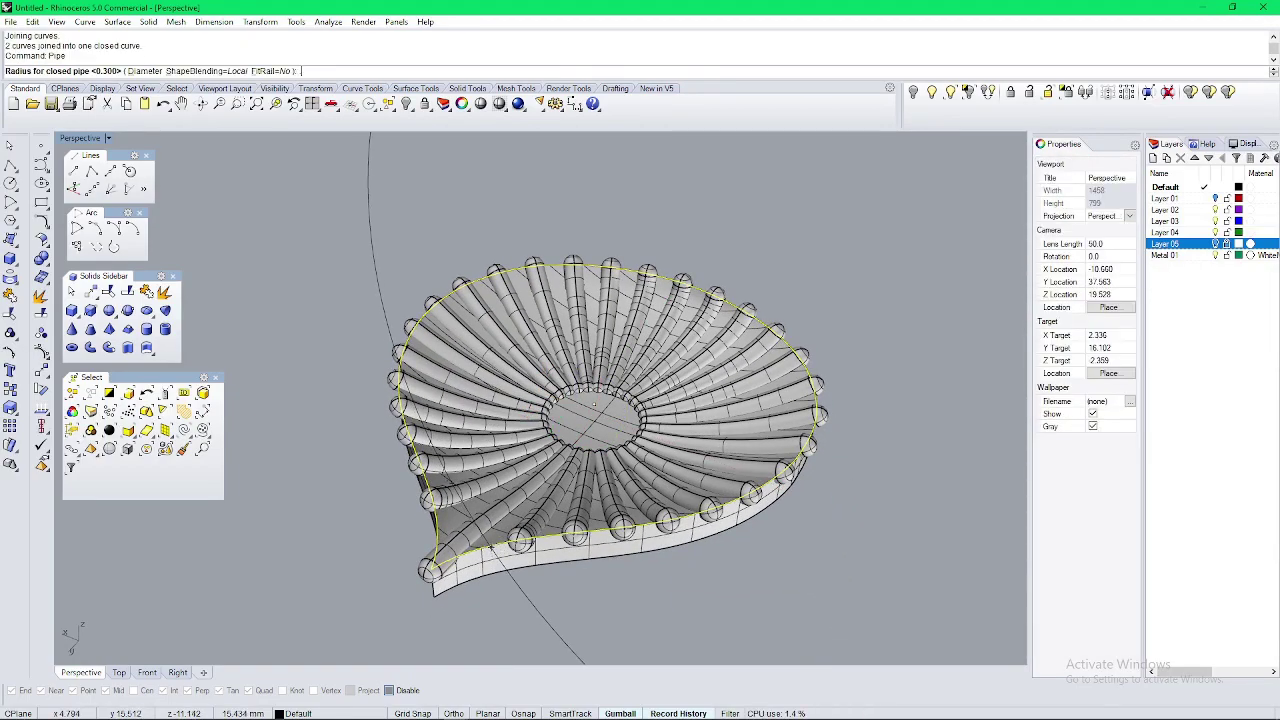
pyautogui.press('Return')
pyautogui.press('Return')
pyautogui.scroll(-7, 793, 544)
pyautogui.moveTo(793, 544); pyautogui.dragTo(590, 404, button='right')
pyautogui.press('Delete')
# Step: Group all parts of the ribbed teardrop and turn off the visibility of their surface isocurves
pyautogui.scroll(2, 617, 317)
pyautogui.moveTo(640, 306); pyautogui.dragTo(367, 530)
pyautogui.keyDown('shift'); pyautogui.moveTo(367, 528); pyautogui.dragTo(430, 434, button='right'); pyautogui.keyUp('shift')
pyautogui.write('g')
pyautogui.press('Return')
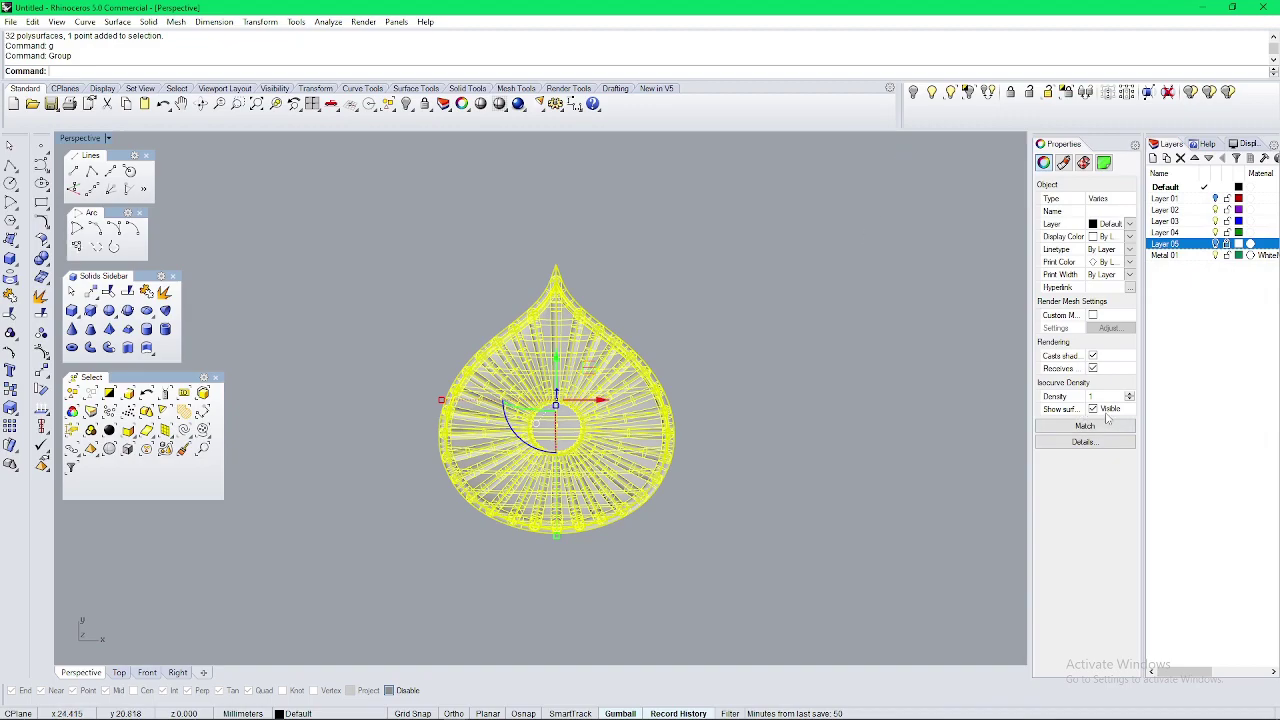
pyautogui.click(1095, 410)
pyautogui.click(1087, 427)
pyautogui.press('Escape')
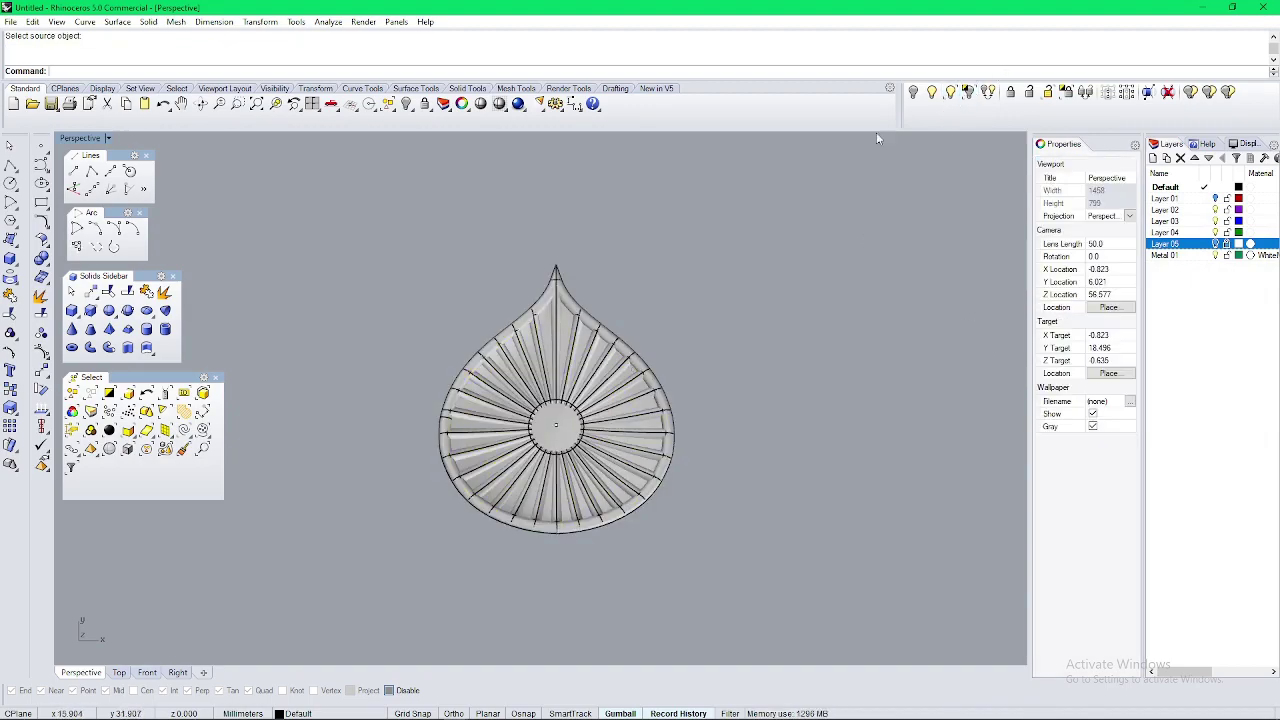
# Step: Unhide only the green circular bezel and the two green leaf-shaped bezels over the teardrop
pyautogui.click(950, 94)
pyautogui.click(586, 411)
pyautogui.click(519, 499)
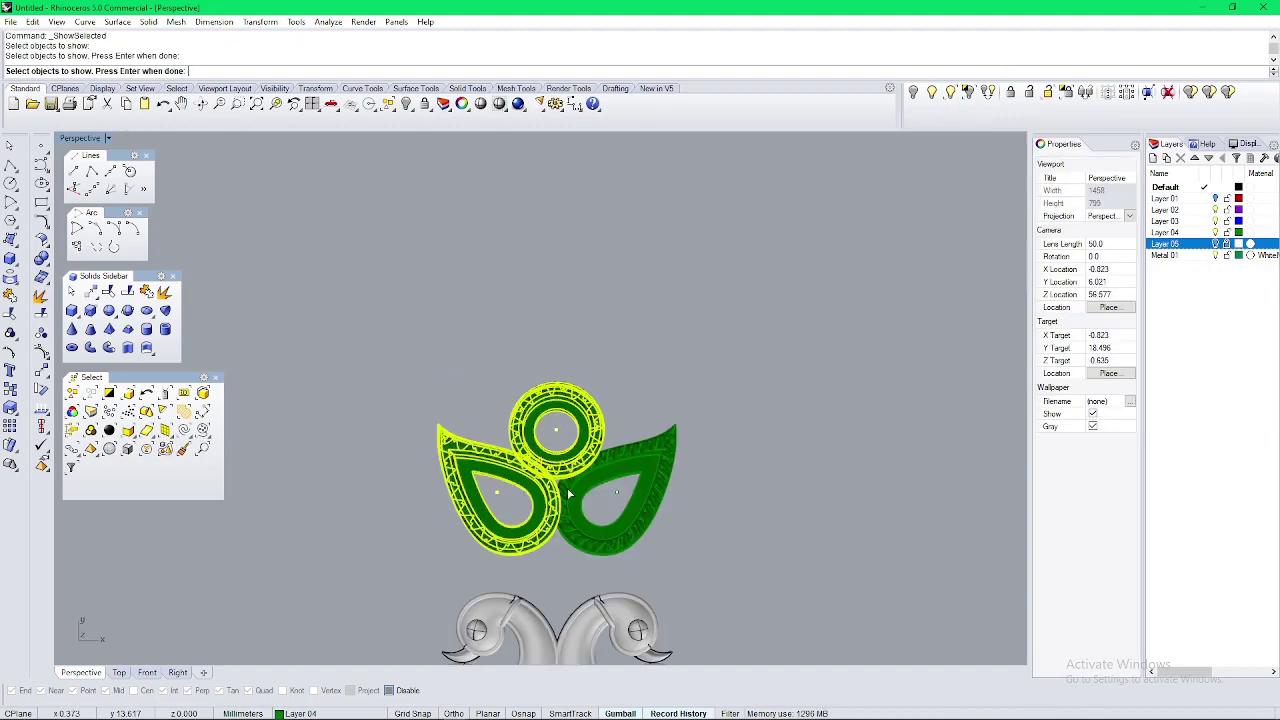
pyautogui.click(568, 494)
pyautogui.rightClick(505, 481)
# Step: Examine from the side and from below how the green bezels sit against the ribbed teardrop
pyautogui.moveTo(505, 483); pyautogui.dragTo(655, 443, button='right')
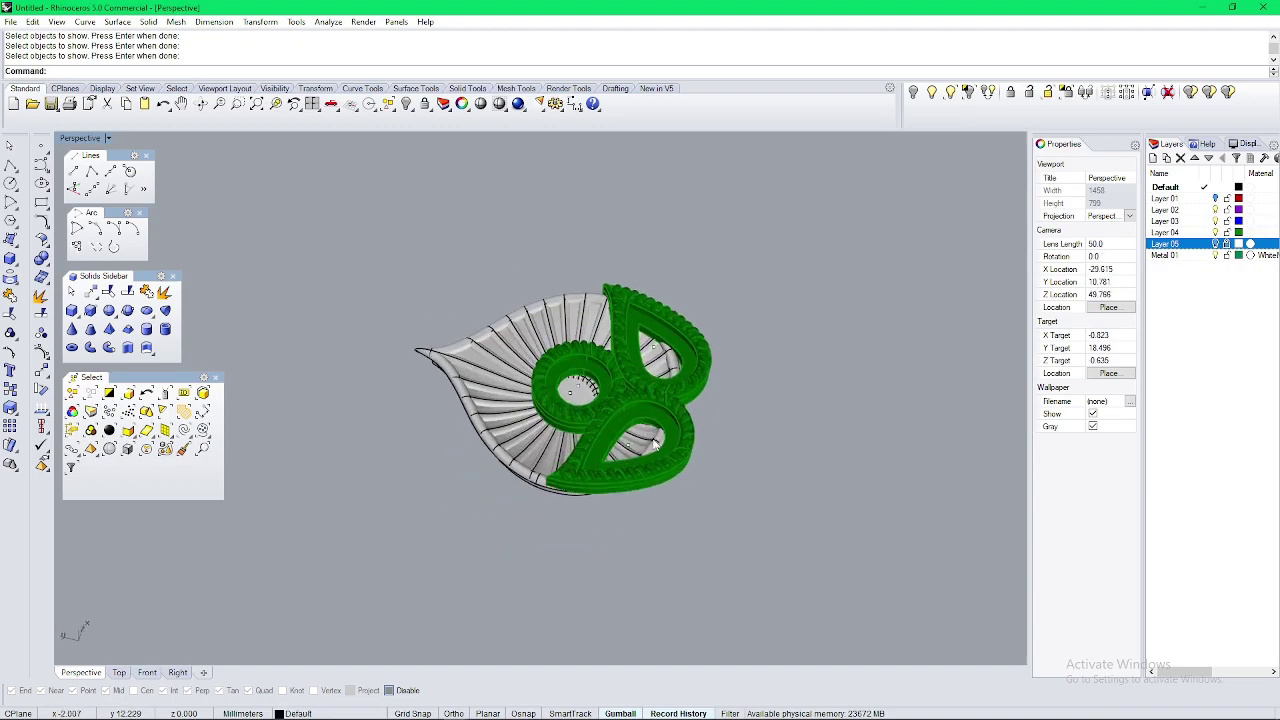
pyautogui.scroll(10, 540, 505)
pyautogui.moveTo(575, 505); pyautogui.dragTo(604, 490, button='right')
pyautogui.click(671, 409)
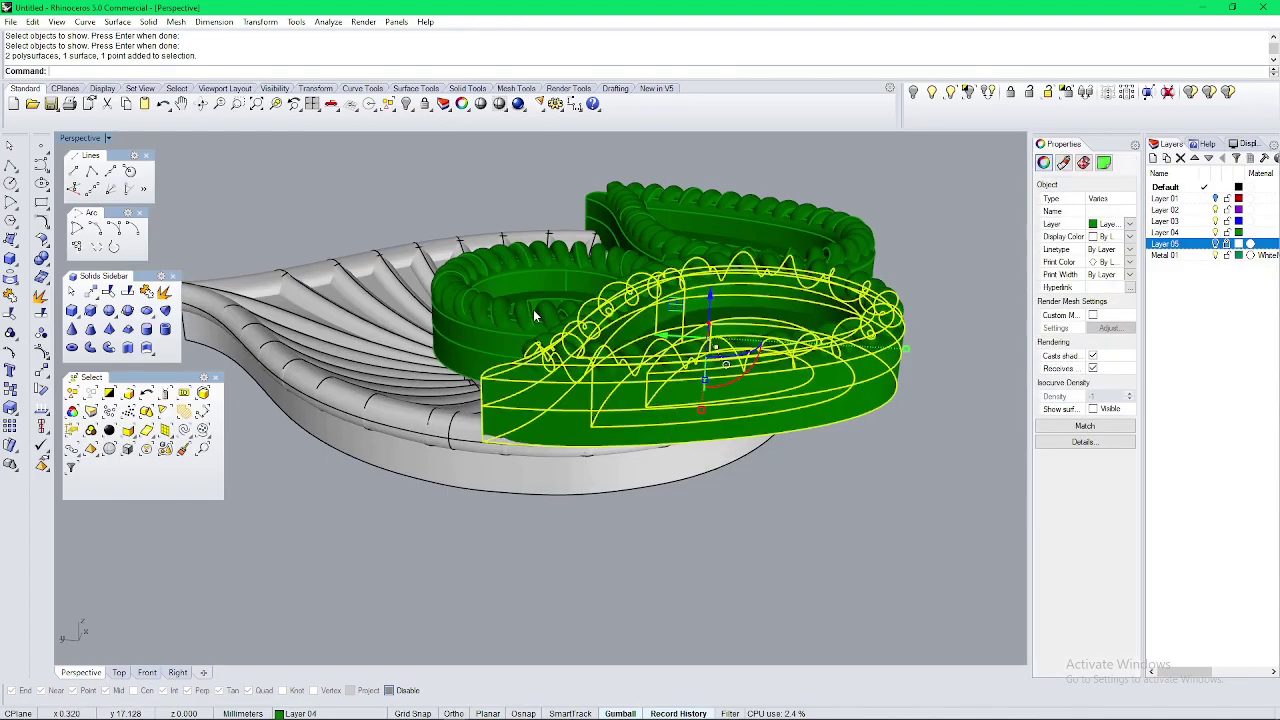
pyautogui.keyDown('shift'); pyautogui.click(533, 309); pyautogui.keyUp('shift')
pyautogui.moveTo(652, 262); pyautogui.dragTo(815, 364, button='right')
pyautogui.click(441, 401)
pyautogui.moveTo(441, 401); pyautogui.dragTo(422, 289, button='right')
pyautogui.moveTo(404, 388); pyautogui.dragTo(376, 431, button='right')
pyautogui.press('Escape')
pyautogui.click(390, 424)
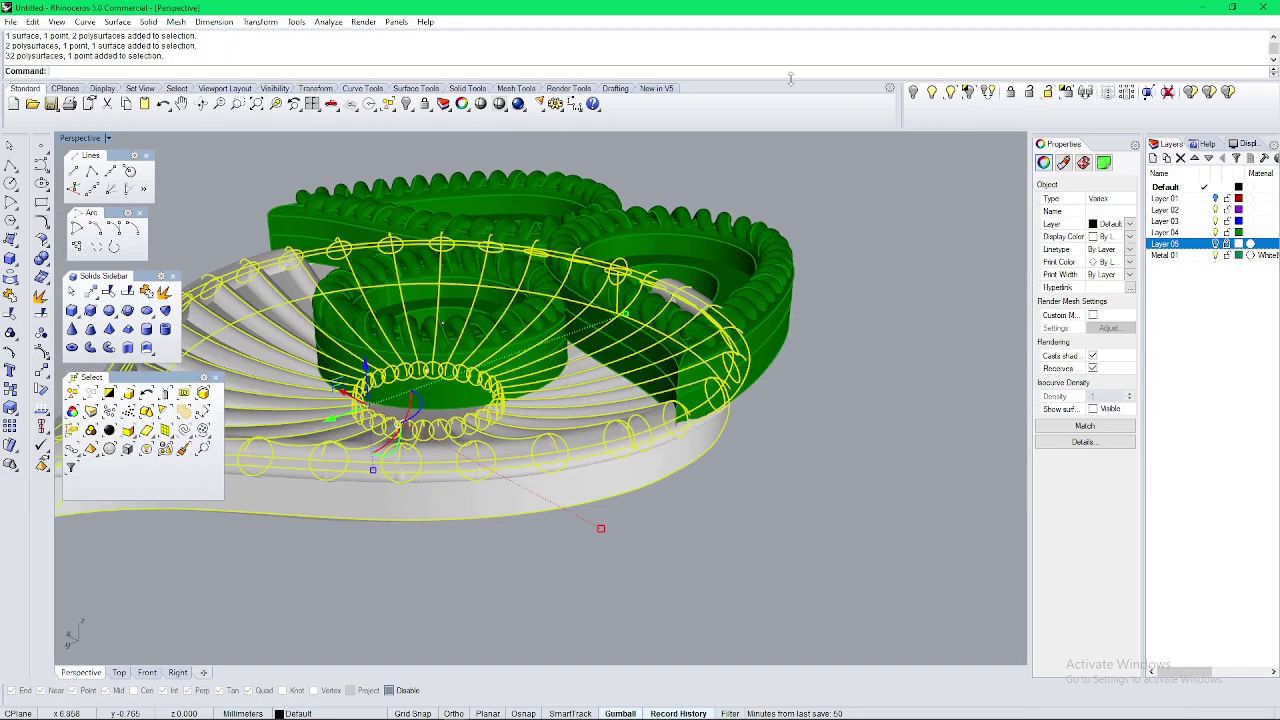
pyautogui.press('Escape')
pyautogui.moveTo(434, 354); pyautogui.dragTo(375, 256, button='right')
pyautogui.click(146, 349)
pyautogui.press('Escape')
# Step: Hide the ribbed teardrop and extrude the circular bezel's bottom face downward into a solid
pyautogui.click(440, 470)
pyautogui.click(912, 93)
pyautogui.click(146, 349)
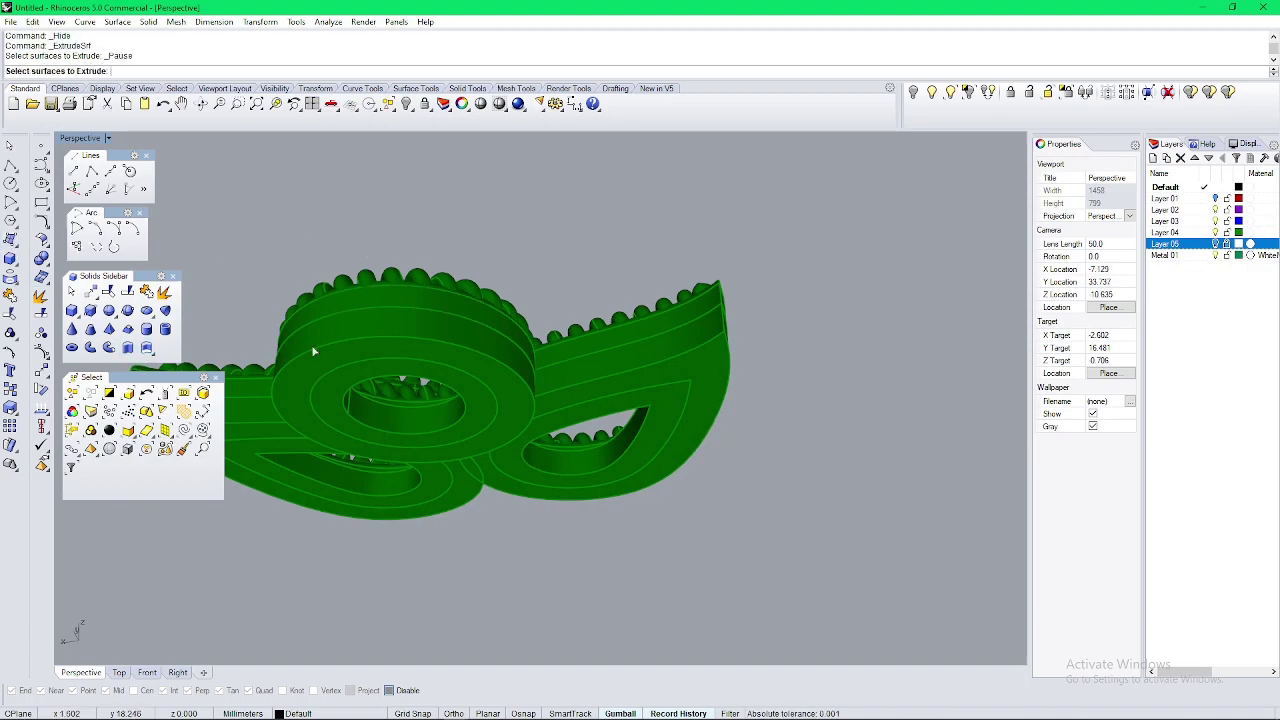
pyautogui.click(312, 368)
pyautogui.click(322, 390)
pyautogui.rightClick(321, 394)
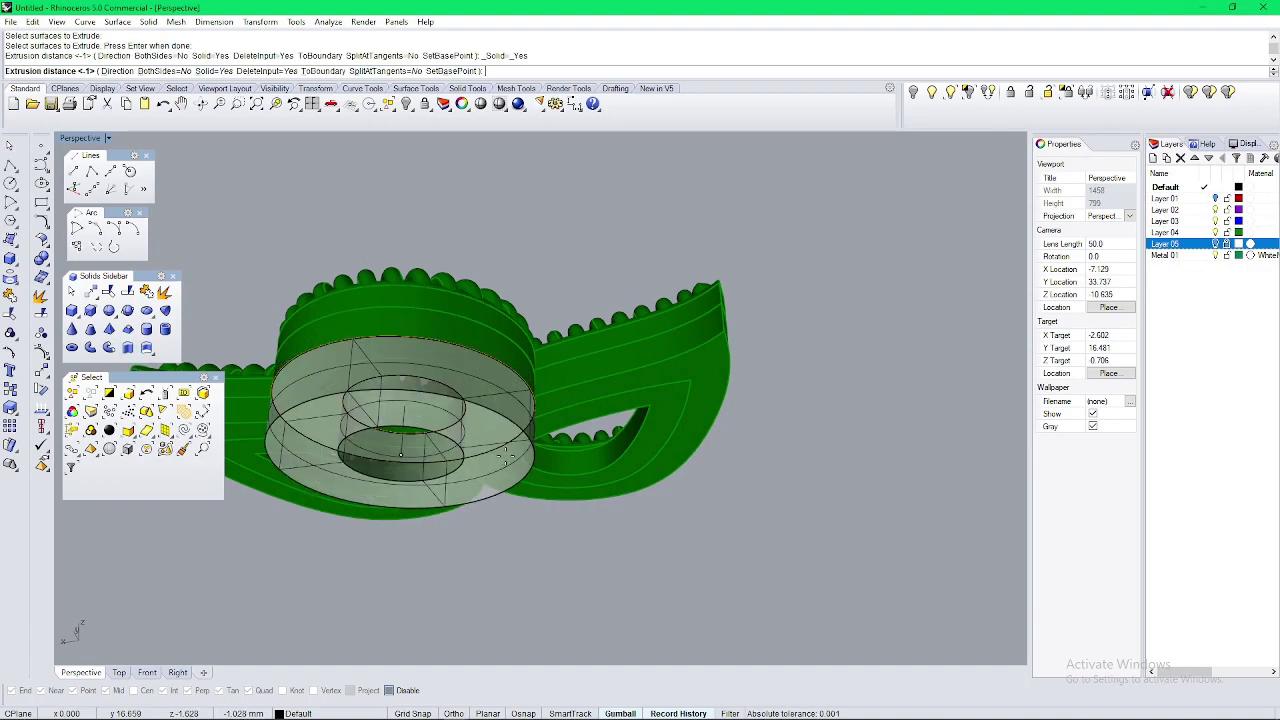
pyautogui.moveTo(350, 395); pyautogui.dragTo(437, 530, button='right')
pyautogui.click(448, 432)
pyautogui.moveTo(556, 478); pyautogui.dragTo(385, 478, button='right')
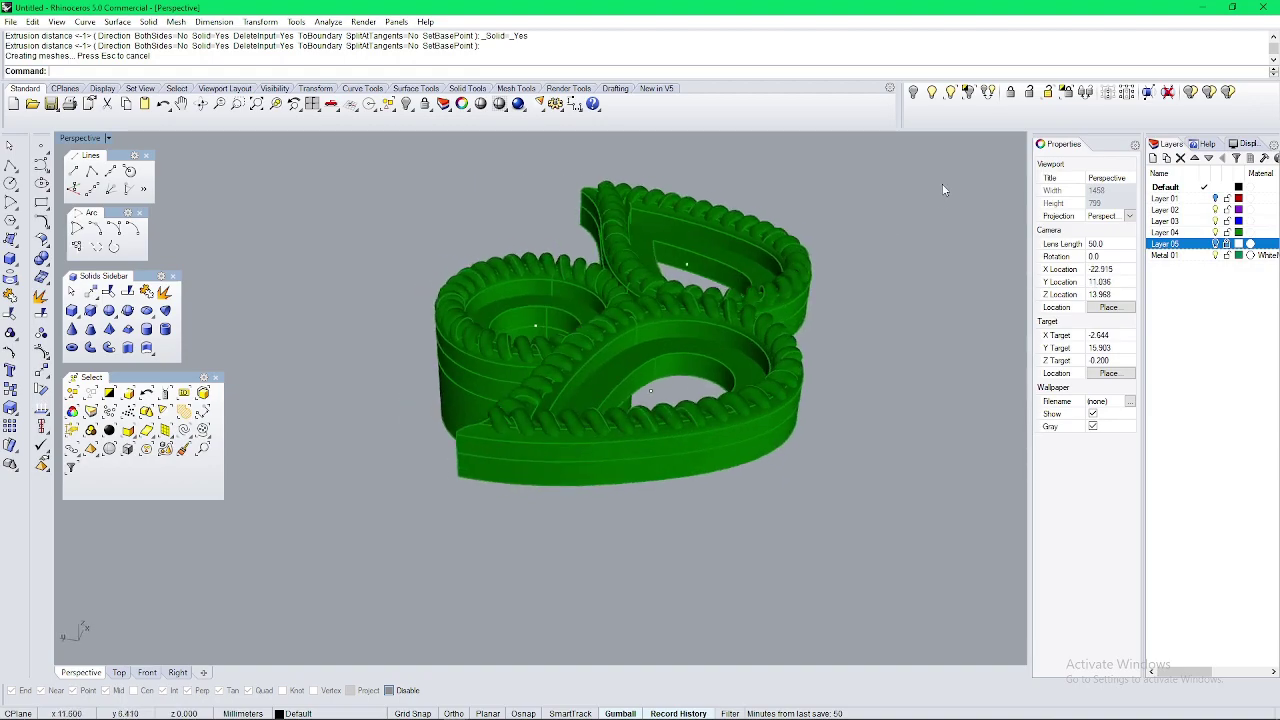
# Step: Unhide the ribbed teardrop beneath the green bezels
pyautogui.click(949, 94)
pyautogui.click(545, 374)
pyautogui.rightClick(536, 379)
pyautogui.moveTo(536, 379); pyautogui.dragTo(548, 502, button='right')
pyautogui.keyDown('shift'); pyautogui.moveTo(499, 389); pyautogui.dragTo(283, 428, button='right'); pyautogui.keyUp('shift')
# Step: Extrude the circle curve on top of the circular bezel downward into a solid cylinder about 10 mm long
pyautogui.click(128, 348)
pyautogui.moveTo(790, 375); pyautogui.dragTo(505, 300, button='right')
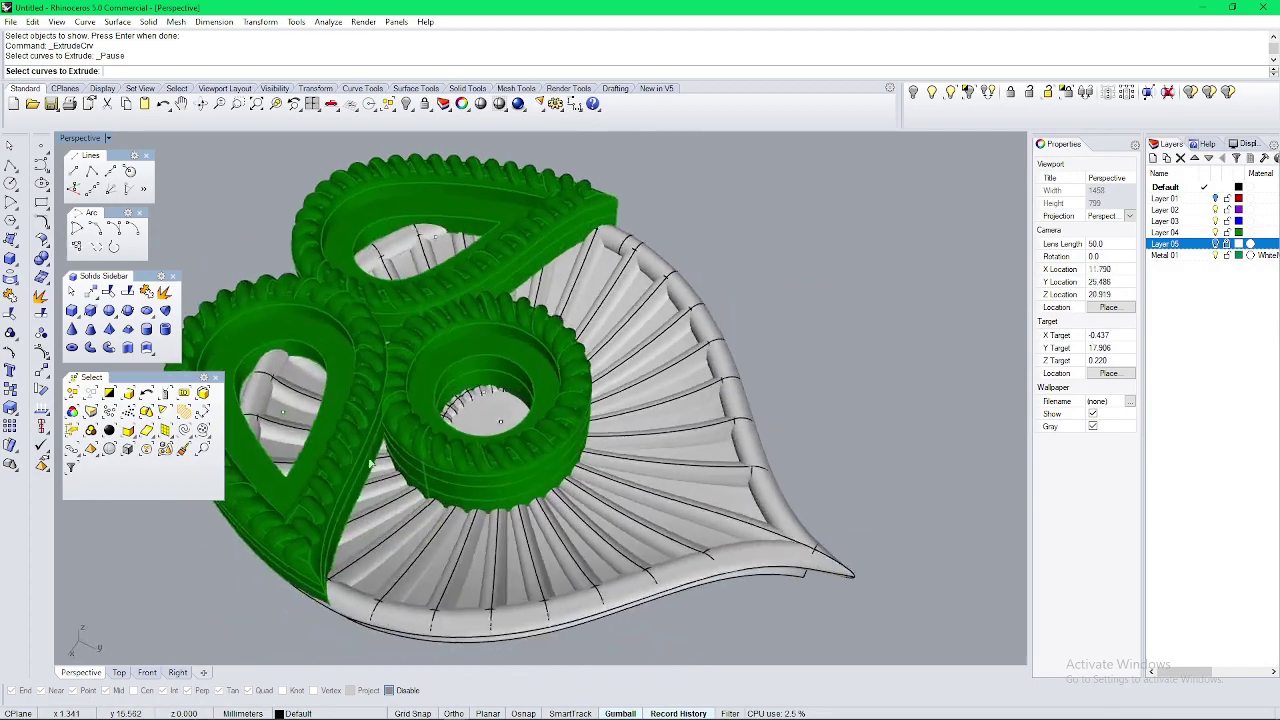
pyautogui.scroll(12, 505, 297)
pyautogui.click(504, 297)
pyautogui.scroll(-12, 503, 298)
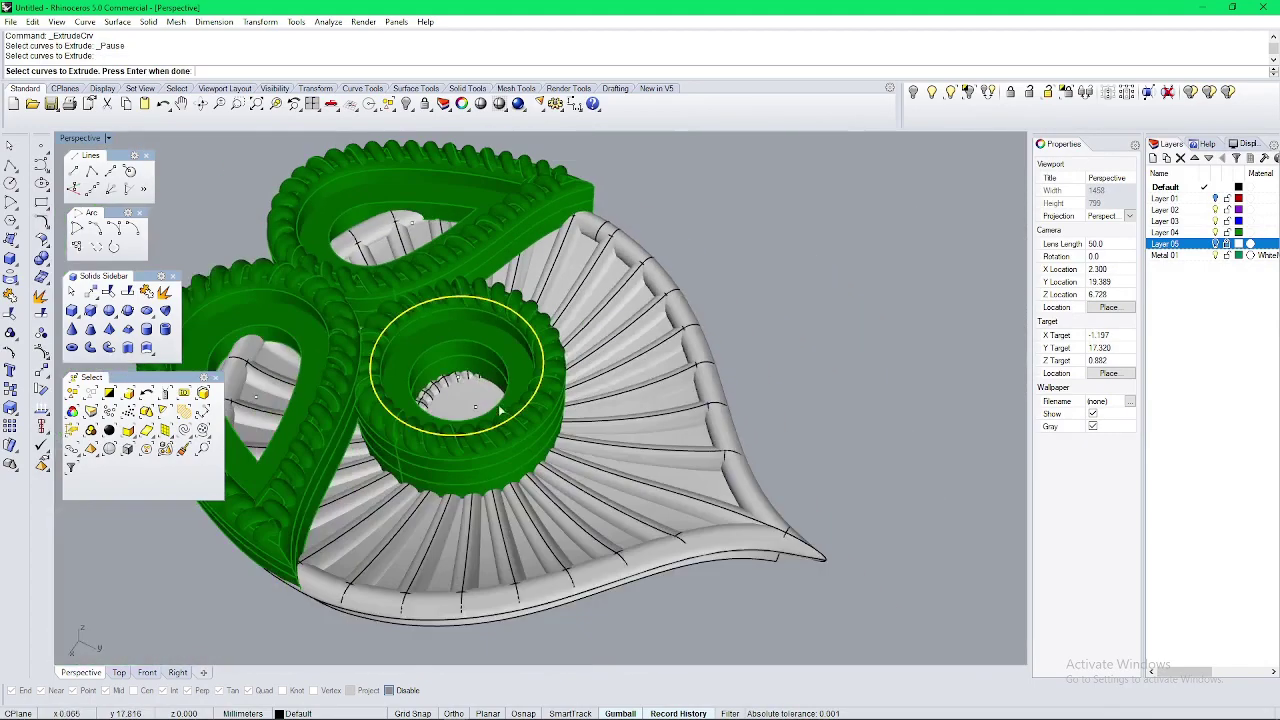
pyautogui.rightClick(499, 414)
pyautogui.rightClick(463, 560)
# Step: Move the solid cylinder upward so that it passes through both the circular bezel and the teardrop
pyautogui.click(430, 351)
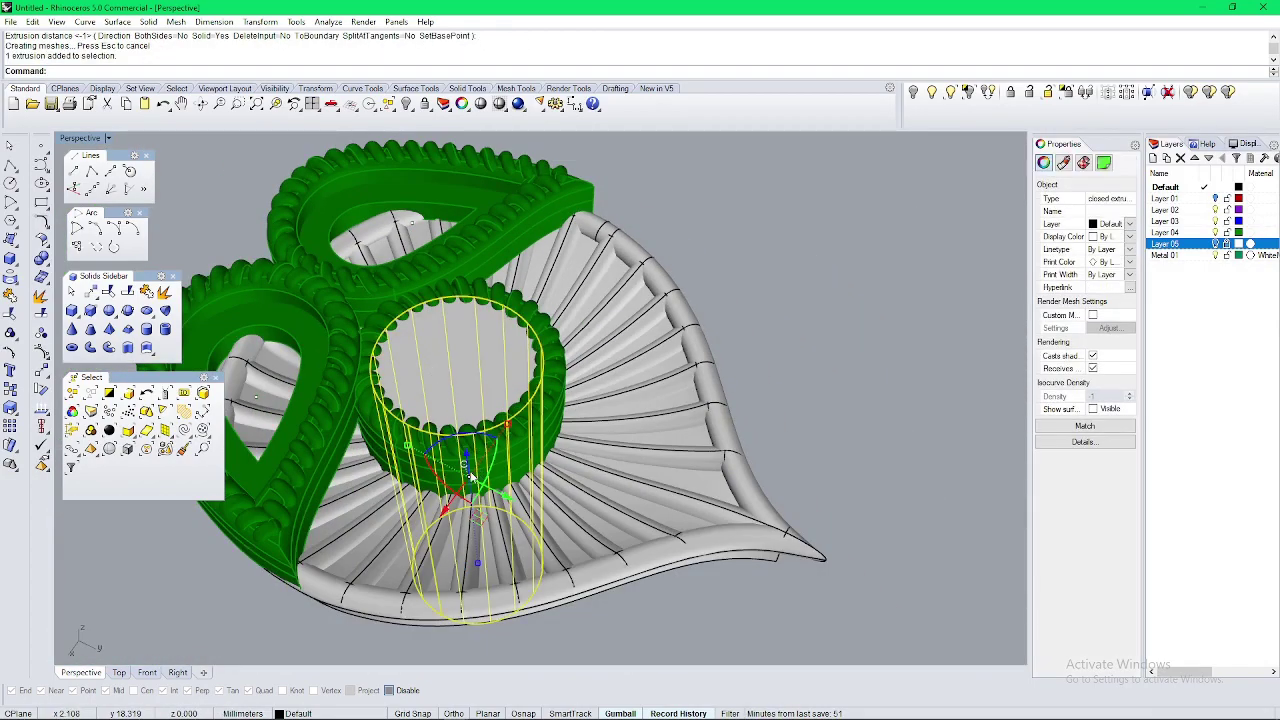
pyautogui.moveTo(470, 462); pyautogui.dragTo(467, 410)
pyautogui.moveTo(427, 486); pyautogui.dragTo(440, 422, button='right')
pyautogui.scroll(-2, 440, 422)
pyautogui.press('Escape')
# Step: Subtract the cylinder from the grouped ribbed teardrop with a Boolean Difference
pyautogui.click(544, 493)
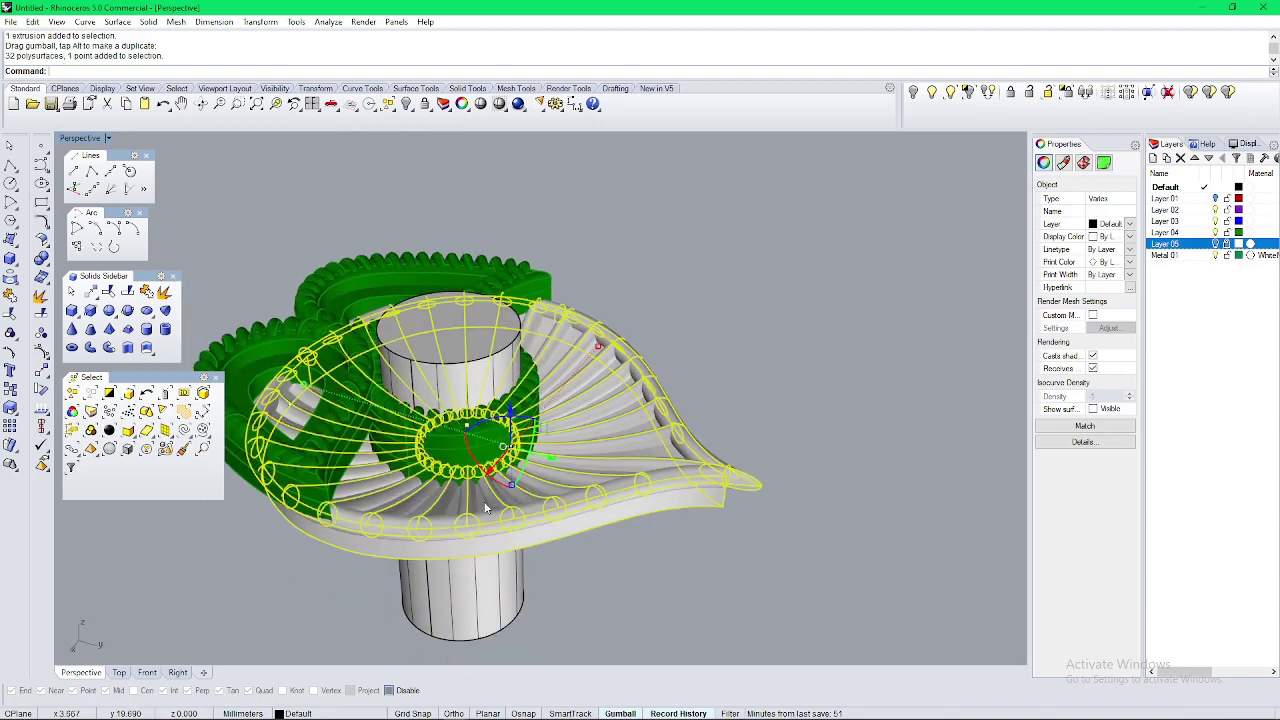
pyautogui.write('bd')
pyautogui.rightClick(497, 568)
pyautogui.click(484, 592)
pyautogui.rightClick(483, 594)
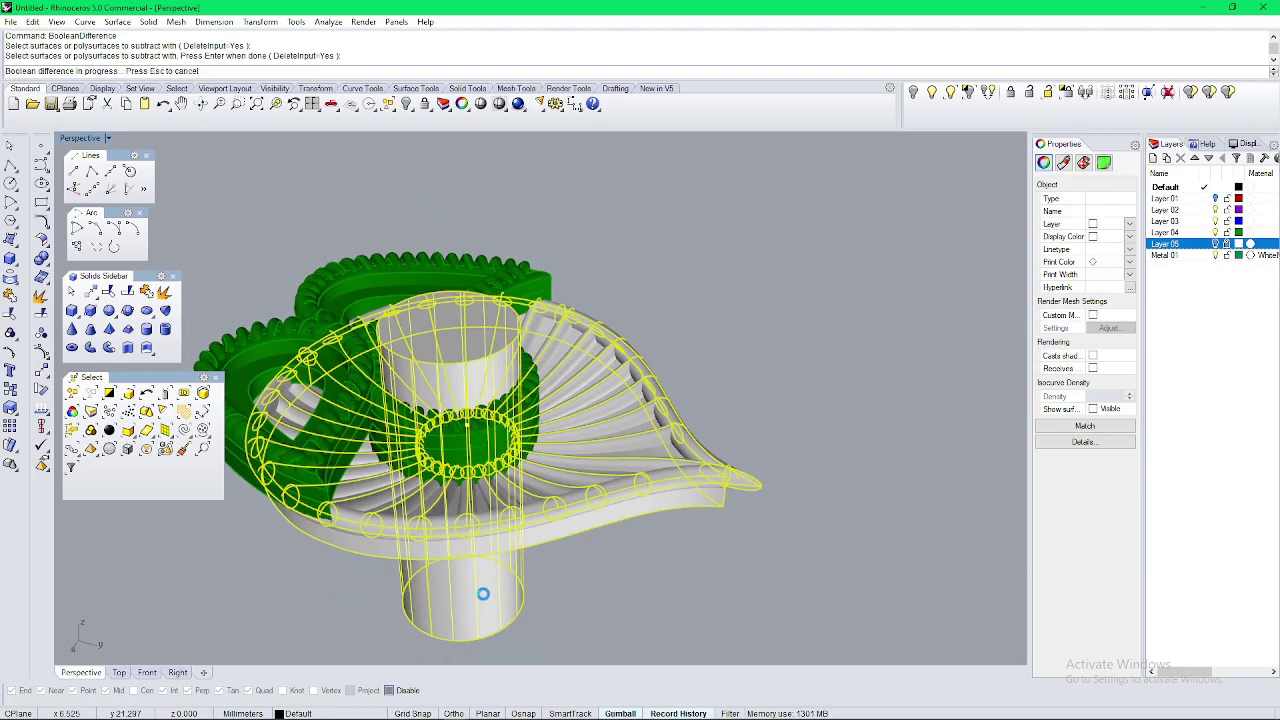
pyautogui.moveTo(482, 594); pyautogui.dragTo(450, 630, button='right')
pyautogui.press('Escape')
# Step: Extrude the two outline curves on the left leaf-shaped bezel downward into a solid about 8.8 mm deep
pyautogui.keyDown('shift'); pyautogui.moveTo(371, 543); pyautogui.dragTo(463, 620, button='right'); pyautogui.keyUp('shift')
pyautogui.click(125, 353)
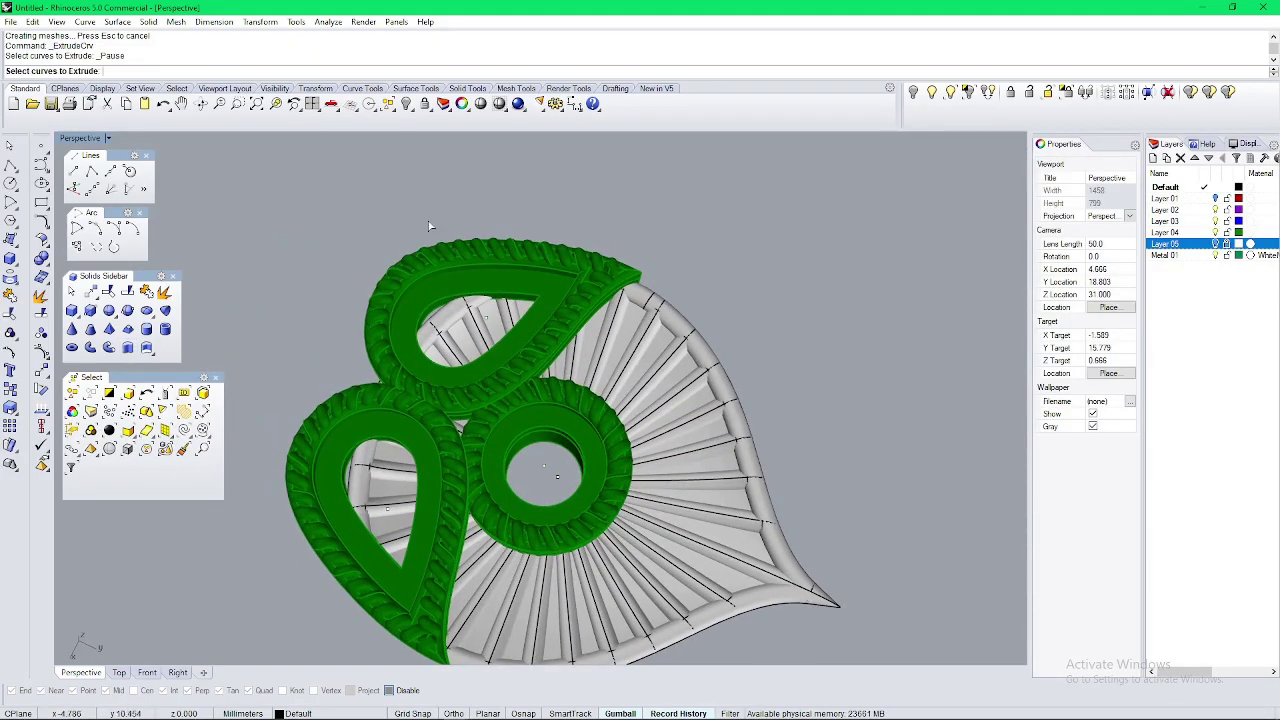
pyautogui.scroll(11, 428, 221)
pyautogui.click(442, 321)
pyautogui.scroll(-4, 622, 346)
pyautogui.scroll(2, 844, 389)
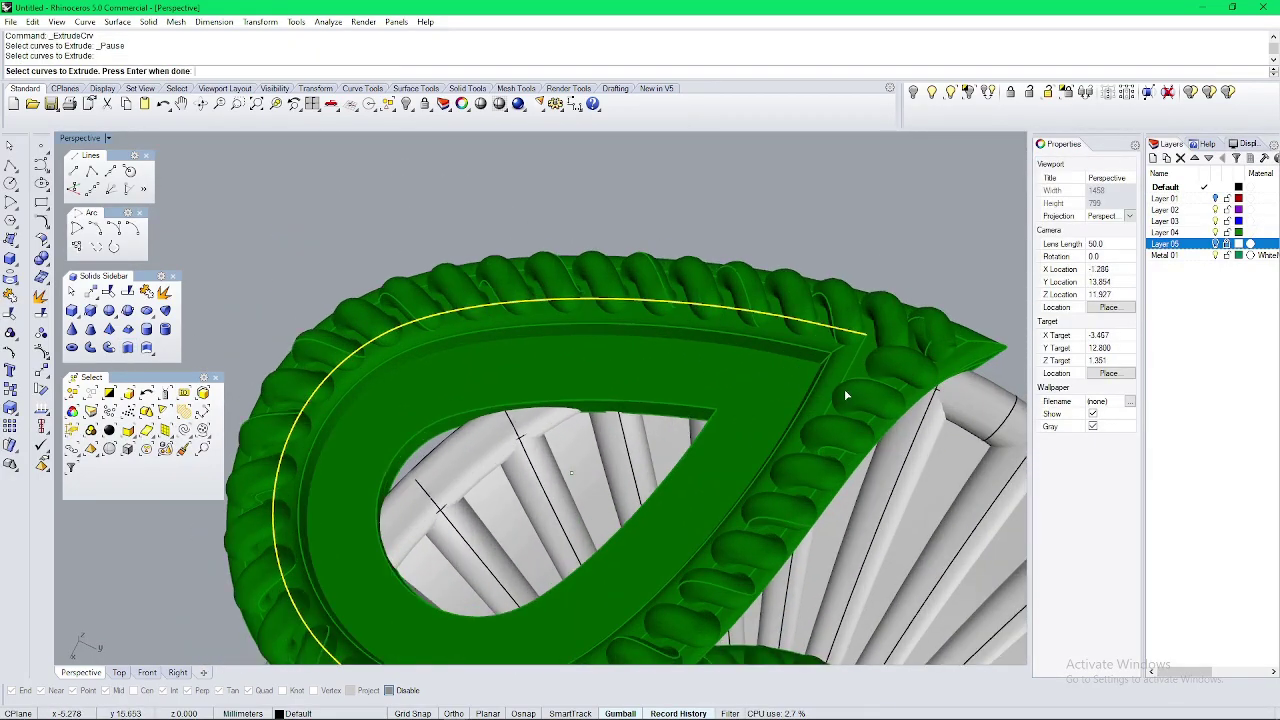
pyautogui.click(838, 370)
pyautogui.scroll(-6, 837, 368)
pyautogui.moveTo(706, 483); pyautogui.dragTo(829, 438, button='right')
pyautogui.rightClick(829, 438)
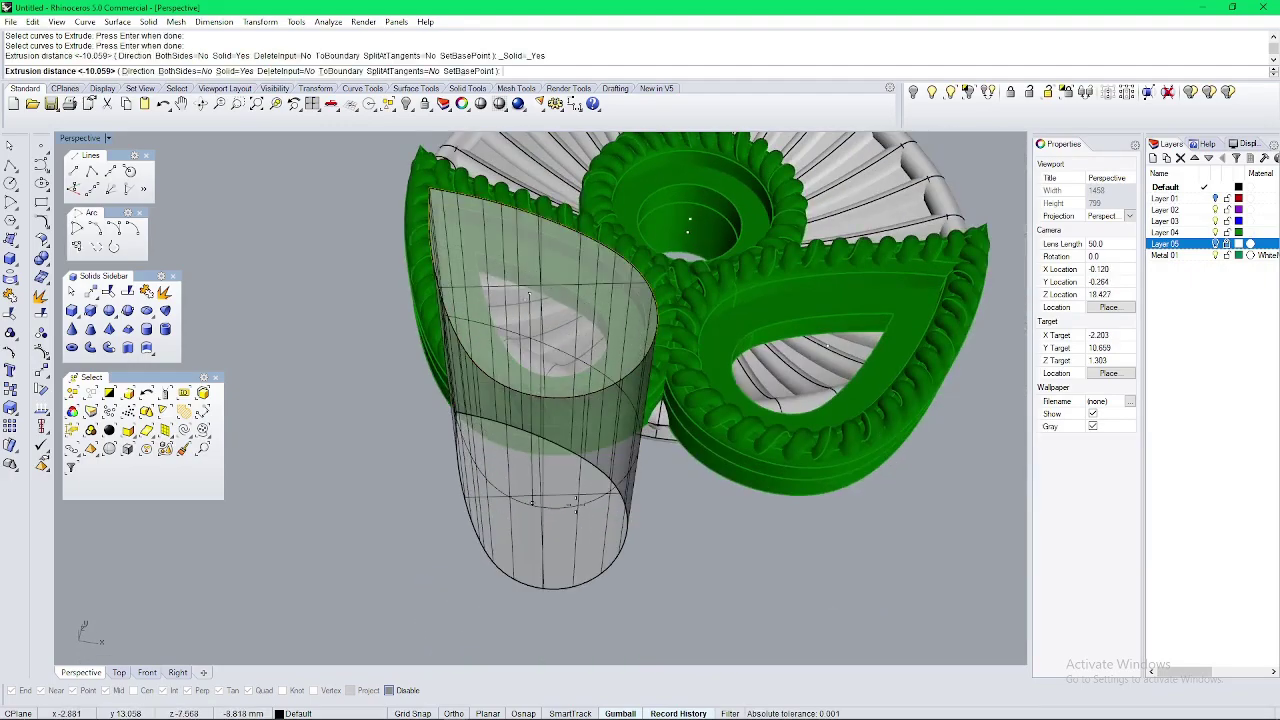
pyautogui.click(576, 506)
# Step: Move the leaf-shaped solid upward so that it passes through the bezel and the teardrop
pyautogui.click(574, 470)
pyautogui.moveTo(530, 391); pyautogui.dragTo(531, 345)
pyautogui.press('Escape')
pyautogui.moveTo(570, 485); pyautogui.dragTo(576, 431, button='right')
# Step: Try to subtract the single left leaf-shaped solid from the grouped ribbed teardrop
pyautogui.click(650, 415)
pyautogui.write('b')
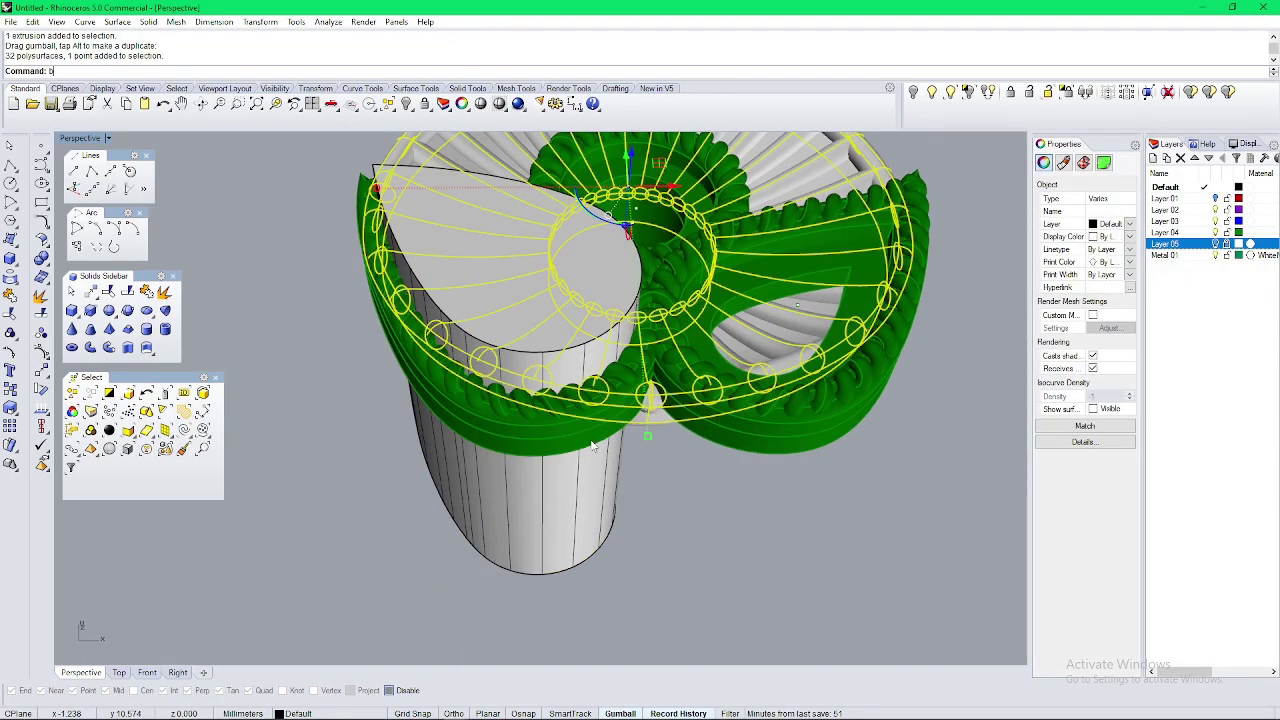
pyautogui.write('d')
pyautogui.rightClick(591, 446)
pyautogui.click(482, 263)
pyautogui.rightClick(482, 263)
pyautogui.moveTo(517, 388); pyautogui.dragTo(562, 345, button='right')
pyautogui.hotkey('ctrl', 'z')
# Step: Mirror the leaf-shaped solid across the vertical centre axis, starting from the origin (0)
pyautogui.click(559, 329)
pyautogui.write('mi')
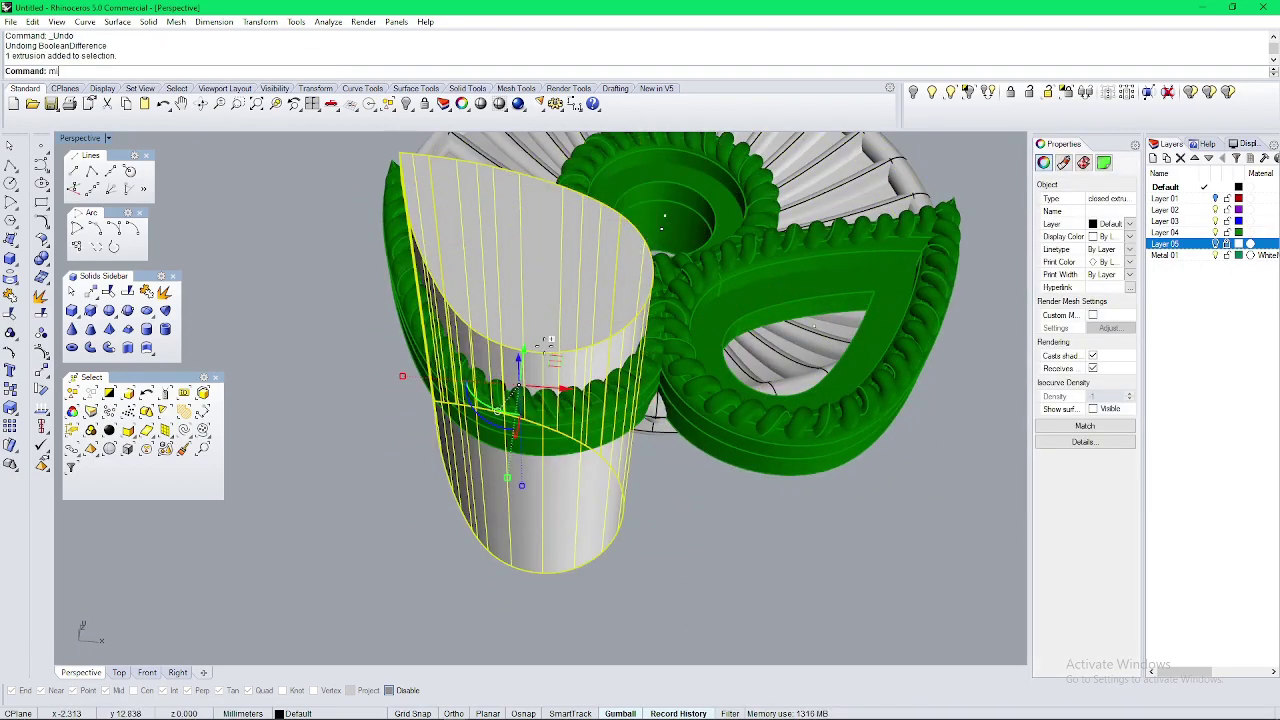
pyautogui.press('Return')
pyautogui.write('0')
pyautogui.press('Return')
pyautogui.keyDown('shift'); pyautogui.click(706, 420); pyautogui.keyUp('shift')
pyautogui.moveTo(735, 512); pyautogui.dragTo(437, 567)
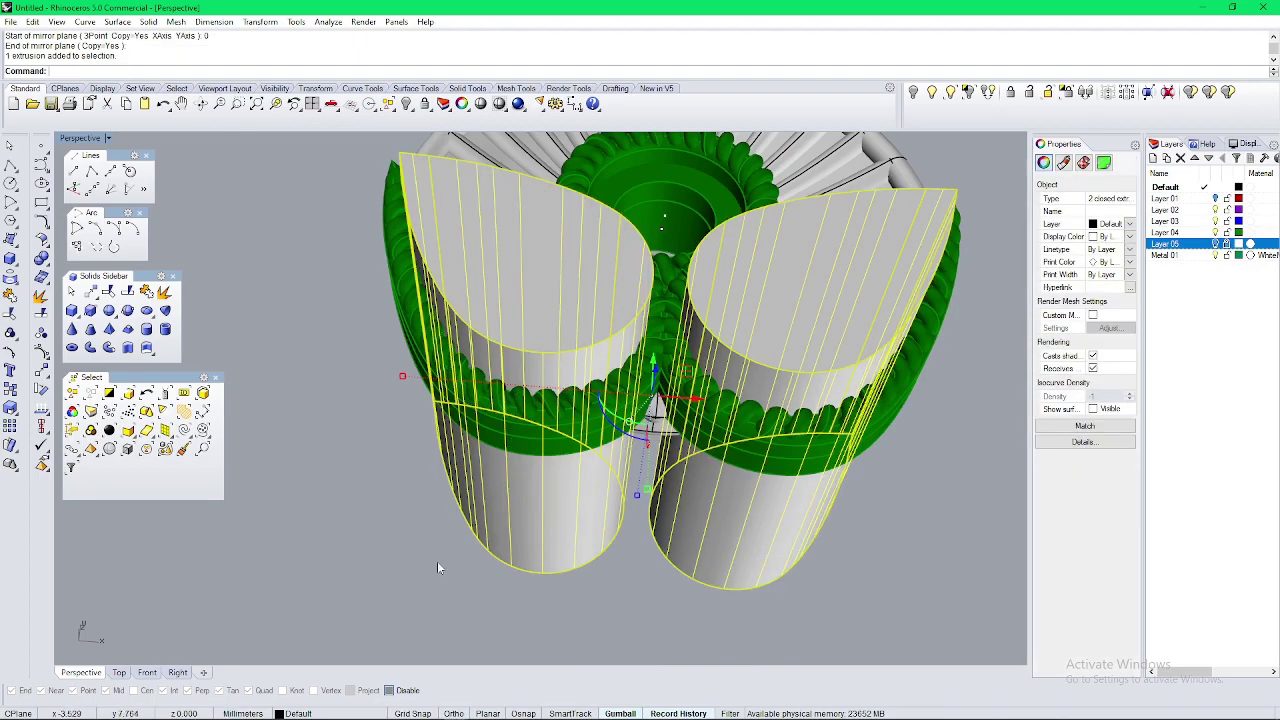
# Step: Subtract both leaf-shaped solids from the grouped ribbed teardrop with a Boolean Difference
pyautogui.moveTo(540, 563); pyautogui.dragTo(589, 466, button='right')
pyautogui.click(631, 461)
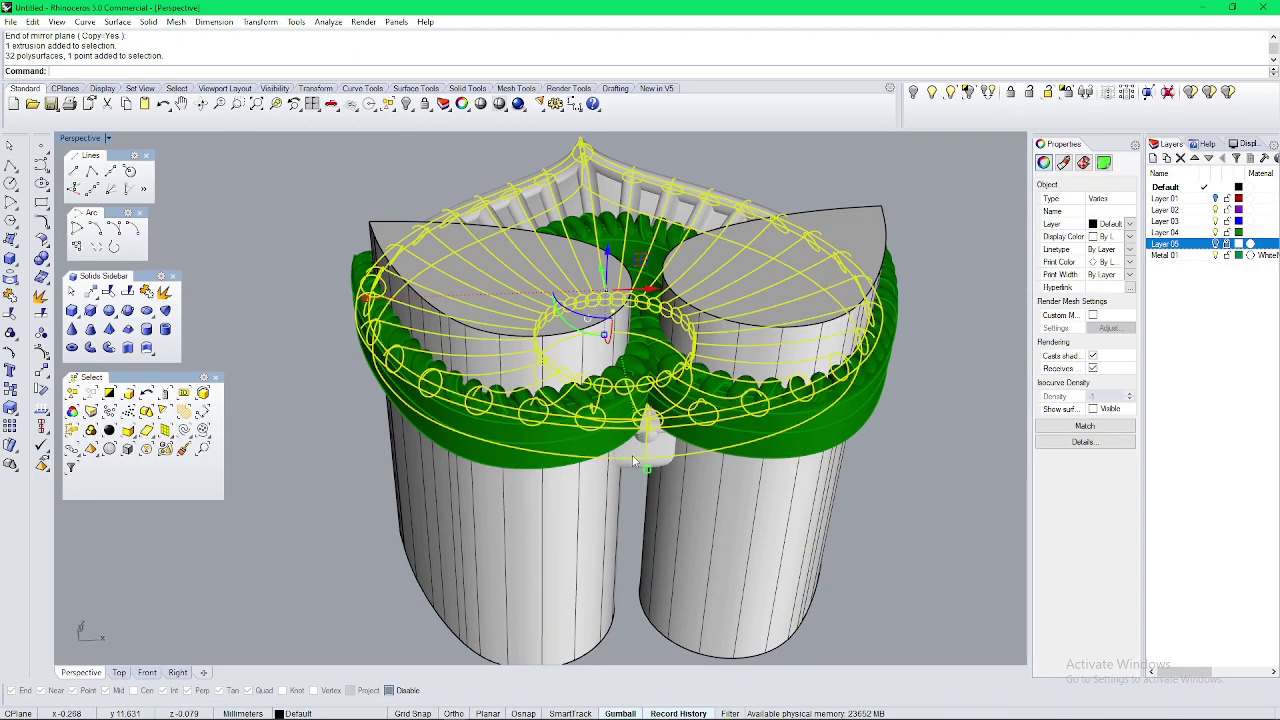
pyautogui.press('Return')
pyautogui.click(586, 495)
pyautogui.click(777, 543)
pyautogui.press('Return')
pyautogui.moveTo(642, 501); pyautogui.dragTo(584, 450, button='right')
pyautogui.moveTo(641, 398); pyautogui.dragTo(663, 354, button='right')
pyautogui.press('Escape')
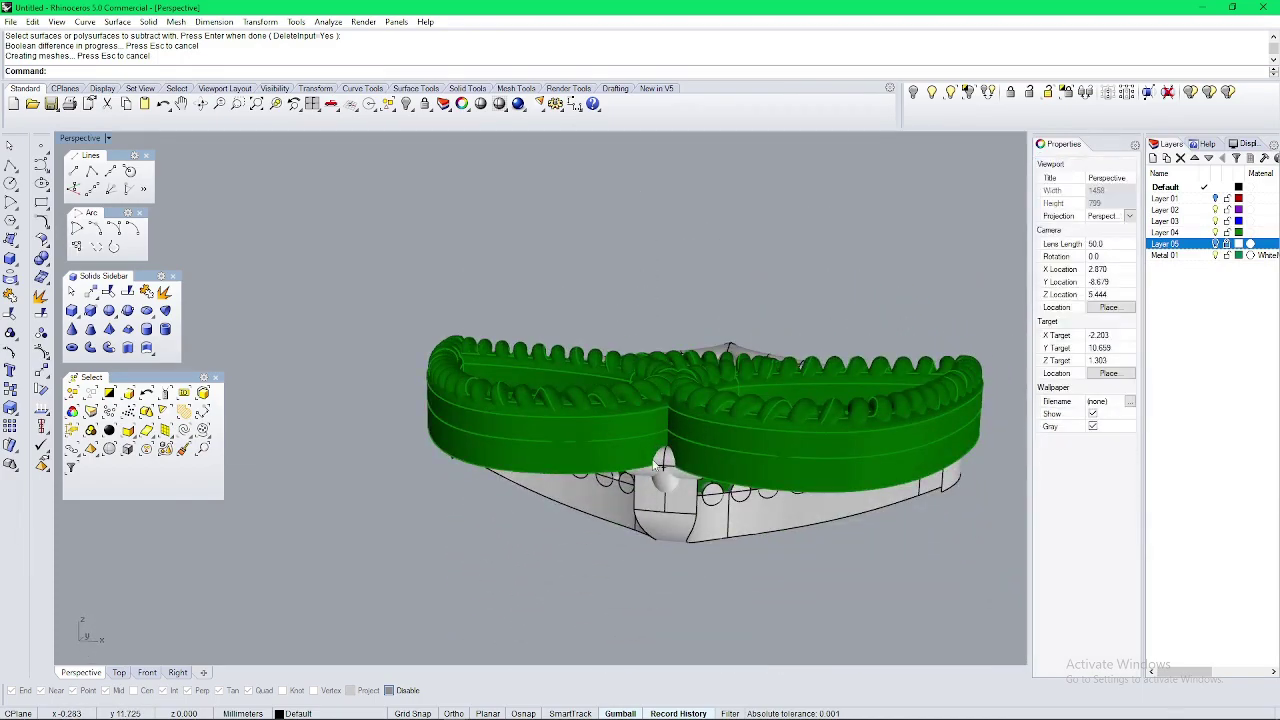
# Step: Switch to the Top view and turn on Layer 05 to compare the teardrop piece with the reference photo
pyautogui.moveTo(658, 461); pyautogui.dragTo(574, 108, button='right')
pyautogui.moveTo(704, 312); pyautogui.dragTo(636, 345, button='right')
pyautogui.scroll(-7, 640, 330)
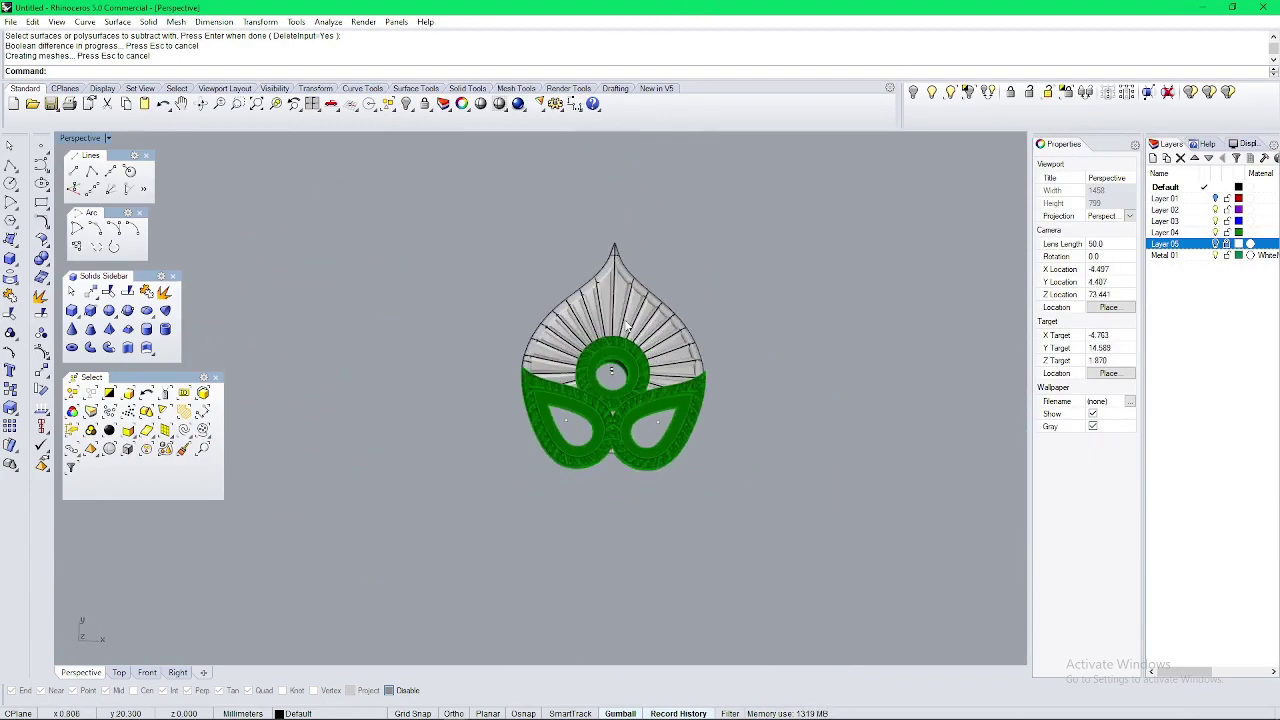
pyautogui.hotkey('ctrl', 'F1')
pyautogui.scroll(8, 605, 325)
pyautogui.scroll(2, 625, 316)
pyautogui.click(950, 93)
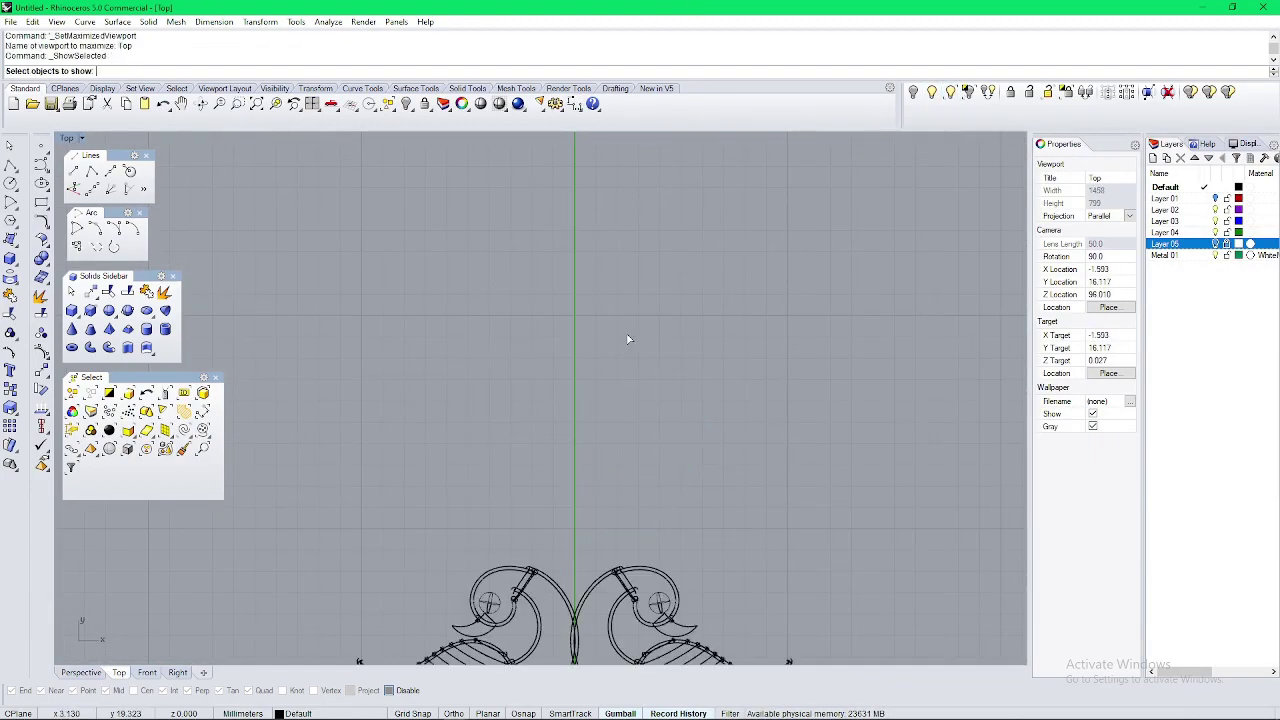
pyautogui.scroll(-10, 608, 372)
pyautogui.scroll(-5, 750, 317)
pyautogui.rightClick(750, 317)
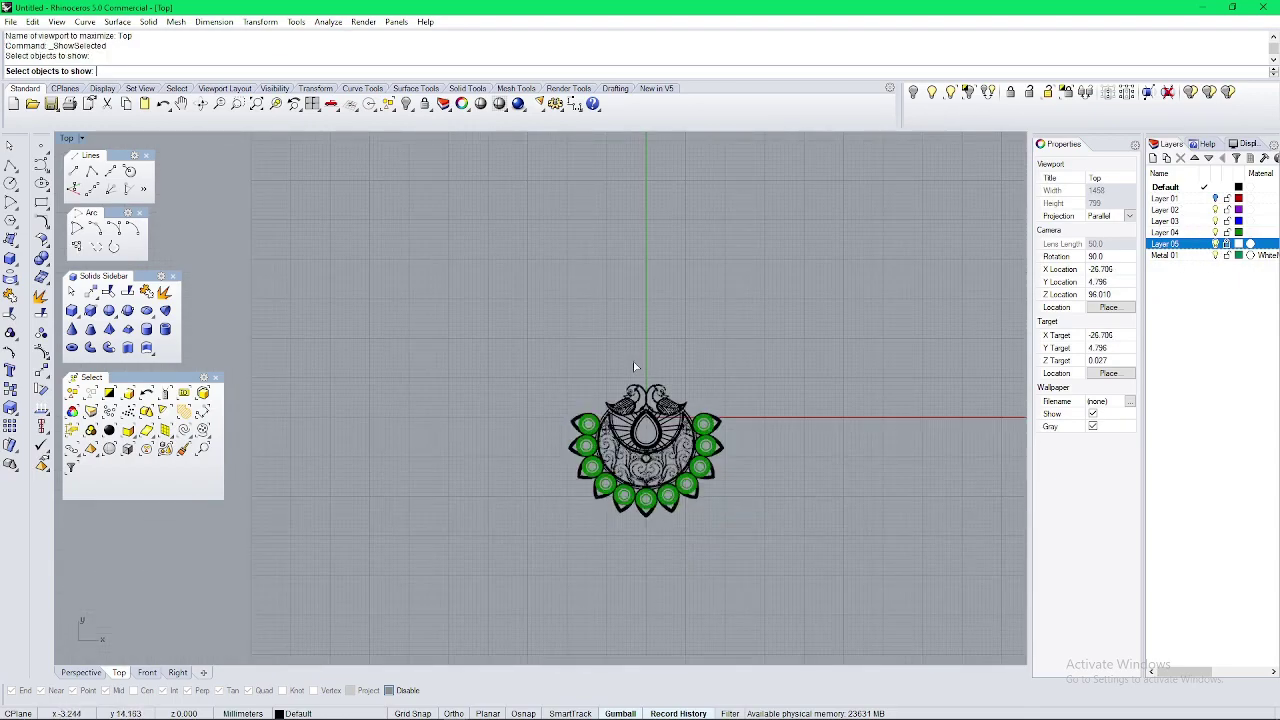
pyautogui.scroll(10, 762, 334)
pyautogui.moveTo(440, 381); pyautogui.dragTo(525, 307, button='right')
pyautogui.click(525, 307)
pyautogui.press('Escape')
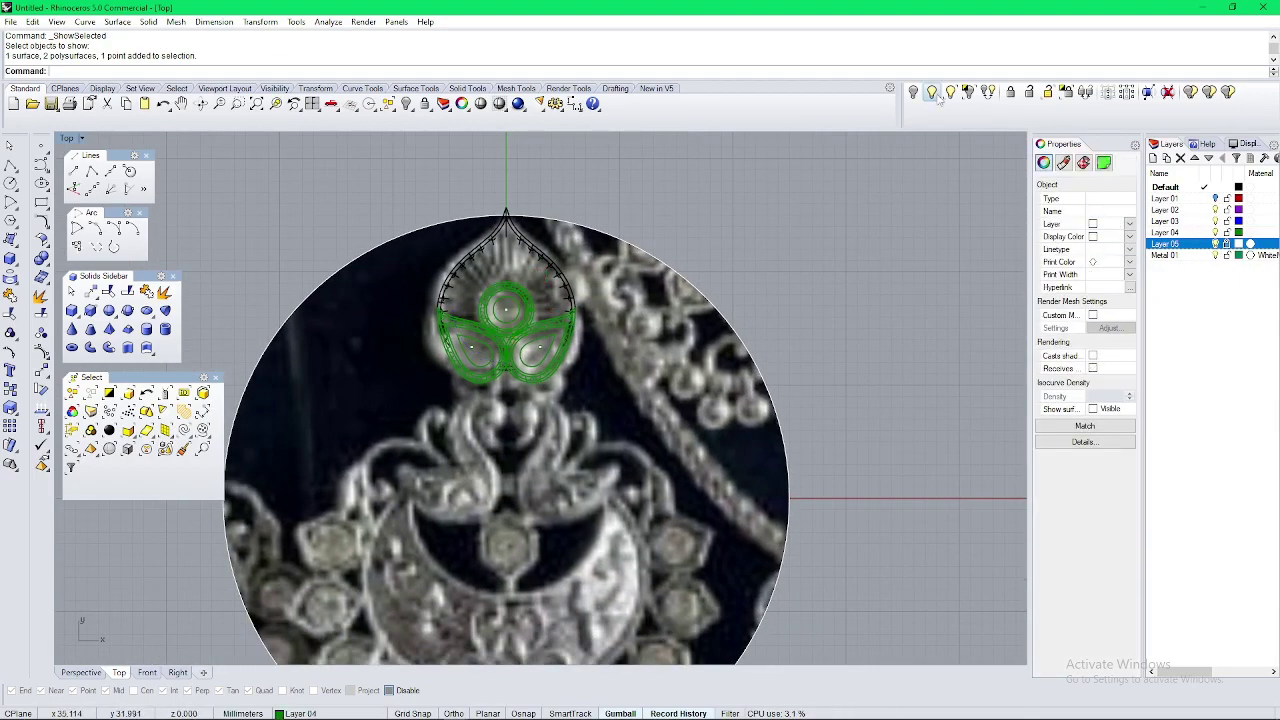
# Step: Show all hidden objects of the pendant together with the teardrop piece
pyautogui.click(931, 94)
pyautogui.scroll(-4, 760, 215)
pyautogui.scroll(2, 632, 312)
pyautogui.moveTo(689, 356); pyautogui.dragTo(626, 338, button='right')
pyautogui.scroll(2, 574, 348)
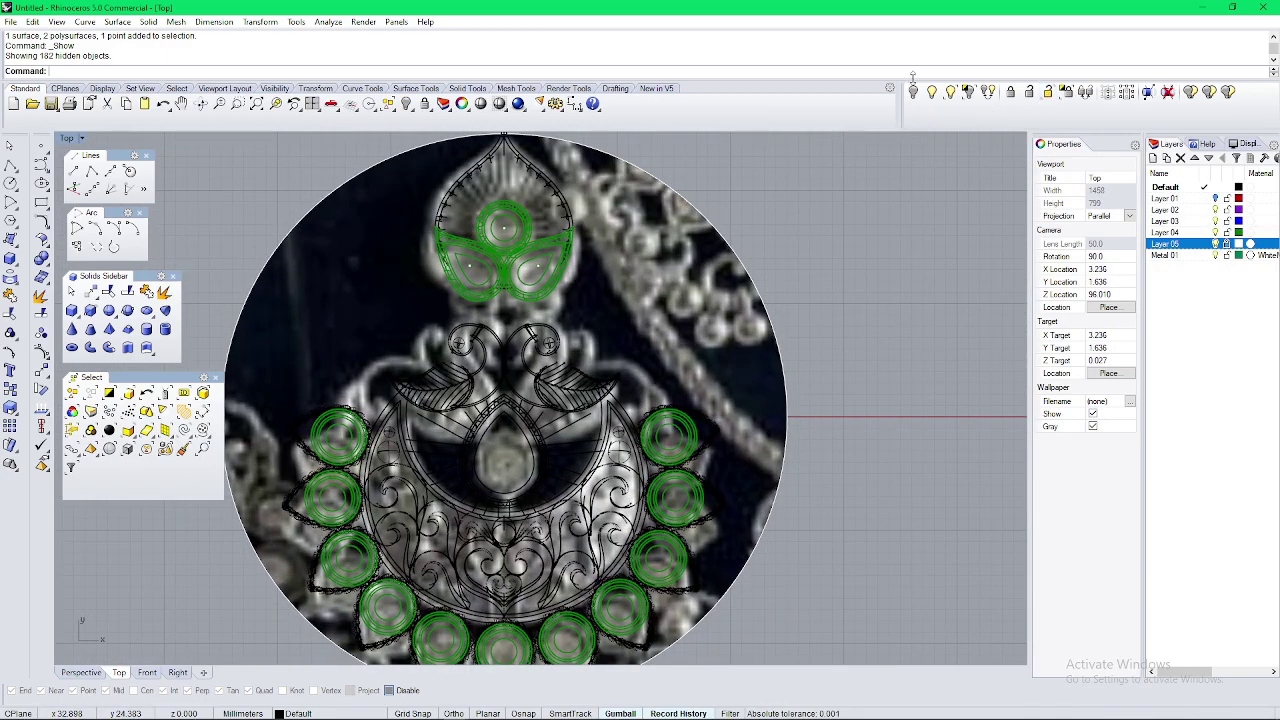
# Step: Turn off Layer 05 with the reference photo and return to the Perspective view of the whole pendant
pyautogui.click(1215, 244)
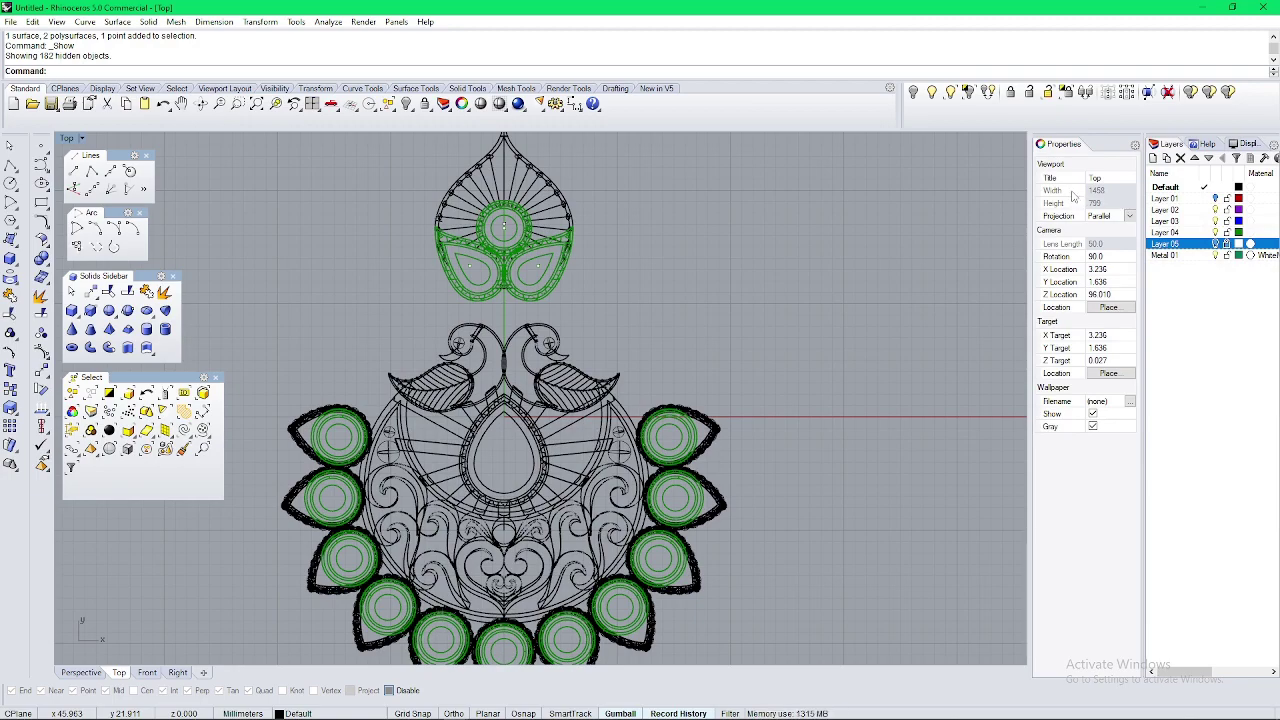
pyautogui.hotkey('ctrl', 'F4')
pyautogui.moveTo(666, 350); pyautogui.dragTo(722, 345, button='right')
pyautogui.scroll(-6, 700, 340)
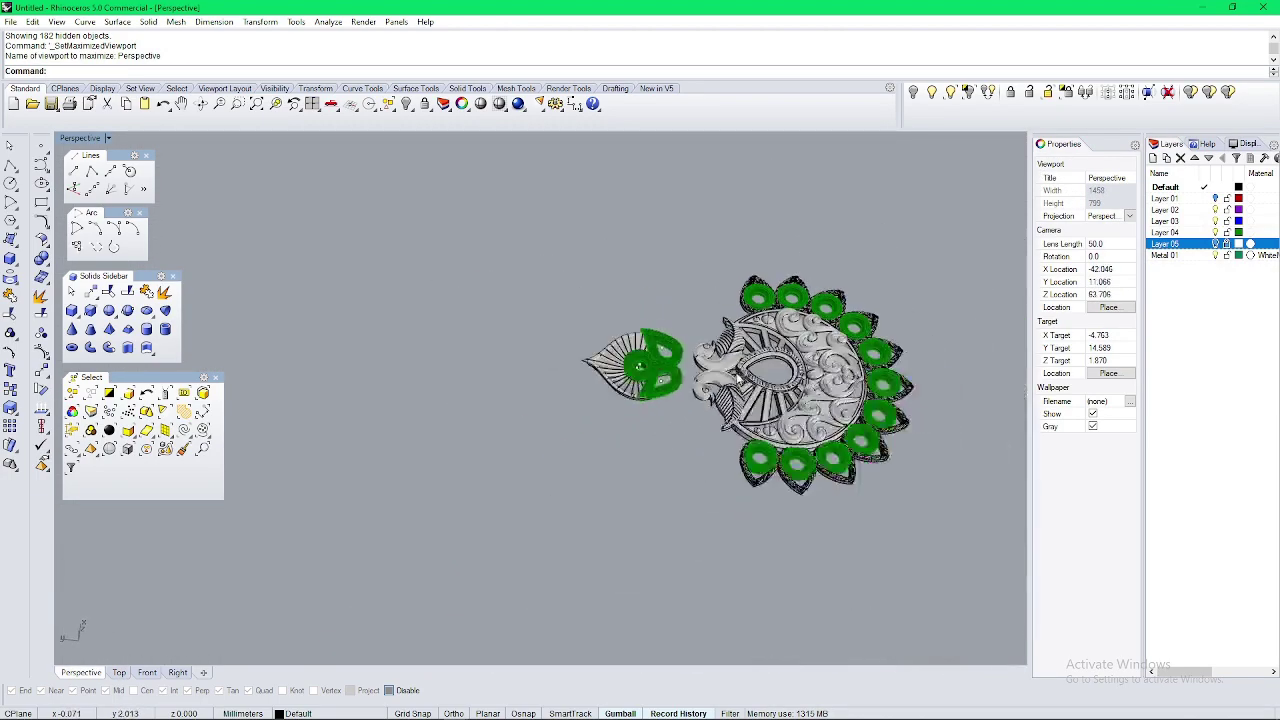
# Step: Group all the objects of the ribbed teardrop piece, including its circular and leaf-shaped bezels
pyautogui.scroll(5, 672, 317)
pyautogui.moveTo(639, 242); pyautogui.dragTo(486, 418)
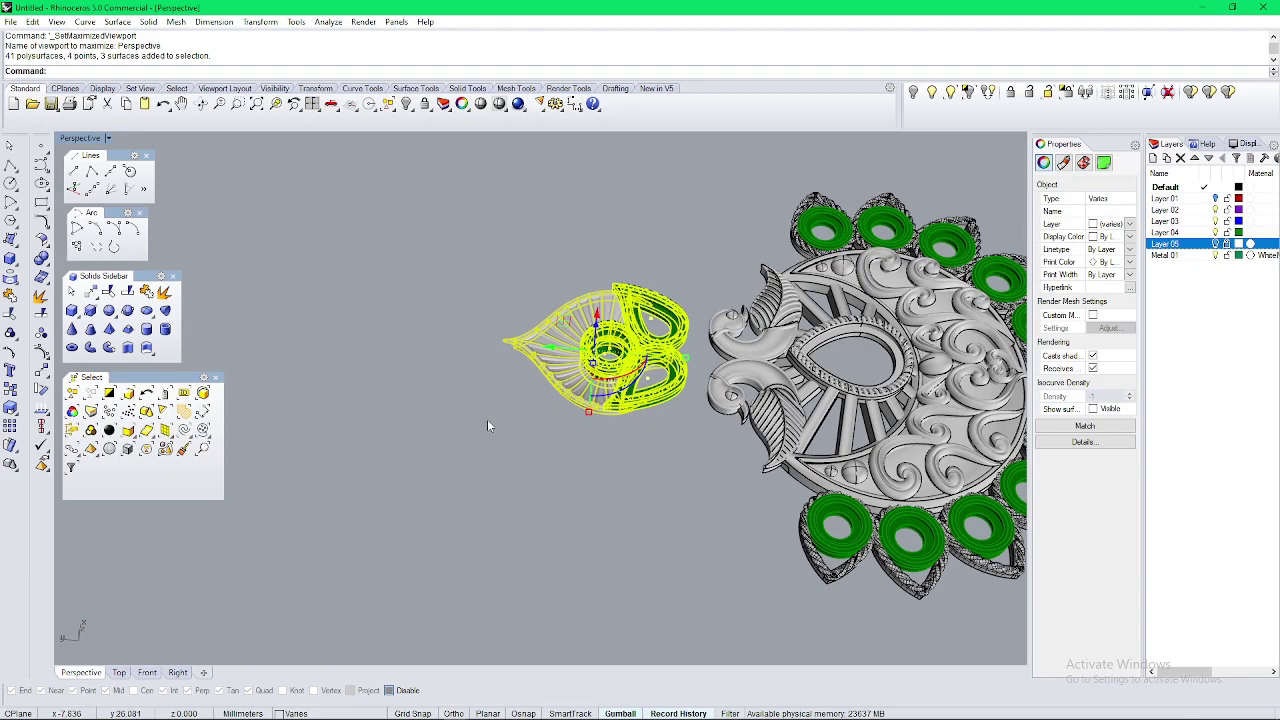
pyautogui.write('g')
pyautogui.press('Return')
pyautogui.moveTo(530, 400); pyautogui.dragTo(566, 412, button='right')
pyautogui.click(566, 412)
pyautogui.scroll(10, 567, 410)
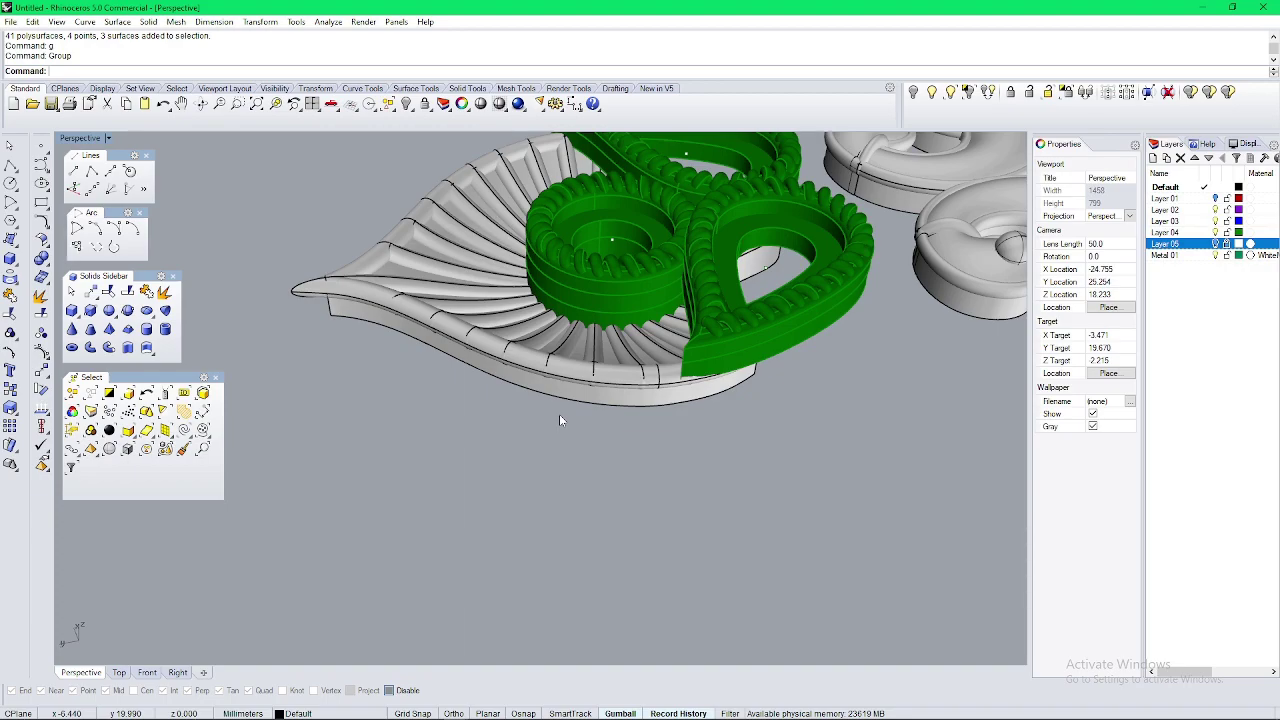
pyautogui.scroll(-12, 555, 411)
pyautogui.moveTo(545, 400); pyautogui.dragTo(493, 411, button='right')
pyautogui.scroll(15, 497, 390)
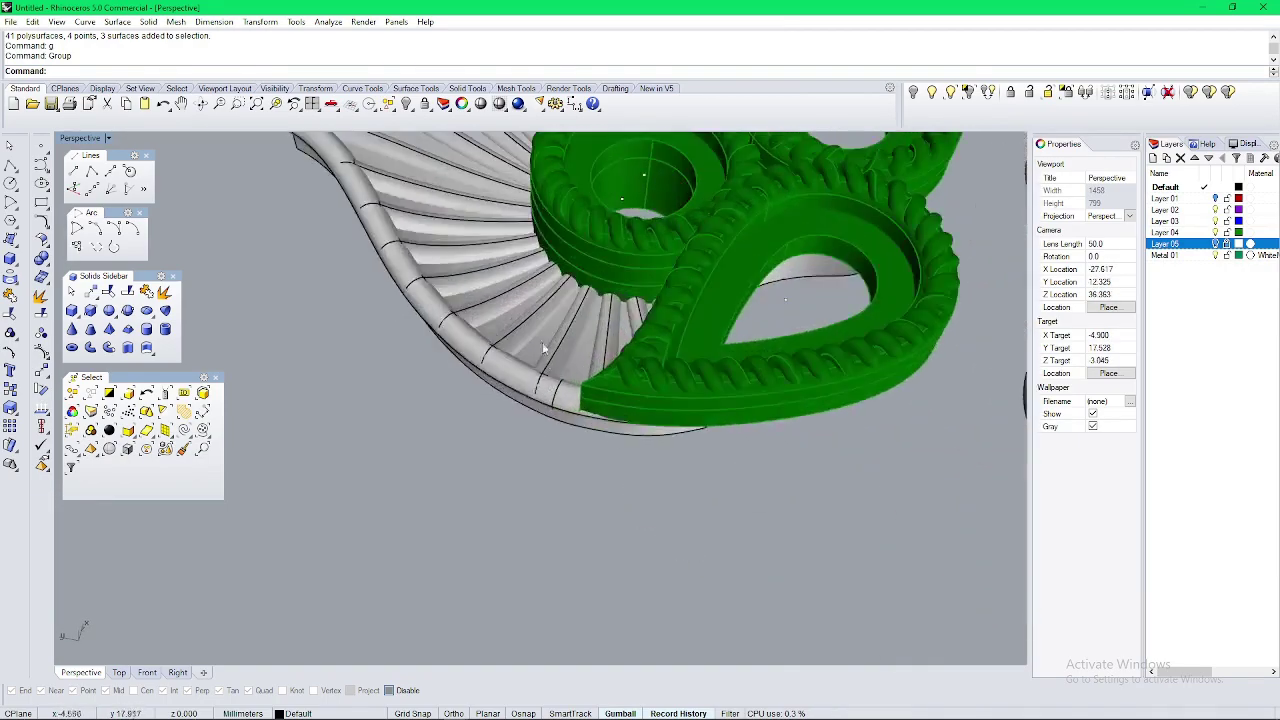
pyautogui.moveTo(543, 346); pyautogui.dragTo(598, 332, button='right')
pyautogui.scroll(-1, 543, 371)
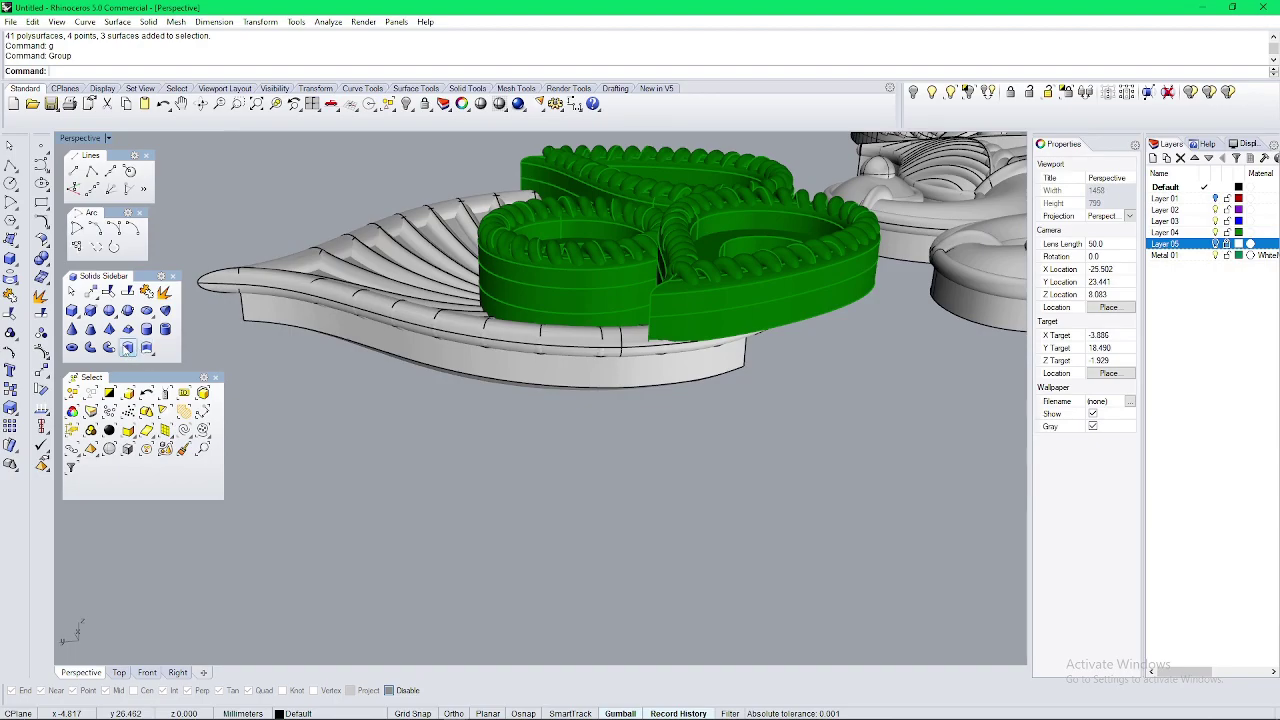
pyautogui.click(128, 348)
pyautogui.scroll(2, 778, 320)
pyautogui.click(707, 281)
pyautogui.moveTo(560, 315); pyautogui.dragTo(508, 397, button='right')
pyautogui.scroll(-13, 586, 526)
pyautogui.scroll(5, 624, 346)
pyautogui.moveTo(461, 462); pyautogui.dragTo(562, 356, button='right')
pyautogui.click(626, 350)
pyautogui.scroll(-5, 648, 354)
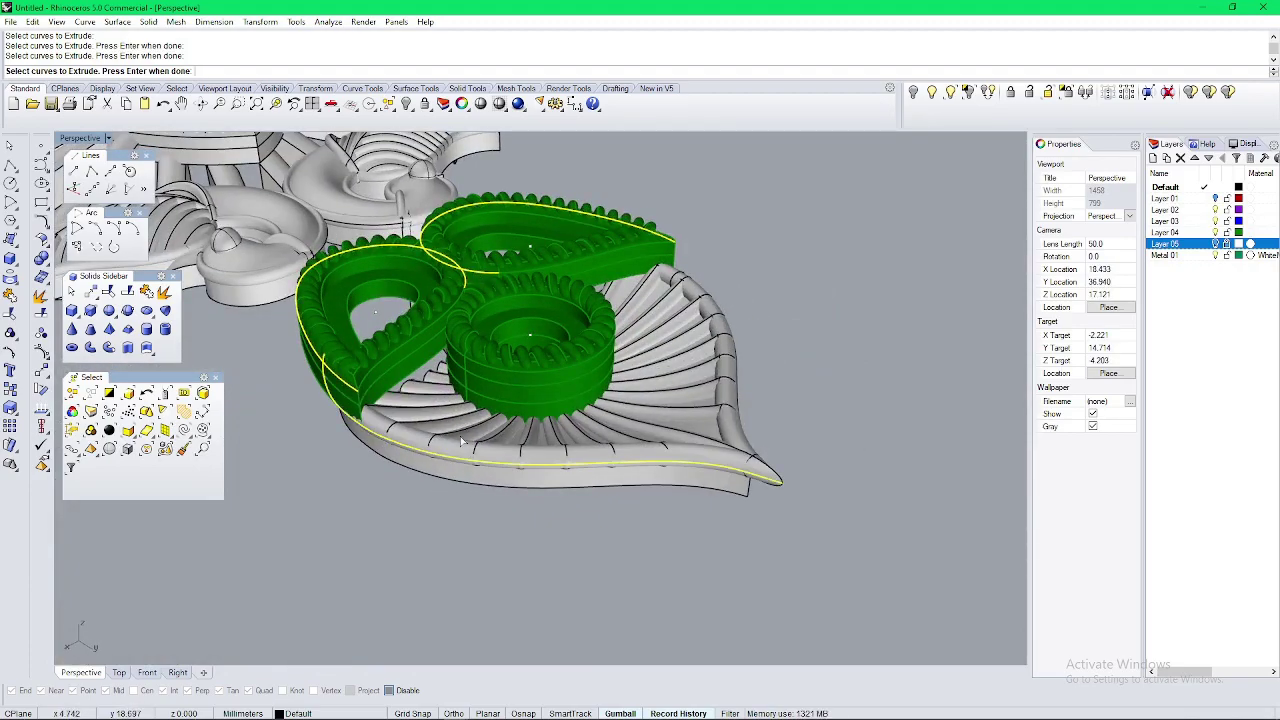
pyautogui.moveTo(462, 440); pyautogui.dragTo(449, 427, button='right')
pyautogui.scroll(-6, 463, 412)
pyautogui.scroll(7, 518, 408)
pyautogui.click(522, 407)
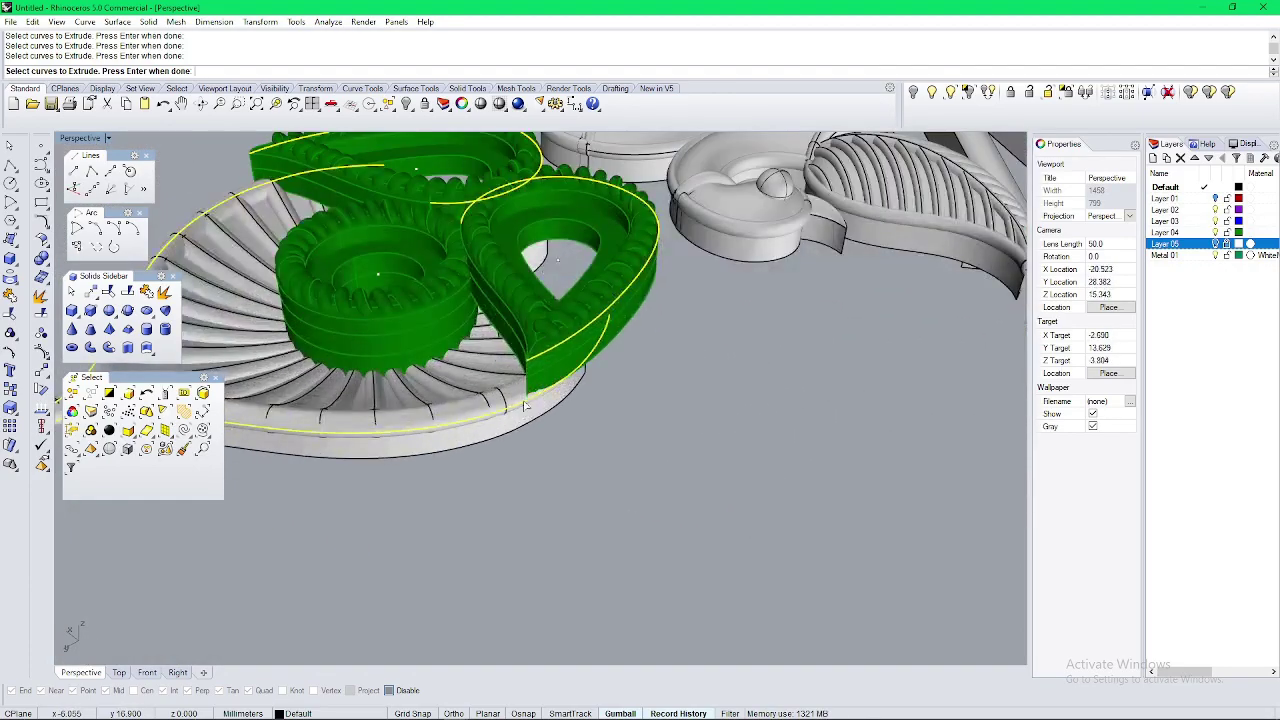
pyautogui.scroll(-5, 522, 408)
pyautogui.moveTo(522, 410); pyautogui.dragTo(734, 393, button='right')
pyautogui.press('Escape')
pyautogui.scroll(2, 682, 432)
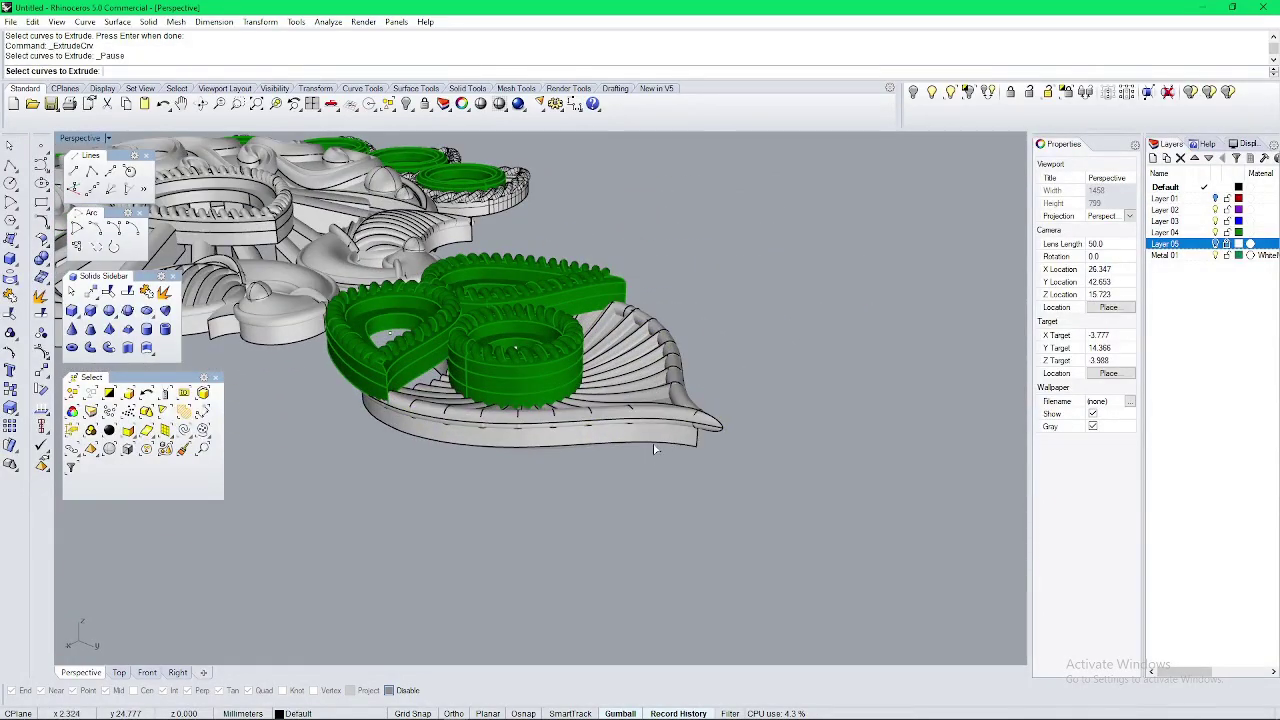
pyautogui.click(655, 446)
pyautogui.moveTo(700, 443); pyautogui.dragTo(432, 411, button='right')
pyautogui.moveTo(640, 428); pyautogui.dragTo(374, 406, button='right')
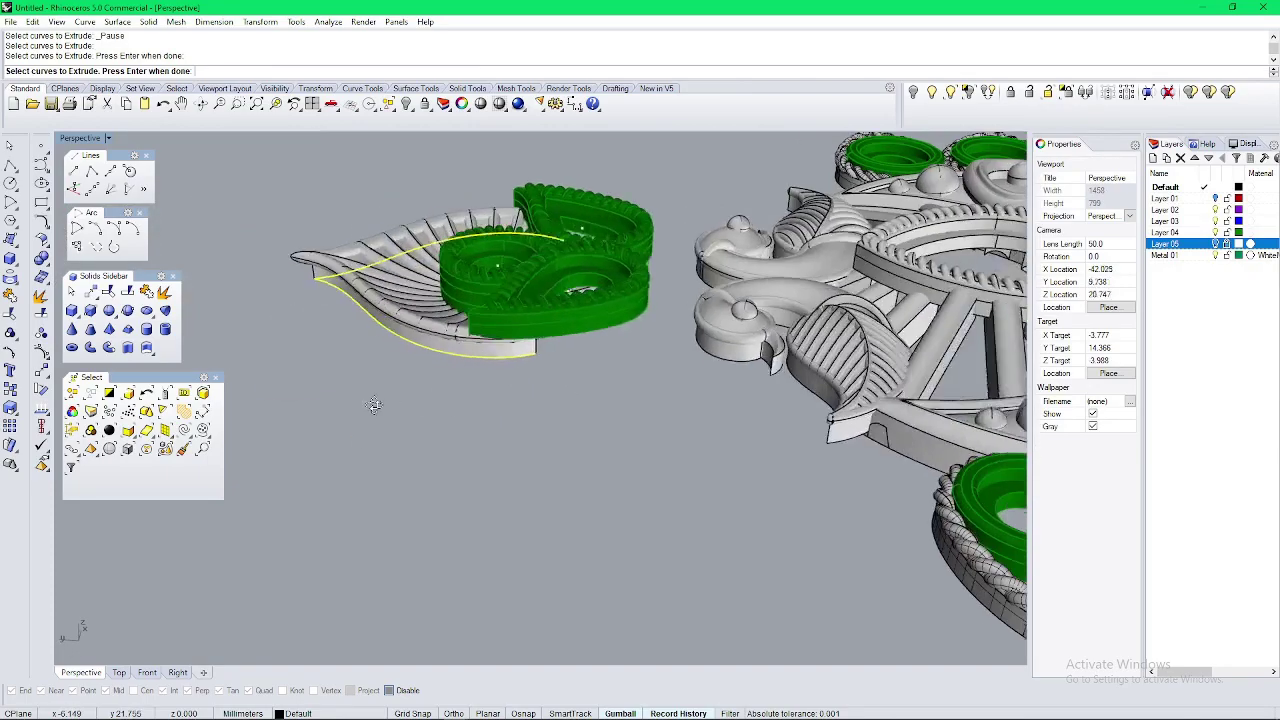
pyautogui.scroll(5, 518, 341)
pyautogui.moveTo(603, 357); pyautogui.dragTo(684, 431, button='right')
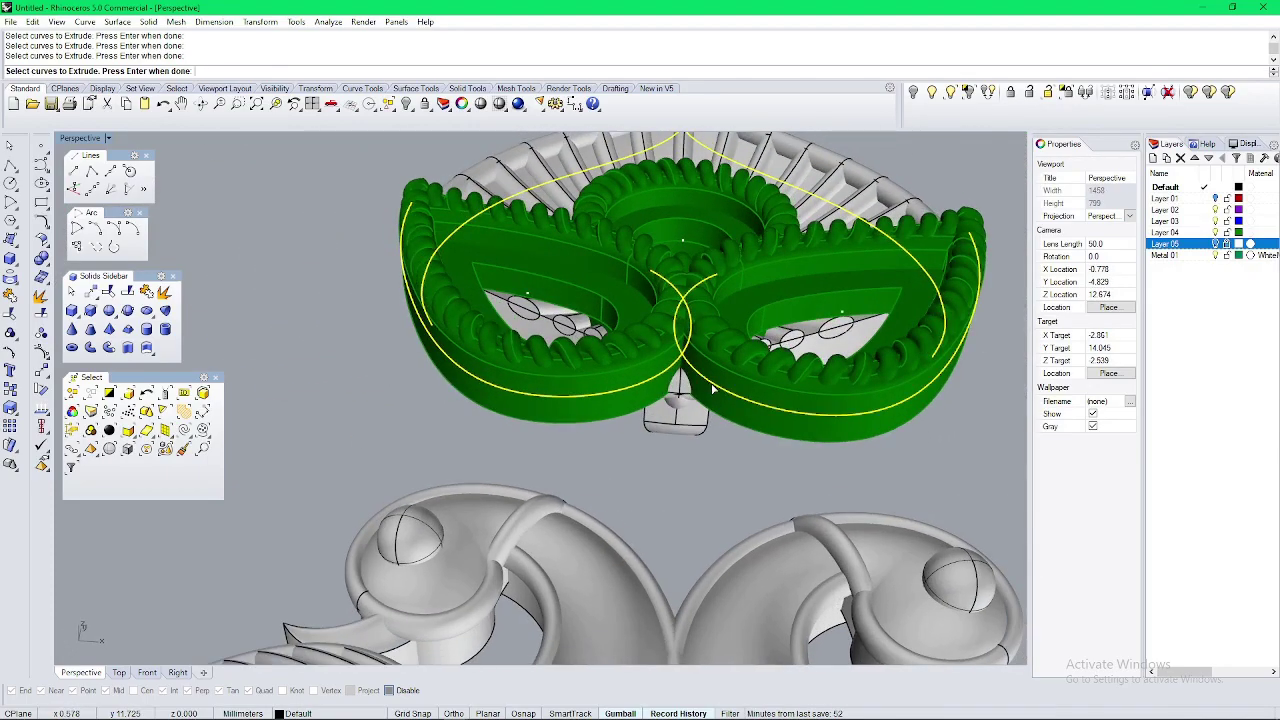
pyautogui.scroll(-8, 713, 389)
pyautogui.moveTo(704, 325); pyautogui.dragTo(226, 303, button='right')
pyautogui.scroll(6, 668, 375)
pyautogui.scroll(6, 431, 276)
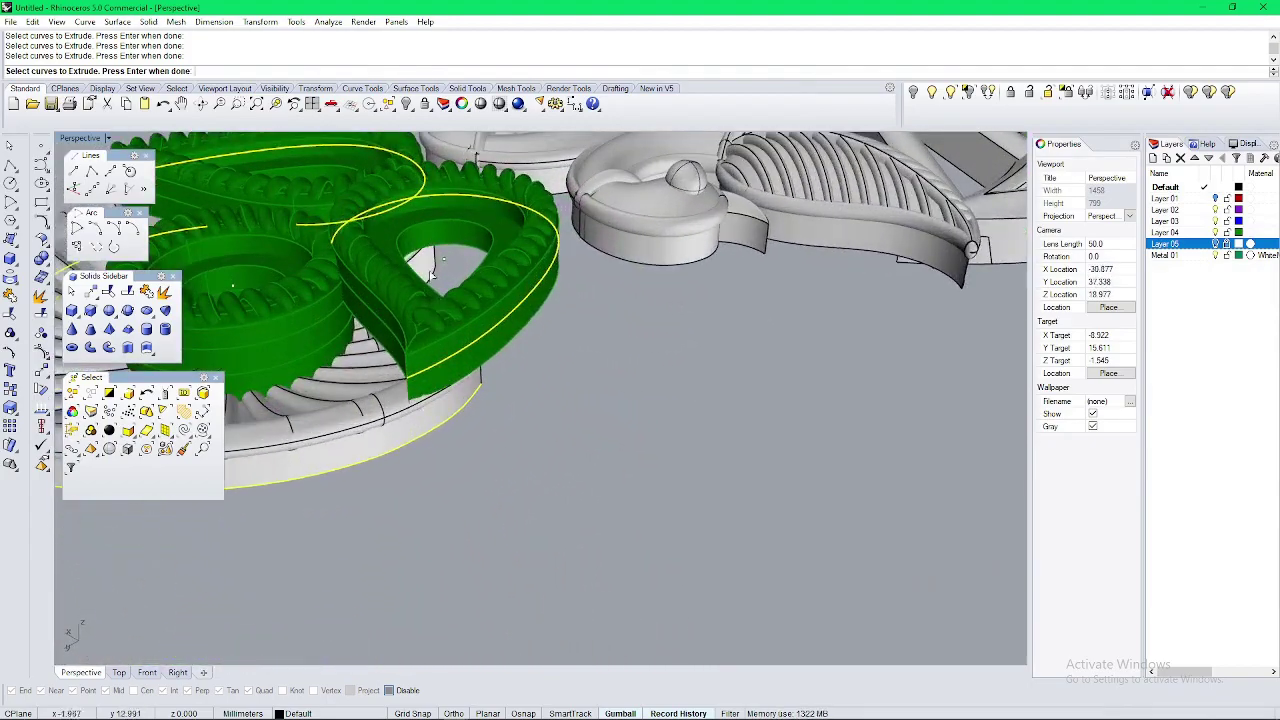
pyautogui.moveTo(431, 274); pyautogui.dragTo(520, 352, button='right')
pyautogui.scroll(-5, 388, 401)
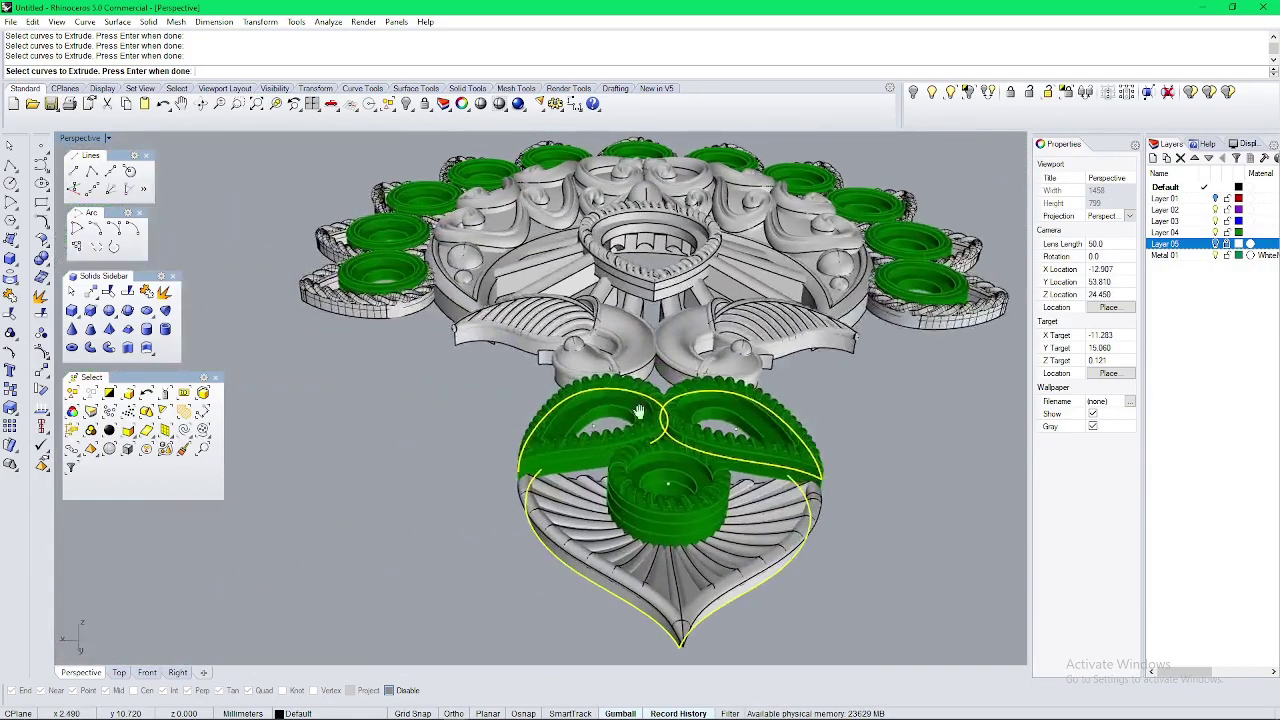
pyautogui.scroll(5, 531, 446)
pyautogui.click(505, 477)
pyautogui.scroll(-7, 505, 477)
pyautogui.press('Return')
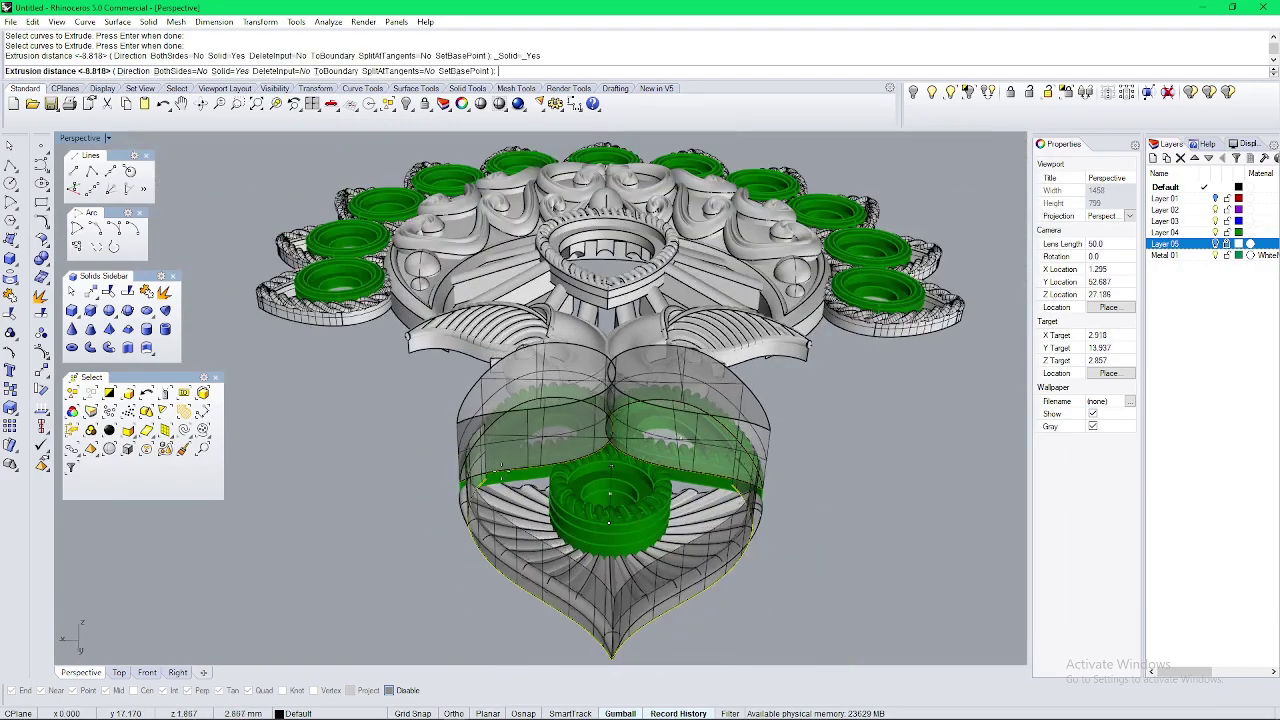
pyautogui.moveTo(507, 476); pyautogui.dragTo(660, 472, button='right')
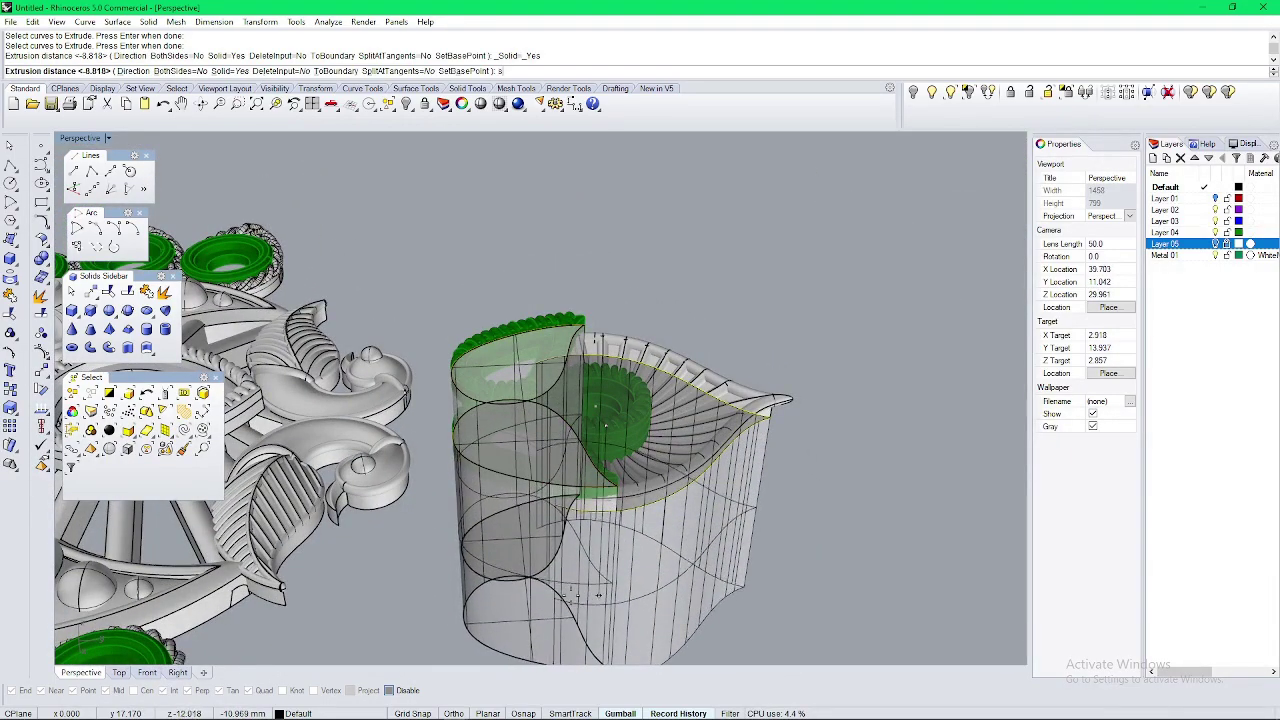
pyautogui.write('s')
pyautogui.press('Return')
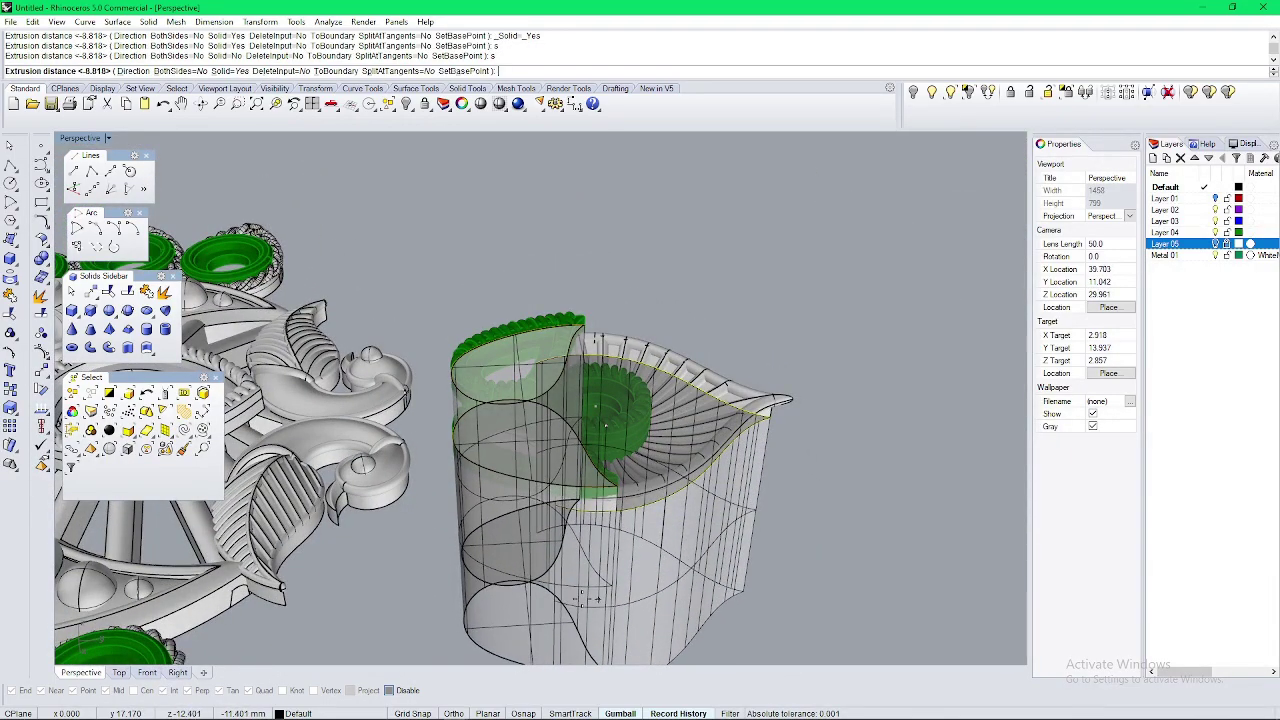
pyautogui.moveTo(598, 588); pyautogui.dragTo(634, 476, button='right')
pyautogui.moveTo(561, 334); pyautogui.dragTo(612, 420, button='right')
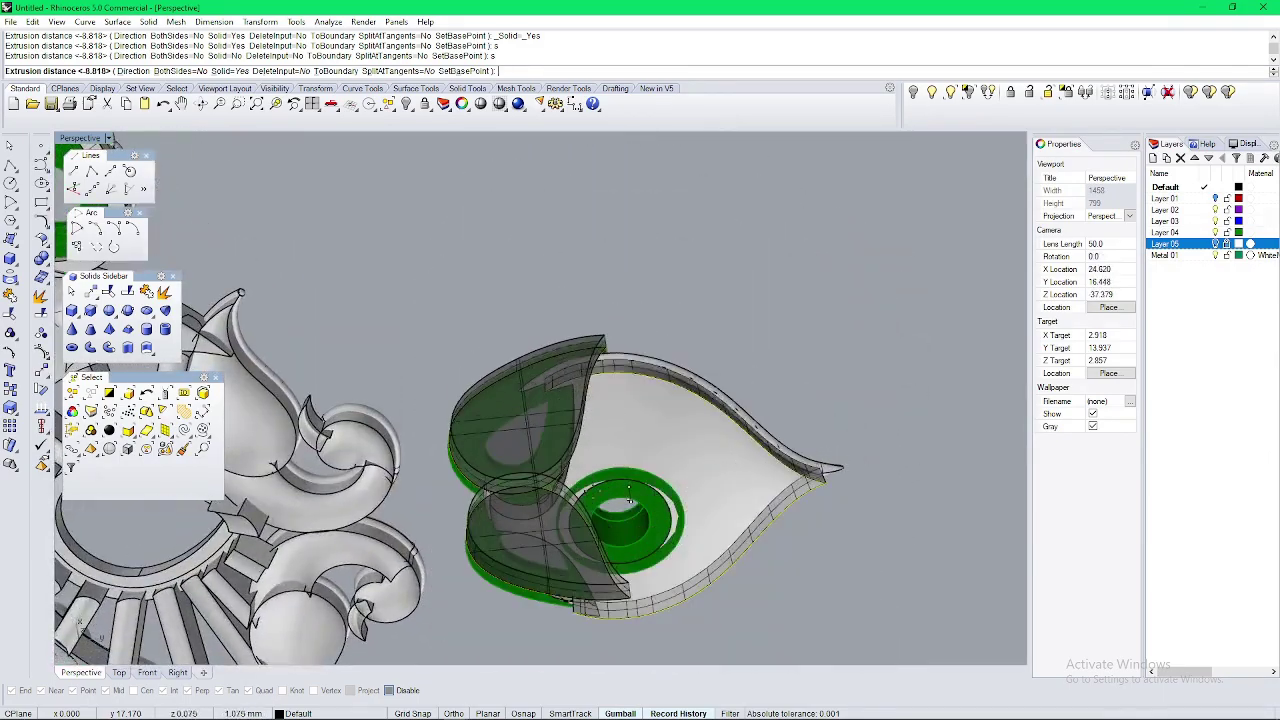
pyautogui.click(620, 490)
pyautogui.moveTo(615, 488); pyautogui.dragTo(555, 526, button='right')
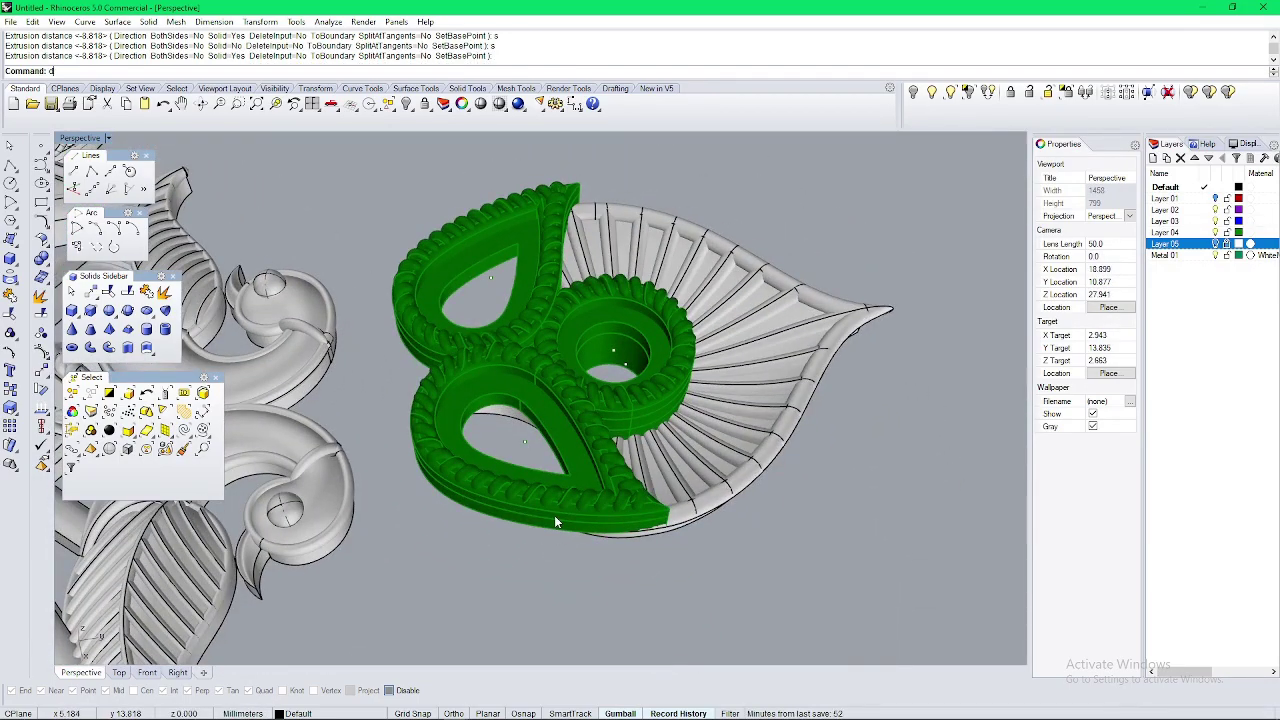
# Step: Duplicate the outer edges of the teardrop base and of both leaf-shaped bezels as curves with DupEdge
pyautogui.write('de')
pyautogui.press('Return')
pyautogui.click(568, 535)
pyautogui.moveTo(678, 500); pyautogui.dragTo(504, 394, button='right')
pyautogui.click(496, 508)
pyautogui.moveTo(715, 505); pyautogui.dragTo(584, 450, button='right')
pyautogui.click(583, 392)
pyautogui.moveTo(583, 392); pyautogui.dragTo(672, 384, button='right')
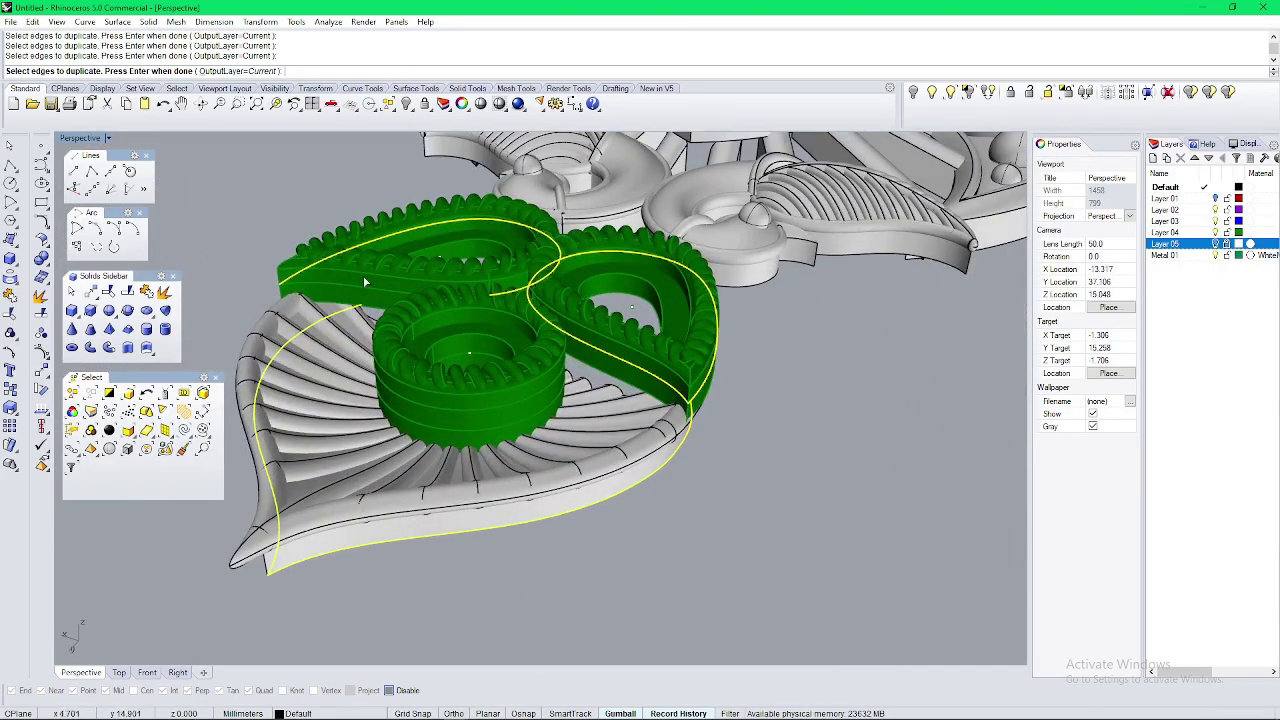
pyautogui.scroll(-7, 347, 291)
pyautogui.moveTo(335, 435); pyautogui.dragTo(510, 404, button='right')
pyautogui.rightClick(503, 441)
# Step: Hide the grouped teardrop piece and the rest of the pendant, leaving only the duplicated edge curves
pyautogui.click(564, 375)
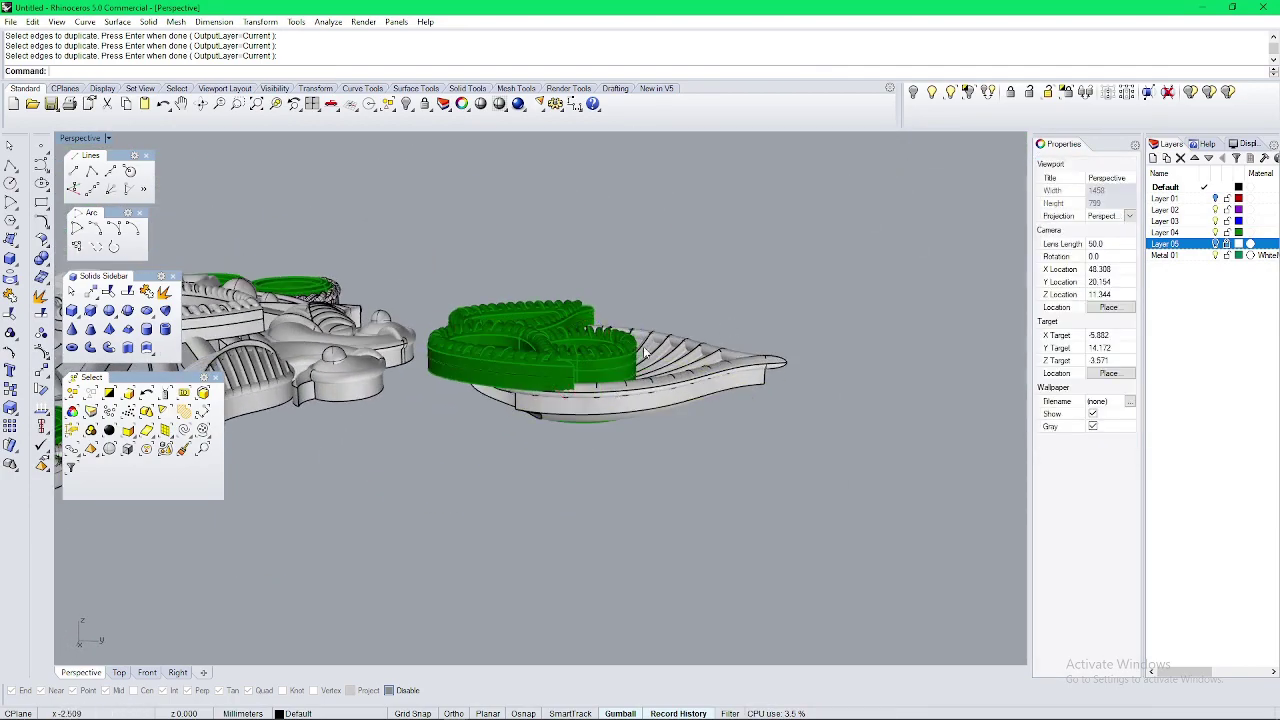
pyautogui.click(912, 97)
pyautogui.moveTo(712, 290); pyautogui.dragTo(711, 354, button='right')
pyautogui.scroll(-8, 711, 354)
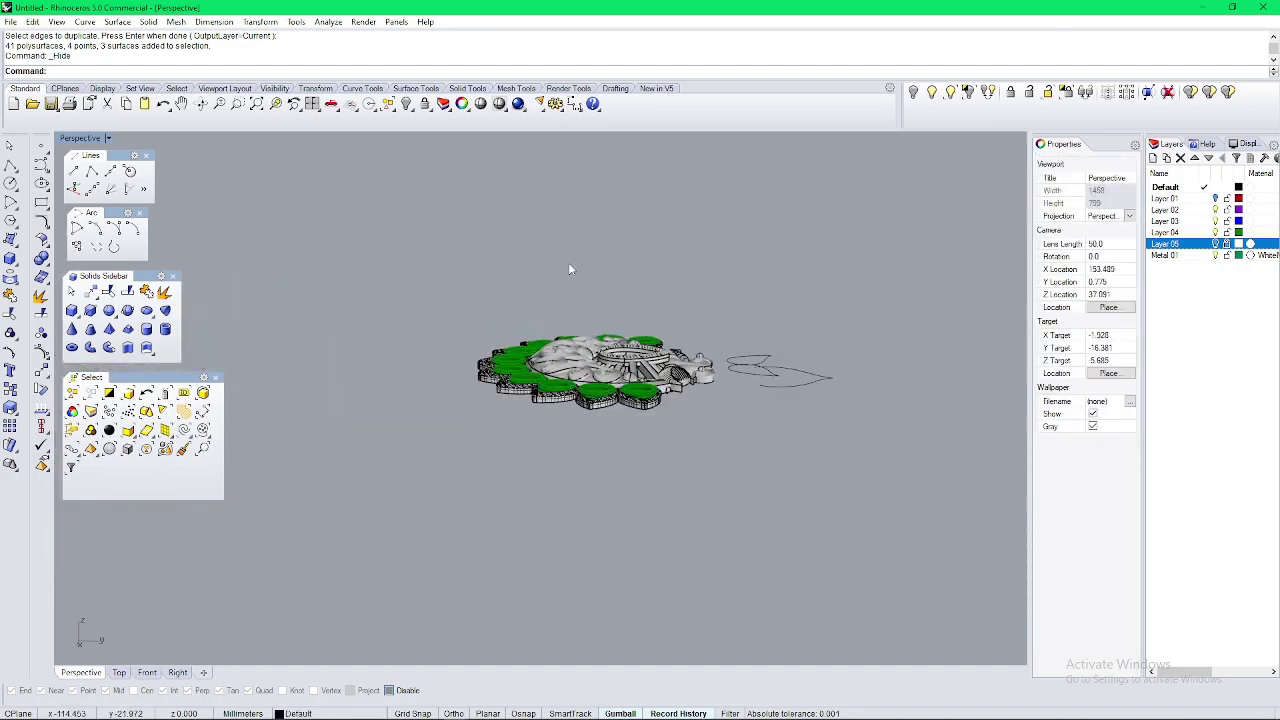
pyautogui.click(580, 350)
pyautogui.click(914, 98)
# Step: Select the two teardrop side curves and raise them slightly in the Perspective view towards the leaf outlines
pyautogui.hotkey('ctrl', 'F1')
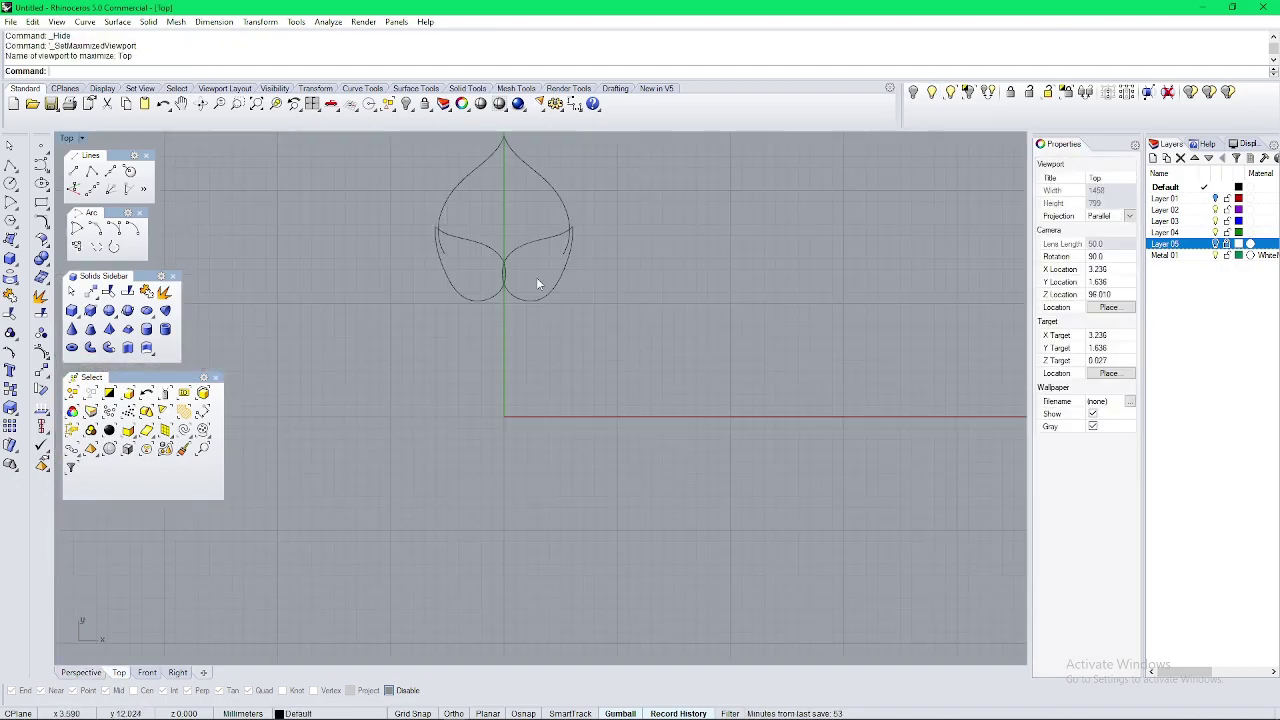
pyautogui.moveTo(542, 274); pyautogui.dragTo(650, 407, button='right')
pyautogui.scroll(6, 681, 356)
pyautogui.moveTo(687, 220); pyautogui.dragTo(469, 258)
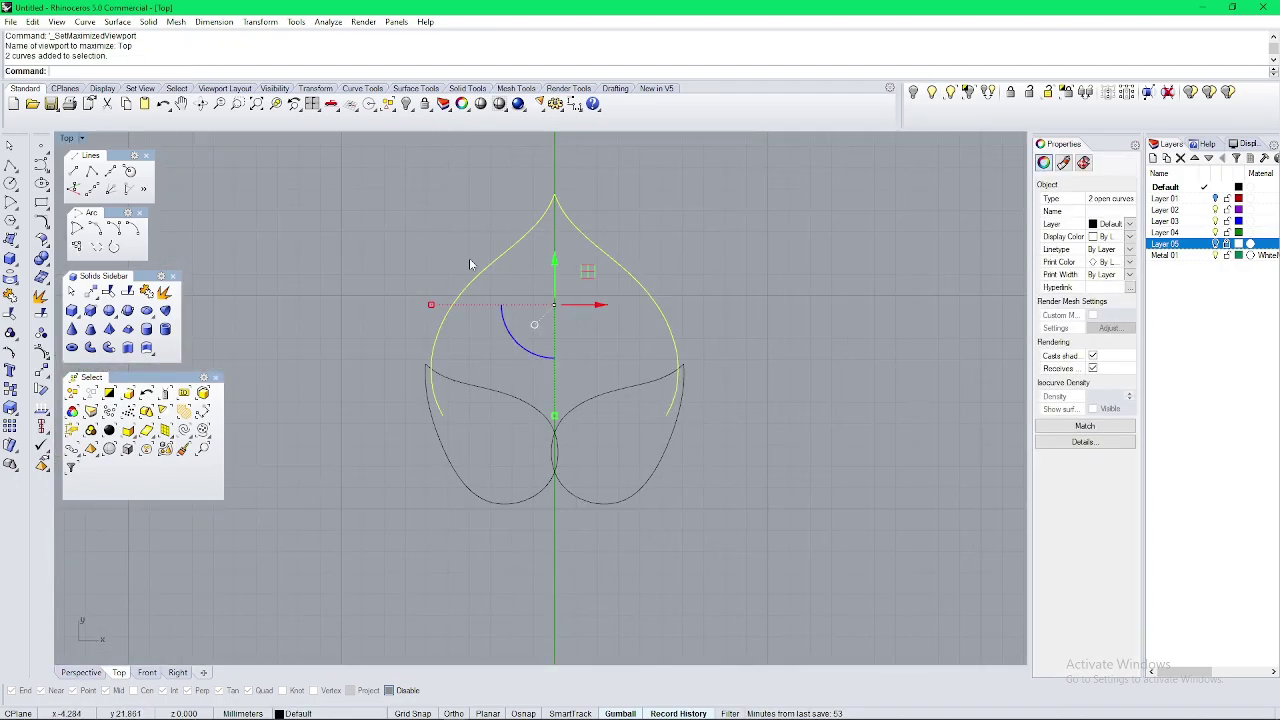
pyautogui.hotkey('ctrl', 'F4')
pyautogui.moveTo(682, 415); pyautogui.dragTo(680, 373, button='right')
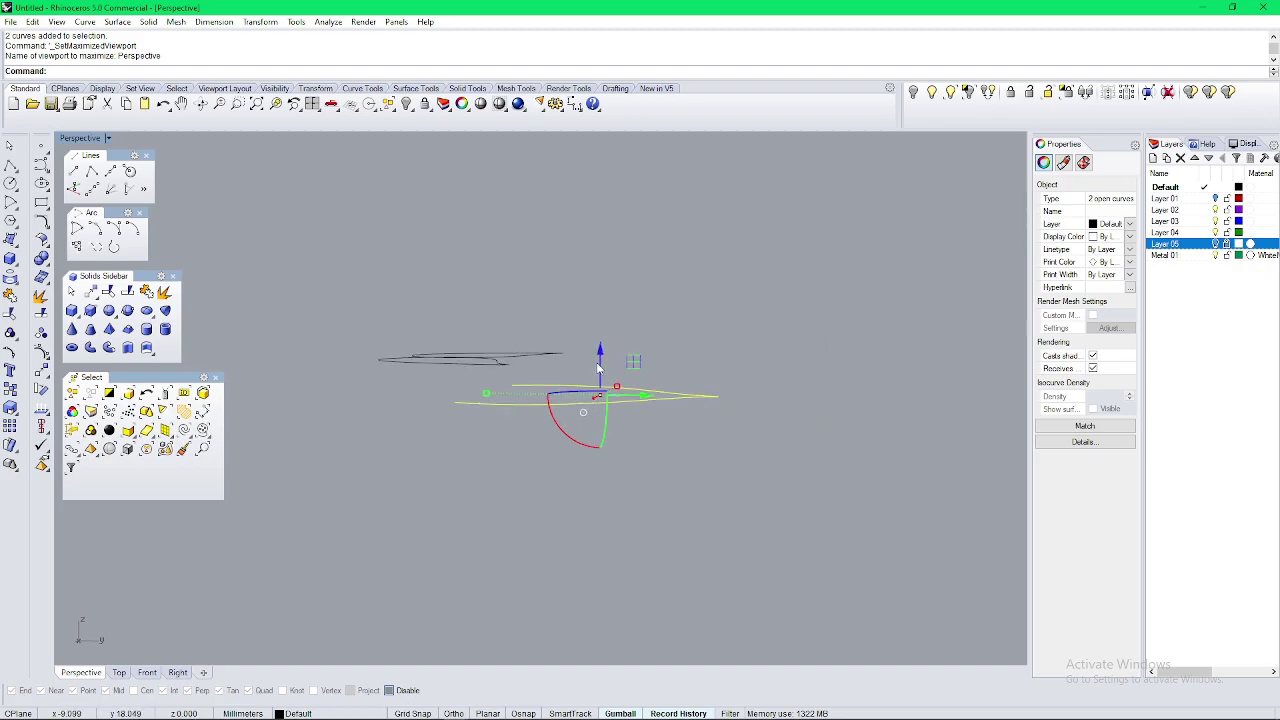
pyautogui.moveTo(603, 341); pyautogui.dragTo(603, 346)
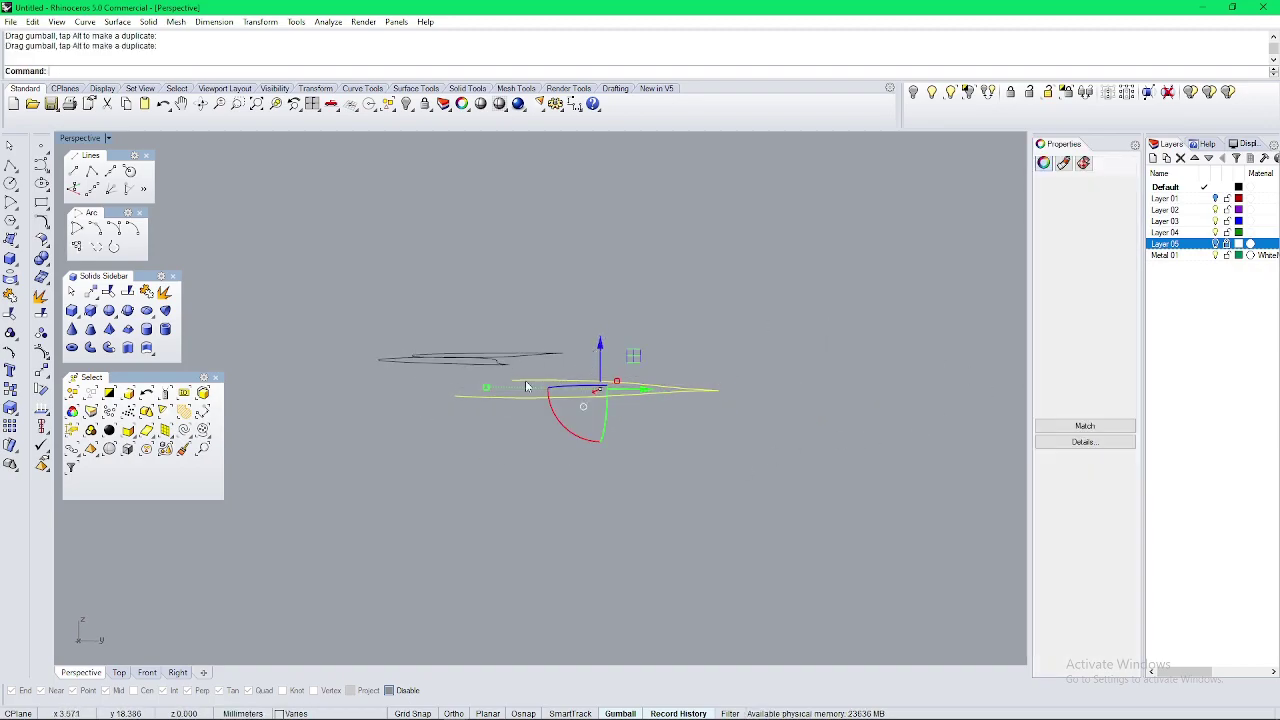
pyautogui.click(640, 447)
pyautogui.moveTo(640, 450); pyautogui.dragTo(724, 550, button='right')
# Step: In the Top view, draw a short diagonal both-sides line centred where the left teardrop curve crosses the leaf outline
pyautogui.hotkey('ctrl', 'F1')
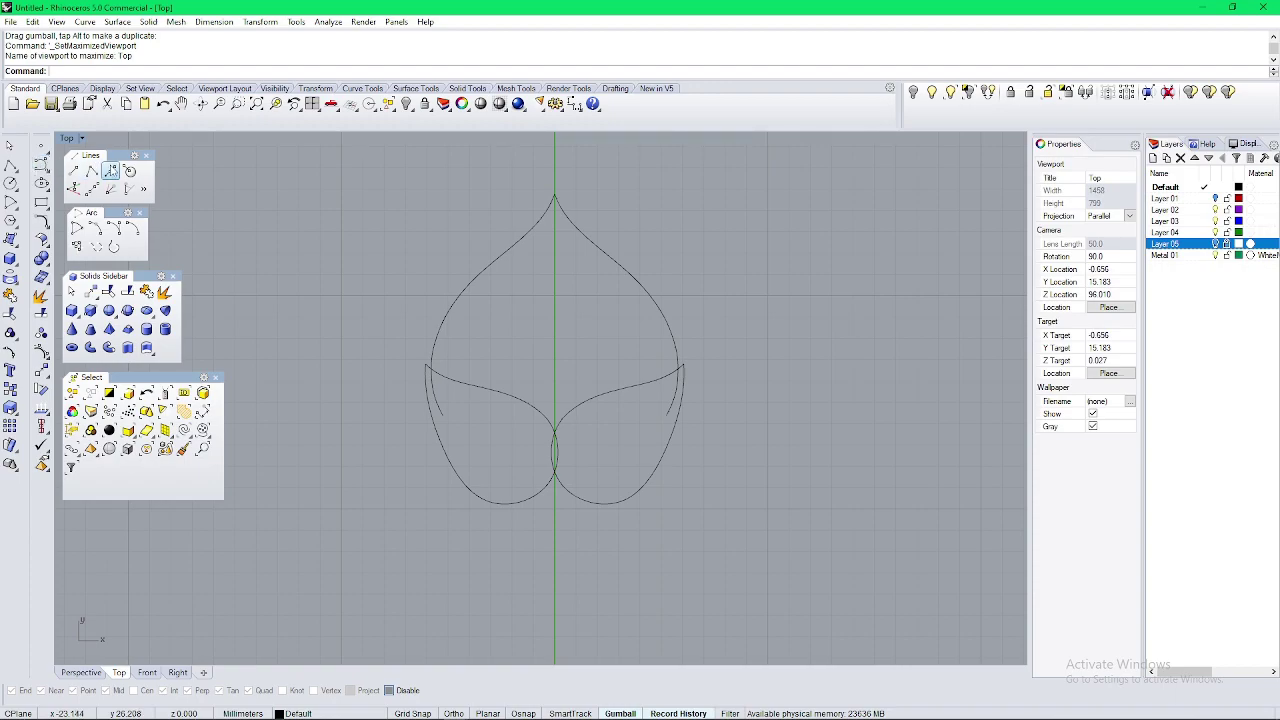
pyautogui.click(110, 171)
pyautogui.scroll(5, 386, 351)
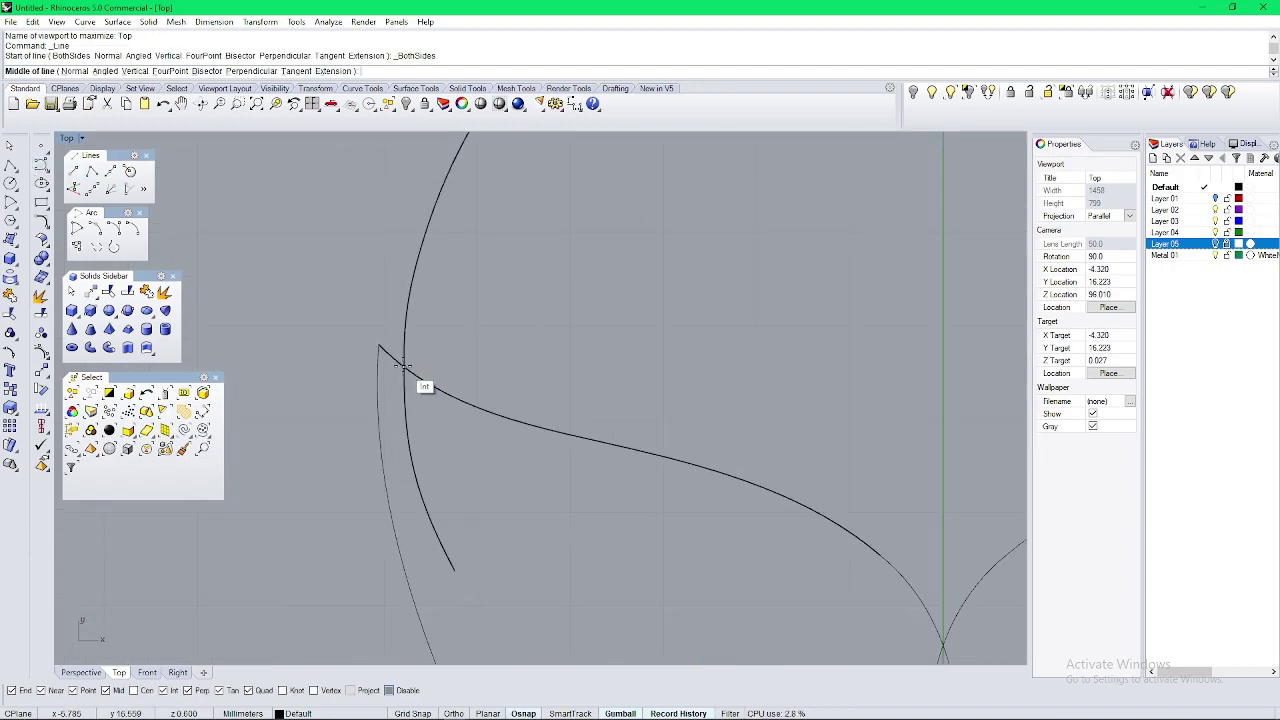
pyautogui.click(403, 367)
pyautogui.click(429, 335)
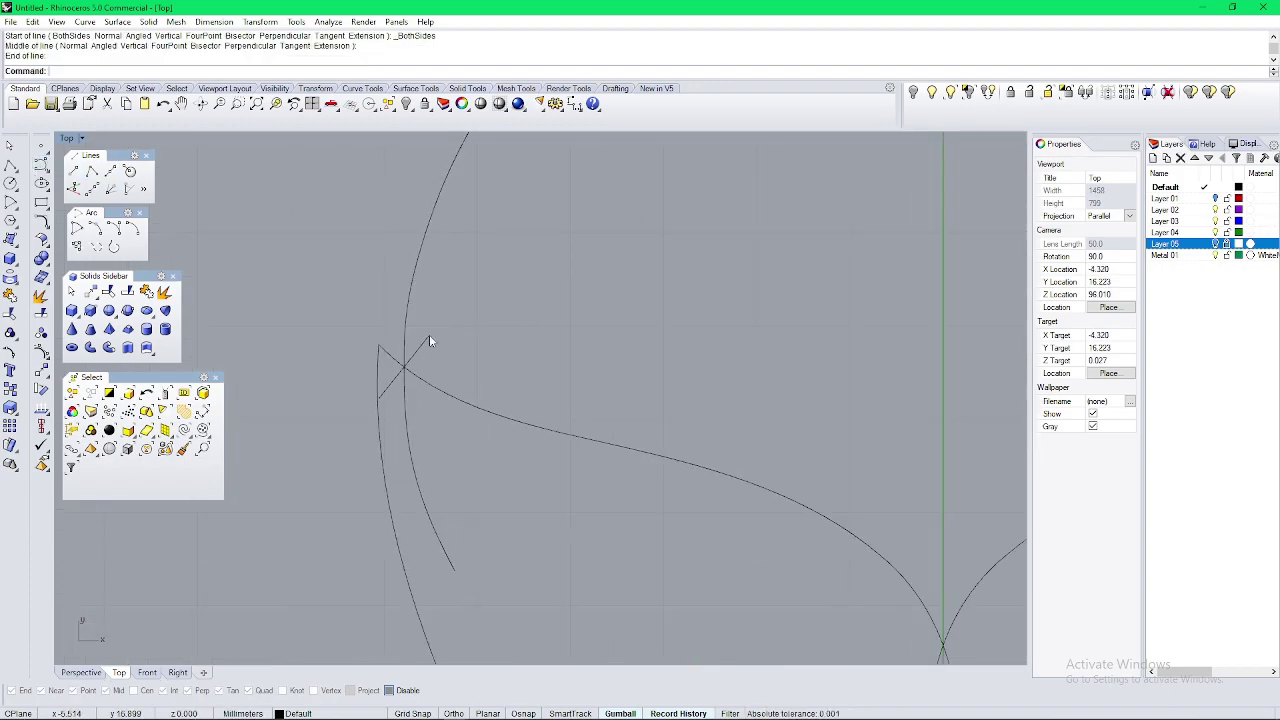
# Step: Mirror the short diagonal line across the vertical axis through the origin 0, keeping the original
pyautogui.click(422, 345)
pyautogui.scroll(-10, 421, 347)
pyautogui.write('mi')
pyautogui.press('Return')
pyautogui.write('0')
pyautogui.press('Return')
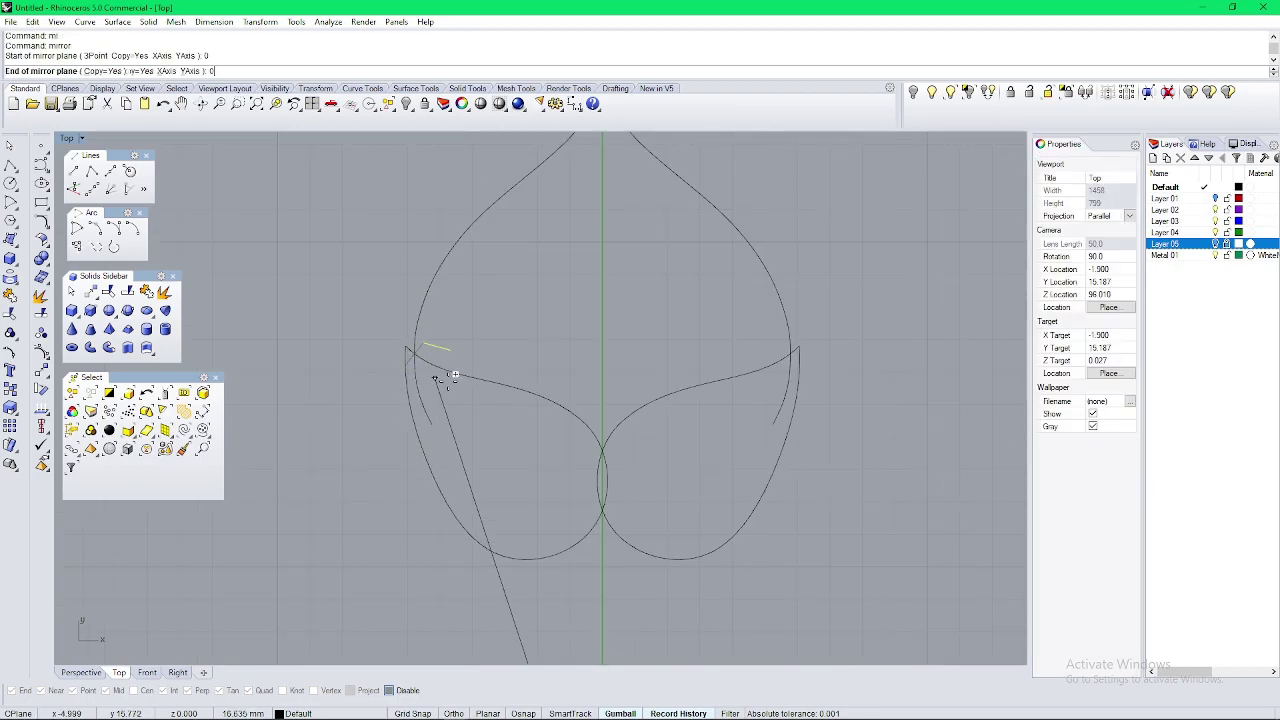
pyautogui.press('Escape')
pyautogui.scroll(-6, 718, 450)
pyautogui.scroll(6, 674, 478)
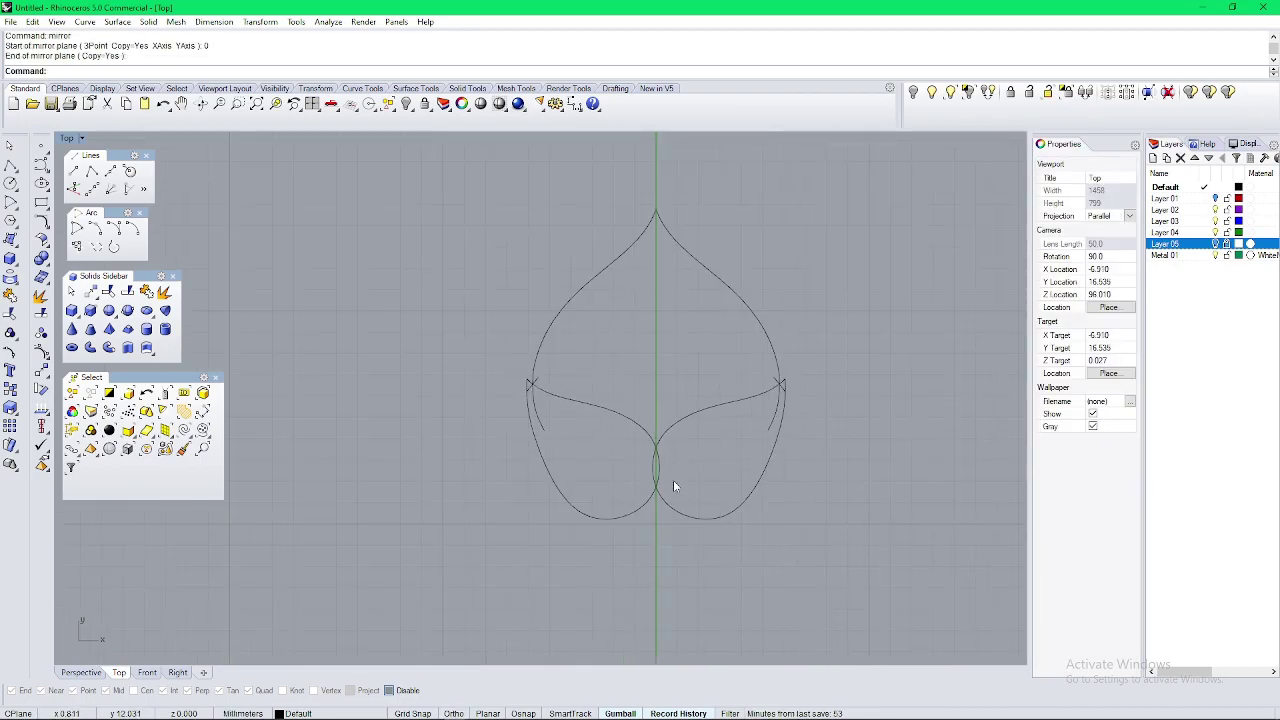
# Step: Draw a horizontal both-sides line centred on the lower intersection of the two leaf outlines
pyautogui.moveTo(620, 472); pyautogui.dragTo(544, 424, button='right')
pyautogui.click(111, 173)
pyautogui.scroll(8, 621, 438)
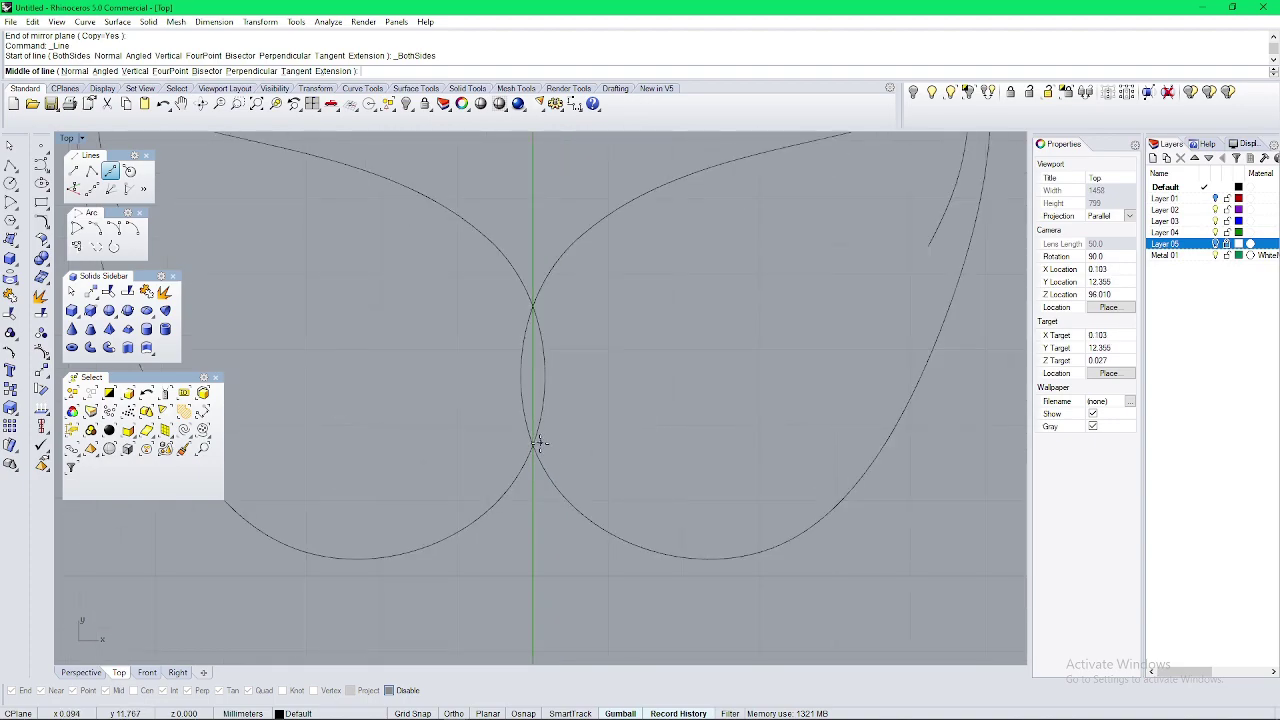
pyautogui.keyDown('alt'); pyautogui.click(532, 447); pyautogui.keyUp('alt')
pyautogui.click(402, 444)
pyautogui.scroll(-7, 570, 522)
# Step: Trim all nine curves against each other, removing the inner segments and helper lines to leave only the combined outer outline
pyautogui.press('super+Tab')
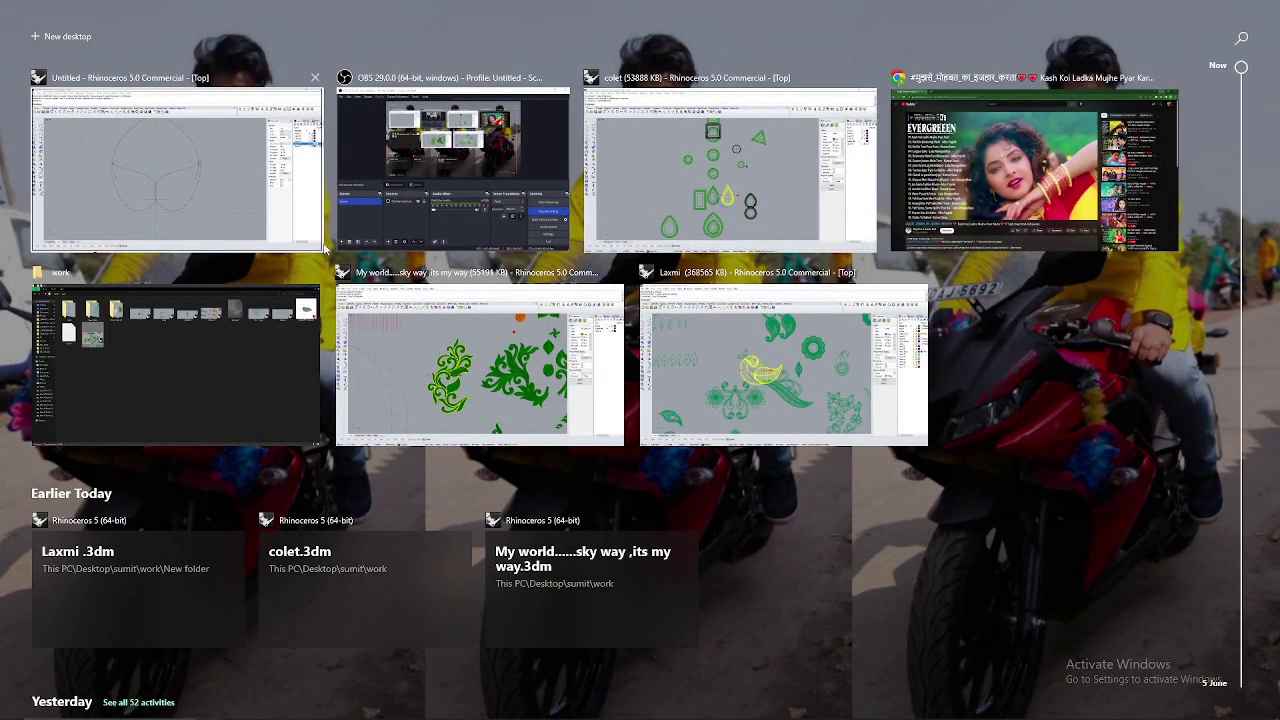
pyautogui.click(219, 234)
pyautogui.scroll(-8, 552, 362)
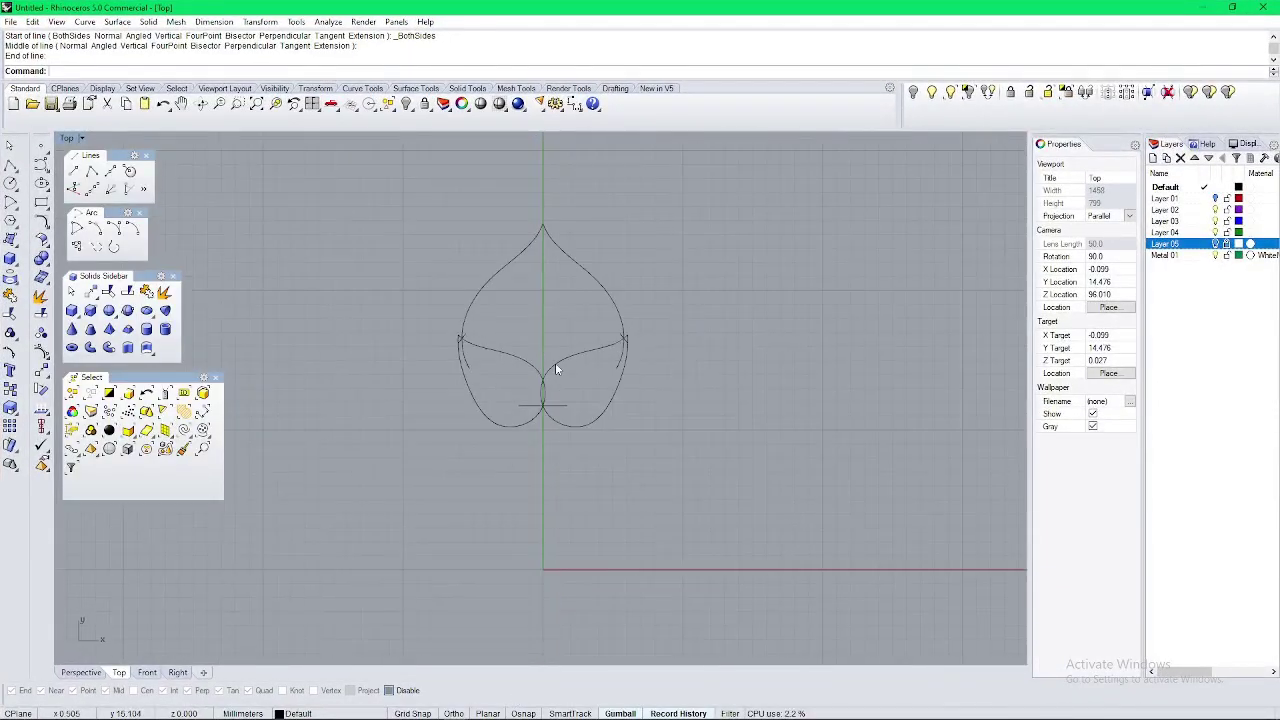
pyautogui.moveTo(694, 612); pyautogui.dragTo(226, 200)
pyautogui.scroll(9, 490, 352)
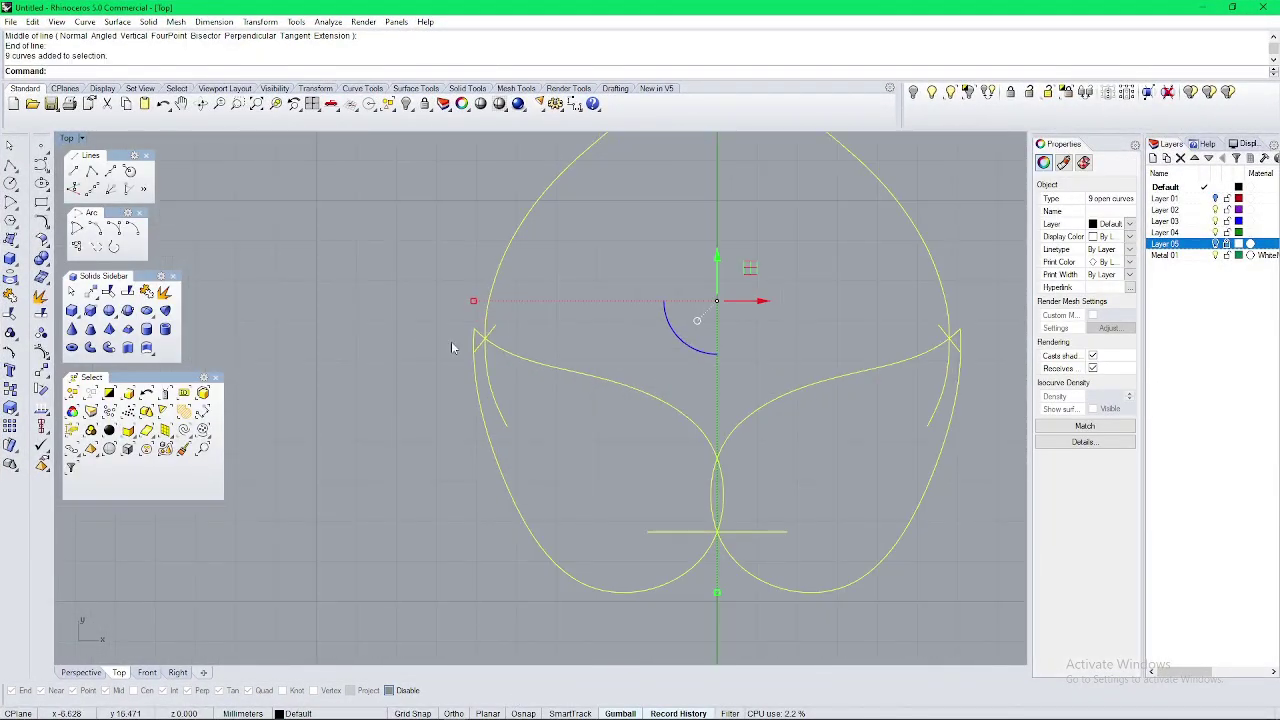
pyautogui.write('t')
pyautogui.press('Return')
pyautogui.scroll(10, 486, 329)
pyautogui.click(457, 390)
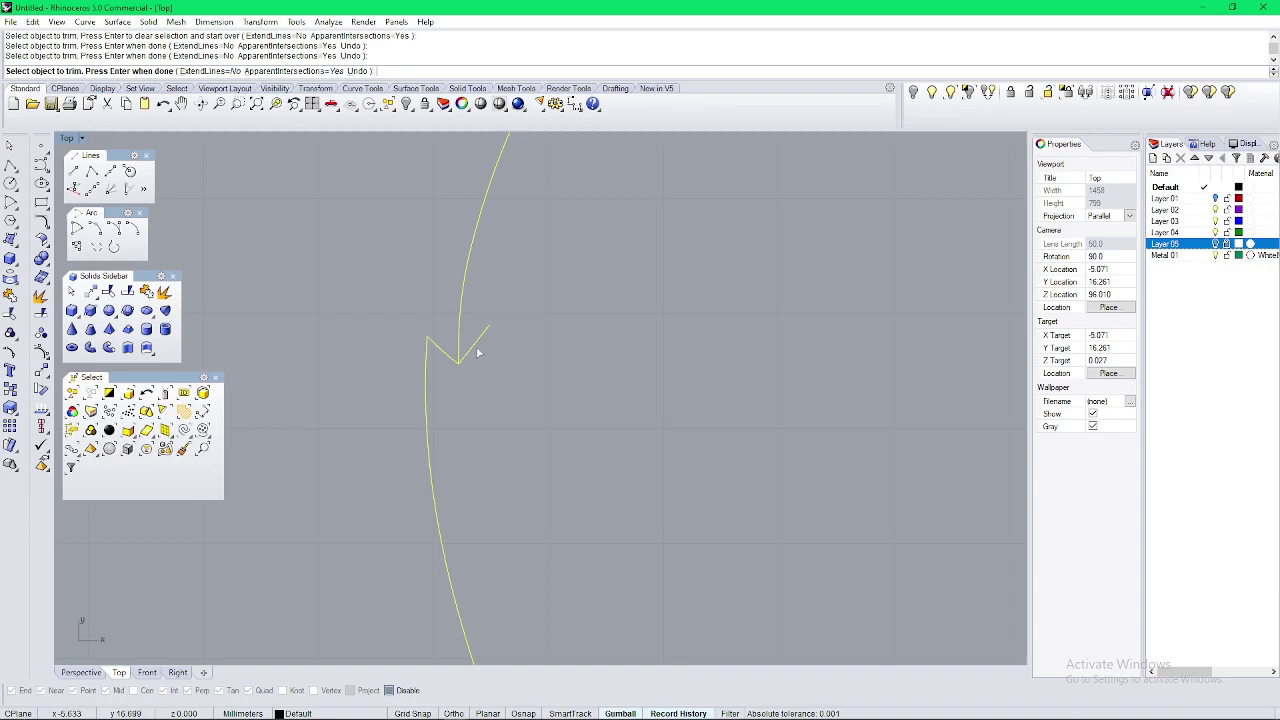
pyautogui.click(475, 344)
pyautogui.scroll(-12, 490, 358)
pyautogui.scroll(6, 664, 481)
pyautogui.moveTo(706, 489); pyautogui.dragTo(587, 495, button='right')
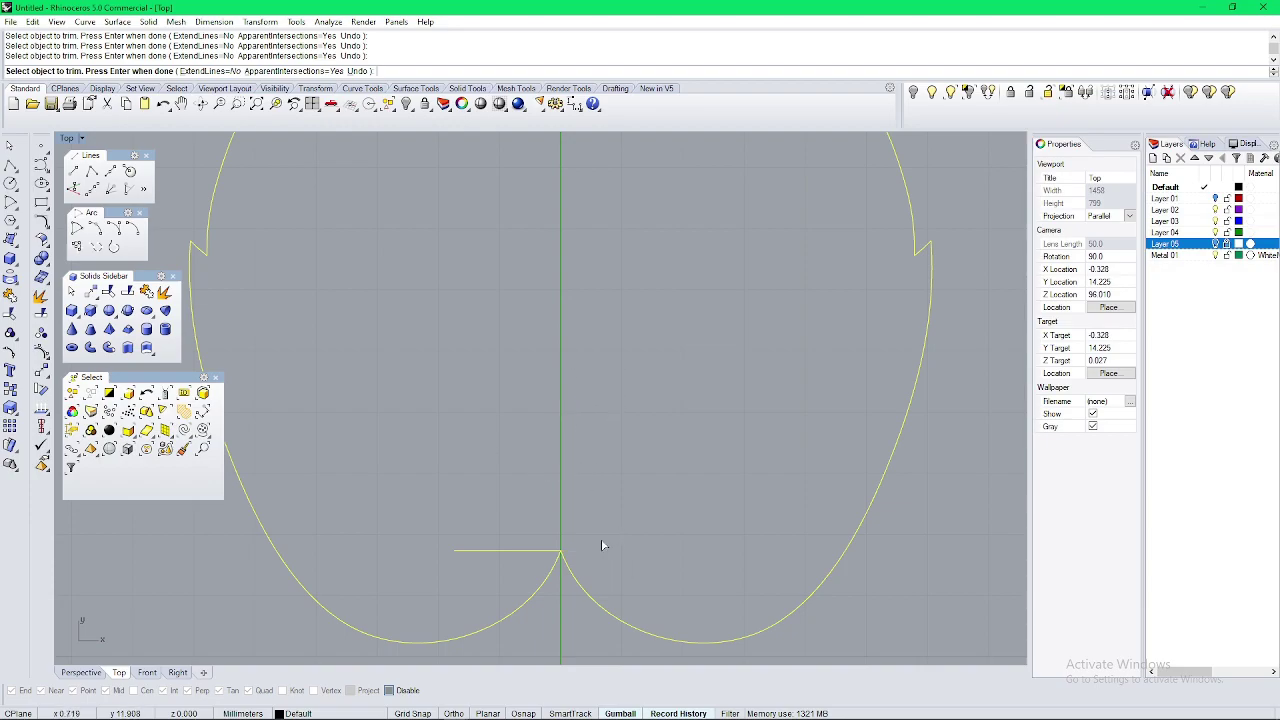
pyautogui.scroll(-8, 445, 555)
pyautogui.rightClick(456, 537)
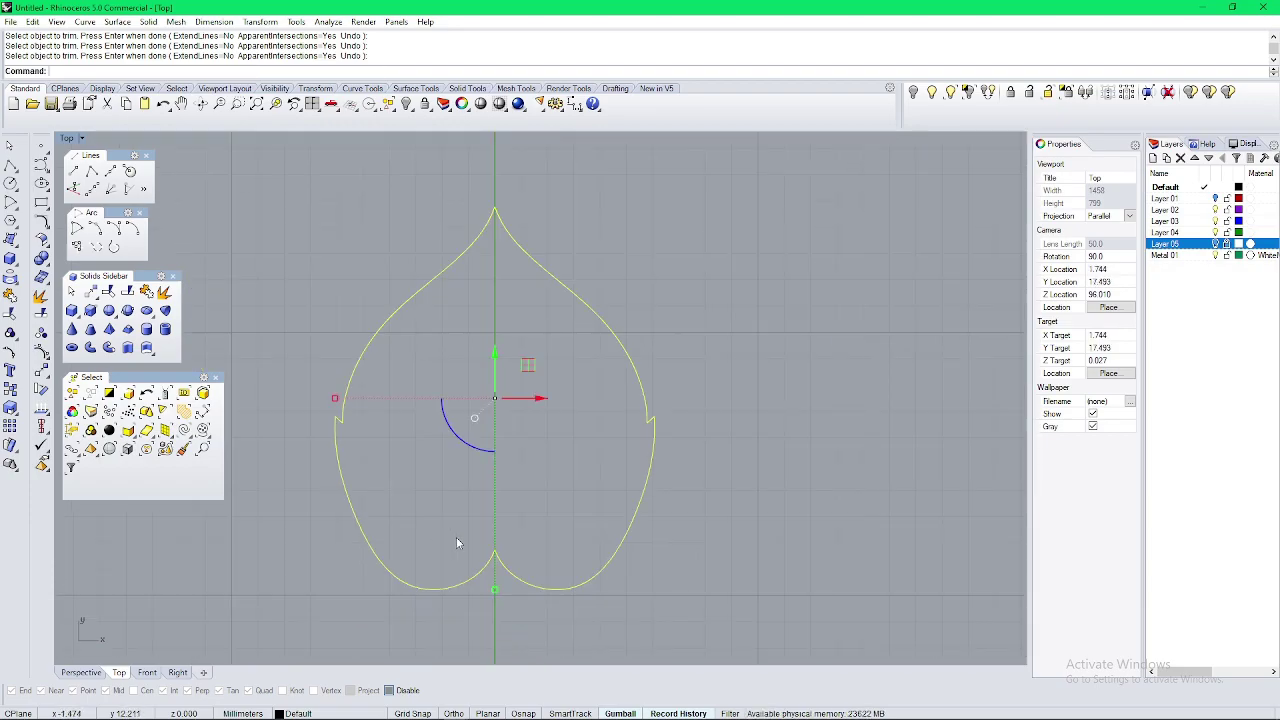
# Step: Extrude the six combined outline curves straight downward into tall walls and delete the original curves
pyautogui.hotkey('ctrl', 'F4')
pyautogui.moveTo(473, 516); pyautogui.dragTo(567, 375, button='right')
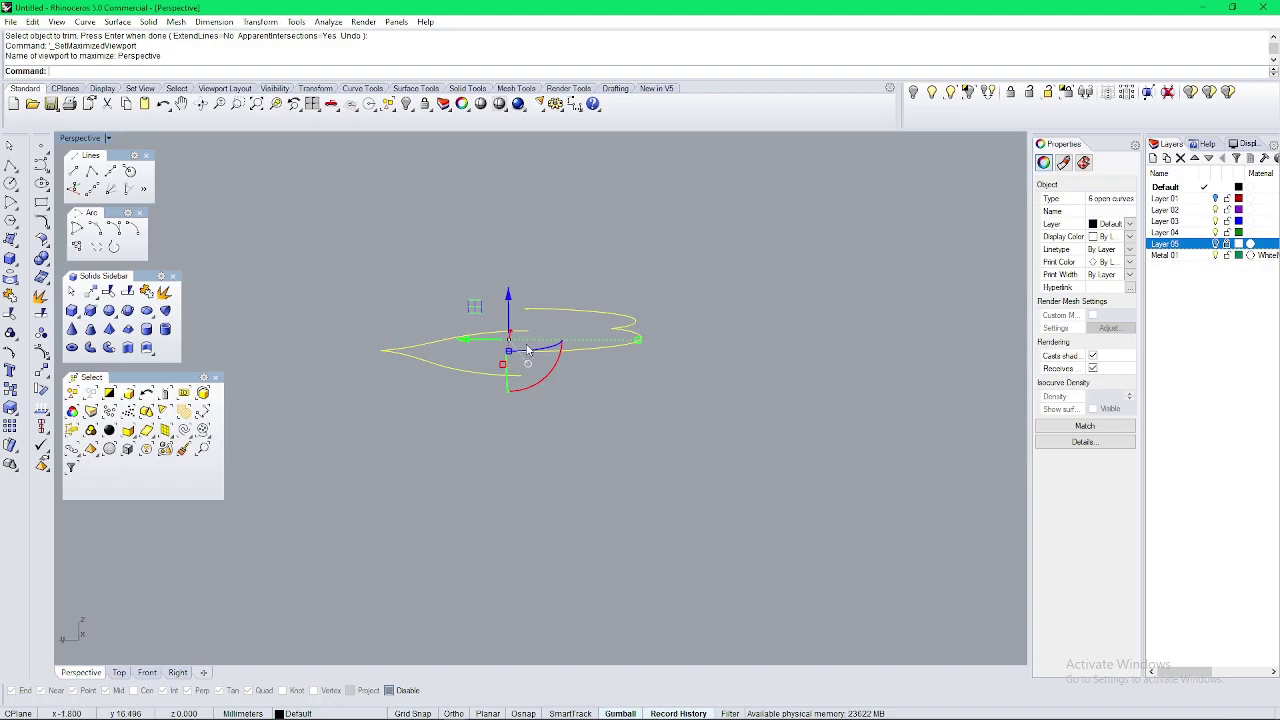
pyautogui.click(128, 350)
pyautogui.click(612, 560)
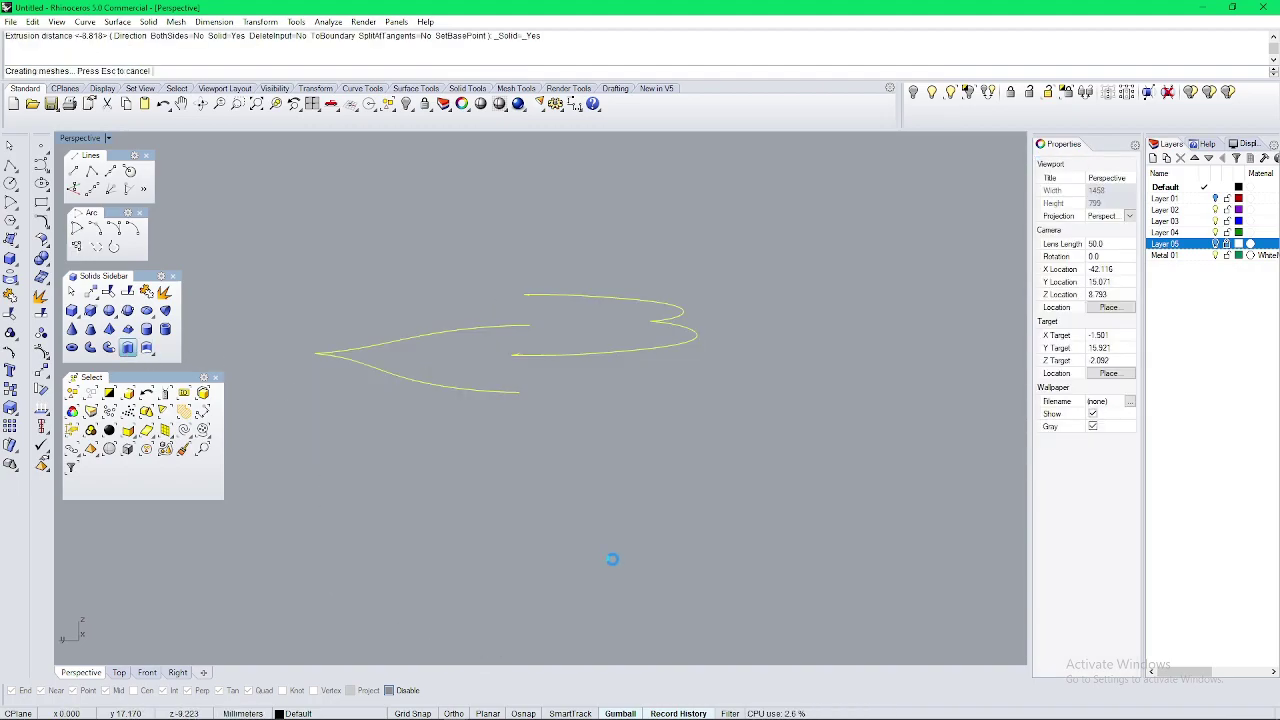
pyautogui.moveTo(735, 420); pyautogui.dragTo(495, 460, button='right')
pyautogui.press('Delete')
pyautogui.moveTo(614, 461); pyautogui.dragTo(729, 302, button='right')
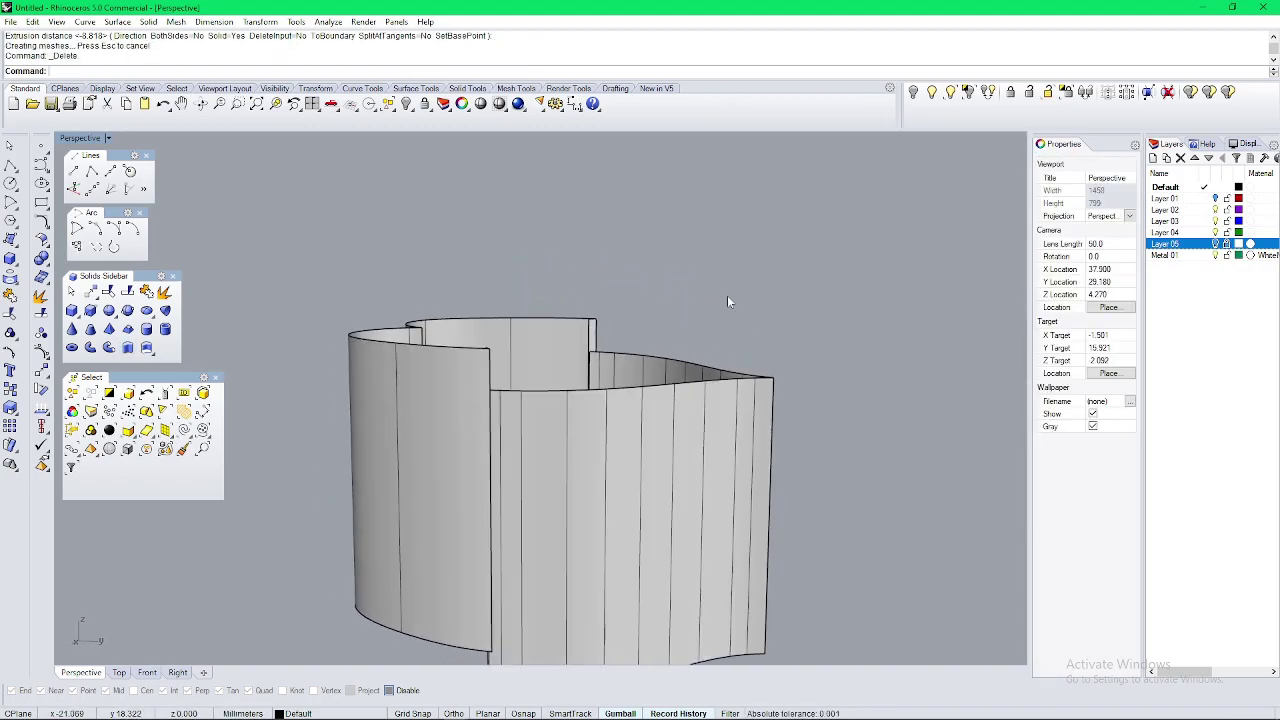
# Step: Show the hidden ribbed top piece and its leaf bezels together with the extruded walls
pyautogui.click(951, 93)
pyautogui.click(643, 343)
pyautogui.rightClick(643, 343)
pyautogui.moveTo(625, 345); pyautogui.dragTo(628, 397, button='right')
# Step: In the Right view, draw a 0.8 mm vertical line downward from the curved underside of the top piece
pyautogui.hotkey('ctrl', 'F3')
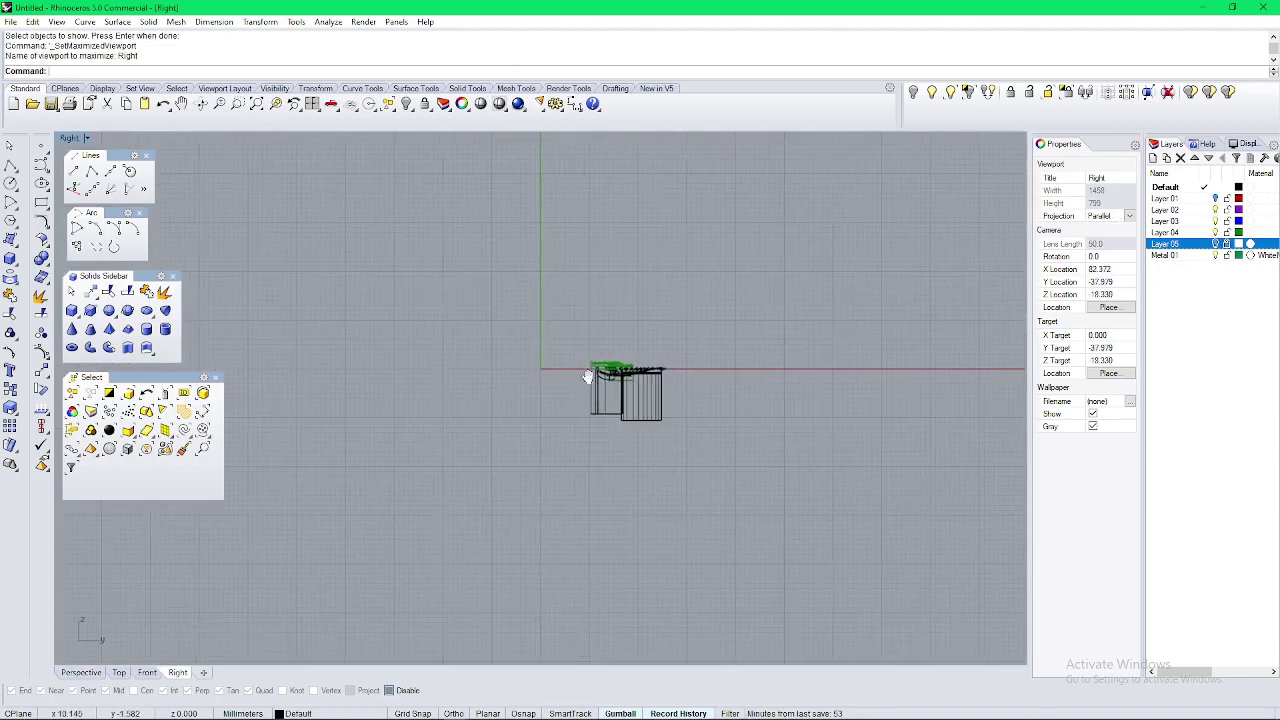
pyautogui.scroll(14, 613, 361)
pyautogui.moveTo(704, 379); pyautogui.dragTo(577, 367, button='right')
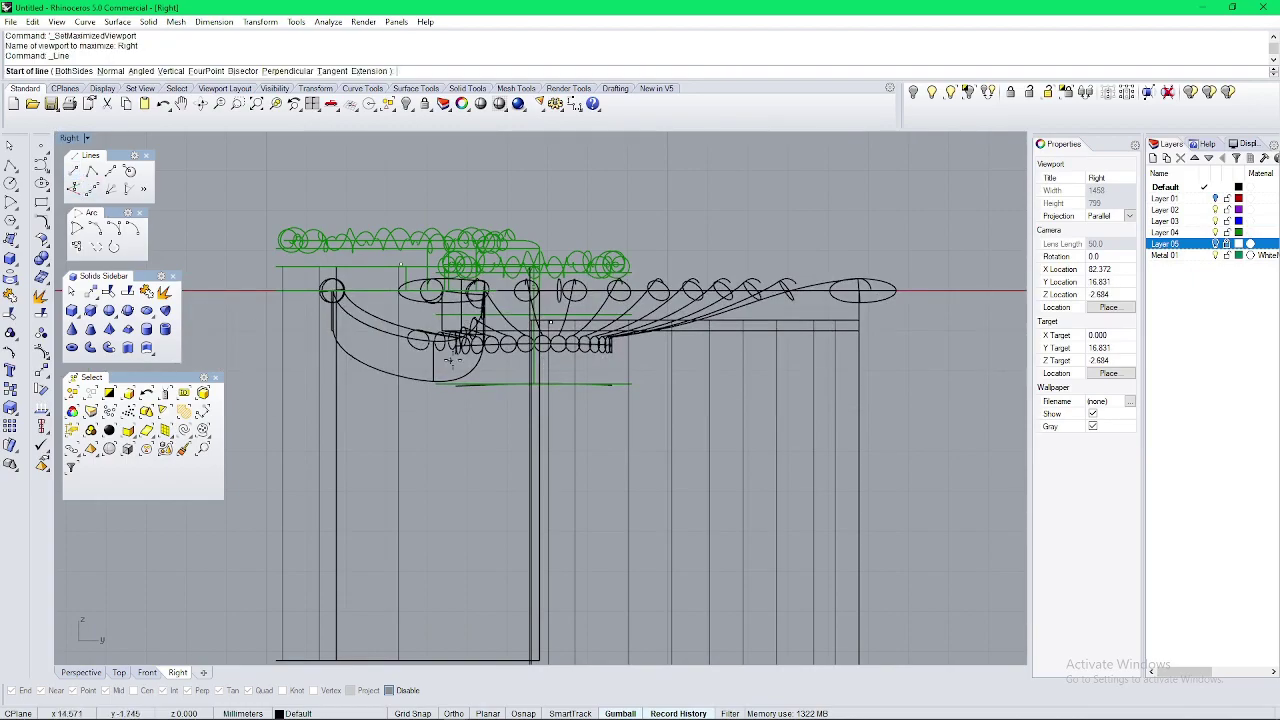
pyautogui.scroll(4, 530, 352)
pyautogui.moveTo(730, 321); pyautogui.dragTo(541, 327, button='right')
pyautogui.scroll(2, 697, 306)
pyautogui.scroll(-6, 694, 322)
pyautogui.moveTo(428, 365); pyautogui.dragTo(552, 323, button='right')
pyautogui.scroll(2, 552, 341)
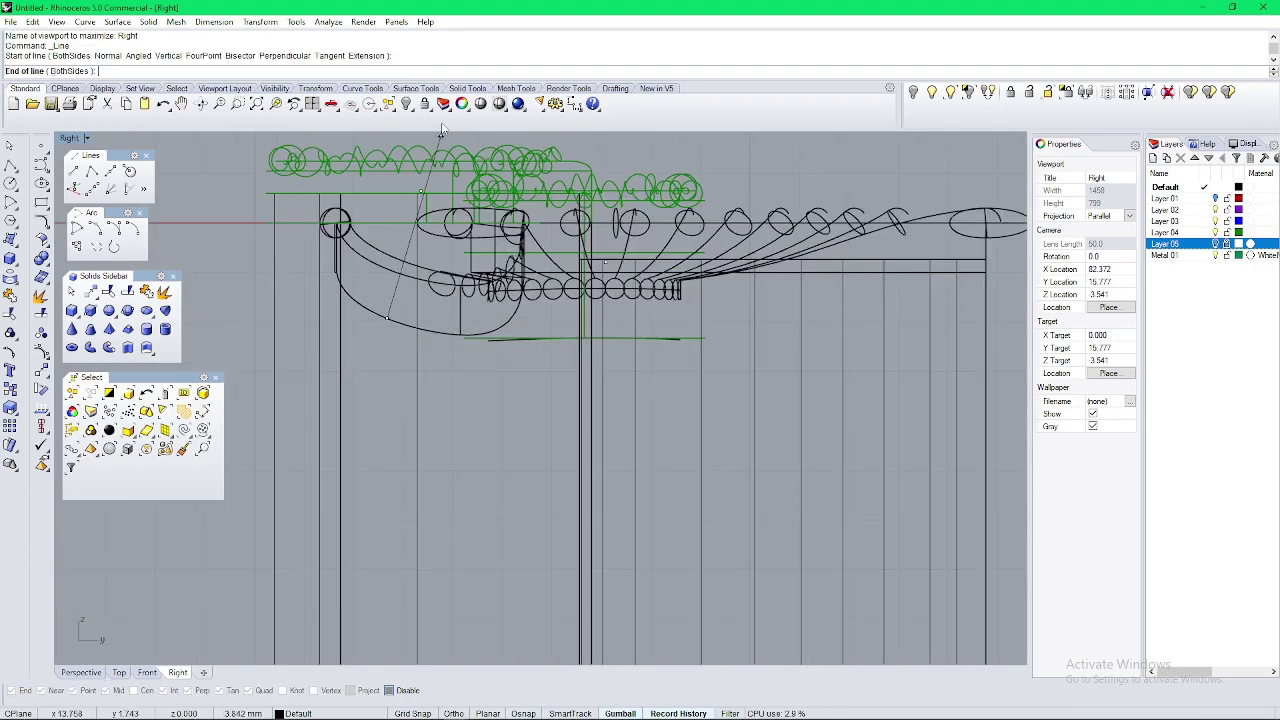
pyautogui.write('.8')
pyautogui.press('Return')
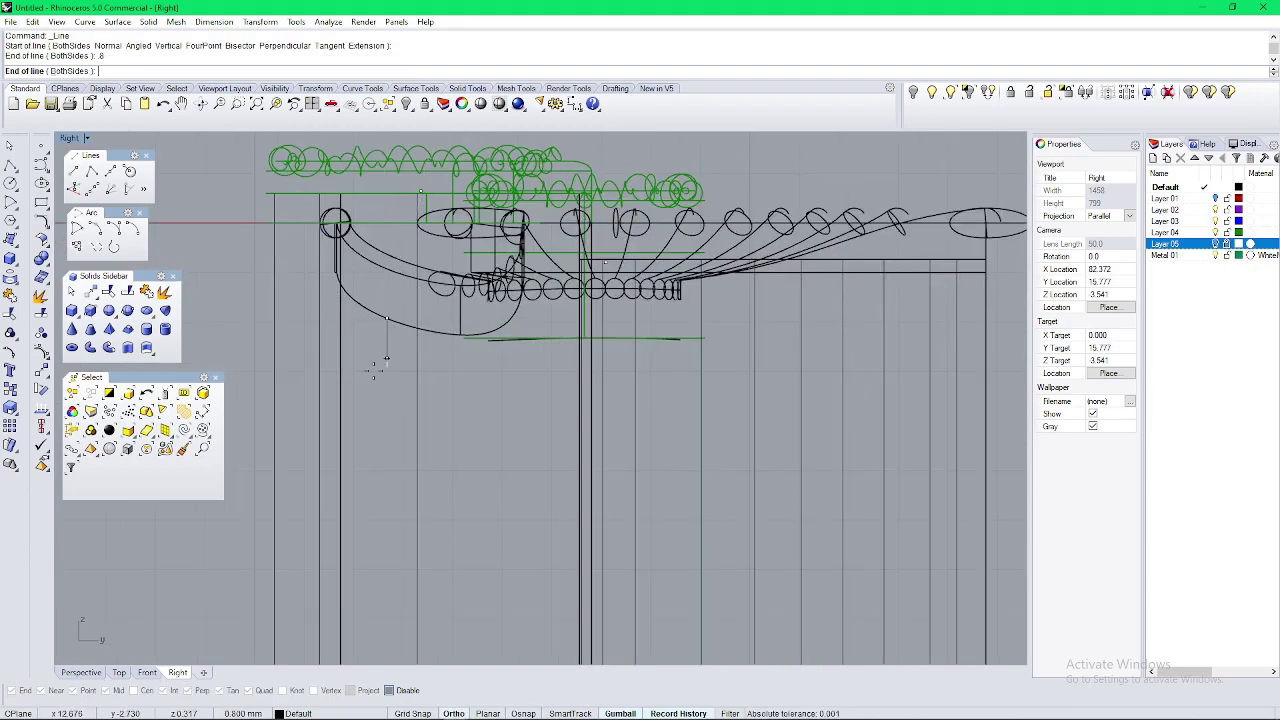
# Step: Draw a long horizontal both-sides line centred on the lower end of the 0.8 mm line, spanning past the walls
pyautogui.click(110, 171)
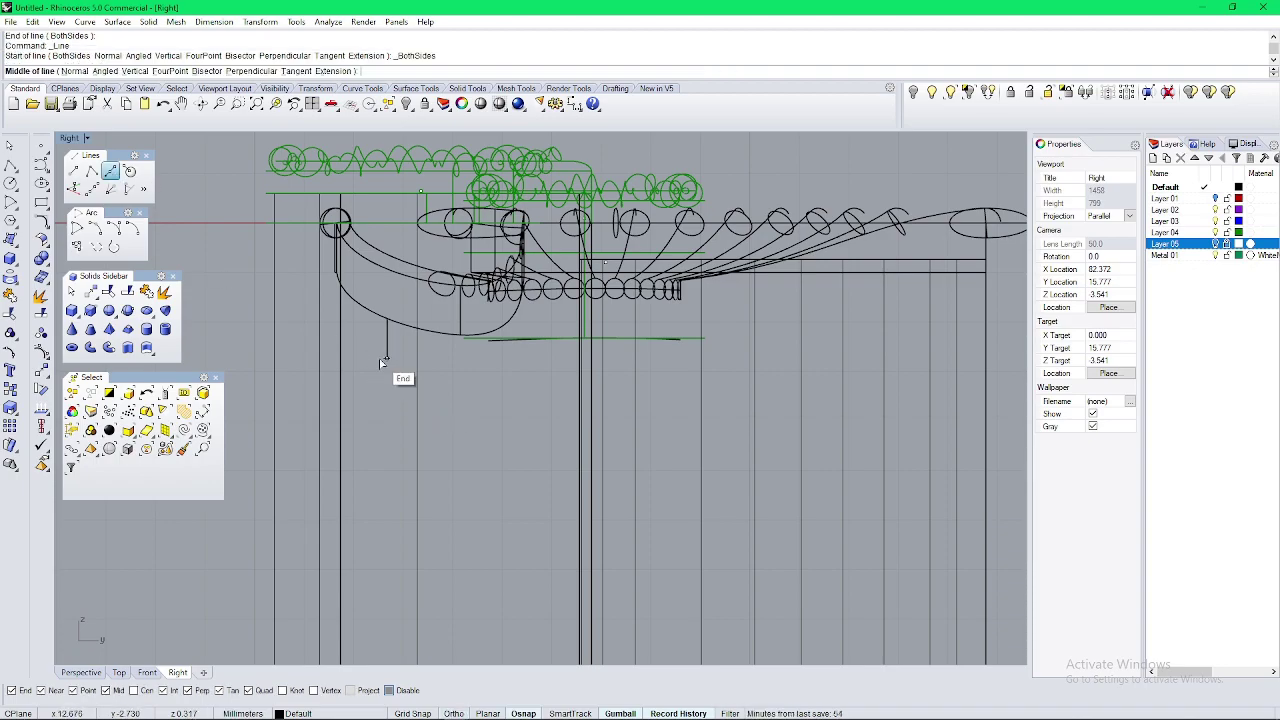
pyautogui.click(387, 359)
pyautogui.scroll(-8, 437, 356)
pyautogui.keyDown('shift'); pyautogui.click(820, 345); pyautogui.keyUp('shift')
# Step: Trim away the wall portions below the horizontal line and delete that line
pyautogui.moveTo(817, 302); pyautogui.dragTo(707, 428)
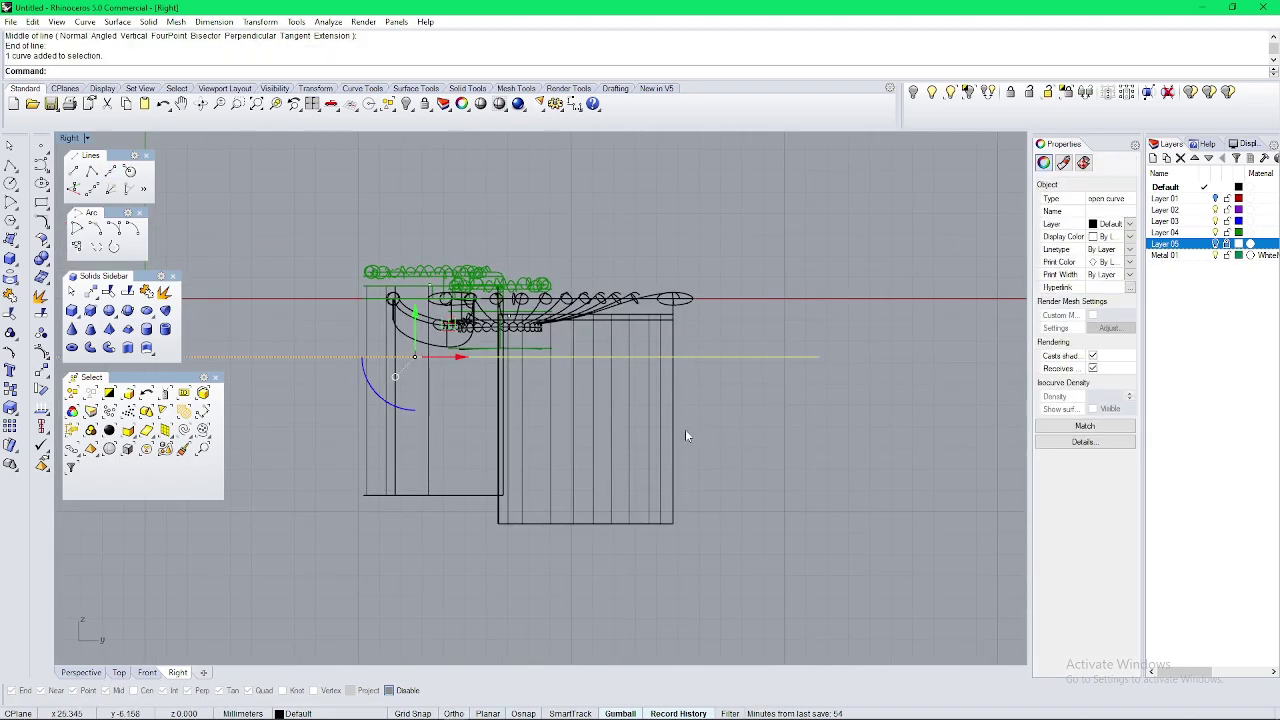
pyautogui.write('t')
pyautogui.press('Return')
pyautogui.moveTo(745, 498); pyautogui.dragTo(84, 457)
pyautogui.press('Return')
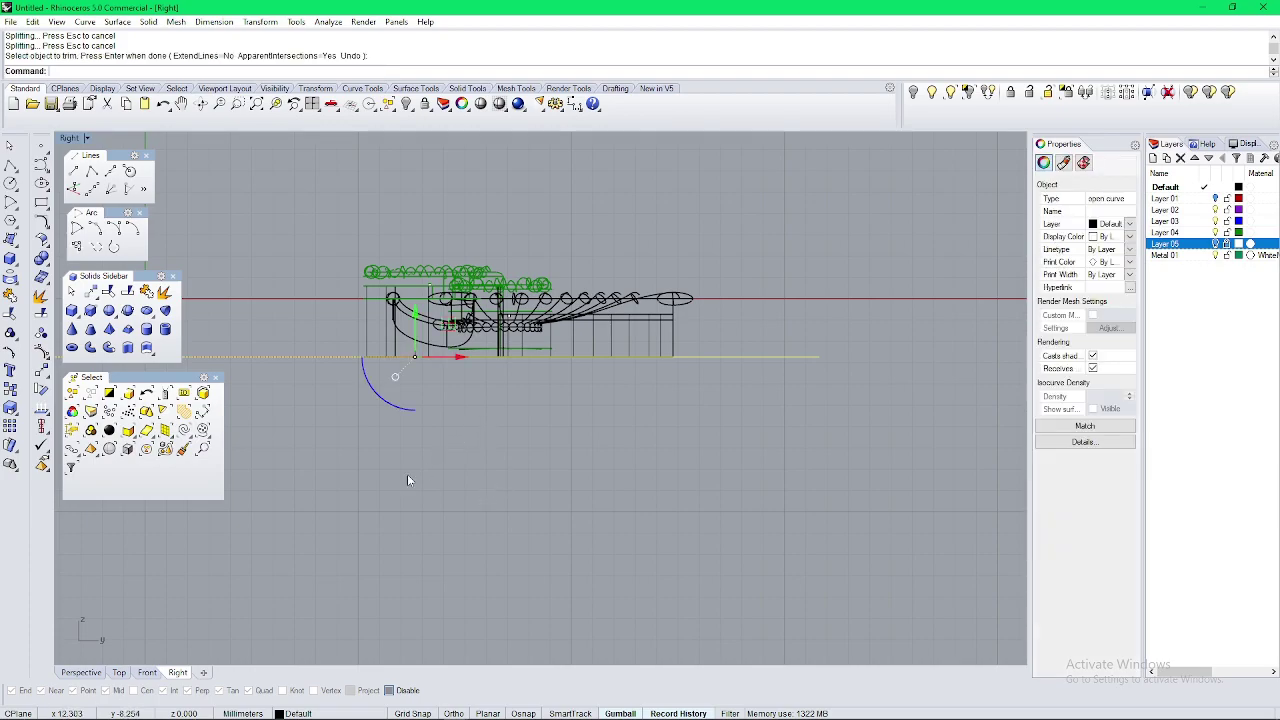
pyautogui.press('Delete')
# Step: In the Perspective view, isolate the trimmed outline walls by hiding the ribbed top piece and leaf bezels
pyautogui.scroll(6, 632, 343)
pyautogui.moveTo(365, 225); pyautogui.dragTo(659, 320, button='right')
pyautogui.hotkey('ctrl', 'F4')
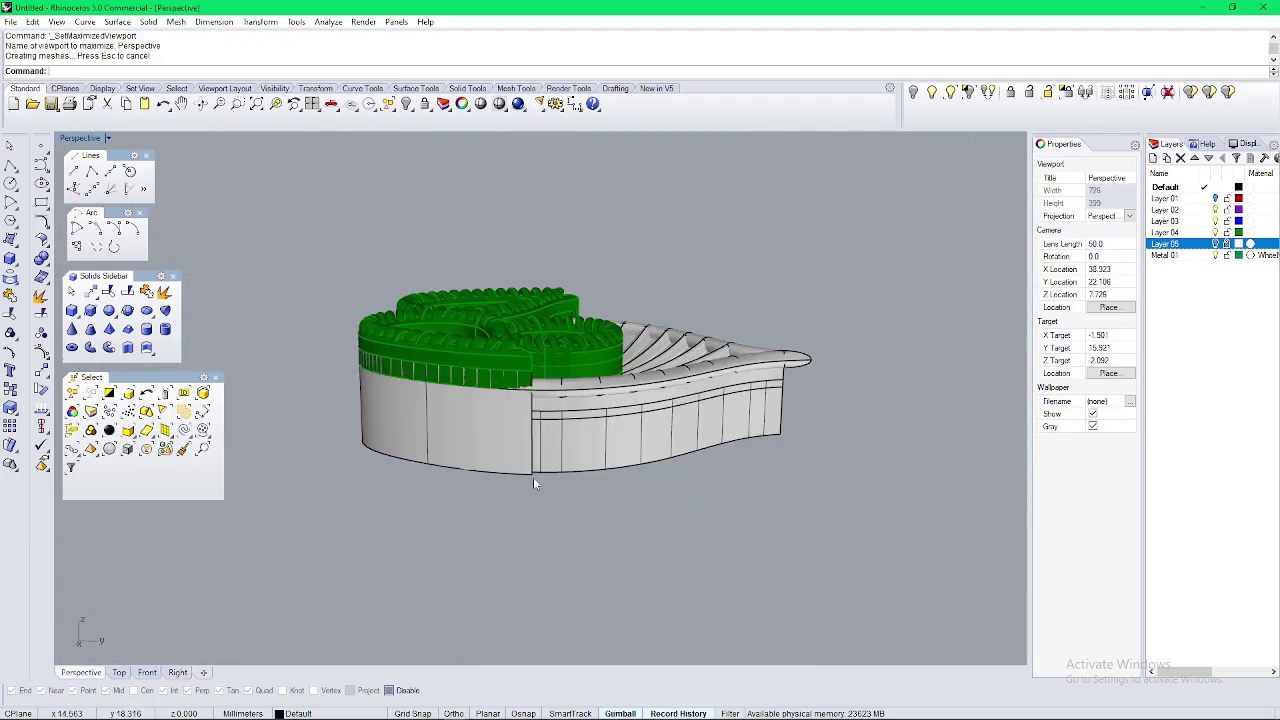
pyautogui.moveTo(533, 477)
pyautogui.mouseDown(button='right')
pyautogui.moveTo(350, 497)
pyautogui.moveTo(177, 604)
pyautogui.moveTo(168, 420)
pyautogui.moveTo(154, 491)
pyautogui.moveTo(205, 482)
pyautogui.mouseUp(button='right')
pyautogui.click(490, 440)
pyautogui.keyDown('shift'); pyautogui.click(580, 428); pyautogui.keyUp('shift')
pyautogui.moveTo(520, 438); pyautogui.dragTo(335, 510, button='right')
pyautogui.click(568, 428)
pyautogui.click(914, 93)
# Step: Delete the two narrow connector surfaces where the leaf walls meet the teardrop walls
pyautogui.moveTo(690, 370); pyautogui.dragTo(382, 390, button='right')
pyautogui.scroll(5, 337, 391)
pyautogui.scroll(6, 358, 302)
pyautogui.click(357, 303)
pyautogui.scroll(-6, 408, 346)
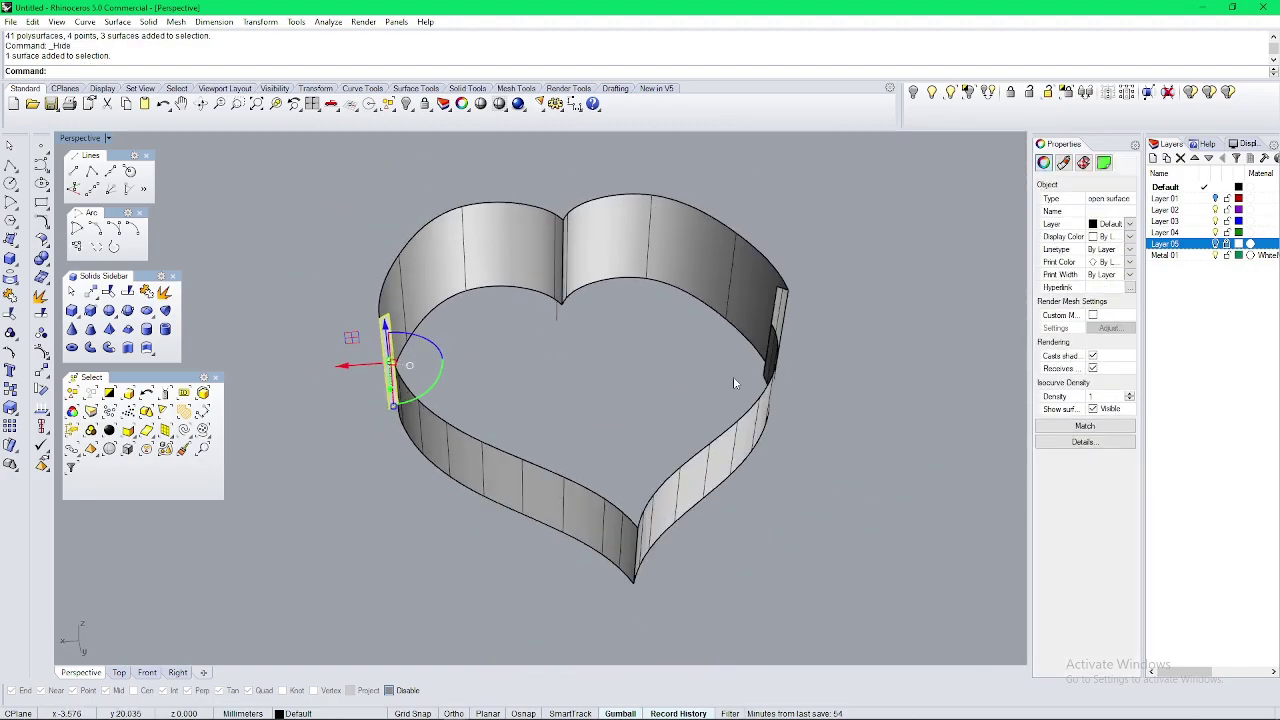
pyautogui.click(783, 303)
pyautogui.press('Delete')
pyautogui.moveTo(395, 440); pyautogui.dragTo(502, 411, button='right')
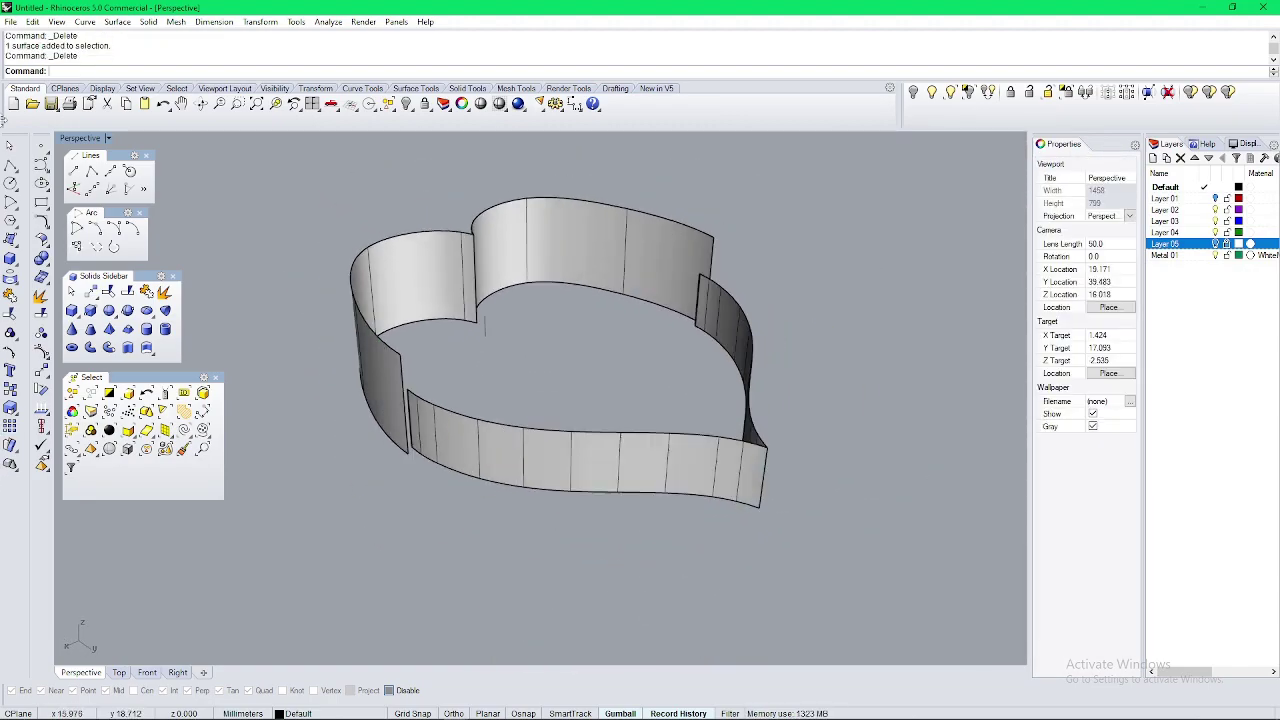
# Step: Try to fillet the leaf wall to the teardrop wall with a 1 mm radius, and undo the deletion of the connector surfaces
pyautogui.click(371, 398)
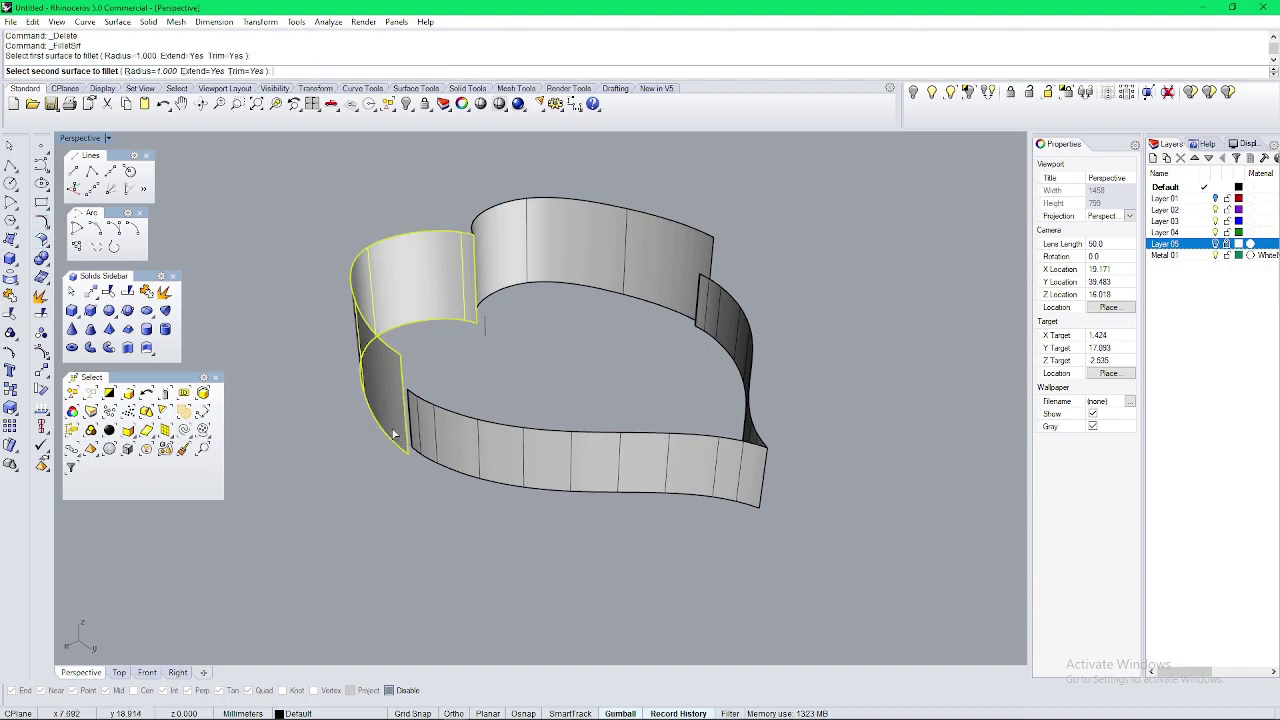
pyautogui.click(413, 443)
pyautogui.rightClick(425, 418)
pyautogui.click(424, 419)
pyautogui.click(398, 422)
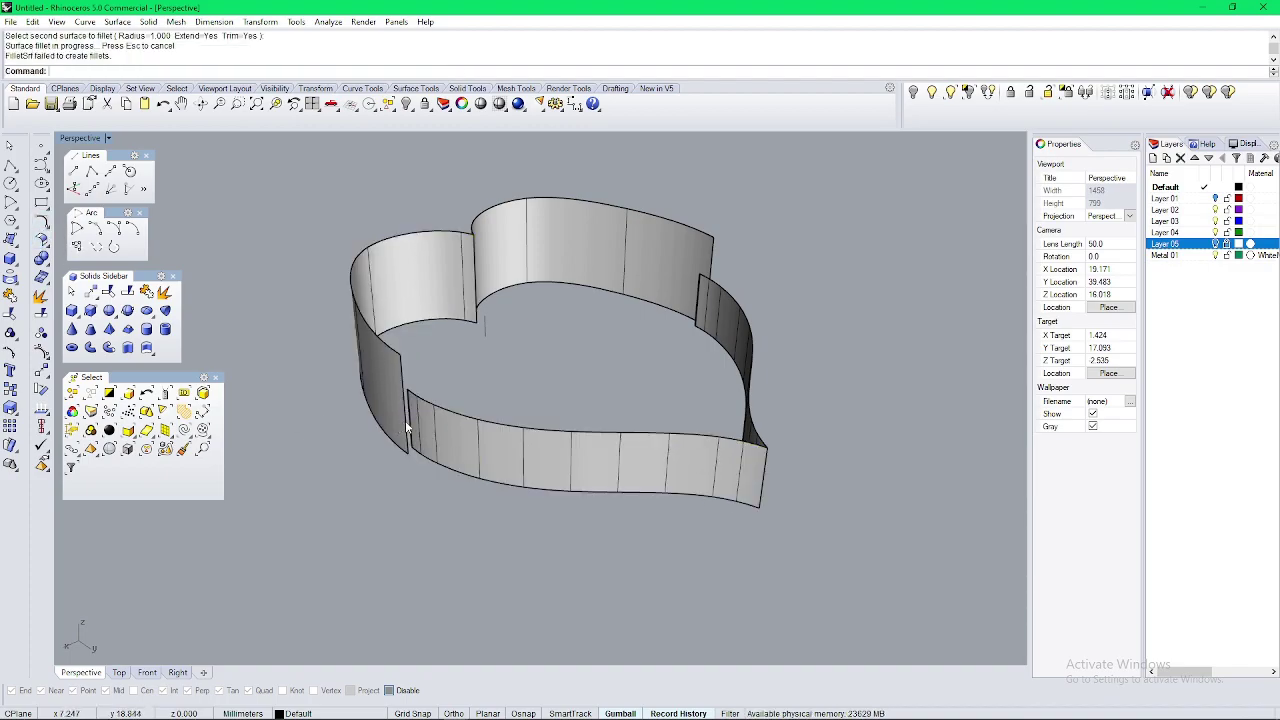
pyautogui.moveTo(408, 427); pyautogui.dragTo(440, 430, button='right')
pyautogui.rightClick(421, 411)
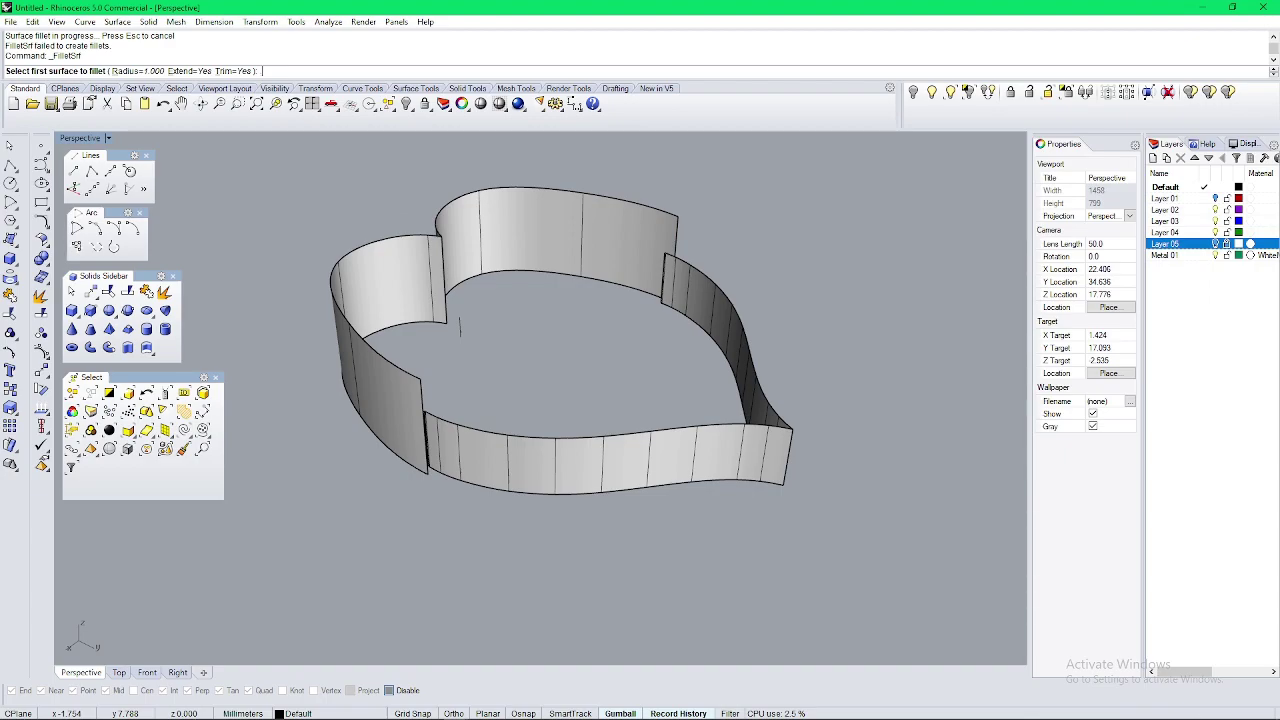
pyautogui.click(418, 345)
pyautogui.click(432, 452)
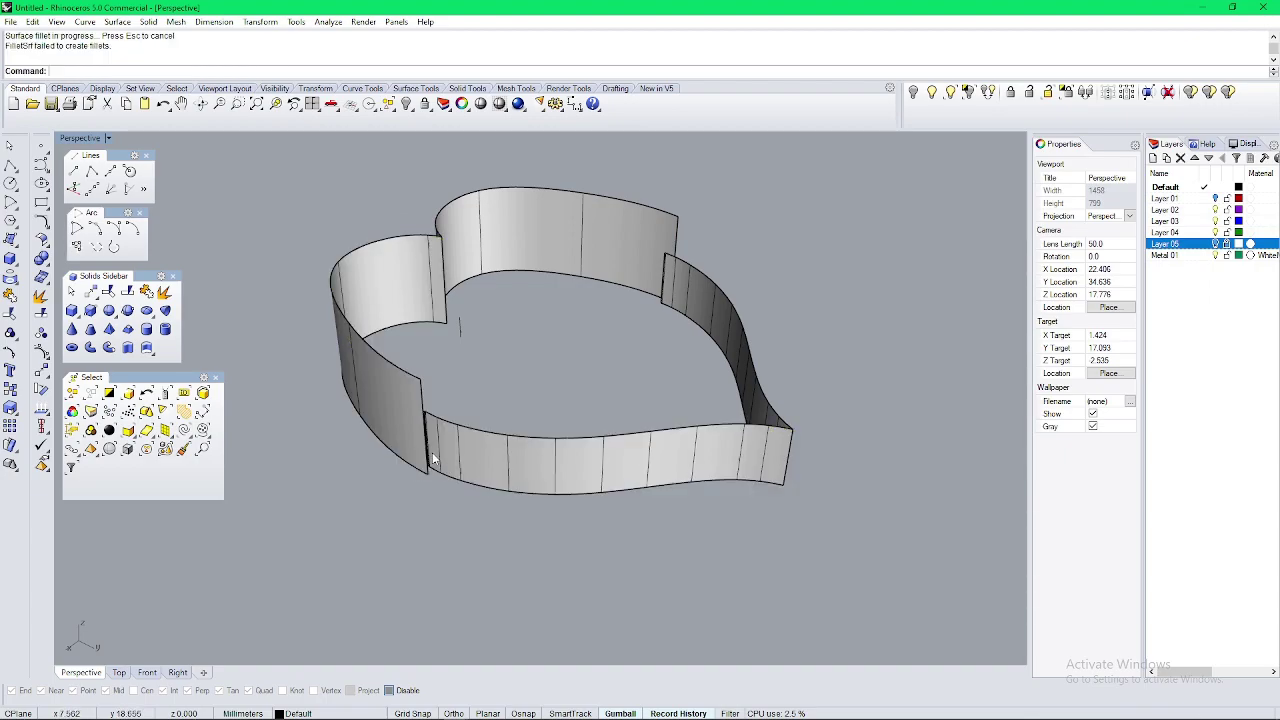
pyautogui.moveTo(432, 452); pyautogui.dragTo(486, 431, button='right')
pyautogui.press('Escape')
pyautogui.scroll(6, 382, 412)
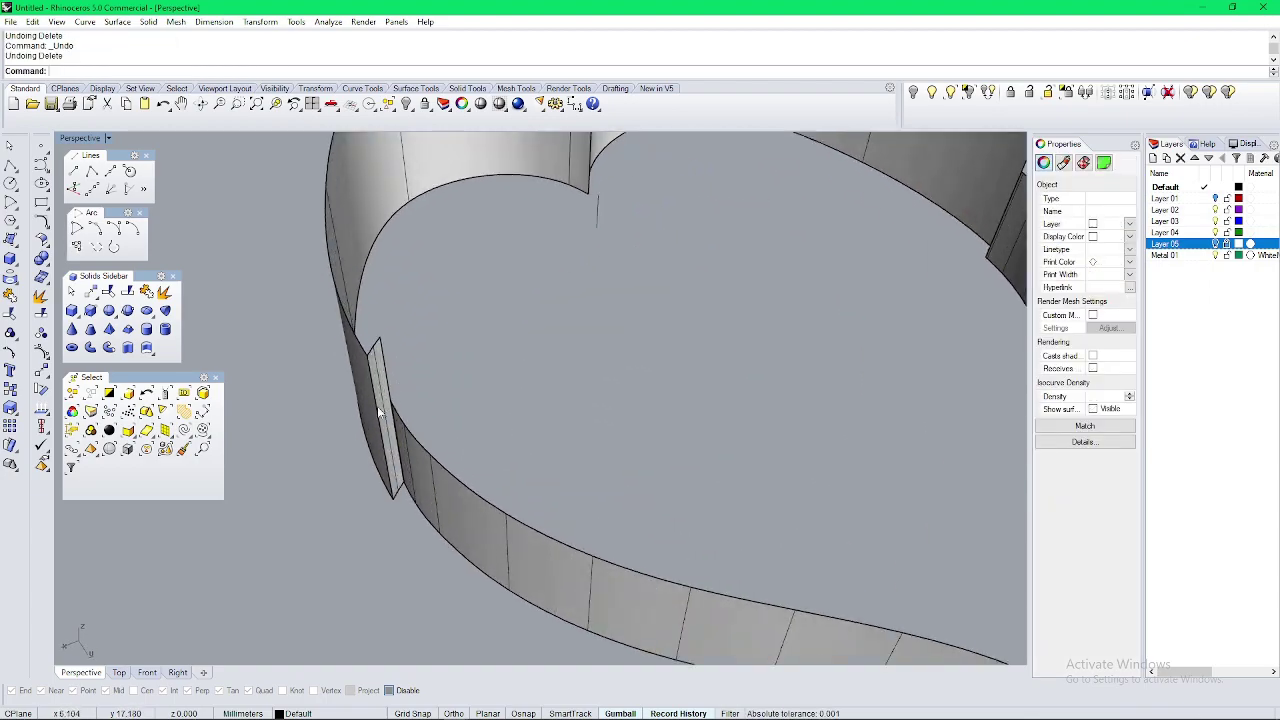
# Step: Try to fillet the narrow connector surface with its adjoining walls using a 0.3 mm radius
pyautogui.moveTo(382, 412); pyautogui.dragTo(403, 412, button='right')
pyautogui.scroll(3, 390, 440)
pyautogui.rightClick(366, 470)
pyautogui.click(365, 471)
pyautogui.click(395, 489)
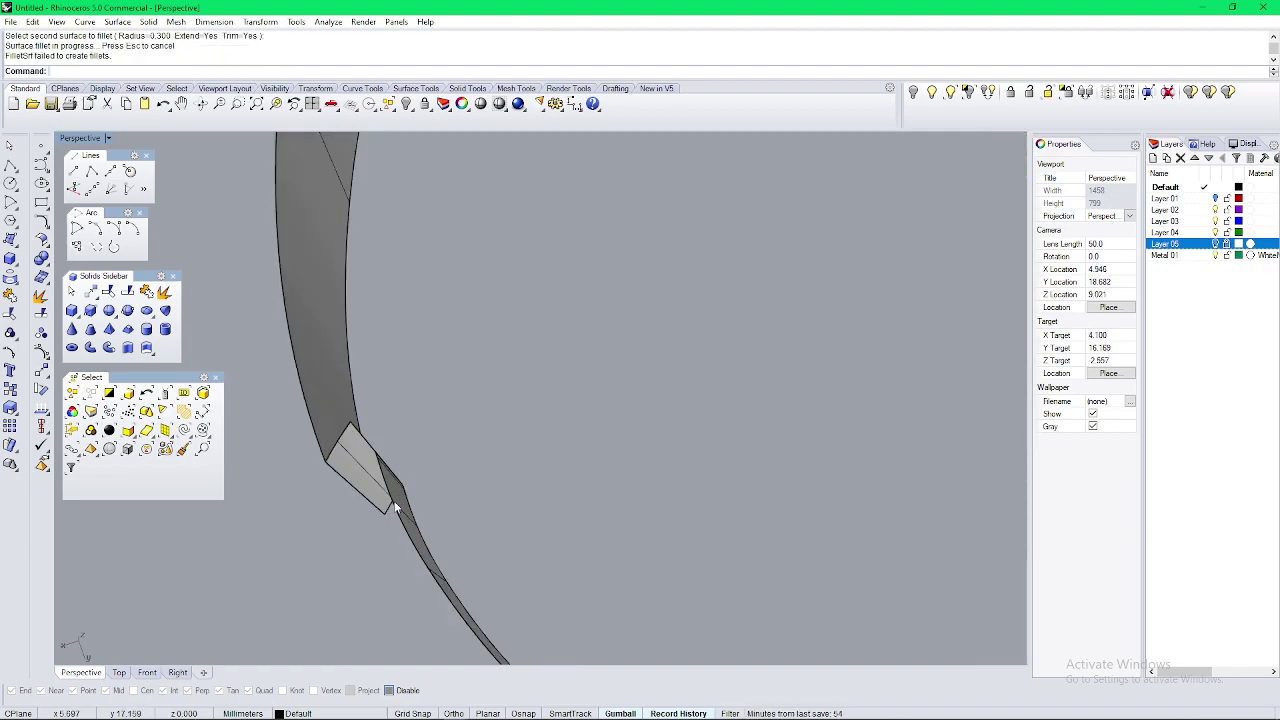
pyautogui.moveTo(394, 501); pyautogui.dragTo(442, 418, button='right')
pyautogui.rightClick(436, 417)
pyautogui.click(408, 414)
pyautogui.click(445, 430)
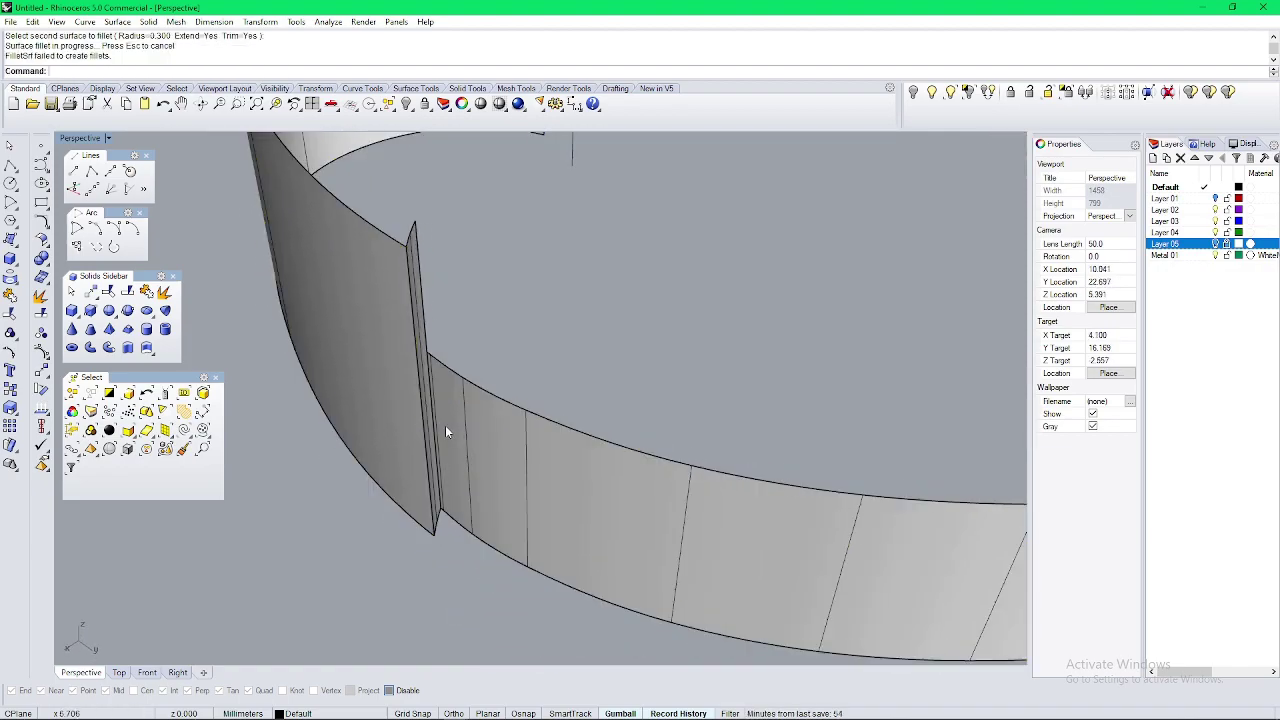
pyautogui.rightClick(383, 335)
pyautogui.click(396, 308)
pyautogui.click(414, 301)
pyautogui.moveTo(408, 300); pyautogui.dragTo(331, 343, button='right')
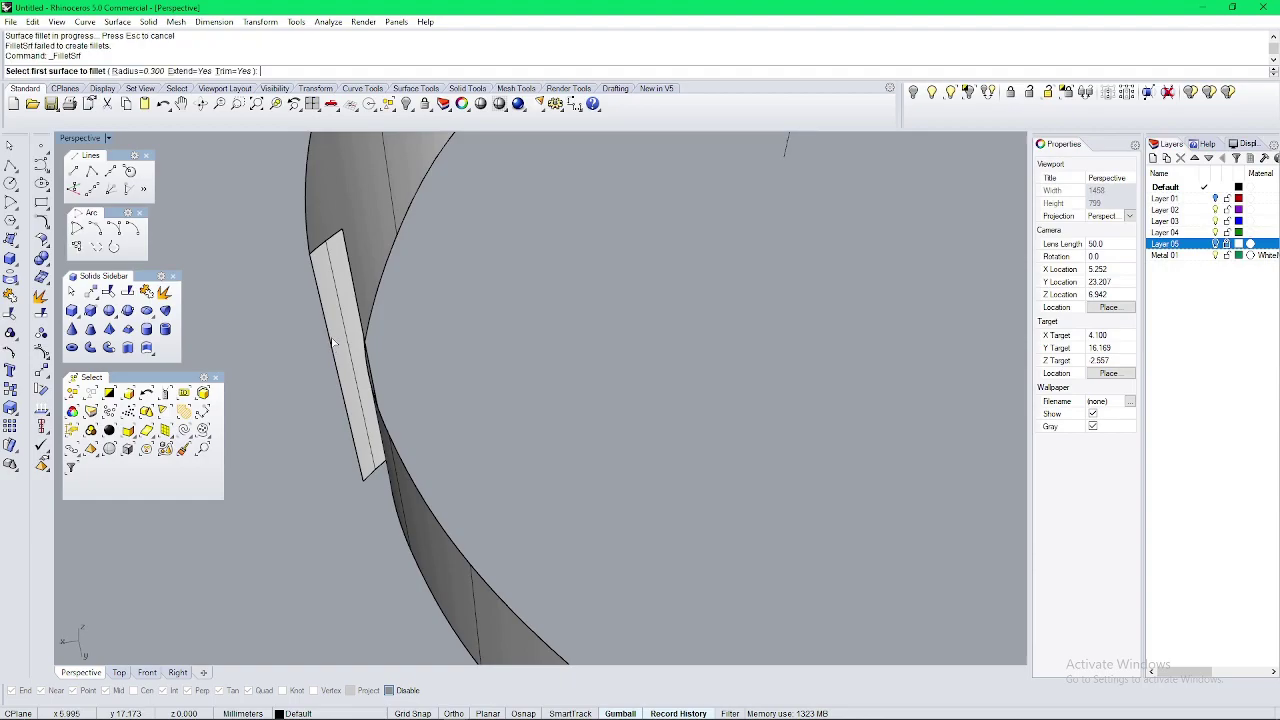
pyautogui.click(347, 314)
pyautogui.click(314, 230)
# Step: Delete the leftover short vertical line and join the six wall surfaces into one polysurface
pyautogui.scroll(-9, 325, 305)
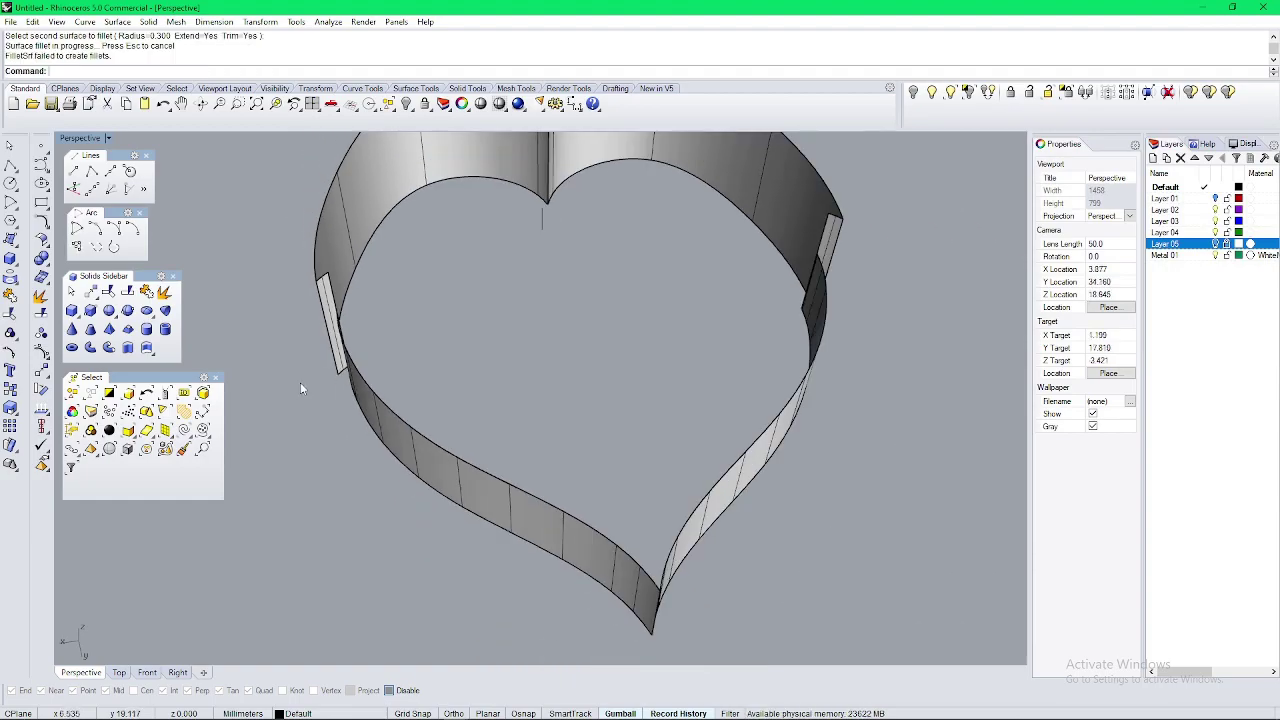
pyautogui.moveTo(303, 388); pyautogui.dragTo(591, 423, button='right')
pyautogui.click(384, 329)
pyautogui.press('Delete')
pyautogui.scroll(-8, 549, 367)
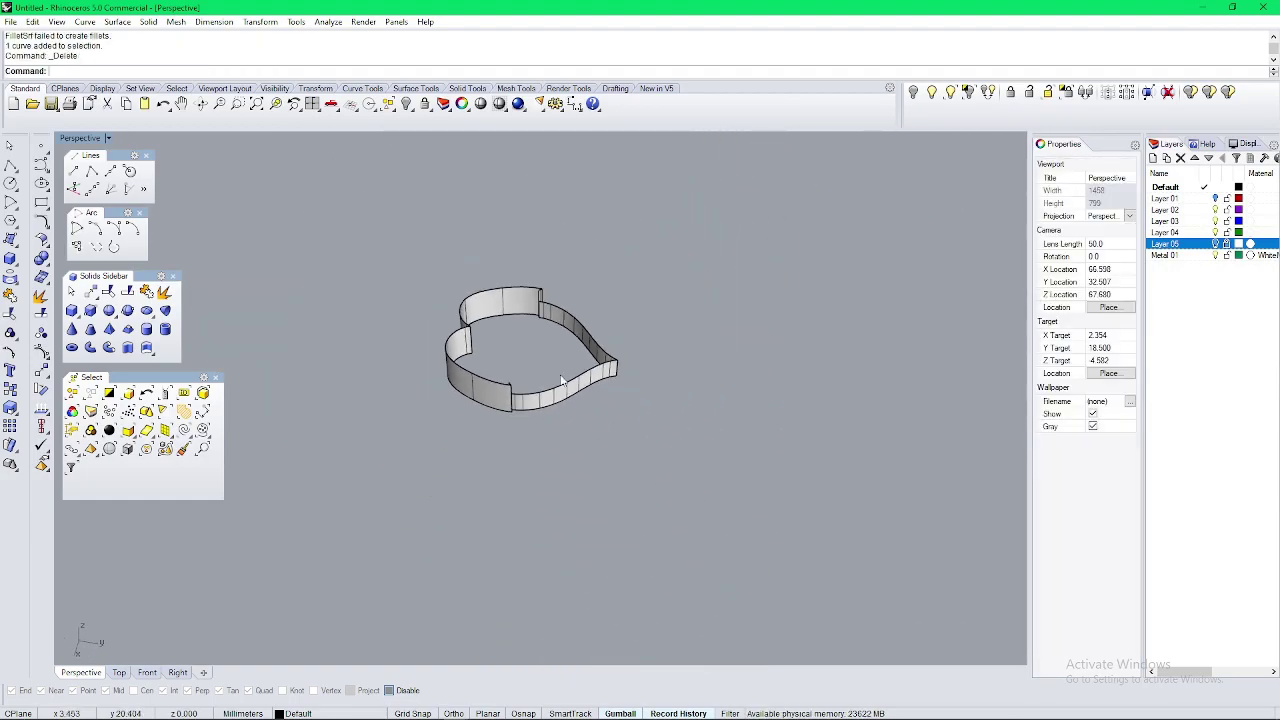
pyautogui.moveTo(656, 450); pyautogui.dragTo(398, 279)
pyautogui.moveTo(398, 279); pyautogui.dragTo(498, 427, button='right')
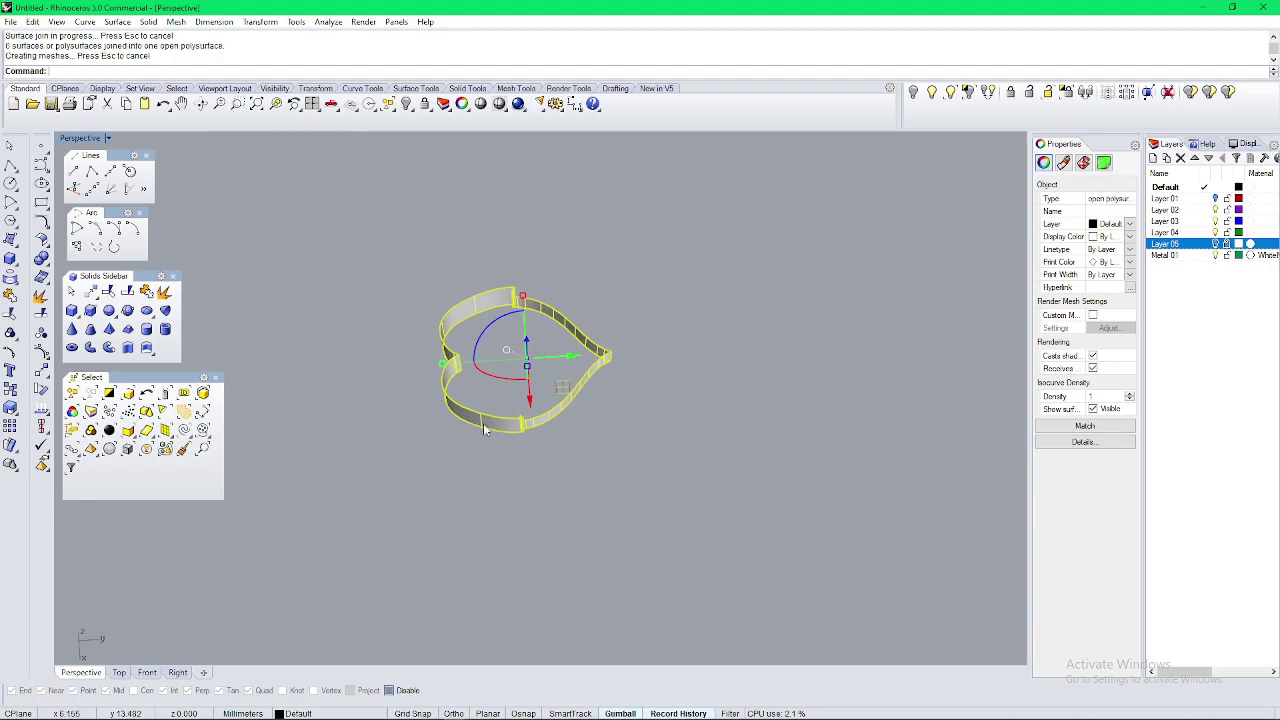
# Step: Offset the joined wall outward by 1 mm as a solid with round corners
pyautogui.write('oo')
pyautogui.press('Return')
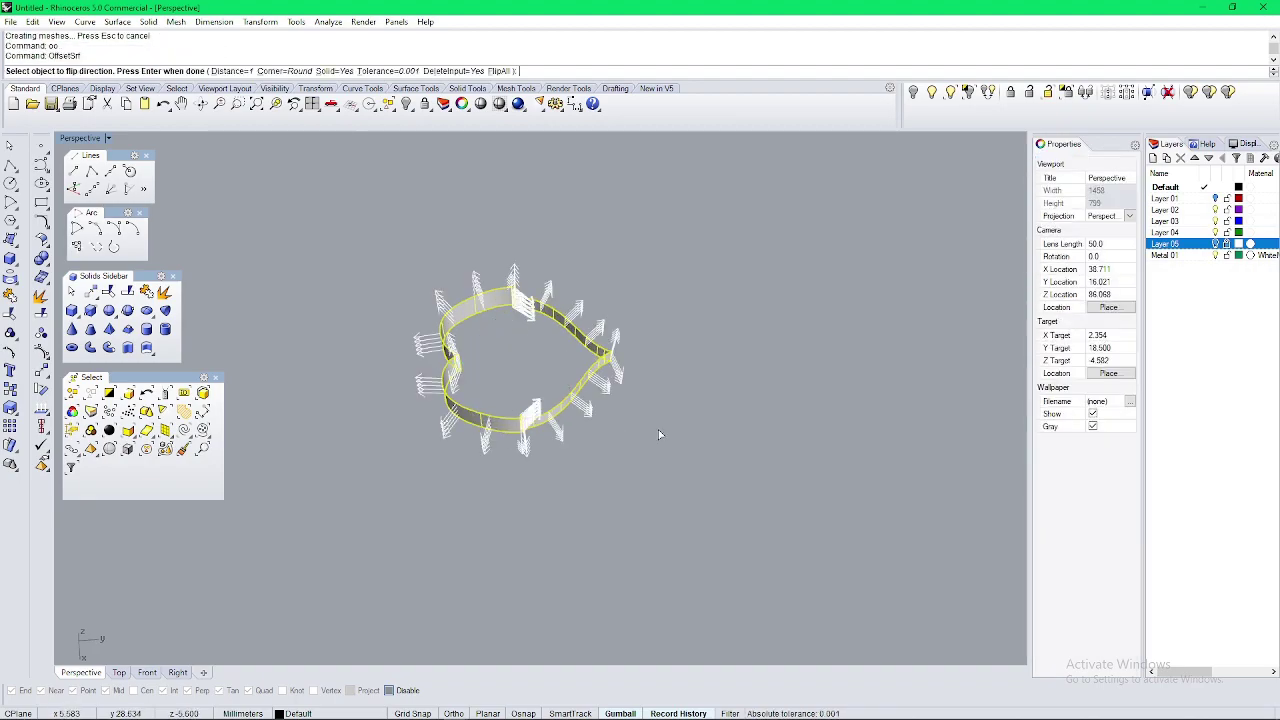
pyautogui.press('Return')
pyautogui.press('Escape')
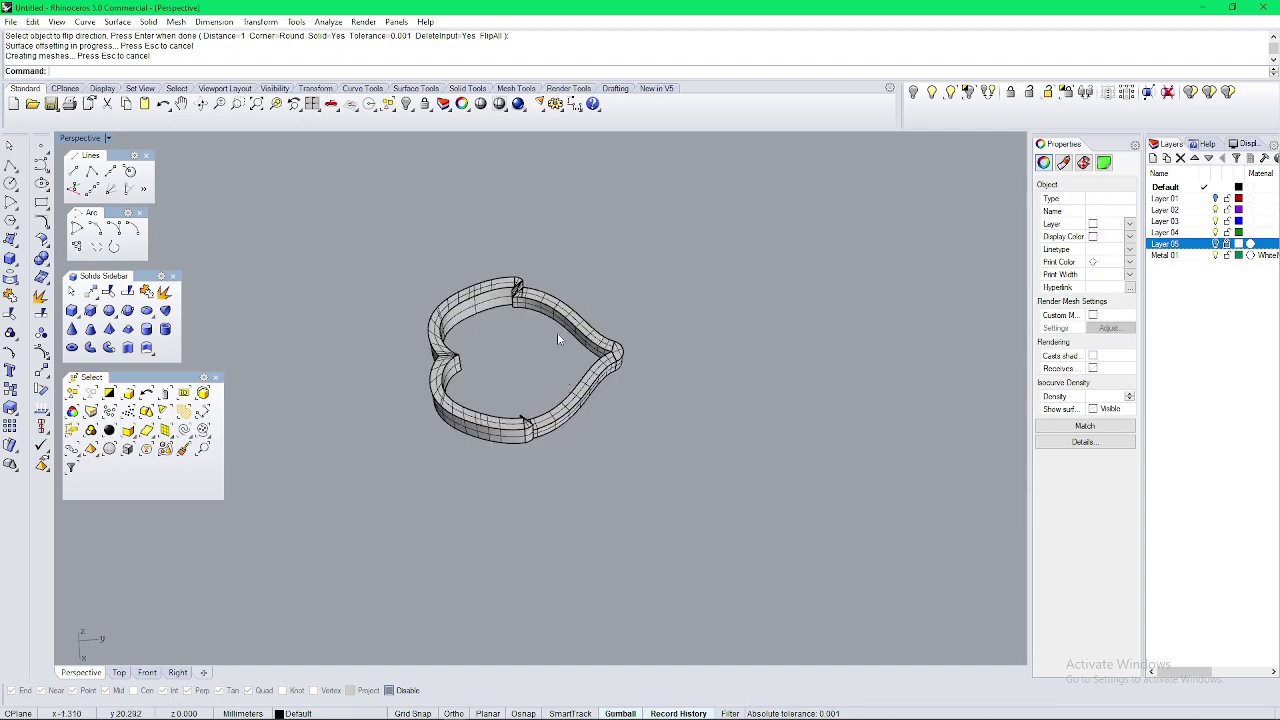
# Step: Measure the volume of the outward-offset wall solid
pyautogui.moveTo(562, 402); pyautogui.dragTo(559, 310, button='right')
pyautogui.scroll(6, 559, 310)
pyautogui.click(545, 312)
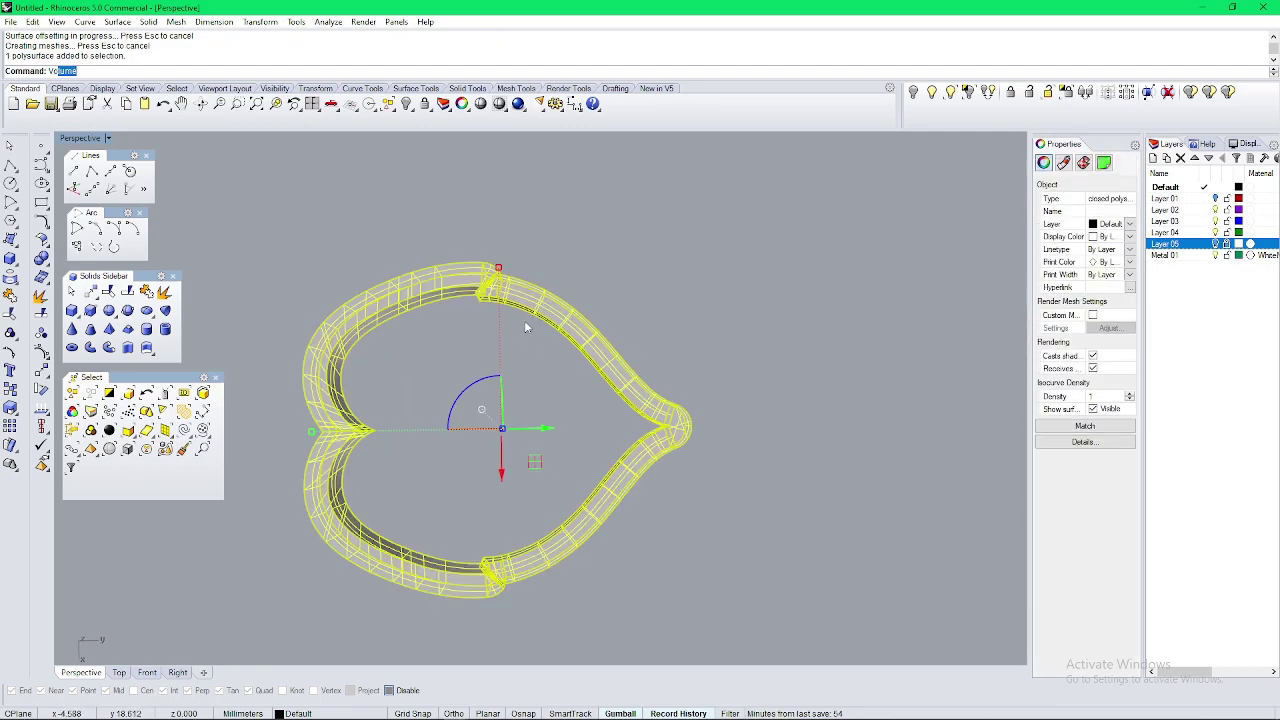
pyautogui.press('Escape')
pyautogui.moveTo(525, 363); pyautogui.dragTo(355, 475, button='right')
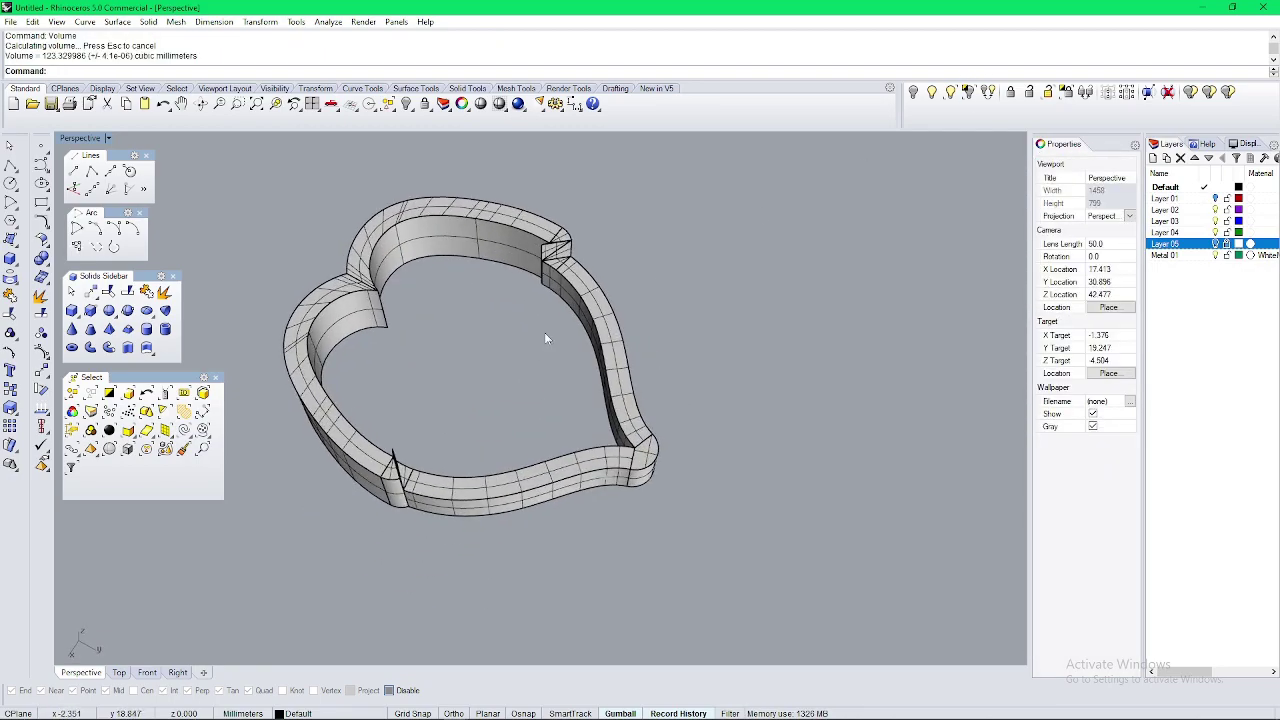
# Step: Show the hidden top piece over the offset wall, and undo both that and the outward offset
pyautogui.moveTo(546, 338); pyautogui.dragTo(447, 302, button='right')
pyautogui.click(950, 93)
pyautogui.moveTo(640, 400); pyautogui.dragTo(500, 320)
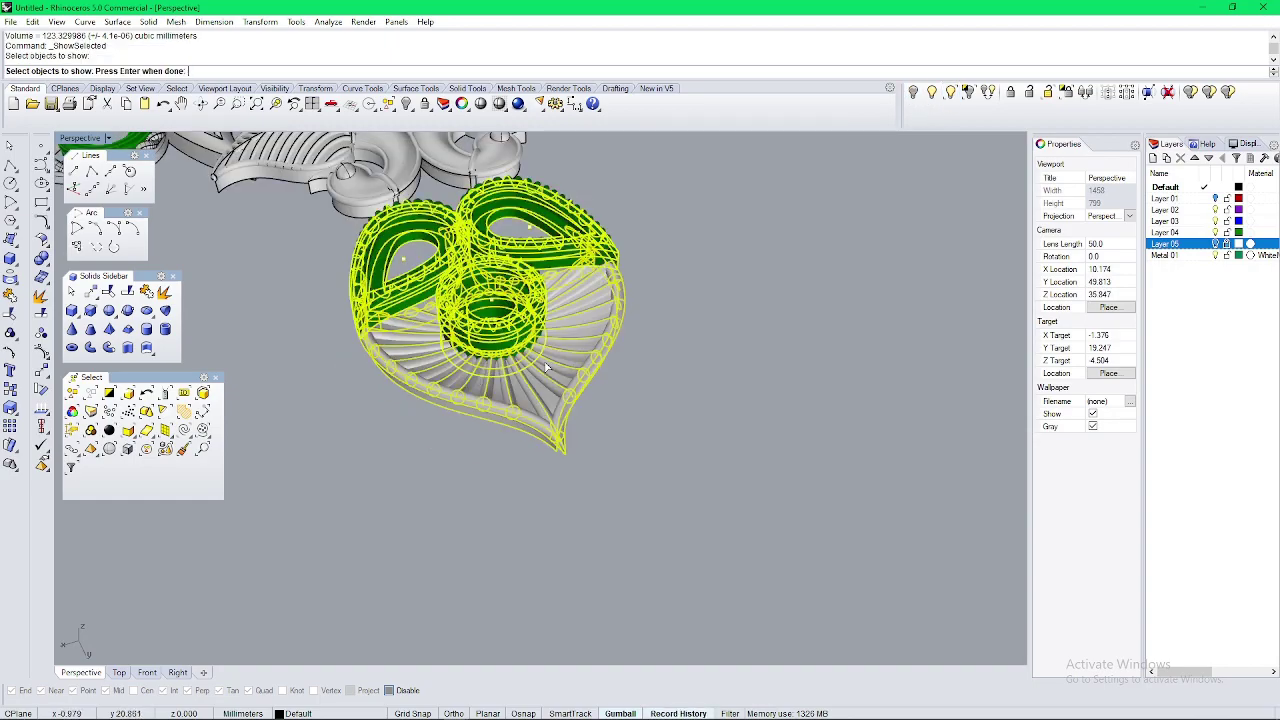
pyautogui.rightClick(450, 390)
pyautogui.moveTo(420, 410); pyautogui.dragTo(479, 390, button='right')
pyautogui.hotkey('ctrl', 'z')
pyautogui.hotkey('ctrl', 'z')
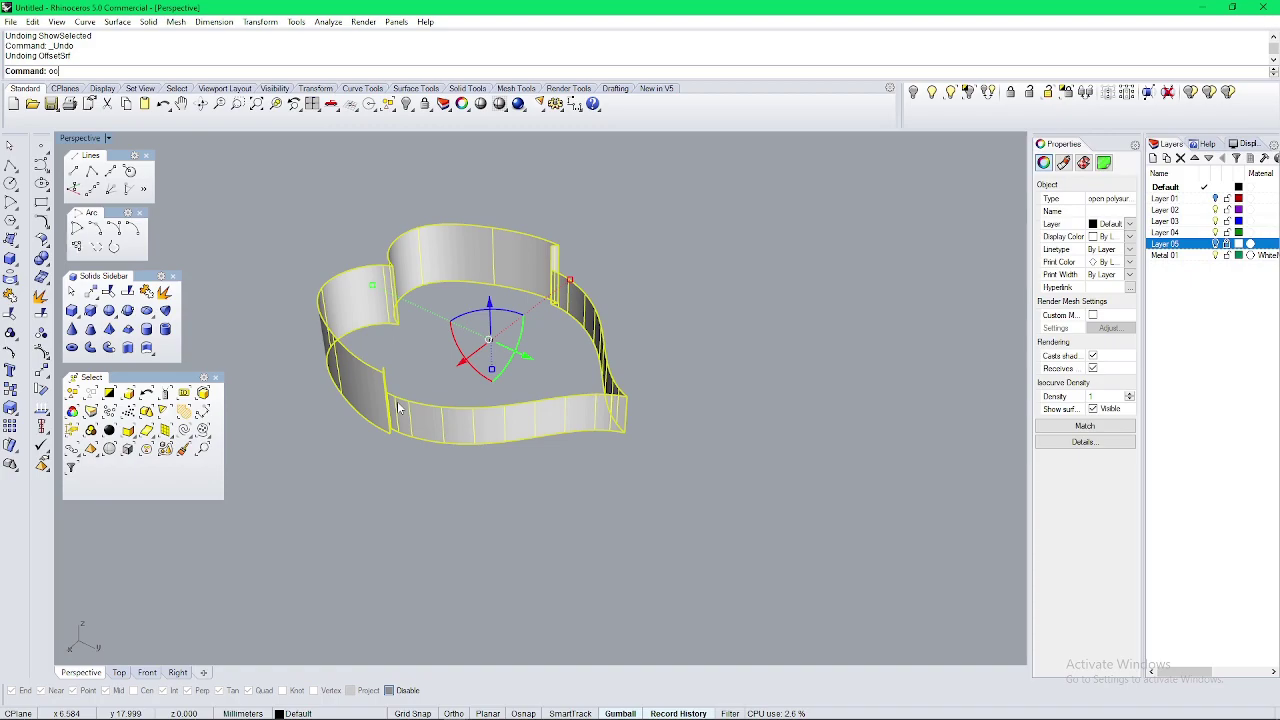
# Step: Offset the joined wall inward by 1 mm as a solid with flipped direction, and measure its volume
pyautogui.press('Return')
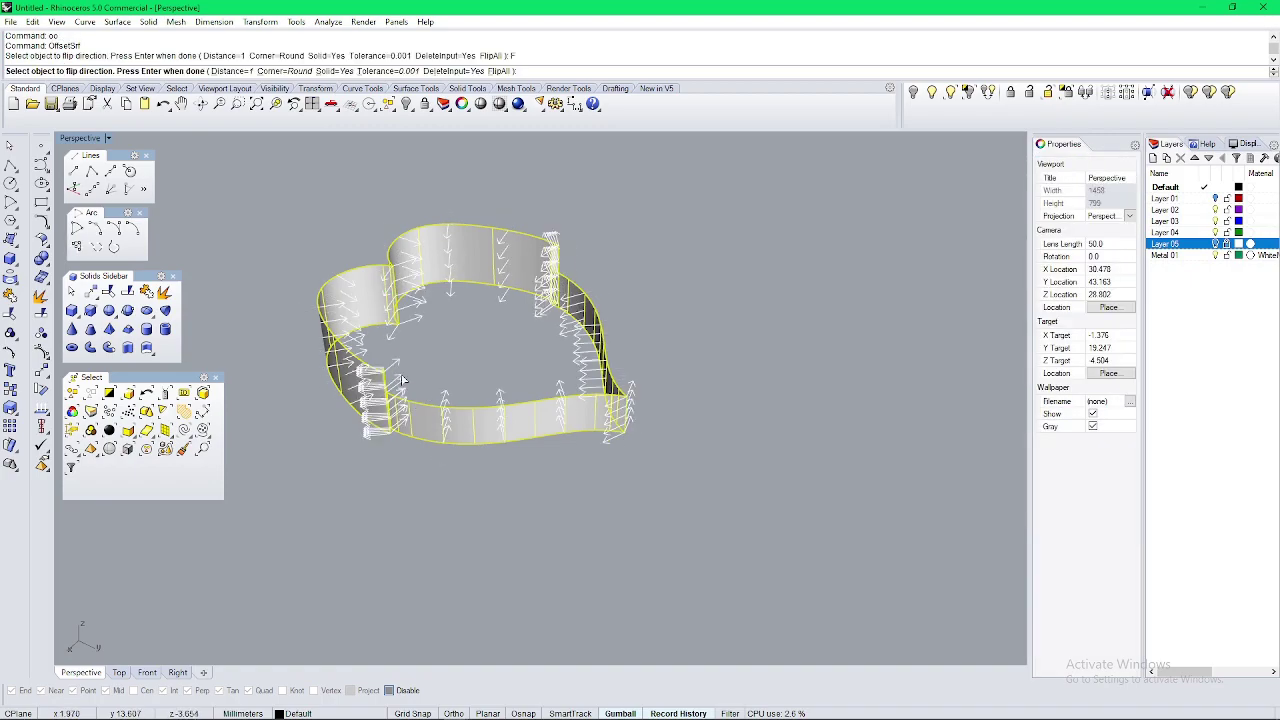
pyautogui.press('Return')
pyautogui.moveTo(543, 317); pyautogui.dragTo(507, 394, button='right')
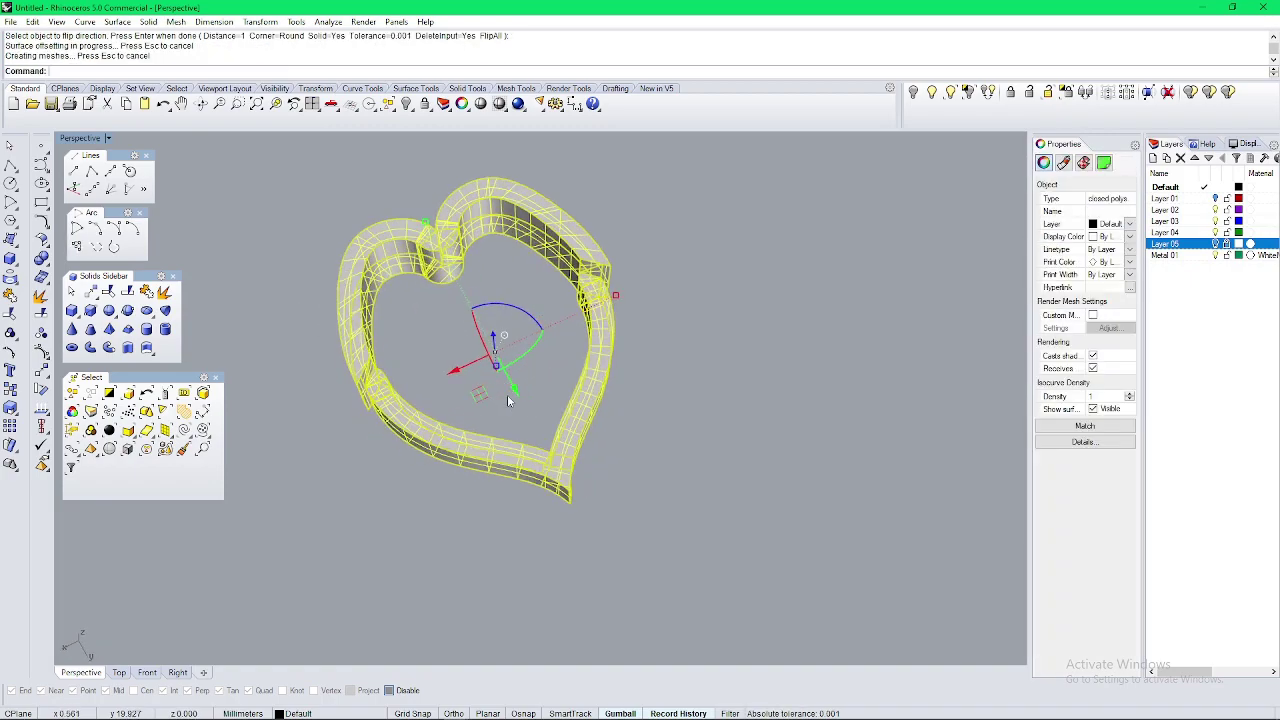
pyautogui.write('Volume')
pyautogui.press('Return')
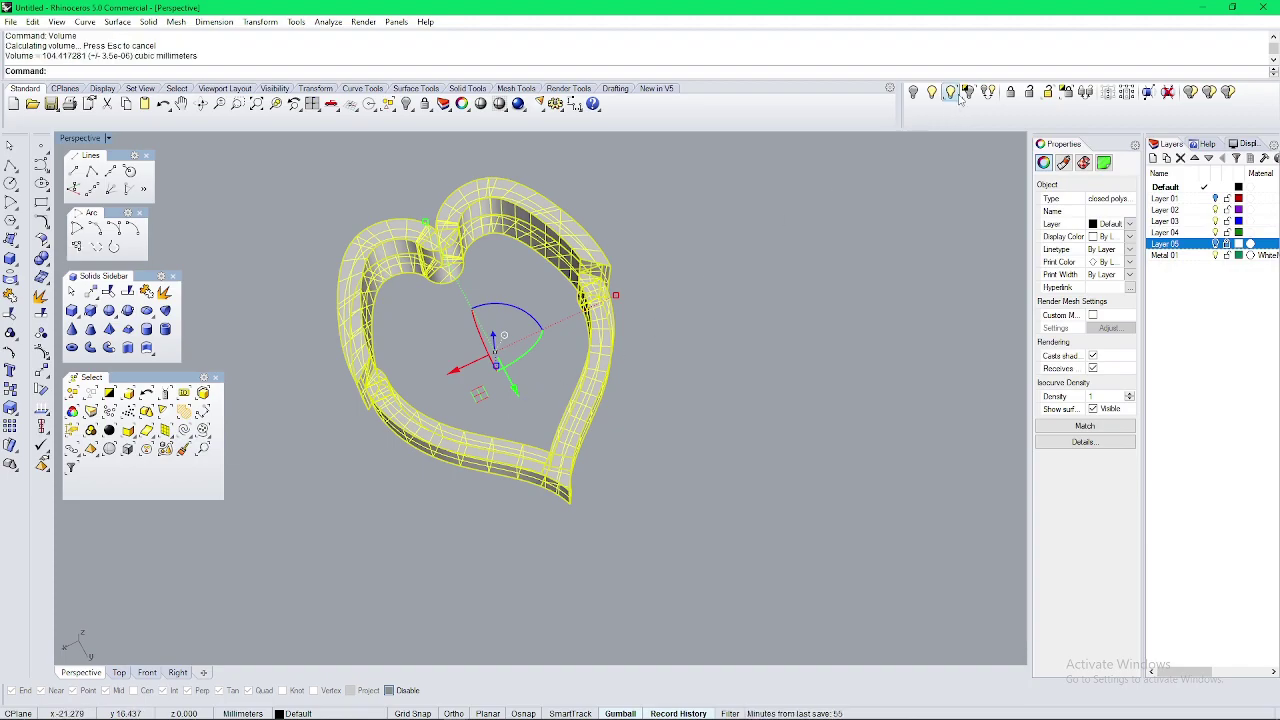
# Step: Show the hidden ribbed top piece and leaf bezels together with the inward-offset wall
pyautogui.click(950, 93)
pyautogui.click(473, 438)
pyautogui.press('Return')
pyautogui.click(390, 535)
# Step: Group the ribbed top piece, its leaf and round bezels and the inward-offset wall into one object
pyautogui.moveTo(390, 535); pyautogui.dragTo(448, 474, button='right')
pyautogui.scroll(-6, 577, 494)
pyautogui.moveTo(632, 512); pyautogui.dragTo(413, 424)
pyautogui.click(413, 424)
pyautogui.moveTo(478, 362); pyautogui.dragTo(505, 400, button='right')
pyautogui.scroll(10, 507, 400)
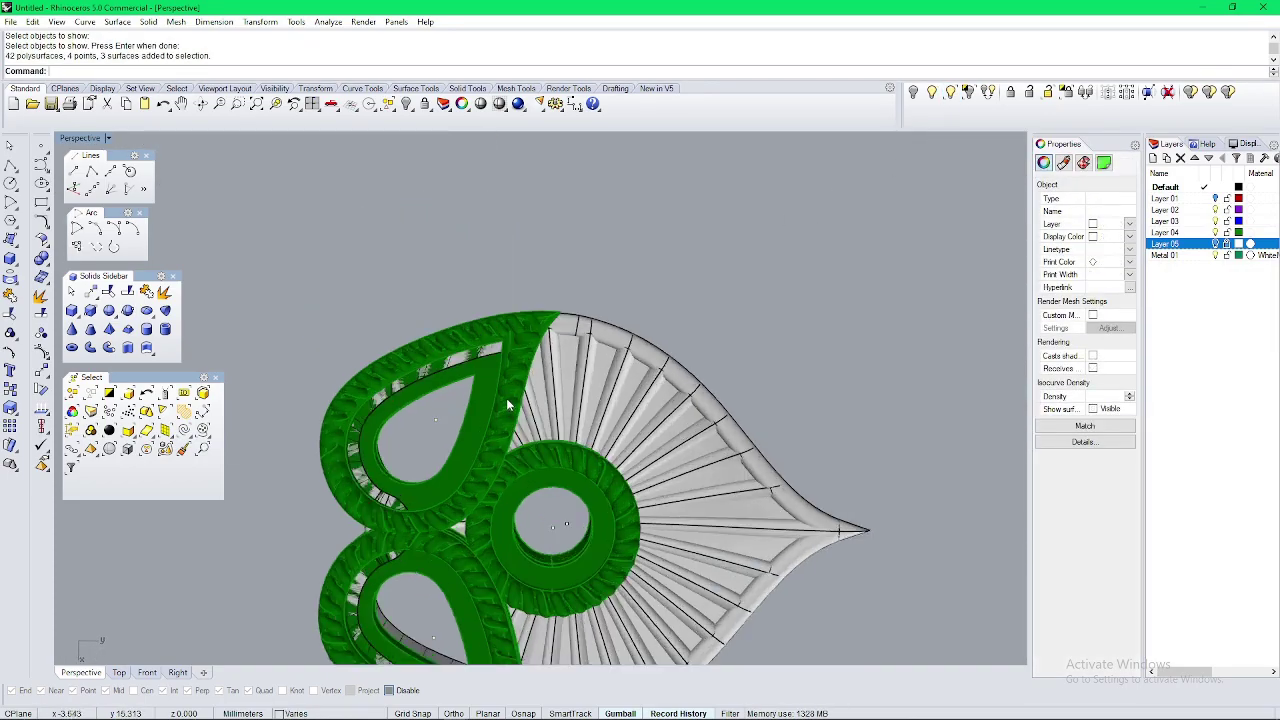
pyautogui.moveTo(490, 480); pyautogui.dragTo(467, 390, button='right')
pyautogui.scroll(-4, 467, 390)
pyautogui.hotkey('ctrl', 'a')
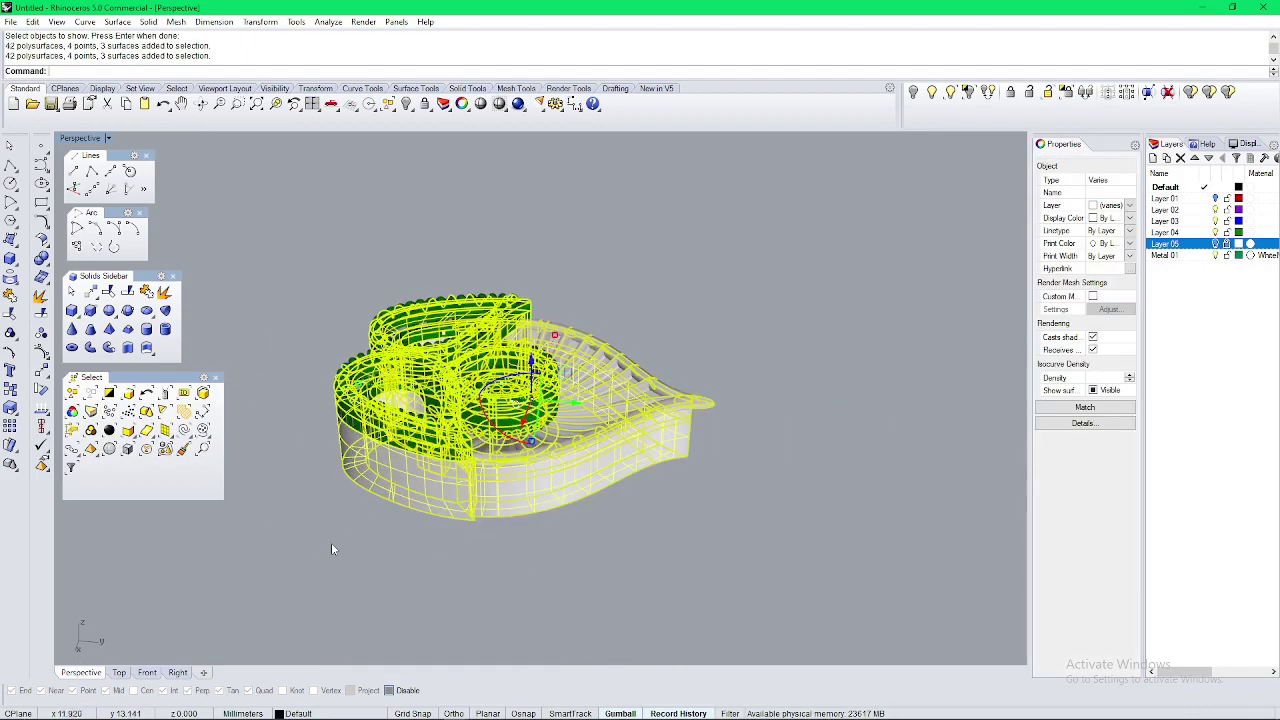
pyautogui.hotkey('ctrl', 'g')
pyautogui.moveTo(340, 543); pyautogui.dragTo(353, 508, button='right')
pyautogui.click(353, 508)
pyautogui.click(437, 428)
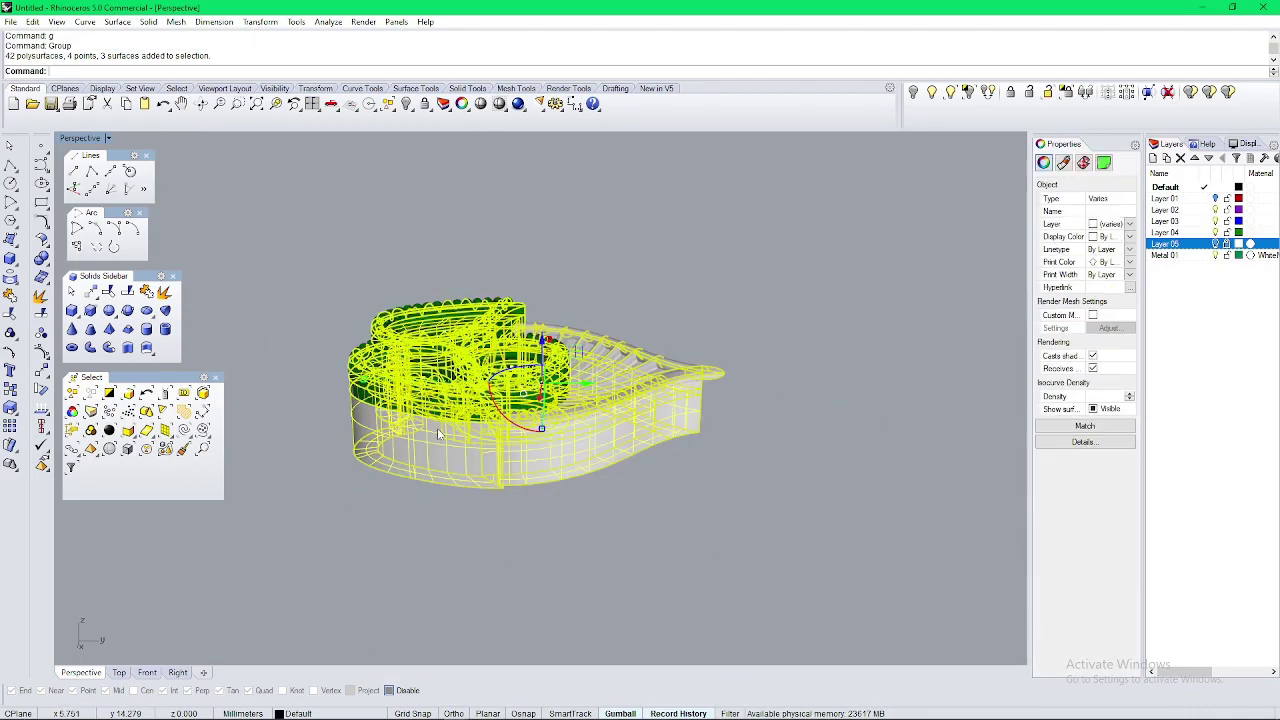
# Step: Show the hidden main peacock pendant in the Top view, and hide the grouped top piece
pyautogui.hotkey('ctrl', 'F1')
pyautogui.scroll(-2, 457, 434)
pyautogui.click(945, 98)
pyautogui.scroll(-8, 783, 303)
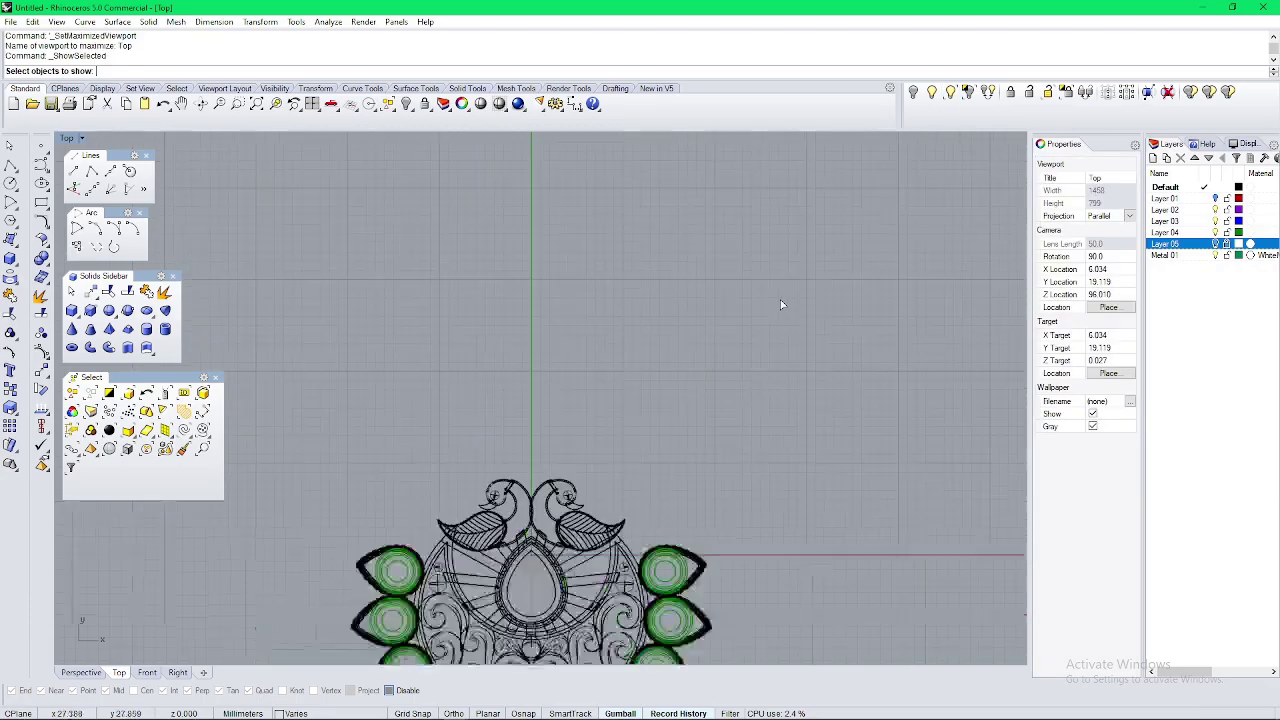
pyautogui.click(625, 400)
pyautogui.rightClick(625, 400)
pyautogui.moveTo(625, 400); pyautogui.dragTo(530, 309, button='right')
pyautogui.scroll(8, 530, 309)
pyautogui.click(592, 256)
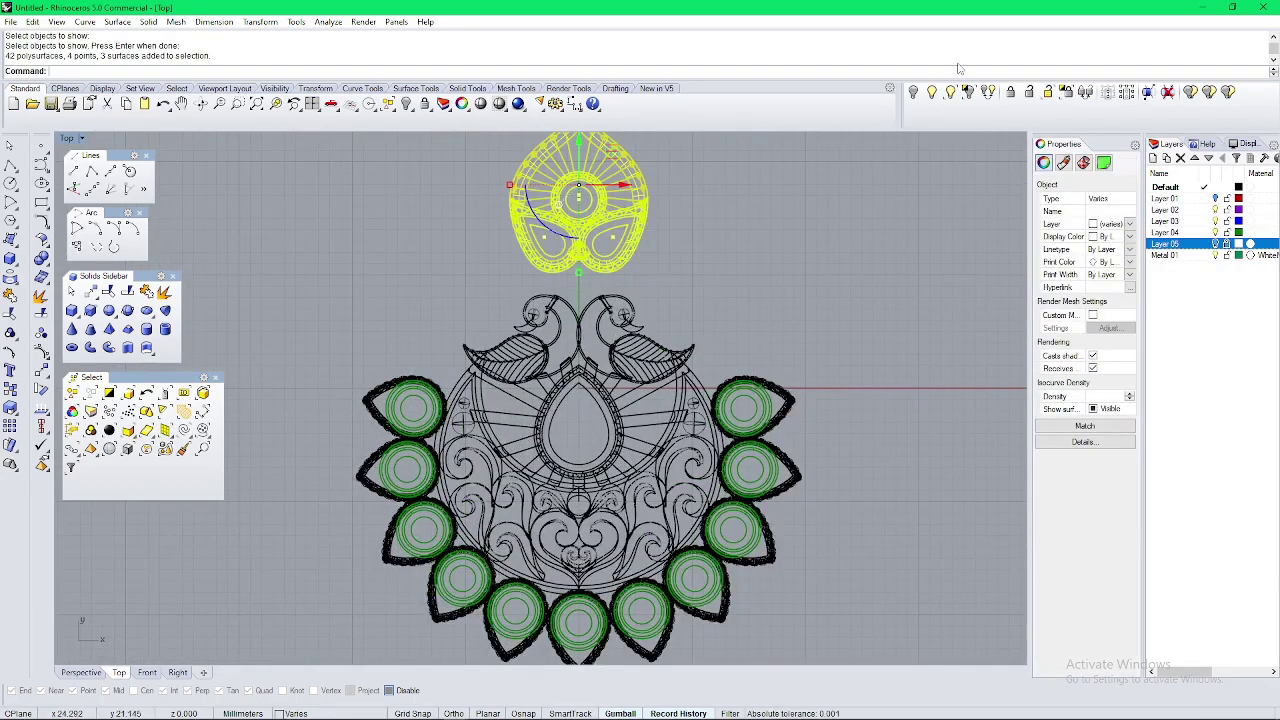
pyautogui.click(912, 95)
pyautogui.hotkey('ctrl', 'F4')
pyautogui.moveTo(448, 383)
pyautogui.mouseDown(button='right')
pyautogui.moveTo(520, 390)
pyautogui.moveTo(560, 450)
pyautogui.moveTo(487, 511)
pyautogui.moveTo(600, 475)
pyautogui.moveTo(590, 430)
pyautogui.moveTo(487, 468)
pyautogui.moveTo(560, 443)
pyautogui.moveTo(580, 510)
pyautogui.moveTo(900, 246)
pyautogui.mouseUp(button='right')
pyautogui.scroll(-6, 520, 390)
pyautogui.scroll(6, 603, 460)
pyautogui.scroll(-6, 580, 510)
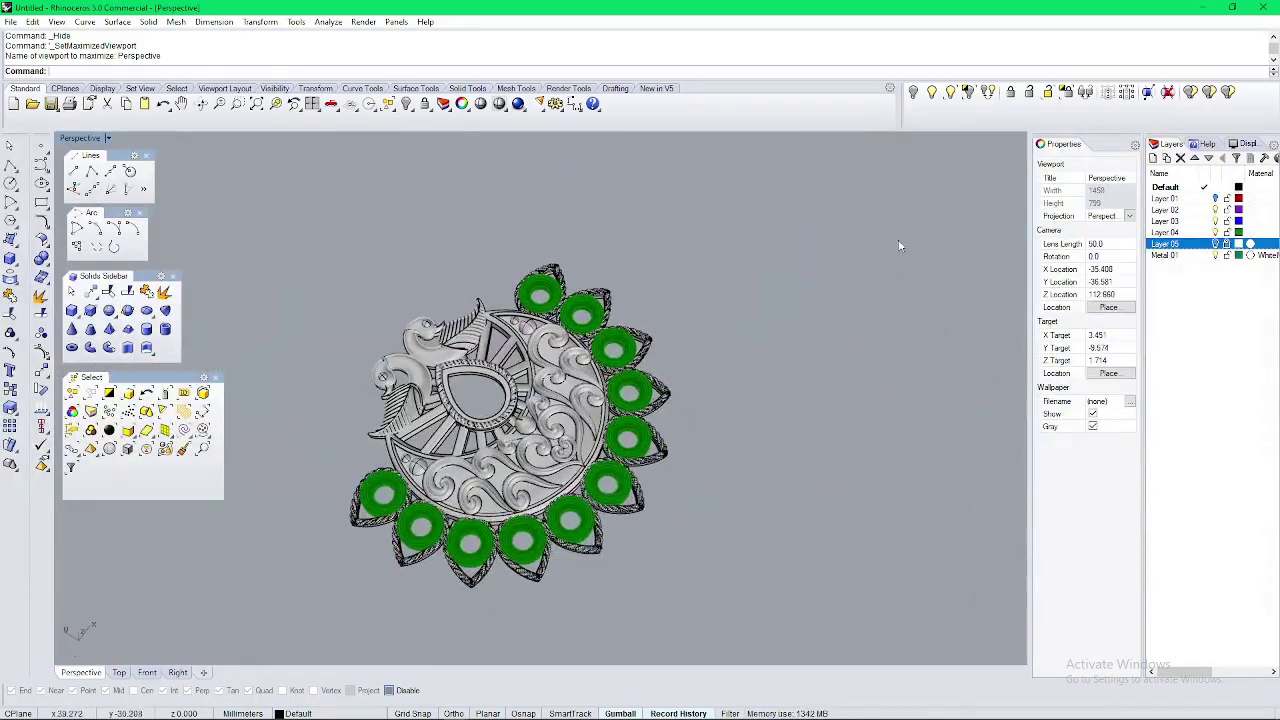
pyautogui.moveTo(700, 420); pyautogui.dragTo(522, 509, button='right')
pyautogui.scroll(6, 554, 500)
pyautogui.write('de')
pyautogui.press('Return')
pyautogui.scroll(2, 522, 509)
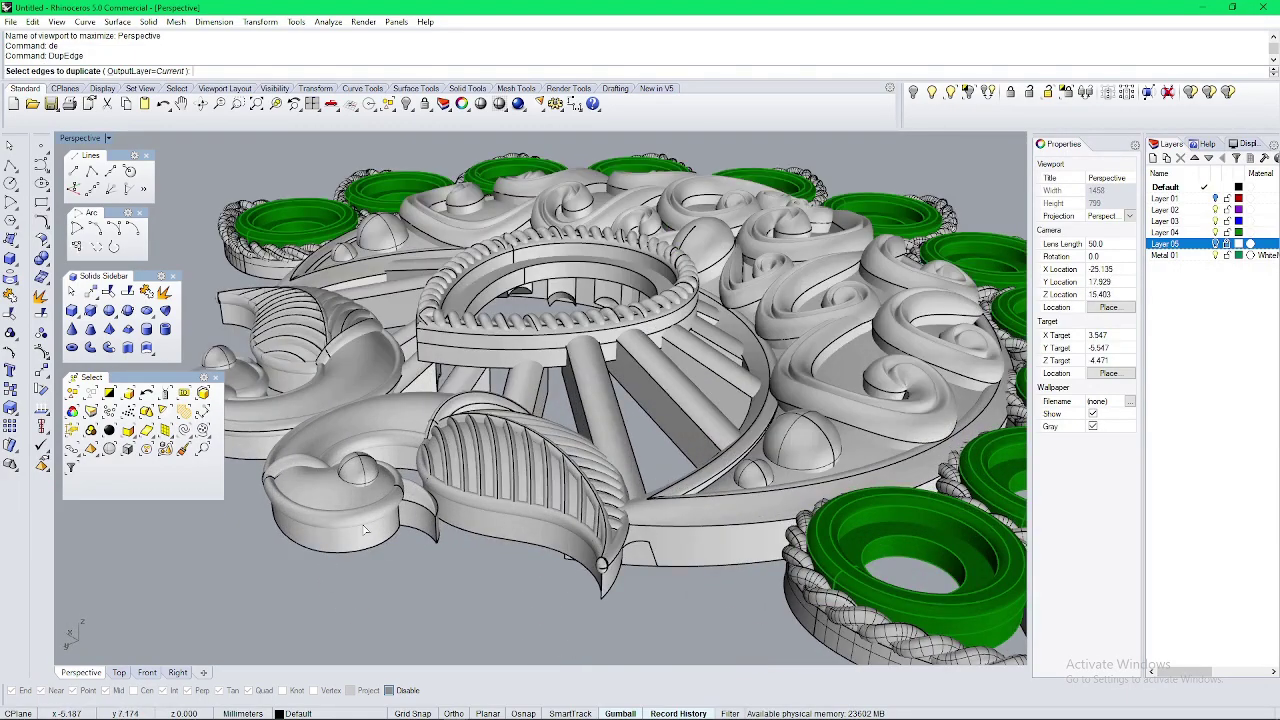
pyautogui.moveTo(390, 515); pyautogui.dragTo(743, 398, button='right')
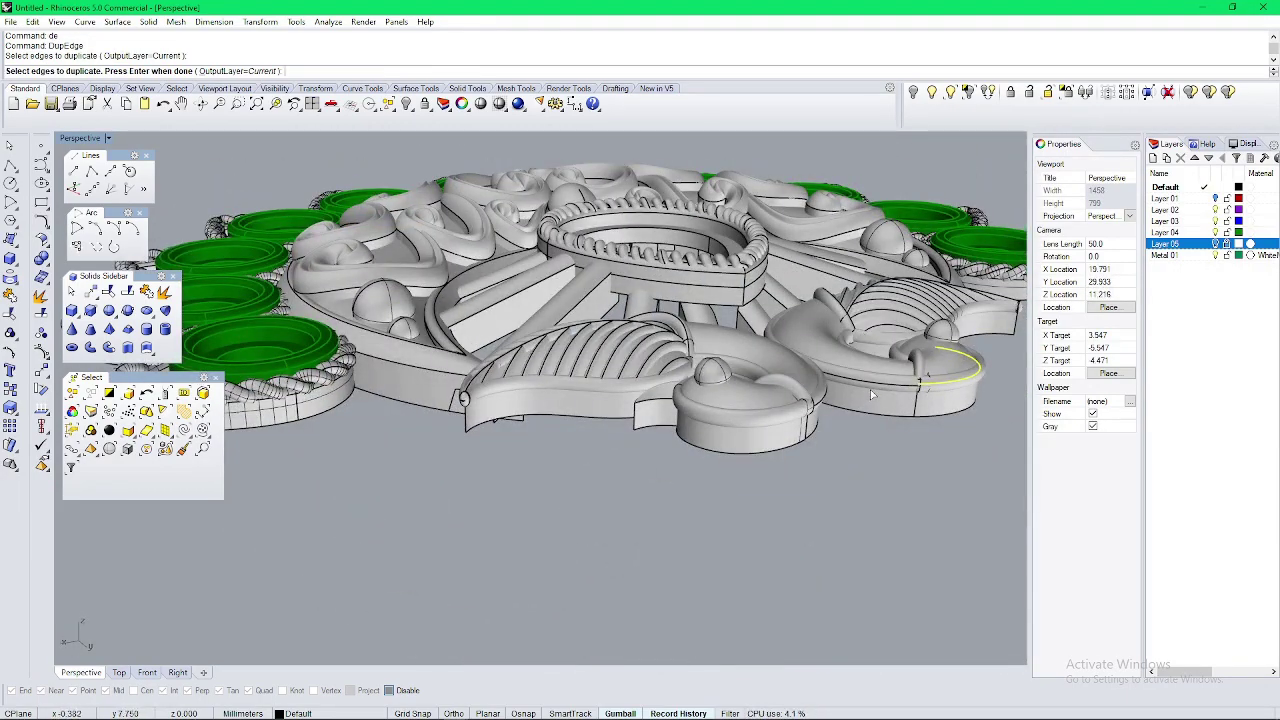
pyautogui.moveTo(823, 413); pyautogui.dragTo(505, 450, button='right')
pyautogui.scroll(4, 505, 450)
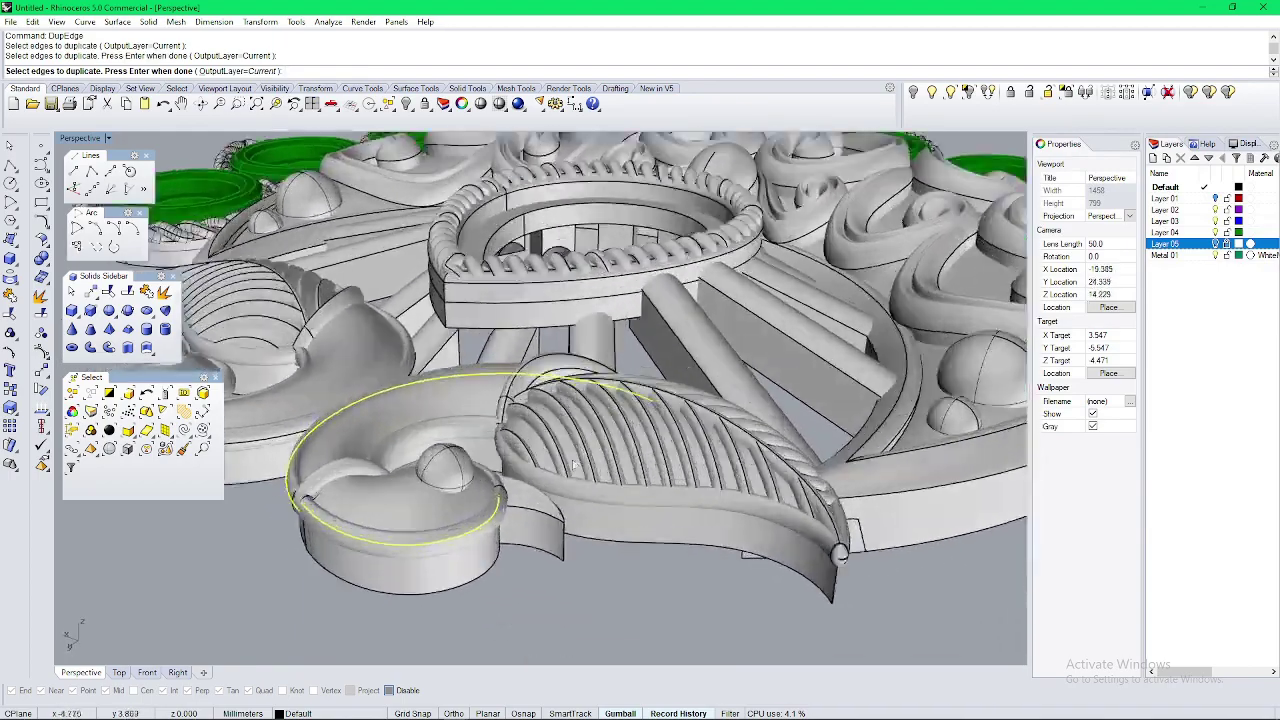
pyautogui.moveTo(360, 440); pyautogui.dragTo(429, 418, button='right')
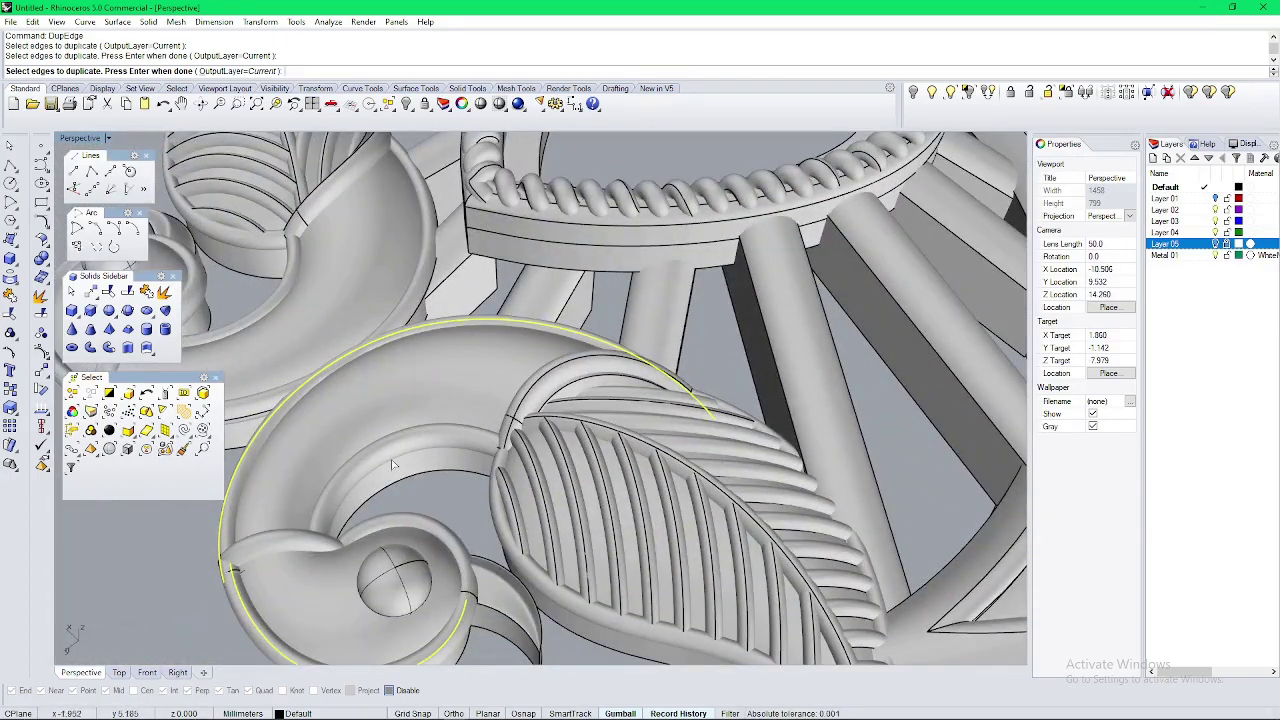
pyautogui.scroll(-8, 376, 463)
pyautogui.moveTo(575, 545); pyautogui.dragTo(282, 487, button='right')
pyautogui.press('Escape')
# Step: Start DupEdge in the Perspective view and pick the outer circular edge of the pendant's scrollwork base
pyautogui.write('de')
pyautogui.press('Return')
pyautogui.scroll(10, 550, 490)
pyautogui.scroll(-10, 552, 470)
pyautogui.moveTo(330, 491); pyautogui.dragTo(470, 505, button='right')
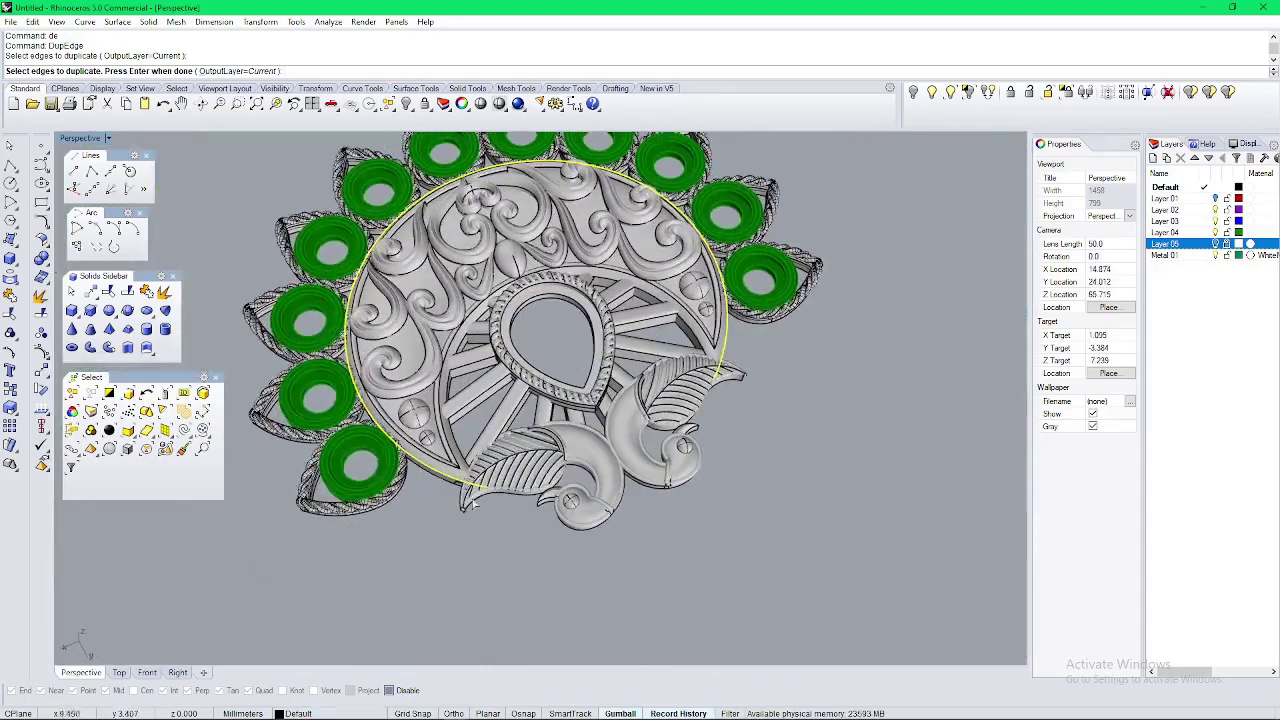
# Step: Add the outer top edges of the uppermost petal on the pendant's positive-X side to the edges to duplicate
pyautogui.moveTo(404, 482); pyautogui.dragTo(611, 410, button='right')
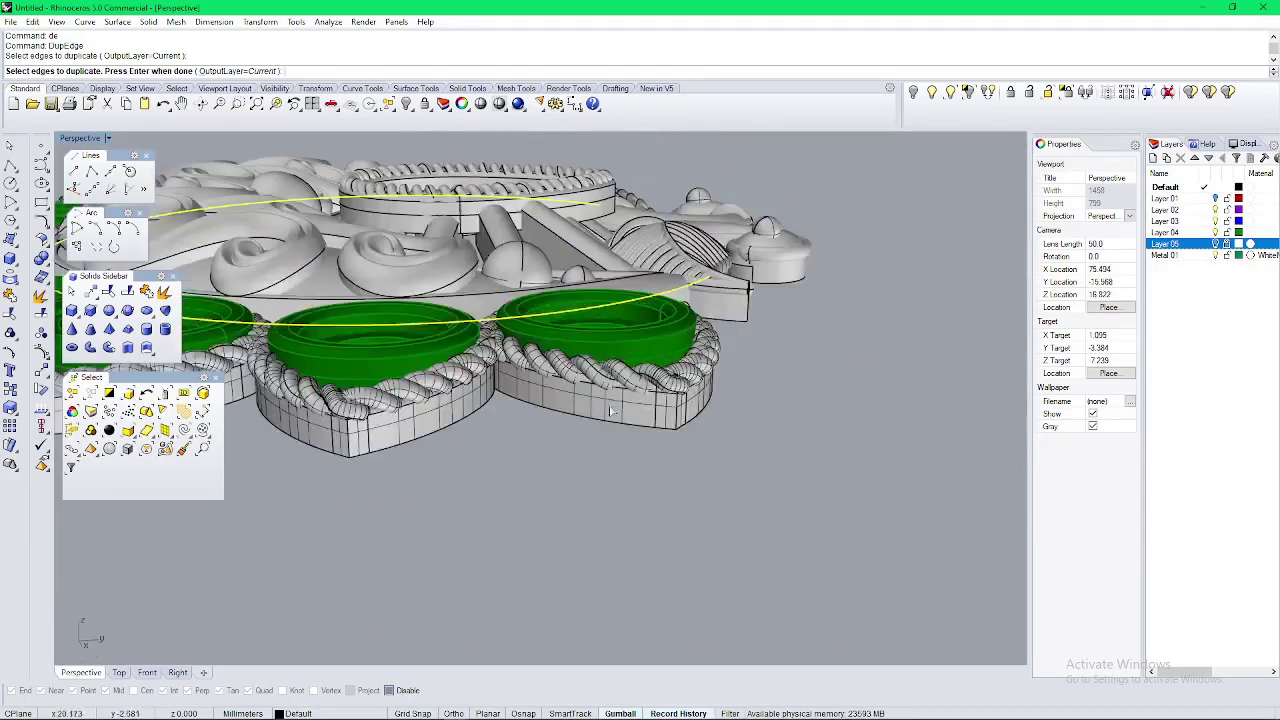
pyautogui.scroll(3, 651, 398)
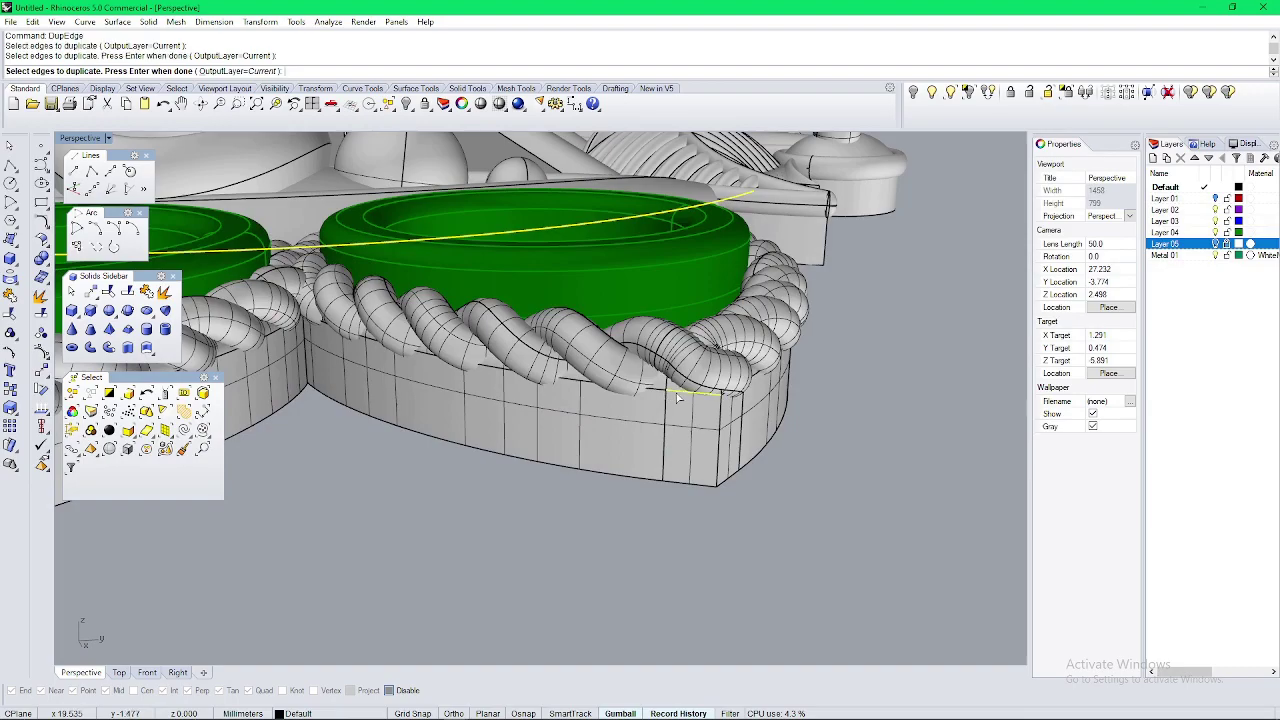
pyautogui.scroll(2, 676, 398)
pyautogui.scroll(-3, 674, 385)
pyautogui.click(672, 366)
pyautogui.scroll(-5, 685, 390)
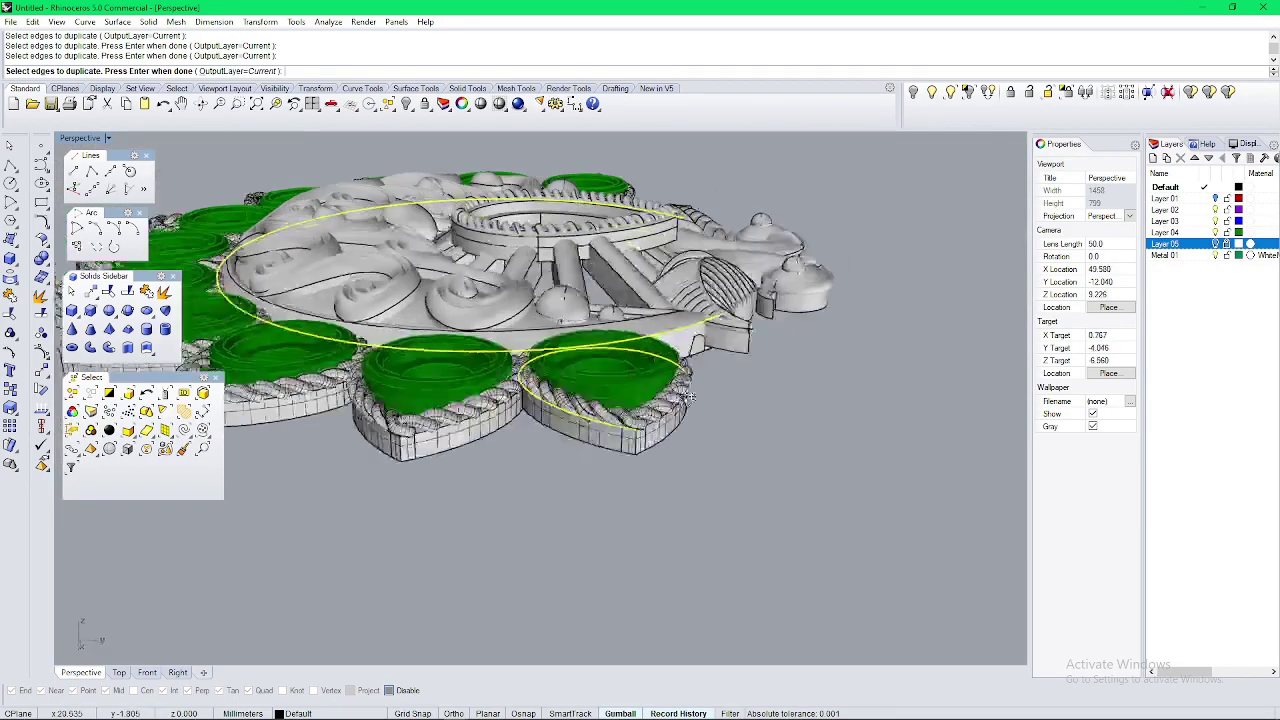
pyautogui.moveTo(690, 397); pyautogui.dragTo(523, 477, button='right')
pyautogui.scroll(5, 335, 460)
pyautogui.click(362, 460)
pyautogui.scroll(-6, 362, 460)
pyautogui.scroll(7, 532, 477)
pyautogui.scroll(-4, 513, 505)
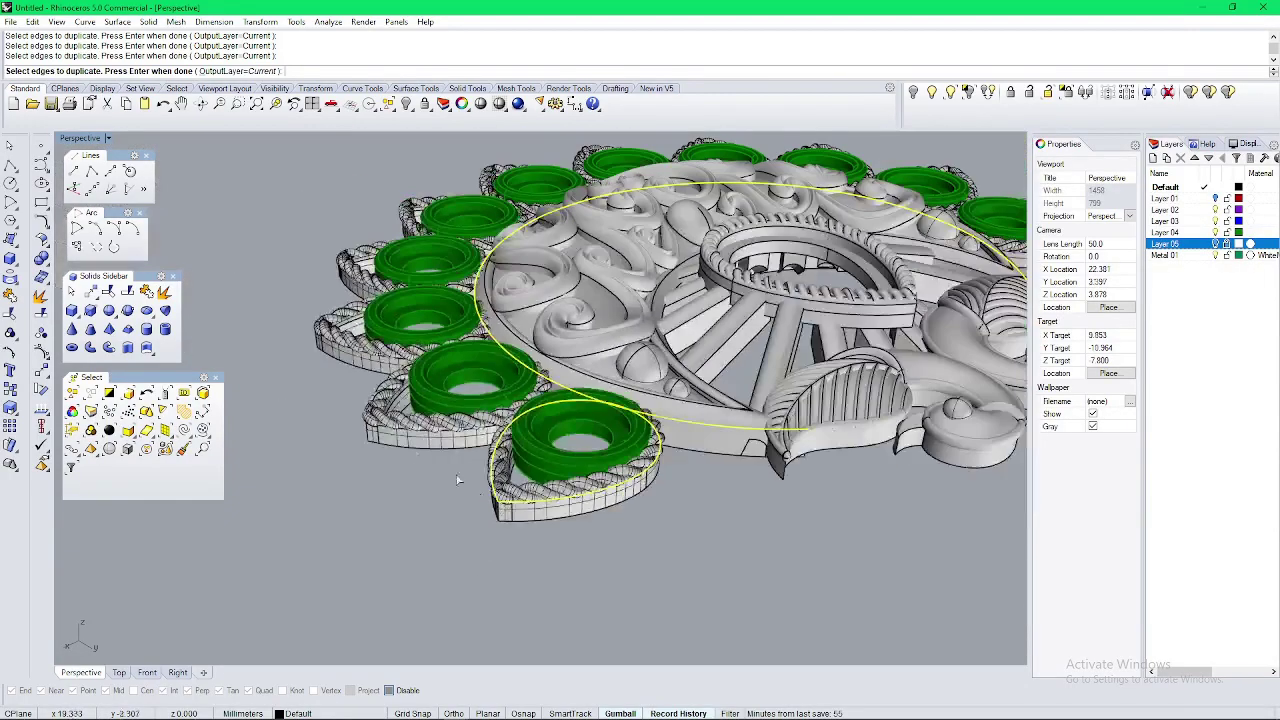
# Step: Add the outer top edges of the second petal's base to the edges to duplicate, leaving out the rope edges
pyautogui.scroll(6, 560, 507)
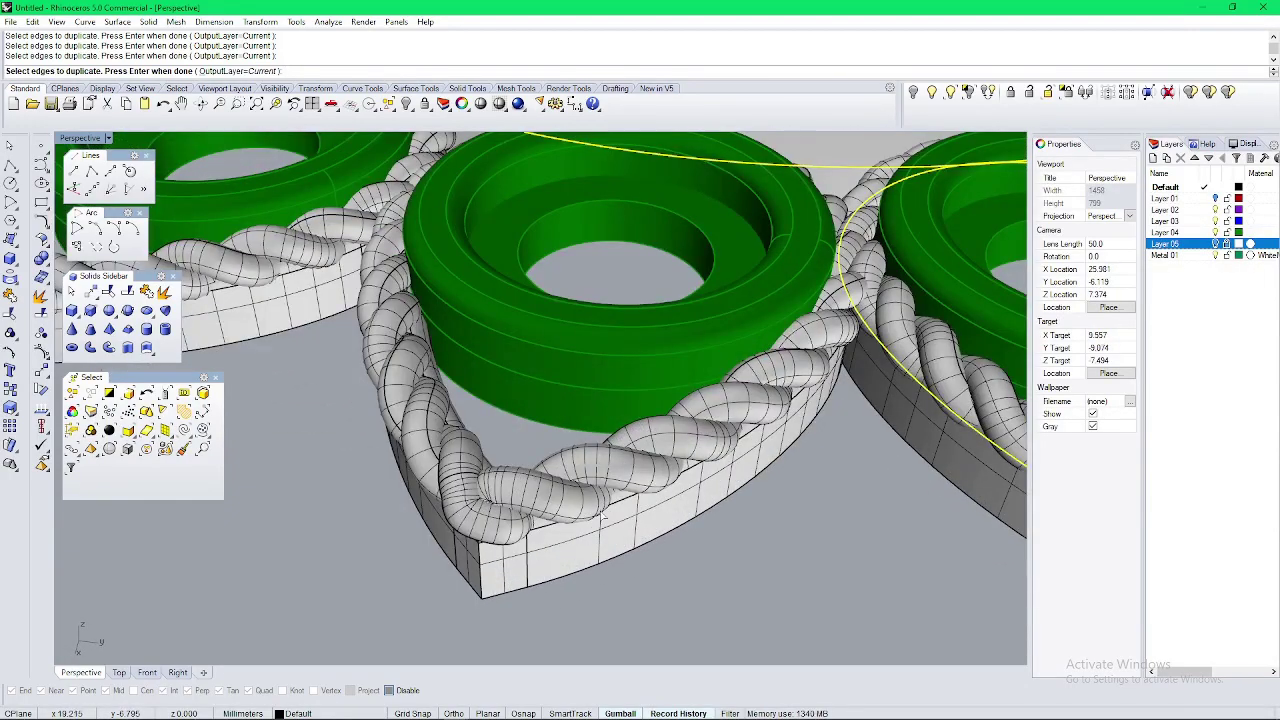
pyautogui.moveTo(464, 531); pyautogui.dragTo(513, 542, button='right')
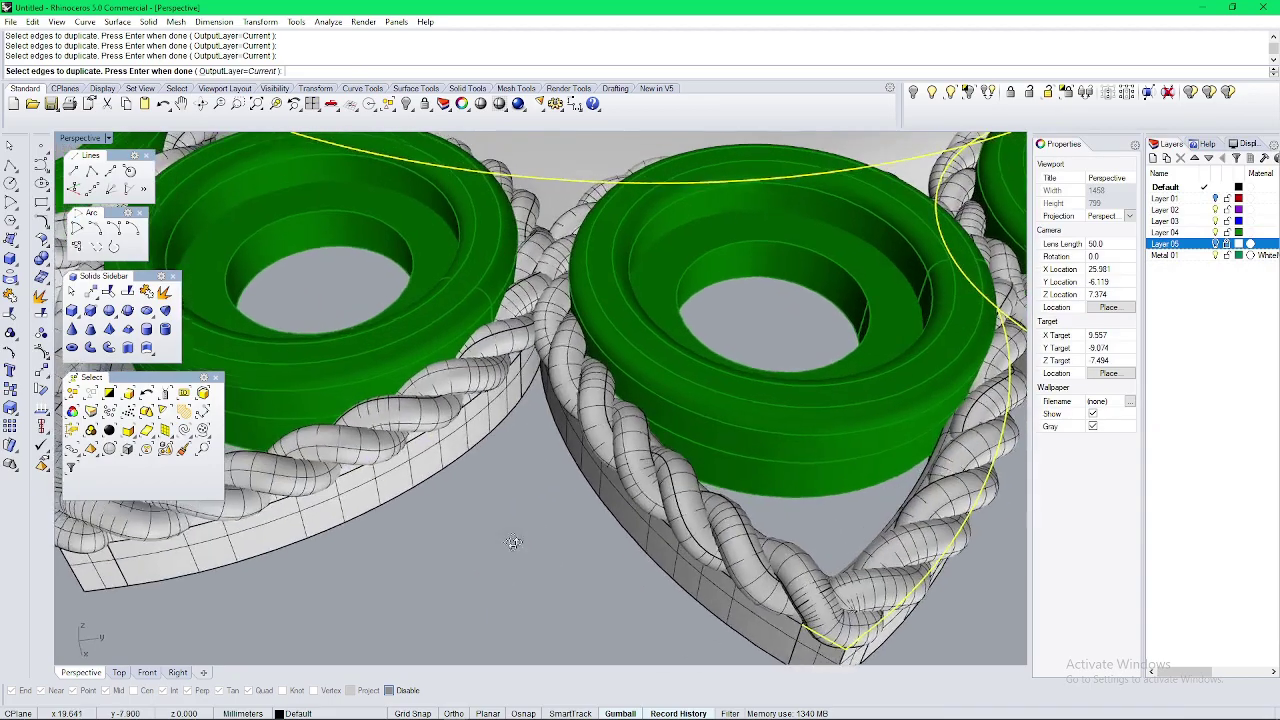
pyautogui.click(688, 546)
pyautogui.click(677, 536)
pyautogui.keyDown('ctrl'); pyautogui.click(680, 525); pyautogui.keyUp('ctrl')
pyautogui.scroll(-4, 546, 526)
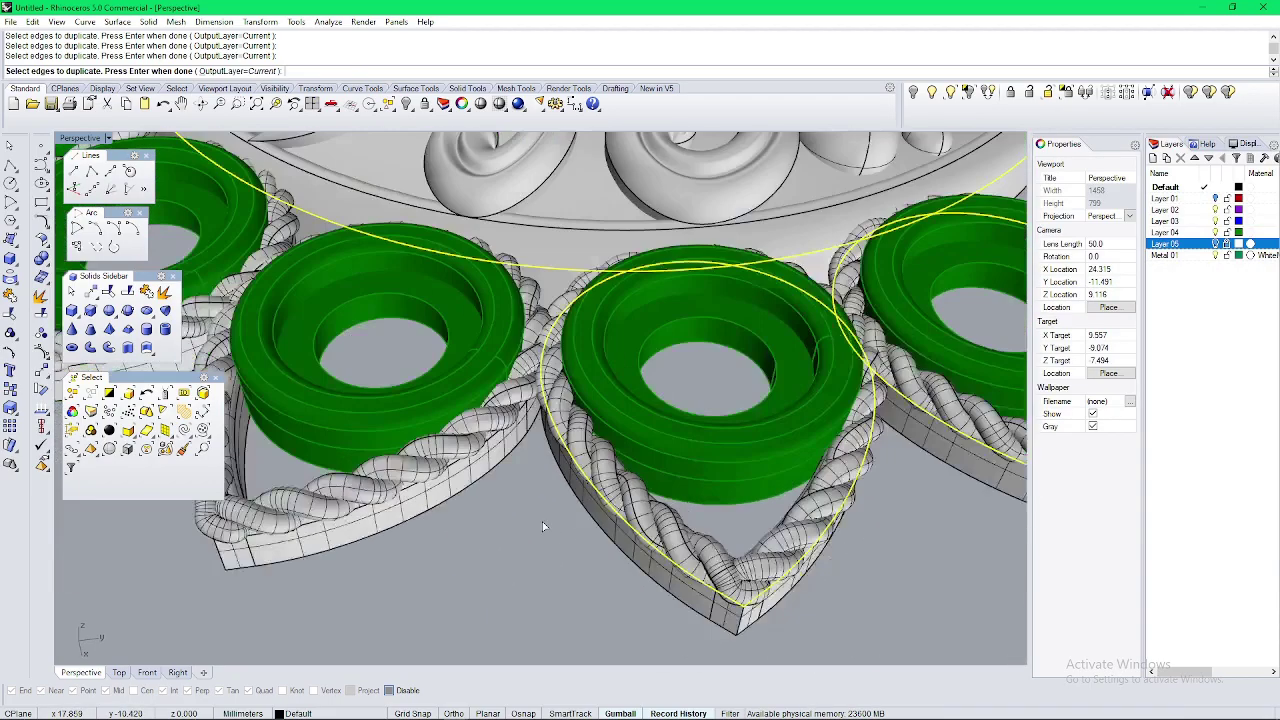
# Step: Add the third petal's outer top edges to the edges to duplicate, deselecting the wrongly picked rope edge
pyautogui.keyDown('shift'); pyautogui.moveTo(400, 529); pyautogui.dragTo(447, 530, button='right'); pyautogui.keyUp('shift')
pyautogui.scroll(6, 447, 531)
pyautogui.click(447, 520)
pyautogui.keyDown('shift'); pyautogui.moveTo(325, 548); pyautogui.dragTo(809, 544, button='right'); pyautogui.keyUp('shift')
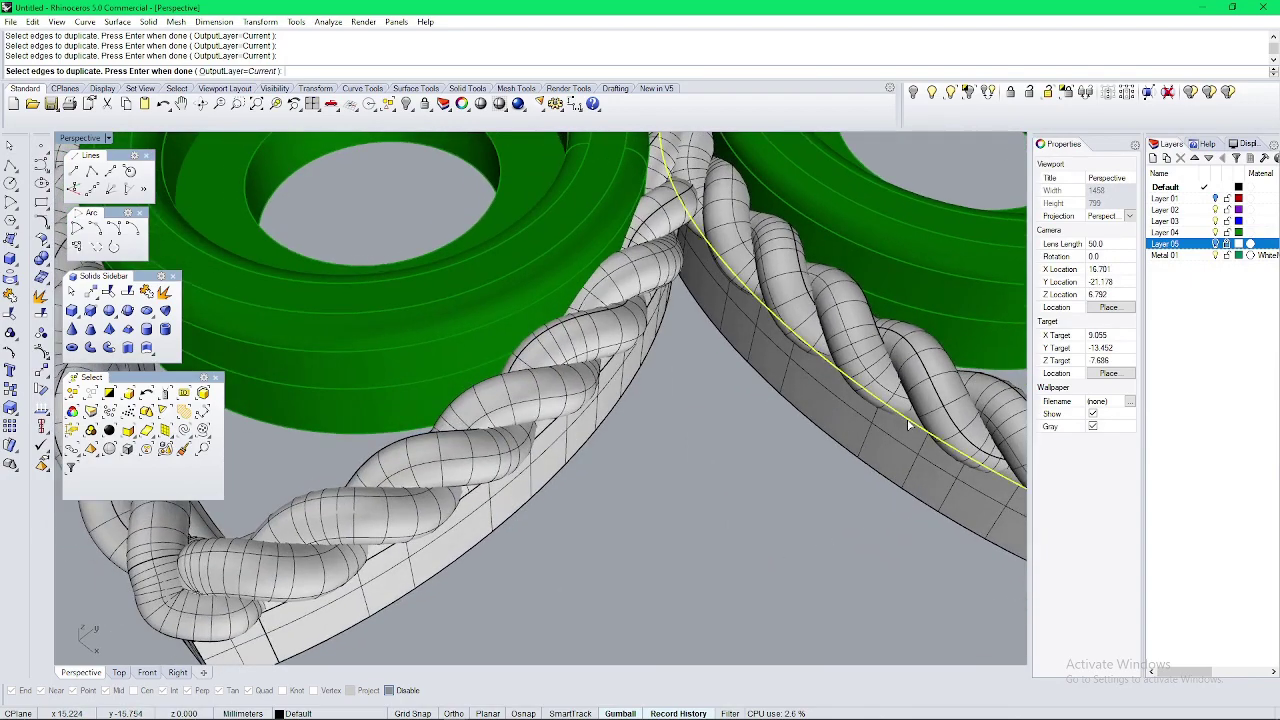
pyautogui.scroll(-6, 829, 475)
pyautogui.scroll(6, 734, 500)
pyautogui.keyDown('shift'); pyautogui.moveTo(866, 456); pyautogui.dragTo(645, 546, button='right'); pyautogui.keyUp('shift')
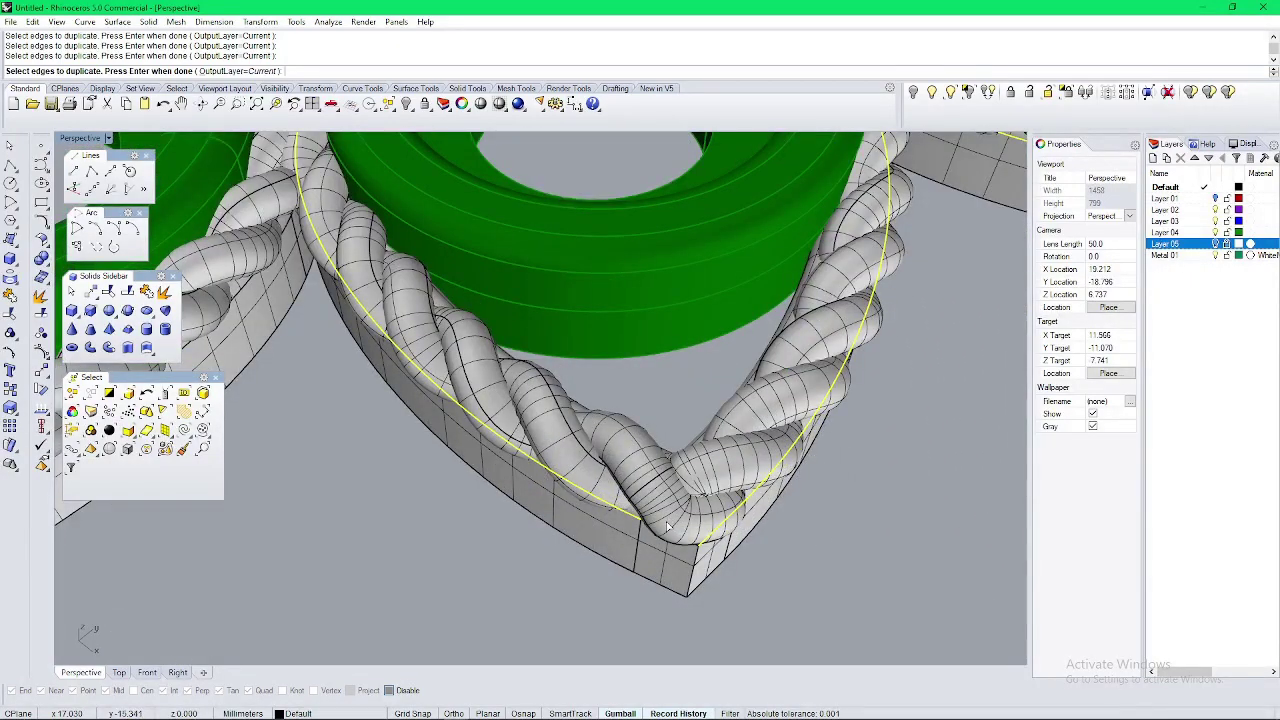
pyautogui.click(671, 543)
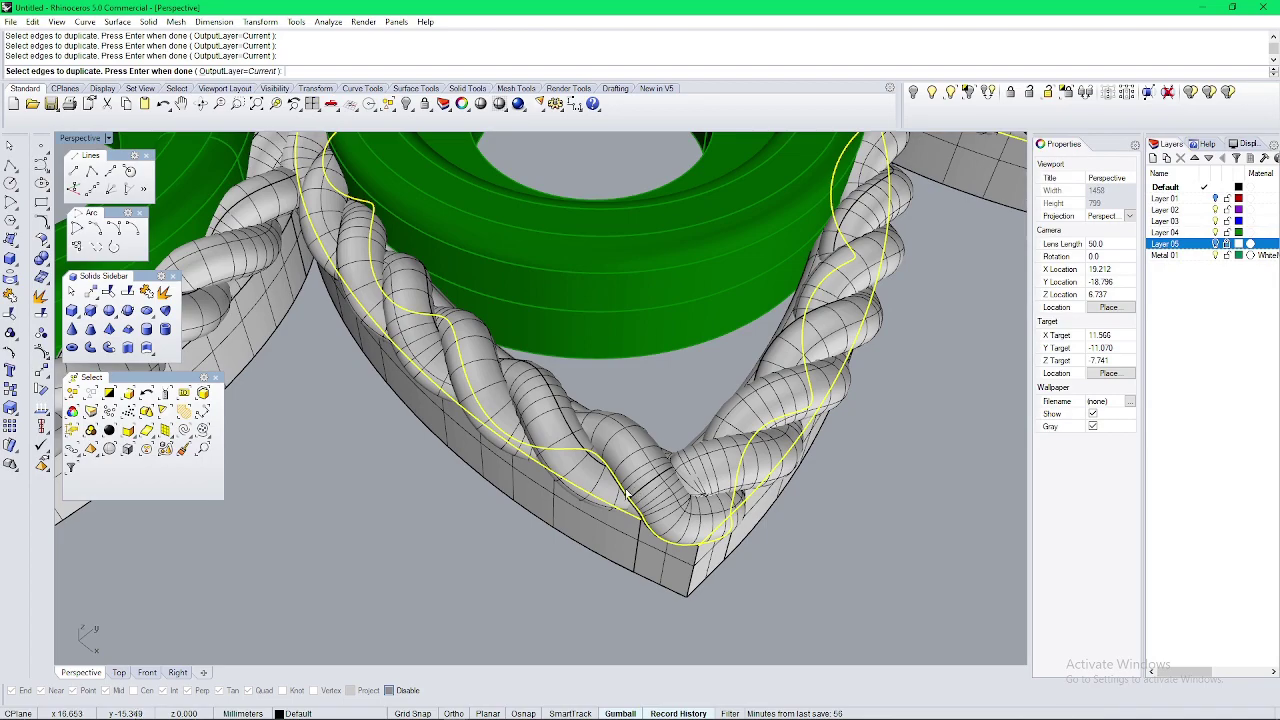
pyautogui.keyDown('ctrl'); pyautogui.click(627, 493); pyautogui.keyUp('ctrl')
pyautogui.click(646, 534)
pyautogui.keyDown('ctrl'); pyautogui.click(665, 550); pyautogui.keyUp('ctrl')
pyautogui.scroll(-7, 607, 548)
pyautogui.scroll(4, 430, 594)
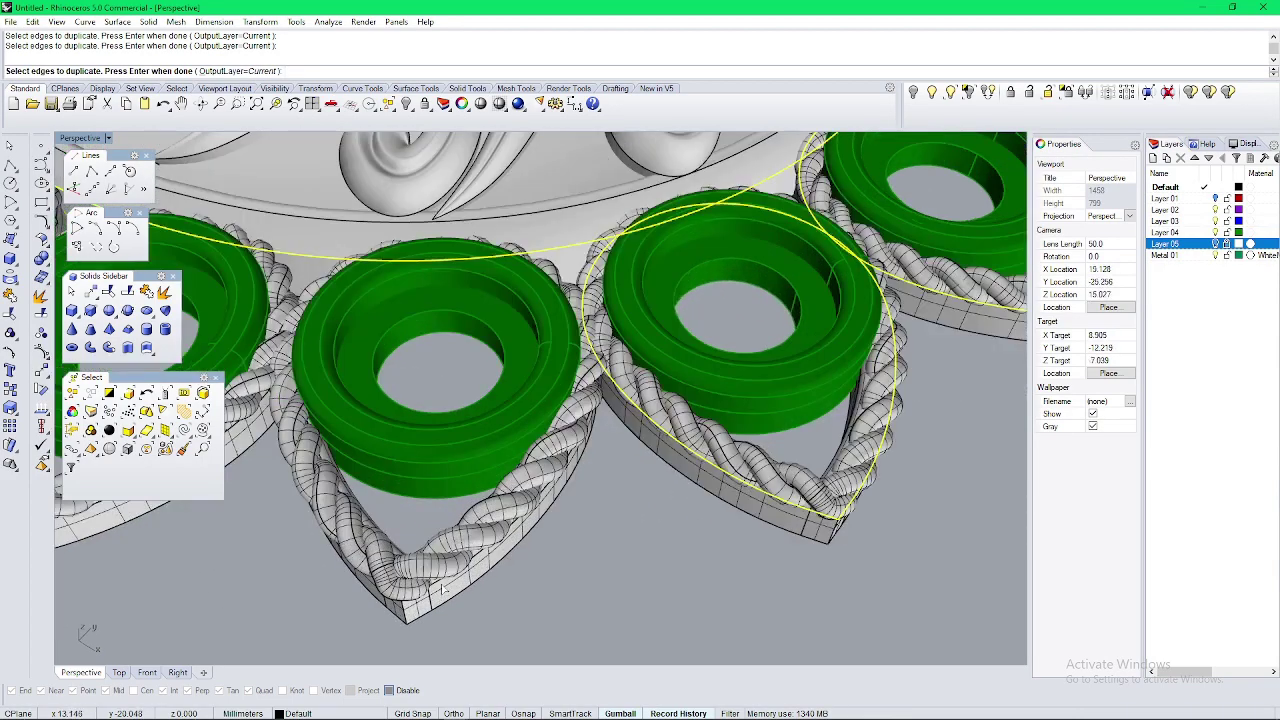
# Step: Add the outer top edges of the fourth and fifth petals to the edges to duplicate
pyautogui.keyDown('shift'); pyautogui.moveTo(447, 580); pyautogui.dragTo(514, 554, button='right'); pyautogui.keyUp('shift')
pyautogui.scroll(6, 520, 535)
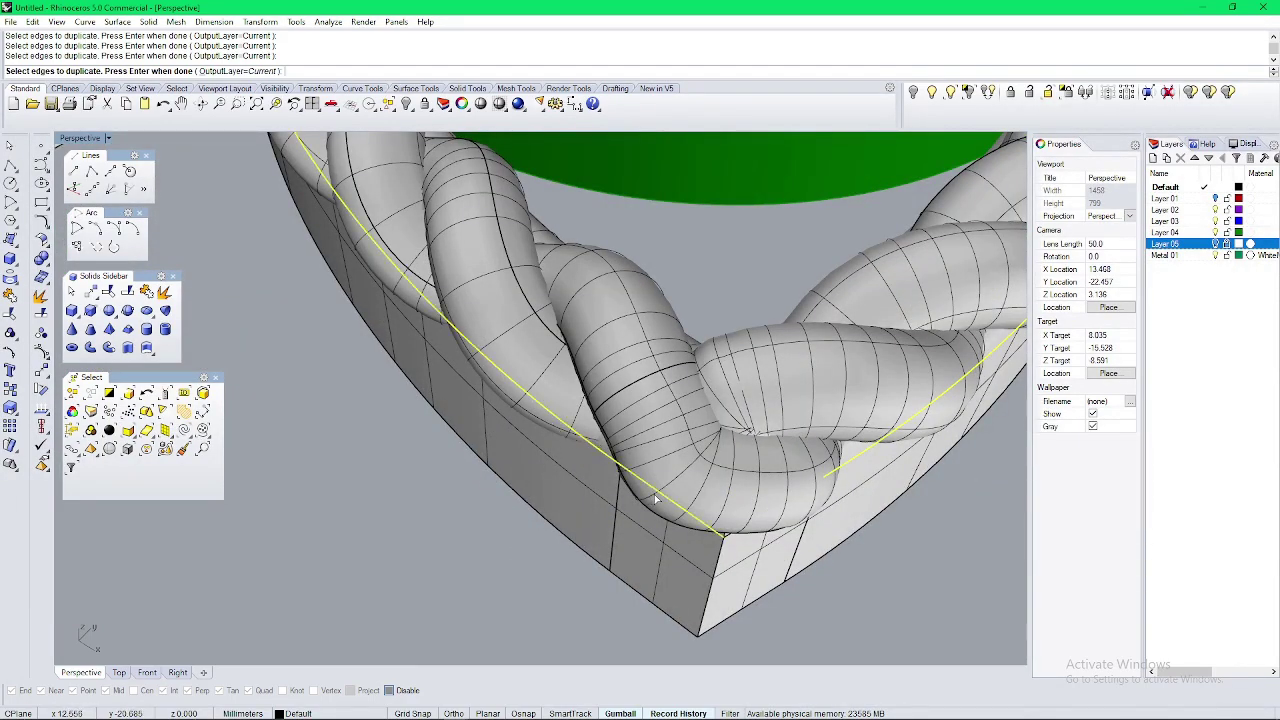
pyautogui.scroll(-4, 745, 533)
pyautogui.scroll(5, 466, 537)
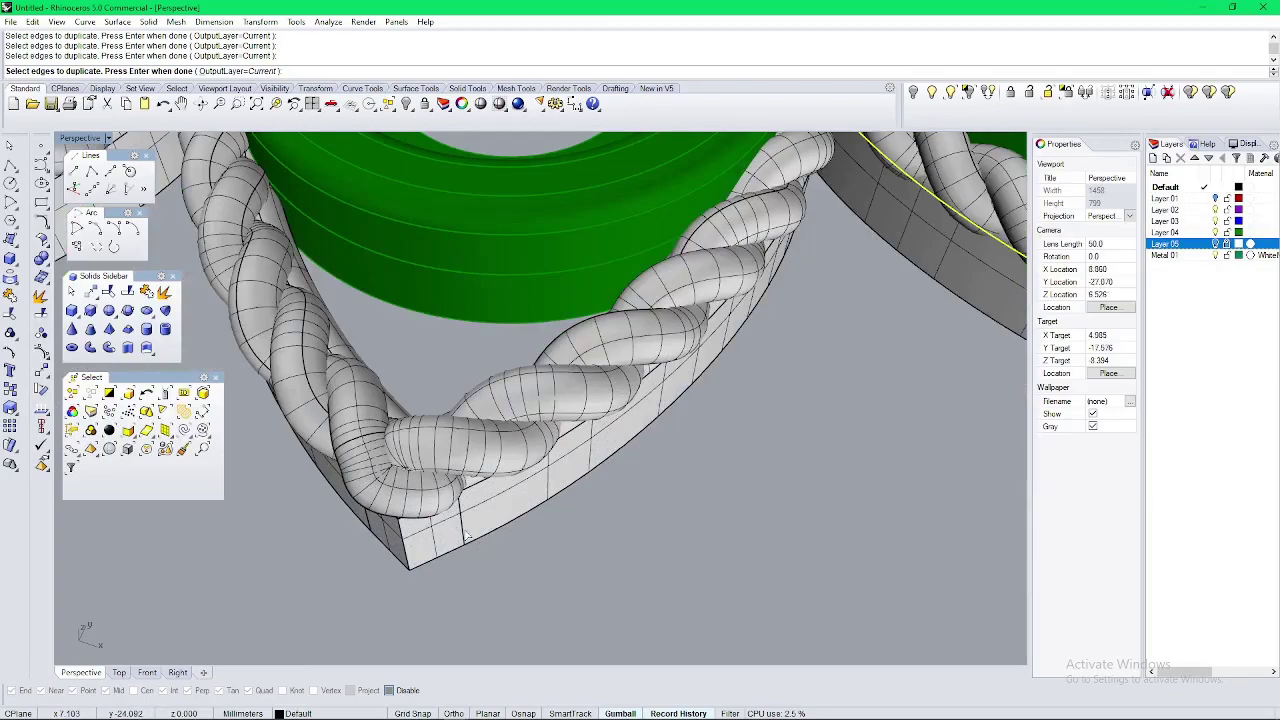
pyautogui.click(424, 515)
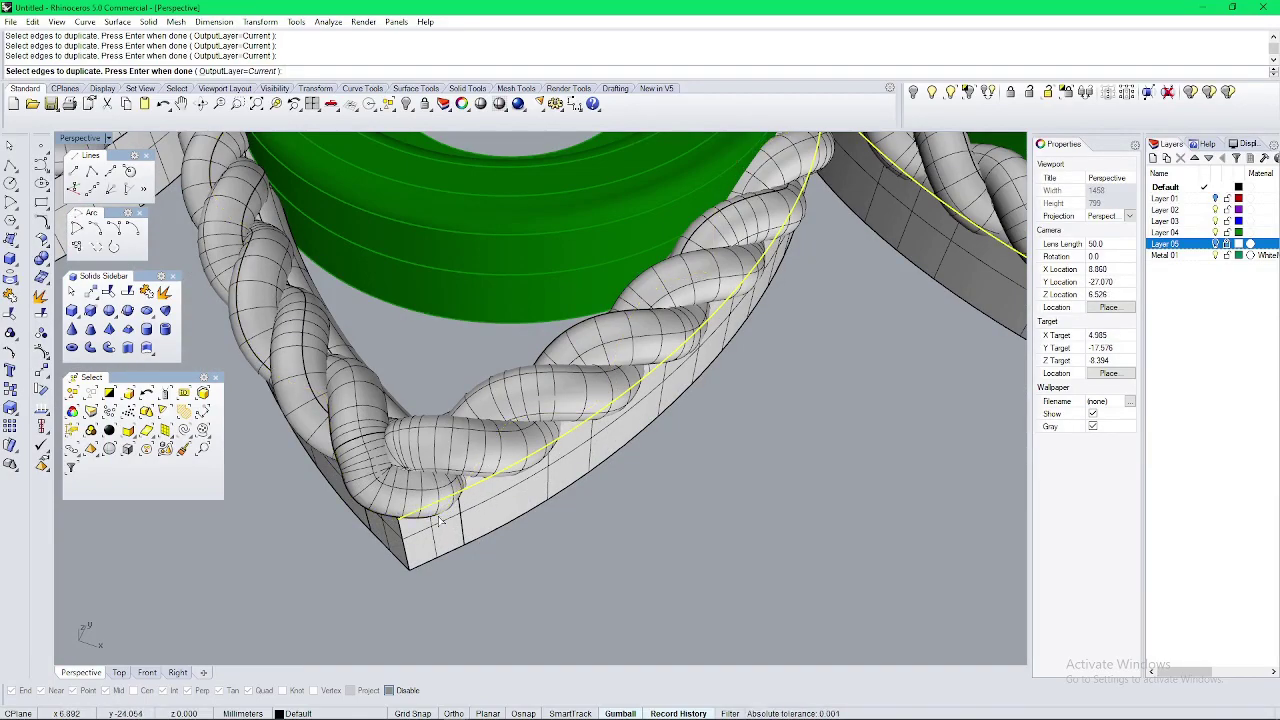
pyautogui.moveTo(440, 520); pyautogui.dragTo(668, 522, button='right')
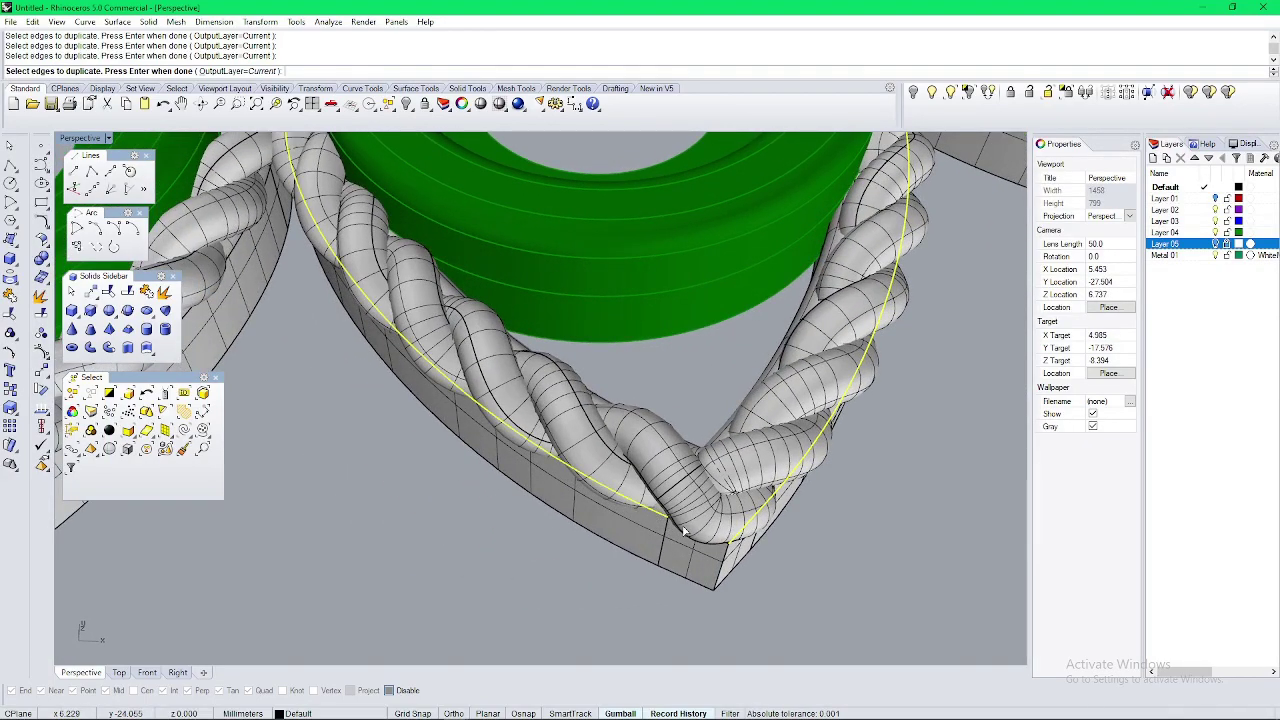
# Step: Add the outer top edges of the petal on the pendant's vertical axis and finish duplicating the edges
pyautogui.scroll(-6, 687, 537)
pyautogui.keyDown('shift'); pyautogui.moveTo(415, 478); pyautogui.dragTo(585, 435, button='right'); pyautogui.keyUp('shift')
pyautogui.scroll(8, 545, 545)
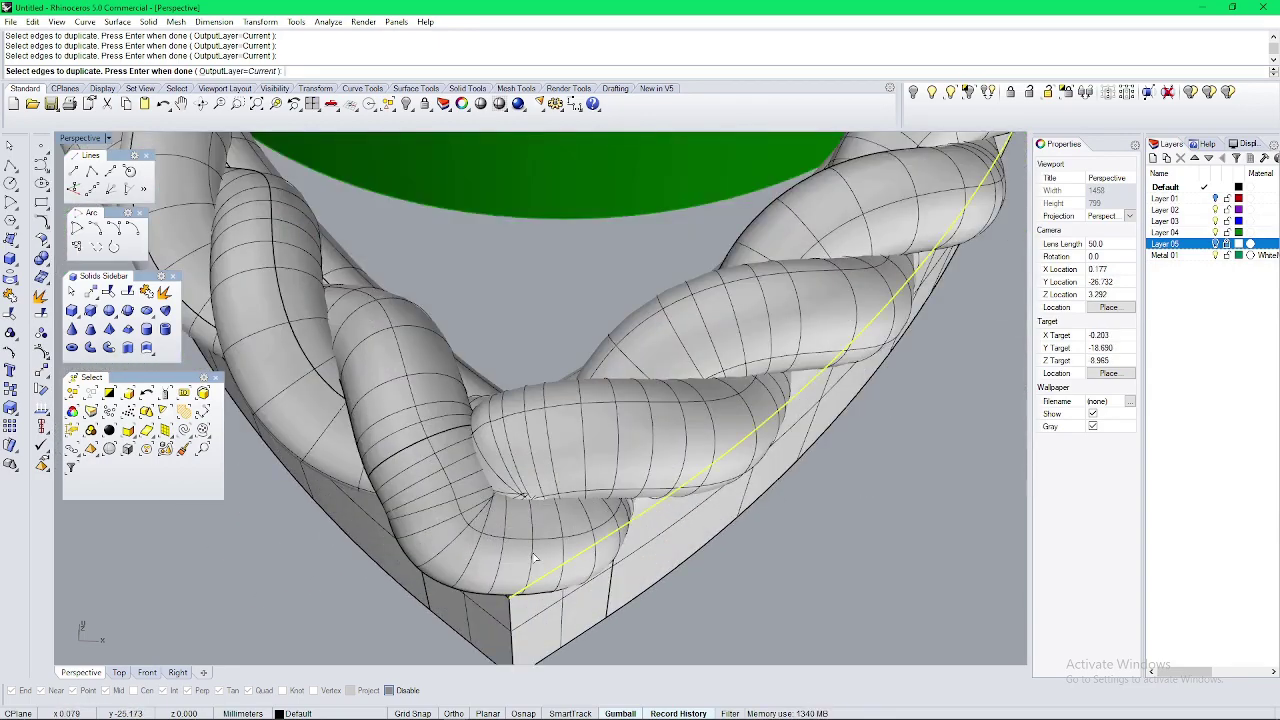
pyautogui.moveTo(534, 557); pyautogui.dragTo(659, 453, button='right')
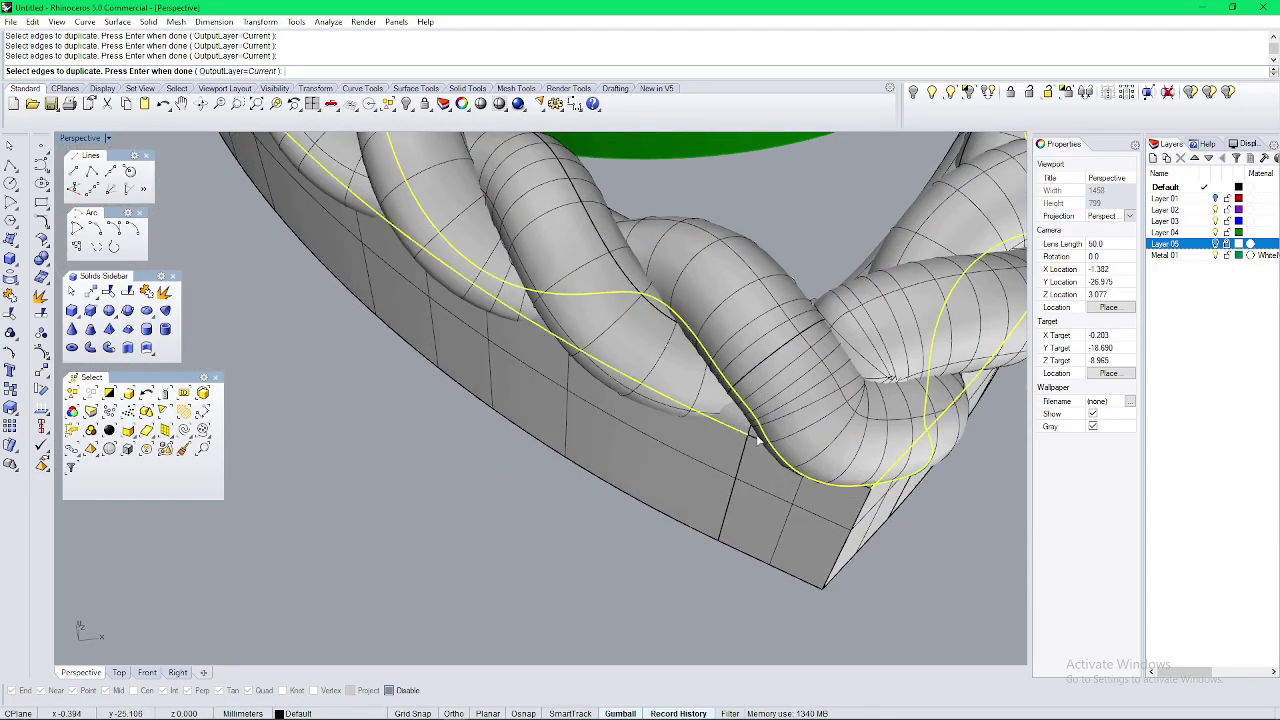
pyautogui.scroll(-6, 758, 440)
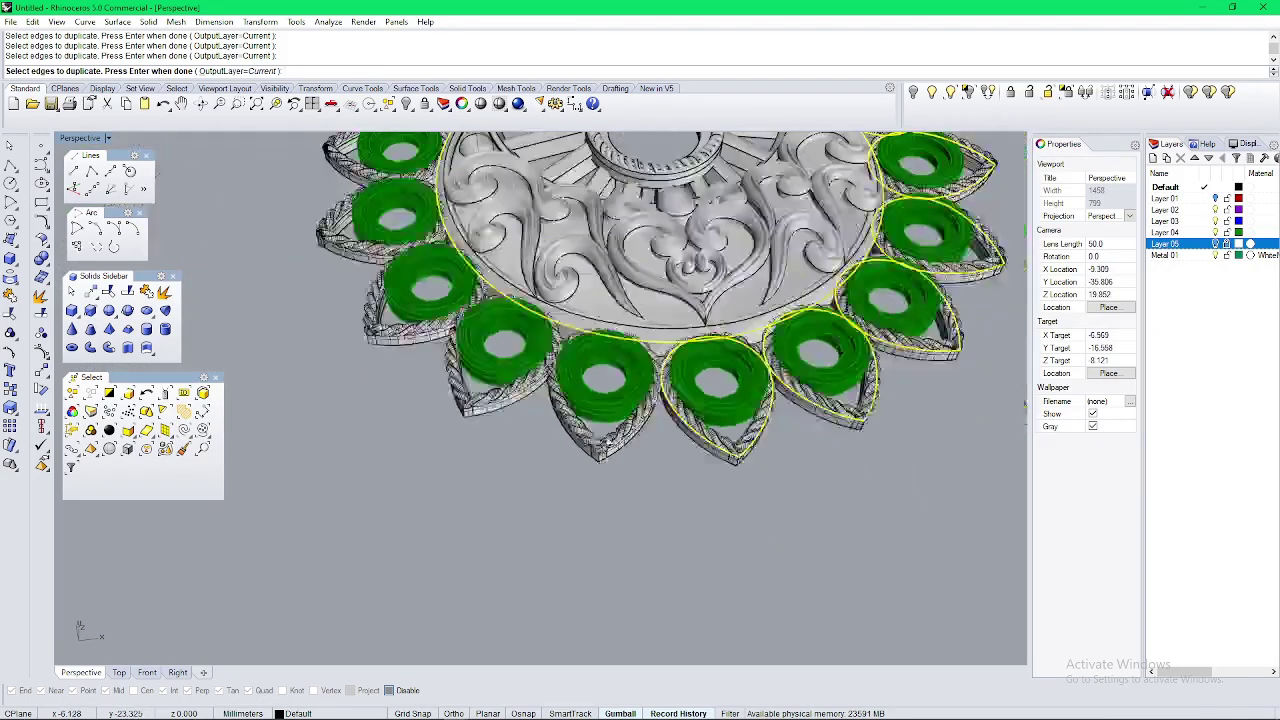
pyautogui.scroll(-4, 607, 441)
pyautogui.moveTo(770, 375); pyautogui.dragTo(684, 486, button='right')
pyautogui.scroll(-9, 735, 475)
pyautogui.scroll(5, 628, 390)
pyautogui.moveTo(758, 456); pyautogui.dragTo(780, 420, button='right')
pyautogui.scroll(4, 478, 365)
pyautogui.scroll(-6, 612, 438)
pyautogui.press('Return')
# Step: Hide all the pendant's solids and surfaces, keeping only the duplicated outline curves in the Top view
pyautogui.hotkey('ctrl', 'a')
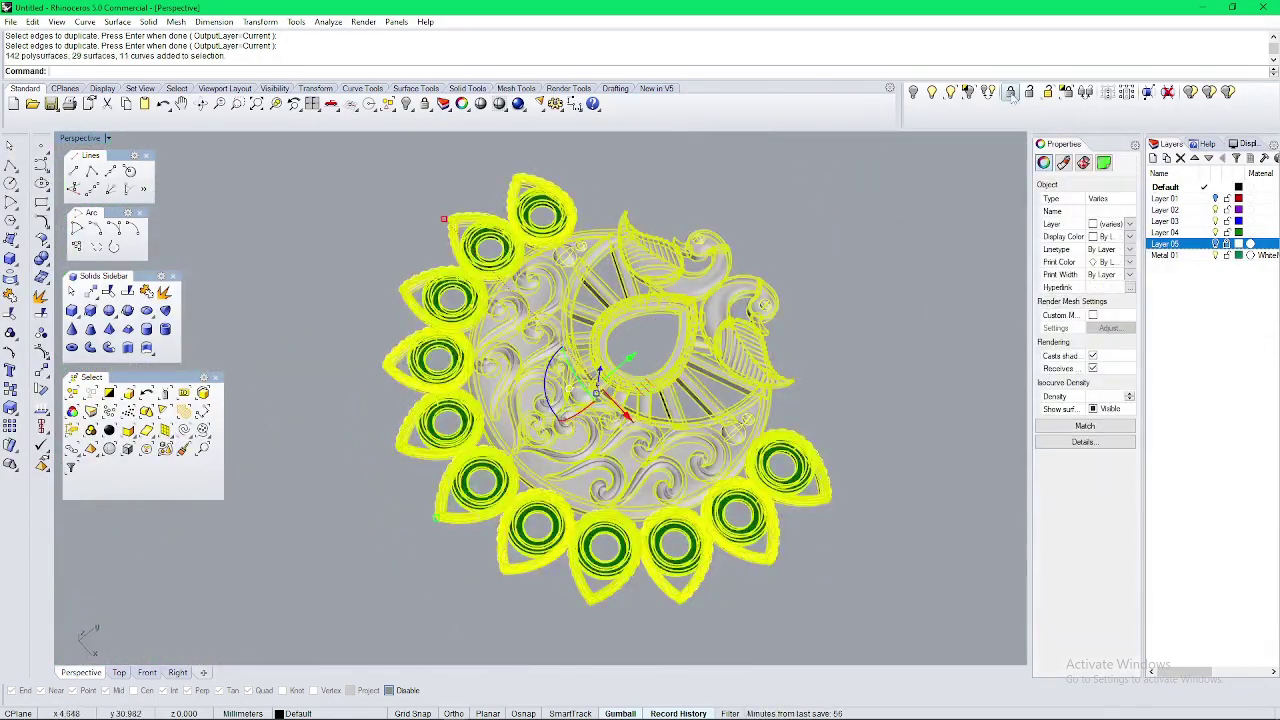
pyautogui.click(915, 92)
pyautogui.hotkey('ctrl', 'F1')
pyautogui.scroll(-4, 600, 407)
pyautogui.moveTo(614, 436); pyautogui.dragTo(615, 416, button='right')
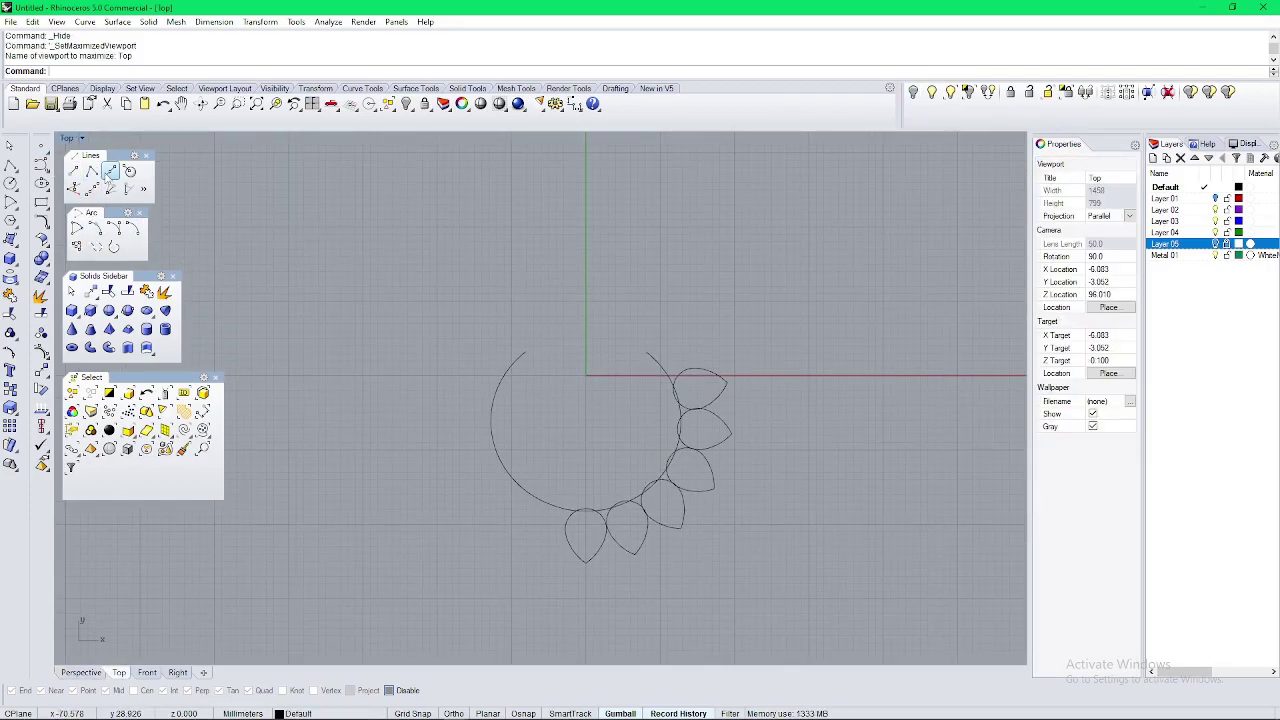
# Step: Draw a vertical both-sides line centred on the origin (0), extending past the tip of the lowest petal
pyautogui.click(126, 175)
pyautogui.click(111, 175)
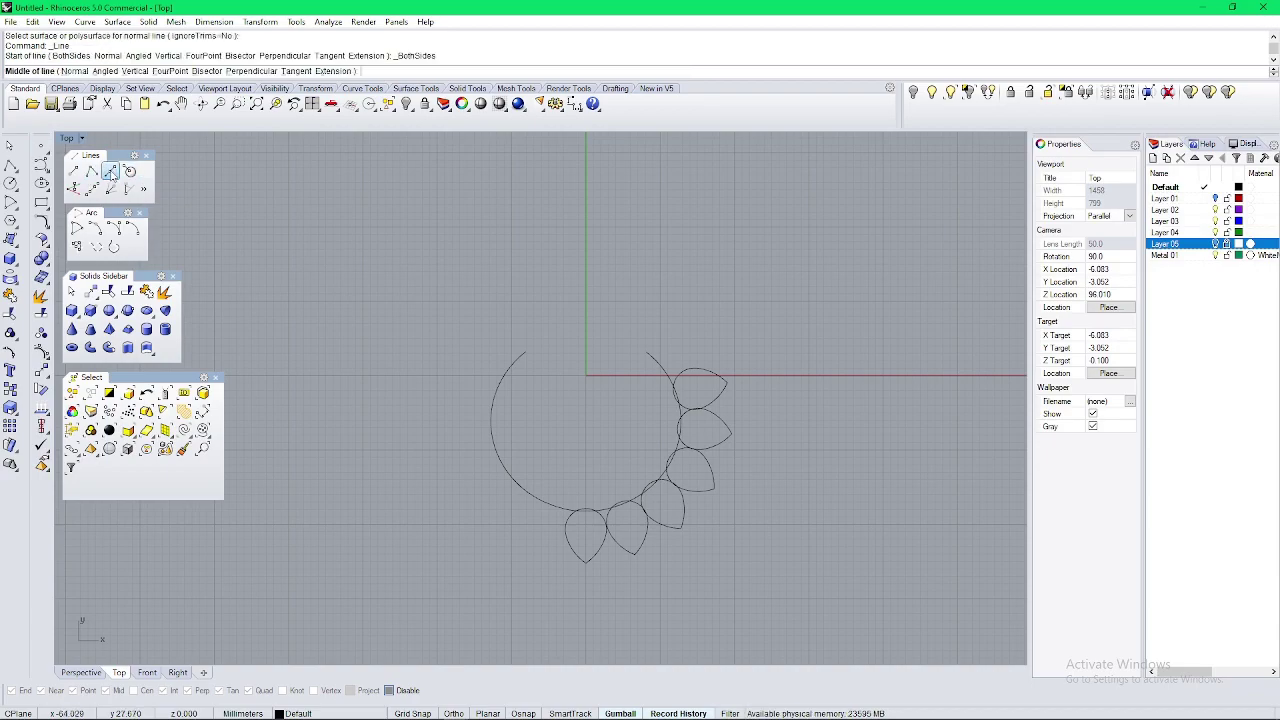
pyautogui.press('Return')
pyautogui.keyDown('shift'); pyautogui.click(602, 625); pyautogui.keyUp('shift')
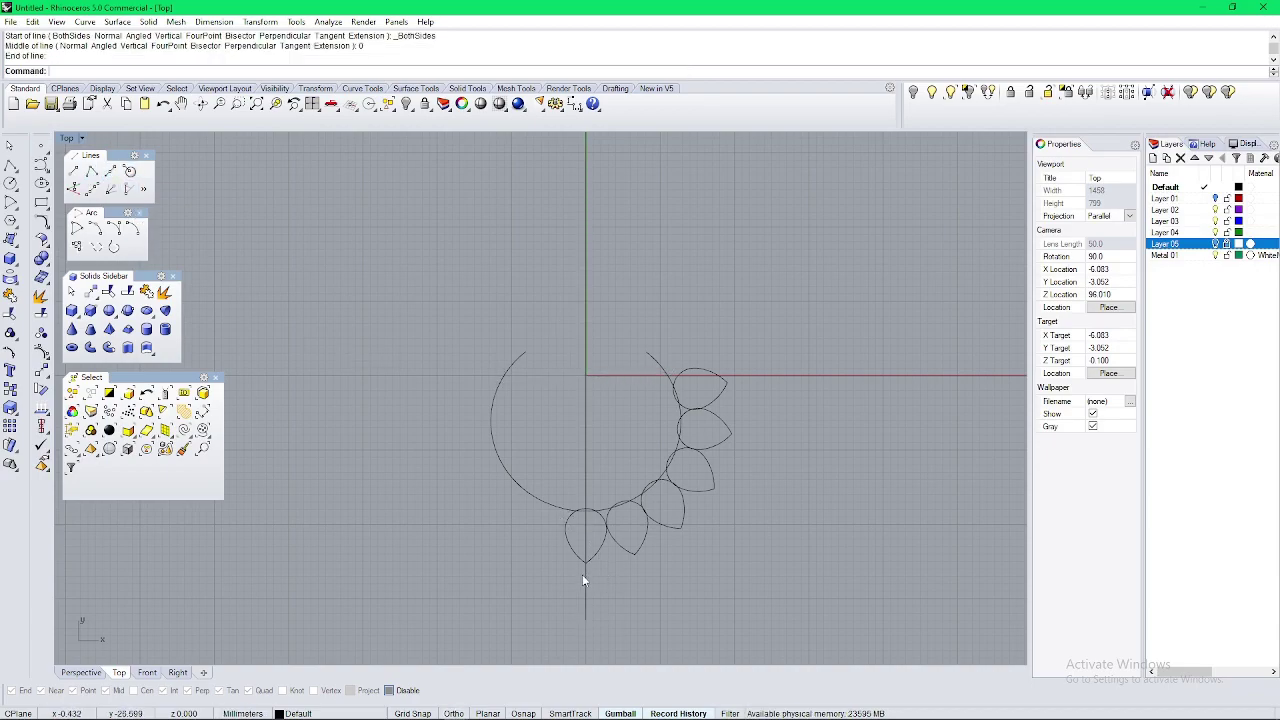
# Step: Using all outline curves as cutters, trim the inner arcs of the uppermost side petal and its overlap with the second petal
pyautogui.scroll(-1, 700, 572)
pyautogui.hotkey('ctrl', 'a')
pyautogui.scroll(4, 660, 434)
pyautogui.moveTo(678, 431); pyautogui.dragTo(656, 389, button='right')
pyautogui.scroll(2, 655, 389)
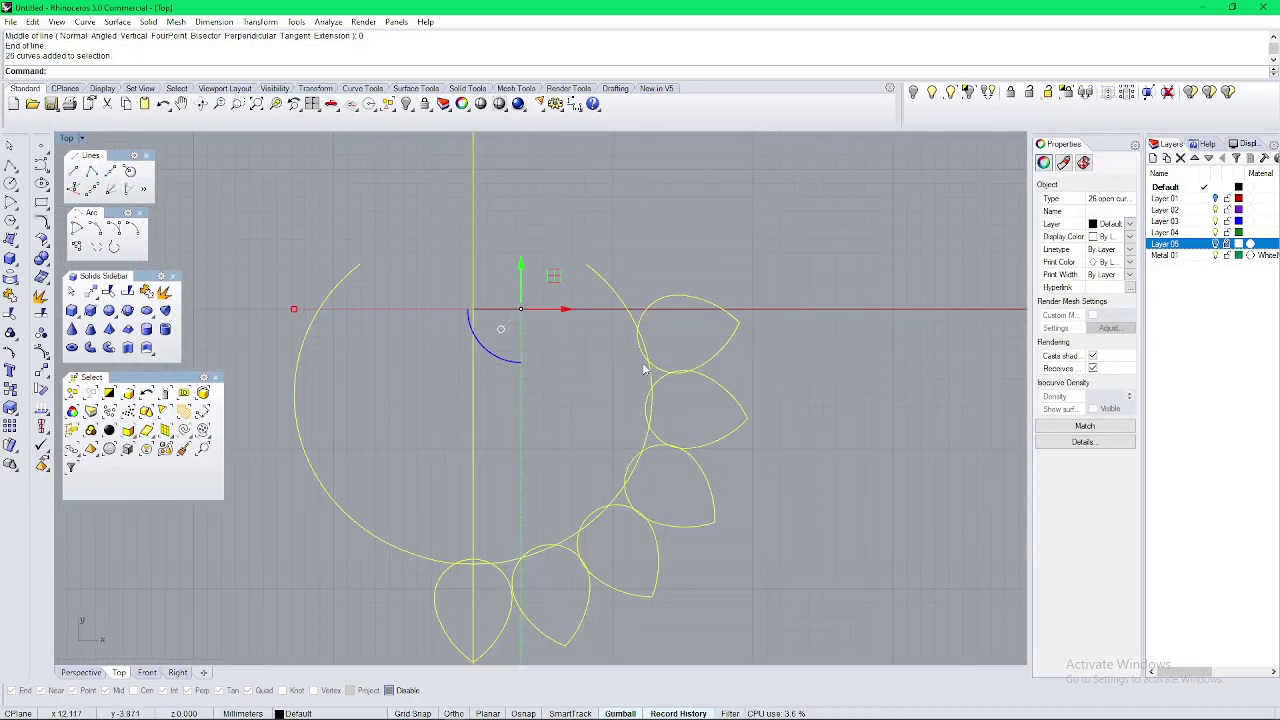
pyautogui.press('Return')
pyautogui.scroll(6, 664, 347)
pyautogui.moveTo(648, 341); pyautogui.dragTo(604, 354)
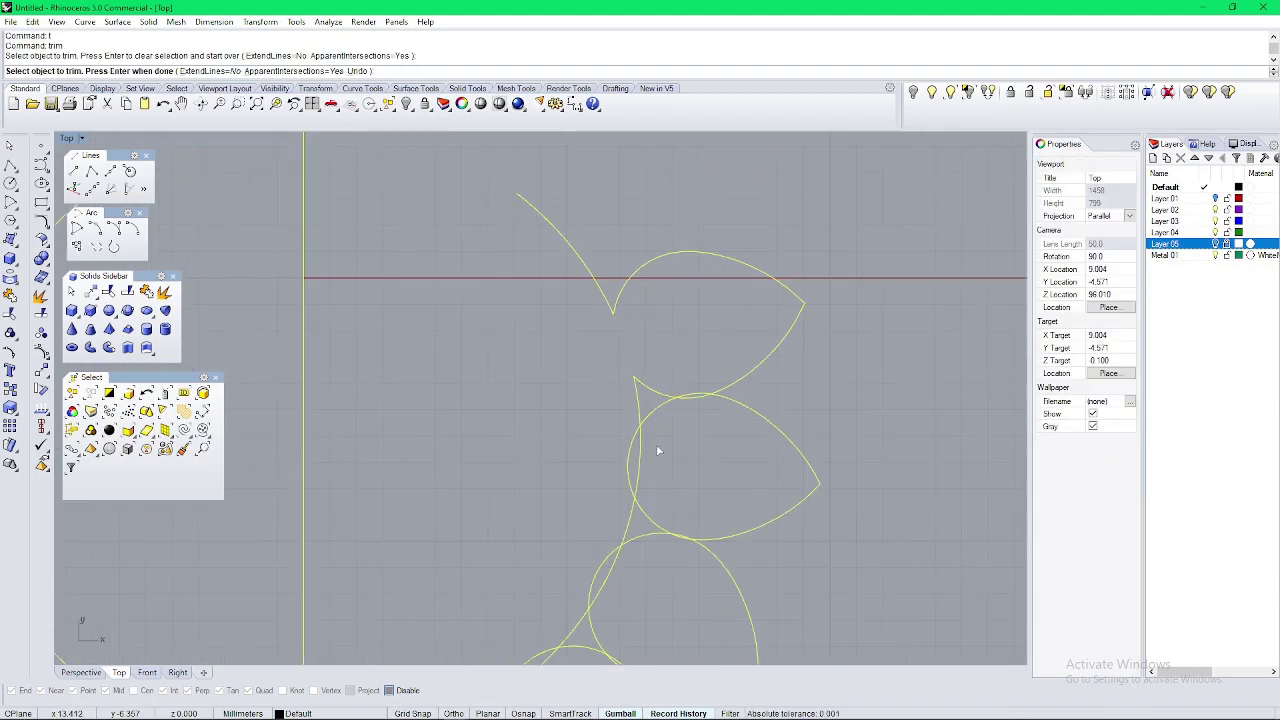
pyautogui.click(692, 405)
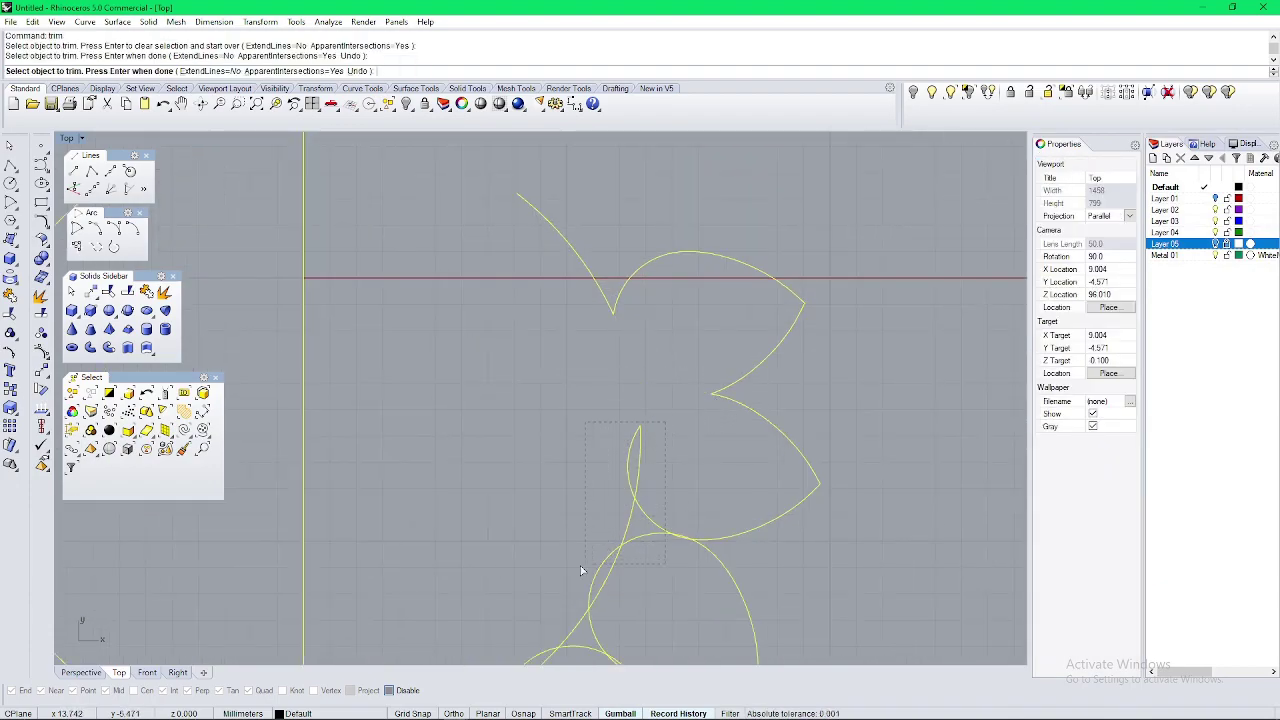
# Step: Trim the inner arcs and overlaps of the remaining side petals, down to the petal beside the lowest one
pyautogui.moveTo(581, 571); pyautogui.dragTo(580, 572)
pyautogui.moveTo(689, 535); pyautogui.dragTo(678, 466, button='right')
pyautogui.moveTo(668, 468); pyautogui.dragTo(666, 475)
pyautogui.moveTo(608, 525); pyautogui.dragTo(637, 424, button='right')
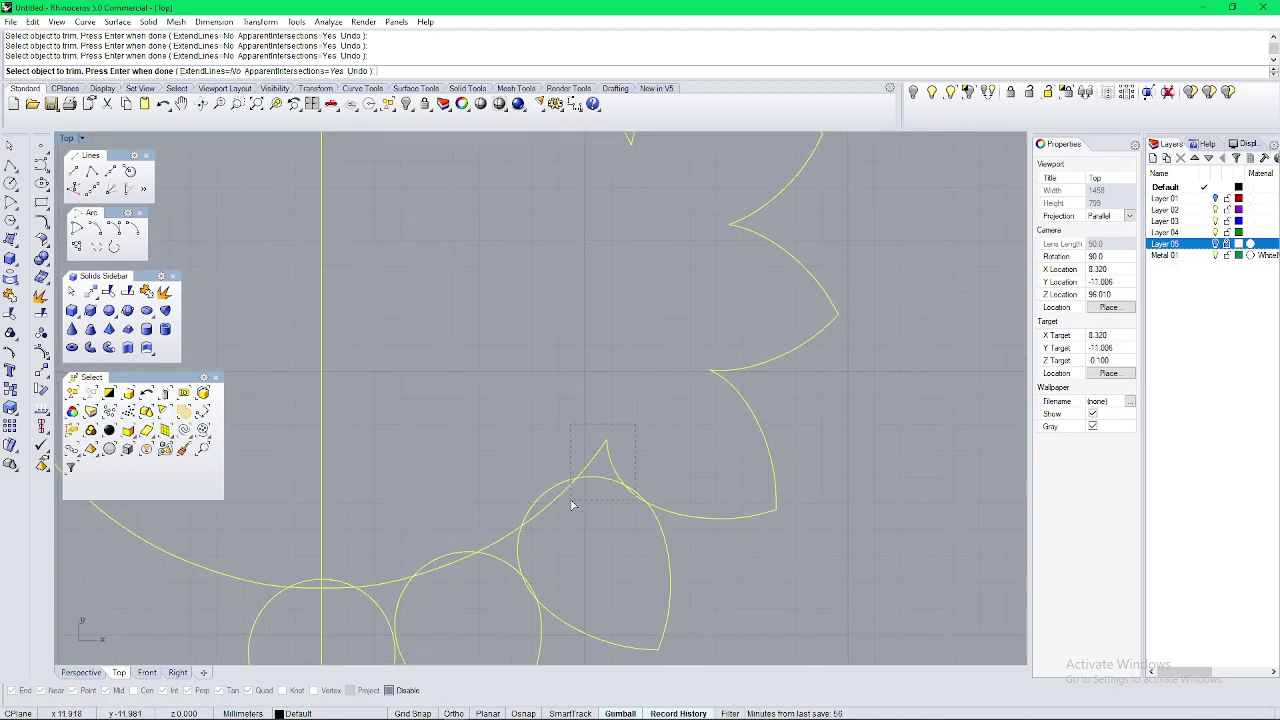
pyautogui.moveTo(571, 501); pyautogui.dragTo(570, 502)
pyautogui.moveTo(489, 556); pyautogui.dragTo(570, 452, button='right')
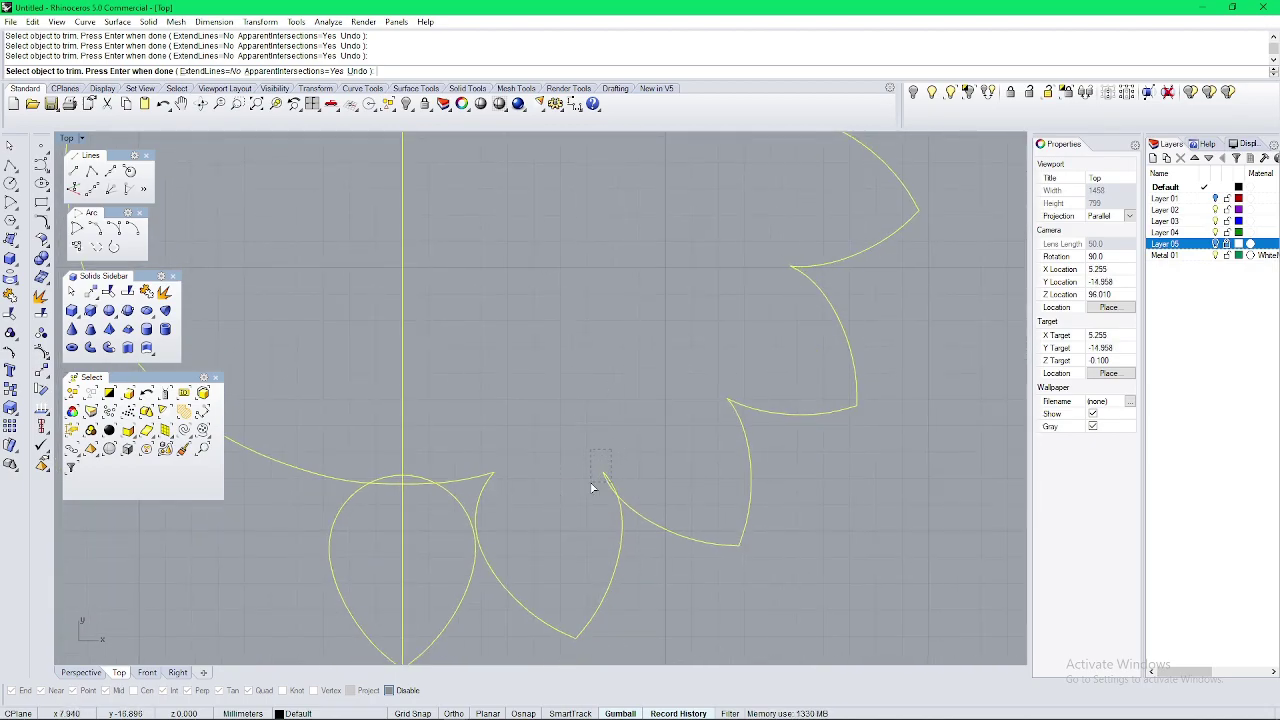
pyautogui.moveTo(591, 487); pyautogui.dragTo(590, 488)
pyautogui.moveTo(506, 451); pyautogui.dragTo(616, 434, button='right')
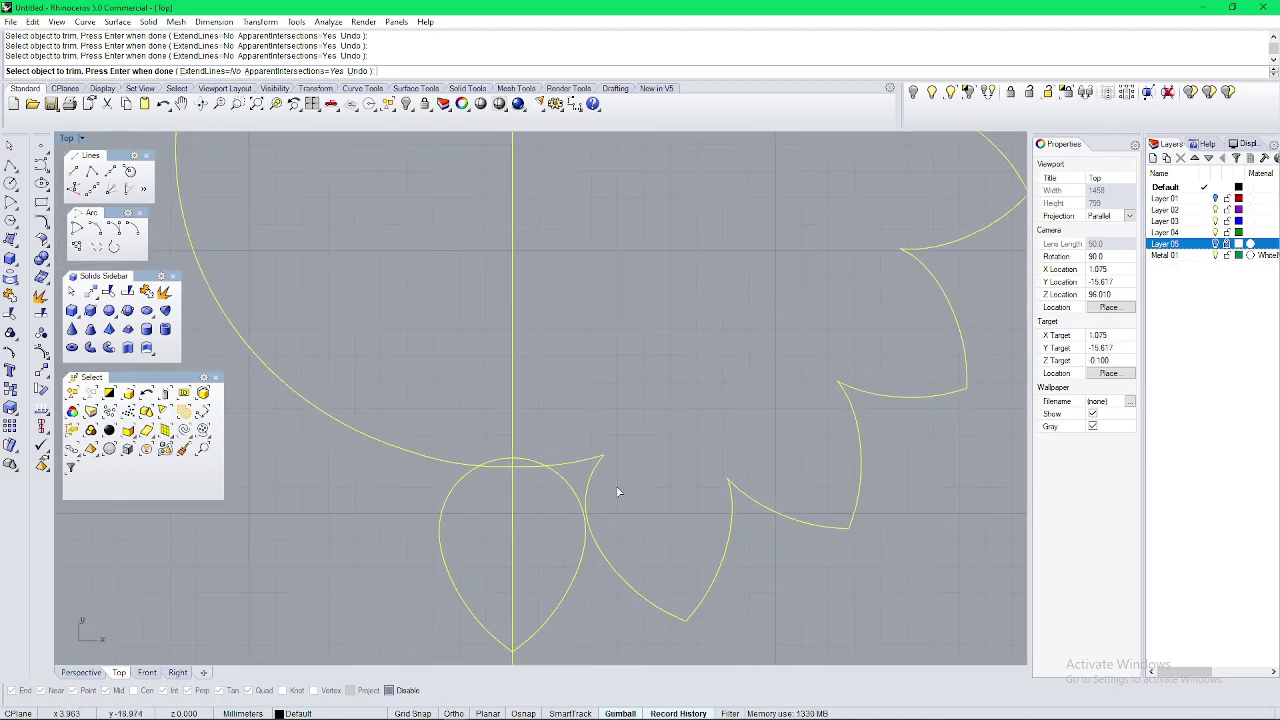
pyautogui.rightClick(574, 536)
pyautogui.scroll(4, 566, 527)
pyautogui.scroll(3, 676, 536)
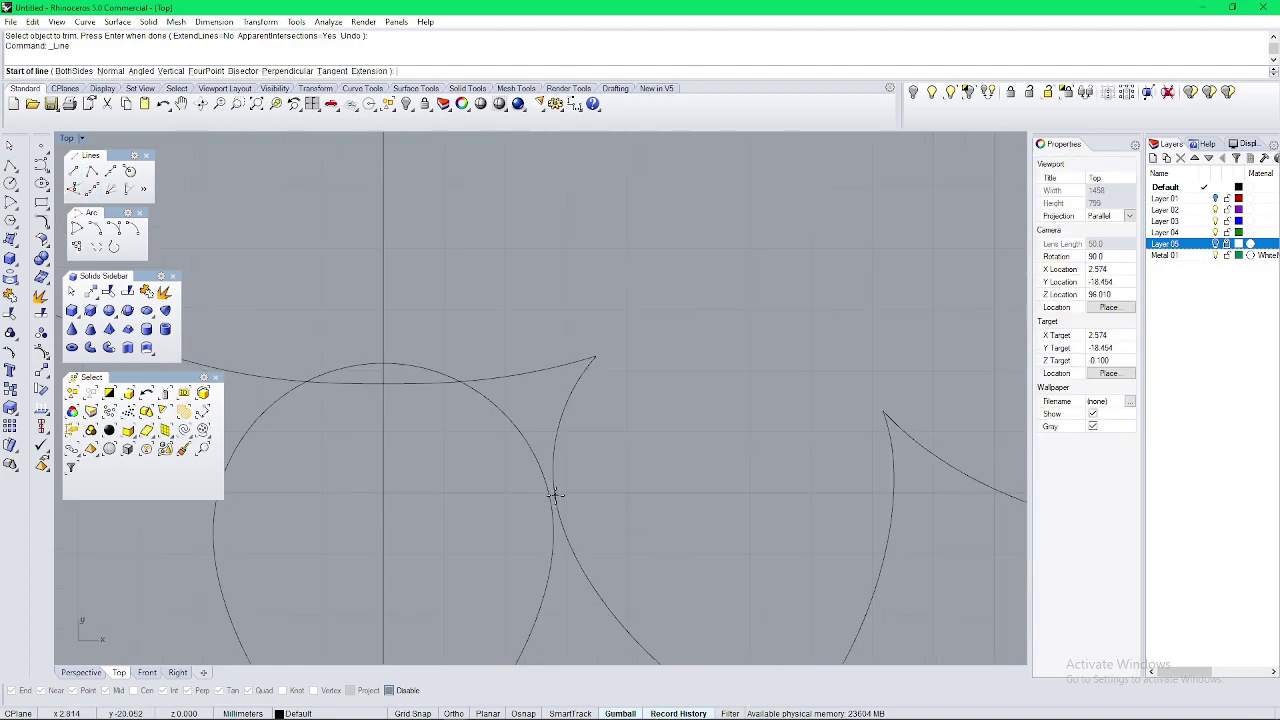
pyautogui.press('Escape')
pyautogui.scroll(-5, 522, 414)
pyautogui.moveTo(335, 460); pyautogui.dragTo(460, 432)
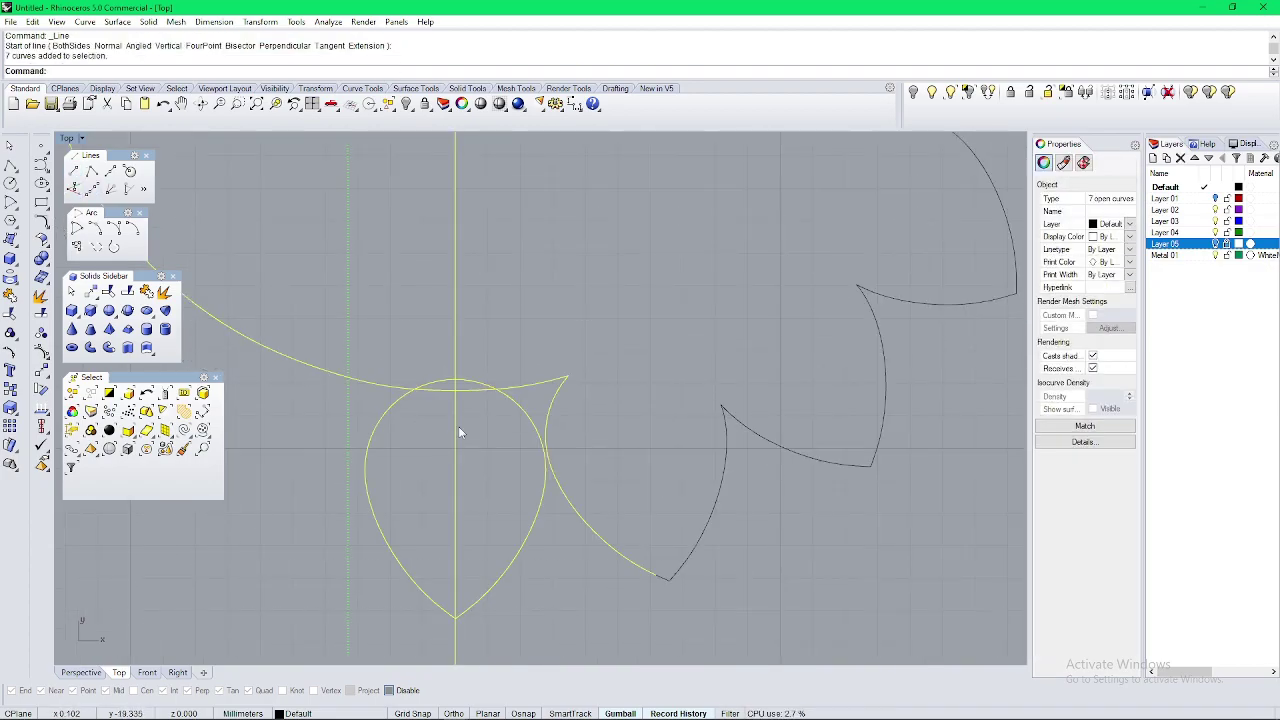
pyautogui.write('t')
pyautogui.press('Return')
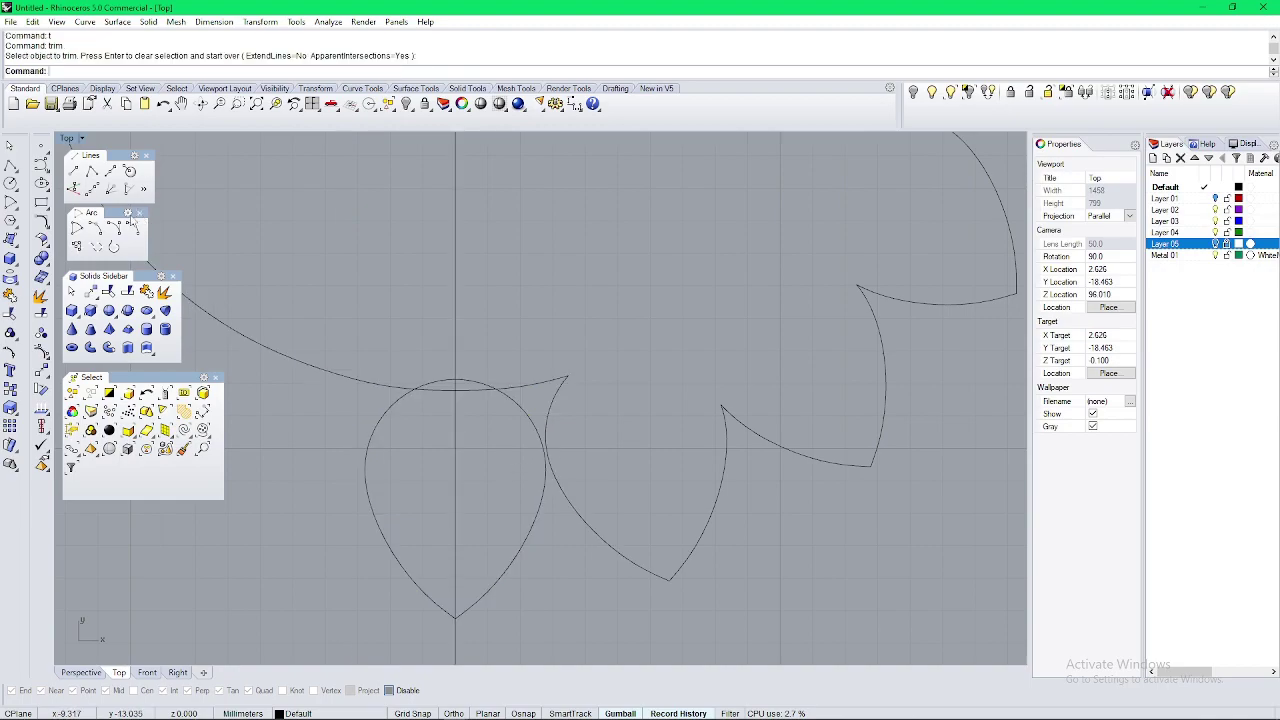
# Step: Draw a short line between the lowest petal and its neighbour, then rotate and move it across the point where they nearly touch
pyautogui.click(74, 172)
pyautogui.click(522, 464)
pyautogui.keyDown('shift'); pyautogui.click(594, 452); pyautogui.keyUp('shift')
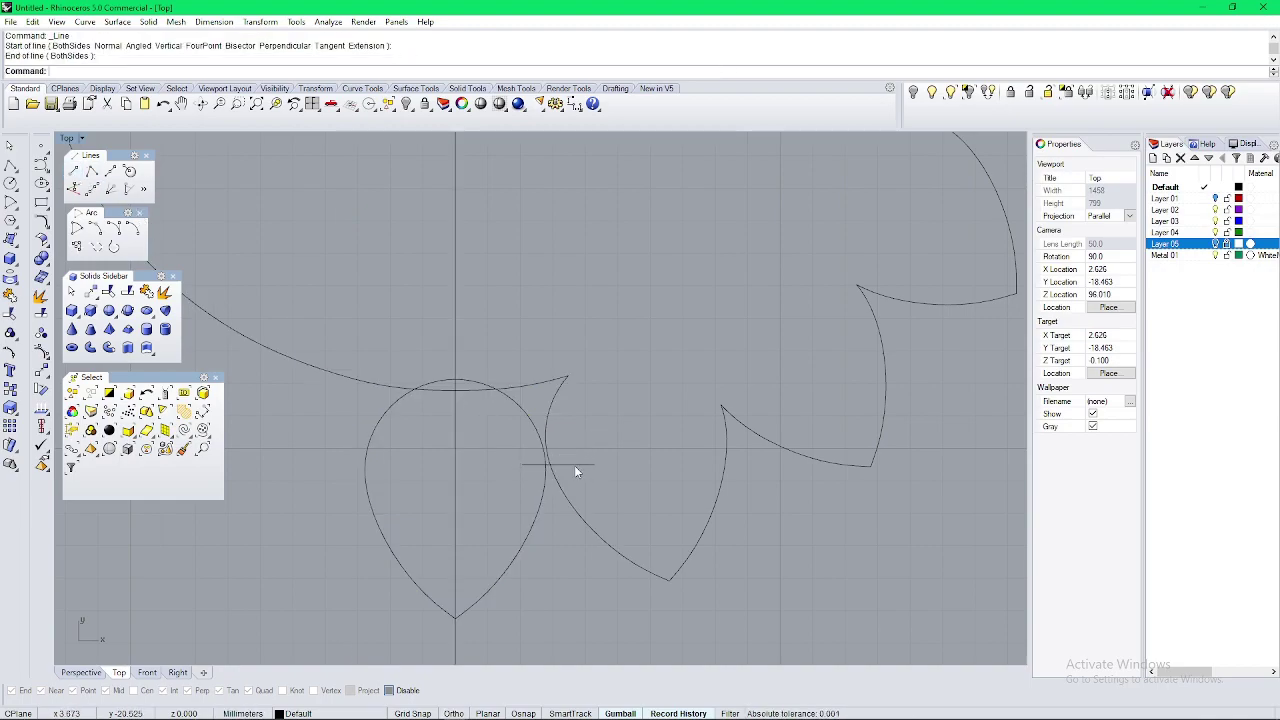
pyautogui.click(573, 465)
pyautogui.moveTo(522, 510); pyautogui.dragTo(535, 523)
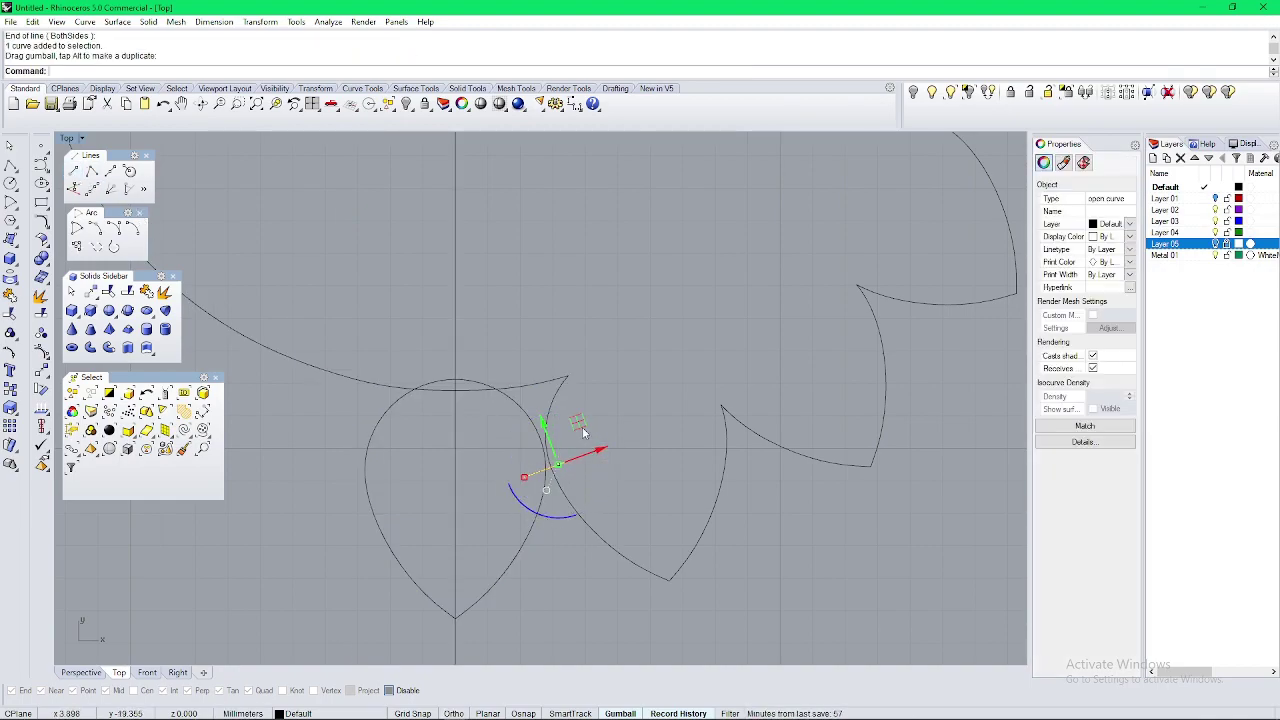
pyautogui.moveTo(580, 430); pyautogui.dragTo(568, 426)
# Step: Trim the lowest petal's and neighbouring inner arcs against the short line and vertical axis, removing the portions beyond the axis
pyautogui.moveTo(243, 627); pyautogui.dragTo(241, 628)
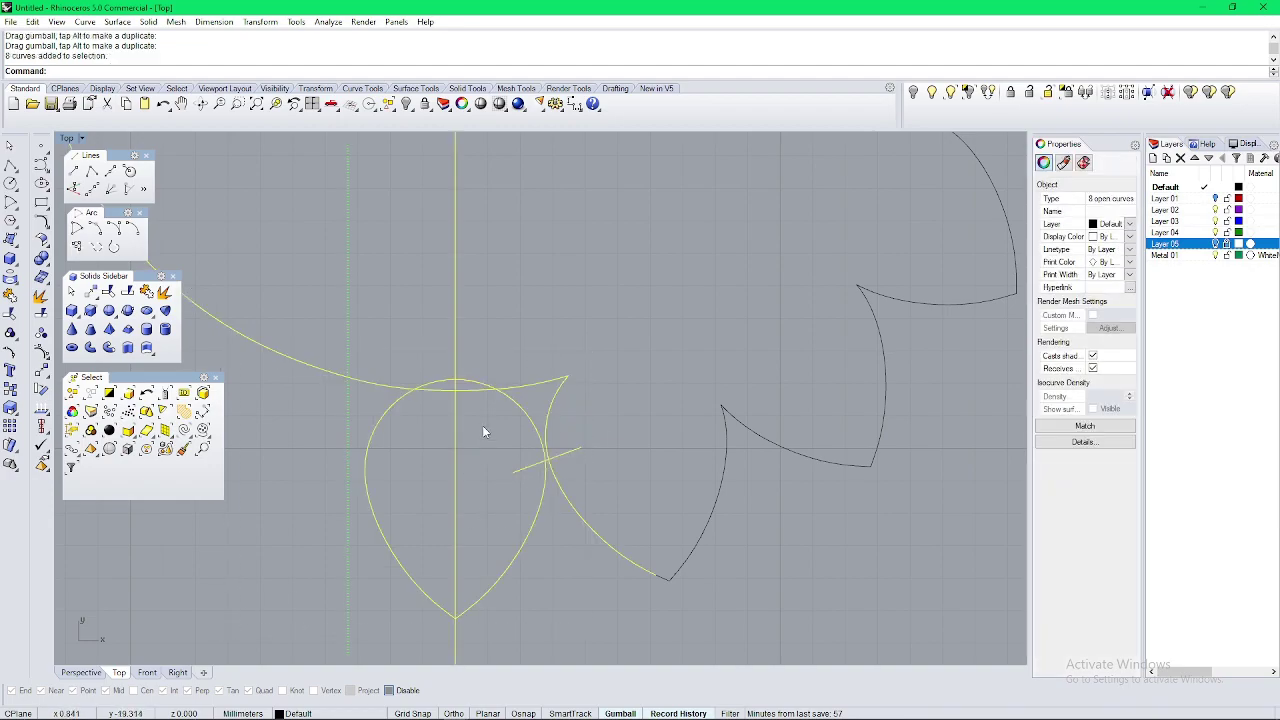
pyautogui.write('t')
pyautogui.press('Return')
pyautogui.moveTo(574, 429); pyautogui.dragTo(470, 413)
pyautogui.click(501, 381)
pyautogui.moveTo(428, 358); pyautogui.dragTo(414, 400)
# Step: Trim the leftover curve pieces near the lowest notch and axis, completing the half outline
pyautogui.scroll(-10, 452, 483)
pyautogui.moveTo(463, 478); pyautogui.dragTo(492, 463, button='right')
pyautogui.scroll(2, 454, 521)
pyautogui.scroll(10, 477, 517)
pyautogui.scroll(-16, 488, 510)
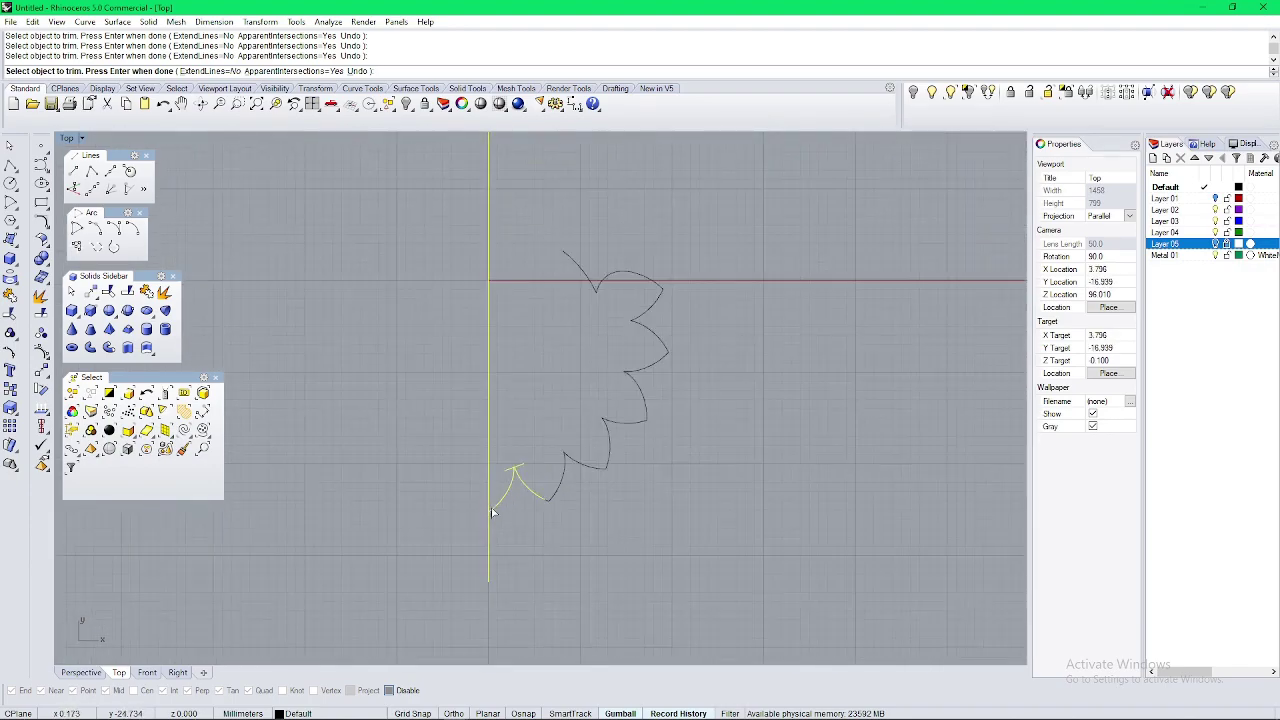
pyautogui.scroll(8, 508, 470)
pyautogui.click(509, 472)
pyautogui.scroll(-4, 510, 474)
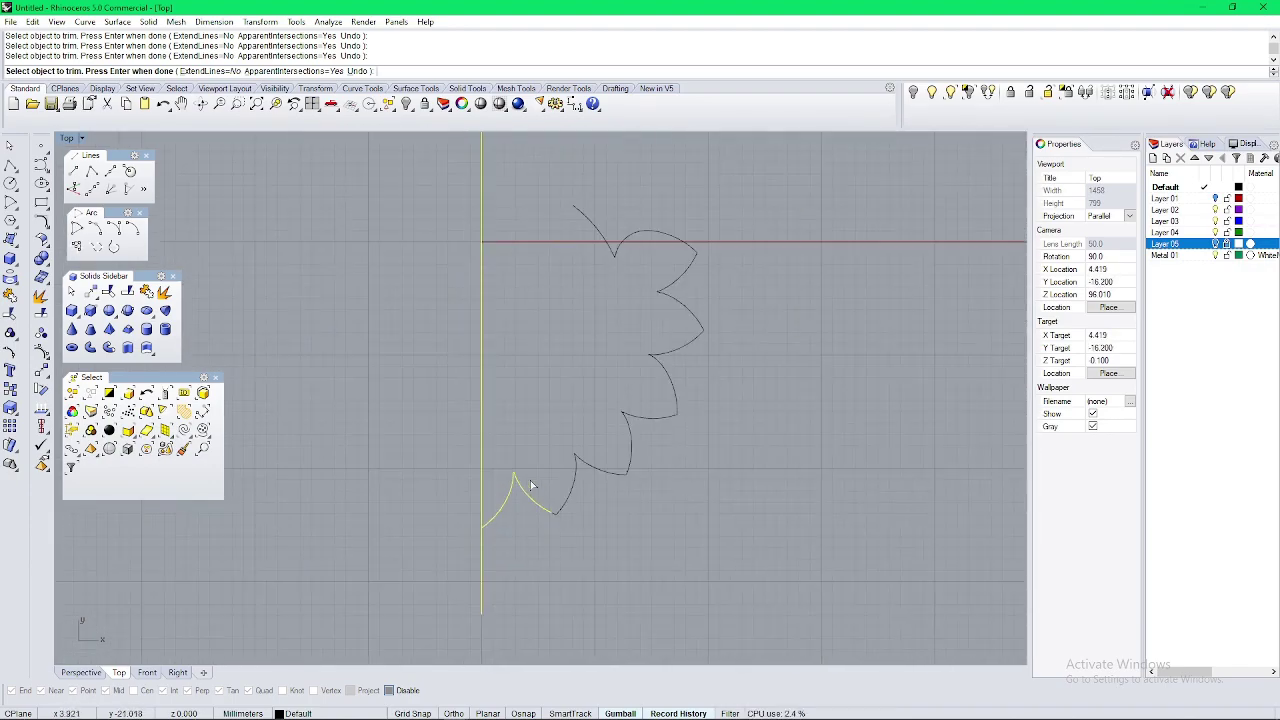
pyautogui.rightClick(560, 495)
# Step: Mirror the half outline, without the axis line, about the vertical axis through the origin (0), keeping the original
pyautogui.scroll(-10, 600, 508)
pyautogui.hotkey('ctrl', 'a')
pyautogui.keyDown('ctrl'); pyautogui.moveTo(635, 335); pyautogui.dragTo(401, 324); pyautogui.keyUp('ctrl')
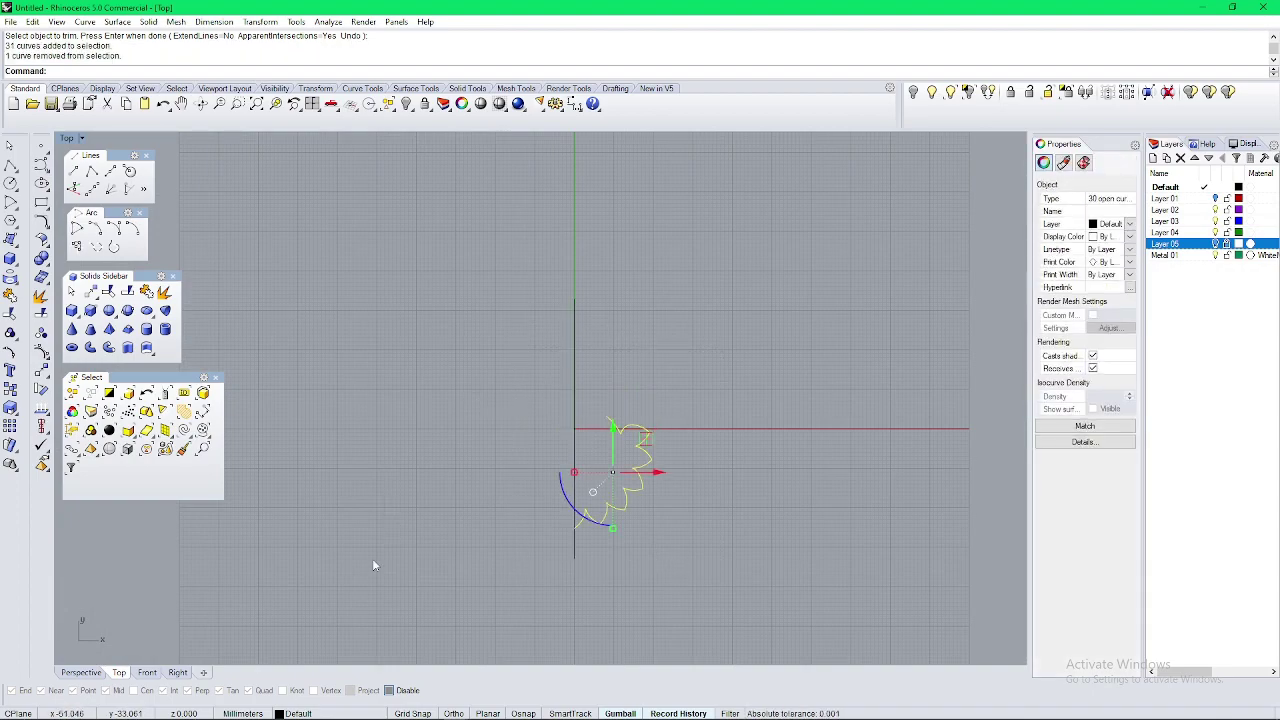
pyautogui.write('mi')
pyautogui.press('Return')
pyautogui.write('0')
pyautogui.press('Return')
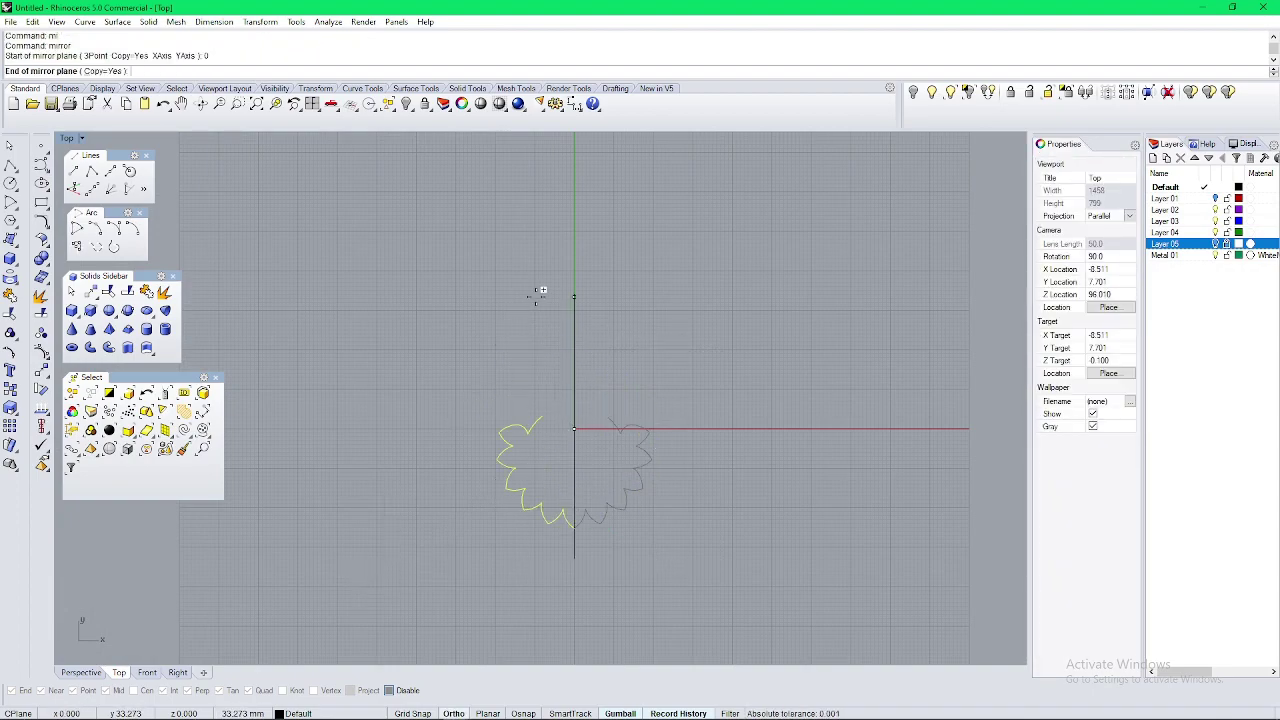
pyautogui.click(538, 295)
# Step: Inspect the outline in the Perspective view and delete the stray short curves at the notches beside the lowest petal
pyautogui.scroll(5, 649, 509)
pyautogui.moveTo(525, 510); pyautogui.dragTo(350, 330)
pyautogui.keyDown('ctrl'); pyautogui.moveTo(560, 295); pyautogui.dragTo(322, 234); pyautogui.keyUp('ctrl')
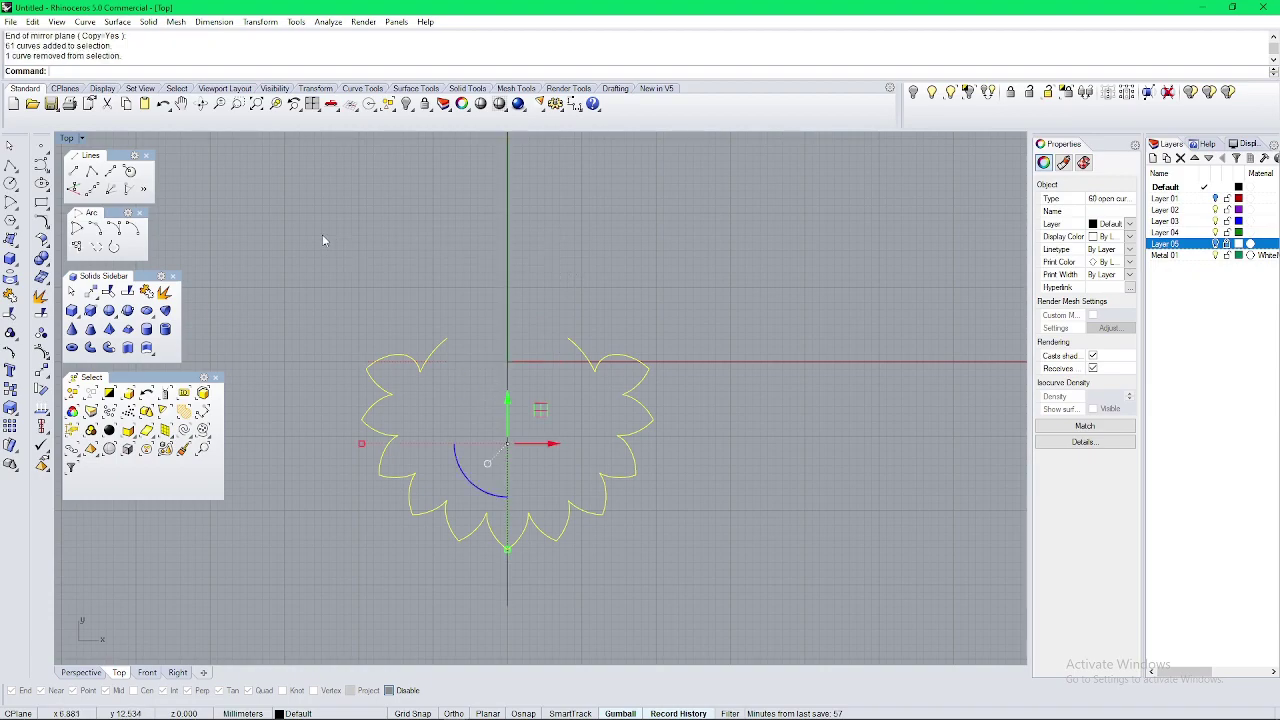
pyautogui.hotkey('ctrl', 'F4')
pyautogui.moveTo(535, 410); pyautogui.dragTo(670, 332, button='right')
pyautogui.scroll(15, 626, 335)
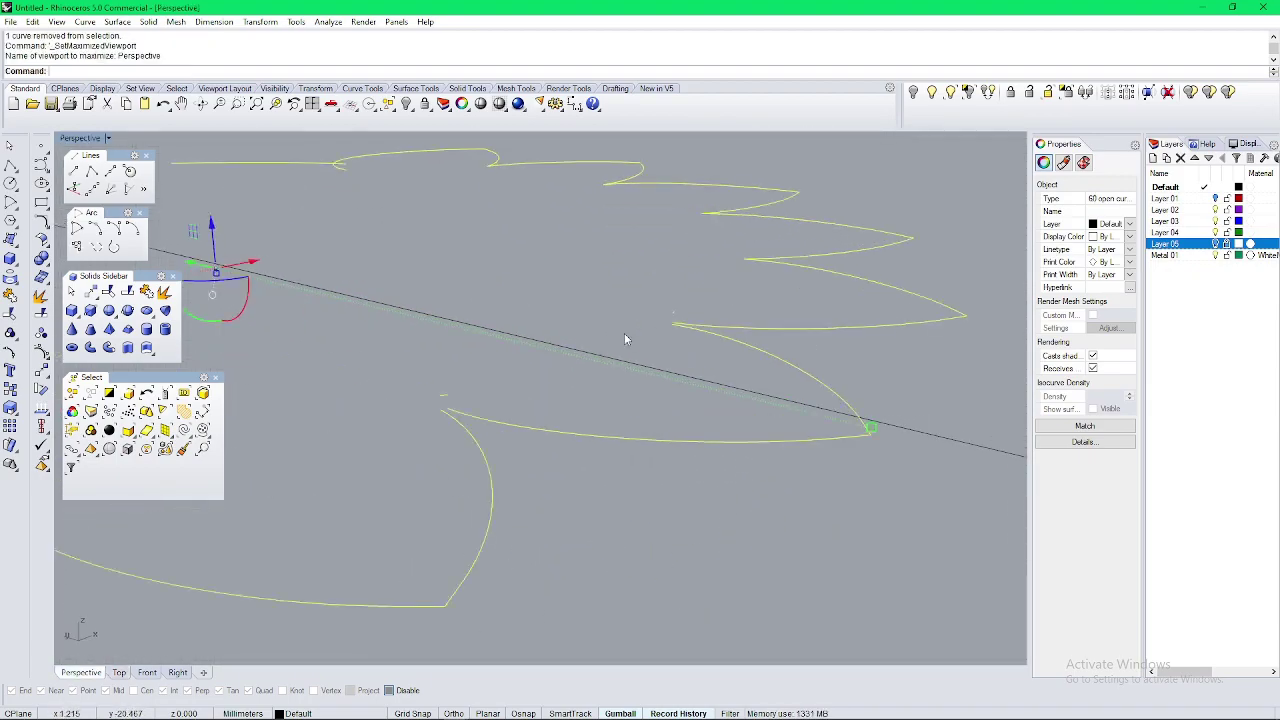
pyautogui.click(624, 333)
pyautogui.moveTo(399, 381); pyautogui.dragTo(345, 433)
pyautogui.press('Delete')
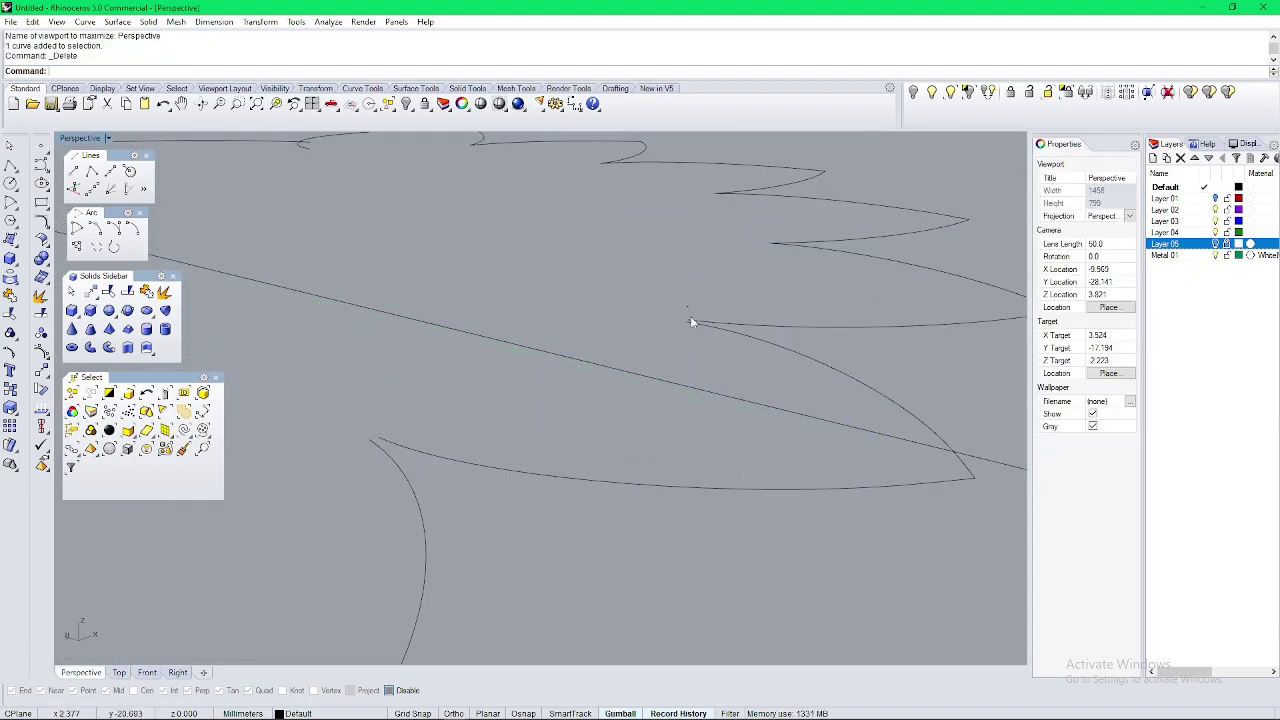
pyautogui.click(687, 307)
pyautogui.press('Delete')
# Step: Extrude all petal outline curves except the vertical guide line straight downward into deep walls
pyautogui.scroll(-6, 680, 374)
pyautogui.scroll(-3, 715, 523)
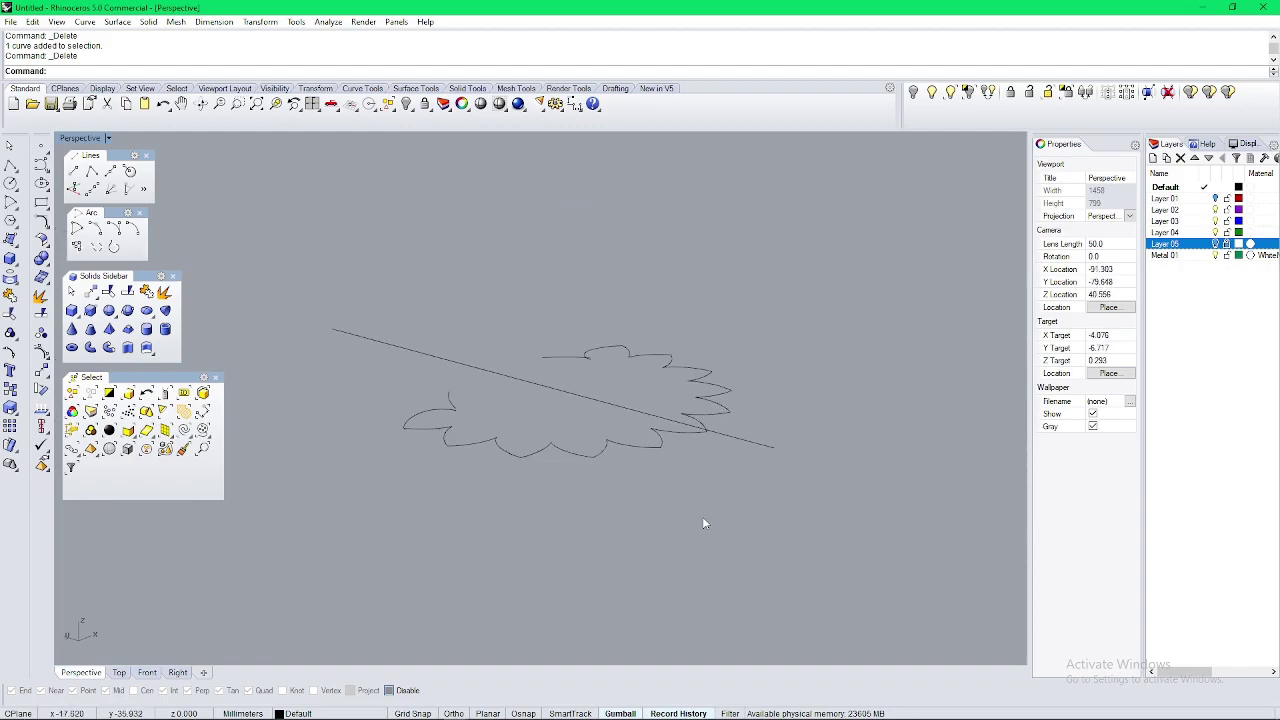
pyautogui.moveTo(360, 262); pyautogui.dragTo(355, 259)
pyautogui.keyDown('ctrl'); pyautogui.click(374, 340); pyautogui.keyUp('ctrl')
pyautogui.moveTo(382, 416); pyautogui.dragTo(384, 378, button='right')
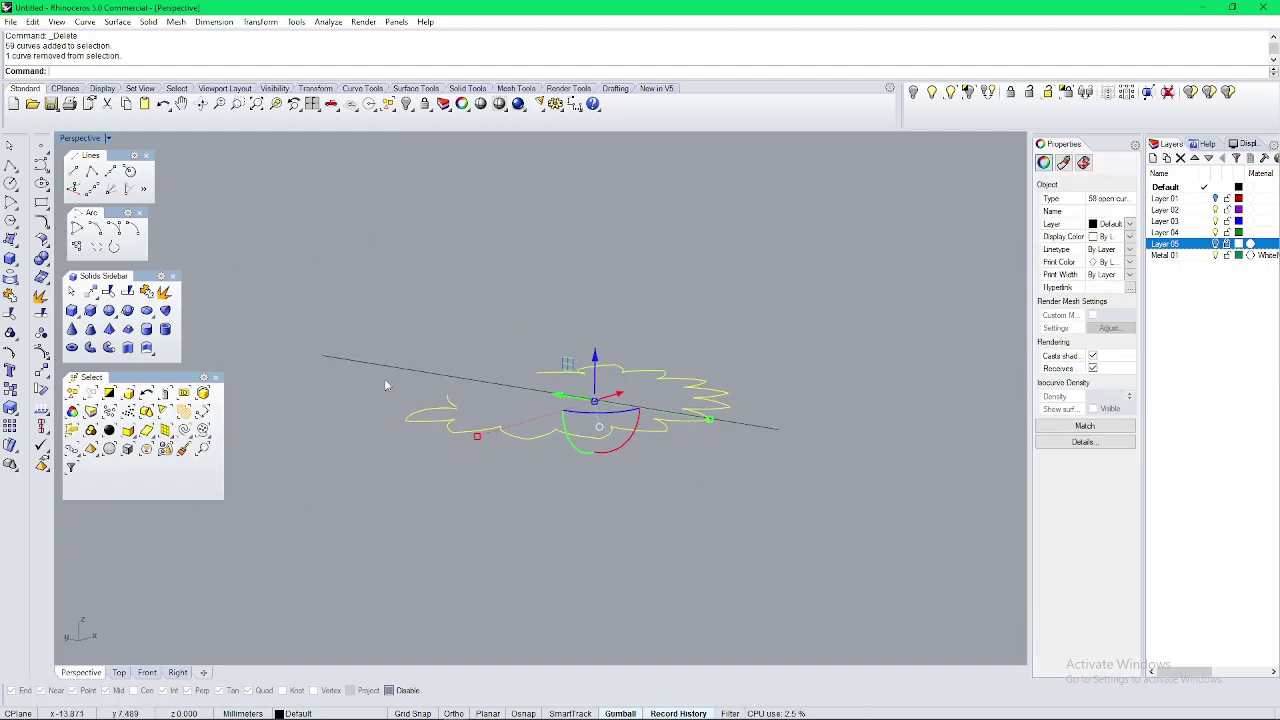
pyautogui.click(128, 348)
pyautogui.click(502, 535)
# Step: Delete the vertical guide line, leaving only the extruded petal walls
pyautogui.moveTo(548, 385); pyautogui.dragTo(430, 455, button='right')
pyautogui.press('Delete')
pyautogui.click(672, 318)
pyautogui.press('Delete')
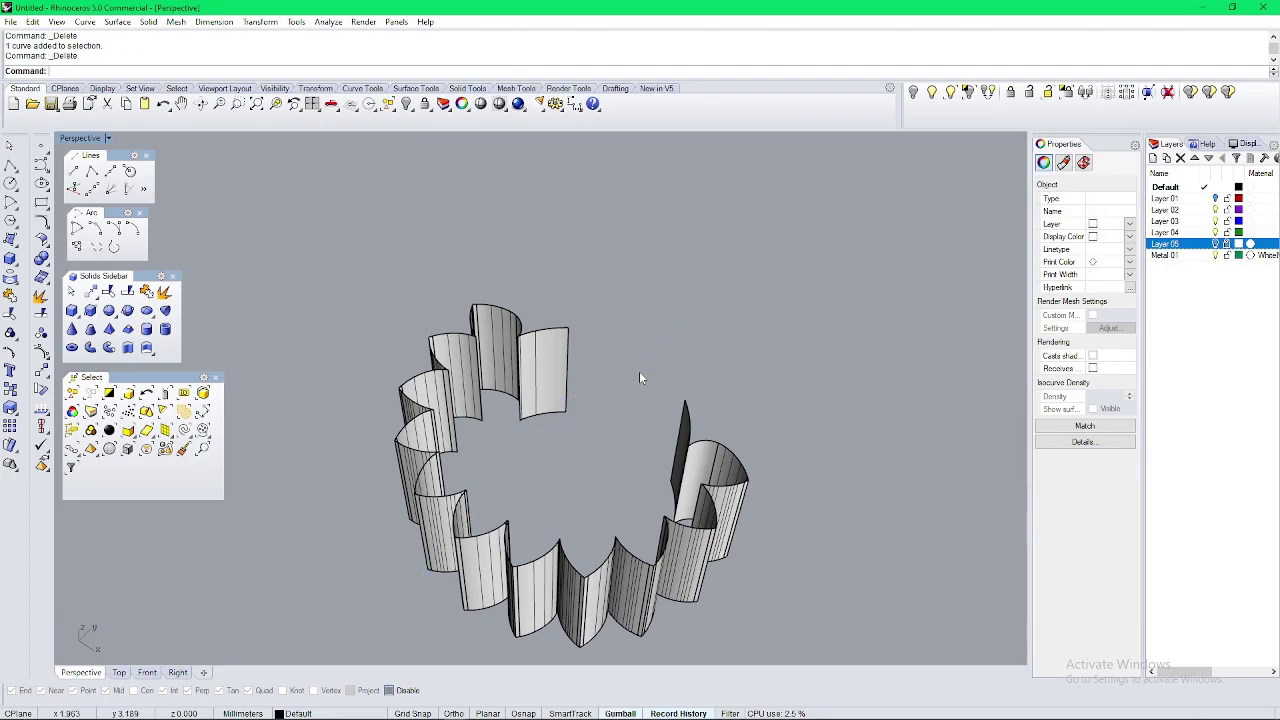
# Step: Show all hidden objects in the Right view and hide the separate top piece again
pyautogui.moveTo(602, 402); pyautogui.dragTo(558, 364, button='right')
pyautogui.hotkey('ctrl', 'F3')
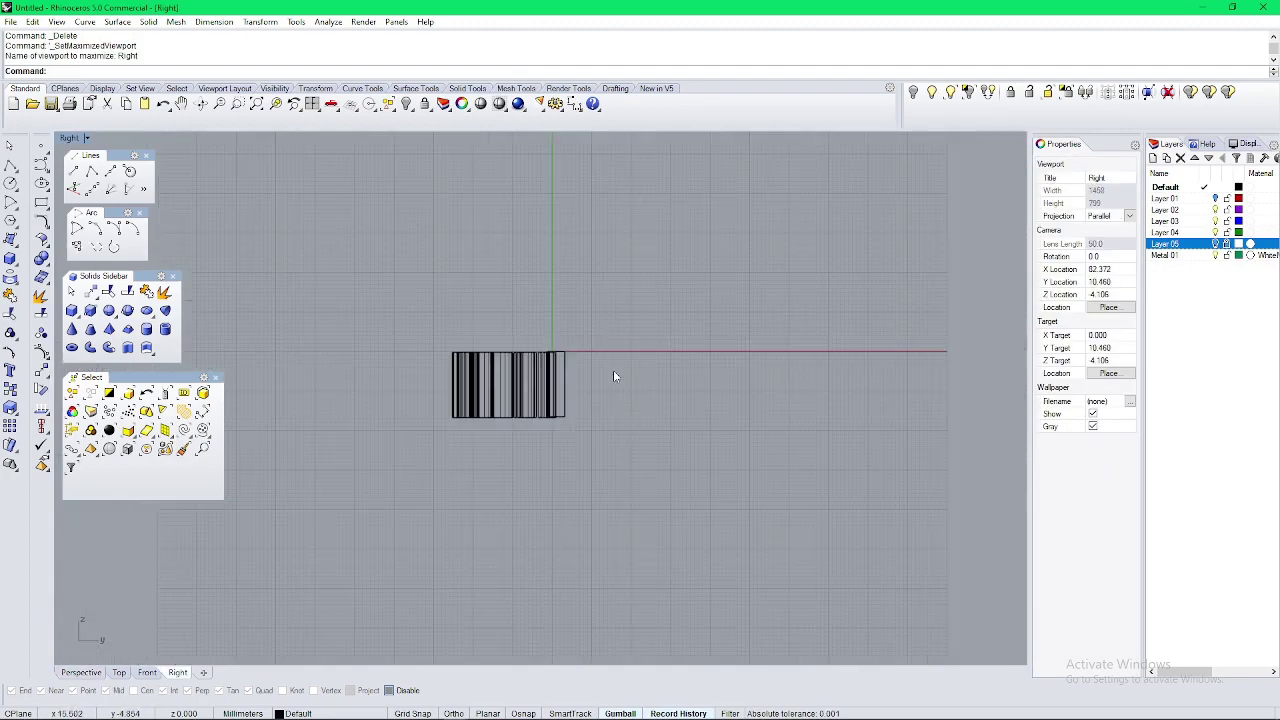
pyautogui.click(932, 93)
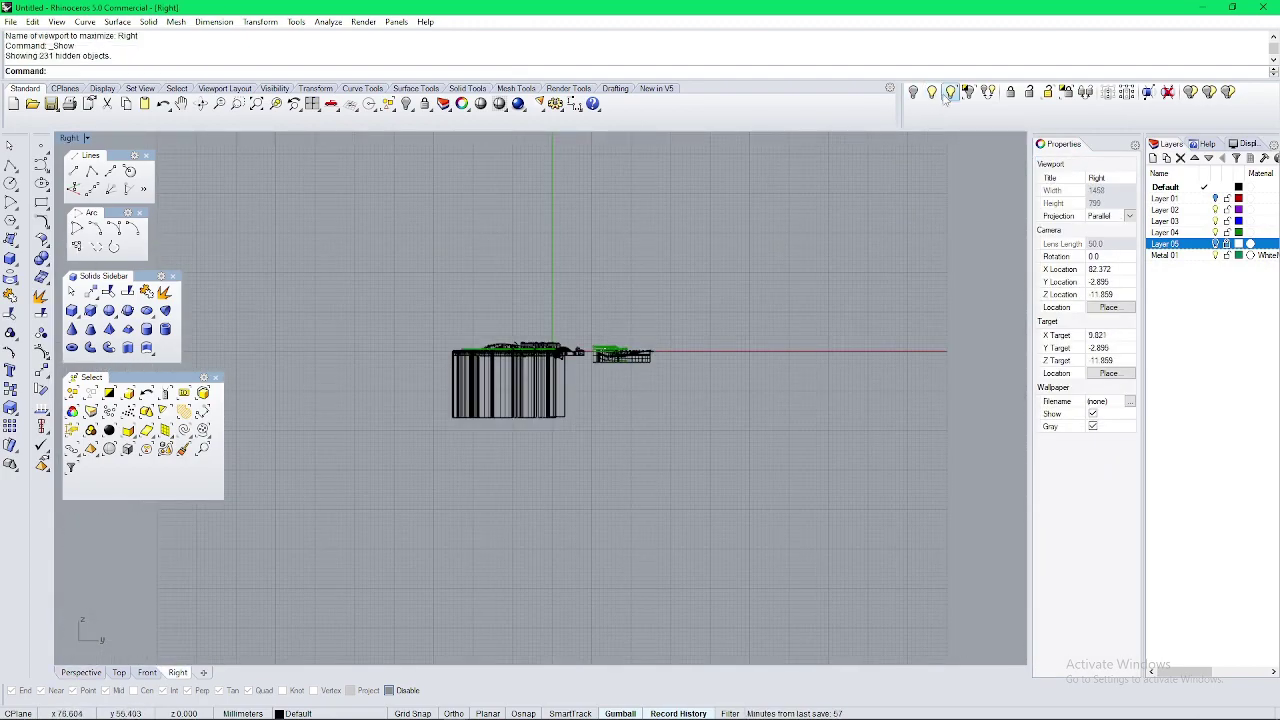
pyautogui.moveTo(687, 301); pyautogui.dragTo(597, 428)
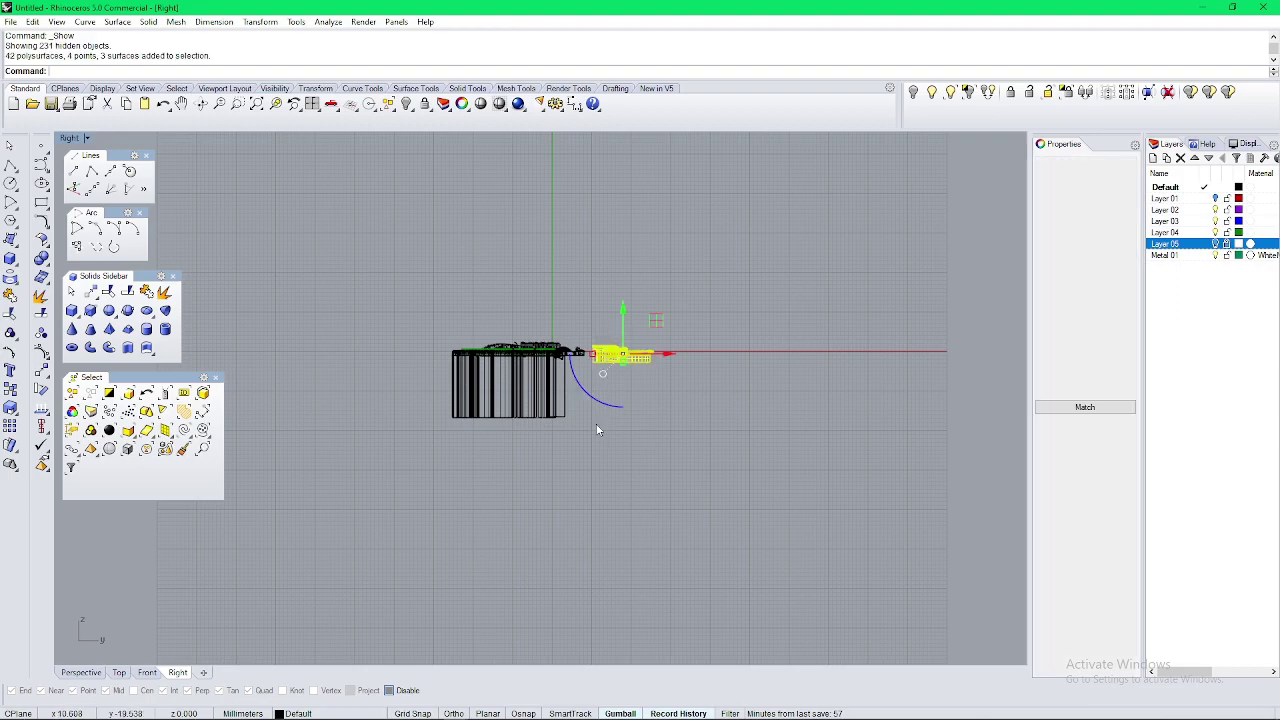
pyautogui.click(913, 93)
# Step: Draw a 1 mm vertical line downward from the underside of the pendant body in the Right view
pyautogui.scroll(12, 533, 349)
pyautogui.moveTo(238, 329); pyautogui.dragTo(339, 266, button='right')
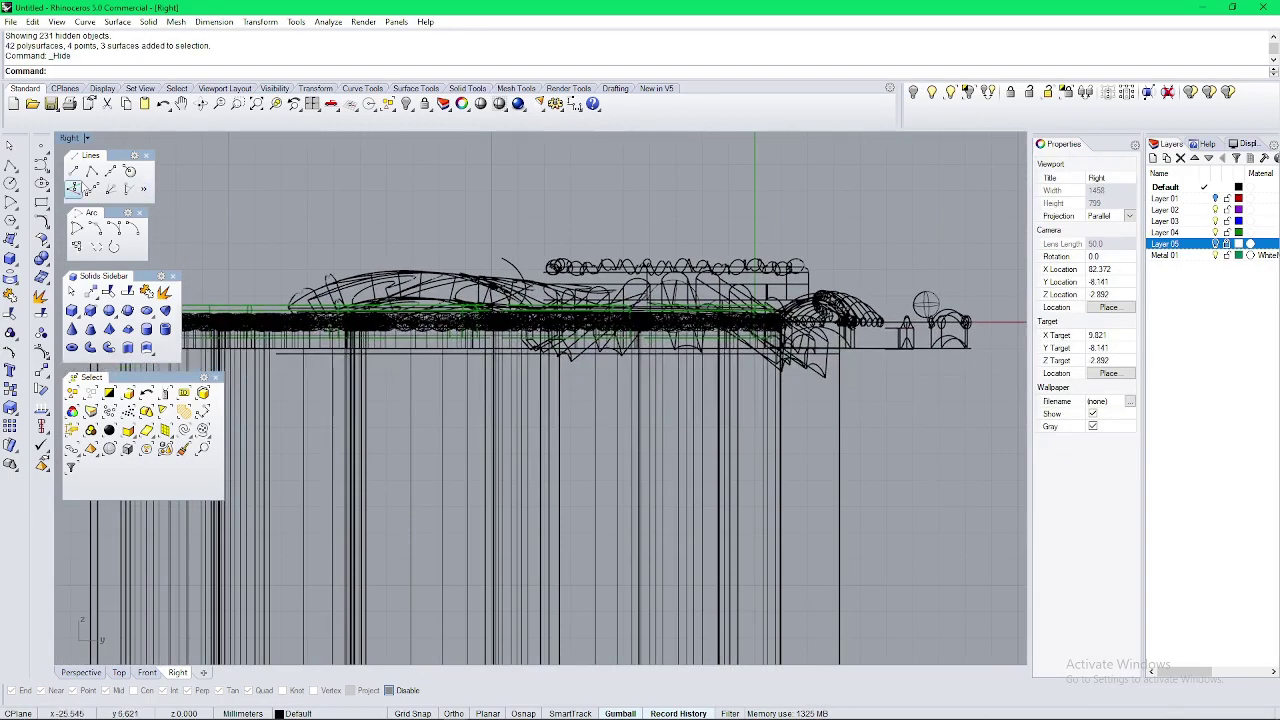
pyautogui.click(75, 171)
pyautogui.scroll(3, 400, 371)
pyautogui.click(392, 375)
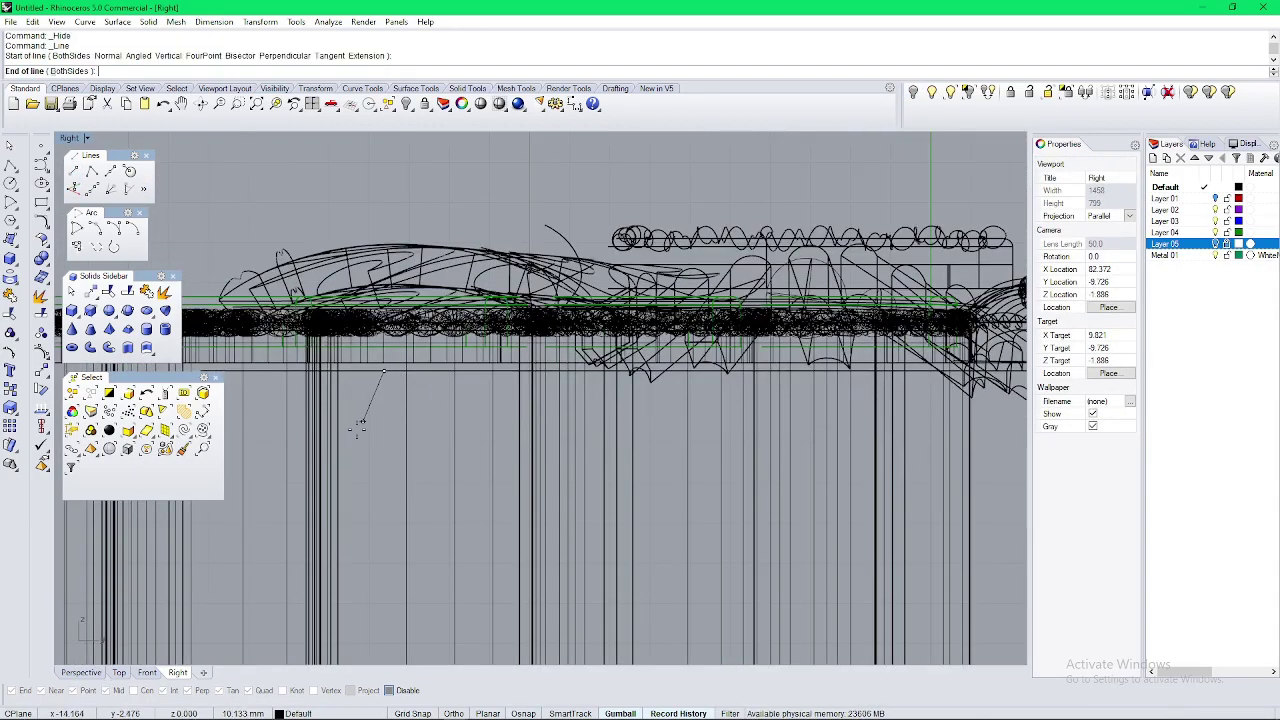
pyautogui.write('1')
pyautogui.press('Return')
pyautogui.scroll(-10, 403, 450)
pyautogui.keyDown('shift'); pyautogui.click(386, 449); pyautogui.keyUp('shift')
pyautogui.moveTo(377, 457); pyautogui.dragTo(435, 425, button='right')
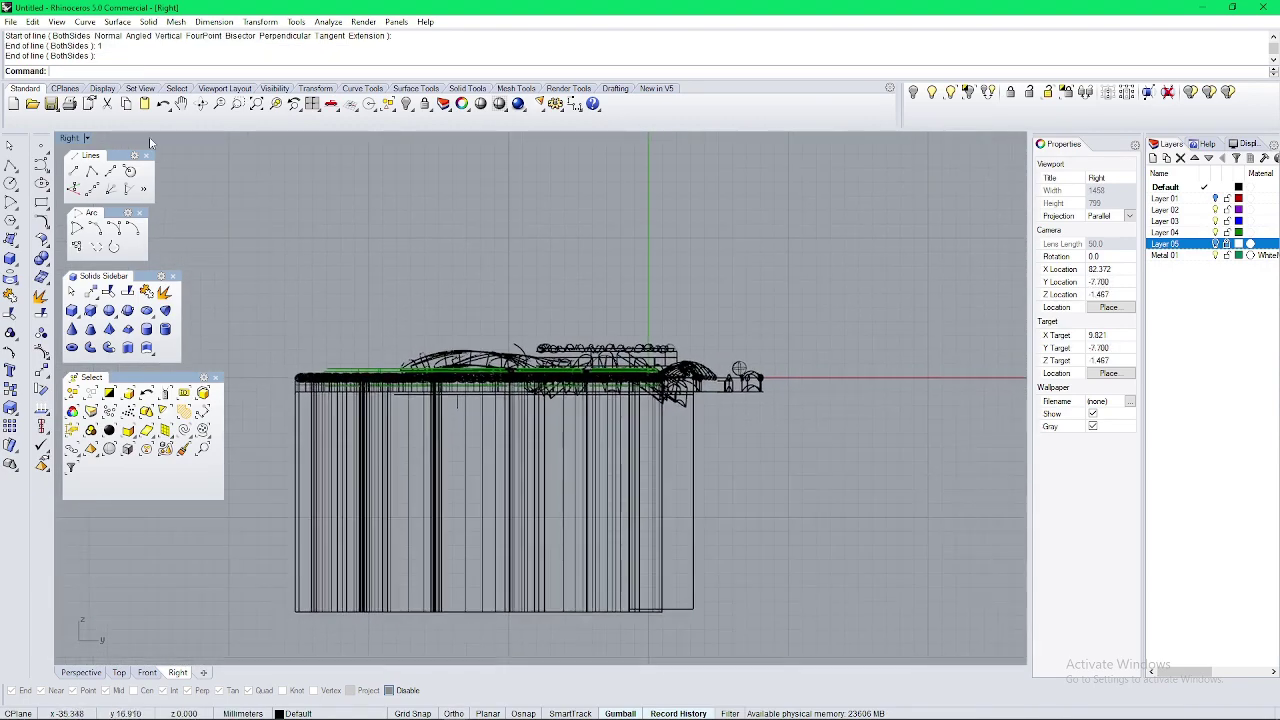
# Step: Draw a horizontal both-sides line centred on the 1 mm line's lower end, extending past both sides of the walls
pyautogui.click(113, 179)
pyautogui.scroll(4, 450, 408)
pyautogui.click(461, 406)
pyautogui.scroll(-8, 512, 424)
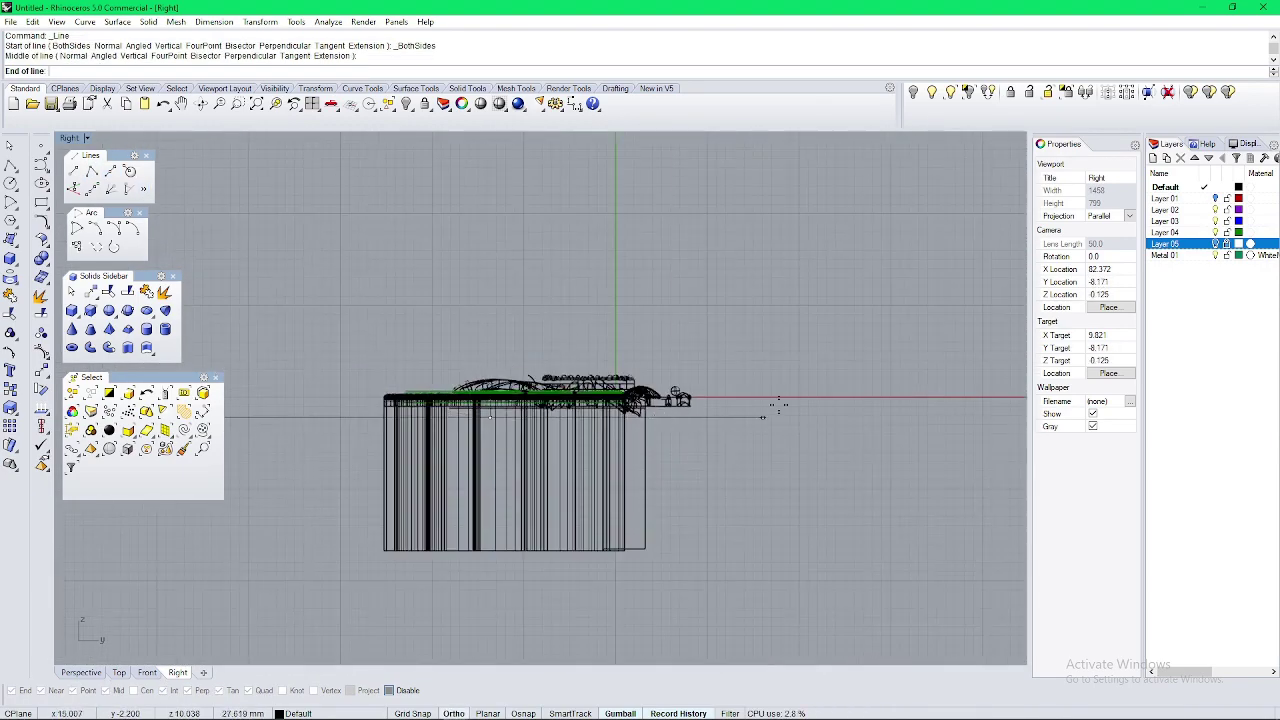
pyautogui.keyDown('shift'); pyautogui.click(798, 410); pyautogui.keyUp('shift')
# Step: Trim the extruded walls below the horizontal line and delete that cutting line
pyautogui.moveTo(781, 350); pyautogui.dragTo(731, 477)
pyautogui.hotkey('ctrl', 't')
pyautogui.click(504, 535)
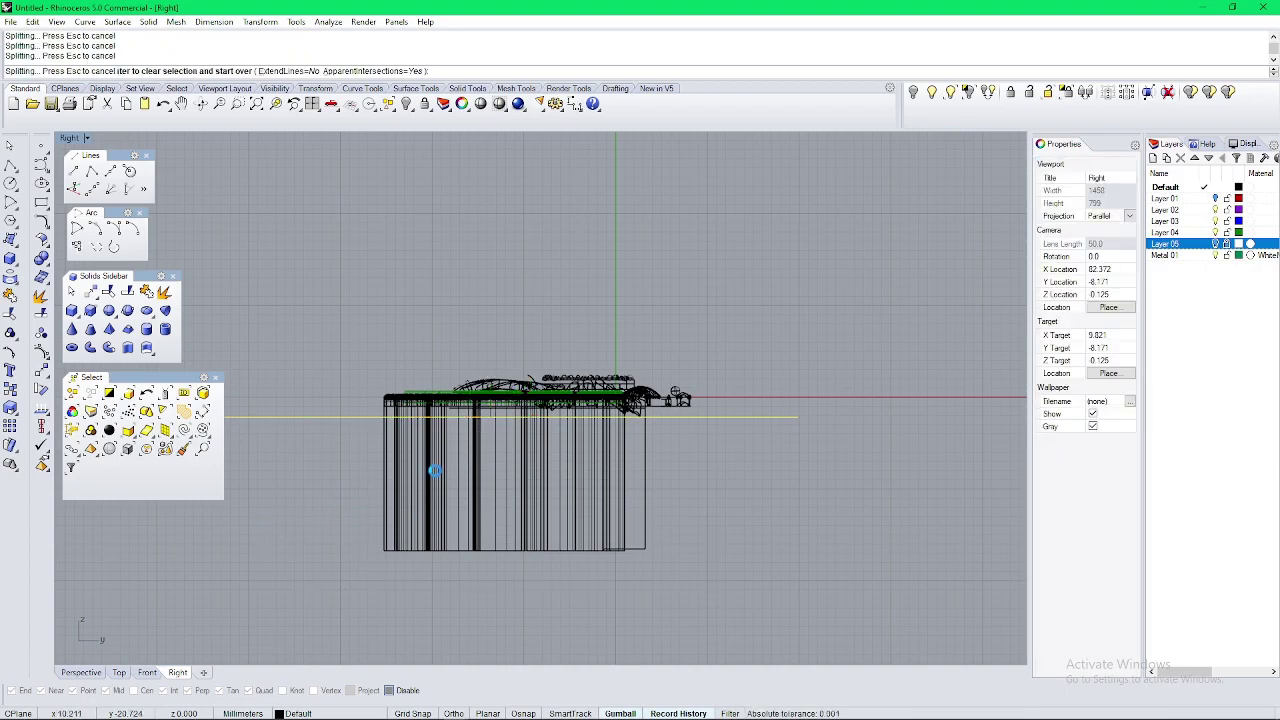
pyautogui.press('Return')
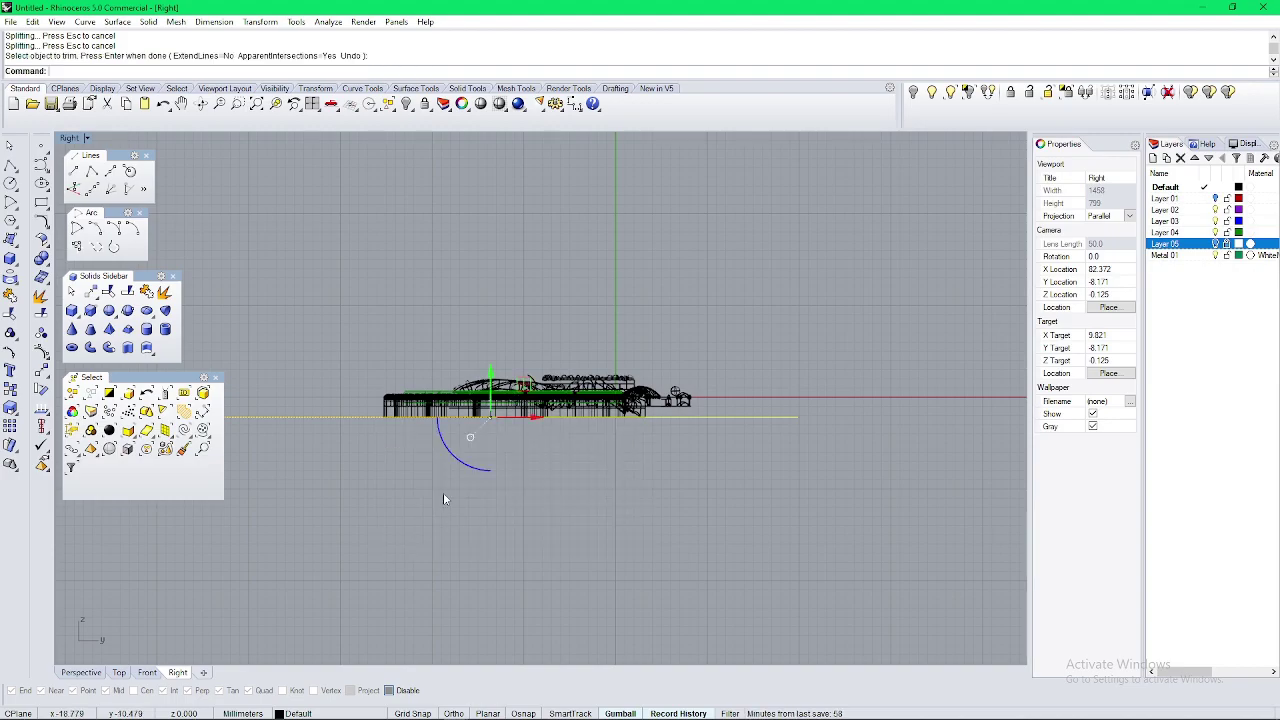
pyautogui.press('Delete')
# Step: Hide the pendant's body, petals and ornaments in the Perspective view, keeping the trimmed outer walls
pyautogui.hotkey('ctrl', 'F4')
pyautogui.moveTo(436, 518)
pyautogui.mouseDown(button='right')
pyautogui.moveTo(700, 410)
pyautogui.moveTo(681, 227)
pyautogui.moveTo(770, 579)
pyautogui.moveTo(391, 580)
pyautogui.moveTo(547, 399)
pyautogui.mouseUp(button='right')
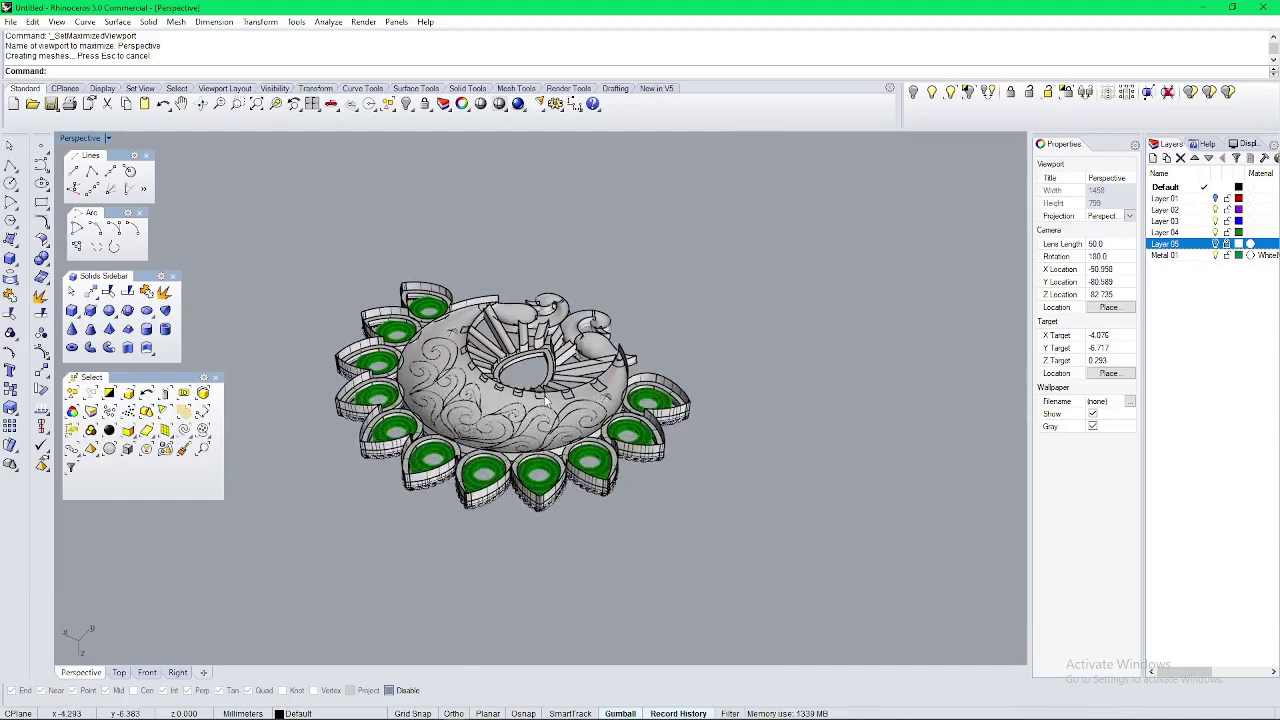
pyautogui.scroll(6, 547, 399)
pyautogui.hotkey('ctrl', 'a')
pyautogui.click(911, 95)
# Step: Delete the short leftover curve inside the ring of petal walls
pyautogui.moveTo(780, 220); pyautogui.dragTo(808, 420, button='right')
pyautogui.scroll(5, 758, 580)
pyautogui.click(736, 581)
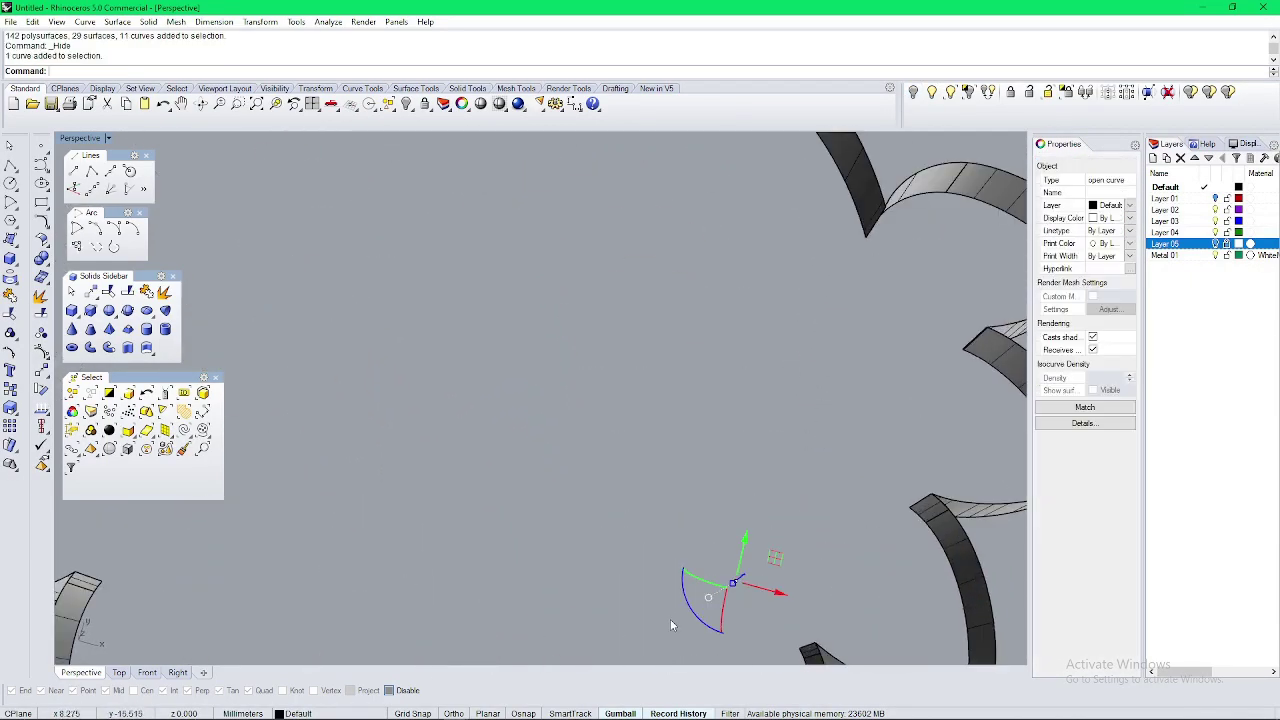
pyautogui.press('Delete')
# Step: Delete the wall surfaces and curves on one side of the centre line, keeping the opposite half
pyautogui.scroll(-5, 696, 510)
pyautogui.moveTo(581, 493); pyautogui.dragTo(396, 388, button='right')
pyautogui.keyDown('shift'); pyautogui.moveTo(497, 468); pyautogui.dragTo(514, 434, button='right'); pyautogui.keyUp('shift')
pyautogui.scroll(-2, 590, 408)
pyautogui.moveTo(752, 215); pyautogui.dragTo(480, 364)
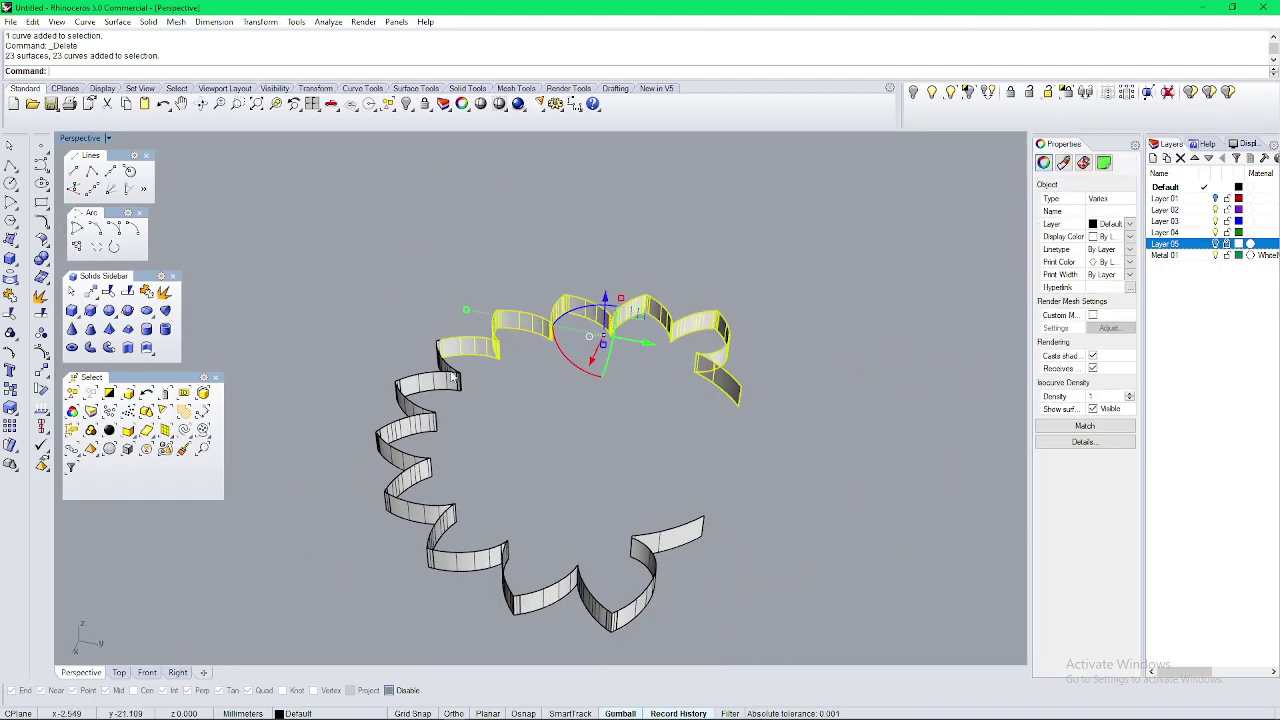
pyautogui.moveTo(486, 358); pyautogui.dragTo(612, 584, button='right')
pyautogui.scroll(2, 493, 435)
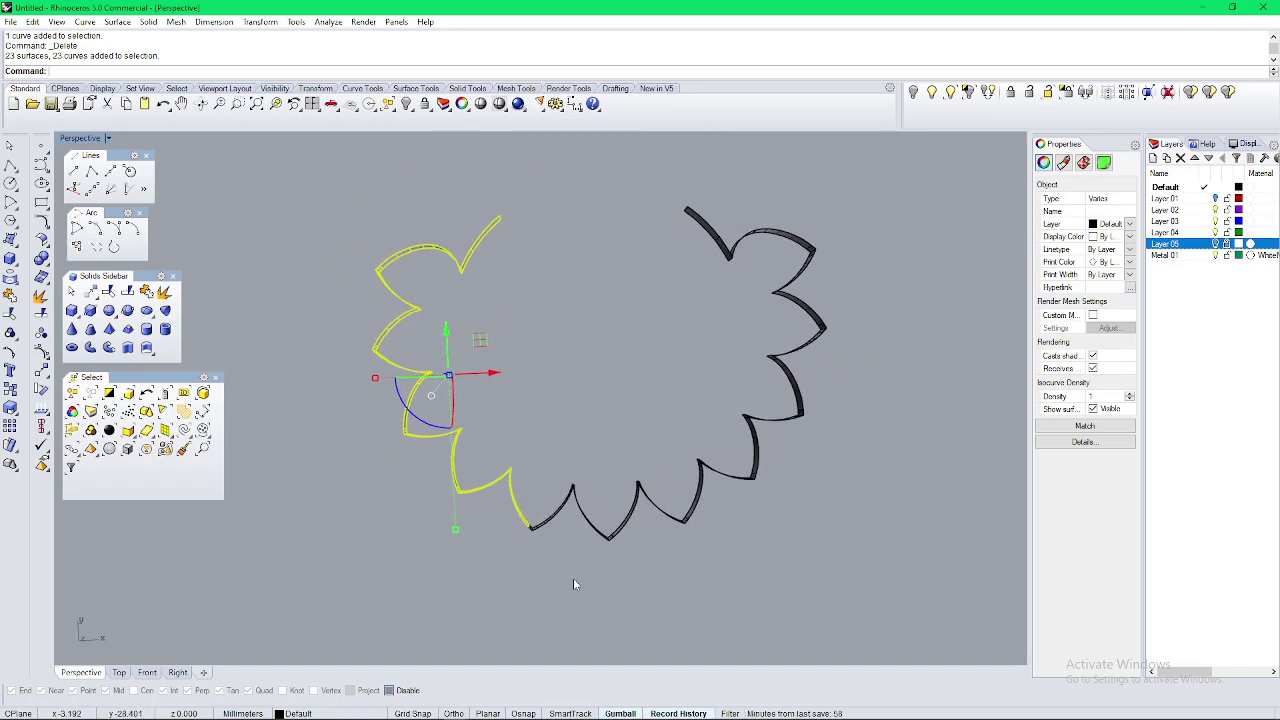
pyautogui.keyDown('shift'); pyautogui.moveTo(574, 580); pyautogui.dragTo(418, 438); pyautogui.keyUp('shift')
pyautogui.scroll(4, 592, 508)
pyautogui.keyDown('shift'); pyautogui.moveTo(613, 424); pyautogui.dragTo(410, 566); pyautogui.keyUp('shift')
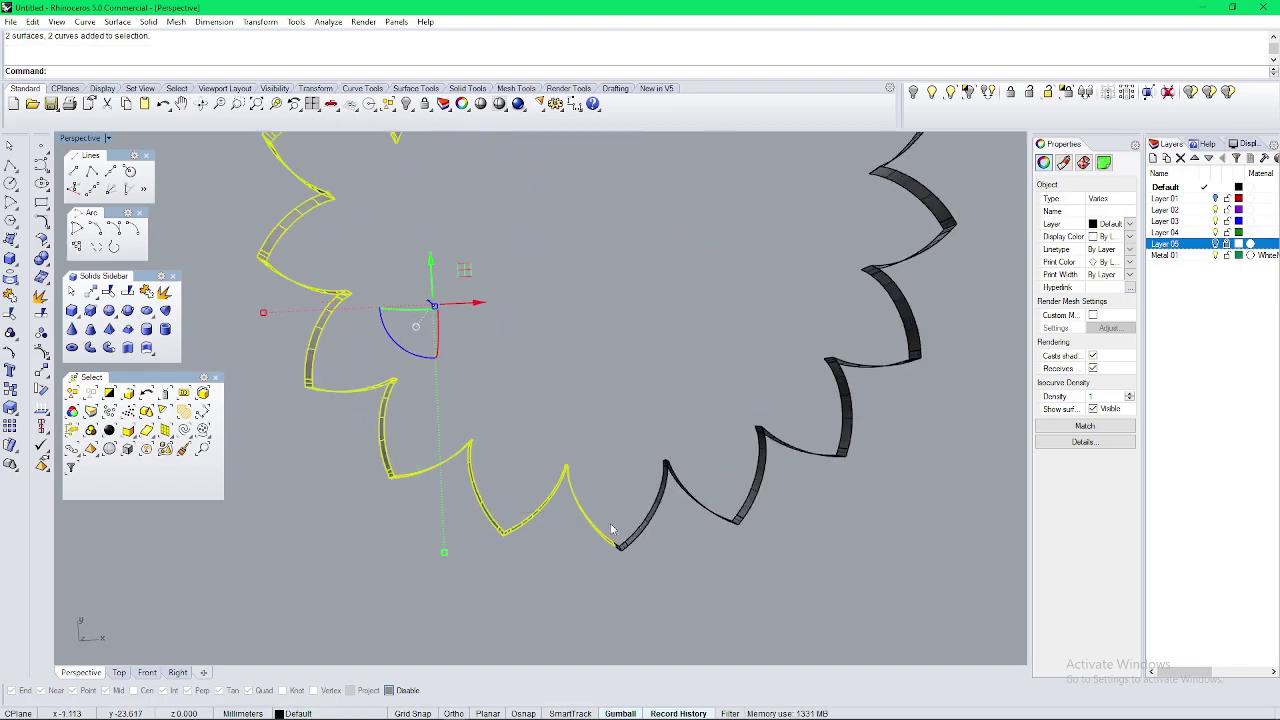
pyautogui.press('Delete')
# Step: Delete the leftover surface piece and stray curve at the centre end of the remaining half wall
pyautogui.scroll(8, 622, 556)
pyautogui.moveTo(602, 503); pyautogui.dragTo(562, 582)
pyautogui.press('Delete')
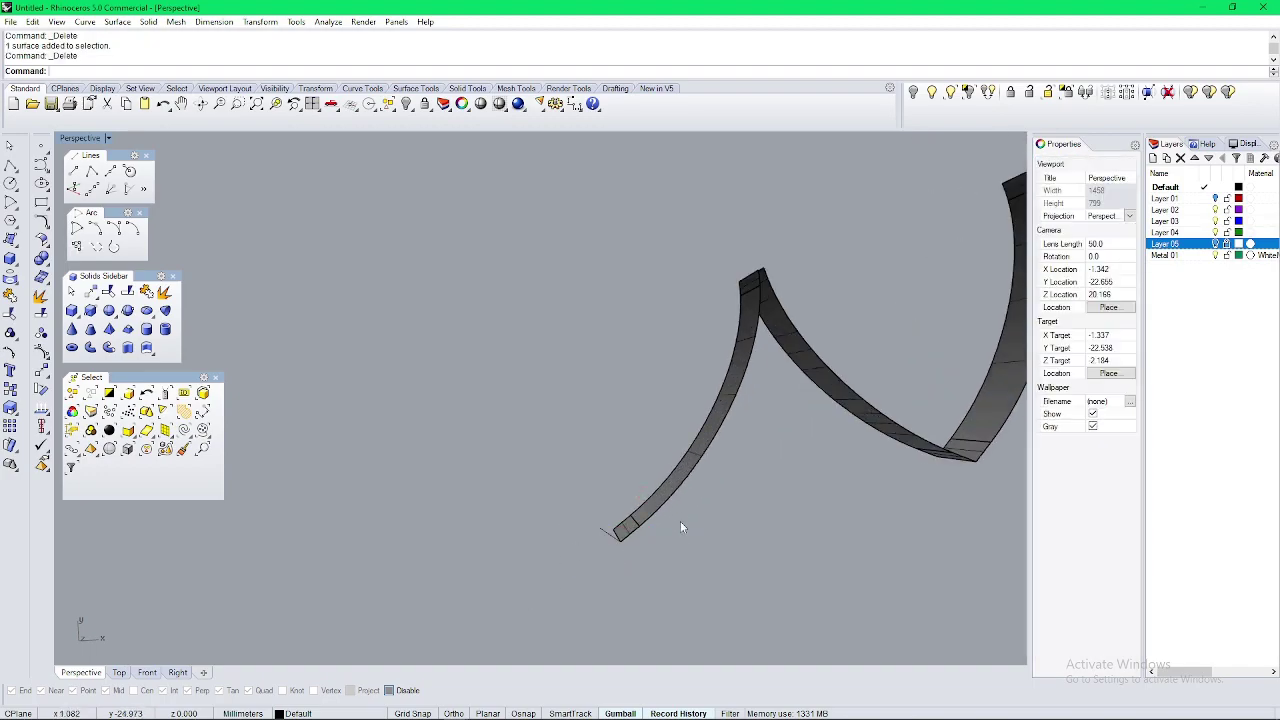
pyautogui.moveTo(680, 526); pyautogui.dragTo(640, 470, button='right')
pyautogui.scroll(8, 573, 506)
pyautogui.click(589, 488)
pyautogui.press('Delete')
# Step: Apply a surface fillet between the two petal walls at the inner corner nearest the centre cut
pyautogui.scroll(-4, 575, 498)
pyautogui.keyDown('shift'); pyautogui.moveTo(798, 438); pyautogui.dragTo(201, 411, button='right'); pyautogui.keyUp('shift')
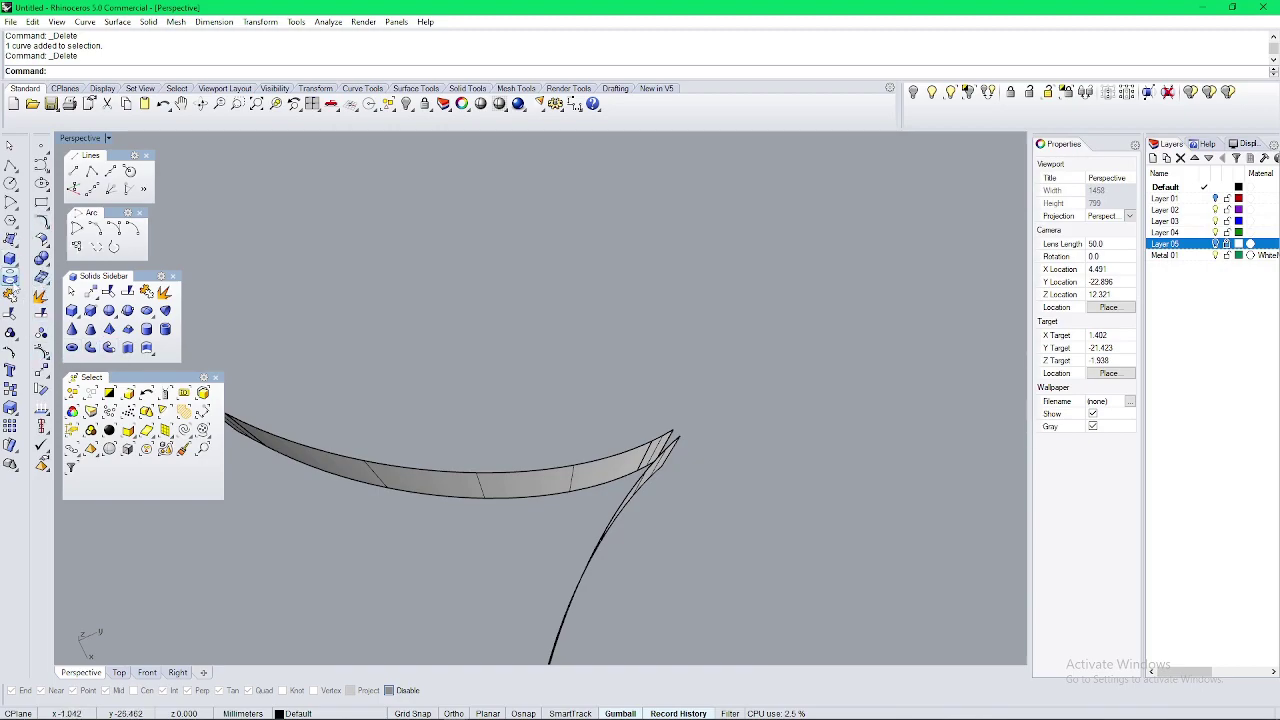
pyautogui.click(41, 242)
pyautogui.scroll(4, 646, 419)
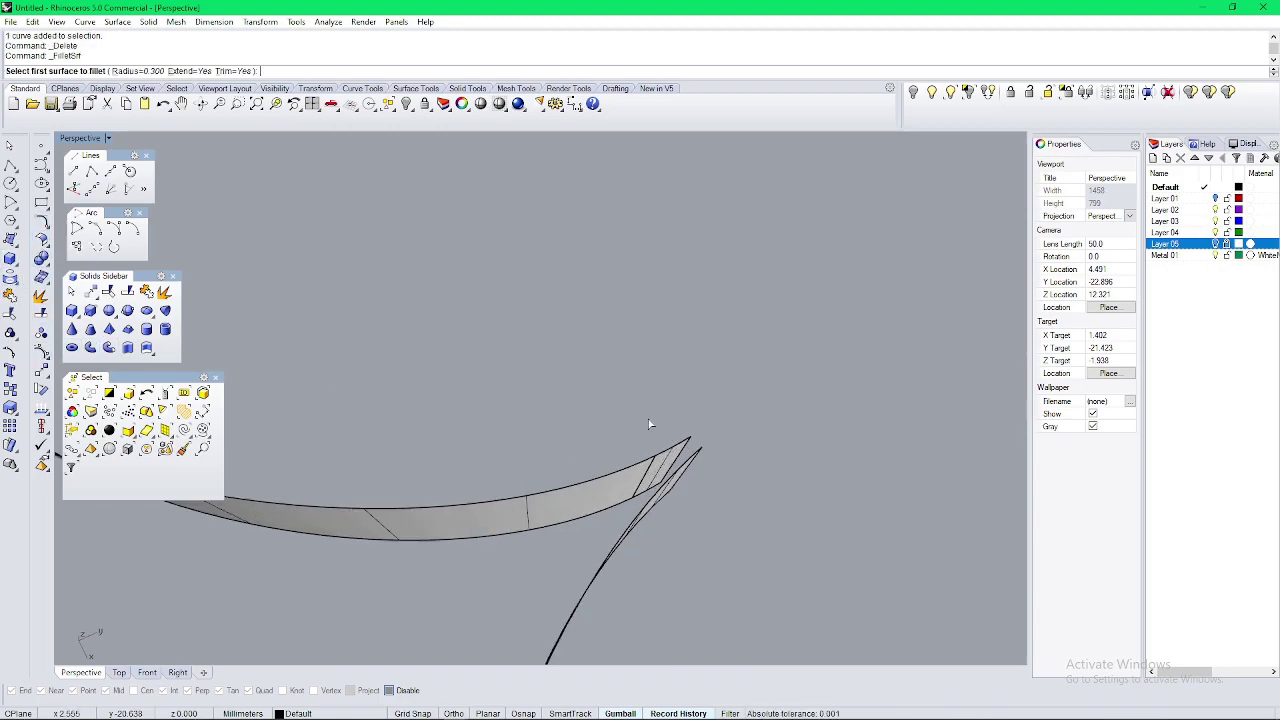
pyautogui.click(659, 468)
pyautogui.click(685, 478)
pyautogui.rightClick(671, 465)
pyautogui.click(671, 466)
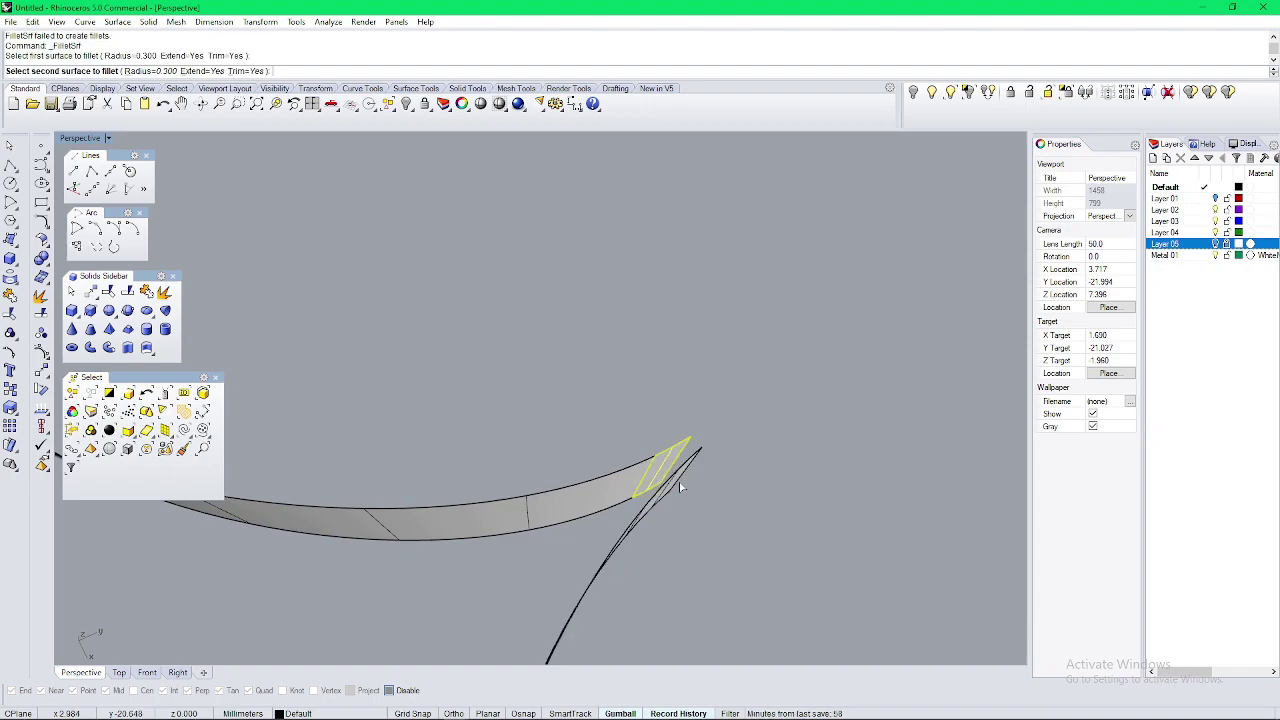
pyautogui.click(677, 489)
# Step: Fillet the adjoining wall surfaces at the next two inner corners along the half outline
pyautogui.scroll(-8, 611, 477)
pyautogui.keyDown('shift'); pyautogui.moveTo(800, 632); pyautogui.dragTo(608, 490, button='right'); pyautogui.keyUp('shift')
pyautogui.rightClick(700, 506)
pyautogui.scroll(5, 694, 530)
pyautogui.click(666, 527)
pyautogui.click(686, 532)
pyautogui.moveTo(588, 390); pyautogui.dragTo(444, 412, button='right')
pyautogui.keyDown('shift'); pyautogui.moveTo(760, 308); pyautogui.dragTo(574, 507, button='right'); pyautogui.keyUp('shift')
pyautogui.rightClick(645, 420)
pyautogui.click(682, 401)
pyautogui.click(702, 381)
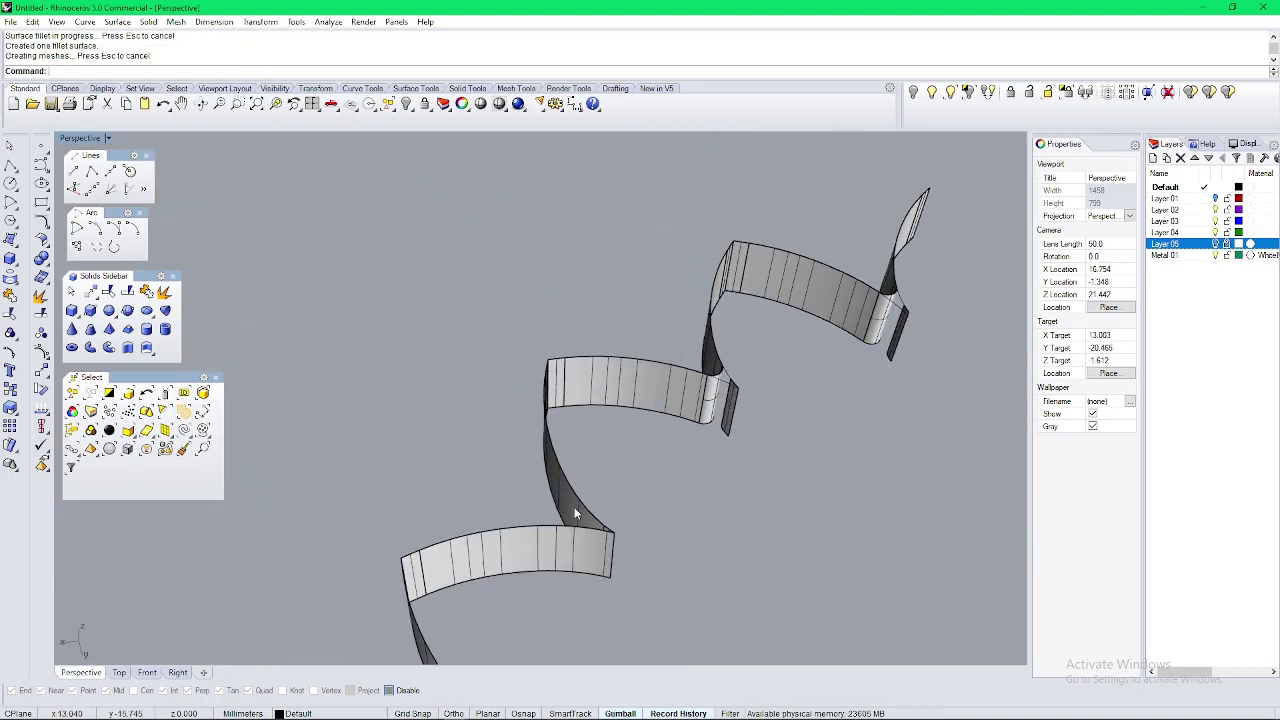
# Step: Round two further inner corners between neighbouring petal walls with surface fillets
pyautogui.rightClick(578, 520)
pyautogui.click(587, 546)
pyautogui.click(581, 516)
pyautogui.keyDown('shift'); pyautogui.moveTo(587, 578); pyautogui.dragTo(588, 440, button='right'); pyautogui.keyUp('shift')
pyautogui.scroll(-4, 588, 440)
pyautogui.rightClick(574, 478)
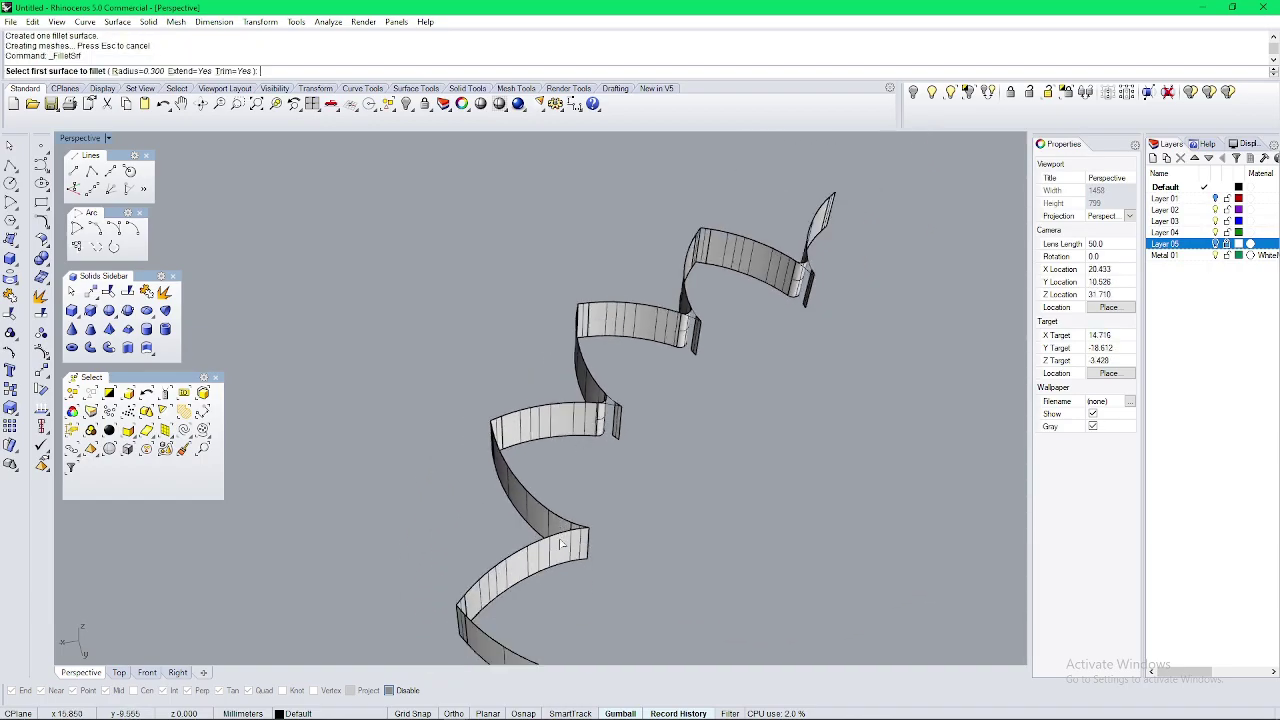
pyautogui.click(562, 546)
pyautogui.click(560, 522)
# Step: Fillet the last inner corners between the petal walls, finishing at the upper end of the half outline
pyautogui.keyDown('shift'); pyautogui.moveTo(574, 583); pyautogui.dragTo(557, 469, button='right'); pyautogui.keyUp('shift')
pyautogui.rightClick(578, 545)
pyautogui.click(583, 562)
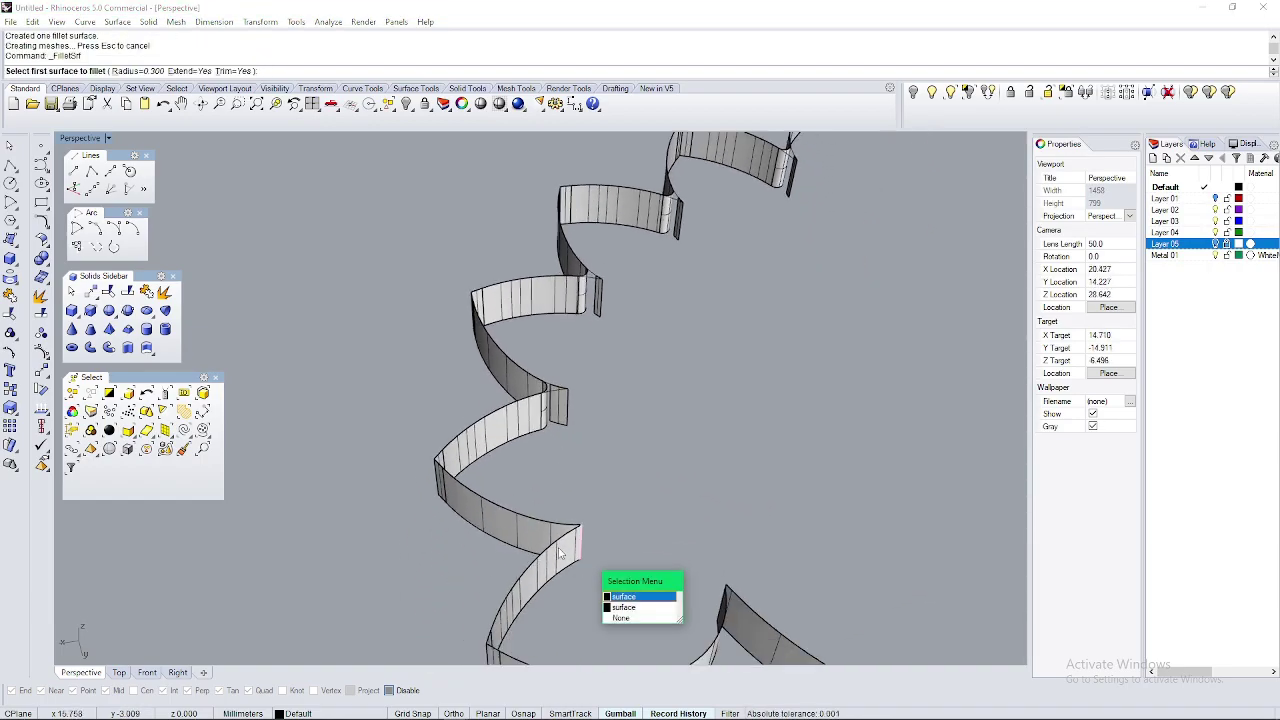
pyautogui.click(565, 554)
pyautogui.rightClick(565, 554)
pyautogui.click(565, 554)
pyautogui.click(560, 523)
pyautogui.click(620, 570)
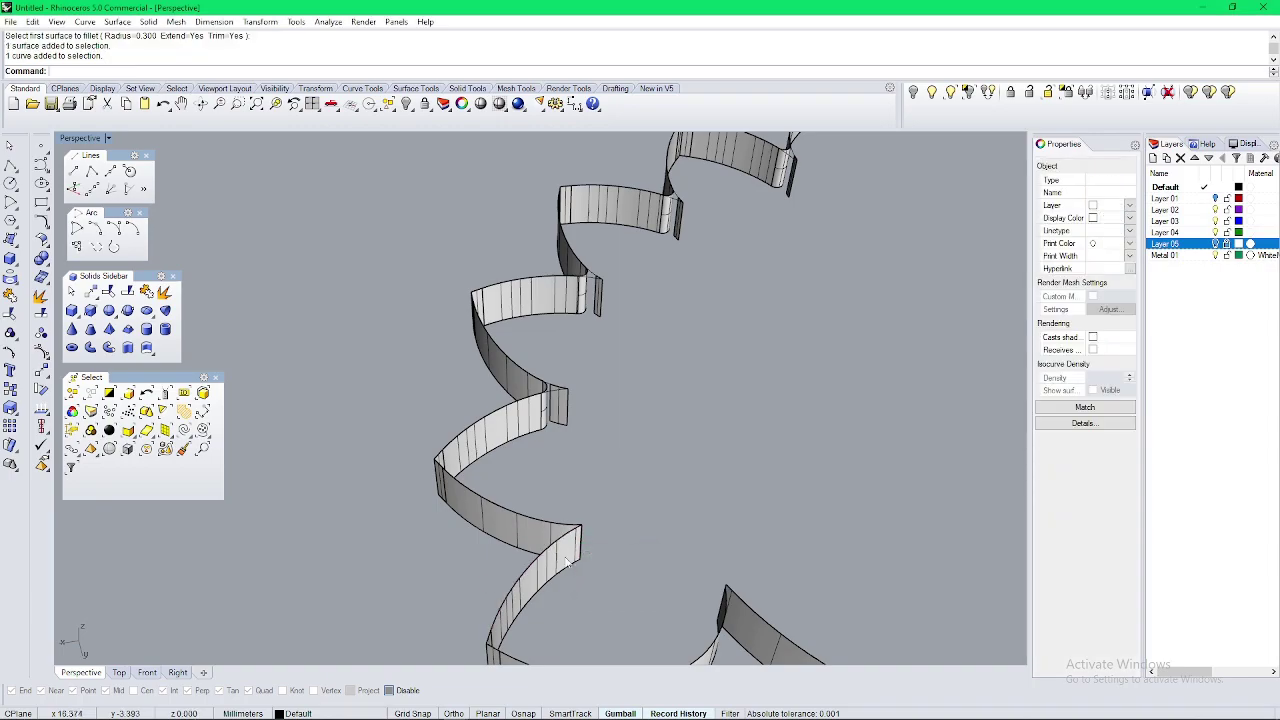
pyautogui.rightClick(569, 559)
pyautogui.click(569, 557)
pyautogui.click(557, 535)
pyautogui.keyDown('shift'); pyautogui.moveTo(709, 624); pyautogui.dragTo(620, 564, button='right'); pyautogui.keyUp('shift')
pyautogui.rightClick(559, 509)
pyautogui.click(533, 507)
pyautogui.click(554, 478)
# Step: Delete all remaining curves and the small wall offcuts beside the filleted inner corners
pyautogui.scroll(-5, 620, 564)
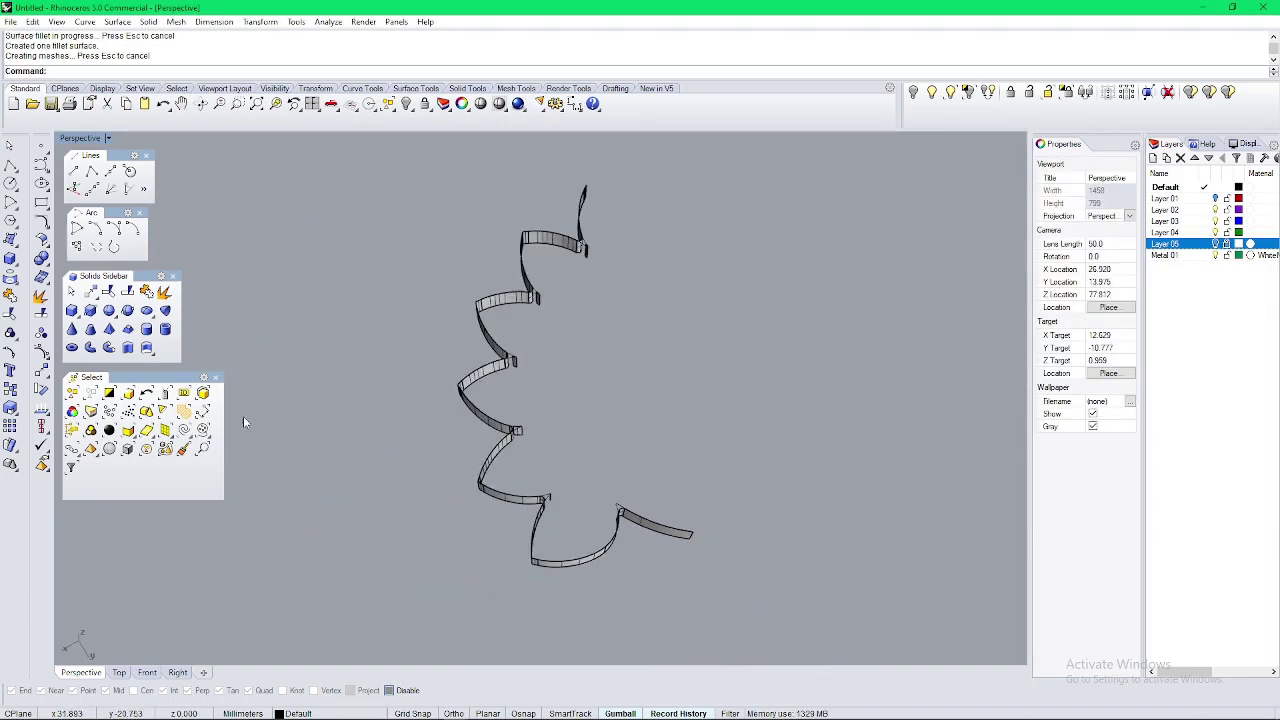
pyautogui.click(184, 431)
pyautogui.press('Delete')
pyautogui.moveTo(420, 475); pyautogui.dragTo(600, 505, button='right')
pyautogui.scroll(7, 418, 304)
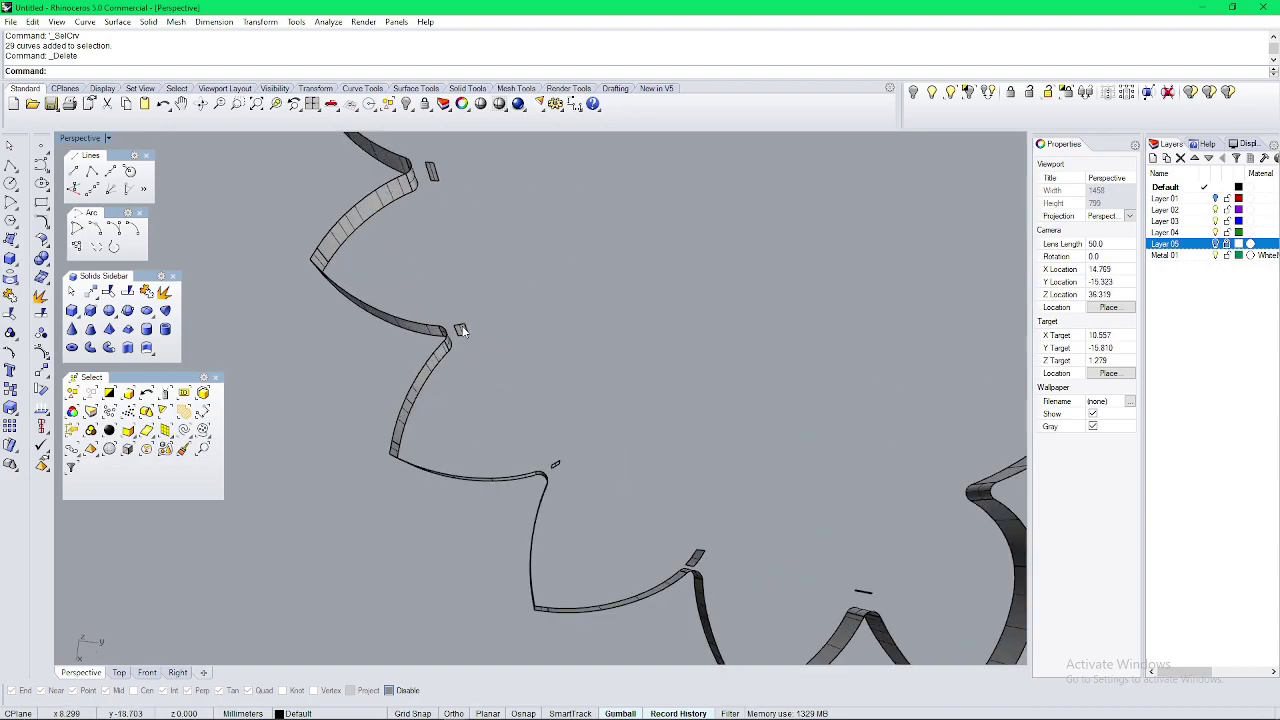
pyautogui.click(459, 329)
pyautogui.press('Delete')
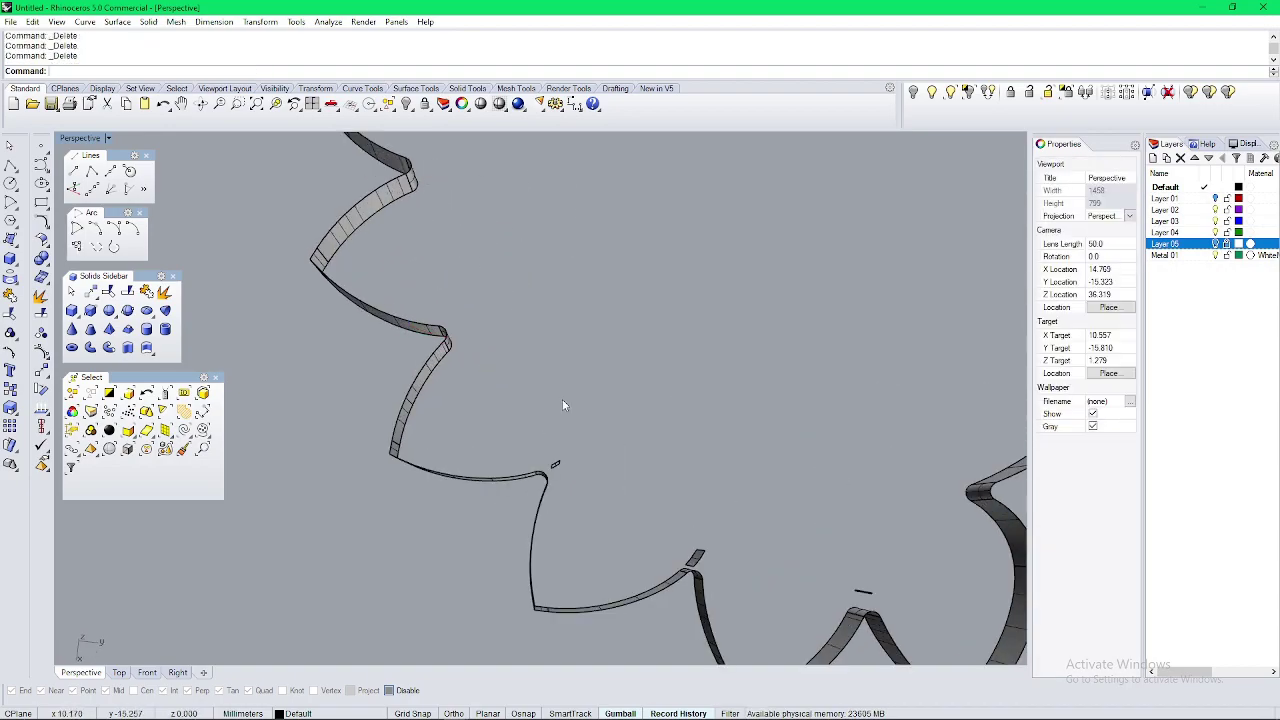
pyautogui.click(688, 564)
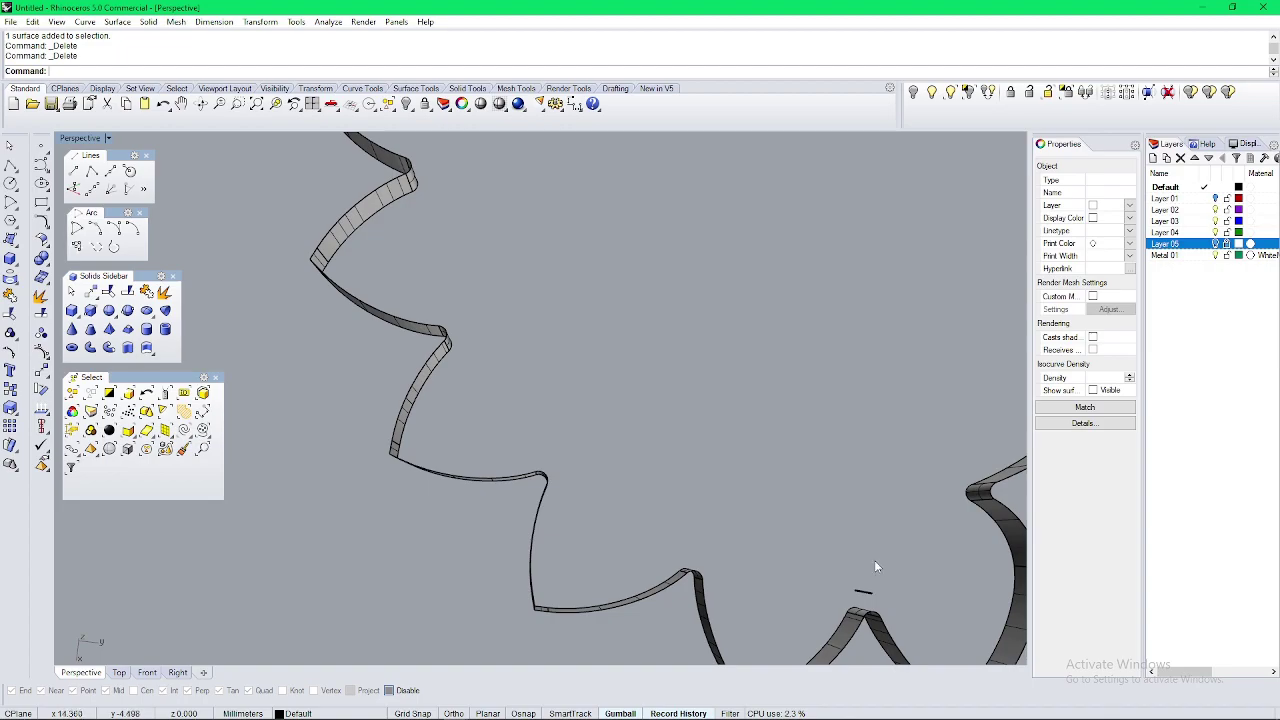
# Step: Mirror the filleted half wall to the other side across the Y axis, starting the mirror plane at the origin
pyautogui.scroll(-8, 850, 562)
pyautogui.keyDown('shift'); pyautogui.moveTo(907, 489); pyautogui.dragTo(730, 484, button='right'); pyautogui.keyUp('shift')
pyautogui.moveTo(730, 484); pyautogui.dragTo(822, 357, button='right')
pyautogui.scroll(-4, 822, 353)
pyautogui.moveTo(838, 318); pyautogui.dragTo(296, 549)
pyautogui.write('mi')
pyautogui.press('Return')
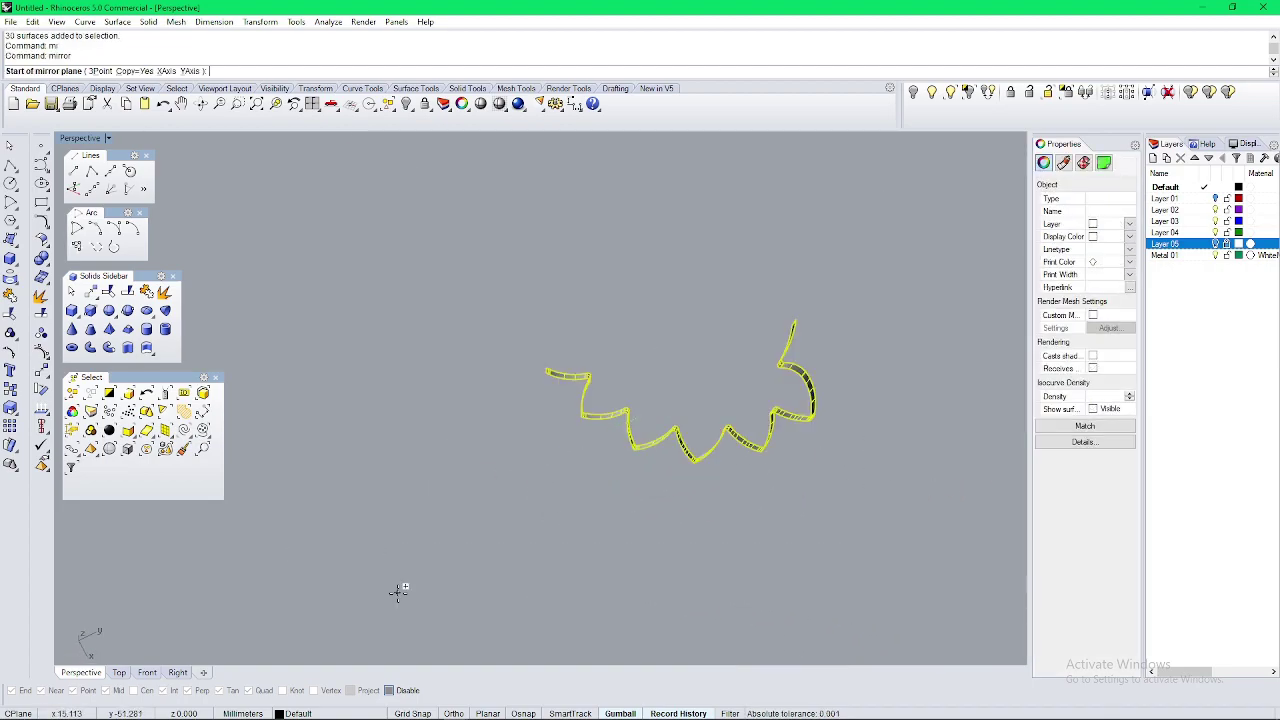
pyautogui.write('0')
pyautogui.press('Return')
pyautogui.click(494, 508)
pyautogui.click(496, 514)
# Step: Join all surfaces of both wall halves into one polysurface
pyautogui.scroll(-8, 619, 472)
pyautogui.moveTo(497, 514); pyautogui.dragTo(548, 567, button='right')
pyautogui.moveTo(626, 354); pyautogui.dragTo(408, 594)
pyautogui.moveTo(385, 595); pyautogui.dragTo(543, 491, button='right')
# Step: Offset the joined wall into a solid at distance 1 with the offset direction flipped
pyautogui.scroll(9, 543, 491)
pyautogui.click(543, 491)
pyautogui.scroll(-6, 543, 491)
pyautogui.keyDown('shift'); pyautogui.moveTo(691, 509); pyautogui.dragTo(616, 484, button='right'); pyautogui.keyUp('shift')
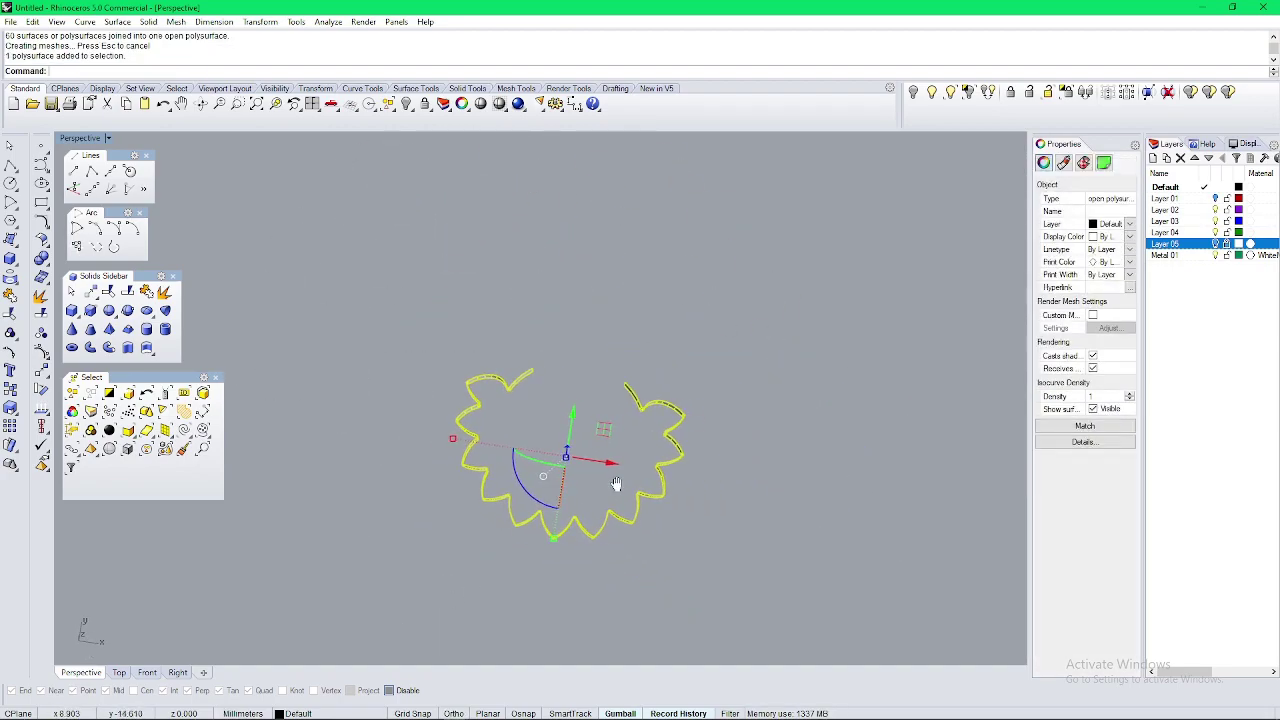
pyautogui.write('oo')
pyautogui.press('Return')
pyautogui.write('F')
pyautogui.press('Return')
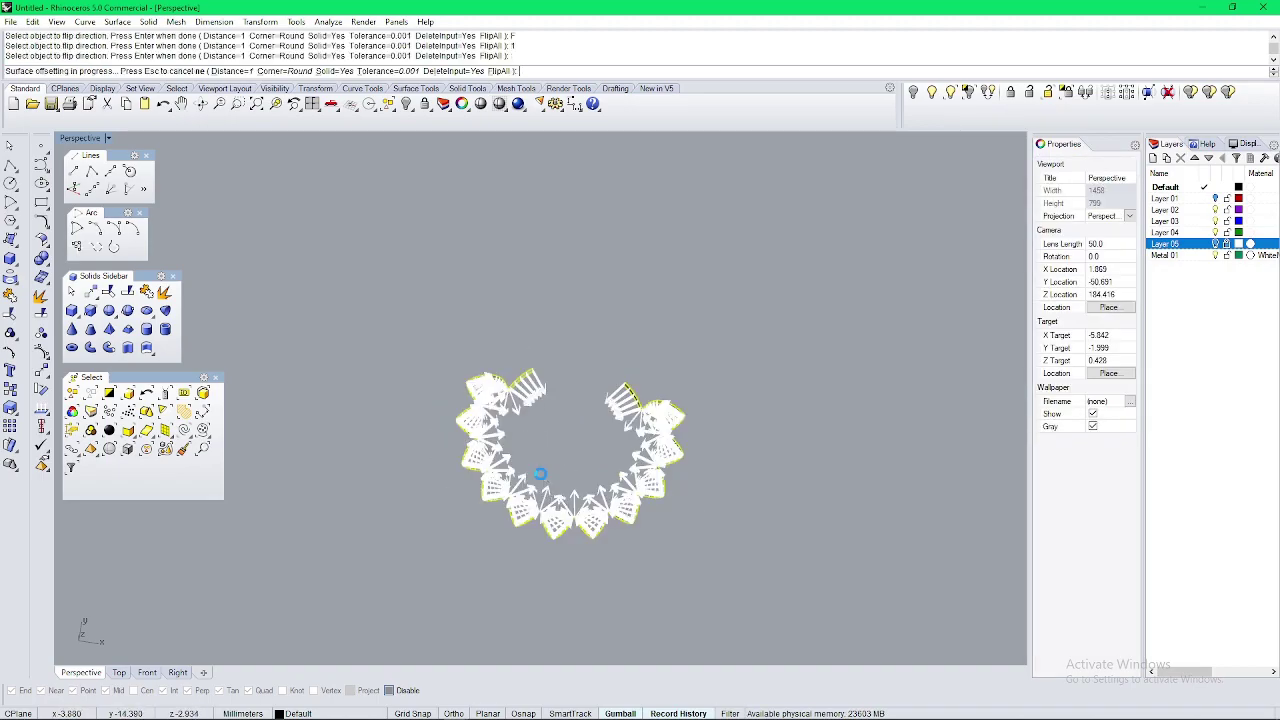
pyautogui.scroll(6, 503, 378)
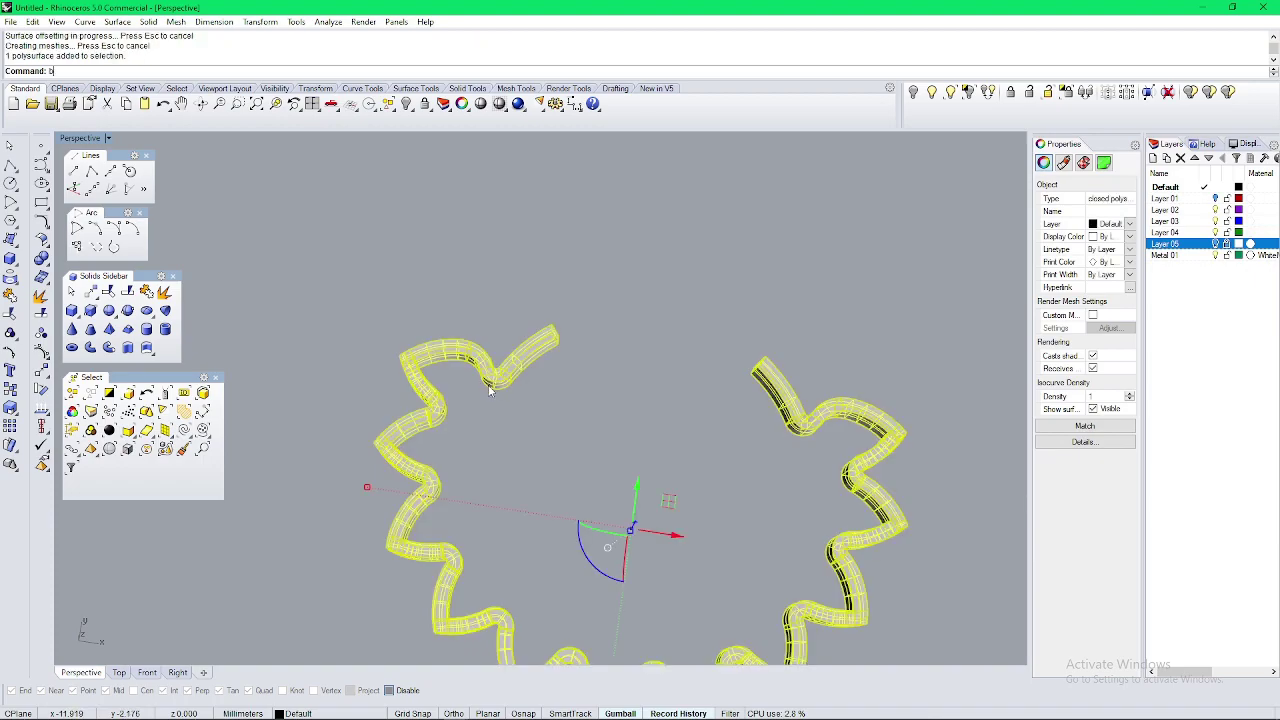
# Step: Measure the volume of the solid outer wall
pyautogui.write('vi')
pyautogui.press('BackSpace')
pyautogui.press('BackSpace')
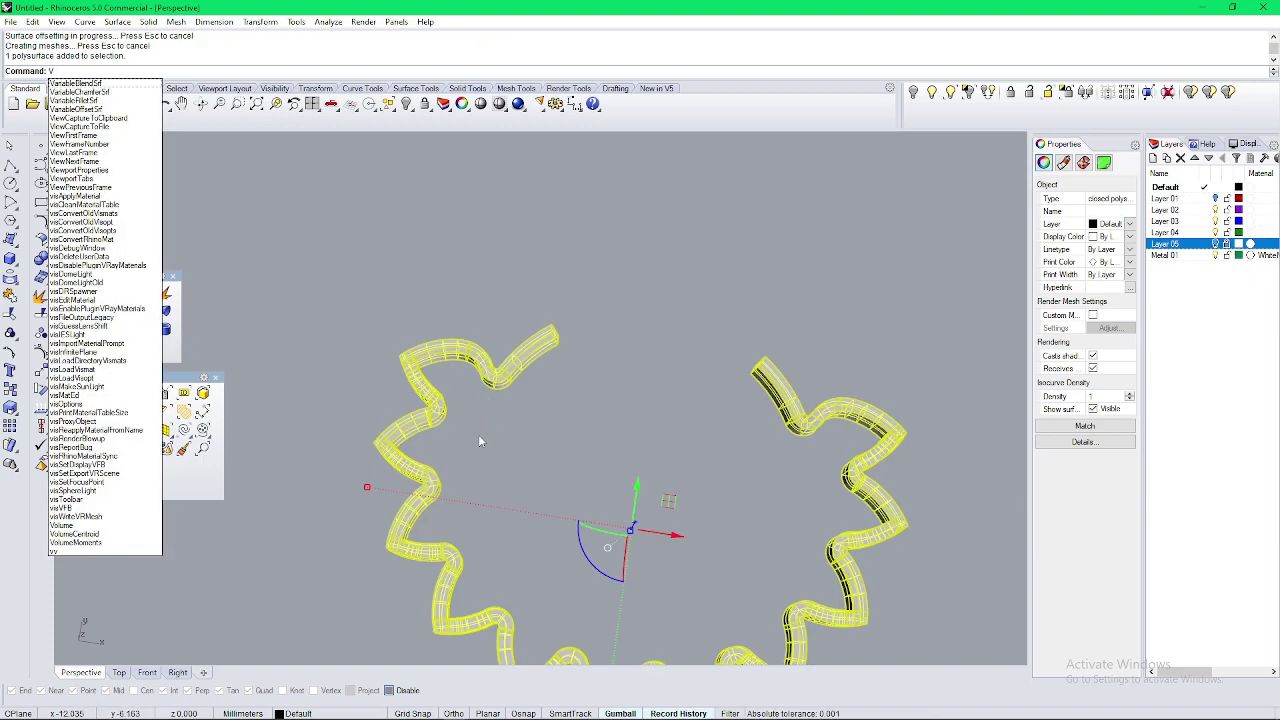
pyautogui.write('olume')
pyautogui.press('Return')
pyautogui.click(508, 446)
# Step: Show the hidden main body, stone petals and peacocks together with the solid outer wall
pyautogui.click(954, 97)
pyautogui.click(740, 385)
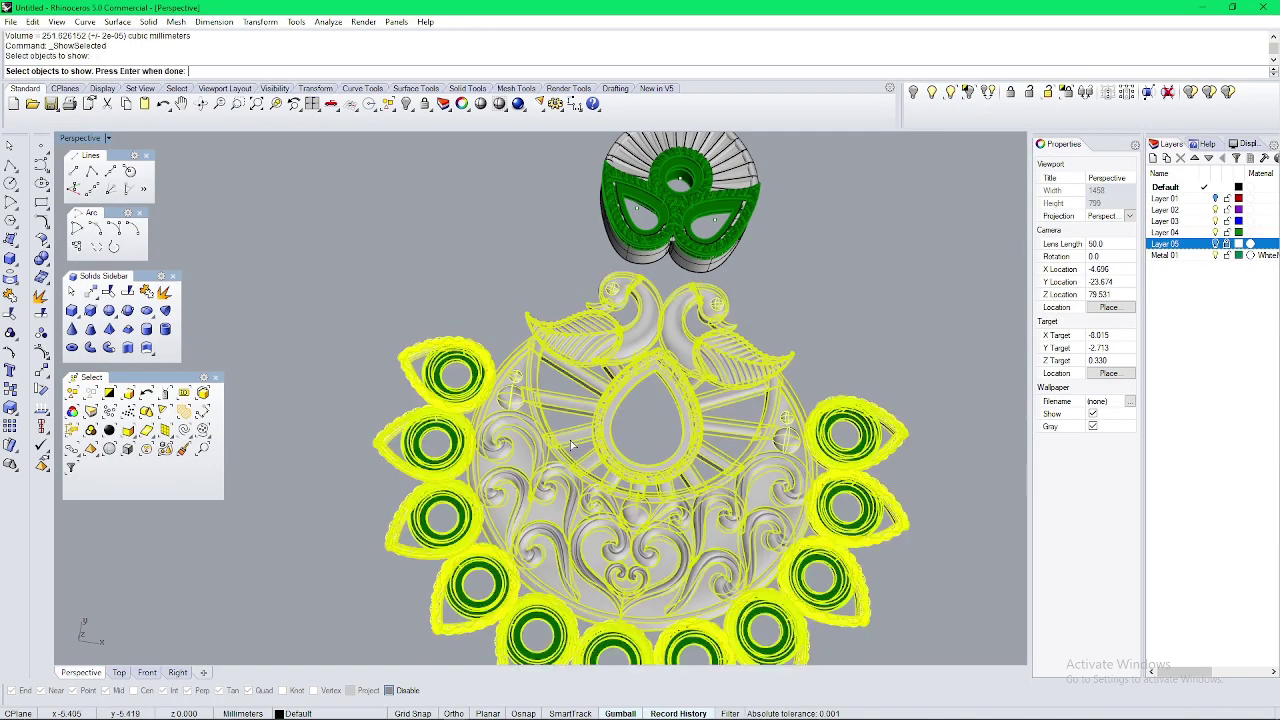
pyautogui.press('Return')
pyautogui.moveTo(480, 500); pyautogui.dragTo(610, 340, button='right')
pyautogui.scroll(4, 590, 480)
pyautogui.moveTo(577, 508); pyautogui.dragTo(830, 412, button='right')
pyautogui.scroll(-5, 733, 612)
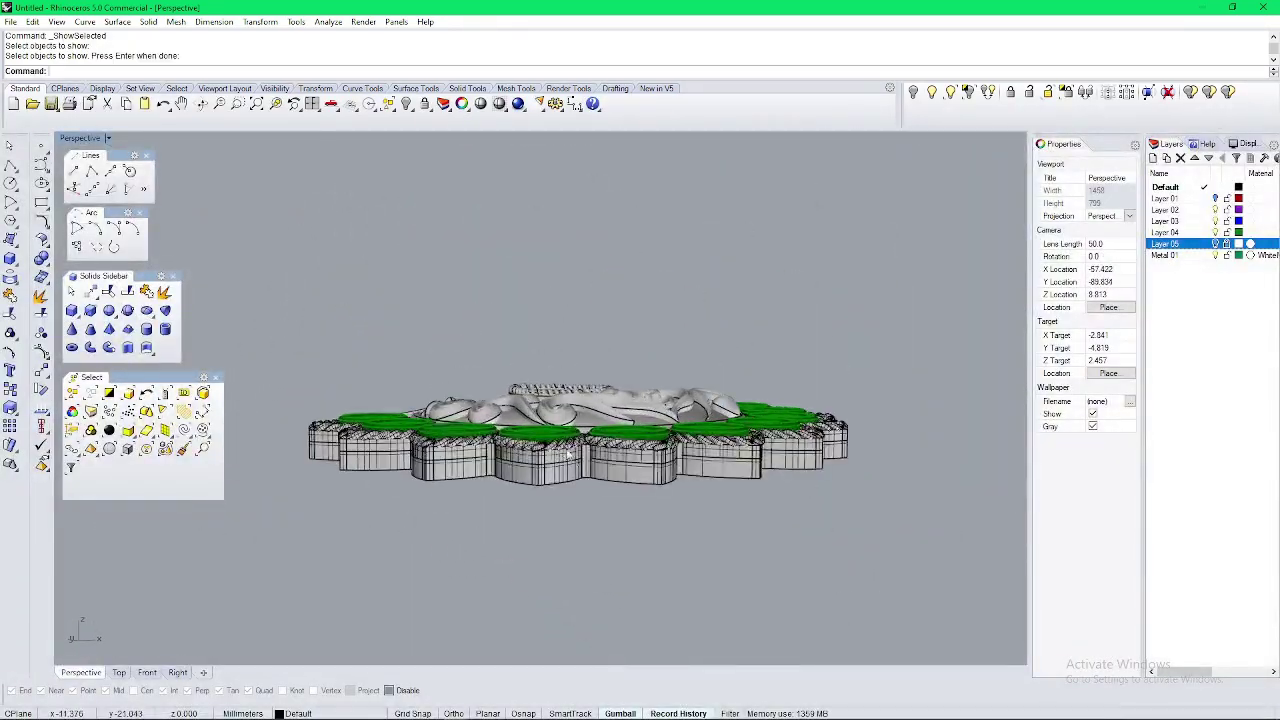
# Step: Move the solid outer wall slightly down beneath the petals
pyautogui.scroll(4, 600, 440)
pyautogui.click(676, 474)
pyautogui.moveTo(676, 474); pyautogui.dragTo(636, 608, button='right')
pyautogui.scroll(6, 600, 598)
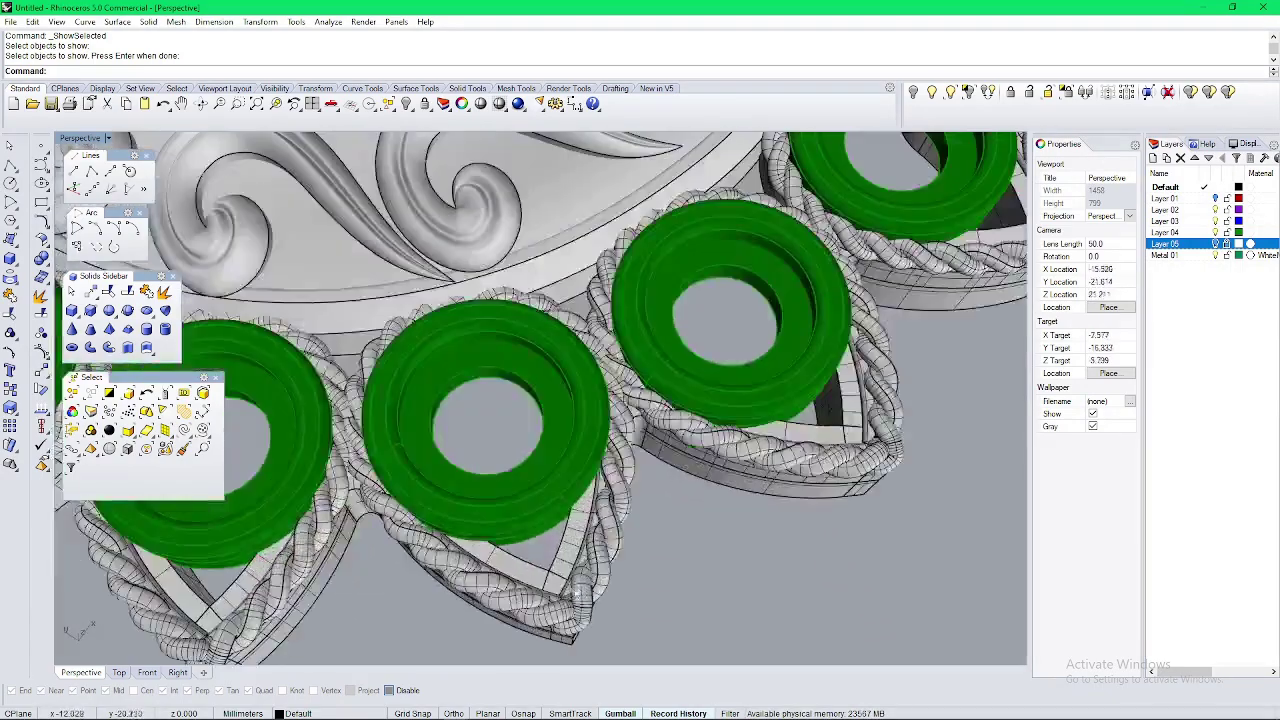
pyautogui.click(537, 588)
pyautogui.moveTo(537, 588); pyautogui.dragTo(551, 457, button='right')
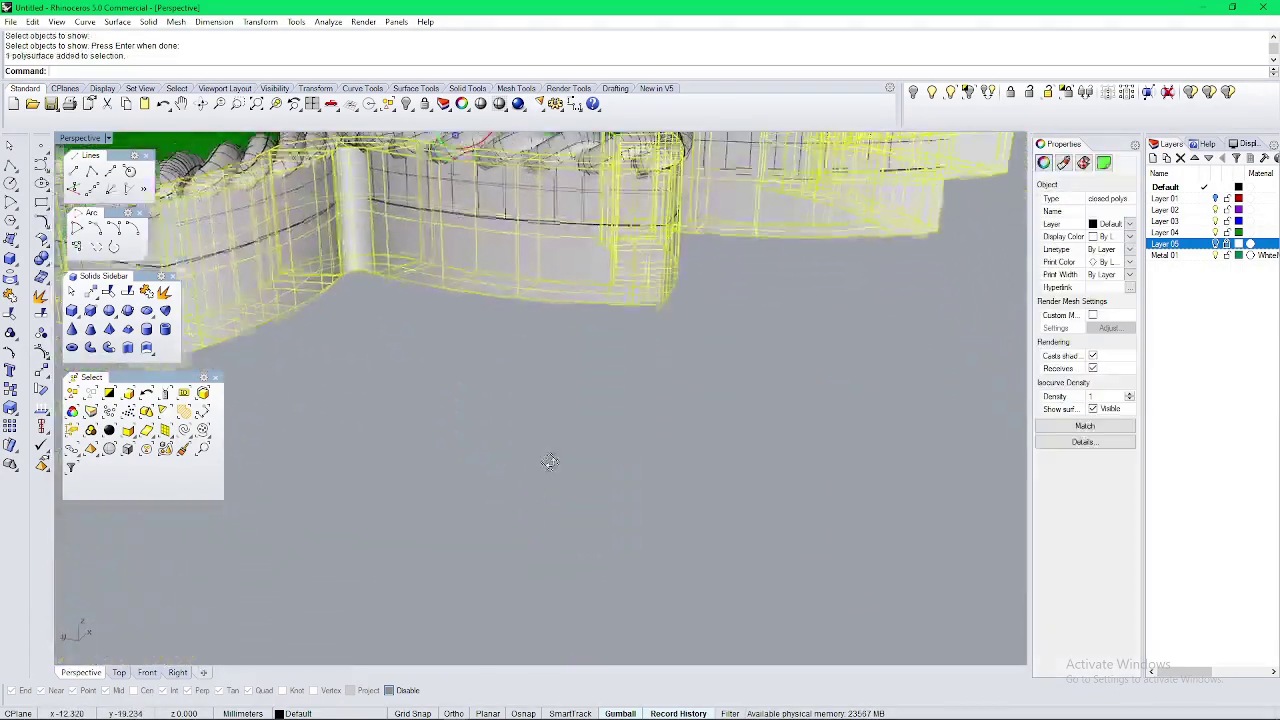
pyautogui.moveTo(398, 274); pyautogui.dragTo(455, 385, button='right')
pyautogui.scroll(-3, 455, 385)
pyautogui.moveTo(485, 162); pyautogui.dragTo(488, 182)
pyautogui.press('Escape')
# Step: In the Top view, draw a vertical both-sides line centred on the origin, extending above the peacocks
pyautogui.moveTo(612, 311); pyautogui.dragTo(625, 565, button='right')
pyautogui.scroll(-5, 402, 350)
pyautogui.scroll(-6, 505, 483)
pyautogui.moveTo(922, 578); pyautogui.dragTo(267, 157)
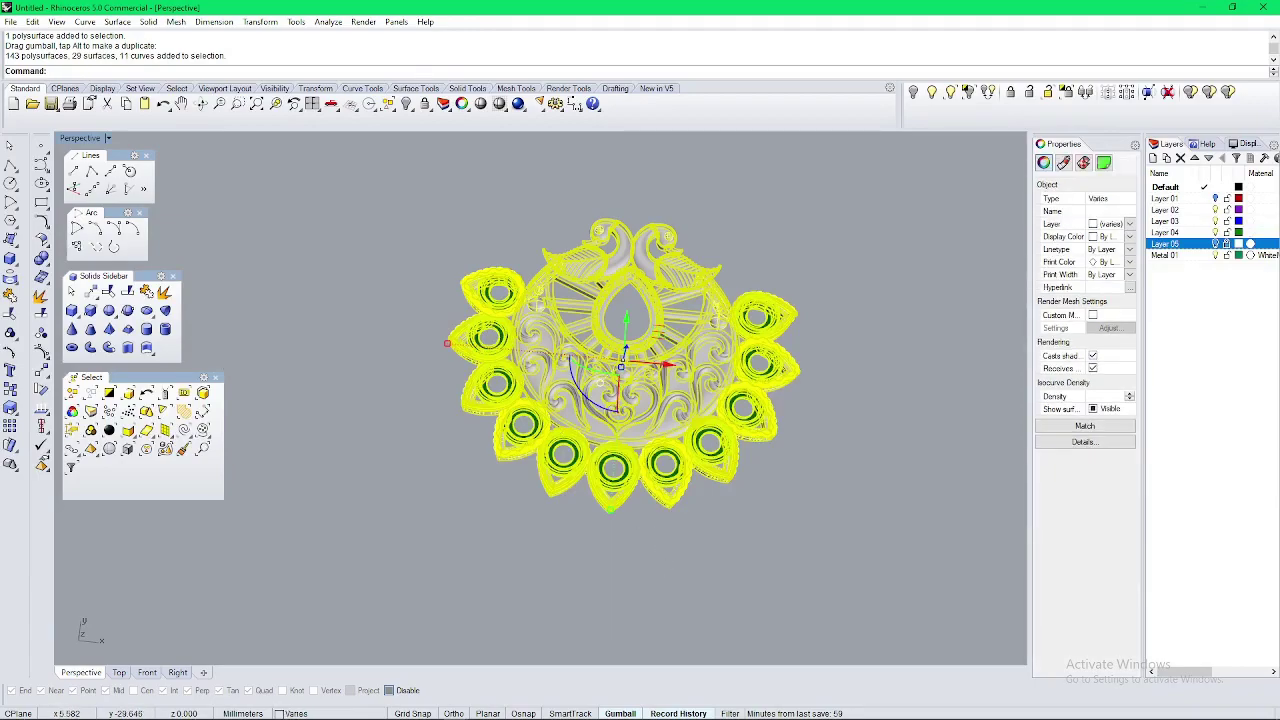
pyautogui.hotkey('ctrl', 'F1')
pyautogui.press('Escape')
pyautogui.scroll(8, 600, 360)
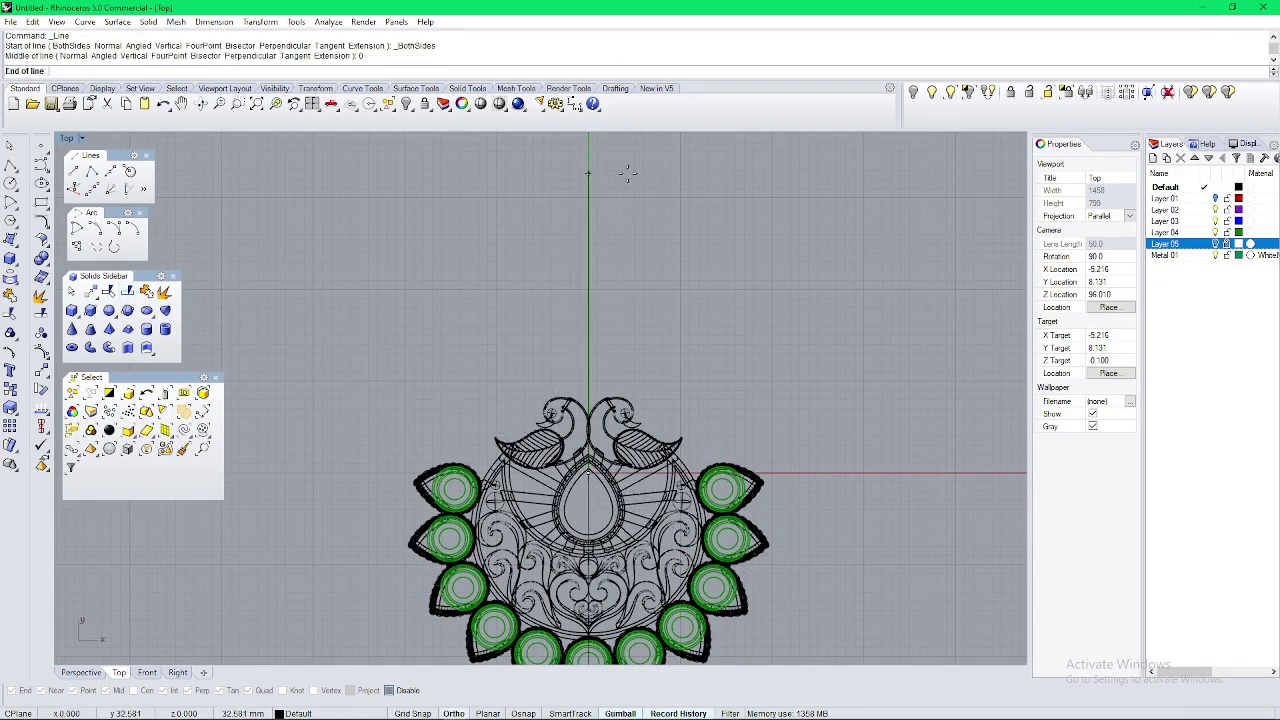
# Step: Draw a 3 mm diameter circle on the vertical line above the peacocks and offset it outward by 0.8 mm
pyautogui.scroll(4, 697, 286)
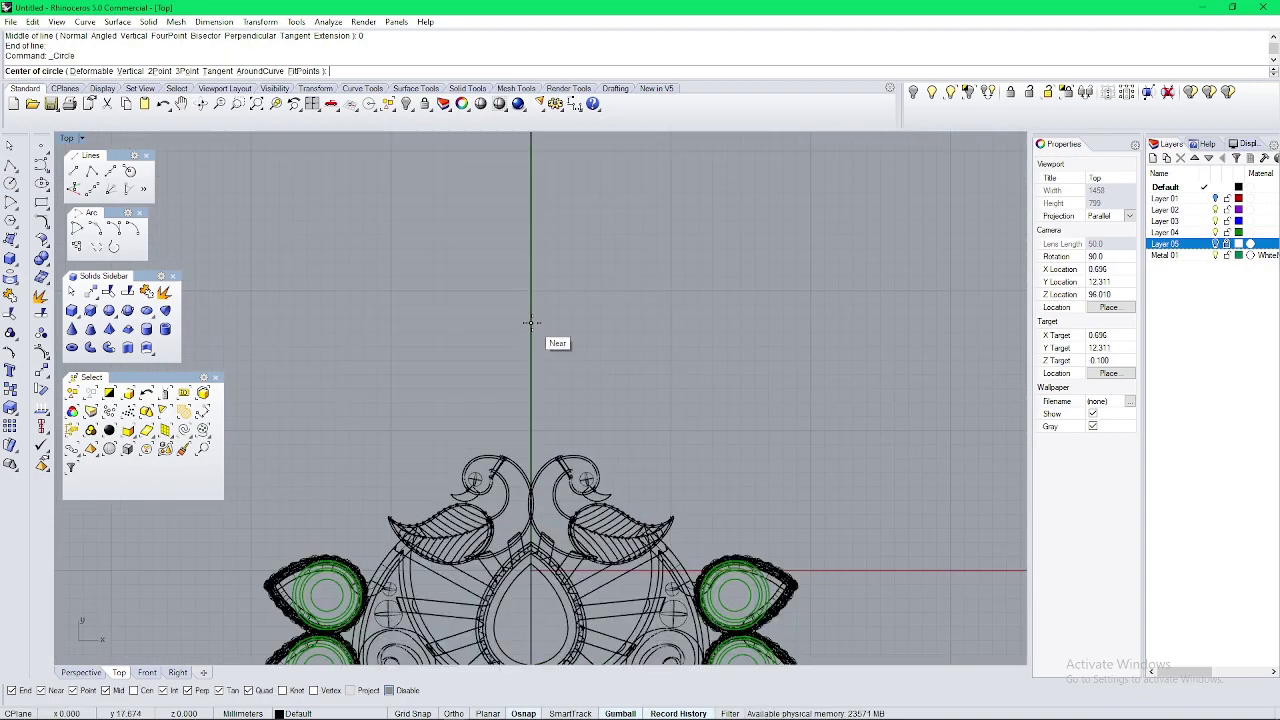
pyautogui.scroll(1, 535, 307)
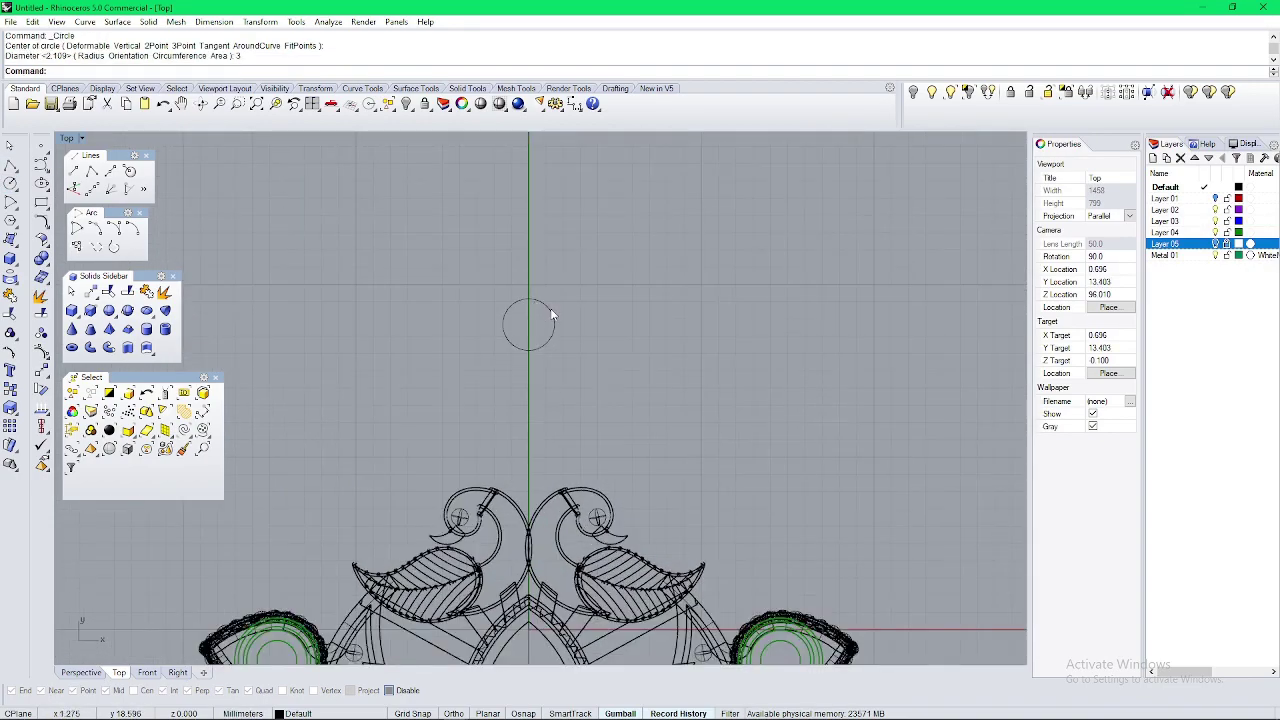
pyautogui.click(551, 316)
pyautogui.press('Return')
pyautogui.scroll(4, 554, 300)
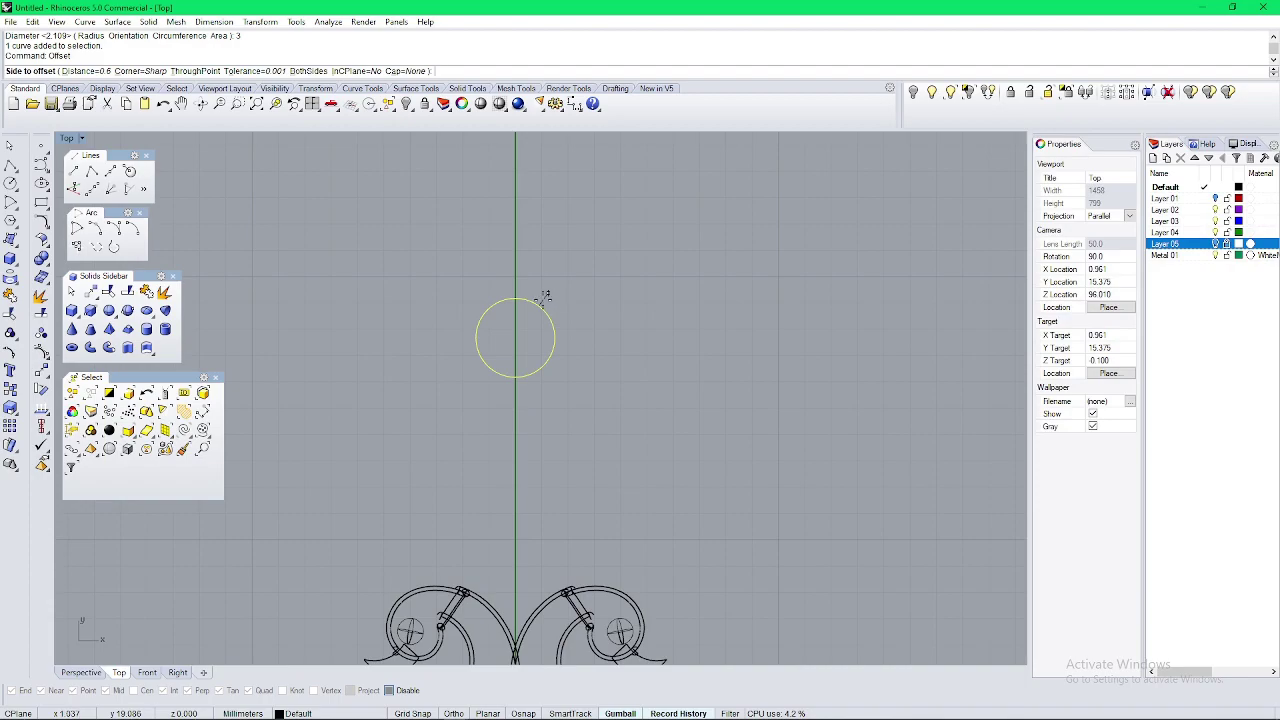
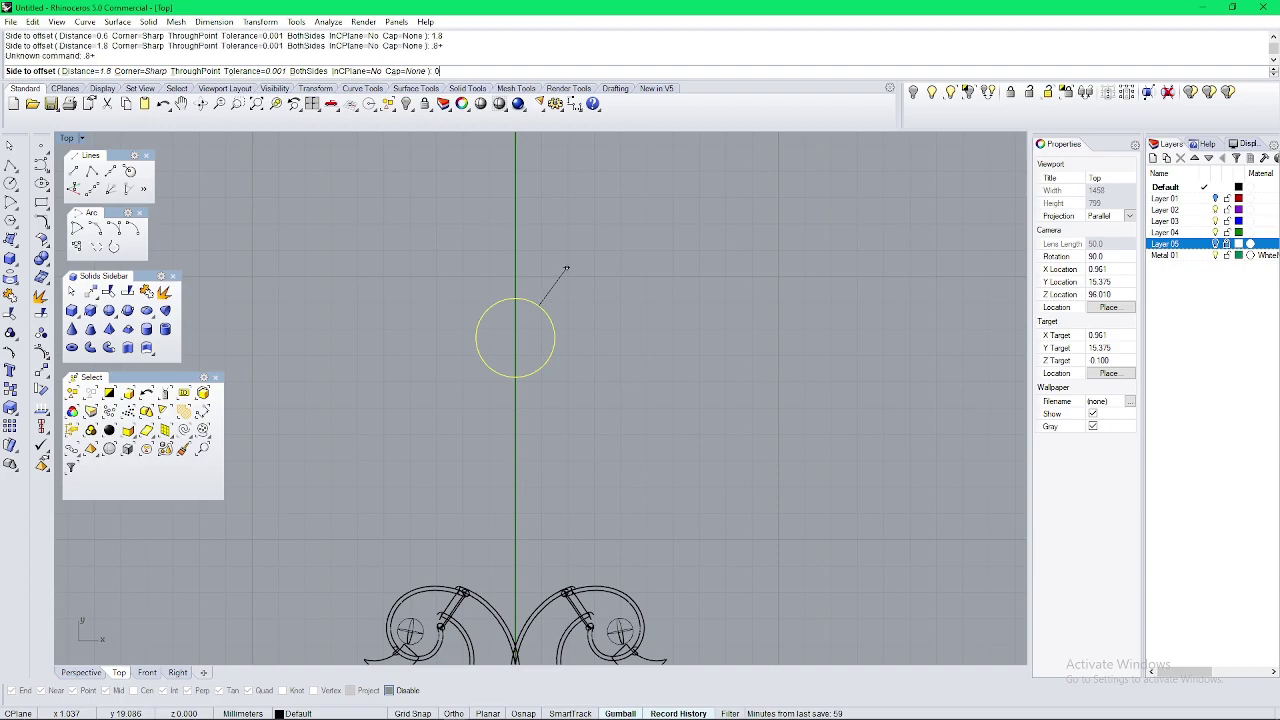
pyautogui.click(545, 297)
pyautogui.scroll(1, 544, 300)
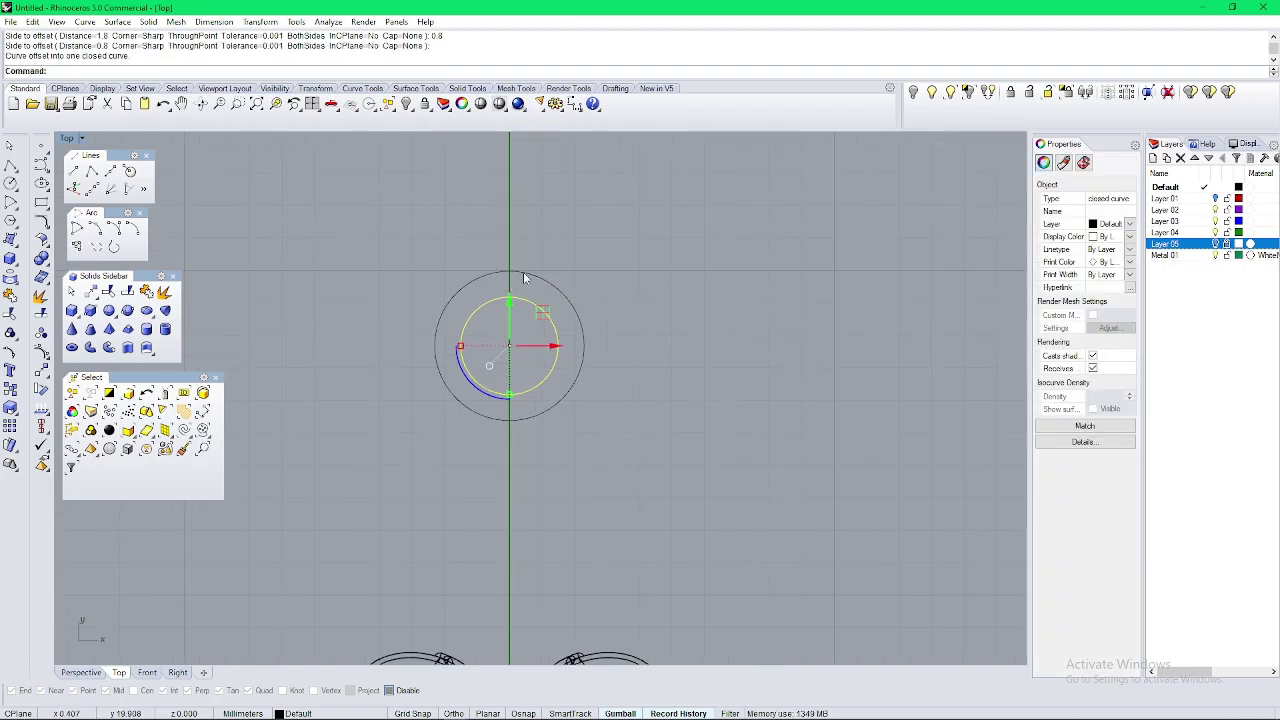
# Step: Create a closed pipe along the outer circle with a diameter of 1.6 mm
pyautogui.write('Pipe')
pyautogui.press('Return')
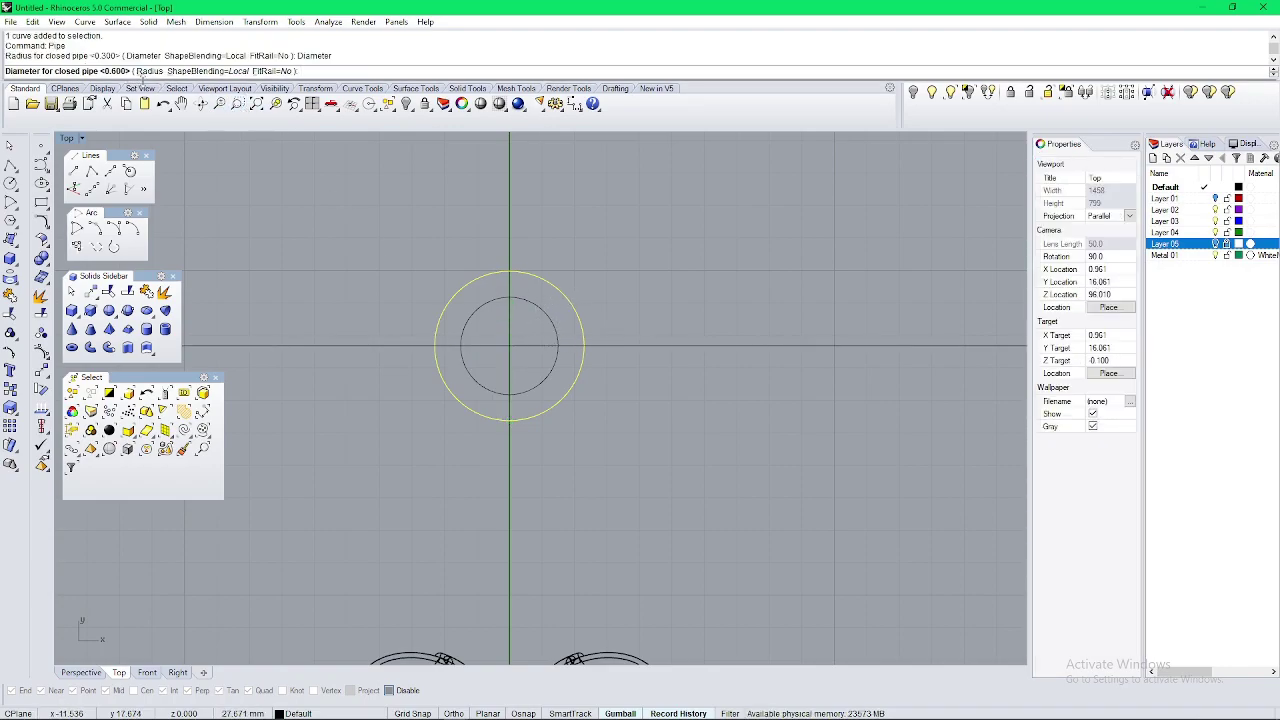
pyautogui.press('Return')
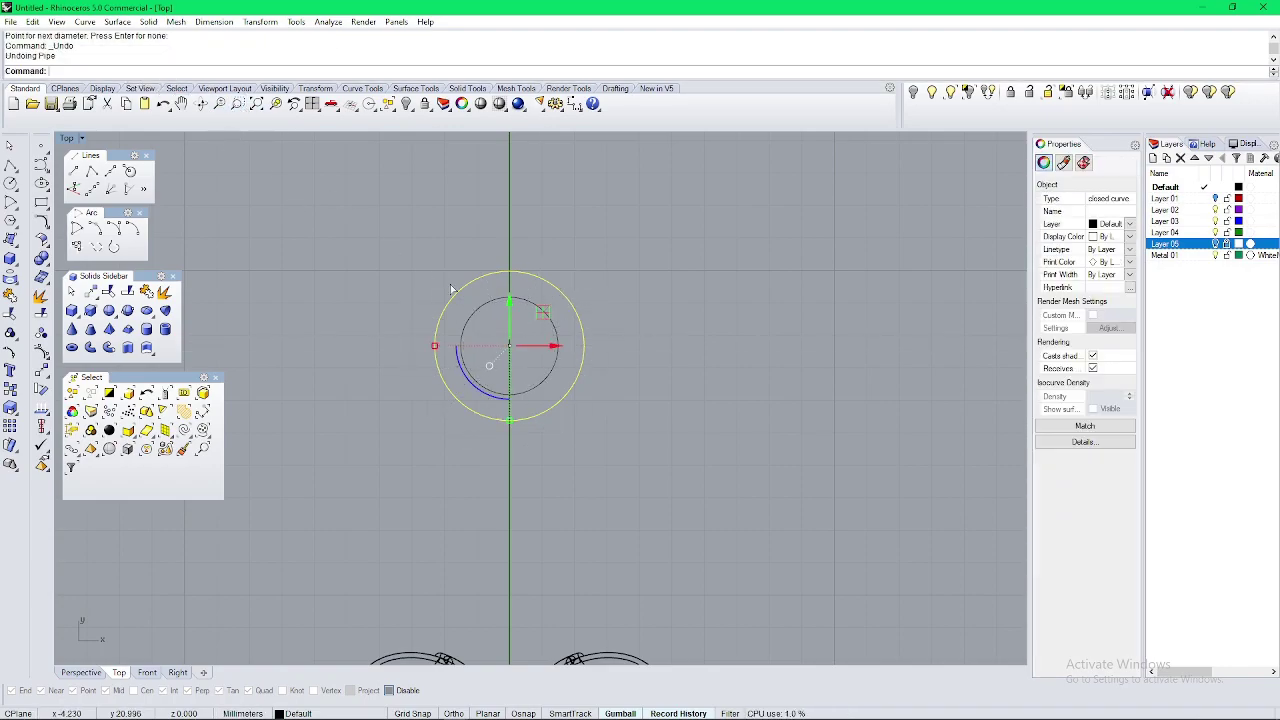
pyautogui.press('Return')
pyautogui.press('Return')
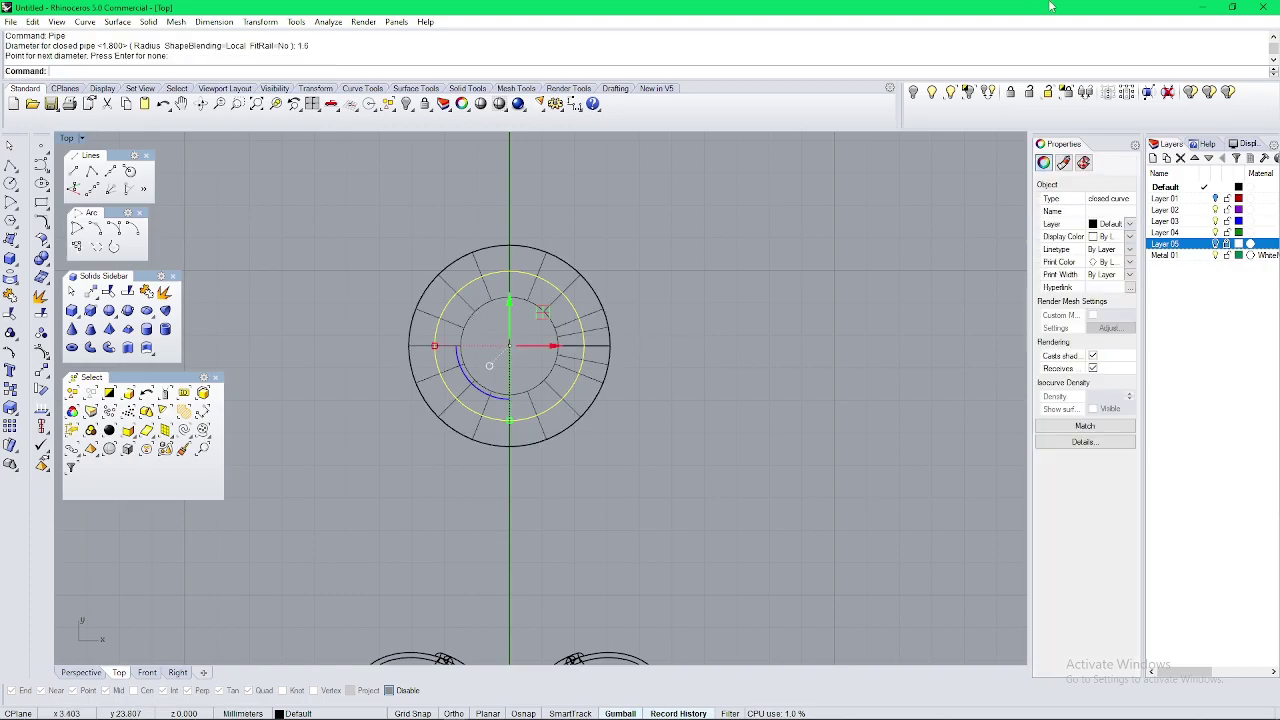
# Step: Delete the outer guide circle and rotate the pipe ring about the centre line to stand perpendicular to the pendant
pyautogui.press('Delete')
pyautogui.scroll(-6, 632, 322)
pyautogui.click(617, 320)
pyautogui.hotkey('ctrl', 'F4')
pyautogui.moveTo(617, 321); pyautogui.dragTo(603, 466, button='right')
pyautogui.scroll(3, 586, 503)
pyautogui.moveTo(603, 467); pyautogui.dragTo(523, 471)
pyautogui.click(523, 472)
pyautogui.moveTo(530, 470); pyautogui.dragTo(609, 502, button='right')
pyautogui.hotkey('ctrl', 'F1')
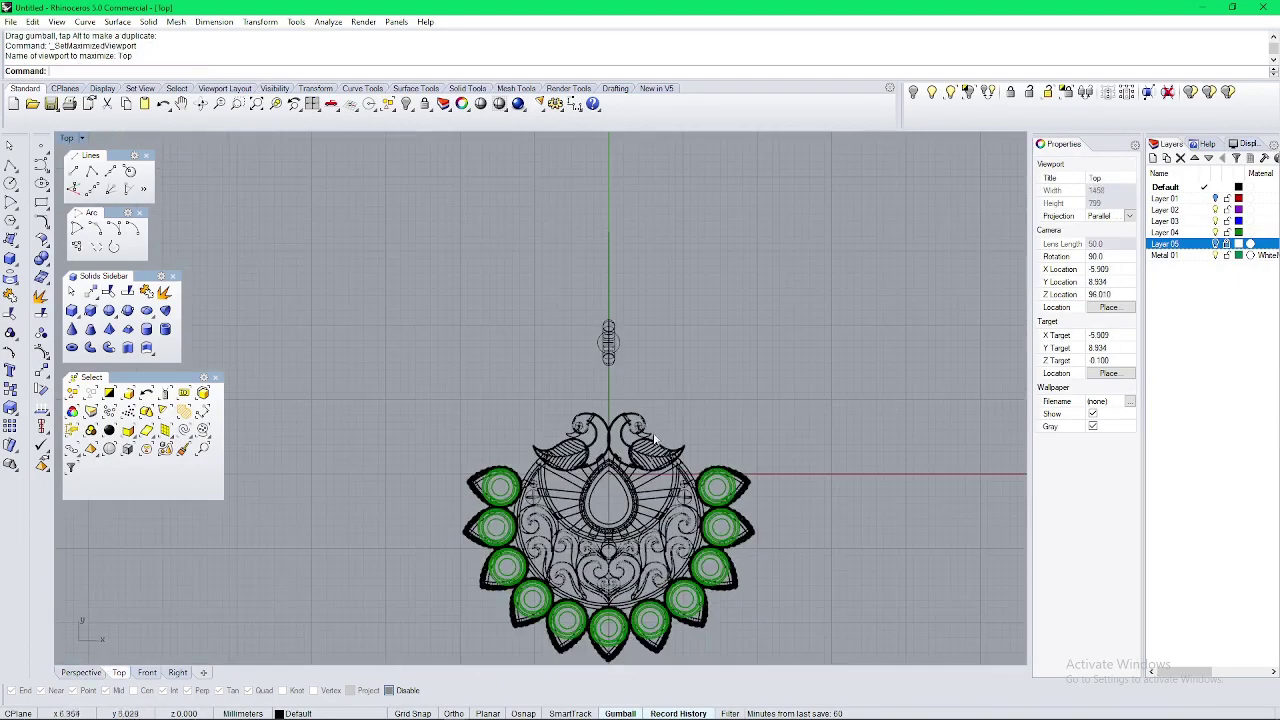
# Step: Move the pipe ring down onto the peacocks' heads along the centre line and delete the 3 mm guide circle
pyautogui.scroll(10, 634, 344)
pyautogui.click(569, 390)
pyautogui.moveTo(581, 387); pyautogui.dragTo(592, 341, button='right')
pyautogui.scroll(-2, 591, 345)
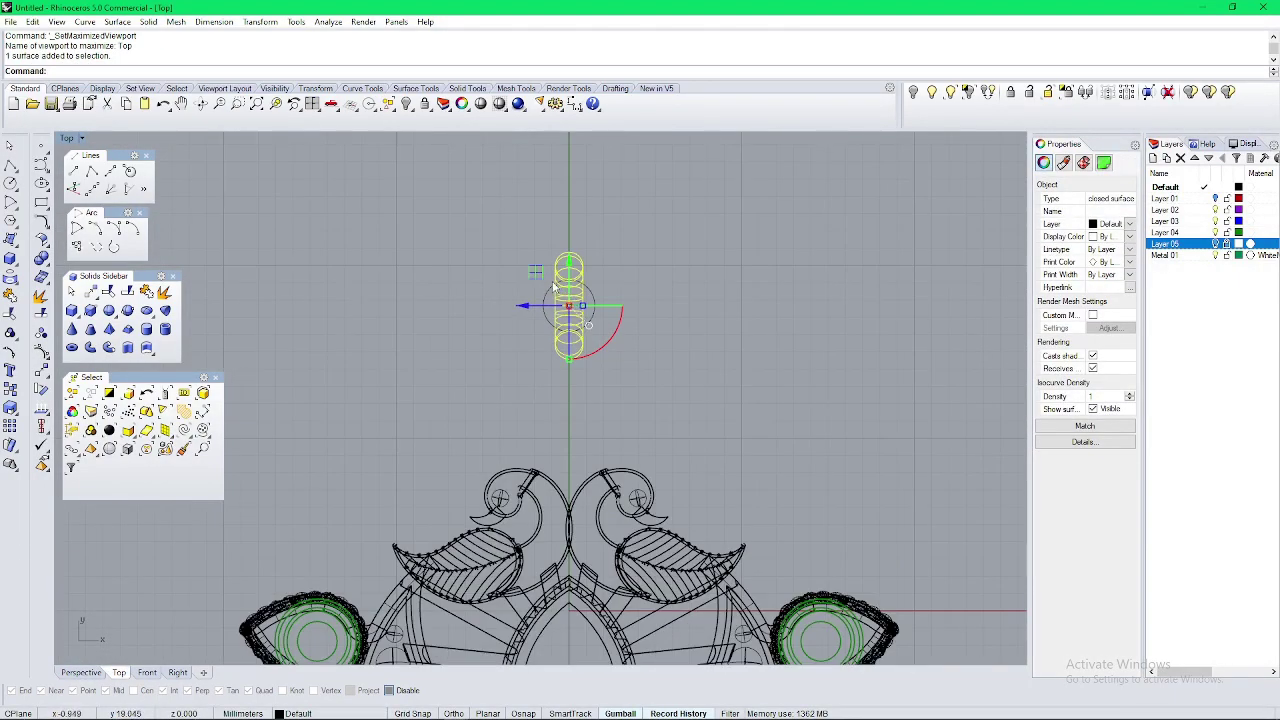
pyautogui.moveTo(560, 425); pyautogui.dragTo(473, 418)
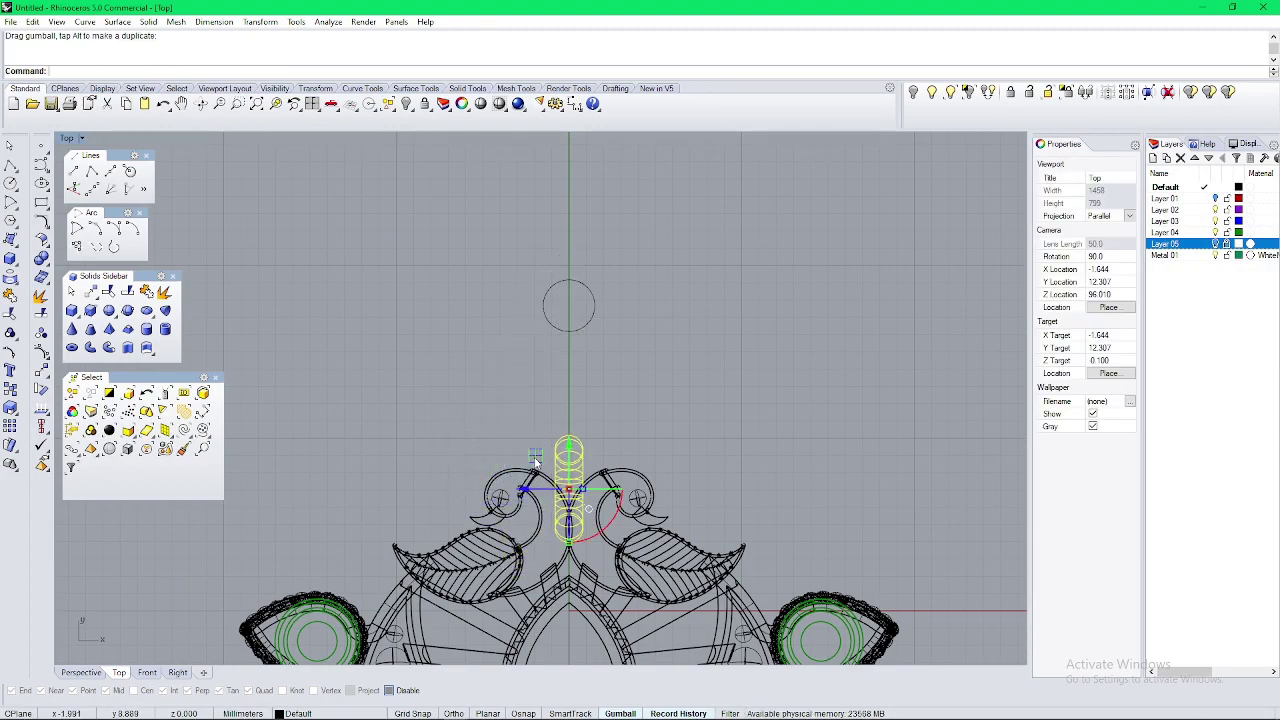
pyautogui.scroll(-6, 536, 458)
pyautogui.click(589, 411)
pyautogui.scroll(6, 592, 380)
pyautogui.scroll(-5, 541, 397)
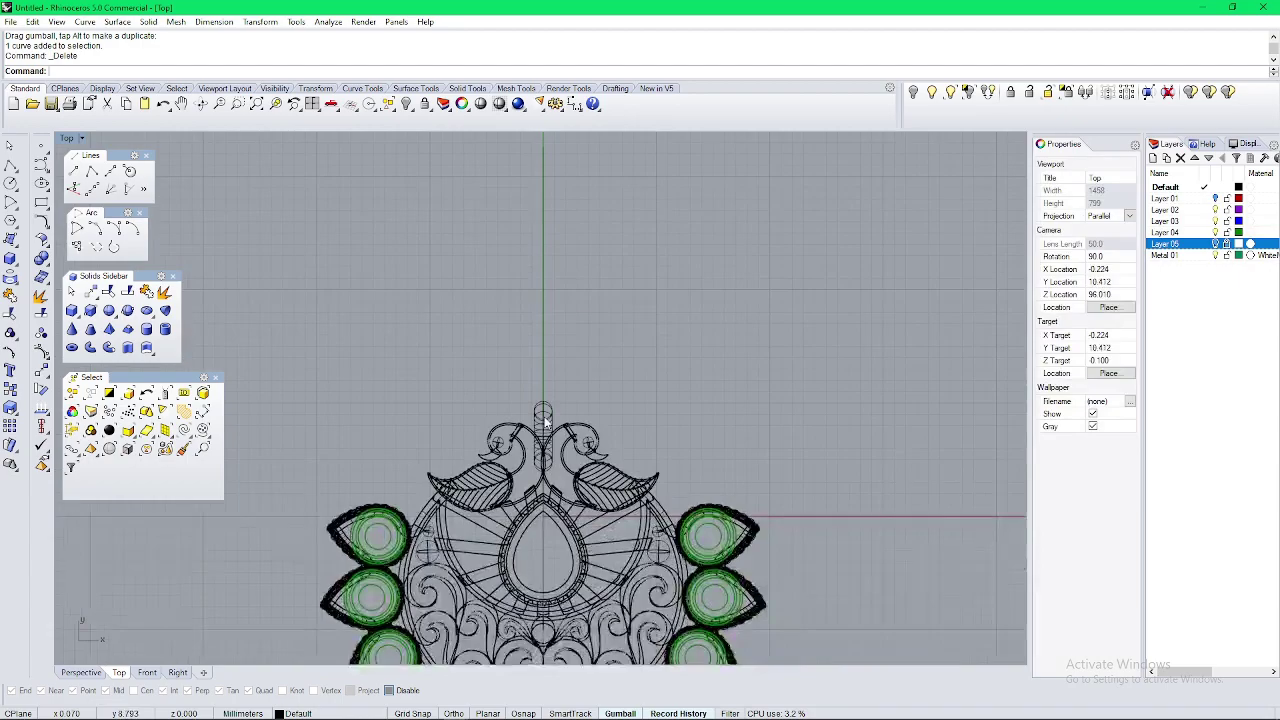
# Step: Rotate the pipe ring about its centre so it lies flat, parallel to the pendant
pyautogui.scroll(4, 543, 415)
pyautogui.click(543, 420)
pyautogui.hotkey('ctrl', 'F4')
pyautogui.moveTo(700, 488); pyautogui.dragTo(665, 437, button='right')
pyautogui.scroll(5, 636, 400)
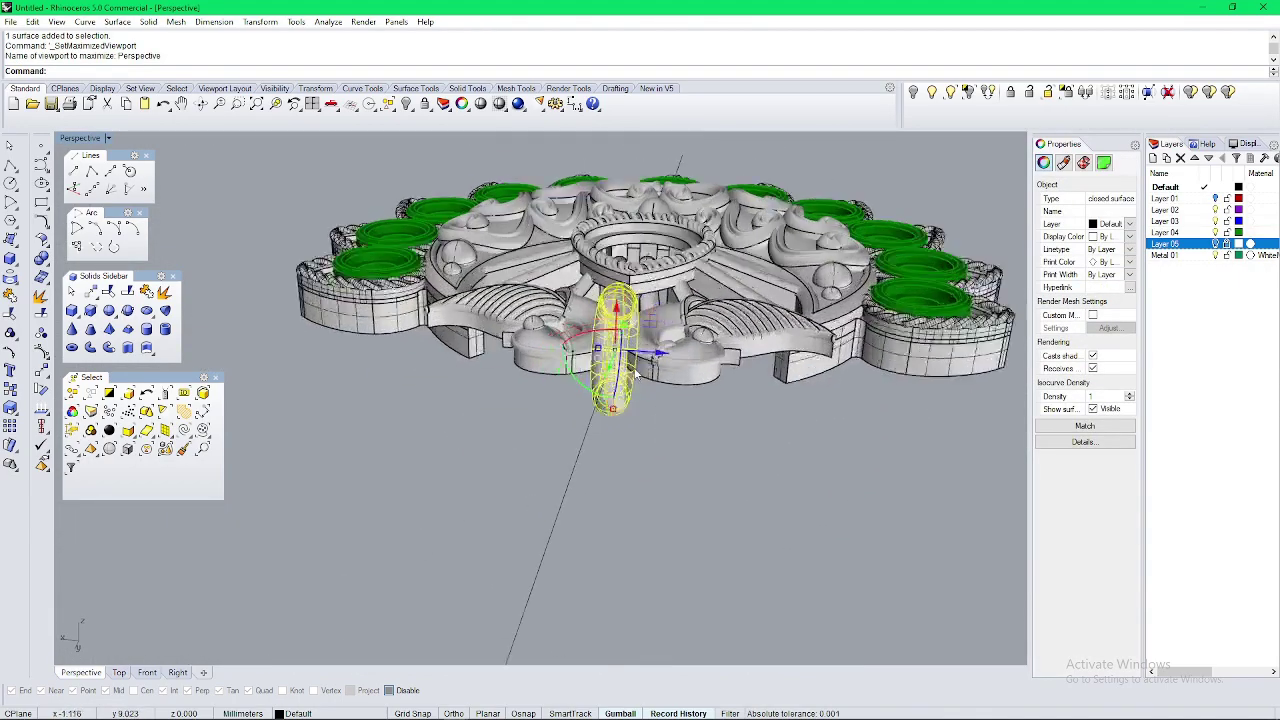
pyautogui.click(555, 363)
pyautogui.click(577, 395)
pyautogui.moveTo(577, 395); pyautogui.dragTo(618, 406, button='right')
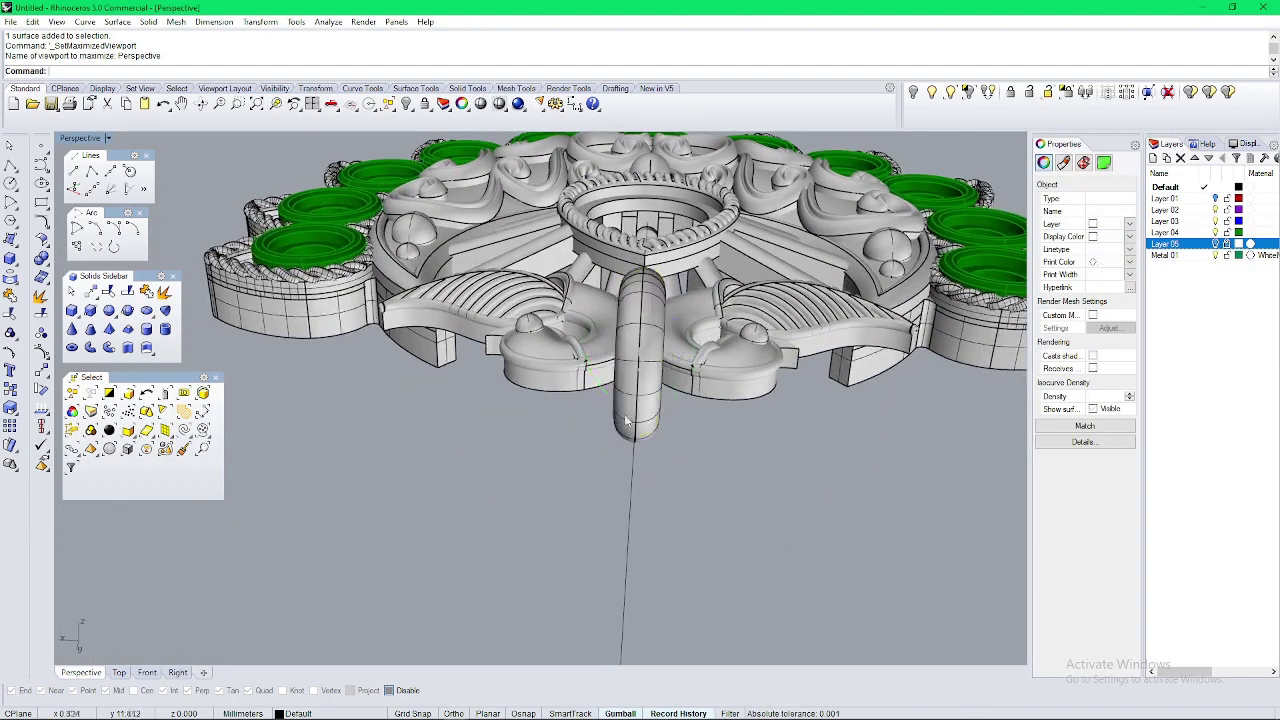
pyautogui.click(621, 411)
pyautogui.moveTo(608, 395); pyautogui.dragTo(604, 306)
pyautogui.hotkey('ctrl', 'F1')
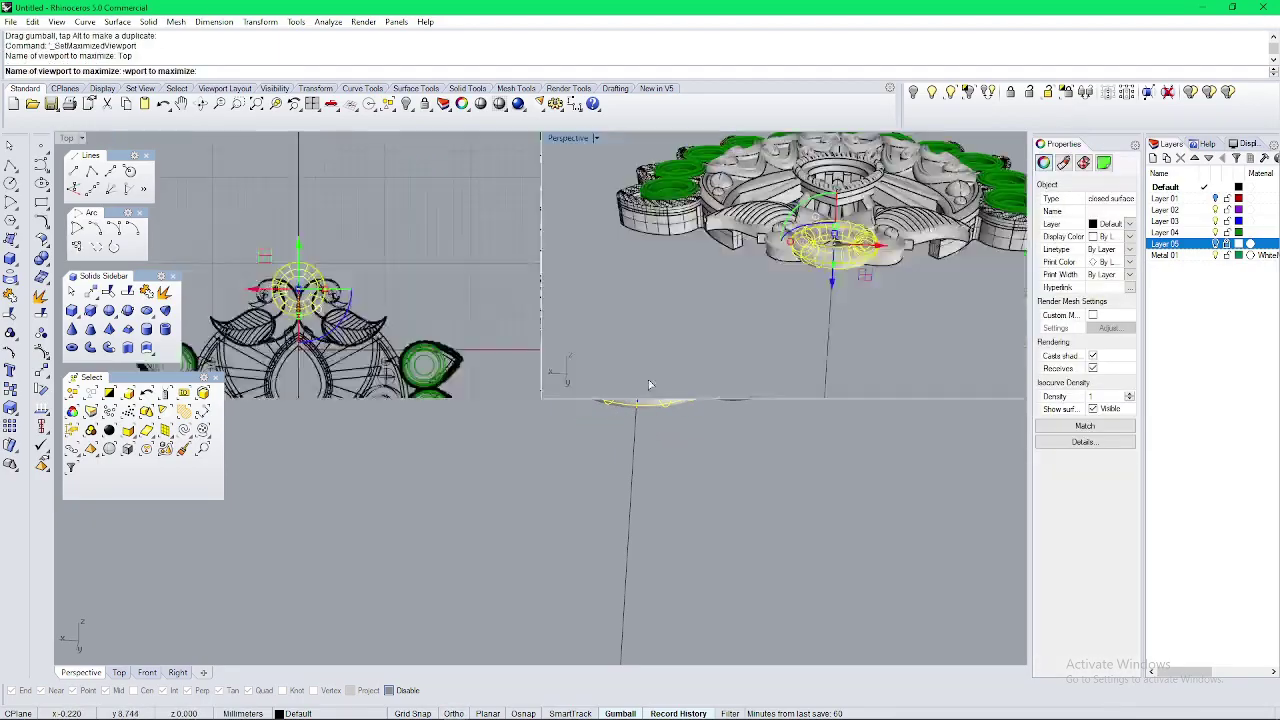
pyautogui.hotkey('ctrl', 'F4')
# Step: Lower the flat ring slightly and move it outward past the peacocks' heads
pyautogui.moveTo(766, 488); pyautogui.dragTo(764, 315, button='right')
pyautogui.keyDown('shift'); pyautogui.moveTo(764, 315); pyautogui.dragTo(481, 497, button='right'); pyautogui.keyUp('shift')
pyautogui.moveTo(490, 521); pyautogui.dragTo(490, 562)
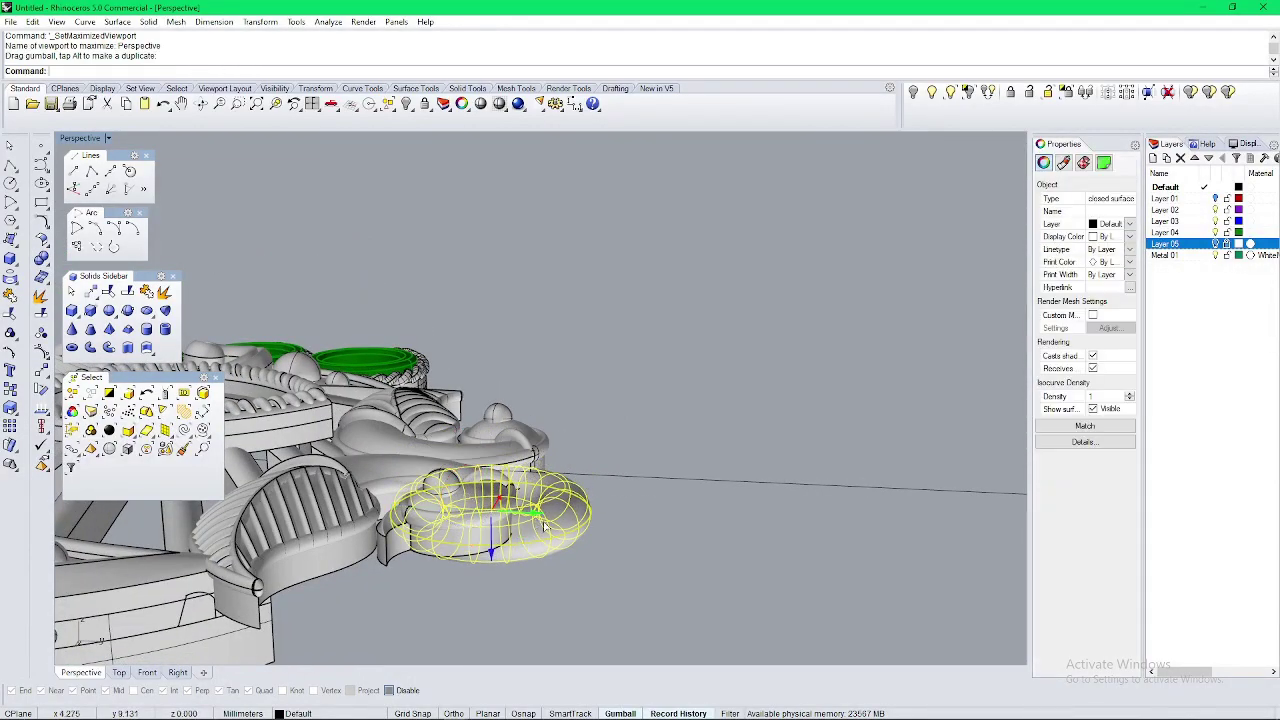
pyautogui.moveTo(537, 514); pyautogui.dragTo(634, 518)
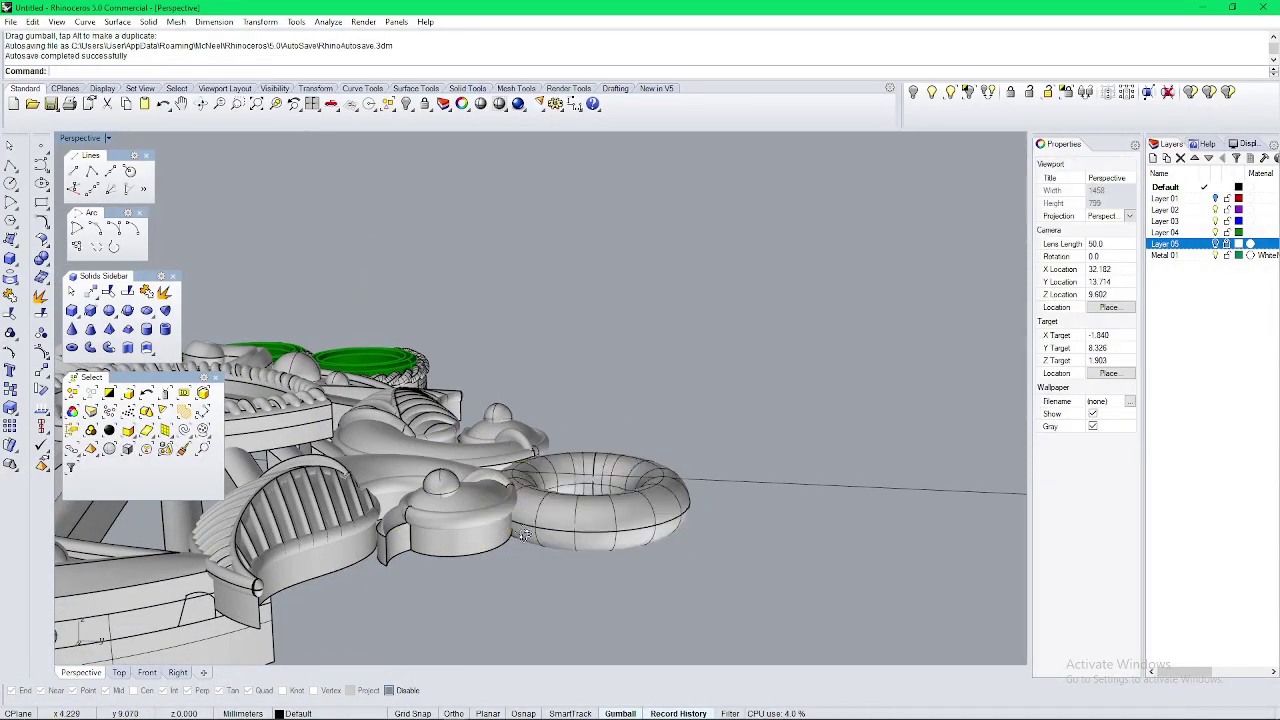
# Step: Nudge the flat ring back toward the body so it overlaps both peacocks' heads
pyautogui.moveTo(525, 535); pyautogui.dragTo(478, 473, button='right')
pyautogui.scroll(7, 508, 445)
pyautogui.click(515, 514)
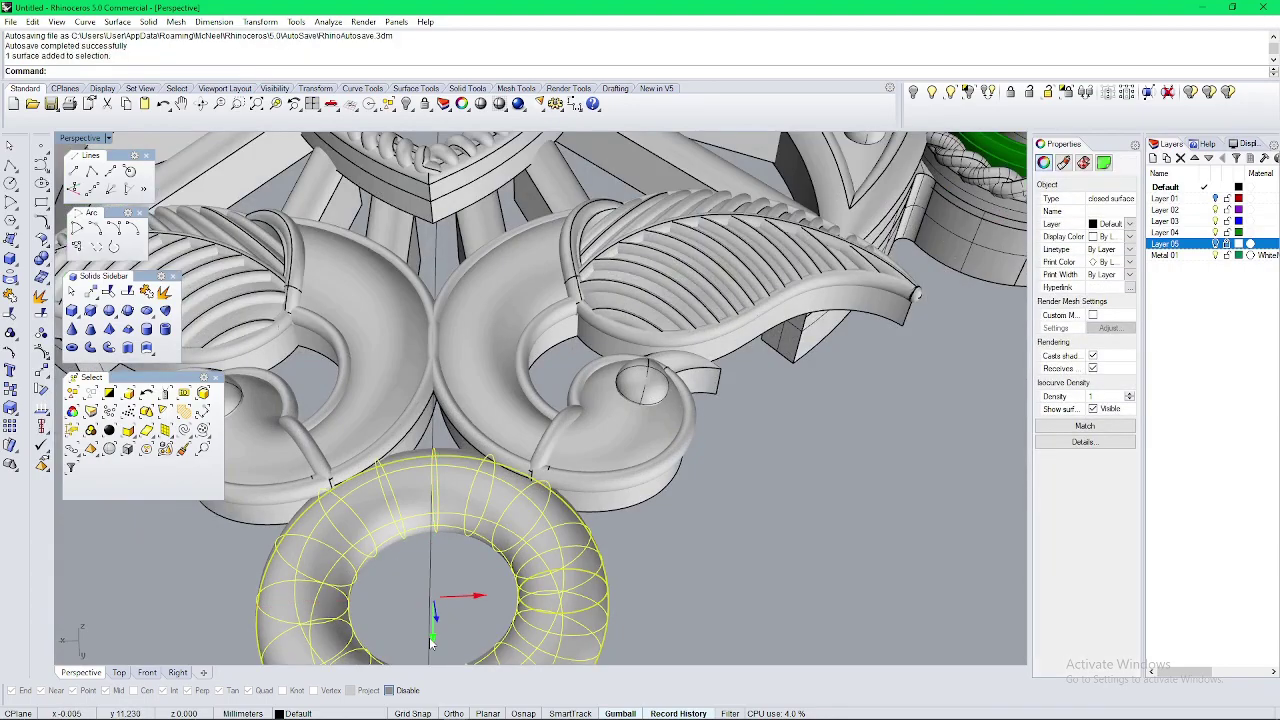
pyautogui.moveTo(432, 640); pyautogui.dragTo(433, 622)
pyautogui.moveTo(440, 620); pyautogui.dragTo(610, 520, button='right')
pyautogui.scroll(-3, 600, 555)
pyautogui.moveTo(565, 595); pyautogui.dragTo(586, 572, button='right')
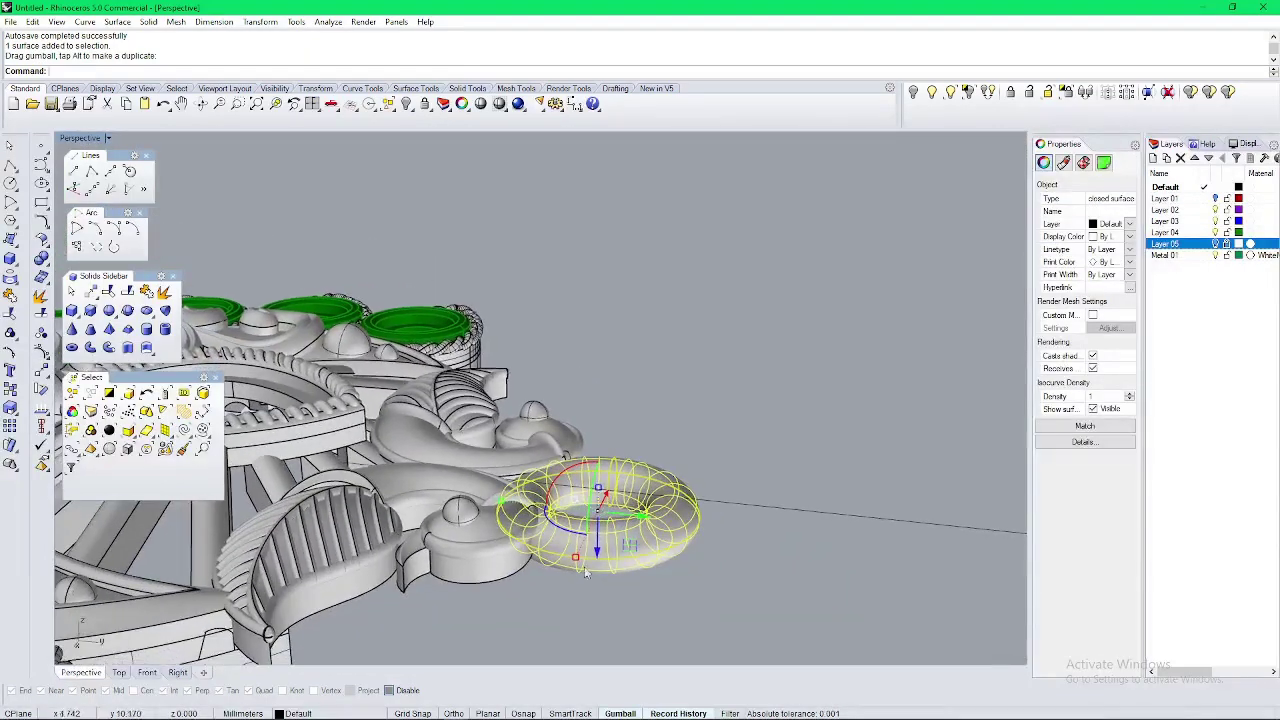
# Step: Show the hidden leaf-shaped top piece with its green stone settings above the peacocks
pyautogui.hotkey('ctrl', 'F1')
pyautogui.scroll(-8, 675, 422)
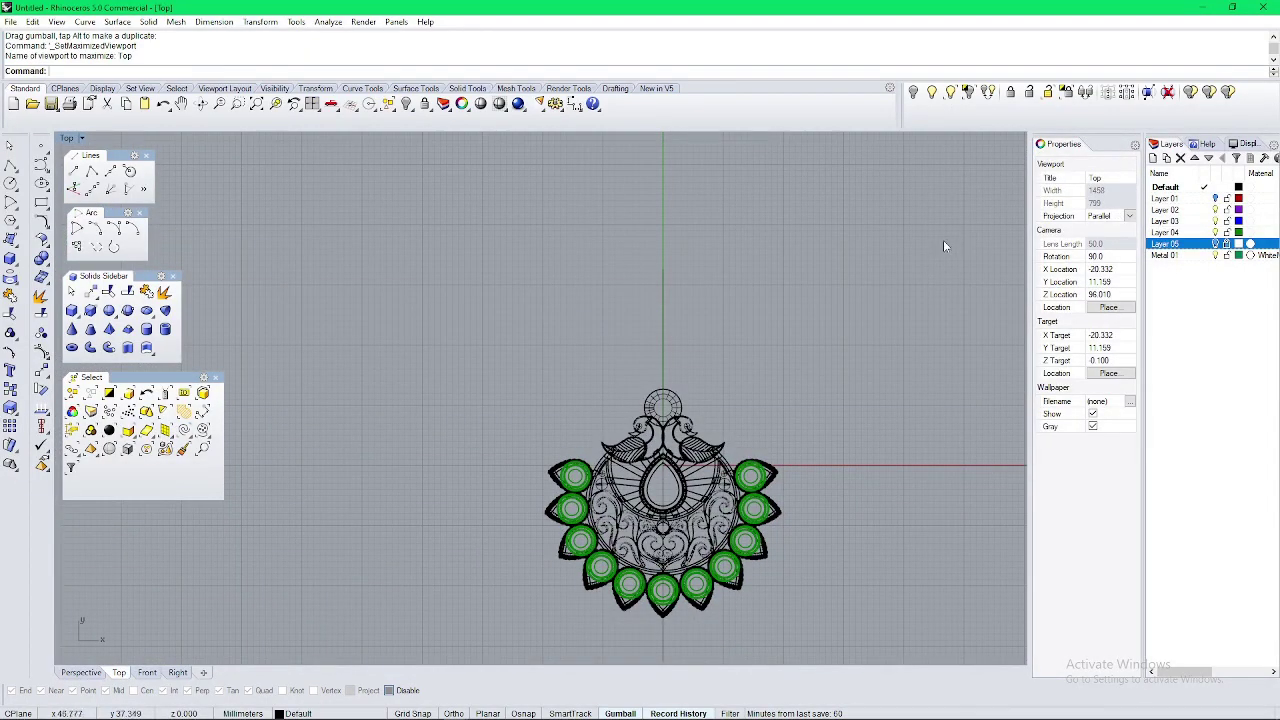
pyautogui.click(948, 98)
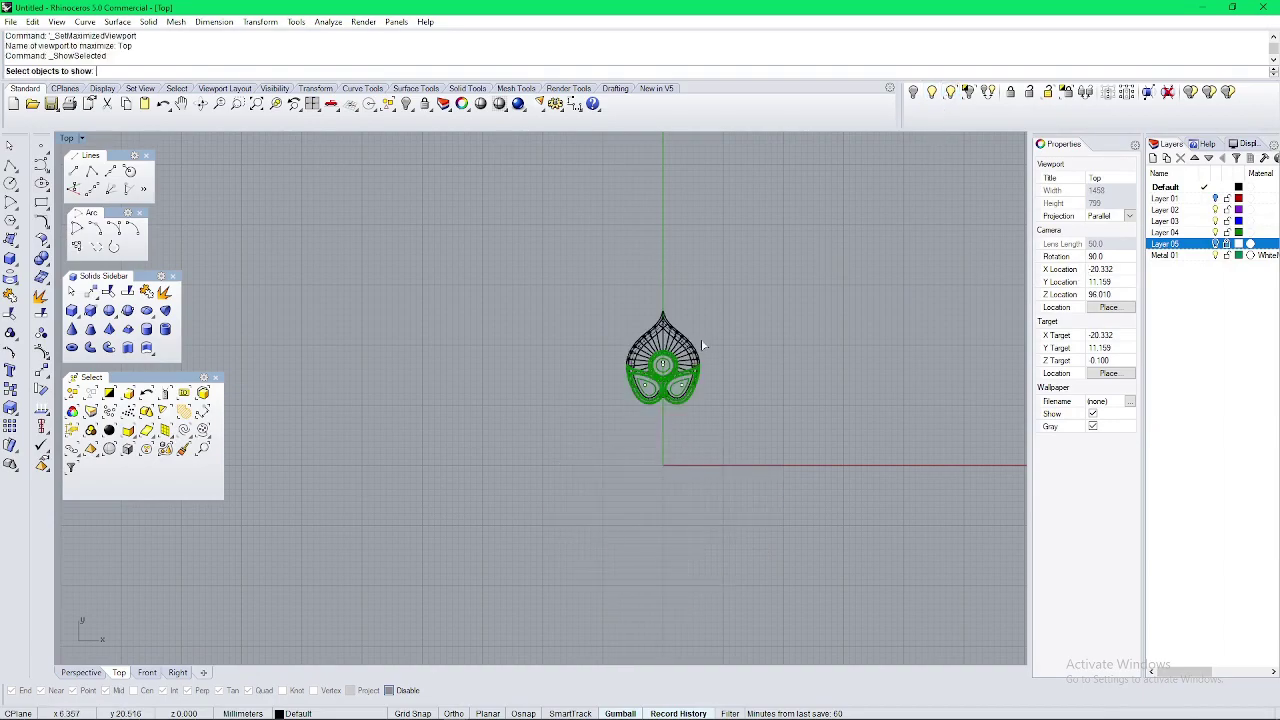
pyautogui.scroll(6, 686, 345)
pyautogui.click(686, 346)
pyautogui.rightClick(684, 347)
pyautogui.moveTo(626, 420); pyautogui.dragTo(640, 445, button='right')
pyautogui.hotkey('ctrl', 'F4')
# Step: Move the leaf-shaped top piece outward along the centre line, clear of the connecting ring
pyautogui.scroll(-5, 630, 460)
pyautogui.scroll(6, 614, 506)
pyautogui.click(614, 507)
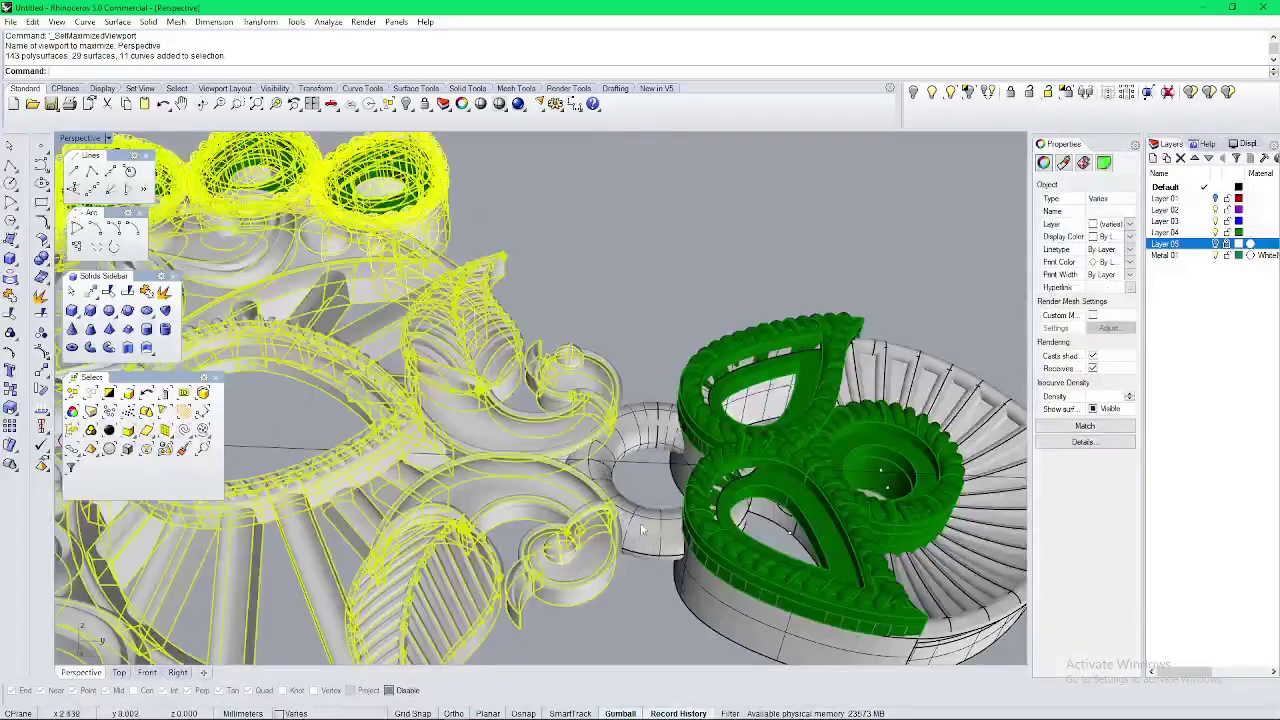
pyautogui.moveTo(640, 522); pyautogui.dragTo(515, 403, button='right')
pyautogui.click(650, 542)
pyautogui.scroll(-7, 391, 378)
pyautogui.click(525, 402)
pyautogui.moveTo(536, 402); pyautogui.dragTo(710, 415)
pyautogui.press('Escape')
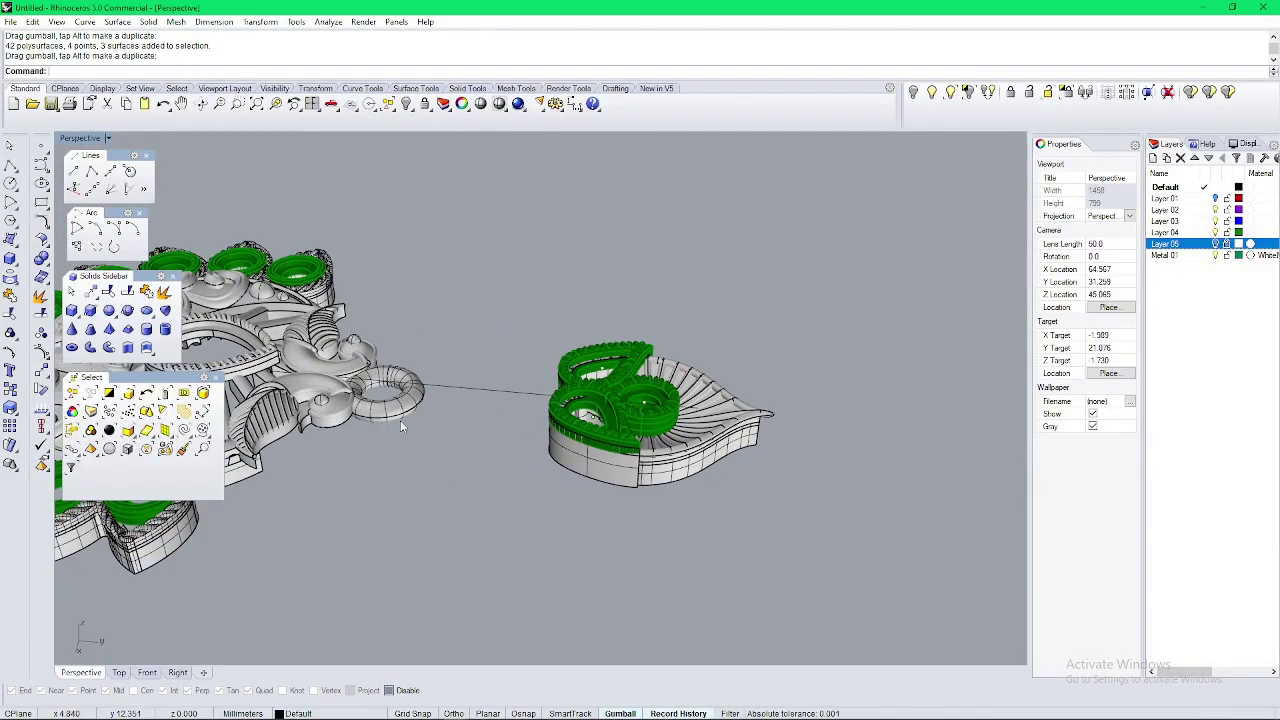
# Step: Copy the connecting ring along the centre line to the near end of the leaf-shaped piece
pyautogui.click(396, 422)
pyautogui.click(396, 400)
pyautogui.click(506, 404)
pyautogui.rightClick(506, 404)
pyautogui.moveTo(500, 405); pyautogui.dragTo(314, 483, button='right')
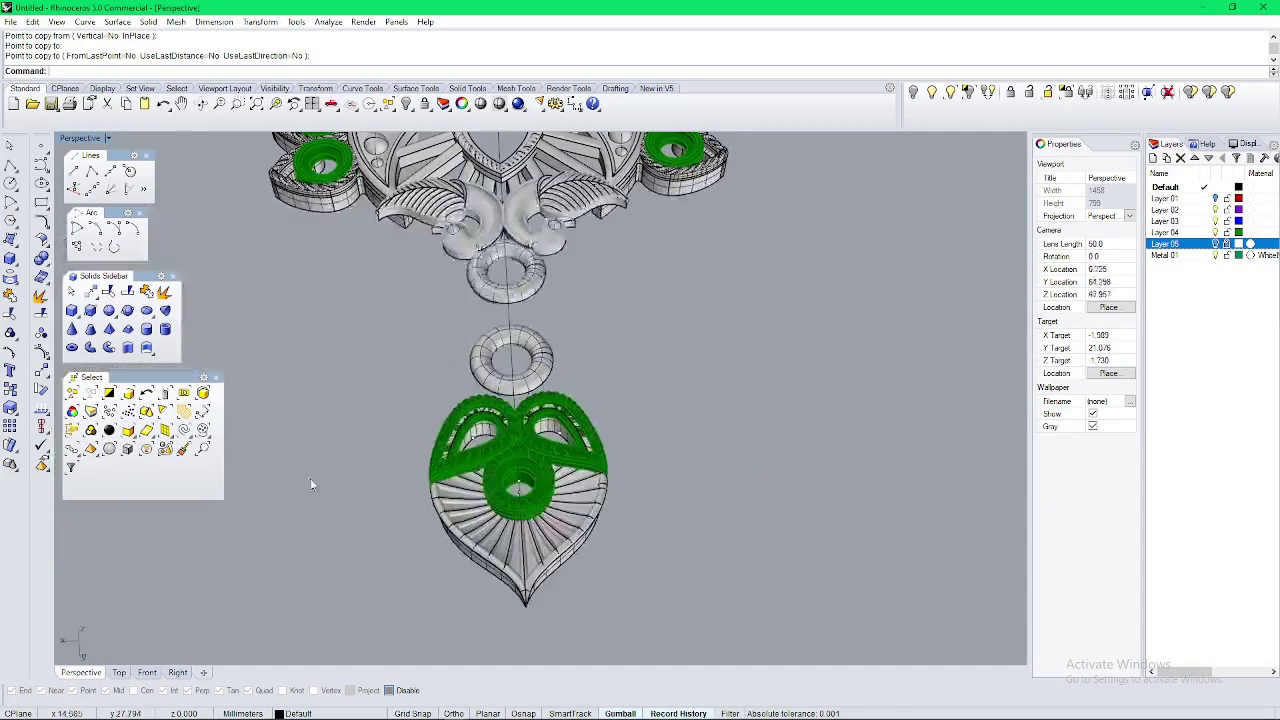
# Step: Rotate the copied ring upright so it stands perpendicular to the ring on the peacocks
pyautogui.scroll(2, 500, 368)
pyautogui.click(490, 380)
pyautogui.moveTo(490, 380); pyautogui.dragTo(490, 356, button='right')
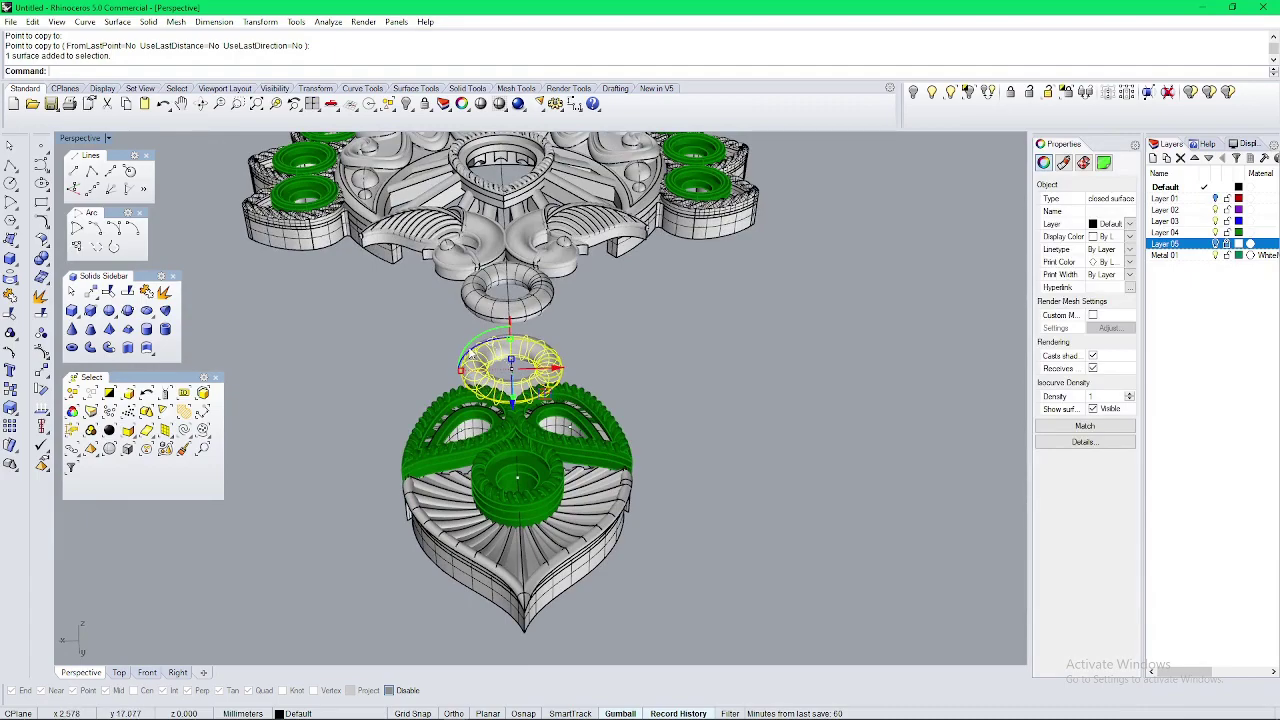
pyautogui.scroll(2, 471, 352)
pyautogui.moveTo(556, 332); pyautogui.dragTo(560, 357)
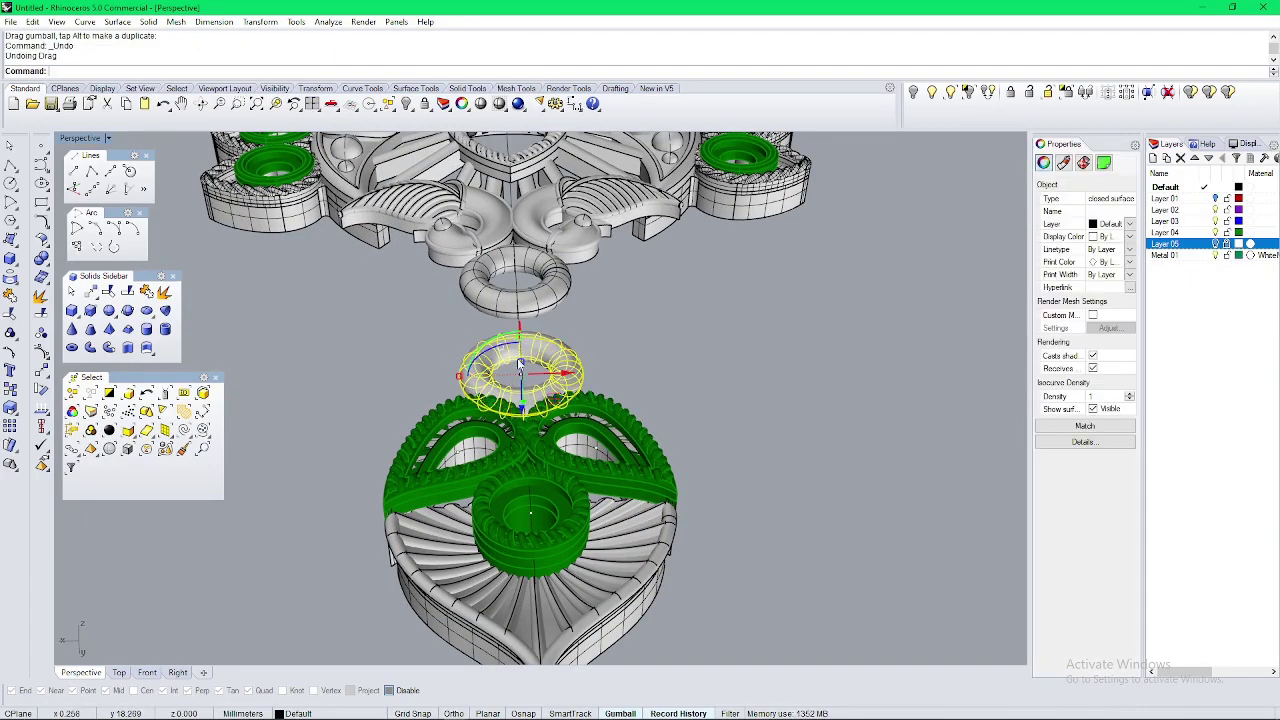
pyautogui.moveTo(520, 365); pyautogui.dragTo(488, 362, button='right')
pyautogui.moveTo(471, 364); pyautogui.dragTo(440, 431)
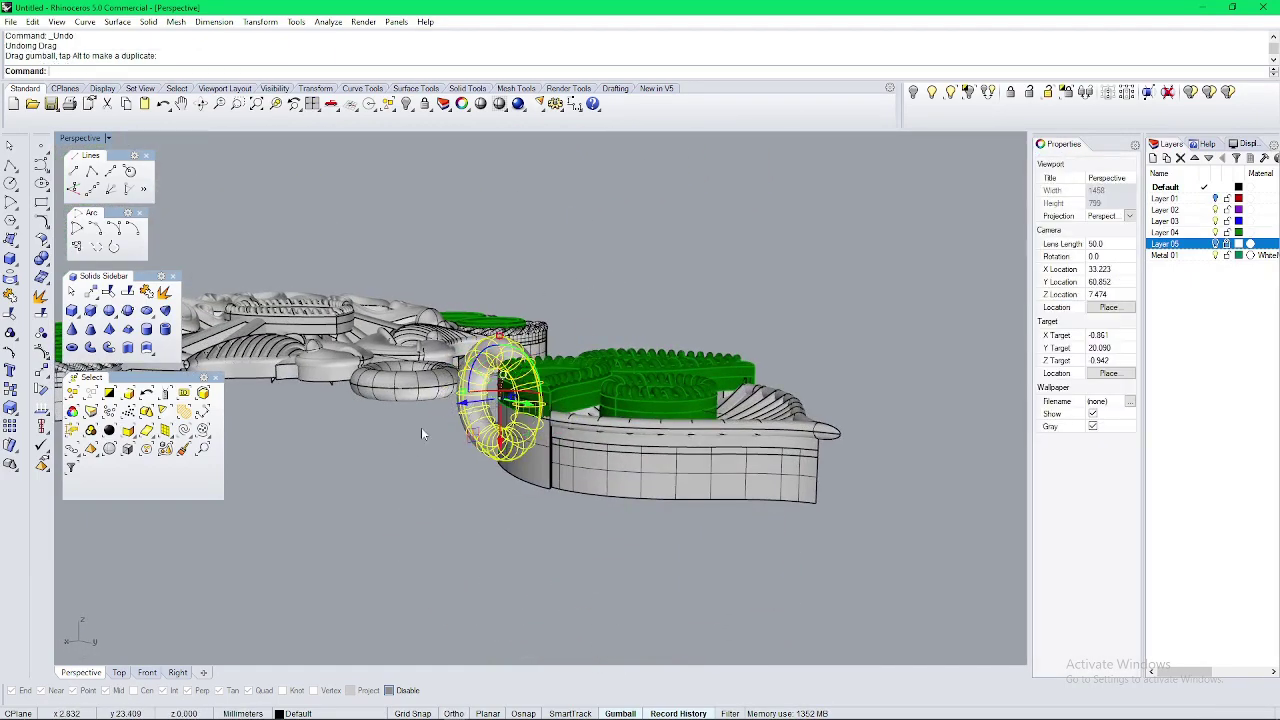
# Step: Lower the upright ring and move it under the near end of the leaf-shaped piece, overlapping its back
pyautogui.click(423, 434)
pyautogui.moveTo(423, 434); pyautogui.dragTo(549, 417, button='right')
pyautogui.click(543, 422)
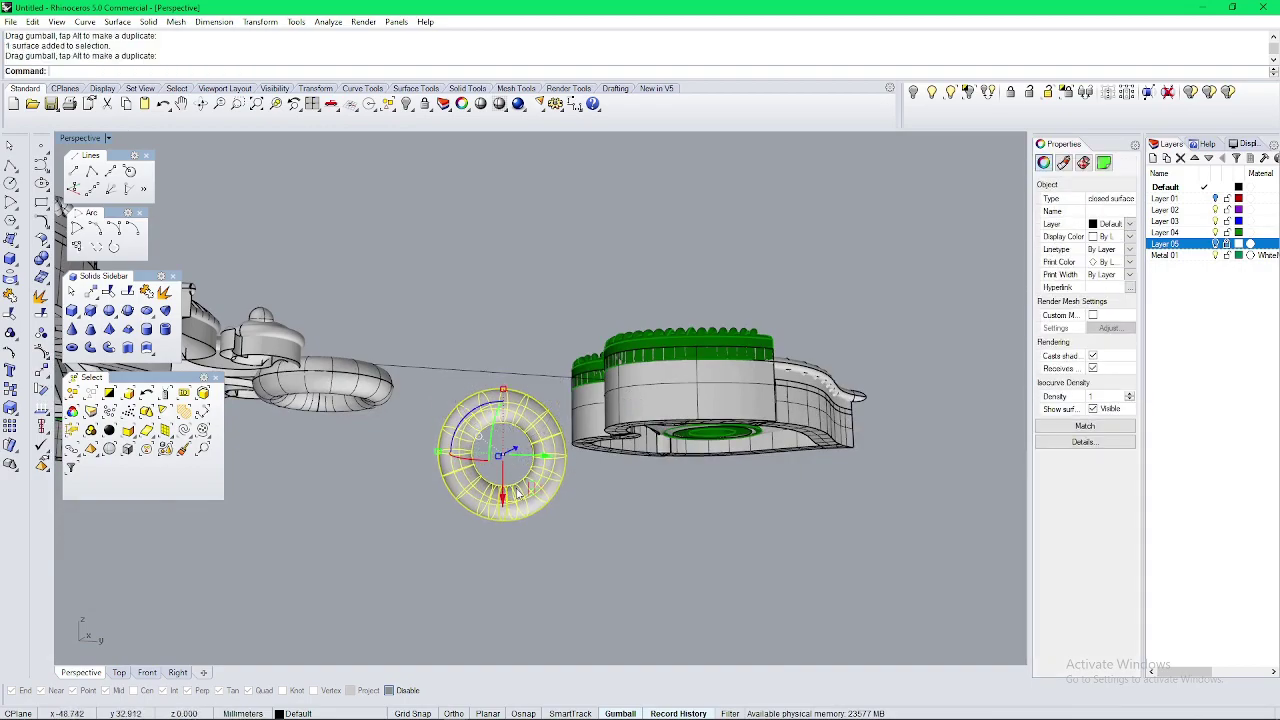
pyautogui.moveTo(532, 461); pyautogui.dragTo(637, 460)
pyautogui.scroll(5, 646, 457)
pyautogui.click(510, 480)
pyautogui.moveTo(510, 480); pyautogui.dragTo(590, 449, button='right')
pyautogui.click(665, 450)
pyautogui.moveTo(662, 456); pyautogui.dragTo(672, 455)
pyautogui.press('Escape')
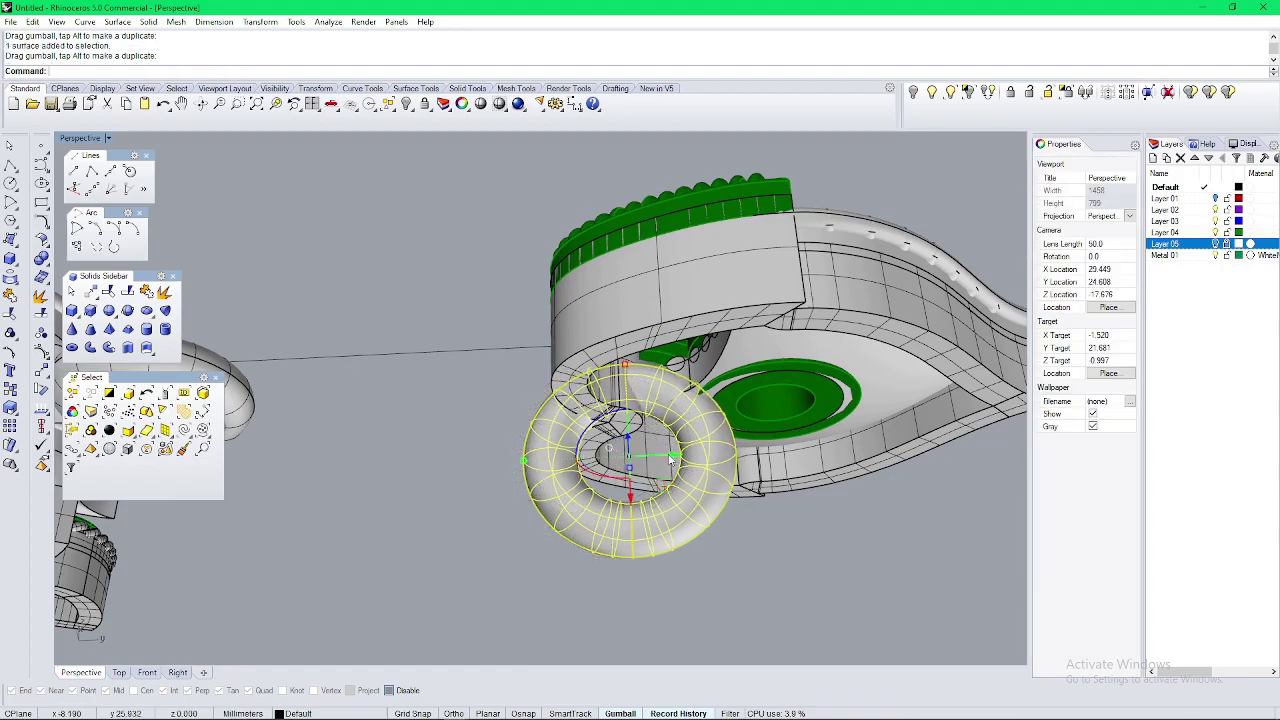
# Step: Group the upright ring with the leaf-shaped top piece
pyautogui.moveTo(672, 455); pyautogui.dragTo(743, 554, button='right')
pyautogui.scroll(-5, 508, 447)
pyautogui.moveTo(508, 447); pyautogui.dragTo(549, 412, button='right')
pyautogui.scroll(4, 549, 414)
pyautogui.click(536, 453)
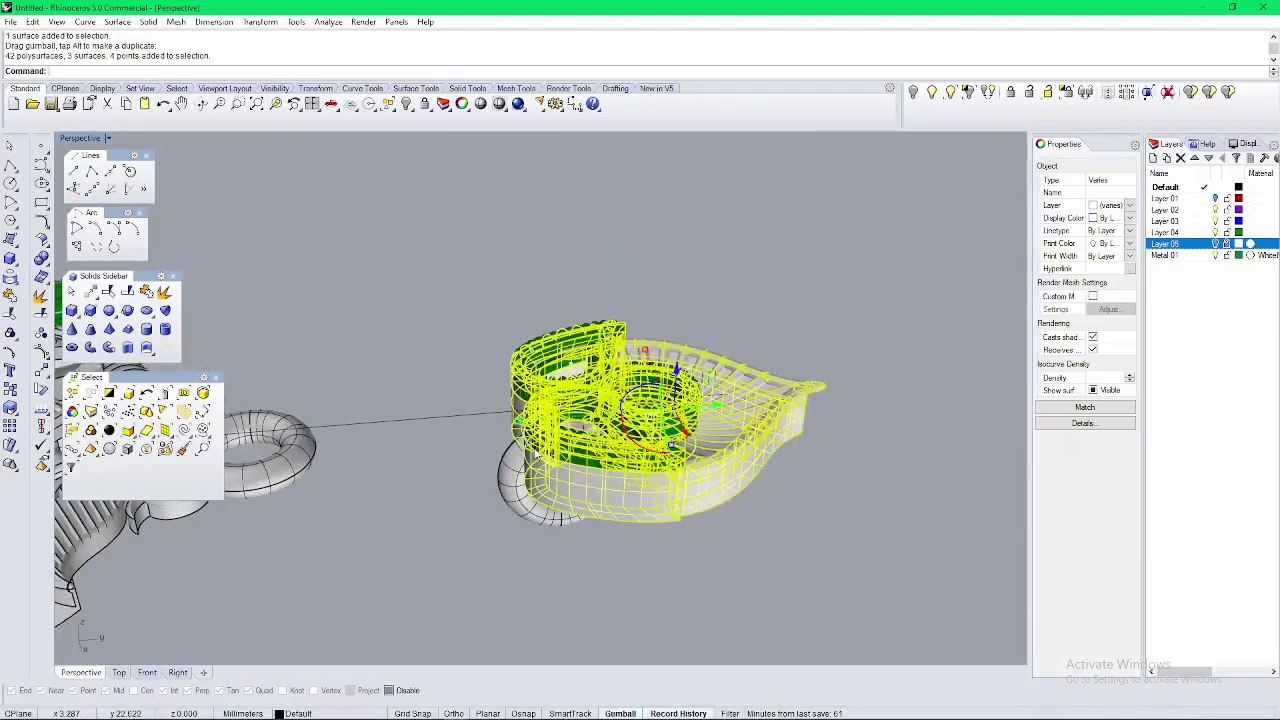
pyautogui.moveTo(543, 482); pyautogui.dragTo(512, 404, button='right')
pyautogui.write('g')
pyautogui.press('Return')
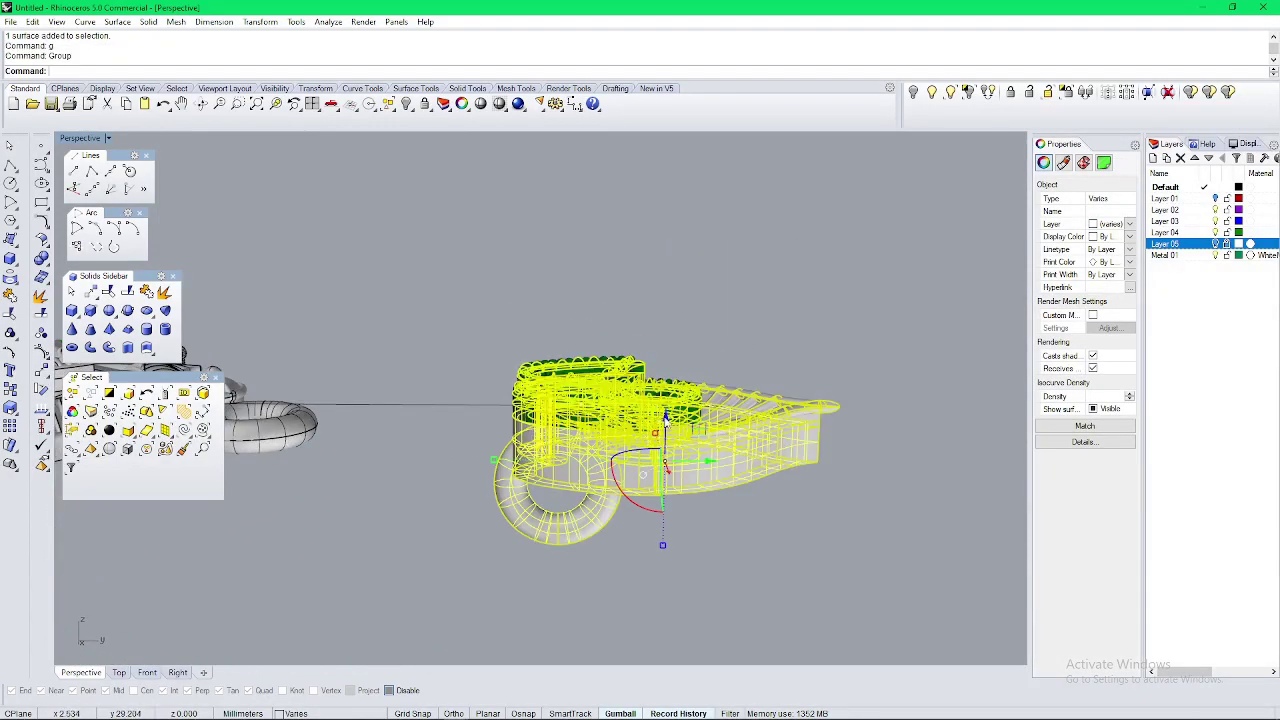
# Step: Raise the grouped top piece, move it toward the pendant and adjust its height so the two rings interlock
pyautogui.moveTo(667, 415); pyautogui.dragTo(665, 349)
pyautogui.moveTo(708, 397); pyautogui.dragTo(443, 396)
pyautogui.press('Escape')
pyautogui.moveTo(345, 396); pyautogui.dragTo(598, 425, button='right')
pyautogui.moveTo(598, 425); pyautogui.dragTo(499, 292, button='right')
pyautogui.click(498, 292)
pyautogui.moveTo(538, 268); pyautogui.dragTo(538, 275)
pyautogui.press('Escape')
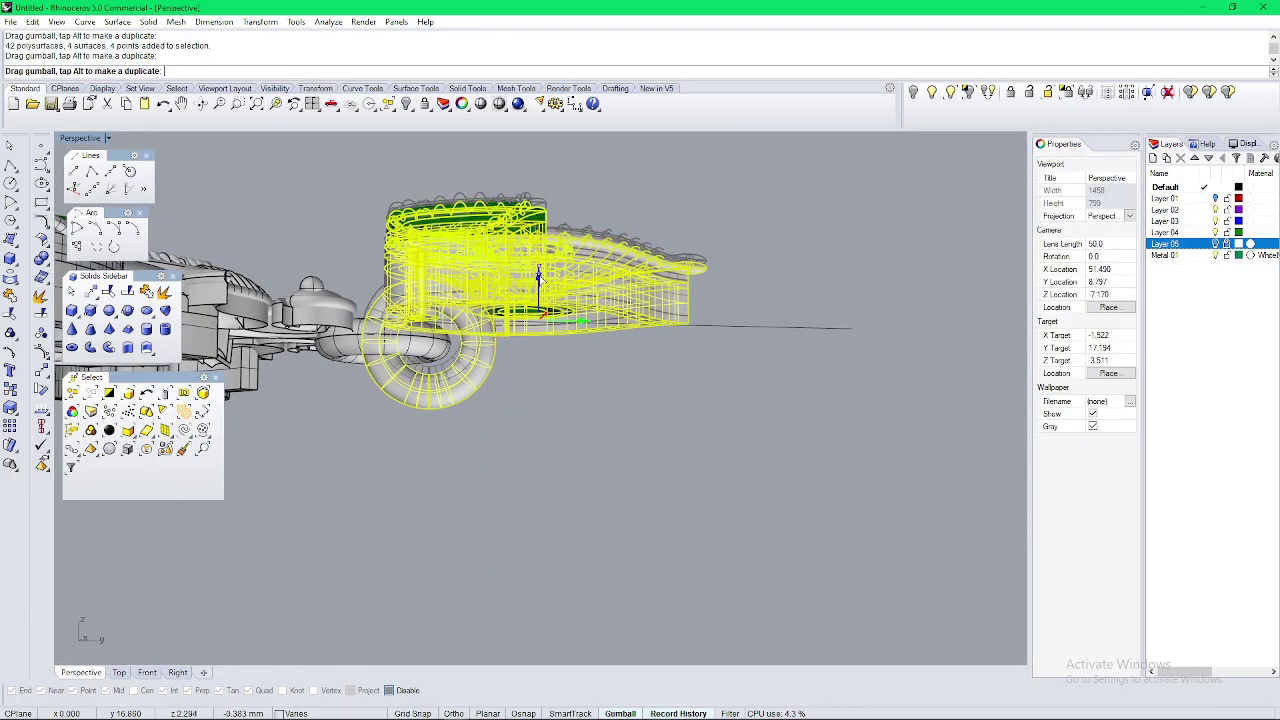
# Step: Delete all leftover points and curves from the model
pyautogui.moveTo(538, 290); pyautogui.dragTo(763, 558, button='right')
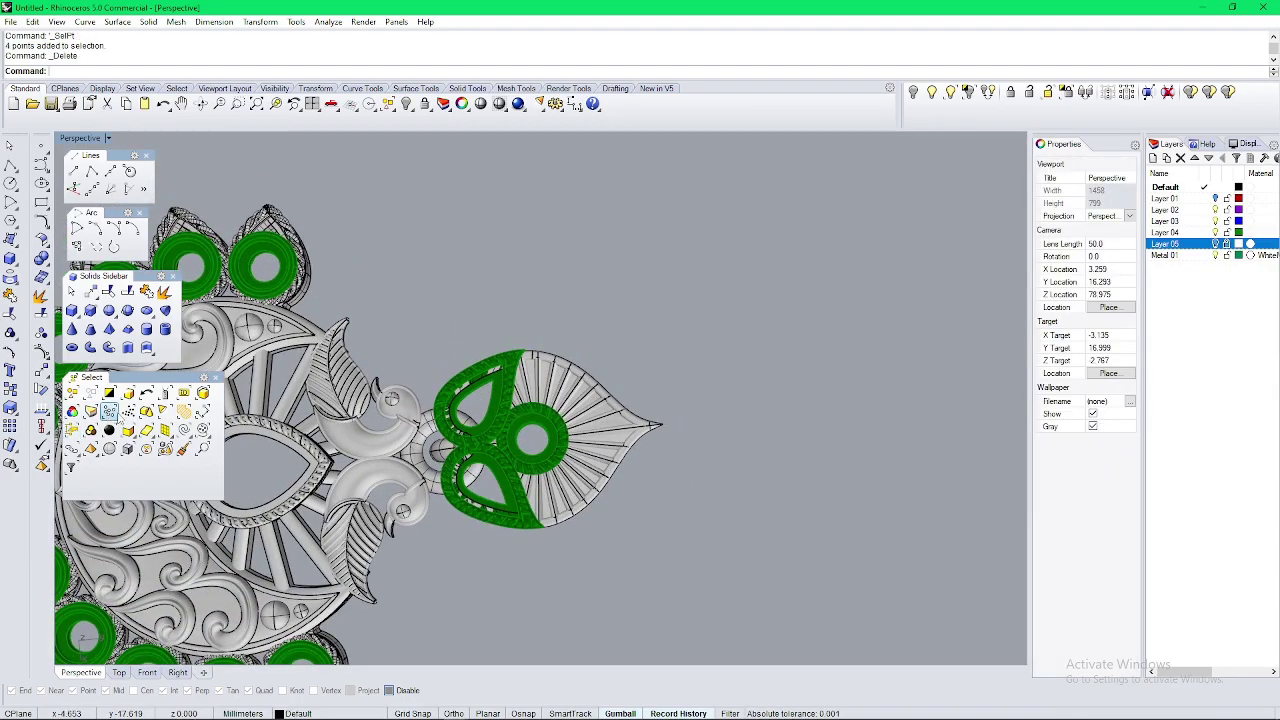
pyautogui.click(185, 431)
pyautogui.press('Delete')
# Step: Select all the surfaces and polysurfaces of the assembled pendant and group them
pyautogui.moveTo(310, 330); pyautogui.dragTo(510, 300, button='right')
pyautogui.scroll(-10, 515, 290)
pyautogui.scroll(10, 534, 306)
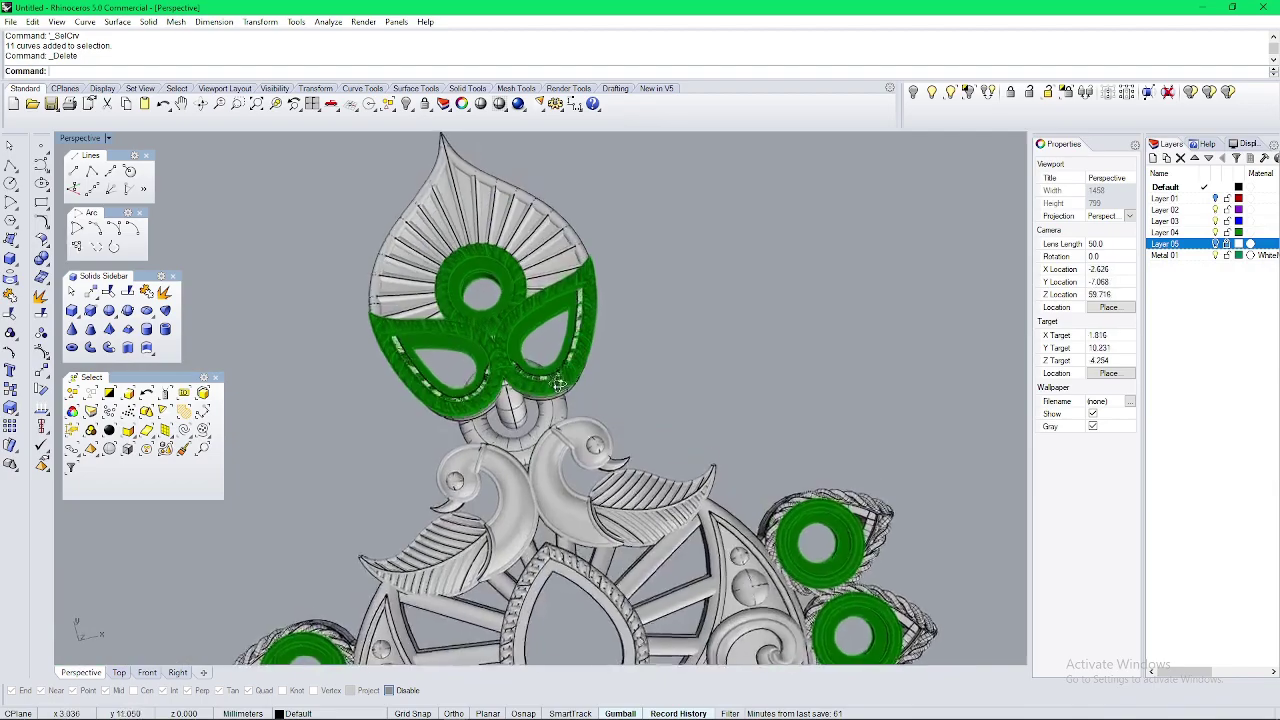
pyautogui.moveTo(547, 398); pyautogui.dragTo(555, 480, button='right')
pyautogui.scroll(-8, 676, 347)
pyautogui.scroll(-7, 620, 445)
pyautogui.scroll(7, 555, 440)
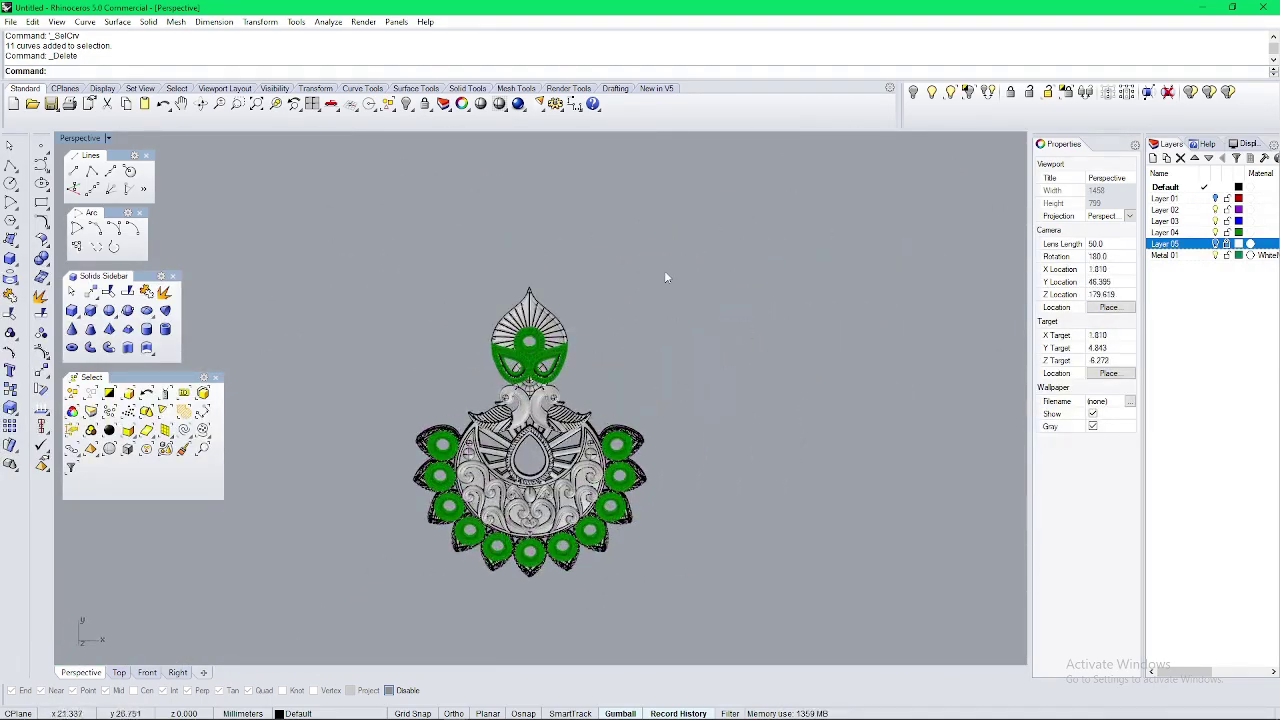
pyautogui.moveTo(667, 275); pyautogui.dragTo(364, 638)
pyautogui.click(676, 431)
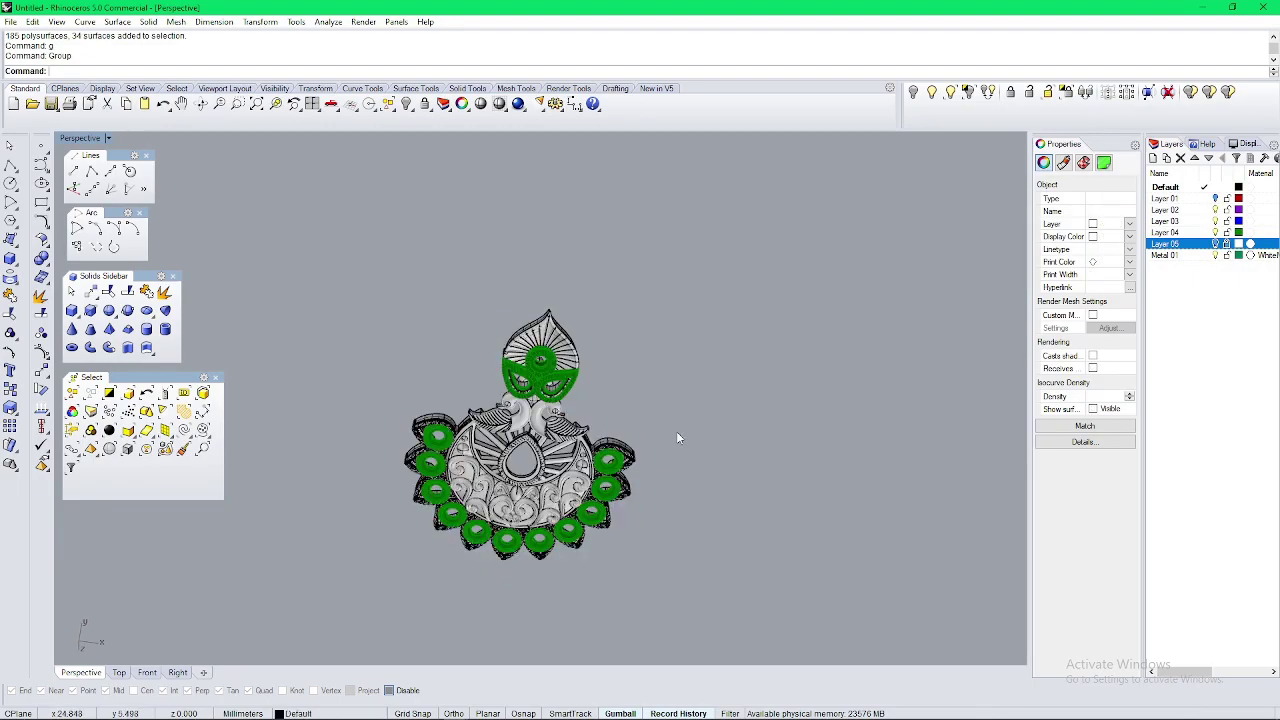
# Step: In the Top view, create a solid cylinder 3 mm in diameter and 3 mm high on the centre line near the leaf's tip
pyautogui.moveTo(676, 431); pyautogui.dragTo(692, 646, button='right')
pyautogui.scroll(5, 535, 458)
pyautogui.hotkey('ctrl', 'F1')
pyautogui.scroll(3, 525, 295)
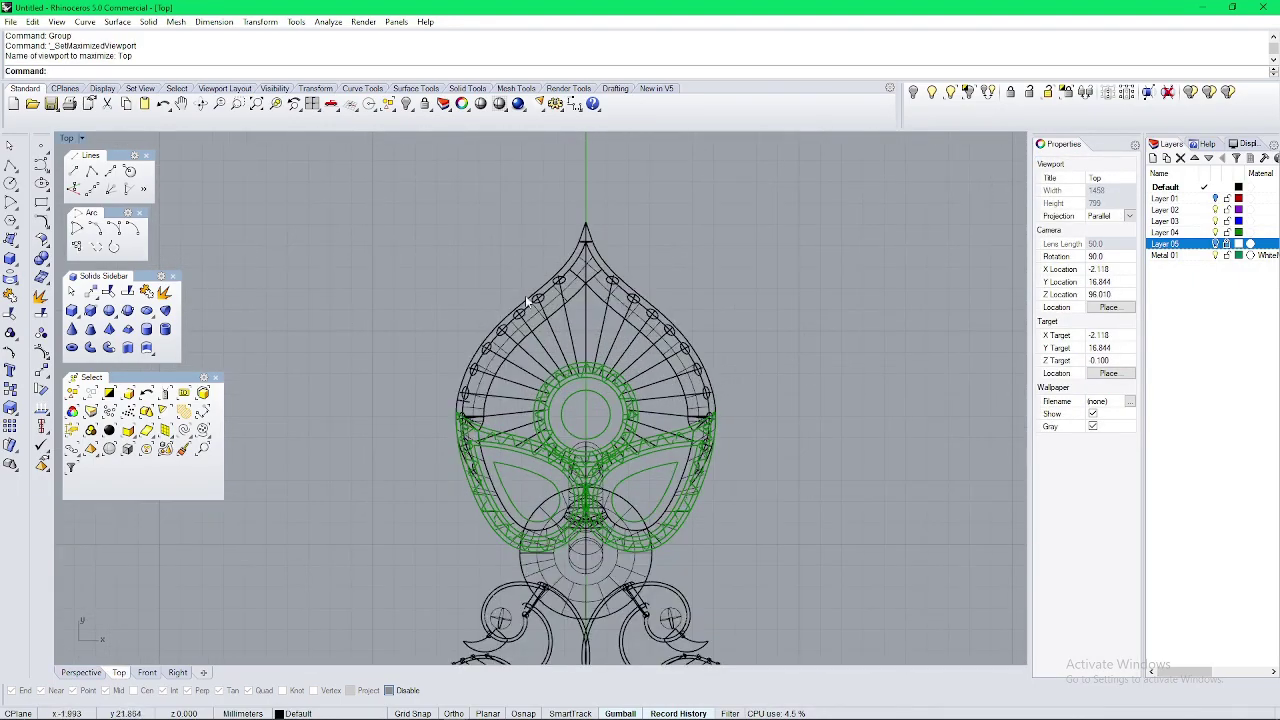
pyautogui.scroll(2, 536, 314)
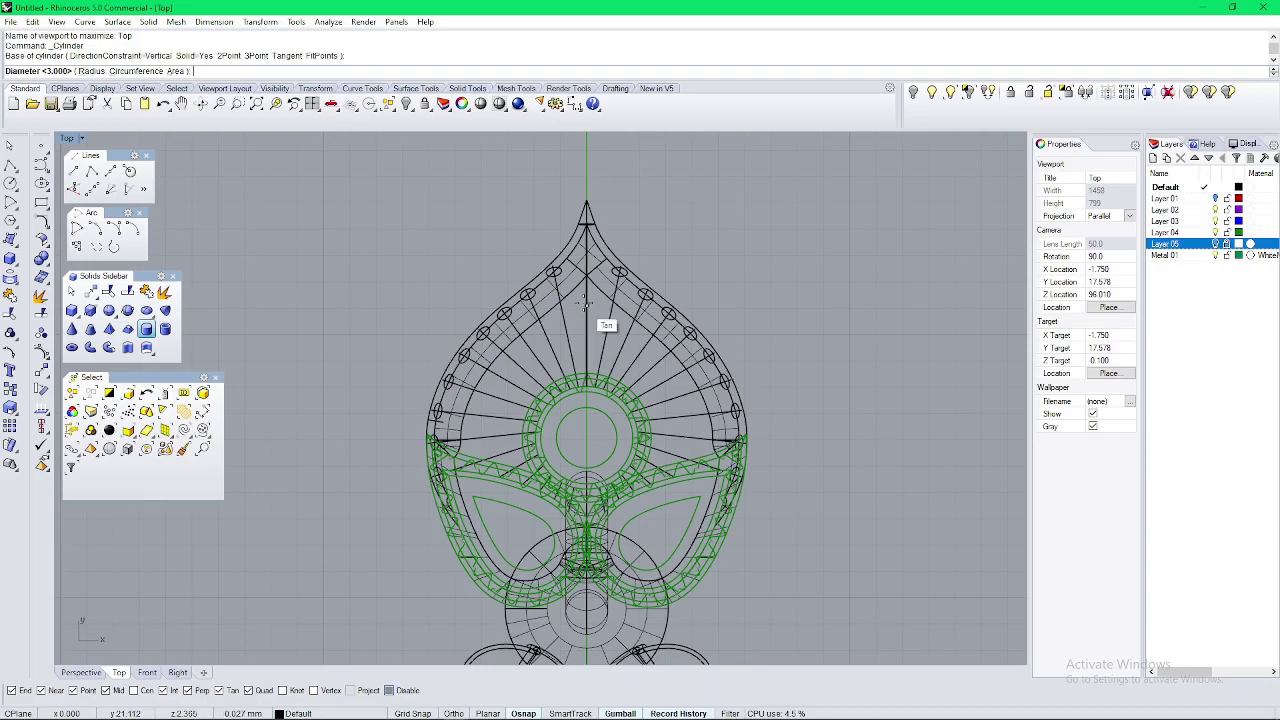
pyautogui.press('Return')
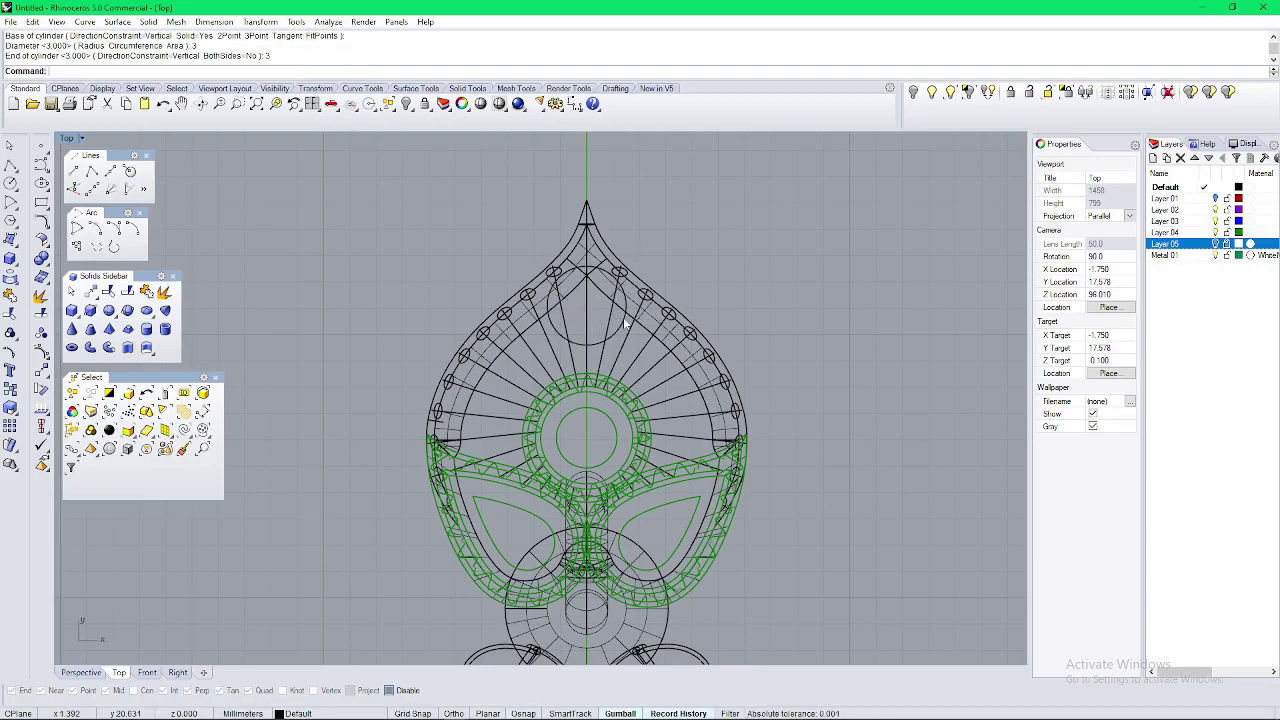
pyautogui.press('F3')
# Step: Move the cylinder through to the back of the leaf-shaped piece and fine-tune its position near the tip
pyautogui.hotkey('ctrl', 'F4')
pyautogui.moveTo(555, 362); pyautogui.dragTo(550, 396, button='right')
pyautogui.scroll(5, 560, 500)
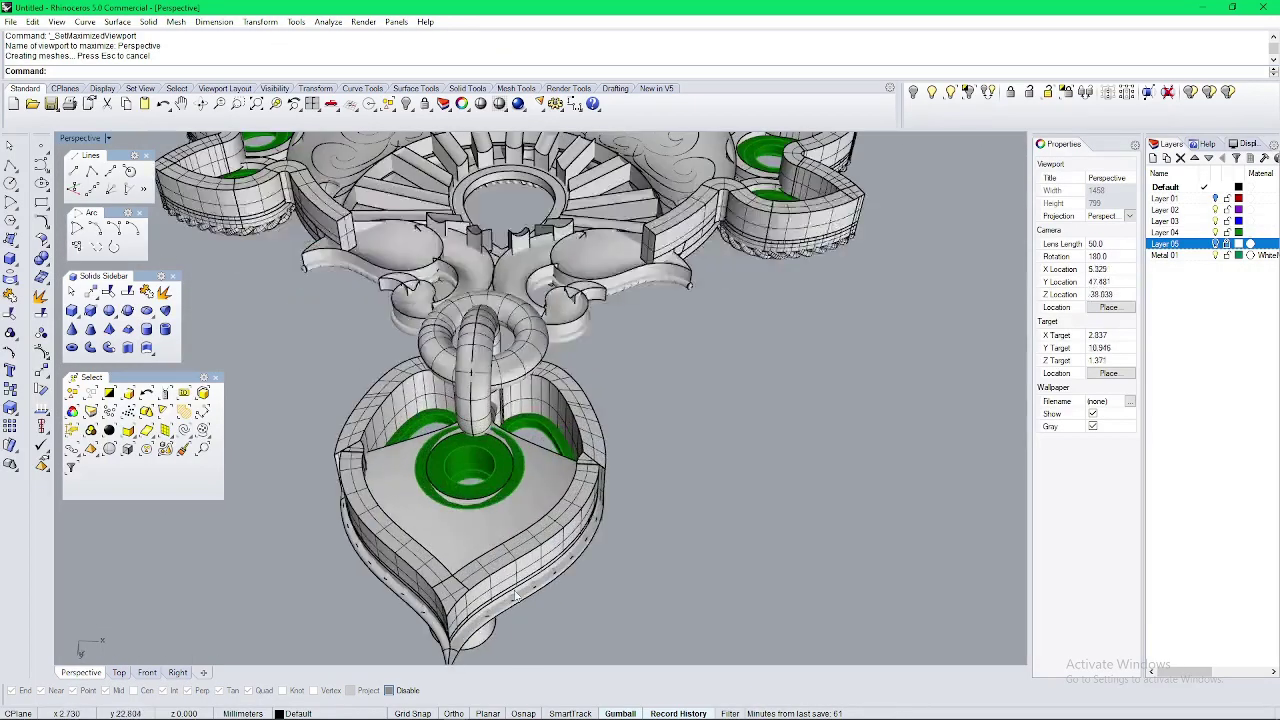
pyautogui.moveTo(556, 560); pyautogui.dragTo(411, 574, button='right')
pyautogui.click(385, 565)
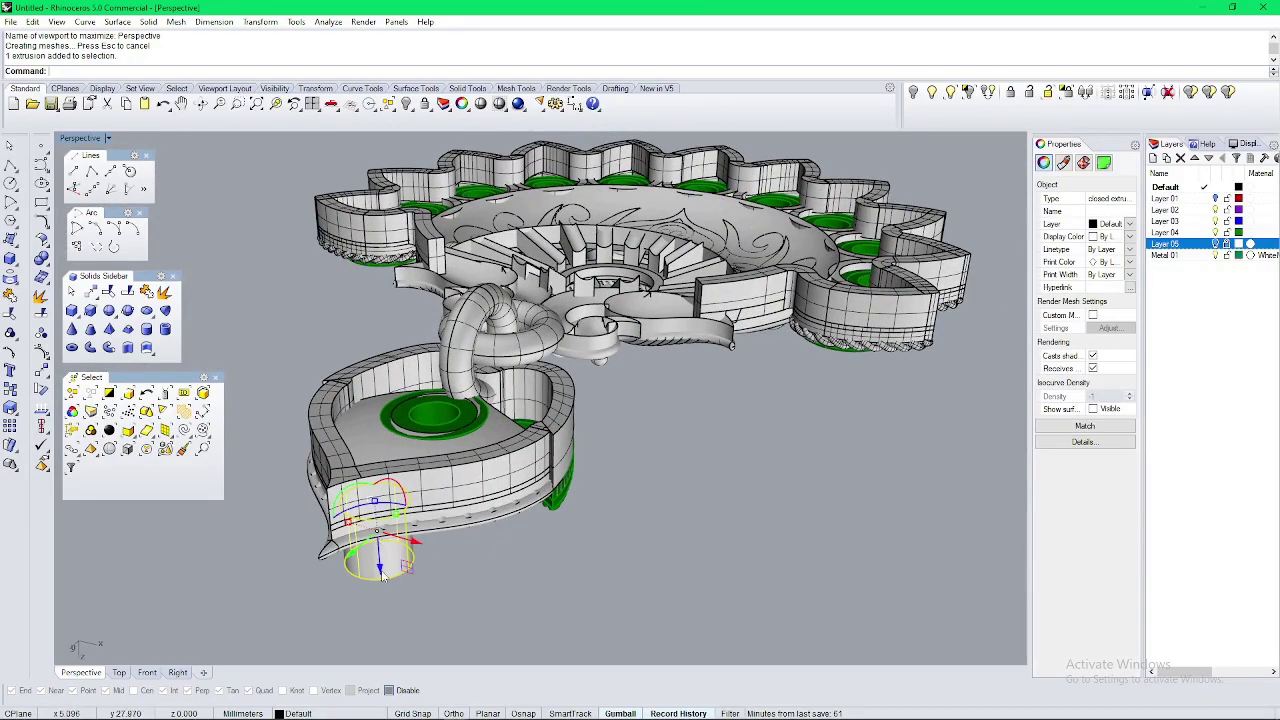
pyautogui.moveTo(376, 516); pyautogui.dragTo(368, 471)
pyautogui.moveTo(372, 475); pyautogui.dragTo(345, 516, button='right')
pyautogui.moveTo(324, 515); pyautogui.dragTo(321, 517)
pyautogui.click(690, 490)
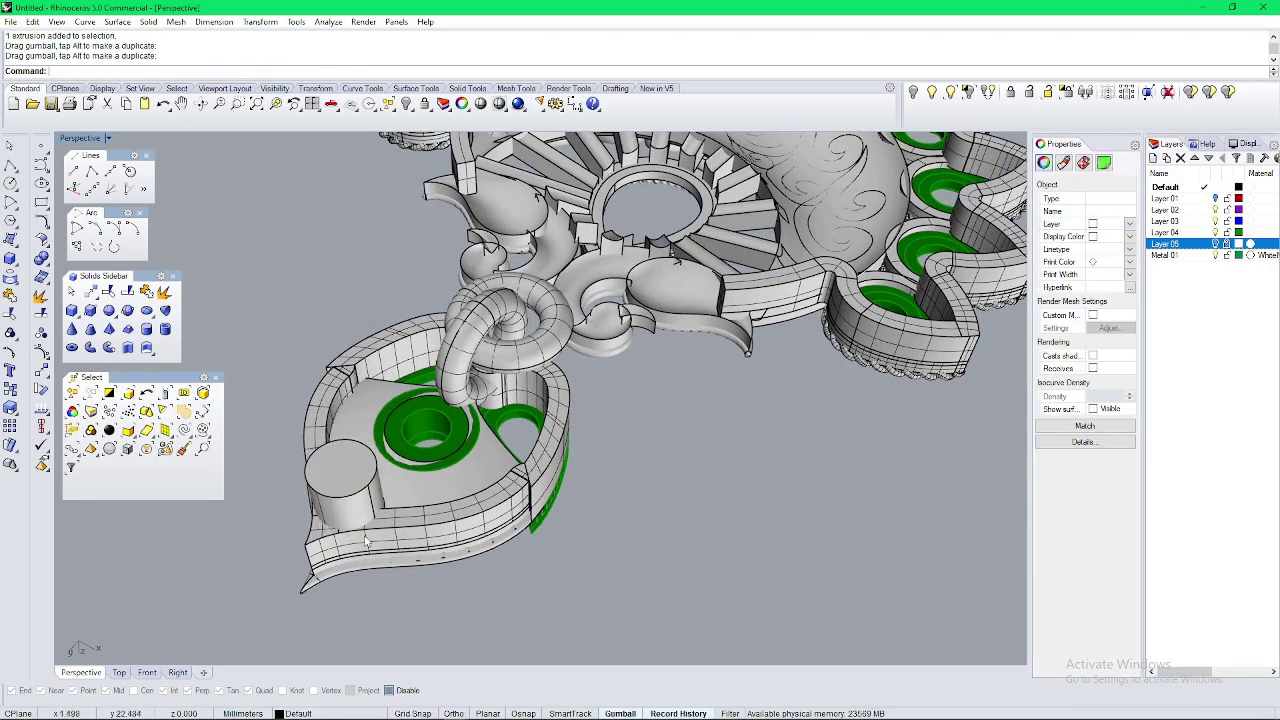
# Step: Move the cylinder slightly further out from the back of the leaf-shaped piece
pyautogui.moveTo(740, 490); pyautogui.dragTo(880, 405, button='right')
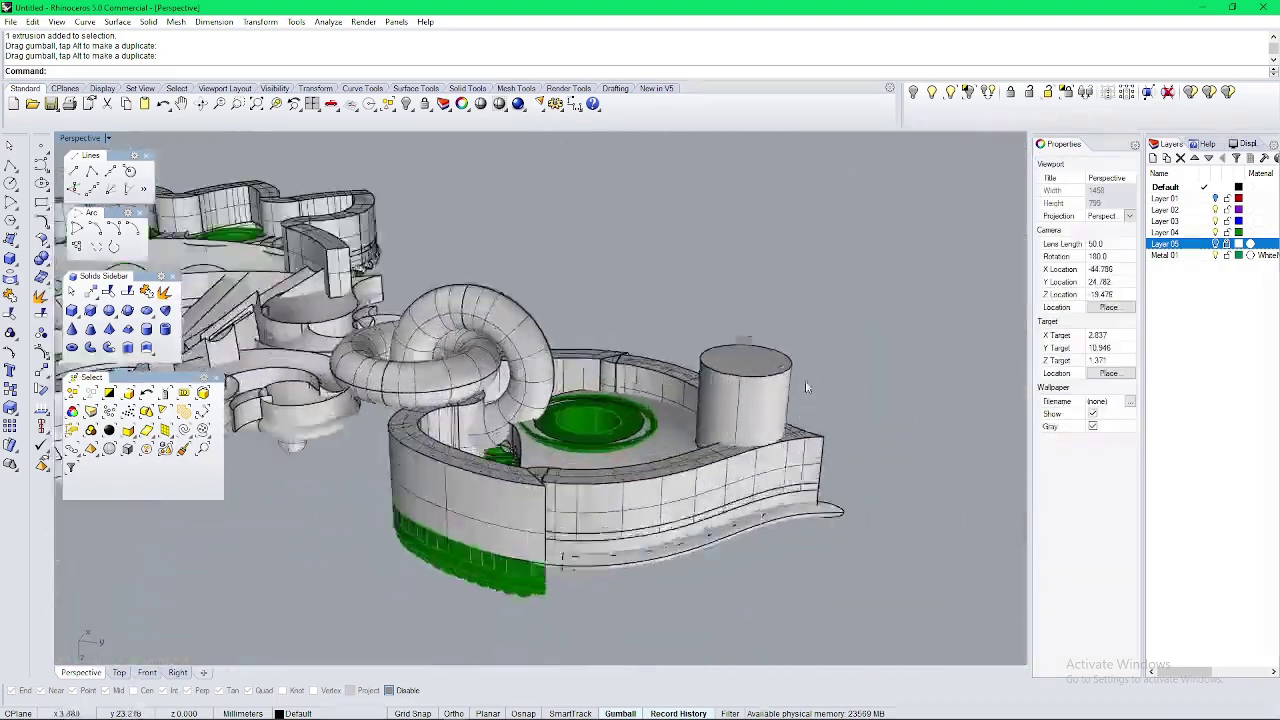
pyautogui.scroll(4, 805, 380)
pyautogui.click(700, 356)
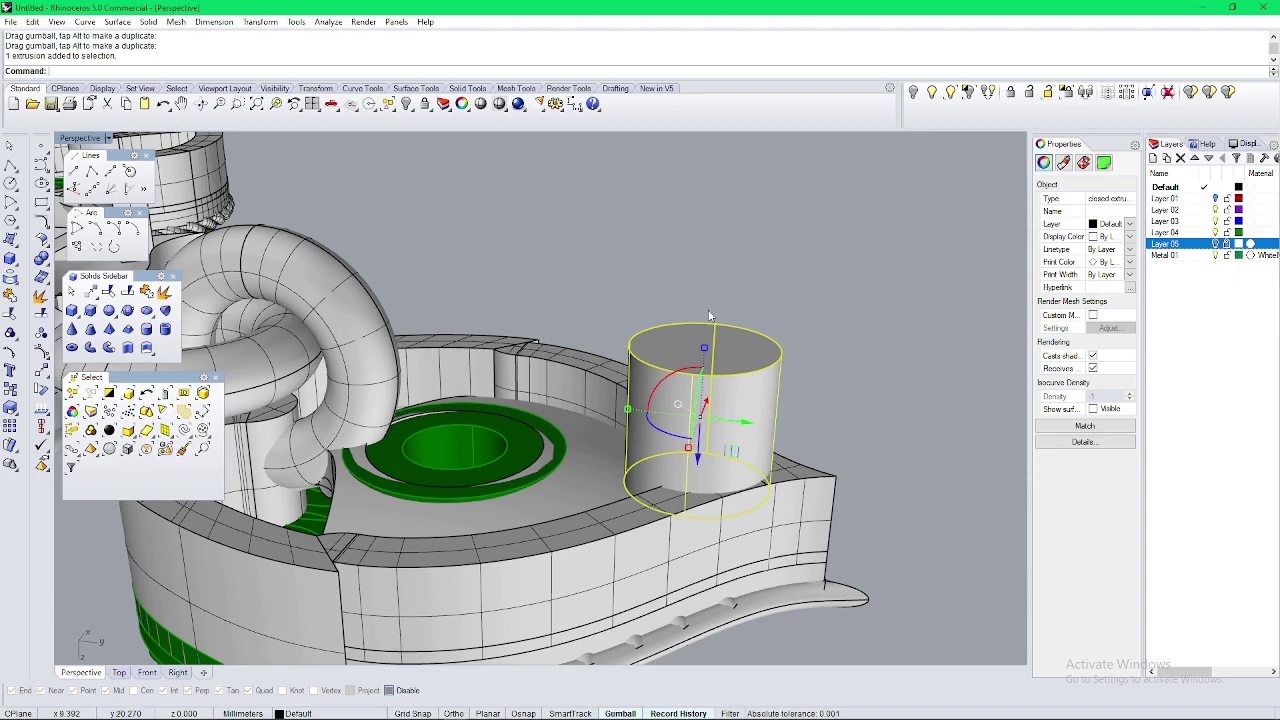
pyautogui.moveTo(706, 350); pyautogui.dragTo(706, 307)
pyautogui.moveTo(490, 375); pyautogui.dragTo(640, 490, button='right')
pyautogui.click(847, 353)
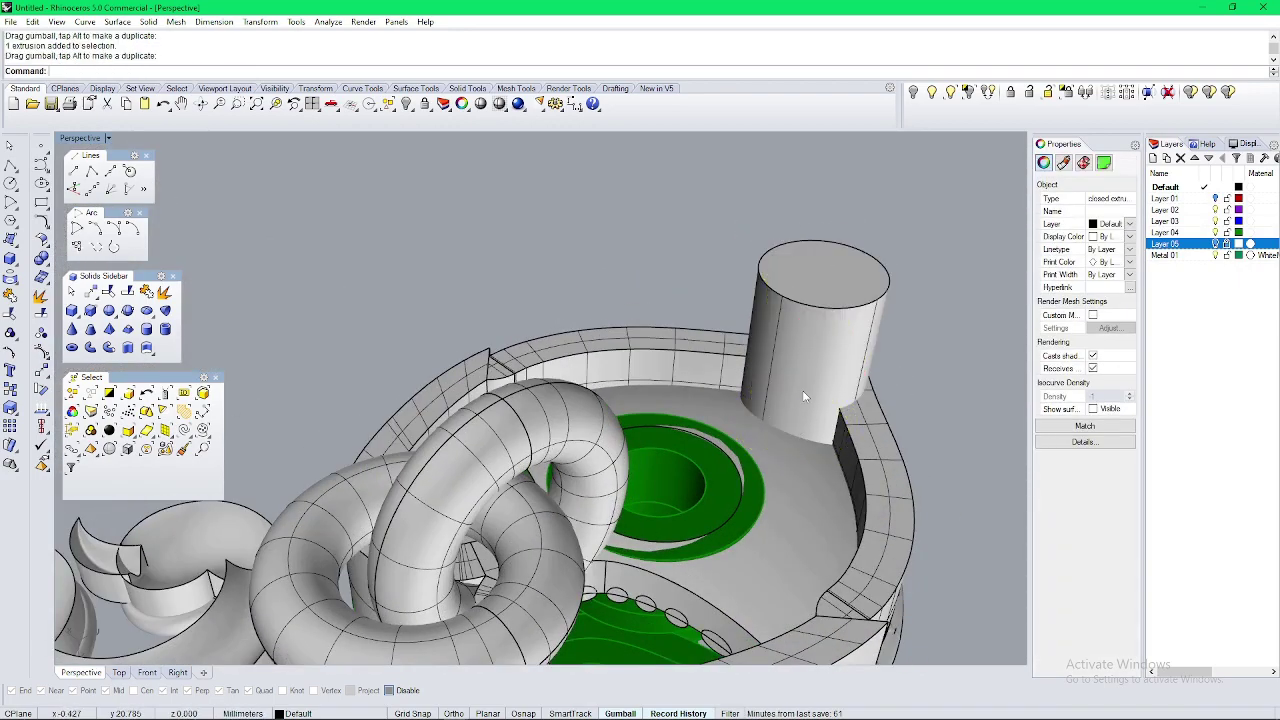
# Step: In the Top view, select every object of the pendant, including the cylinder, and group them
pyautogui.scroll(-5, 805, 396)
pyautogui.moveTo(805, 396); pyautogui.dragTo(889, 251, button='right')
pyautogui.scroll(-14, 660, 260)
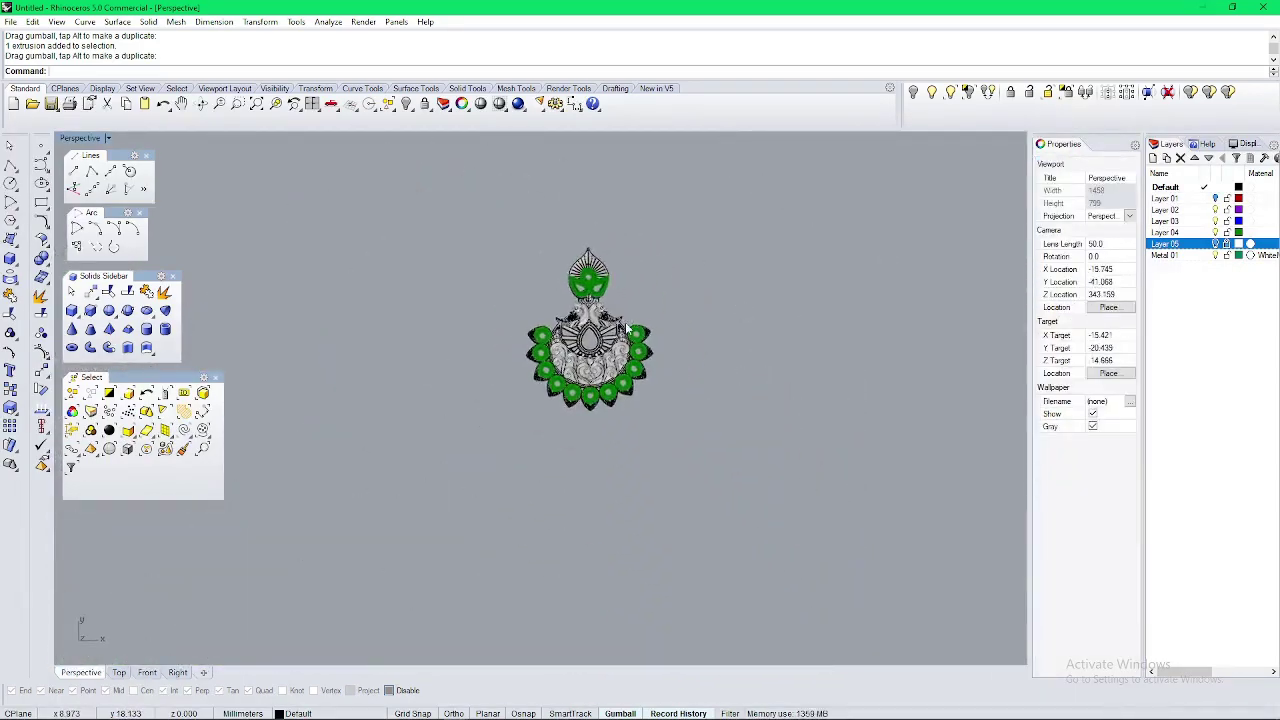
pyautogui.hotkey('ctrl', 'F1')
pyautogui.scroll(4, 614, 302)
pyautogui.scroll(-6, 612, 302)
pyautogui.hotkey('ctrl', 'a')
pyautogui.scroll(8, 609, 335)
pyautogui.scroll(-6, 611, 338)
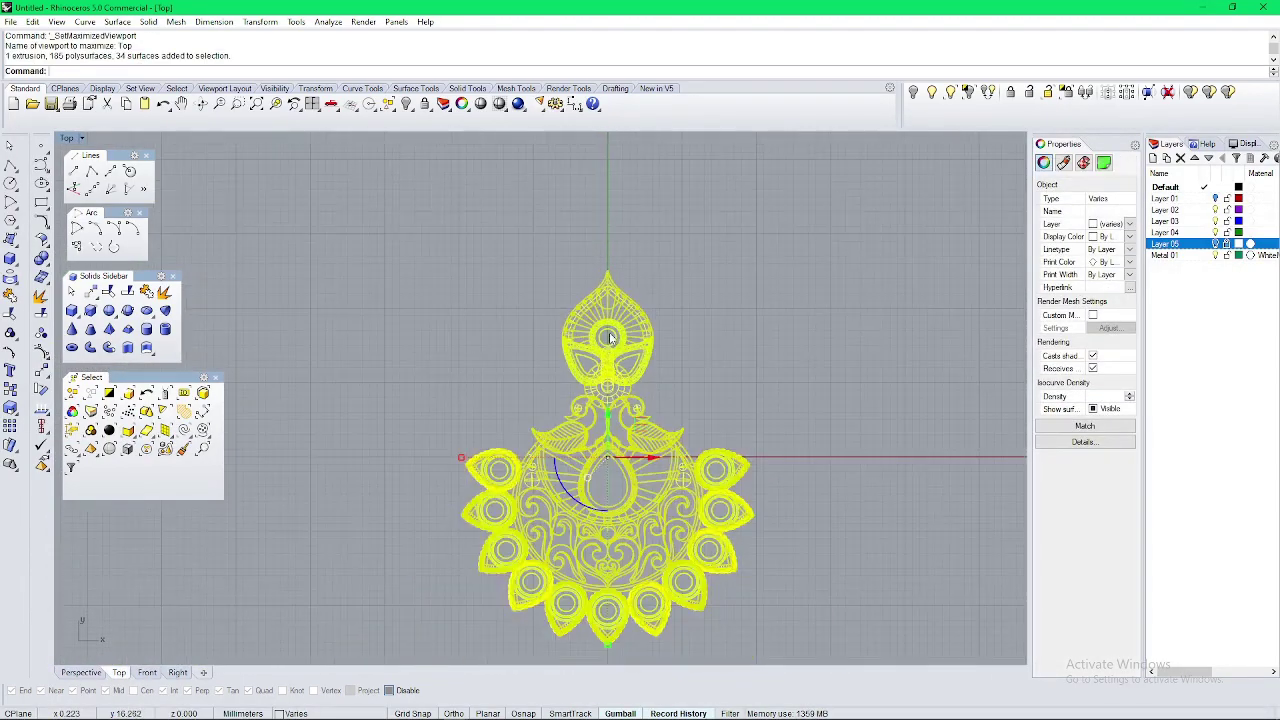
pyautogui.scroll(-4, 610, 337)
pyautogui.hotkey('ctrl', 'g')
pyautogui.hotkey('ctrl', 'F4')
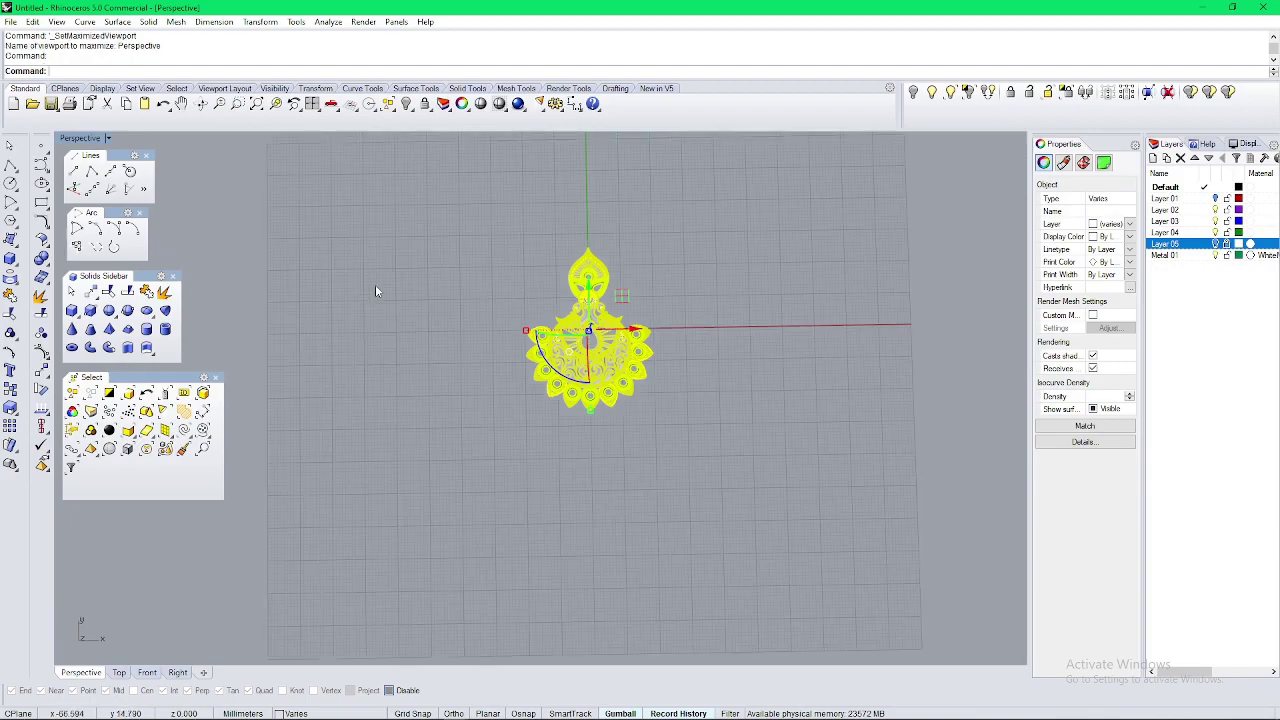
pyautogui.moveTo(541, 326); pyautogui.dragTo(475, 275, button='right')
pyautogui.press('Escape')
# Step: Select the whole pendant and give all its parts one uniform display colour instead of the green settings
pyautogui.scroll(7, 475, 275)
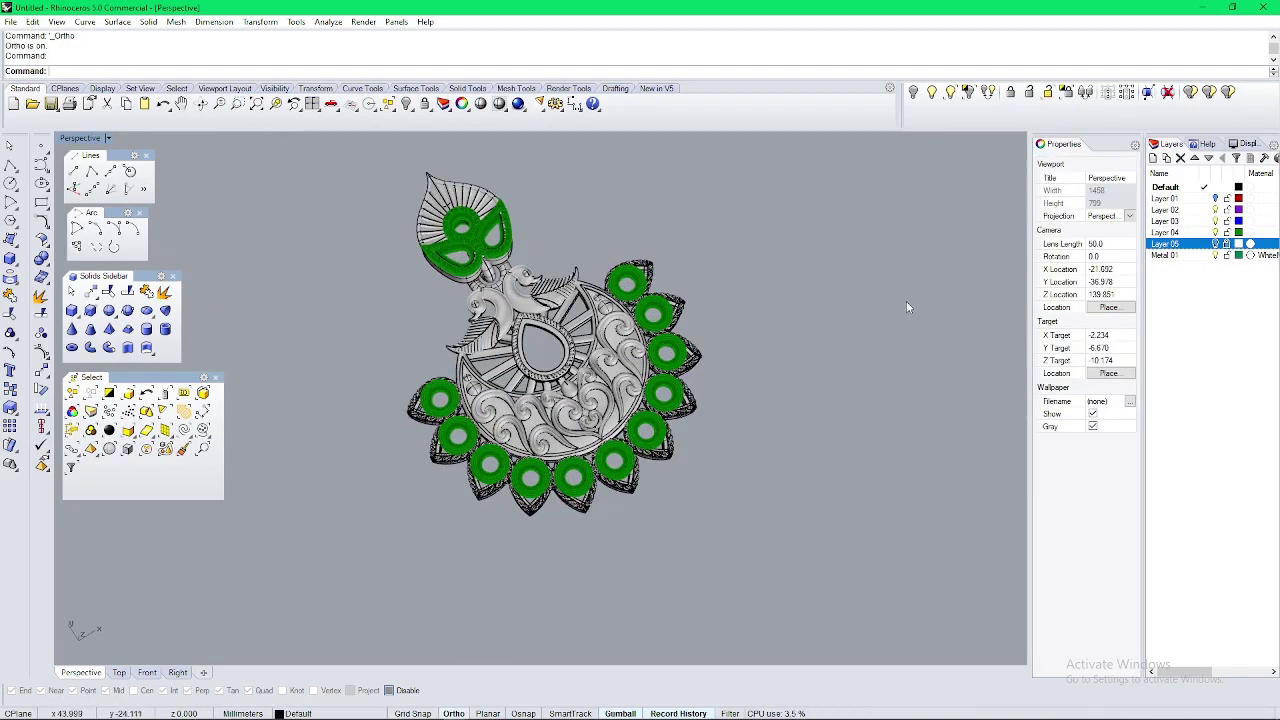
pyautogui.scroll(-6, 906, 302)
pyautogui.moveTo(900, 304); pyautogui.dragTo(556, 427)
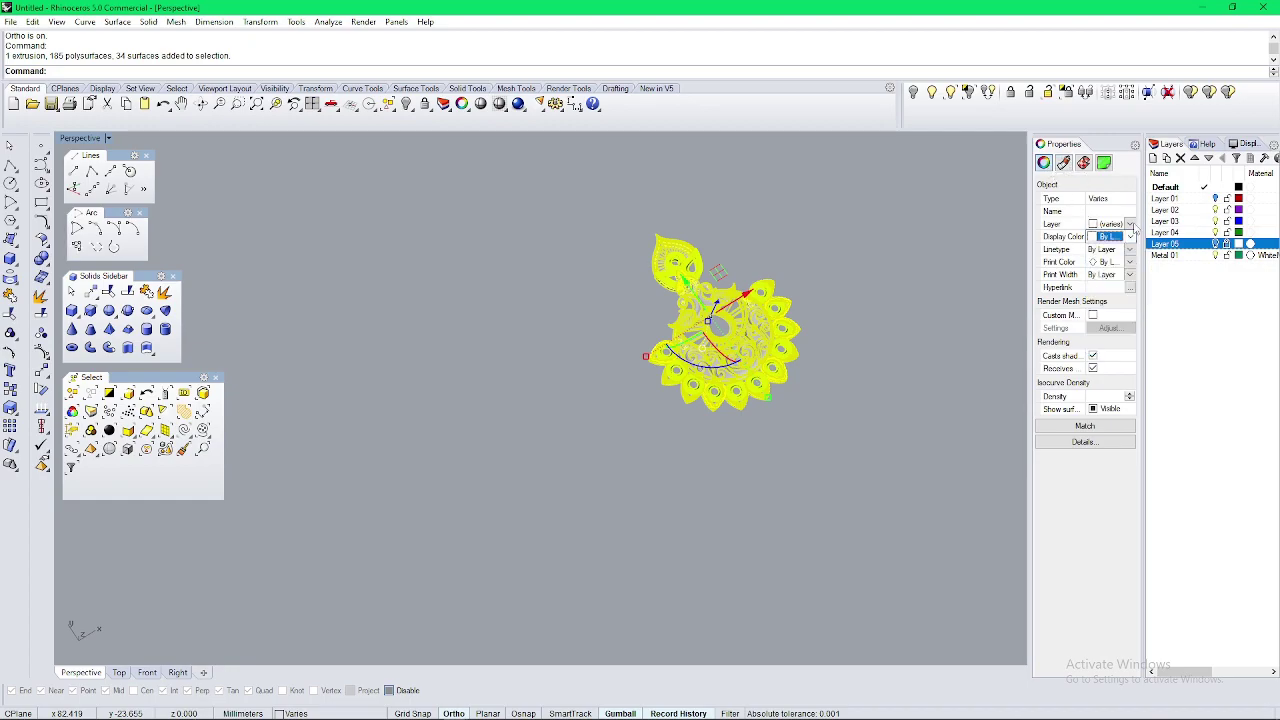
pyautogui.scroll(6, 872, 247)
pyautogui.keyDown('shift'); pyautogui.moveTo(868, 250); pyautogui.dragTo(801, 271, button='right'); pyautogui.keyUp('shift')
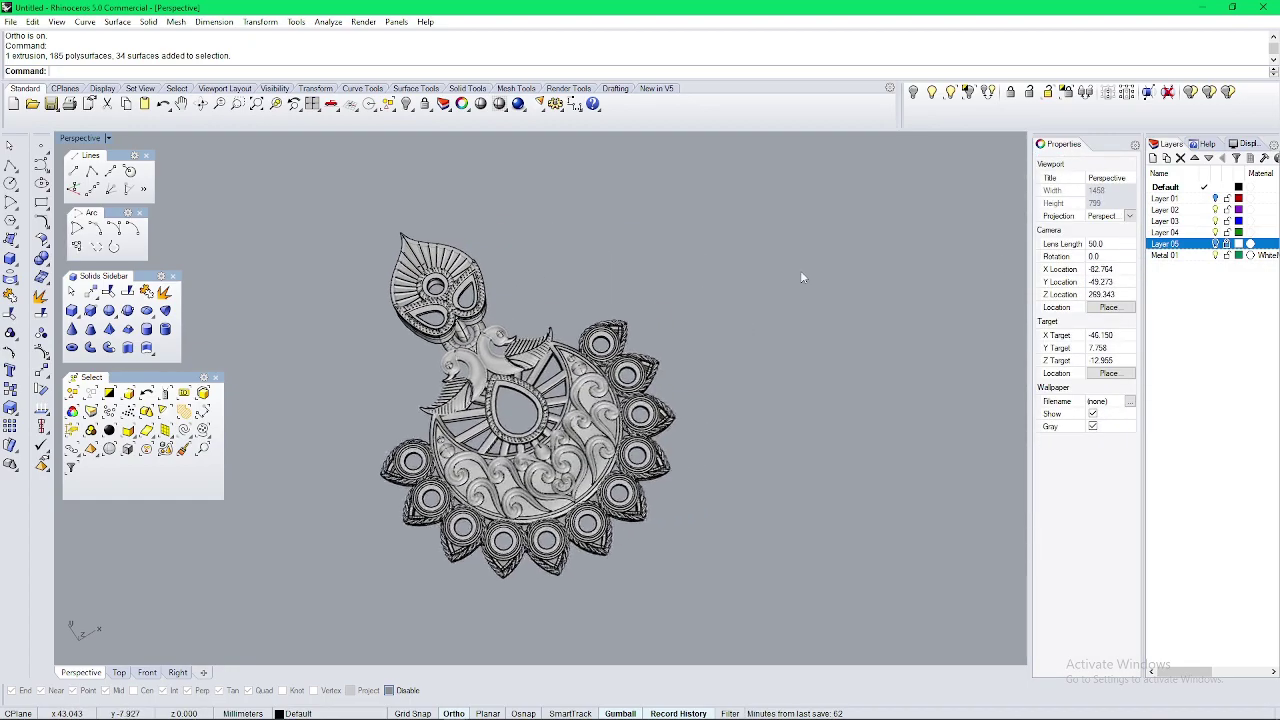
# Step: Select the whole pendant and assign its material by object, using a gold material
pyautogui.scroll(-4, 800, 270)
pyautogui.moveTo(794, 226); pyautogui.dragTo(590, 365)
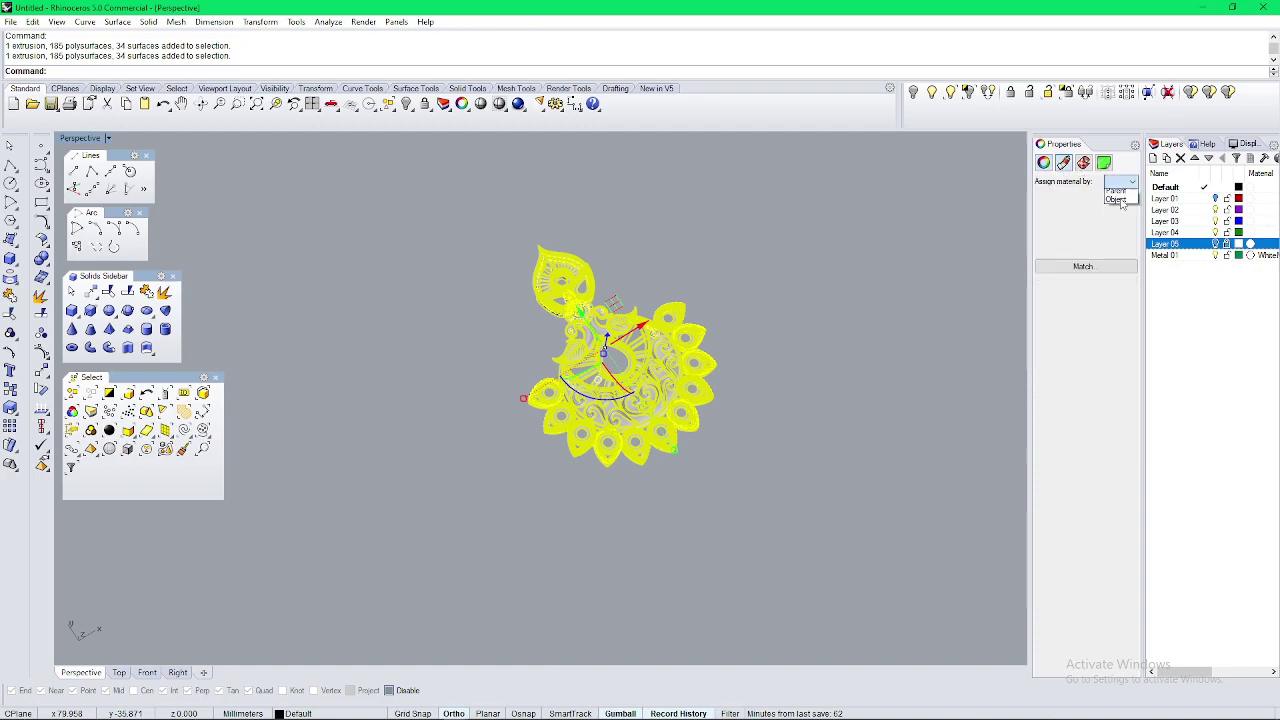
pyautogui.click(1118, 212)
pyautogui.click(1060, 222)
pyautogui.click(1080, 290)
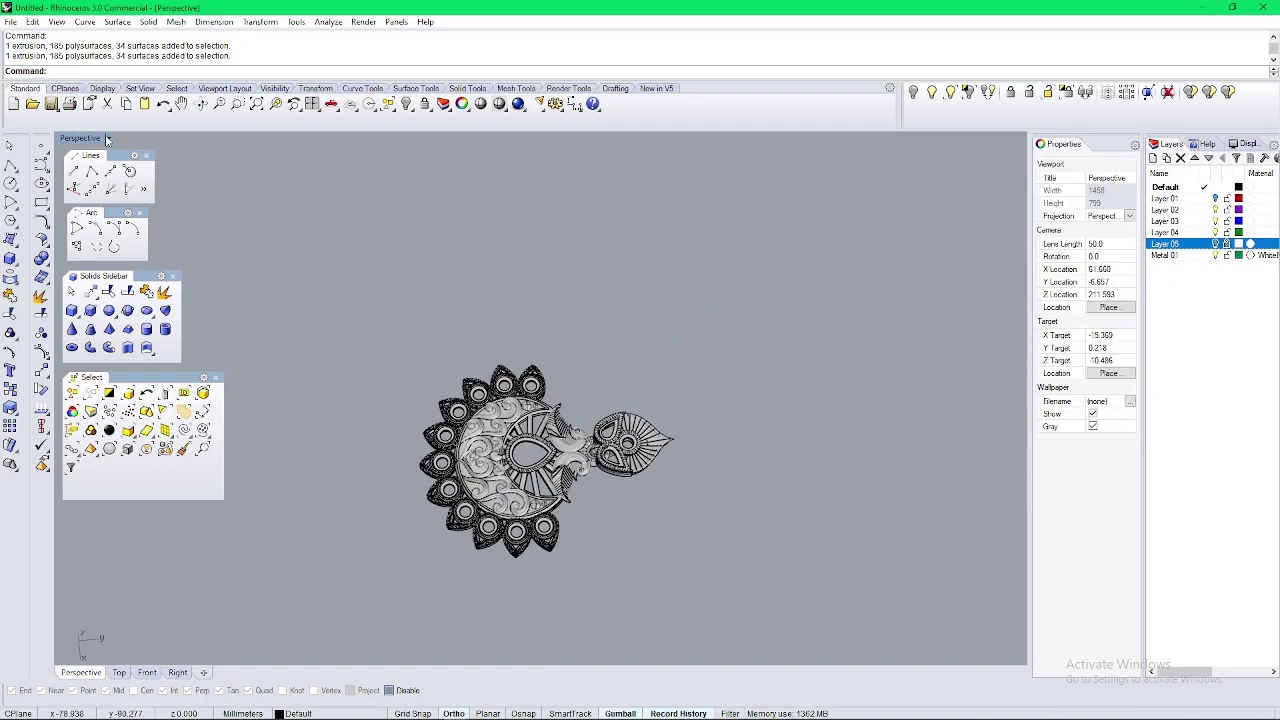
# Step: Set the Perspective view to Rendered display mode and show it full screen
pyautogui.click(108, 139)
pyautogui.click(112, 201)
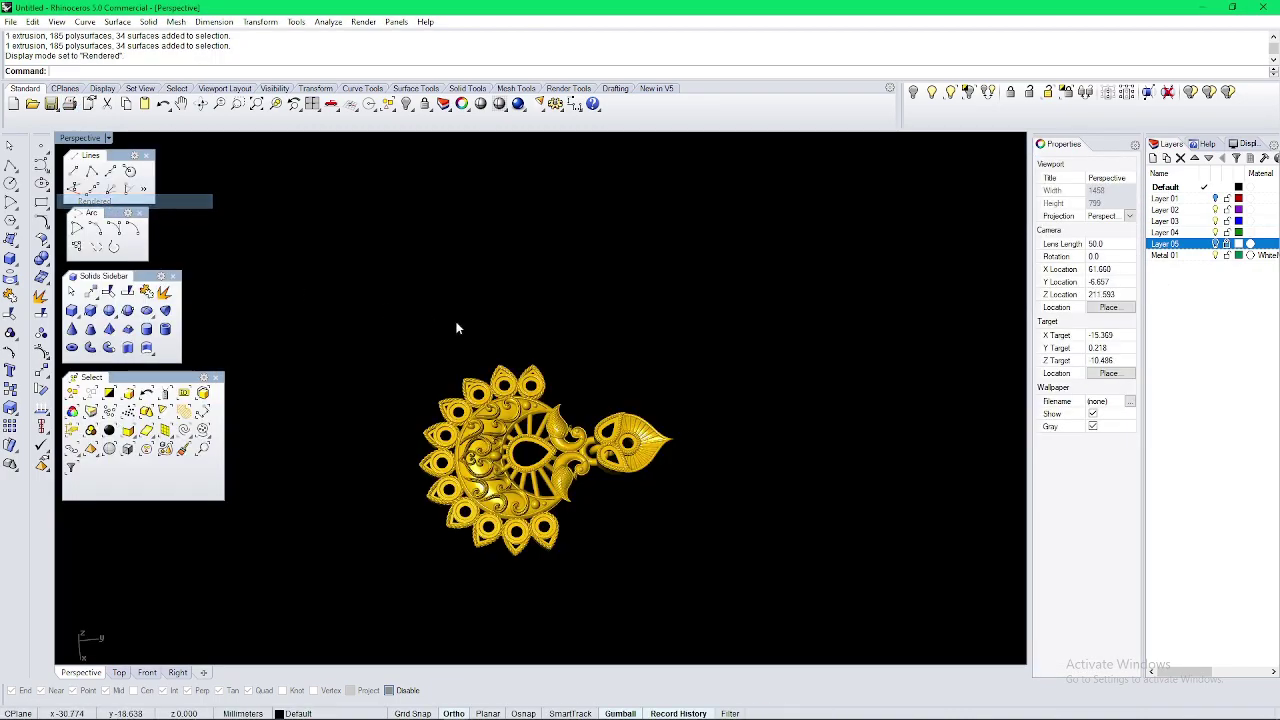
pyautogui.moveTo(457, 326); pyautogui.dragTo(630, 321, button='right')
pyautogui.scroll(7, 632, 330)
pyautogui.moveTo(637, 376); pyautogui.dragTo(643, 429, button='right')
pyautogui.press('Return')
# Step: Examine the gold-rendered pendant from several angles, close up and as a whole
pyautogui.scroll(-5, 531, 455)
pyautogui.scroll(4, 531, 455)
pyautogui.scroll(8, 634, 366)
pyautogui.moveTo(634, 366); pyautogui.dragTo(494, 290, button='right')
pyautogui.scroll(8, 545, 350)
pyautogui.scroll(-8, 490, 345)
pyautogui.moveTo(490, 350); pyautogui.dragTo(588, 287, button='right')
pyautogui.scroll(-5, 605, 294)
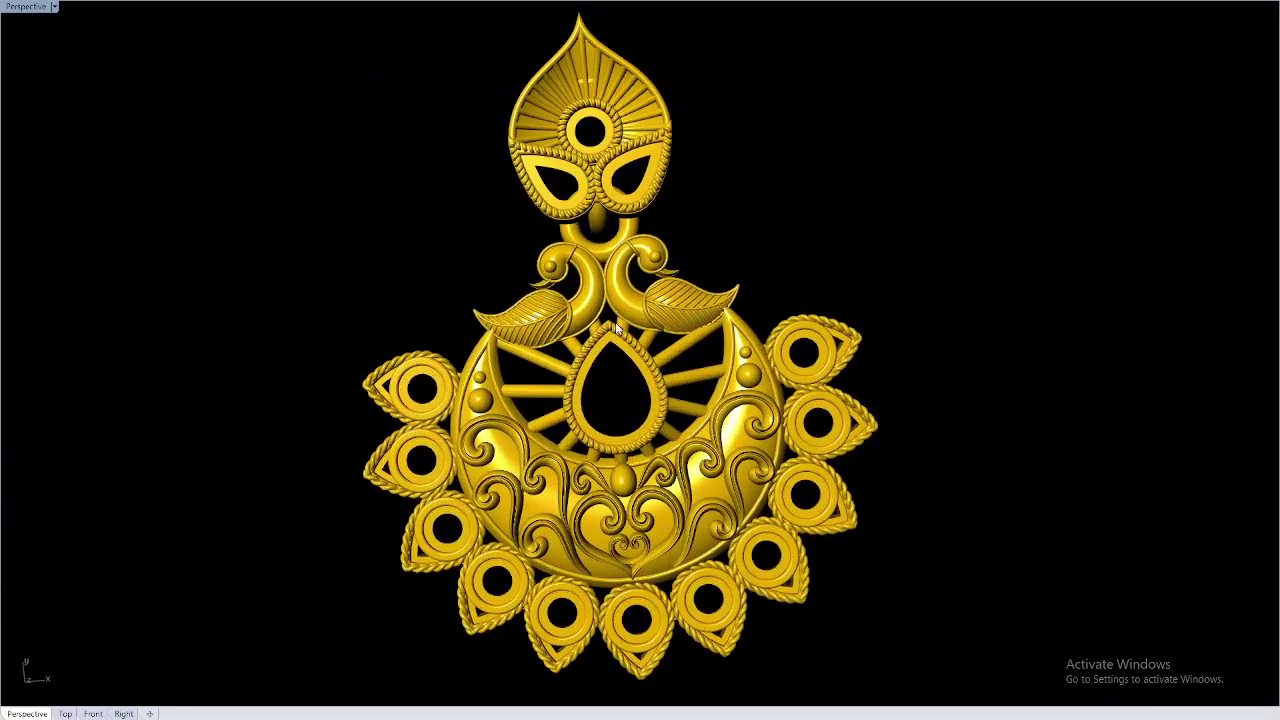
# Step: Frame the pendant's front at a tilt and capture the view as a JPEG in the img folder inside 16-6-23
pyautogui.moveTo(616, 328); pyautogui.dragTo(655, 289, button='right')
pyautogui.keyDown('shift'); pyautogui.moveTo(686, 246); pyautogui.dragTo(631, 340, button='right'); pyautogui.keyUp('shift')
pyautogui.moveTo(631, 340); pyautogui.dragTo(647, 368, button='right')
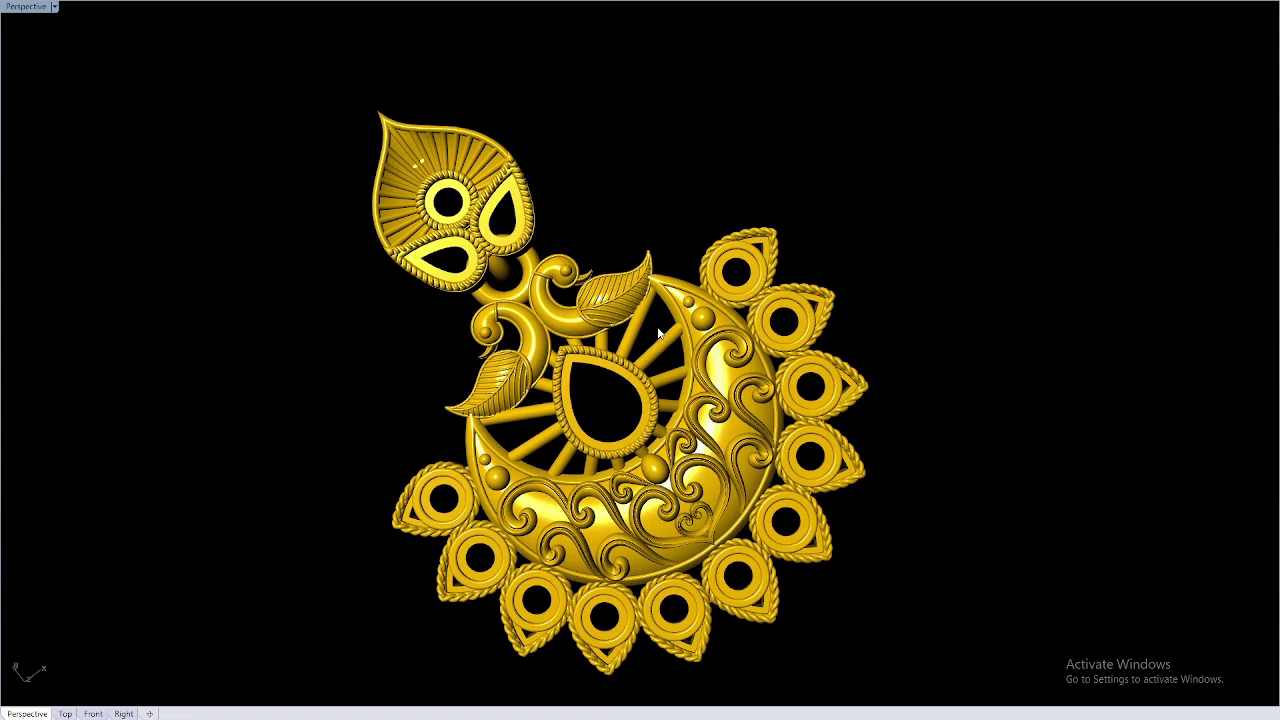
pyautogui.keyDown('shift'); pyautogui.moveTo(564, 402); pyautogui.dragTo(624, 362, button='right'); pyautogui.keyUp('shift')
pyautogui.scroll(2, 638, 367)
pyautogui.scroll(-4, 639, 378)
pyautogui.scroll(2, 625, 374)
pyautogui.scroll(2, 624, 362)
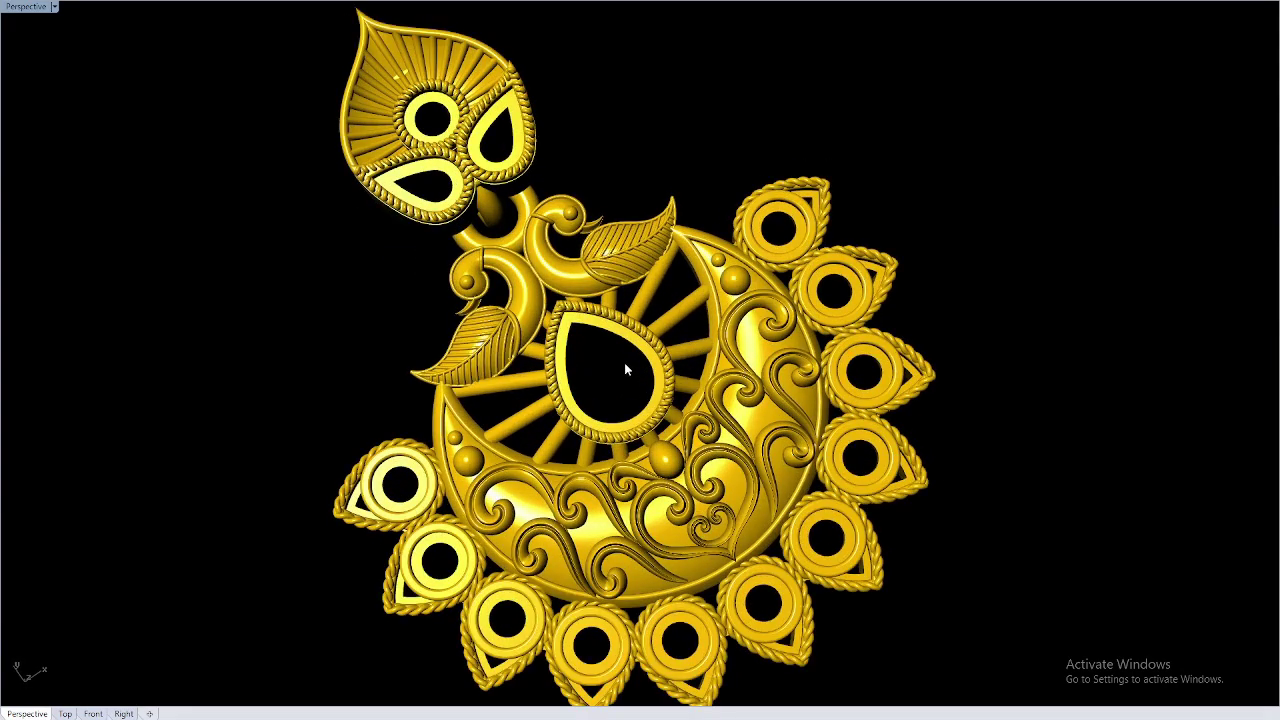
pyautogui.scroll(-1, 624, 365)
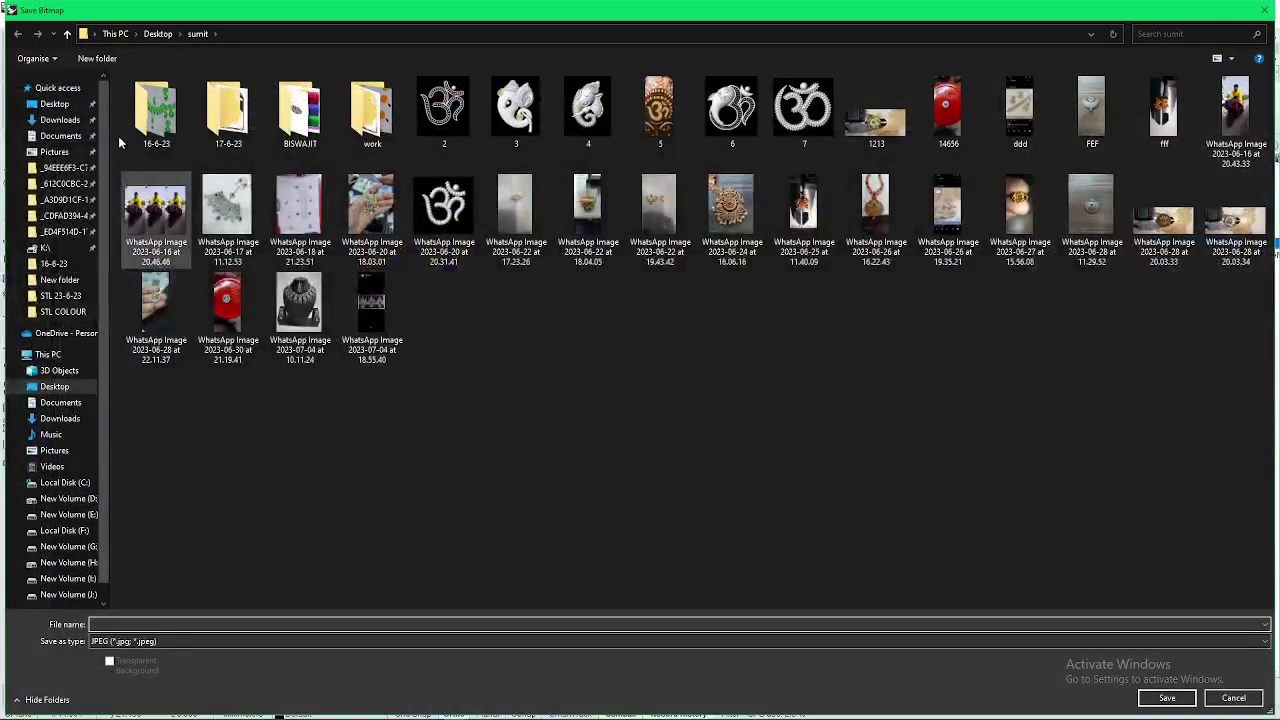
pyautogui.doubleClick(165, 122)
pyautogui.doubleClick(161, 180)
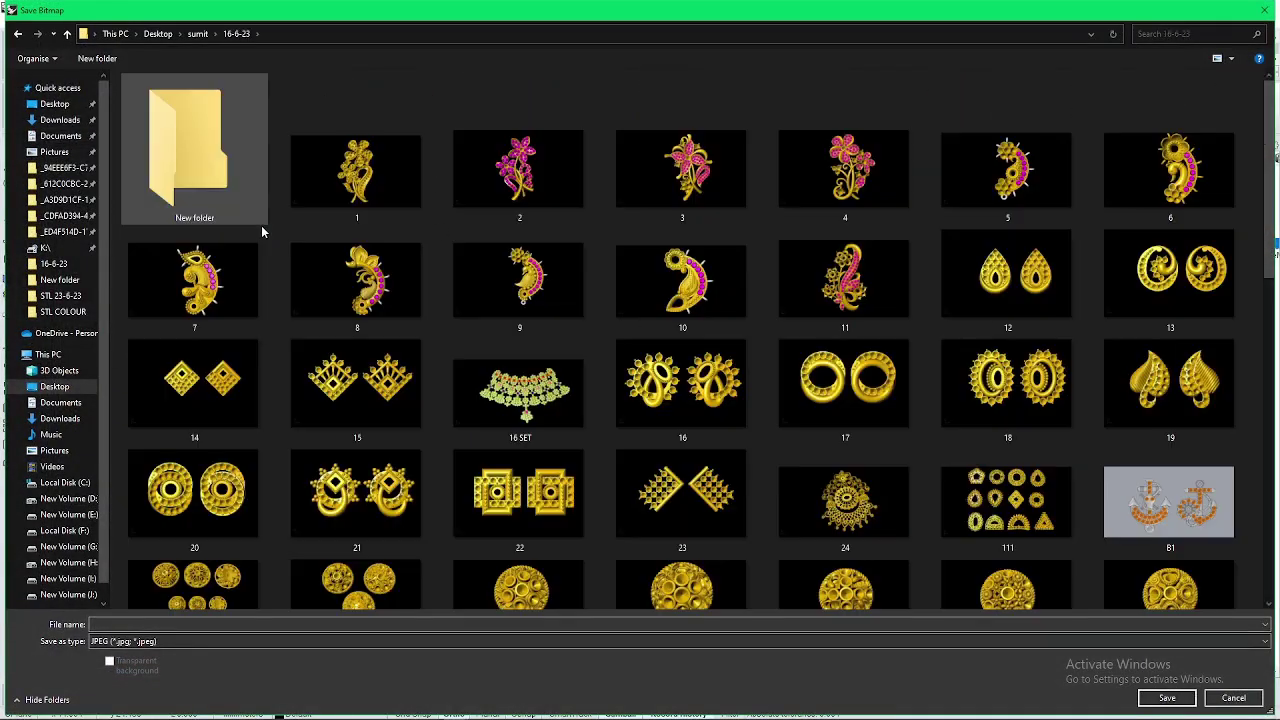
pyautogui.scroll(-10, 645, 484)
pyautogui.scroll(3, 645, 484)
pyautogui.scroll(-3, 352, 560)
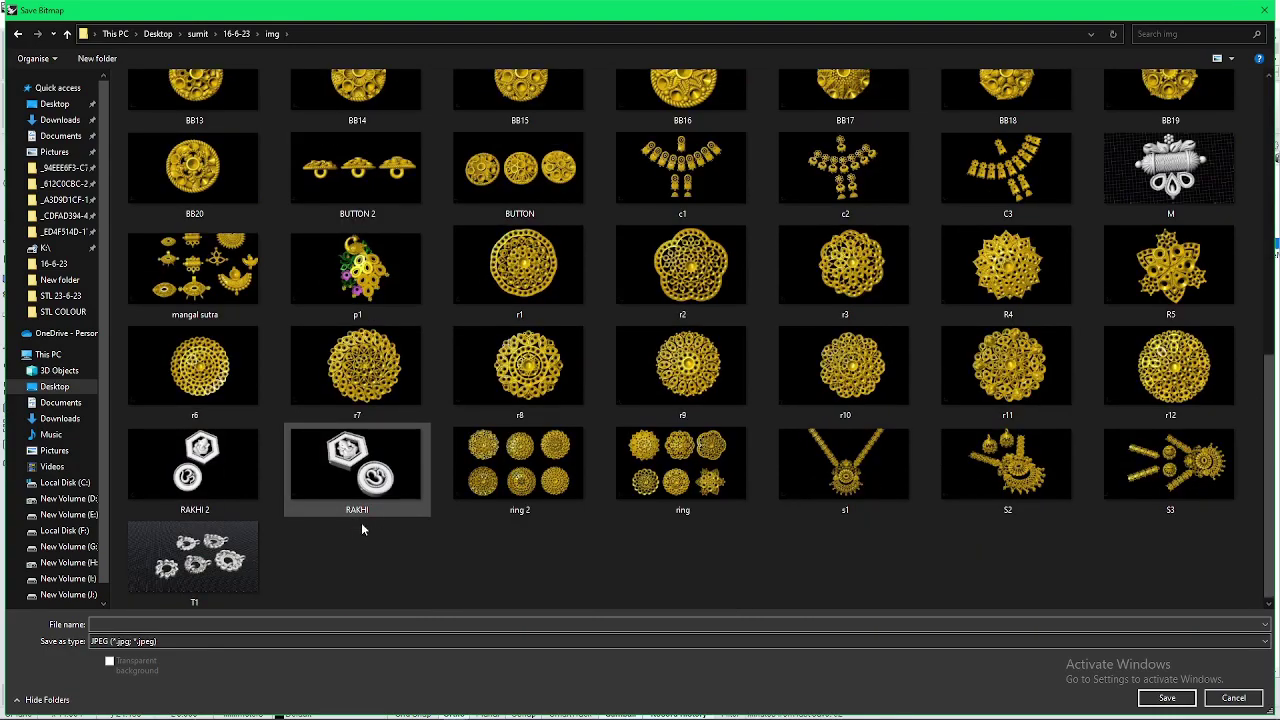
pyautogui.click(171, 607)
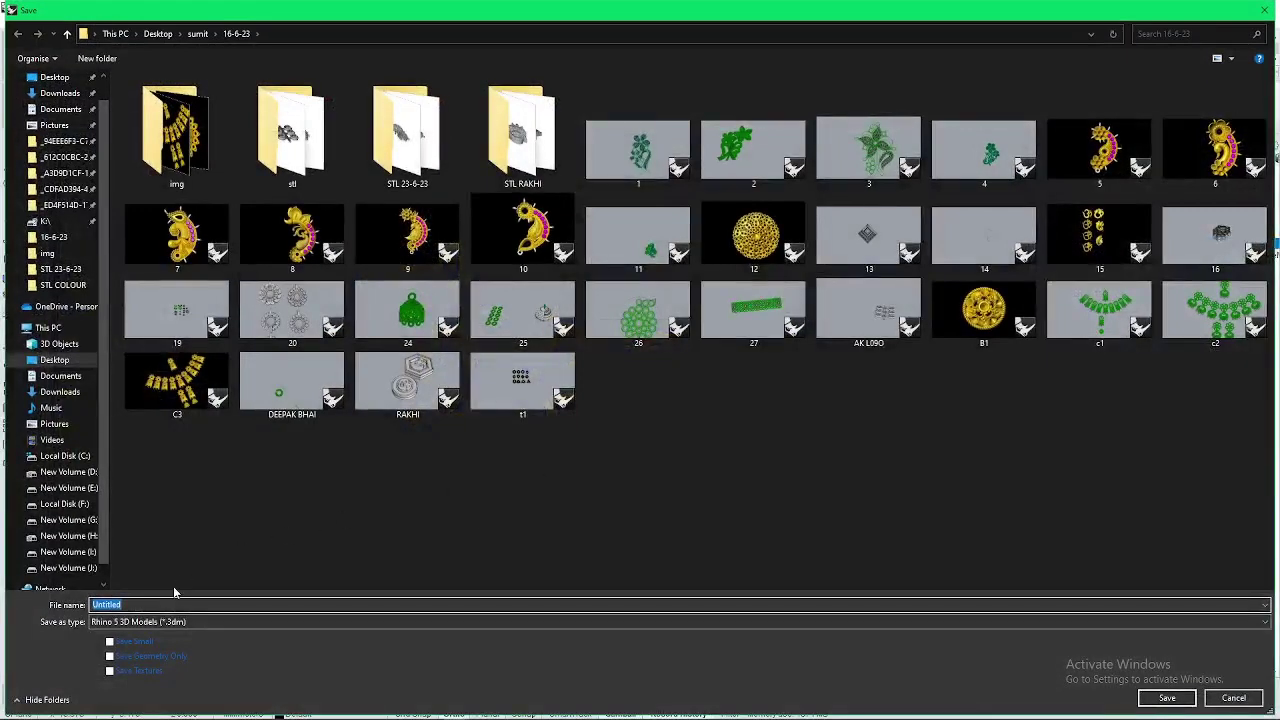
# Step: Save the model as E1 in Rhino 5 3D Models format in the 16-6-23 folder
pyautogui.press('Return')
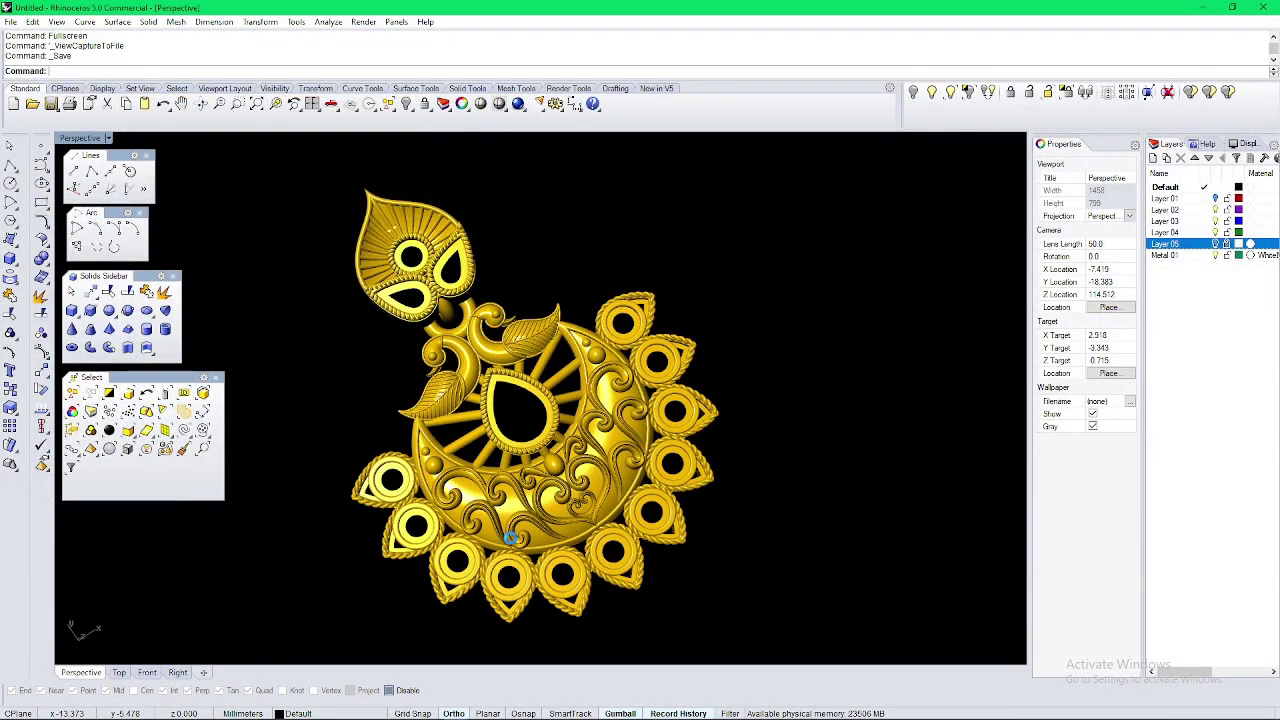
pyautogui.scroll(-7, 643, 388)
pyautogui.moveTo(654, 473); pyautogui.dragTo(594, 390, button='right')
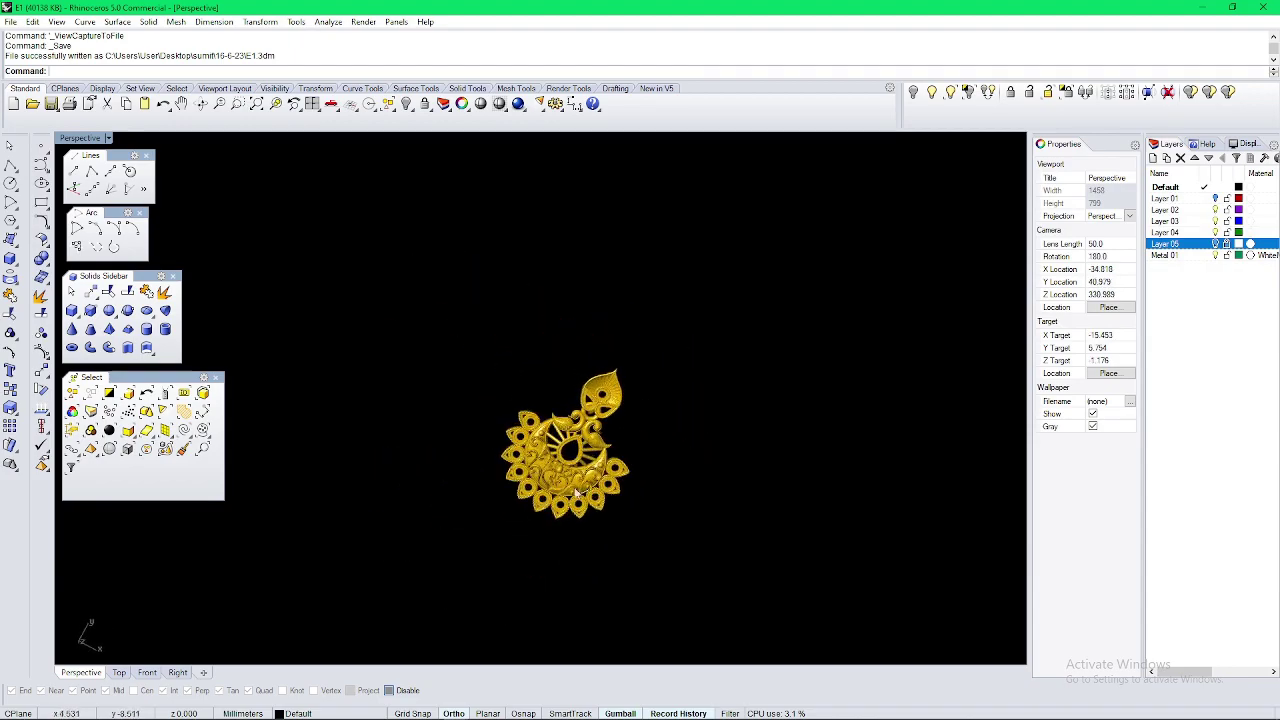
# Step: Examine the rendered pendant from the front and back, including the rings on the petal-shaped edge pieces
pyautogui.scroll(9, 594, 390)
pyautogui.moveTo(499, 293); pyautogui.dragTo(530, 145, button='right')
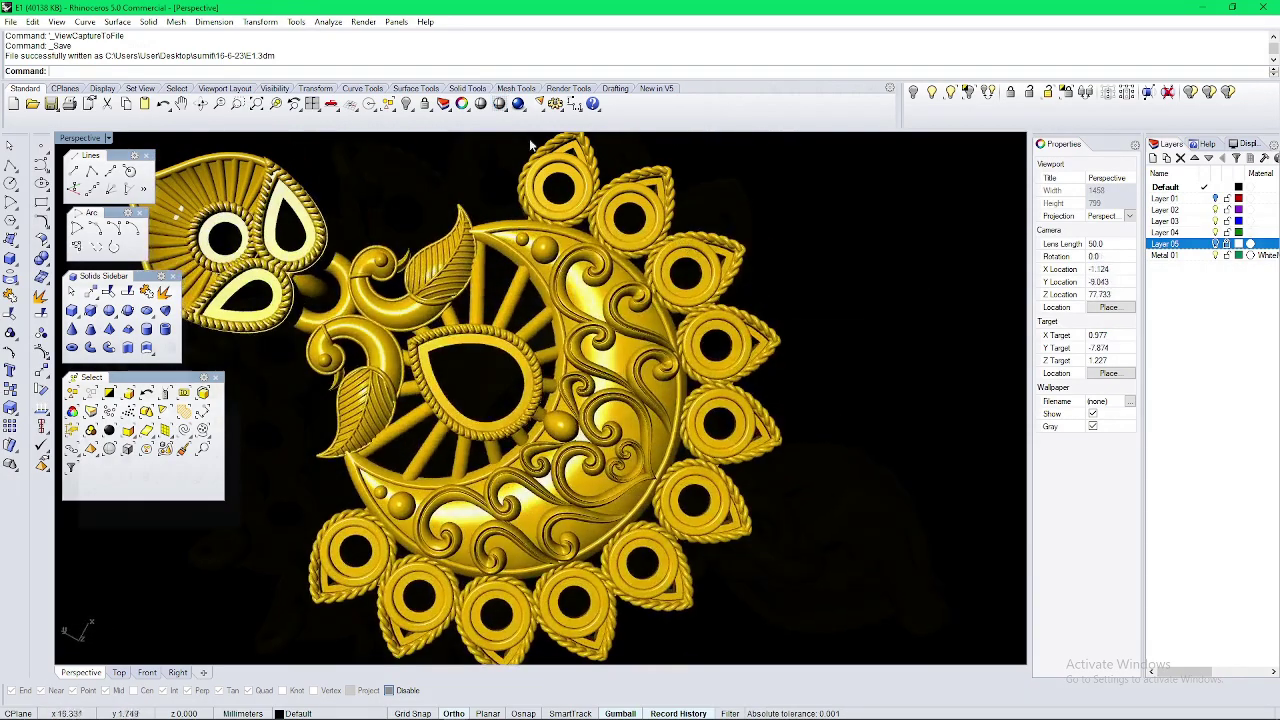
pyautogui.click(489, 107)
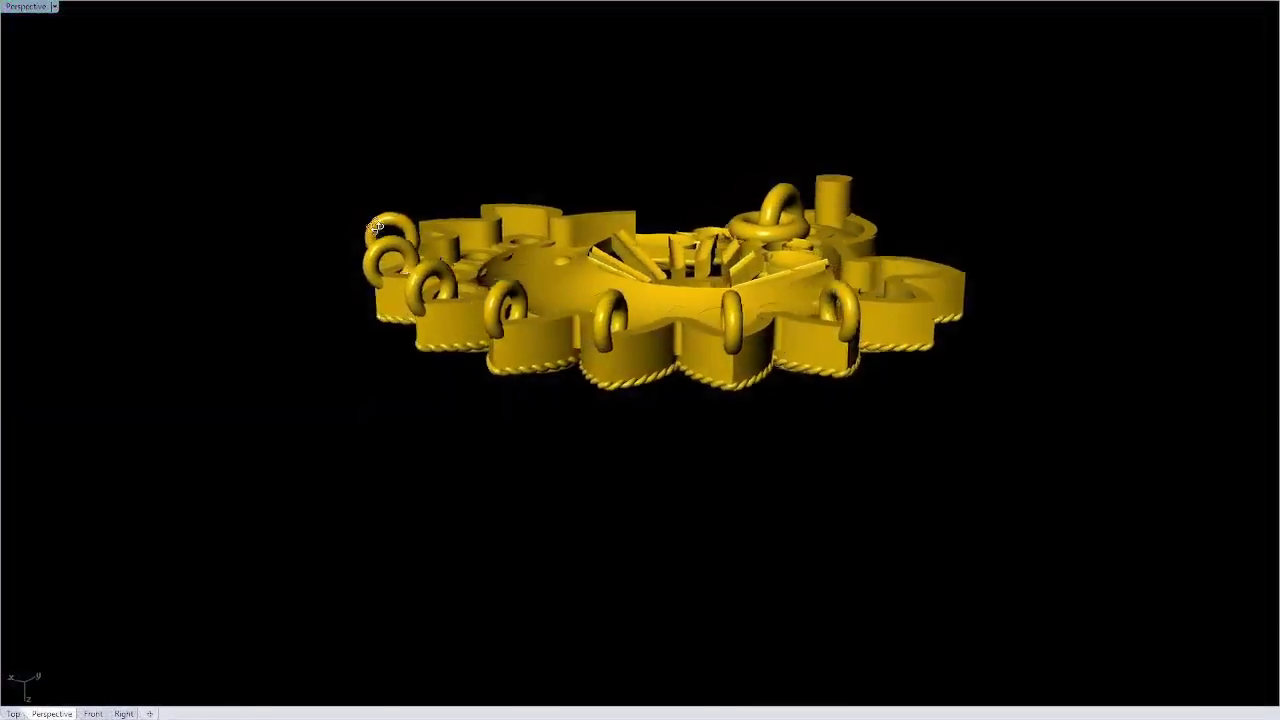
pyautogui.moveTo(420, 228); pyautogui.dragTo(114, 246, button='right')
pyautogui.scroll(5, 694, 272)
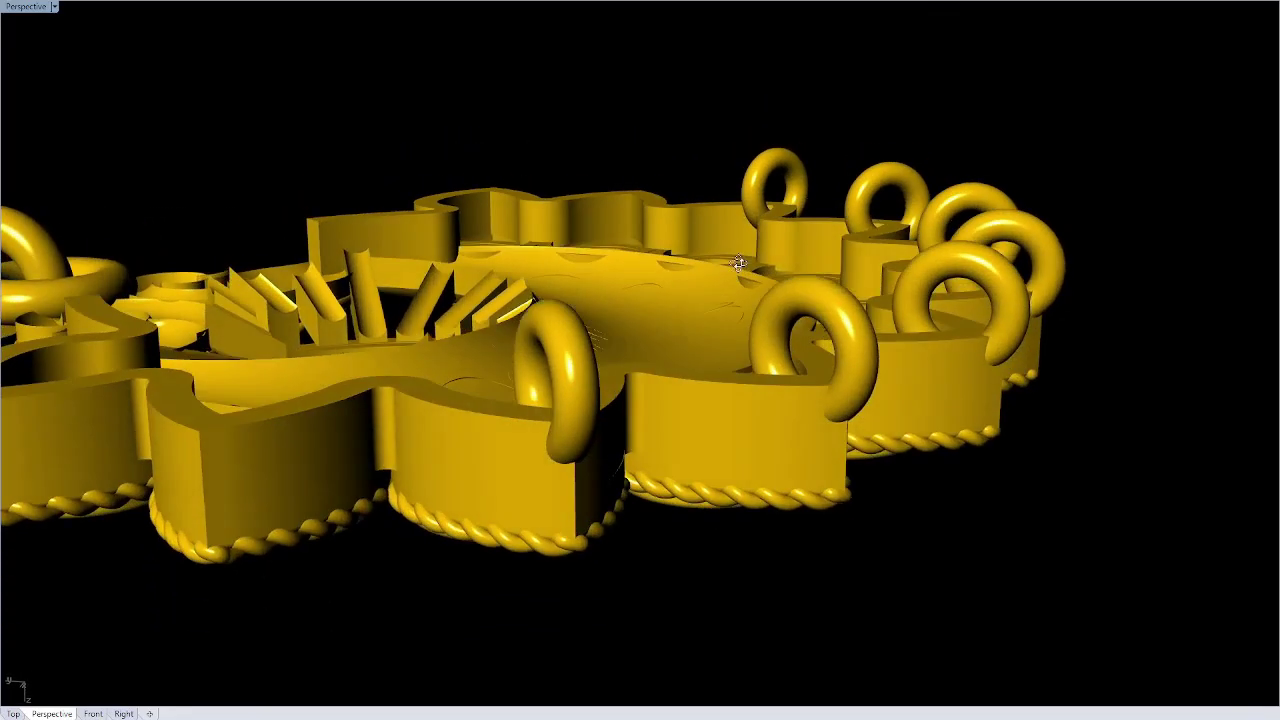